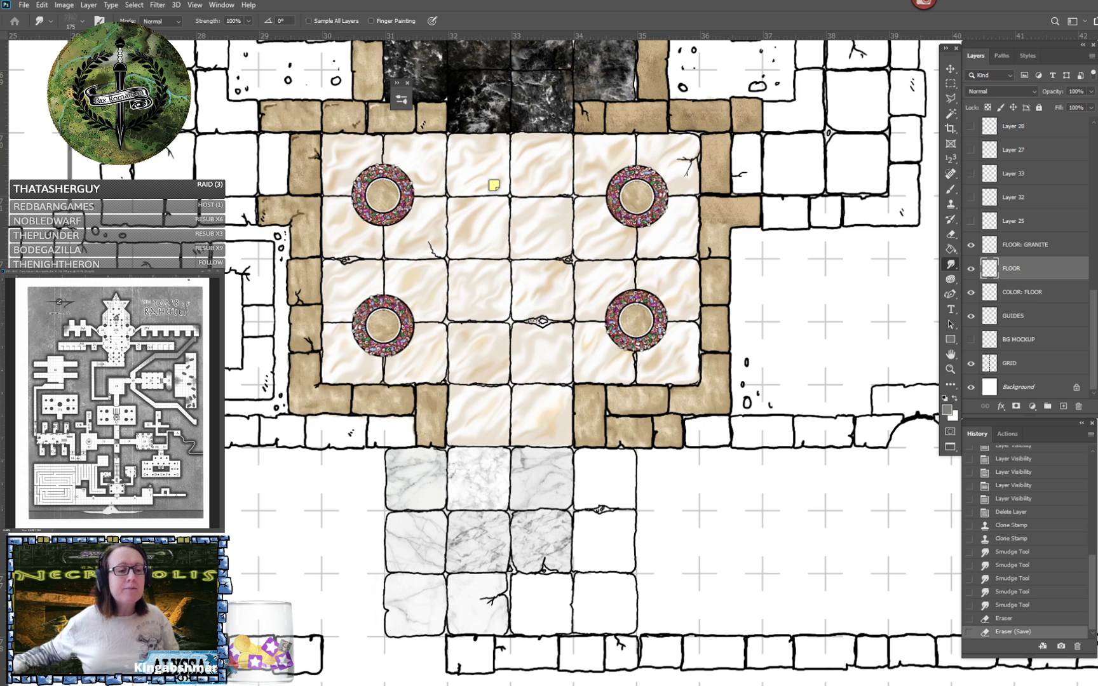
- Browse the Stone and Marble presets in the brush library, then collapse the library and park it clear of the tiled hall
{"action": "left_click", "coordinate": [399, 91]}
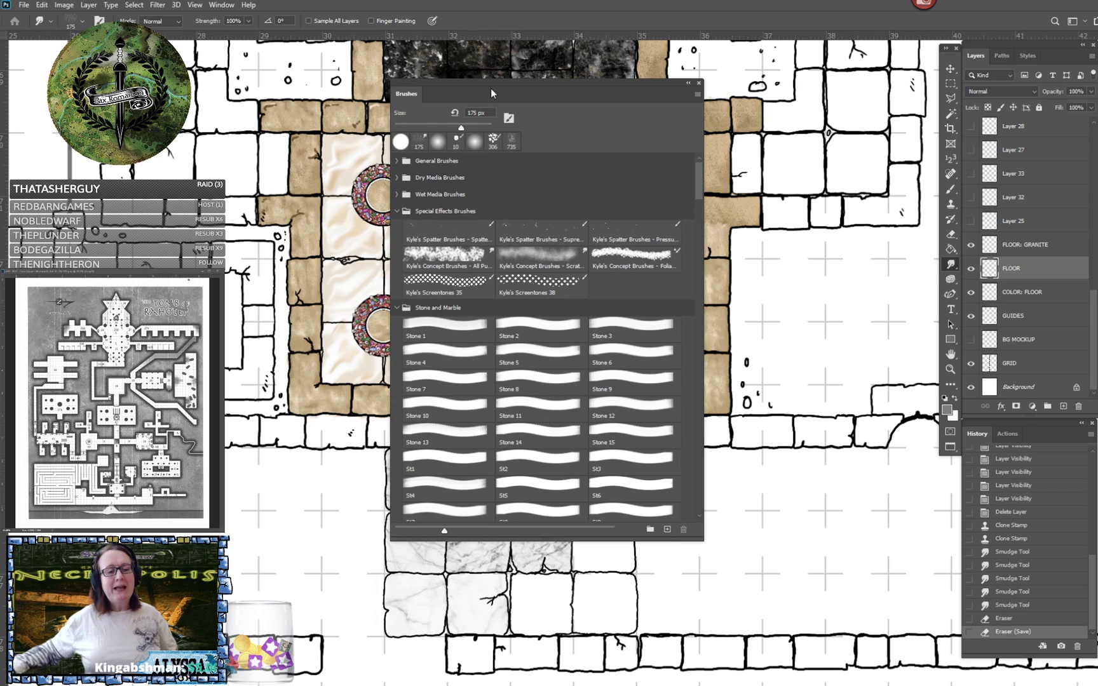
{"action": "left_click_drag", "start_coordinate": [493, 84], "coordinate": [634, 97]}
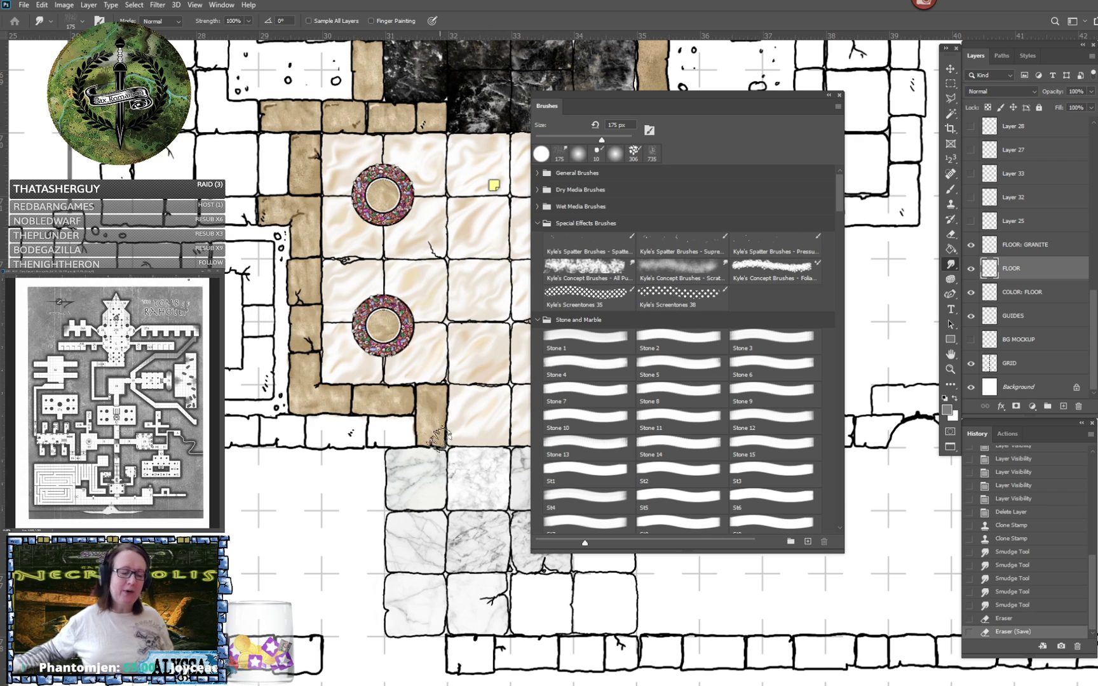
{"action": "scroll", "coordinate": [758, 441], "scroll_direction": "down", "scroll_amount": 1}
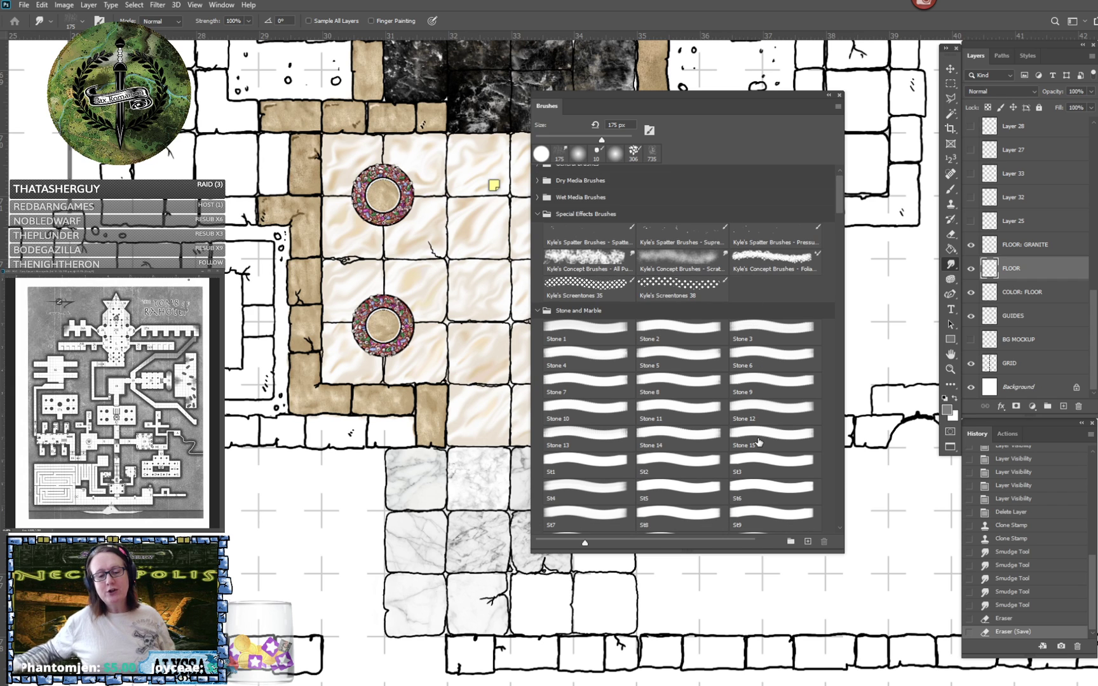
{"action": "scroll", "coordinate": [758, 442], "scroll_direction": "down", "scroll_amount": 5}
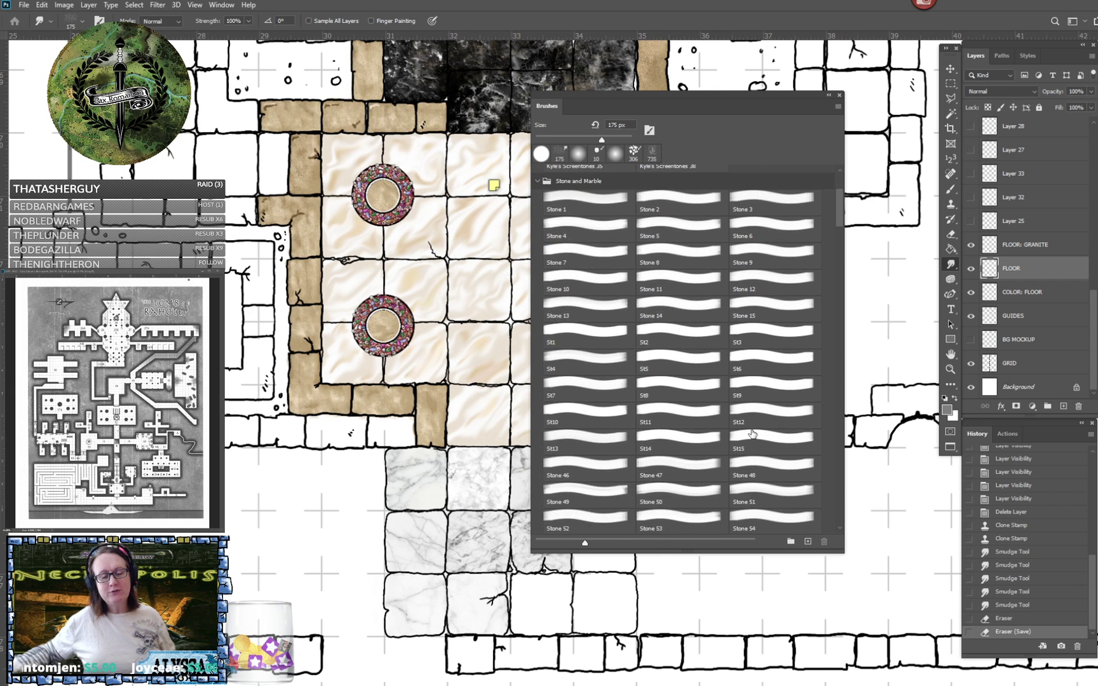
{"action": "scroll", "coordinate": [752, 434], "scroll_direction": "down", "scroll_amount": 6}
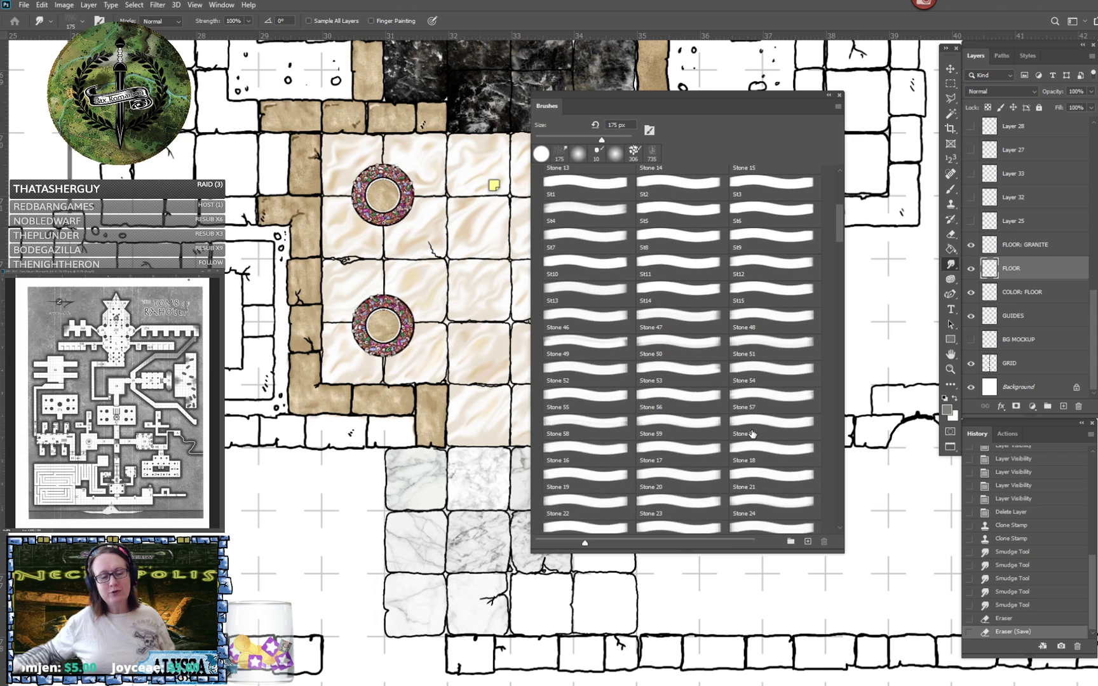
{"action": "scroll", "coordinate": [752, 434], "scroll_direction": "down", "scroll_amount": 4}
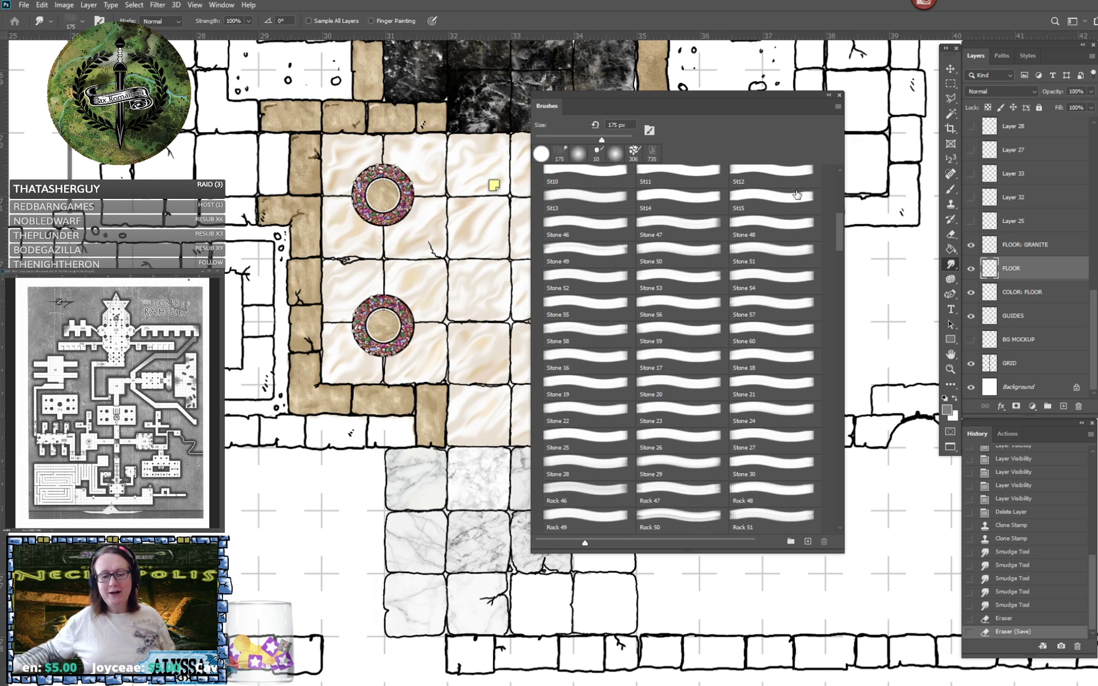
{"action": "left_click_drag", "start_coordinate": [836, 242], "coordinate": [840, 166]}
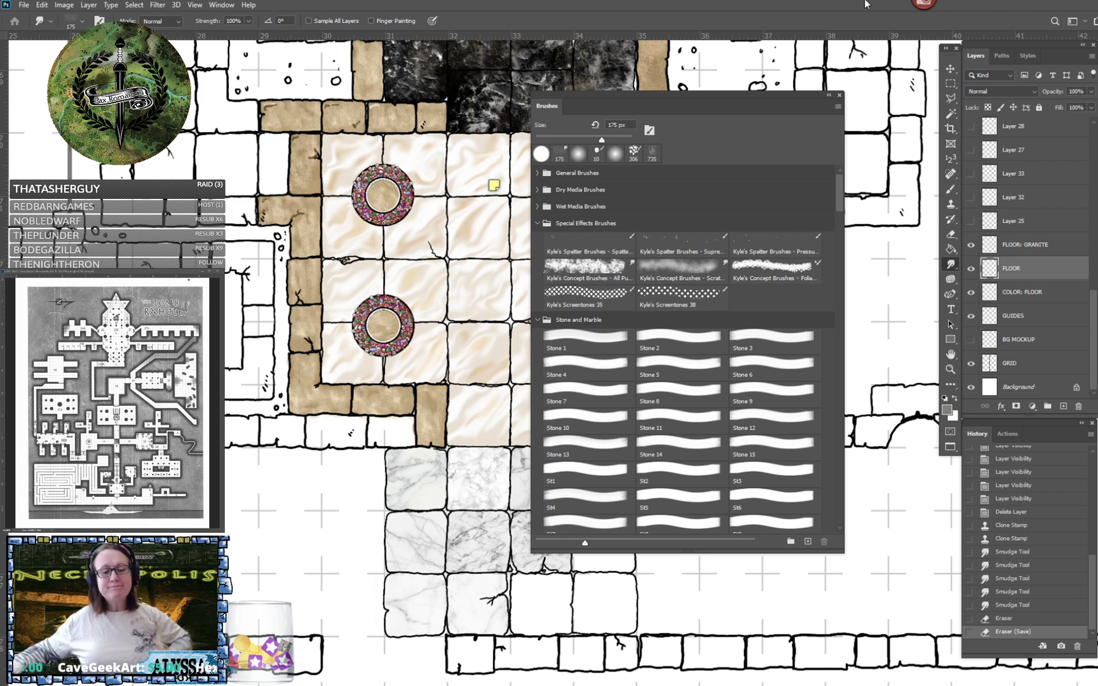
{"action": "left_click", "coordinate": [828, 96]}
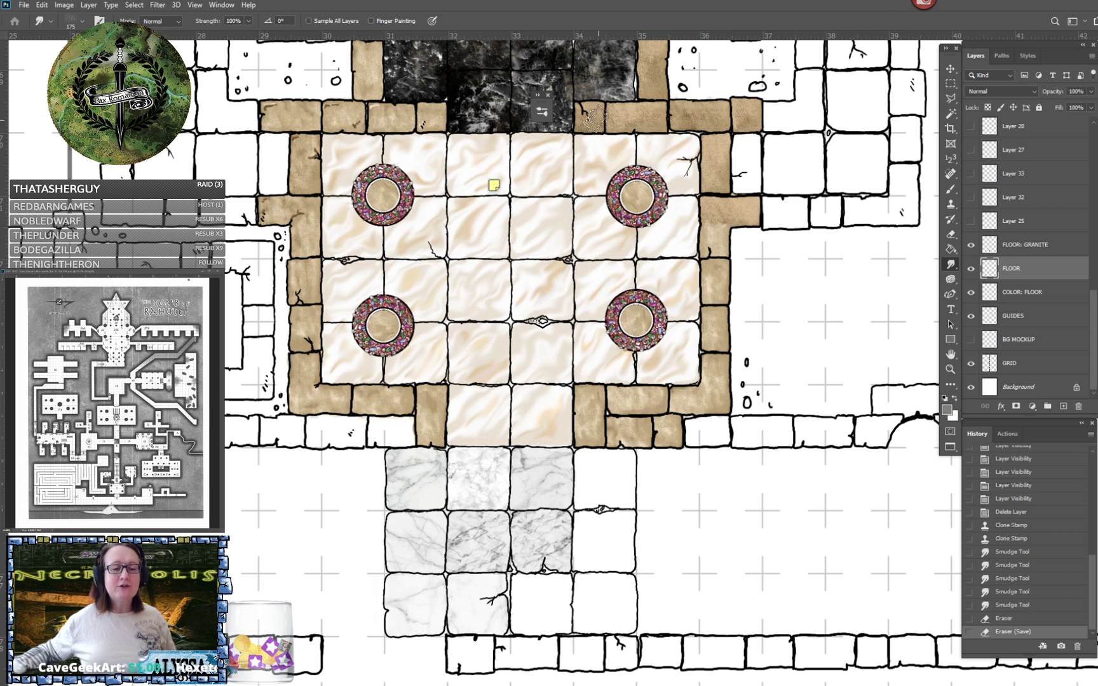
{"action": "mouse_move", "coordinate": [550, 107]}
{"action": "left_mouse_down"}
{"action": "mouse_move", "coordinate": [788, 145]}
{"action": "mouse_move", "coordinate": [811, 297]}
{"action": "mouse_move", "coordinate": [875, 275]}
{"action": "left_mouse_up"}
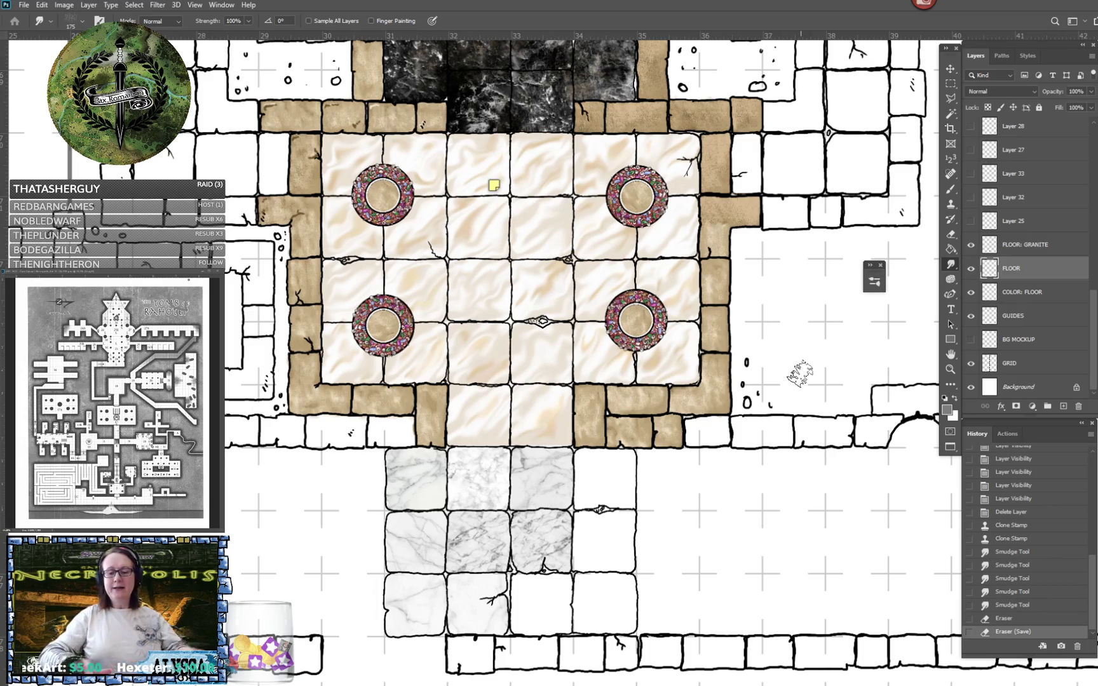
- Examine the reference map around rooms 3 to 7 for comparison with the drawn entrance hall
{"action": "scroll", "coordinate": [800, 374], "scroll_direction": "down", "scroll_amount": 5}
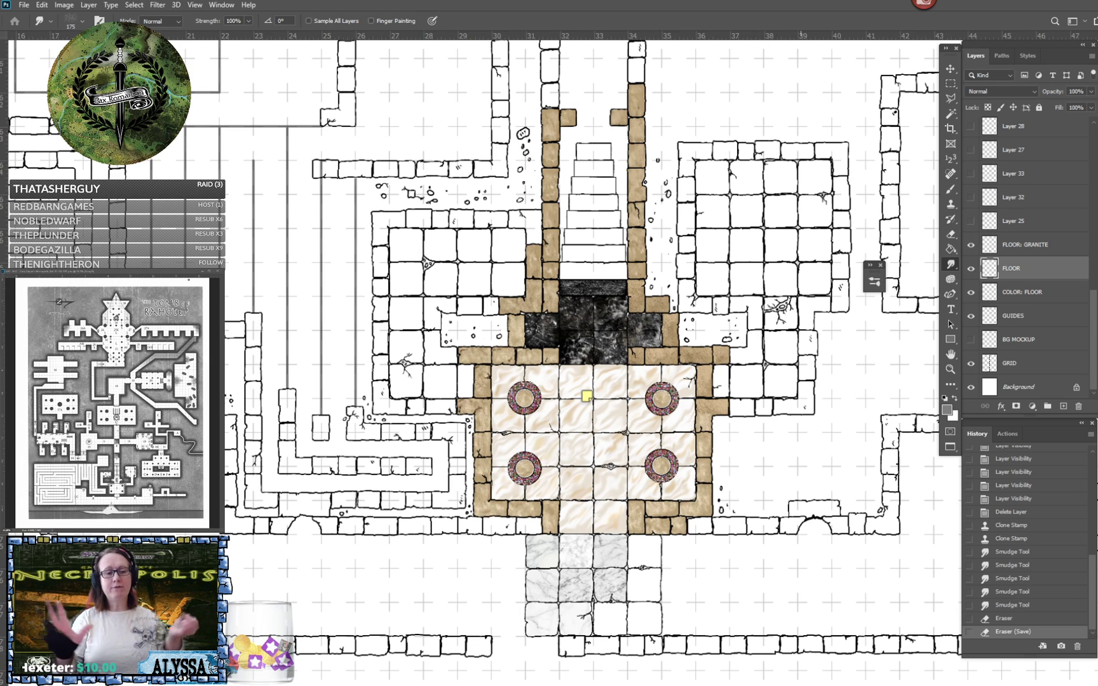
{"action": "scroll", "coordinate": [564, 359], "scroll_direction": "up", "scroll_amount": 2}
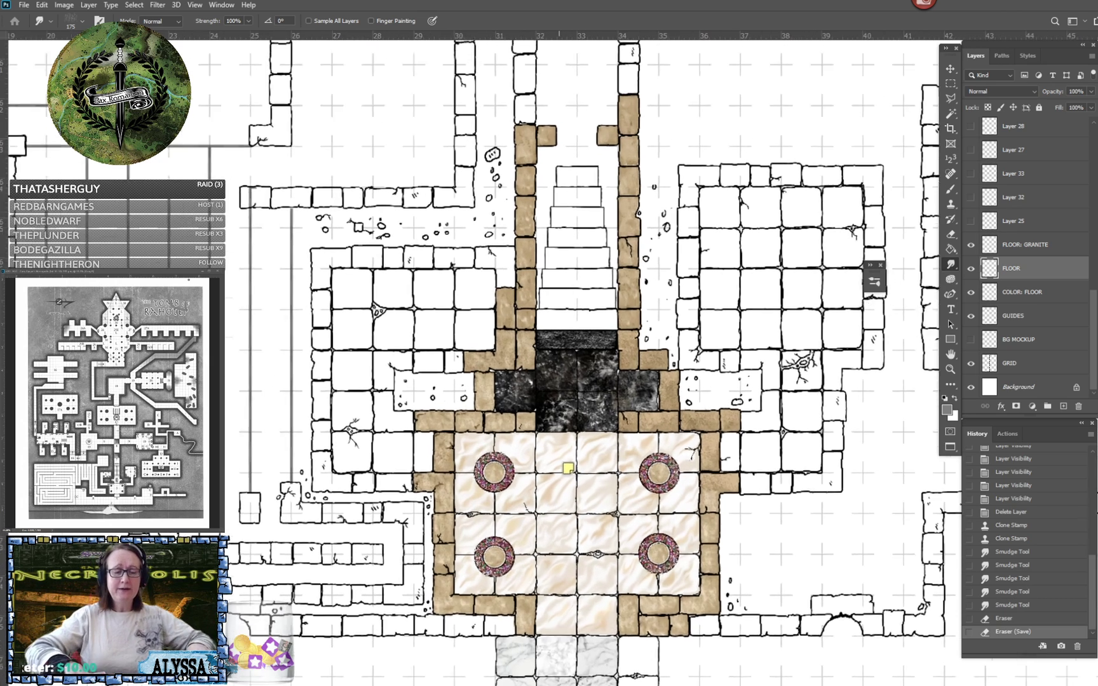
{"action": "scroll", "coordinate": [625, 206], "scroll_direction": "up", "scroll_amount": 2}
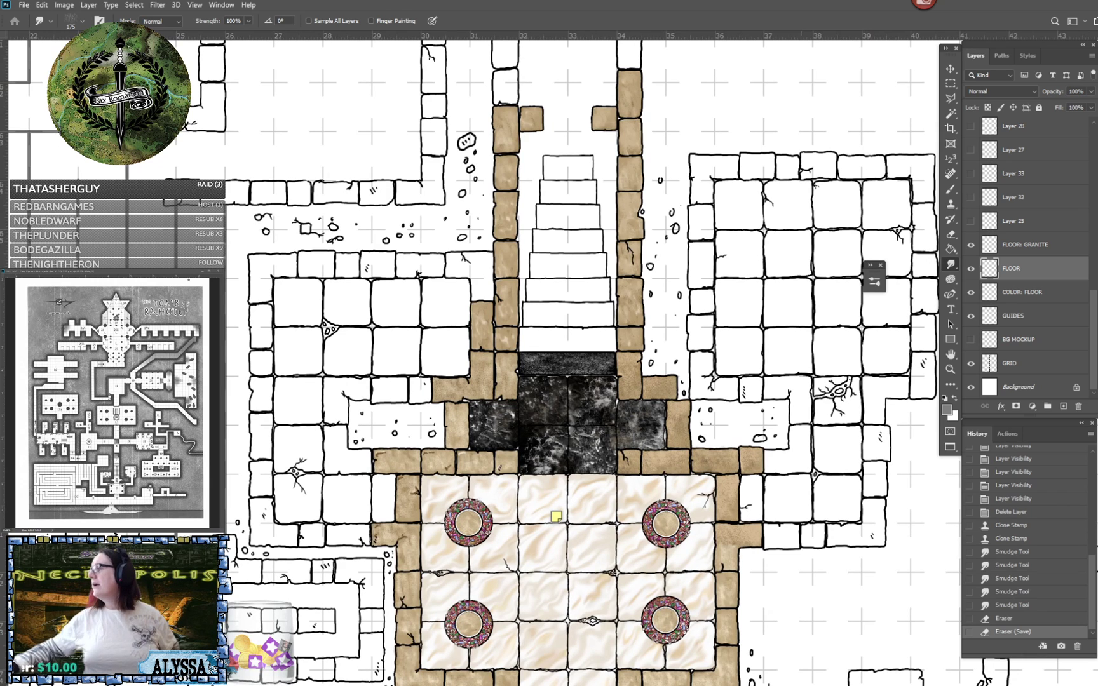
{"action": "left_click", "coordinate": [115, 463]}
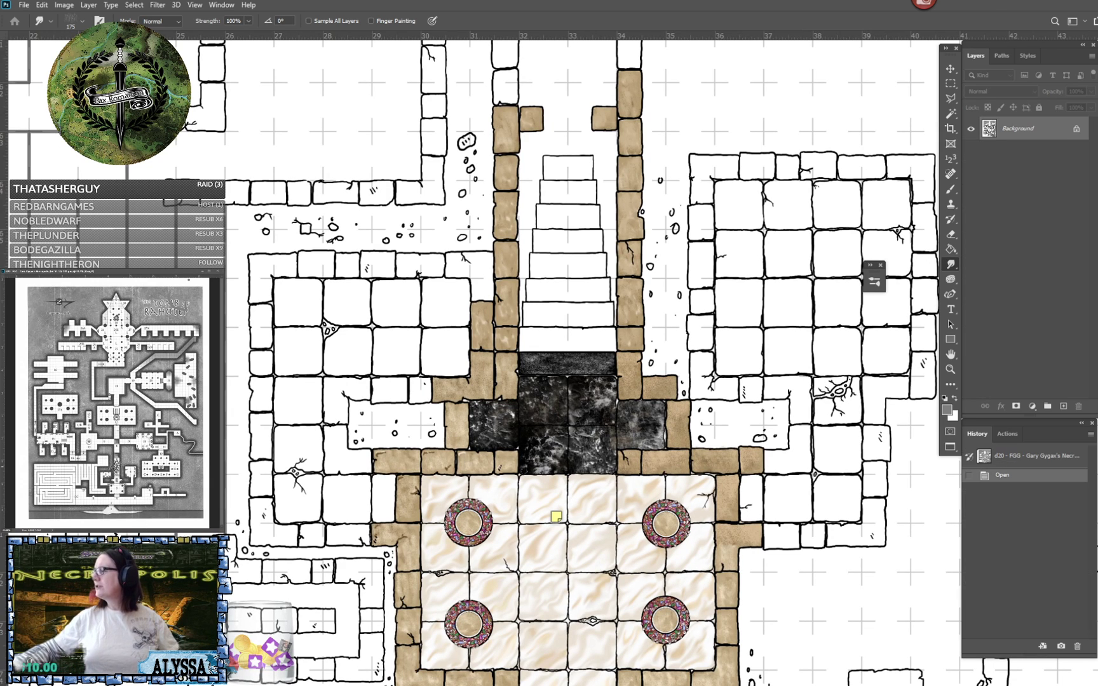
{"action": "scroll", "coordinate": [116, 448], "scroll_direction": "up", "scroll_amount": 4}
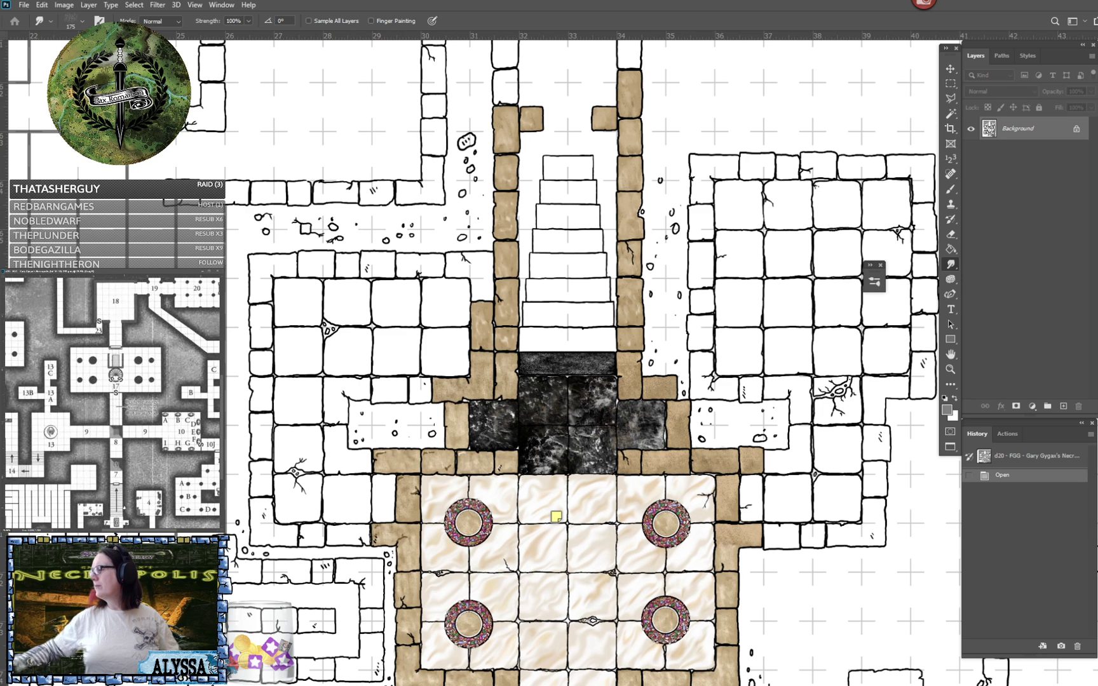
{"action": "left_click_drag", "start_coordinate": [124, 508], "coordinate": [115, 440]}
{"action": "scroll", "coordinate": [117, 440], "scroll_direction": "up", "scroll_amount": 3}
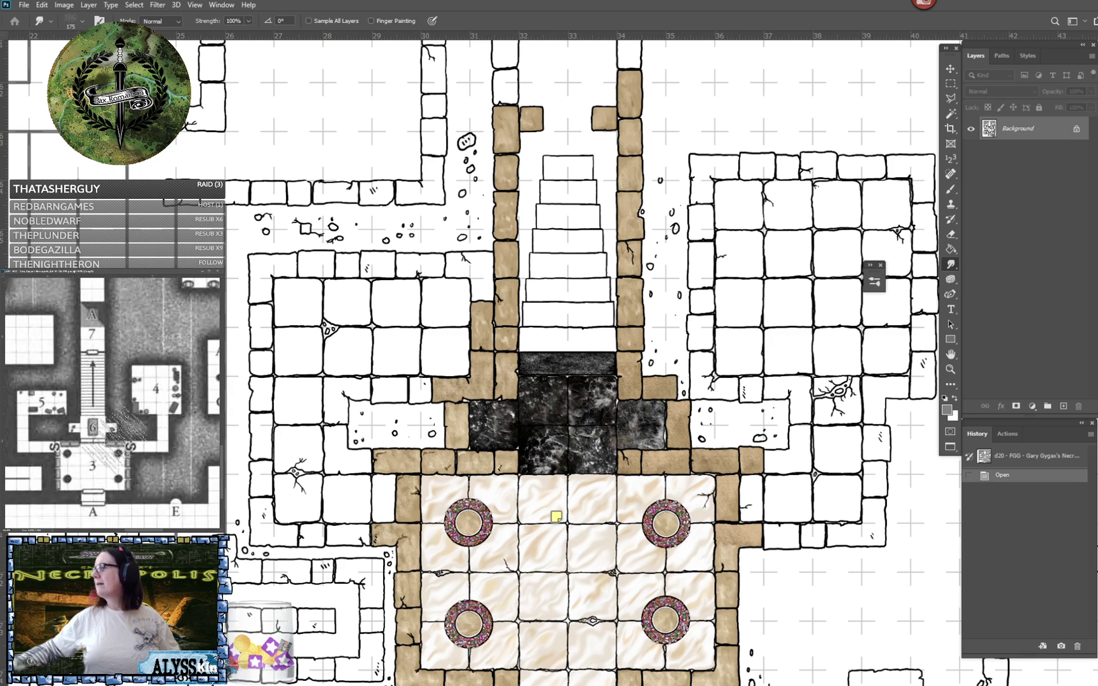
{"action": "scroll", "coordinate": [126, 432], "scroll_direction": "down", "scroll_amount": 1}
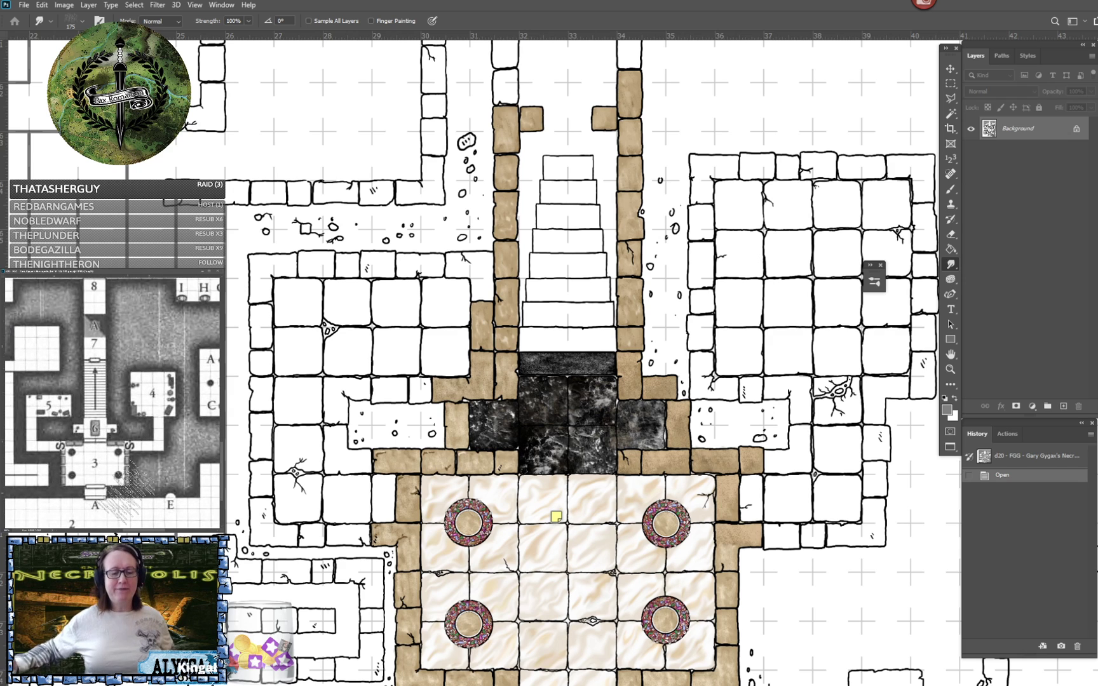
- Inspect the staircase, black granite landing and marble floor tiles on the Necropolis map
{"action": "scroll", "coordinate": [562, 360], "scroll_direction": "up", "scroll_amount": 4}
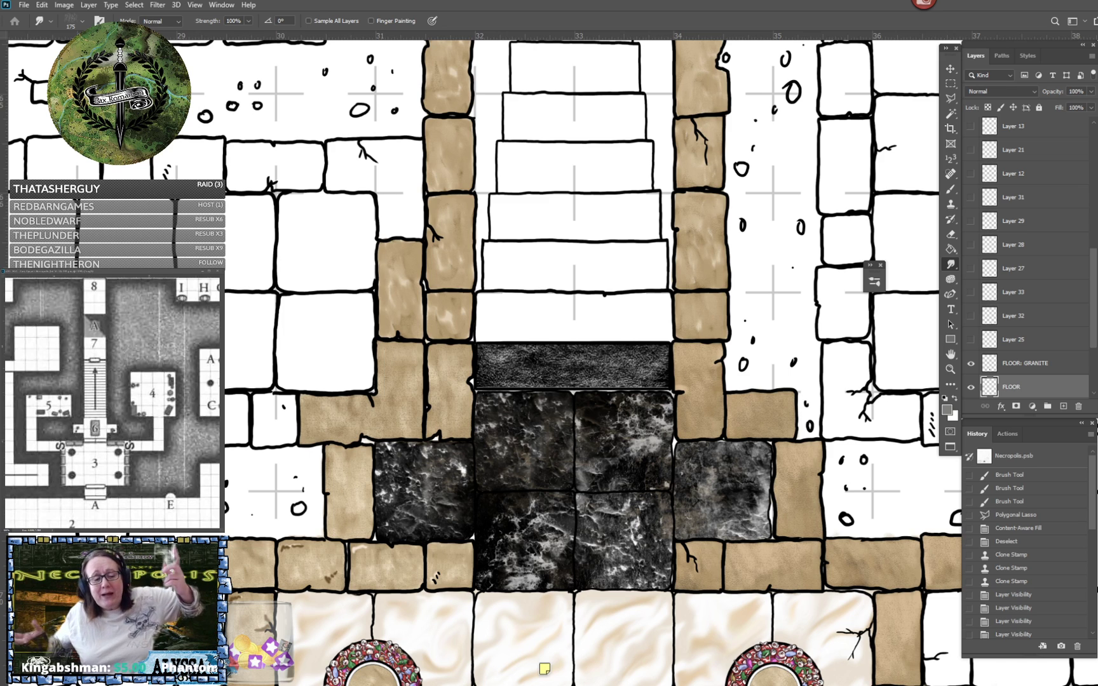
{"action": "scroll", "coordinate": [572, 242], "scroll_direction": "up", "scroll_amount": 4}
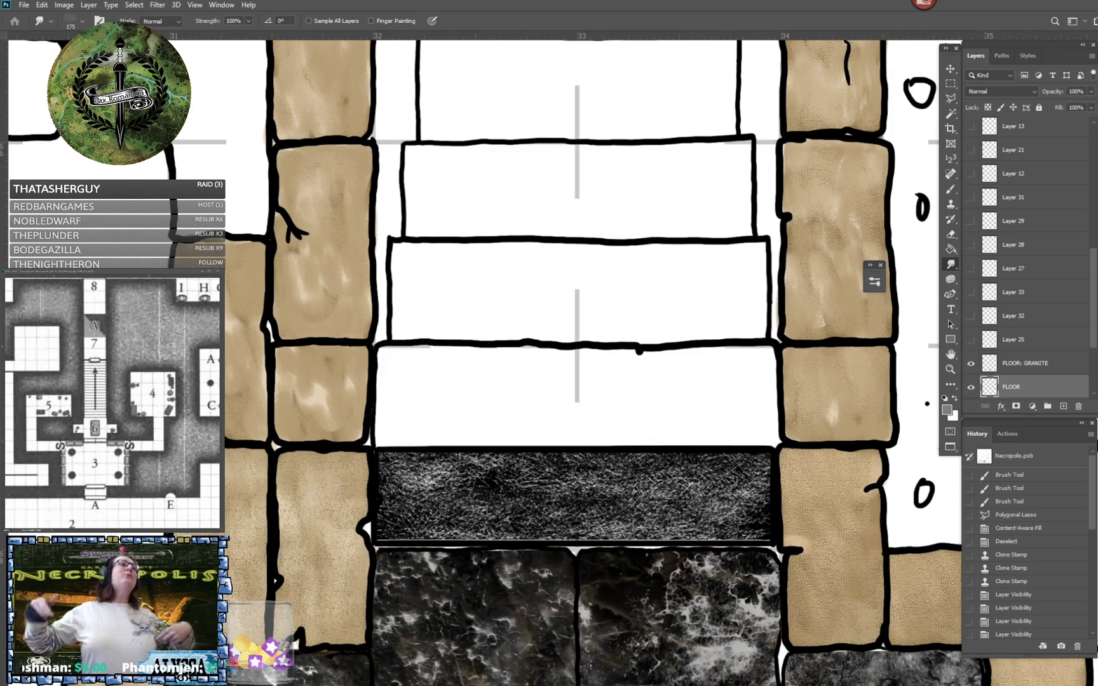
{"action": "scroll", "coordinate": [641, 175], "scroll_direction": "down", "scroll_amount": 4}
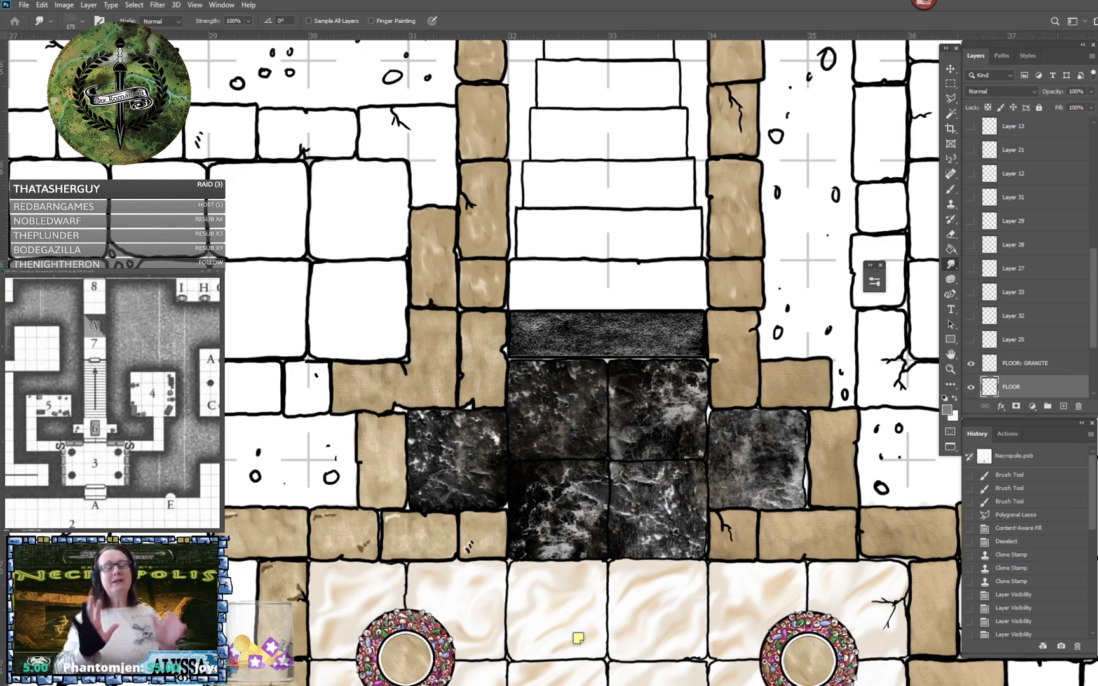
{"action": "scroll", "coordinate": [559, 635], "scroll_direction": "down", "scroll_amount": 2}
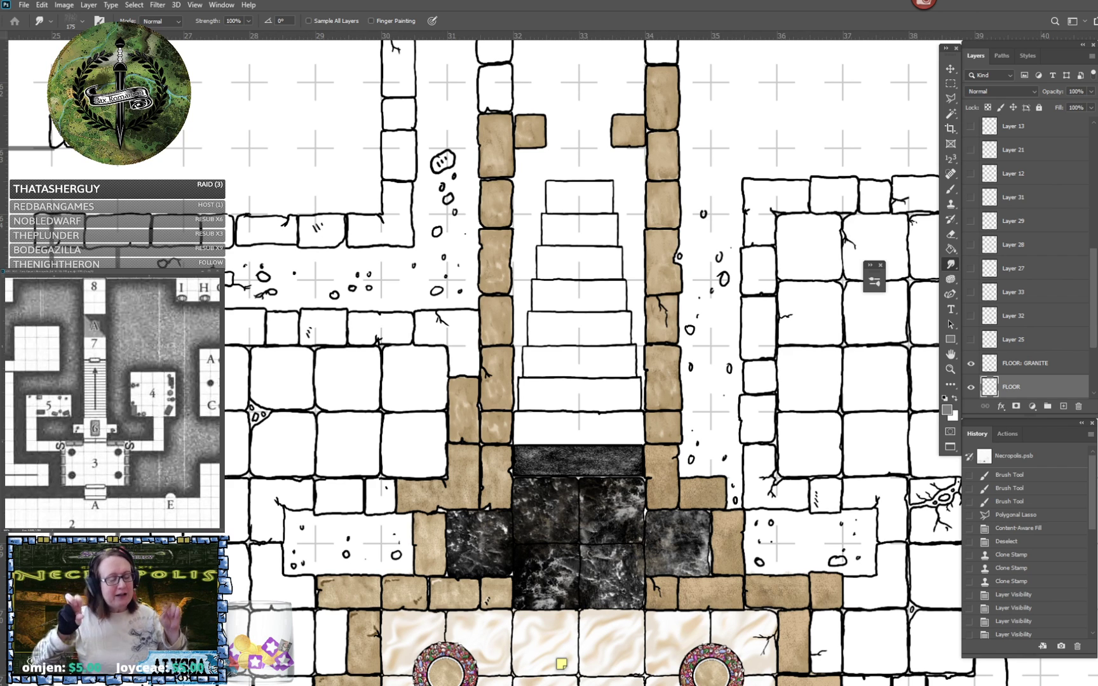
{"action": "left_click_drag", "start_coordinate": [572, 356], "coordinate": [575, 379]}
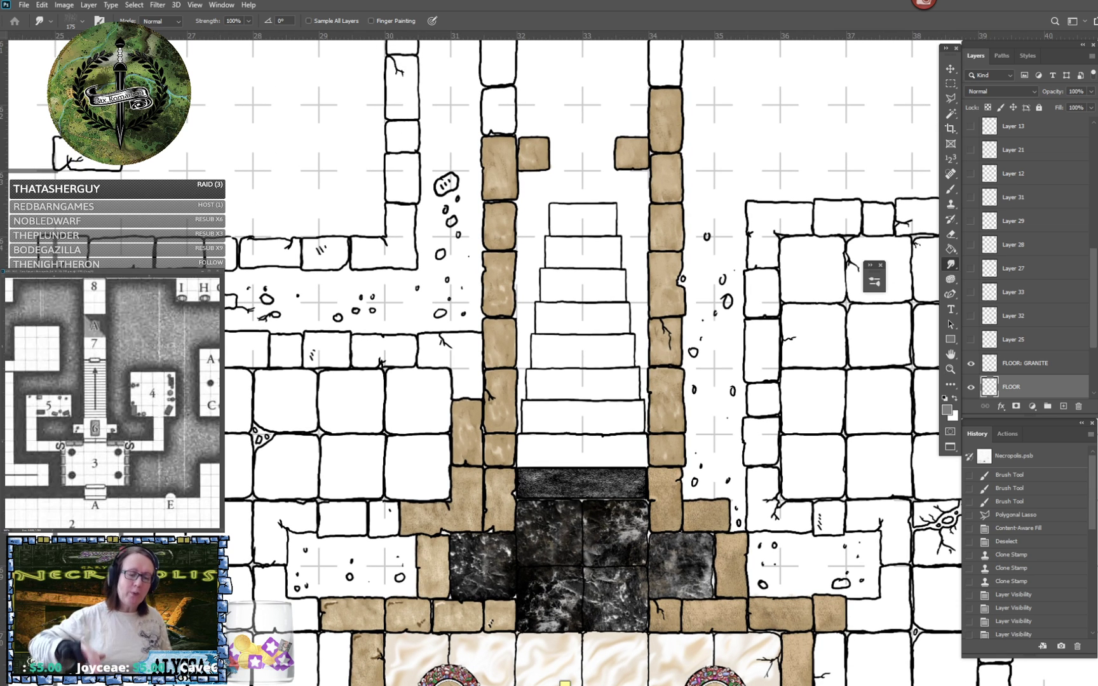
{"action": "left_click_drag", "start_coordinate": [571, 444], "coordinate": [575, 345]}
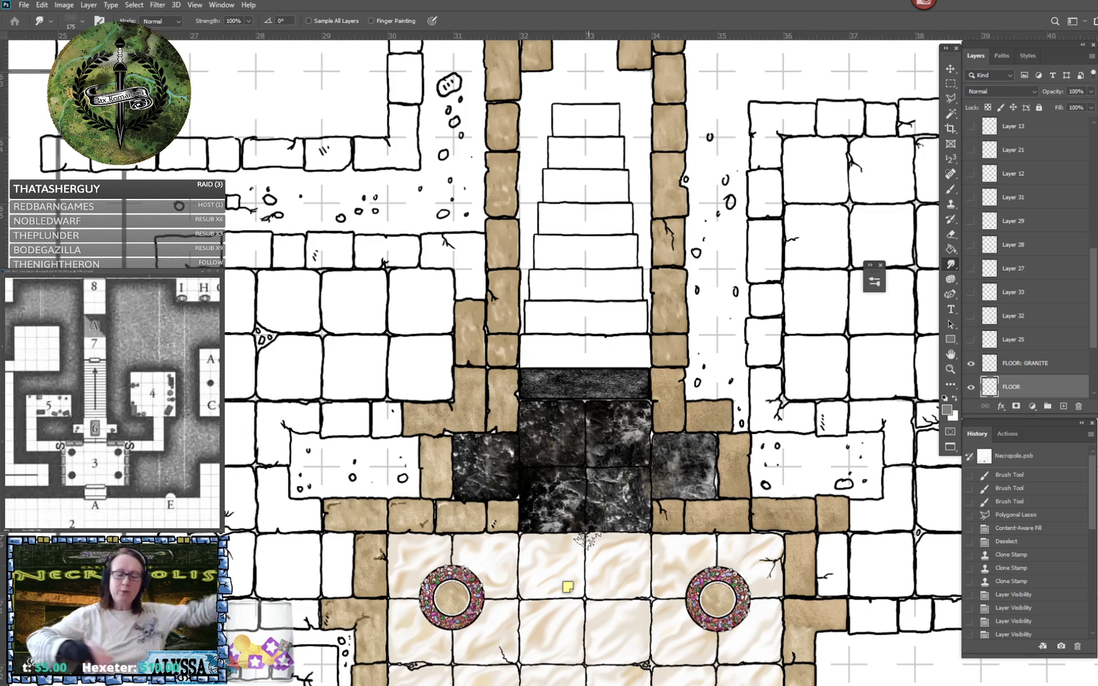
{"action": "scroll", "coordinate": [586, 537], "scroll_direction": "down", "scroll_amount": 10}
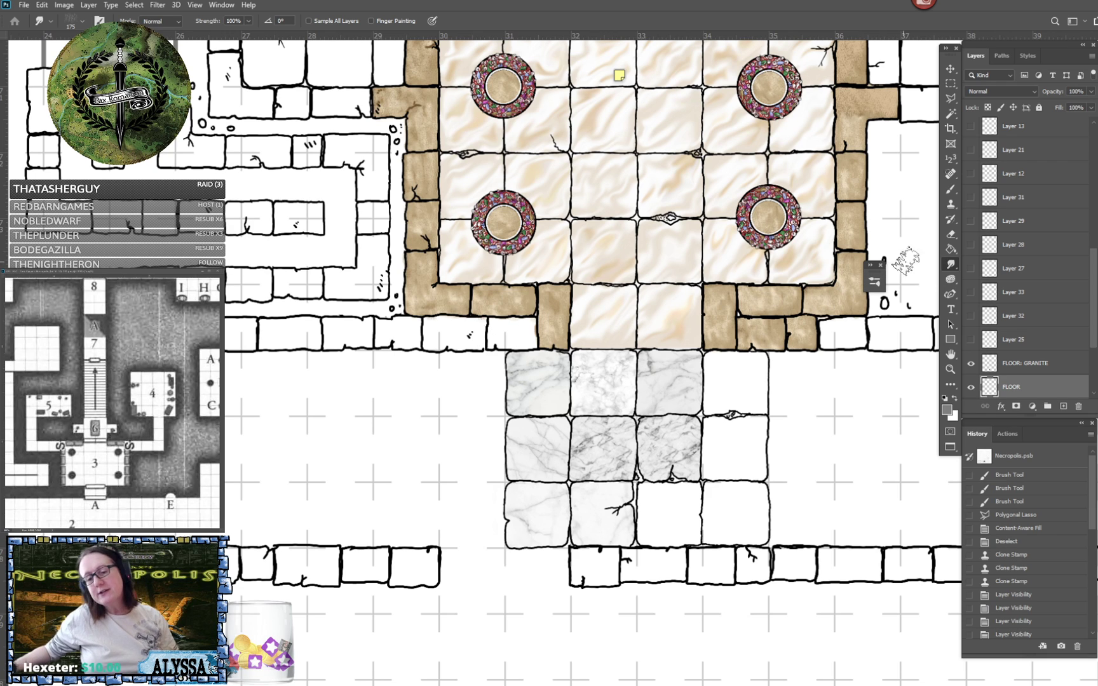
- Set up the Brush tool with a General Brushes preset at size 30 and the default black and white colours
{"action": "left_click", "coordinate": [950, 191]}
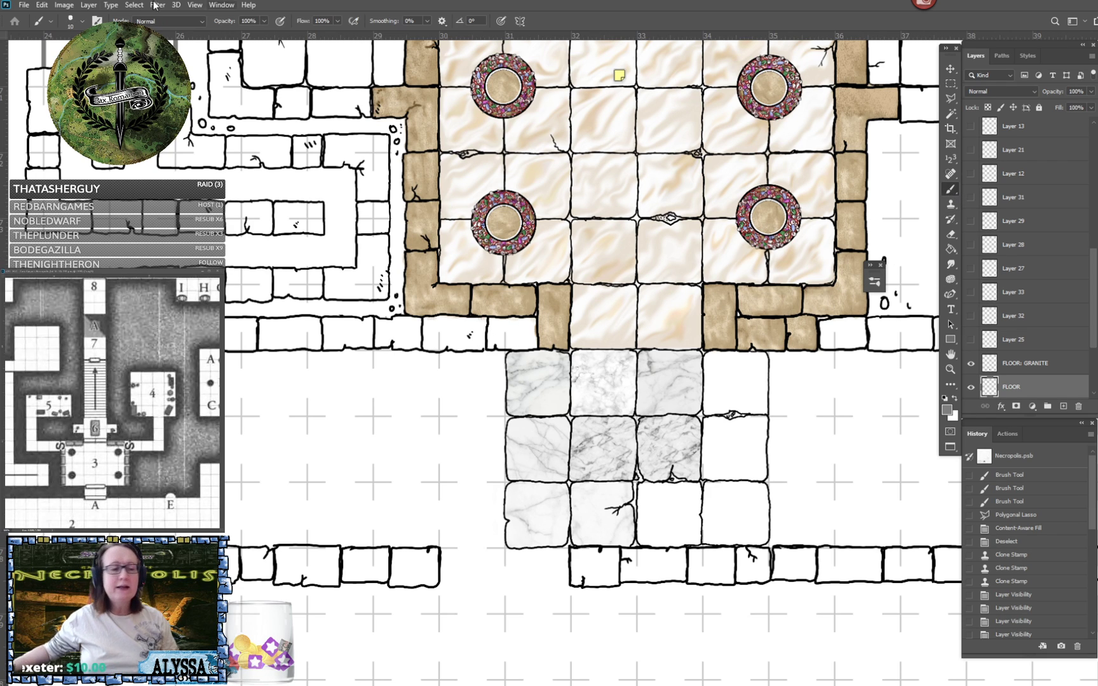
{"action": "left_click", "coordinate": [81, 21]}
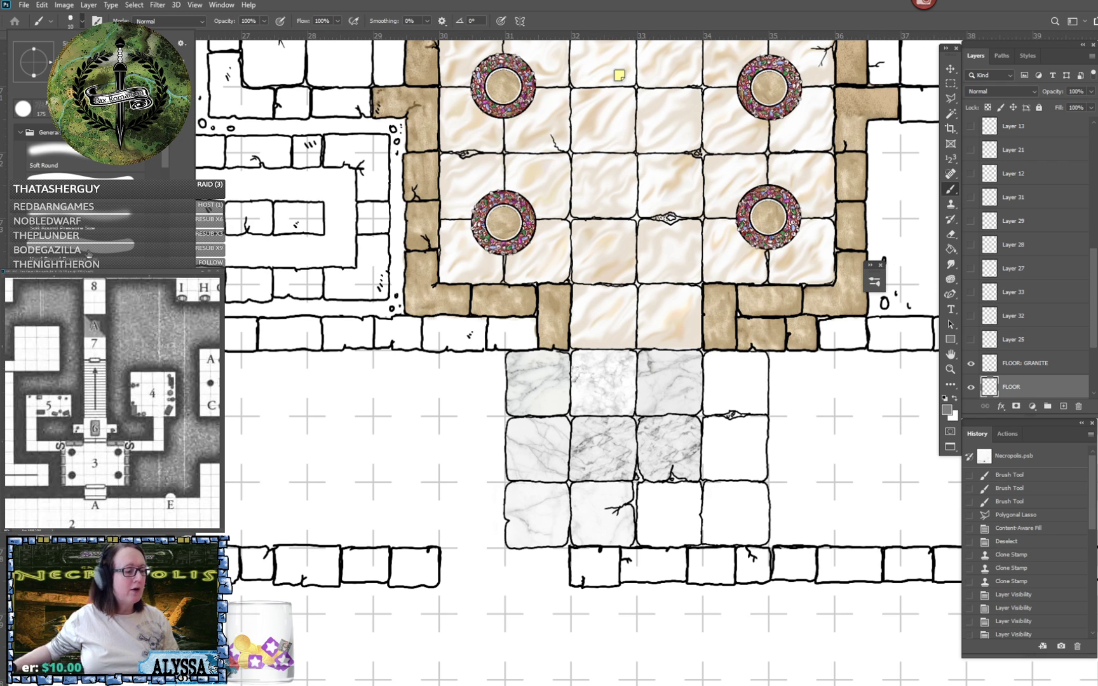
{"action": "left_click", "coordinate": [84, 250]}
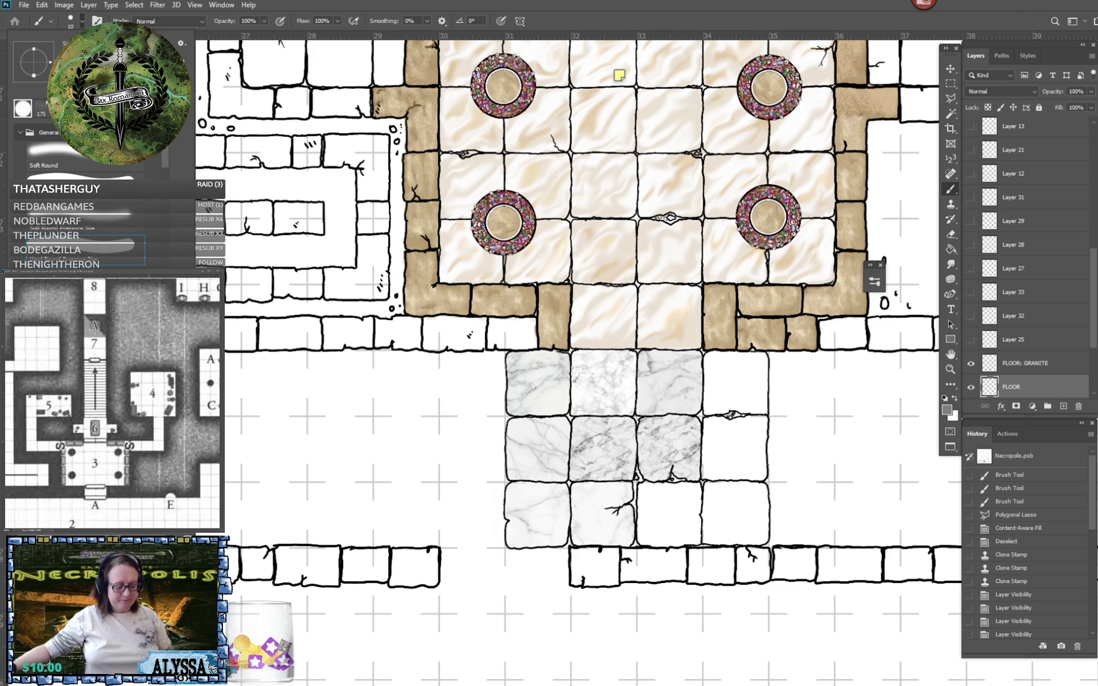
{"action": "key", "text": "bracketright"}
{"action": "key", "text": "bracketright"}
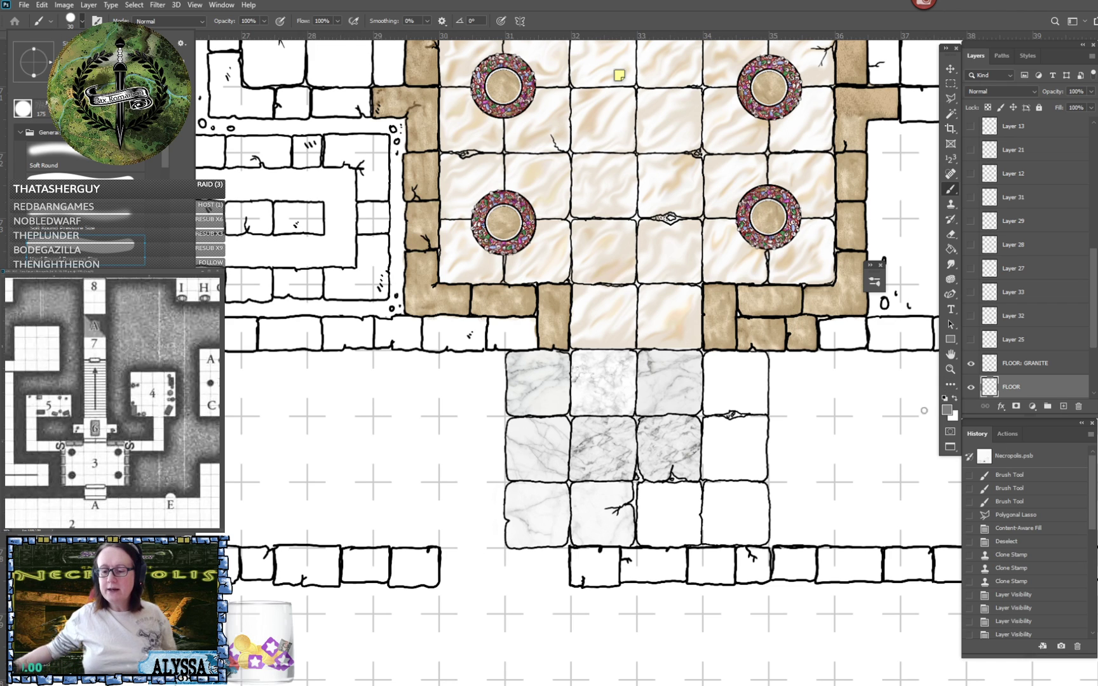
{"action": "left_click", "coordinate": [945, 398]}
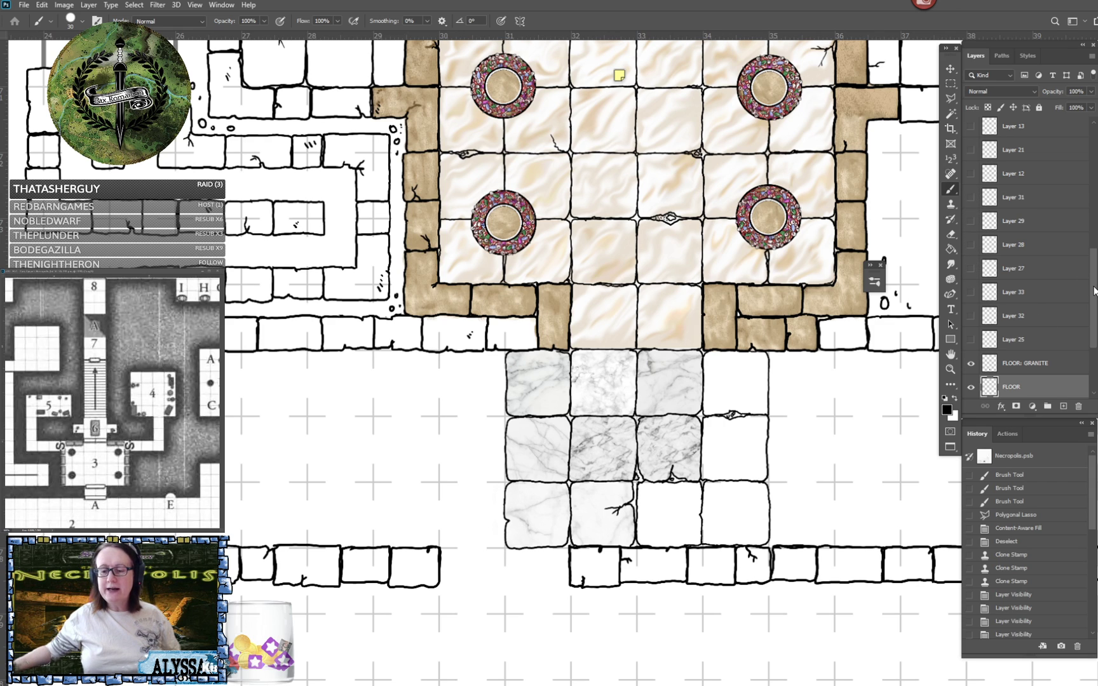
- Rename the Wall Blocks layer as "INK: WALLS"
{"action": "scroll", "coordinate": [1092, 279], "scroll_direction": "up", "scroll_amount": 1}
{"action": "scroll", "coordinate": [1093, 280], "scroll_direction": "up", "scroll_amount": 5}
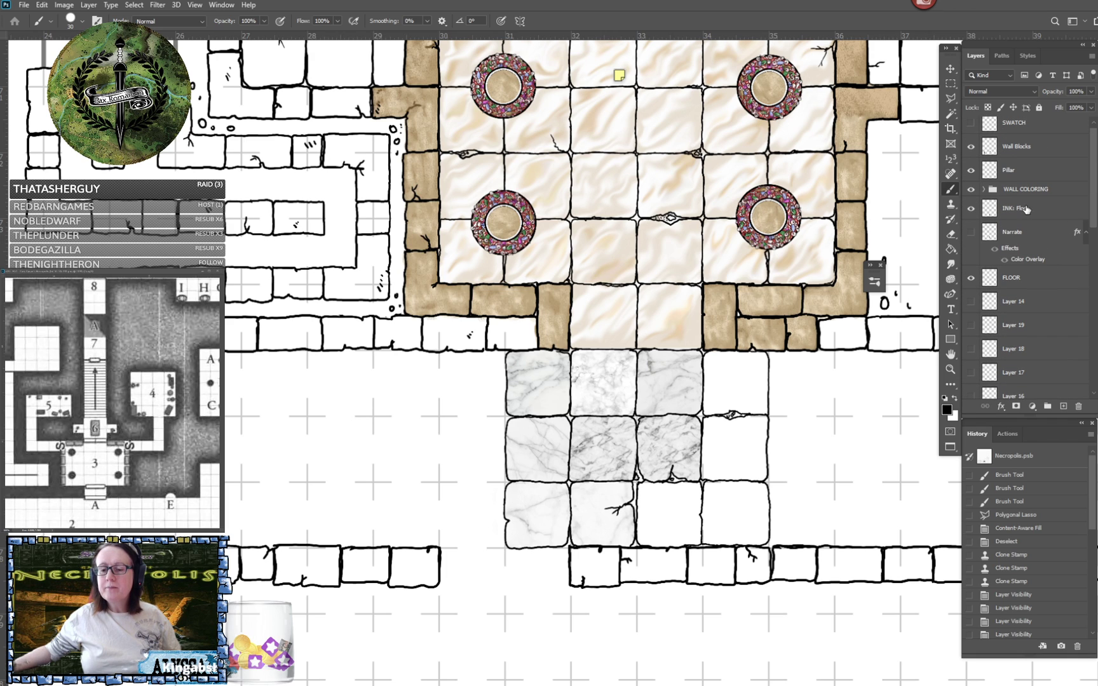
{"action": "scroll", "coordinate": [1052, 224], "scroll_direction": "up", "scroll_amount": 1}
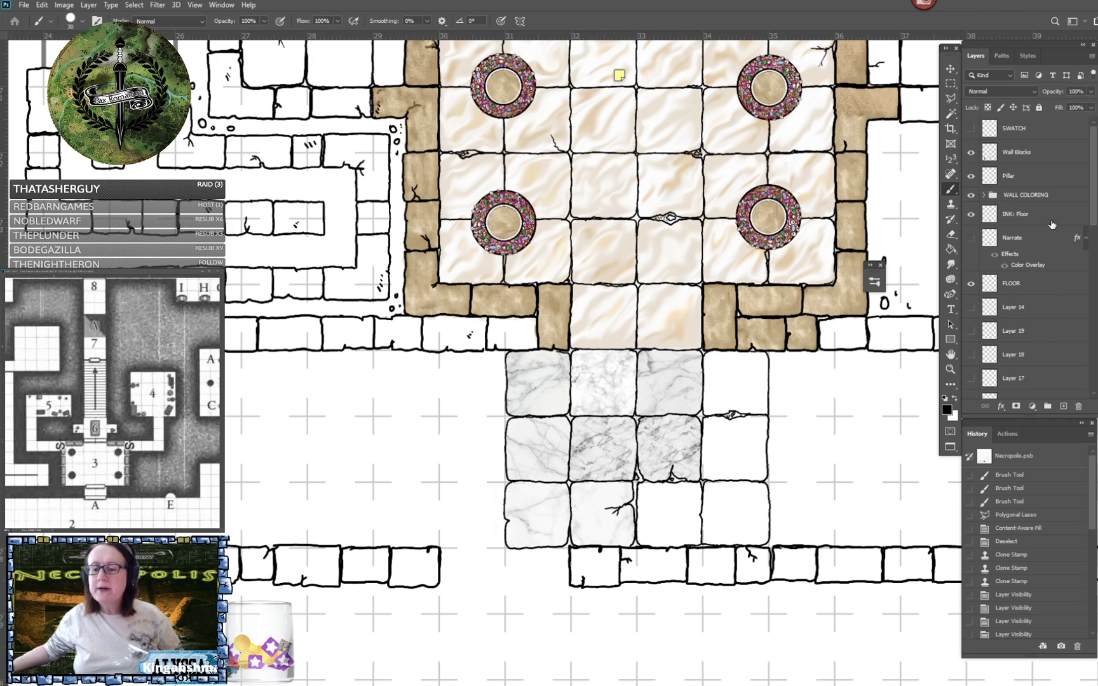
{"action": "left_click", "coordinate": [1032, 156]}
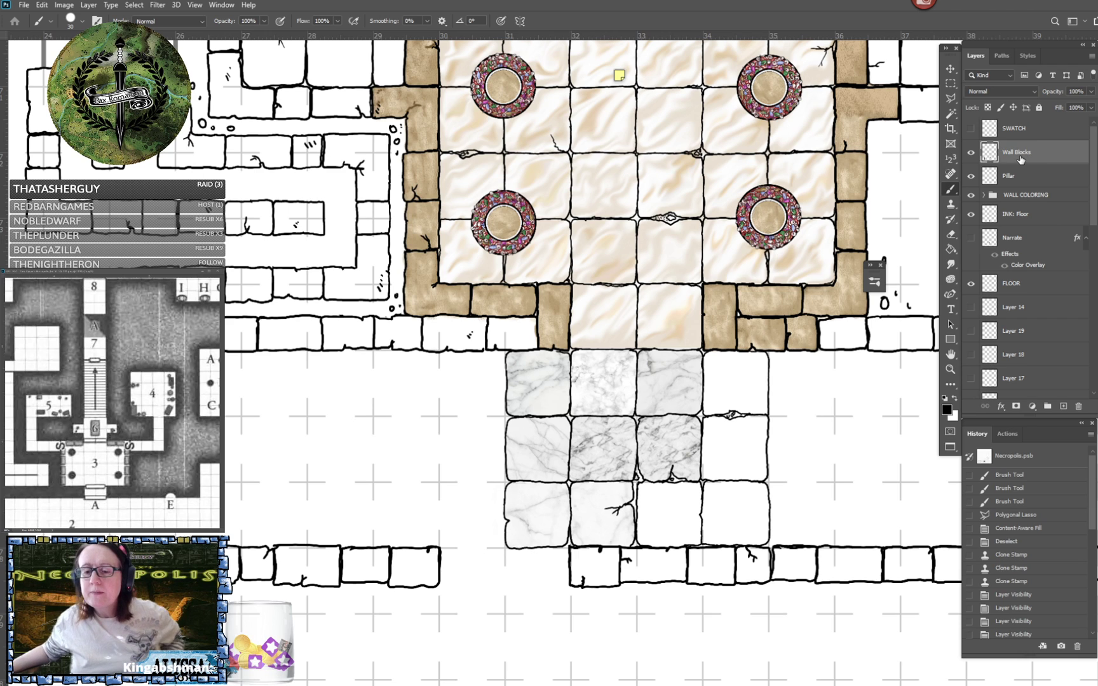
{"action": "double_click", "coordinate": [1014, 152]}
{"action": "type", "text": "I"}
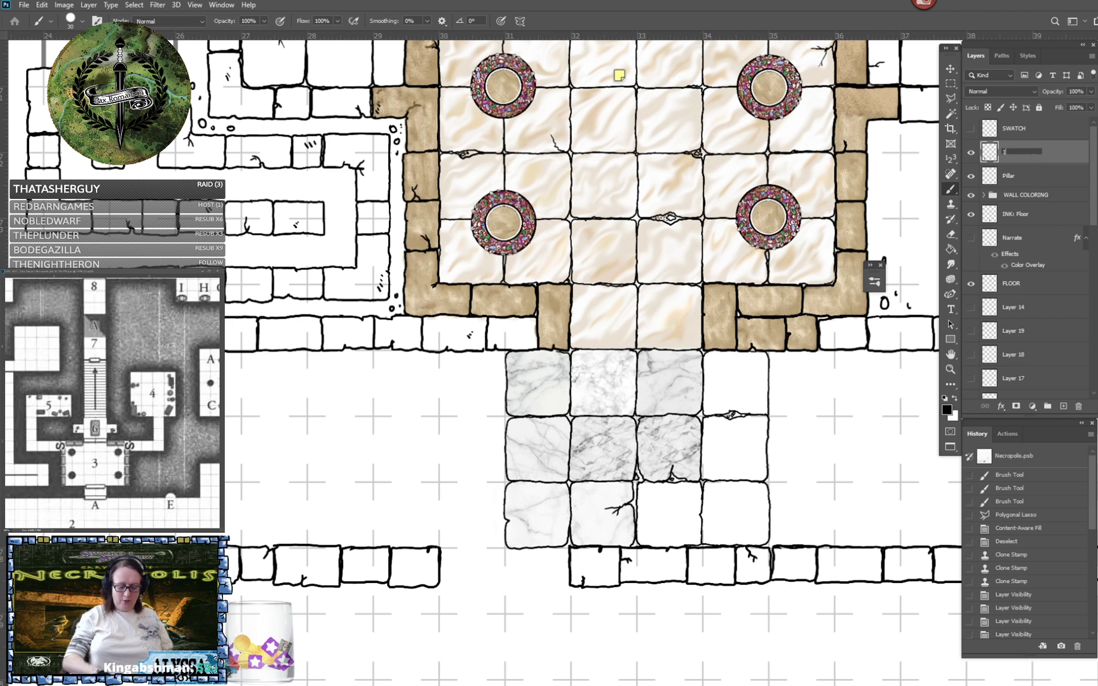
{"action": "type", "text": "NK: WALLS"}
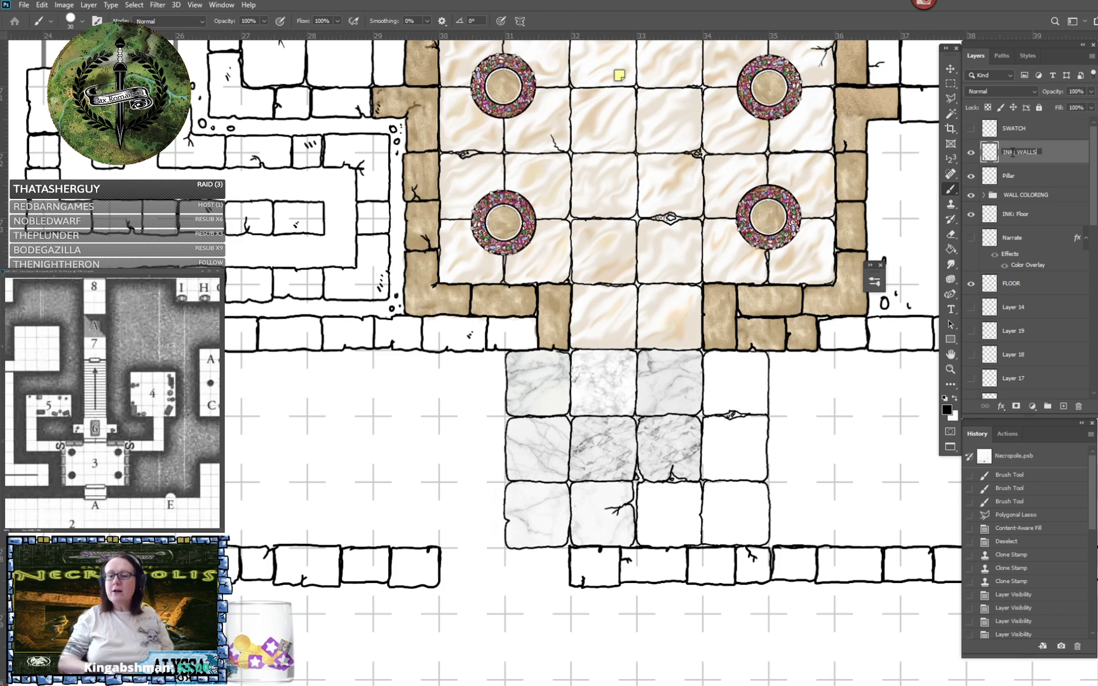
{"action": "key", "text": "Return"}
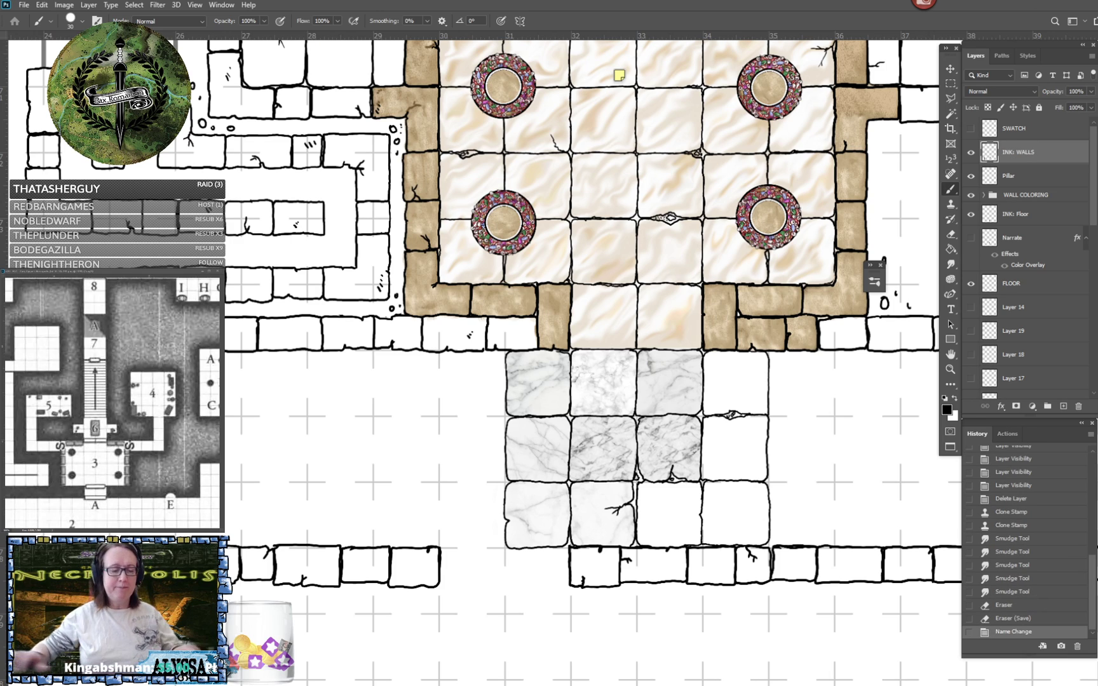
{"action": "scroll", "coordinate": [662, 619], "scroll_direction": "down", "scroll_amount": 5}
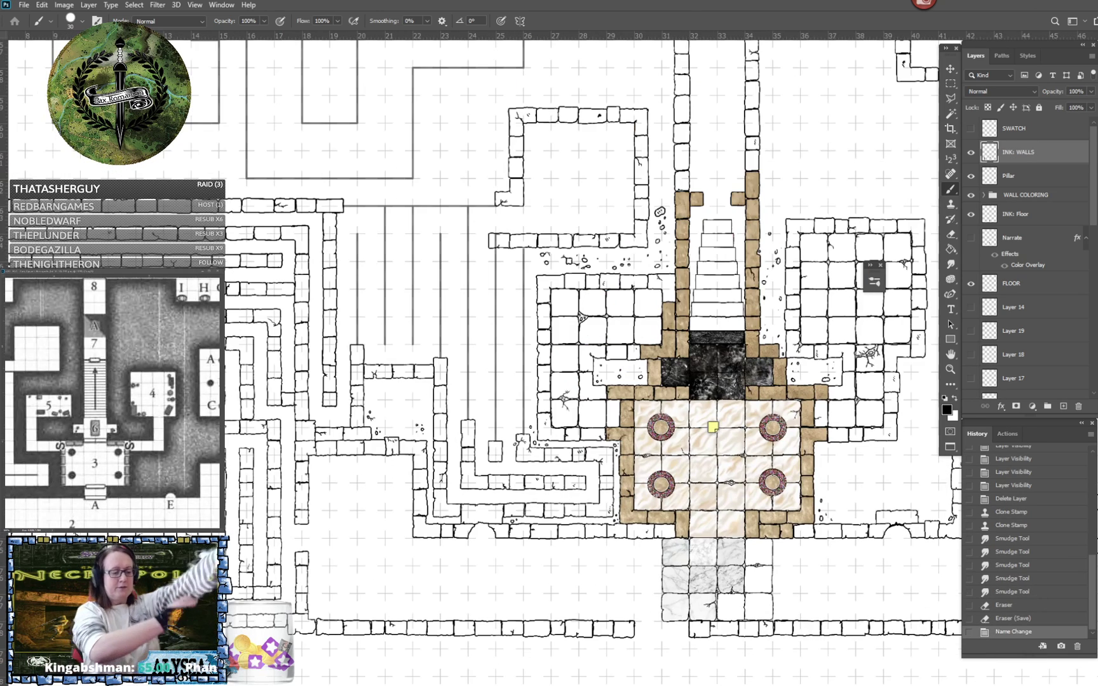
- Show the document grid over the unfinished maze walls around grid columns 19 to 23
{"action": "scroll", "coordinate": [777, 591], "scroll_direction": "up", "scroll_amount": 5}
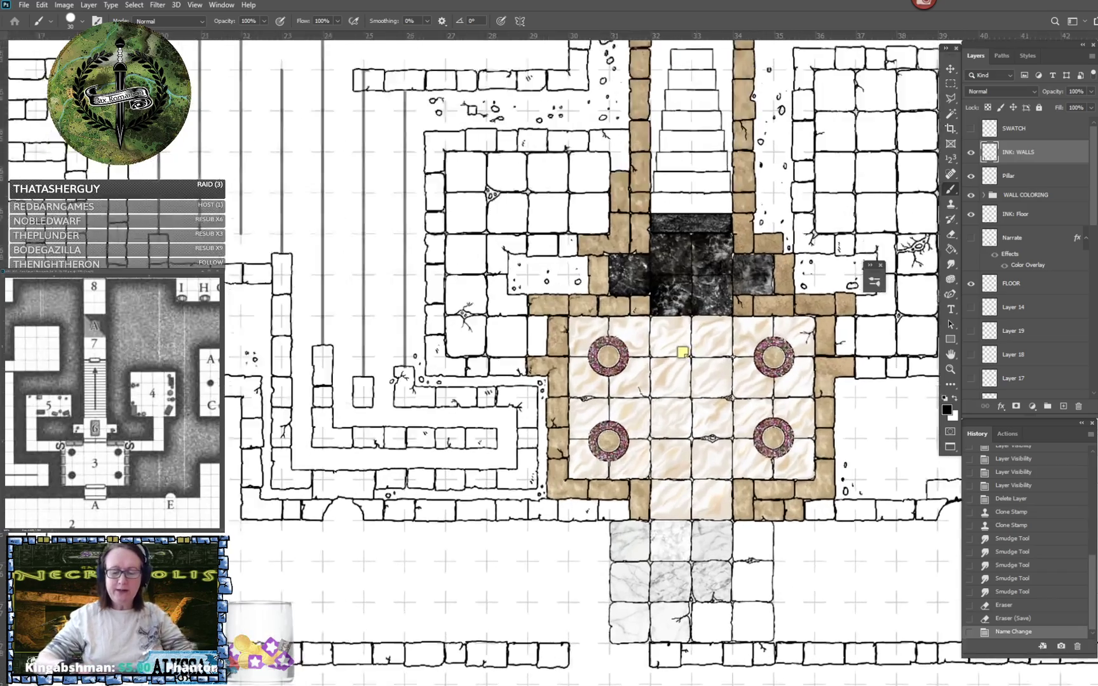
{"action": "scroll", "coordinate": [407, 680], "scroll_direction": "up", "scroll_amount": 2}
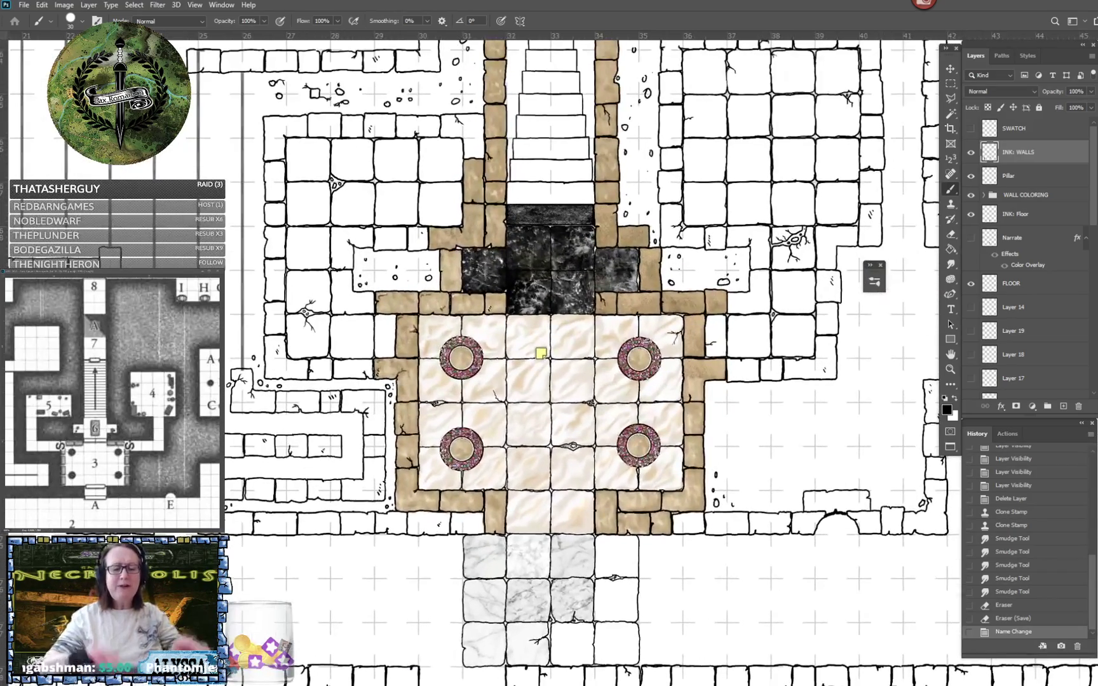
{"action": "left_click_drag", "start_coordinate": [356, 330], "coordinate": [881, 403]}
{"action": "left_click_drag", "start_coordinate": [470, 279], "coordinate": [671, 508]}
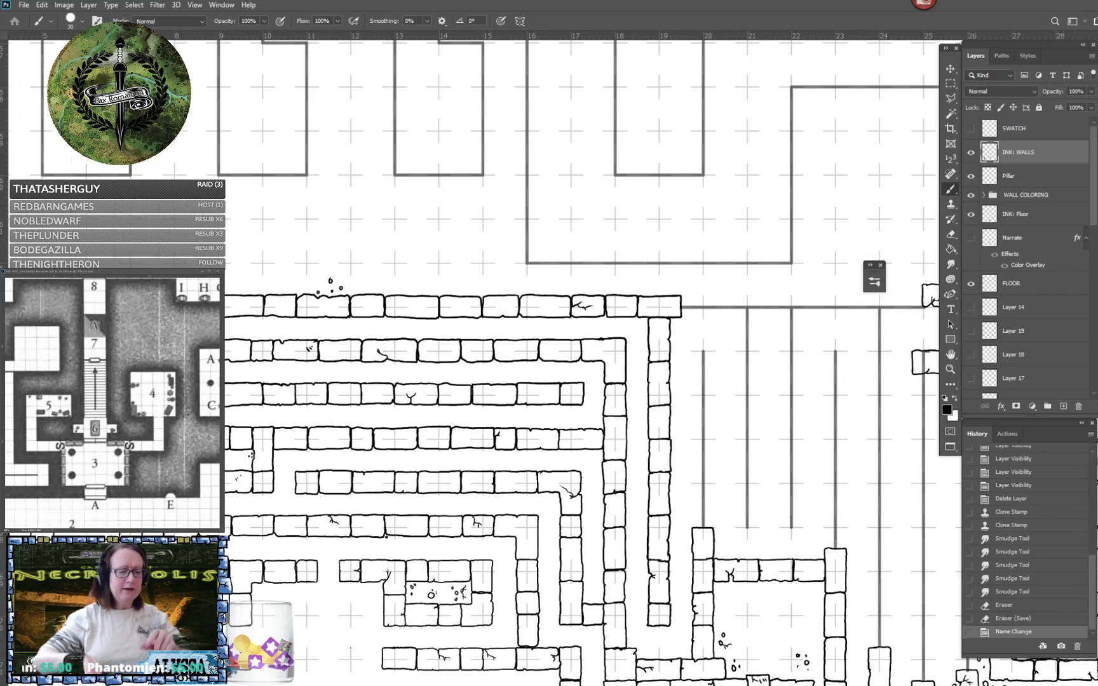
{"action": "left_click_drag", "start_coordinate": [673, 382], "coordinate": [477, 355]}
{"action": "scroll", "coordinate": [363, 479], "scroll_direction": "up", "scroll_amount": 3}
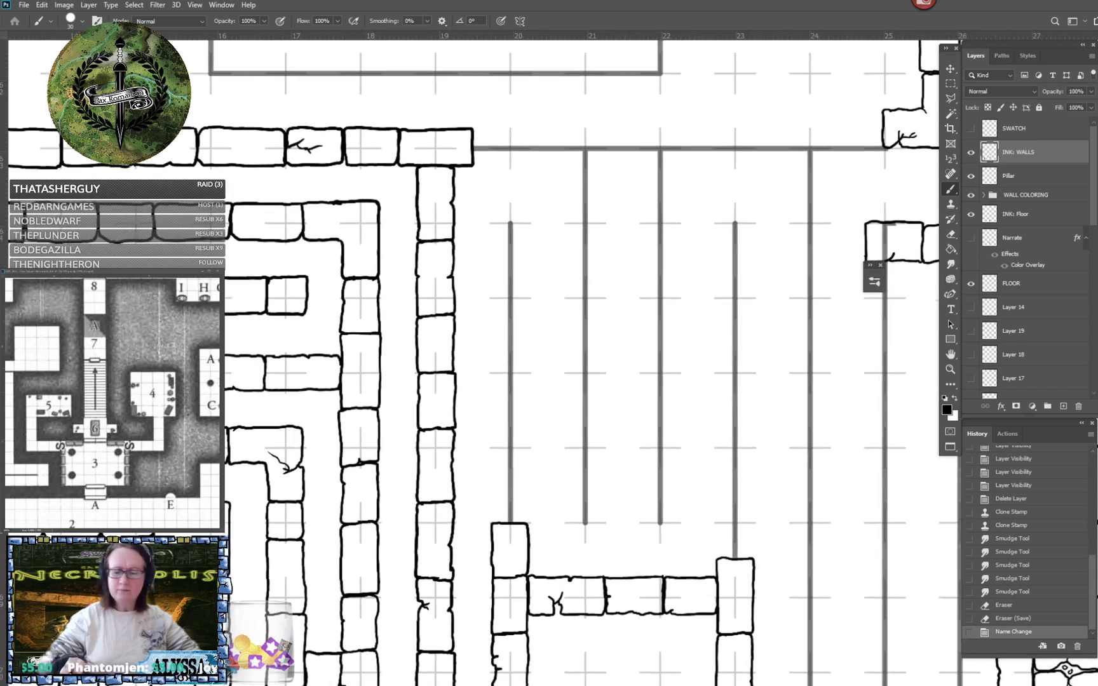
{"action": "scroll", "coordinate": [536, 549], "scroll_direction": "up", "scroll_amount": 1}
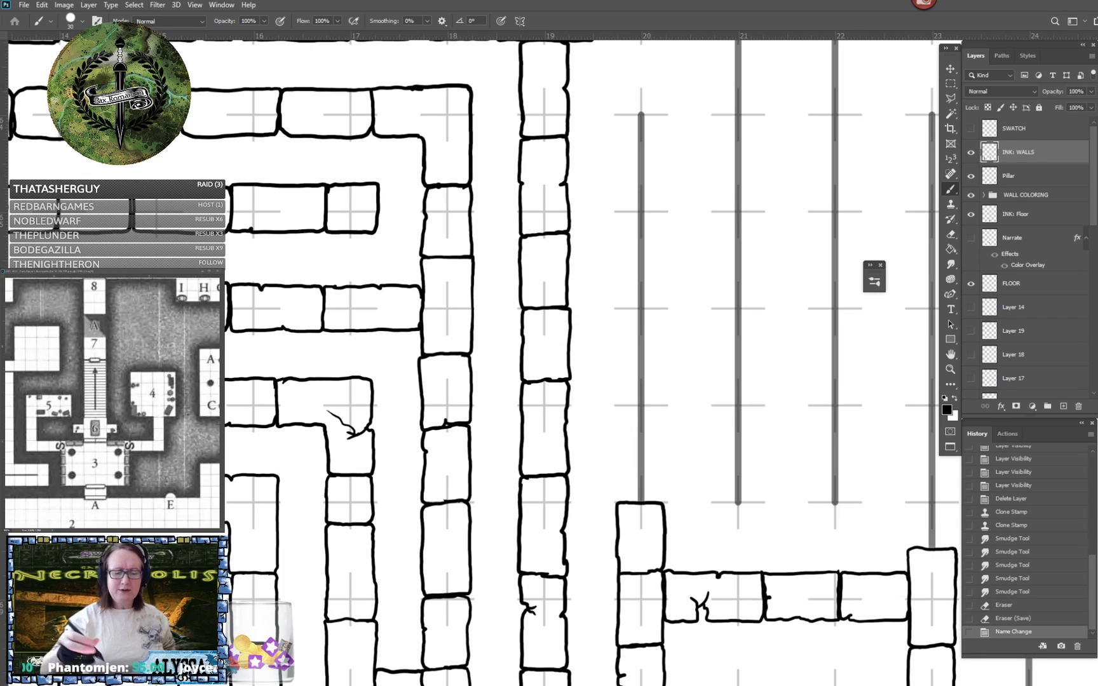
{"action": "key", "text": "ctrl+apostrophe"}
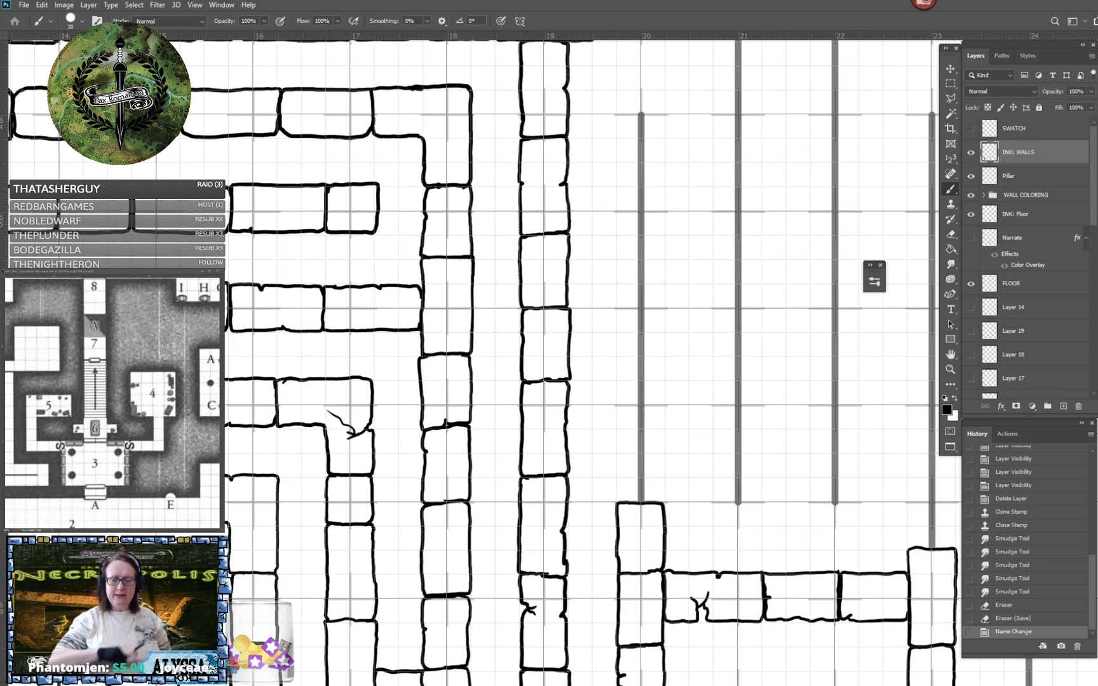
- Ink three stone blocks up the column 20 guide line on the INK: WALLS layer, with a crack in the middle one
{"action": "scroll", "coordinate": [723, 428], "scroll_direction": "up", "scroll_amount": 1}
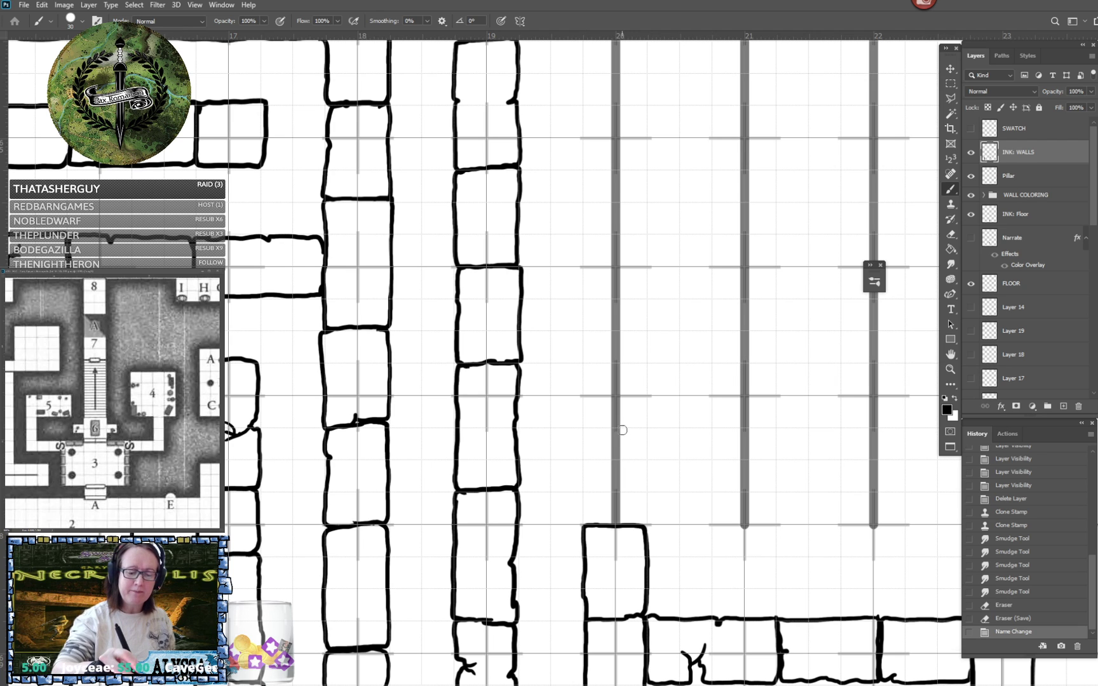
{"action": "mouse_move", "coordinate": [621, 429]}
{"action": "left_mouse_down"}
{"action": "mouse_move", "coordinate": [586, 429]}
{"action": "mouse_move", "coordinate": [582, 515]}
{"action": "mouse_move", "coordinate": [633, 525]}
{"action": "mouse_move", "coordinate": [644, 517]}
{"action": "mouse_move", "coordinate": [647, 434]}
{"action": "mouse_move", "coordinate": [614, 427]}
{"action": "left_mouse_up"}
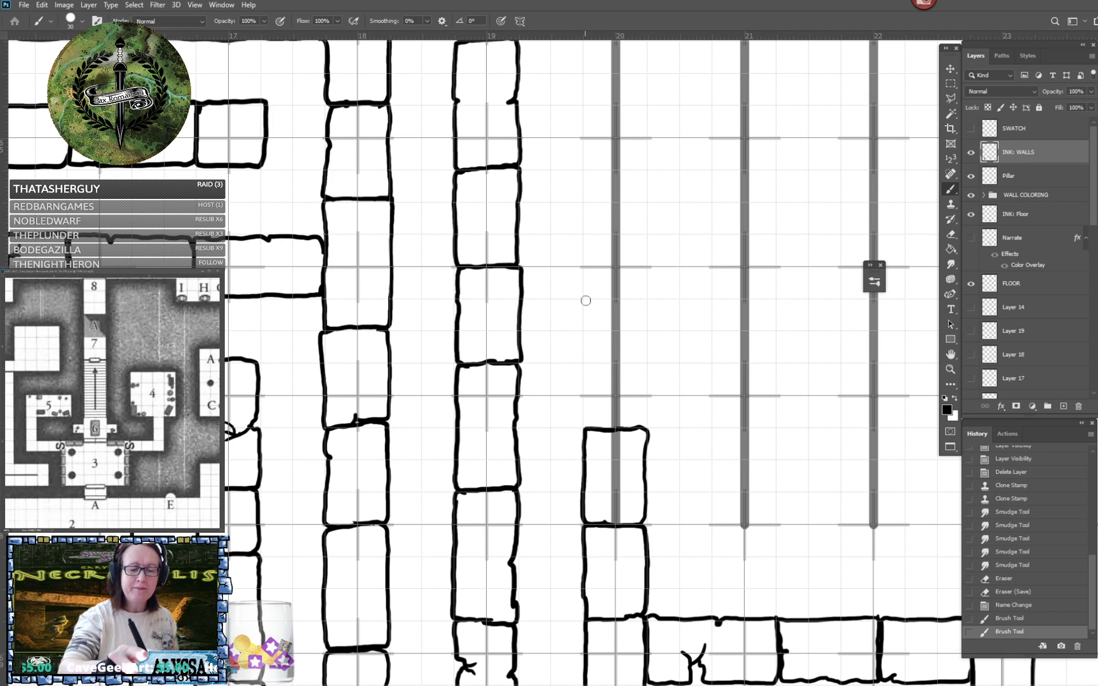
{"action": "mouse_move", "coordinate": [585, 300]}
{"action": "left_mouse_down"}
{"action": "mouse_move", "coordinate": [609, 301]}
{"action": "mouse_move", "coordinate": [623, 348]}
{"action": "left_mouse_up"}
{"action": "mouse_move", "coordinate": [611, 299]}
{"action": "left_mouse_down"}
{"action": "mouse_move", "coordinate": [643, 298]}
{"action": "mouse_move", "coordinate": [648, 317]}
{"action": "mouse_move", "coordinate": [641, 432]}
{"action": "left_mouse_up"}
{"action": "mouse_move", "coordinate": [585, 301]}
{"action": "left_mouse_down"}
{"action": "mouse_move", "coordinate": [593, 430]}
{"action": "mouse_move", "coordinate": [575, 647]}
{"action": "left_mouse_up"}
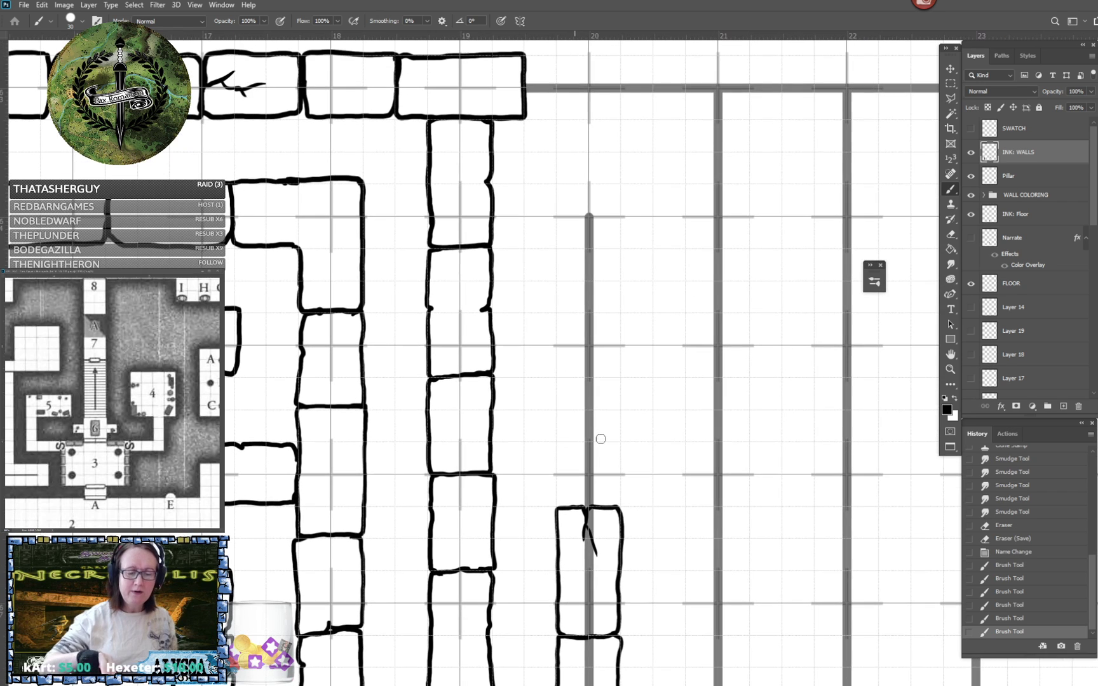
{"action": "mouse_move", "coordinate": [584, 411]}
{"action": "left_mouse_down"}
{"action": "mouse_move", "coordinate": [558, 414]}
{"action": "mouse_move", "coordinate": [557, 484]}
{"action": "mouse_move", "coordinate": [569, 507]}
{"action": "mouse_move", "coordinate": [620, 499]}
{"action": "mouse_move", "coordinate": [622, 412]}
{"action": "mouse_move", "coordinate": [580, 410]}
{"action": "left_mouse_up"}
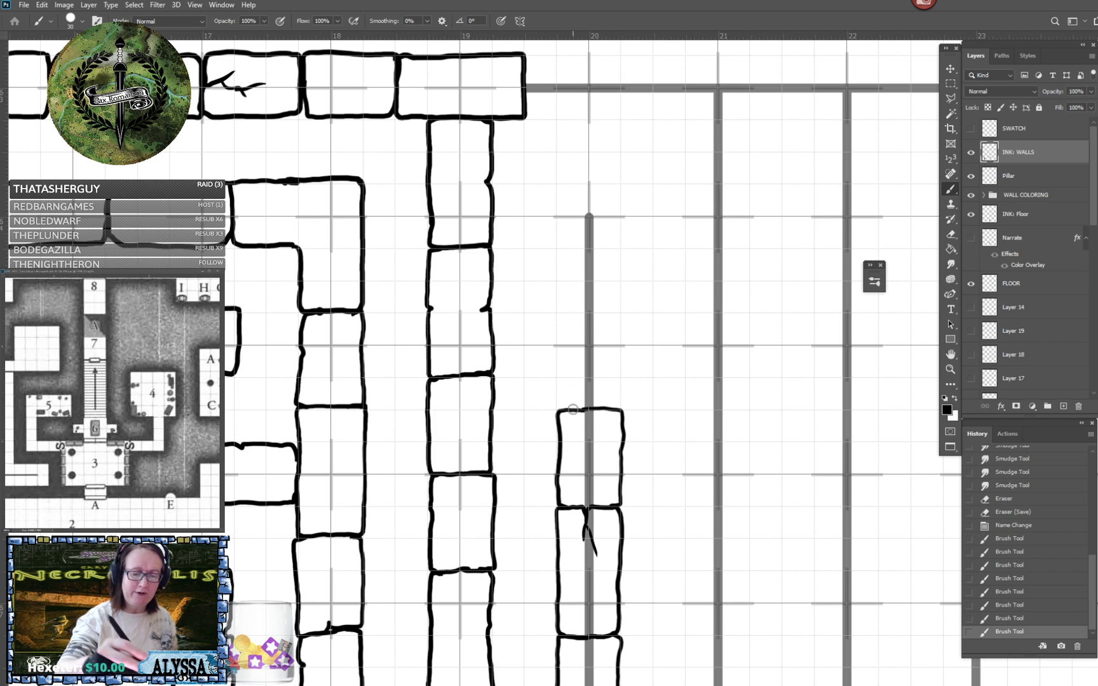
- Ink the end block at the upper tip of the column 20 guide line and fill the gap below it with blocks
{"action": "scroll", "coordinate": [575, 409], "scroll_direction": "up", "scroll_amount": 3}
{"action": "scroll", "coordinate": [575, 409], "scroll_direction": "right", "scroll_amount": 1}
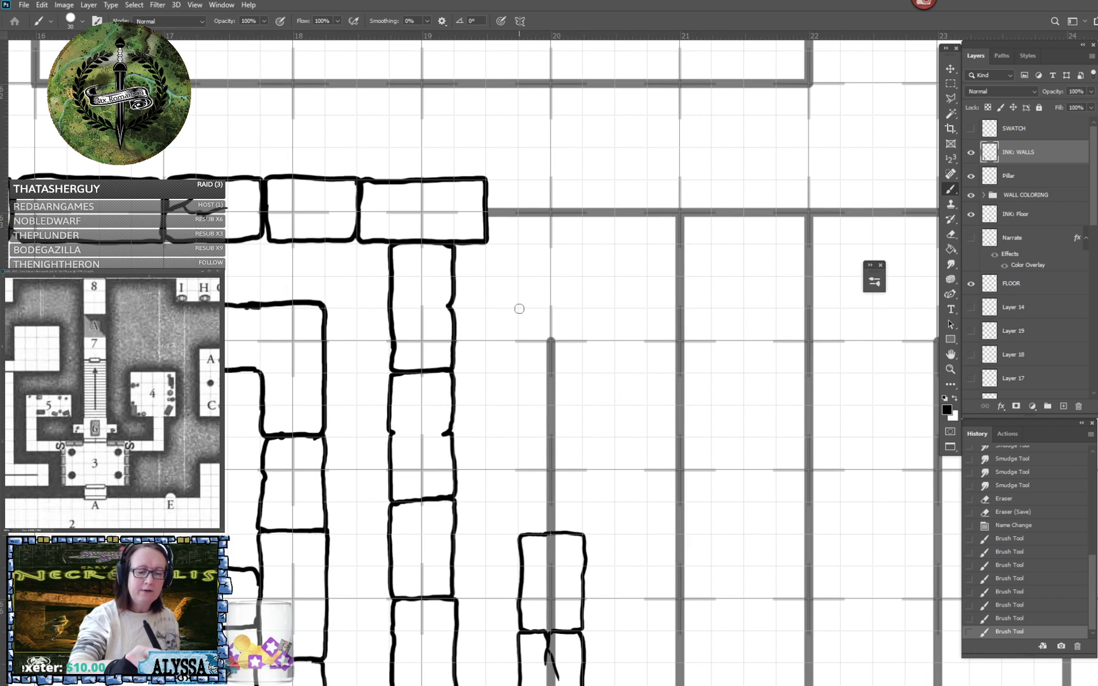
{"action": "mouse_move", "coordinate": [519, 309]}
{"action": "left_mouse_down"}
{"action": "mouse_move", "coordinate": [519, 372]}
{"action": "mouse_move", "coordinate": [580, 371]}
{"action": "mouse_move", "coordinate": [582, 312]}
{"action": "mouse_move", "coordinate": [520, 309]}
{"action": "left_mouse_up"}
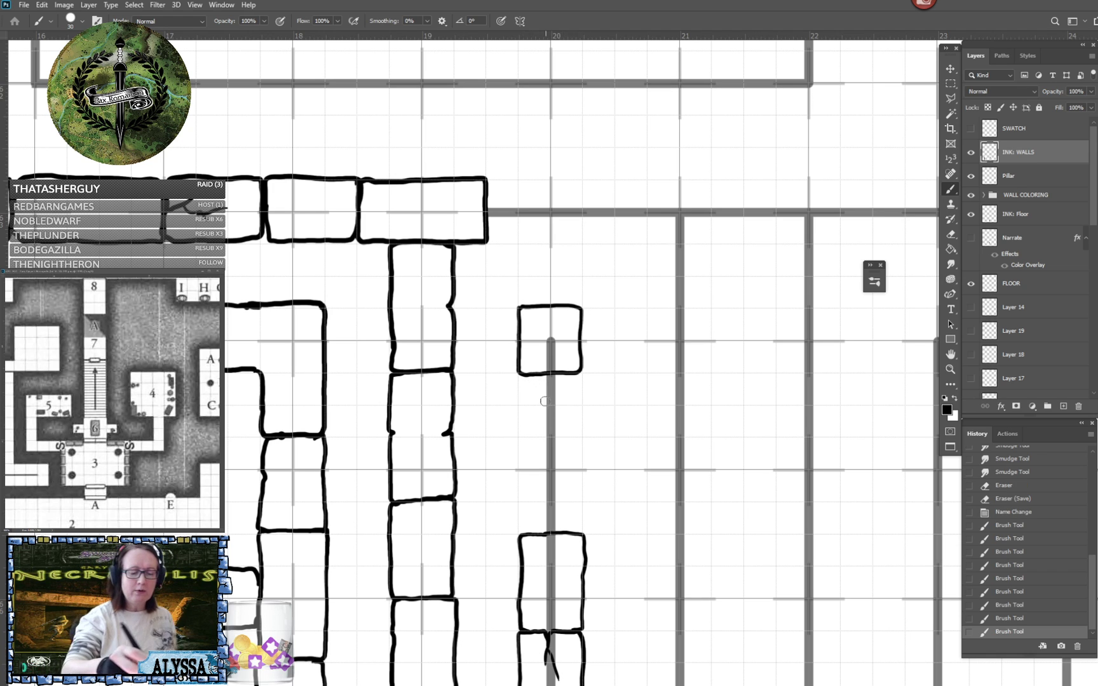
{"action": "mouse_move", "coordinate": [521, 375]}
{"action": "left_mouse_down"}
{"action": "mouse_move", "coordinate": [519, 468]}
{"action": "mouse_move", "coordinate": [570, 470]}
{"action": "mouse_move", "coordinate": [583, 468]}
{"action": "mouse_move", "coordinate": [581, 390]}
{"action": "mouse_move", "coordinate": [580, 374]}
{"action": "mouse_move", "coordinate": [568, 375]}
{"action": "left_mouse_up"}
{"action": "mouse_move", "coordinate": [520, 471]}
{"action": "left_mouse_down"}
{"action": "mouse_move", "coordinate": [522, 537]}
{"action": "mouse_move", "coordinate": [564, 535]}
{"action": "mouse_move", "coordinate": [583, 509]}
{"action": "mouse_move", "coordinate": [582, 481]}
{"action": "mouse_move", "coordinate": [567, 475]}
{"action": "left_mouse_up"}
- Extend the horizontal wall above columns 19 and 20 with one block, adding a small crack at its lower edge
{"action": "scroll", "coordinate": [566, 475], "scroll_direction": "up", "scroll_amount": 5}
{"action": "scroll", "coordinate": [566, 476], "scroll_direction": "left", "scroll_amount": 2}
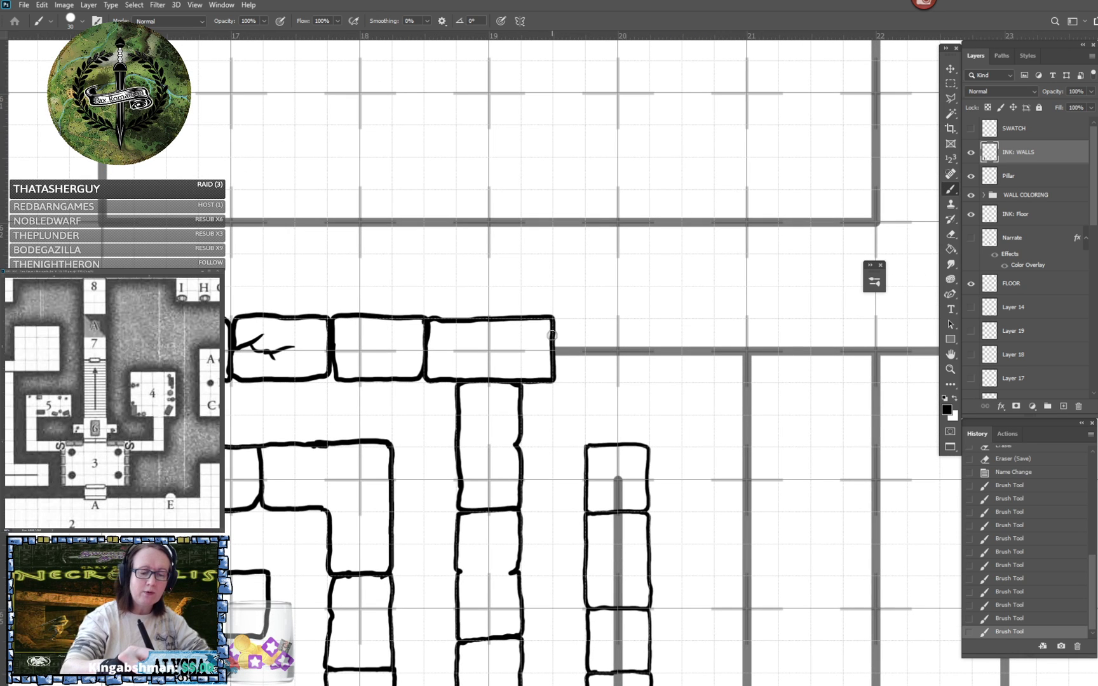
{"action": "mouse_move", "coordinate": [557, 317]}
{"action": "left_mouse_down"}
{"action": "mouse_move", "coordinate": [675, 317]}
{"action": "mouse_move", "coordinate": [683, 328]}
{"action": "left_mouse_up"}
{"action": "mouse_move", "coordinate": [554, 365]}
{"action": "left_mouse_down"}
{"action": "mouse_move", "coordinate": [556, 381]}
{"action": "mouse_move", "coordinate": [578, 359]}
{"action": "mouse_move", "coordinate": [585, 380]}
{"action": "mouse_move", "coordinate": [674, 379]}
{"action": "mouse_move", "coordinate": [683, 322]}
{"action": "left_mouse_up"}
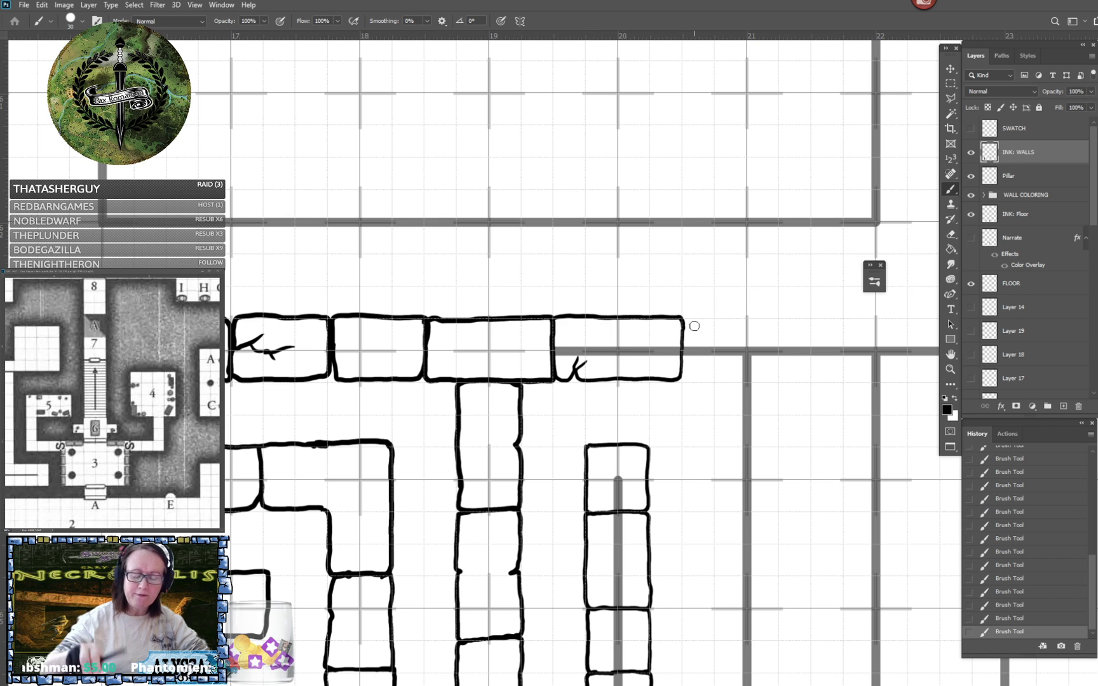
- Ink a cracked T-shaped block where the horizontal wall meets the column 21 guide line
{"action": "scroll", "coordinate": [695, 326], "scroll_direction": "right", "scroll_amount": 3}
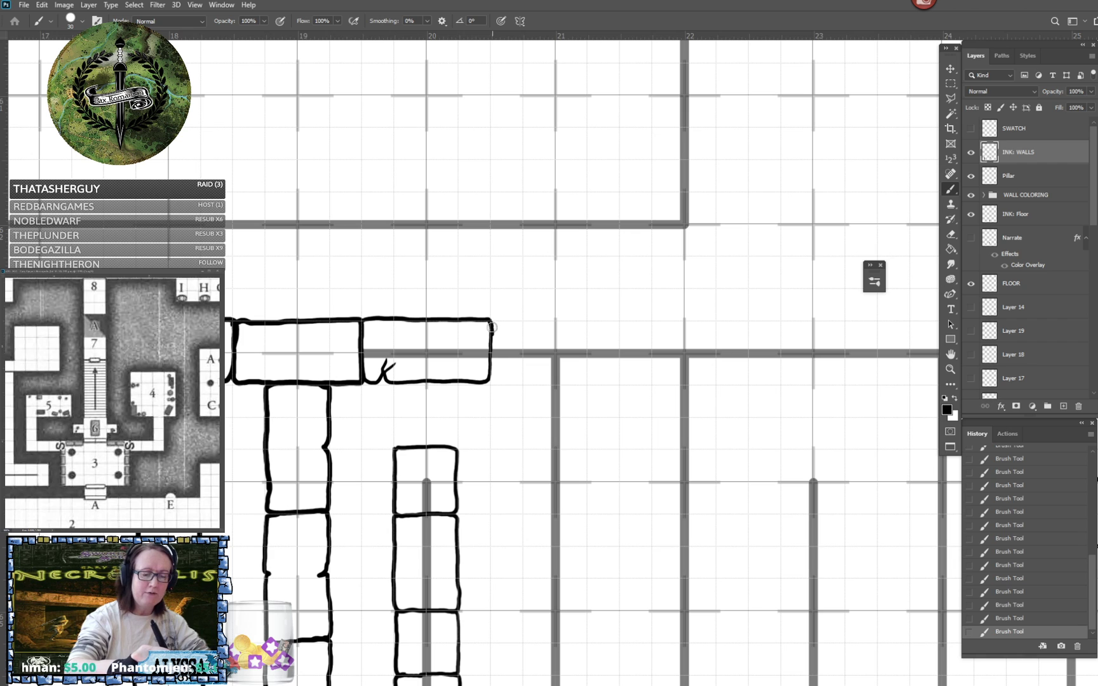
{"action": "left_click_drag", "start_coordinate": [493, 321], "coordinate": [616, 319]}
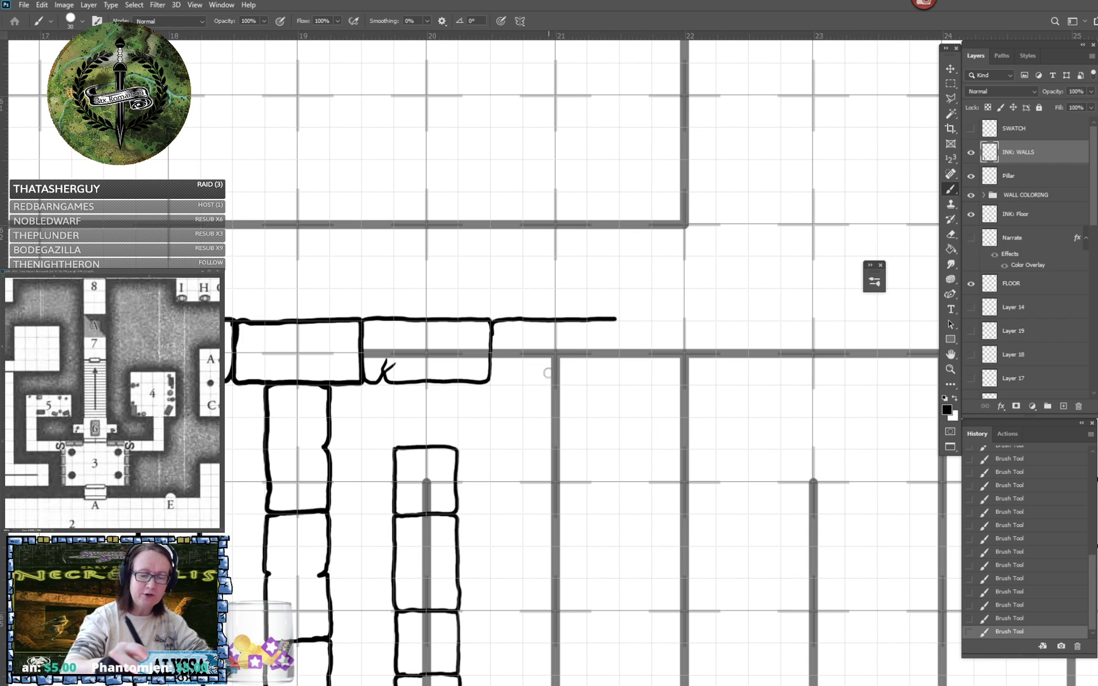
{"action": "mouse_move", "coordinate": [491, 366]}
{"action": "left_mouse_down"}
{"action": "mouse_move", "coordinate": [525, 384]}
{"action": "mouse_move", "coordinate": [523, 439]}
{"action": "mouse_move", "coordinate": [543, 449]}
{"action": "mouse_move", "coordinate": [546, 428]}
{"action": "mouse_move", "coordinate": [545, 440]}
{"action": "mouse_move", "coordinate": [587, 447]}
{"action": "mouse_move", "coordinate": [584, 381]}
{"action": "mouse_move", "coordinate": [570, 370]}
{"action": "mouse_move", "coordinate": [617, 380]}
{"action": "mouse_move", "coordinate": [610, 282]}
{"action": "mouse_move", "coordinate": [622, 288]}
{"action": "mouse_move", "coordinate": [602, 284]}
{"action": "left_mouse_up"}
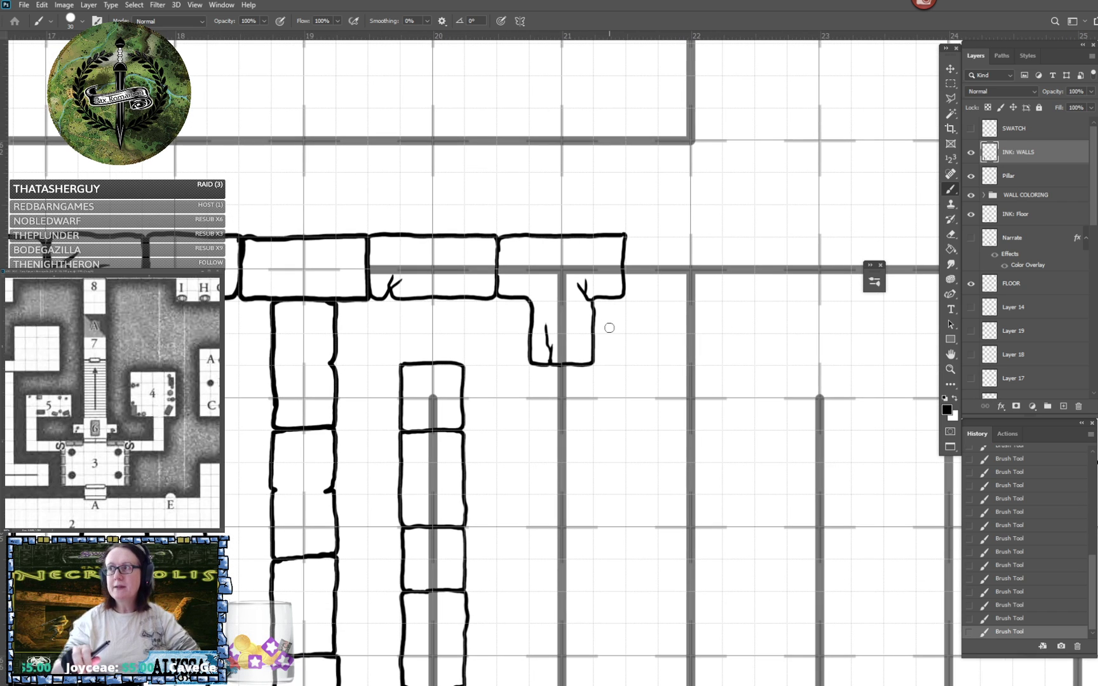
- Ink four wall blocks down the column 21 guide line below the T-shaped junction, cracking the lowest one on its side
{"action": "left_click_drag", "start_coordinate": [609, 327], "coordinate": [592, 338]}
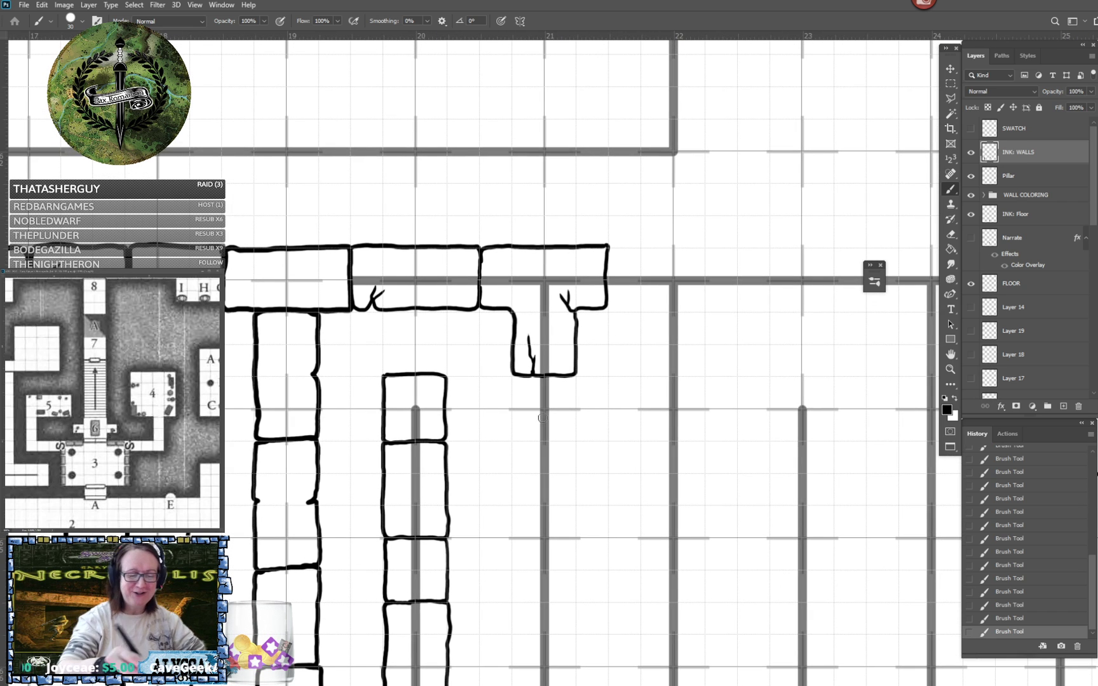
{"action": "mouse_move", "coordinate": [516, 375]}
{"action": "left_mouse_down"}
{"action": "mouse_move", "coordinate": [513, 470]}
{"action": "mouse_move", "coordinate": [537, 474]}
{"action": "mouse_move", "coordinate": [575, 462]}
{"action": "mouse_move", "coordinate": [575, 375]}
{"action": "left_mouse_up"}
{"action": "scroll", "coordinate": [558, 390], "scroll_direction": "down", "scroll_amount": 3}
{"action": "scroll", "coordinate": [558, 390], "scroll_direction": "down", "scroll_amount": 2}
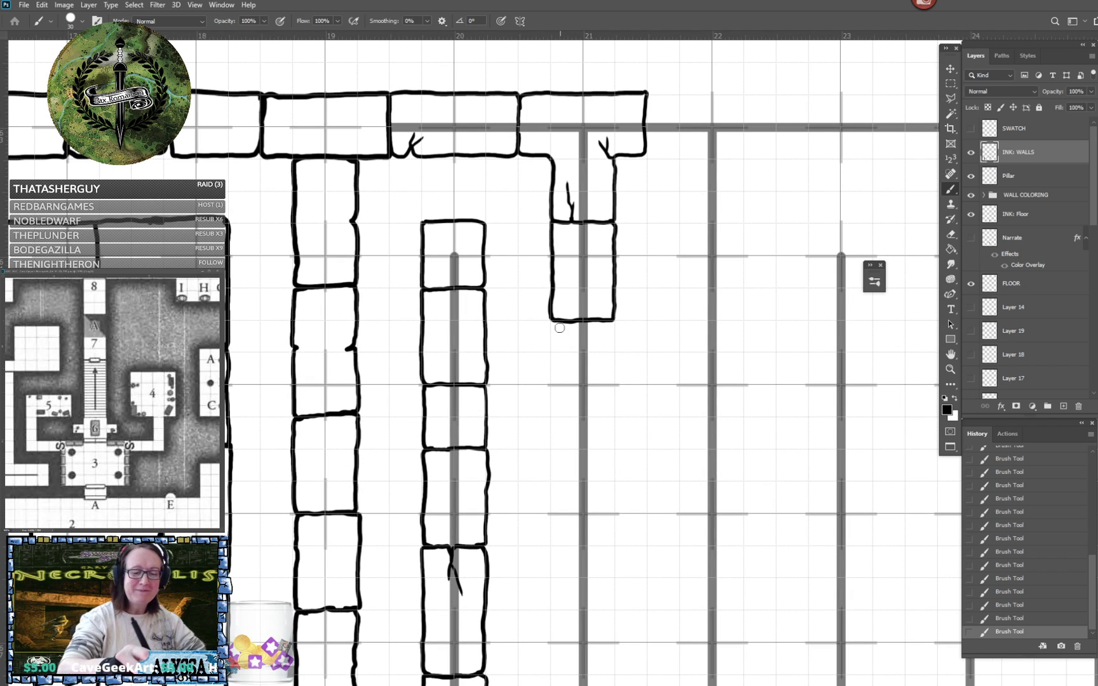
{"action": "mouse_move", "coordinate": [553, 323]}
{"action": "left_mouse_down"}
{"action": "mouse_move", "coordinate": [552, 415]}
{"action": "mouse_move", "coordinate": [592, 418]}
{"action": "mouse_move", "coordinate": [613, 415]}
{"action": "mouse_move", "coordinate": [612, 321]}
{"action": "left_mouse_up"}
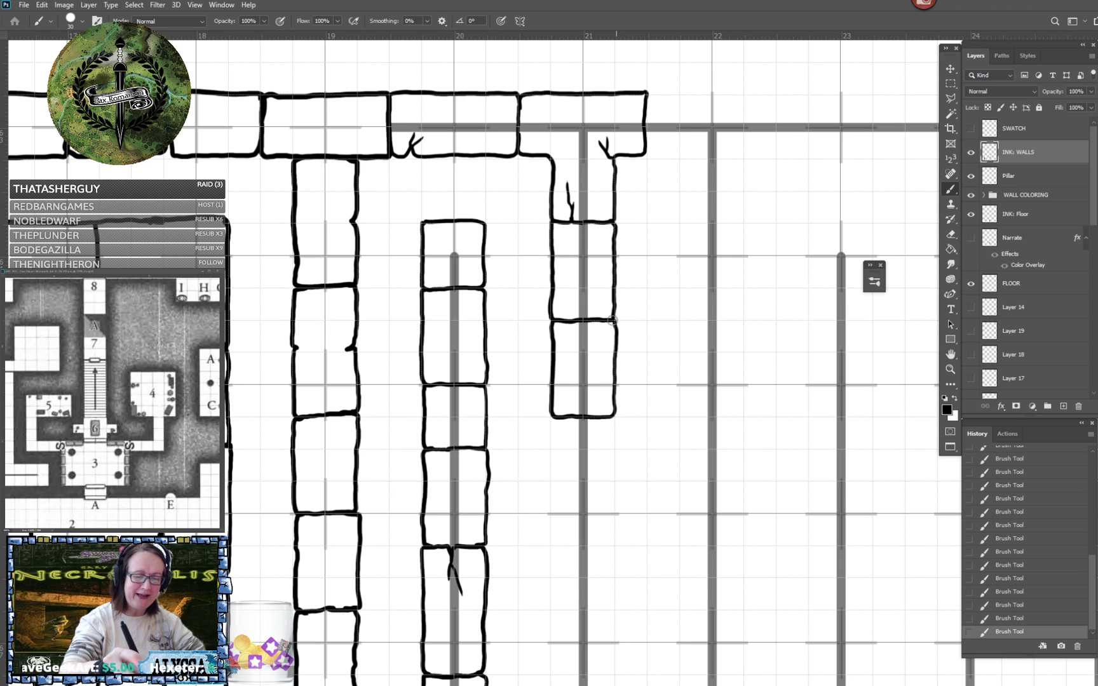
{"action": "scroll", "coordinate": [608, 325], "scroll_direction": "down", "scroll_amount": 3}
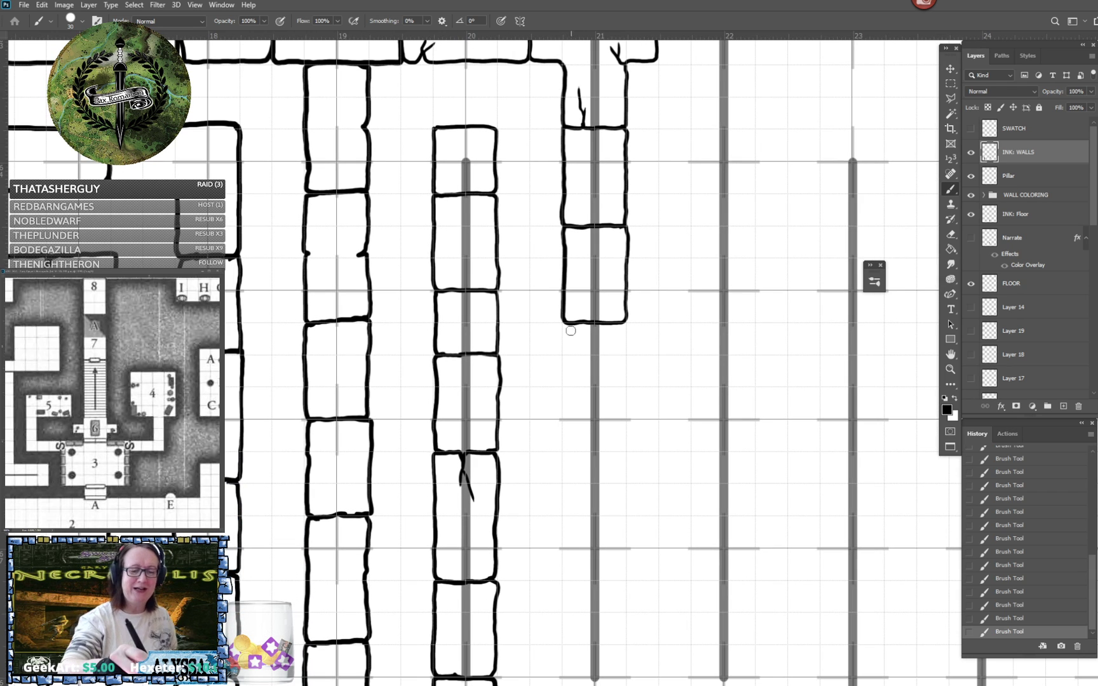
{"action": "mouse_move", "coordinate": [571, 324]}
{"action": "left_mouse_down"}
{"action": "mouse_move", "coordinate": [562, 385]}
{"action": "mouse_move", "coordinate": [573, 386]}
{"action": "mouse_move", "coordinate": [623, 386]}
{"action": "mouse_move", "coordinate": [620, 323]}
{"action": "left_mouse_up"}
{"action": "scroll", "coordinate": [607, 337], "scroll_direction": "down", "scroll_amount": 2}
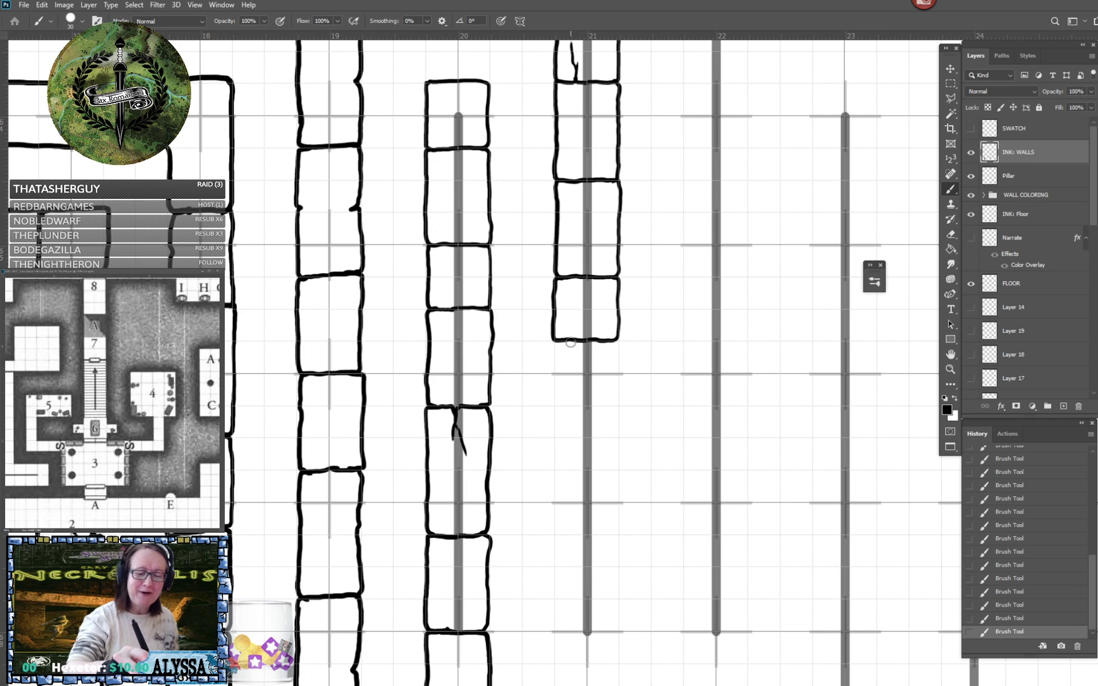
{"action": "mouse_move", "coordinate": [561, 342]}
{"action": "left_mouse_down"}
{"action": "mouse_move", "coordinate": [556, 462]}
{"action": "mouse_move", "coordinate": [575, 469]}
{"action": "mouse_move", "coordinate": [616, 467]}
{"action": "mouse_move", "coordinate": [617, 424]}
{"action": "mouse_move", "coordinate": [600, 424]}
{"action": "mouse_move", "coordinate": [617, 405]}
{"action": "mouse_move", "coordinate": [583, 436]}
{"action": "mouse_move", "coordinate": [600, 423]}
{"action": "mouse_move", "coordinate": [582, 423]}
{"action": "mouse_move", "coordinate": [616, 413]}
{"action": "mouse_move", "coordinate": [609, 341]}
{"action": "left_mouse_up"}
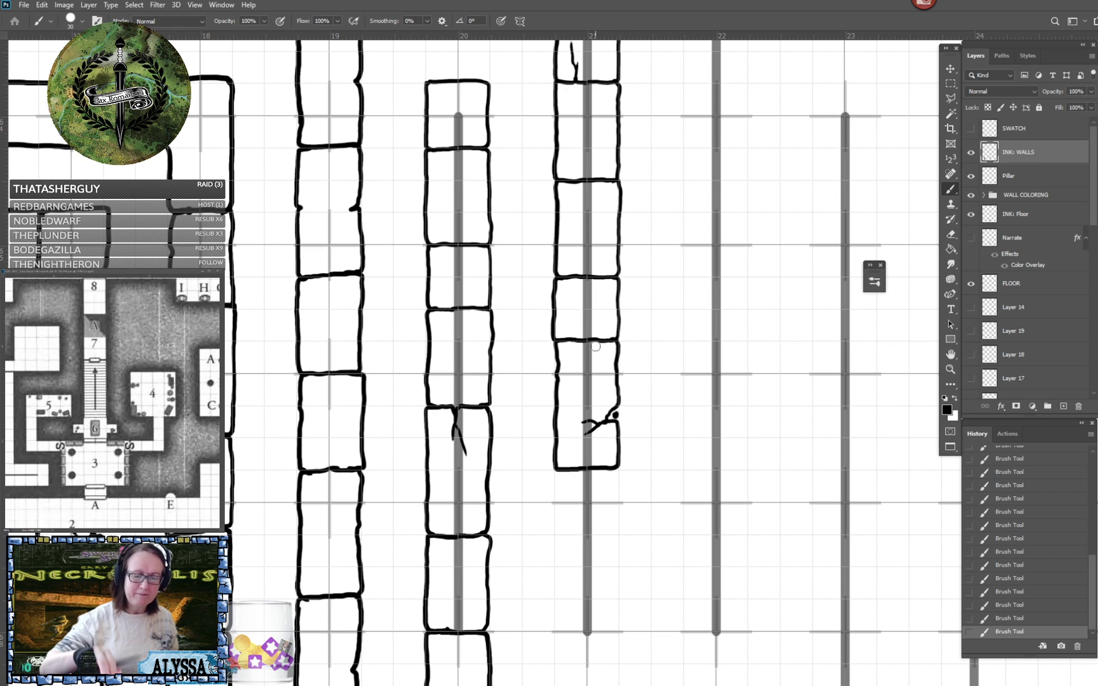
- Finish the column 21 wall with a square end block and a cracked block joining it to the blocks above
{"action": "scroll", "coordinate": [596, 347], "scroll_direction": "down", "scroll_amount": 3}
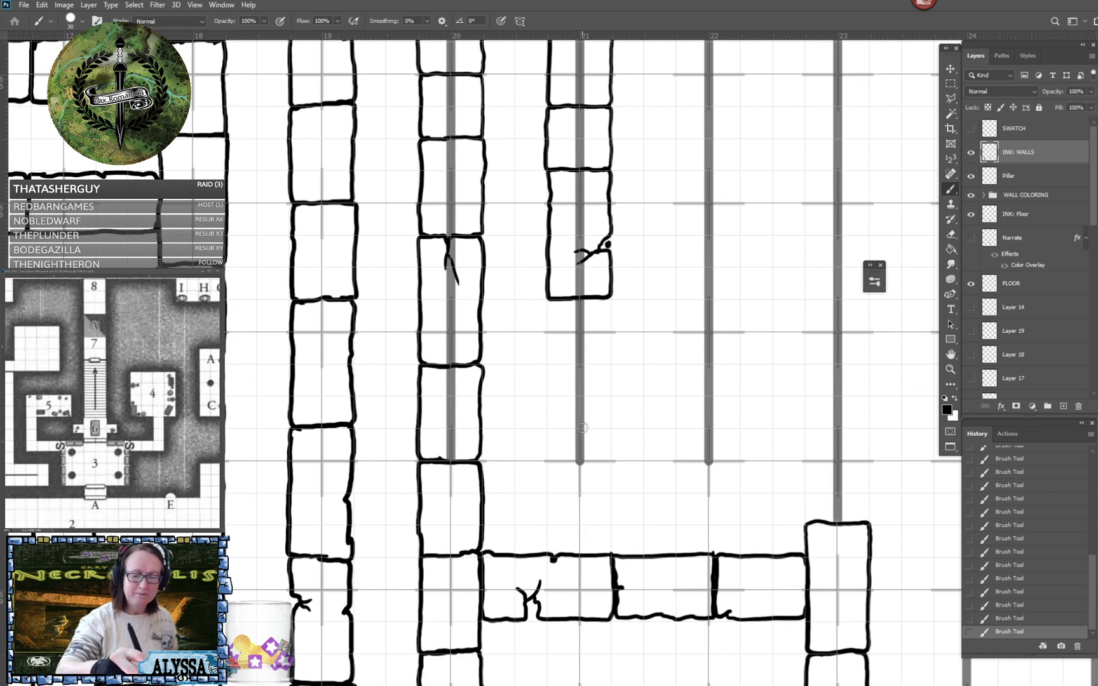
{"action": "mouse_move", "coordinate": [583, 428]}
{"action": "left_mouse_down"}
{"action": "mouse_move", "coordinate": [554, 426]}
{"action": "mouse_move", "coordinate": [556, 491]}
{"action": "mouse_move", "coordinate": [610, 490]}
{"action": "mouse_move", "coordinate": [610, 436]}
{"action": "mouse_move", "coordinate": [594, 425]}
{"action": "left_mouse_up"}
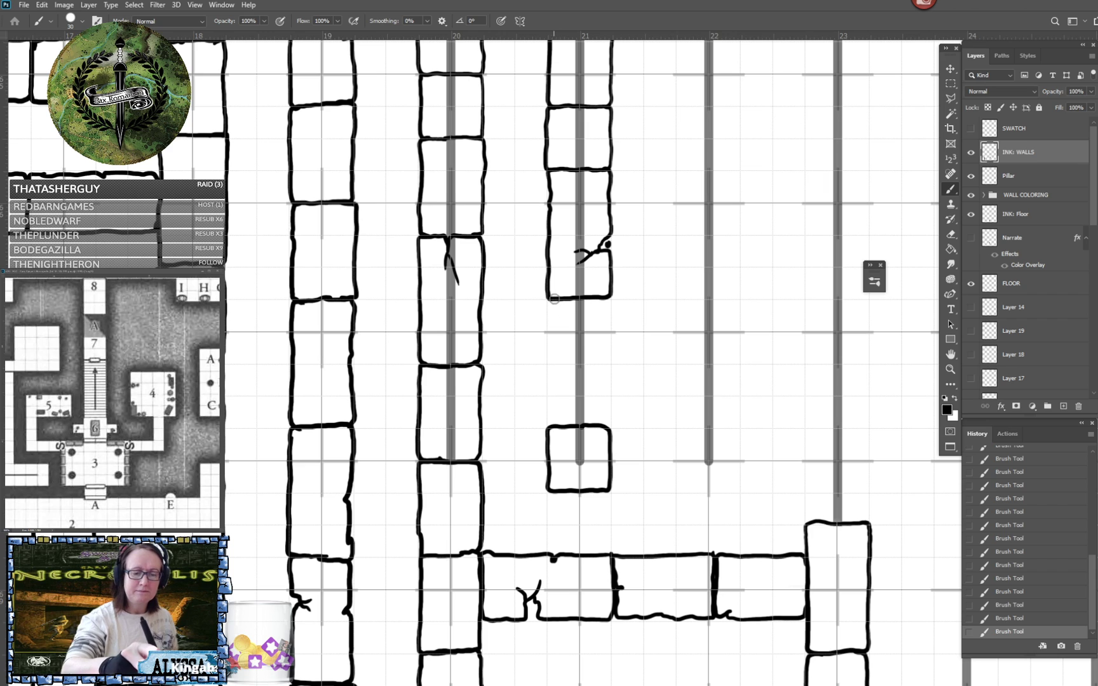
{"action": "left_click_drag", "start_coordinate": [554, 299], "coordinate": [556, 430]}
{"action": "mouse_move", "coordinate": [598, 299]}
{"action": "left_mouse_down"}
{"action": "mouse_move", "coordinate": [611, 346]}
{"action": "mouse_move", "coordinate": [597, 367]}
{"action": "mouse_move", "coordinate": [607, 421]}
{"action": "left_mouse_up"}
{"action": "left_click_drag", "start_coordinate": [560, 353], "coordinate": [569, 348]}
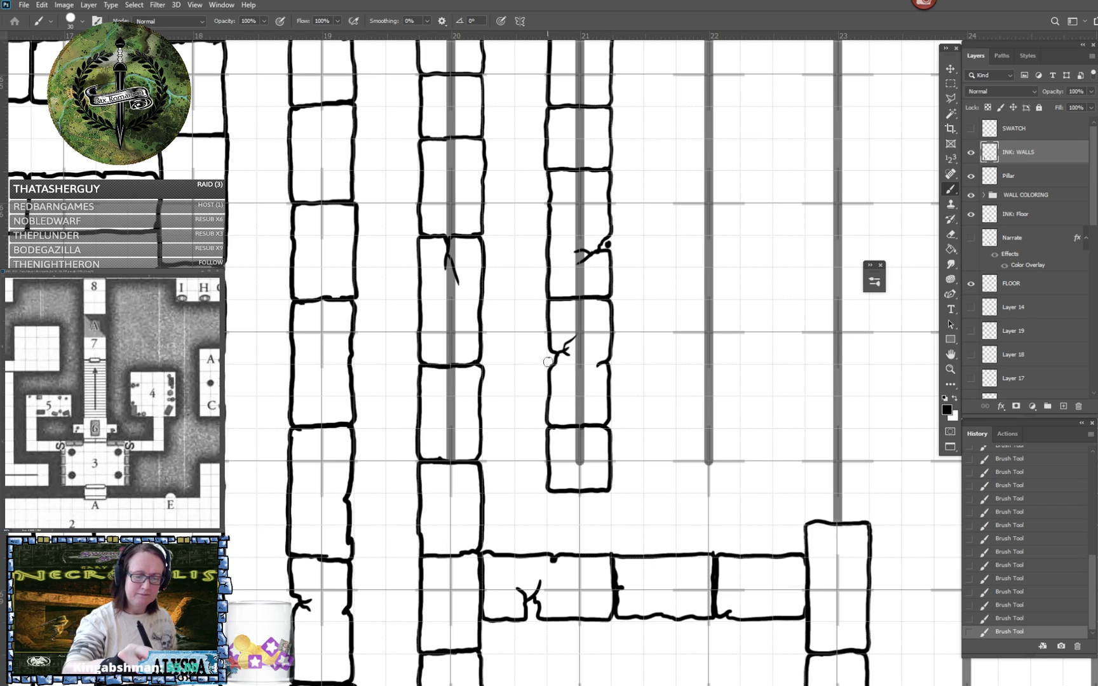
- Ink a block above the short block on the column 25 guide line, erasing its upper edge and redrawing it taller
{"action": "scroll", "coordinate": [546, 348], "scroll_direction": "down", "scroll_amount": 8}
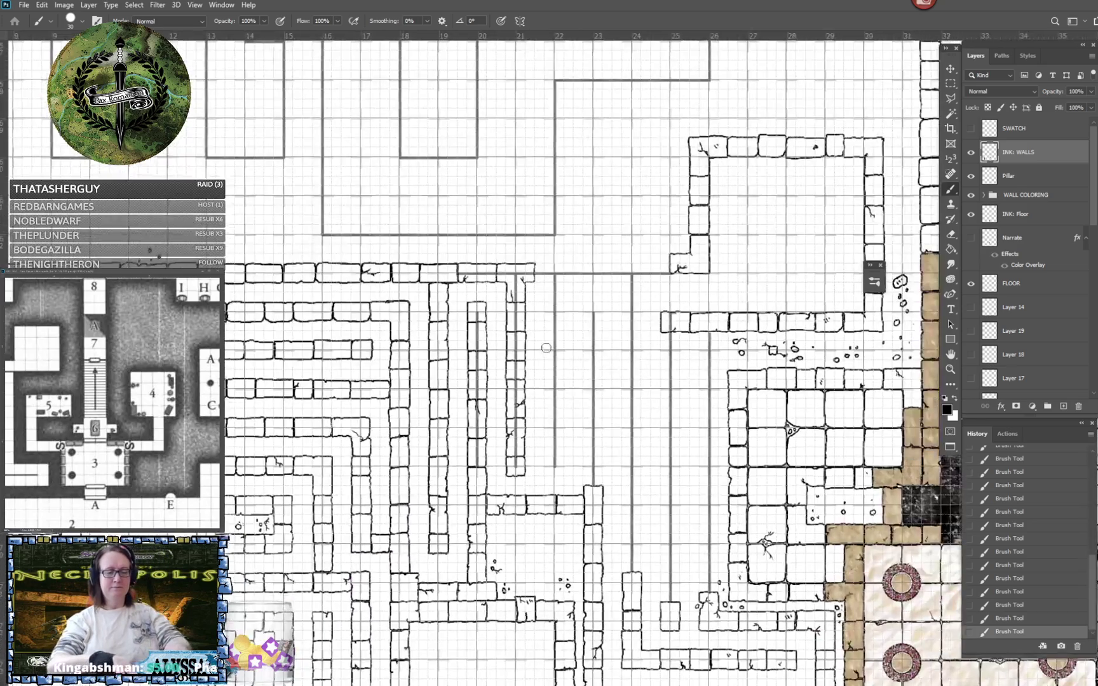
{"action": "scroll", "coordinate": [546, 348], "scroll_direction": "up", "scroll_amount": 3}
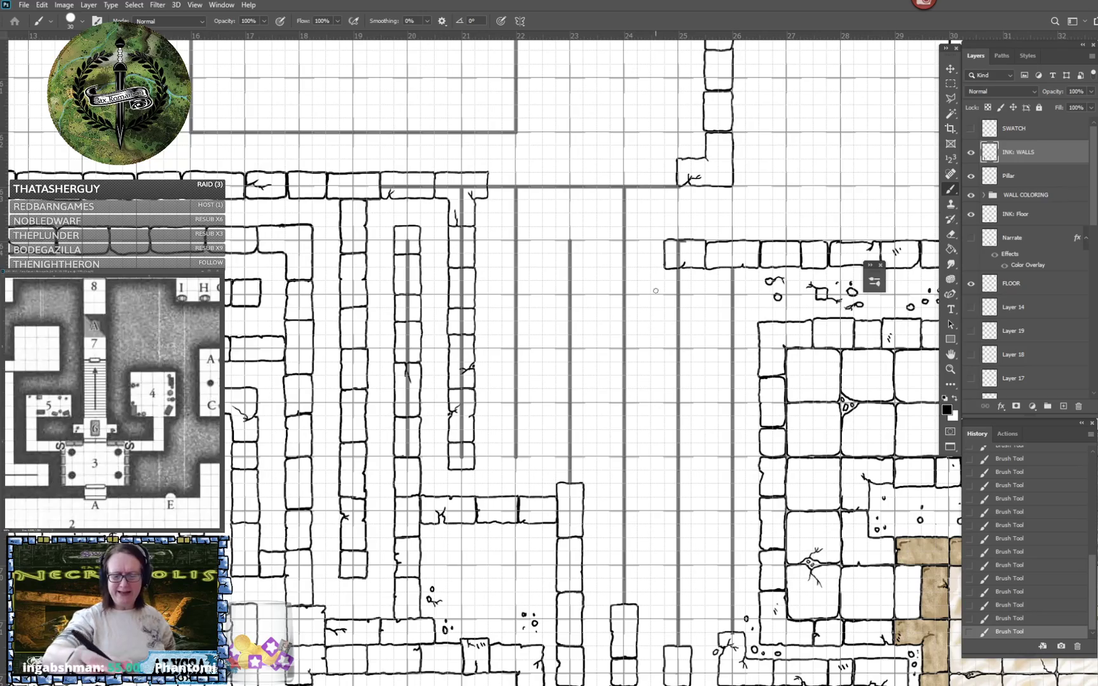
{"action": "left_click_drag", "start_coordinate": [680, 576], "coordinate": [234, 581]}
{"action": "left_click_drag", "start_coordinate": [692, 163], "coordinate": [1038, 310]}
{"action": "left_click_drag", "start_coordinate": [680, 577], "coordinate": [772, 311]}
{"action": "left_click_drag", "start_coordinate": [680, 576], "coordinate": [669, 657]}
{"action": "scroll", "coordinate": [483, 486], "scroll_direction": "up", "scroll_amount": 1}
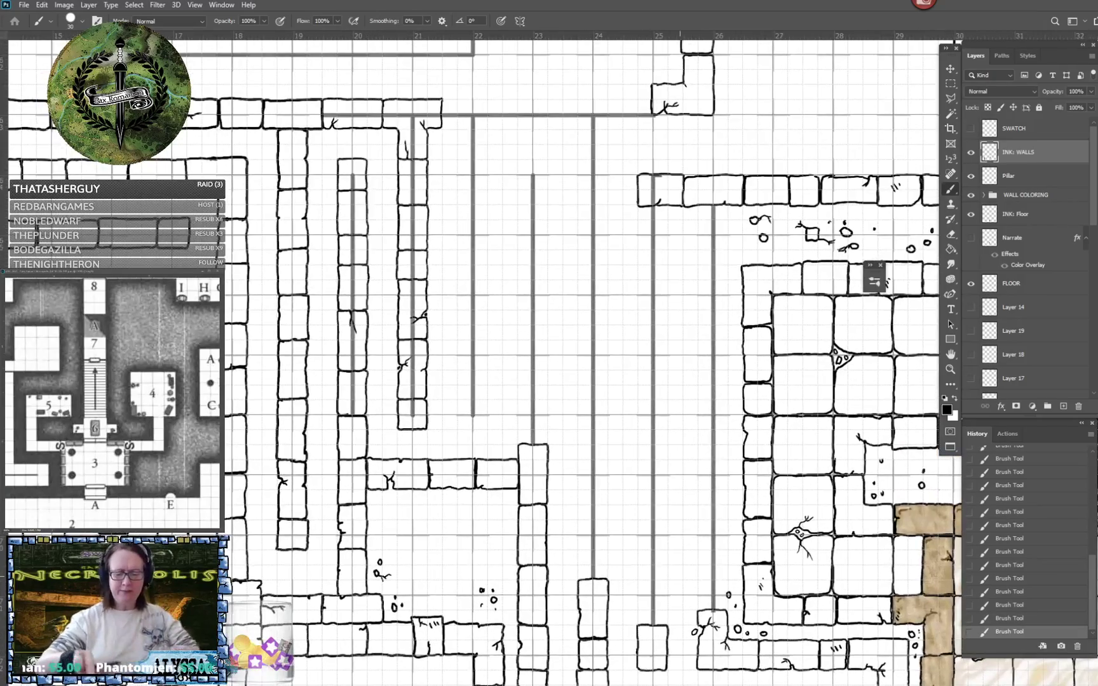
{"action": "left_click_drag", "start_coordinate": [680, 576], "coordinate": [540, 527]}
{"action": "scroll", "coordinate": [540, 557], "scroll_direction": "up", "scroll_amount": 2}
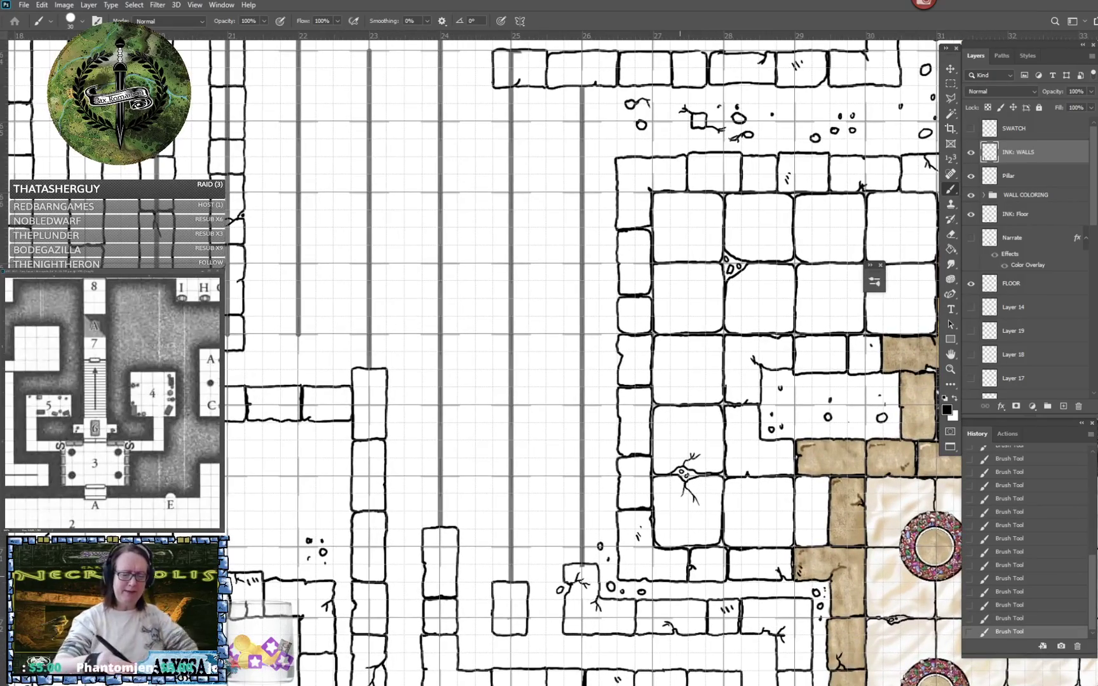
{"action": "left_click_drag", "start_coordinate": [680, 576], "coordinate": [757, 581]}
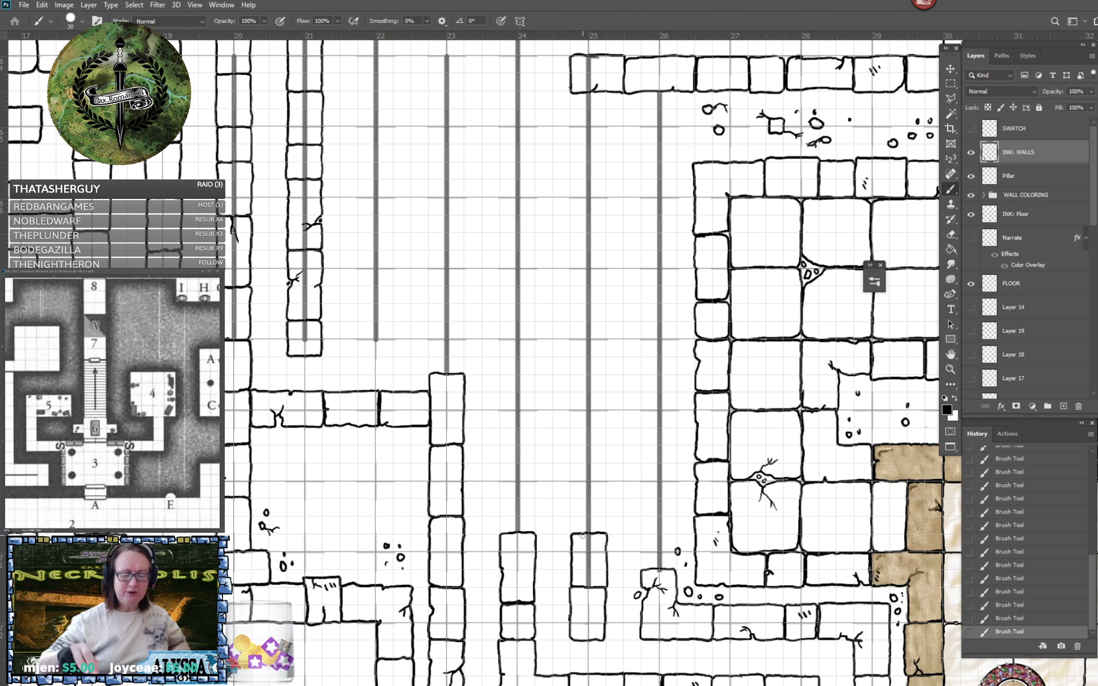
{"action": "scroll", "coordinate": [583, 536], "scroll_direction": "up", "scroll_amount": 2}
{"action": "left_click_drag", "start_coordinate": [537, 494], "coordinate": [576, 492]}
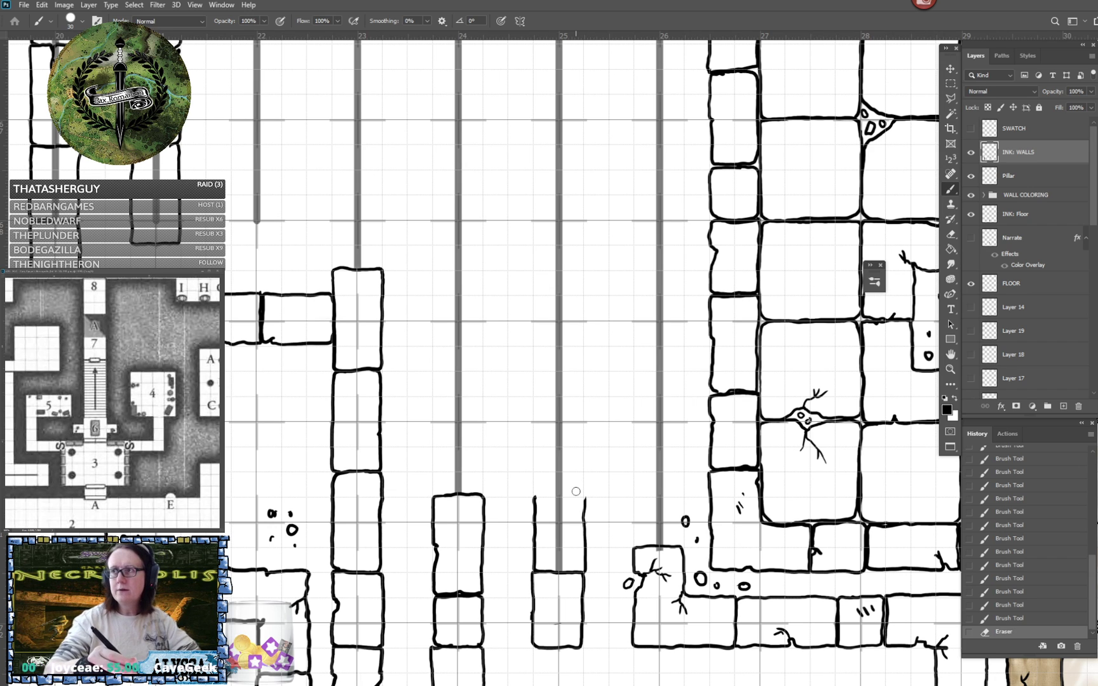
{"action": "mouse_move", "coordinate": [535, 489]}
{"action": "left_mouse_down"}
{"action": "mouse_move", "coordinate": [535, 471]}
{"action": "mouse_move", "coordinate": [563, 471]}
{"action": "mouse_move", "coordinate": [585, 509]}
{"action": "left_mouse_up"}
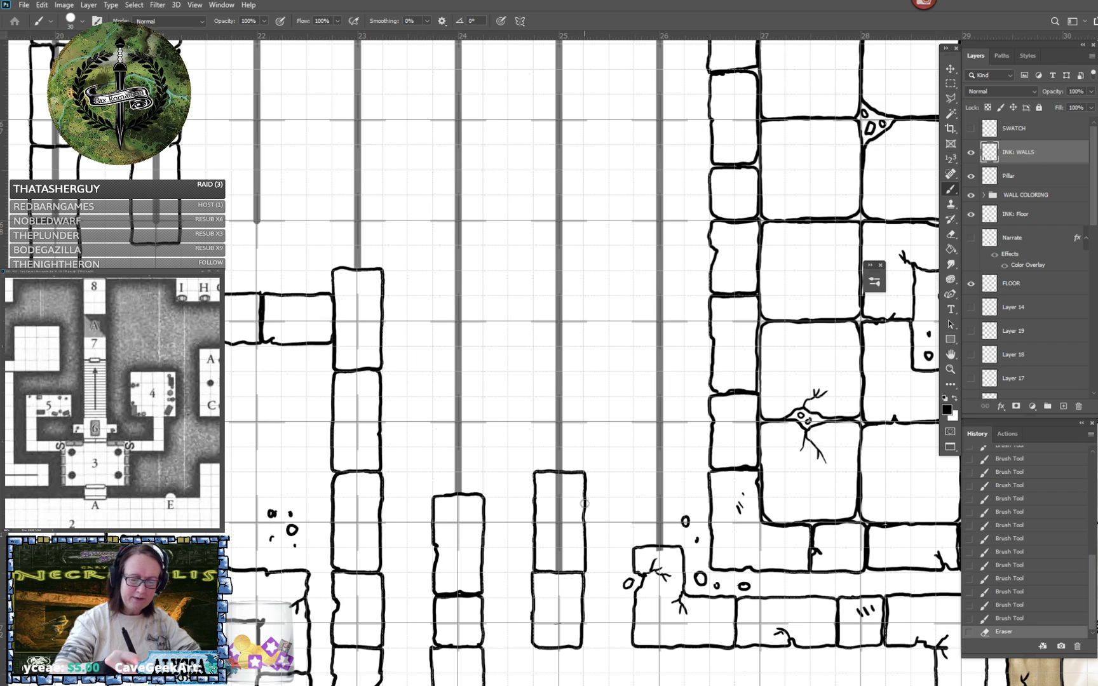
- Continue the column 25 wall upward with three more inked blocks along its guide line
{"action": "left_click_drag", "start_coordinate": [542, 396], "coordinate": [532, 465]}
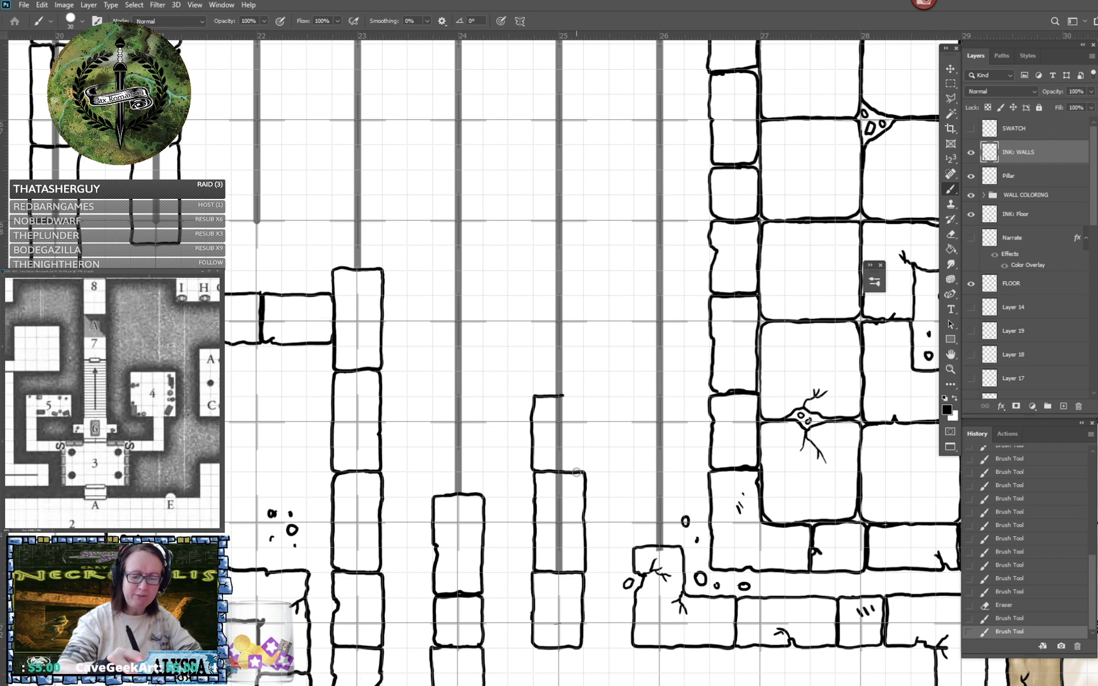
{"action": "mouse_move", "coordinate": [576, 472]}
{"action": "left_mouse_down"}
{"action": "mouse_move", "coordinate": [584, 395]}
{"action": "mouse_move", "coordinate": [556, 394]}
{"action": "mouse_move", "coordinate": [562, 429]}
{"action": "mouse_move", "coordinate": [544, 429]}
{"action": "mouse_move", "coordinate": [544, 529]}
{"action": "mouse_move", "coordinate": [595, 527]}
{"action": "mouse_move", "coordinate": [595, 445]}
{"action": "mouse_move", "coordinate": [578, 431]}
{"action": "left_mouse_up"}
{"action": "scroll", "coordinate": [552, 395], "scroll_direction": "up", "scroll_amount": 3}
{"action": "mouse_move", "coordinate": [577, 378]}
{"action": "left_mouse_down"}
{"action": "mouse_move", "coordinate": [548, 377]}
{"action": "mouse_move", "coordinate": [544, 429]}
{"action": "mouse_move", "coordinate": [591, 428]}
{"action": "mouse_move", "coordinate": [594, 381]}
{"action": "mouse_move", "coordinate": [573, 377]}
{"action": "left_mouse_up"}
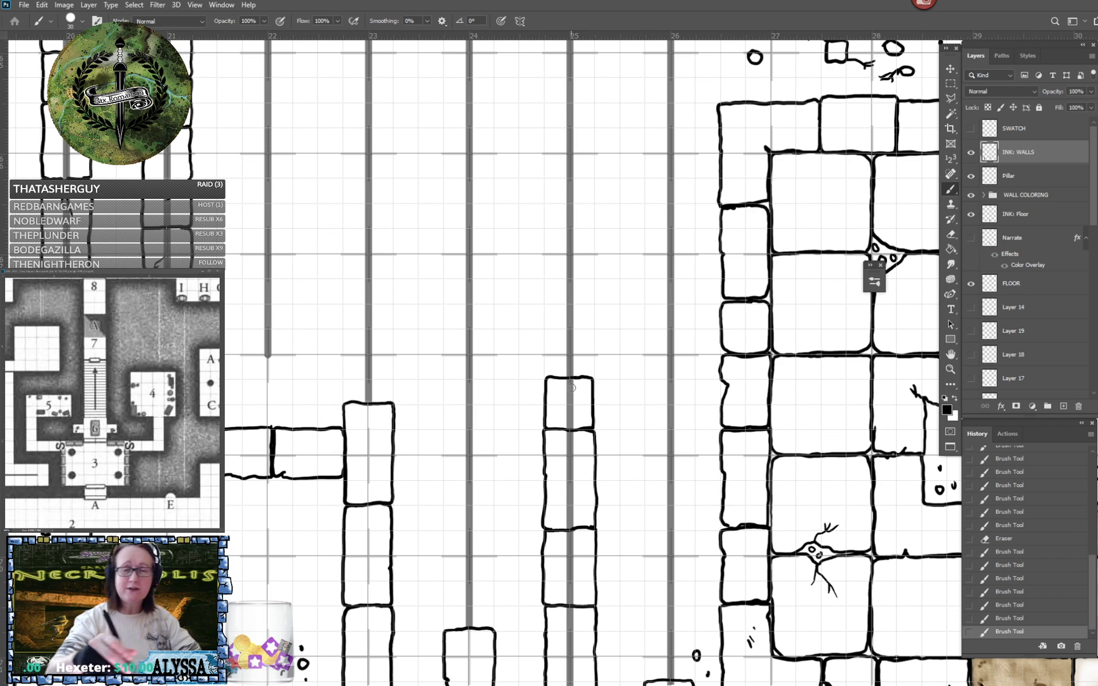
- Extend the column 25 wall upward with a tall cracked block, a plain block and a short cracked block
{"action": "scroll", "coordinate": [572, 387], "scroll_direction": "up", "scroll_amount": 3}
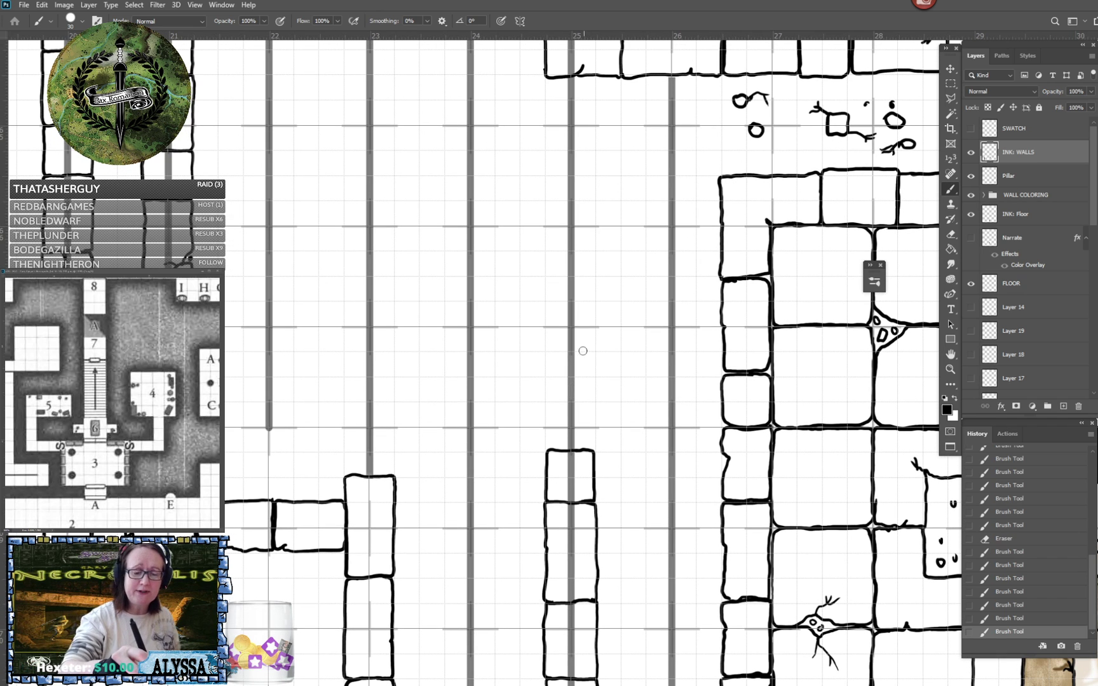
{"action": "mouse_move", "coordinate": [581, 351]}
{"action": "left_mouse_down"}
{"action": "mouse_move", "coordinate": [546, 359]}
{"action": "mouse_move", "coordinate": [550, 451]}
{"action": "mouse_move", "coordinate": [580, 453]}
{"action": "mouse_move", "coordinate": [573, 416]}
{"action": "mouse_move", "coordinate": [592, 448]}
{"action": "mouse_move", "coordinate": [576, 351]}
{"action": "left_mouse_up"}
{"action": "scroll", "coordinate": [571, 354], "scroll_direction": "up", "scroll_amount": 5}
{"action": "scroll", "coordinate": [571, 355], "scroll_direction": "left", "scroll_amount": 1}
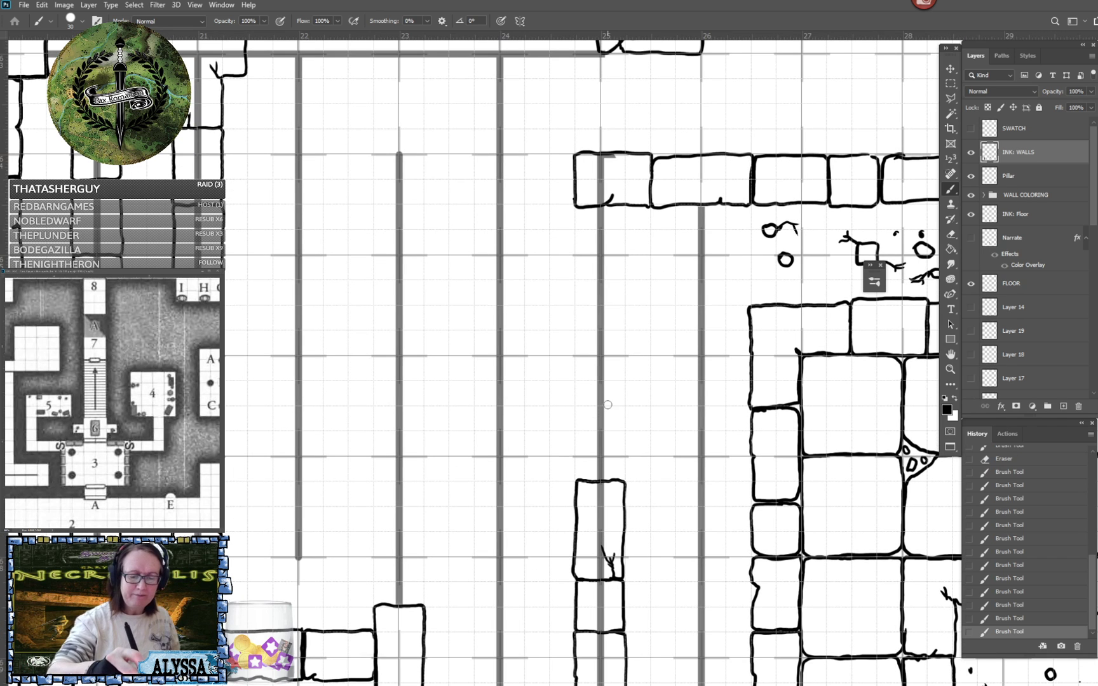
{"action": "mouse_move", "coordinate": [608, 405]}
{"action": "left_mouse_down"}
{"action": "mouse_move", "coordinate": [585, 406]}
{"action": "mouse_move", "coordinate": [577, 420]}
{"action": "mouse_move", "coordinate": [576, 480]}
{"action": "mouse_move", "coordinate": [609, 482]}
{"action": "mouse_move", "coordinate": [625, 463]}
{"action": "mouse_move", "coordinate": [621, 405]}
{"action": "mouse_move", "coordinate": [600, 402]}
{"action": "left_mouse_up"}
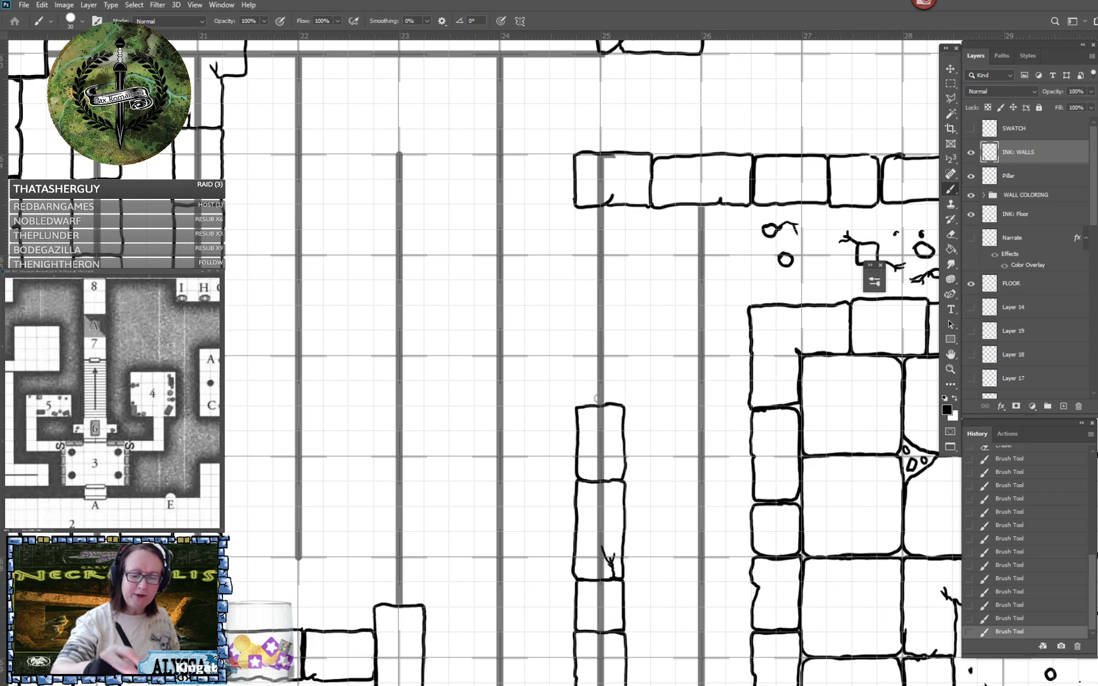
{"action": "mouse_move", "coordinate": [604, 354]}
{"action": "left_mouse_down"}
{"action": "mouse_move", "coordinate": [575, 354]}
{"action": "mouse_move", "coordinate": [575, 402]}
{"action": "mouse_move", "coordinate": [614, 407]}
{"action": "mouse_move", "coordinate": [624, 395]}
{"action": "mouse_move", "coordinate": [622, 356]}
{"action": "mouse_move", "coordinate": [605, 356]}
{"action": "mouse_move", "coordinate": [616, 374]}
{"action": "mouse_move", "coordinate": [605, 375]}
{"action": "left_mouse_up"}
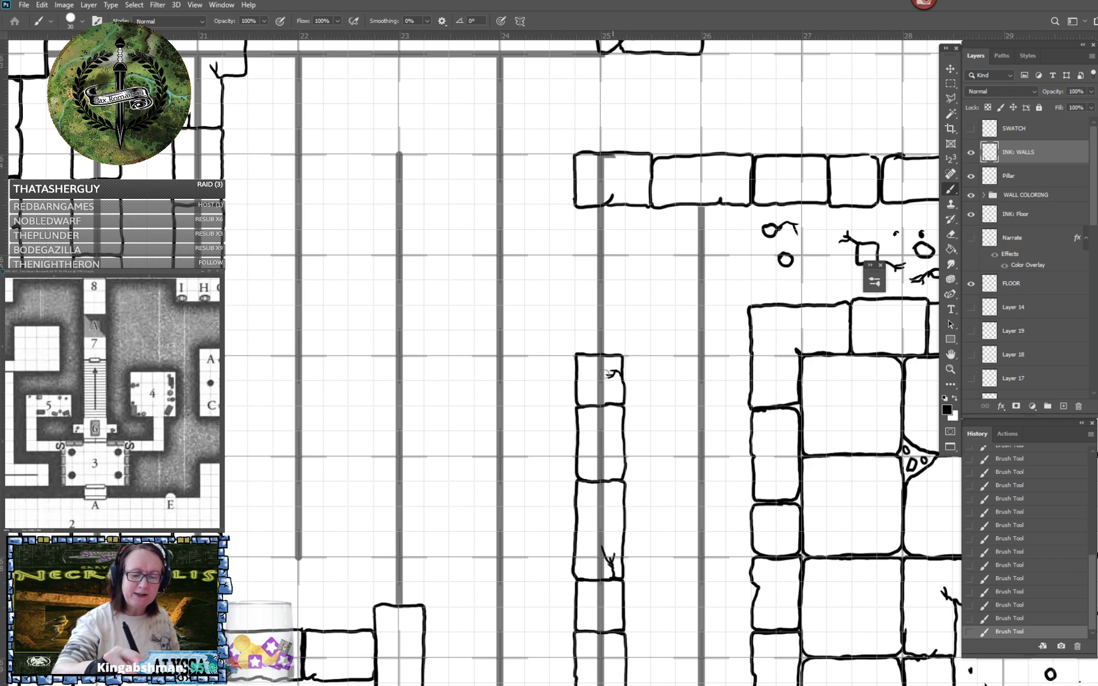
- Close the gap in the column 25 wall with two blocks reaching the horizontal wall above
{"action": "left_click_drag", "start_coordinate": [641, 173], "coordinate": [619, 273]}
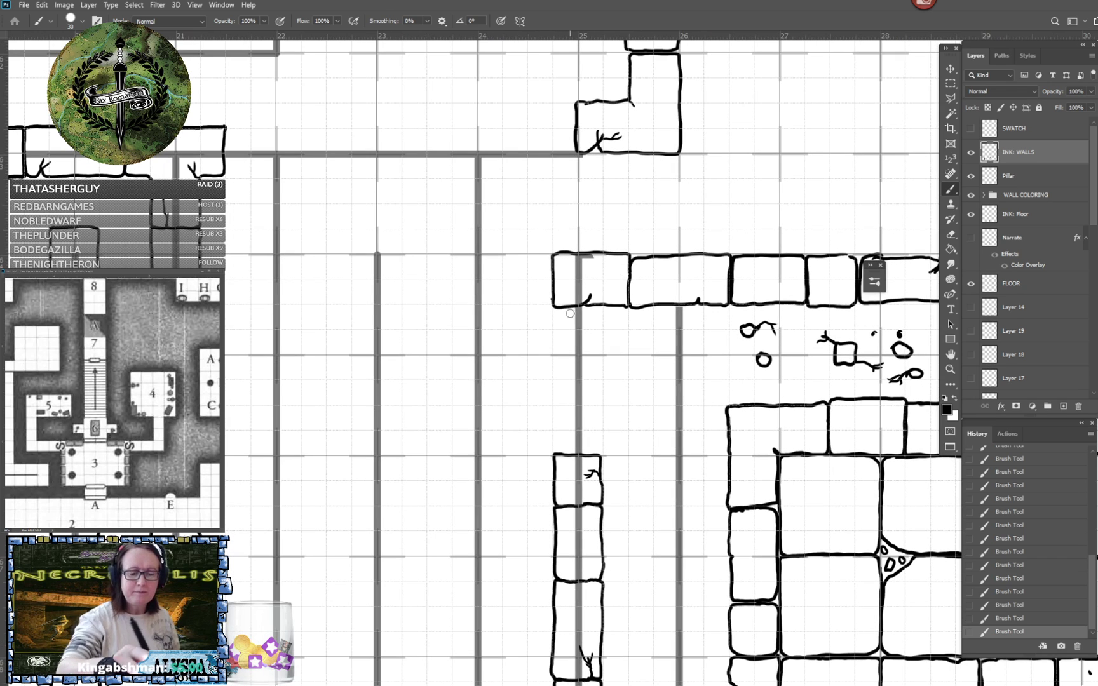
{"action": "mouse_move", "coordinate": [570, 309]}
{"action": "left_mouse_down"}
{"action": "mouse_move", "coordinate": [554, 317]}
{"action": "mouse_move", "coordinate": [553, 381]}
{"action": "mouse_move", "coordinate": [602, 376]}
{"action": "mouse_move", "coordinate": [601, 305]}
{"action": "left_mouse_up"}
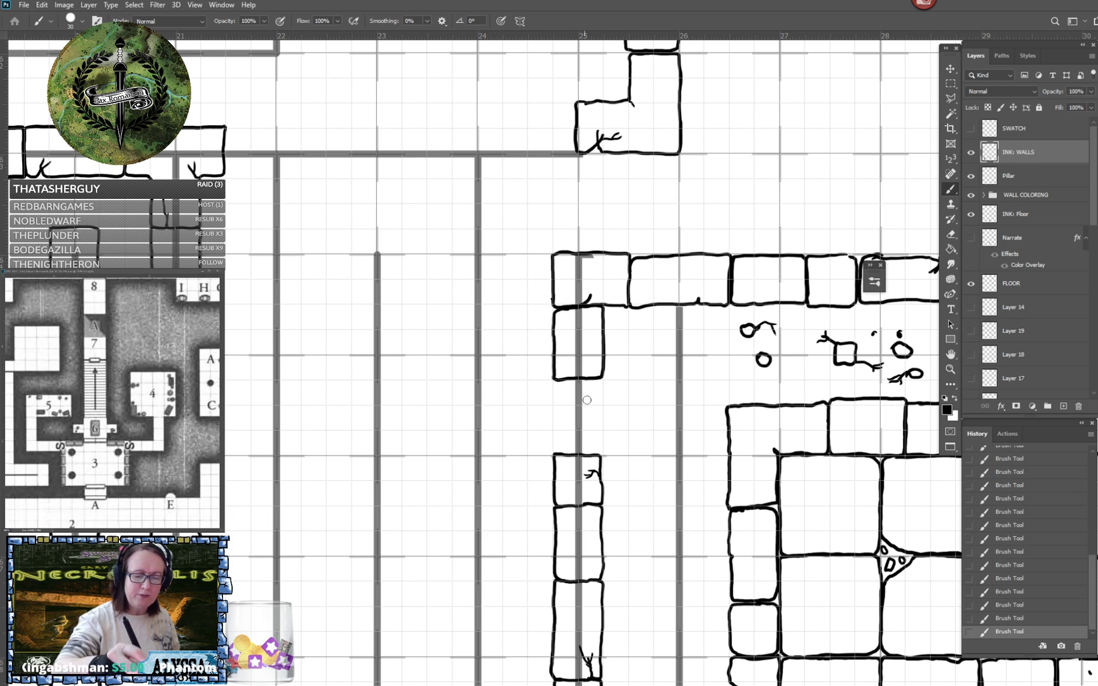
{"action": "mouse_move", "coordinate": [556, 382]}
{"action": "left_mouse_down"}
{"action": "mouse_move", "coordinate": [554, 443]}
{"action": "mouse_move", "coordinate": [592, 453]}
{"action": "mouse_move", "coordinate": [601, 452]}
{"action": "mouse_move", "coordinate": [602, 380]}
{"action": "left_mouse_up"}
{"action": "scroll", "coordinate": [602, 380], "scroll_direction": "down", "scroll_amount": 10}
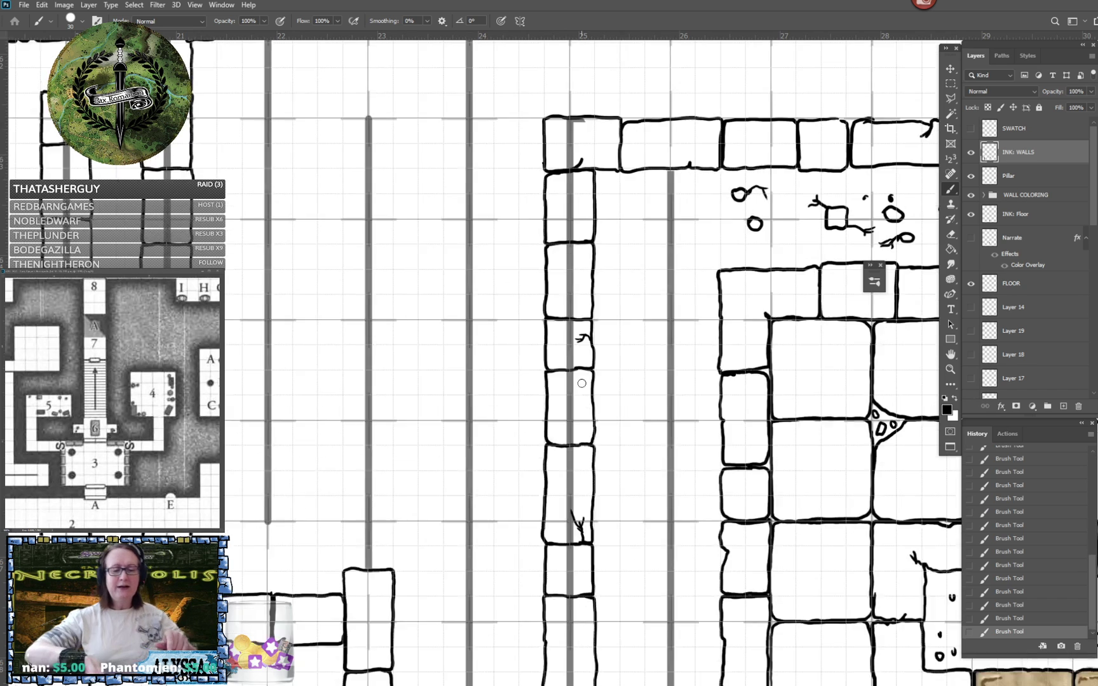
- Ink a short block and a taller chipped block above the cracked corner block on the column 26 guide line
{"action": "scroll", "coordinate": [581, 383], "scroll_direction": "right", "scroll_amount": 2}
{"action": "scroll", "coordinate": [581, 383], "scroll_direction": "down", "scroll_amount": 4}
{"action": "scroll", "coordinate": [581, 383], "scroll_direction": "up", "scroll_amount": 2}
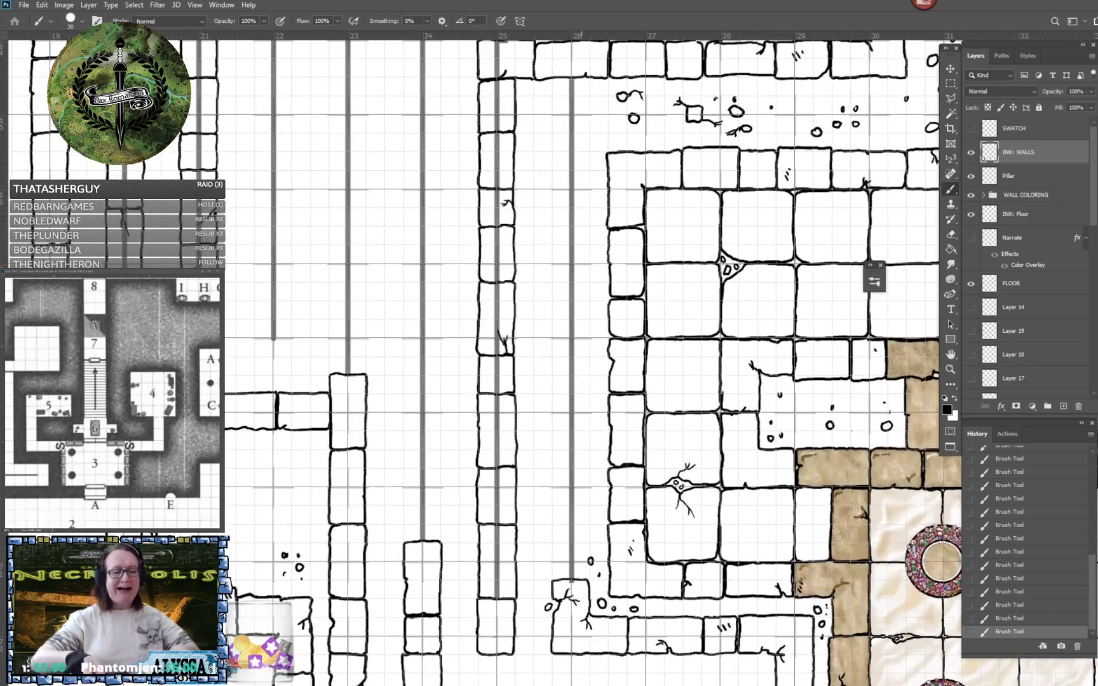
{"action": "scroll", "coordinate": [581, 383], "scroll_direction": "left", "scroll_amount": 2}
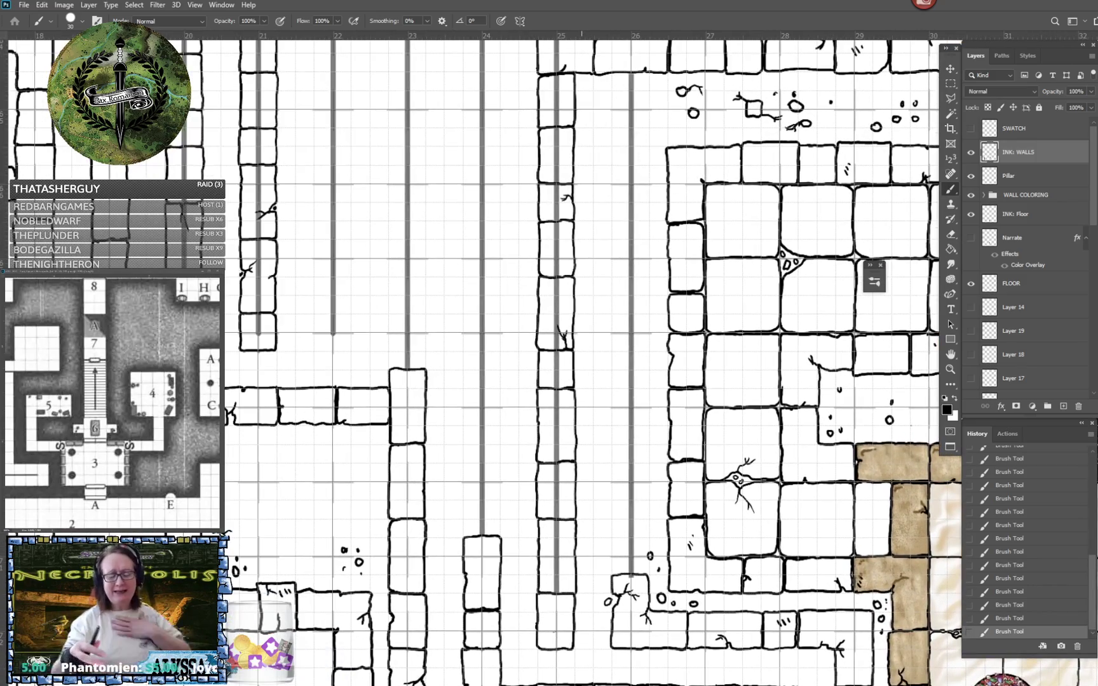
{"action": "scroll", "coordinate": [581, 383], "scroll_direction": "down", "scroll_amount": 1}
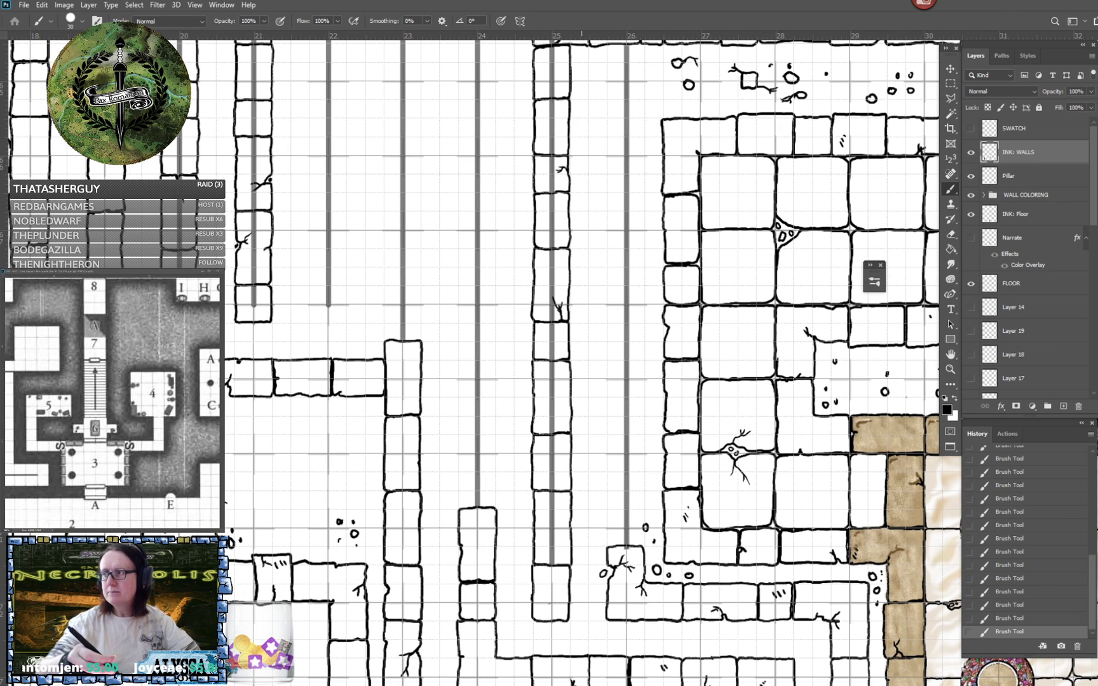
{"action": "scroll", "coordinate": [582, 383], "scroll_direction": "down", "scroll_amount": 2}
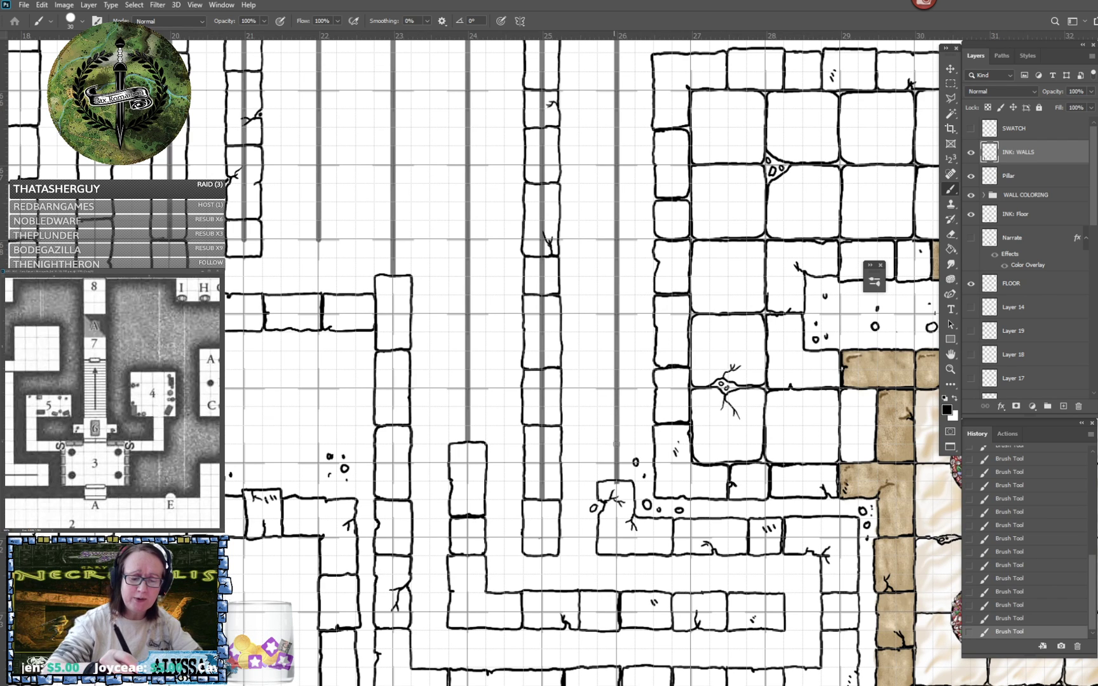
{"action": "mouse_move", "coordinate": [623, 444]}
{"action": "left_mouse_down"}
{"action": "mouse_move", "coordinate": [610, 445]}
{"action": "mouse_move", "coordinate": [597, 480]}
{"action": "mouse_move", "coordinate": [634, 480]}
{"action": "mouse_move", "coordinate": [627, 444]}
{"action": "left_mouse_up"}
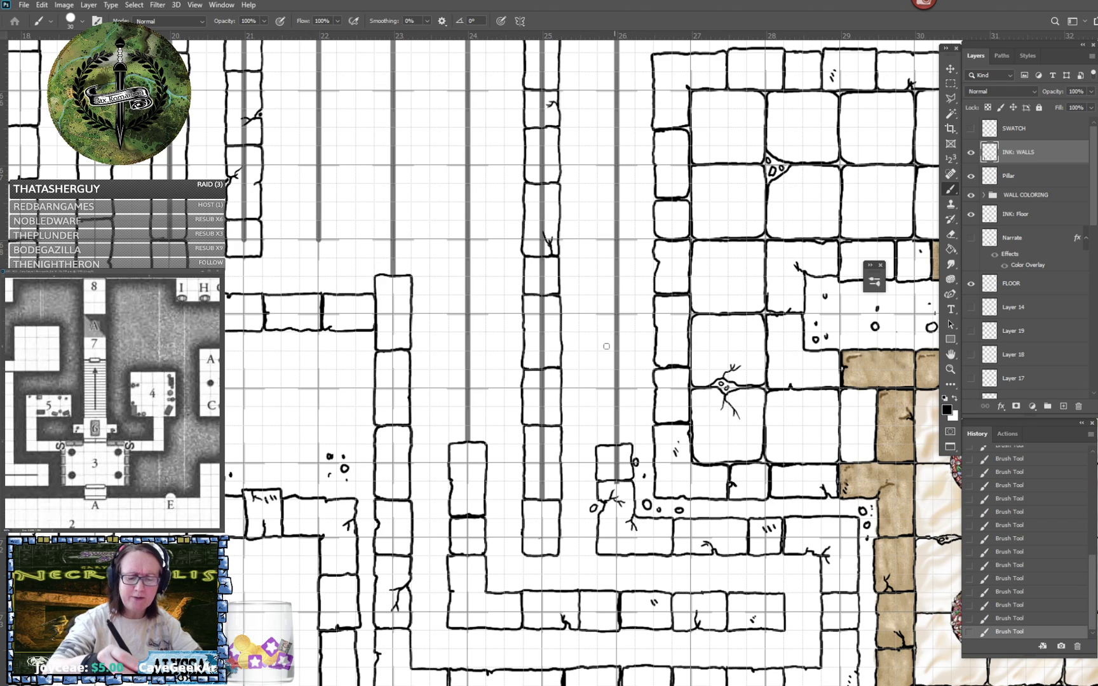
{"action": "mouse_move", "coordinate": [622, 369]}
{"action": "left_mouse_down"}
{"action": "mouse_move", "coordinate": [601, 368]}
{"action": "mouse_move", "coordinate": [598, 445]}
{"action": "mouse_move", "coordinate": [630, 428]}
{"action": "mouse_move", "coordinate": [633, 375]}
{"action": "mouse_move", "coordinate": [614, 367]}
{"action": "left_mouse_up"}
- Continue the column 26 wall upward with three more stone blocks along its guide line
{"action": "scroll", "coordinate": [614, 368], "scroll_direction": "up", "scroll_amount": 3}
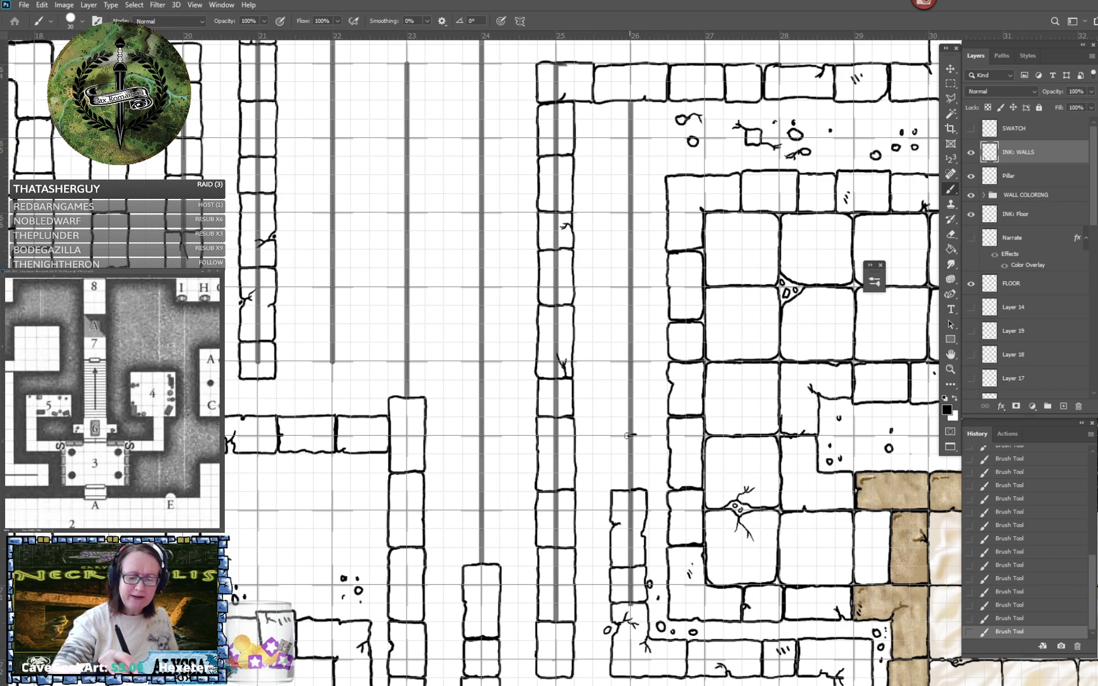
{"action": "mouse_move", "coordinate": [613, 437]}
{"action": "left_mouse_down"}
{"action": "mouse_move", "coordinate": [614, 489]}
{"action": "mouse_move", "coordinate": [648, 487]}
{"action": "mouse_move", "coordinate": [649, 440]}
{"action": "mouse_move", "coordinate": [637, 435]}
{"action": "left_mouse_up"}
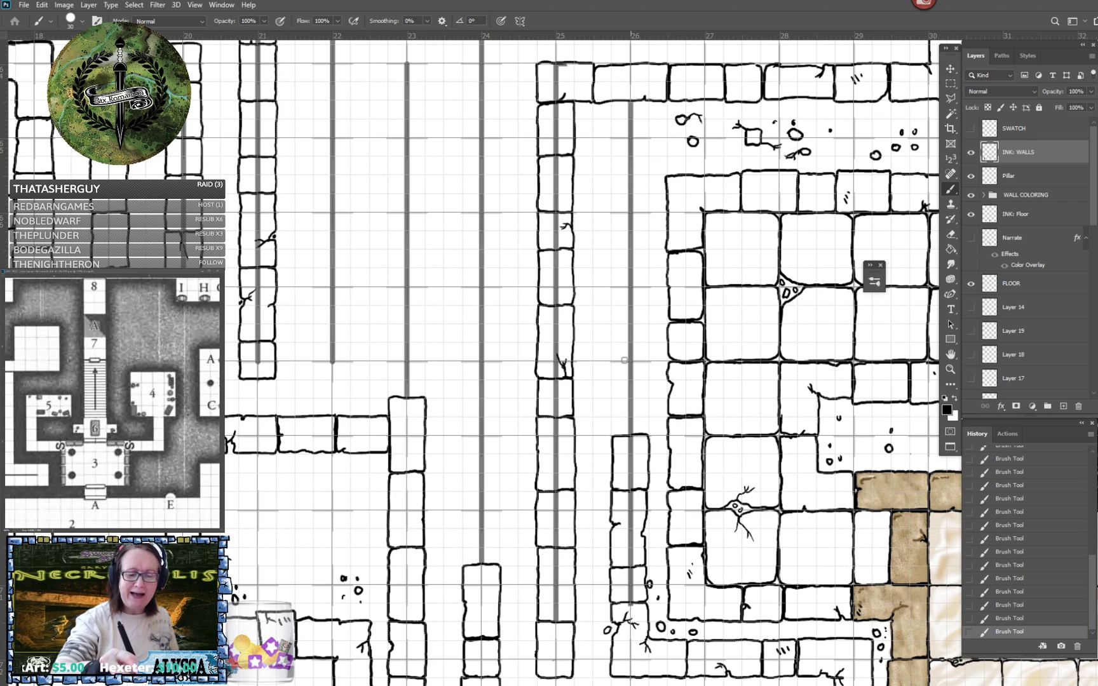
{"action": "mouse_move", "coordinate": [626, 360]}
{"action": "left_mouse_down"}
{"action": "mouse_move", "coordinate": [613, 374]}
{"action": "mouse_move", "coordinate": [620, 437]}
{"action": "left_mouse_up"}
{"action": "mouse_move", "coordinate": [627, 360]}
{"action": "left_mouse_down"}
{"action": "mouse_move", "coordinate": [649, 362]}
{"action": "mouse_move", "coordinate": [648, 427]}
{"action": "left_mouse_up"}
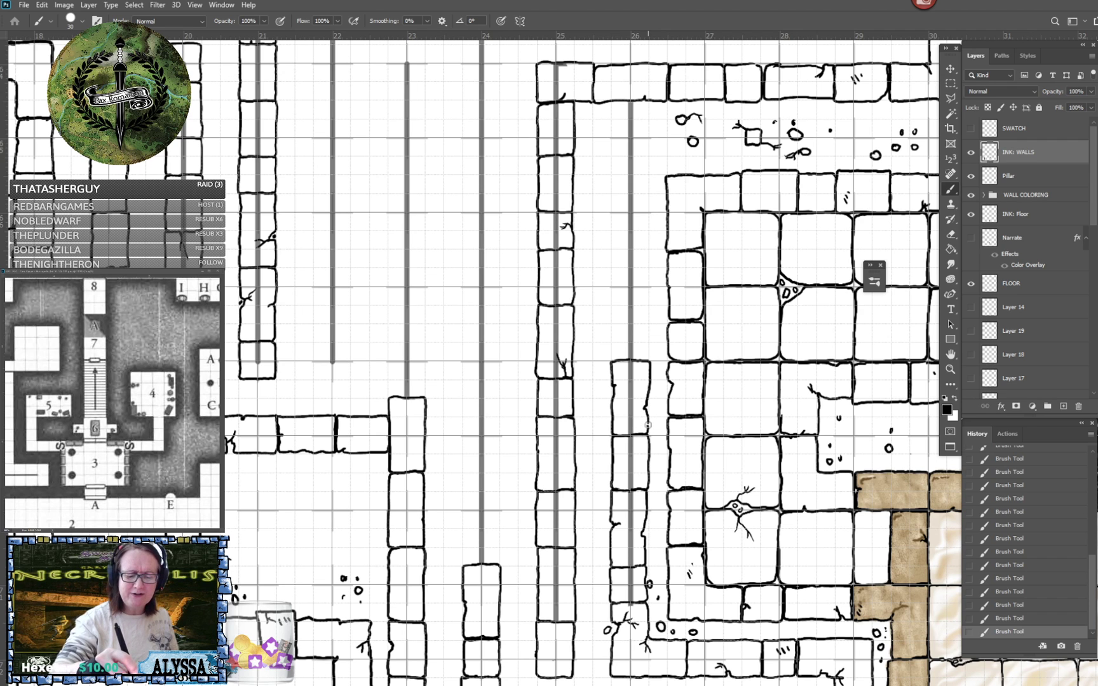
{"action": "scroll", "coordinate": [653, 420], "scroll_direction": "up", "scroll_amount": 4}
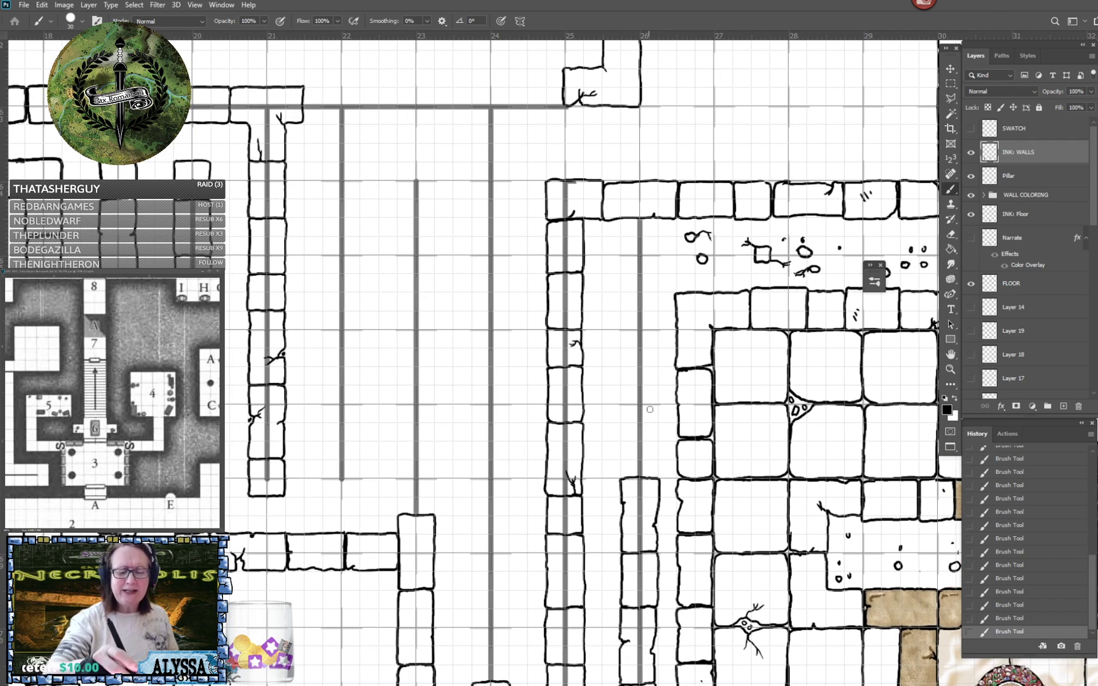
{"action": "mouse_move", "coordinate": [644, 405]}
{"action": "left_mouse_down"}
{"action": "mouse_move", "coordinate": [627, 406]}
{"action": "mouse_move", "coordinate": [627, 477]}
{"action": "left_mouse_up"}
{"action": "mouse_move", "coordinate": [644, 406]}
{"action": "left_mouse_down"}
{"action": "mouse_move", "coordinate": [656, 407]}
{"action": "mouse_move", "coordinate": [659, 474]}
{"action": "left_mouse_up"}
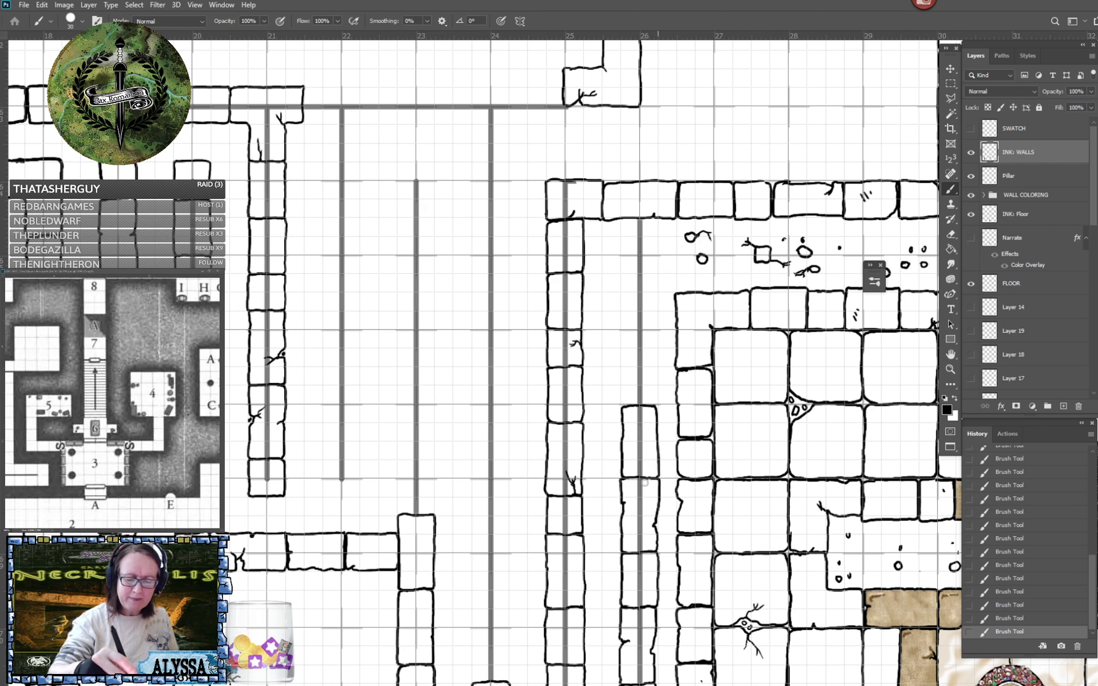
- Ink the next column 26 block with small scratch marks, and add similar marks to a neighbouring column 25 block
{"action": "scroll", "coordinate": [644, 482], "scroll_direction": "up", "scroll_amount": 3}
{"action": "scroll", "coordinate": [644, 482], "scroll_direction": "right", "scroll_amount": 1}
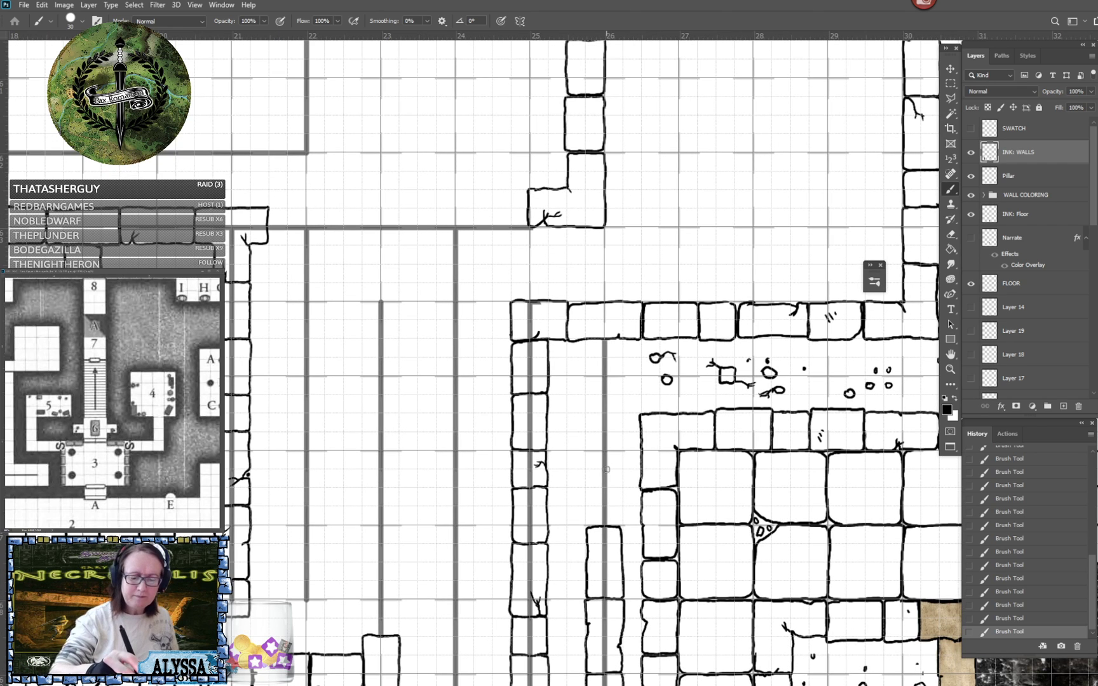
{"action": "mouse_move", "coordinate": [606, 469]}
{"action": "left_mouse_down"}
{"action": "mouse_move", "coordinate": [586, 482]}
{"action": "mouse_move", "coordinate": [587, 528]}
{"action": "left_mouse_up"}
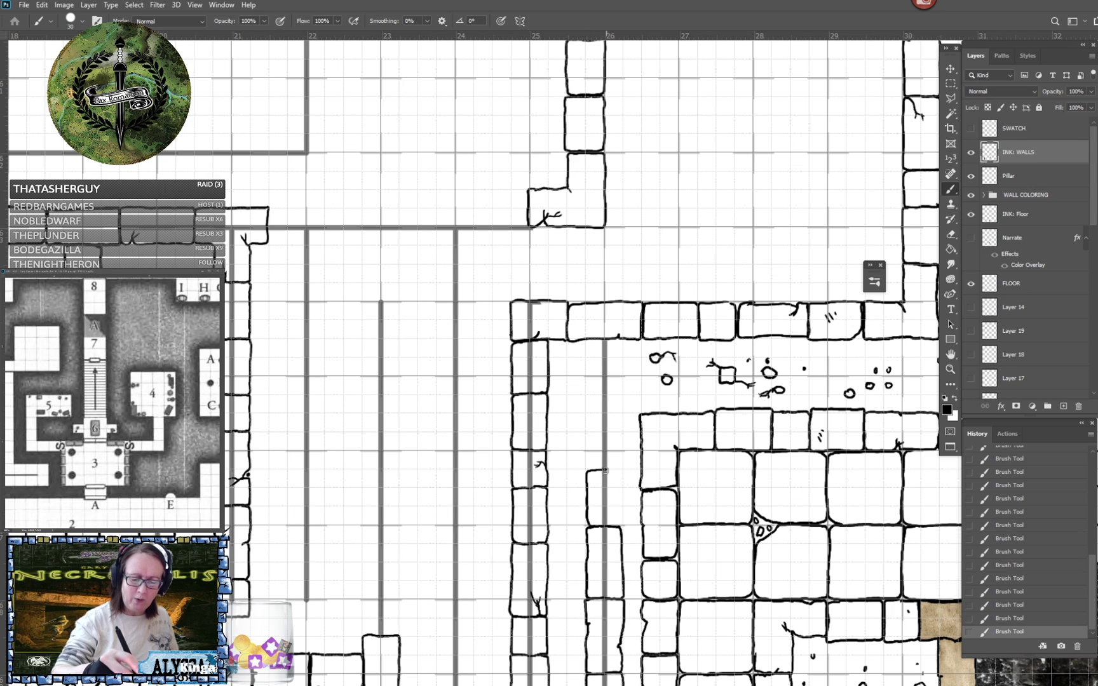
{"action": "left_click_drag", "start_coordinate": [617, 471], "coordinate": [621, 525]}
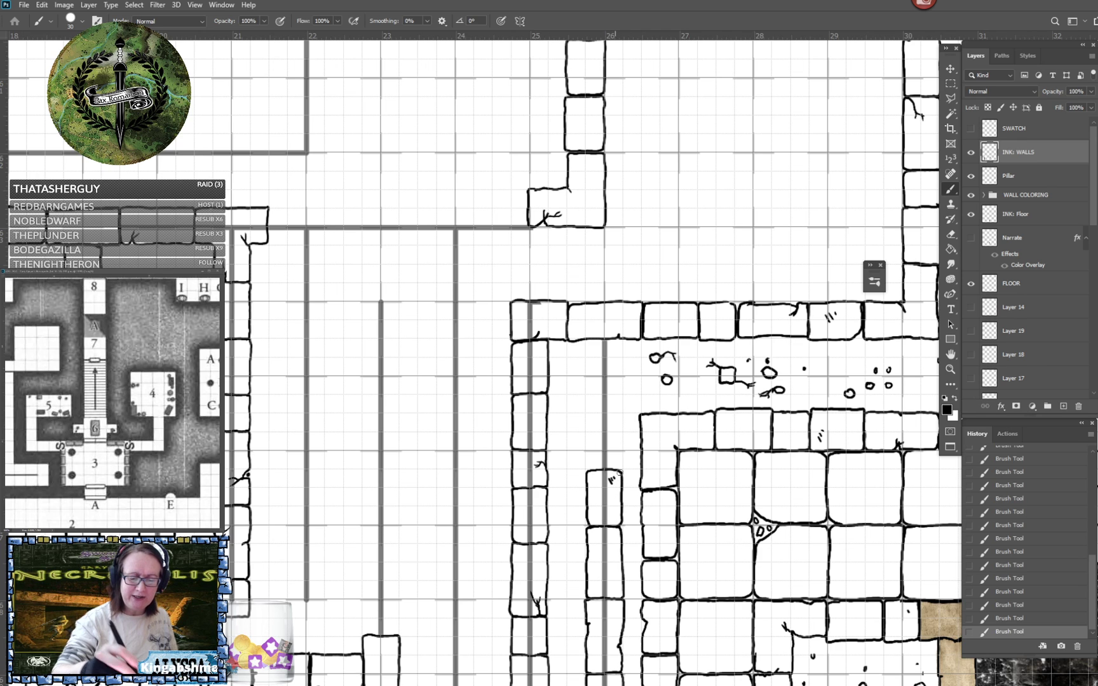
{"action": "left_click_drag", "start_coordinate": [521, 534], "coordinate": [523, 529]}
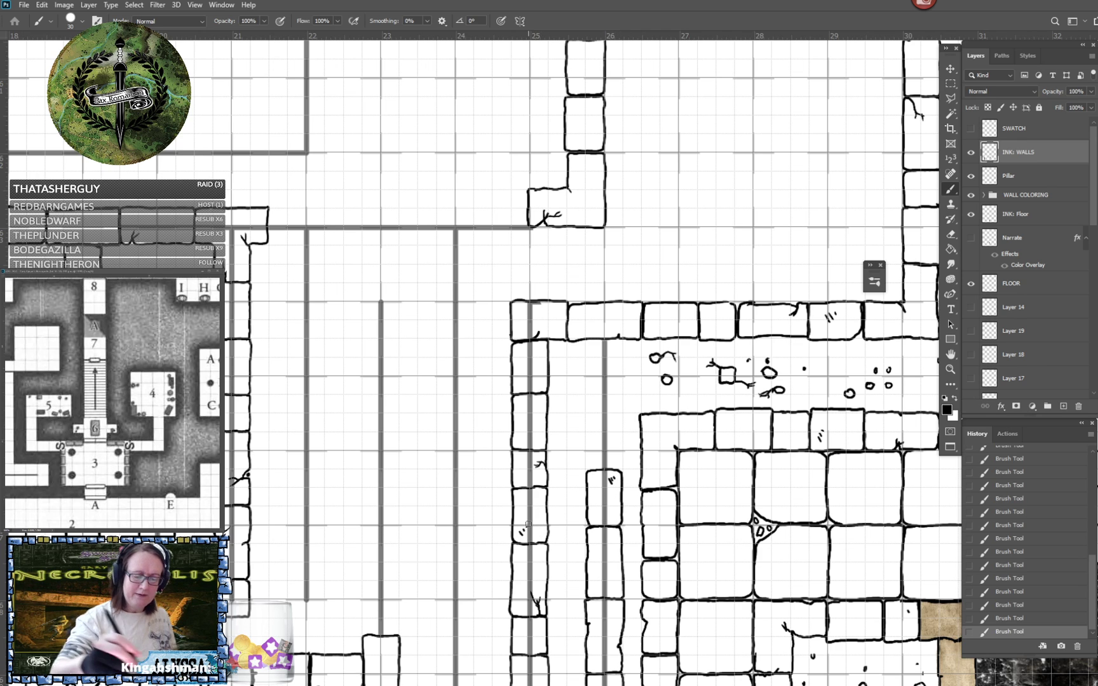
- Finish the column 26 wall with two blocks reaching the horizontal wall, cracking the upper one
{"action": "mouse_move", "coordinate": [611, 413]}
{"action": "left_mouse_down"}
{"action": "mouse_move", "coordinate": [588, 414]}
{"action": "mouse_move", "coordinate": [586, 468]}
{"action": "mouse_move", "coordinate": [622, 448]}
{"action": "mouse_move", "coordinate": [621, 415]}
{"action": "left_mouse_up"}
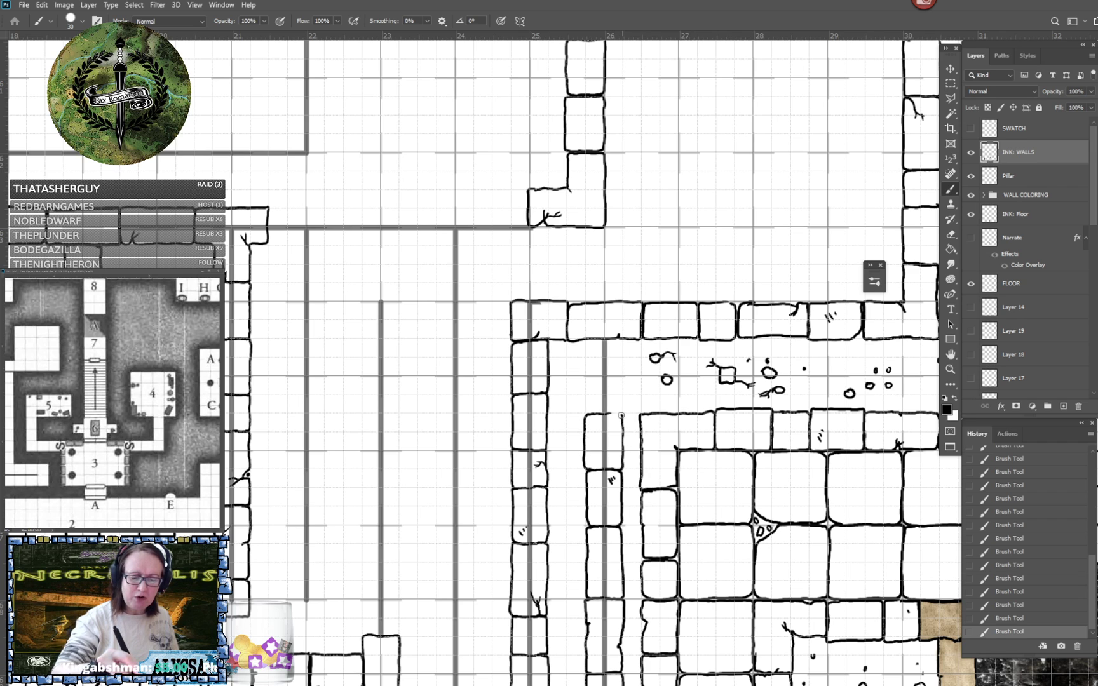
{"action": "left_click_drag", "start_coordinate": [586, 342], "coordinate": [588, 416]}
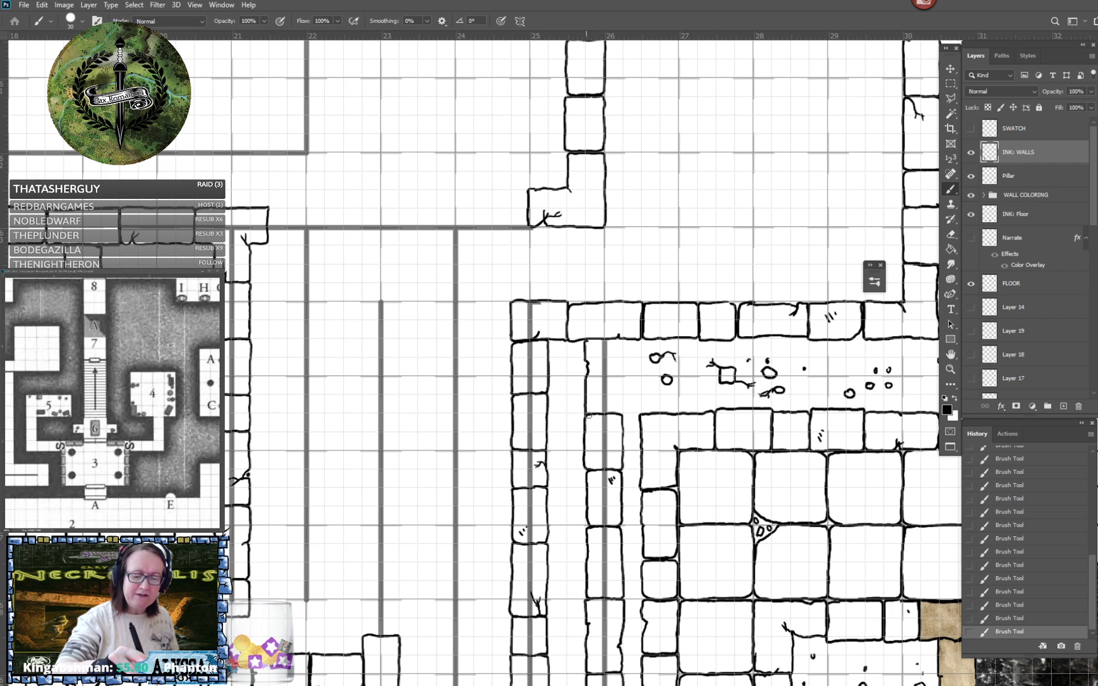
{"action": "mouse_move", "coordinate": [587, 369]}
{"action": "left_mouse_down"}
{"action": "mouse_move", "coordinate": [624, 356]}
{"action": "mouse_move", "coordinate": [623, 413]}
{"action": "left_mouse_up"}
- Ink a wall block on the column 24 guide line directly above the existing end block
{"action": "scroll", "coordinate": [611, 426], "scroll_direction": "down", "scroll_amount": 3}
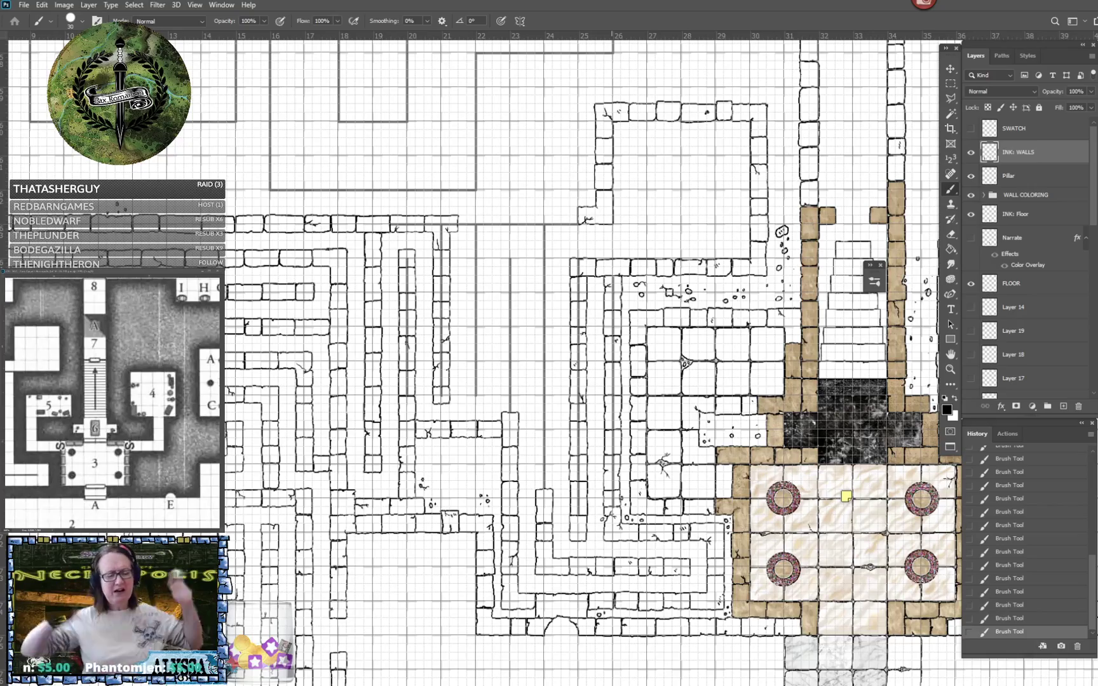
{"action": "left_click_drag", "start_coordinate": [611, 426], "coordinate": [674, 445]}
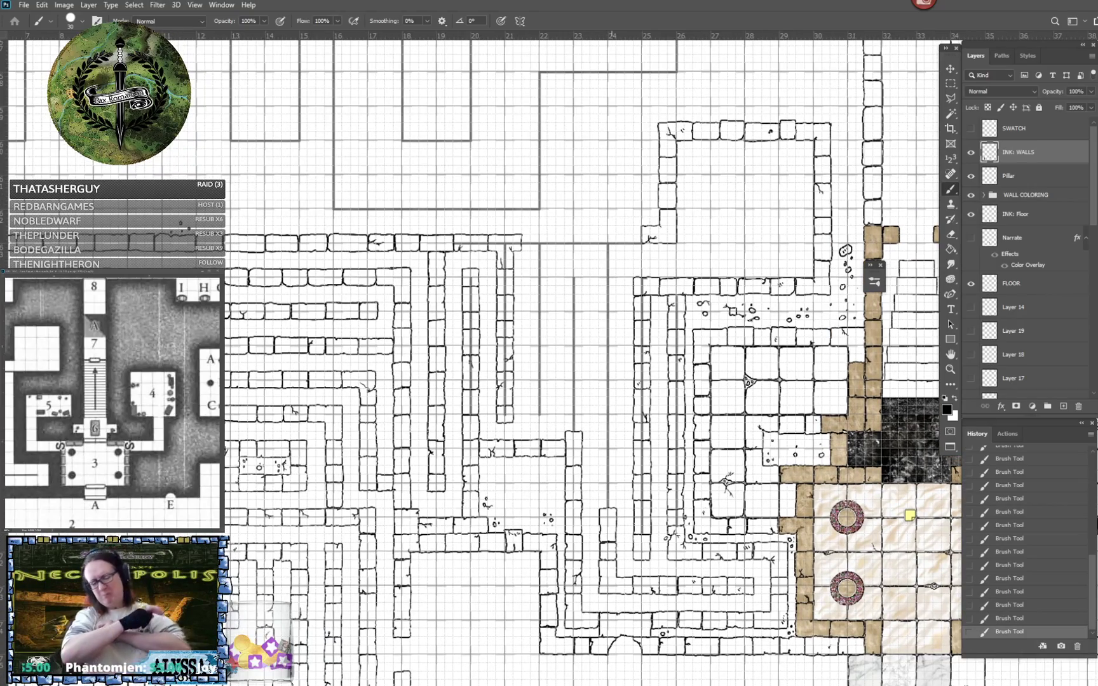
{"action": "scroll", "coordinate": [611, 450], "scroll_direction": "up", "scroll_amount": 2}
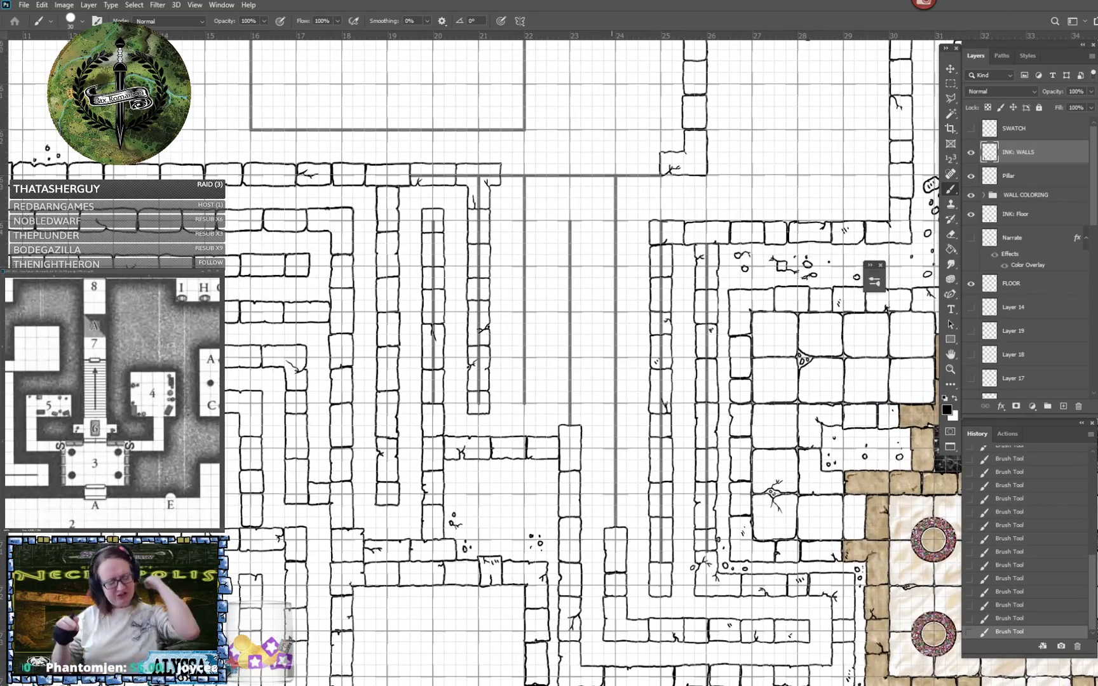
{"action": "left_click_drag", "start_coordinate": [612, 449], "coordinate": [635, 444]}
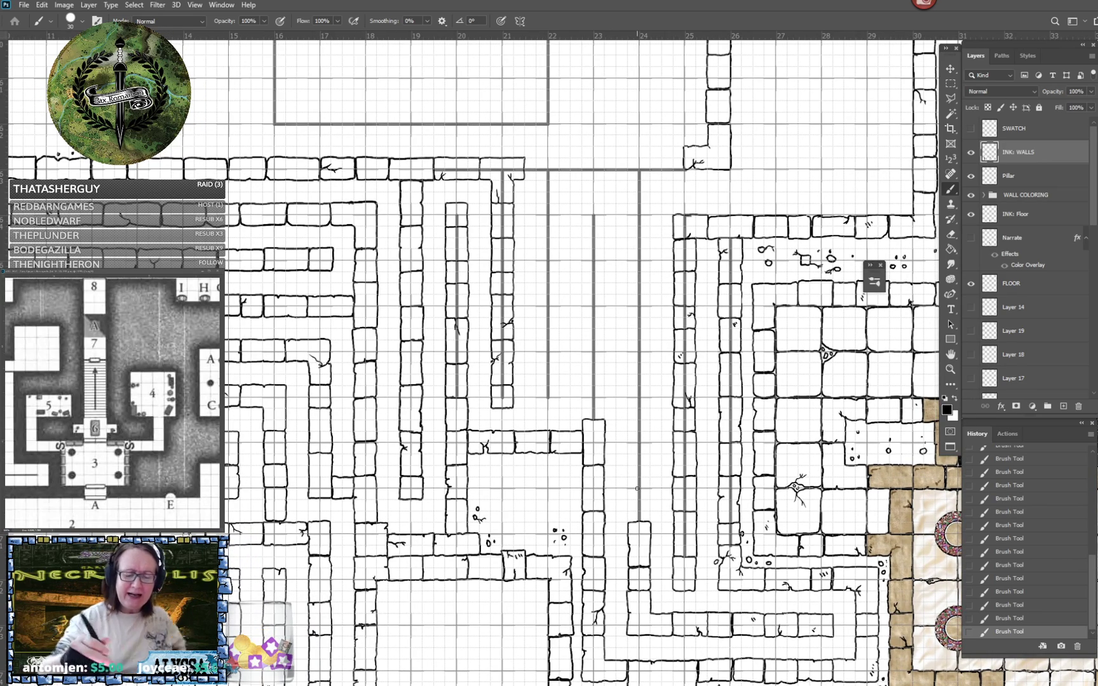
{"action": "scroll", "coordinate": [637, 489], "scroll_direction": "up", "scroll_amount": 2}
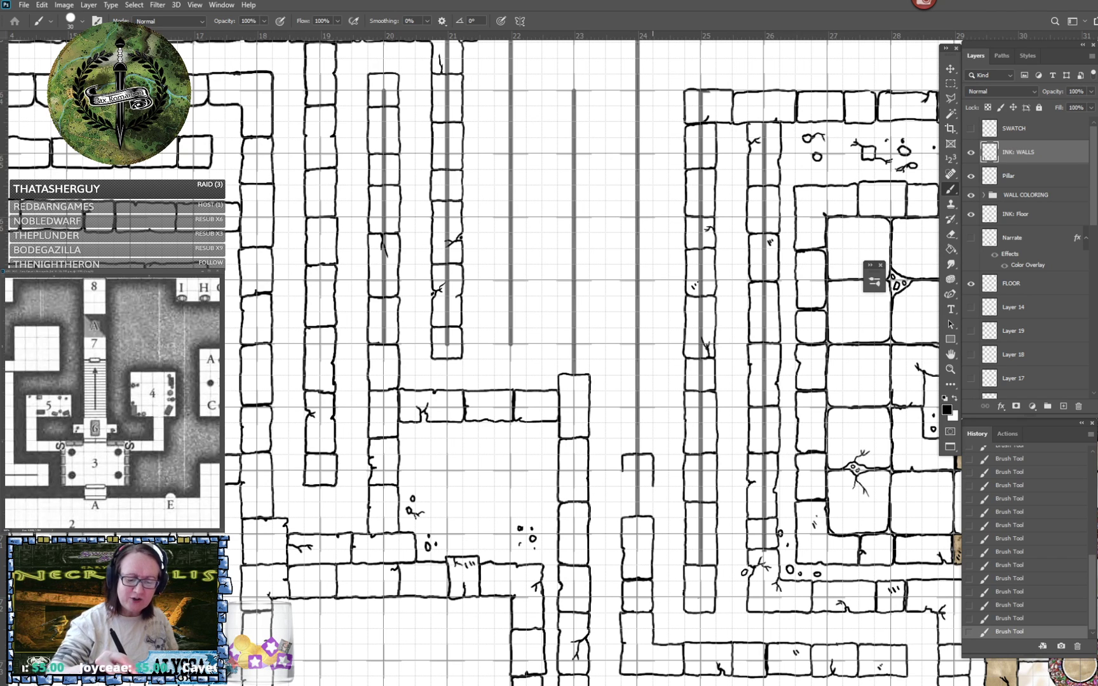
{"action": "scroll", "coordinate": [758, 531], "scroll_direction": "up", "scroll_amount": 2}
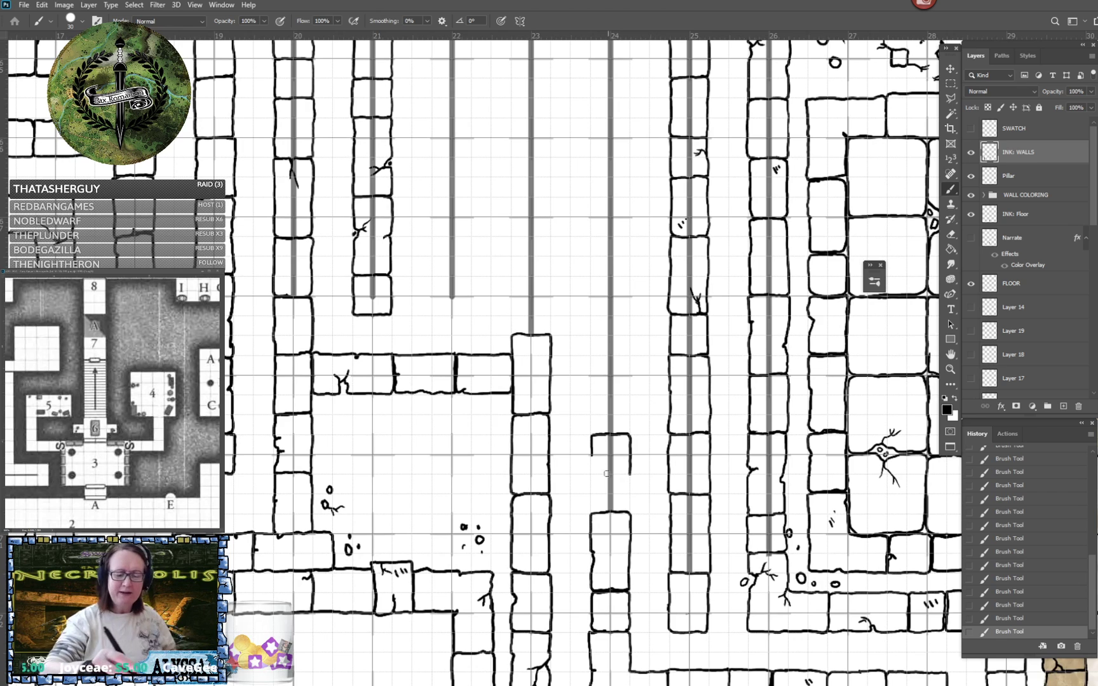
{"action": "mouse_move", "coordinate": [591, 456]}
{"action": "left_mouse_down"}
{"action": "mouse_move", "coordinate": [595, 513]}
{"action": "mouse_move", "coordinate": [625, 514]}
{"action": "mouse_move", "coordinate": [629, 478]}
{"action": "left_mouse_up"}
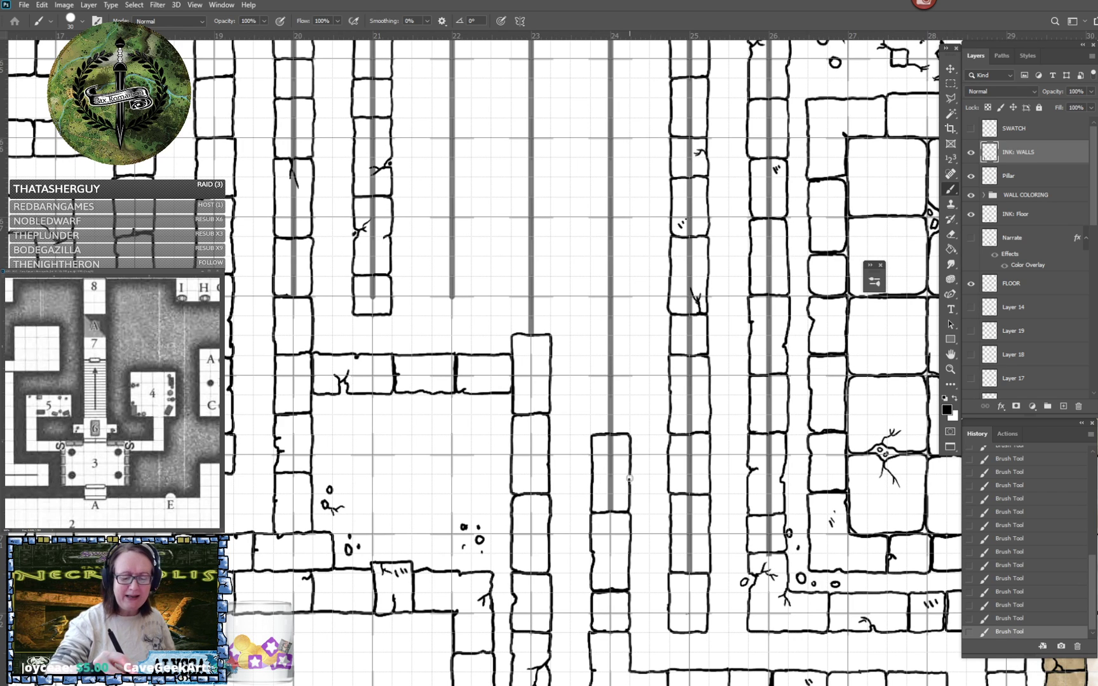
- Extend the column 24 wall upward with a plain block and a taller block cracked on its side
{"action": "scroll", "coordinate": [628, 468], "scroll_direction": "up", "scroll_amount": 3}
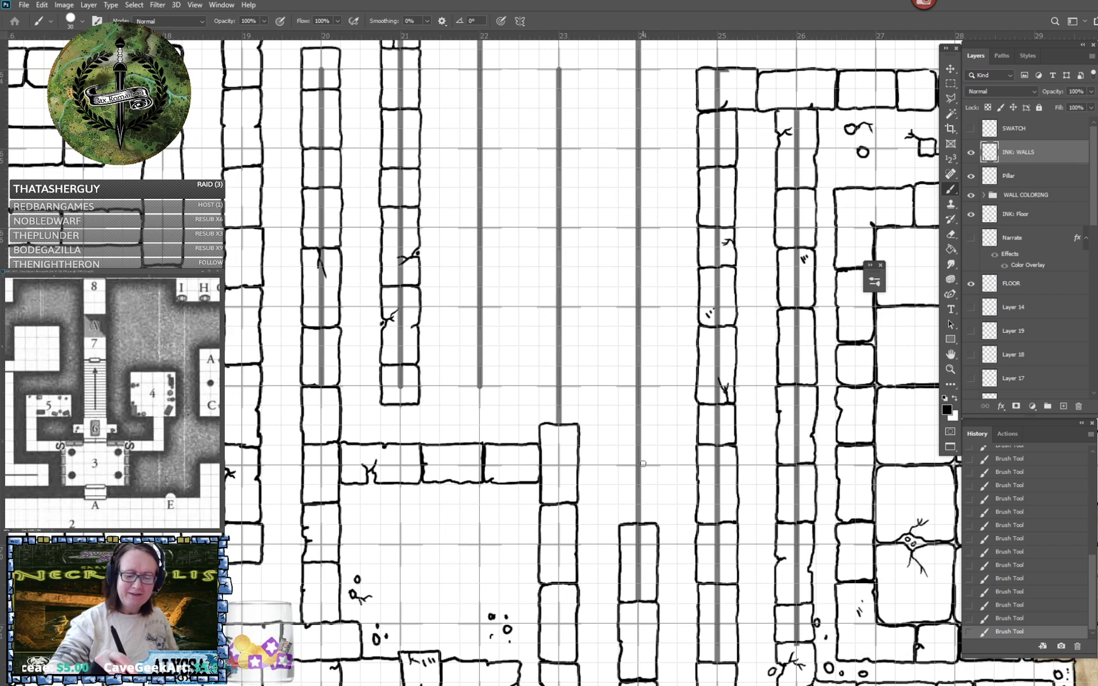
{"action": "mouse_move", "coordinate": [621, 464]}
{"action": "left_mouse_down"}
{"action": "mouse_move", "coordinate": [628, 524]}
{"action": "mouse_move", "coordinate": [657, 519]}
{"action": "mouse_move", "coordinate": [657, 467]}
{"action": "left_mouse_up"}
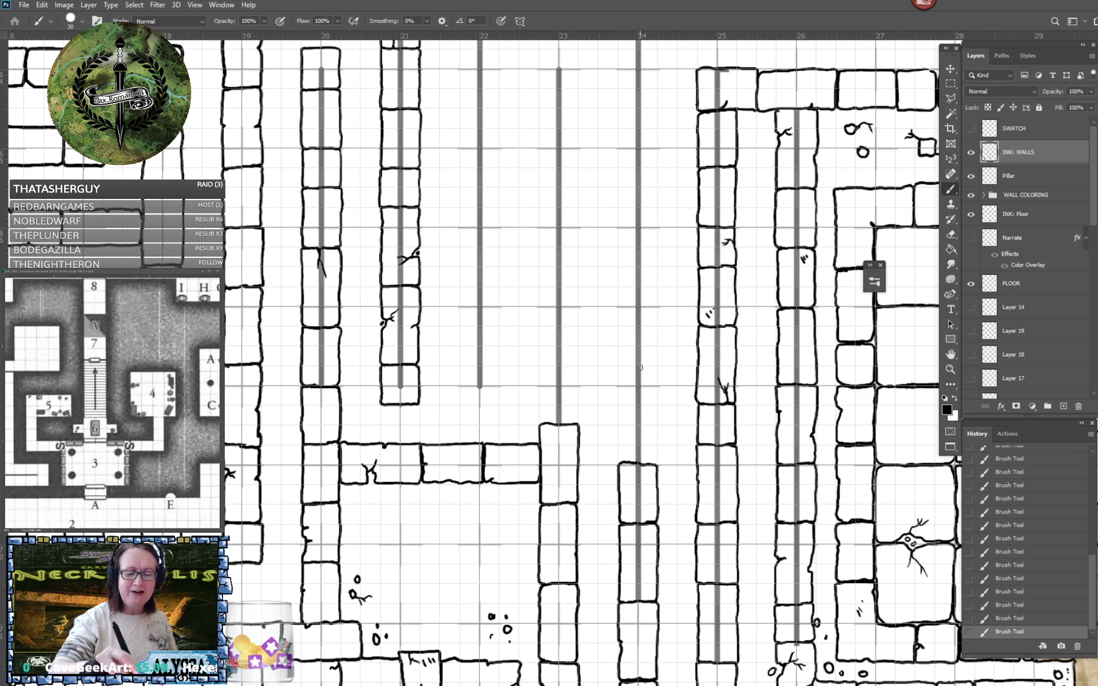
{"action": "mouse_move", "coordinate": [641, 366]}
{"action": "left_mouse_down"}
{"action": "mouse_move", "coordinate": [616, 368]}
{"action": "mouse_move", "coordinate": [619, 463]}
{"action": "mouse_move", "coordinate": [630, 462]}
{"action": "left_mouse_up"}
{"action": "mouse_move", "coordinate": [630, 410]}
{"action": "left_mouse_down"}
{"action": "mouse_move", "coordinate": [637, 396]}
{"action": "mouse_move", "coordinate": [657, 399]}
{"action": "mouse_move", "coordinate": [652, 463]}
{"action": "left_mouse_up"}
{"action": "scroll", "coordinate": [643, 474], "scroll_direction": "up", "scroll_amount": 3}
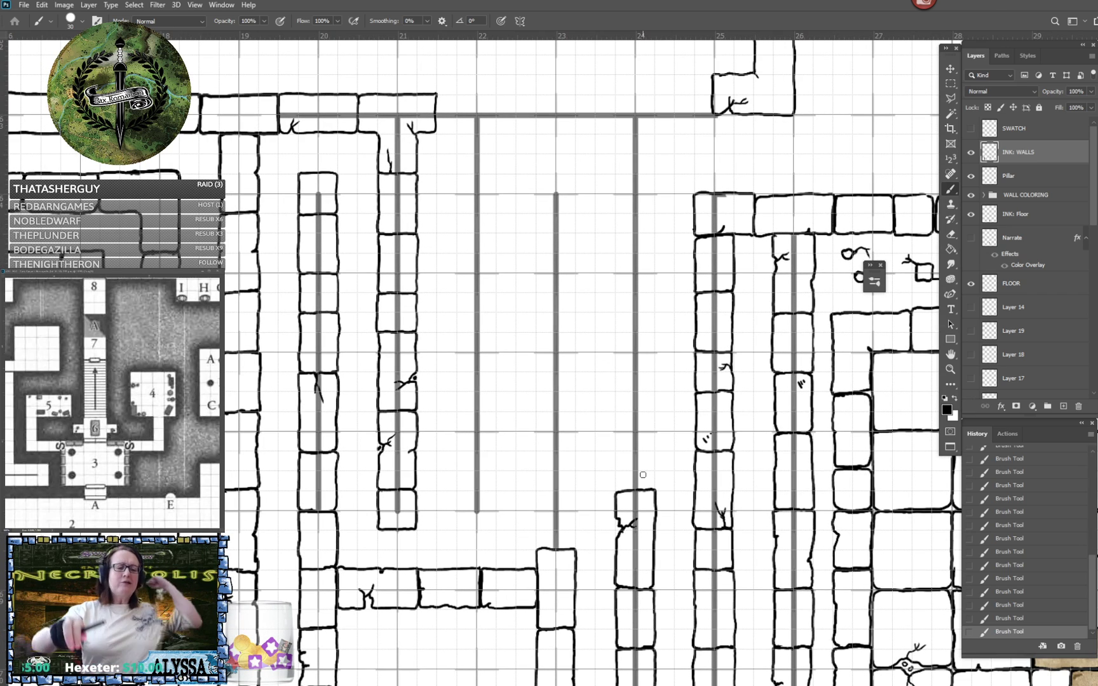
{"action": "scroll", "coordinate": [643, 475], "scroll_direction": "up", "scroll_amount": 3}
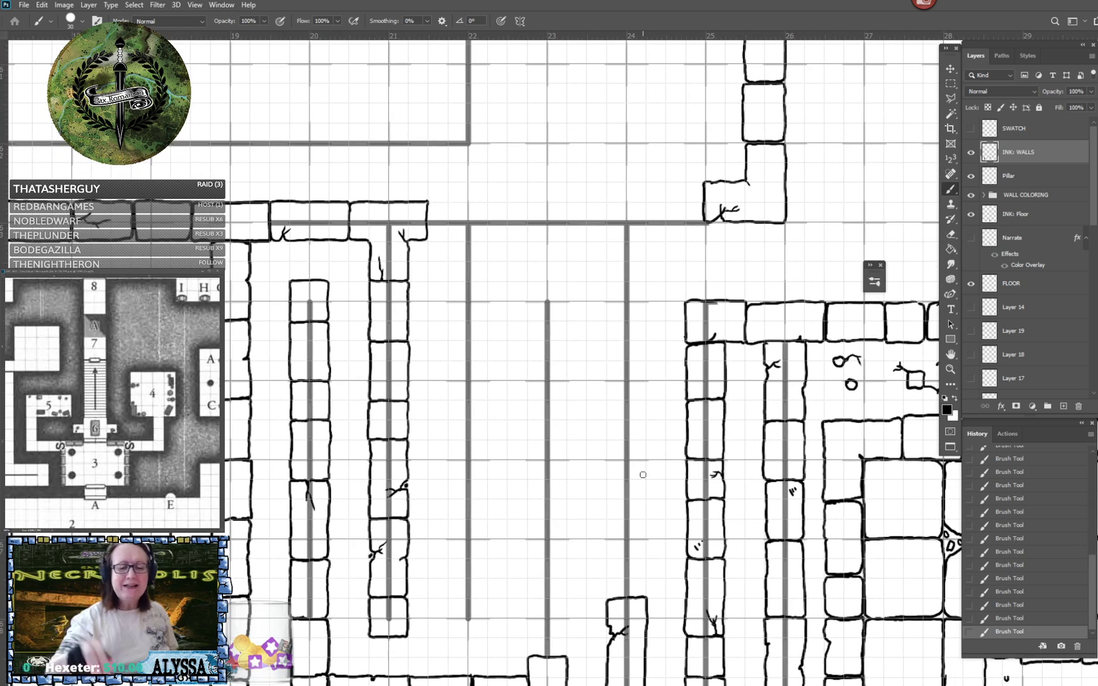
{"action": "scroll", "coordinate": [643, 474], "scroll_direction": "up", "scroll_amount": 3}
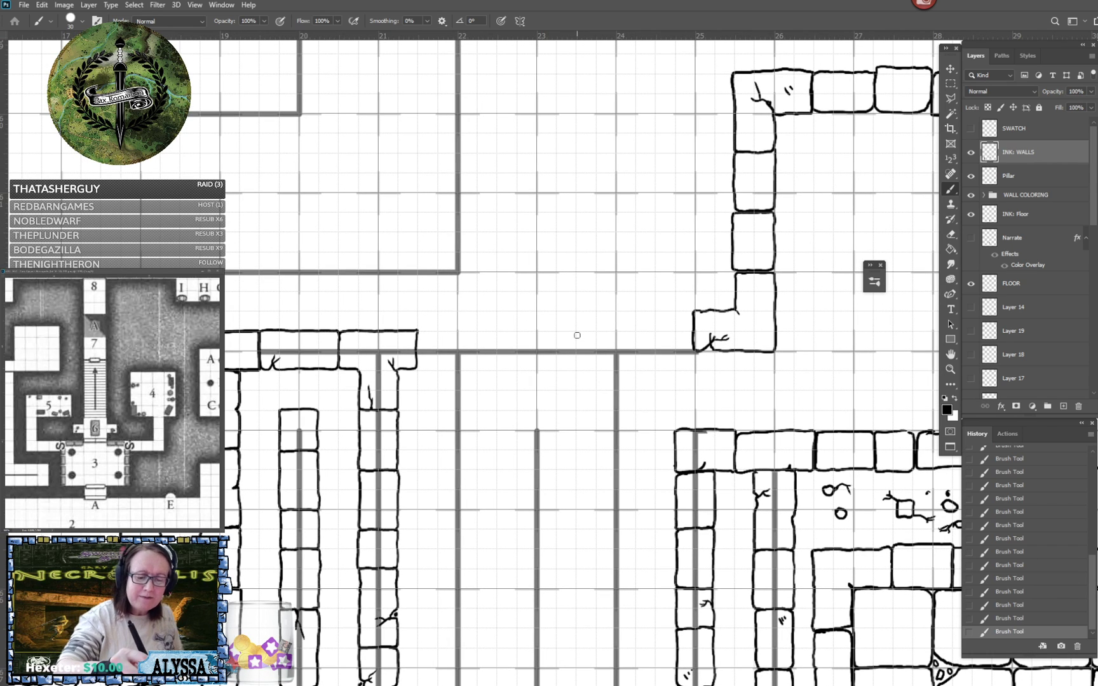
- Ink a wide wall block where the column 24 guide meets the horizontal wall, plus a short starting line beside the corner block
{"action": "mouse_move", "coordinate": [577, 335]}
{"action": "left_mouse_down"}
{"action": "mouse_move", "coordinate": [577, 360]}
{"action": "mouse_move", "coordinate": [658, 362]}
{"action": "mouse_move", "coordinate": [657, 342]}
{"action": "mouse_move", "coordinate": [579, 333]}
{"action": "left_mouse_up"}
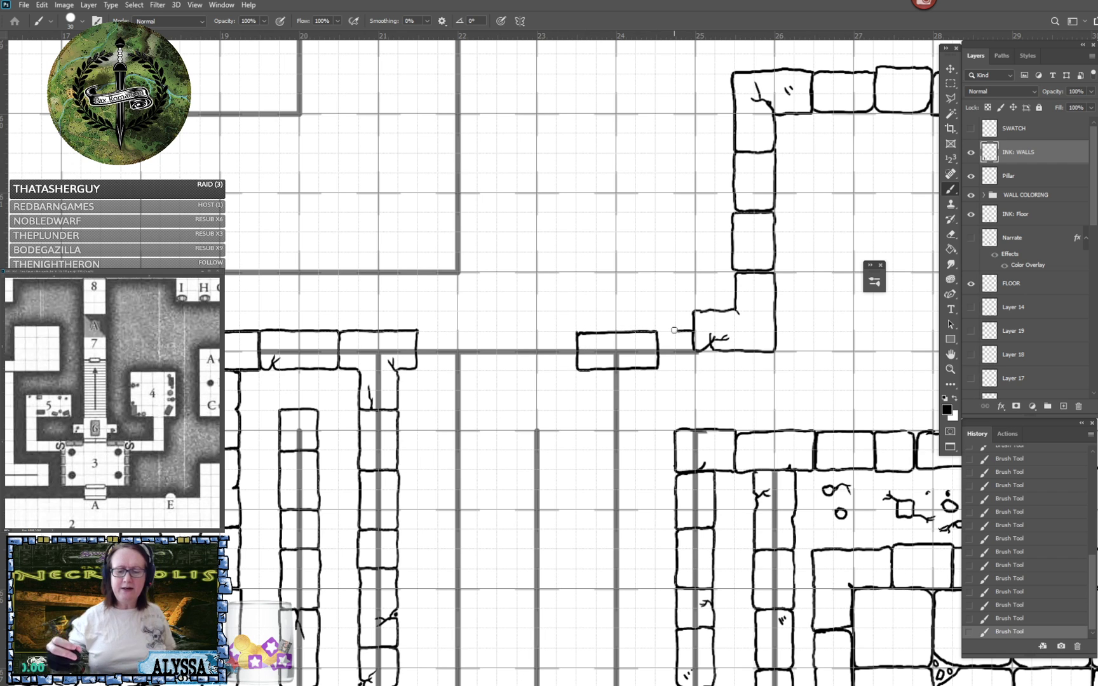
{"action": "scroll", "coordinate": [674, 331], "scroll_direction": "down", "scroll_amount": 6}
{"action": "scroll", "coordinate": [674, 330], "scroll_direction": "up", "scroll_amount": 2}
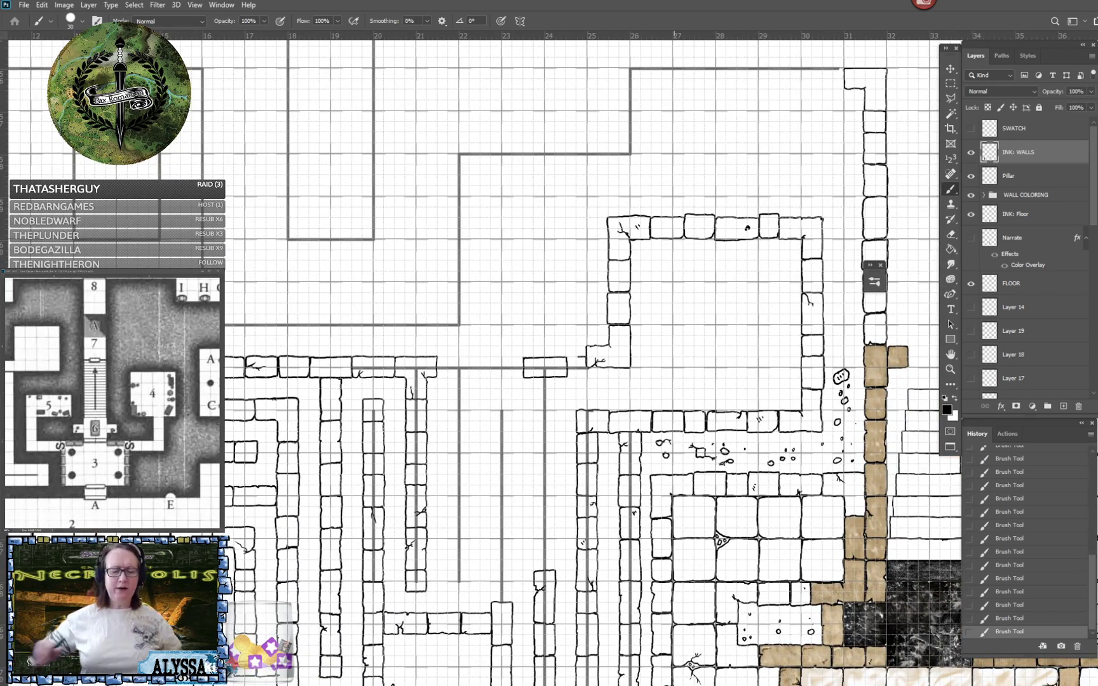
{"action": "left_click_drag", "start_coordinate": [675, 356], "coordinate": [722, 359]}
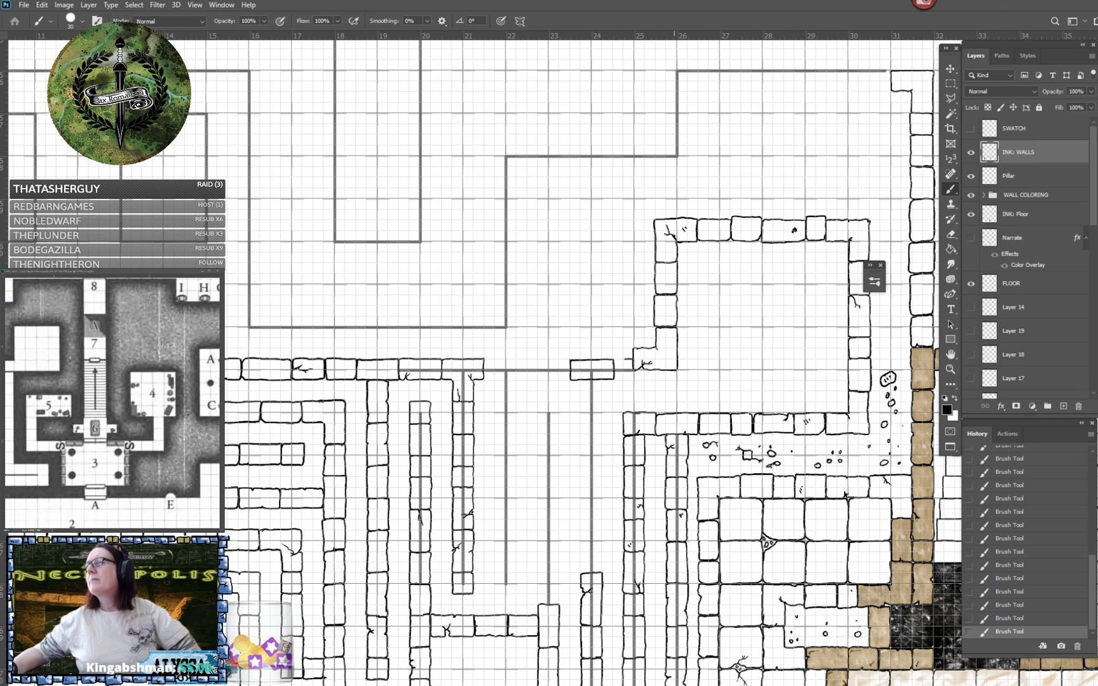
- Ink the end block of the column 22 wall and a taller block above it, cracked on one side
{"action": "scroll", "coordinate": [675, 363], "scroll_direction": "up", "scroll_amount": 3}
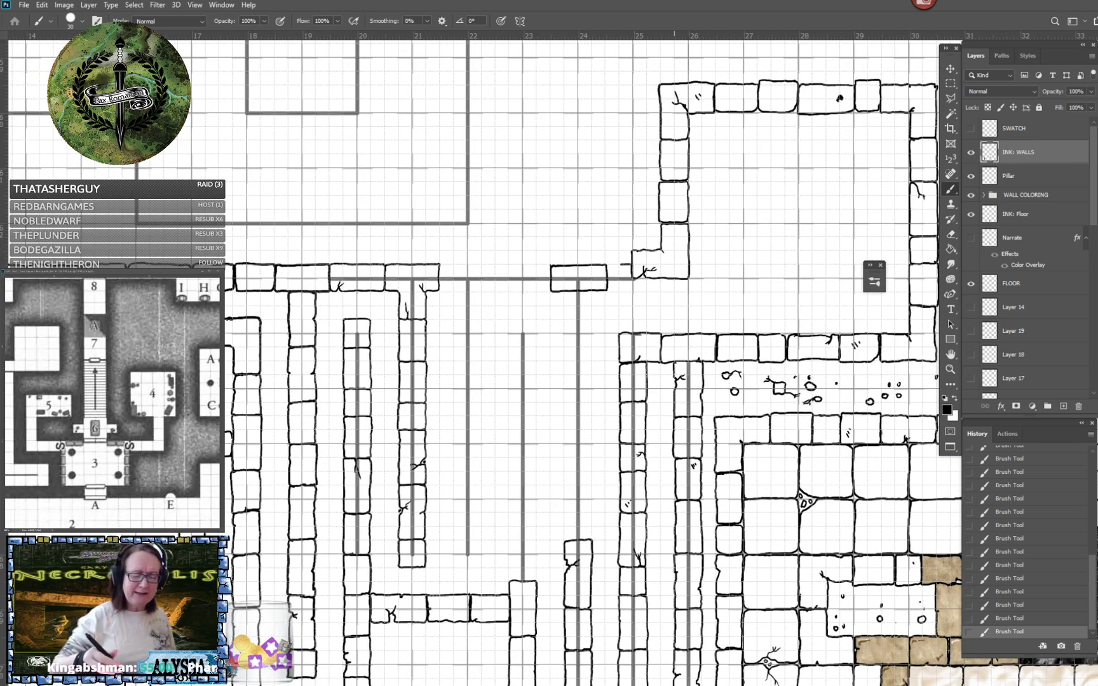
{"action": "scroll", "coordinate": [675, 362], "scroll_direction": "left", "scroll_amount": 2}
{"action": "scroll", "coordinate": [674, 362], "scroll_direction": "up", "scroll_amount": 2}
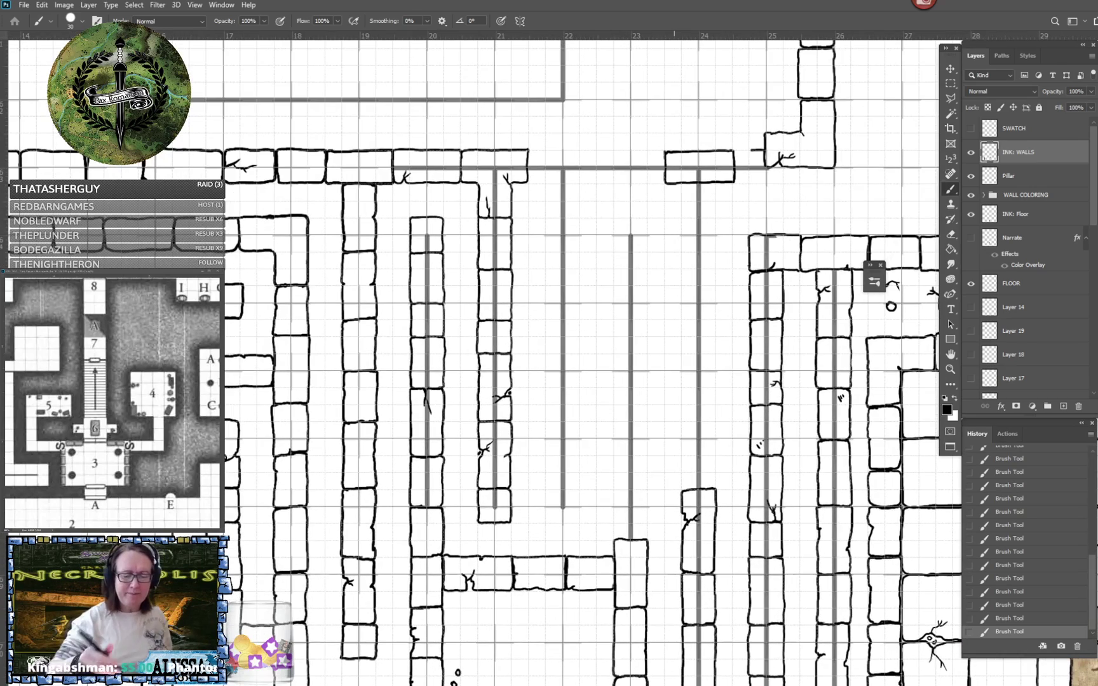
{"action": "scroll", "coordinate": [675, 362], "scroll_direction": "down", "scroll_amount": 2}
{"action": "scroll", "coordinate": [674, 362], "scroll_direction": "left", "scroll_amount": 1}
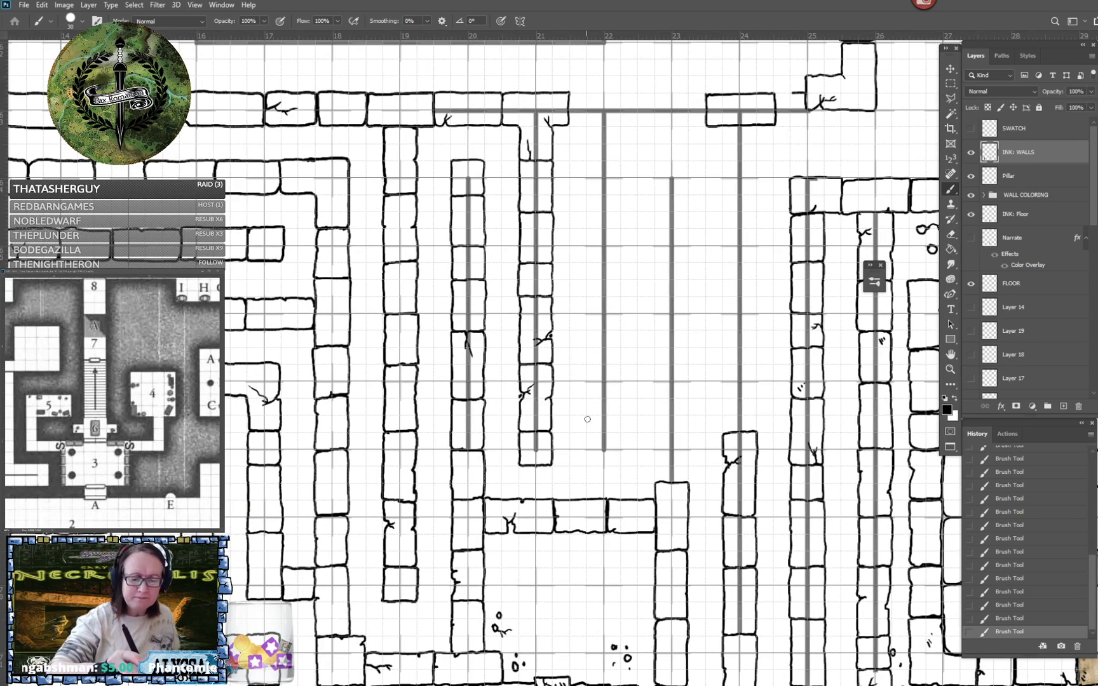
{"action": "mouse_move", "coordinate": [587, 420]}
{"action": "left_mouse_down"}
{"action": "mouse_move", "coordinate": [586, 458]}
{"action": "mouse_move", "coordinate": [614, 463]}
{"action": "mouse_move", "coordinate": [621, 434]}
{"action": "left_mouse_up"}
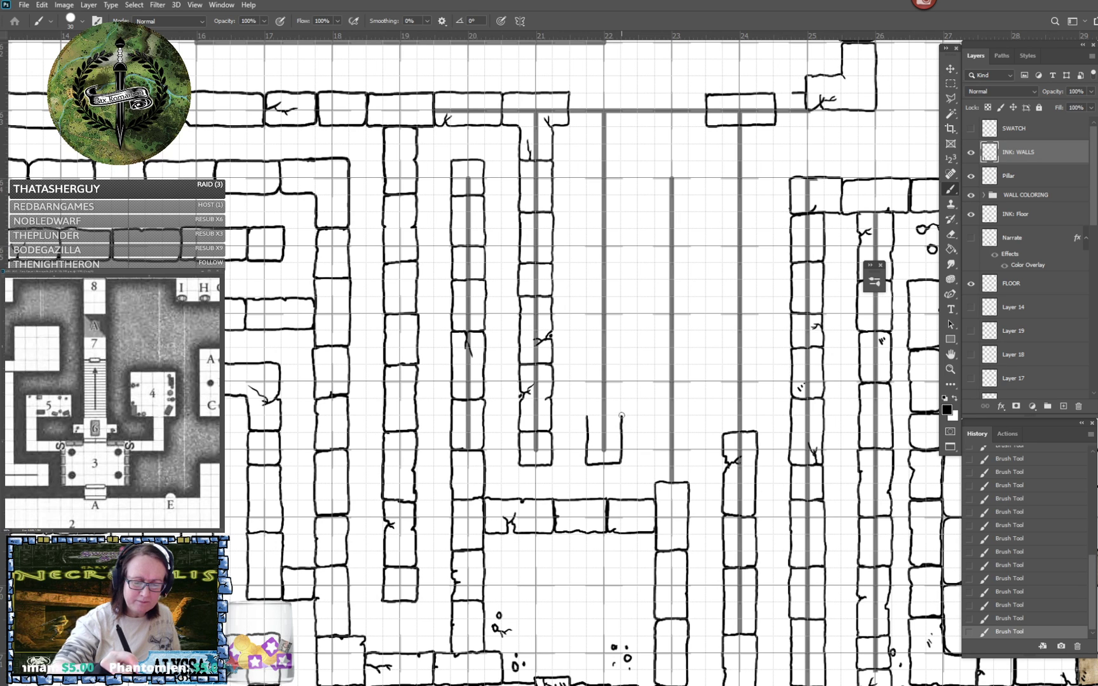
{"action": "scroll", "coordinate": [581, 427], "scroll_direction": "up", "scroll_amount": 3}
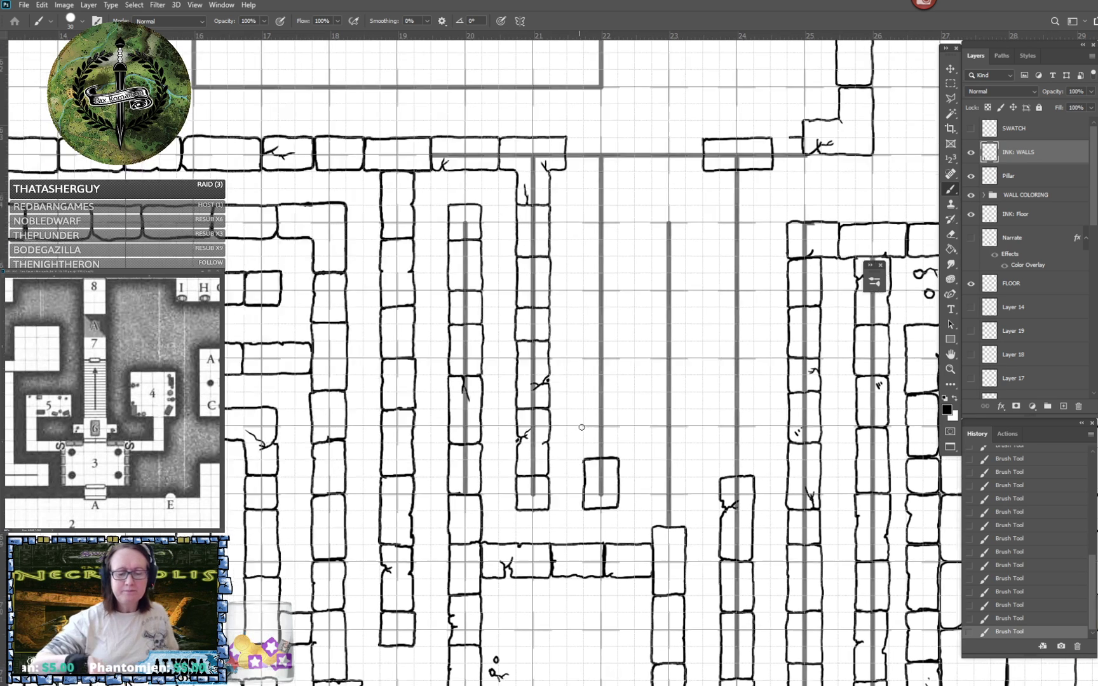
{"action": "mouse_move", "coordinate": [612, 411]}
{"action": "left_mouse_down"}
{"action": "mouse_move", "coordinate": [588, 425]}
{"action": "mouse_move", "coordinate": [589, 446]}
{"action": "left_mouse_up"}
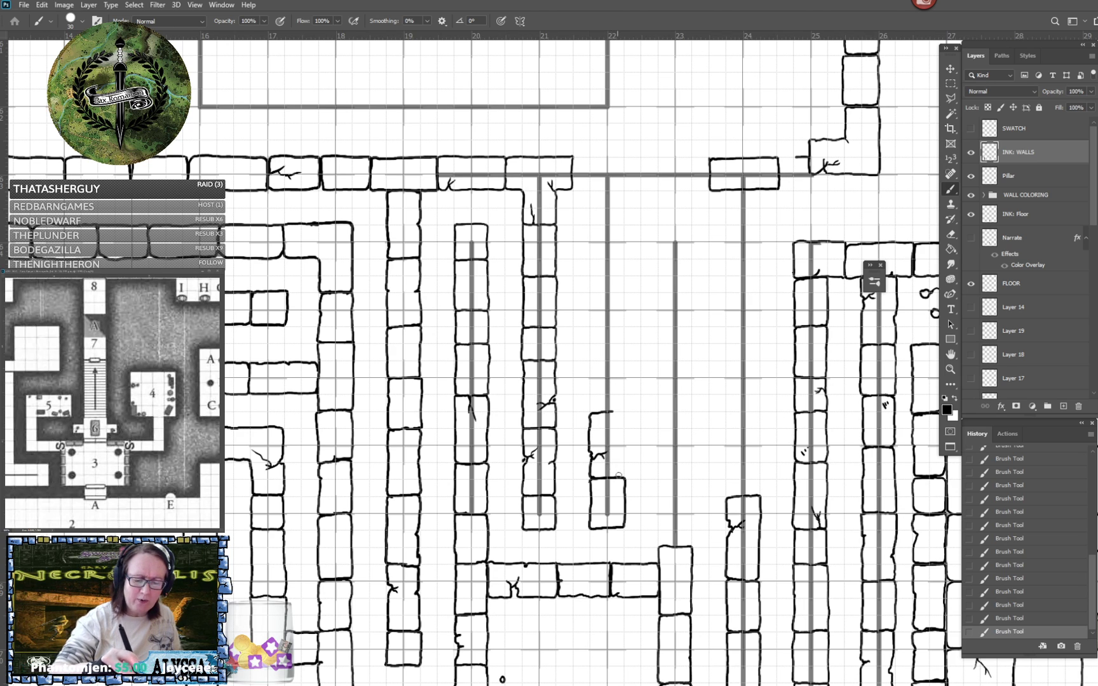
{"action": "mouse_move", "coordinate": [621, 476]}
{"action": "left_mouse_down"}
{"action": "mouse_move", "coordinate": [623, 414]}
{"action": "mouse_move", "coordinate": [609, 412]}
{"action": "left_mouse_up"}
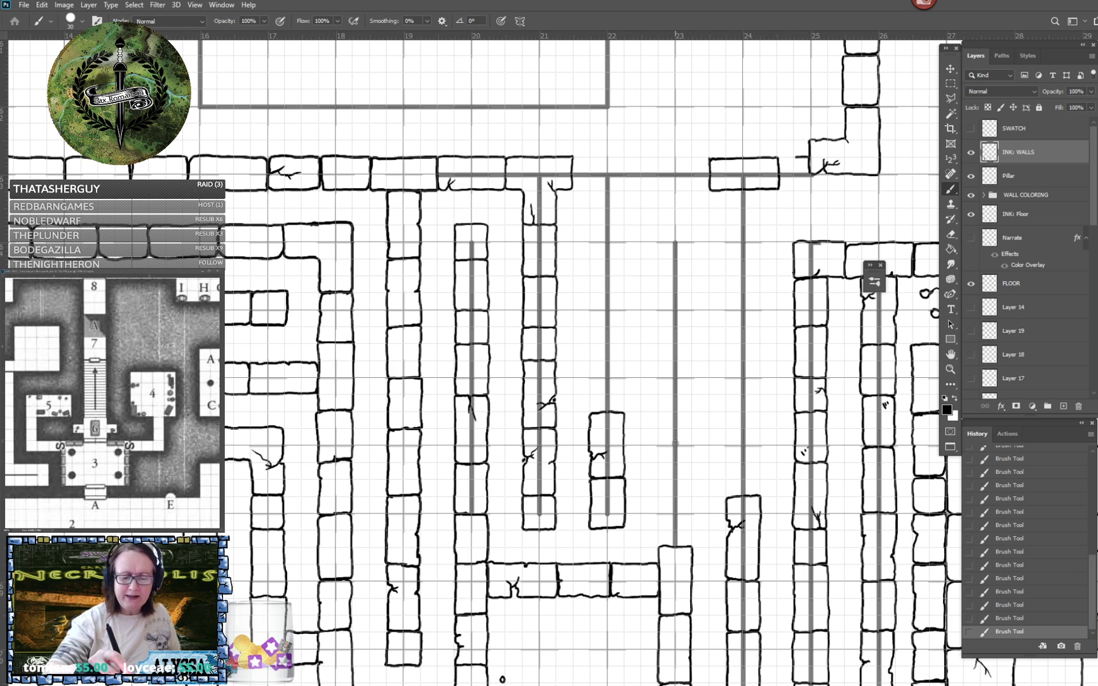
- Extend the column 23 wall upward with two blocks, adding a branching crack to the lower one
{"action": "mouse_move", "coordinate": [676, 444]}
{"action": "left_mouse_down"}
{"action": "mouse_move", "coordinate": [658, 452]}
{"action": "mouse_move", "coordinate": [658, 468]}
{"action": "left_mouse_up"}
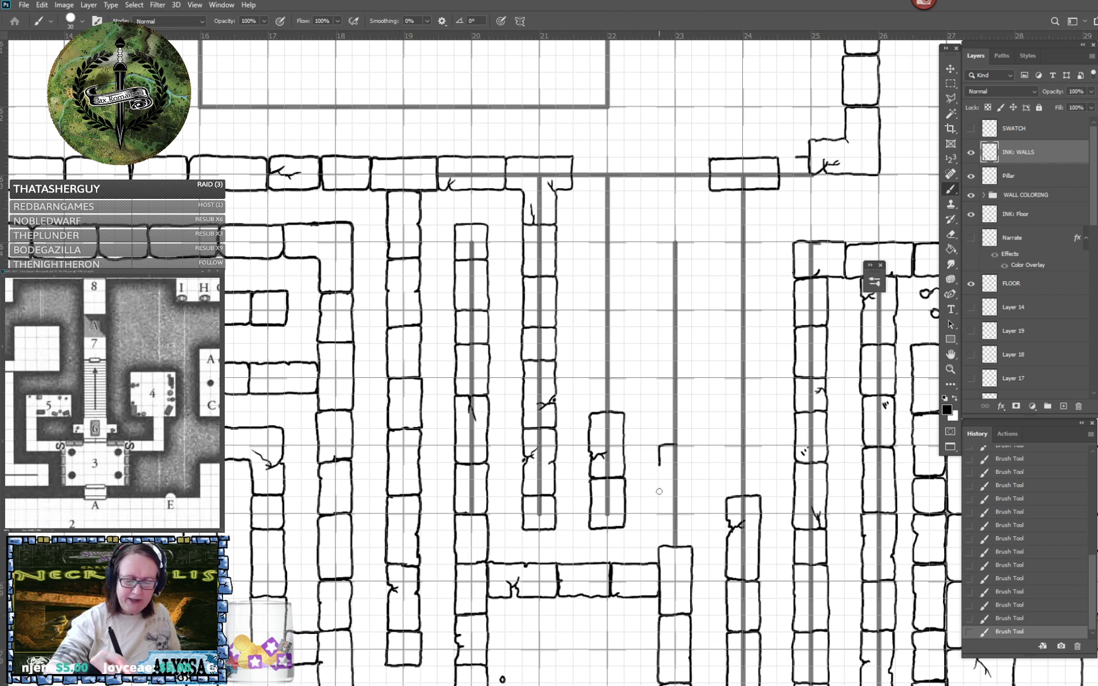
{"action": "scroll", "coordinate": [669, 471], "scroll_direction": "up", "scroll_amount": 4}
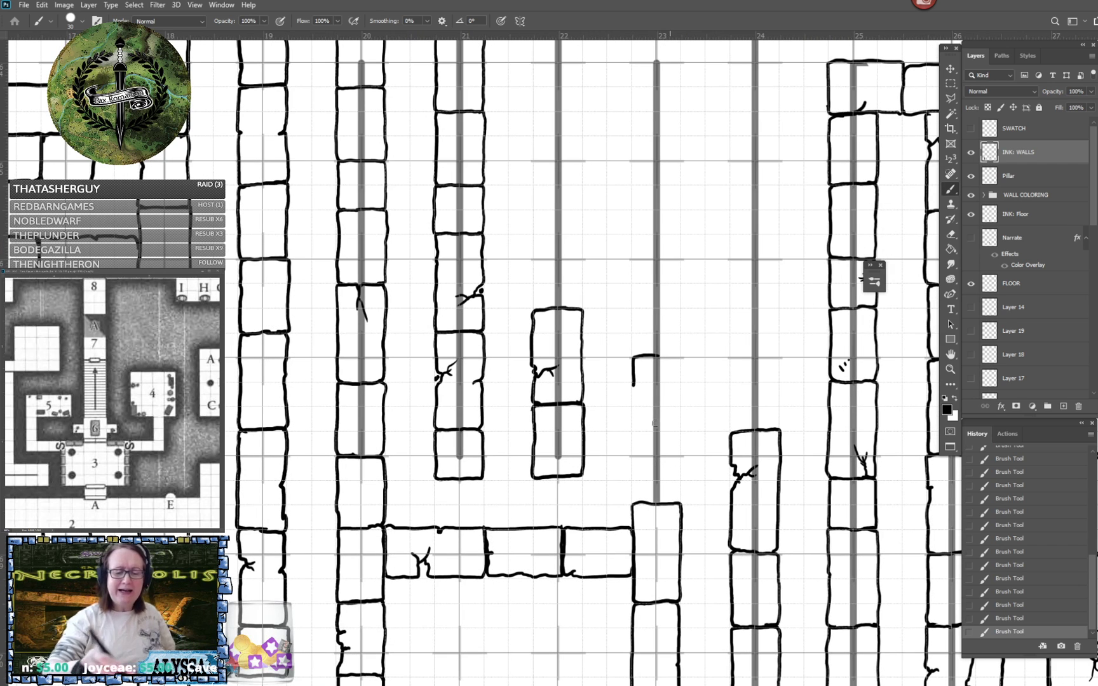
{"action": "mouse_move", "coordinate": [634, 386]}
{"action": "left_mouse_down"}
{"action": "mouse_move", "coordinate": [635, 432]}
{"action": "mouse_move", "coordinate": [678, 424]}
{"action": "mouse_move", "coordinate": [679, 369]}
{"action": "mouse_move", "coordinate": [655, 356]}
{"action": "left_mouse_up"}
{"action": "mouse_move", "coordinate": [638, 432]}
{"action": "left_mouse_down"}
{"action": "mouse_move", "coordinate": [633, 499]}
{"action": "mouse_move", "coordinate": [676, 507]}
{"action": "mouse_move", "coordinate": [680, 474]}
{"action": "mouse_move", "coordinate": [664, 476]}
{"action": "mouse_move", "coordinate": [679, 428]}
{"action": "left_mouse_up"}
{"action": "mouse_move", "coordinate": [669, 474]}
{"action": "left_mouse_down"}
{"action": "mouse_move", "coordinate": [649, 471]}
{"action": "mouse_move", "coordinate": [658, 482]}
{"action": "left_mouse_up"}
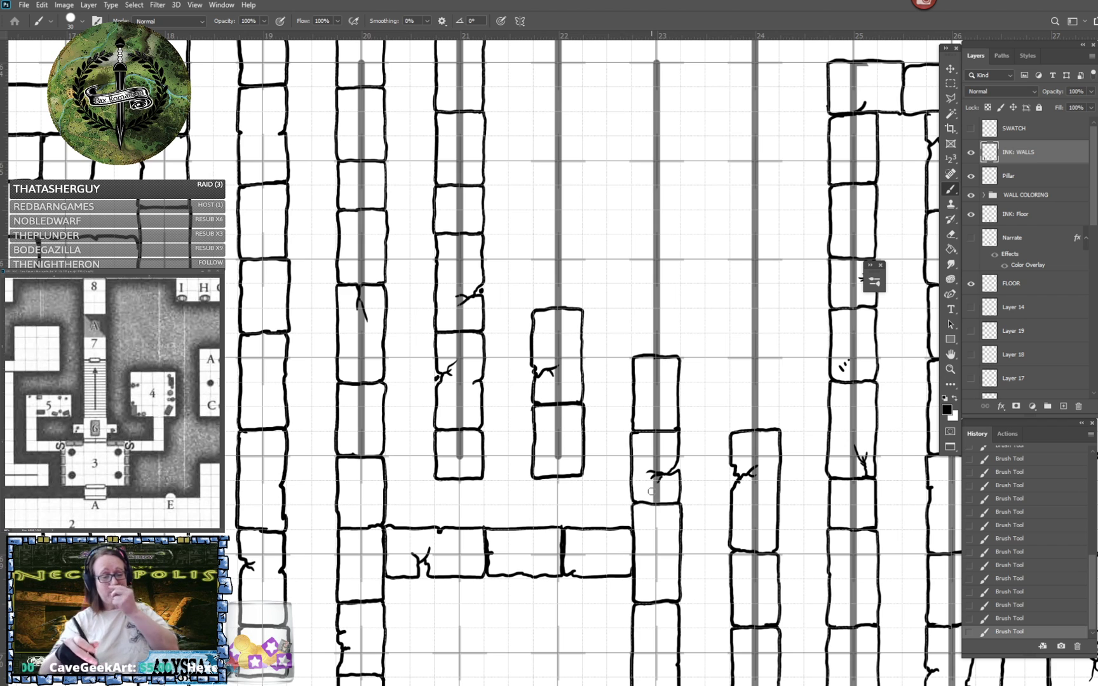
- Add a third block to the column 22 wall, with small chipped breaks in both sides
{"action": "scroll", "coordinate": [651, 491], "scroll_direction": "up", "scroll_amount": 10}
{"action": "scroll", "coordinate": [651, 491], "scroll_direction": "left", "scroll_amount": 3}
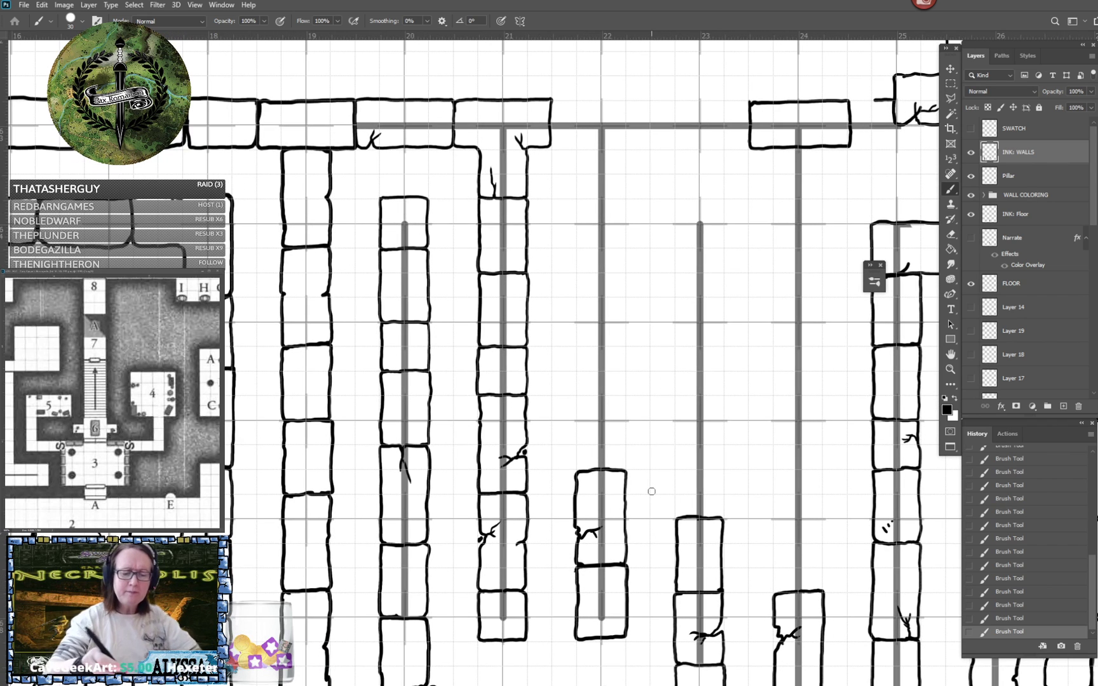
{"action": "mouse_move", "coordinate": [577, 386]}
{"action": "left_mouse_down"}
{"action": "mouse_move", "coordinate": [591, 369]}
{"action": "mouse_move", "coordinate": [621, 368]}
{"action": "mouse_move", "coordinate": [626, 470]}
{"action": "left_mouse_up"}
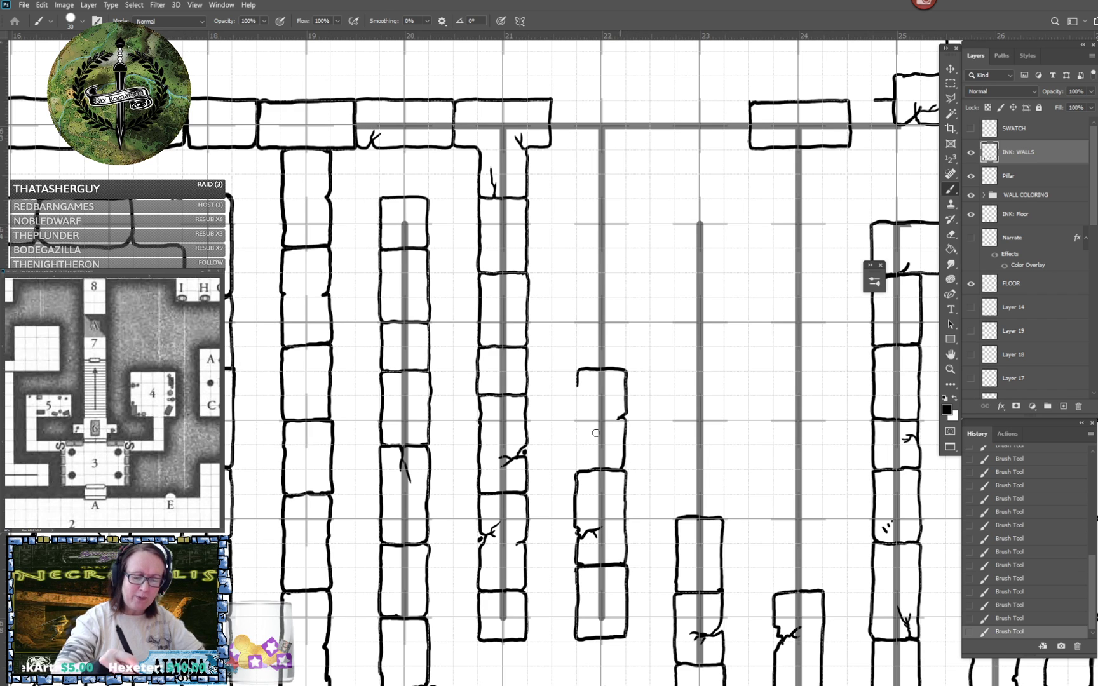
{"action": "mouse_move", "coordinate": [578, 384]}
{"action": "left_mouse_down"}
{"action": "mouse_move", "coordinate": [576, 427]}
{"action": "mouse_move", "coordinate": [589, 433]}
{"action": "mouse_move", "coordinate": [578, 434]}
{"action": "mouse_move", "coordinate": [577, 474]}
{"action": "left_mouse_up"}
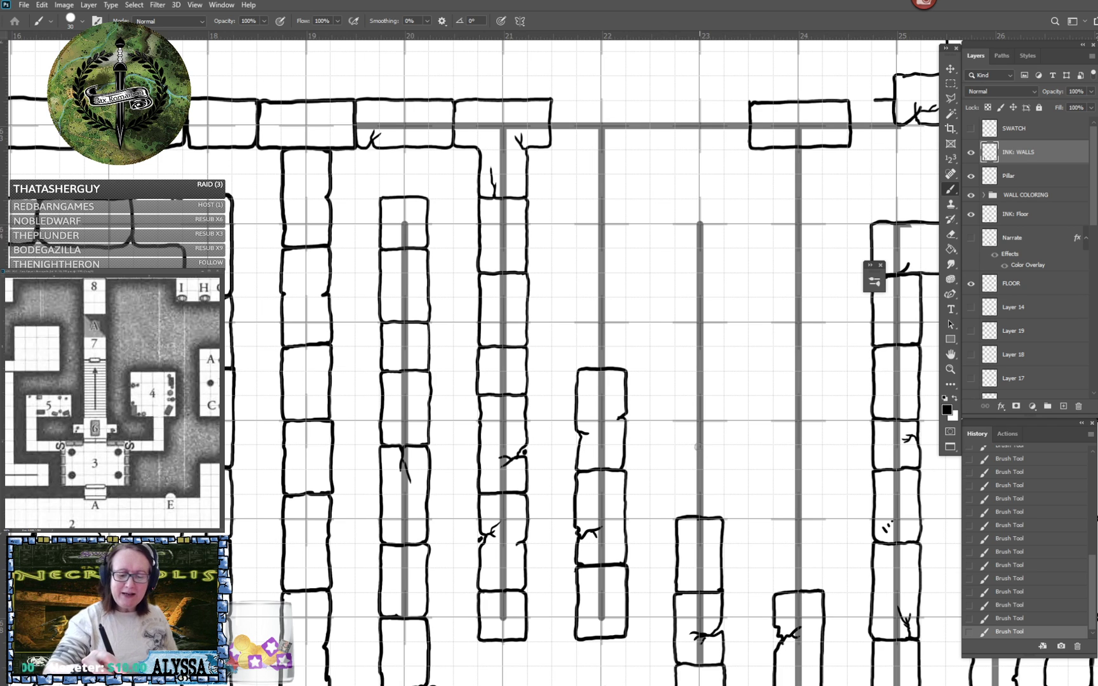
- Ink a plain block on top of the column 23 wall
{"action": "mouse_move", "coordinate": [700, 445]}
{"action": "left_mouse_down"}
{"action": "mouse_move", "coordinate": [676, 449]}
{"action": "mouse_move", "coordinate": [677, 514]}
{"action": "left_mouse_up"}
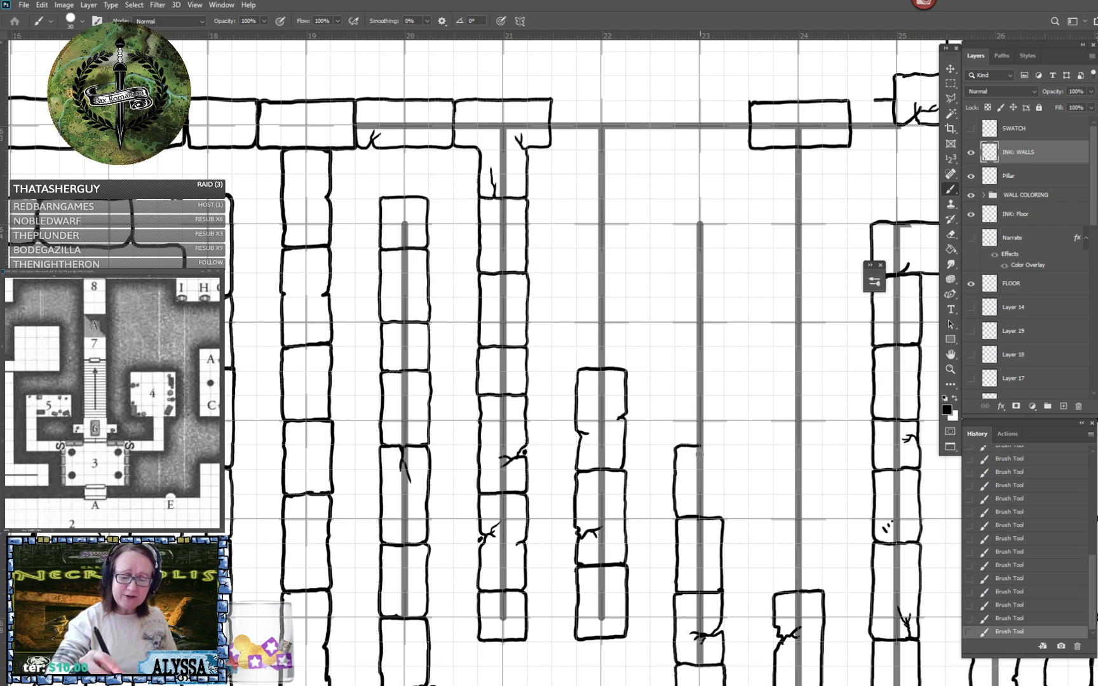
{"action": "mouse_move", "coordinate": [697, 445]}
{"action": "left_mouse_down"}
{"action": "mouse_move", "coordinate": [724, 446]}
{"action": "mouse_move", "coordinate": [724, 467]}
{"action": "left_mouse_up"}
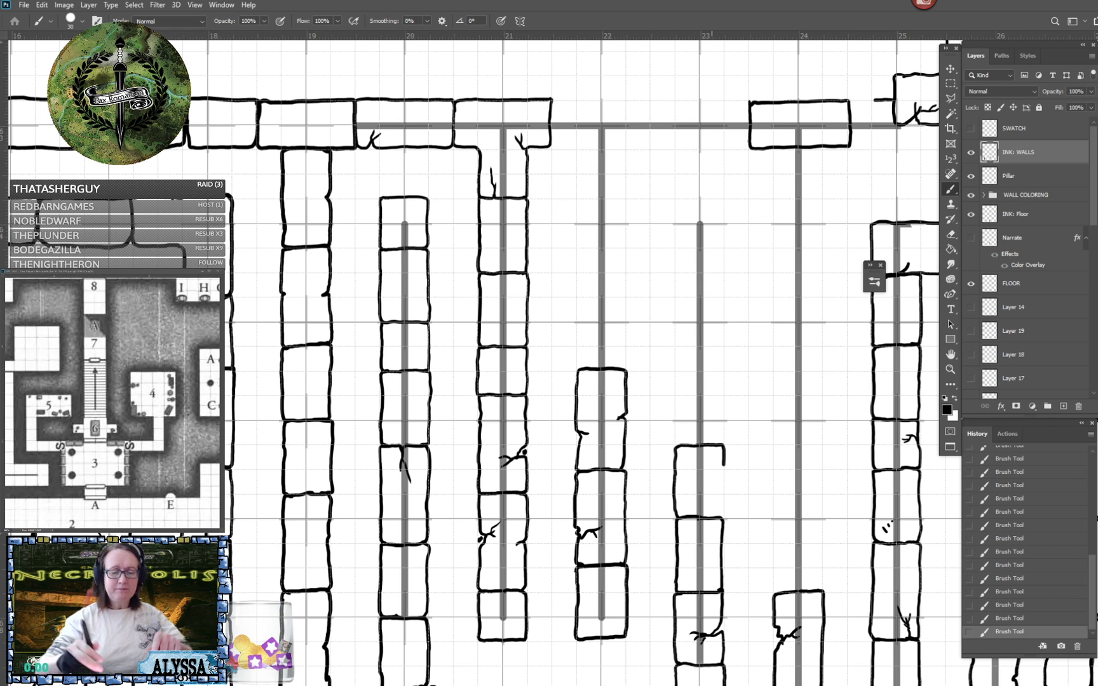
{"action": "scroll", "coordinate": [845, 587], "scroll_direction": "up", "scroll_amount": 2}
{"action": "mouse_move", "coordinate": [669, 502]}
{"action": "left_mouse_down"}
{"action": "mouse_move", "coordinate": [701, 497]}
{"action": "mouse_move", "coordinate": [700, 440]}
{"action": "left_mouse_up"}
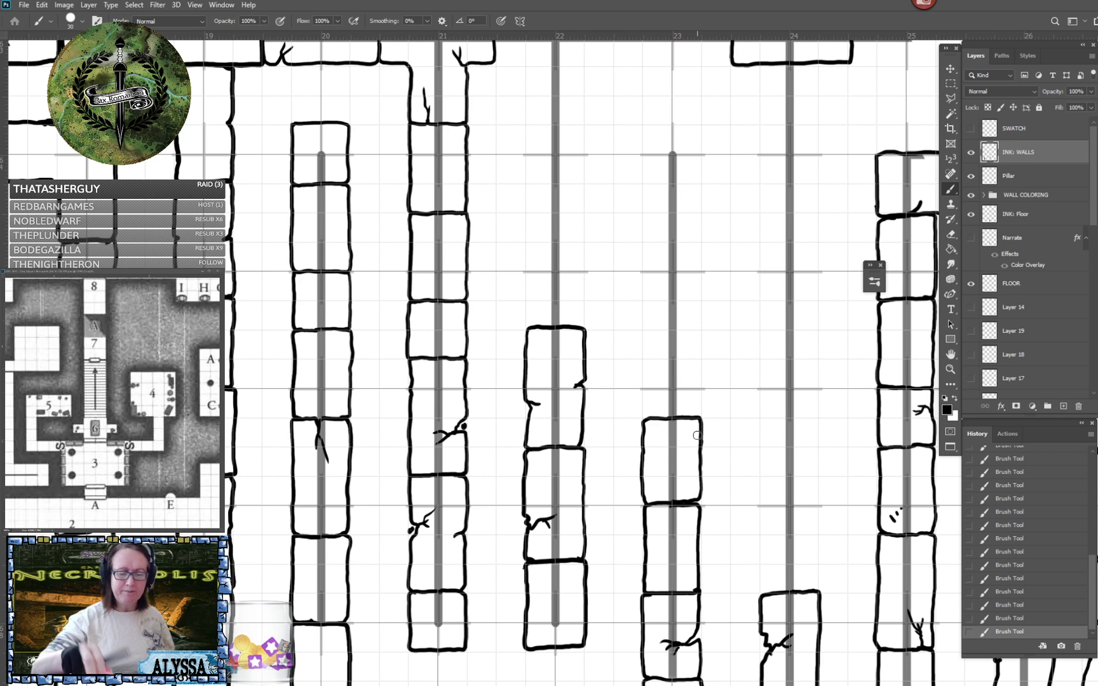
- Continue the column 22 wall upward with a block carrying a branching crack and a plain block above it
{"action": "left_click_drag", "start_coordinate": [673, 295], "coordinate": [716, 379]}
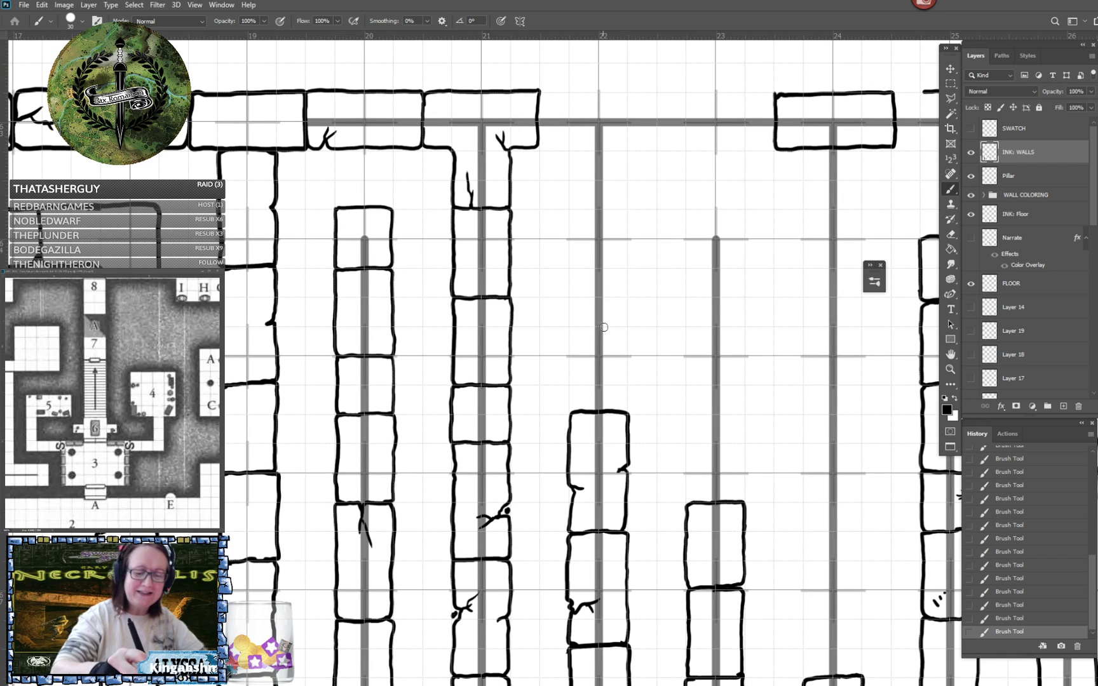
{"action": "mouse_move", "coordinate": [603, 327]}
{"action": "left_mouse_down"}
{"action": "mouse_move", "coordinate": [570, 332]}
{"action": "mouse_move", "coordinate": [570, 354]}
{"action": "mouse_move", "coordinate": [595, 354]}
{"action": "mouse_move", "coordinate": [581, 356]}
{"action": "mouse_move", "coordinate": [594, 368]}
{"action": "mouse_move", "coordinate": [591, 351]}
{"action": "mouse_move", "coordinate": [605, 346]}
{"action": "mouse_move", "coordinate": [572, 368]}
{"action": "mouse_move", "coordinate": [574, 410]}
{"action": "left_mouse_up"}
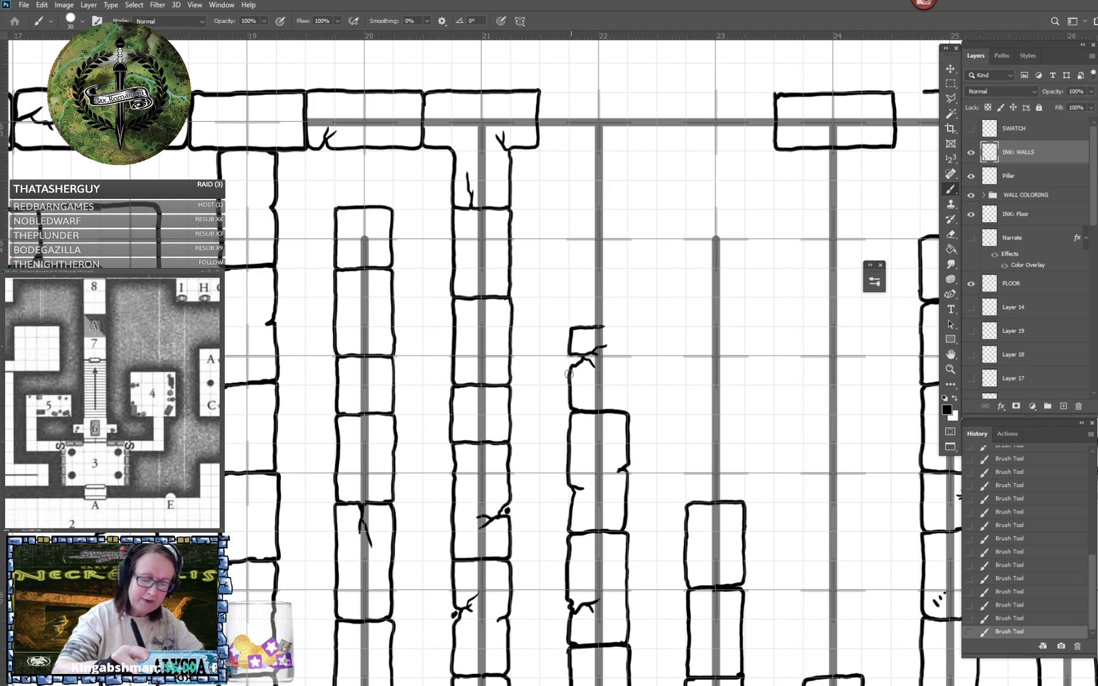
{"action": "left_click", "coordinate": [569, 361]}
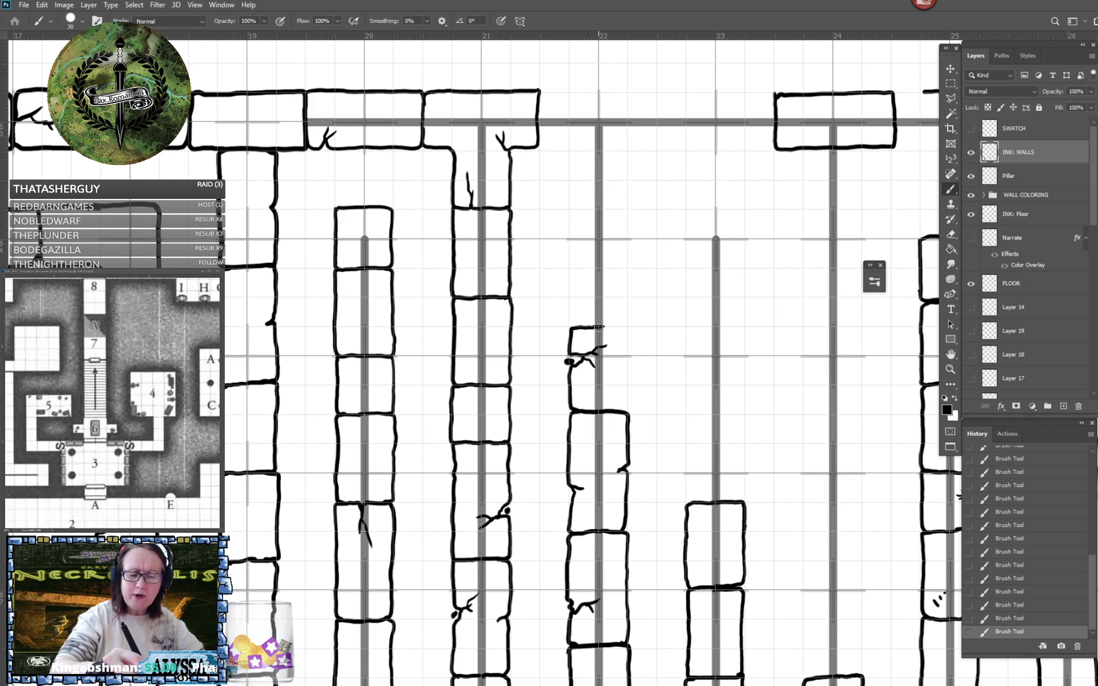
{"action": "mouse_move", "coordinate": [599, 327]}
{"action": "left_mouse_down"}
{"action": "mouse_move", "coordinate": [627, 328]}
{"action": "mouse_move", "coordinate": [626, 404]}
{"action": "mouse_move", "coordinate": [597, 473]}
{"action": "mouse_move", "coordinate": [583, 559]}
{"action": "left_mouse_up"}
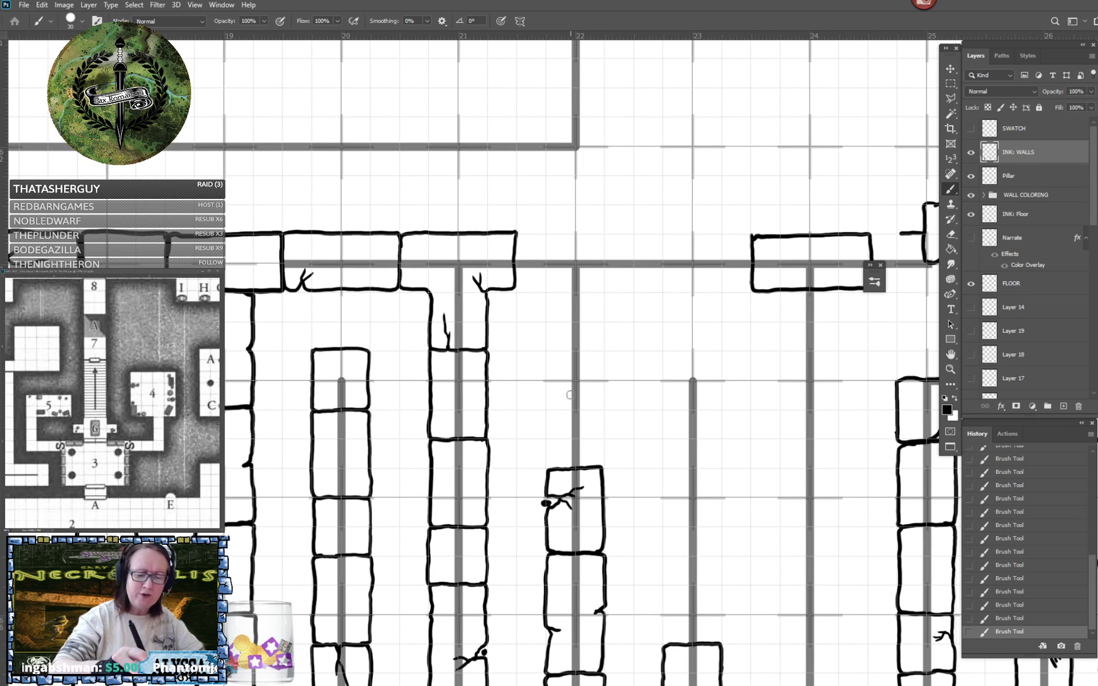
{"action": "mouse_move", "coordinate": [575, 382]}
{"action": "left_mouse_down"}
{"action": "mouse_move", "coordinate": [546, 392]}
{"action": "mouse_move", "coordinate": [550, 464]}
{"action": "mouse_move", "coordinate": [591, 468]}
{"action": "mouse_move", "coordinate": [604, 465]}
{"action": "mouse_move", "coordinate": [606, 391]}
{"action": "mouse_move", "coordinate": [564, 385]}
{"action": "left_mouse_up"}
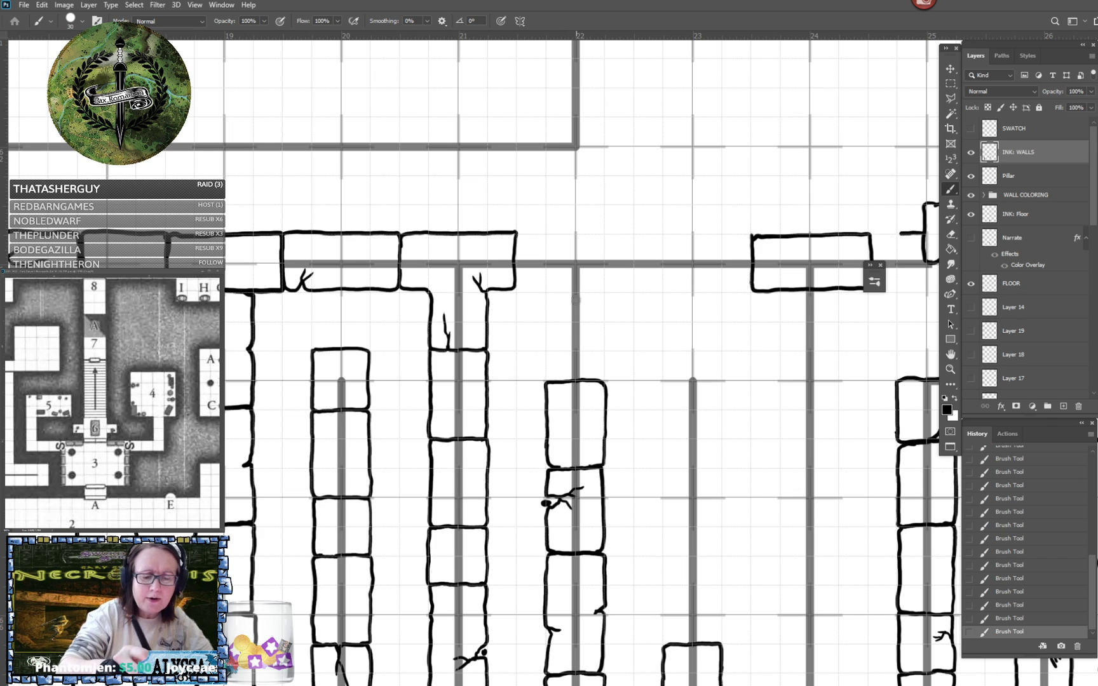
- Ink the horizontal wall block above column 22 and join the column to it with a block marked by small scratches
{"action": "mouse_move", "coordinate": [517, 291]}
{"action": "left_mouse_down"}
{"action": "mouse_move", "coordinate": [634, 287]}
{"action": "mouse_move", "coordinate": [633, 236]}
{"action": "left_mouse_up"}
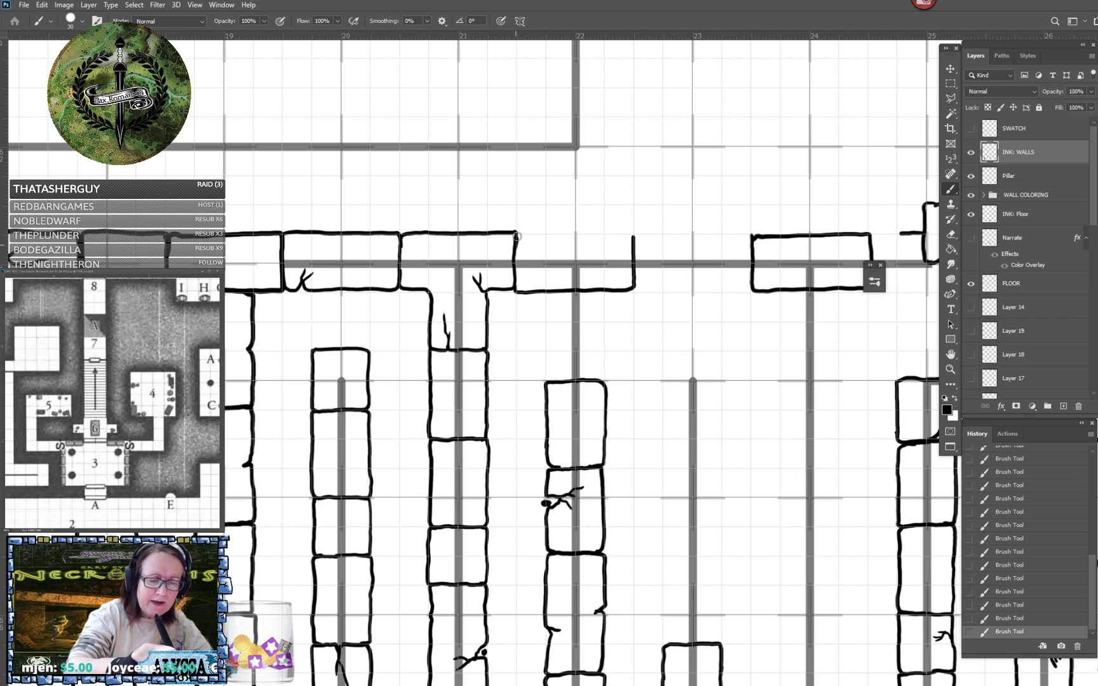
{"action": "left_click_drag", "start_coordinate": [516, 234], "coordinate": [635, 235]}
{"action": "mouse_move", "coordinate": [547, 292]}
{"action": "left_mouse_down"}
{"action": "mouse_move", "coordinate": [545, 376]}
{"action": "mouse_move", "coordinate": [591, 380]}
{"action": "mouse_move", "coordinate": [604, 368]}
{"action": "mouse_move", "coordinate": [606, 303]}
{"action": "mouse_move", "coordinate": [593, 293]}
{"action": "mouse_move", "coordinate": [606, 314]}
{"action": "mouse_move", "coordinate": [581, 301]}
{"action": "left_mouse_up"}
{"action": "mouse_move", "coordinate": [589, 295]}
{"action": "left_mouse_down"}
{"action": "mouse_move", "coordinate": [581, 324]}
{"action": "mouse_move", "coordinate": [591, 316]}
{"action": "left_mouse_up"}
- Review the inked maze walls and the finished pillared chamber across the map
{"action": "scroll", "coordinate": [593, 315], "scroll_direction": "down", "scroll_amount": 5}
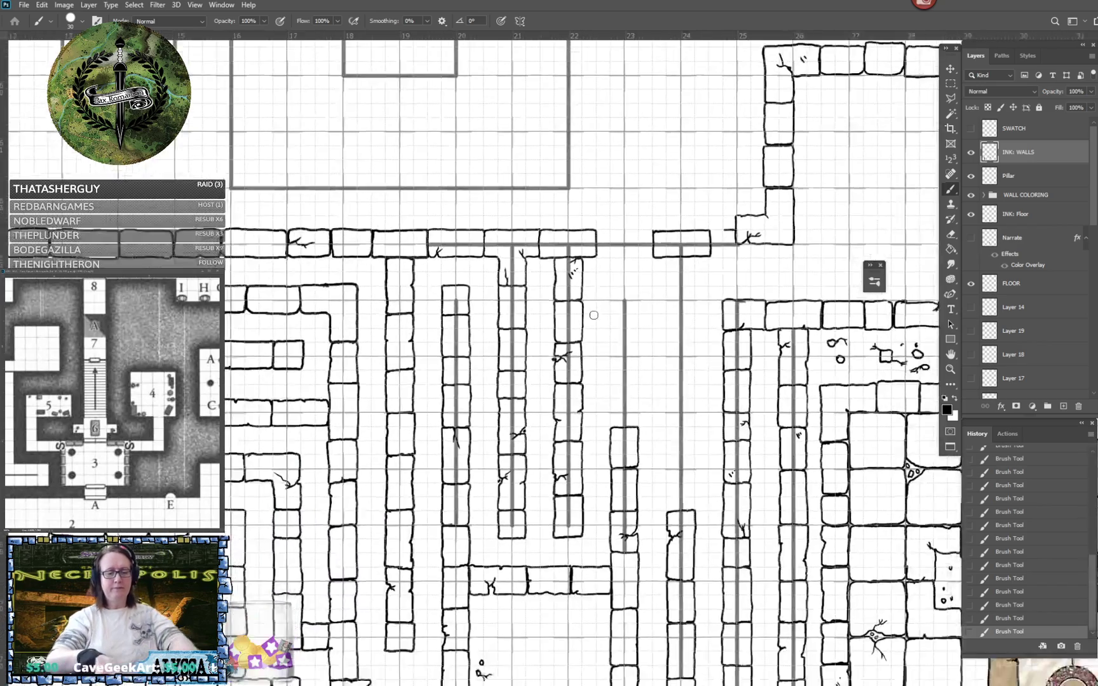
{"action": "scroll", "coordinate": [593, 315], "scroll_direction": "up", "scroll_amount": 1}
{"action": "scroll", "coordinate": [593, 315], "scroll_direction": "down", "scroll_amount": 3}
{"action": "mouse_move", "coordinate": [594, 315]}
{"action": "left_mouse_down"}
{"action": "mouse_move", "coordinate": [625, 439]}
{"action": "mouse_move", "coordinate": [614, 215]}
{"action": "mouse_move", "coordinate": [542, 427]}
{"action": "left_mouse_up"}
{"action": "scroll", "coordinate": [594, 318], "scroll_direction": "down", "scroll_amount": 3}
{"action": "left_click_drag", "start_coordinate": [669, 381], "coordinate": [281, 364]}
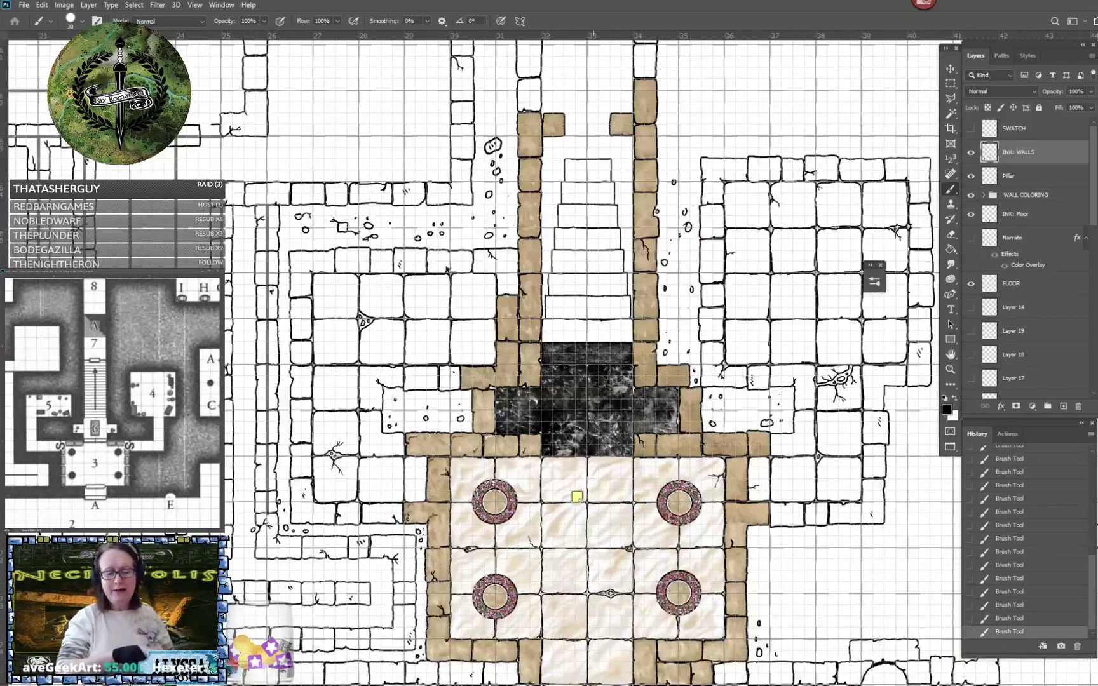
{"action": "left_click_drag", "start_coordinate": [554, 430], "coordinate": [594, 317]}
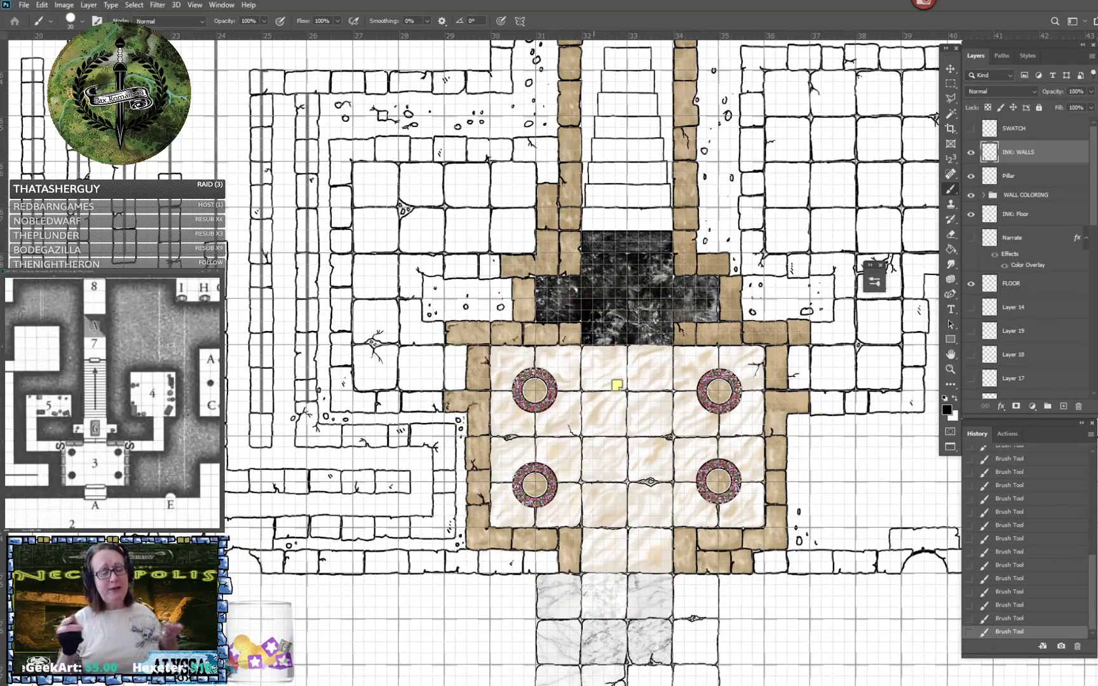
{"action": "left_click_drag", "start_coordinate": [413, 254], "coordinate": [789, 533]}
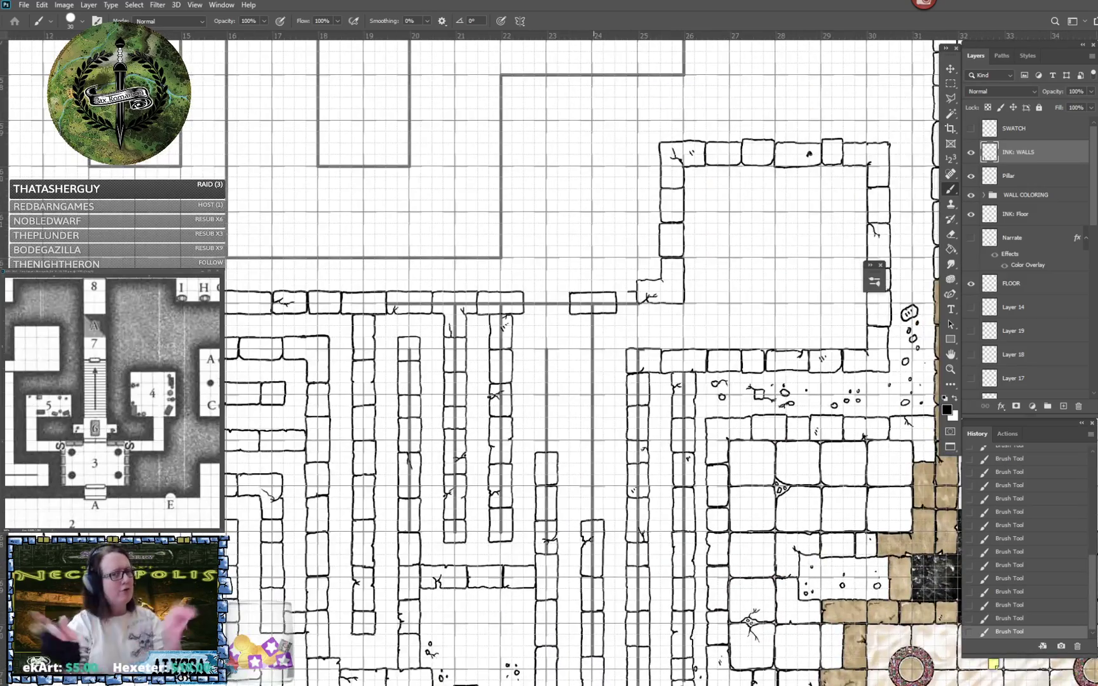
- Ink the top end of the column 23 wall as a block with small scratch marks and a plain block below it
{"action": "scroll", "coordinate": [538, 366], "scroll_direction": "up", "scroll_amount": 5}
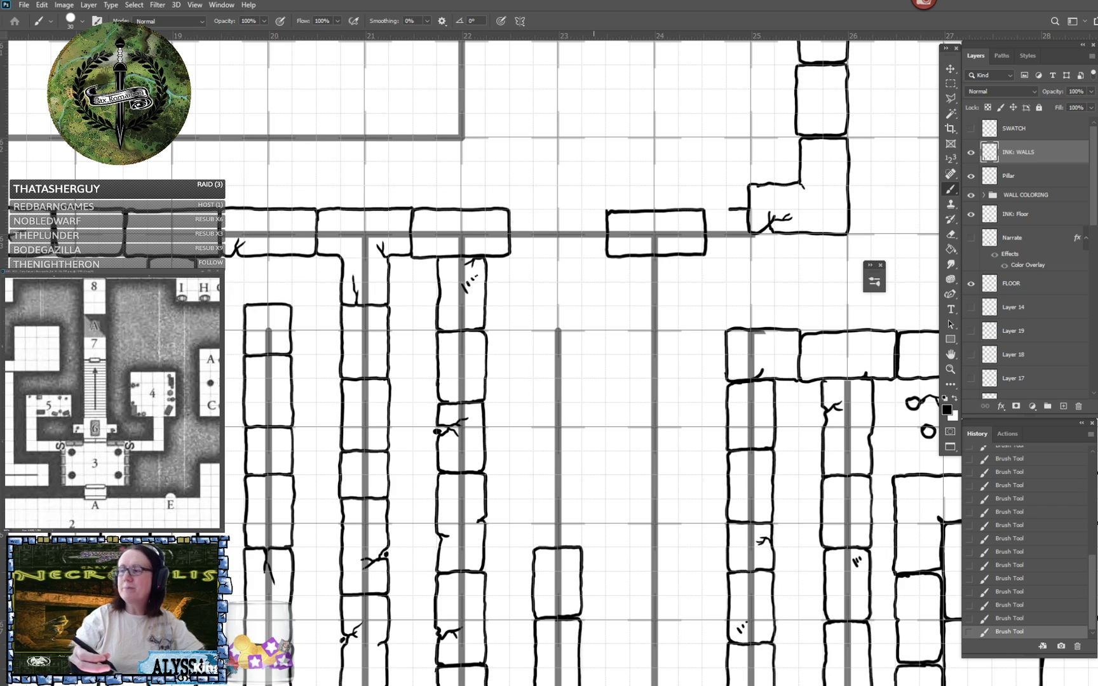
{"action": "mouse_move", "coordinate": [534, 306]}
{"action": "left_mouse_down"}
{"action": "mouse_move", "coordinate": [544, 354]}
{"action": "mouse_move", "coordinate": [575, 352]}
{"action": "mouse_move", "coordinate": [582, 340]}
{"action": "mouse_move", "coordinate": [582, 309]}
{"action": "mouse_move", "coordinate": [534, 305]}
{"action": "mouse_move", "coordinate": [563, 320]}
{"action": "mouse_move", "coordinate": [532, 386]}
{"action": "left_mouse_up"}
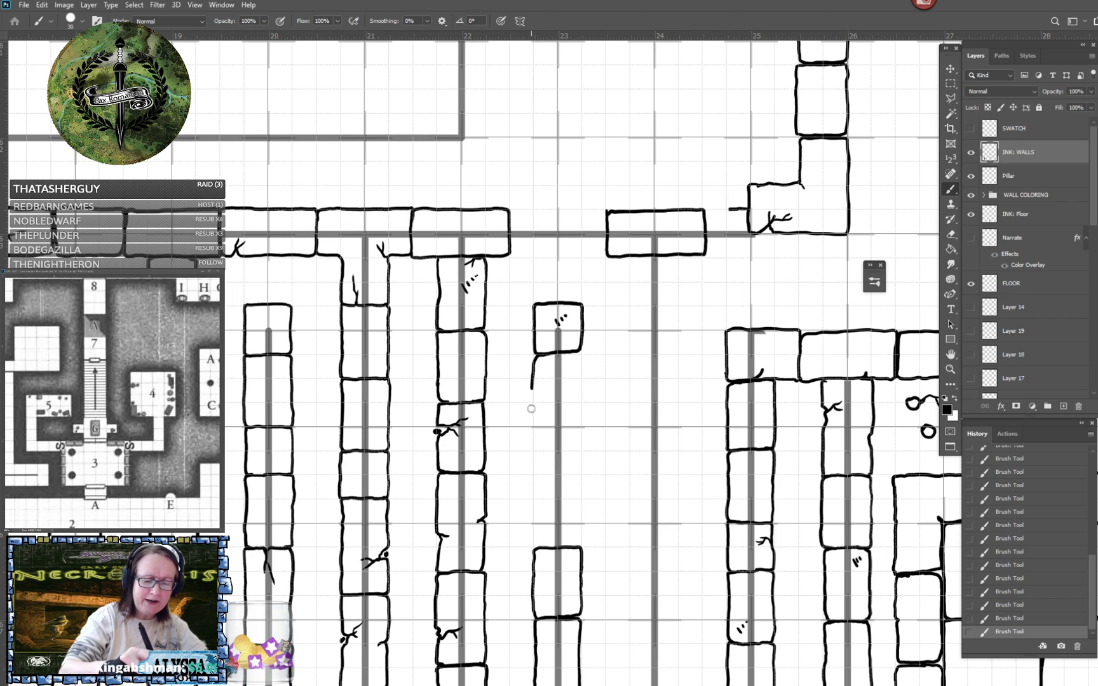
{"action": "scroll", "coordinate": [539, 592], "scroll_direction": "up", "scroll_amount": 1, "text": "alt"}
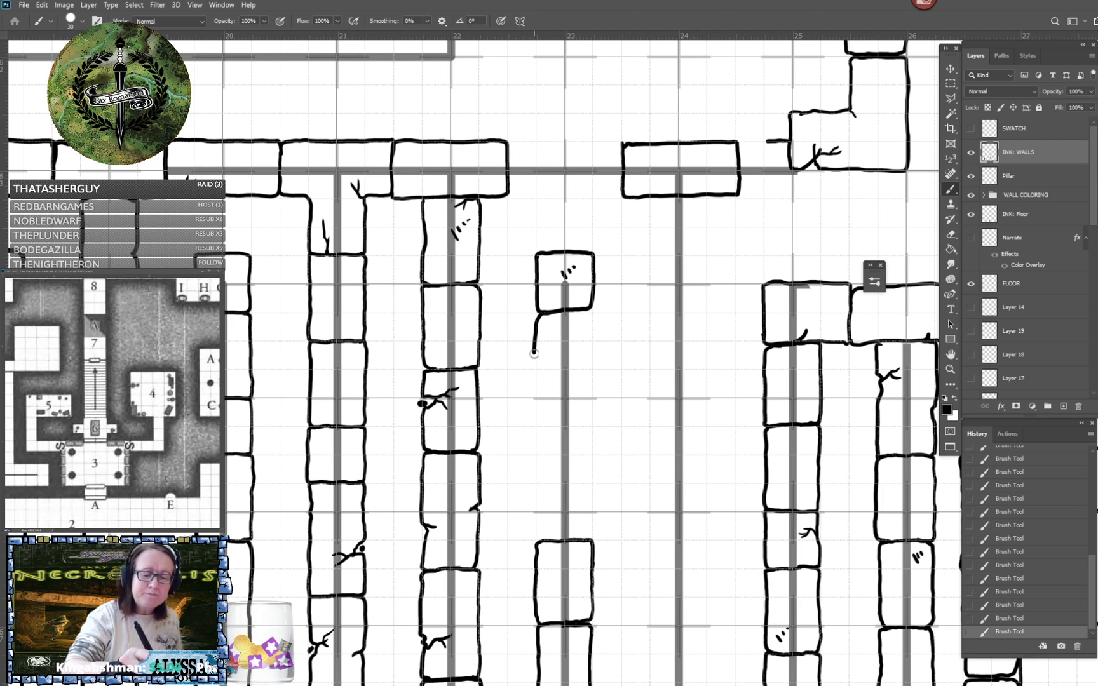
{"action": "mouse_move", "coordinate": [534, 350]}
{"action": "left_mouse_down"}
{"action": "mouse_move", "coordinate": [547, 398]}
{"action": "mouse_move", "coordinate": [590, 394]}
{"action": "mouse_move", "coordinate": [591, 320]}
{"action": "mouse_move", "coordinate": [555, 317]}
{"action": "left_mouse_up"}
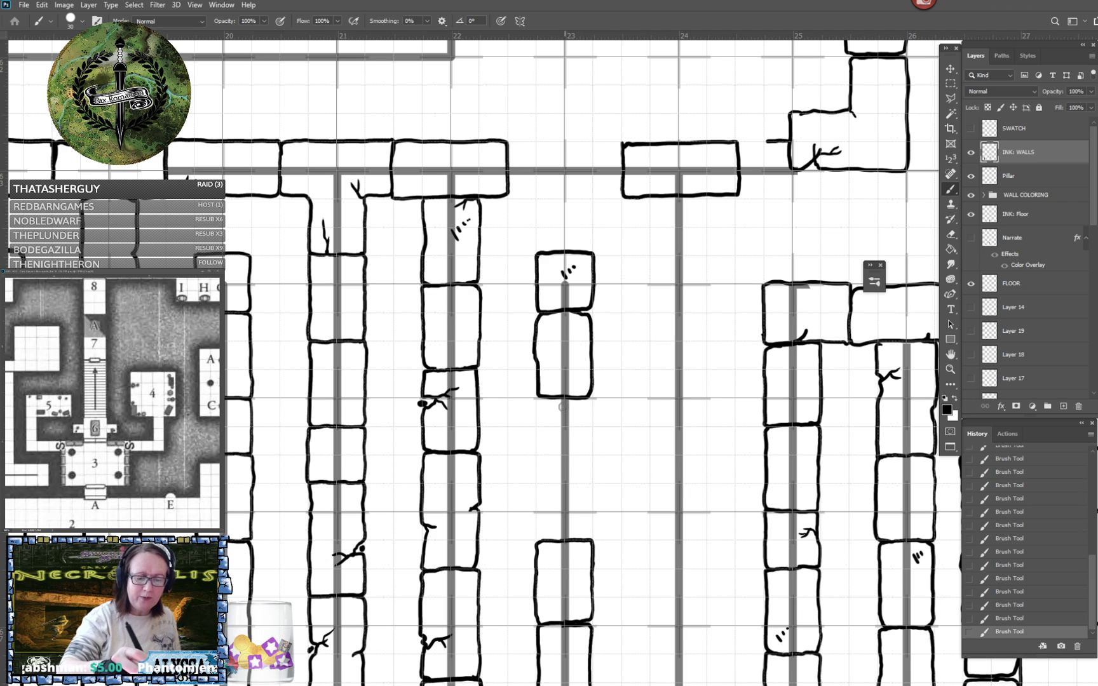
- Close the gap in the column 23 wall with a plain block and a short block carrying a branching crack
{"action": "mouse_move", "coordinate": [541, 399]}
{"action": "left_mouse_down"}
{"action": "mouse_move", "coordinate": [540, 484]}
{"action": "mouse_move", "coordinate": [588, 482]}
{"action": "mouse_move", "coordinate": [586, 398]}
{"action": "left_mouse_up"}
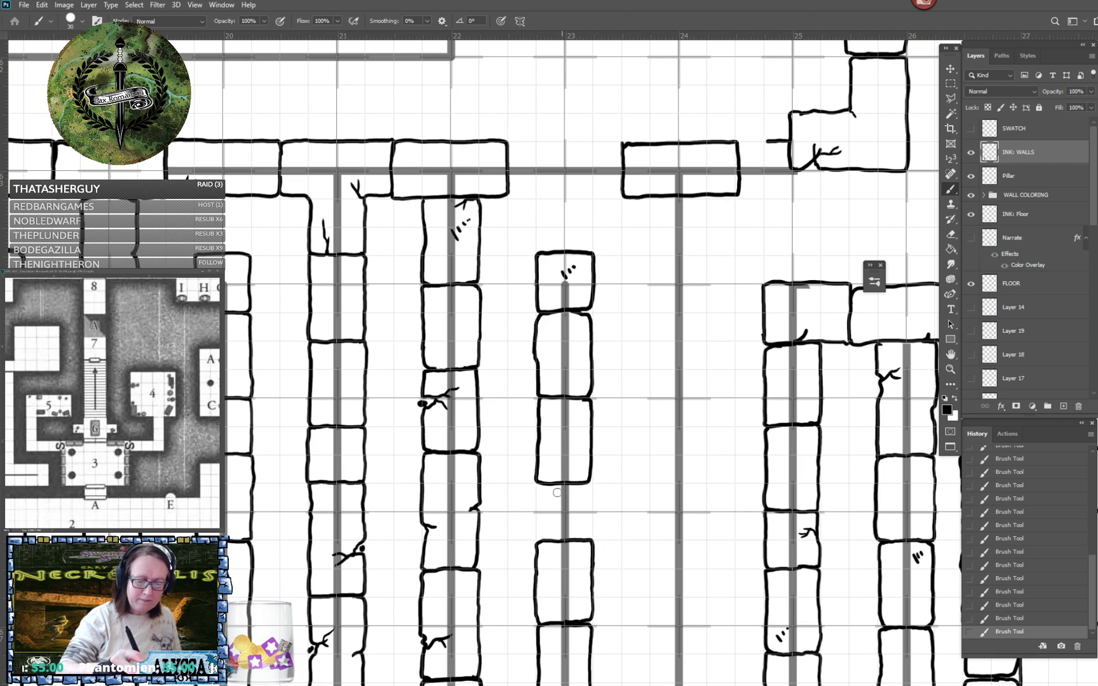
{"action": "left_click_drag", "start_coordinate": [537, 484], "coordinate": [536, 504]}
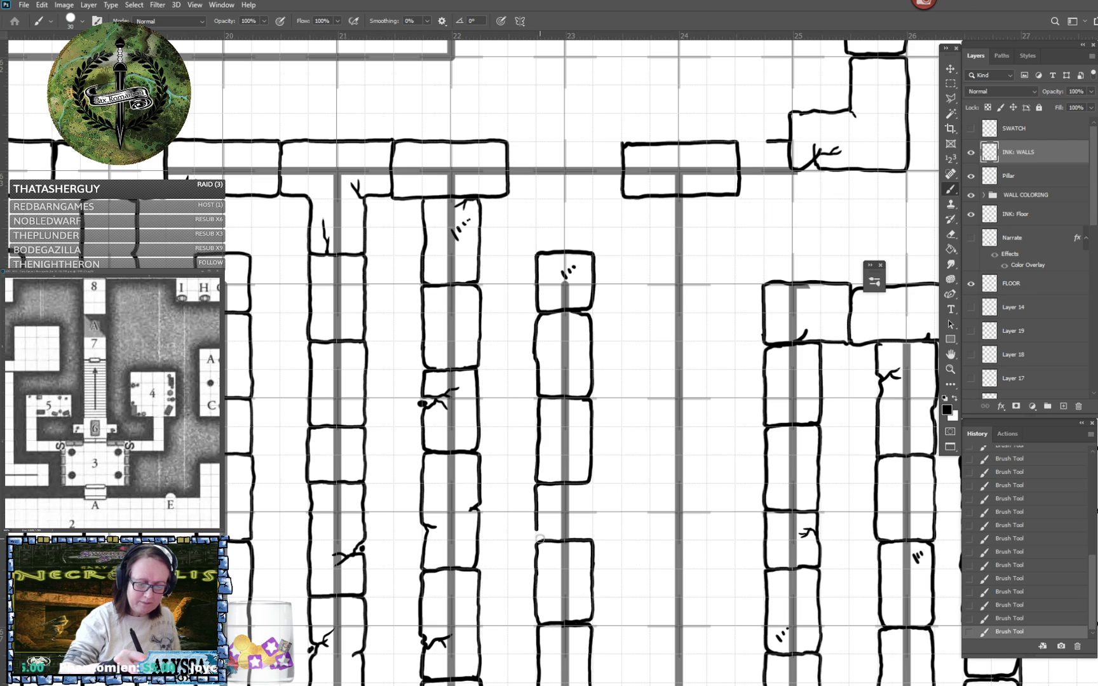
{"action": "mouse_move", "coordinate": [537, 530]}
{"action": "left_mouse_down"}
{"action": "mouse_move", "coordinate": [555, 531]}
{"action": "mouse_move", "coordinate": [561, 516]}
{"action": "mouse_move", "coordinate": [569, 526]}
{"action": "left_mouse_up"}
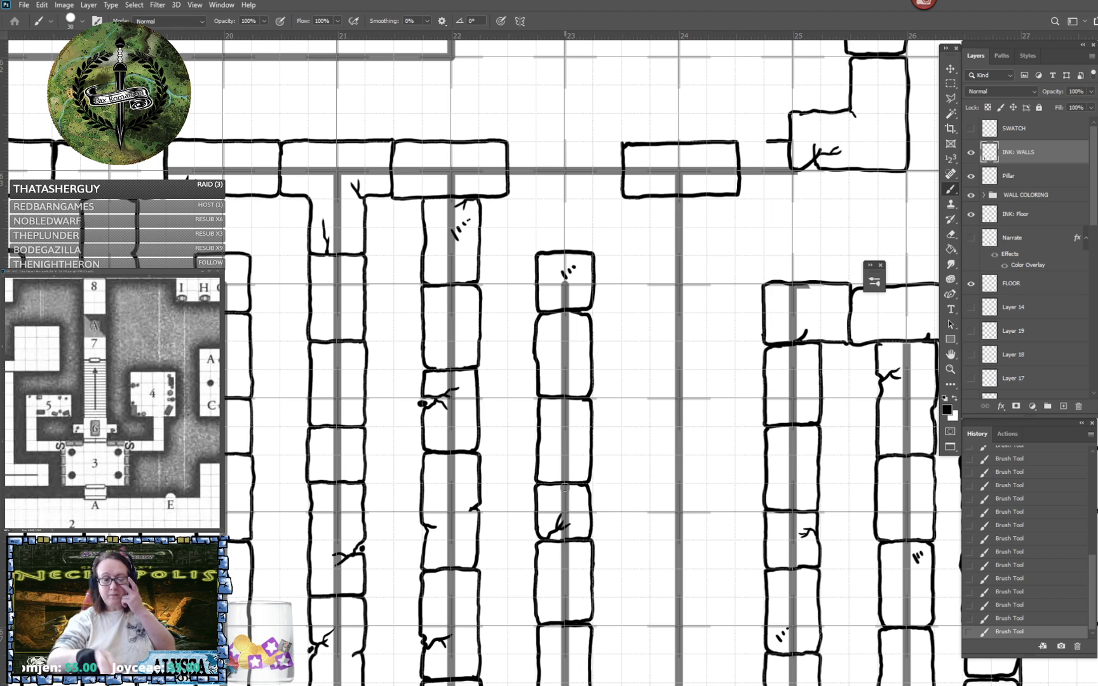
- Fill the gap in the horizontal wall above column 23 with a block, a crack and small rubble stones at its lower edge
{"action": "left_click_drag", "start_coordinate": [565, 487], "coordinate": [552, 675]}
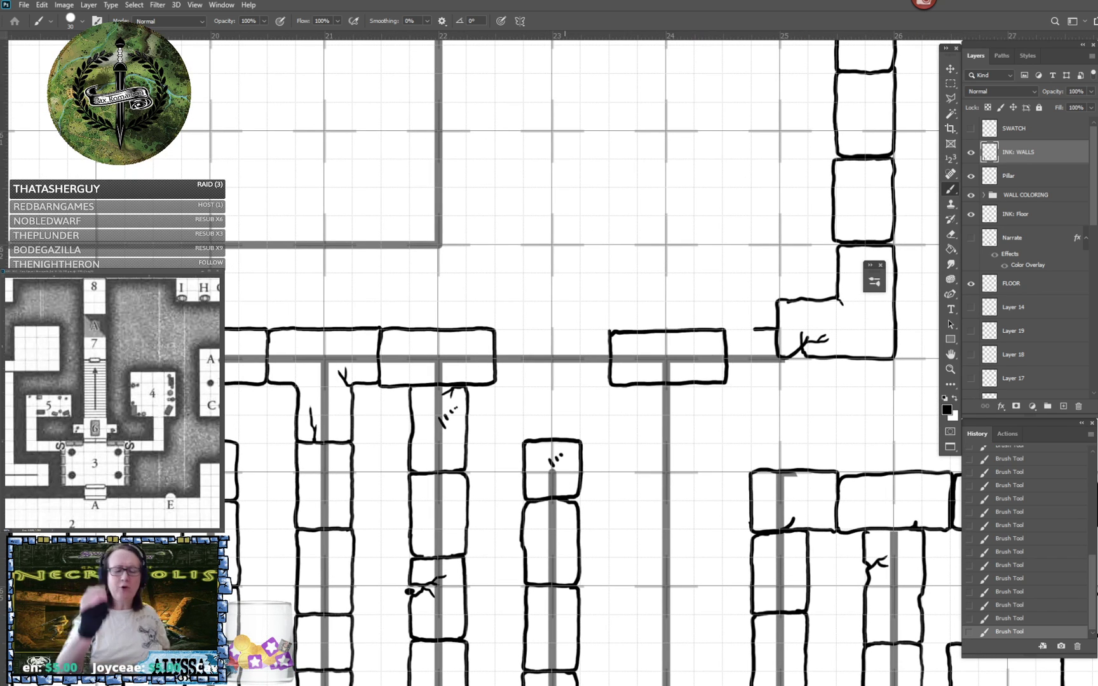
{"action": "mouse_move", "coordinate": [528, 329]}
{"action": "left_mouse_down"}
{"action": "mouse_move", "coordinate": [498, 337]}
{"action": "mouse_move", "coordinate": [494, 376]}
{"action": "mouse_move", "coordinate": [496, 366]}
{"action": "mouse_move", "coordinate": [504, 383]}
{"action": "mouse_move", "coordinate": [531, 384]}
{"action": "mouse_move", "coordinate": [545, 355]}
{"action": "left_mouse_up"}
{"action": "mouse_move", "coordinate": [543, 371]}
{"action": "left_mouse_down"}
{"action": "mouse_move", "coordinate": [550, 360]}
{"action": "mouse_move", "coordinate": [562, 383]}
{"action": "mouse_move", "coordinate": [606, 375]}
{"action": "mouse_move", "coordinate": [608, 332]}
{"action": "mouse_move", "coordinate": [522, 332]}
{"action": "left_mouse_up"}
{"action": "left_click_drag", "start_coordinate": [537, 385], "coordinate": [521, 392]}
{"action": "scroll", "coordinate": [517, 398], "scroll_direction": "down", "scroll_amount": 5}
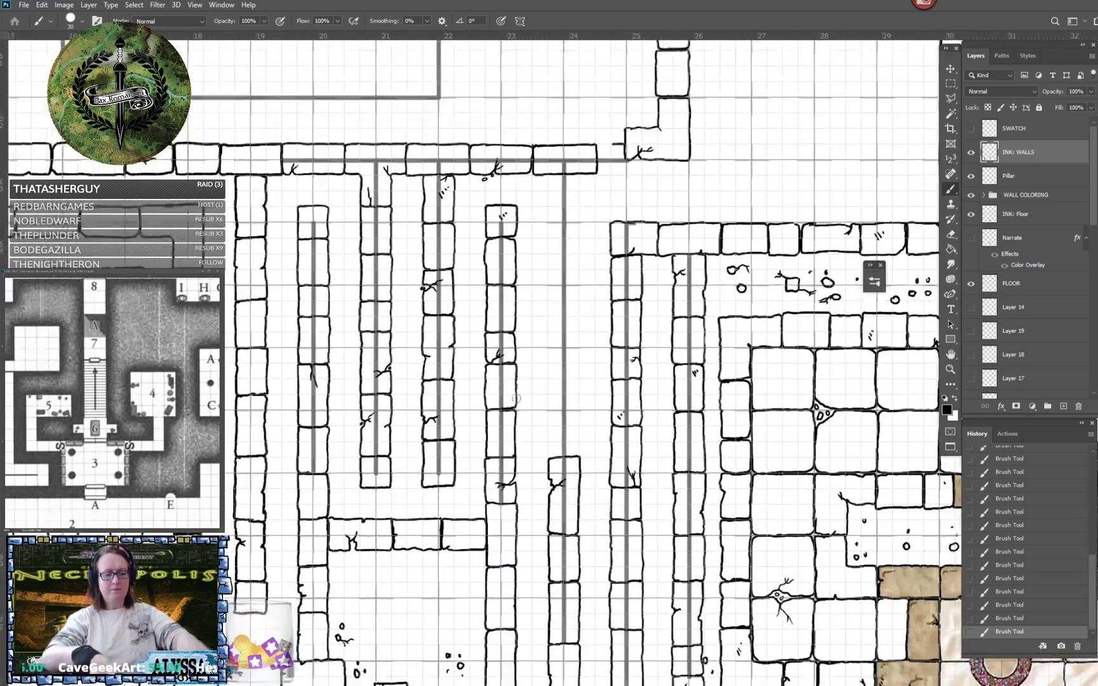
- Extend the column 24 wall upward with a short plain block and a taller plain block above it
{"action": "left_click_drag", "start_coordinate": [516, 440], "coordinate": [512, 573]}
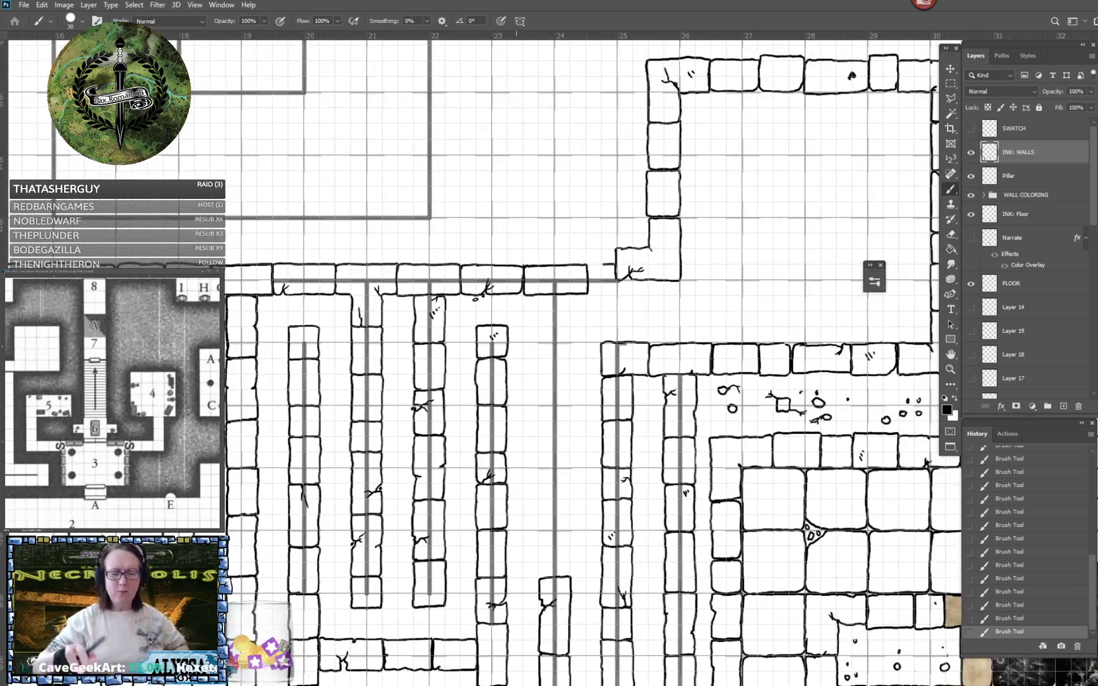
{"action": "scroll", "coordinate": [516, 572], "scroll_direction": "up", "scroll_amount": 3}
{"action": "scroll", "coordinate": [591, 457], "scroll_direction": "up", "scroll_amount": 1}
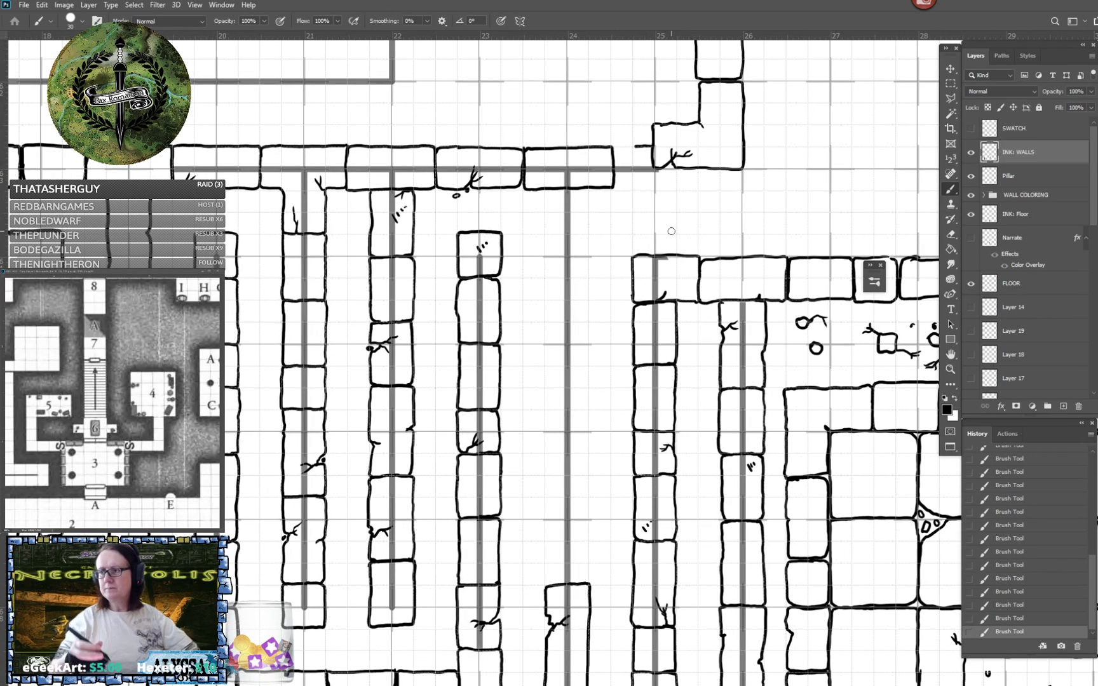
{"action": "mouse_move", "coordinate": [699, 223]}
{"action": "left_mouse_down"}
{"action": "mouse_move", "coordinate": [671, 231]}
{"action": "mouse_move", "coordinate": [679, 194]}
{"action": "left_mouse_up"}
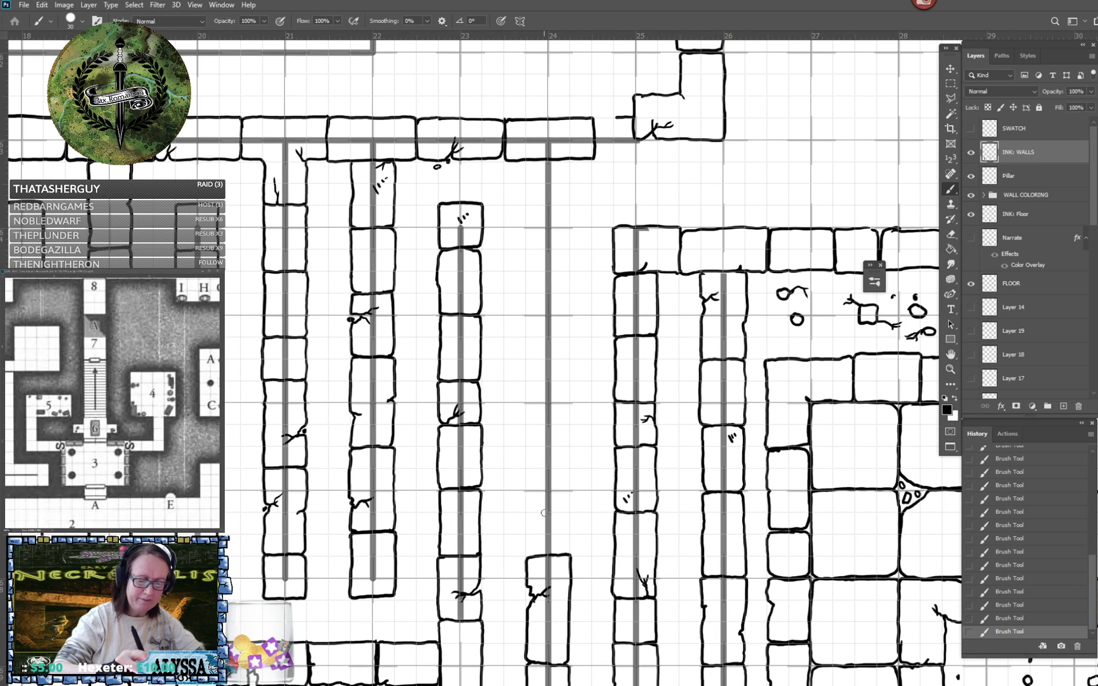
{"action": "mouse_move", "coordinate": [535, 513]}
{"action": "left_mouse_down"}
{"action": "mouse_move", "coordinate": [529, 559]}
{"action": "mouse_move", "coordinate": [569, 554]}
{"action": "mouse_move", "coordinate": [569, 513]}
{"action": "mouse_move", "coordinate": [539, 516]}
{"action": "left_mouse_up"}
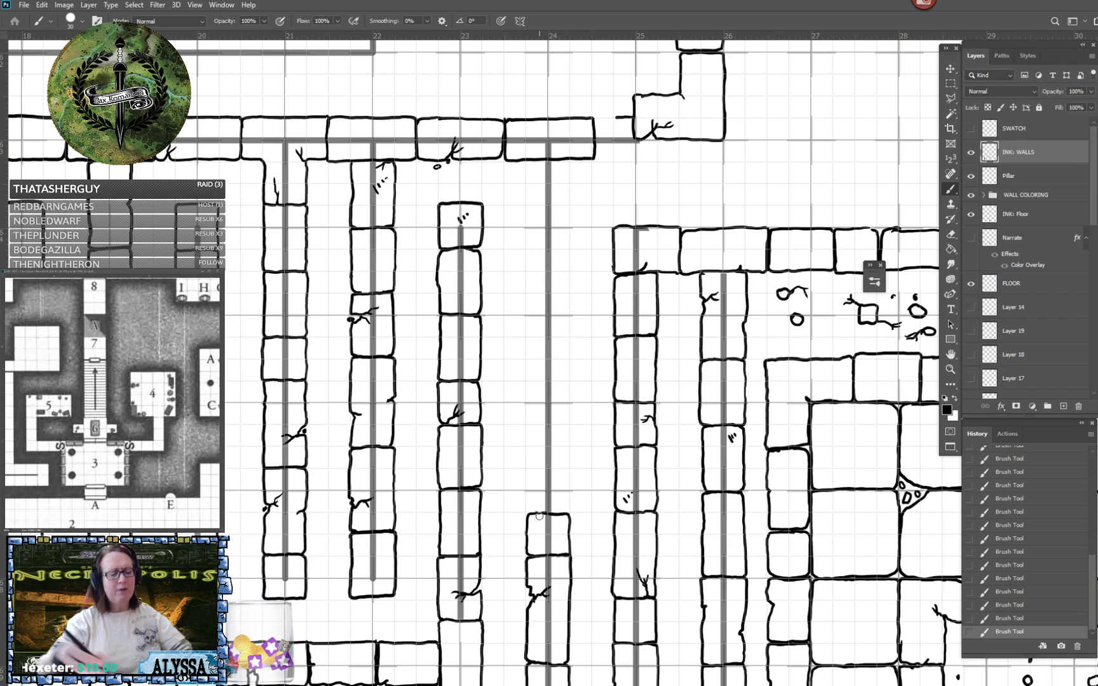
{"action": "mouse_move", "coordinate": [553, 447]}
{"action": "left_mouse_down"}
{"action": "mouse_move", "coordinate": [526, 448]}
{"action": "mouse_move", "coordinate": [528, 512]}
{"action": "mouse_move", "coordinate": [568, 512]}
{"action": "mouse_move", "coordinate": [570, 444]}
{"action": "mouse_move", "coordinate": [559, 446]}
{"action": "left_mouse_up"}
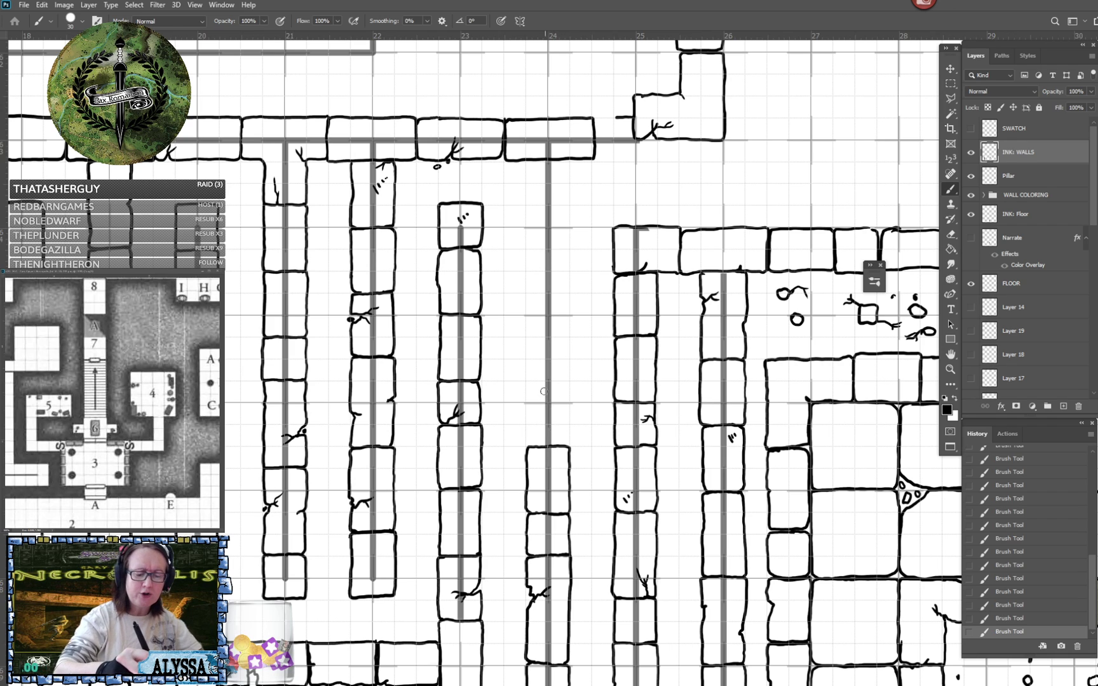
- Add a tall block marked with small scratches on top of the column 24 wall
{"action": "mouse_move", "coordinate": [551, 356]}
{"action": "left_mouse_down"}
{"action": "mouse_move", "coordinate": [527, 359]}
{"action": "mouse_move", "coordinate": [524, 404]}
{"action": "mouse_move", "coordinate": [525, 439]}
{"action": "mouse_move", "coordinate": [550, 445]}
{"action": "left_mouse_up"}
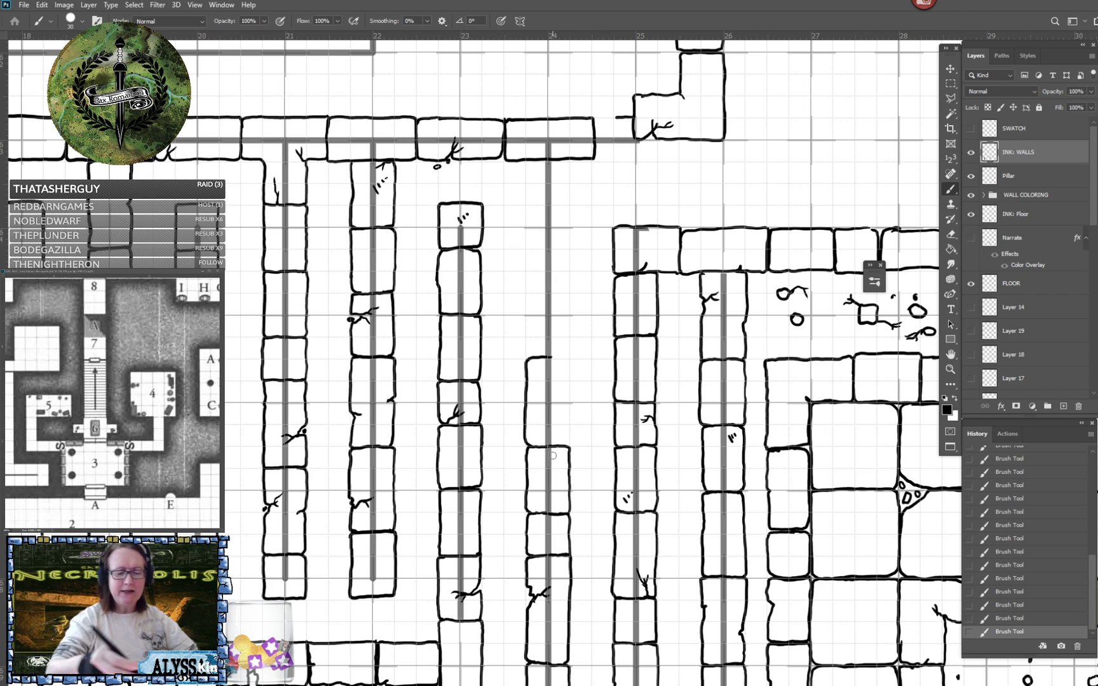
{"action": "mouse_move", "coordinate": [551, 358]}
{"action": "left_mouse_down"}
{"action": "mouse_move", "coordinate": [570, 372]}
{"action": "mouse_move", "coordinate": [564, 446]}
{"action": "left_mouse_up"}
{"action": "mouse_move", "coordinate": [515, 356]}
{"action": "left_mouse_down"}
{"action": "mouse_move", "coordinate": [548, 461]}
{"action": "mouse_move", "coordinate": [580, 493]}
{"action": "left_mouse_up"}
{"action": "left_click_drag", "start_coordinate": [582, 486], "coordinate": [589, 485]}
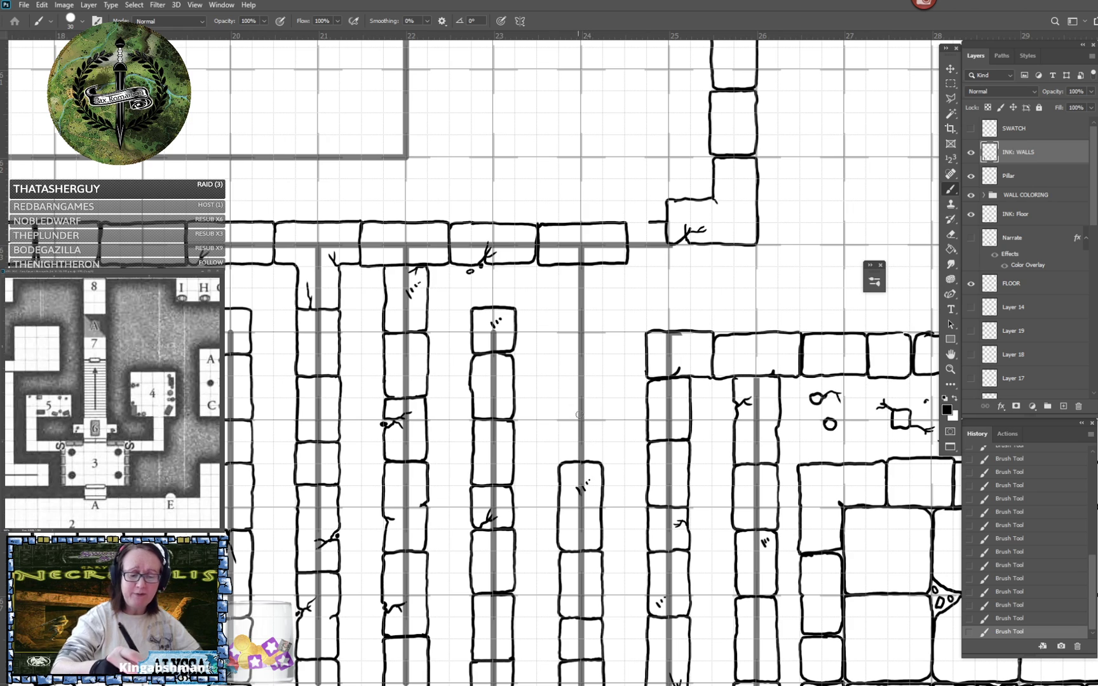
- Join the column 24 wall to the horizontal wall with a plain block, a notched block and a block with a long crack
{"action": "mouse_move", "coordinate": [589, 396]}
{"action": "left_mouse_down"}
{"action": "mouse_move", "coordinate": [559, 404]}
{"action": "mouse_move", "coordinate": [562, 458]}
{"action": "mouse_move", "coordinate": [575, 461]}
{"action": "mouse_move", "coordinate": [566, 461]}
{"action": "mouse_move", "coordinate": [599, 461]}
{"action": "mouse_move", "coordinate": [595, 395]}
{"action": "left_mouse_up"}
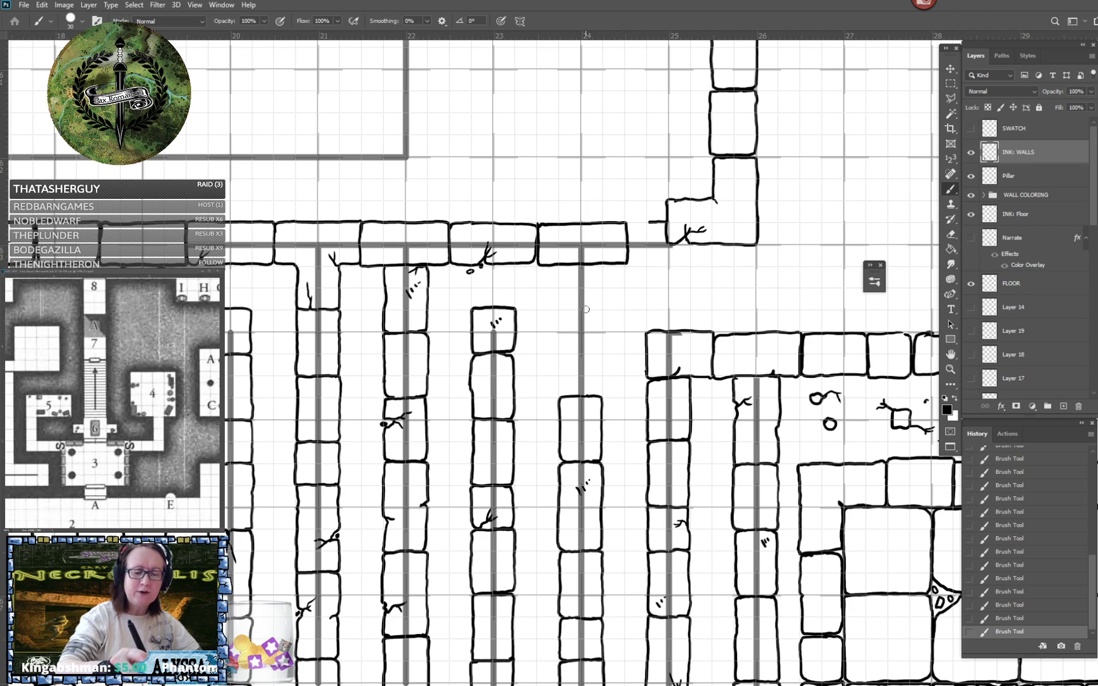
{"action": "mouse_move", "coordinate": [566, 331]}
{"action": "left_mouse_down"}
{"action": "mouse_move", "coordinate": [558, 384]}
{"action": "mouse_move", "coordinate": [596, 395]}
{"action": "mouse_move", "coordinate": [600, 336]}
{"action": "mouse_move", "coordinate": [584, 331]}
{"action": "left_mouse_up"}
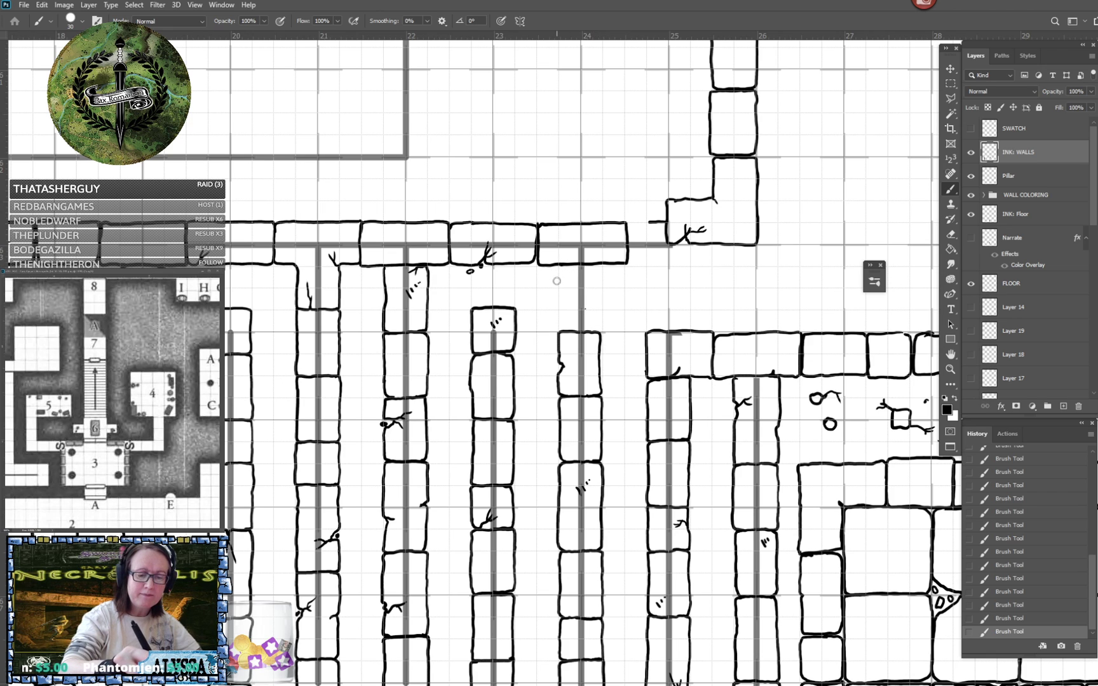
{"action": "mouse_move", "coordinate": [560, 267]}
{"action": "left_mouse_down"}
{"action": "mouse_move", "coordinate": [568, 332]}
{"action": "mouse_move", "coordinate": [579, 312]}
{"action": "mouse_move", "coordinate": [571, 290]}
{"action": "left_mouse_up"}
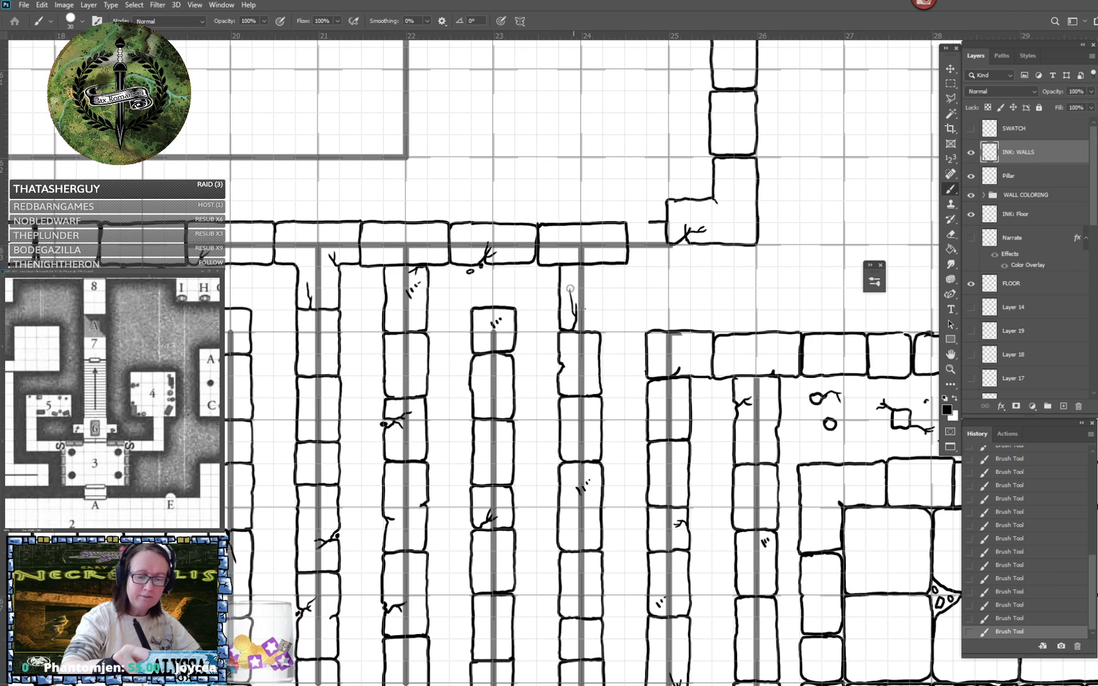
{"action": "mouse_move", "coordinate": [592, 330]}
{"action": "left_mouse_down"}
{"action": "mouse_move", "coordinate": [599, 268]}
{"action": "mouse_move", "coordinate": [579, 267]}
{"action": "left_mouse_up"}
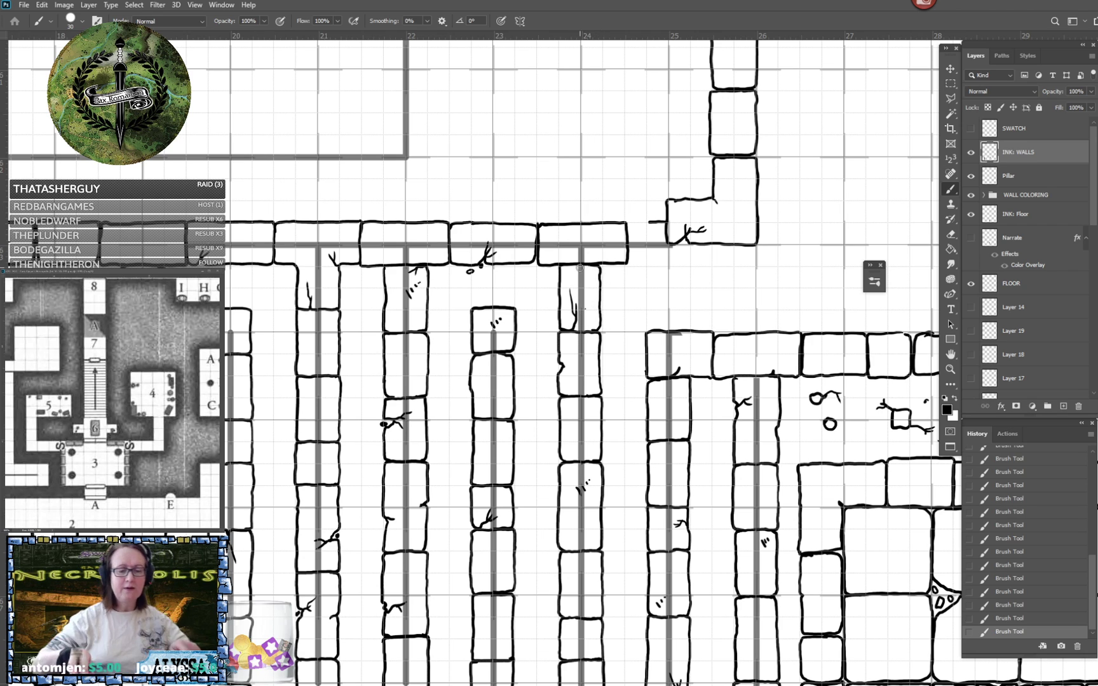
{"action": "scroll", "coordinate": [579, 268], "scroll_direction": "down", "scroll_amount": 3}
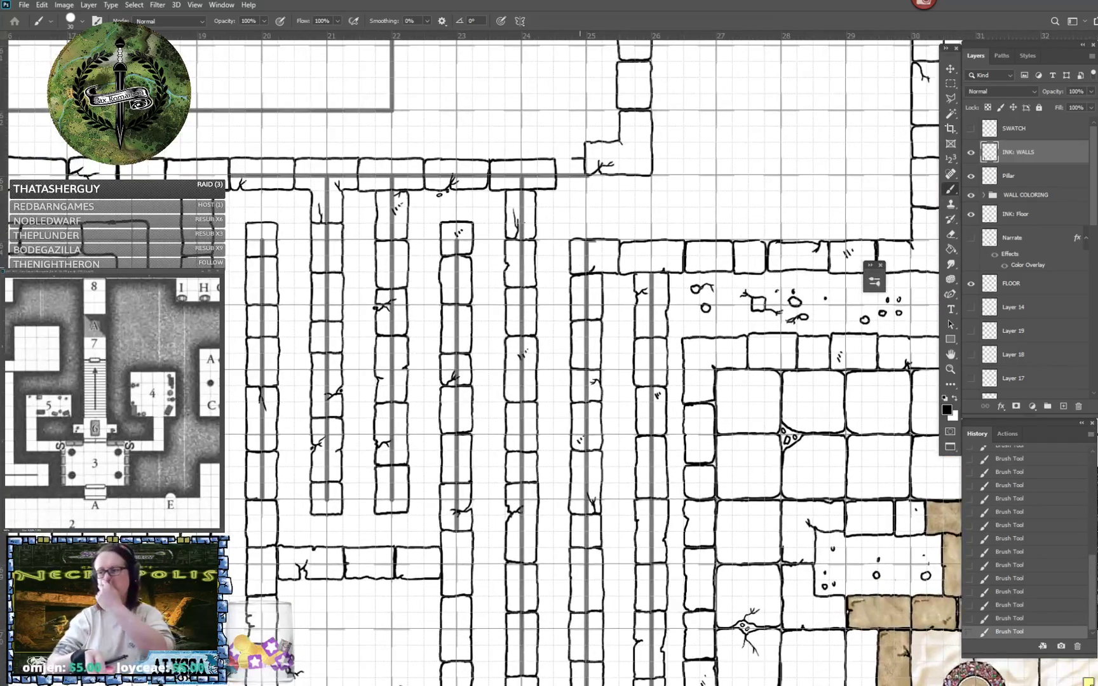
- Examine the passages around rooms 3, 5 and 7 on the reference map against the inked maze
{"action": "scroll", "coordinate": [579, 267], "scroll_direction": "up", "scroll_amount": 2}
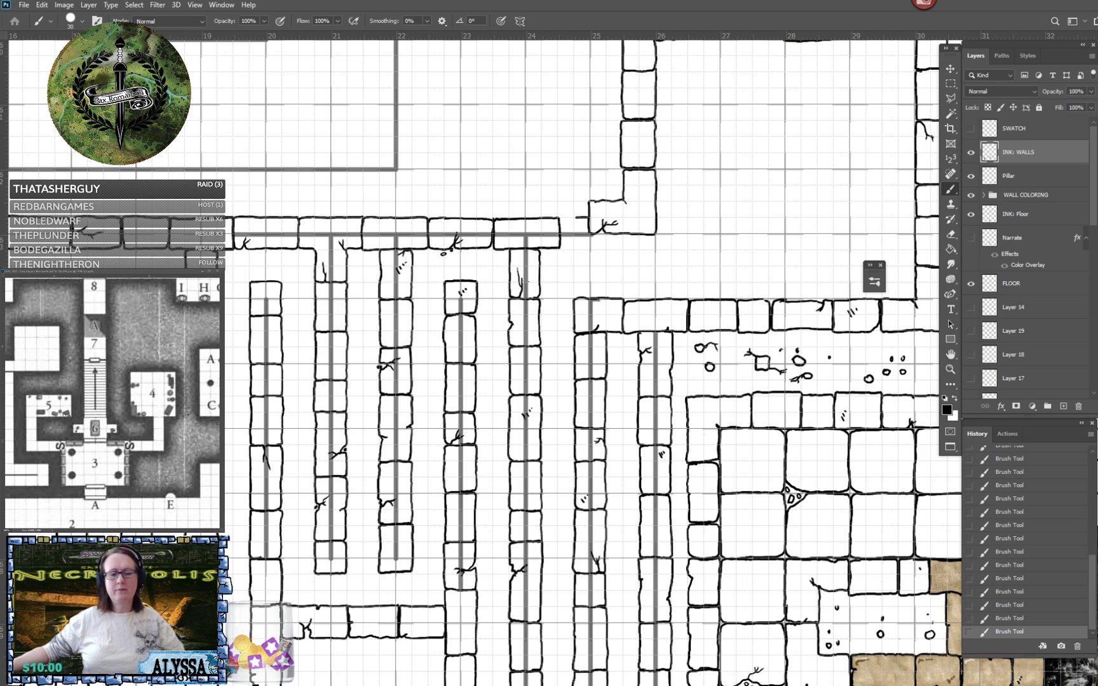
{"action": "left_click", "coordinate": [105, 377]}
{"action": "left_click_drag", "start_coordinate": [72, 360], "coordinate": [121, 369]}
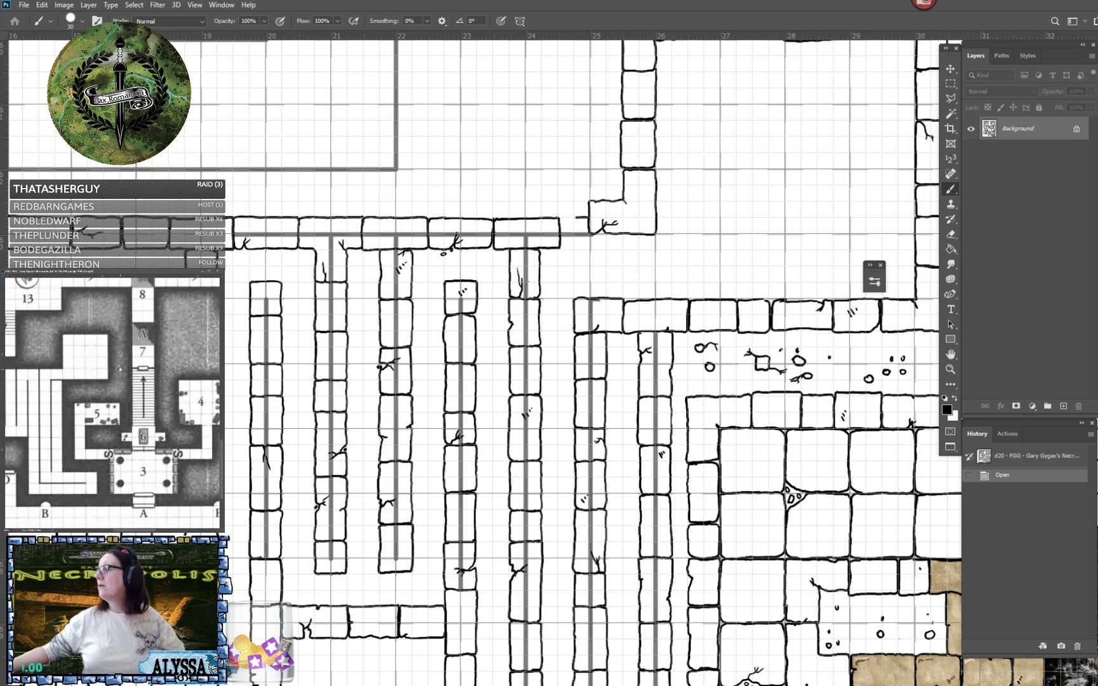
{"action": "left_click_drag", "start_coordinate": [551, 521], "coordinate": [550, 359]}
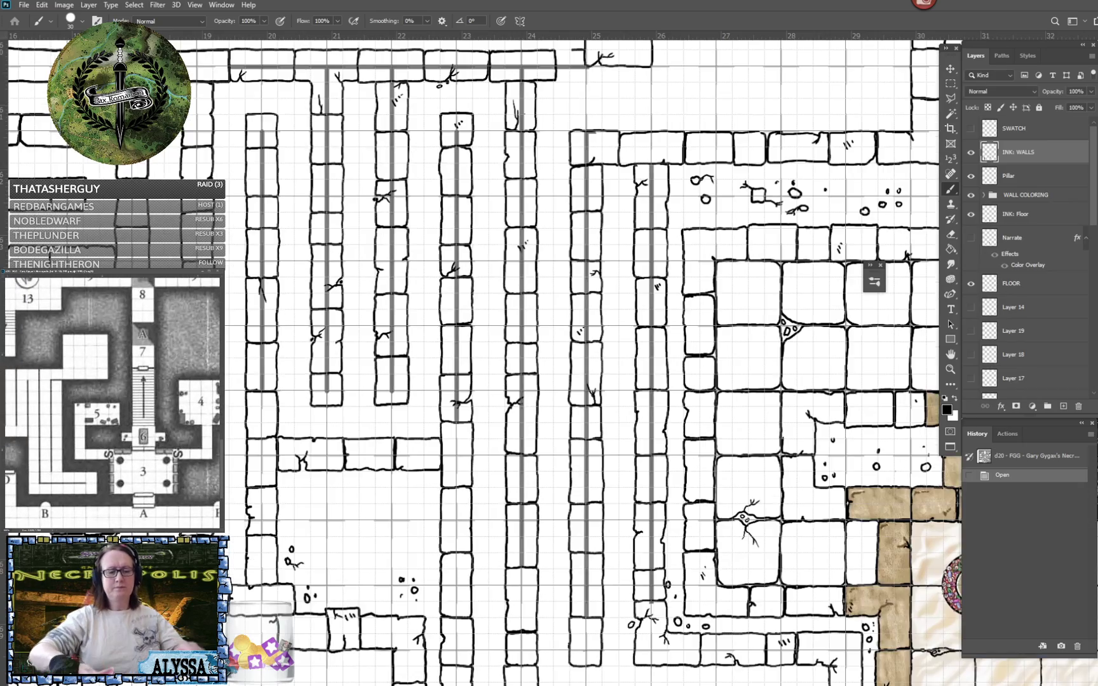
{"action": "scroll", "coordinate": [550, 366], "scroll_direction": "down", "scroll_amount": 4}
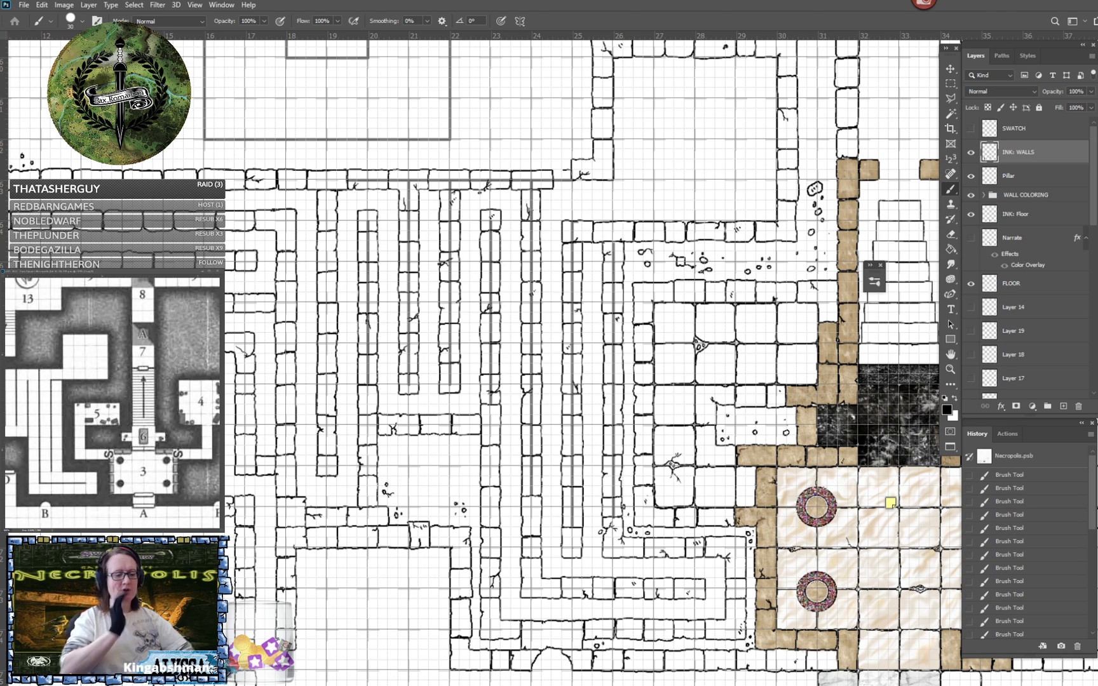
- Sketch an arrow pointing at the gap in the column 18 wall and erase it
{"action": "left_click_drag", "start_coordinate": [508, 508], "coordinate": [883, 363]}
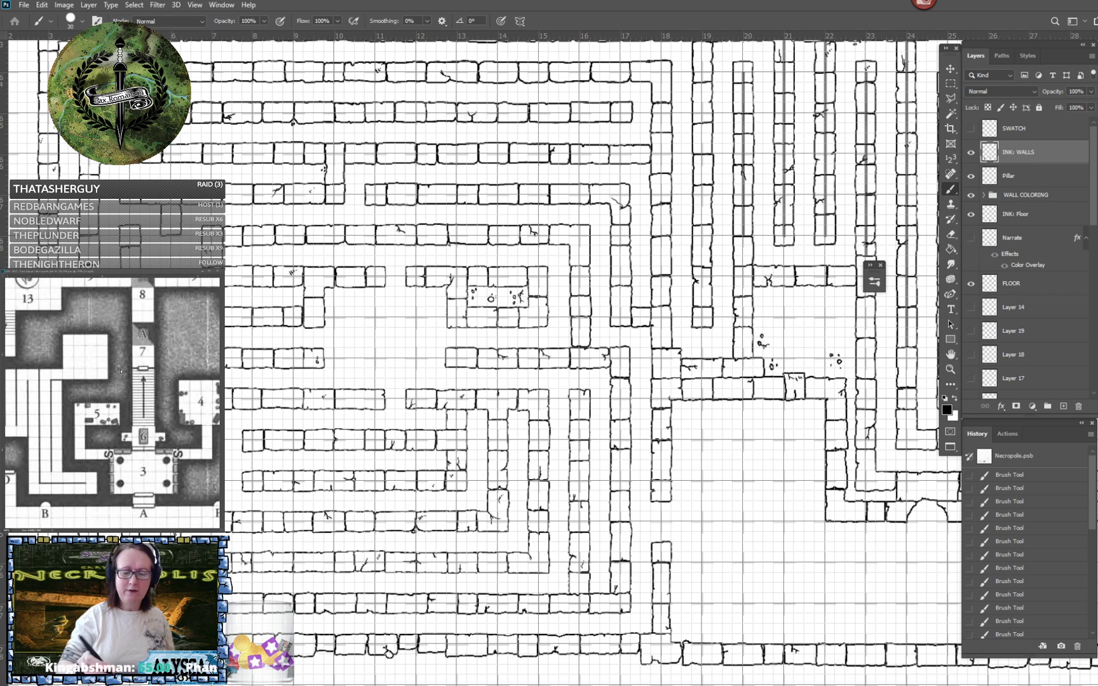
{"action": "mouse_move", "coordinate": [708, 478]}
{"action": "left_mouse_down"}
{"action": "mouse_move", "coordinate": [669, 526]}
{"action": "mouse_move", "coordinate": [689, 520]}
{"action": "left_mouse_up"}
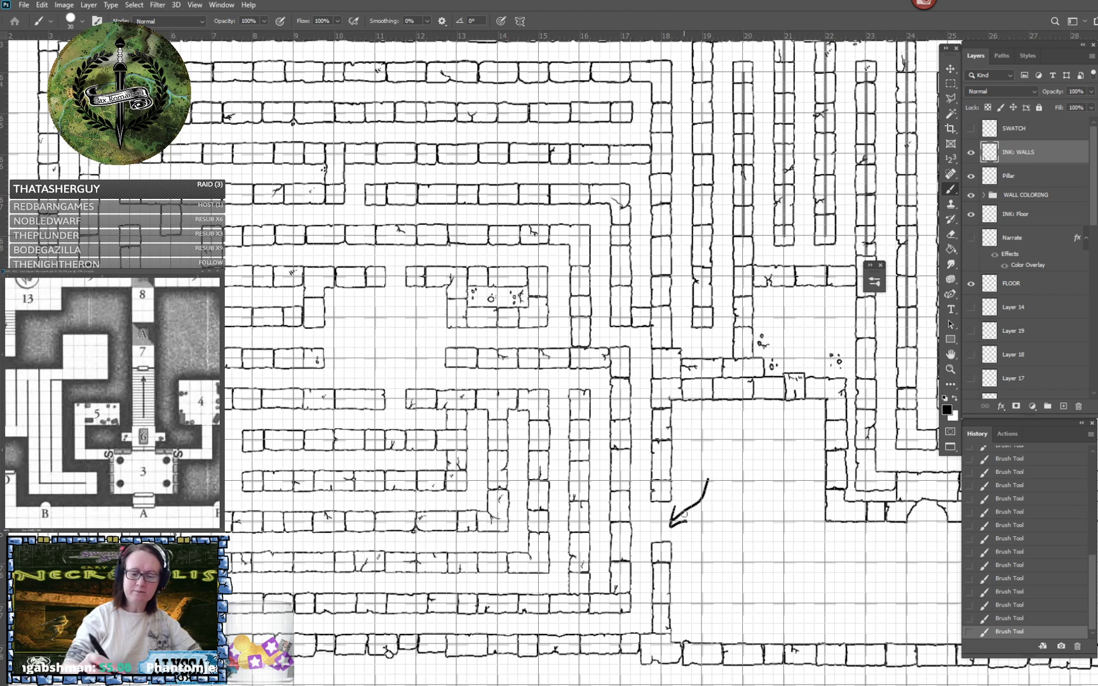
{"action": "mouse_move", "coordinate": [676, 510]}
{"action": "left_mouse_down"}
{"action": "mouse_move", "coordinate": [674, 525]}
{"action": "mouse_move", "coordinate": [699, 496]}
{"action": "mouse_move", "coordinate": [688, 518]}
{"action": "left_mouse_up"}
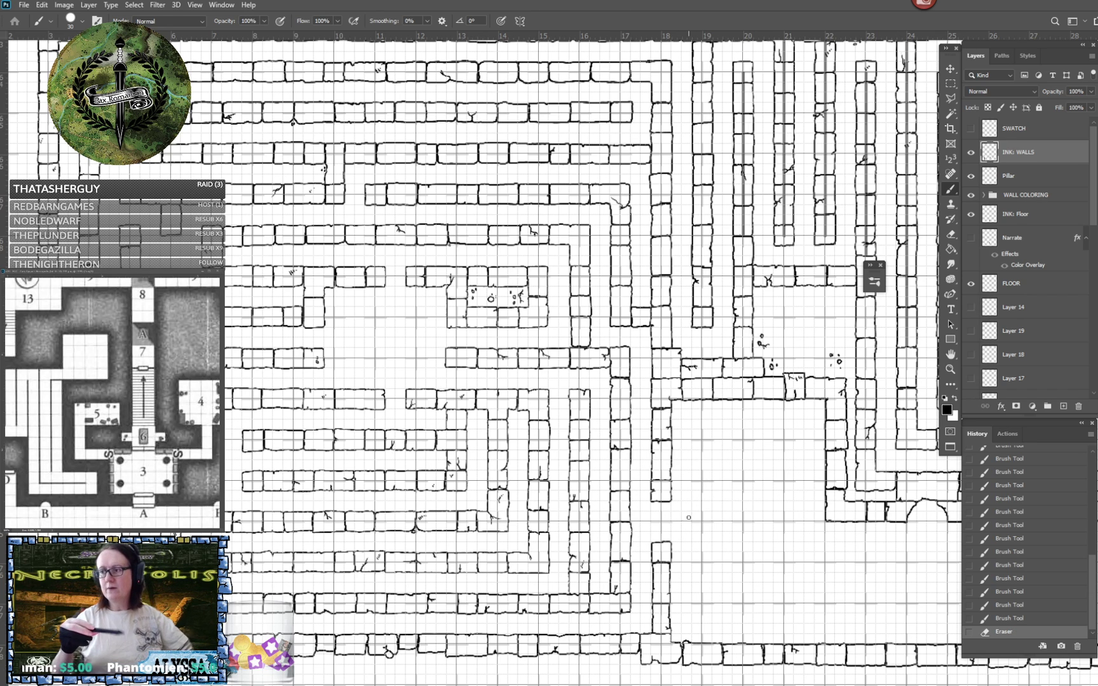
- Compare the area around rooms 5, 13 and 14 on the reference map with the inked walls and remaining guide lines
{"action": "scroll", "coordinate": [688, 517], "scroll_direction": "up", "scroll_amount": 4}
{"action": "scroll", "coordinate": [689, 517], "scroll_direction": "right", "scroll_amount": 5}
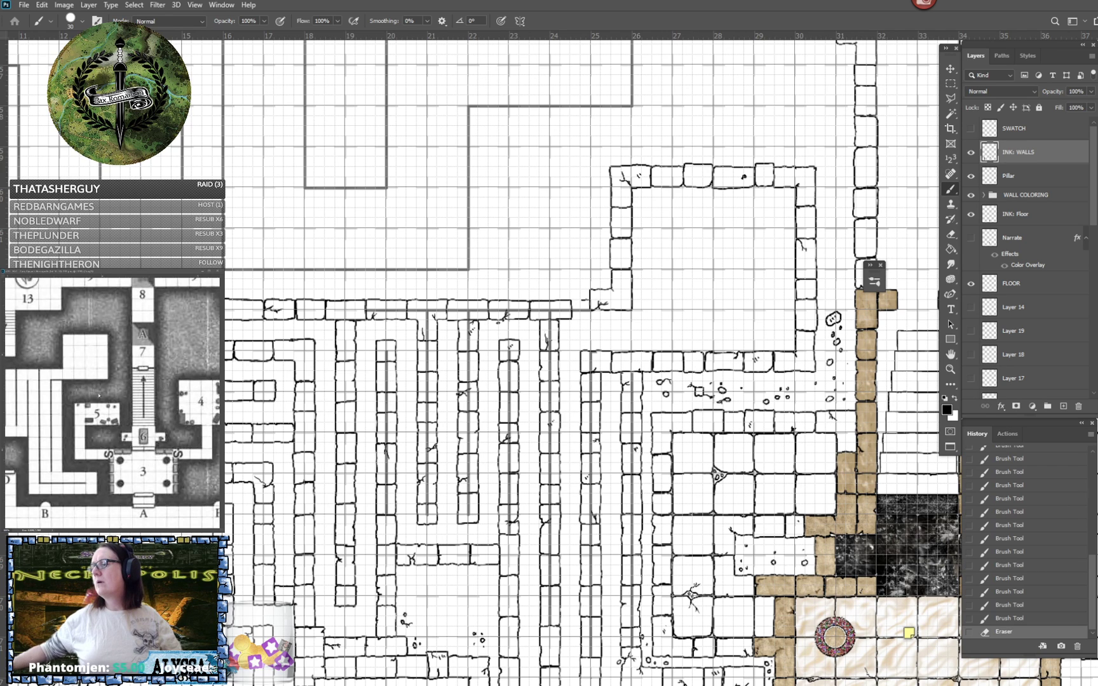
{"action": "left_click", "coordinate": [73, 390]}
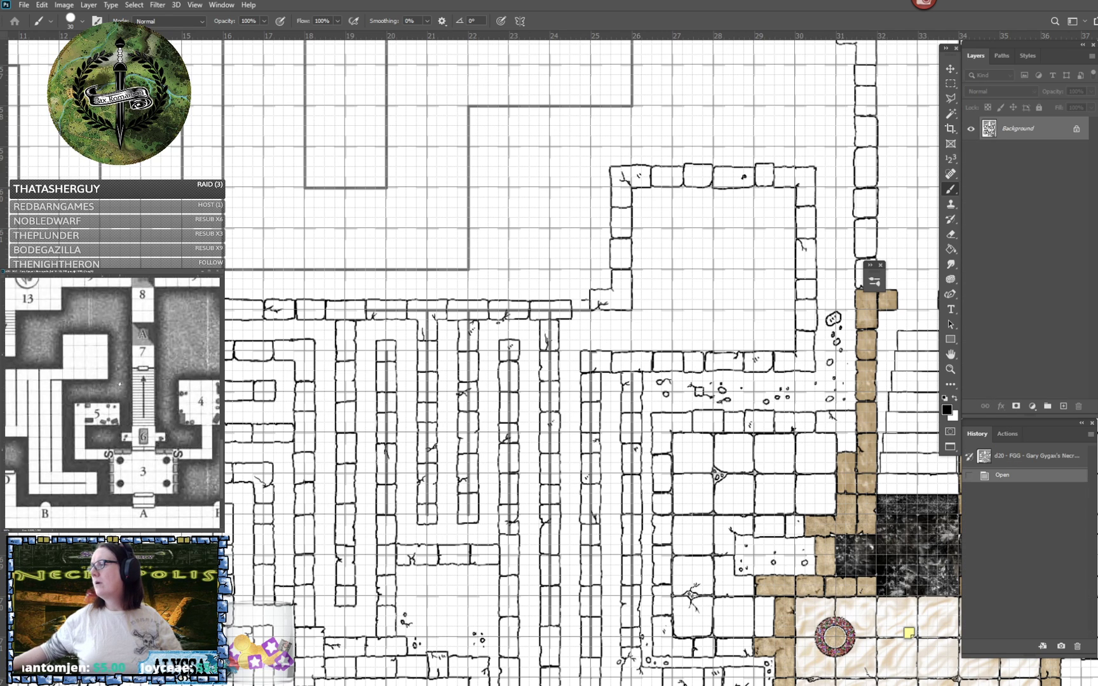
{"action": "left_click_drag", "start_coordinate": [73, 390], "coordinate": [147, 382]}
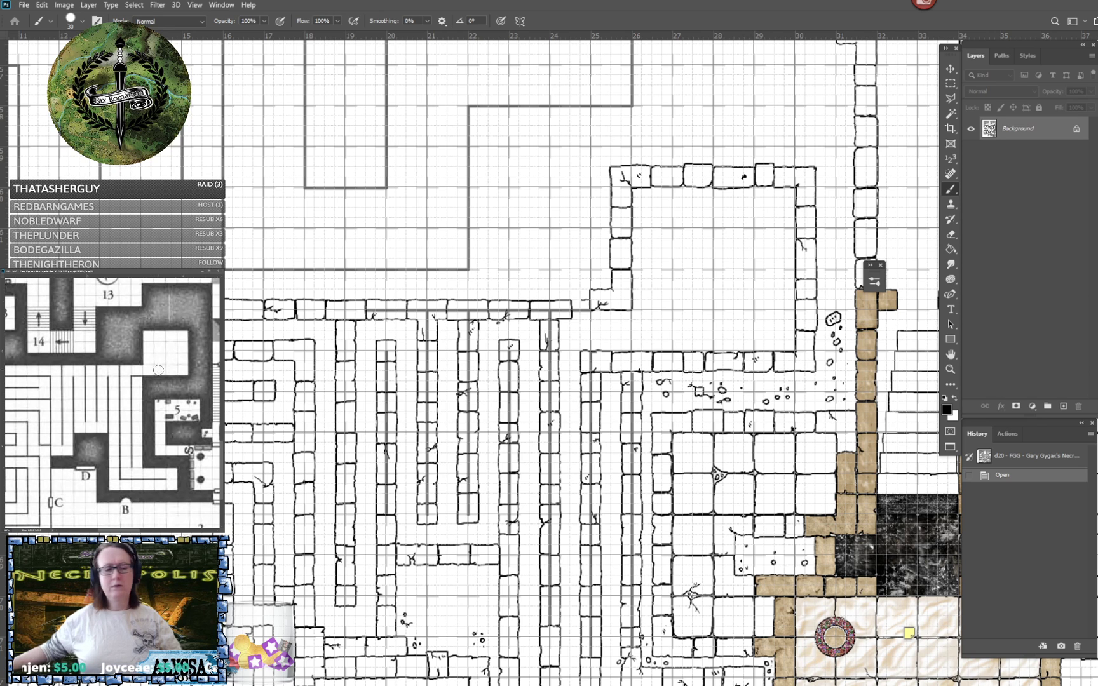
{"action": "left_click_drag", "start_coordinate": [572, 406], "coordinate": [627, 295]}
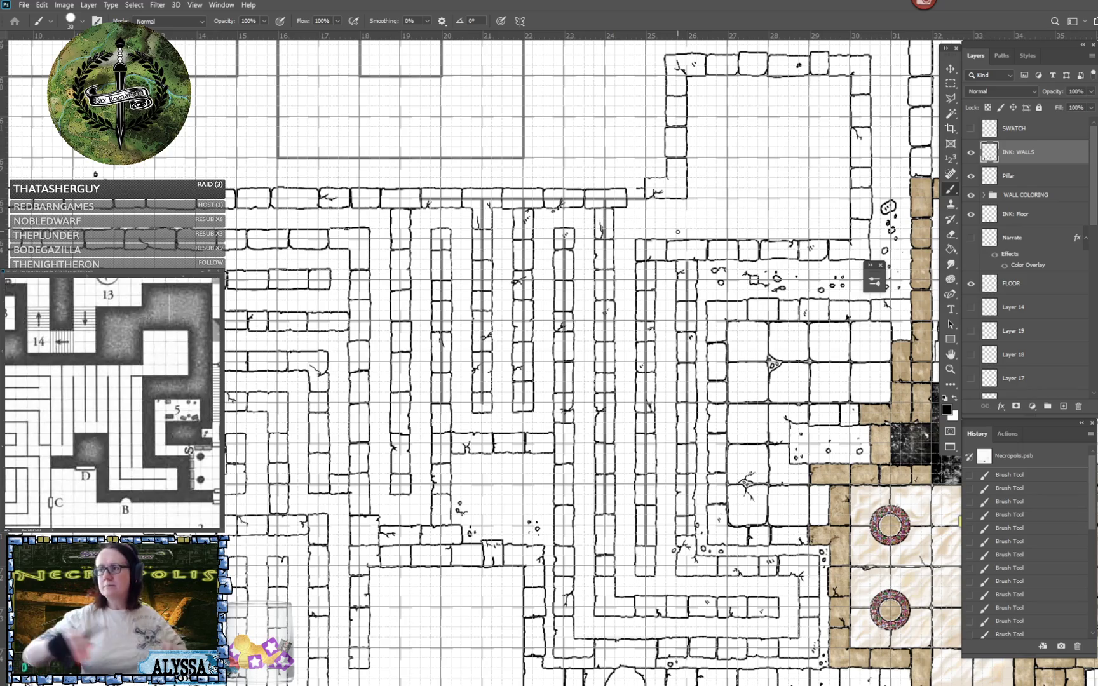
- Erase the stray ink stub beside the room's lower corner block at column 25
{"action": "scroll", "coordinate": [677, 232], "scroll_direction": "up", "scroll_amount": 5}
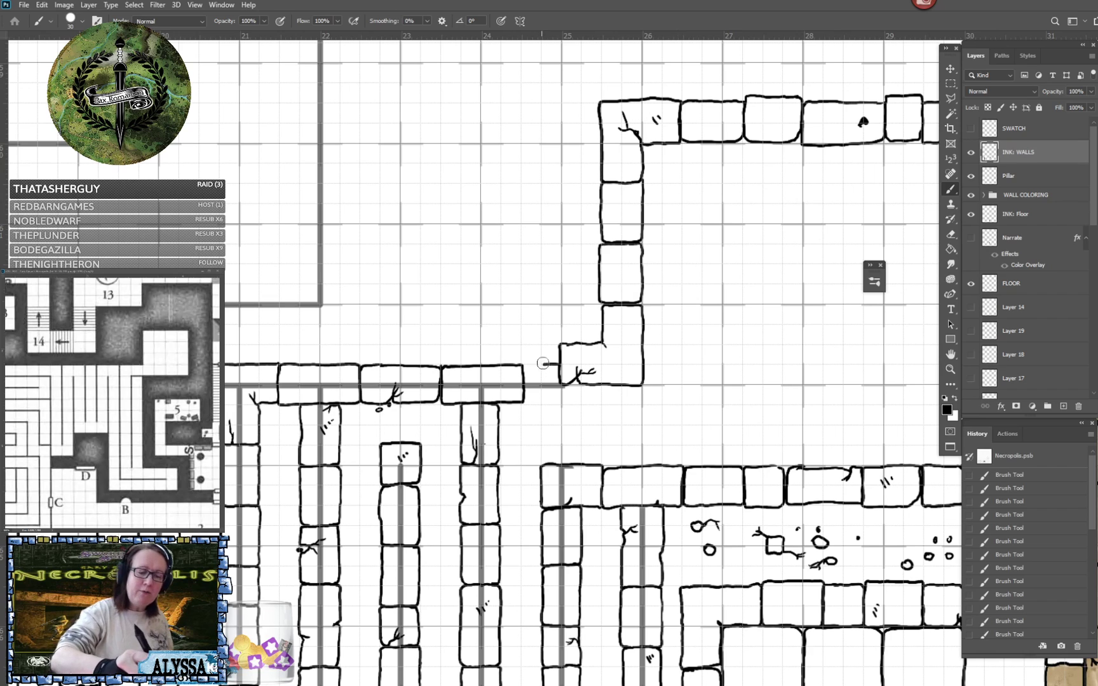
{"action": "mouse_move", "coordinate": [544, 364]}
{"action": "left_mouse_down"}
{"action": "mouse_move", "coordinate": [554, 366]}
{"action": "mouse_move", "coordinate": [464, 306]}
{"action": "mouse_move", "coordinate": [417, 292]}
{"action": "left_mouse_up"}
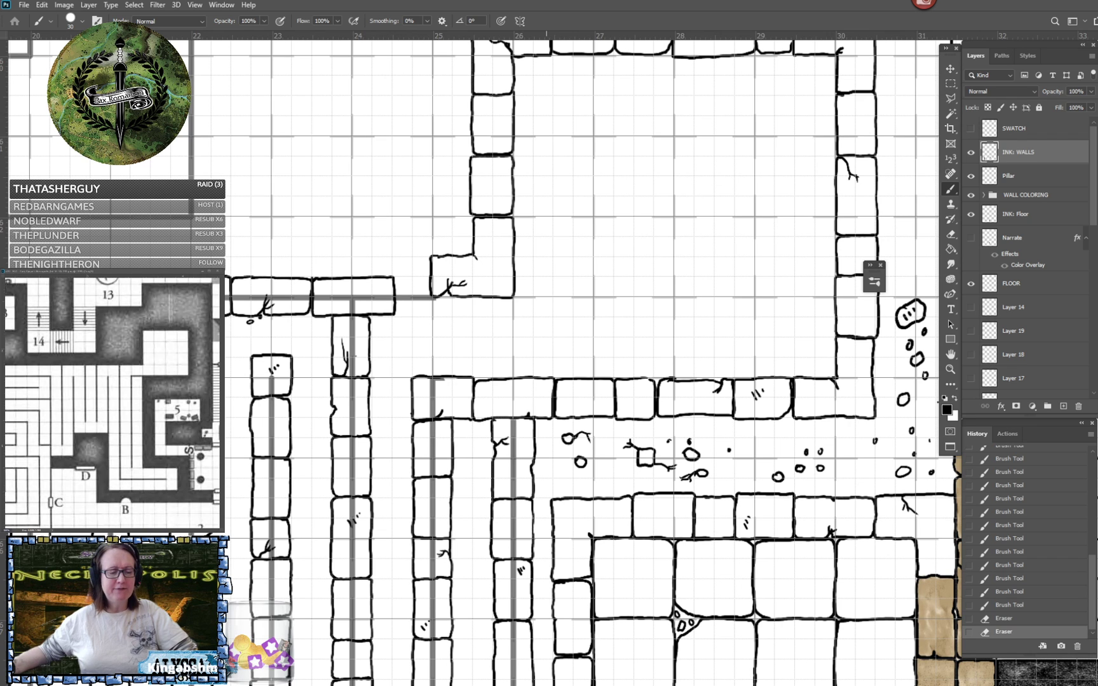
{"action": "left_click_drag", "start_coordinate": [417, 293], "coordinate": [468, 367]}
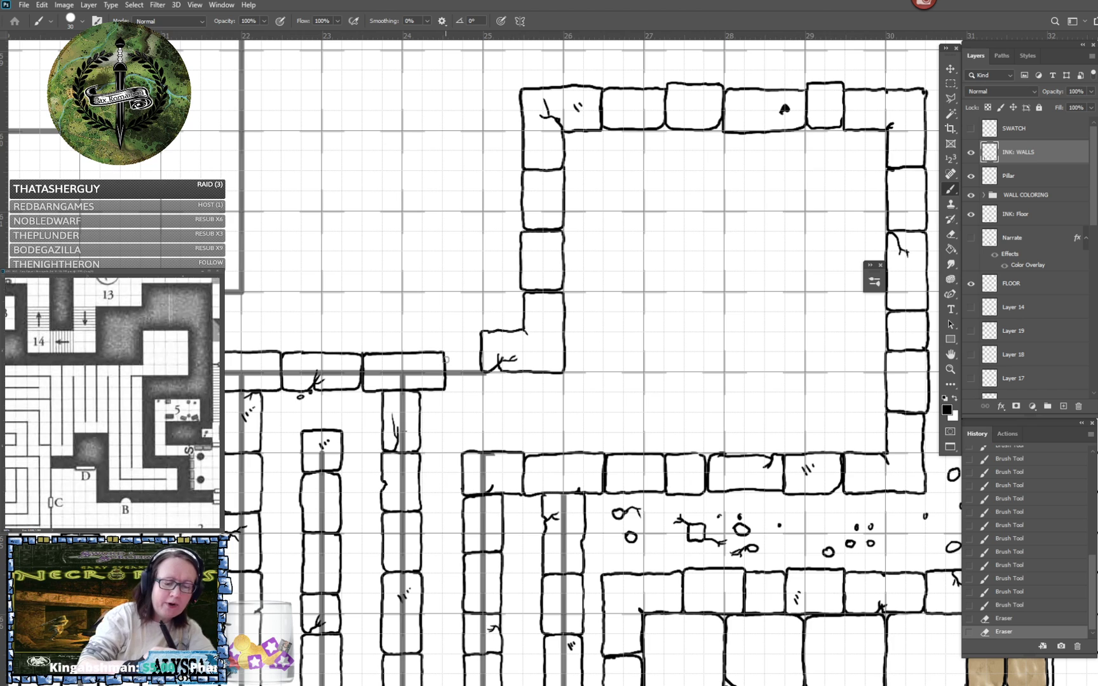
- Ink a slanted block joining the horizontal maze wall to the room's corner block at column 25, and bevel that block's lower corner
{"action": "left_click_drag", "start_coordinate": [455, 351], "coordinate": [481, 348]}
{"action": "mouse_move", "coordinate": [445, 386]}
{"action": "left_mouse_down"}
{"action": "mouse_move", "coordinate": [473, 384]}
{"action": "mouse_move", "coordinate": [484, 367]}
{"action": "left_mouse_up"}
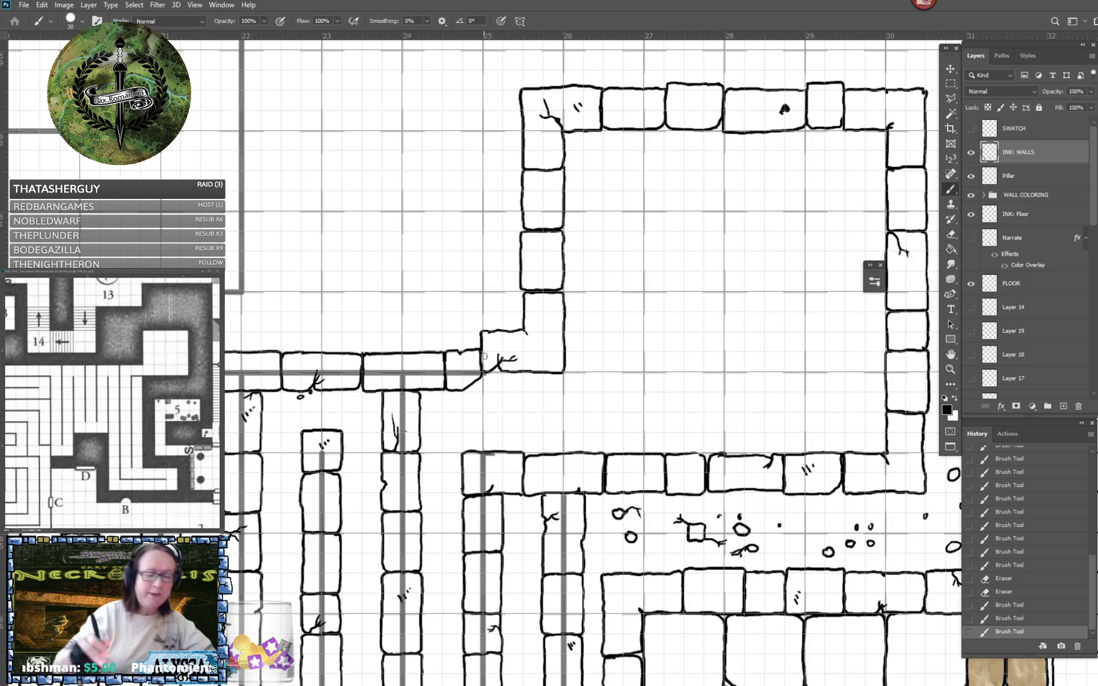
{"action": "scroll", "coordinate": [483, 356], "scroll_direction": "down", "scroll_amount": 5}
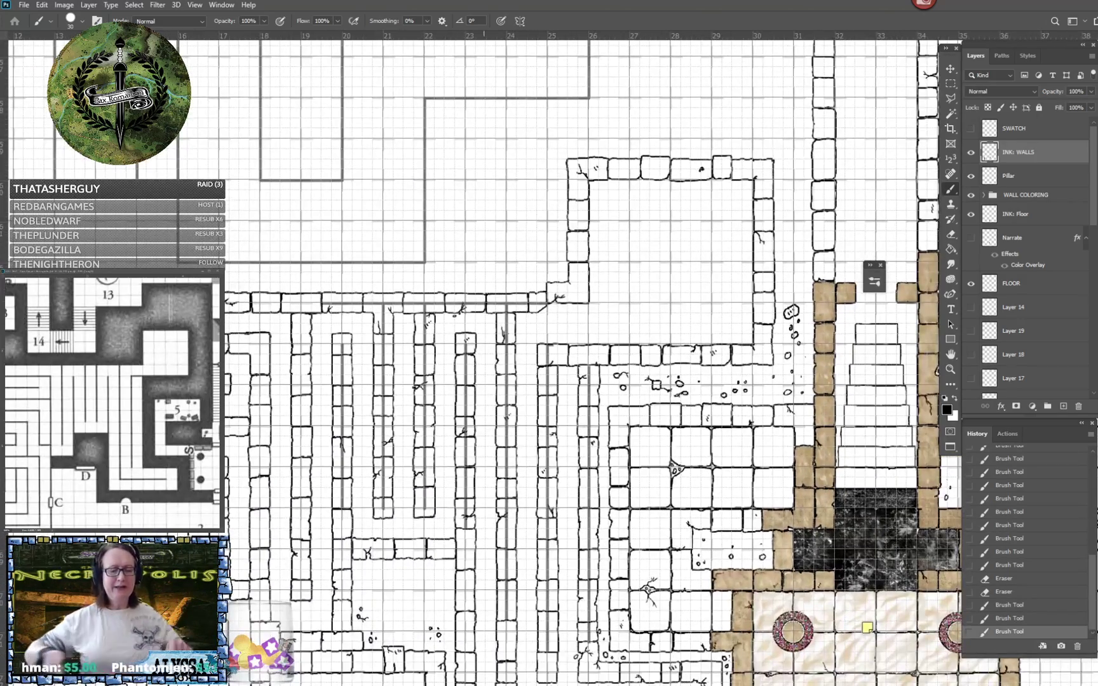
{"action": "scroll", "coordinate": [561, 324], "scroll_direction": "up", "scroll_amount": 2}
{"action": "scroll", "coordinate": [483, 357], "scroll_direction": "up", "scroll_amount": 2}
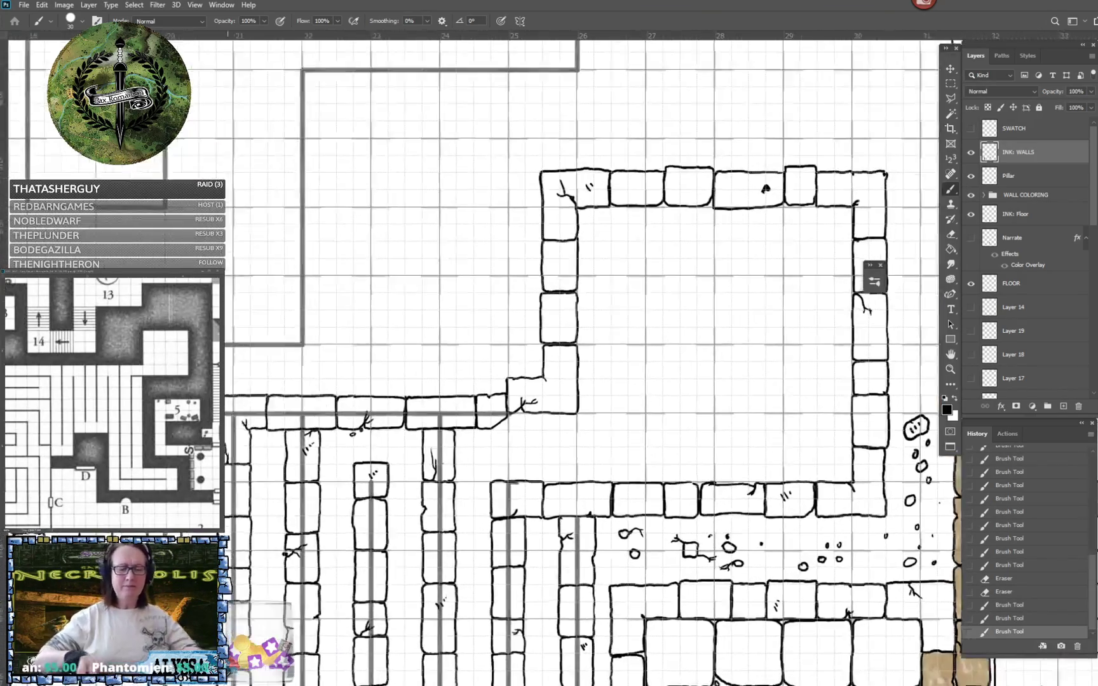
{"action": "mouse_move", "coordinate": [571, 425]}
{"action": "left_mouse_down"}
{"action": "mouse_move", "coordinate": [571, 408]}
{"action": "mouse_move", "coordinate": [568, 433]}
{"action": "mouse_move", "coordinate": [554, 421]}
{"action": "mouse_move", "coordinate": [570, 409]}
{"action": "left_mouse_up"}
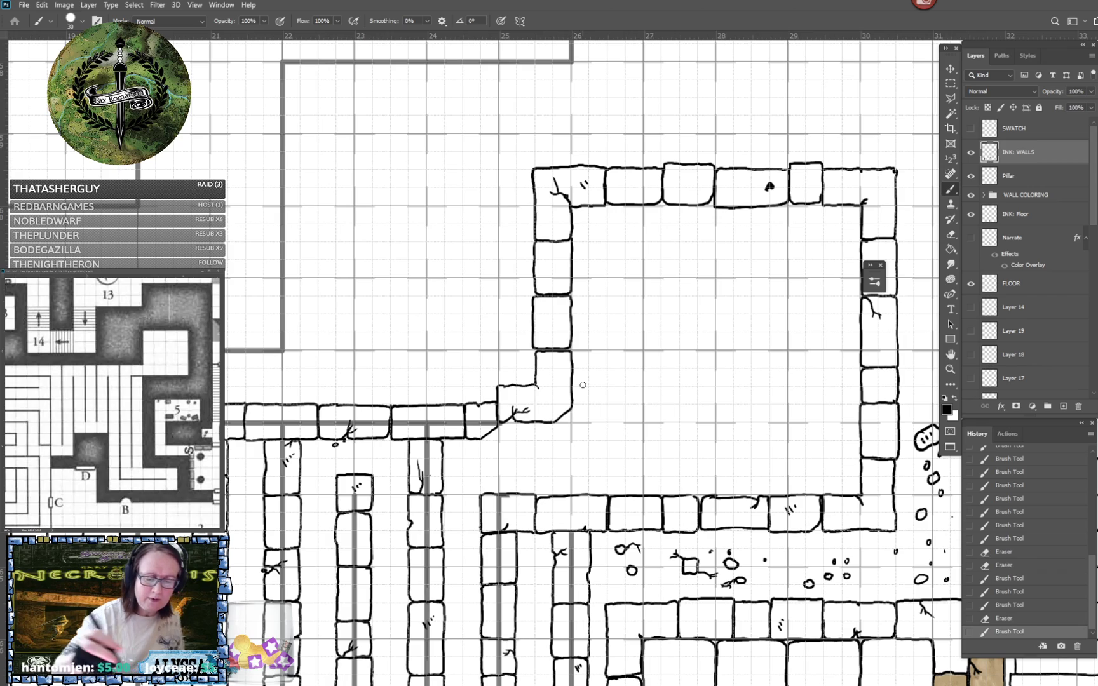
- Erase the slanted connecting block and the stepped corner block between the maze wall and the room at column 25
{"action": "scroll", "coordinate": [579, 387], "scroll_direction": "down", "scroll_amount": 3}
{"action": "scroll", "coordinate": [582, 385], "scroll_direction": "down", "scroll_amount": 2}
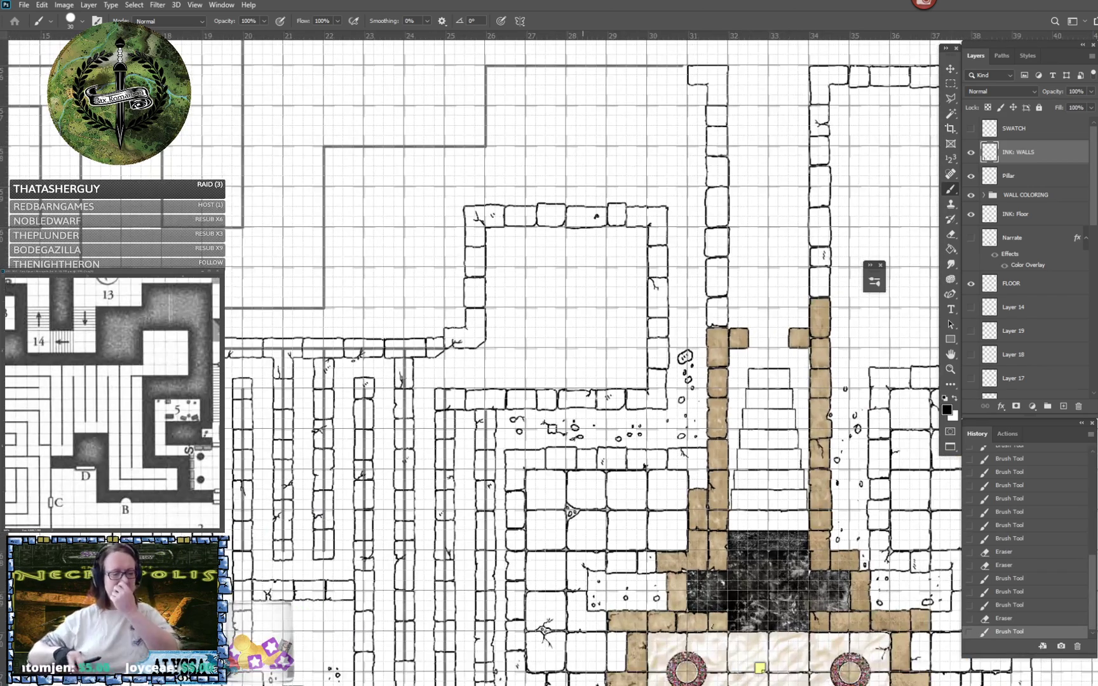
{"action": "left_click_drag", "start_coordinate": [583, 385], "coordinate": [682, 409]}
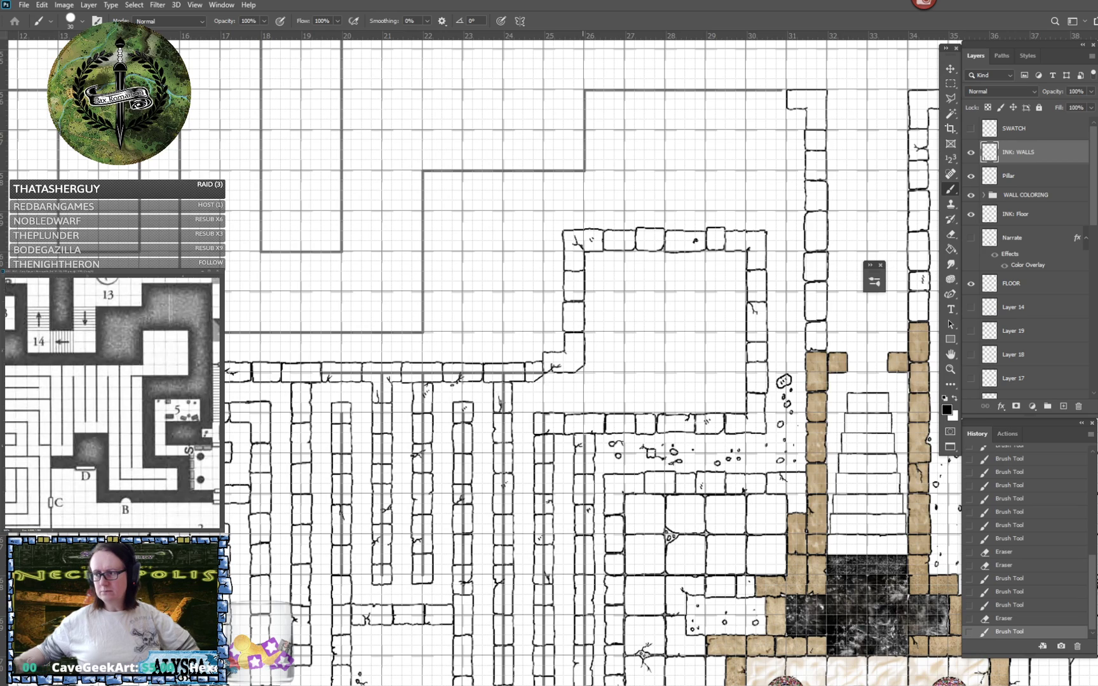
{"action": "scroll", "coordinate": [516, 332], "scroll_direction": "up", "scroll_amount": 6}
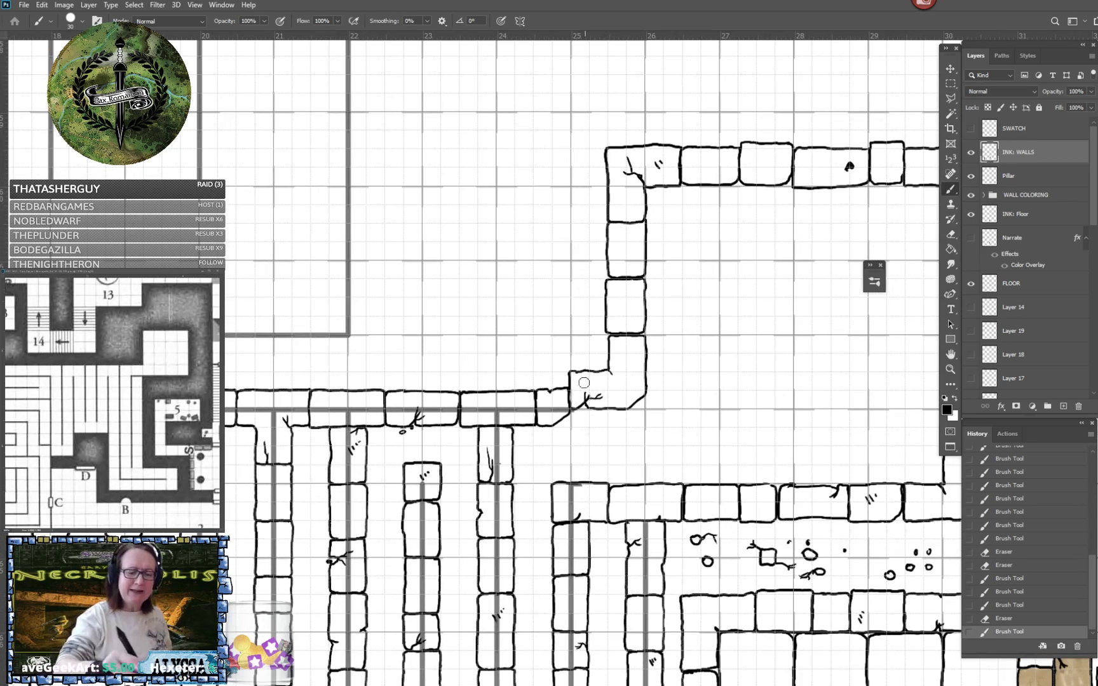
{"action": "mouse_move", "coordinate": [584, 383]}
{"action": "left_mouse_down"}
{"action": "mouse_move", "coordinate": [604, 368]}
{"action": "mouse_move", "coordinate": [574, 377]}
{"action": "mouse_move", "coordinate": [596, 408]}
{"action": "mouse_move", "coordinate": [601, 393]}
{"action": "mouse_move", "coordinate": [621, 419]}
{"action": "mouse_move", "coordinate": [653, 399]}
{"action": "mouse_move", "coordinate": [619, 417]}
{"action": "mouse_move", "coordinate": [579, 419]}
{"action": "left_mouse_up"}
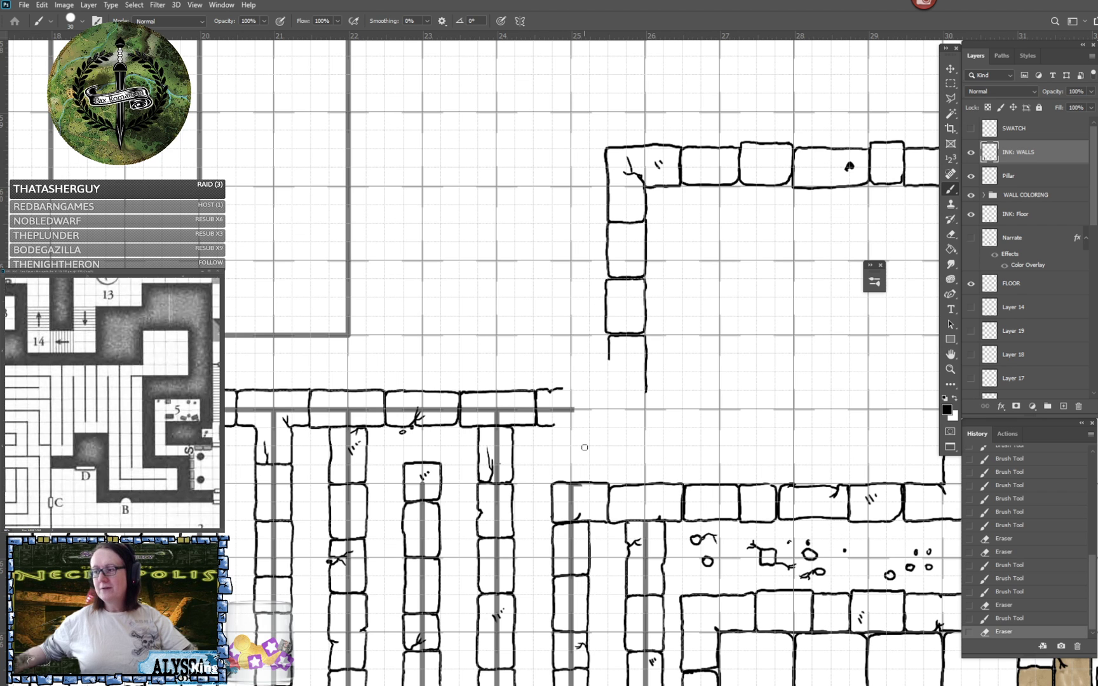
- Sketch a double-headed arrow across the passage opening below the erased corner, and erase it again
{"action": "scroll", "coordinate": [585, 448], "scroll_direction": "right", "scroll_amount": 3}
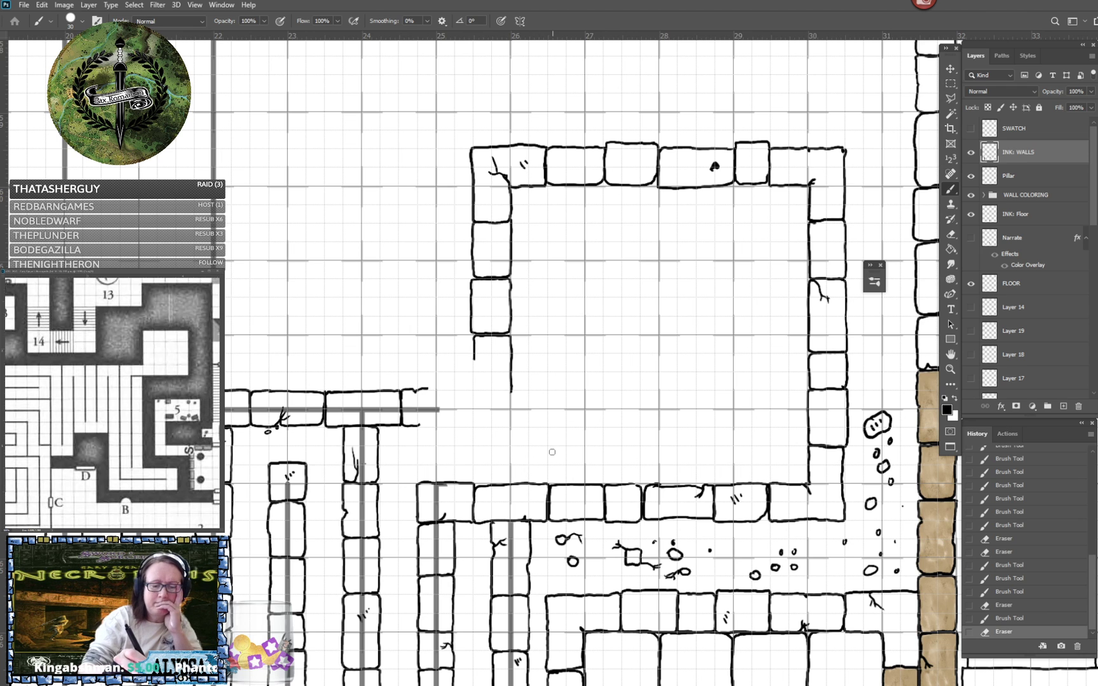
{"action": "scroll", "coordinate": [542, 451], "scroll_direction": "up", "scroll_amount": 2}
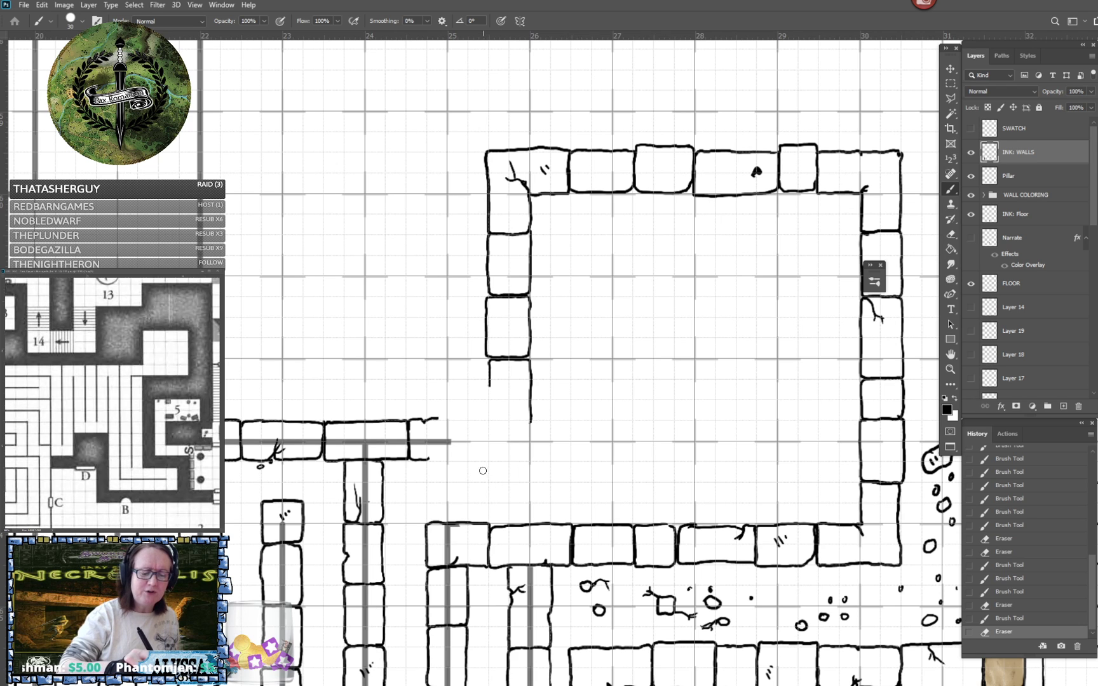
{"action": "mouse_move", "coordinate": [478, 475]}
{"action": "left_mouse_down"}
{"action": "mouse_move", "coordinate": [497, 474]}
{"action": "mouse_move", "coordinate": [486, 518]}
{"action": "left_mouse_up"}
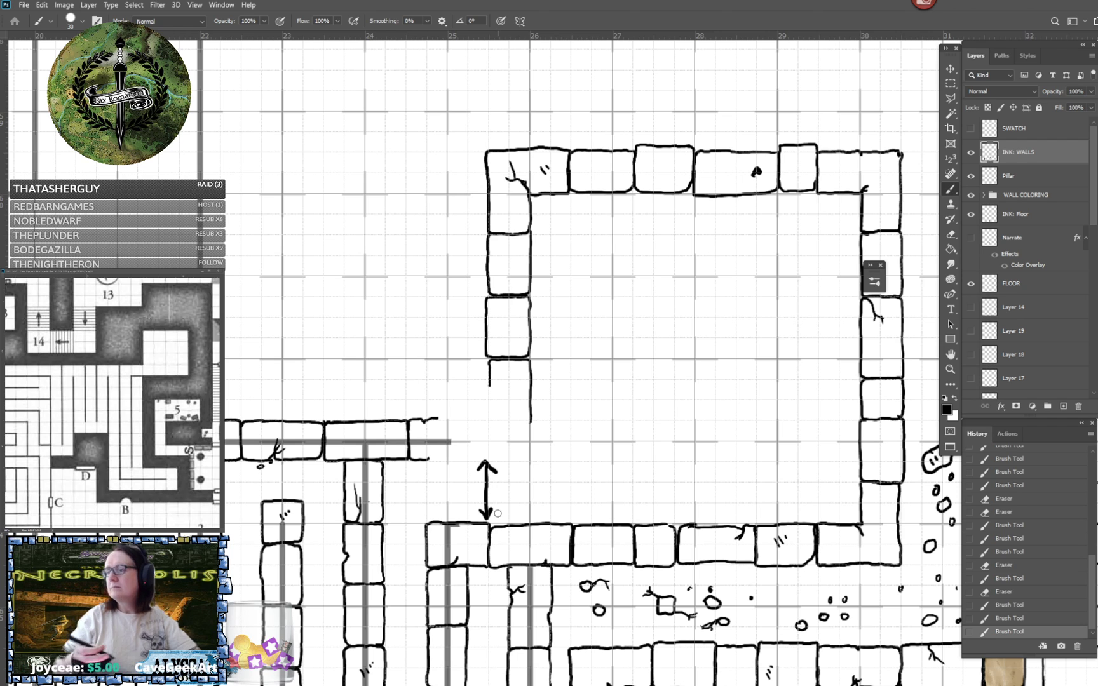
{"action": "mouse_move", "coordinate": [485, 470]}
{"action": "left_mouse_down"}
{"action": "mouse_move", "coordinate": [477, 508]}
{"action": "mouse_move", "coordinate": [495, 491]}
{"action": "left_mouse_up"}
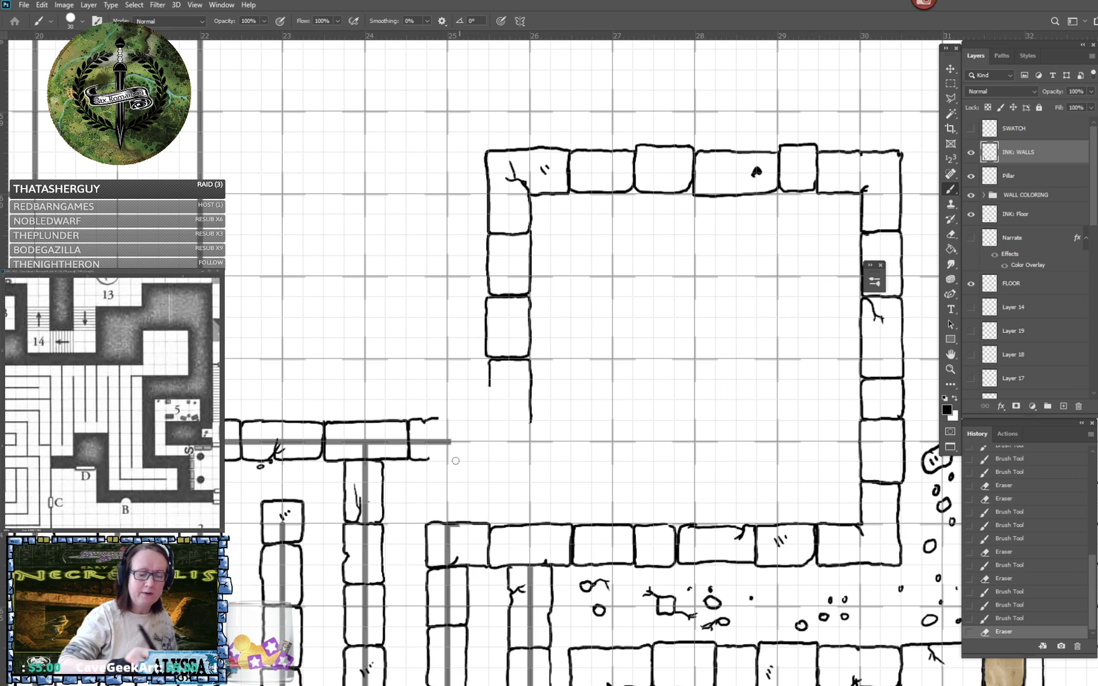
- Ink squared blocks joining the maze wall to the room's left wall between columns 24 and 26, adding crack and hatch marks
{"action": "mouse_move", "coordinate": [426, 459]}
{"action": "left_mouse_down"}
{"action": "mouse_move", "coordinate": [464, 458]}
{"action": "mouse_move", "coordinate": [469, 447]}
{"action": "mouse_move", "coordinate": [468, 422]}
{"action": "mouse_move", "coordinate": [437, 422]}
{"action": "left_mouse_up"}
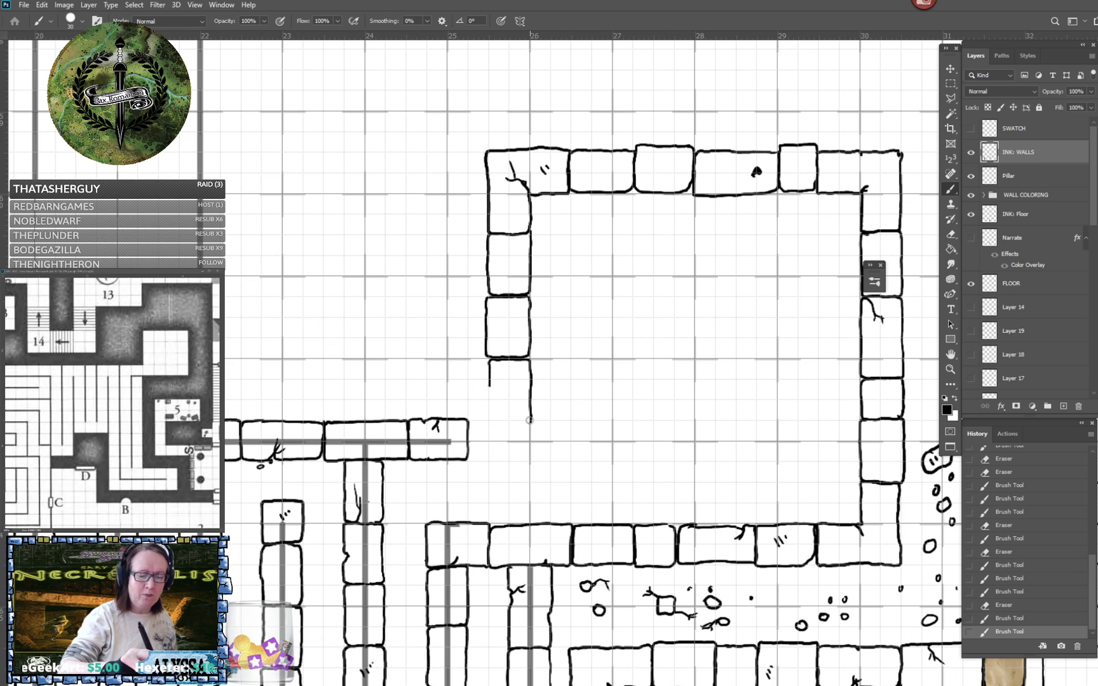
{"action": "mouse_move", "coordinate": [469, 438]}
{"action": "left_mouse_down"}
{"action": "mouse_move", "coordinate": [482, 421]}
{"action": "mouse_move", "coordinate": [529, 421]}
{"action": "mouse_move", "coordinate": [528, 455]}
{"action": "left_mouse_up"}
{"action": "mouse_move", "coordinate": [471, 432]}
{"action": "left_mouse_down"}
{"action": "mouse_move", "coordinate": [477, 460]}
{"action": "mouse_move", "coordinate": [525, 460]}
{"action": "mouse_move", "coordinate": [528, 441]}
{"action": "left_mouse_up"}
{"action": "mouse_move", "coordinate": [489, 372]}
{"action": "left_mouse_down"}
{"action": "mouse_move", "coordinate": [490, 417]}
{"action": "mouse_move", "coordinate": [489, 405]}
{"action": "mouse_move", "coordinate": [501, 419]}
{"action": "mouse_move", "coordinate": [491, 418]}
{"action": "mouse_move", "coordinate": [533, 419]}
{"action": "left_mouse_up"}
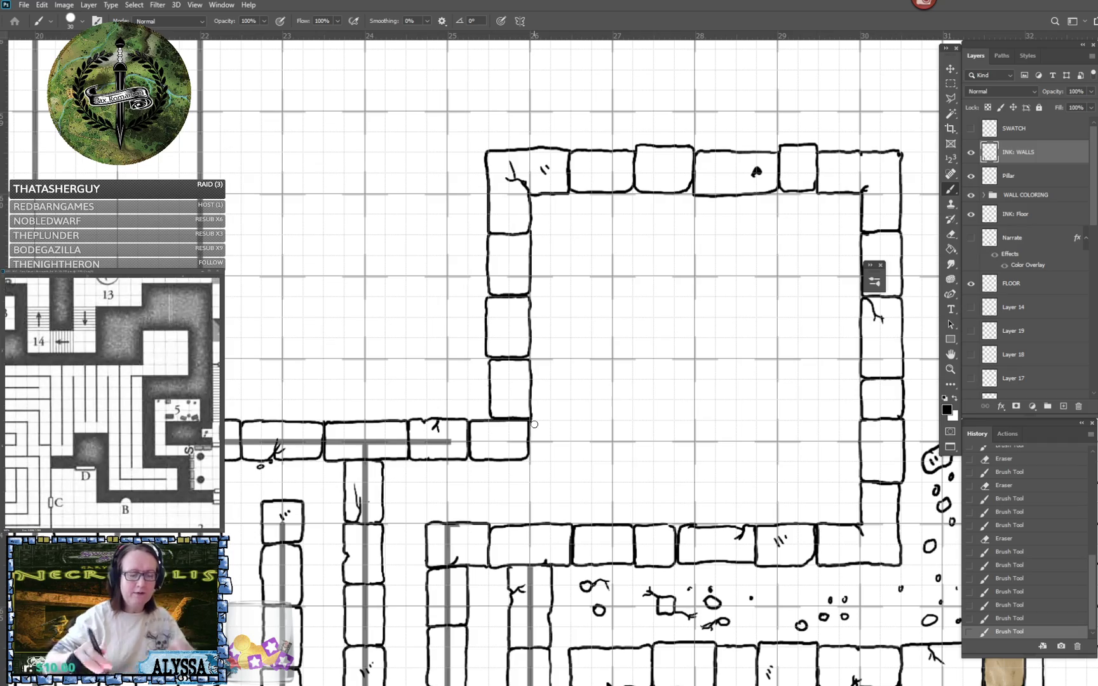
{"action": "left_click_drag", "start_coordinate": [510, 379], "coordinate": [511, 391]}
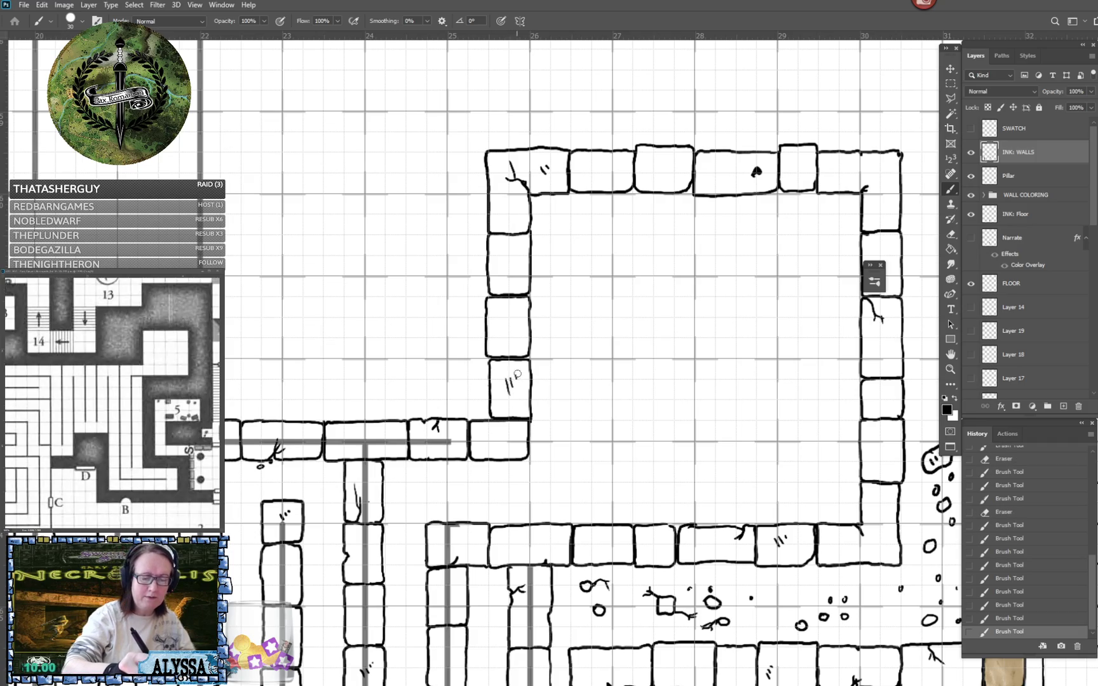
- Examine the inked maze and room walls around the central hall for remaining gaps and guide lines
{"action": "scroll", "coordinate": [556, 356], "scroll_direction": "down", "scroll_amount": 3}
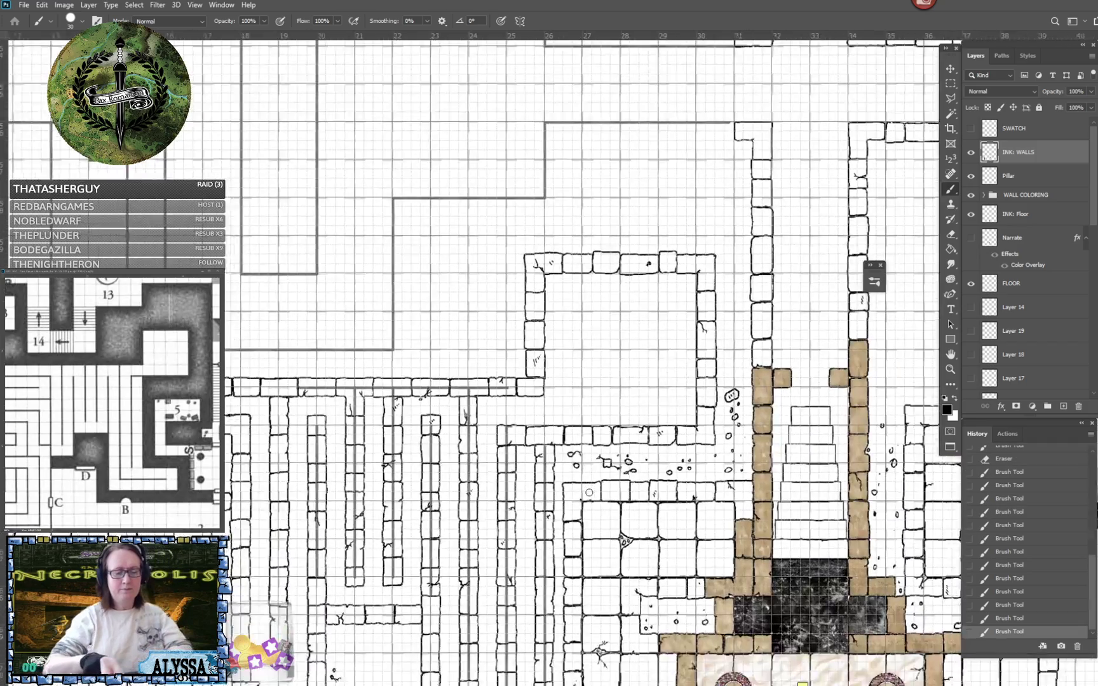
{"action": "scroll", "coordinate": [589, 492], "scroll_direction": "up", "scroll_amount": 2}
{"action": "scroll", "coordinate": [589, 492], "scroll_direction": "down", "scroll_amount": 3}
{"action": "scroll", "coordinate": [589, 493], "scroll_direction": "up", "scroll_amount": 2}
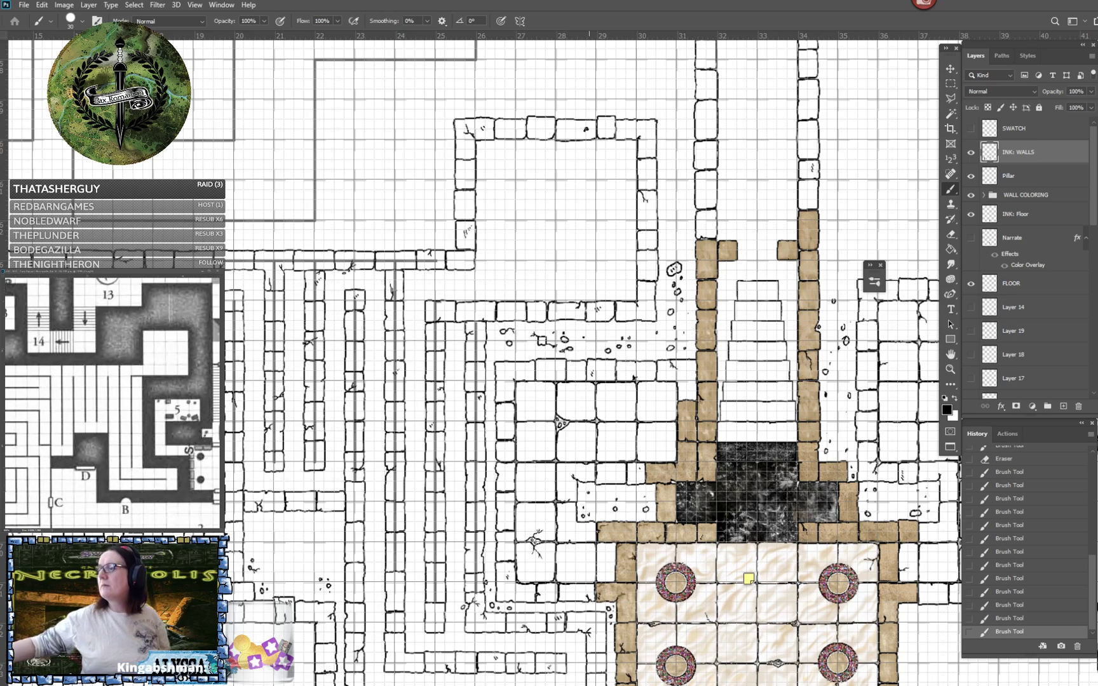
{"action": "scroll", "coordinate": [559, 356], "scroll_direction": "down", "scroll_amount": 5}
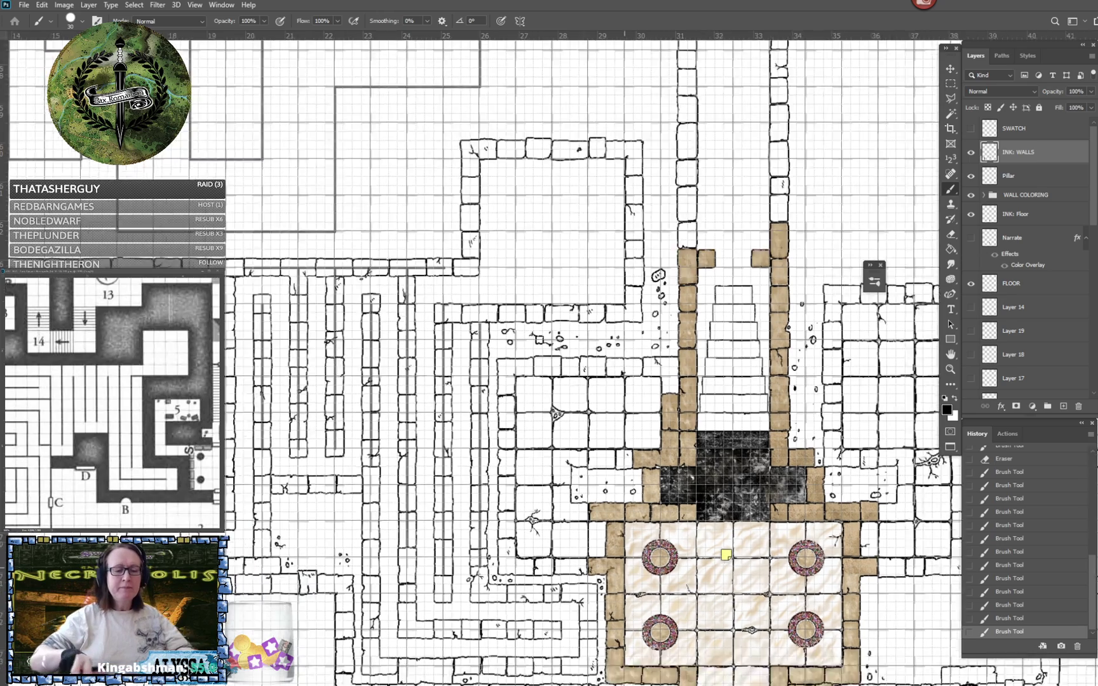
{"action": "left_click_drag", "start_coordinate": [484, 355], "coordinate": [589, 359]}
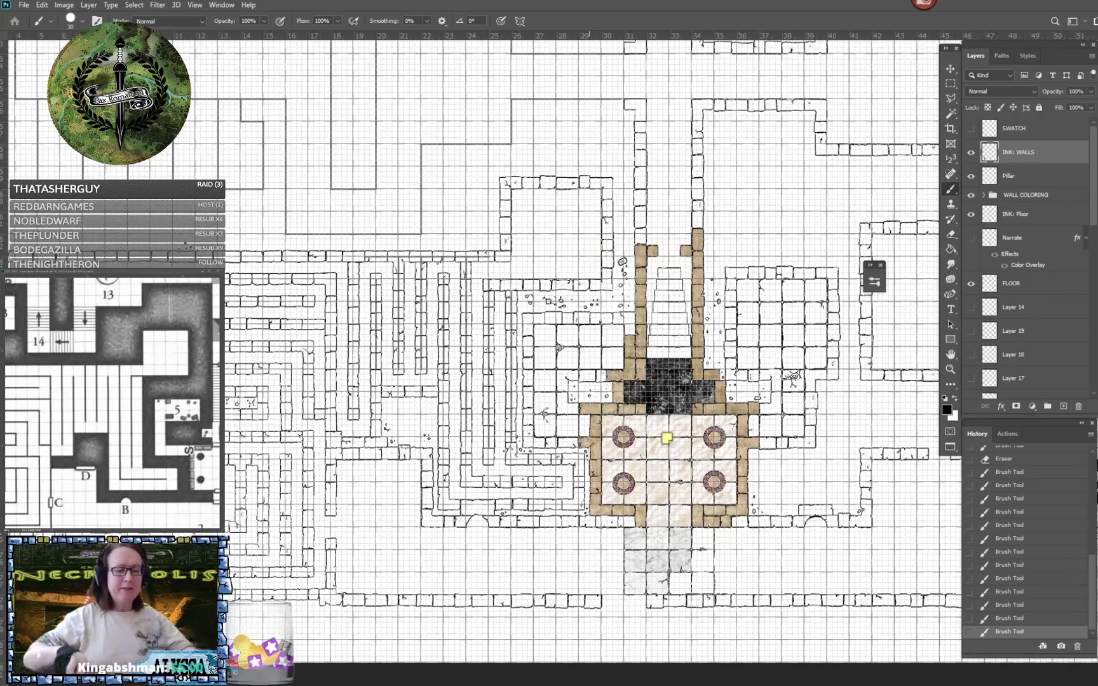
{"action": "scroll", "coordinate": [406, 318], "scroll_direction": "up", "scroll_amount": 3}
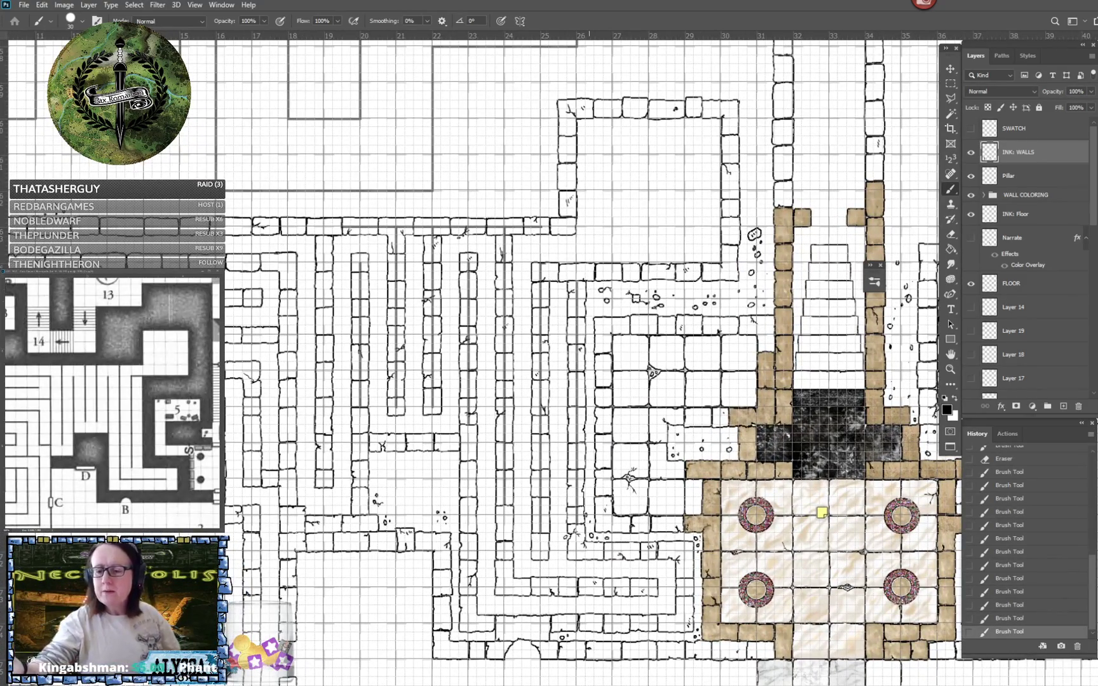
- Clear the leftover guide lines beneath the inked maze walls on the GUIDES layer using rectangular marquee selections
{"action": "left_click_drag", "start_coordinate": [1094, 221], "coordinate": [1093, 401]}
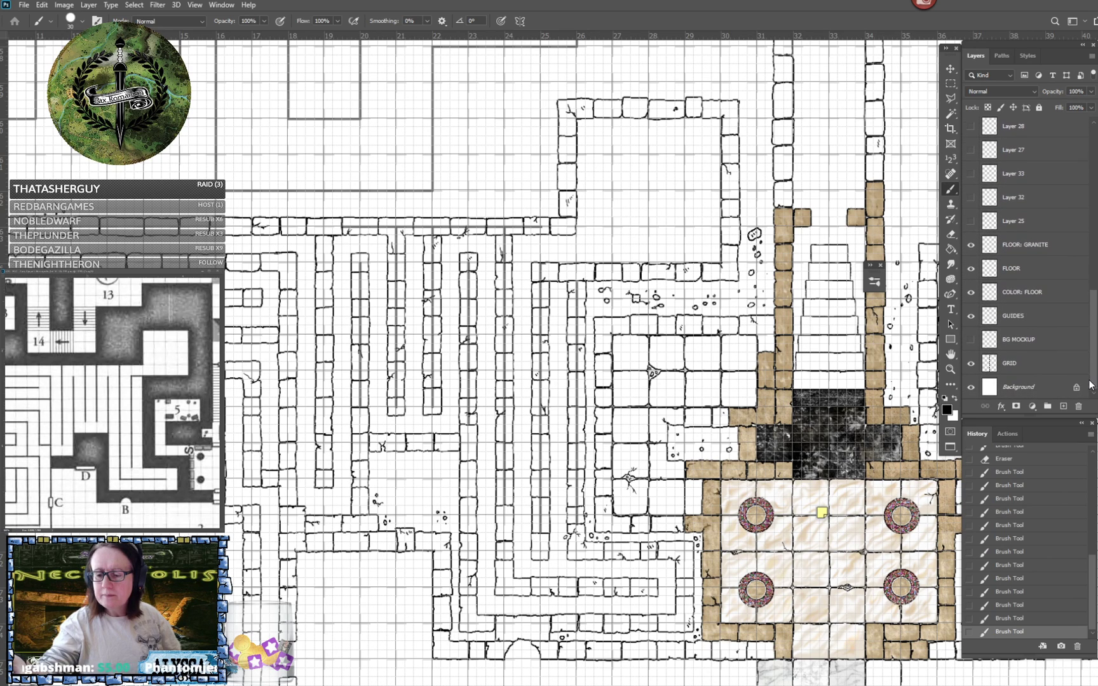
{"action": "left_click", "coordinate": [1028, 324]}
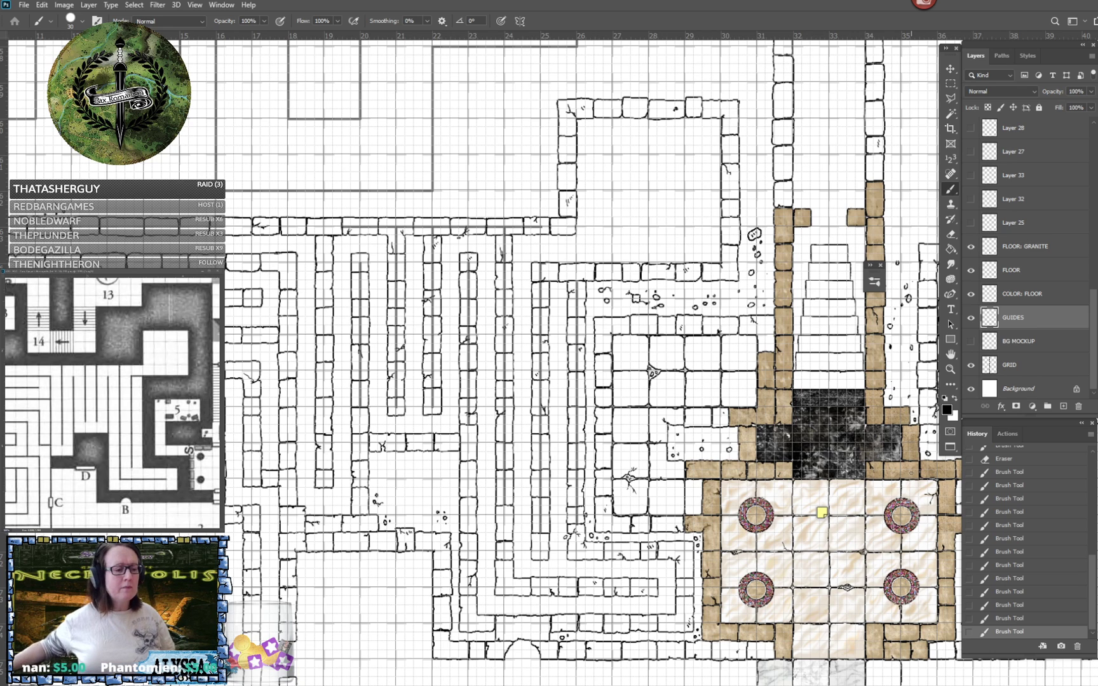
{"action": "left_click", "coordinate": [951, 83]}
{"action": "left_click_drag", "start_coordinate": [326, 215], "coordinate": [946, 324]}
{"action": "key", "text": "Delete"}
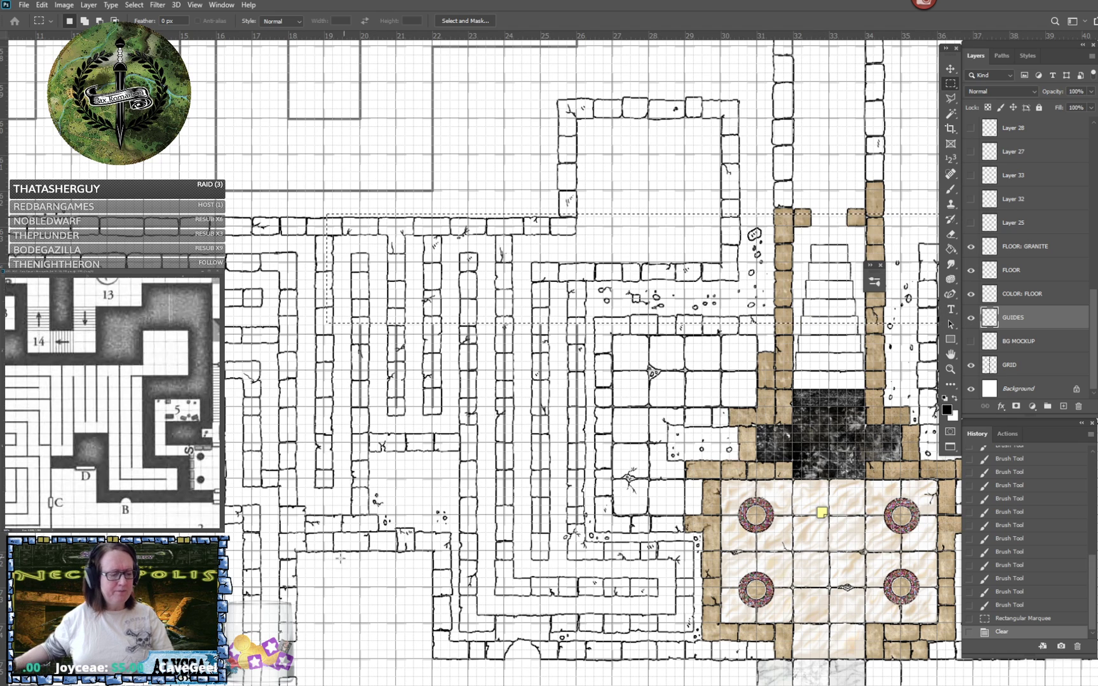
{"action": "left_click_drag", "start_coordinate": [276, 616], "coordinate": [653, 321]}
{"action": "key", "text": "Delete"}
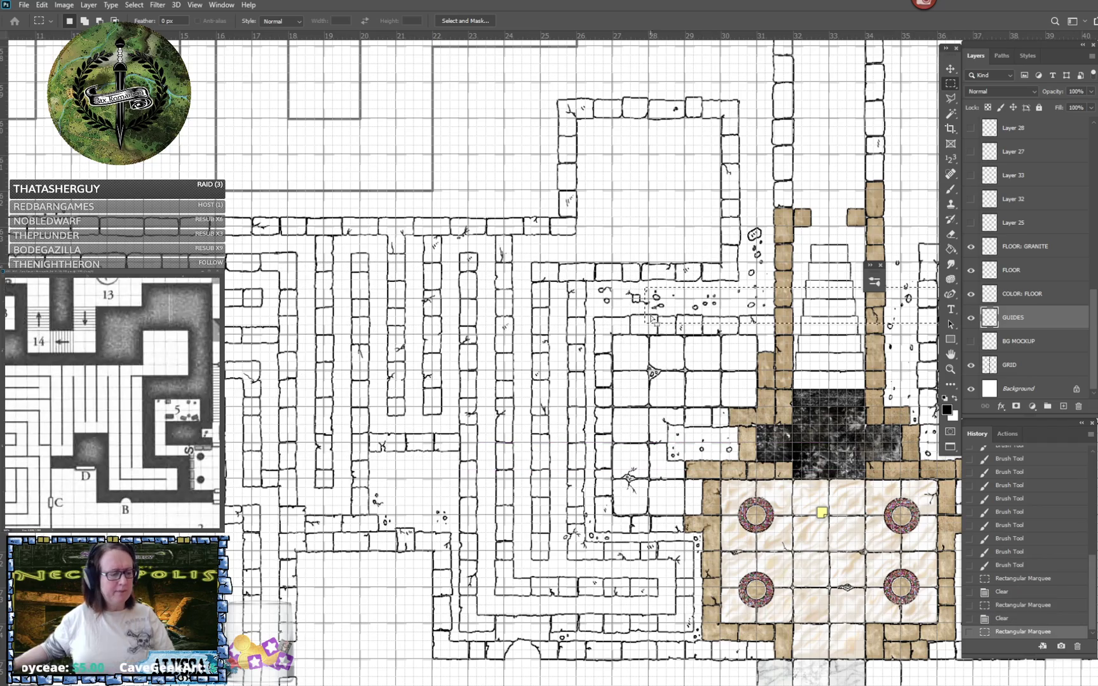
- Try repeated rectangular marquee selections across the maze and stair area, and revert the history to the last Clear
{"action": "scroll", "coordinate": [653, 272], "scroll_direction": "up", "scroll_amount": 3}
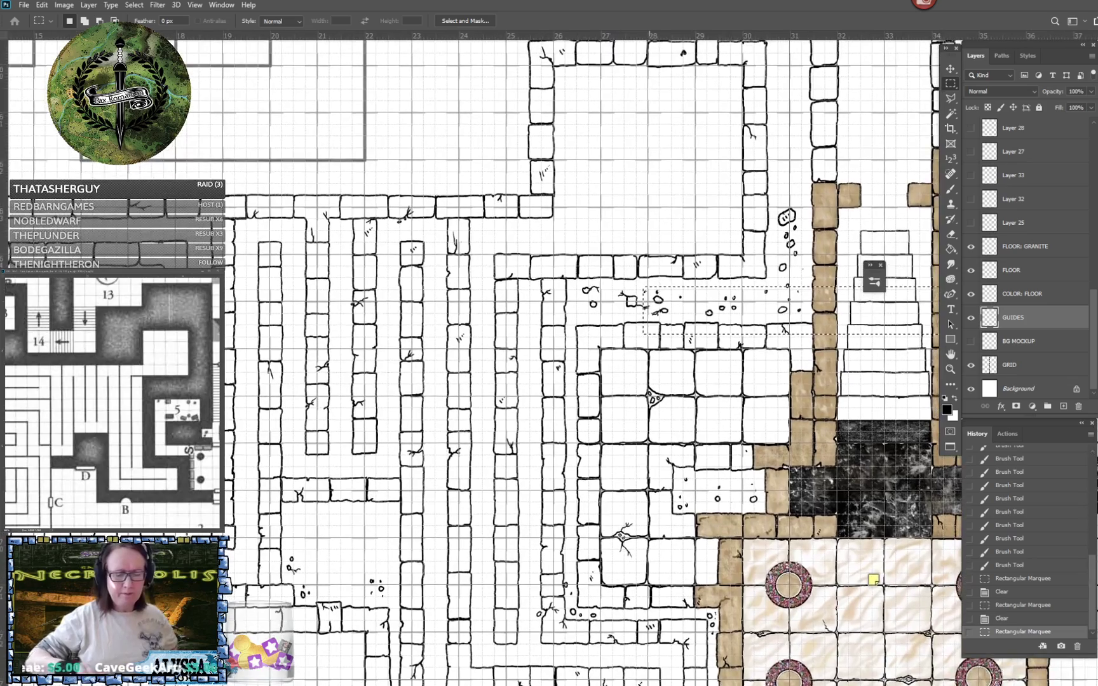
{"action": "left_click_drag", "start_coordinate": [697, 273], "coordinate": [653, 300]}
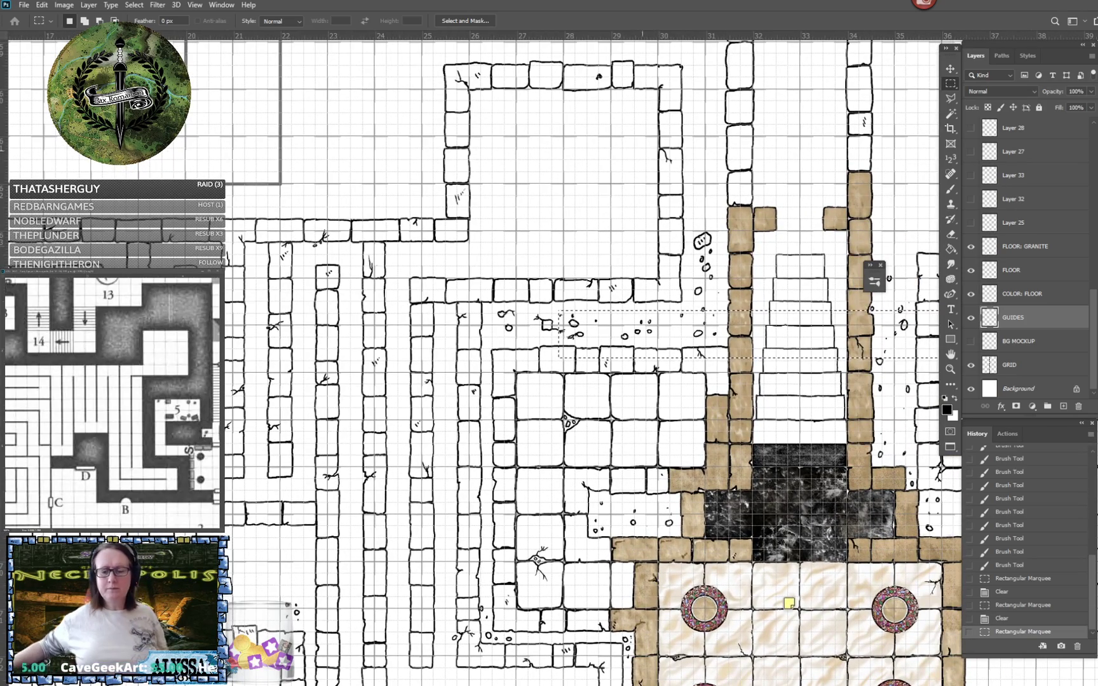
{"action": "left_click_drag", "start_coordinate": [209, 211], "coordinate": [946, 324]}
{"action": "left_click_drag", "start_coordinate": [240, 380], "coordinate": [570, 511]}
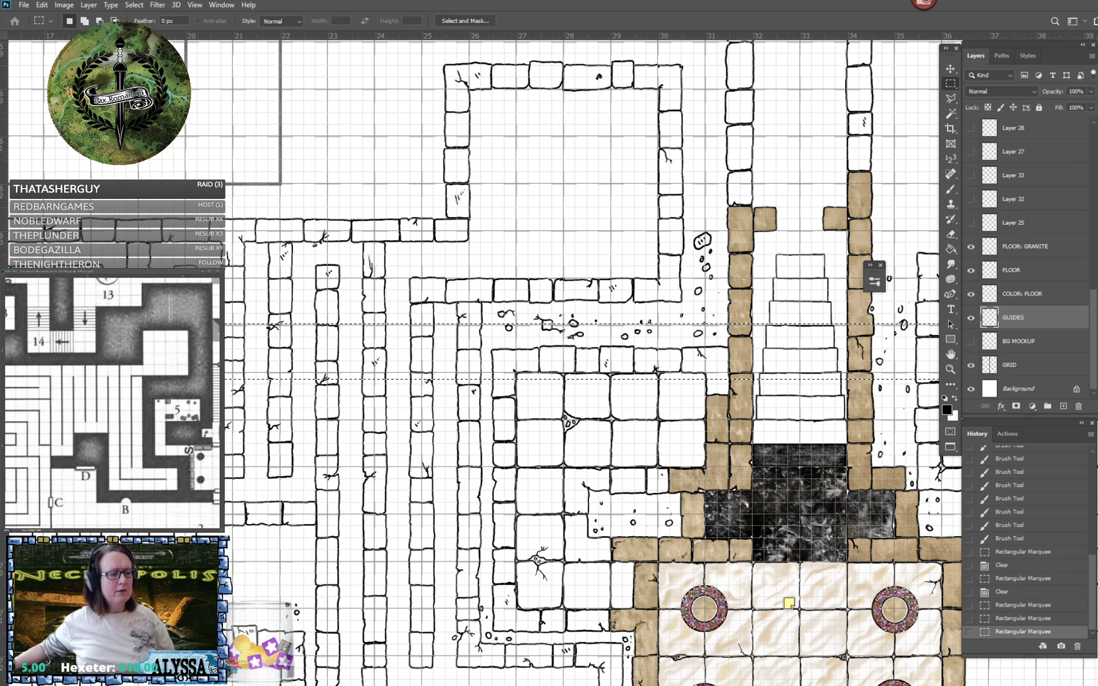
{"action": "left_click_drag", "start_coordinate": [71, 151], "coordinate": [612, 561]}
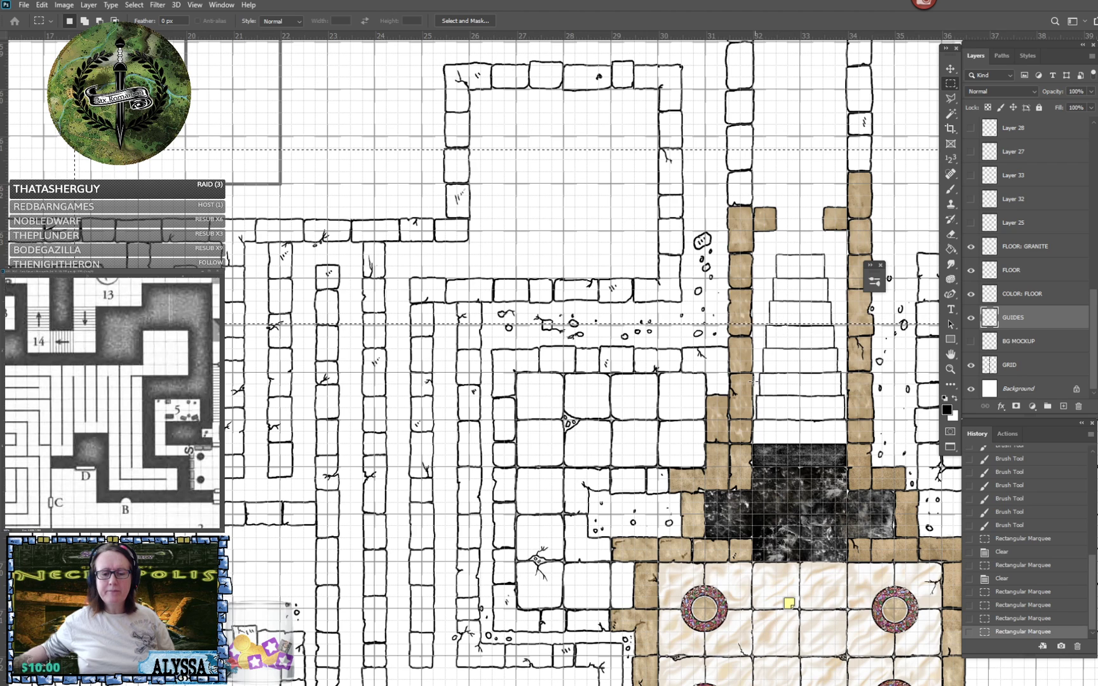
{"action": "left_click_drag", "start_coordinate": [754, 324], "coordinate": [754, 381]}
{"action": "left_click", "coordinate": [692, 379]}
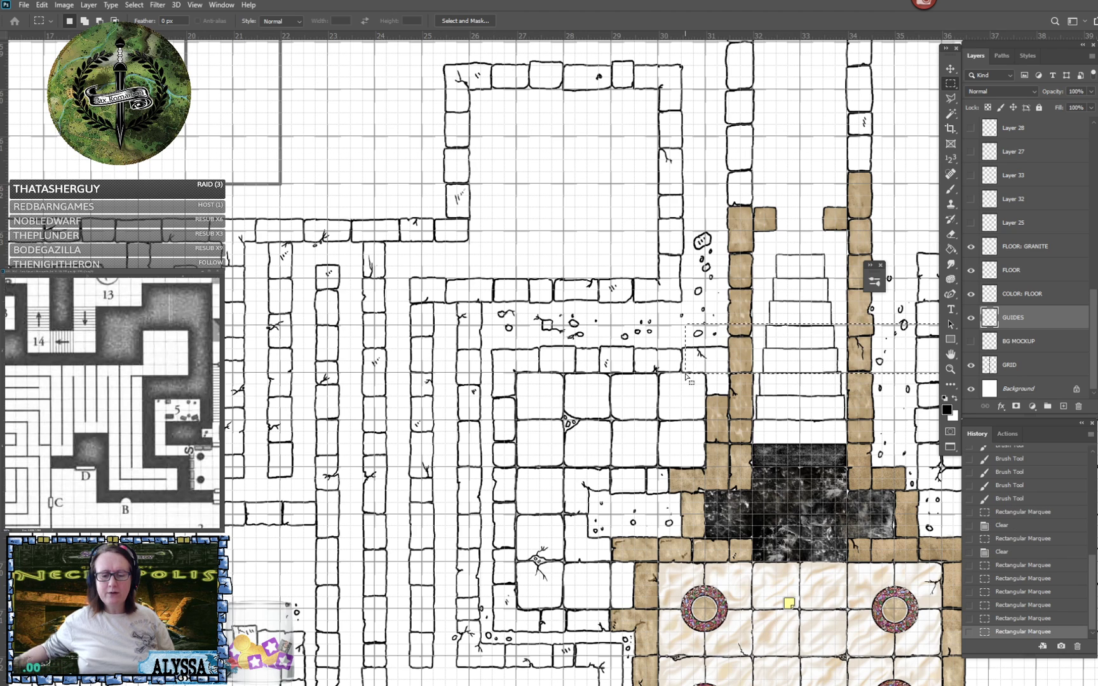
{"action": "left_click", "coordinate": [647, 438]}
{"action": "left_click", "coordinate": [537, 455]}
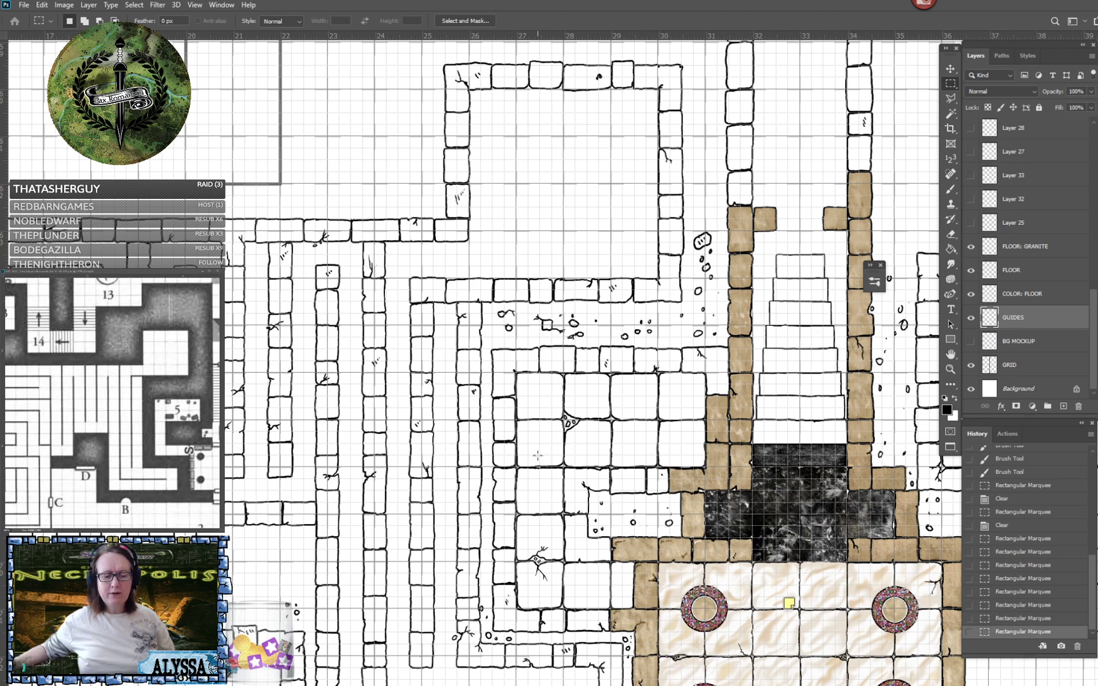
{"action": "left_click", "coordinate": [439, 480]}
{"action": "left_click", "coordinate": [349, 483]}
{"action": "left_click", "coordinate": [267, 496]}
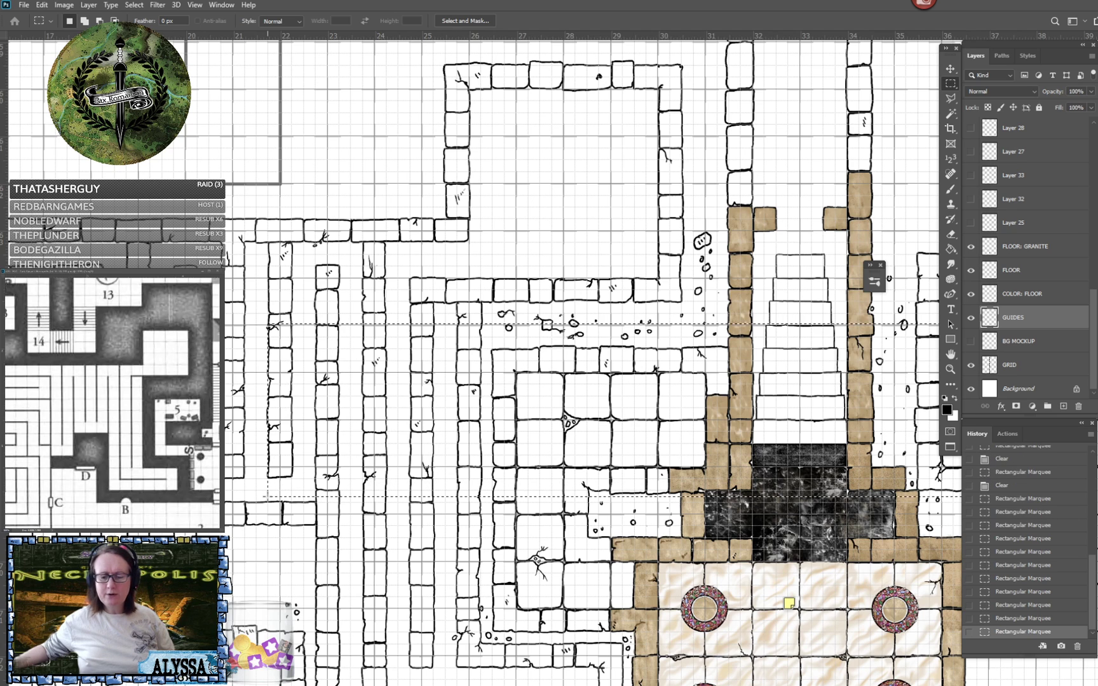
{"action": "left_click_drag", "start_coordinate": [268, 496], "coordinate": [219, 520]}
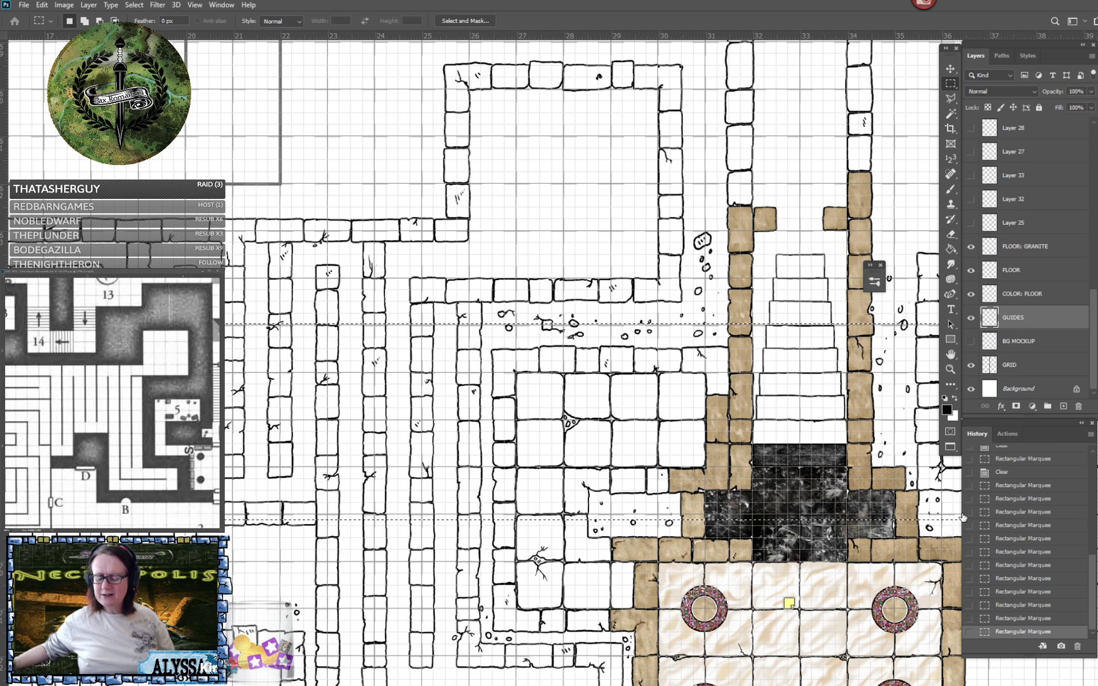
{"action": "left_click", "coordinate": [1007, 478]}
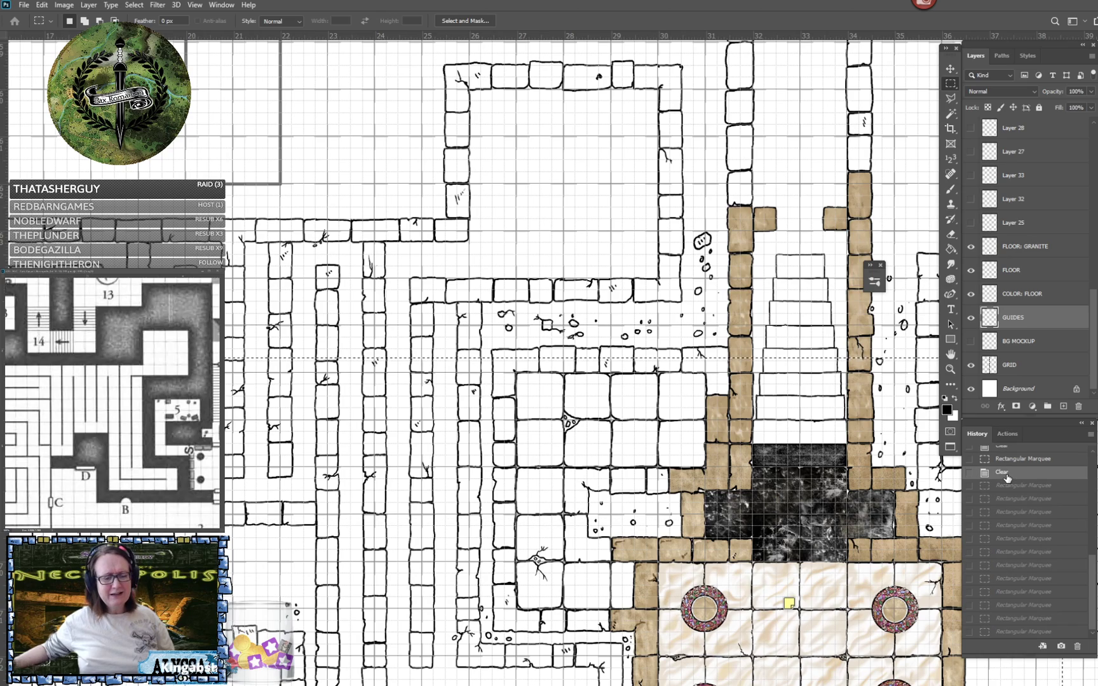
{"action": "key", "text": "ctrl+minus"}
{"action": "key", "text": "ctrl+minus"}
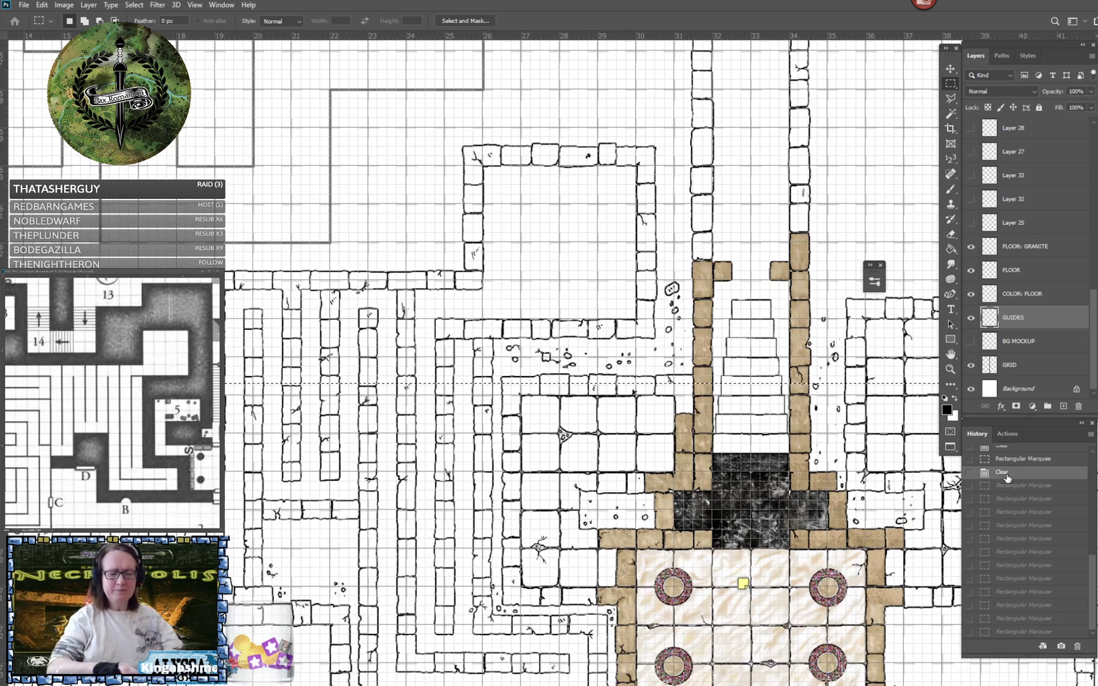
{"action": "key", "text": "ctrl+minus"}
{"action": "key", "text": "ctrl+plus"}
{"action": "key", "text": "ctrl+plus"}
{"action": "key", "text": "ctrl+plus"}
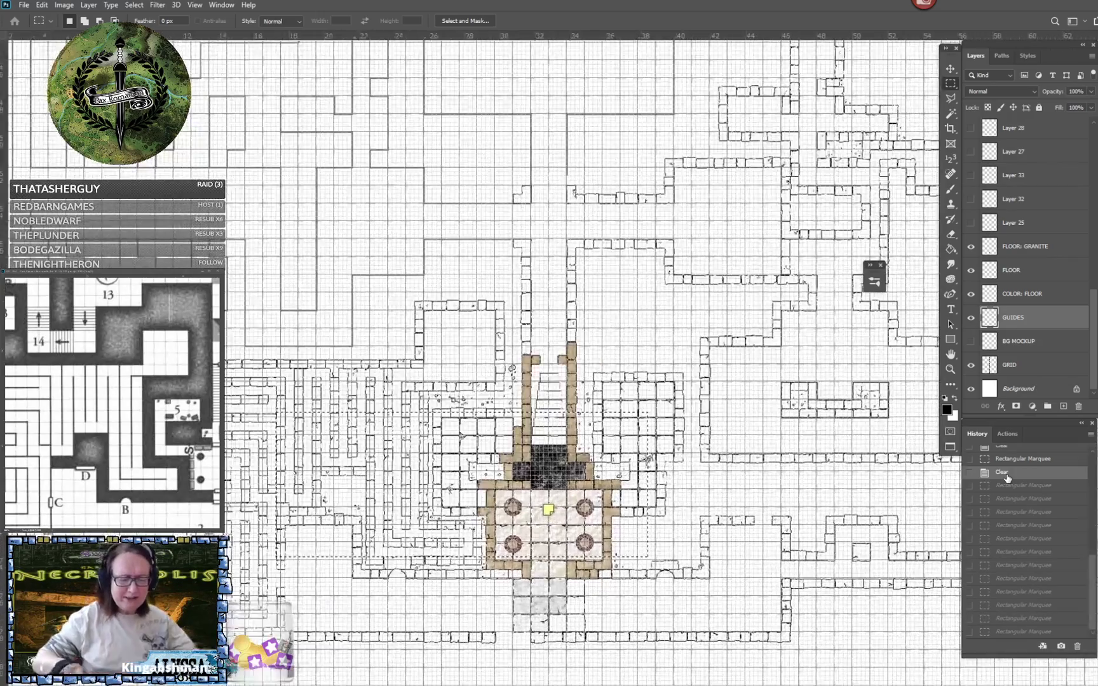
- Deselect the marquee areas around the stairs and central hall on the GUIDES layer
{"action": "key", "text": "ctrl+plus"}
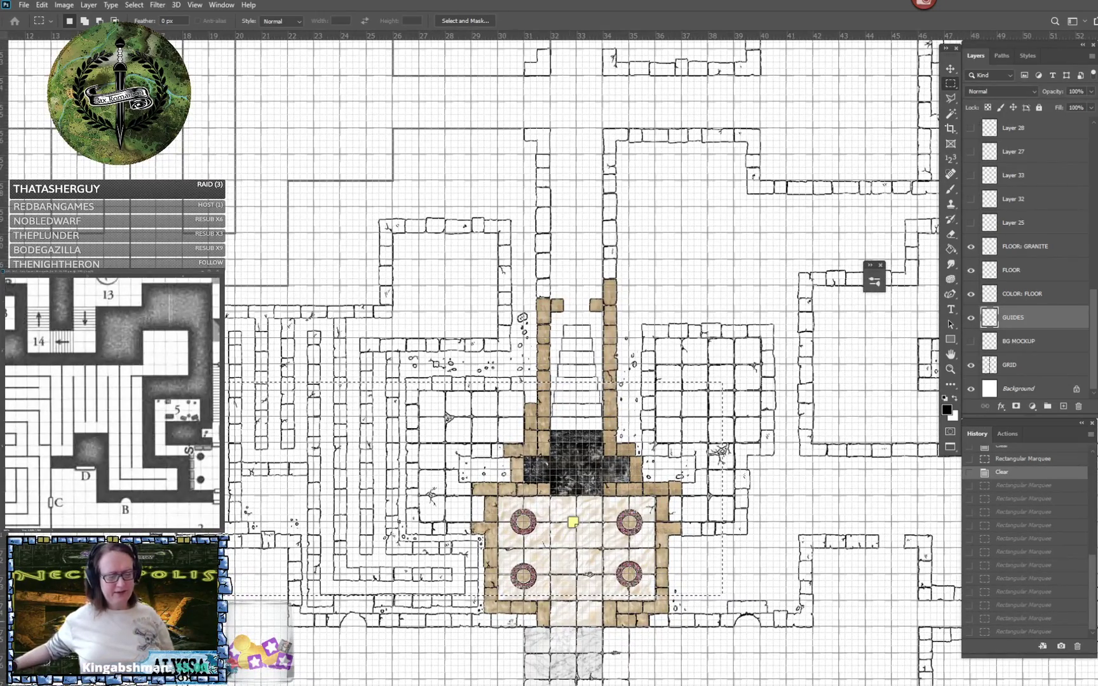
{"action": "left_click_drag", "start_coordinate": [496, 191], "coordinate": [939, 323]}
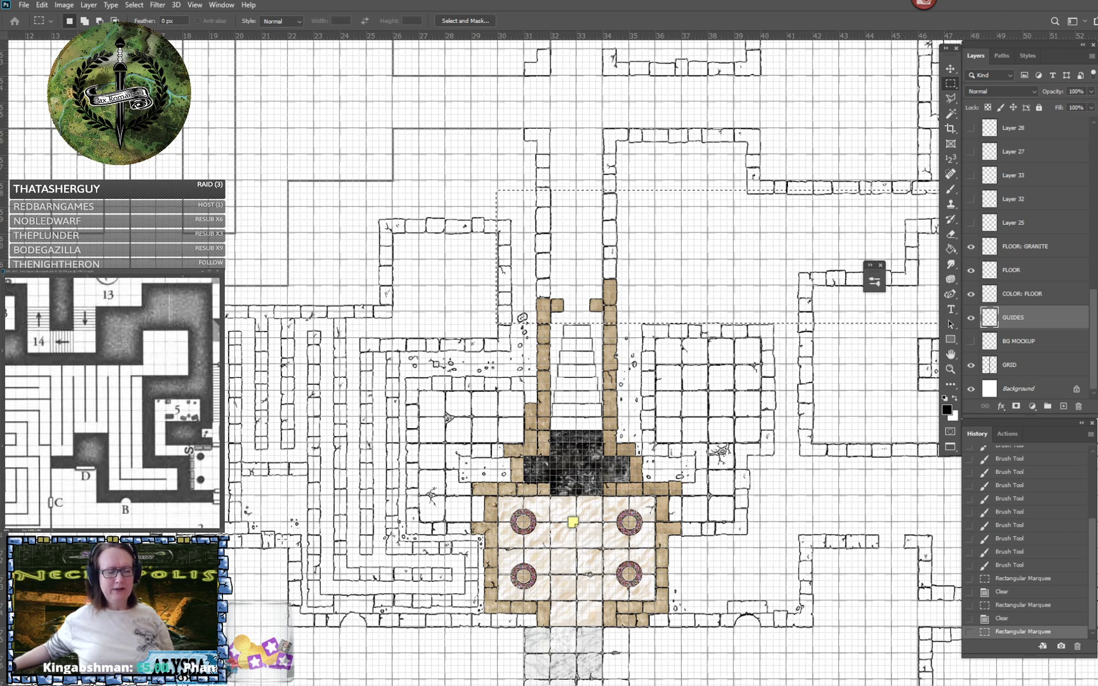
{"action": "left_click", "coordinate": [276, 545]}
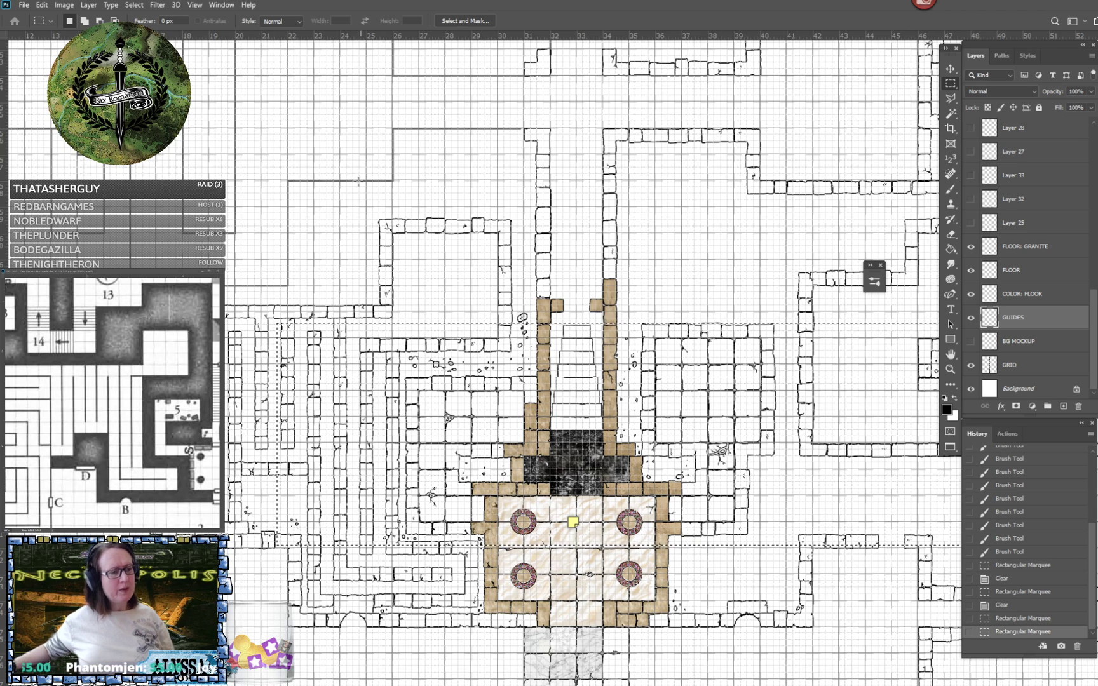
{"action": "left_click", "coordinate": [136, 7]}
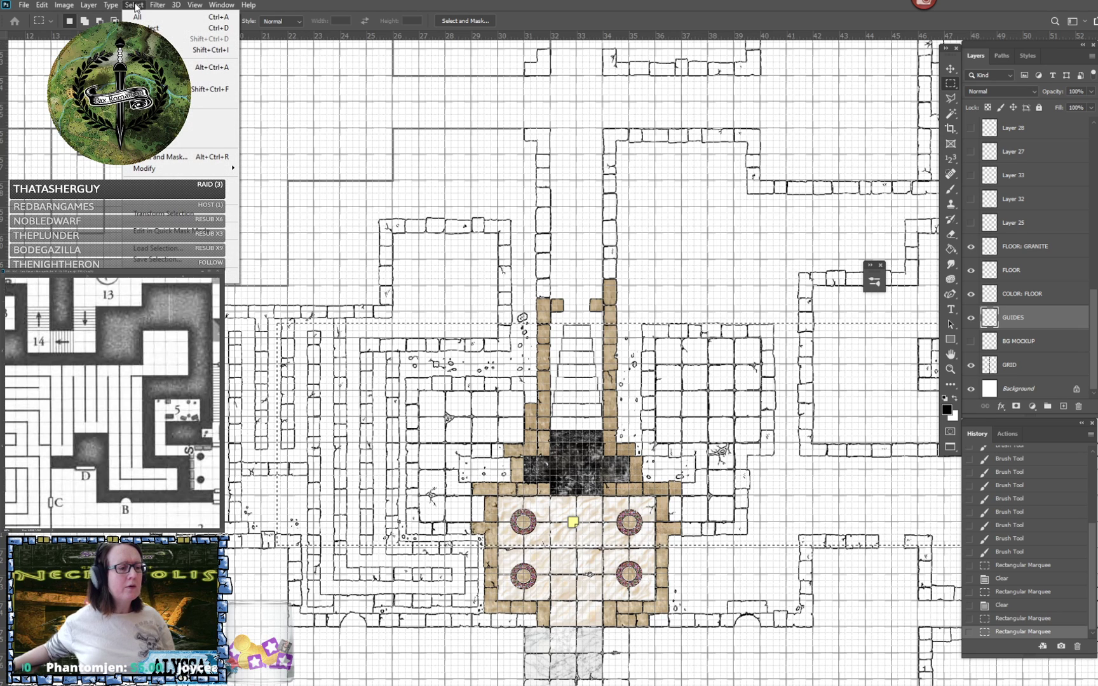
{"action": "left_click", "coordinate": [149, 28]}
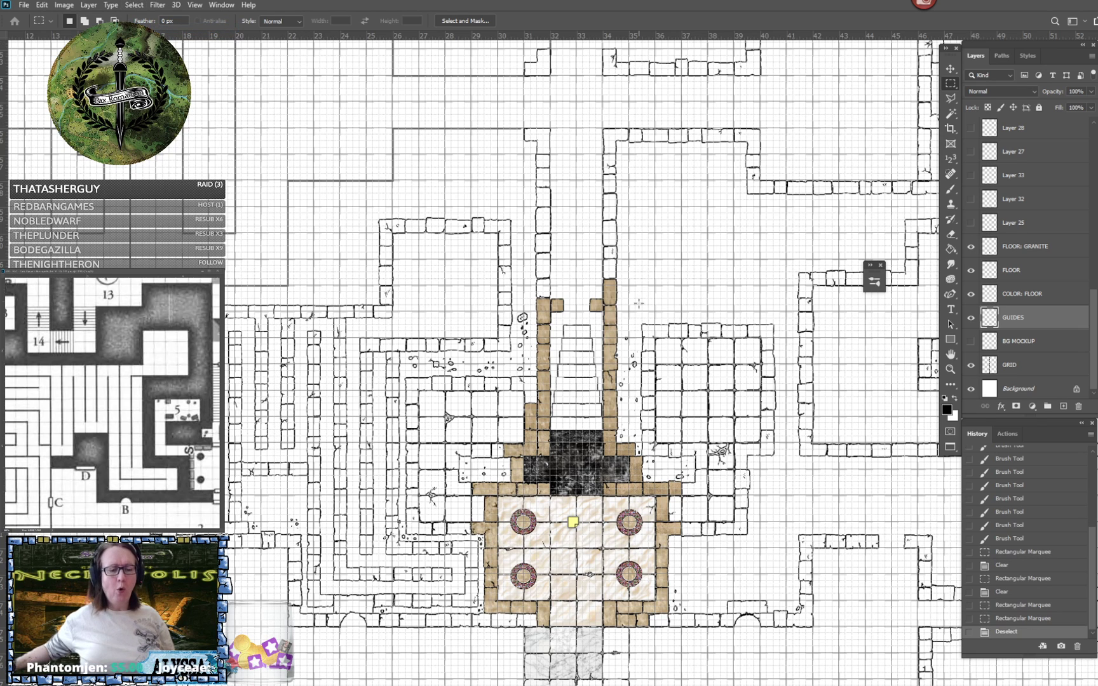
- Examine the inked walls around the stairs, central hall and upper corridors for areas still left as guide lines
{"action": "key", "text": "v"}
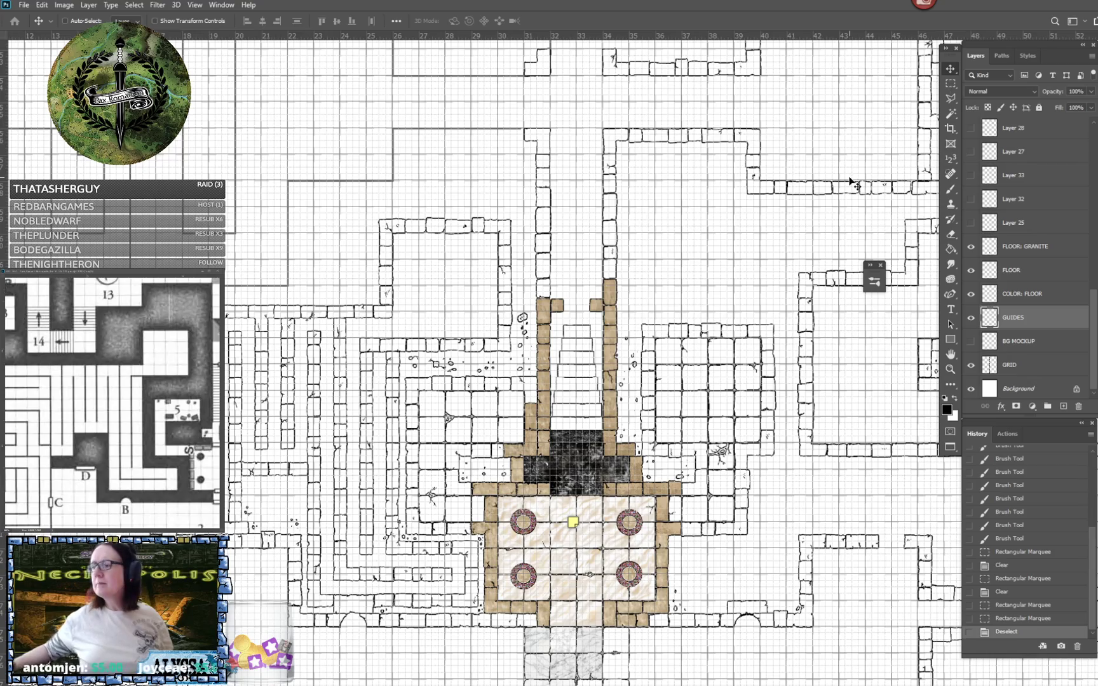
{"action": "scroll", "coordinate": [850, 181], "scroll_direction": "up", "scroll_amount": 5}
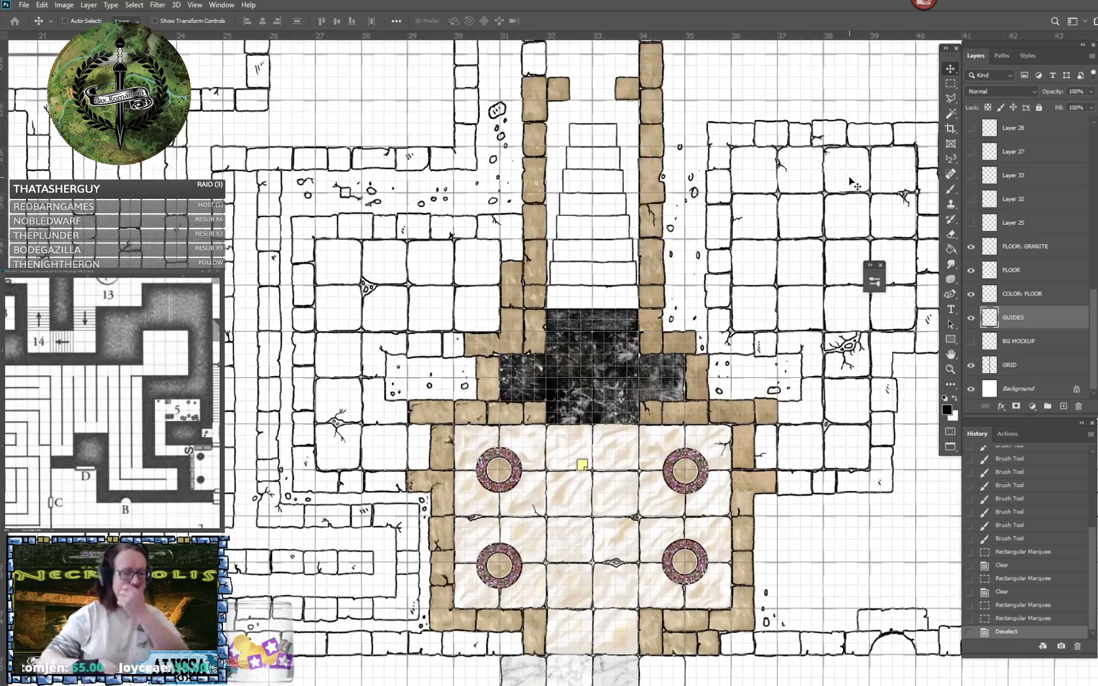
{"action": "scroll", "coordinate": [850, 181], "scroll_direction": "down", "scroll_amount": 2}
{"action": "scroll", "coordinate": [850, 181], "scroll_direction": "up", "scroll_amount": 3}
{"action": "scroll", "coordinate": [850, 181], "scroll_direction": "down", "scroll_amount": 3}
{"action": "scroll", "coordinate": [850, 182], "scroll_direction": "up", "scroll_amount": 2}
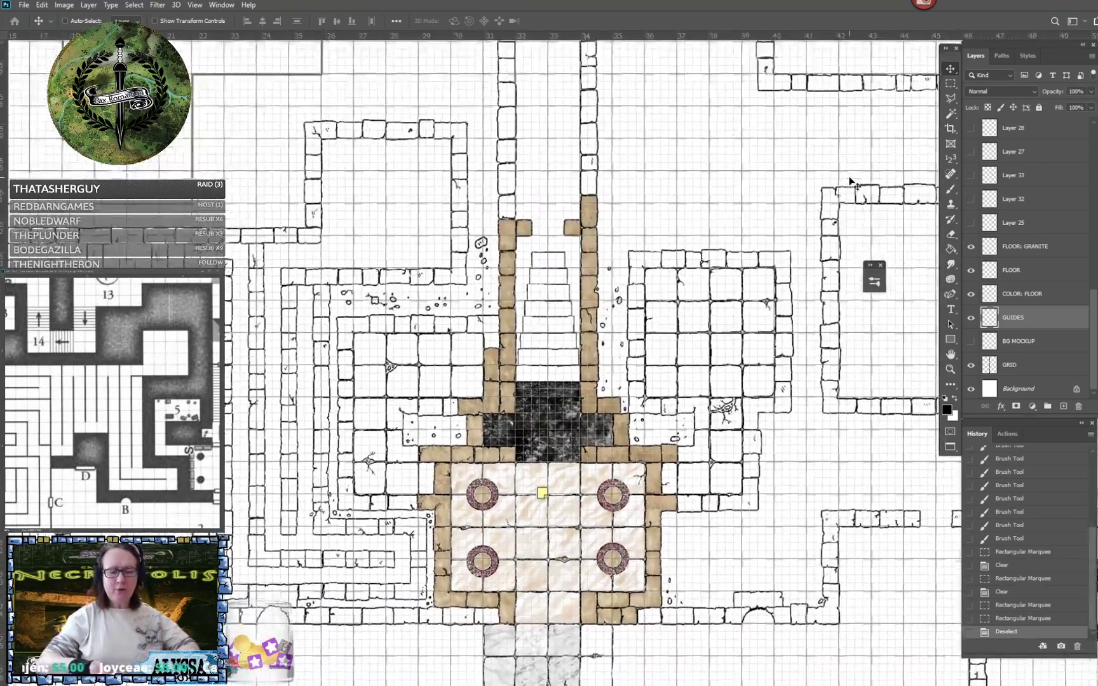
{"action": "scroll", "coordinate": [851, 182], "scroll_direction": "up", "scroll_amount": 4}
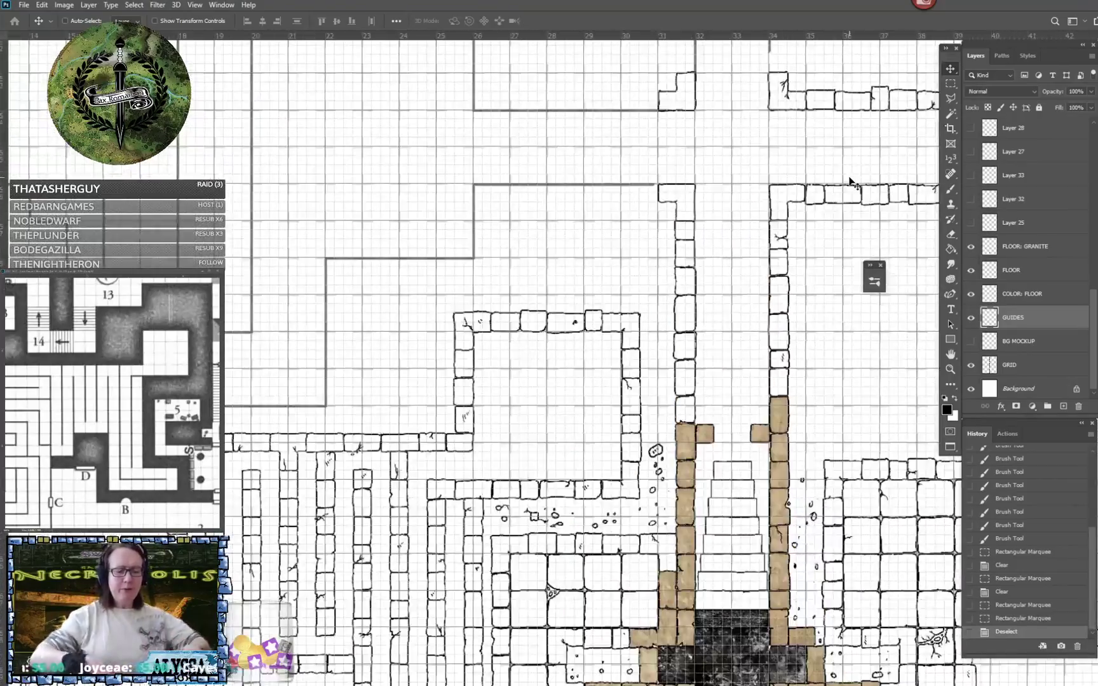
{"action": "scroll", "coordinate": [851, 182], "scroll_direction": "down", "scroll_amount": 3}
{"action": "scroll", "coordinate": [851, 182], "scroll_direction": "down", "scroll_amount": 2}
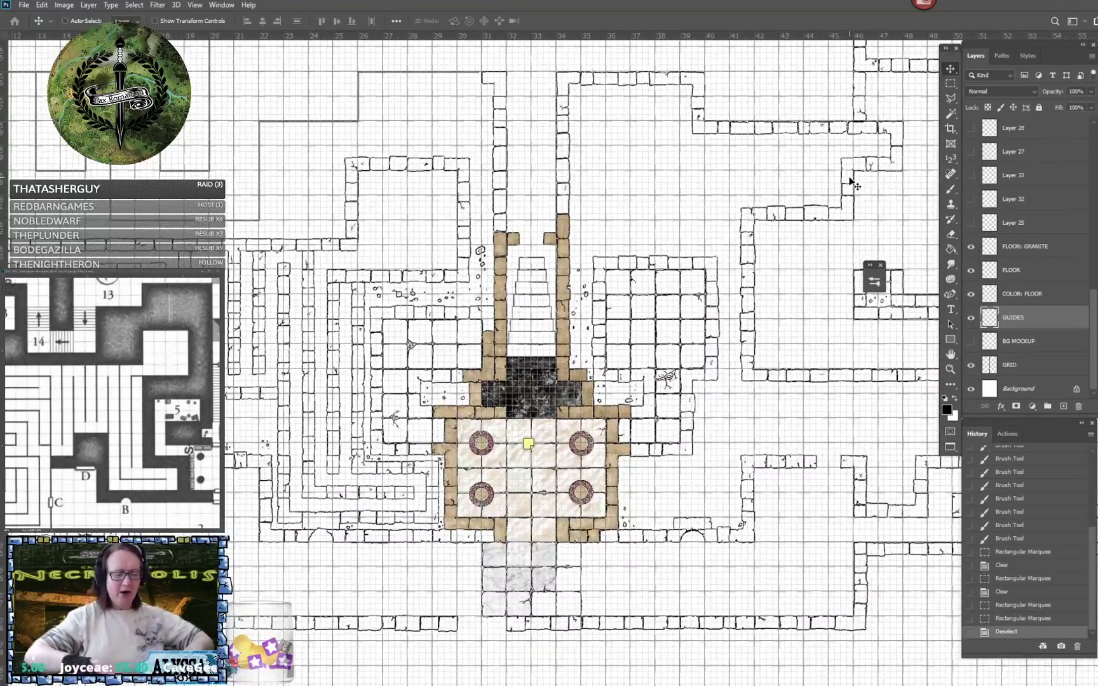
{"action": "scroll", "coordinate": [852, 182], "scroll_direction": "up", "scroll_amount": 1}
{"action": "scroll", "coordinate": [851, 182], "scroll_direction": "up", "scroll_amount": 2}
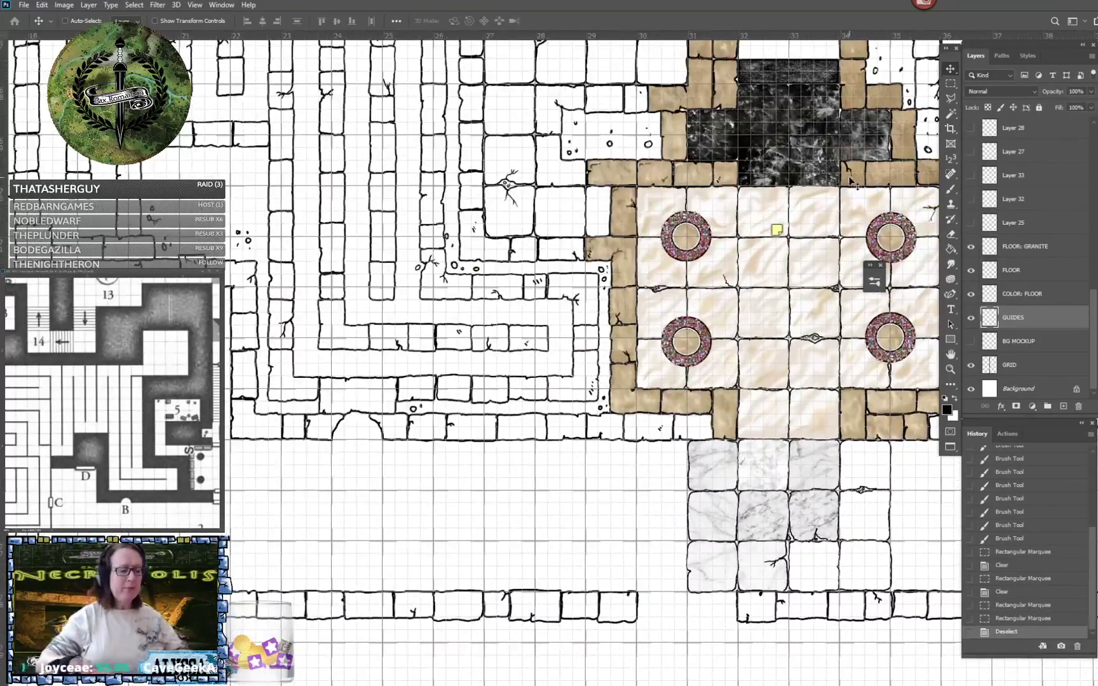
{"action": "scroll", "coordinate": [852, 183], "scroll_direction": "down", "scroll_amount": 2}
{"action": "scroll", "coordinate": [851, 182], "scroll_direction": "up", "scroll_amount": 1}
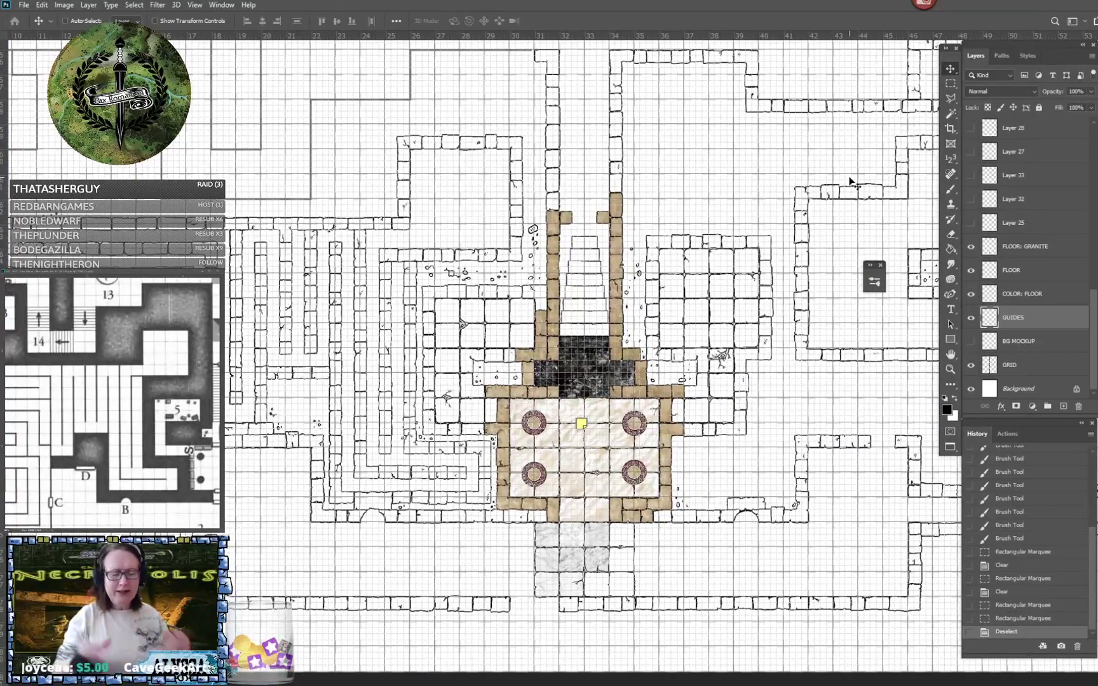
{"action": "scroll", "coordinate": [851, 182], "scroll_direction": "up", "scroll_amount": 3}
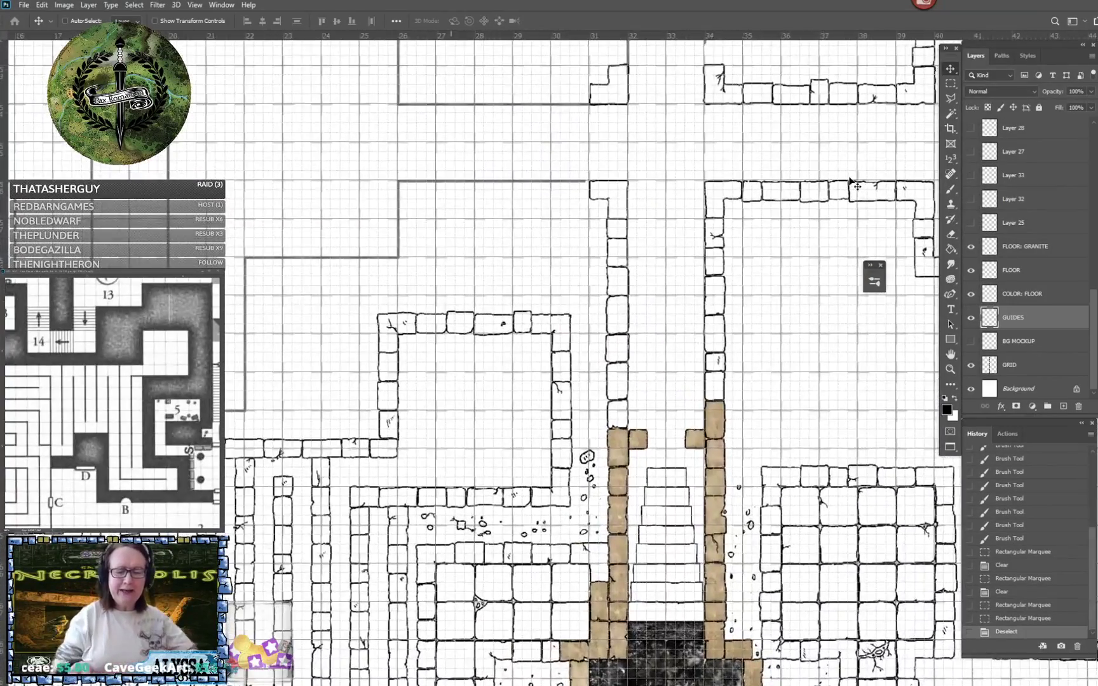
{"action": "scroll", "coordinate": [852, 182], "scroll_direction": "up", "scroll_amount": 3}
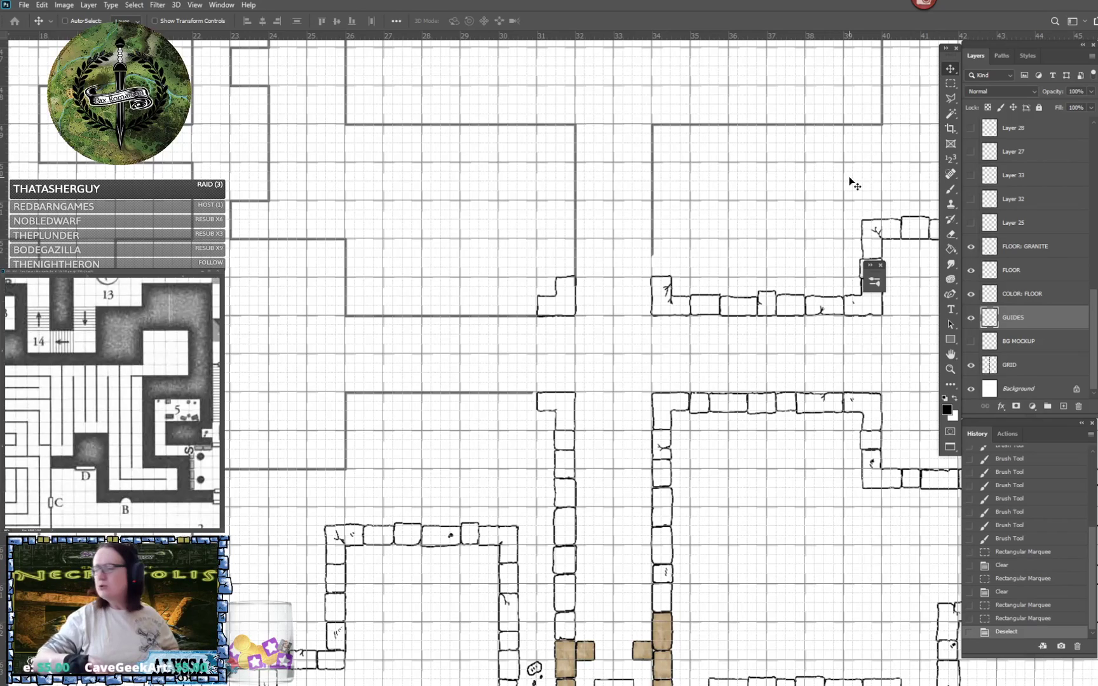
- Convert the reference map's Background to a normal layer, shift it slightly, and bring rooms 3 to 10 into view
{"action": "left_click", "coordinate": [176, 317]}
{"action": "left_click_drag", "start_coordinate": [176, 317], "coordinate": [100, 288]}
{"action": "left_click_drag", "start_coordinate": [213, 473], "coordinate": [89, 405]}
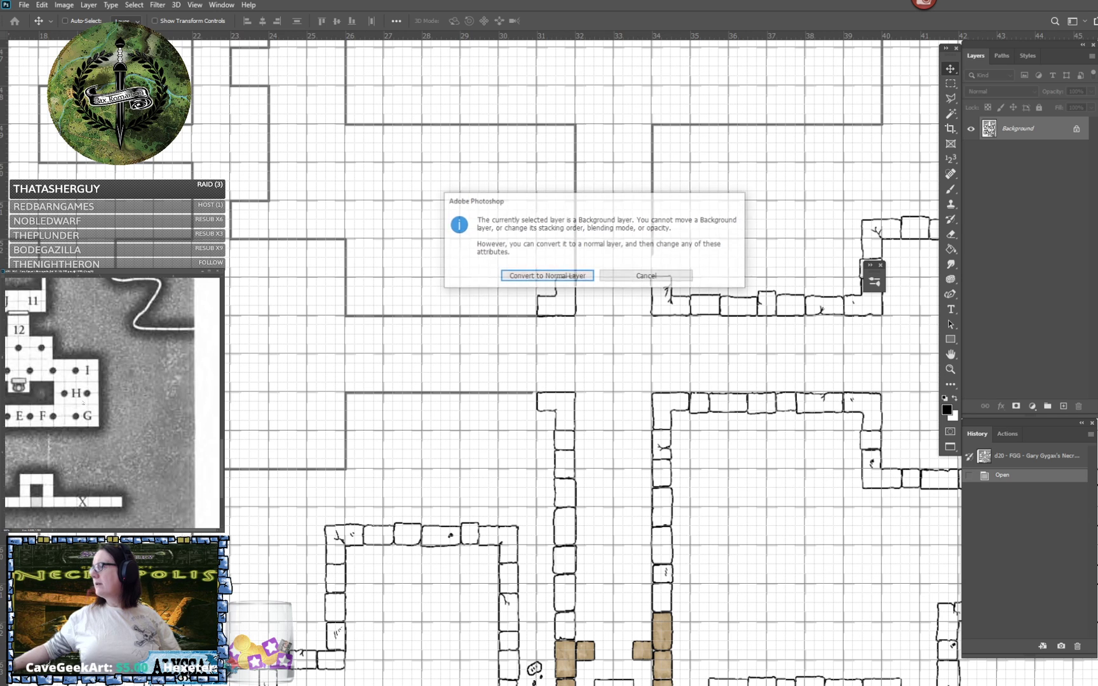
{"action": "key", "text": "Return"}
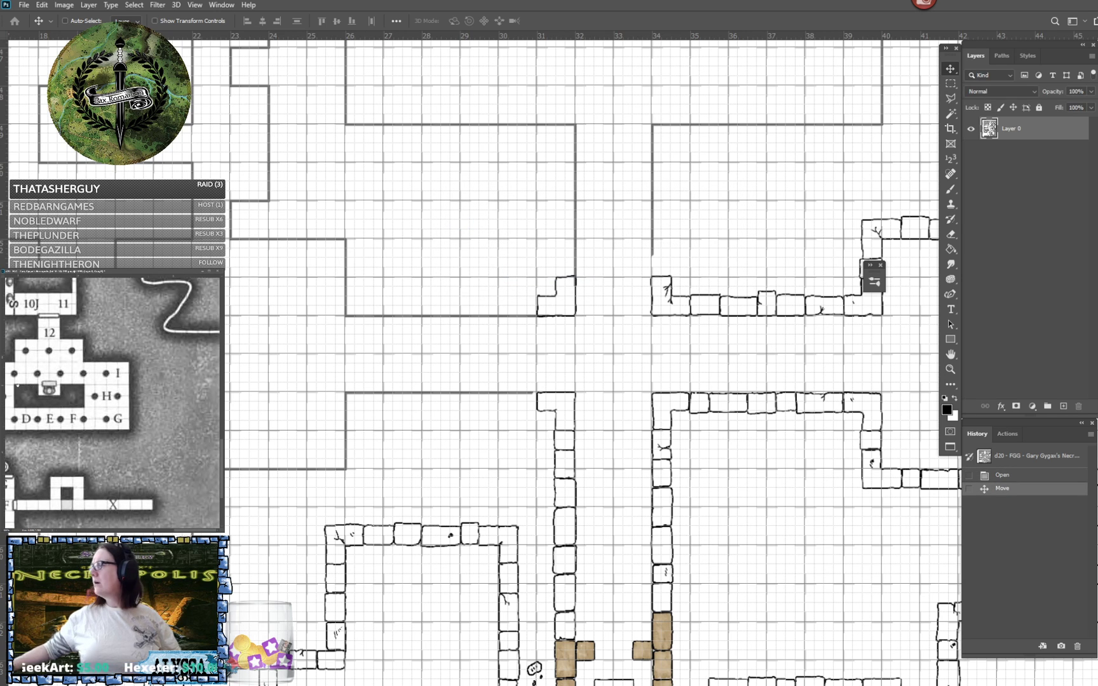
{"action": "left_click_drag", "start_coordinate": [17, 385], "coordinate": [146, 390]}
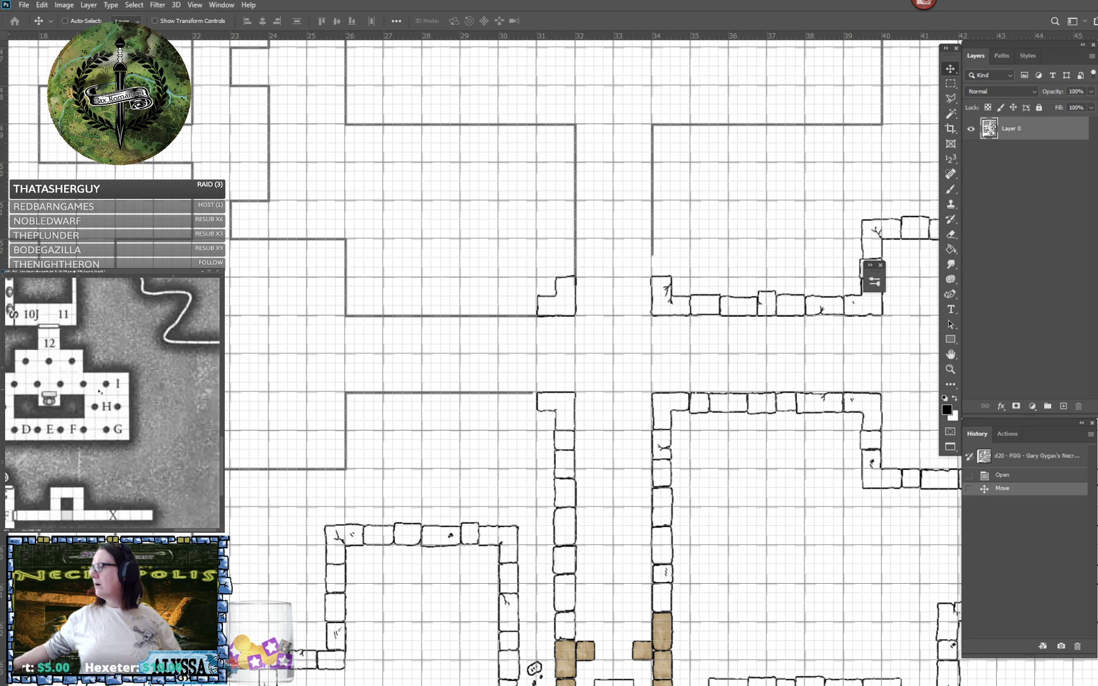
{"action": "scroll", "coordinate": [98, 391], "scroll_direction": "down", "scroll_amount": 4}
{"action": "scroll", "coordinate": [57, 416], "scroll_direction": "up", "scroll_amount": 5}
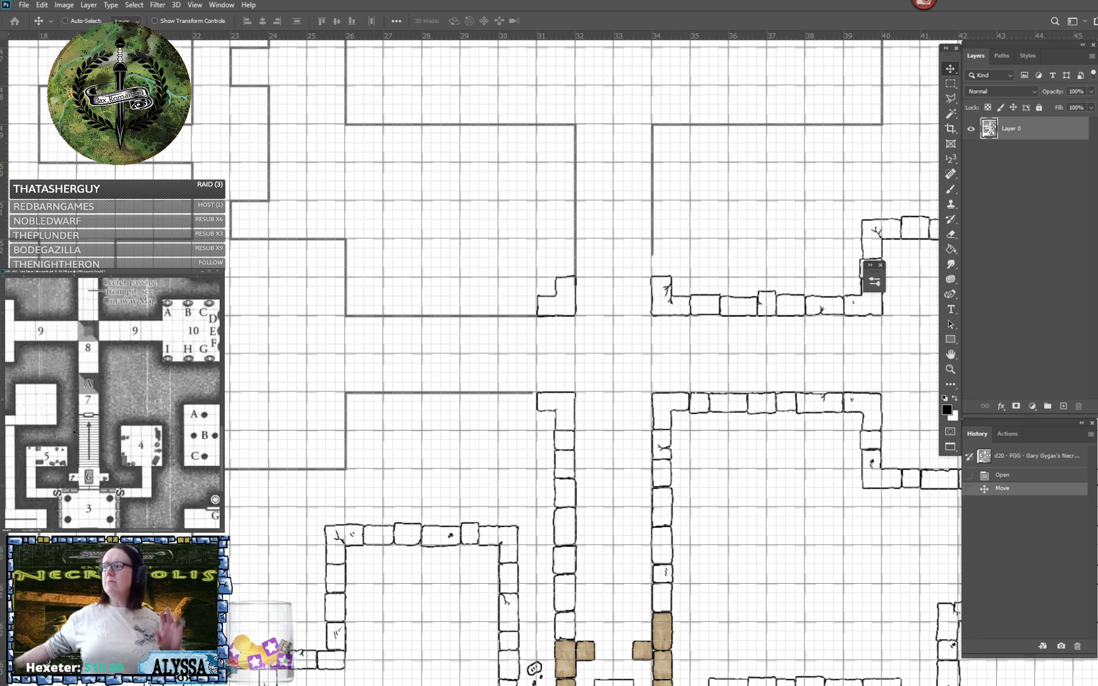
- Return to the Necropole.psb map and select the INK: Floor layer
{"action": "key", "text": "ctrl+Tab"}
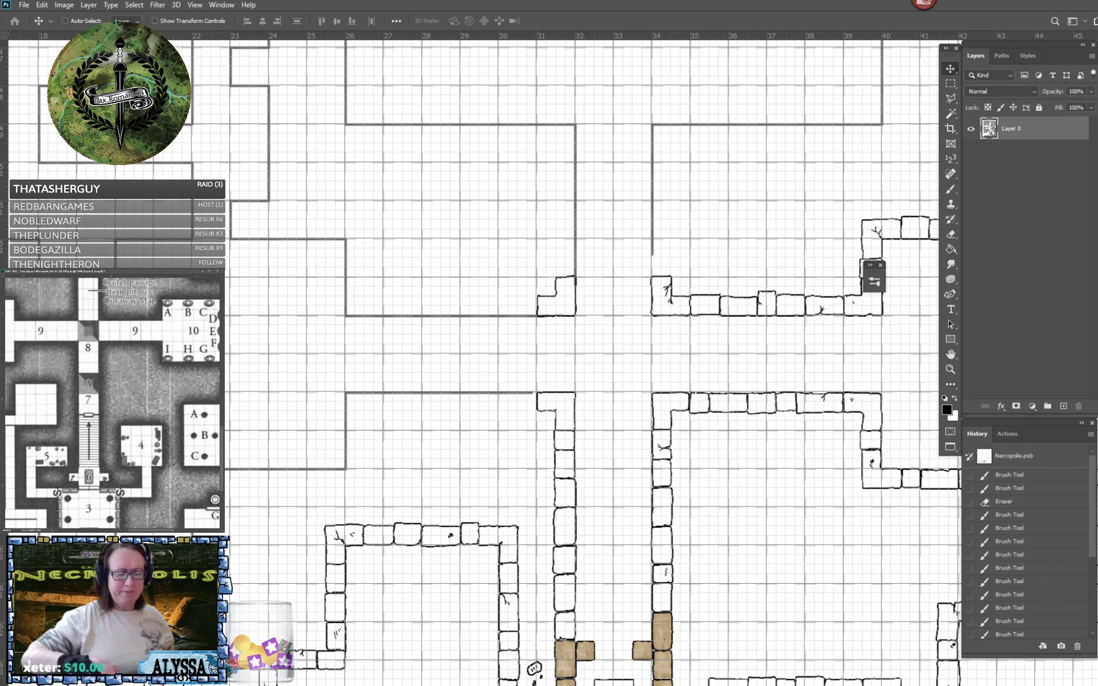
{"action": "scroll", "coordinate": [473, 356], "scroll_direction": "down", "scroll_amount": 5}
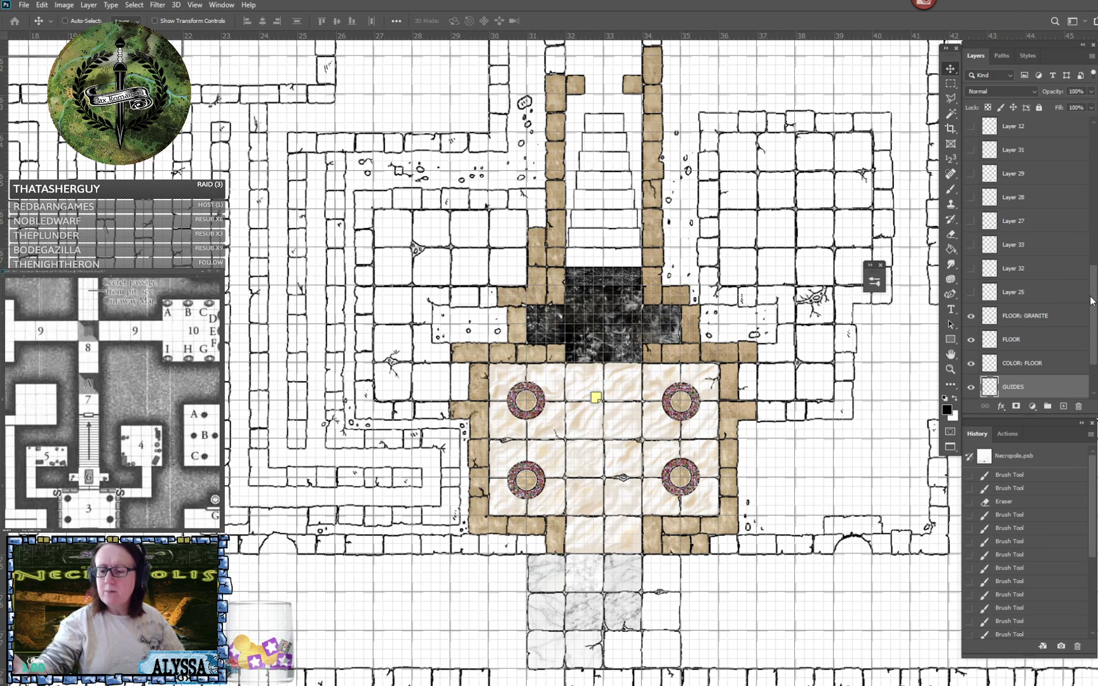
{"action": "left_click_drag", "start_coordinate": [1094, 301], "coordinate": [1087, 180]}
{"action": "left_click", "coordinate": [1037, 162]}
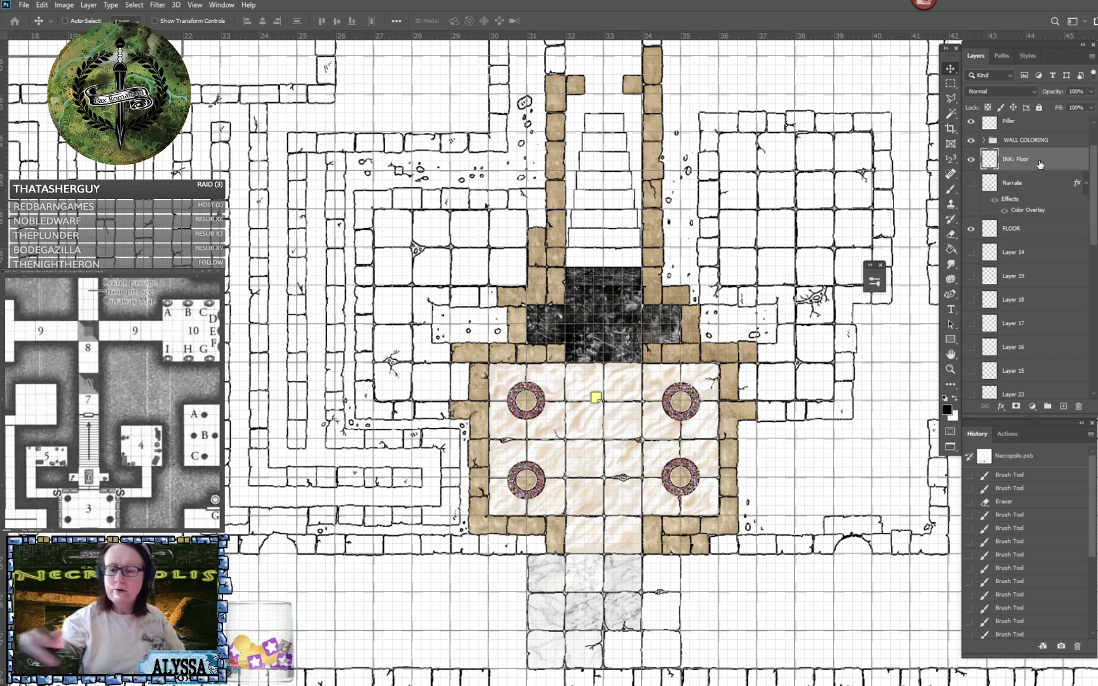
- Examine the stairs, pillared hall and marble-tiled corridor for floor areas that still lack inked tiles
{"action": "scroll", "coordinate": [474, 356], "scroll_direction": "down", "scroll_amount": 1}
{"action": "scroll", "coordinate": [596, 381], "scroll_direction": "down", "scroll_amount": 3}
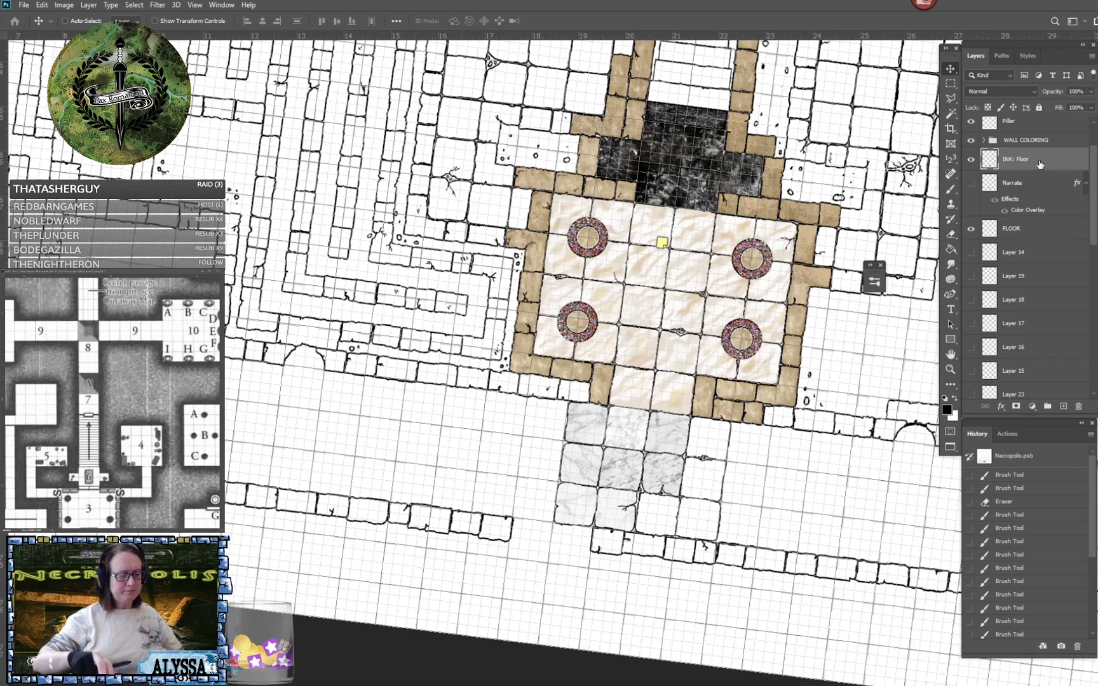
{"action": "key", "text": "Escape"}
{"action": "scroll", "coordinate": [555, 445], "scroll_direction": "up", "scroll_amount": 5}
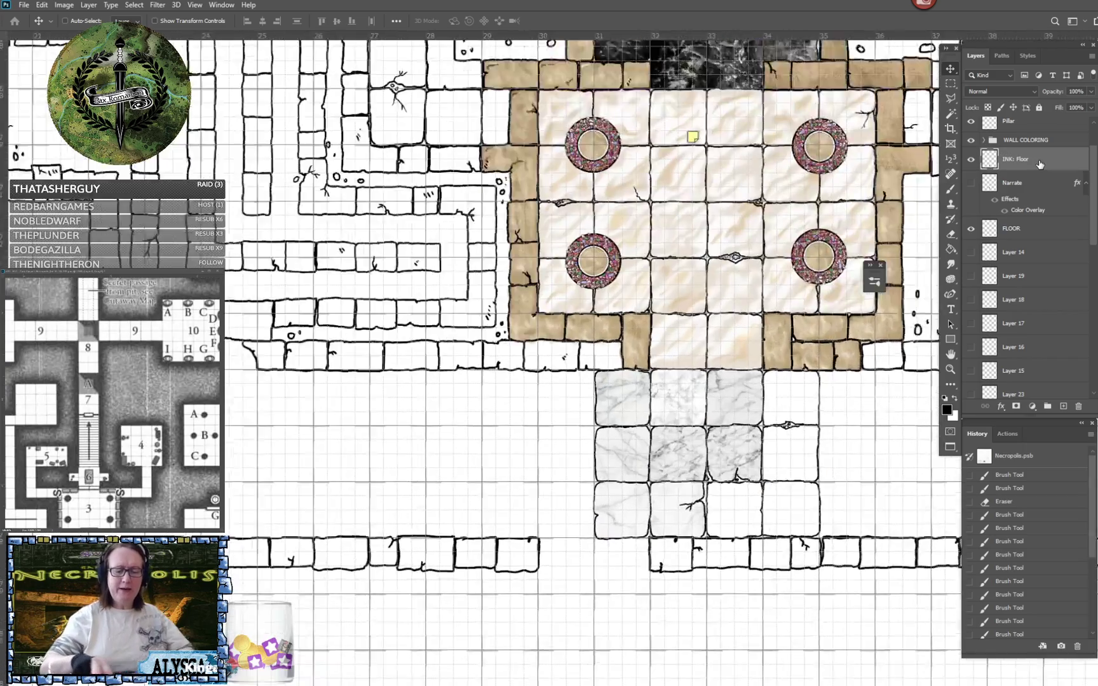
{"action": "scroll", "coordinate": [556, 381], "scroll_direction": "down", "scroll_amount": 5}
{"action": "scroll", "coordinate": [556, 382], "scroll_direction": "up", "scroll_amount": 5}
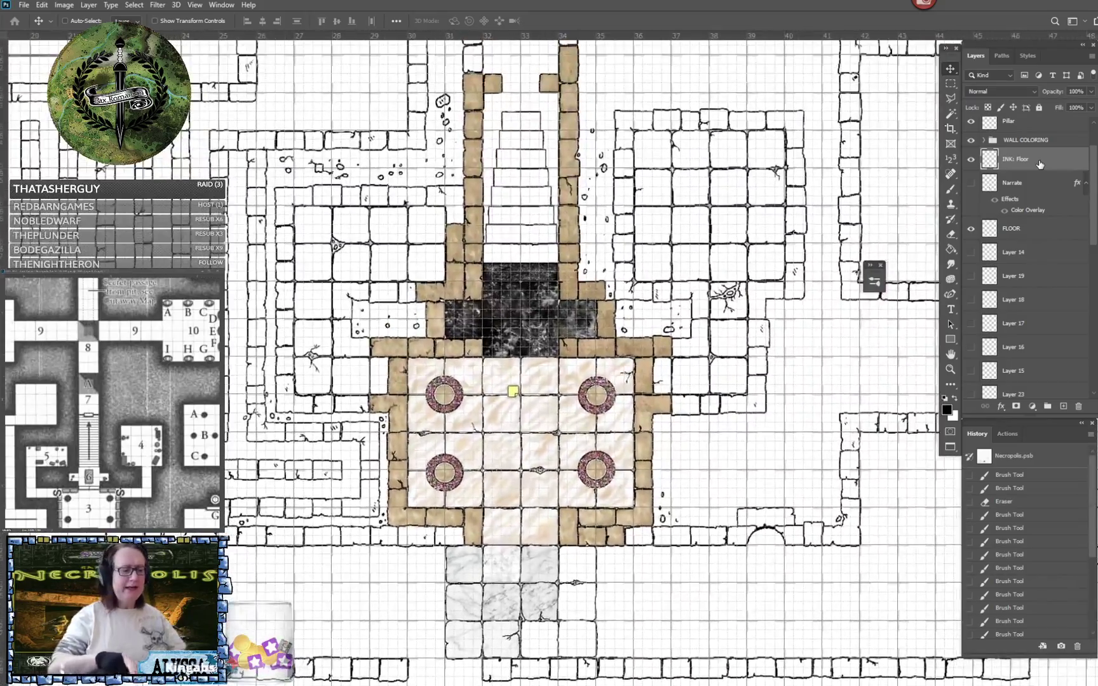
{"action": "scroll", "coordinate": [556, 381], "scroll_direction": "up", "scroll_amount": 5}
{"action": "scroll", "coordinate": [556, 381], "scroll_direction": "down", "scroll_amount": 5}
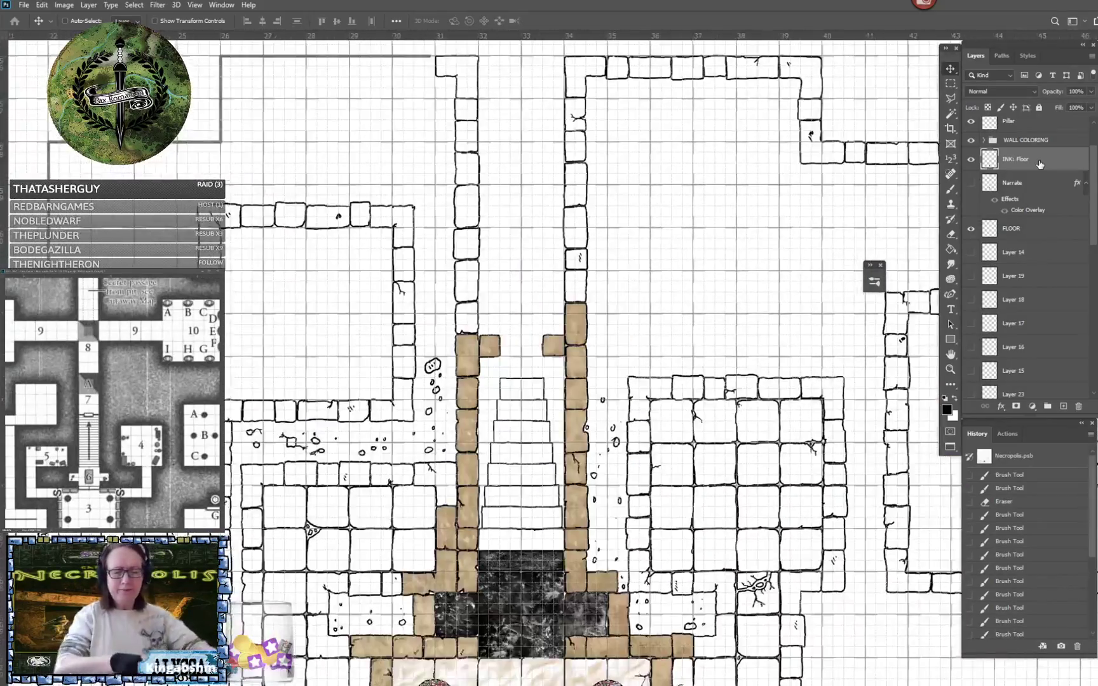
{"action": "scroll", "coordinate": [556, 382], "scroll_direction": "up", "scroll_amount": 4}
{"action": "scroll", "coordinate": [556, 381], "scroll_direction": "up", "scroll_amount": 5}
{"action": "scroll", "coordinate": [556, 381], "scroll_direction": "down", "scroll_amount": 3}
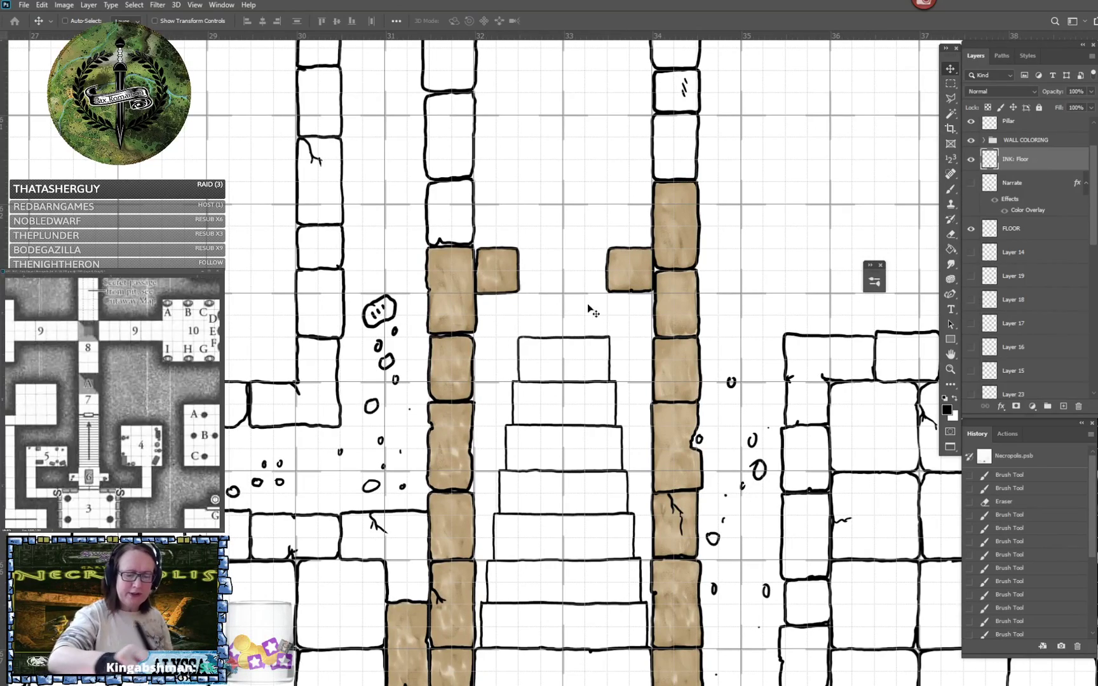
{"action": "scroll", "coordinate": [649, 525], "scroll_direction": "down", "scroll_amount": 1}
{"action": "scroll", "coordinate": [653, 527], "scroll_direction": "down", "scroll_amount": 2}
{"action": "scroll", "coordinate": [648, 524], "scroll_direction": "up", "scroll_amount": 1}
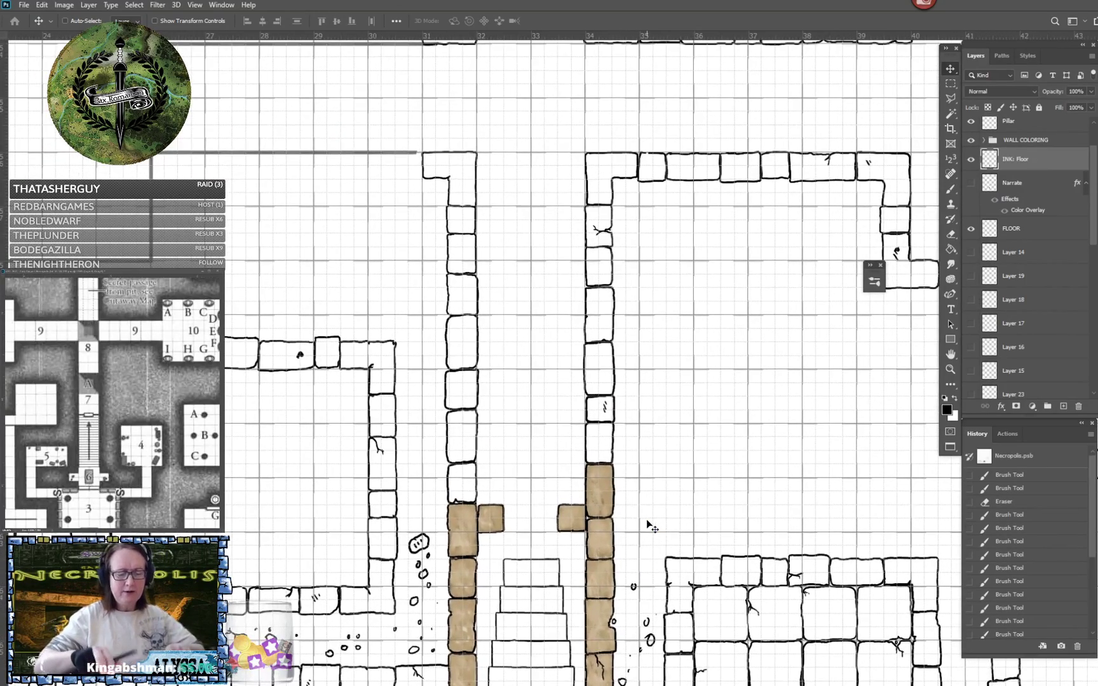
{"action": "scroll", "coordinate": [646, 519], "scroll_direction": "down", "scroll_amount": 10}
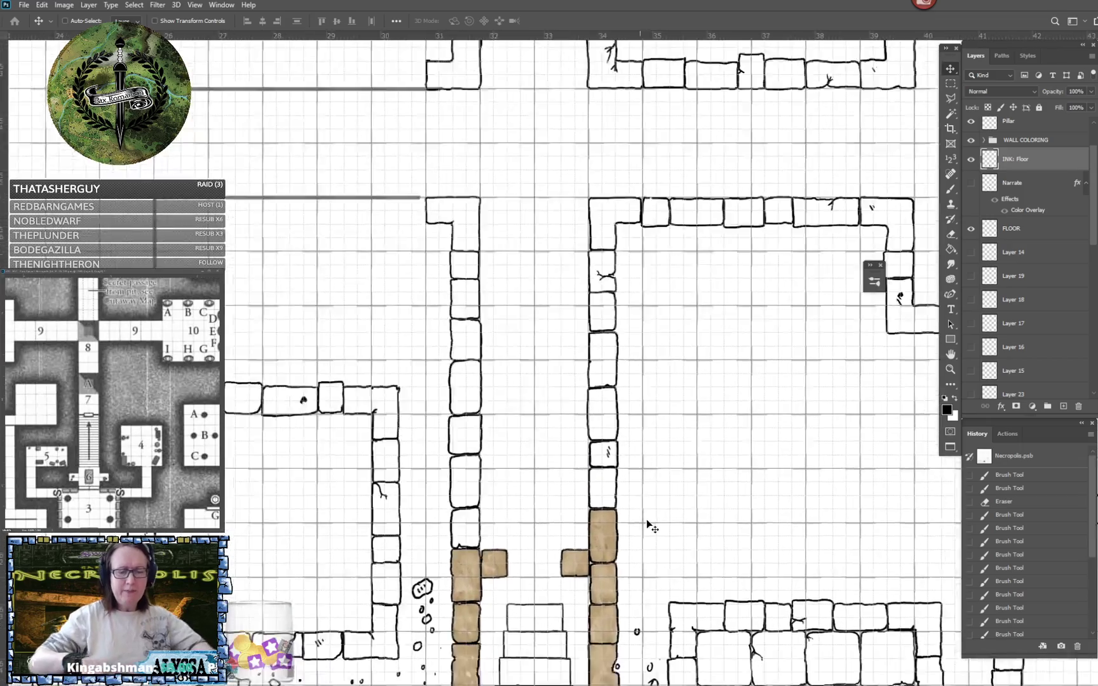
{"action": "scroll", "coordinate": [646, 519], "scroll_direction": "down", "scroll_amount": 3}
{"action": "scroll", "coordinate": [646, 519], "scroll_direction": "left", "scroll_amount": 1}
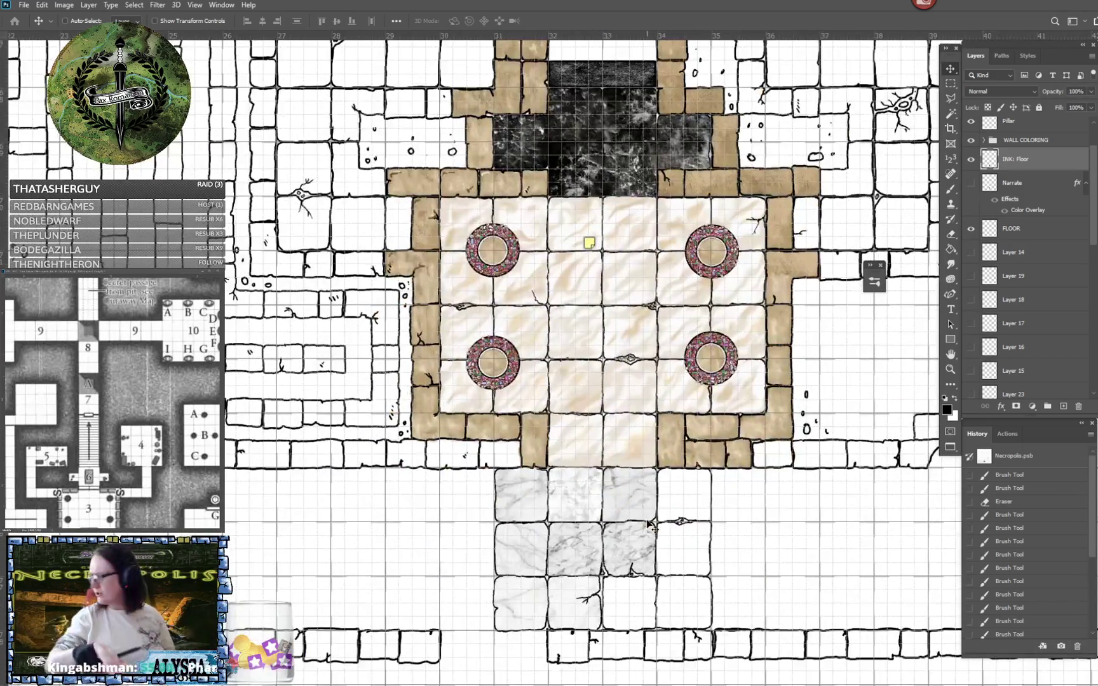
{"action": "scroll", "coordinate": [648, 525], "scroll_direction": "down", "scroll_amount": 2}
{"action": "scroll", "coordinate": [648, 524], "scroll_direction": "left", "scroll_amount": 1}
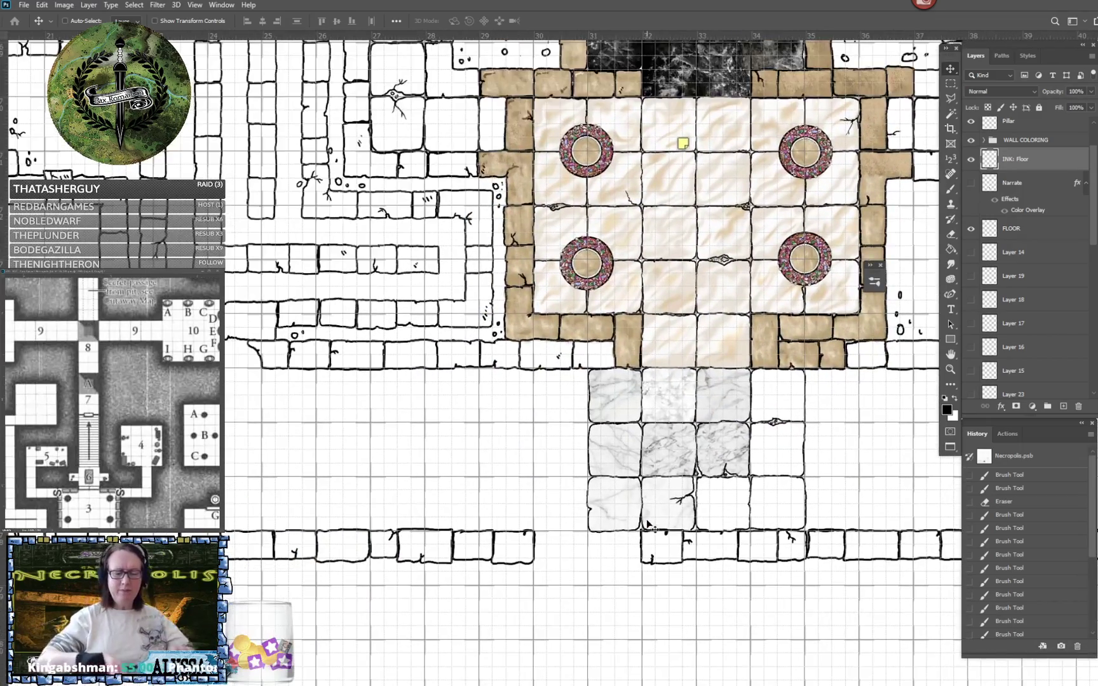
{"action": "scroll", "coordinate": [648, 524], "scroll_direction": "up", "scroll_amount": 3}
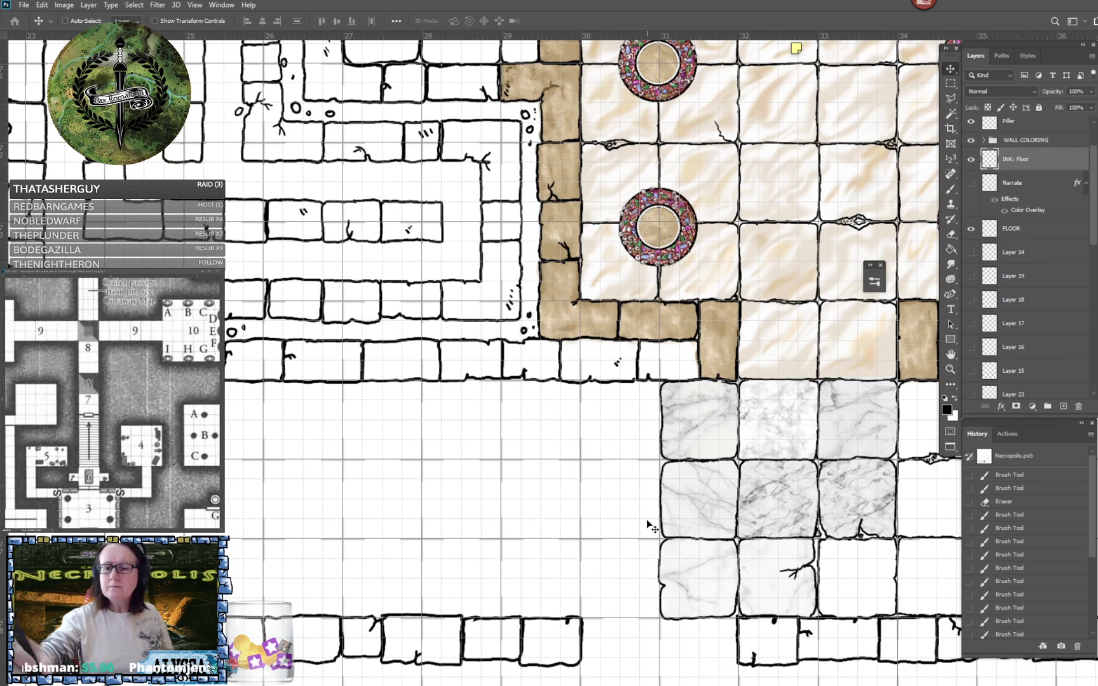
- Ink a one-square floor tile with the Brush directly above the end stone of the corridor's lower wall, two squares before the marble tiles
{"action": "left_click", "coordinate": [951, 190]}
{"action": "scroll", "coordinate": [756, 572], "scroll_direction": "down", "scroll_amount": 2}
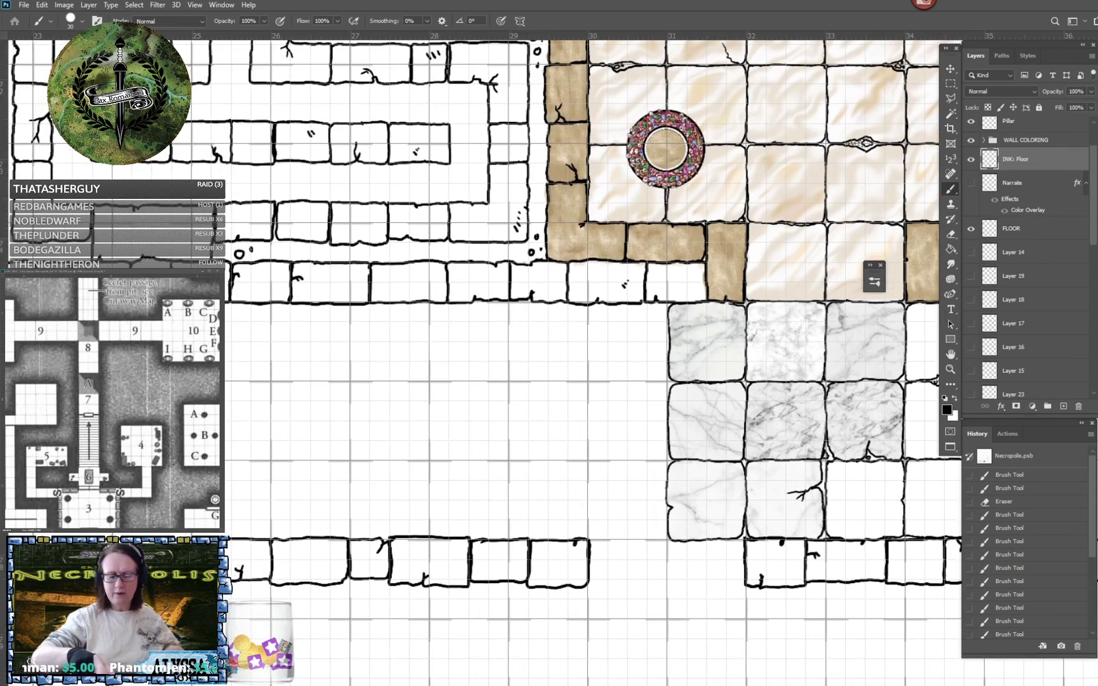
{"action": "scroll", "coordinate": [756, 604], "scroll_direction": "up", "scroll_amount": 2}
{"action": "scroll", "coordinate": [756, 571], "scroll_direction": "down", "scroll_amount": 1}
{"action": "left_click_drag", "start_coordinate": [686, 445], "coordinate": [681, 482]}
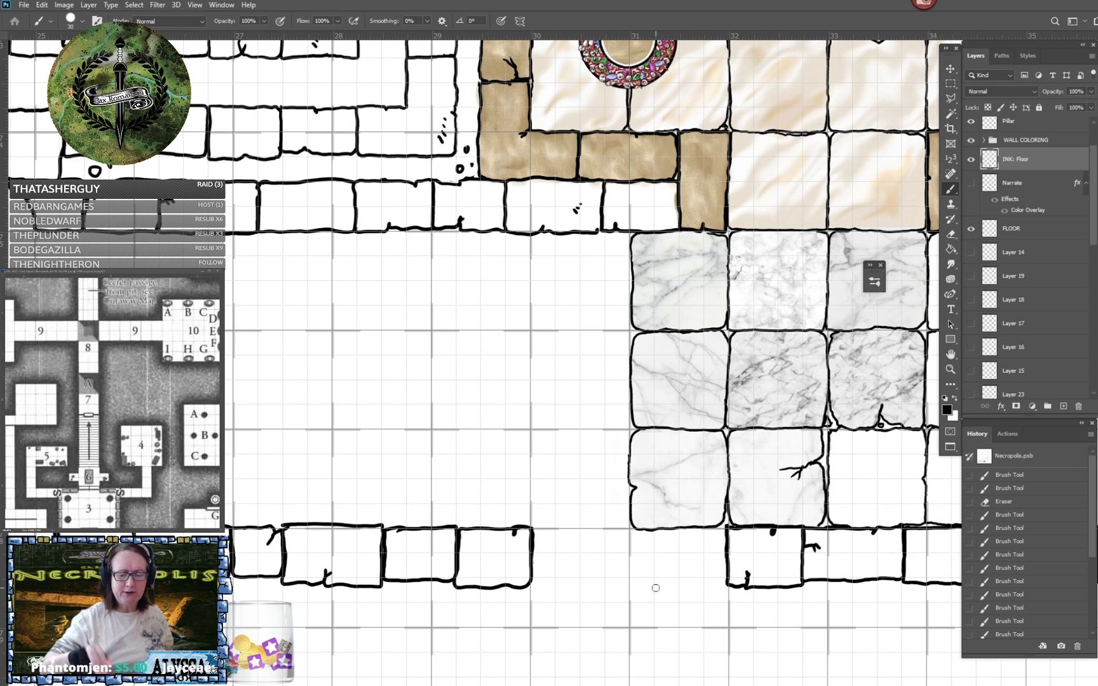
{"action": "scroll", "coordinate": [656, 588], "scroll_direction": "up", "scroll_amount": 1}
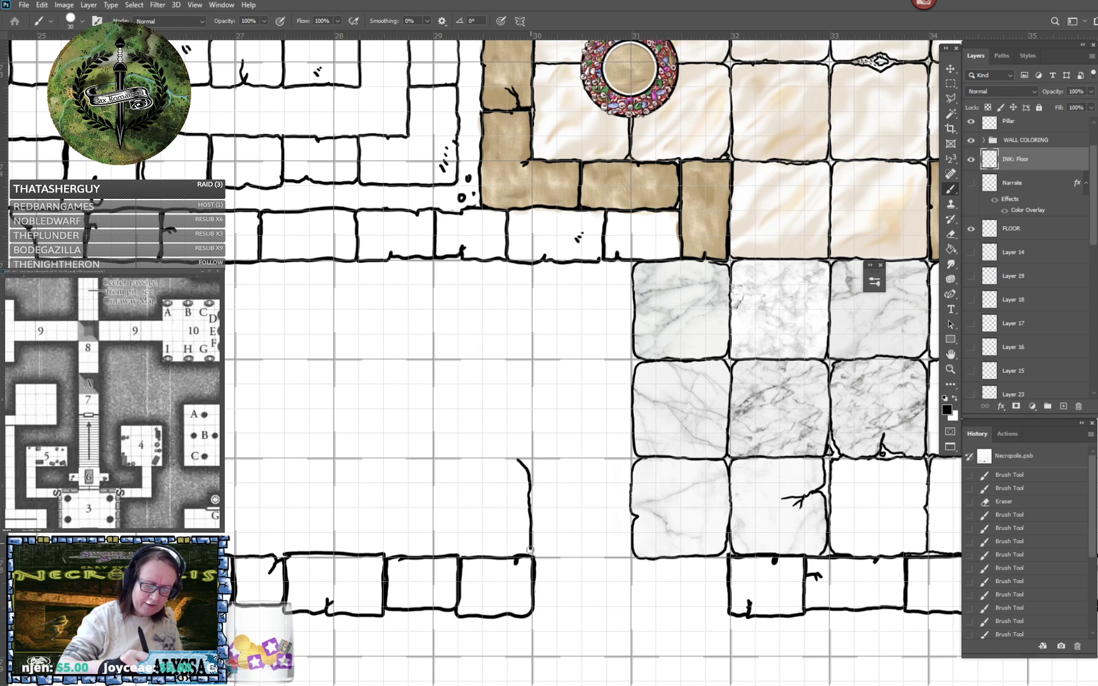
{"action": "left_click_drag", "start_coordinate": [530, 549], "coordinate": [531, 556]}
{"action": "mouse_move", "coordinate": [434, 496]}
{"action": "left_mouse_down"}
{"action": "mouse_move", "coordinate": [438, 459]}
{"action": "mouse_move", "coordinate": [520, 461]}
{"action": "left_mouse_up"}
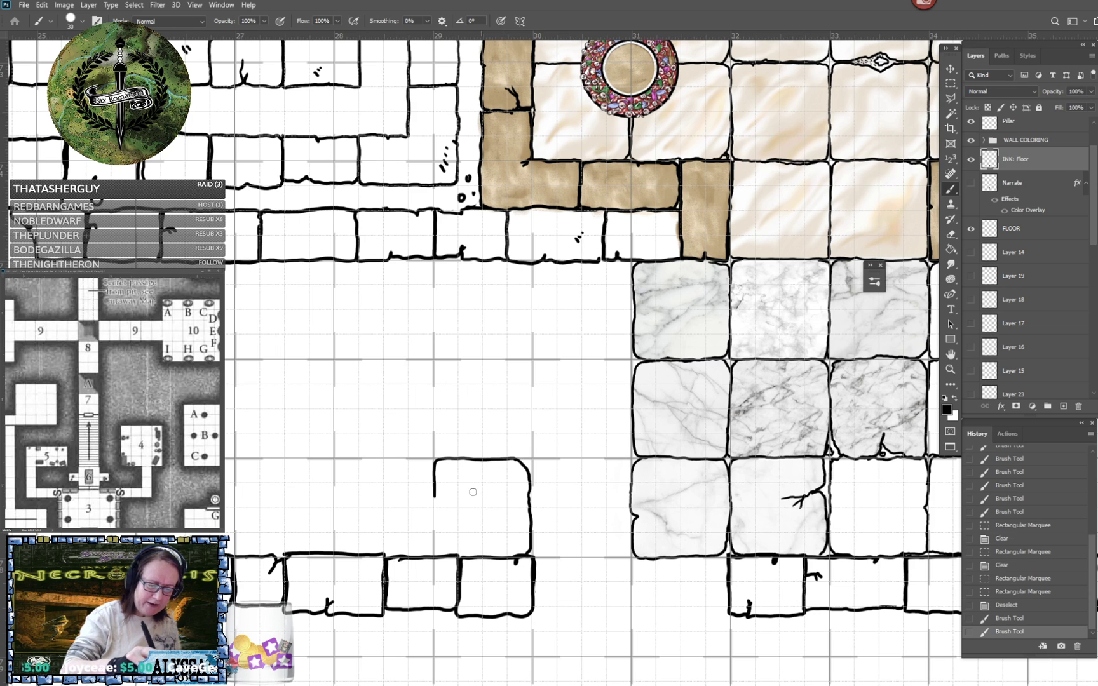
{"action": "left_click_drag", "start_coordinate": [434, 501], "coordinate": [441, 553]}
- Ink the tile in the corridor's middle row above the first one, adding a branching crack and a chipped lower corner
{"action": "scroll", "coordinate": [491, 546], "scroll_direction": "left", "scroll_amount": 4}
{"action": "scroll", "coordinate": [491, 546], "scroll_direction": "up", "scroll_amount": 1}
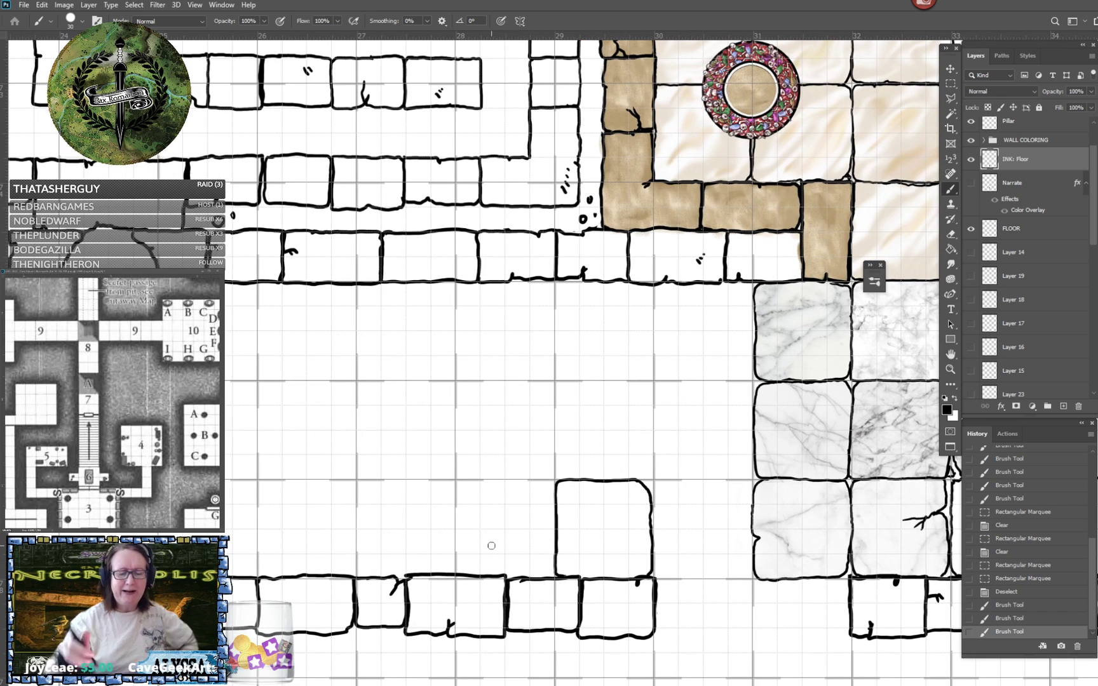
{"action": "mouse_move", "coordinate": [555, 394]}
{"action": "left_mouse_down"}
{"action": "mouse_move", "coordinate": [557, 382]}
{"action": "mouse_move", "coordinate": [652, 387]}
{"action": "left_mouse_up"}
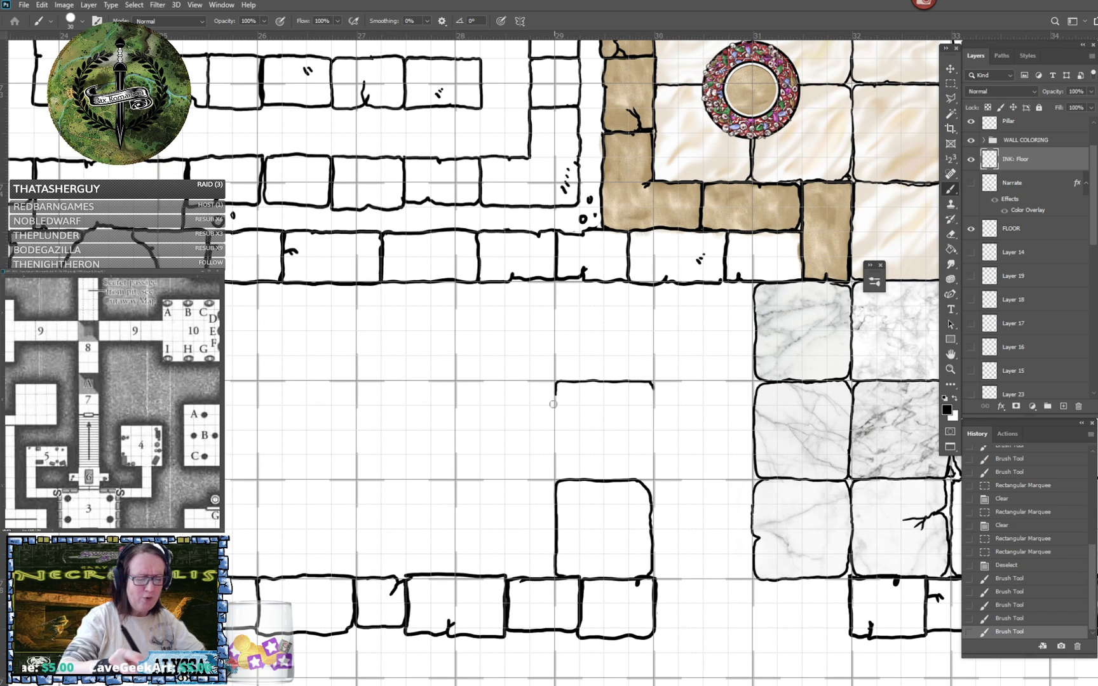
{"action": "mouse_move", "coordinate": [556, 389]}
{"action": "left_mouse_down"}
{"action": "mouse_move", "coordinate": [558, 475]}
{"action": "mouse_move", "coordinate": [582, 478]}
{"action": "mouse_move", "coordinate": [596, 449]}
{"action": "mouse_move", "coordinate": [589, 477]}
{"action": "mouse_move", "coordinate": [626, 479]}
{"action": "mouse_move", "coordinate": [652, 469]}
{"action": "mouse_move", "coordinate": [654, 385]}
{"action": "left_mouse_up"}
{"action": "left_click_drag", "start_coordinate": [652, 483], "coordinate": [646, 478]}
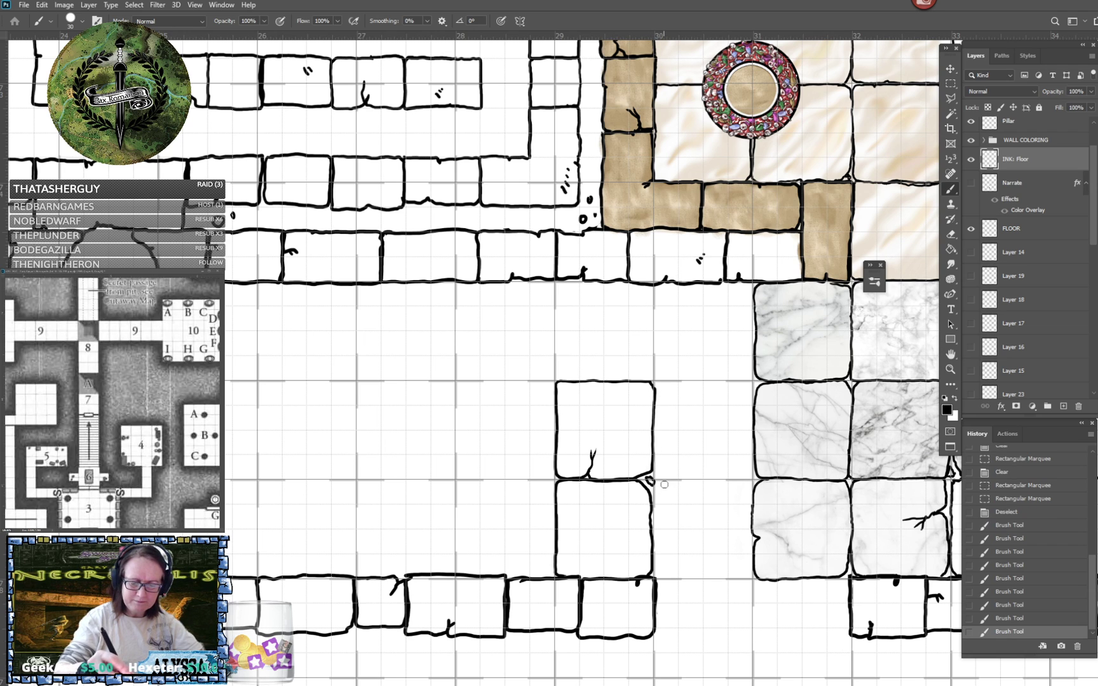
- Ink the tiles filling the gap to the marble floor, plus the upper-wall row, completing a block two tiles wide and three high
{"action": "mouse_move", "coordinate": [673, 382]}
{"action": "left_mouse_down"}
{"action": "mouse_move", "coordinate": [655, 383]}
{"action": "mouse_move", "coordinate": [654, 400]}
{"action": "left_mouse_up"}
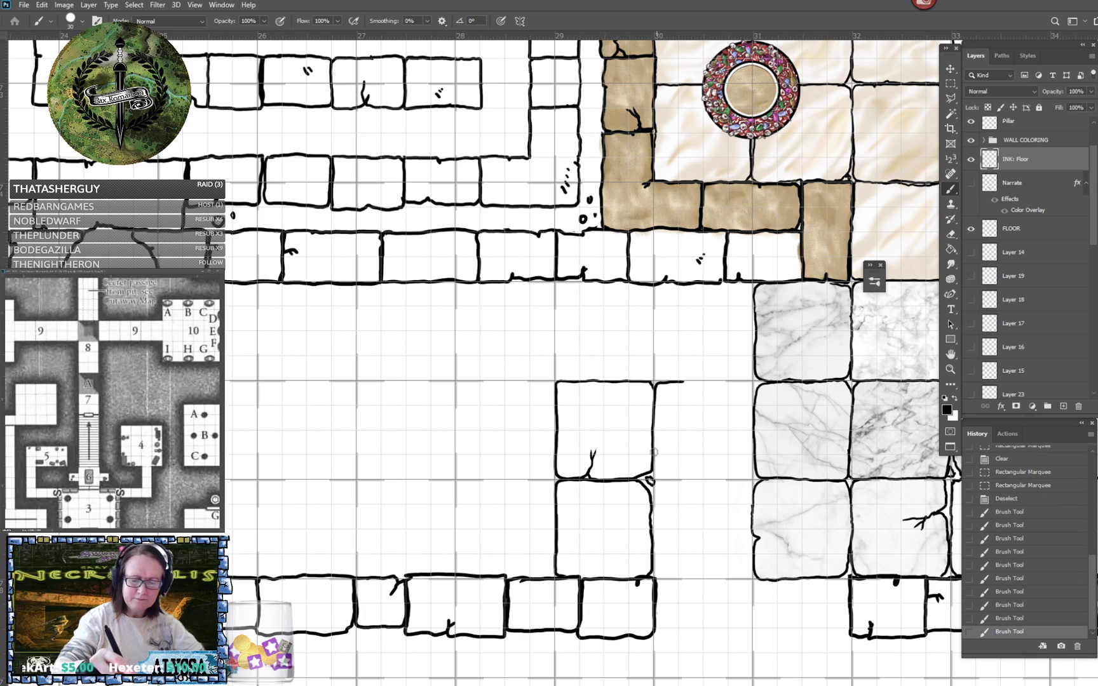
{"action": "left_click_drag", "start_coordinate": [659, 478], "coordinate": [749, 475]}
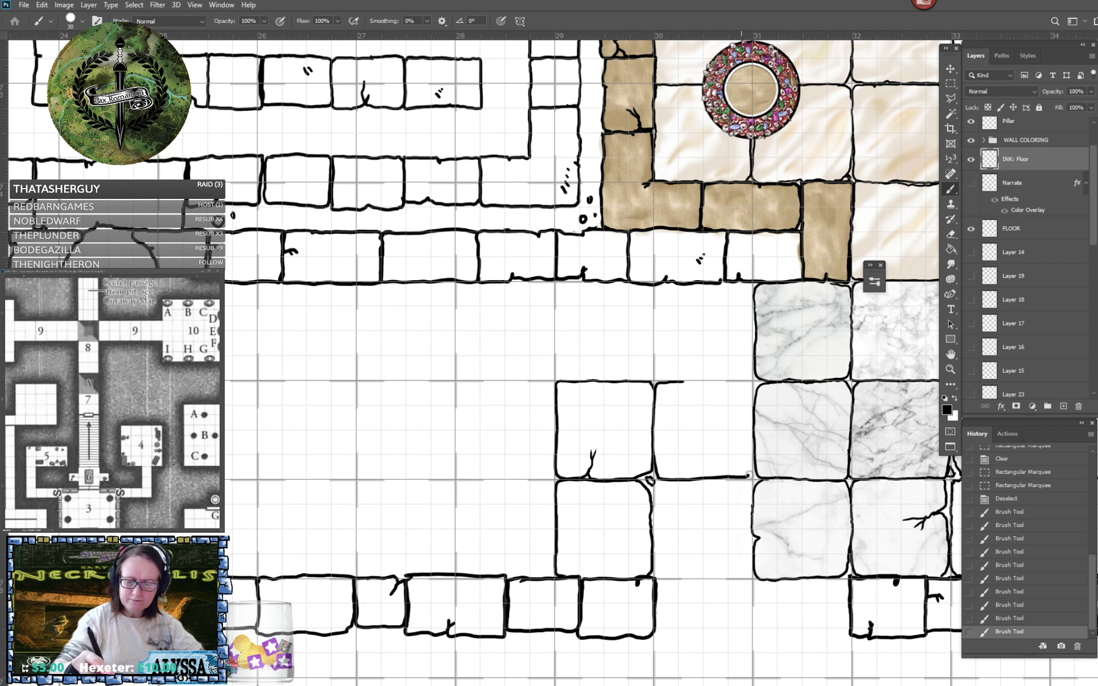
{"action": "left_click", "coordinate": [685, 381]}
{"action": "mouse_move", "coordinate": [678, 381]}
{"action": "left_mouse_down"}
{"action": "mouse_move", "coordinate": [744, 380]}
{"action": "mouse_move", "coordinate": [752, 394]}
{"action": "left_mouse_up"}
{"action": "left_click", "coordinate": [665, 482]}
{"action": "mouse_move", "coordinate": [664, 481]}
{"action": "left_mouse_down"}
{"action": "mouse_move", "coordinate": [654, 576]}
{"action": "mouse_move", "coordinate": [684, 577]}
{"action": "mouse_move", "coordinate": [747, 575]}
{"action": "mouse_move", "coordinate": [749, 481]}
{"action": "mouse_move", "coordinate": [697, 571]}
{"action": "left_mouse_up"}
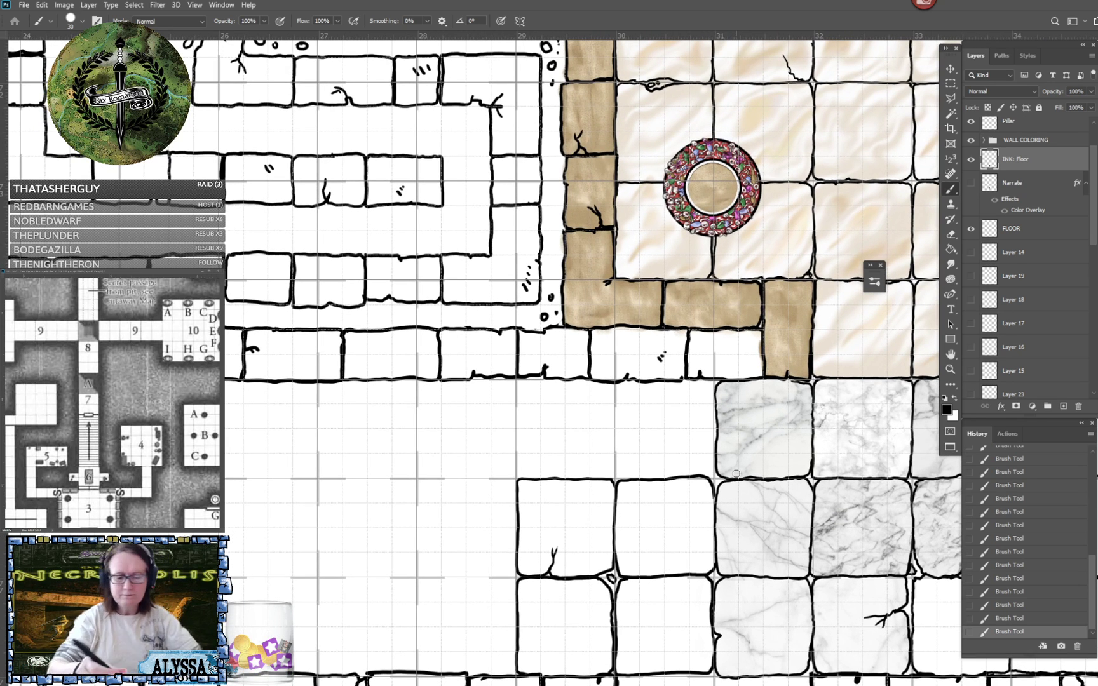
{"action": "mouse_move", "coordinate": [569, 382]}
{"action": "left_mouse_down"}
{"action": "mouse_move", "coordinate": [520, 388]}
{"action": "mouse_move", "coordinate": [522, 475]}
{"action": "mouse_move", "coordinate": [611, 478]}
{"action": "mouse_move", "coordinate": [614, 393]}
{"action": "mouse_move", "coordinate": [604, 385]}
{"action": "mouse_move", "coordinate": [632, 382]}
{"action": "mouse_move", "coordinate": [613, 413]}
{"action": "left_mouse_up"}
{"action": "mouse_move", "coordinate": [616, 455]}
{"action": "left_mouse_down"}
{"action": "mouse_move", "coordinate": [621, 478]}
{"action": "mouse_move", "coordinate": [715, 467]}
{"action": "mouse_move", "coordinate": [715, 395]}
{"action": "mouse_move", "coordinate": [678, 381]}
{"action": "mouse_move", "coordinate": [769, 272]}
{"action": "left_mouse_up"}
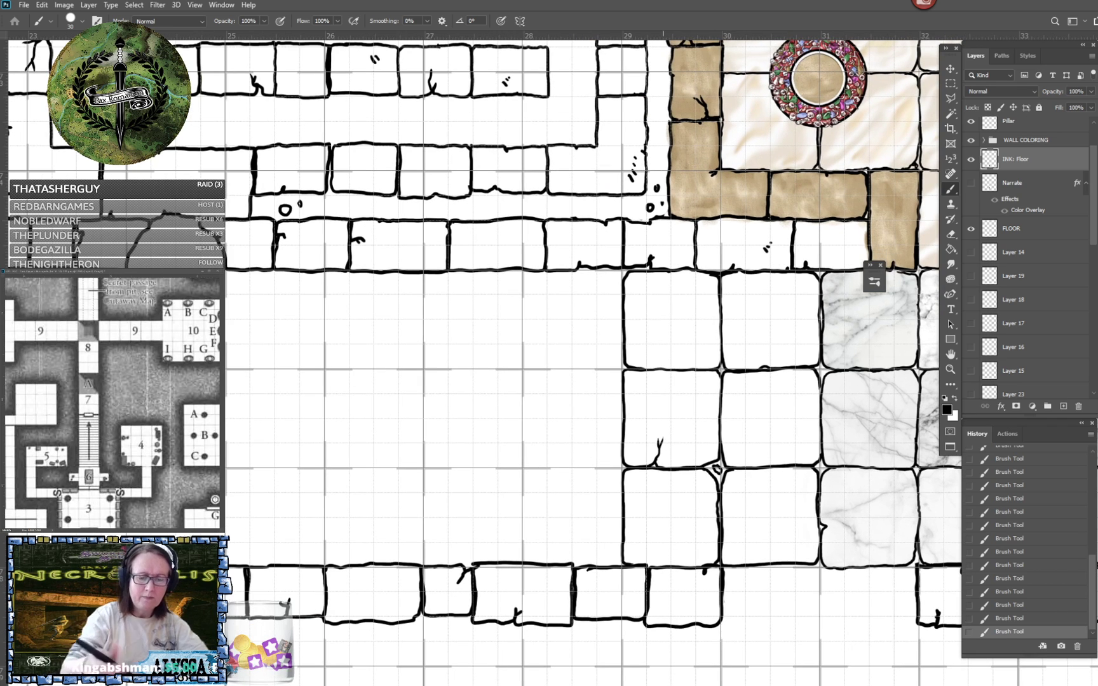
- Ink a column of three rounded floor tiles between ruler marks 28 and 29, spanning the corridor from upper to lower wall
{"action": "mouse_move", "coordinate": [568, 272]}
{"action": "left_mouse_down"}
{"action": "mouse_move", "coordinate": [527, 288]}
{"action": "mouse_move", "coordinate": [524, 362]}
{"action": "mouse_move", "coordinate": [620, 366]}
{"action": "left_mouse_up"}
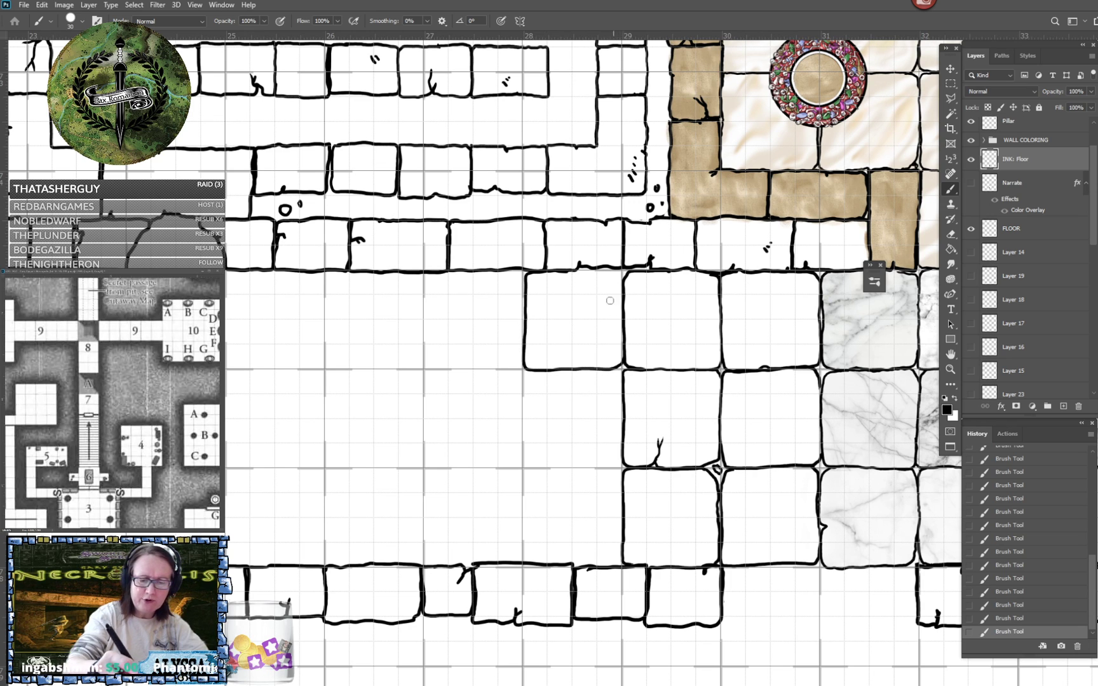
{"action": "mouse_move", "coordinate": [567, 272]}
{"action": "left_mouse_down"}
{"action": "mouse_move", "coordinate": [617, 272]}
{"action": "mouse_move", "coordinate": [611, 375]}
{"action": "left_mouse_up"}
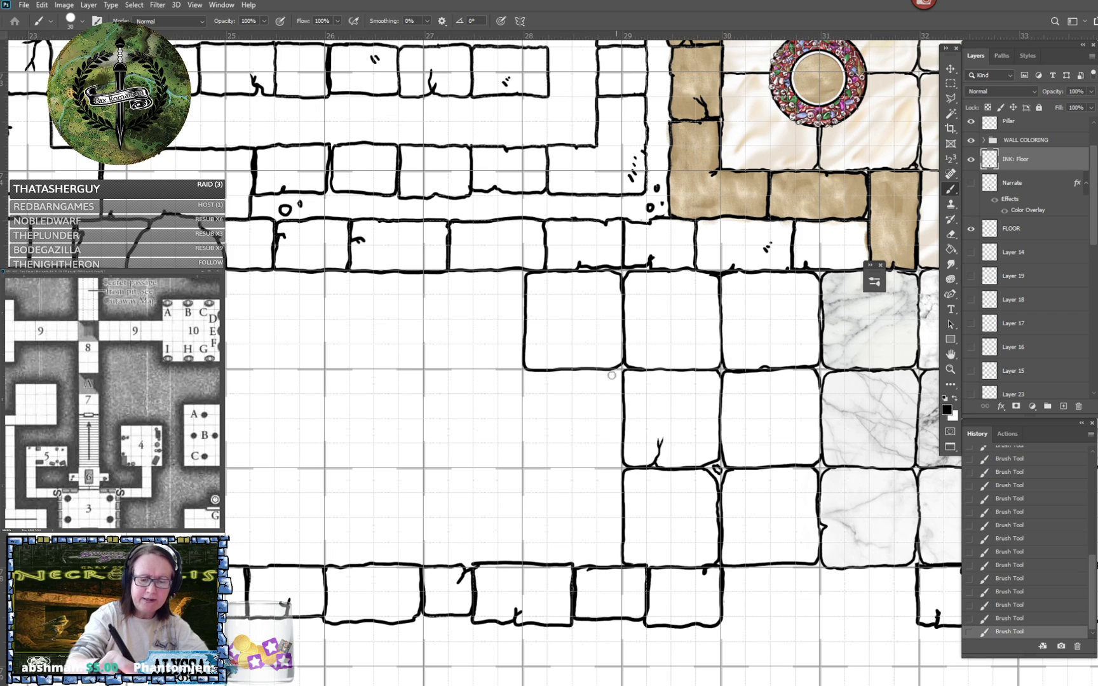
{"action": "mouse_move", "coordinate": [525, 374]}
{"action": "left_mouse_down"}
{"action": "mouse_move", "coordinate": [523, 458]}
{"action": "mouse_move", "coordinate": [605, 467]}
{"action": "mouse_move", "coordinate": [621, 463]}
{"action": "mouse_move", "coordinate": [625, 400]}
{"action": "mouse_move", "coordinate": [620, 372]}
{"action": "mouse_move", "coordinate": [605, 369]}
{"action": "left_mouse_up"}
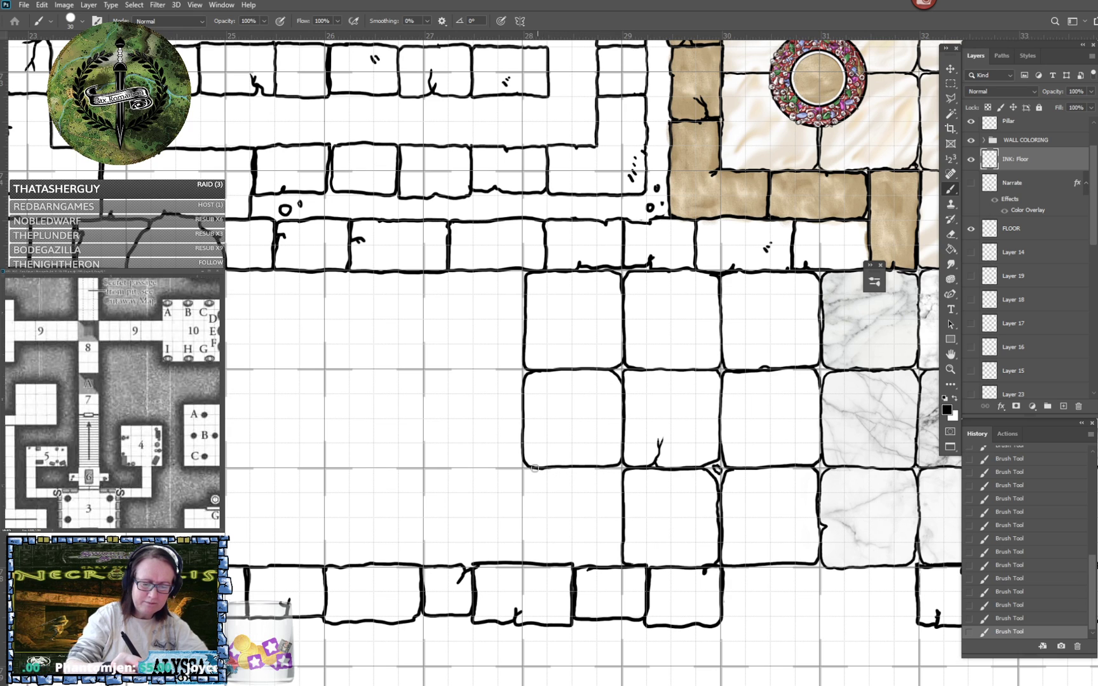
{"action": "mouse_move", "coordinate": [535, 468]}
{"action": "left_mouse_down"}
{"action": "mouse_move", "coordinate": [525, 486]}
{"action": "mouse_move", "coordinate": [530, 559]}
{"action": "mouse_move", "coordinate": [622, 554]}
{"action": "left_mouse_up"}
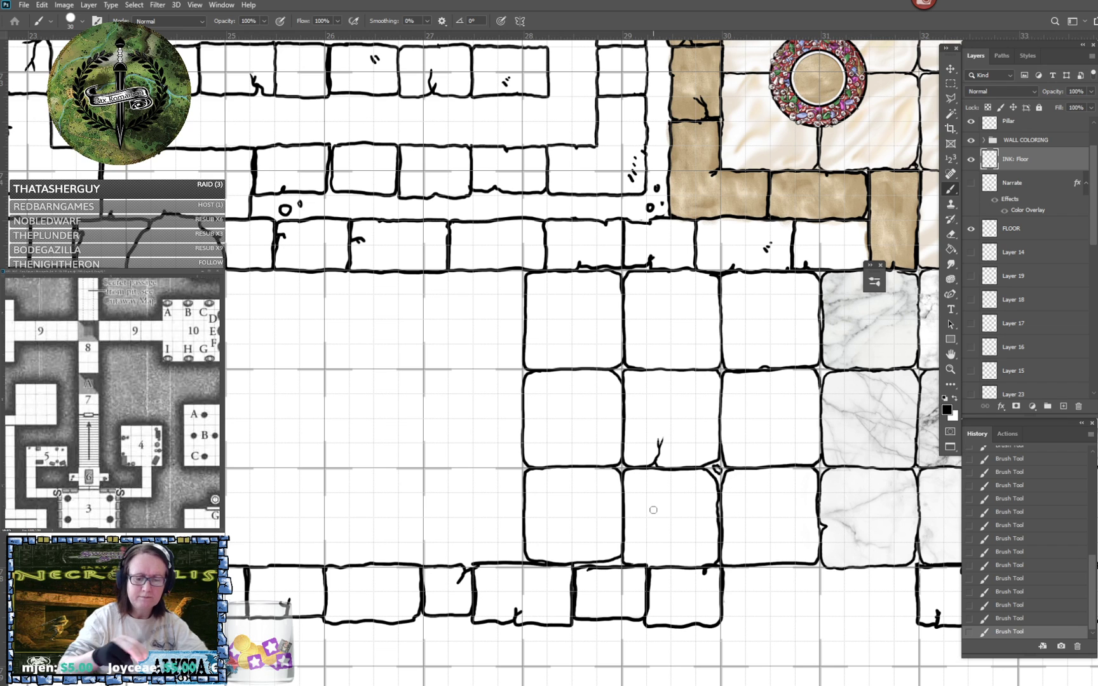
- Ink the three-tile column between ruler marks 27 and 28, with a chipped corner on the tile at the upper wall
{"action": "left_click_drag", "start_coordinate": [525, 498], "coordinate": [653, 511]}
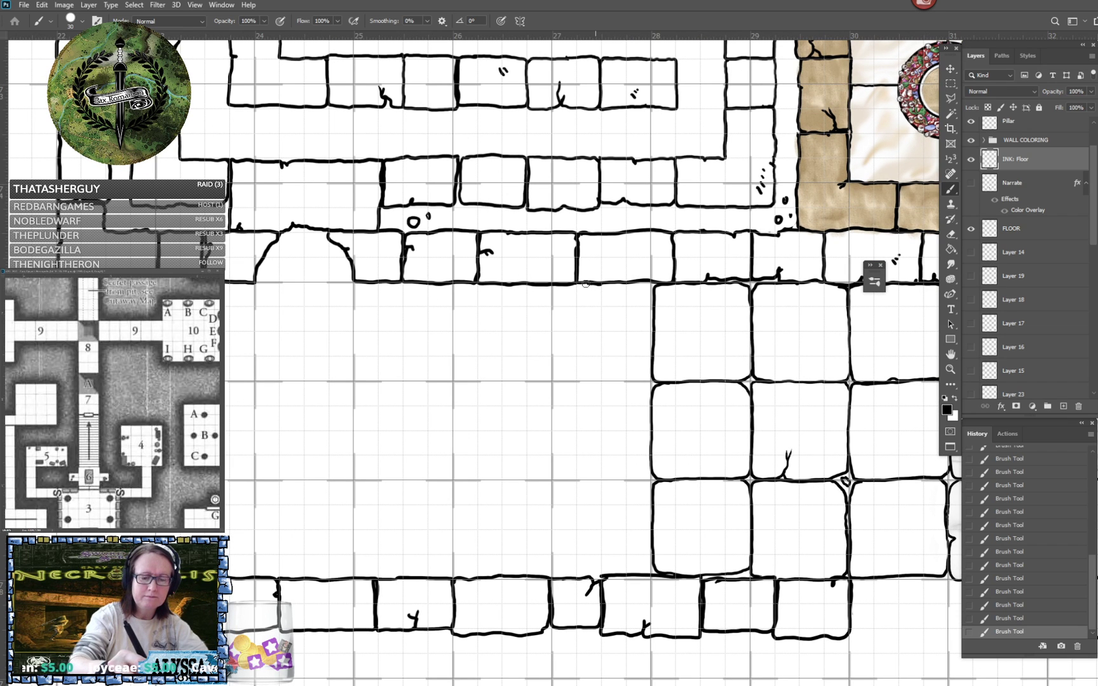
{"action": "mouse_move", "coordinate": [585, 284]}
{"action": "left_mouse_down"}
{"action": "mouse_move", "coordinate": [552, 331]}
{"action": "mouse_move", "coordinate": [557, 382]}
{"action": "mouse_move", "coordinate": [640, 381]}
{"action": "mouse_move", "coordinate": [653, 324]}
{"action": "left_mouse_up"}
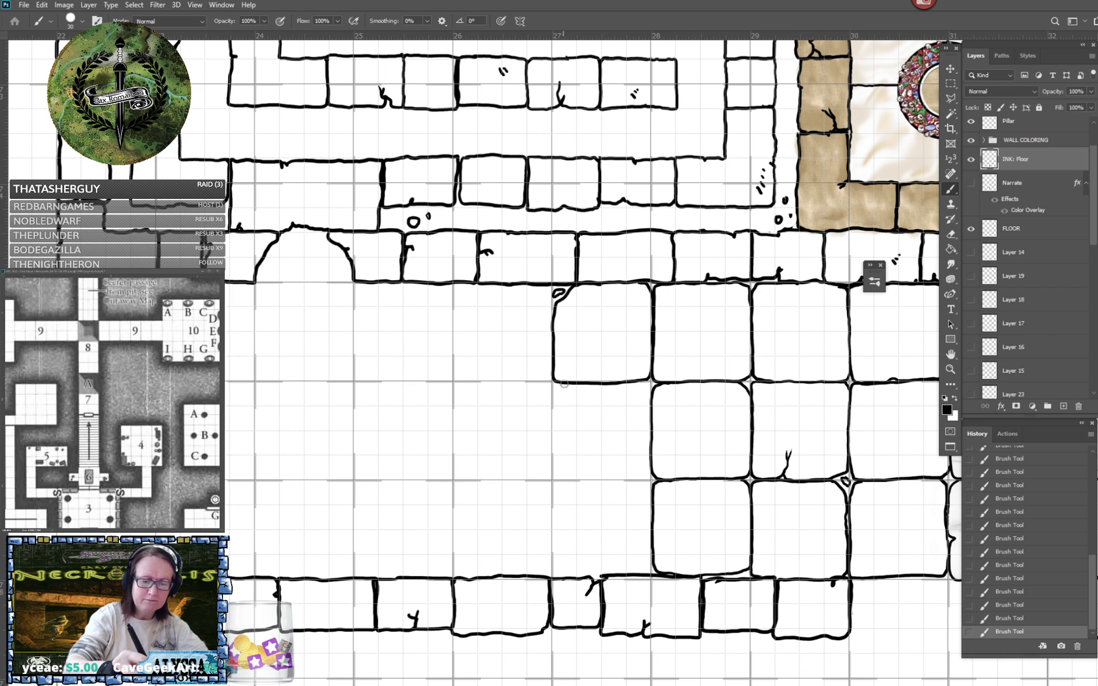
{"action": "mouse_move", "coordinate": [554, 383]}
{"action": "left_mouse_down"}
{"action": "mouse_move", "coordinate": [556, 480]}
{"action": "mouse_move", "coordinate": [650, 471]}
{"action": "left_mouse_up"}
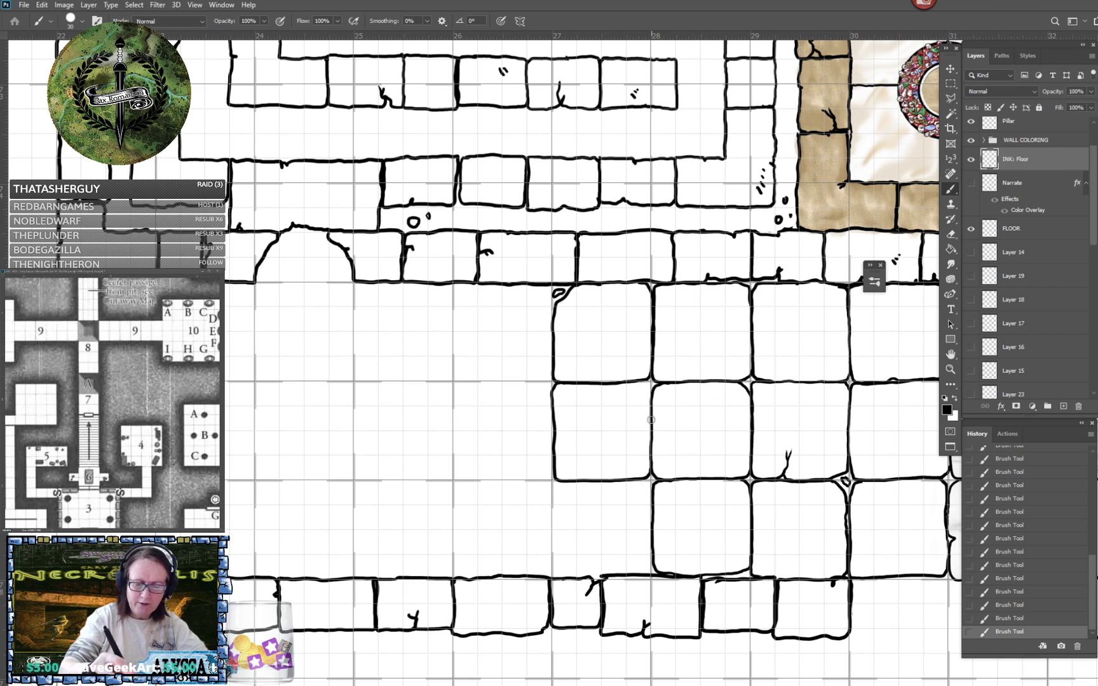
{"action": "left_click_drag", "start_coordinate": [651, 394], "coordinate": [651, 380]}
{"action": "left_click_drag", "start_coordinate": [554, 481], "coordinate": [555, 578]}
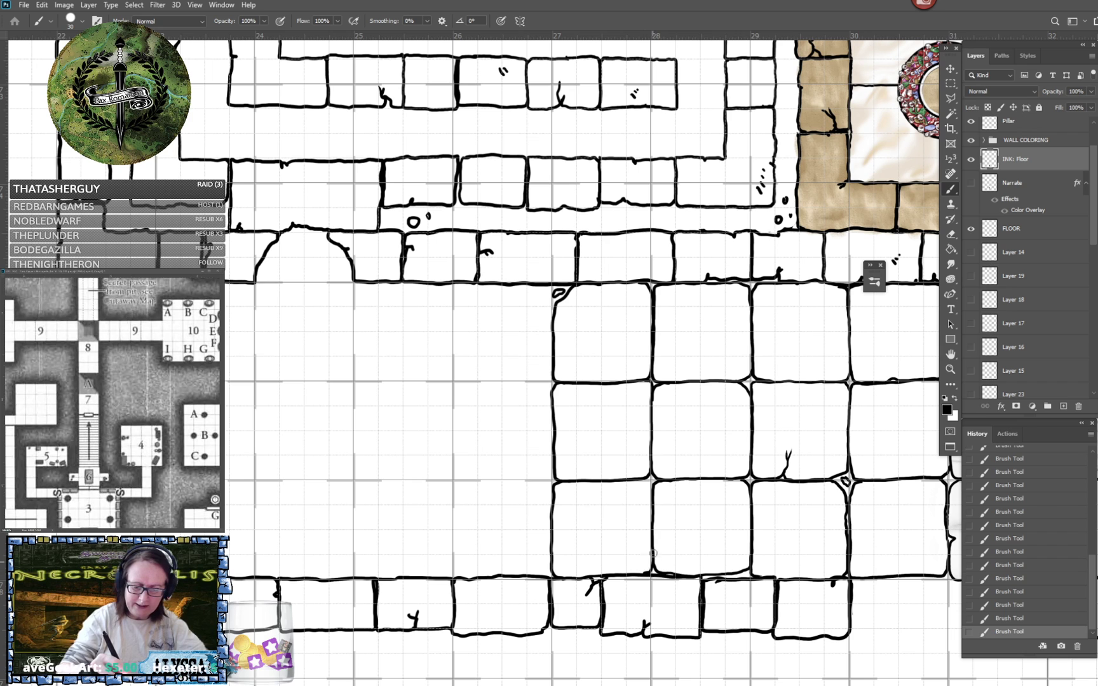
- Ink the three-tile column between ruler marks 26 and 27, adding broken fragments and a crack at the top tile's corner
{"action": "left_click_drag", "start_coordinate": [640, 478], "coordinate": [739, 458]}
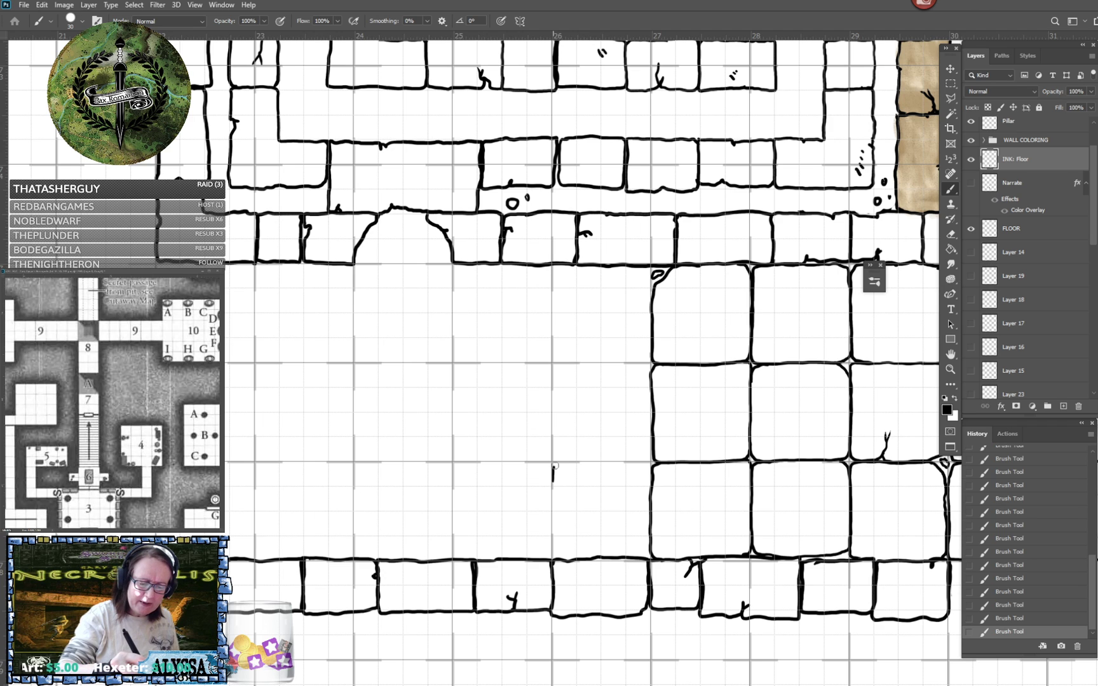
{"action": "left_click_drag", "start_coordinate": [554, 465], "coordinate": [646, 464]}
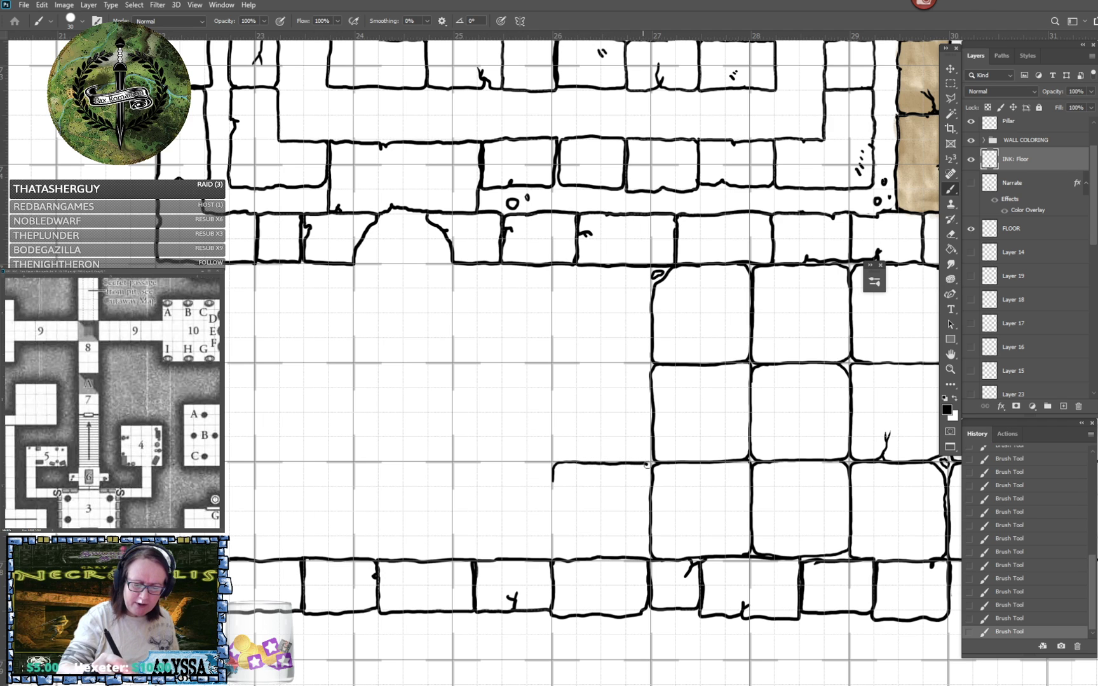
{"action": "left_click_drag", "start_coordinate": [553, 479], "coordinate": [554, 562]}
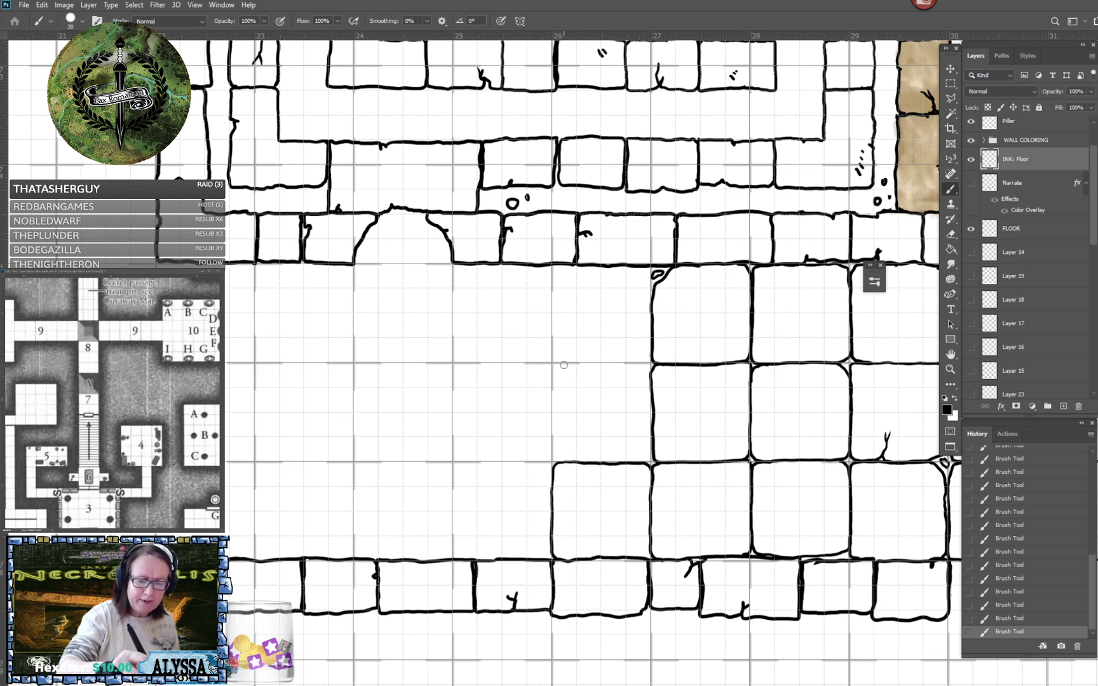
{"action": "left_click_drag", "start_coordinate": [552, 372], "coordinate": [552, 439]}
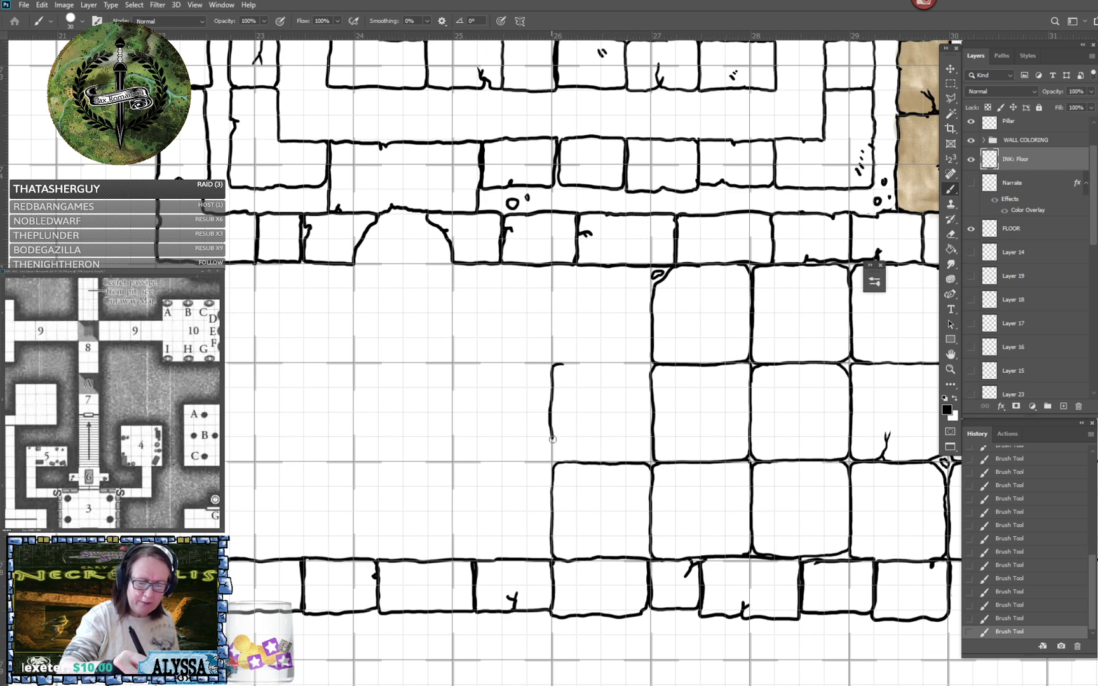
{"action": "left_click_drag", "start_coordinate": [561, 366], "coordinate": [649, 366]}
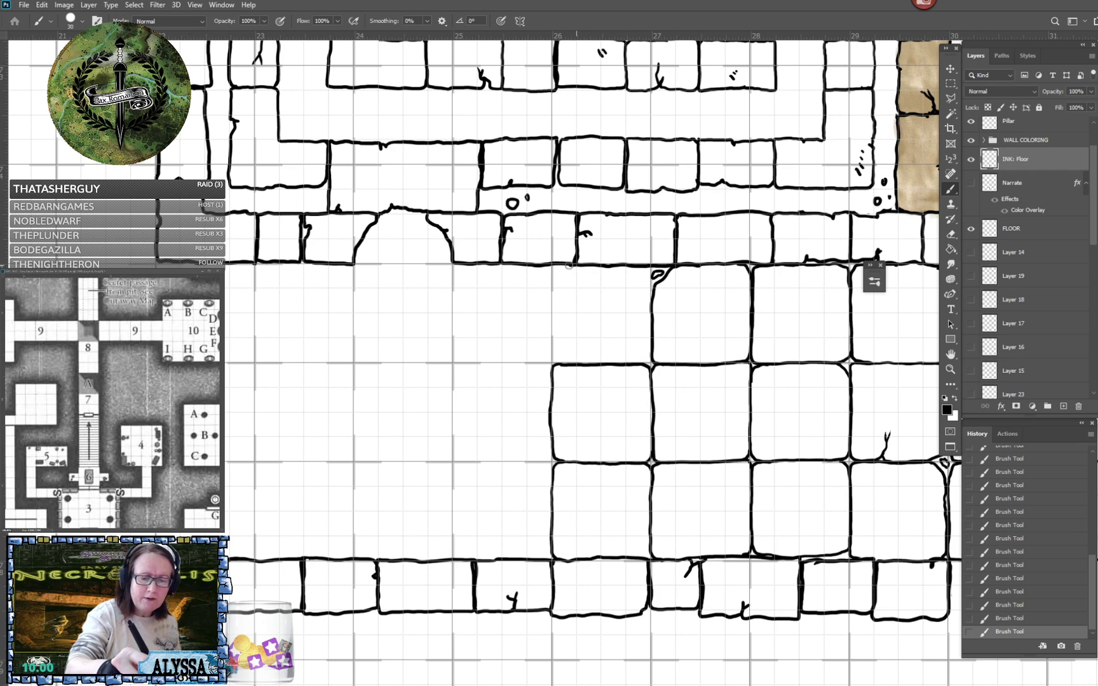
{"action": "left_click_drag", "start_coordinate": [556, 269], "coordinate": [553, 365]}
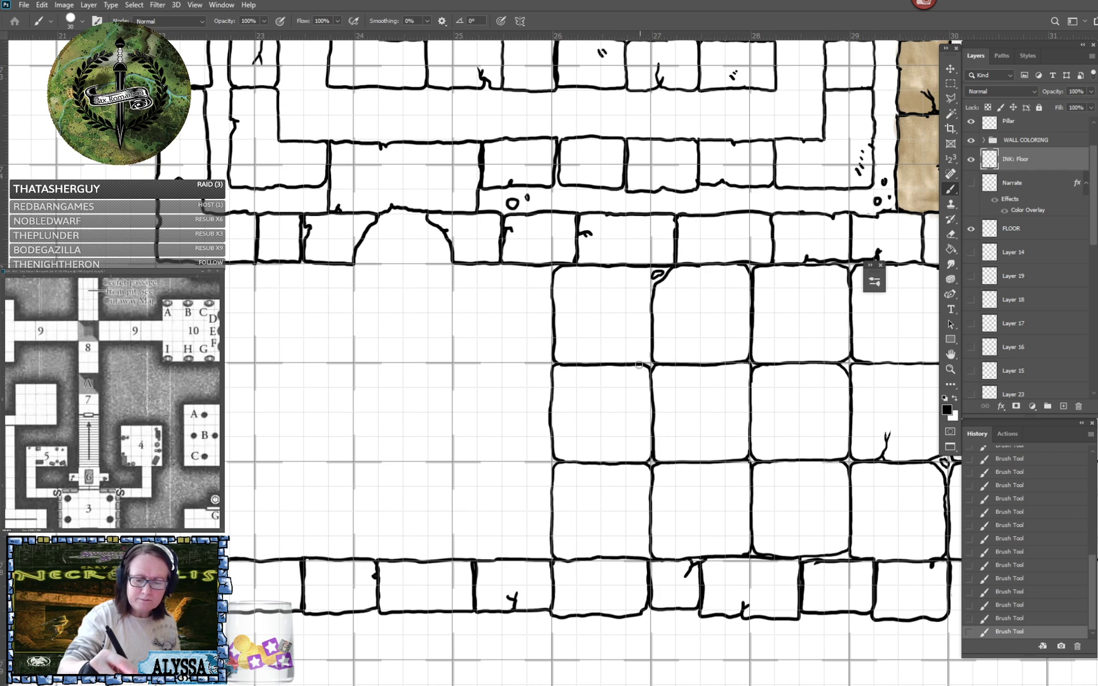
{"action": "mouse_move", "coordinate": [642, 274]}
{"action": "left_mouse_down"}
{"action": "mouse_move", "coordinate": [628, 299]}
{"action": "mouse_move", "coordinate": [635, 311]}
{"action": "left_mouse_up"}
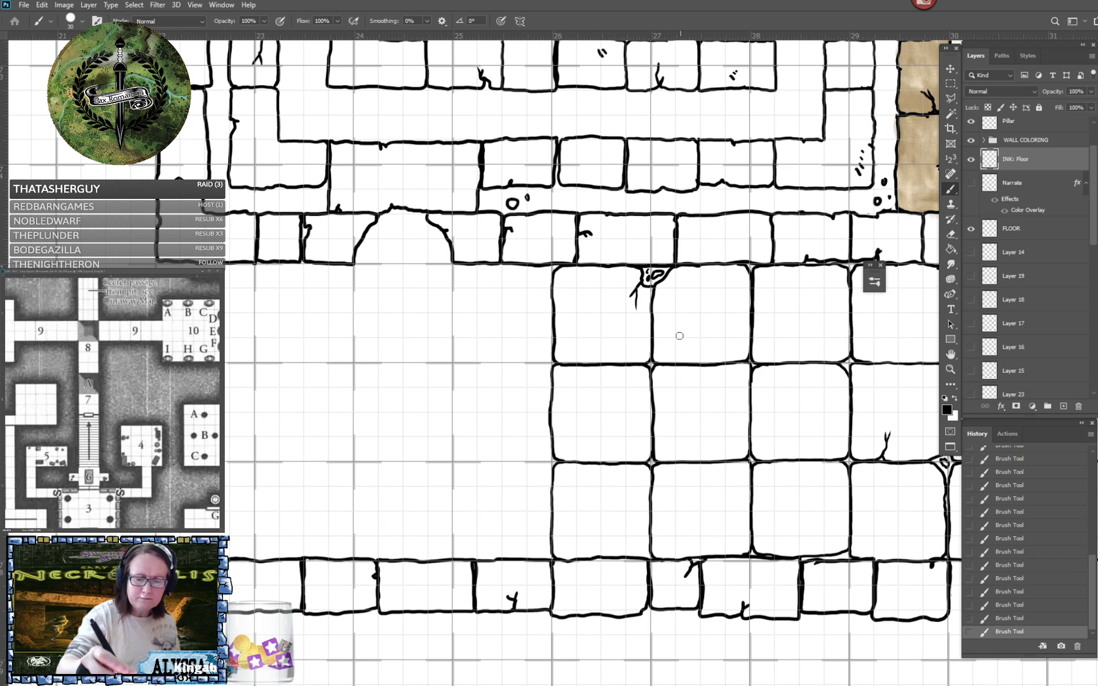
- Examine the untiled stretch of corridor around the arched doorway and toward the far end wall
{"action": "scroll", "coordinate": [679, 336], "scroll_direction": "left", "scroll_amount": 3}
{"action": "scroll", "coordinate": [679, 337], "scroll_direction": "down", "scroll_amount": 1}
{"action": "scroll", "coordinate": [679, 337], "scroll_direction": "left", "scroll_amount": 3}
{"action": "scroll", "coordinate": [679, 336], "scroll_direction": "up", "scroll_amount": 2}
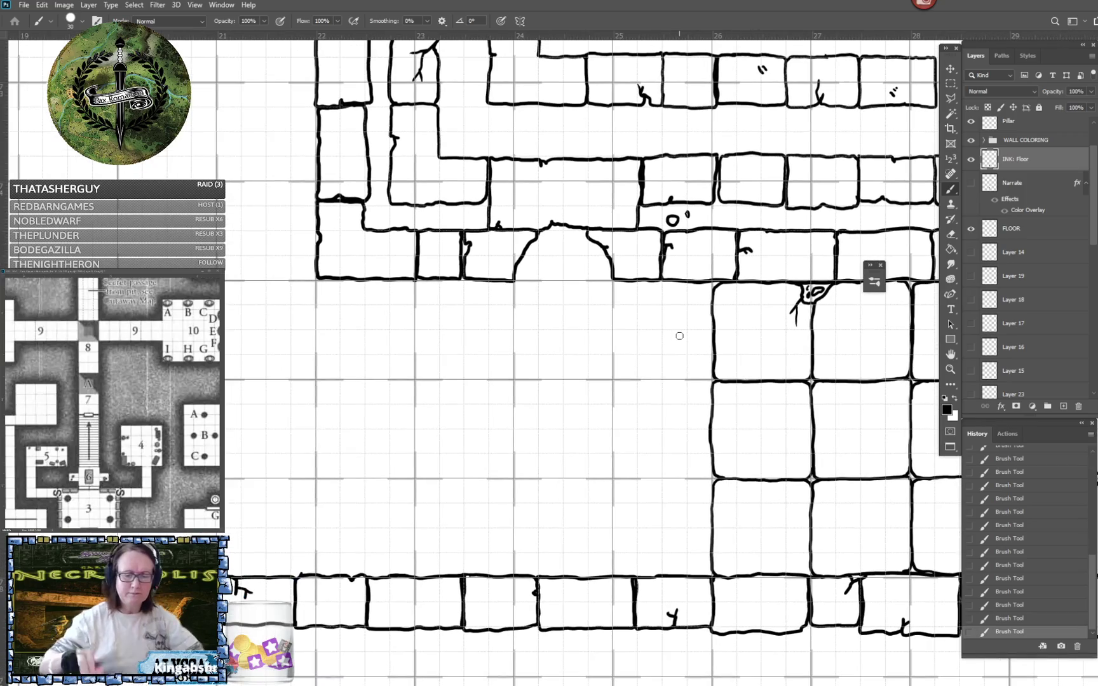
{"action": "scroll", "coordinate": [679, 336], "scroll_direction": "left", "scroll_amount": 5}
{"action": "scroll", "coordinate": [679, 337], "scroll_direction": "up", "scroll_amount": 1}
{"action": "scroll", "coordinate": [679, 336], "scroll_direction": "down", "scroll_amount": 4}
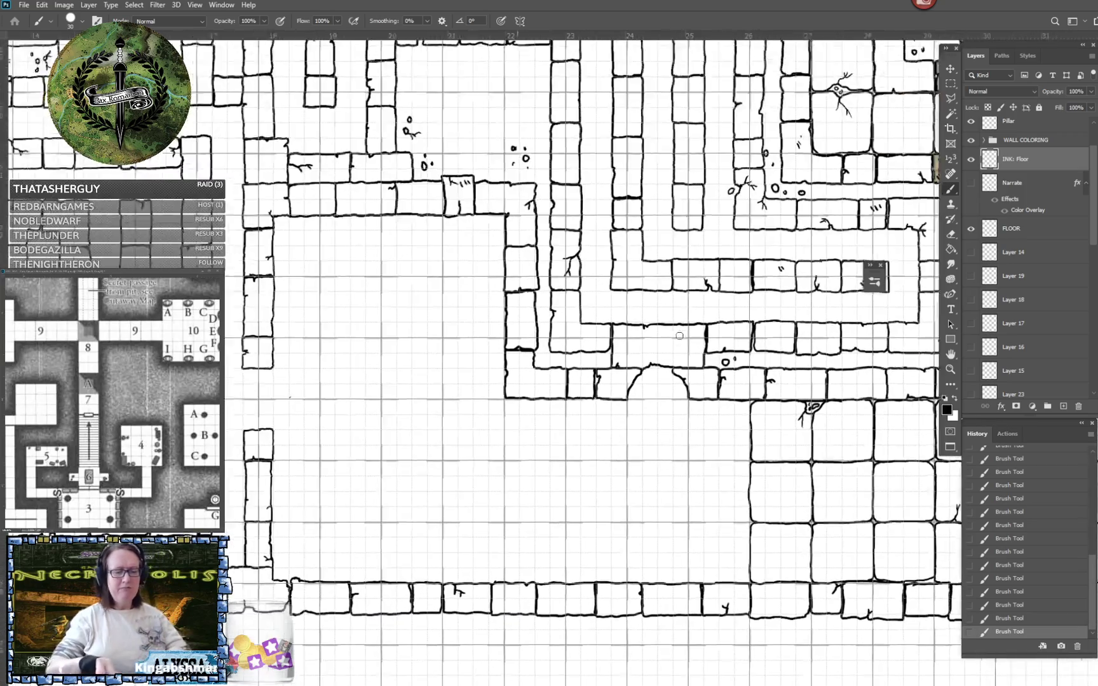
{"action": "scroll", "coordinate": [679, 336], "scroll_direction": "up", "scroll_amount": 1}
{"action": "scroll", "coordinate": [679, 336], "scroll_direction": "up", "scroll_amount": 2}
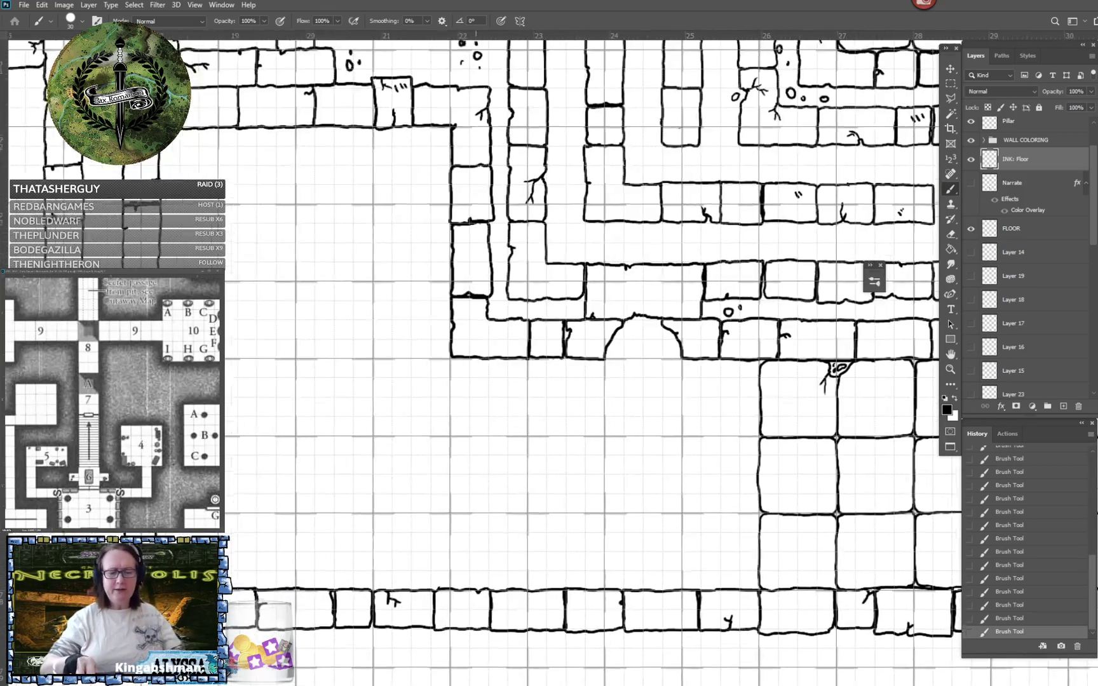
{"action": "scroll", "coordinate": [679, 336], "scroll_direction": "right", "scroll_amount": 4}
{"action": "scroll", "coordinate": [679, 336], "scroll_direction": "down", "scroll_amount": 1}
{"action": "scroll", "coordinate": [679, 336], "scroll_direction": "up", "scroll_amount": 2}
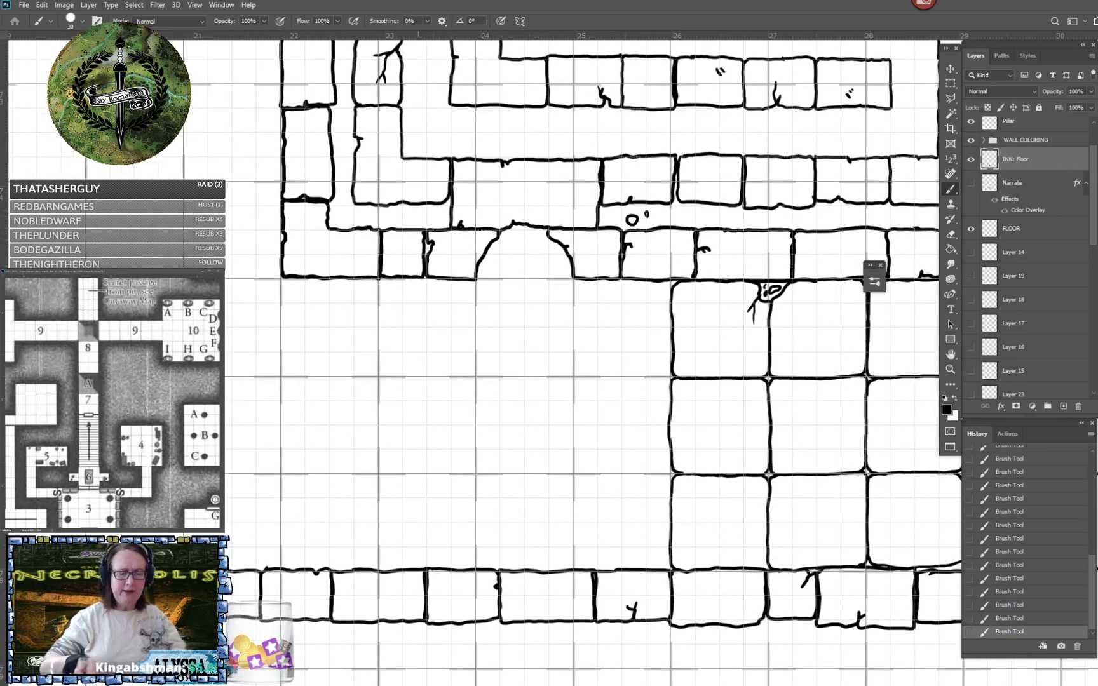
{"action": "scroll", "coordinate": [679, 336], "scroll_direction": "left", "scroll_amount": 3}
{"action": "scroll", "coordinate": [553, 363], "scroll_direction": "up", "scroll_amount": 2}
{"action": "scroll", "coordinate": [553, 362], "scroll_direction": "right", "scroll_amount": 1}
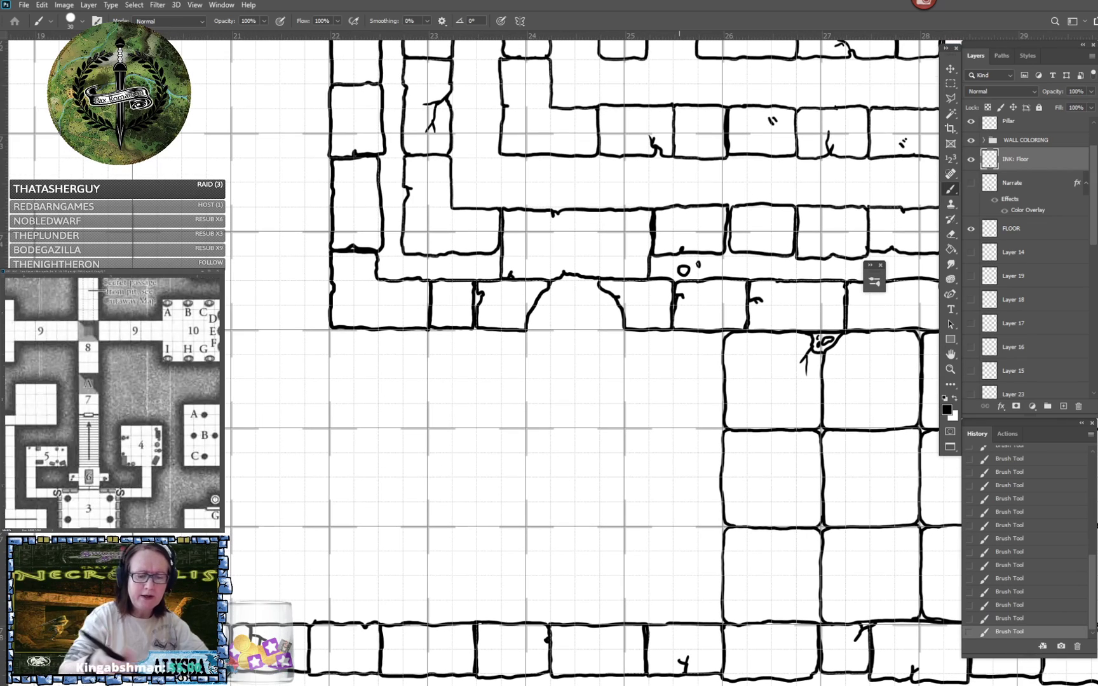
- Ink a two-by-two block of floor tiles from below the arched doorway to the existing tiles, covering the corridor's upper and middle rows
{"action": "left_click_drag", "start_coordinate": [528, 335], "coordinate": [623, 340]}
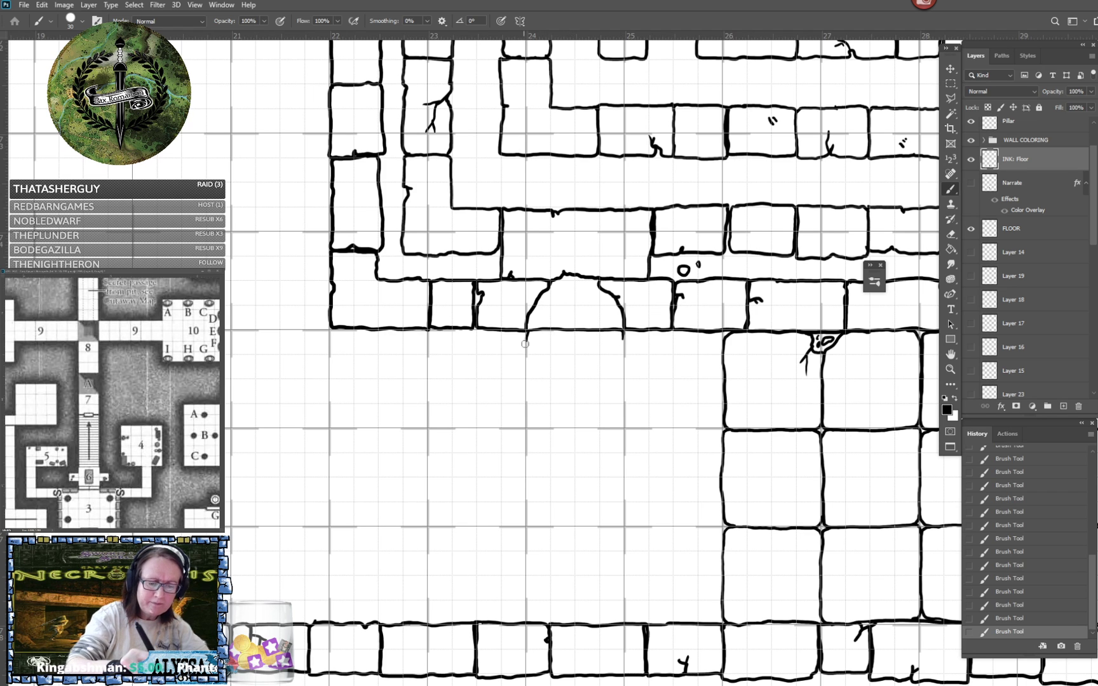
{"action": "mouse_move", "coordinate": [526, 341]}
{"action": "left_mouse_down"}
{"action": "mouse_move", "coordinate": [525, 415]}
{"action": "mouse_move", "coordinate": [538, 427]}
{"action": "mouse_move", "coordinate": [621, 422]}
{"action": "mouse_move", "coordinate": [624, 336]}
{"action": "mouse_move", "coordinate": [630, 426]}
{"action": "mouse_move", "coordinate": [715, 427]}
{"action": "mouse_move", "coordinate": [723, 346]}
{"action": "left_mouse_up"}
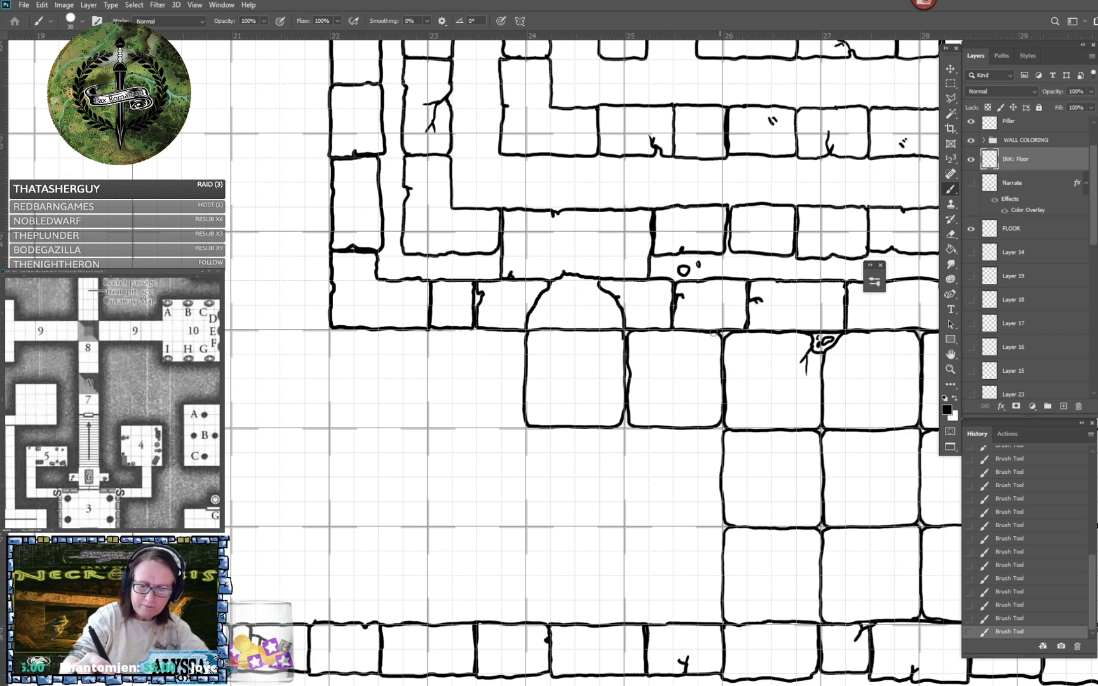
{"action": "mouse_move", "coordinate": [530, 428]}
{"action": "left_mouse_down"}
{"action": "mouse_move", "coordinate": [529, 520]}
{"action": "mouse_move", "coordinate": [564, 524]}
{"action": "mouse_move", "coordinate": [627, 515]}
{"action": "mouse_move", "coordinate": [619, 429]}
{"action": "left_mouse_up"}
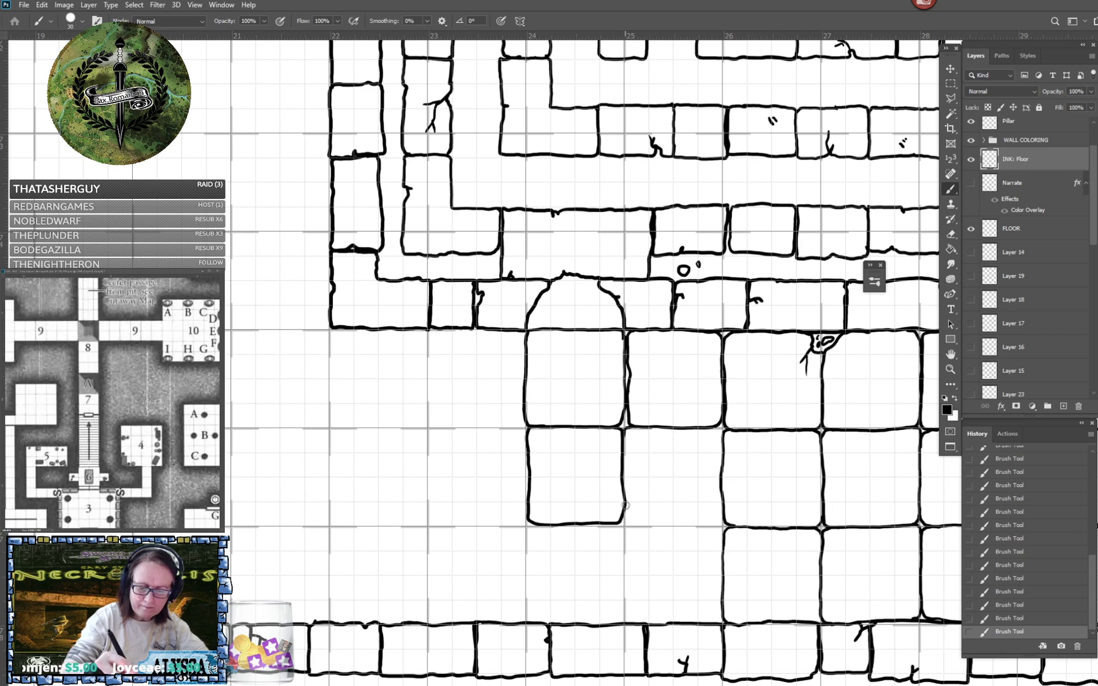
{"action": "mouse_move", "coordinate": [625, 506]}
{"action": "left_mouse_down"}
{"action": "mouse_move", "coordinate": [627, 522]}
{"action": "mouse_move", "coordinate": [689, 525]}
{"action": "mouse_move", "coordinate": [716, 523]}
{"action": "mouse_move", "coordinate": [722, 499]}
{"action": "left_mouse_up"}
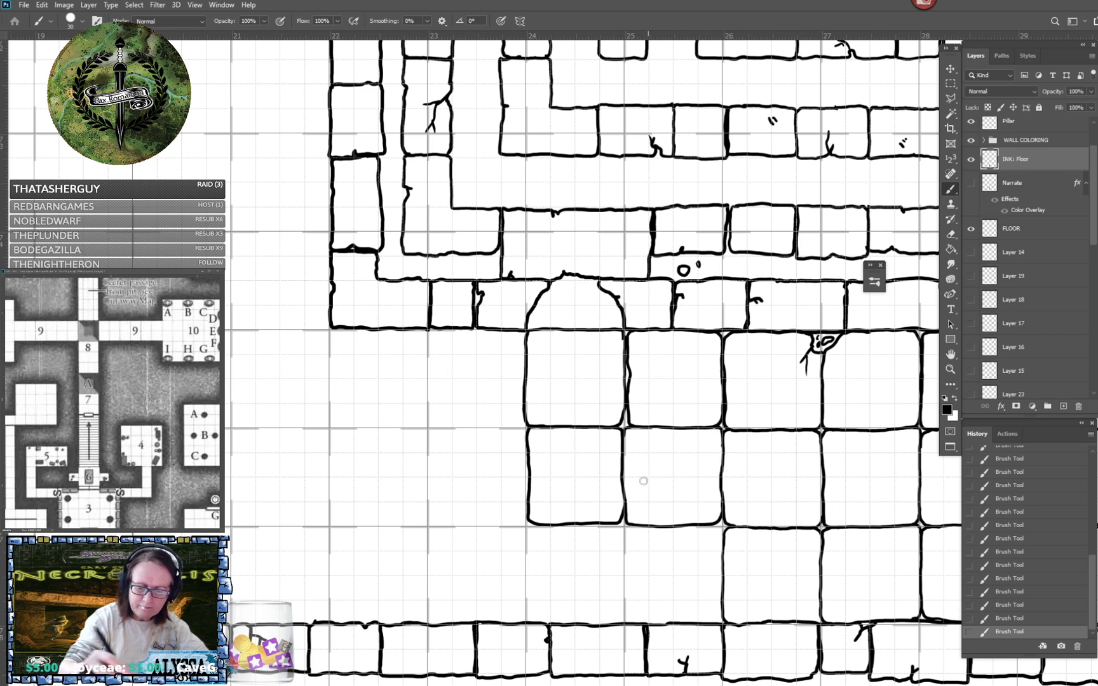
- Ink the two lower-row floor tiles between ruler marks 24 and 26, adding a branching crack at their shared edge, and save the document
{"action": "mouse_move", "coordinate": [548, 527]}
{"action": "left_mouse_down"}
{"action": "mouse_move", "coordinate": [527, 538]}
{"action": "mouse_move", "coordinate": [528, 622]}
{"action": "left_mouse_up"}
{"action": "mouse_move", "coordinate": [612, 523]}
{"action": "left_mouse_down"}
{"action": "mouse_move", "coordinate": [624, 554]}
{"action": "mouse_move", "coordinate": [594, 576]}
{"action": "left_mouse_up"}
{"action": "mouse_move", "coordinate": [612, 570]}
{"action": "left_mouse_down"}
{"action": "mouse_move", "coordinate": [595, 595]}
{"action": "mouse_move", "coordinate": [626, 592]}
{"action": "mouse_move", "coordinate": [626, 615]}
{"action": "left_mouse_up"}
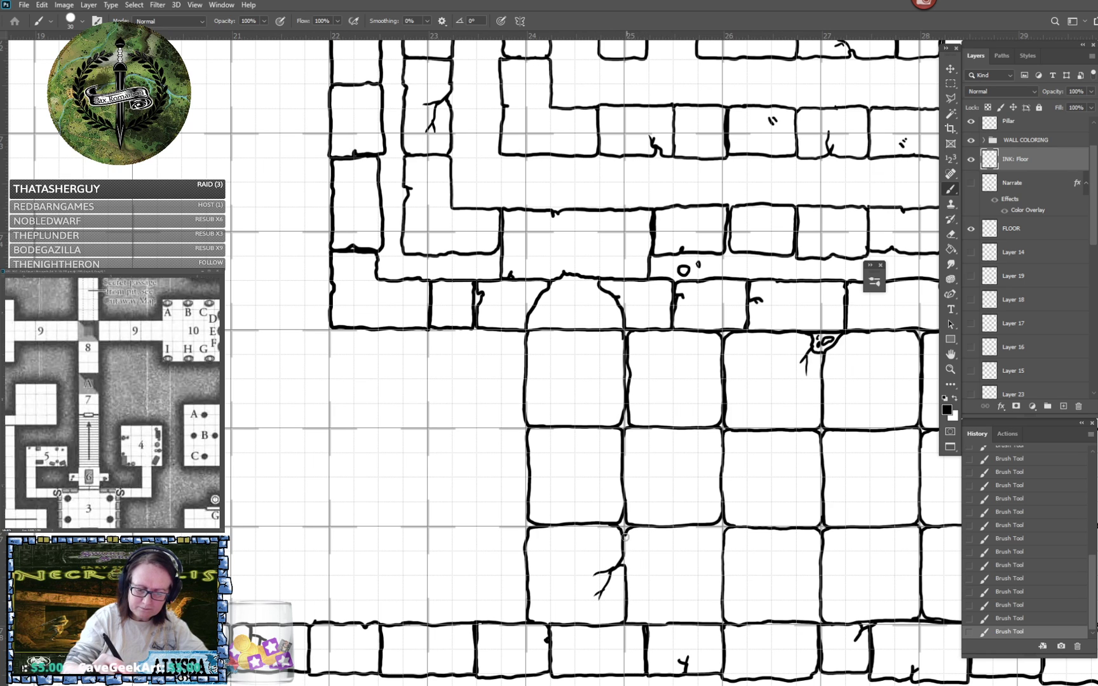
{"action": "left_click_drag", "start_coordinate": [623, 550], "coordinate": [632, 621]}
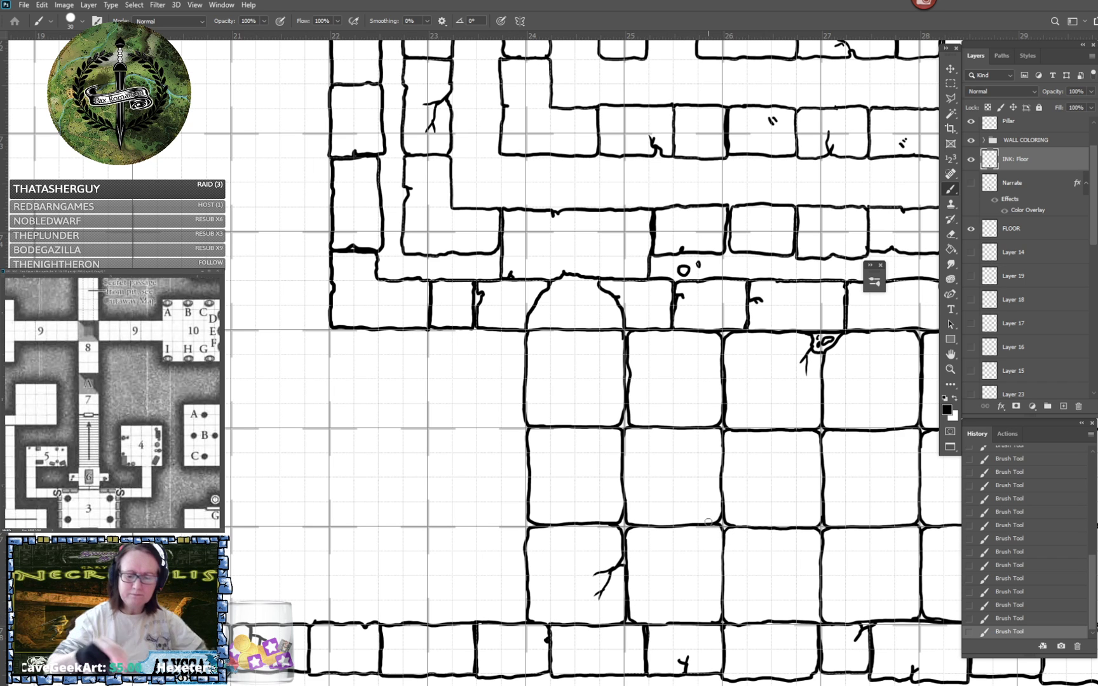
{"action": "scroll", "coordinate": [707, 521], "scroll_direction": "left", "scroll_amount": 4}
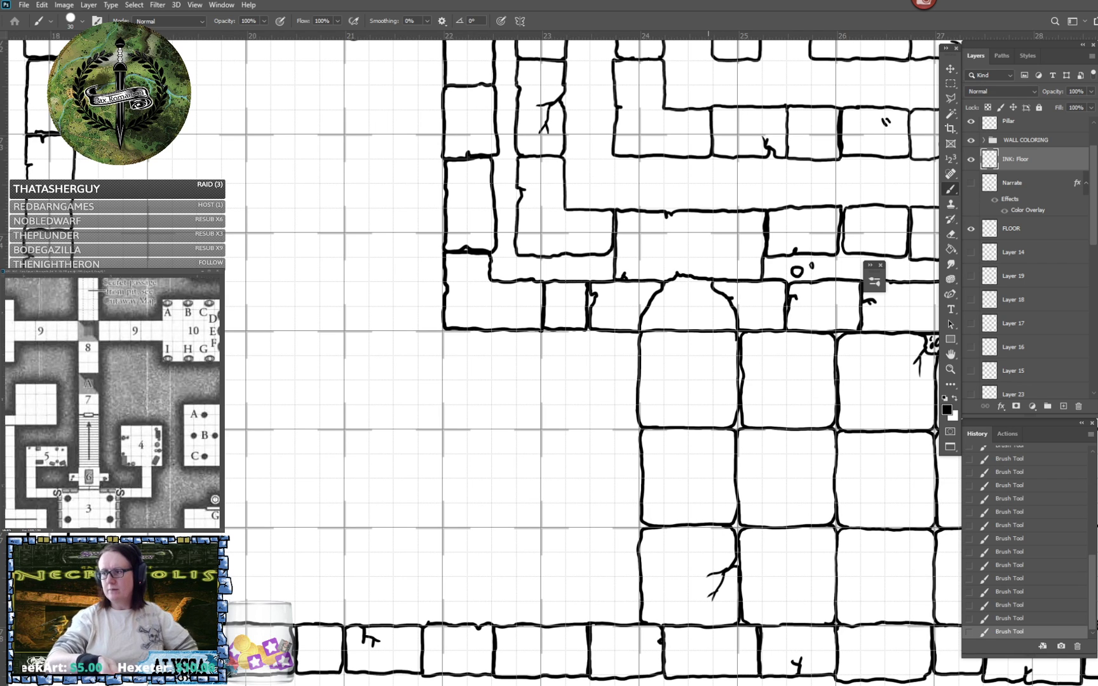
{"action": "key", "text": "ctrl+s"}
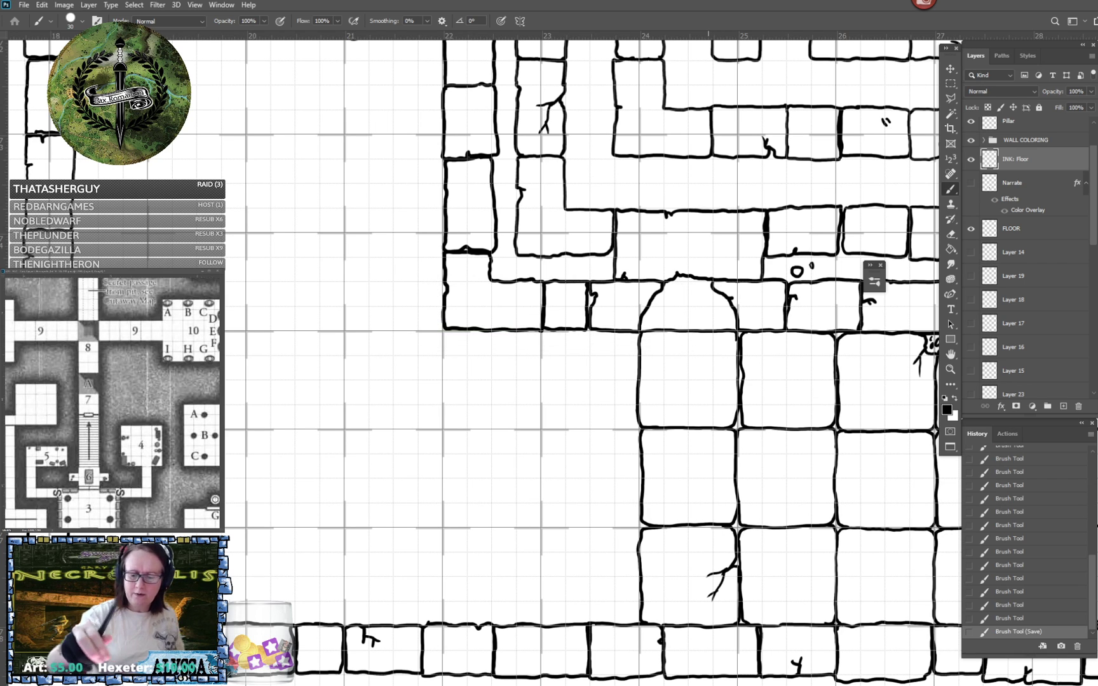
- Scatter small round pebbles and dots along the horizontal wall gap between the corner near ruler mark 22.5 and the arched doorway's block
{"action": "scroll", "coordinate": [483, 362], "scroll_direction": "up", "scroll_amount": 7}
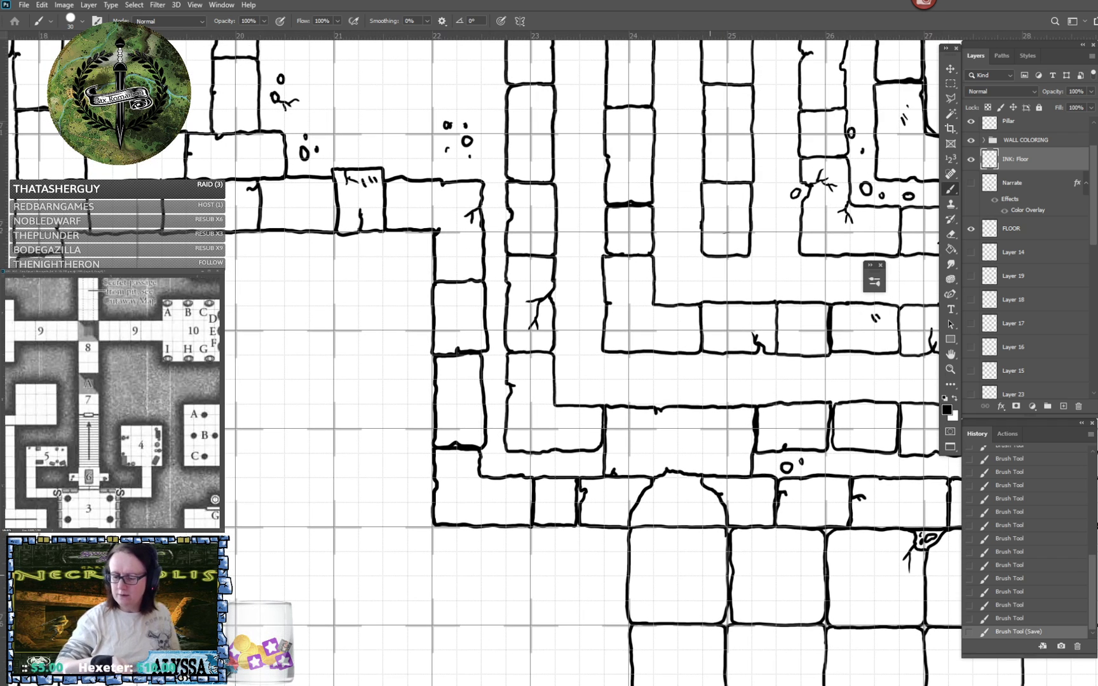
{"action": "left_click_drag", "start_coordinate": [492, 462], "coordinate": [493, 462]}
{"action": "left_click", "coordinate": [493, 446]}
{"action": "left_click_drag", "start_coordinate": [518, 469], "coordinate": [582, 461]}
{"action": "left_click", "coordinate": [548, 462]}
{"action": "left_click", "coordinate": [540, 473]}
{"action": "left_click", "coordinate": [567, 465]}
{"action": "left_click", "coordinate": [593, 470]}
- Continue the pebbles and dots up the narrow vertical wall gap and add larger stones to the rubble at its upper corner
{"action": "left_click", "coordinate": [496, 382]}
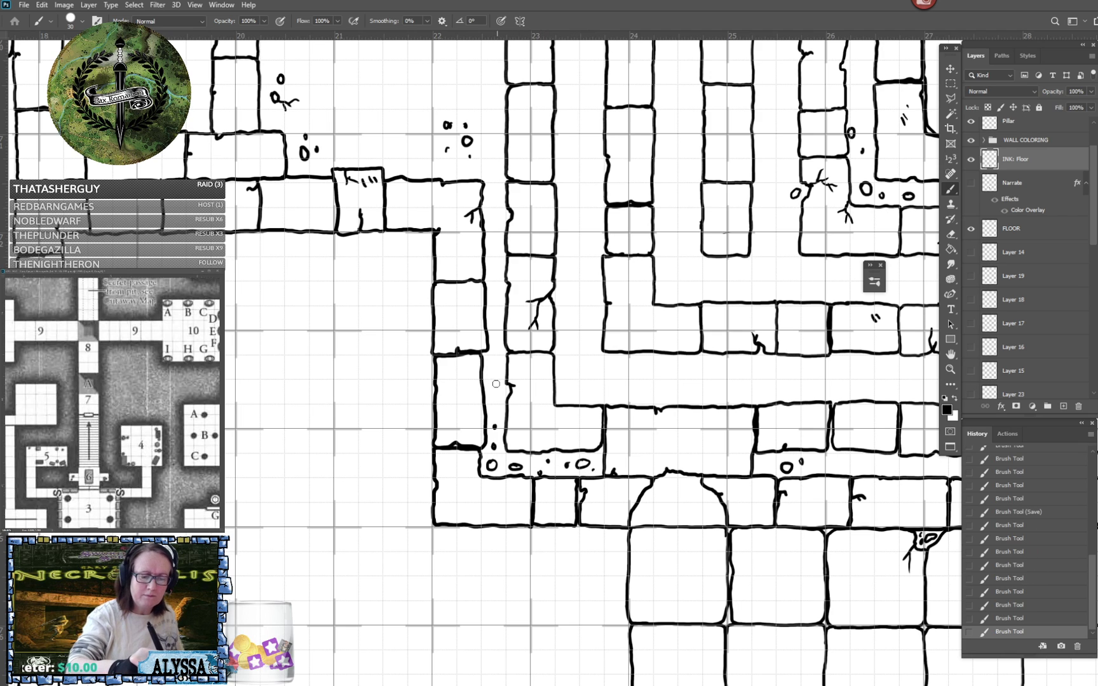
{"action": "left_click", "coordinate": [493, 395]}
{"action": "left_click", "coordinate": [498, 340]}
{"action": "left_click_drag", "start_coordinate": [492, 284], "coordinate": [491, 285]}
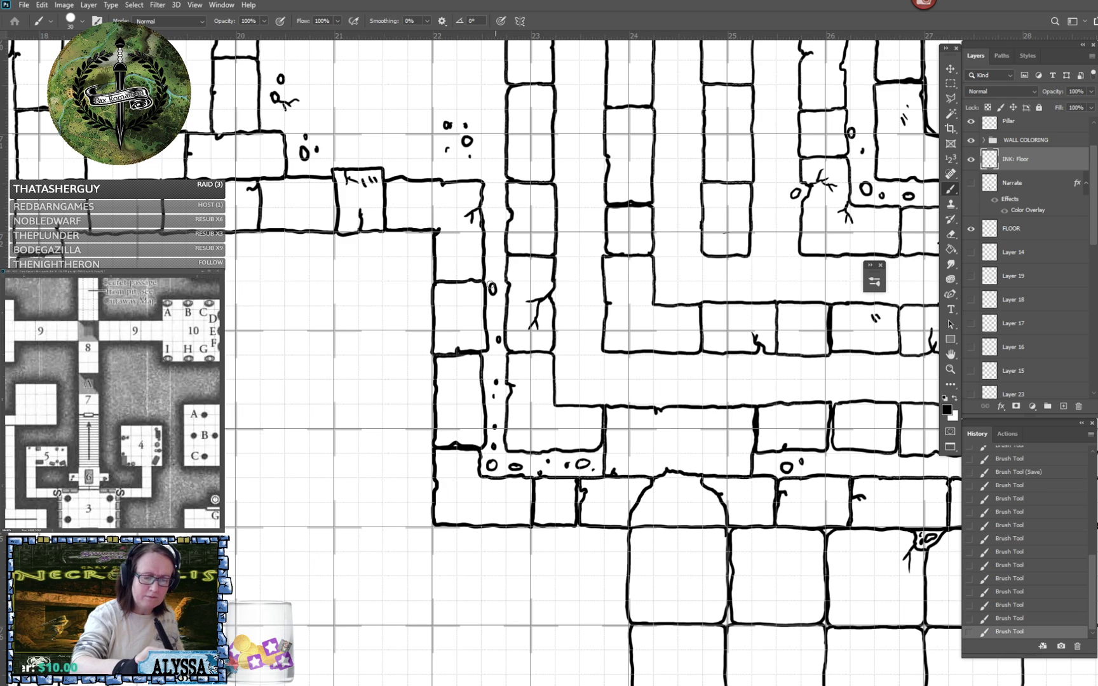
{"action": "left_click", "coordinate": [497, 260]}
{"action": "left_click_drag", "start_coordinate": [496, 216], "coordinate": [494, 217]}
{"action": "left_click", "coordinate": [491, 190]}
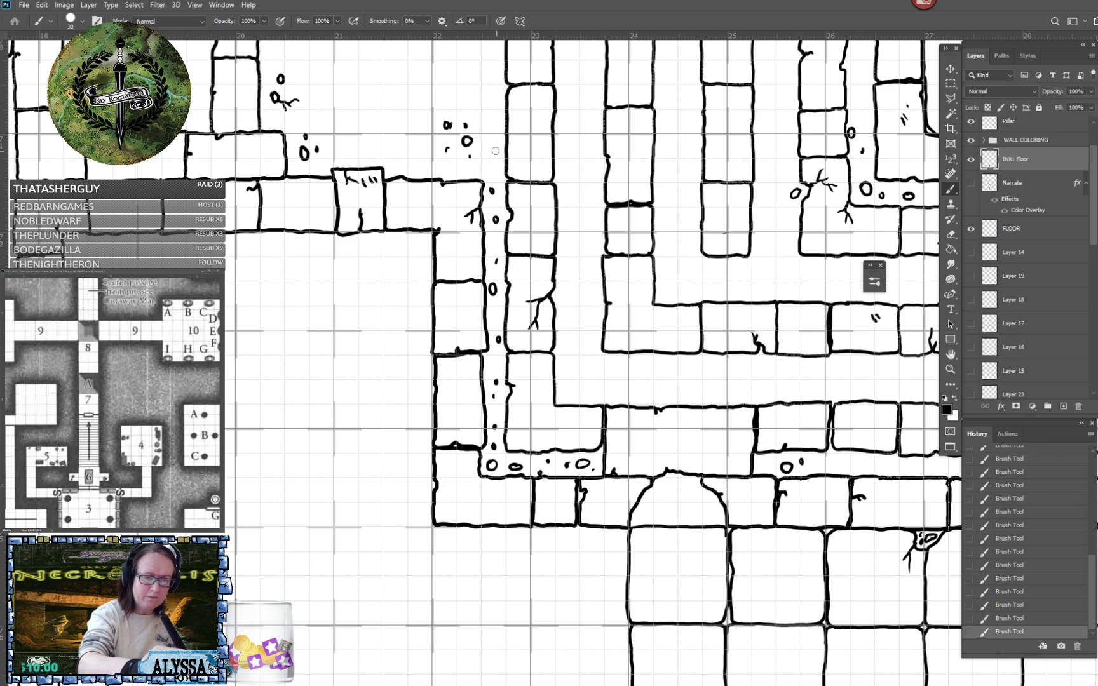
{"action": "mouse_move", "coordinate": [495, 151]}
{"action": "left_mouse_down"}
{"action": "mouse_move", "coordinate": [492, 166]}
{"action": "mouse_move", "coordinate": [496, 152]}
{"action": "mouse_move", "coordinate": [473, 172]}
{"action": "mouse_move", "coordinate": [482, 143]}
{"action": "left_mouse_up"}
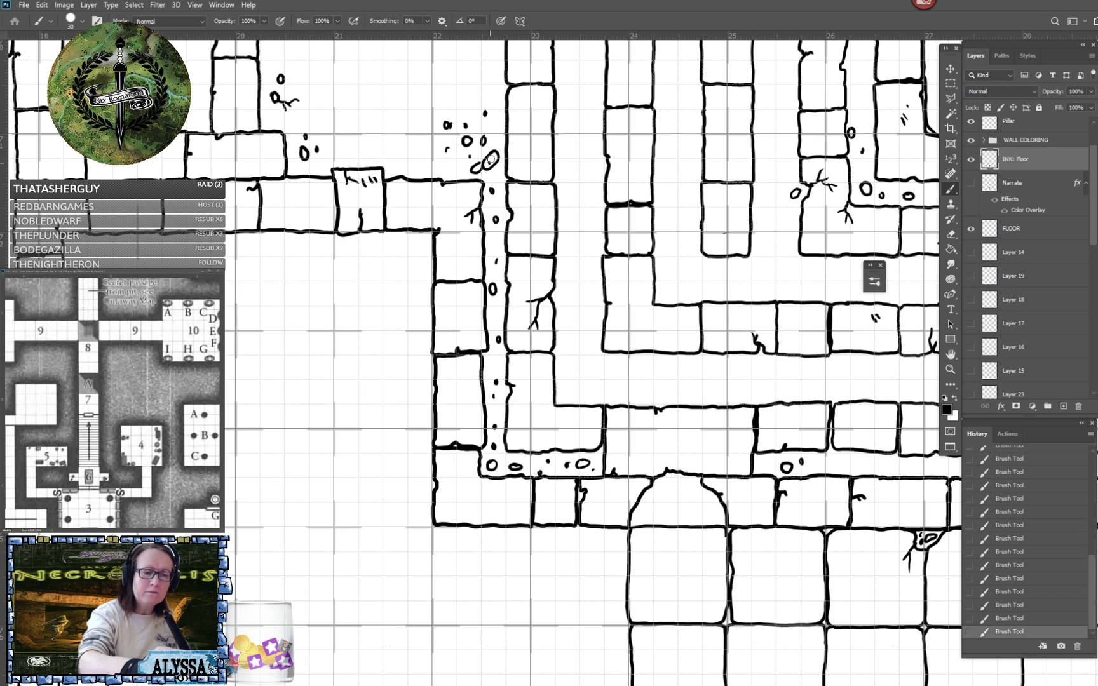
- Ink a column of three floor tiles between ruler marks 22 and 23, from the upper corridor wall down to the lower wall
{"action": "mouse_move", "coordinate": [471, 317]}
{"action": "left_mouse_down"}
{"action": "mouse_move", "coordinate": [496, 196]}
{"action": "mouse_move", "coordinate": [572, 76]}
{"action": "left_mouse_up"}
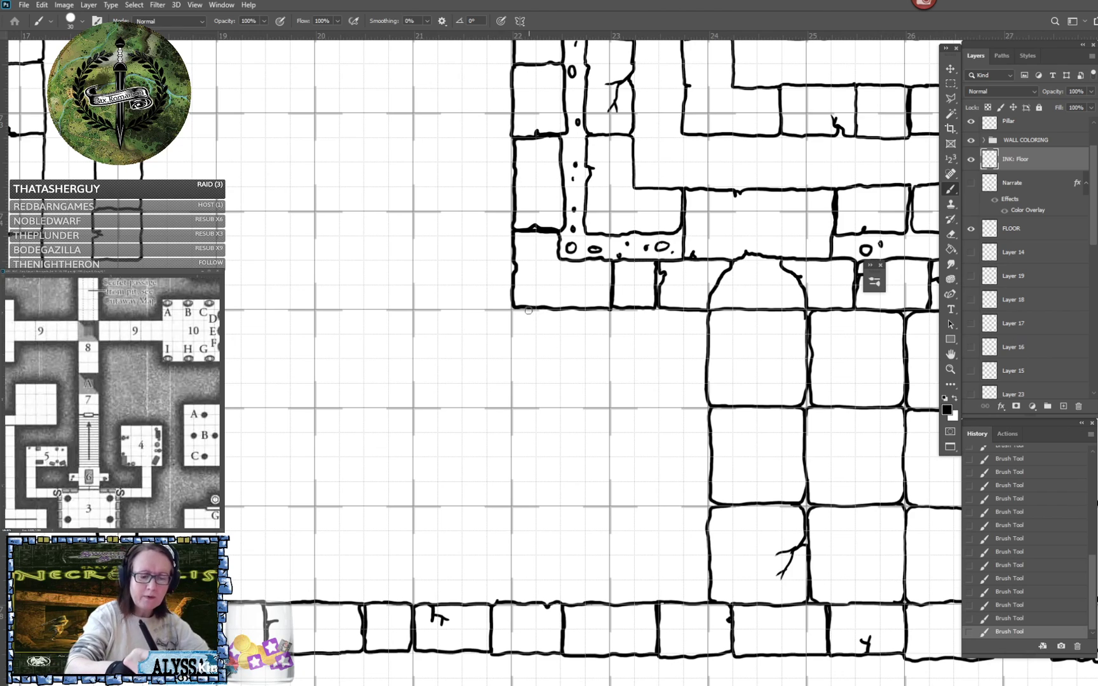
{"action": "mouse_move", "coordinate": [514, 310]}
{"action": "left_mouse_down"}
{"action": "mouse_move", "coordinate": [510, 400]}
{"action": "mouse_move", "coordinate": [534, 407]}
{"action": "mouse_move", "coordinate": [602, 405]}
{"action": "mouse_move", "coordinate": [609, 310]}
{"action": "left_mouse_up"}
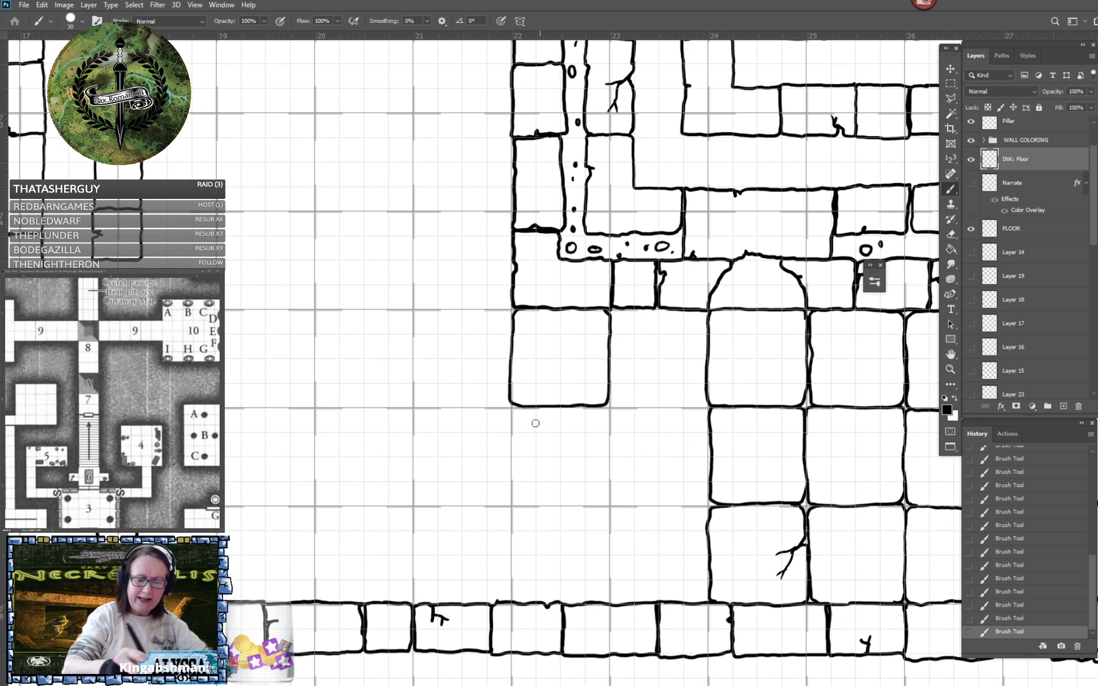
{"action": "mouse_move", "coordinate": [529, 408]}
{"action": "left_mouse_down"}
{"action": "mouse_move", "coordinate": [515, 416]}
{"action": "mouse_move", "coordinate": [517, 506]}
{"action": "mouse_move", "coordinate": [591, 507]}
{"action": "mouse_move", "coordinate": [608, 492]}
{"action": "left_mouse_up"}
{"action": "mouse_move", "coordinate": [593, 406]}
{"action": "left_mouse_down"}
{"action": "mouse_move", "coordinate": [609, 427]}
{"action": "mouse_move", "coordinate": [610, 497]}
{"action": "left_mouse_up"}
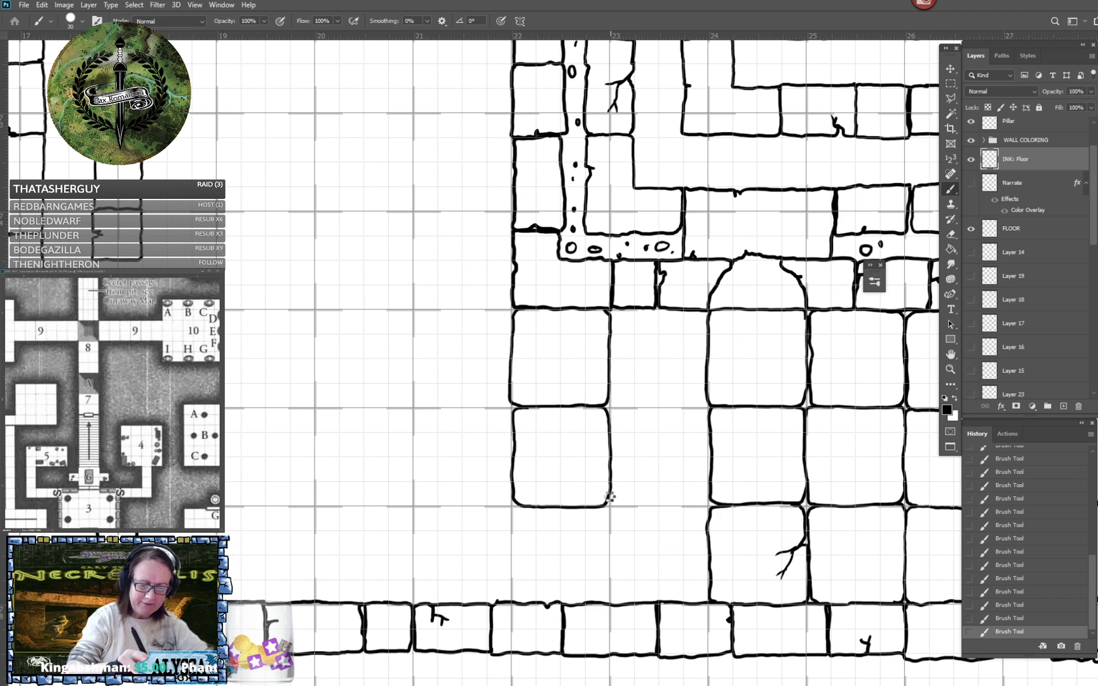
{"action": "mouse_move", "coordinate": [526, 507]}
{"action": "left_mouse_down"}
{"action": "mouse_move", "coordinate": [513, 594]}
{"action": "mouse_move", "coordinate": [524, 601]}
{"action": "left_mouse_up"}
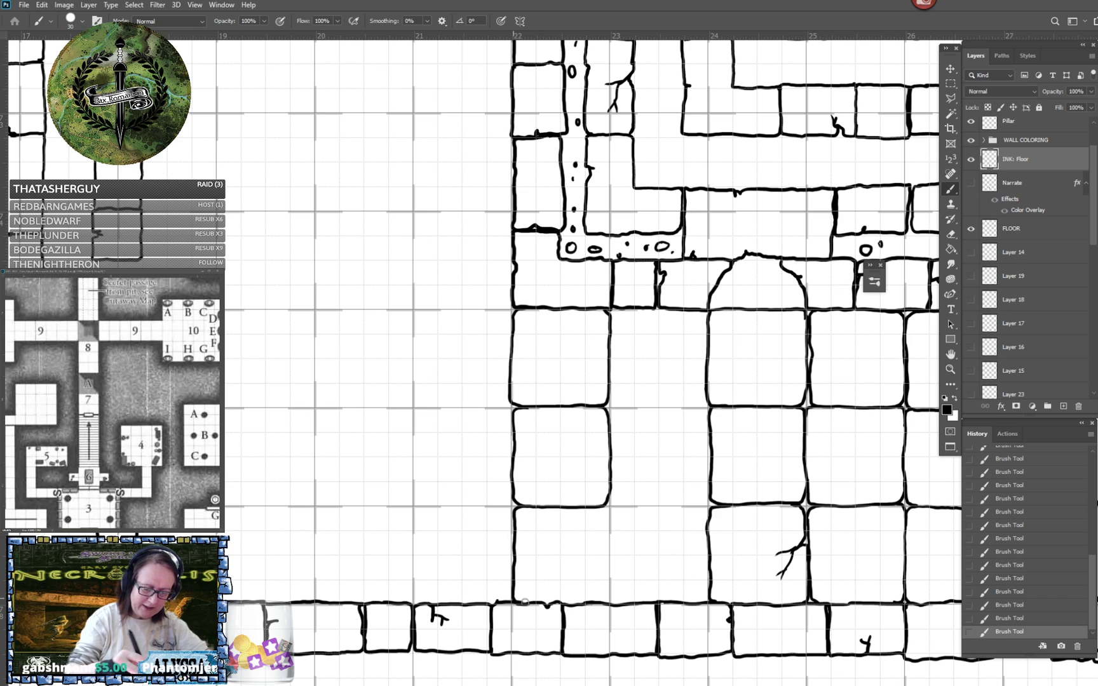
{"action": "mouse_move", "coordinate": [593, 510]}
{"action": "left_mouse_down"}
{"action": "mouse_move", "coordinate": [606, 509]}
{"action": "mouse_move", "coordinate": [608, 601]}
{"action": "left_mouse_up"}
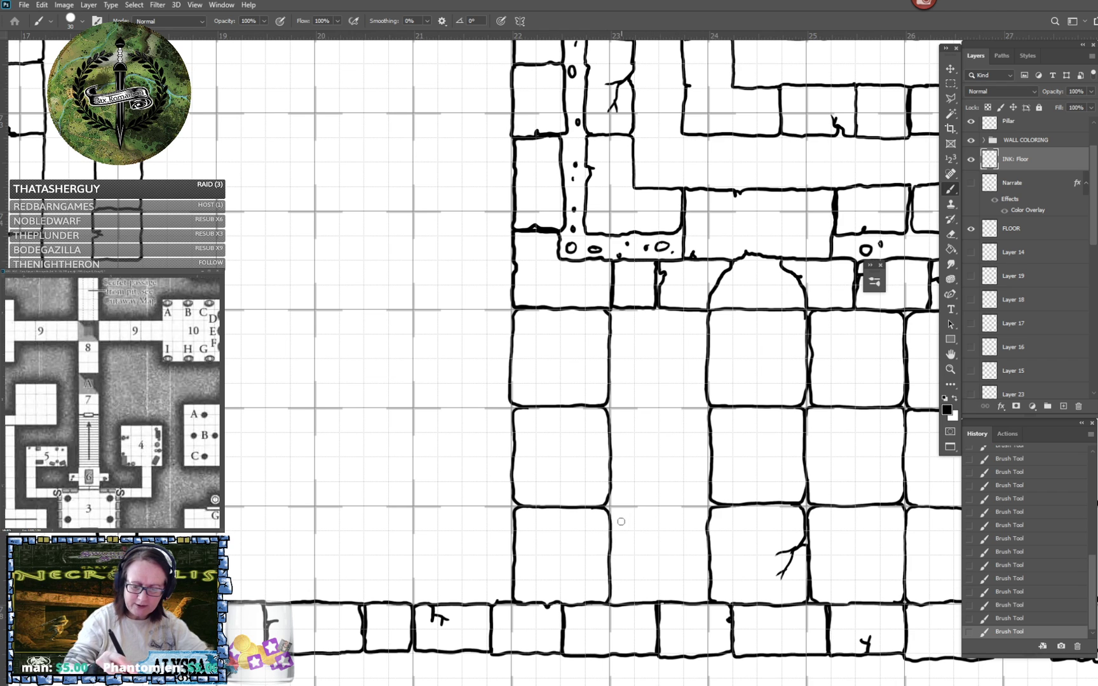
- Ink the three-tile column between ruler marks 23 and 24, adding a small forked crack at the middle tile's edge
{"action": "mouse_move", "coordinate": [612, 508]}
{"action": "left_mouse_down"}
{"action": "mouse_move", "coordinate": [697, 507]}
{"action": "mouse_move", "coordinate": [708, 529]}
{"action": "left_mouse_up"}
{"action": "mouse_move", "coordinate": [610, 571]}
{"action": "left_mouse_down"}
{"action": "mouse_move", "coordinate": [613, 597]}
{"action": "mouse_move", "coordinate": [625, 603]}
{"action": "left_mouse_up"}
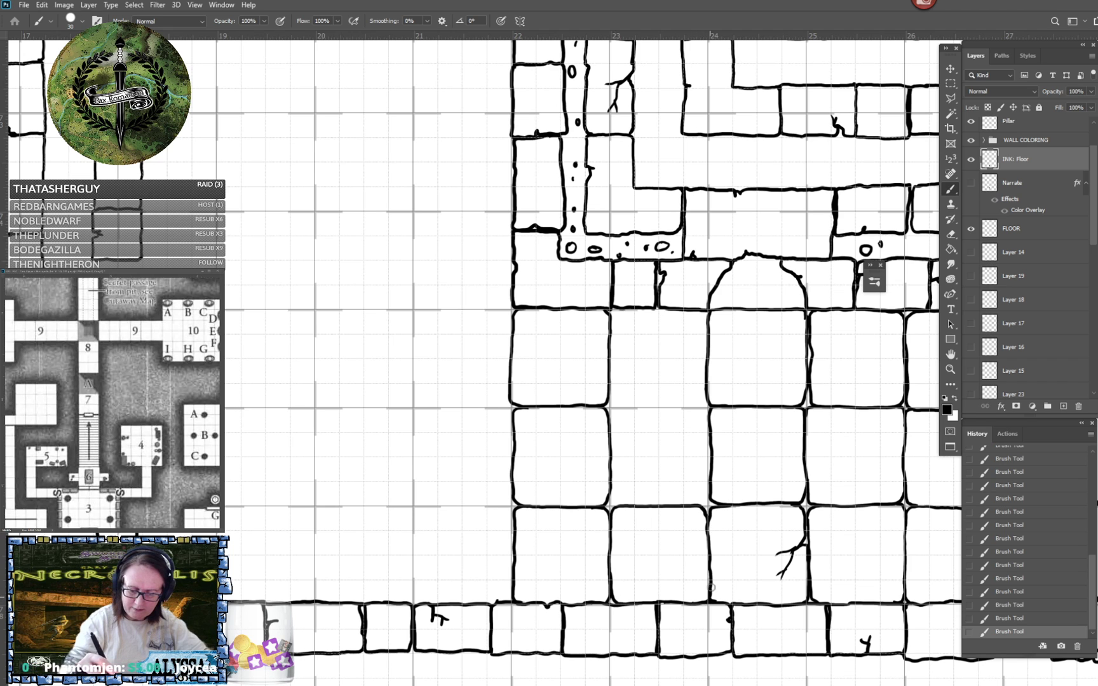
{"action": "mouse_move", "coordinate": [642, 408]}
{"action": "left_mouse_down"}
{"action": "mouse_move", "coordinate": [611, 416]}
{"action": "mouse_move", "coordinate": [619, 506]}
{"action": "left_mouse_up"}
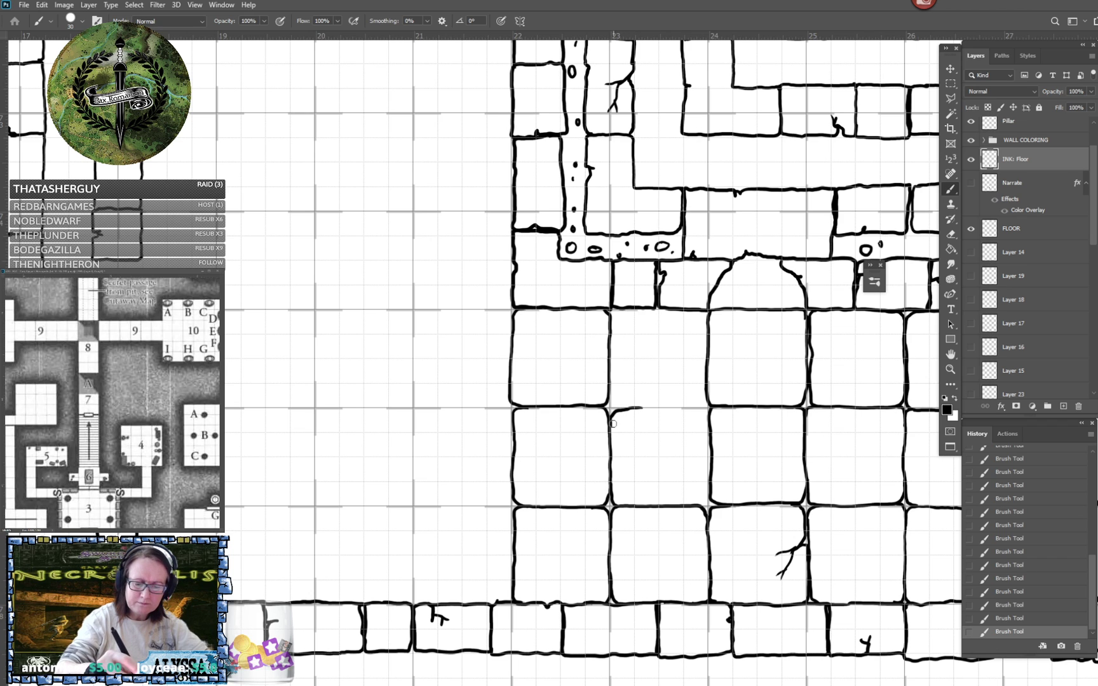
{"action": "mouse_move", "coordinate": [613, 427]}
{"action": "left_mouse_down"}
{"action": "mouse_move", "coordinate": [620, 440]}
{"action": "mouse_move", "coordinate": [666, 407]}
{"action": "mouse_move", "coordinate": [702, 407]}
{"action": "mouse_move", "coordinate": [710, 425]}
{"action": "left_mouse_up"}
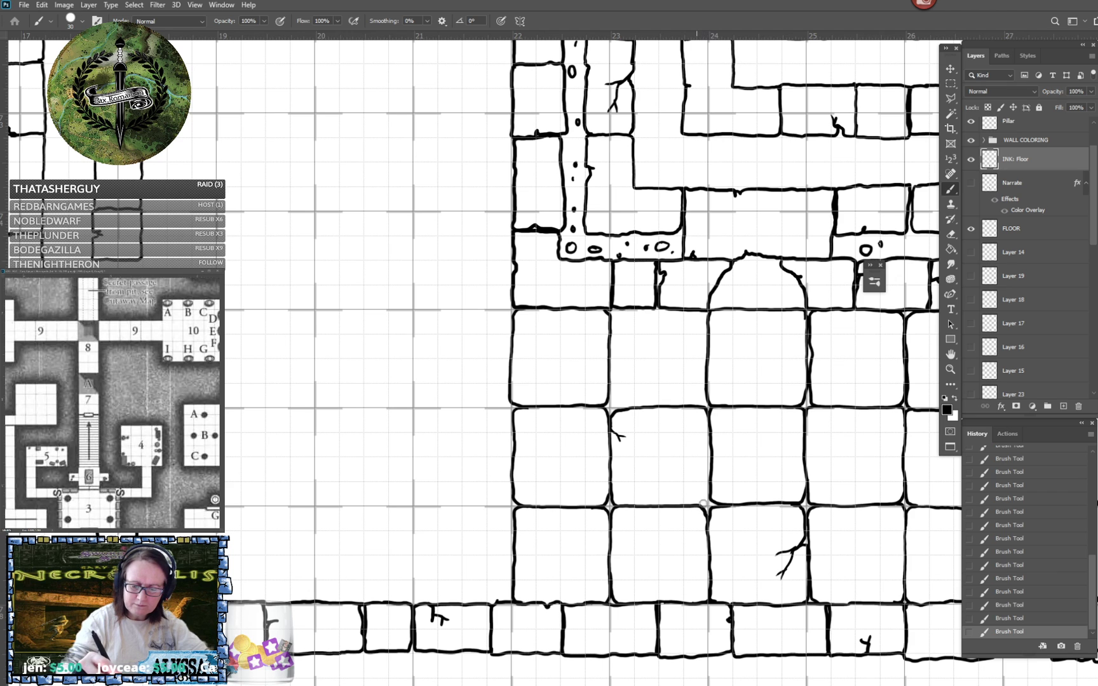
{"action": "left_click_drag", "start_coordinate": [702, 503], "coordinate": [708, 494]}
{"action": "left_click_drag", "start_coordinate": [641, 310], "coordinate": [615, 312]}
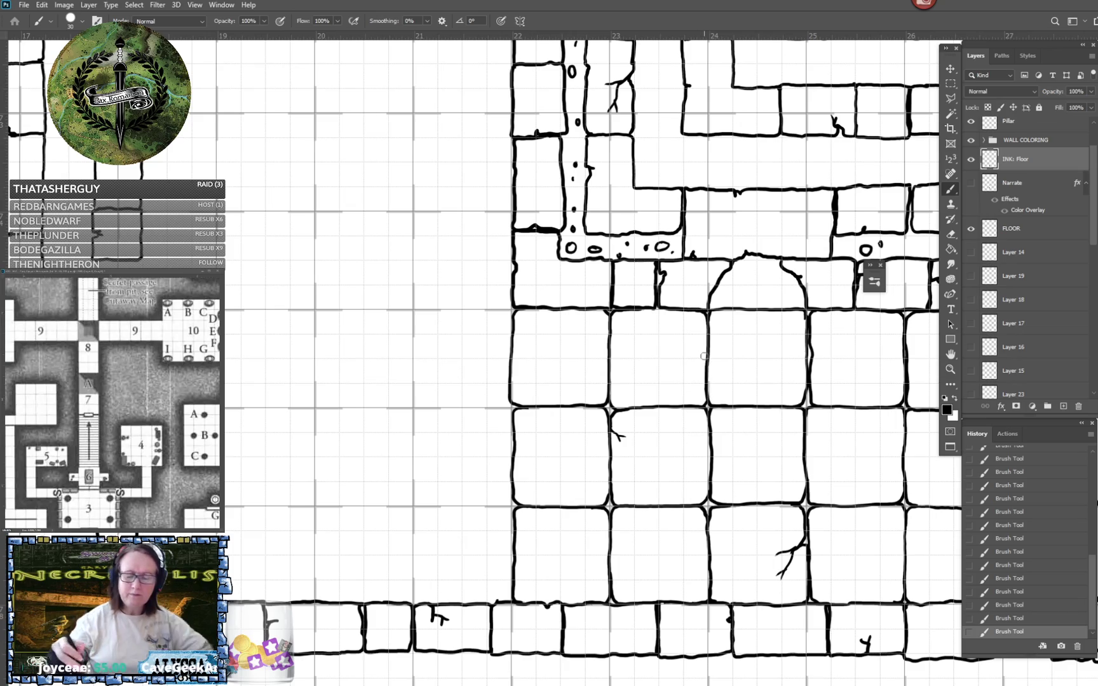
{"action": "scroll", "coordinate": [704, 356], "scroll_direction": "down", "scroll_amount": 6}
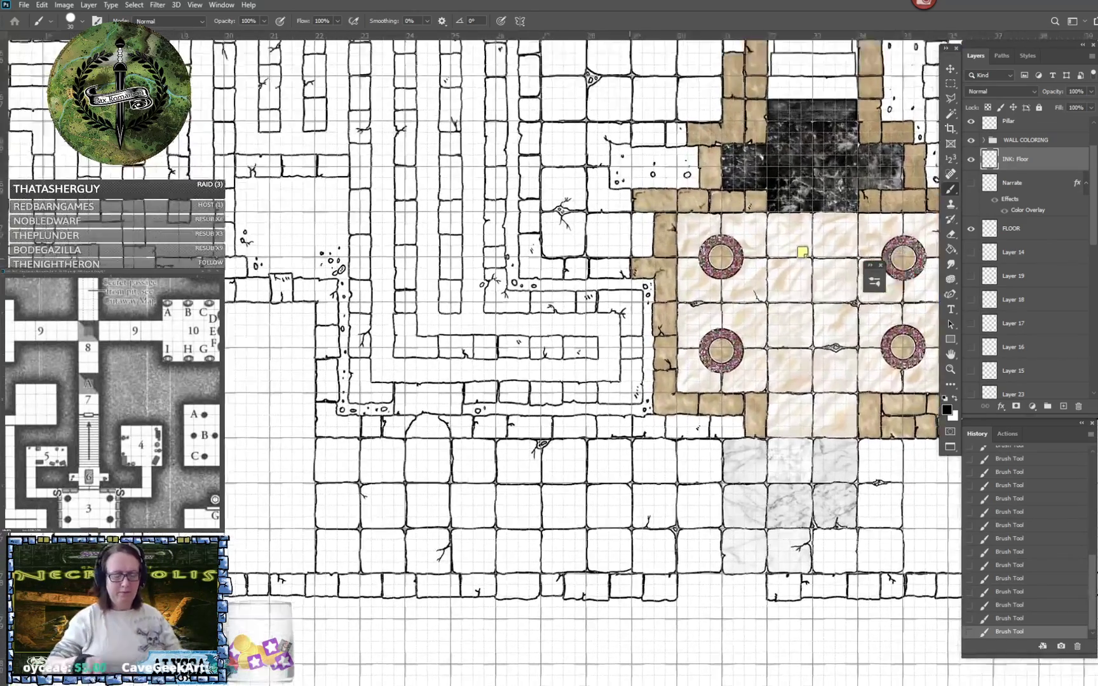
{"action": "scroll", "coordinate": [302, 458], "scroll_direction": "up", "scroll_amount": 2}
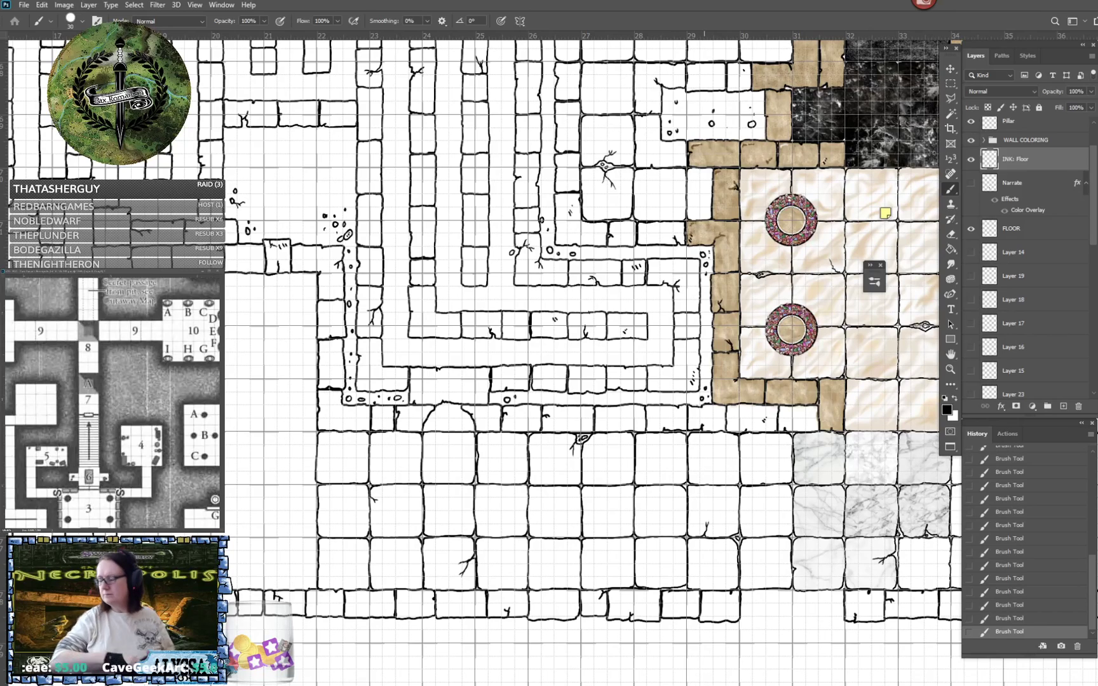
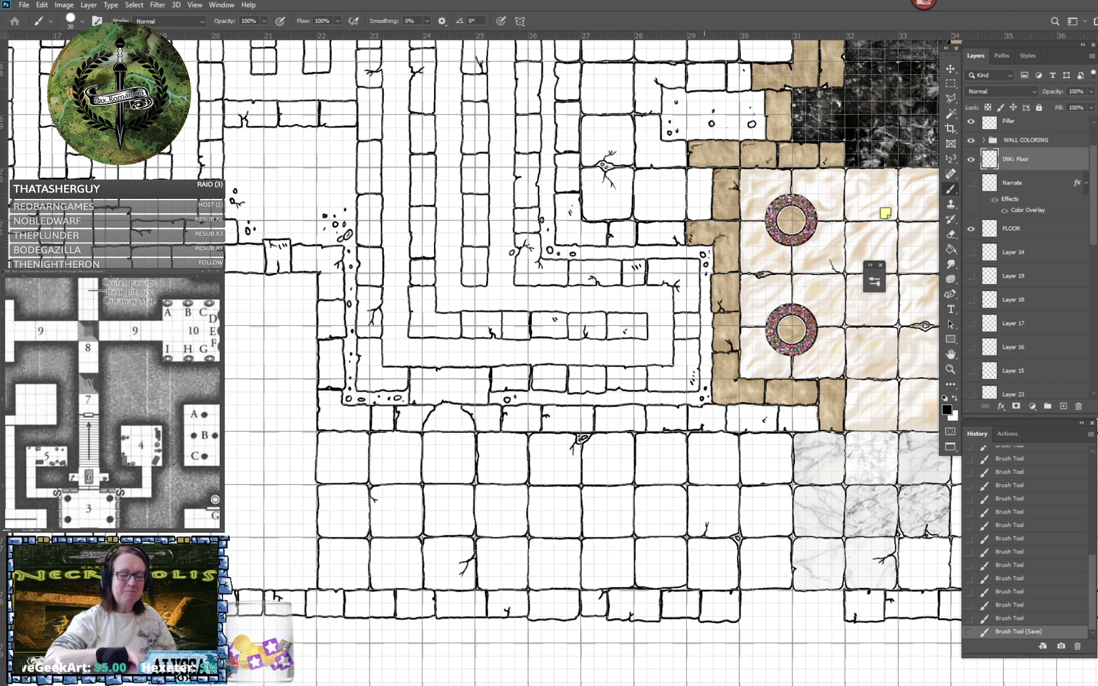
- Ink three floor tiles between ruler marks 18 and 19, upward from the lower wall, with a branching crack in the bottom tile's corner
{"action": "left_click_drag", "start_coordinate": [704, 356], "coordinate": [769, 343]}
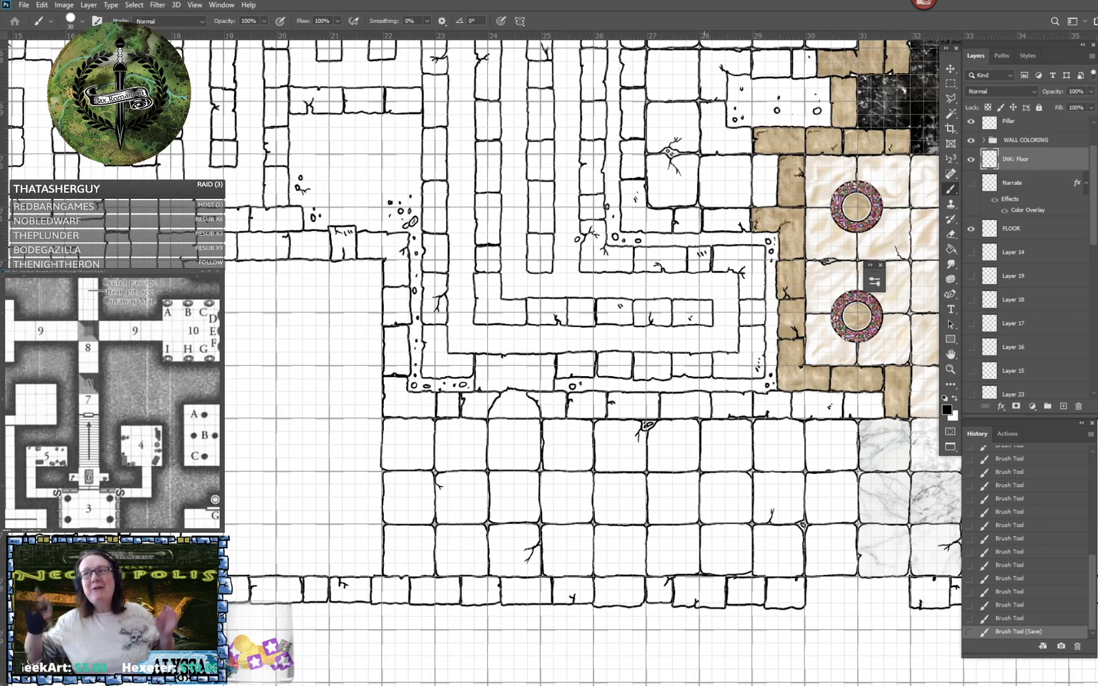
{"action": "left_click_drag", "start_coordinate": [191, 520], "coordinate": [404, 512]}
{"action": "scroll", "coordinate": [404, 513], "scroll_direction": "up", "scroll_amount": 5}
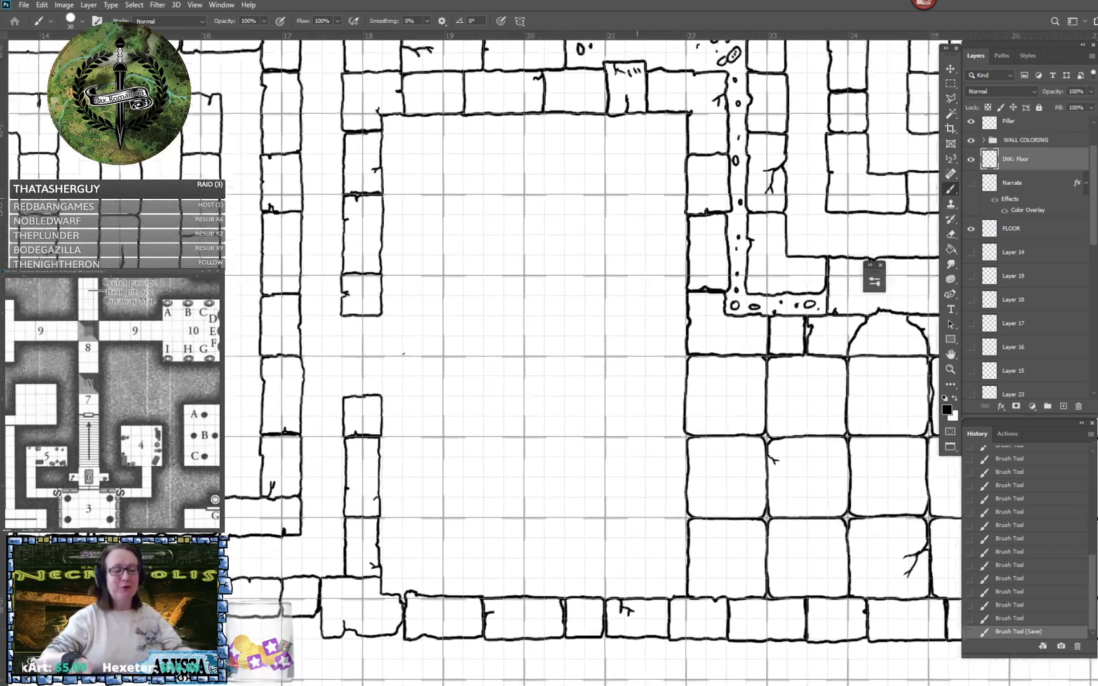
{"action": "left_click_drag", "start_coordinate": [414, 345], "coordinate": [454, 268]}
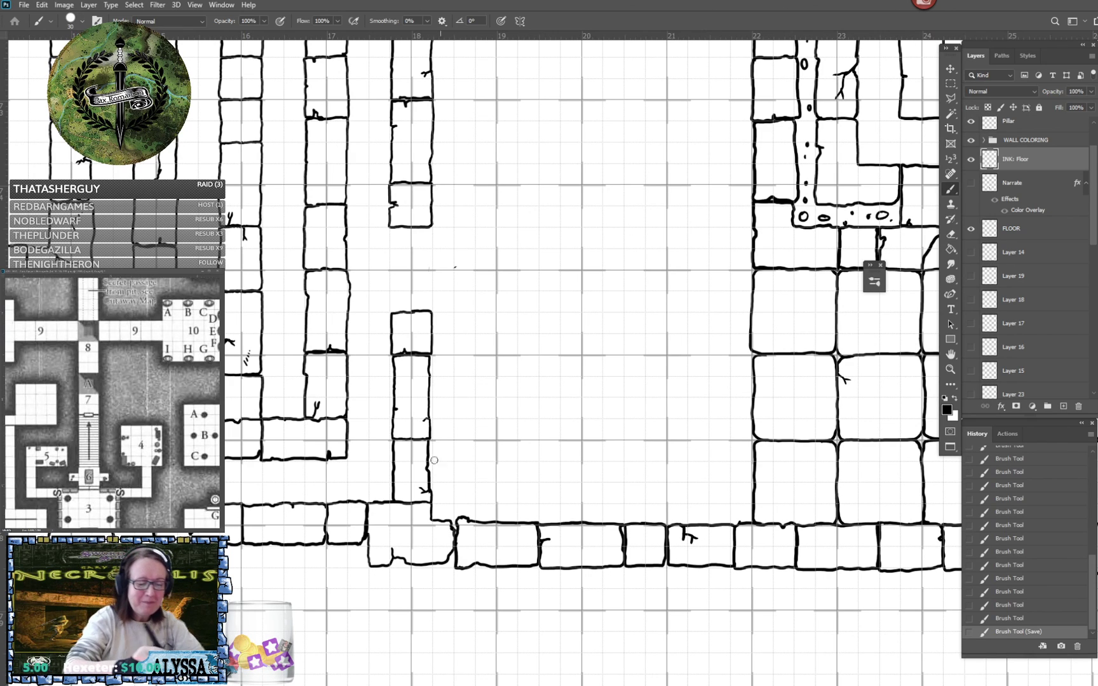
{"action": "mouse_move", "coordinate": [433, 440]}
{"action": "left_mouse_down"}
{"action": "mouse_move", "coordinate": [494, 443]}
{"action": "mouse_move", "coordinate": [488, 523]}
{"action": "mouse_move", "coordinate": [453, 504]}
{"action": "mouse_move", "coordinate": [457, 490]}
{"action": "mouse_move", "coordinate": [451, 501]}
{"action": "mouse_move", "coordinate": [439, 469]}
{"action": "mouse_move", "coordinate": [456, 523]}
{"action": "mouse_move", "coordinate": [508, 512]}
{"action": "mouse_move", "coordinate": [510, 429]}
{"action": "mouse_move", "coordinate": [462, 429]}
{"action": "left_mouse_up"}
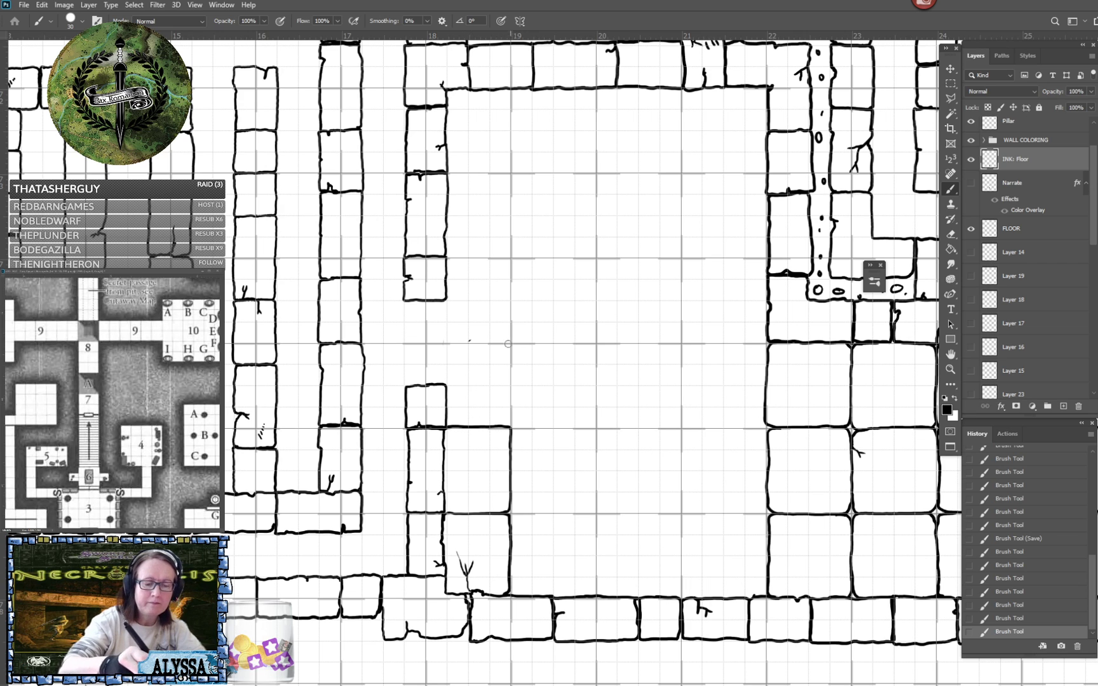
{"action": "mouse_move", "coordinate": [425, 384]}
{"action": "left_mouse_down"}
{"action": "mouse_move", "coordinate": [431, 344]}
{"action": "mouse_move", "coordinate": [509, 342]}
{"action": "mouse_move", "coordinate": [510, 425]}
{"action": "left_mouse_up"}
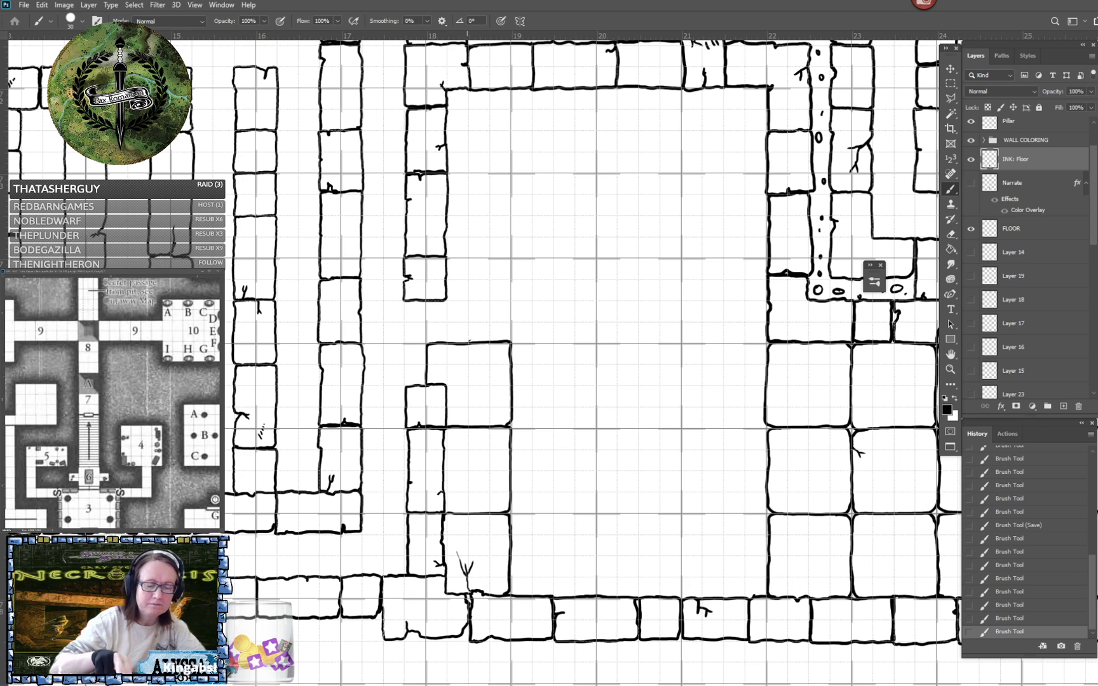
- Ink the fourth tile up between ruler marks 18 and 19, with a branching crack and small stones in its lower corner
{"action": "left_click_drag", "start_coordinate": [467, 343], "coordinate": [472, 519]}
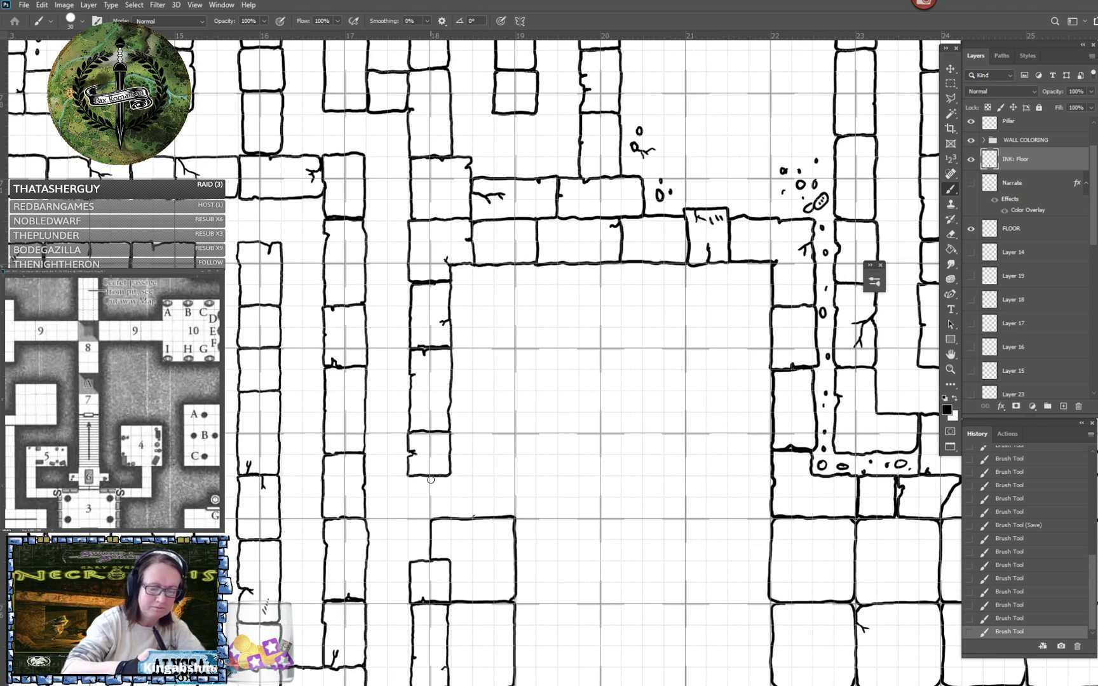
{"action": "left_click_drag", "start_coordinate": [431, 480], "coordinate": [433, 519]}
{"action": "mouse_move", "coordinate": [452, 431]}
{"action": "left_mouse_down"}
{"action": "mouse_move", "coordinate": [516, 439]}
{"action": "mouse_move", "coordinate": [511, 504]}
{"action": "mouse_move", "coordinate": [488, 517]}
{"action": "mouse_move", "coordinate": [512, 511]}
{"action": "mouse_move", "coordinate": [487, 498]}
{"action": "mouse_move", "coordinate": [497, 497]}
{"action": "mouse_move", "coordinate": [496, 475]}
{"action": "mouse_move", "coordinate": [504, 510]}
{"action": "mouse_move", "coordinate": [478, 508]}
{"action": "left_mouse_up"}
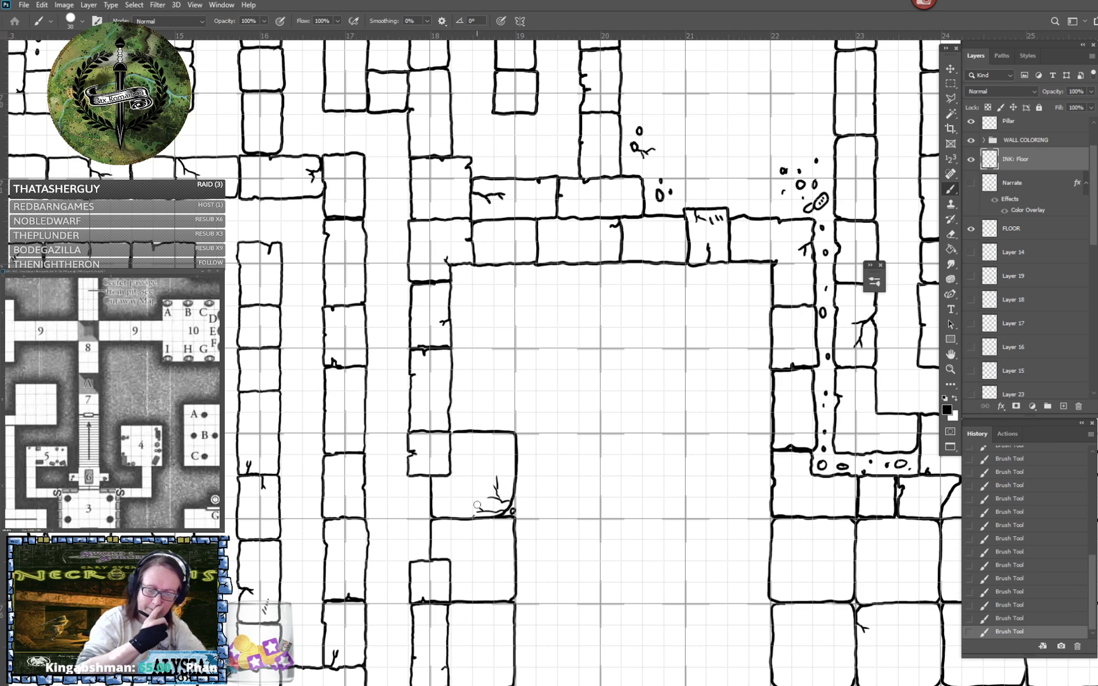
- Ink two floor tiles filling the doorway gap between ruler marks 17 and 18, joined to the neighbouring tile column
{"action": "scroll", "coordinate": [477, 505], "scroll_direction": "down", "scroll_amount": 2}
{"action": "scroll", "coordinate": [477, 505], "scroll_direction": "left", "scroll_amount": 1}
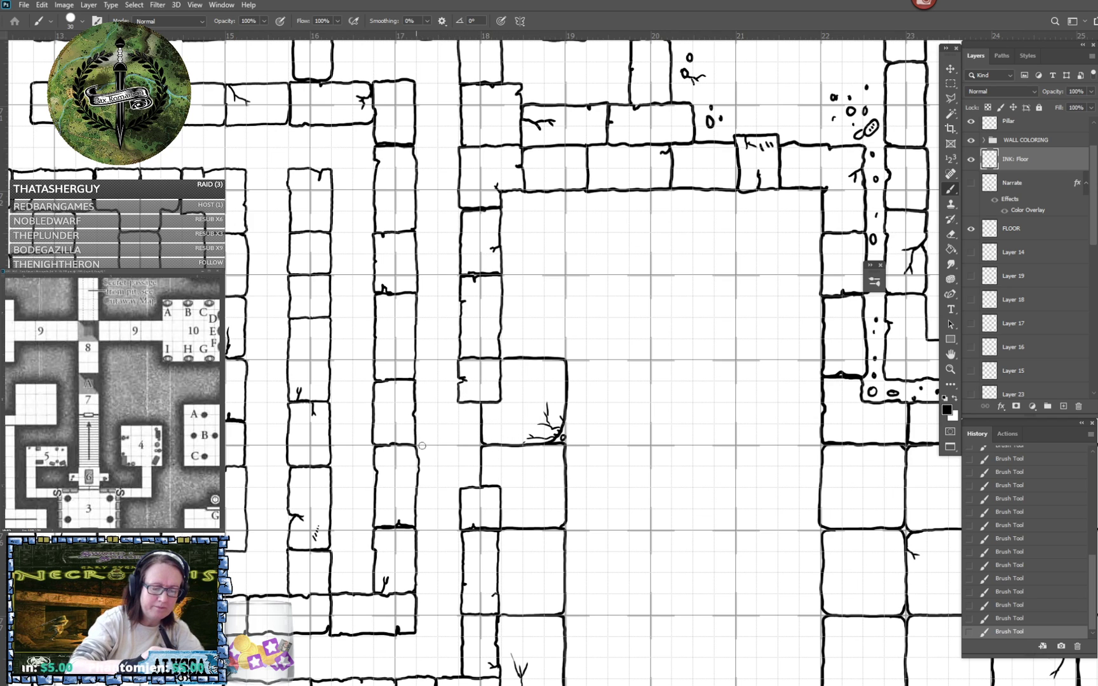
{"action": "left_click_drag", "start_coordinate": [421, 446], "coordinate": [476, 444]}
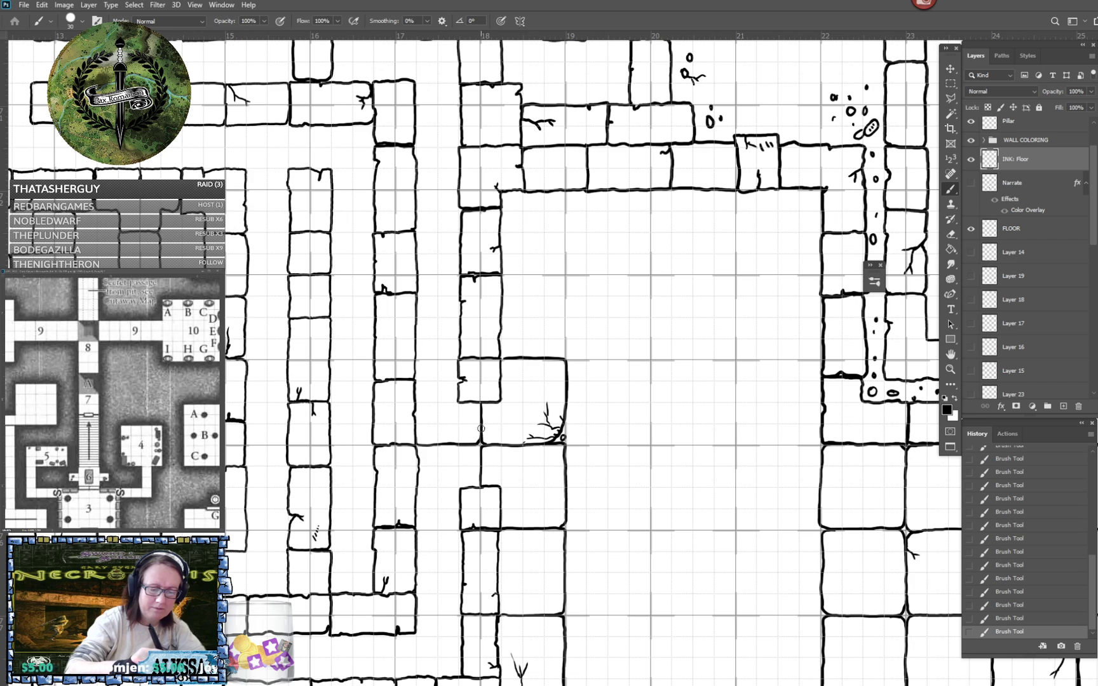
{"action": "left_click_drag", "start_coordinate": [417, 361], "coordinate": [453, 359]}
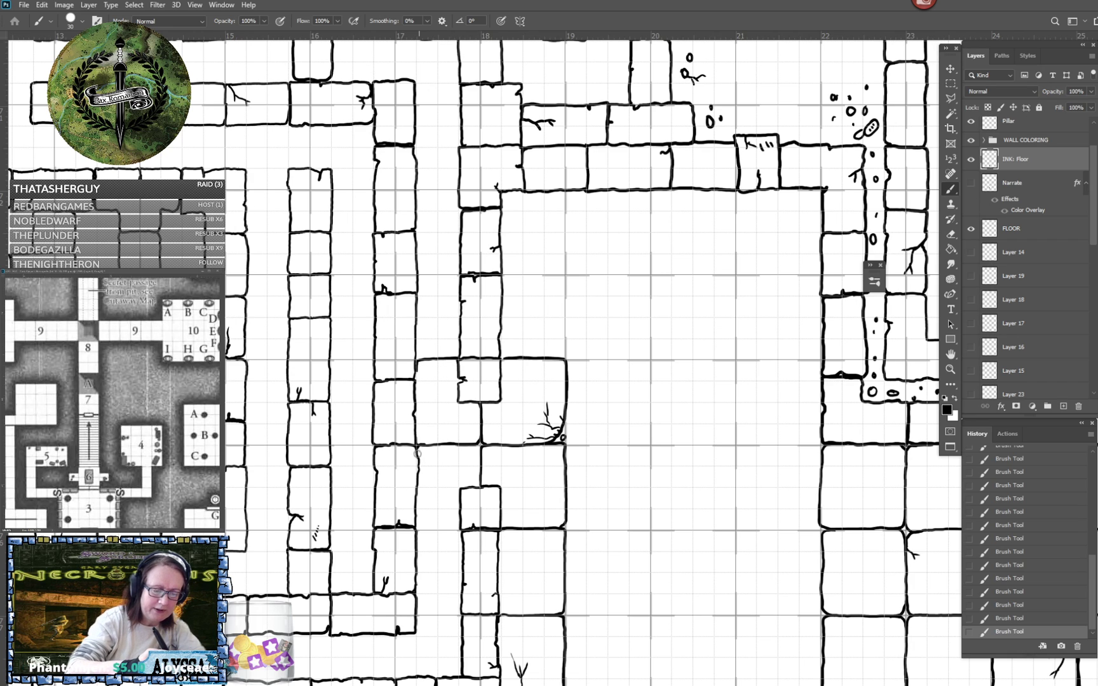
{"action": "mouse_move", "coordinate": [417, 504]}
{"action": "left_mouse_down"}
{"action": "mouse_move", "coordinate": [421, 528]}
{"action": "mouse_move", "coordinate": [460, 528]}
{"action": "mouse_move", "coordinate": [460, 507]}
{"action": "left_mouse_up"}
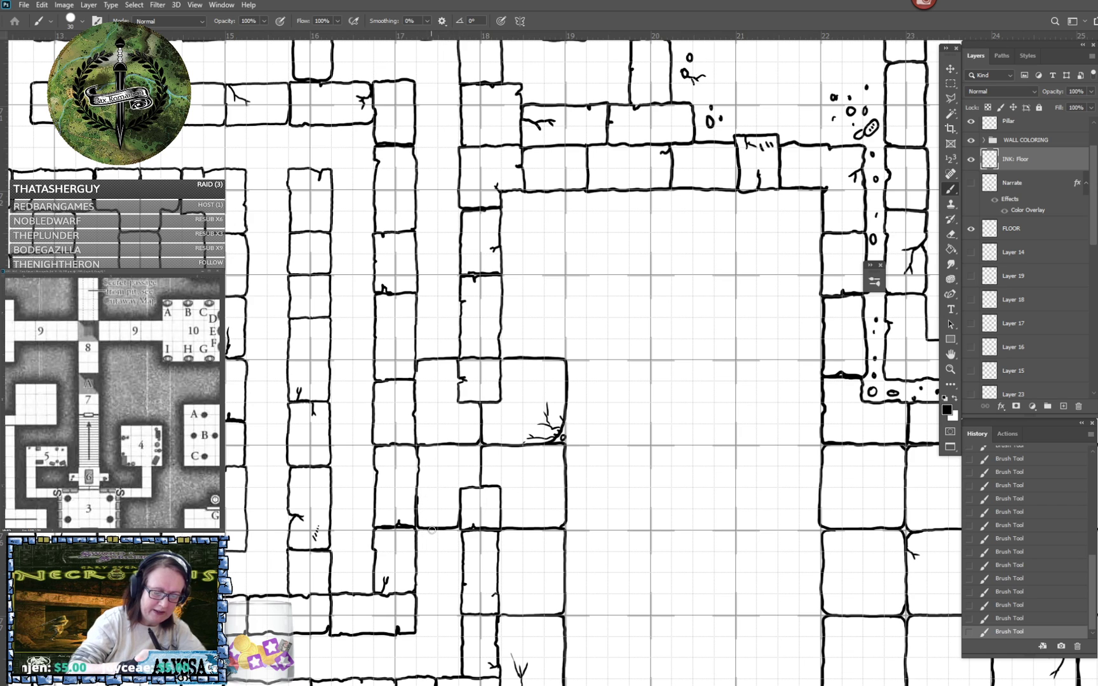
{"action": "mouse_move", "coordinate": [431, 529]}
{"action": "left_mouse_down"}
{"action": "mouse_move", "coordinate": [417, 537]}
{"action": "mouse_move", "coordinate": [420, 617]}
{"action": "left_mouse_up"}
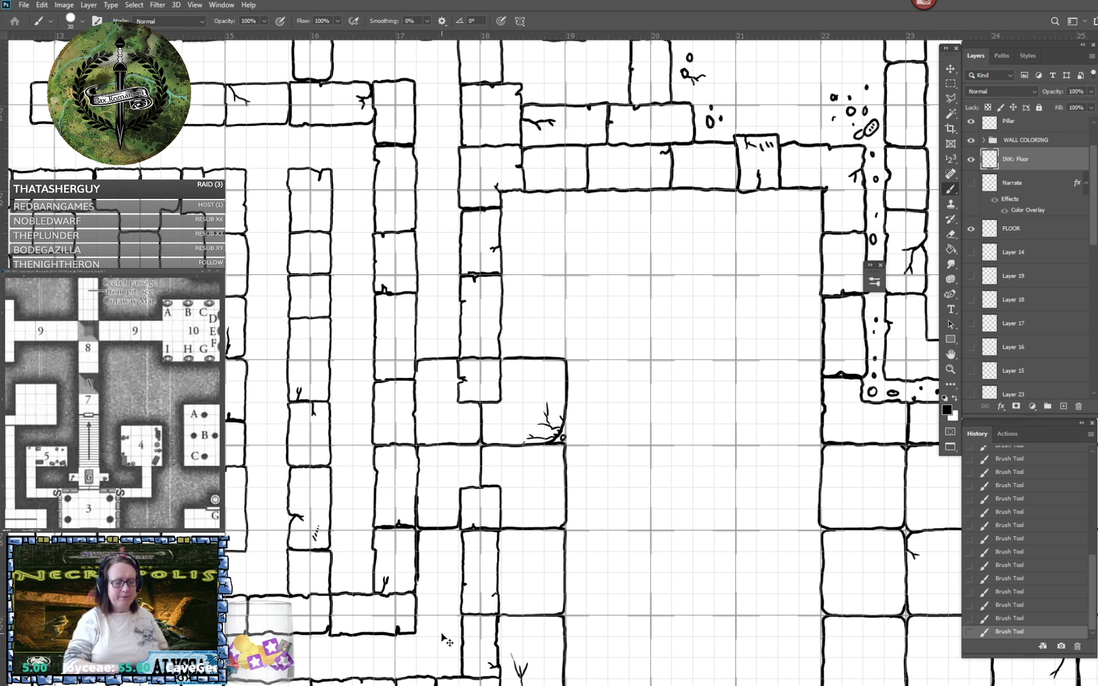
{"action": "key", "text": "ctrl+z"}
{"action": "left_click_drag", "start_coordinate": [443, 636], "coordinate": [502, 526]}
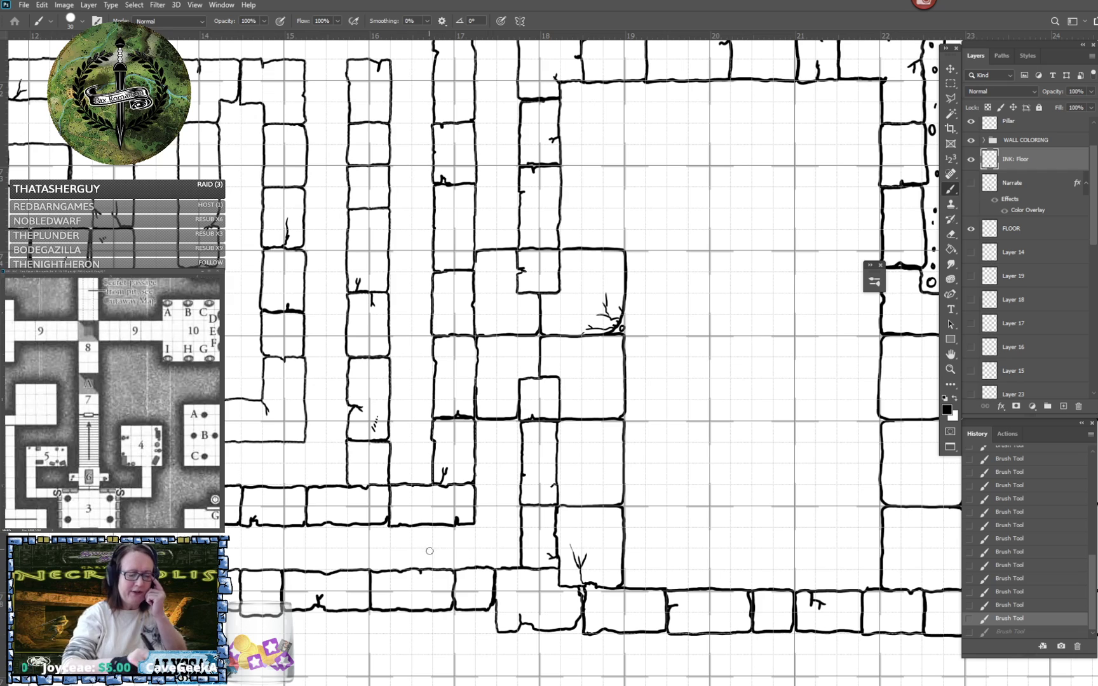
- Complete the tile column between ruler marks 18 and 19 with two more tiles up to the room's upper wall
{"action": "scroll", "coordinate": [502, 483], "scroll_direction": "up", "scroll_amount": 3}
{"action": "scroll", "coordinate": [505, 485], "scroll_direction": "right", "scroll_amount": 1}
{"action": "scroll", "coordinate": [504, 484], "scroll_direction": "up", "scroll_amount": 3}
{"action": "scroll", "coordinate": [505, 485], "scroll_direction": "right", "scroll_amount": 2}
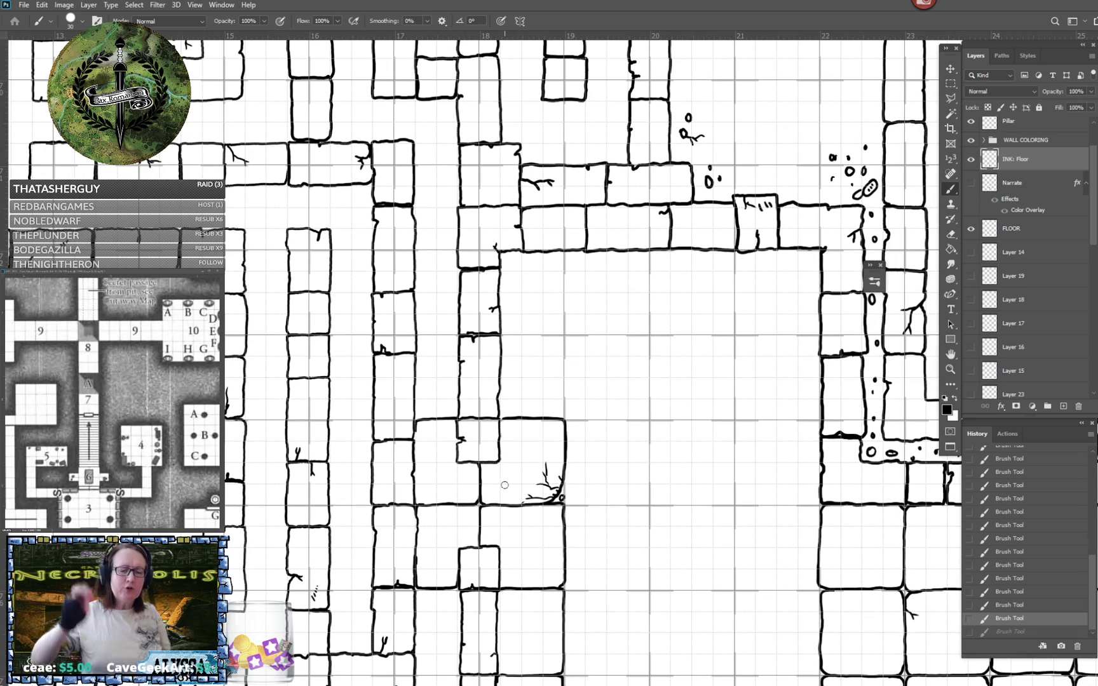
{"action": "scroll", "coordinate": [504, 485], "scroll_direction": "up", "scroll_amount": 2}
{"action": "scroll", "coordinate": [504, 485], "scroll_direction": "right", "scroll_amount": 1}
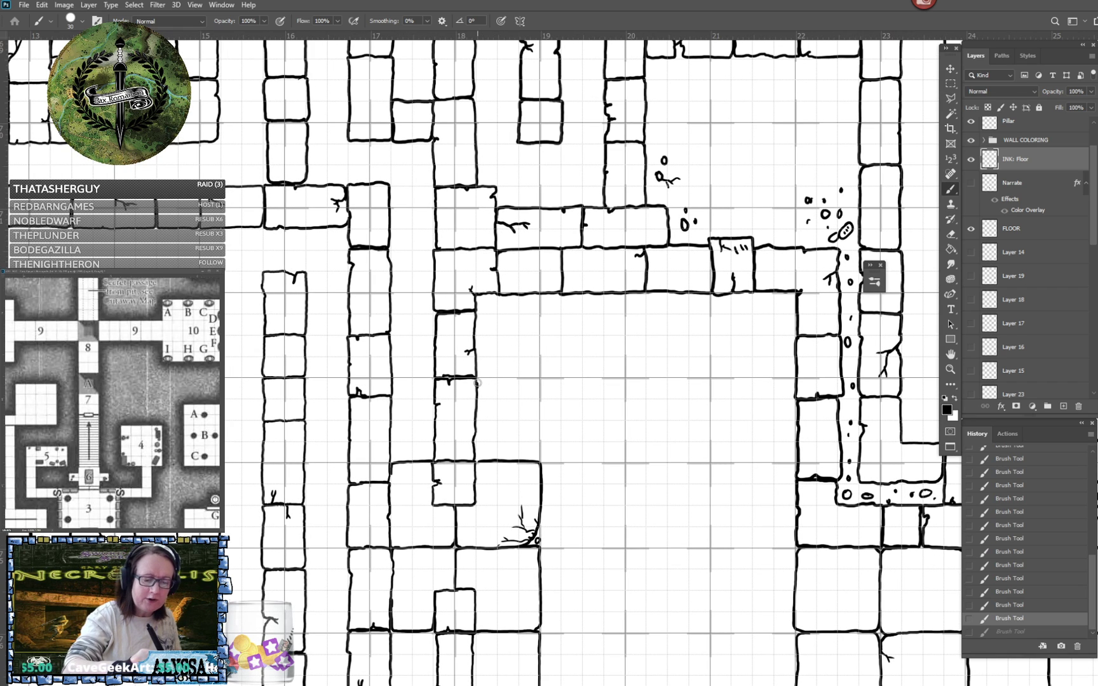
{"action": "left_click_drag", "start_coordinate": [477, 382], "coordinate": [539, 378]}
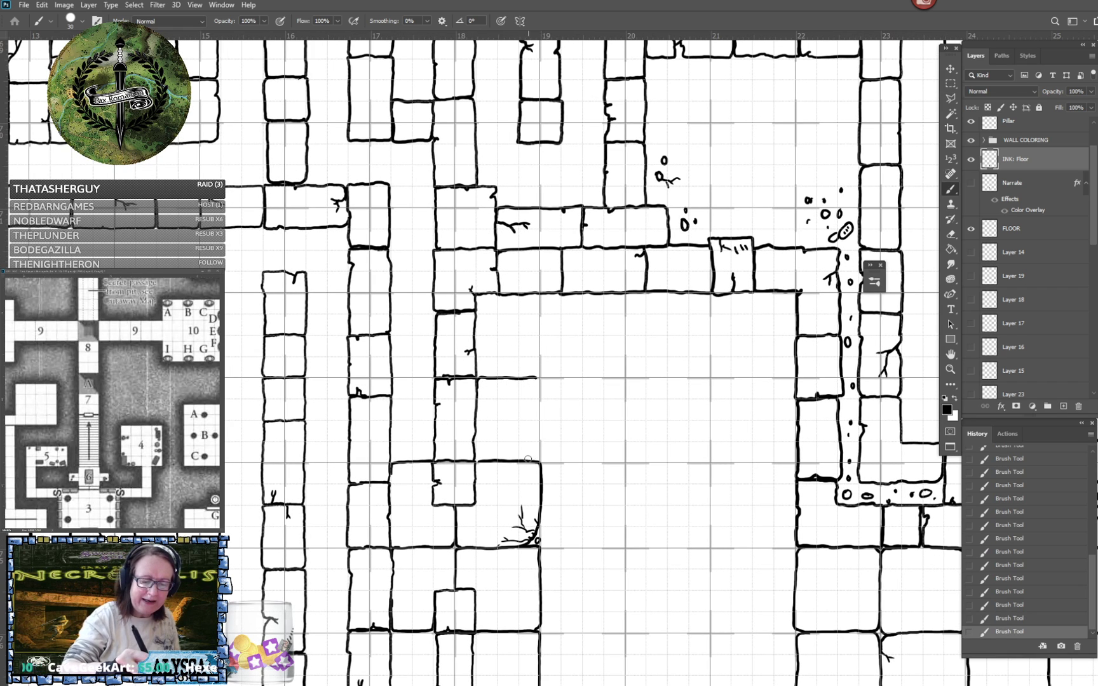
{"action": "mouse_move", "coordinate": [527, 459]}
{"action": "left_mouse_down"}
{"action": "mouse_move", "coordinate": [540, 437]}
{"action": "mouse_move", "coordinate": [535, 379]}
{"action": "left_mouse_up"}
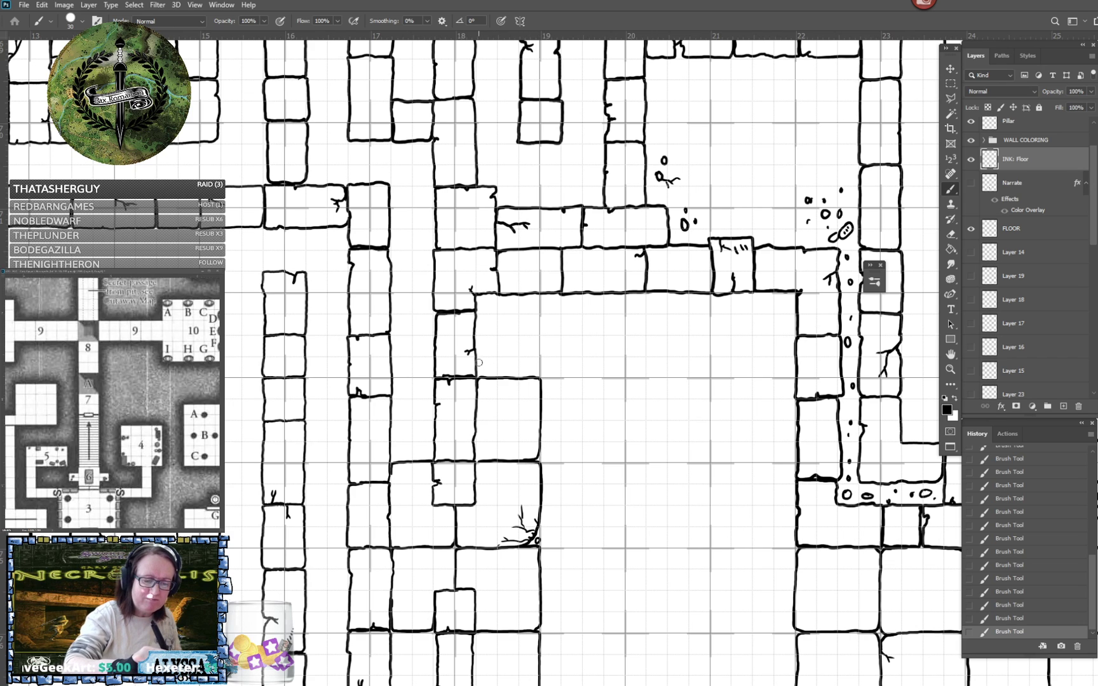
{"action": "mouse_move", "coordinate": [527, 377]}
{"action": "left_mouse_down"}
{"action": "mouse_move", "coordinate": [539, 353]}
{"action": "mouse_move", "coordinate": [534, 294]}
{"action": "left_mouse_up"}
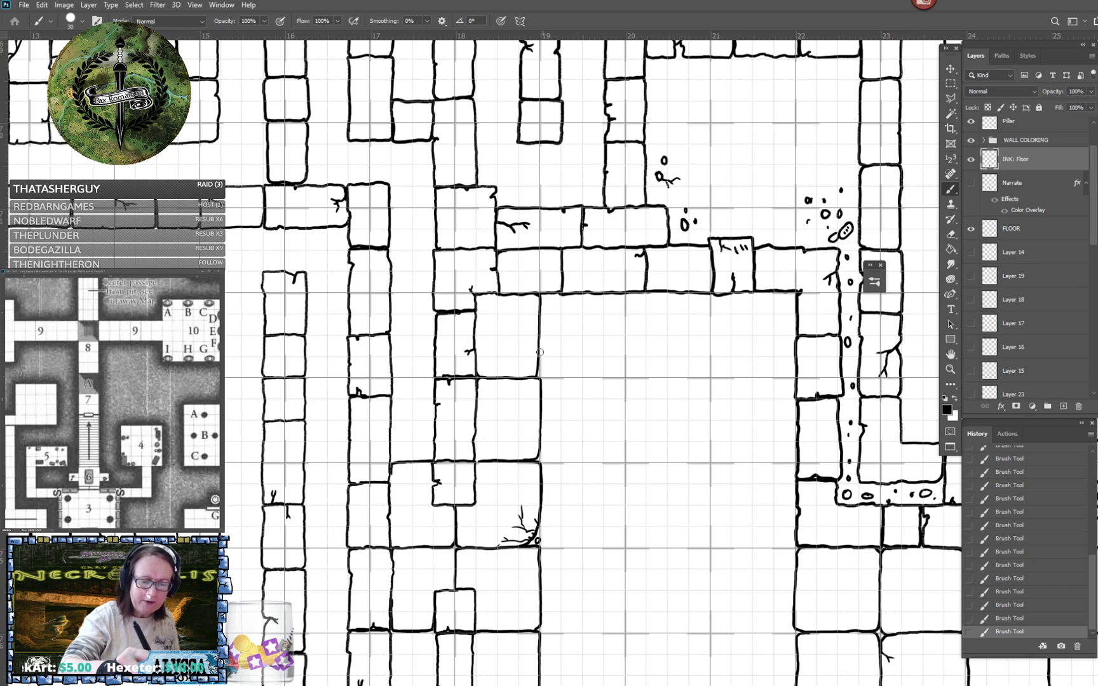
- Ink the top two tiles between ruler marks 19 and 20, with a small crack and stone at their shared corner
{"action": "mouse_move", "coordinate": [540, 342]}
{"action": "left_mouse_down"}
{"action": "mouse_move", "coordinate": [552, 377]}
{"action": "mouse_move", "coordinate": [618, 374]}
{"action": "mouse_move", "coordinate": [623, 294]}
{"action": "left_mouse_up"}
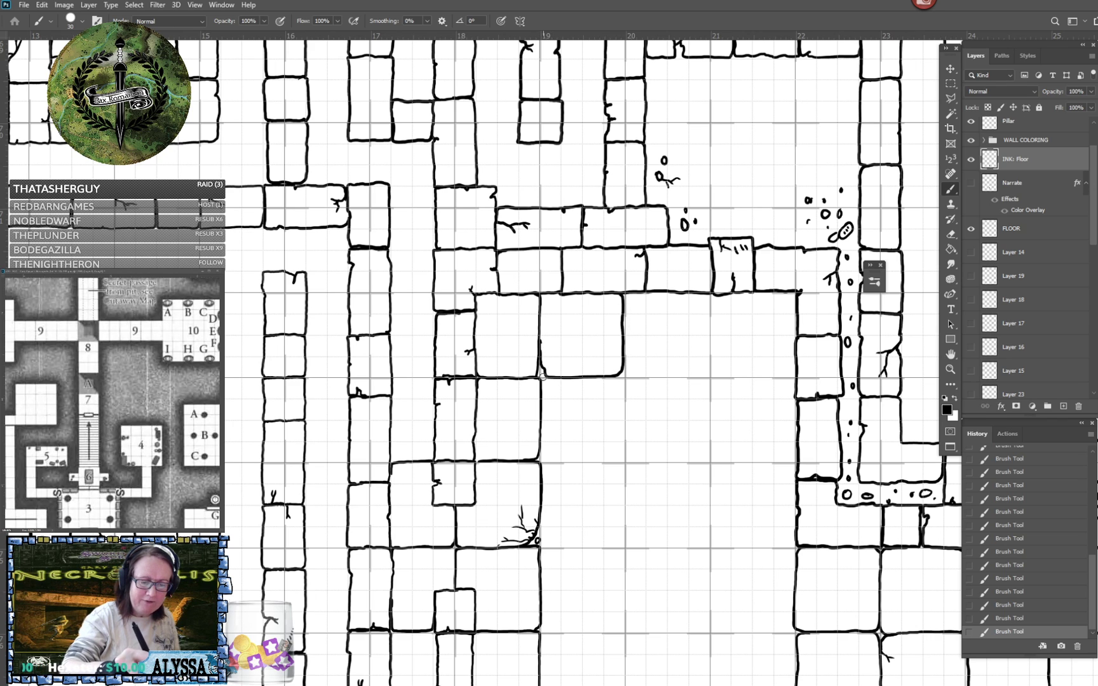
{"action": "left_click_drag", "start_coordinate": [542, 389], "coordinate": [546, 380]}
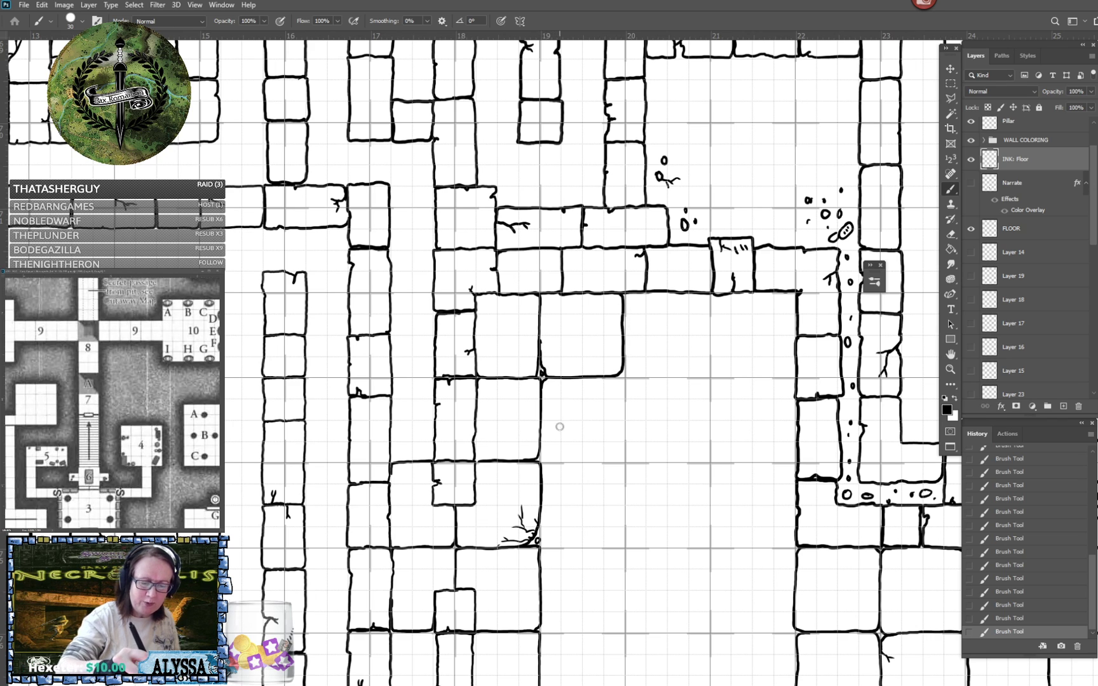
{"action": "mouse_move", "coordinate": [540, 448]}
{"action": "left_mouse_down"}
{"action": "mouse_move", "coordinate": [621, 458]}
{"action": "mouse_move", "coordinate": [626, 393]}
{"action": "mouse_move", "coordinate": [614, 377]}
{"action": "left_mouse_up"}
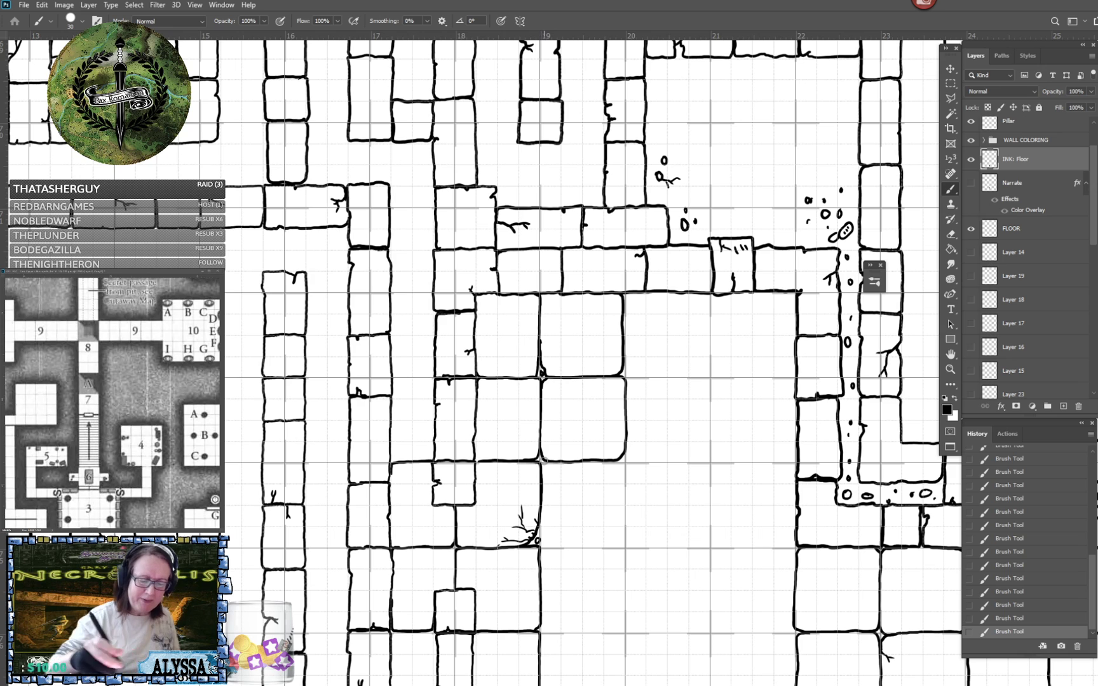
- Erase the branching crack near ruler mark 19, restore the tile edges there, and ink the adjoining third tile between marks 19 and 20
{"action": "mouse_move", "coordinate": [525, 518]}
{"action": "left_mouse_down"}
{"action": "mouse_move", "coordinate": [511, 525]}
{"action": "mouse_move", "coordinate": [525, 539]}
{"action": "mouse_move", "coordinate": [538, 526]}
{"action": "mouse_move", "coordinate": [503, 535]}
{"action": "mouse_move", "coordinate": [557, 540]}
{"action": "left_mouse_up"}
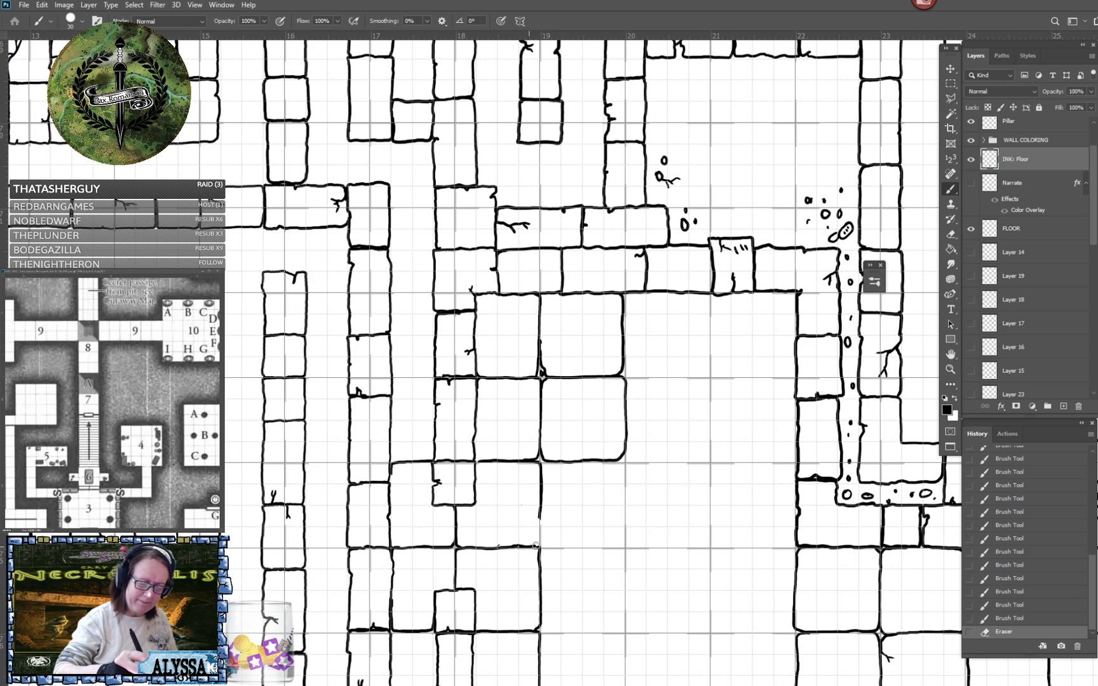
{"action": "mouse_move", "coordinate": [535, 545]}
{"action": "left_mouse_down"}
{"action": "mouse_move", "coordinate": [540, 513]}
{"action": "mouse_move", "coordinate": [542, 550]}
{"action": "mouse_move", "coordinate": [540, 536]}
{"action": "left_mouse_up"}
{"action": "left_click_drag", "start_coordinate": [542, 468], "coordinate": [540, 461]}
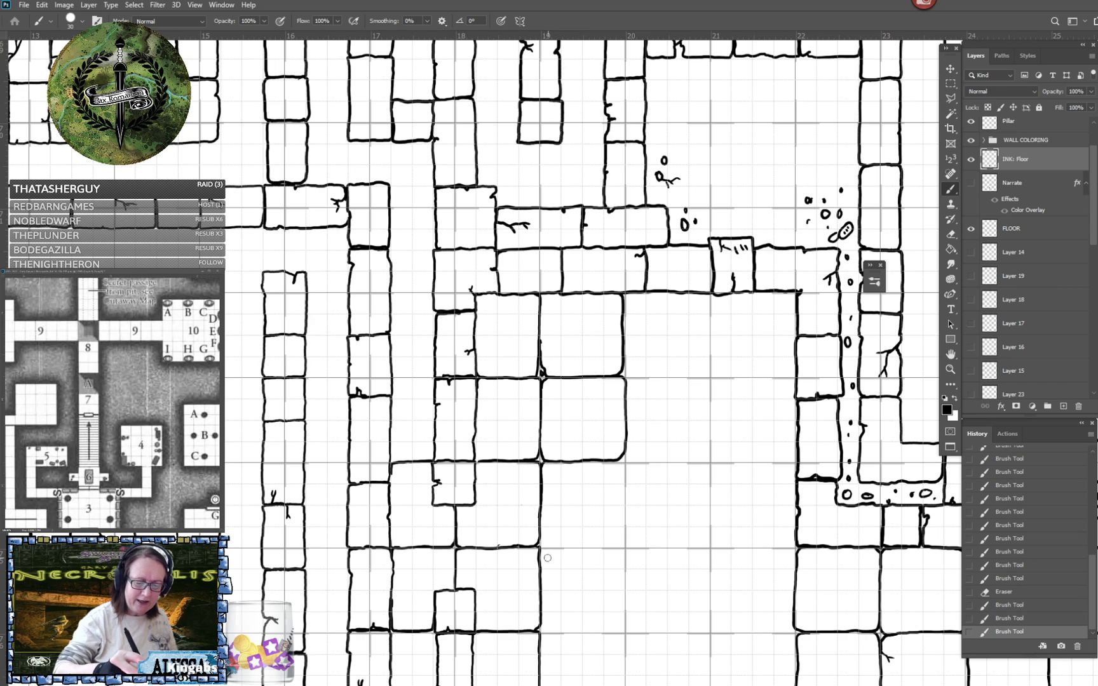
{"action": "mouse_move", "coordinate": [542, 537]}
{"action": "left_mouse_down"}
{"action": "mouse_move", "coordinate": [615, 547]}
{"action": "mouse_move", "coordinate": [624, 468]}
{"action": "mouse_move", "coordinate": [608, 460]}
{"action": "left_mouse_up"}
{"action": "left_click_drag", "start_coordinate": [603, 541], "coordinate": [611, 465]}
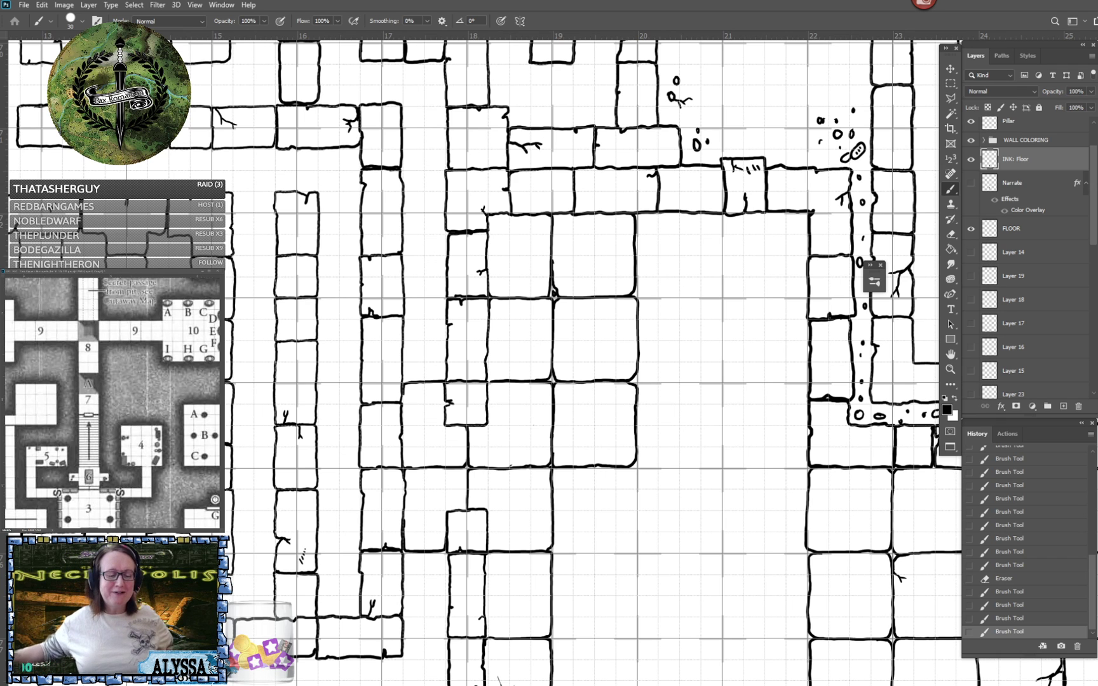
- Ink a row of three floor tiles along the lower wall between ruler marks 19 and 22, rounding their corners
{"action": "left_click_drag", "start_coordinate": [610, 457], "coordinate": [542, 280]}
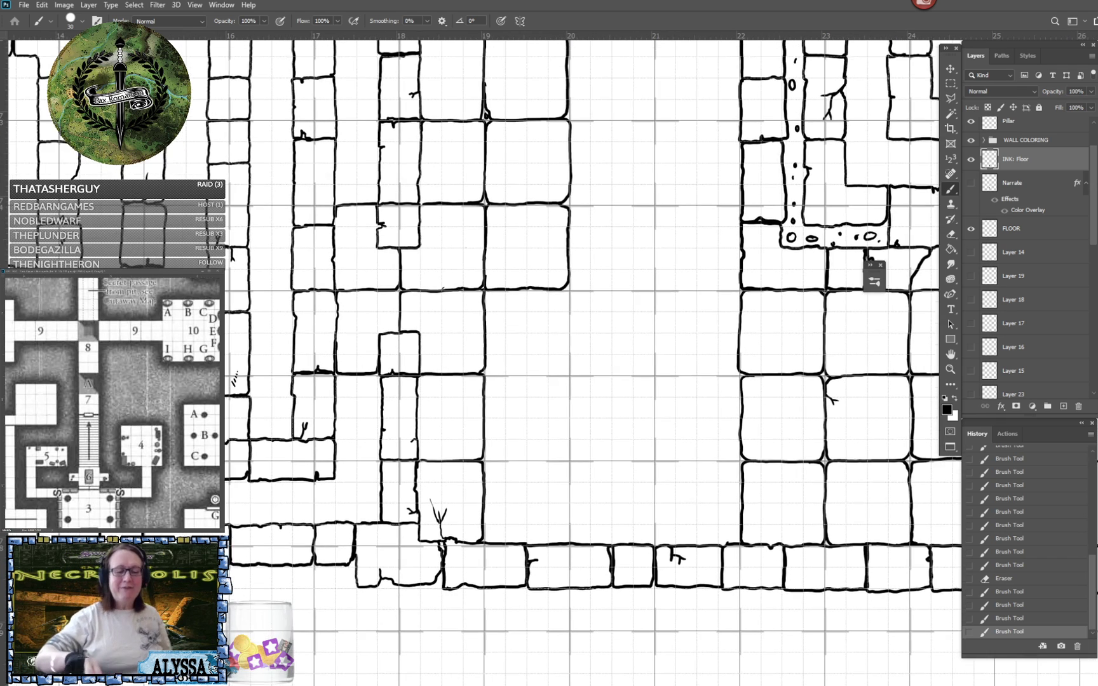
{"action": "left_click_drag", "start_coordinate": [467, 431], "coordinate": [497, 495]}
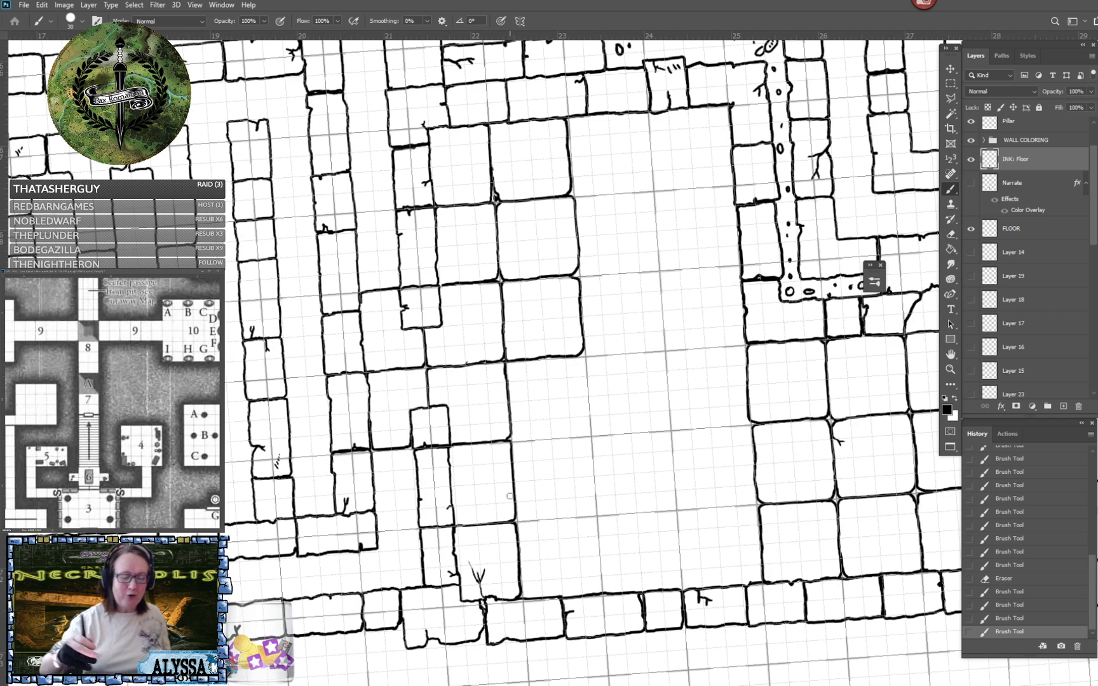
{"action": "key", "text": "Escape"}
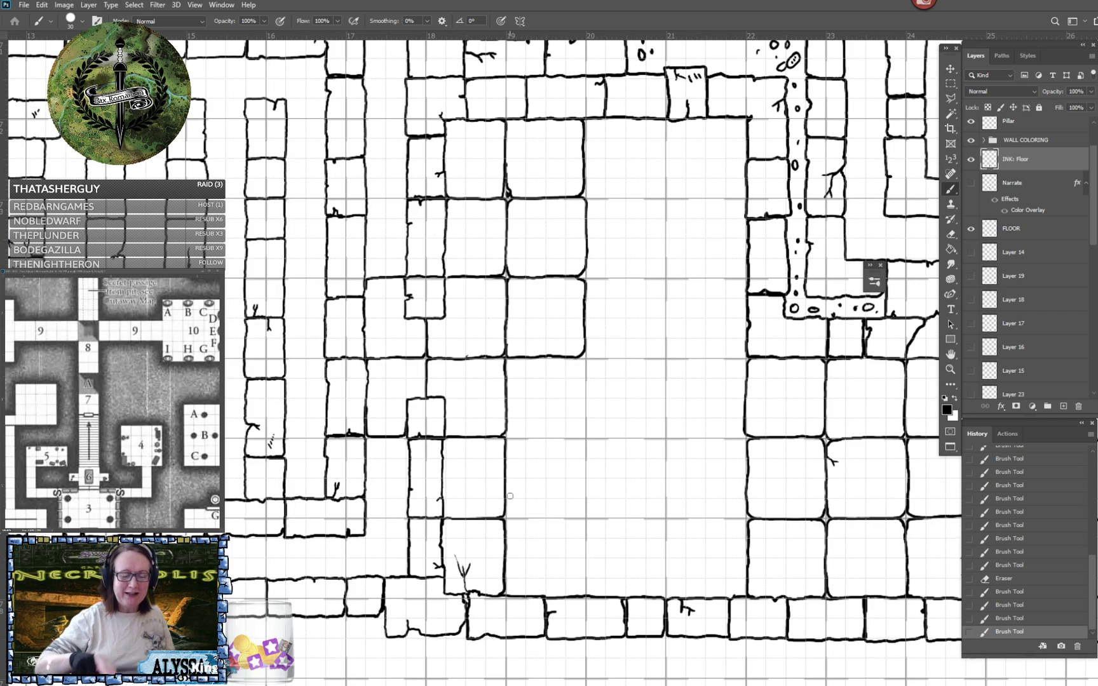
{"action": "scroll", "coordinate": [509, 496], "scroll_direction": "down", "scroll_amount": 3}
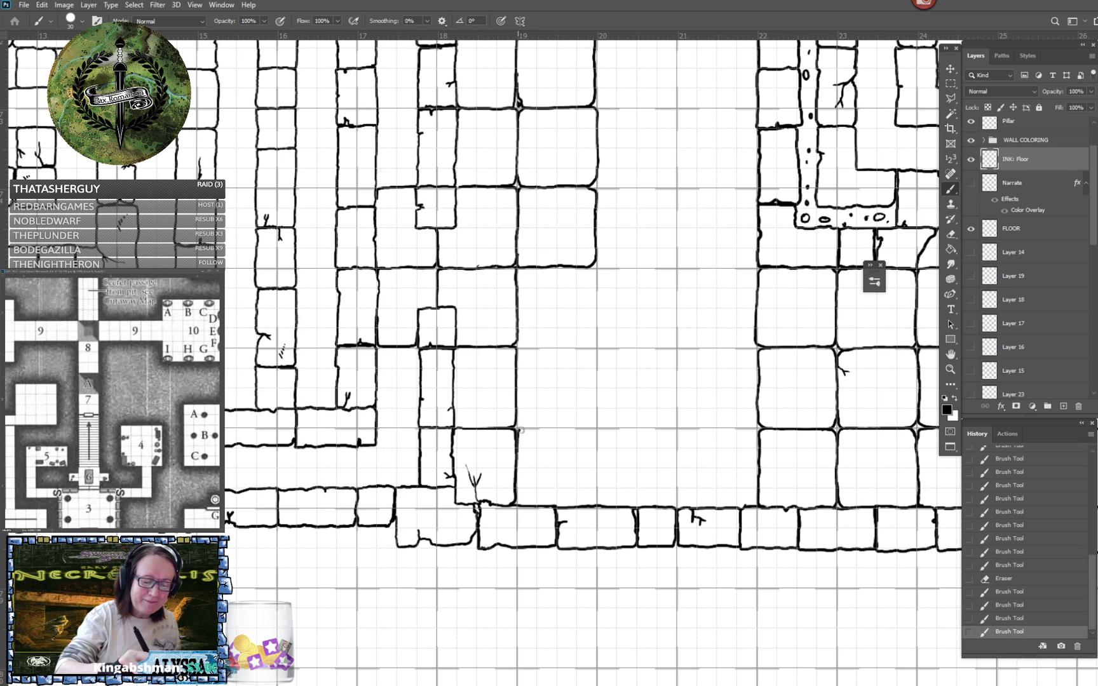
{"action": "mouse_move", "coordinate": [518, 428]}
{"action": "left_mouse_down"}
{"action": "mouse_move", "coordinate": [593, 431]}
{"action": "mouse_move", "coordinate": [594, 506]}
{"action": "left_mouse_up"}
{"action": "left_click_drag", "start_coordinate": [517, 495], "coordinate": [518, 505]}
{"action": "mouse_move", "coordinate": [598, 471]}
{"action": "left_mouse_down"}
{"action": "mouse_move", "coordinate": [602, 431]}
{"action": "mouse_move", "coordinate": [670, 431]}
{"action": "mouse_move", "coordinate": [676, 506]}
{"action": "left_mouse_up"}
{"action": "left_click_drag", "start_coordinate": [595, 499], "coordinate": [597, 506]}
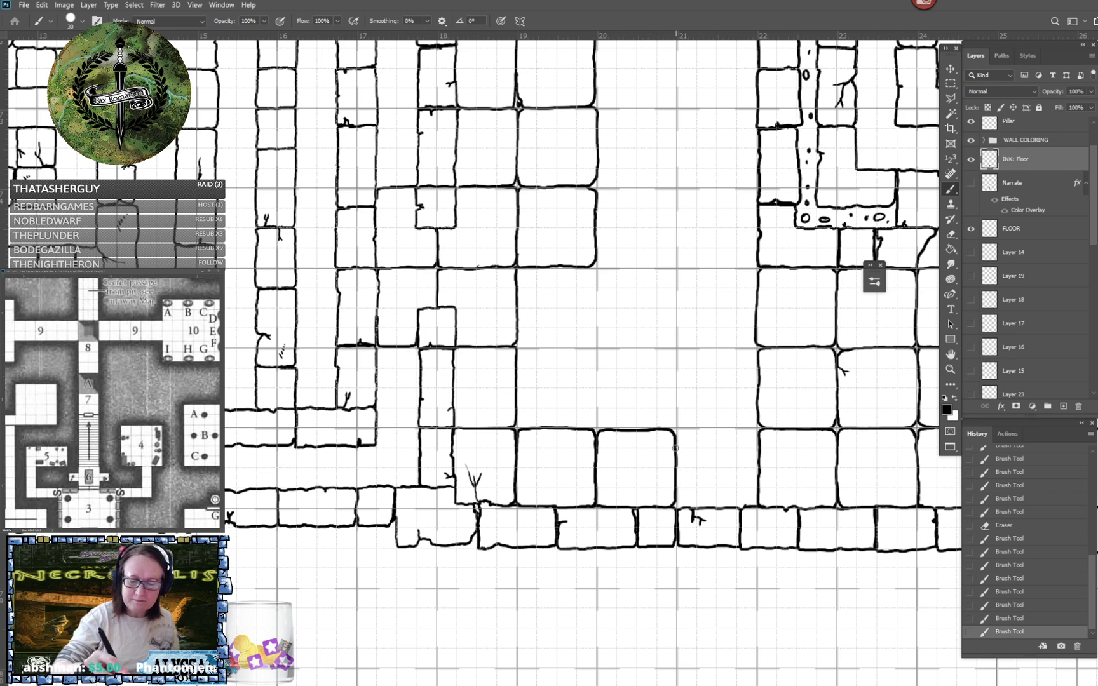
{"action": "mouse_move", "coordinate": [676, 448]}
{"action": "left_mouse_down"}
{"action": "mouse_move", "coordinate": [677, 432]}
{"action": "mouse_move", "coordinate": [705, 430]}
{"action": "mouse_move", "coordinate": [755, 431]}
{"action": "mouse_move", "coordinate": [756, 446]}
{"action": "left_mouse_up"}
{"action": "left_click_drag", "start_coordinate": [677, 493], "coordinate": [682, 507]}
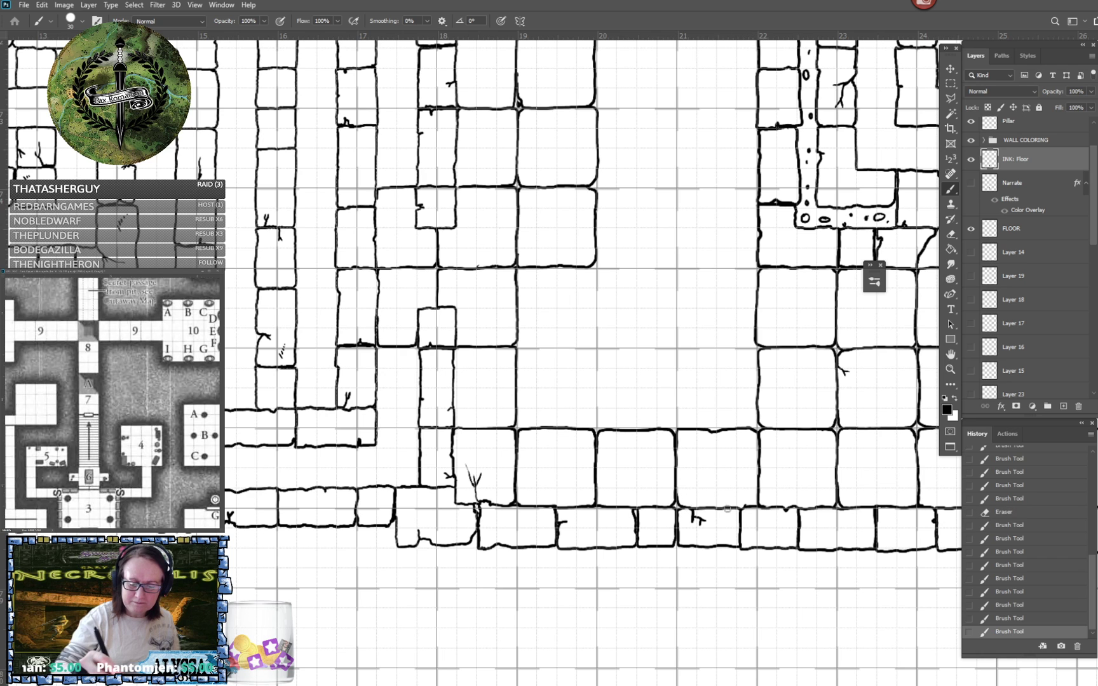
{"action": "left_click_drag", "start_coordinate": [749, 507], "coordinate": [745, 507]}
- Ink the second row of three tiles above the lower wall's row between ruler marks 19 and 22, joining the corridor tiles
{"action": "scroll", "coordinate": [772, 491], "scroll_direction": "up", "scroll_amount": 2}
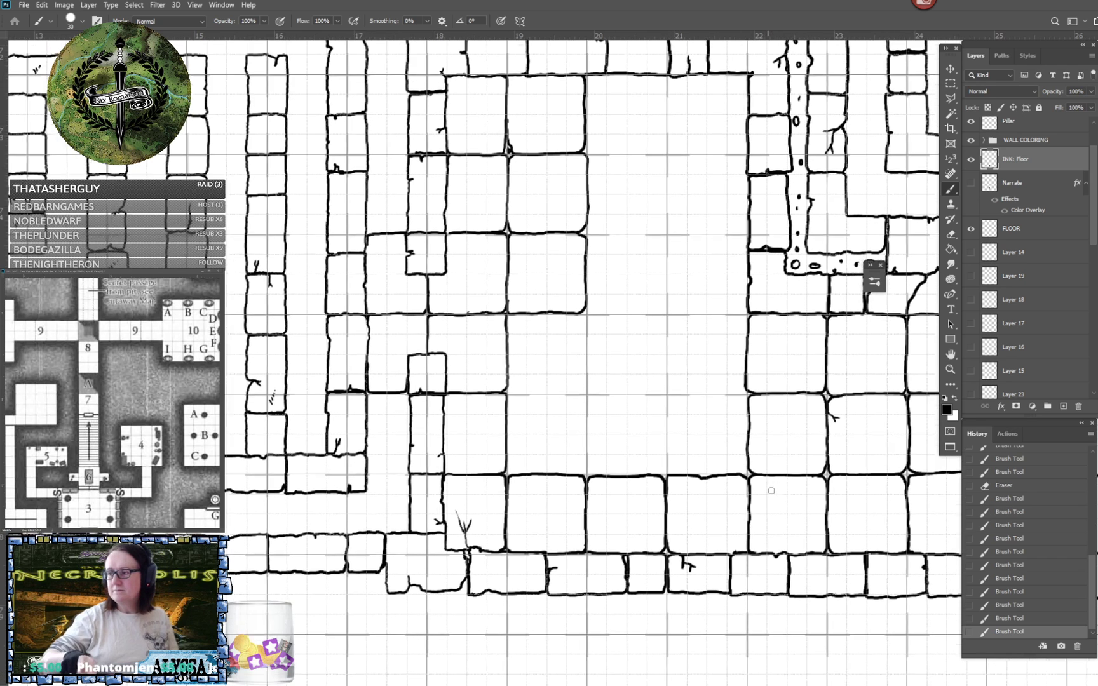
{"action": "scroll", "coordinate": [772, 491], "scroll_direction": "up", "scroll_amount": 1}
{"action": "scroll", "coordinate": [771, 490], "scroll_direction": "right", "scroll_amount": 1}
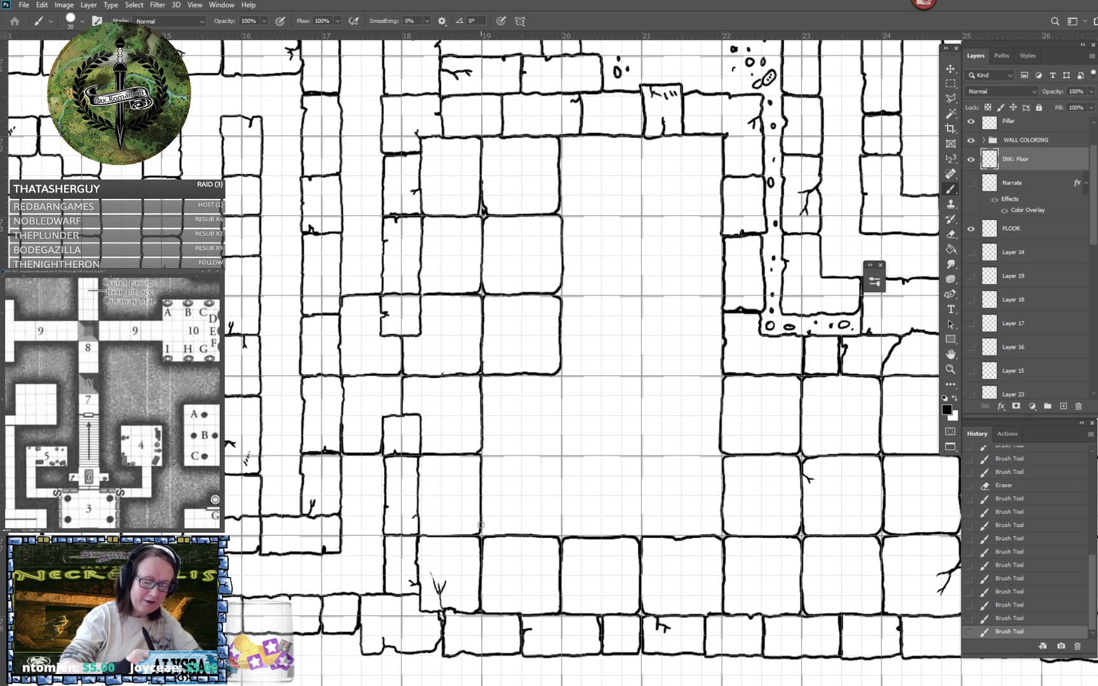
{"action": "left_click_drag", "start_coordinate": [483, 527], "coordinate": [489, 538]}
{"action": "mouse_move", "coordinate": [483, 456]}
{"action": "left_mouse_down"}
{"action": "mouse_move", "coordinate": [552, 457]}
{"action": "mouse_move", "coordinate": [561, 468]}
{"action": "left_mouse_up"}
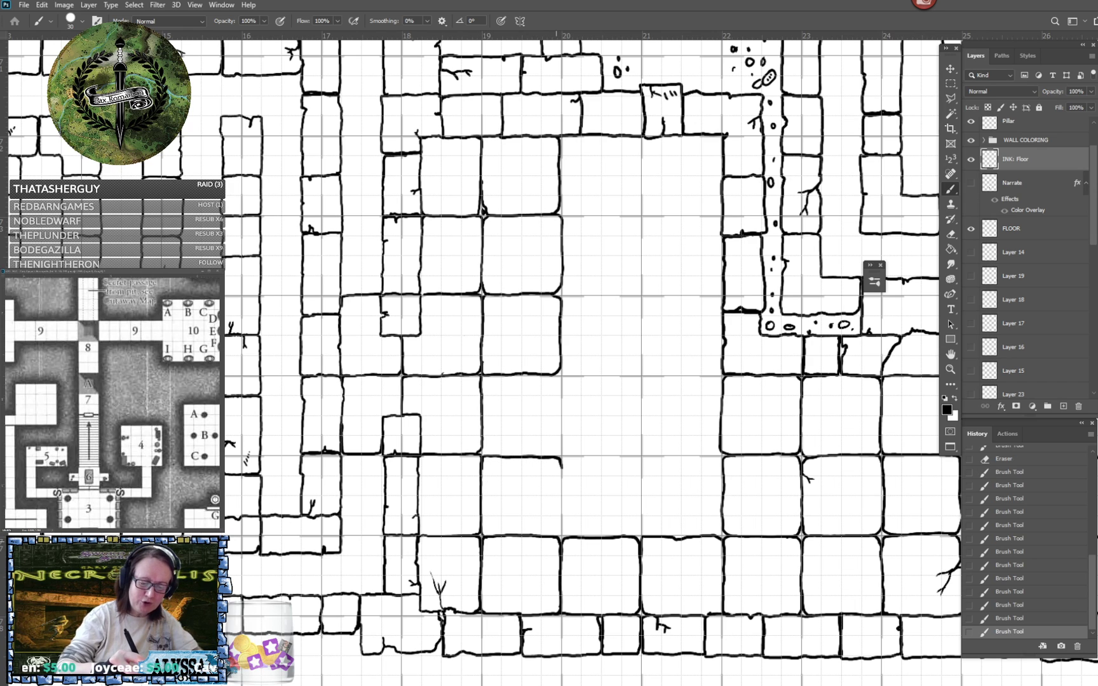
{"action": "mouse_move", "coordinate": [559, 538]}
{"action": "left_mouse_down"}
{"action": "mouse_move", "coordinate": [564, 463]}
{"action": "mouse_move", "coordinate": [623, 457]}
{"action": "mouse_move", "coordinate": [642, 460]}
{"action": "mouse_move", "coordinate": [630, 540]}
{"action": "left_mouse_up"}
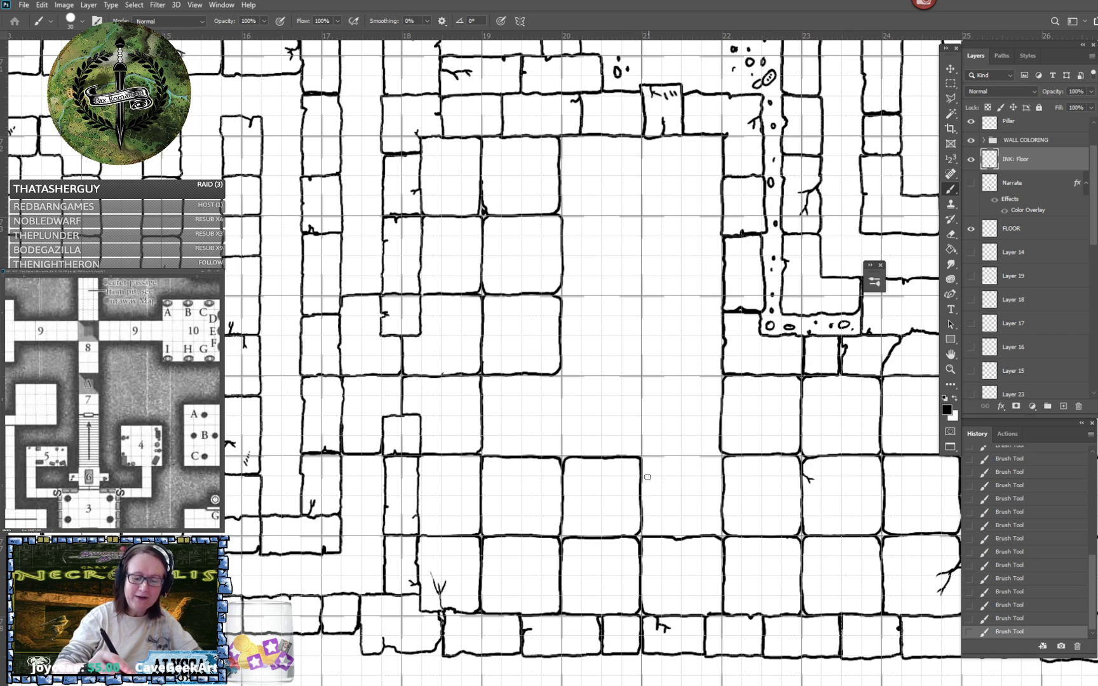
{"action": "mouse_move", "coordinate": [642, 476]}
{"action": "left_mouse_down"}
{"action": "mouse_move", "coordinate": [657, 458]}
{"action": "mouse_move", "coordinate": [723, 460]}
{"action": "mouse_move", "coordinate": [725, 470]}
{"action": "left_mouse_up"}
{"action": "mouse_move", "coordinate": [643, 526]}
{"action": "left_mouse_down"}
{"action": "mouse_move", "coordinate": [646, 536]}
{"action": "mouse_move", "coordinate": [722, 522]}
{"action": "mouse_move", "coordinate": [668, 537]}
{"action": "left_mouse_up"}
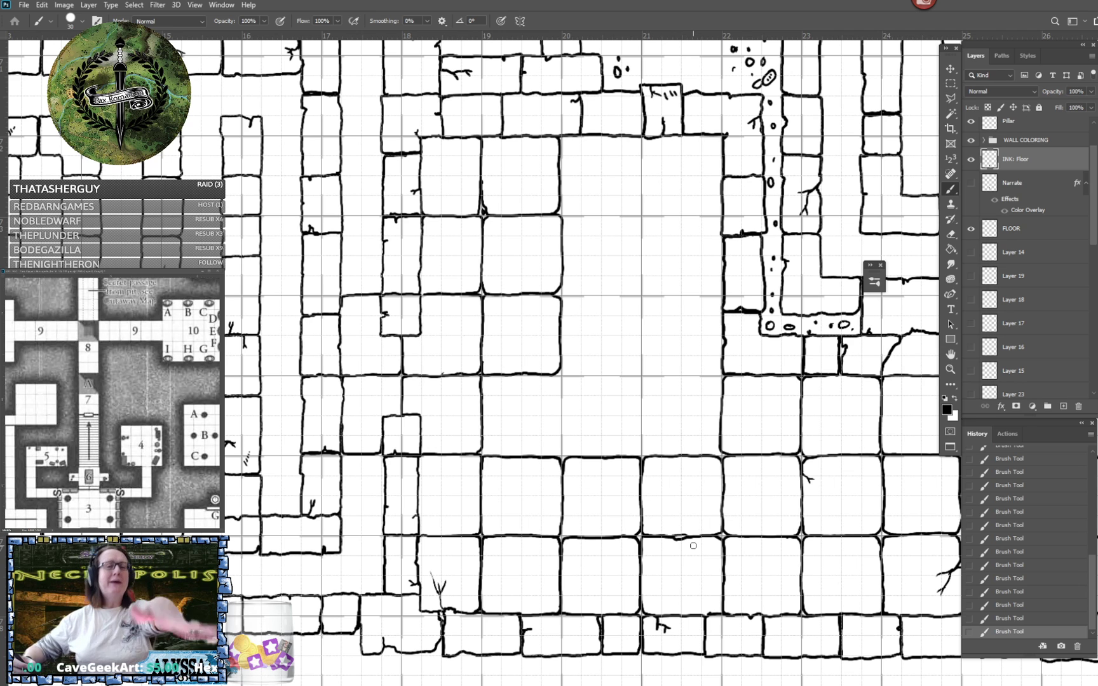
- Ink the third row of tiles above the lower wall between ruler marks 19 and 22, with a cracked joint at 21, plus one tile above at 20–21
{"action": "scroll", "coordinate": [693, 546], "scroll_direction": "up", "scroll_amount": 1}
{"action": "scroll", "coordinate": [693, 546], "scroll_direction": "left", "scroll_amount": 1}
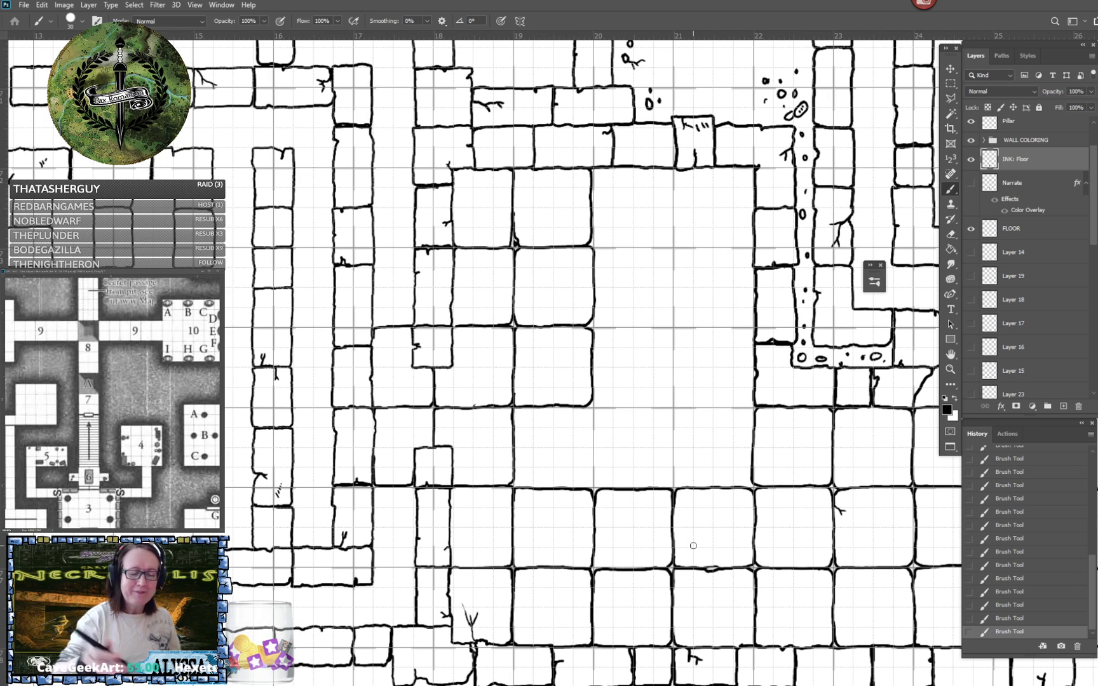
{"action": "left_click_drag", "start_coordinate": [515, 419], "coordinate": [520, 408]}
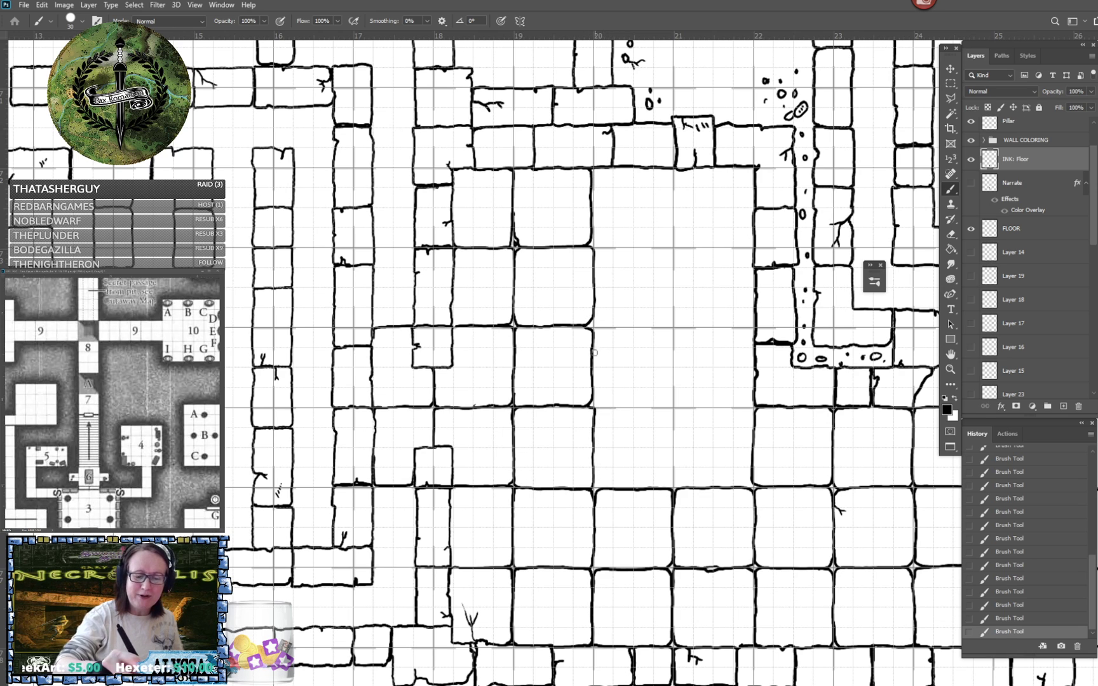
{"action": "mouse_move", "coordinate": [594, 328]}
{"action": "left_mouse_down"}
{"action": "mouse_move", "coordinate": [656, 326]}
{"action": "mouse_move", "coordinate": [674, 338]}
{"action": "left_mouse_up"}
{"action": "mouse_move", "coordinate": [593, 390]}
{"action": "left_mouse_down"}
{"action": "mouse_move", "coordinate": [612, 407]}
{"action": "mouse_move", "coordinate": [668, 406]}
{"action": "mouse_move", "coordinate": [675, 332]}
{"action": "left_mouse_up"}
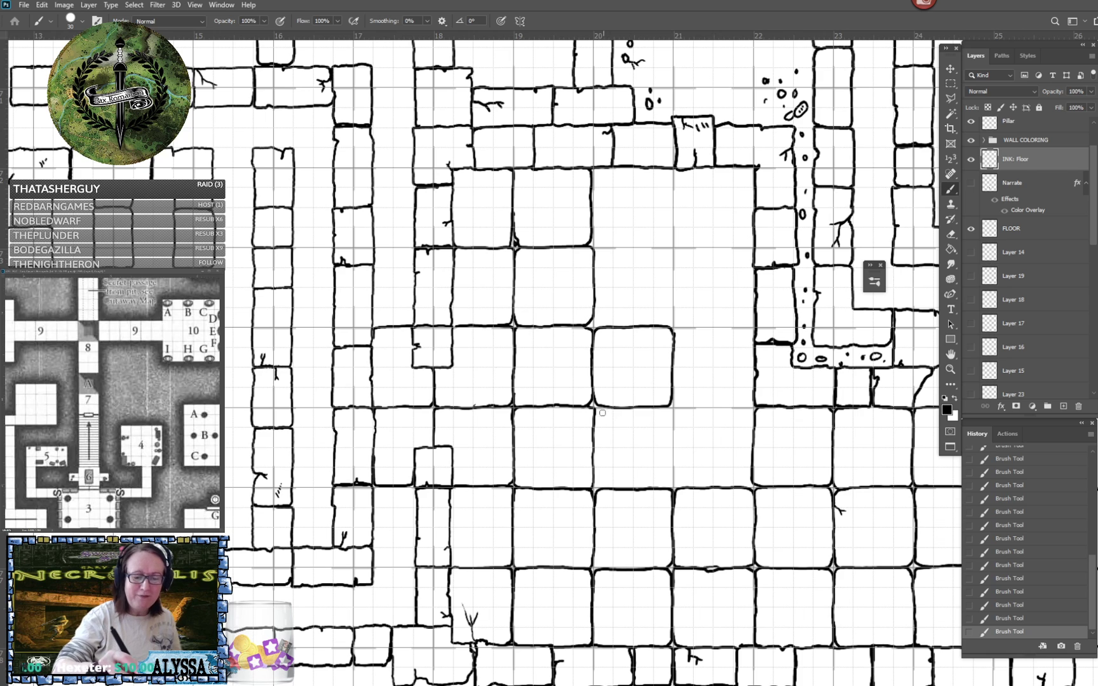
{"action": "mouse_move", "coordinate": [594, 475]}
{"action": "left_mouse_down"}
{"action": "mouse_move", "coordinate": [672, 486]}
{"action": "mouse_move", "coordinate": [671, 410]}
{"action": "mouse_move", "coordinate": [671, 435]}
{"action": "mouse_move", "coordinate": [676, 409]}
{"action": "mouse_move", "coordinate": [695, 408]}
{"action": "mouse_move", "coordinate": [682, 407]}
{"action": "mouse_move", "coordinate": [674, 477]}
{"action": "mouse_move", "coordinate": [692, 487]}
{"action": "mouse_move", "coordinate": [751, 478]}
{"action": "mouse_move", "coordinate": [752, 414]}
{"action": "mouse_move", "coordinate": [681, 407]}
{"action": "left_mouse_up"}
{"action": "left_click_drag", "start_coordinate": [697, 358], "coordinate": [685, 409]}
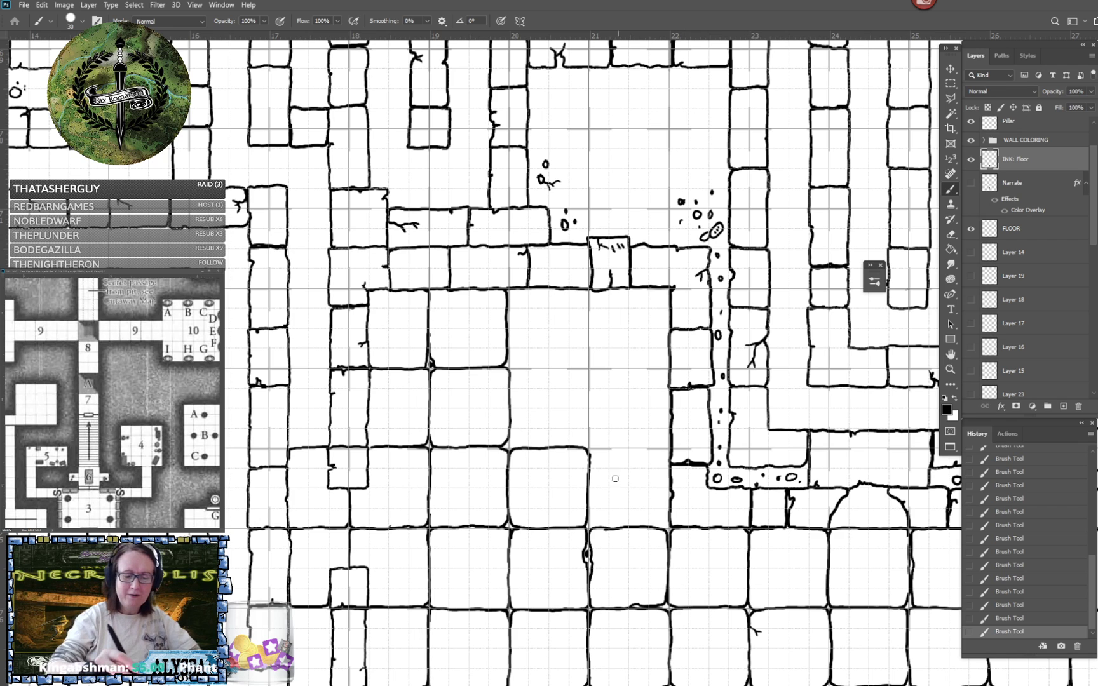
- Ink the room's missing third-row tile between ruler marks 21 and 22 and the two second-row tiles between marks 20 and 22
{"action": "mouse_move", "coordinate": [590, 463]}
{"action": "left_mouse_down"}
{"action": "mouse_move", "coordinate": [606, 450]}
{"action": "mouse_move", "coordinate": [670, 457]}
{"action": "left_mouse_up"}
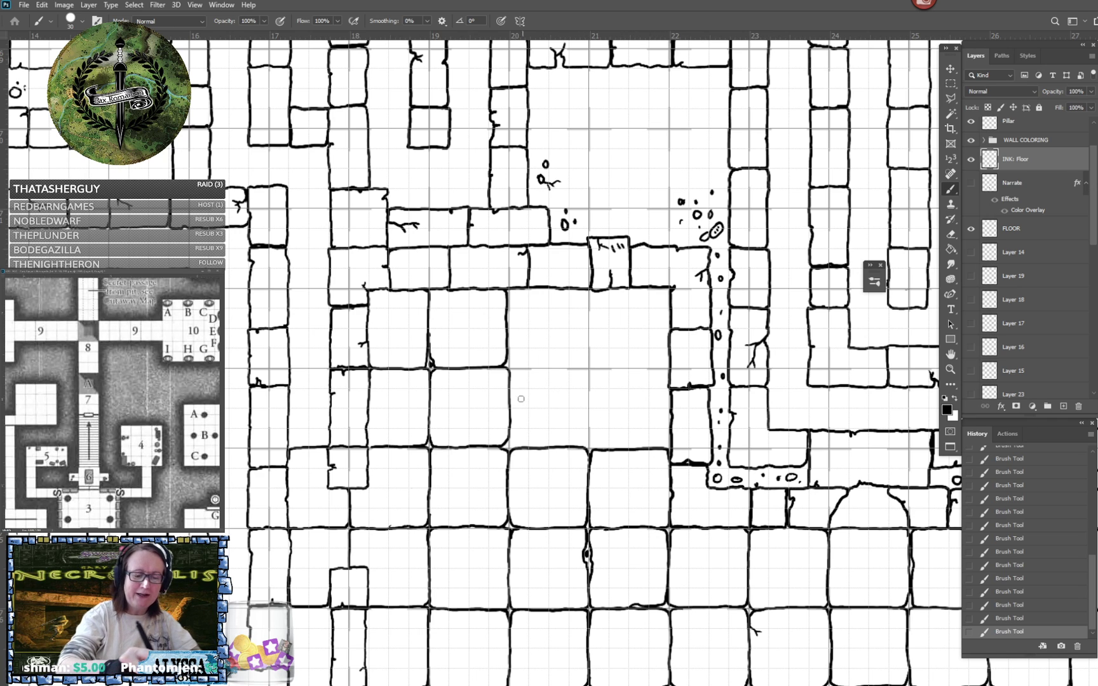
{"action": "mouse_move", "coordinate": [512, 399]}
{"action": "left_mouse_down"}
{"action": "mouse_move", "coordinate": [514, 371]}
{"action": "mouse_move", "coordinate": [578, 368]}
{"action": "mouse_move", "coordinate": [589, 380]}
{"action": "left_mouse_up"}
{"action": "mouse_move", "coordinate": [512, 420]}
{"action": "left_mouse_down"}
{"action": "mouse_move", "coordinate": [515, 446]}
{"action": "mouse_move", "coordinate": [588, 441]}
{"action": "mouse_move", "coordinate": [588, 375]}
{"action": "mouse_move", "coordinate": [660, 368]}
{"action": "mouse_move", "coordinate": [671, 386]}
{"action": "left_mouse_up"}
{"action": "mouse_move", "coordinate": [596, 438]}
{"action": "left_mouse_down"}
{"action": "mouse_move", "coordinate": [587, 426]}
{"action": "mouse_move", "coordinate": [599, 451]}
{"action": "mouse_move", "coordinate": [669, 433]}
{"action": "mouse_move", "coordinate": [671, 417]}
{"action": "left_mouse_up"}
- Ink the room's last two top-row tiles between ruler marks 20 and 22, rounding their corners against the upper wall
{"action": "left_click_drag", "start_coordinate": [520, 289], "coordinate": [508, 301]}
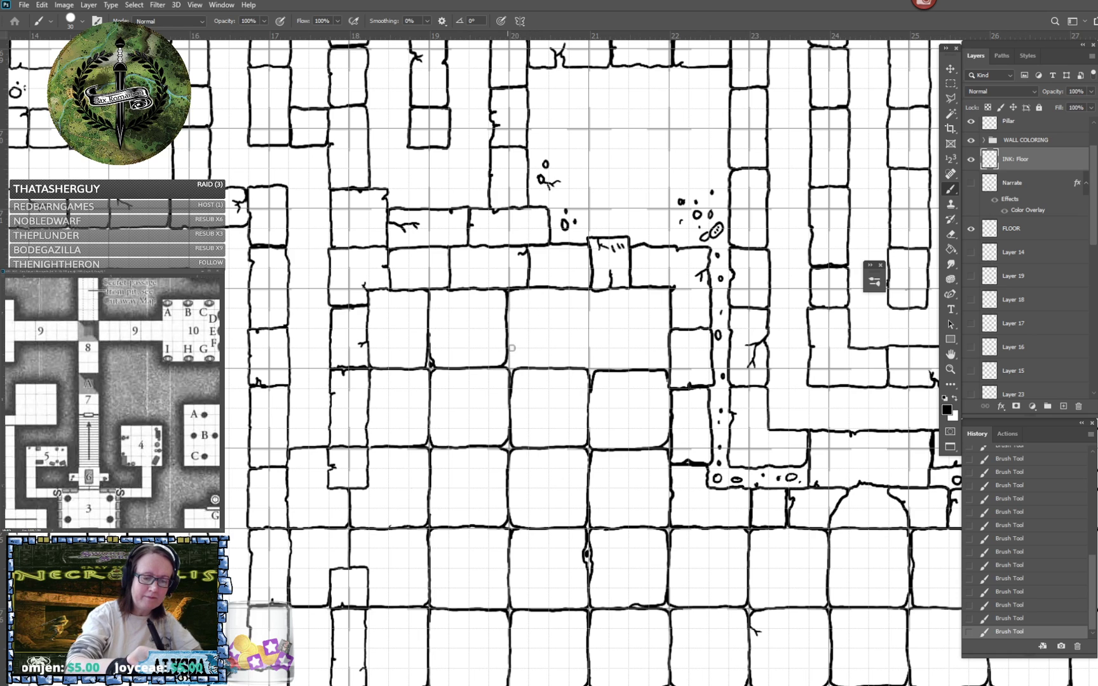
{"action": "mouse_move", "coordinate": [509, 353]}
{"action": "left_mouse_down"}
{"action": "mouse_move", "coordinate": [587, 365]}
{"action": "mouse_move", "coordinate": [593, 295]}
{"action": "mouse_move", "coordinate": [583, 290]}
{"action": "mouse_move", "coordinate": [592, 314]}
{"action": "left_mouse_up"}
{"action": "left_click_drag", "start_coordinate": [591, 360], "coordinate": [598, 370]}
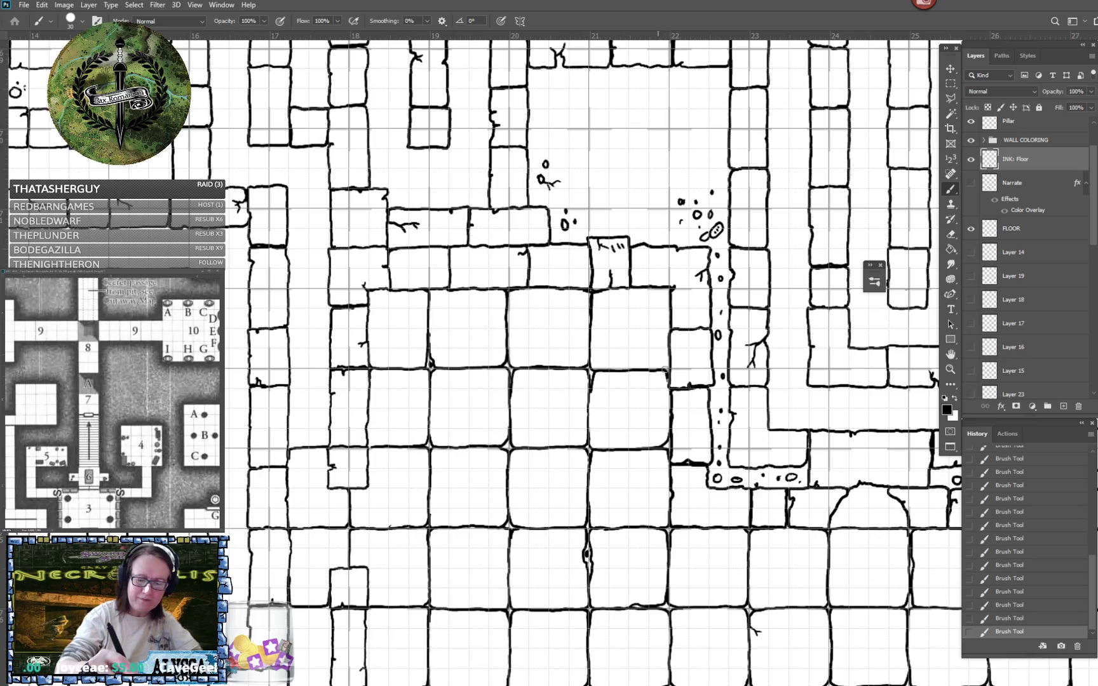
{"action": "mouse_move", "coordinate": [664, 372]}
{"action": "left_mouse_down"}
{"action": "mouse_move", "coordinate": [667, 296]}
{"action": "mouse_move", "coordinate": [648, 289]}
{"action": "left_mouse_up"}
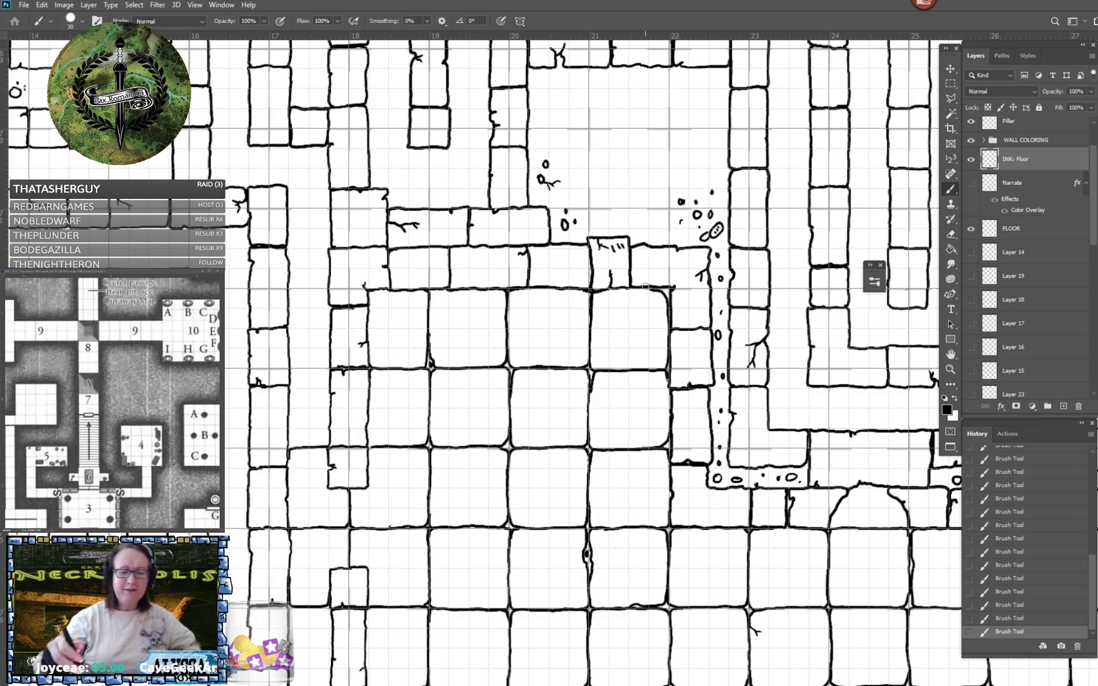
- Save the map file with the finished room floor
{"action": "key", "text": "ctrl+minus"}
{"action": "key", "text": "ctrl+minus"}
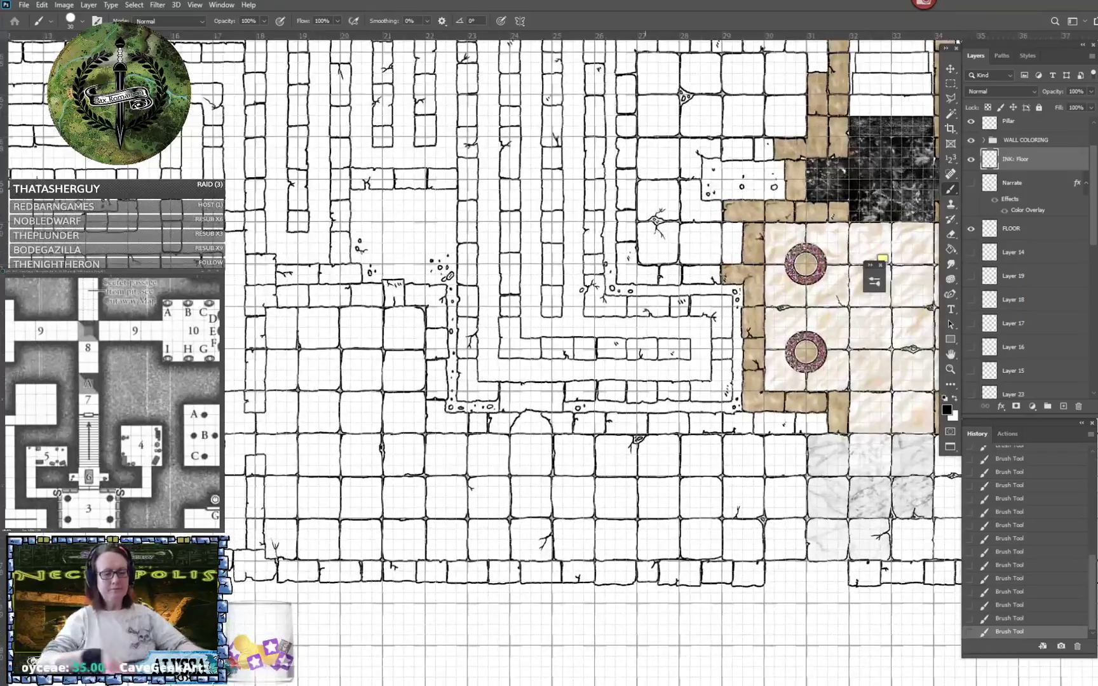
{"action": "scroll", "coordinate": [645, 286], "scroll_direction": "down", "scroll_amount": 4}
{"action": "scroll", "coordinate": [645, 287], "scroll_direction": "up", "scroll_amount": 2}
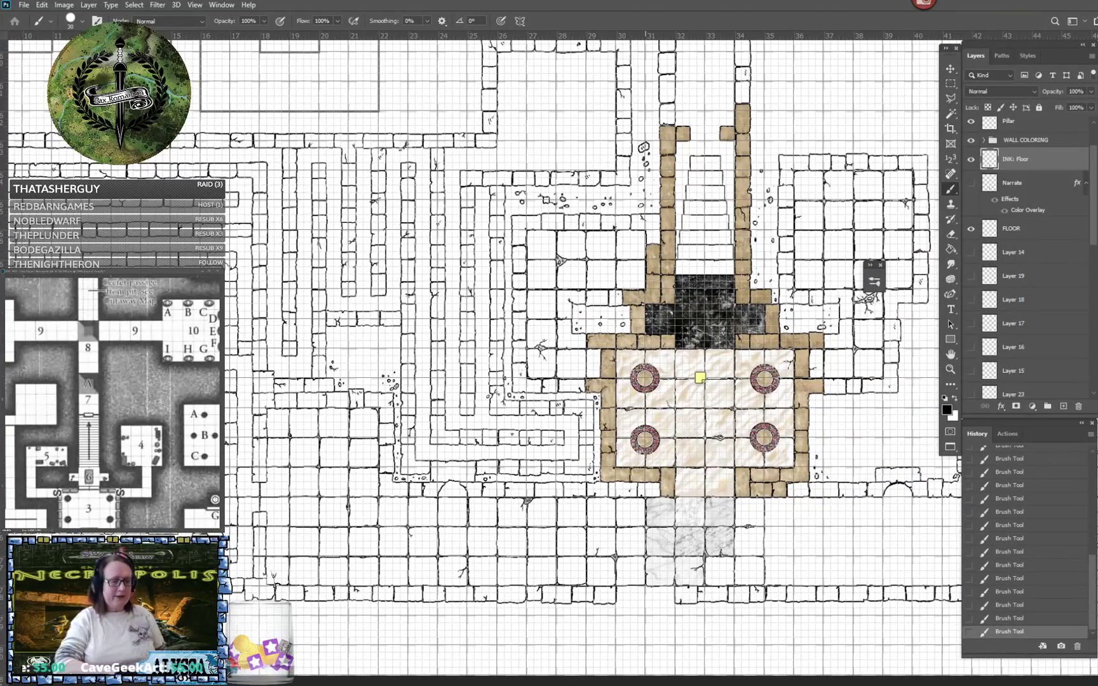
{"action": "key", "text": "ctrl+s"}
- Scatter small stones and add a branching crack across the open rubble patch above the room, between ruler marks 20 and 22
{"action": "scroll", "coordinate": [645, 356], "scroll_direction": "up", "scroll_amount": 3}
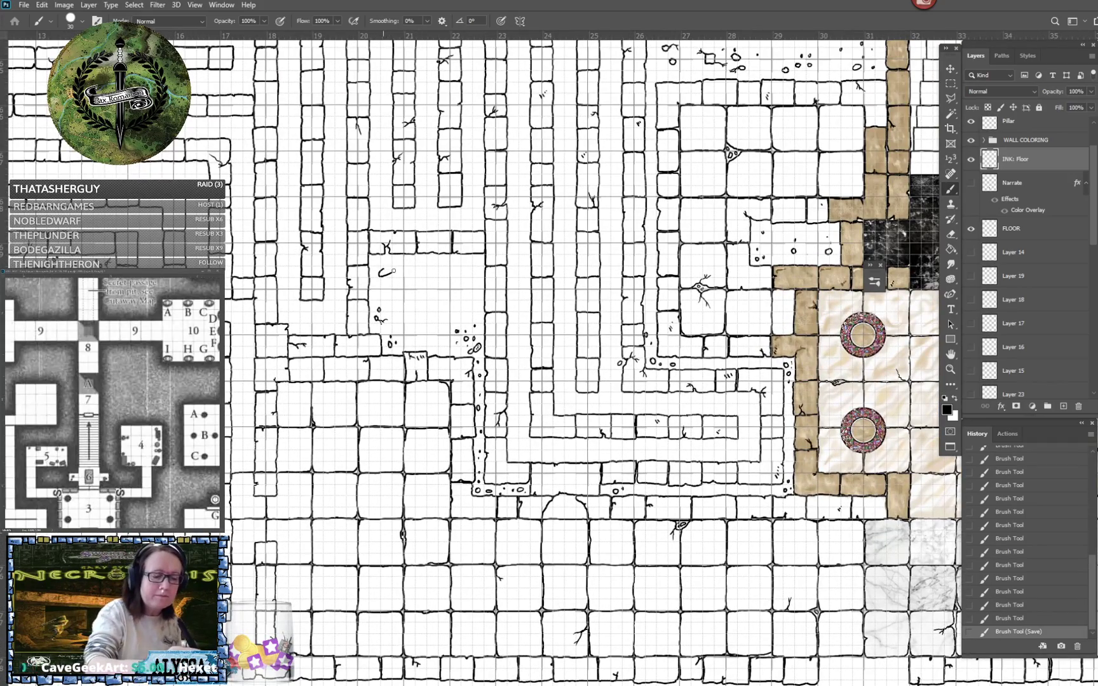
{"action": "mouse_move", "coordinate": [383, 273]}
{"action": "left_mouse_down"}
{"action": "mouse_move", "coordinate": [402, 261]}
{"action": "mouse_move", "coordinate": [400, 281]}
{"action": "left_mouse_up"}
{"action": "left_click_drag", "start_coordinate": [404, 282], "coordinate": [426, 276]}
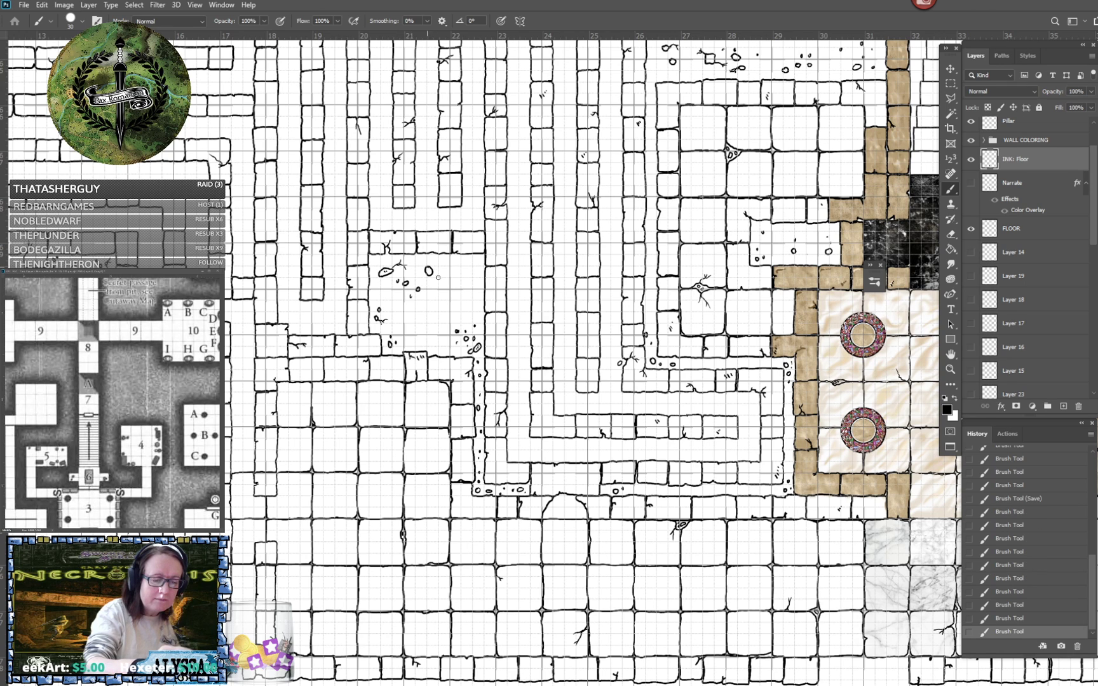
{"action": "left_click", "coordinate": [438, 277]}
{"action": "left_click", "coordinate": [437, 272]}
{"action": "left_click", "coordinate": [424, 322]}
{"action": "left_click", "coordinate": [463, 272]}
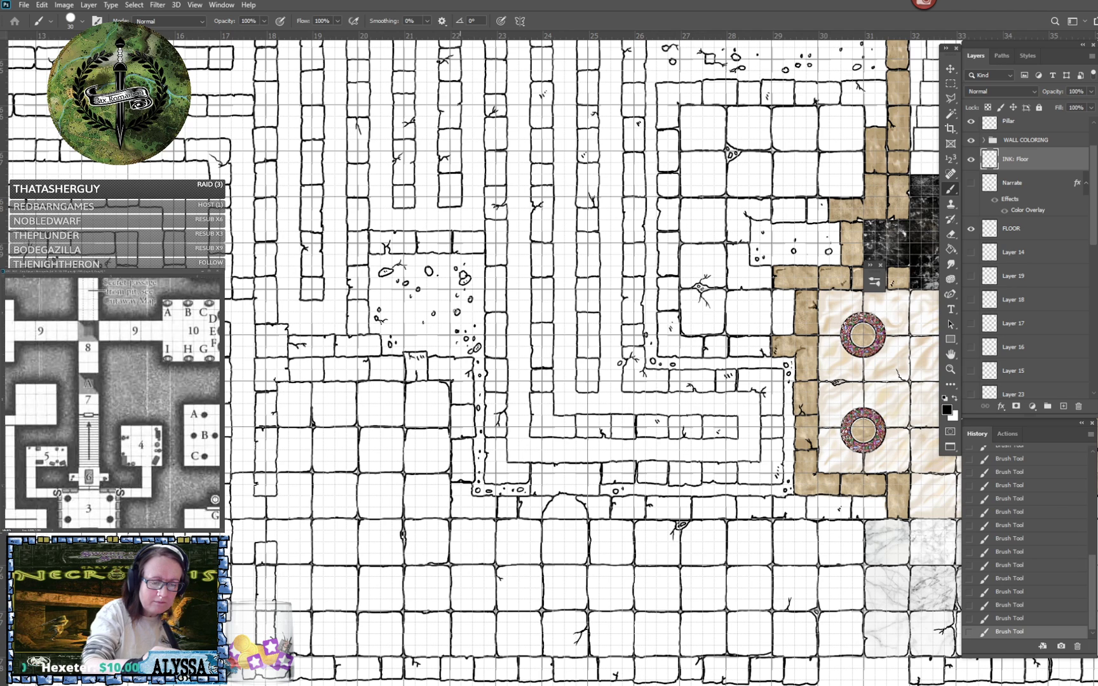
{"action": "left_click_drag", "start_coordinate": [460, 316], "coordinate": [452, 318]}
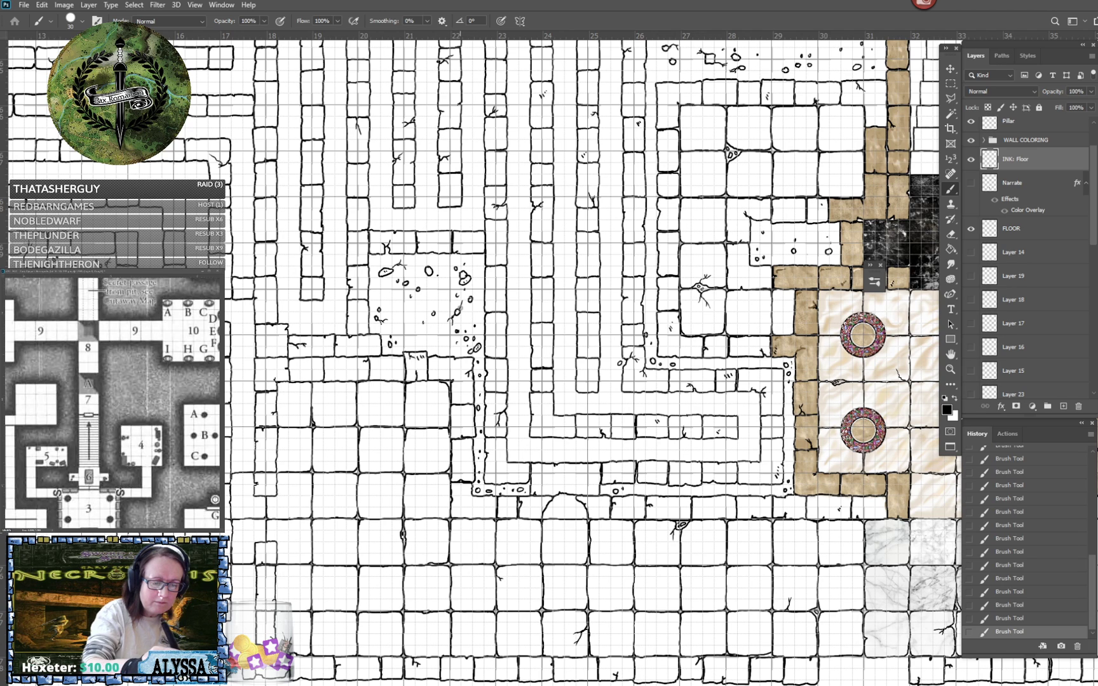
{"action": "left_click_drag", "start_coordinate": [460, 314], "coordinate": [470, 321]}
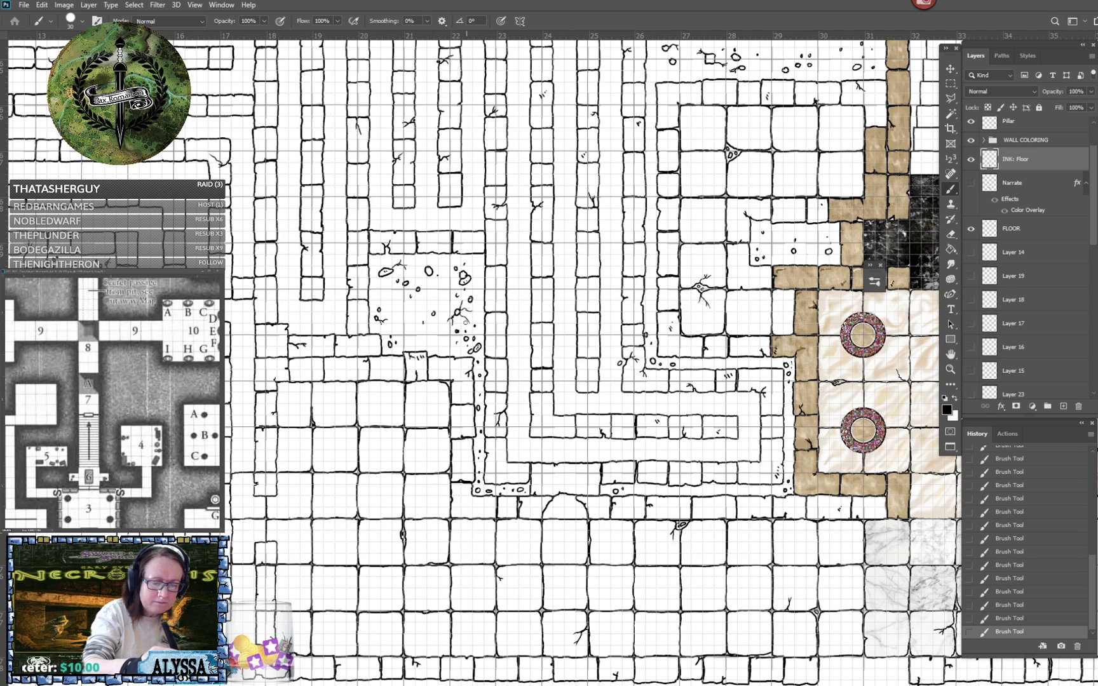
- Ink a column of three corridor tiles between ruler marks 35 and 36, beside the marble floor, with small stones at the lowest tile's corner
{"action": "scroll", "coordinate": [495, 332], "scroll_direction": "down", "scroll_amount": 4}
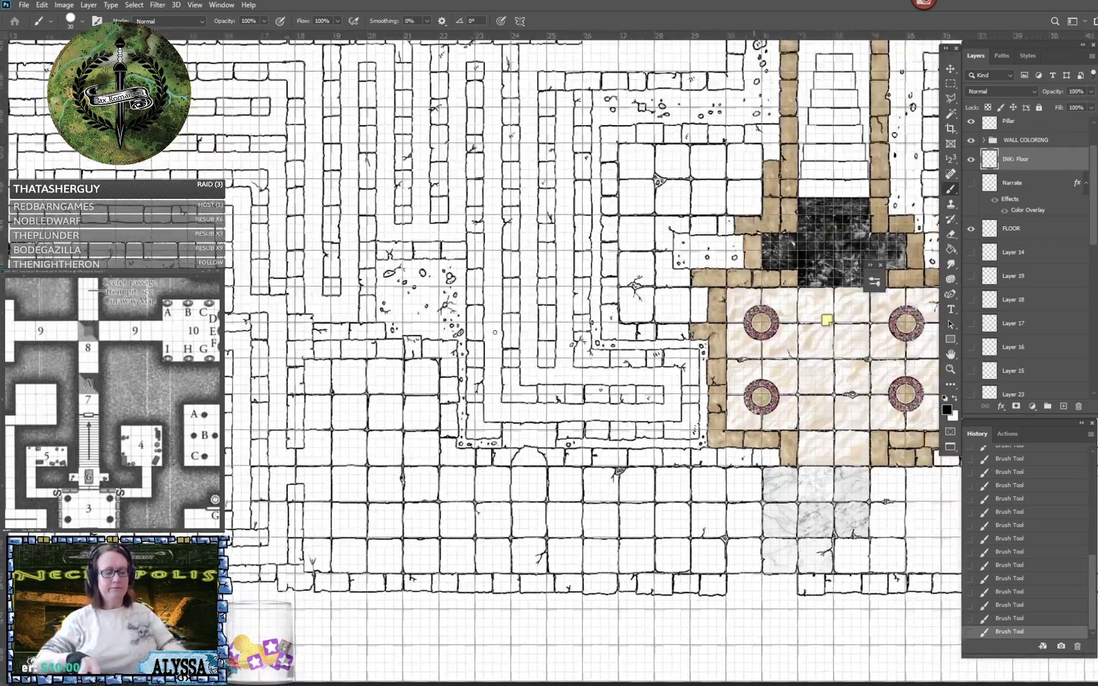
{"action": "scroll", "coordinate": [495, 332], "scroll_direction": "right", "scroll_amount": 2}
{"action": "left_click_drag", "start_coordinate": [495, 332], "coordinate": [439, 284]}
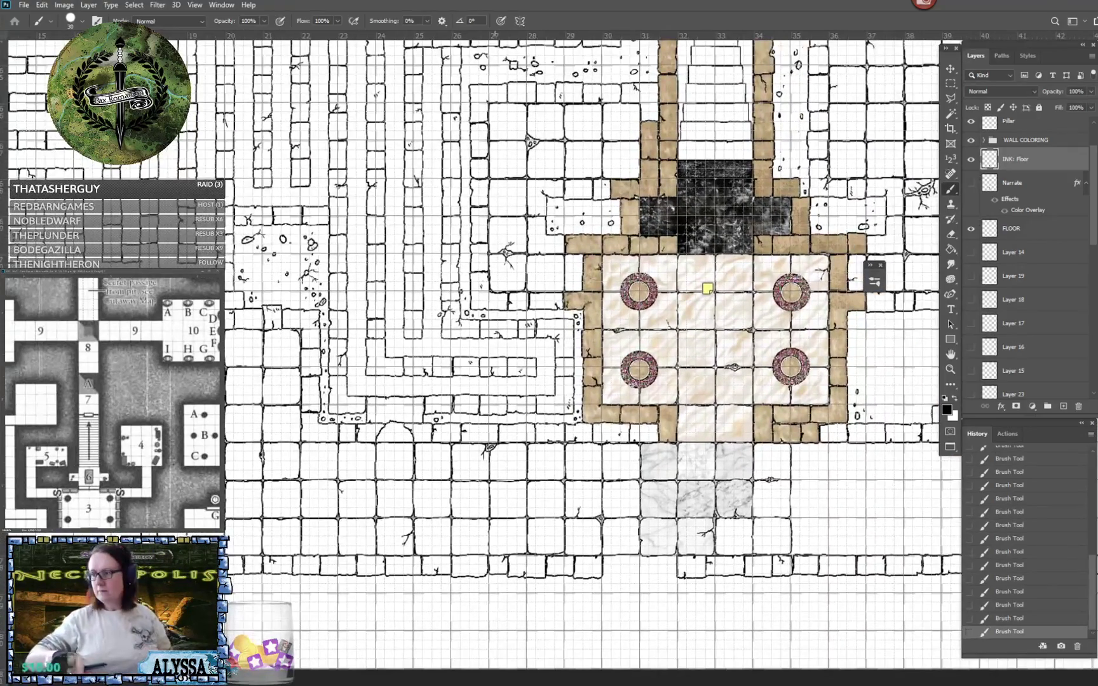
{"action": "left_click_drag", "start_coordinate": [495, 332], "coordinate": [477, 322]}
{"action": "scroll", "coordinate": [495, 332], "scroll_direction": "down", "scroll_amount": 3}
{"action": "scroll", "coordinate": [495, 333], "scroll_direction": "up", "scroll_amount": 1}
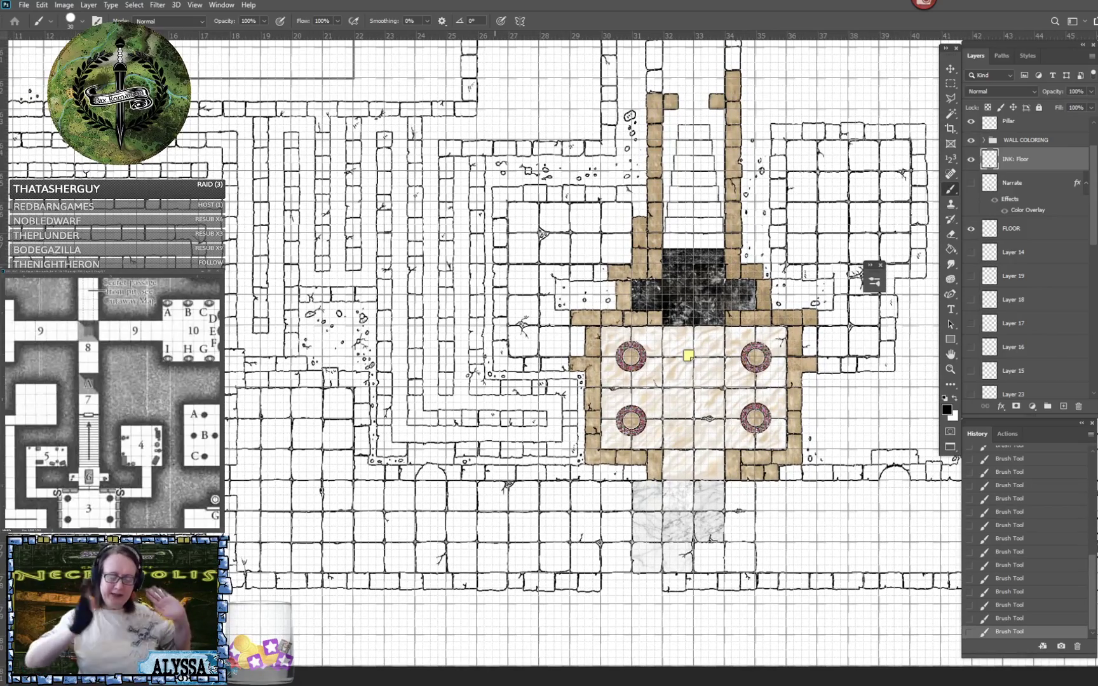
{"action": "left_click_drag", "start_coordinate": [495, 332], "coordinate": [333, 310]}
{"action": "scroll", "coordinate": [527, 434], "scroll_direction": "up", "scroll_amount": 3}
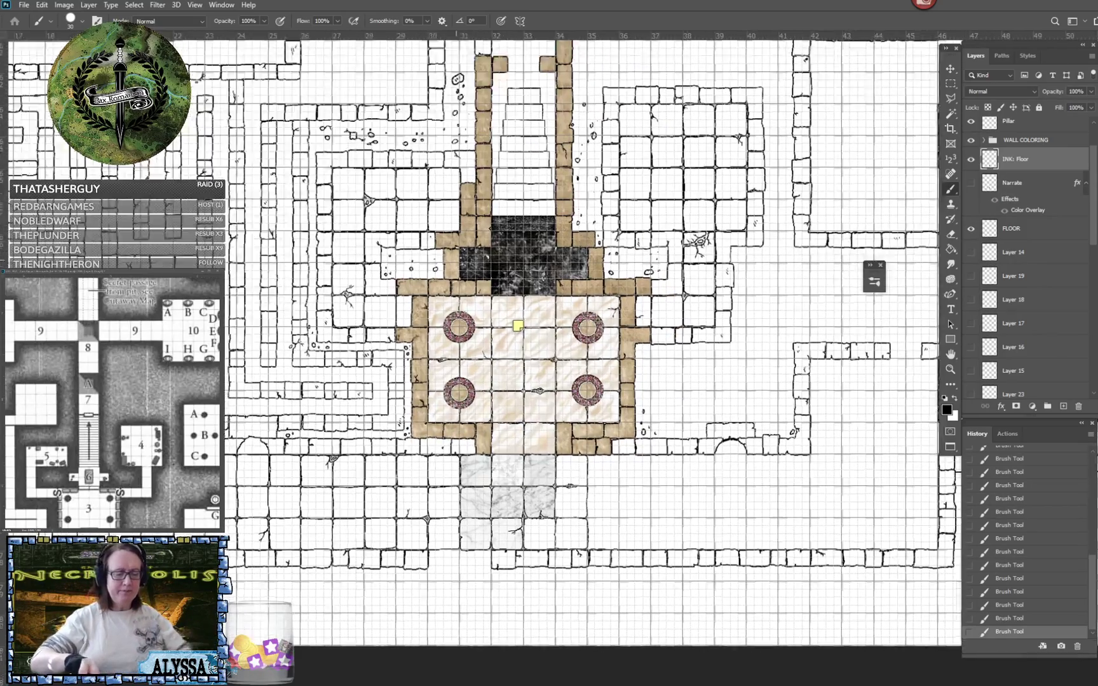
{"action": "left_click_drag", "start_coordinate": [516, 290], "coordinate": [386, 269]}
{"action": "key", "text": "ctrl+plus"}
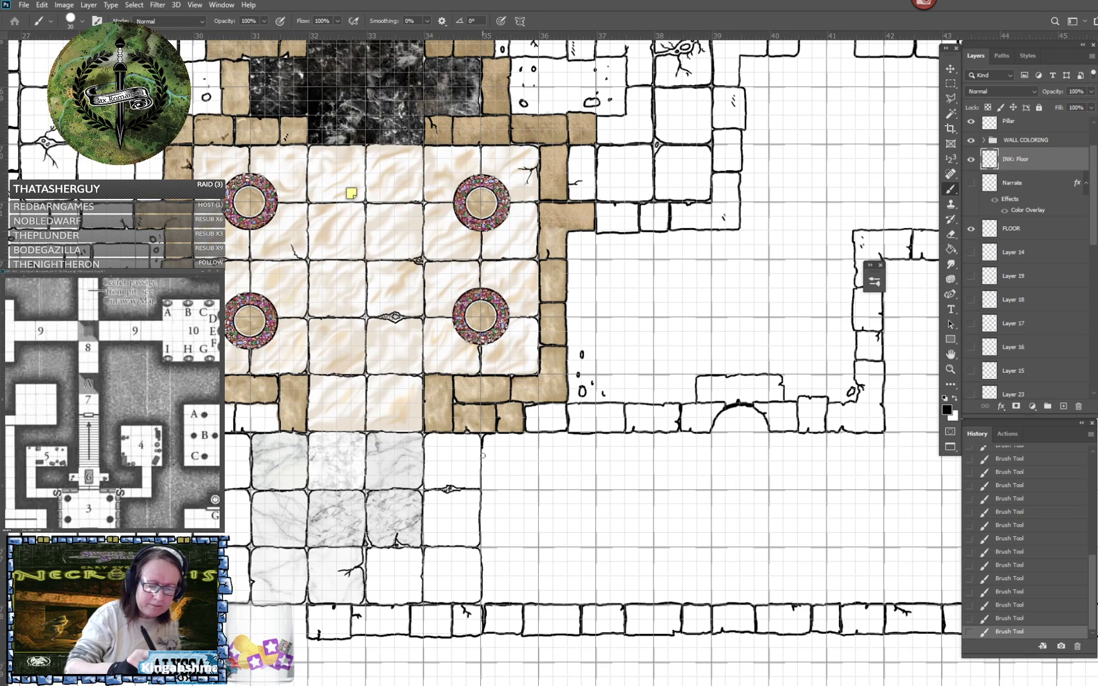
{"action": "mouse_move", "coordinate": [482, 448]}
{"action": "left_mouse_down"}
{"action": "mouse_move", "coordinate": [482, 480]}
{"action": "mouse_move", "coordinate": [483, 463]}
{"action": "mouse_move", "coordinate": [483, 477]}
{"action": "mouse_move", "coordinate": [537, 488]}
{"action": "mouse_move", "coordinate": [539, 438]}
{"action": "mouse_move", "coordinate": [525, 434]}
{"action": "left_mouse_up"}
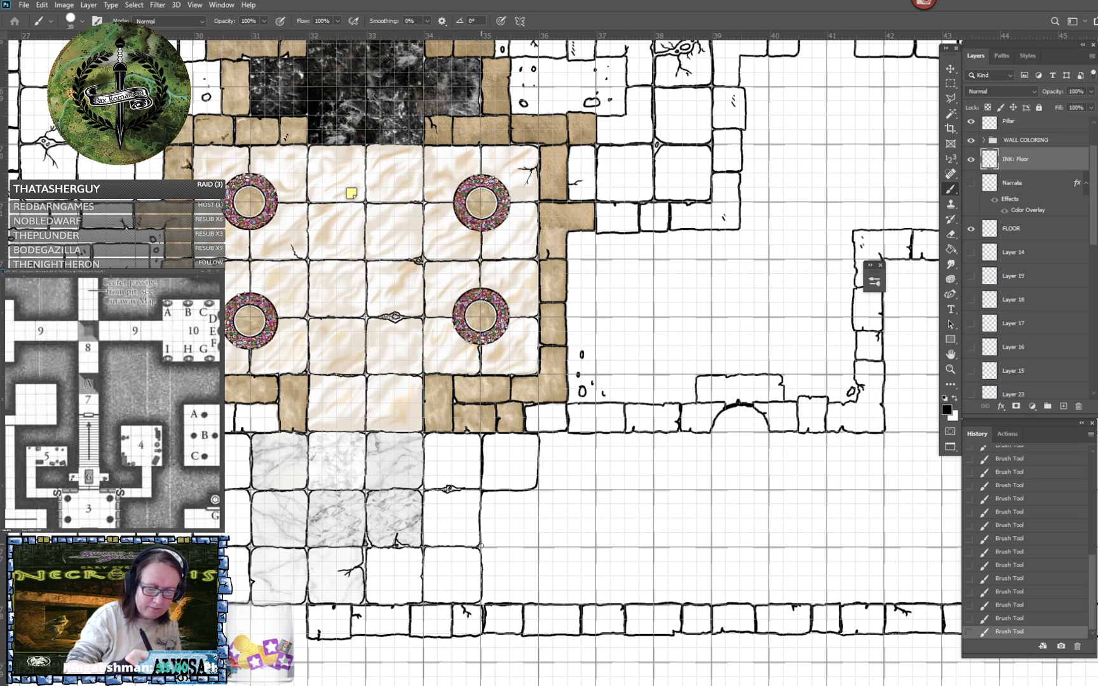
{"action": "mouse_move", "coordinate": [481, 545]}
{"action": "left_mouse_down"}
{"action": "mouse_move", "coordinate": [528, 548]}
{"action": "mouse_move", "coordinate": [537, 501]}
{"action": "left_mouse_up"}
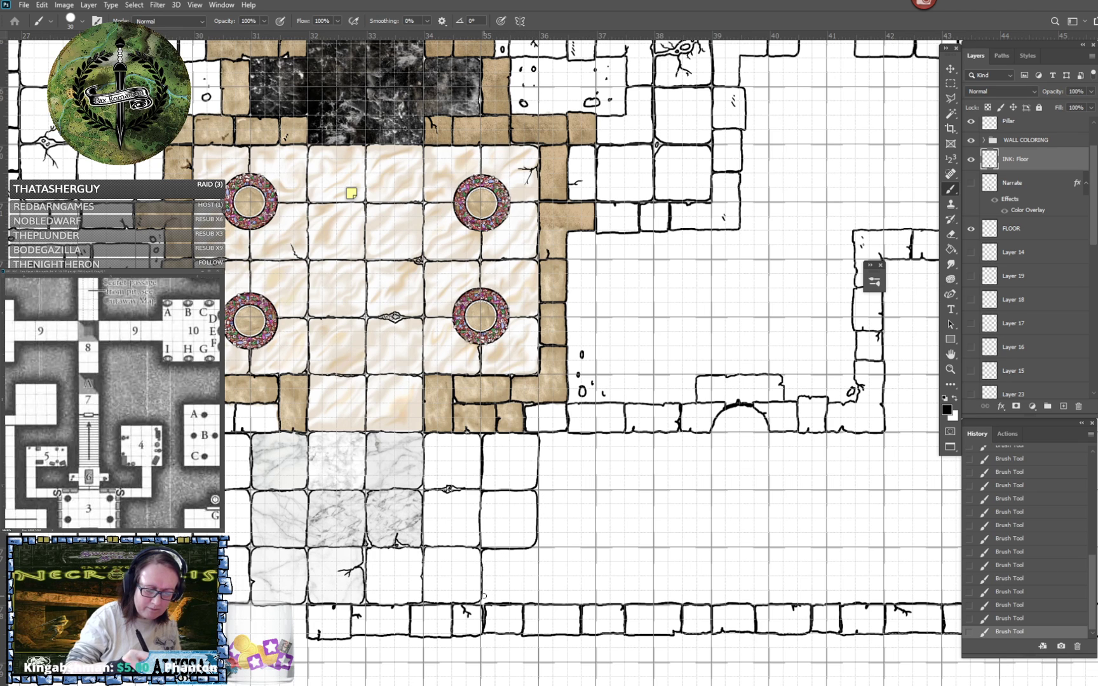
{"action": "left_click_drag", "start_coordinate": [531, 602], "coordinate": [537, 564]}
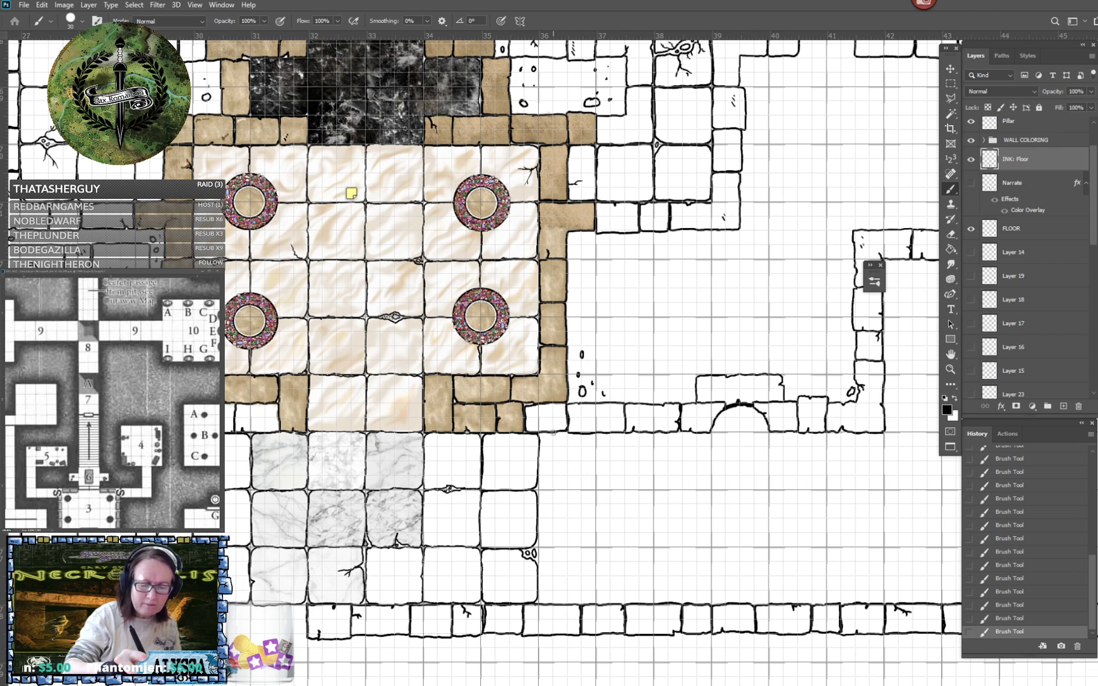
- Ink two more columns of three corridor tiles between ruler marks 36 and 38, down to the lower wall
{"action": "mouse_move", "coordinate": [539, 476]}
{"action": "left_mouse_down"}
{"action": "mouse_move", "coordinate": [540, 490]}
{"action": "mouse_move", "coordinate": [592, 489]}
{"action": "mouse_move", "coordinate": [595, 434]}
{"action": "left_mouse_up"}
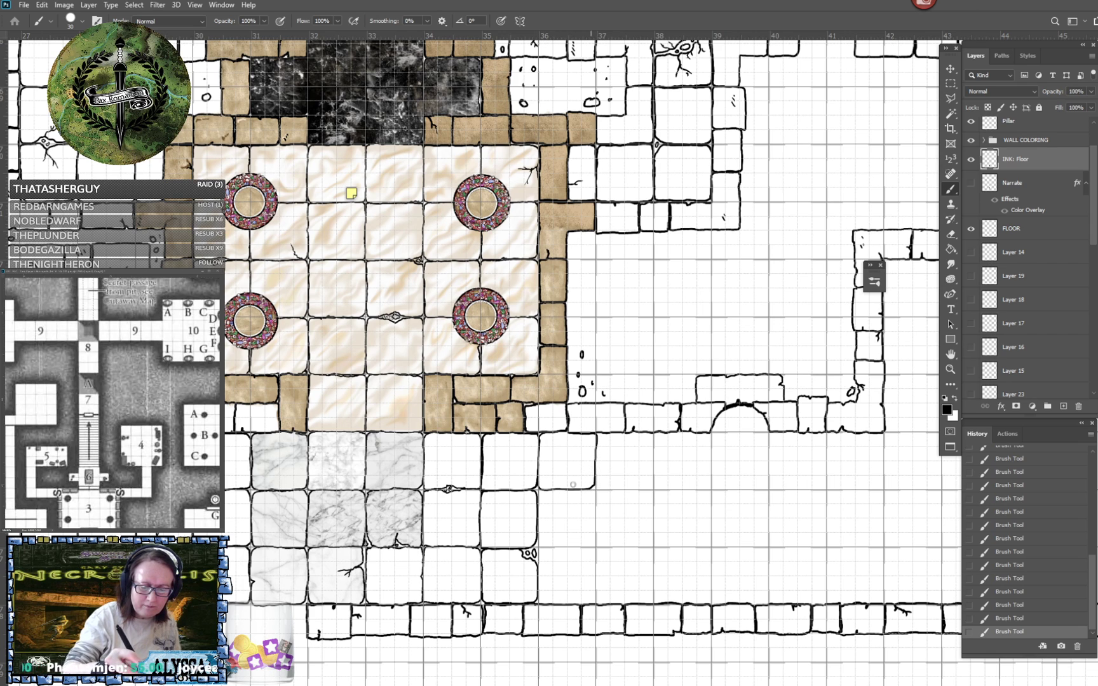
{"action": "mouse_move", "coordinate": [540, 497]}
{"action": "left_mouse_down"}
{"action": "mouse_move", "coordinate": [540, 546]}
{"action": "mouse_move", "coordinate": [582, 545]}
{"action": "mouse_move", "coordinate": [597, 538]}
{"action": "mouse_move", "coordinate": [594, 488]}
{"action": "left_mouse_up"}
{"action": "mouse_move", "coordinate": [541, 546]}
{"action": "left_mouse_down"}
{"action": "mouse_move", "coordinate": [542, 602]}
{"action": "mouse_move", "coordinate": [592, 601]}
{"action": "mouse_move", "coordinate": [596, 553]}
{"action": "left_mouse_up"}
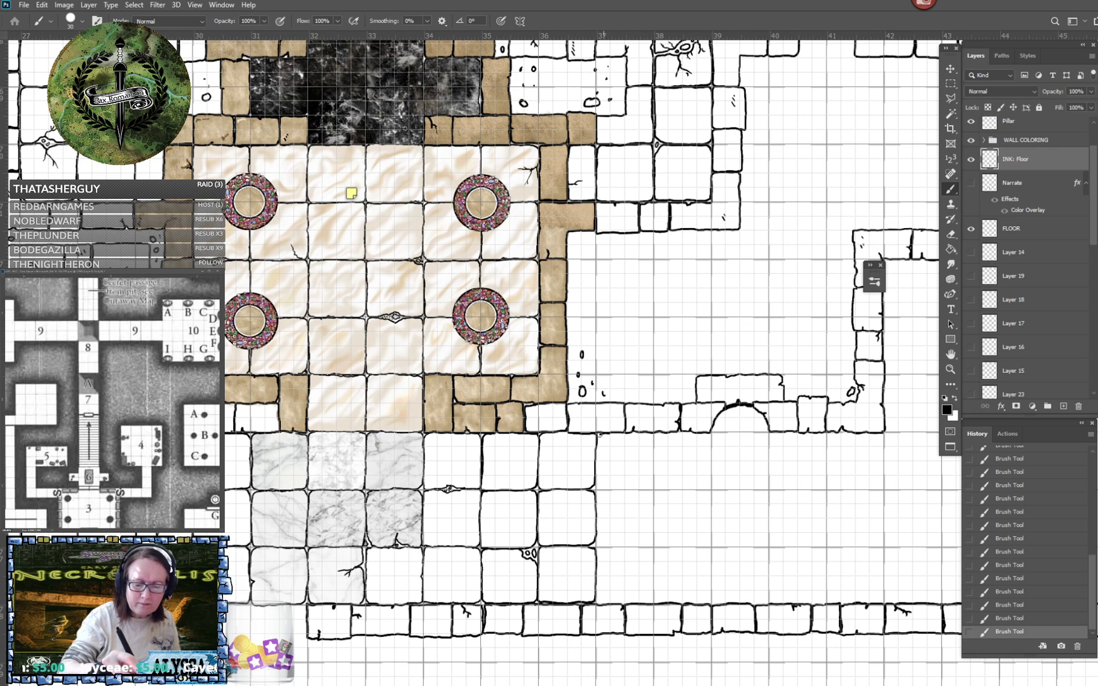
{"action": "mouse_move", "coordinate": [597, 435]}
{"action": "left_mouse_down"}
{"action": "mouse_move", "coordinate": [602, 489]}
{"action": "mouse_move", "coordinate": [648, 486]}
{"action": "mouse_move", "coordinate": [652, 434]}
{"action": "left_mouse_up"}
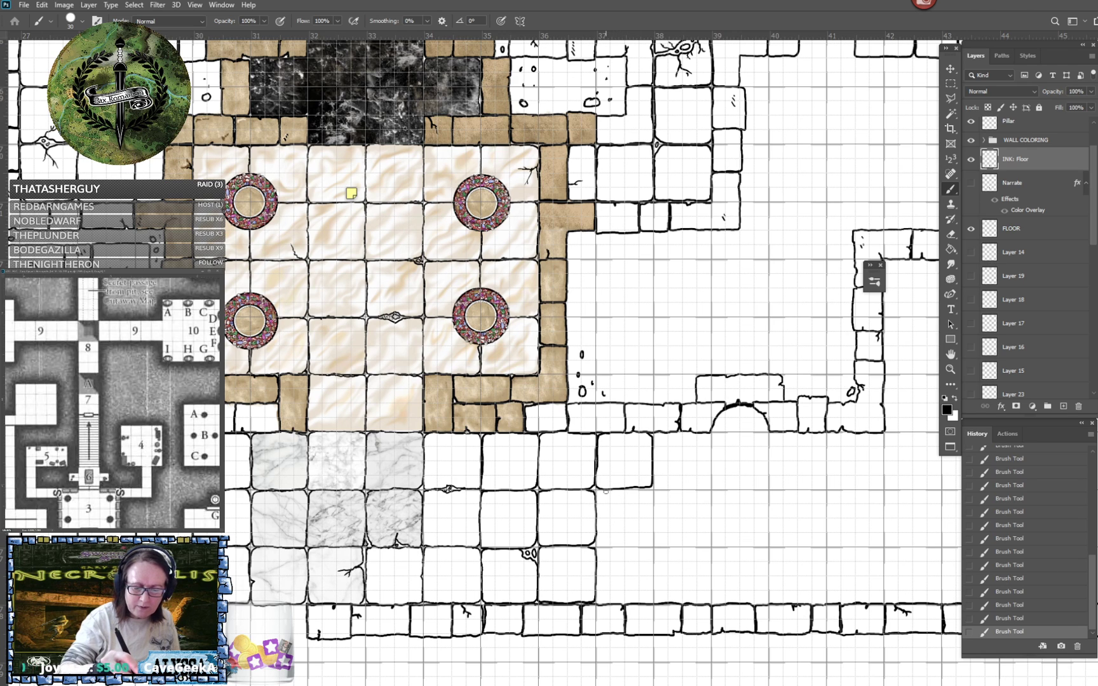
{"action": "mouse_move", "coordinate": [606, 491]}
{"action": "left_mouse_down"}
{"action": "mouse_move", "coordinate": [596, 490]}
{"action": "mouse_move", "coordinate": [597, 546]}
{"action": "mouse_move", "coordinate": [653, 544]}
{"action": "mouse_move", "coordinate": [650, 492]}
{"action": "mouse_move", "coordinate": [635, 488]}
{"action": "left_mouse_up"}
{"action": "mouse_move", "coordinate": [596, 546]}
{"action": "left_mouse_down"}
{"action": "mouse_move", "coordinate": [599, 602]}
{"action": "mouse_move", "coordinate": [646, 602]}
{"action": "mouse_move", "coordinate": [653, 557]}
{"action": "left_mouse_up"}
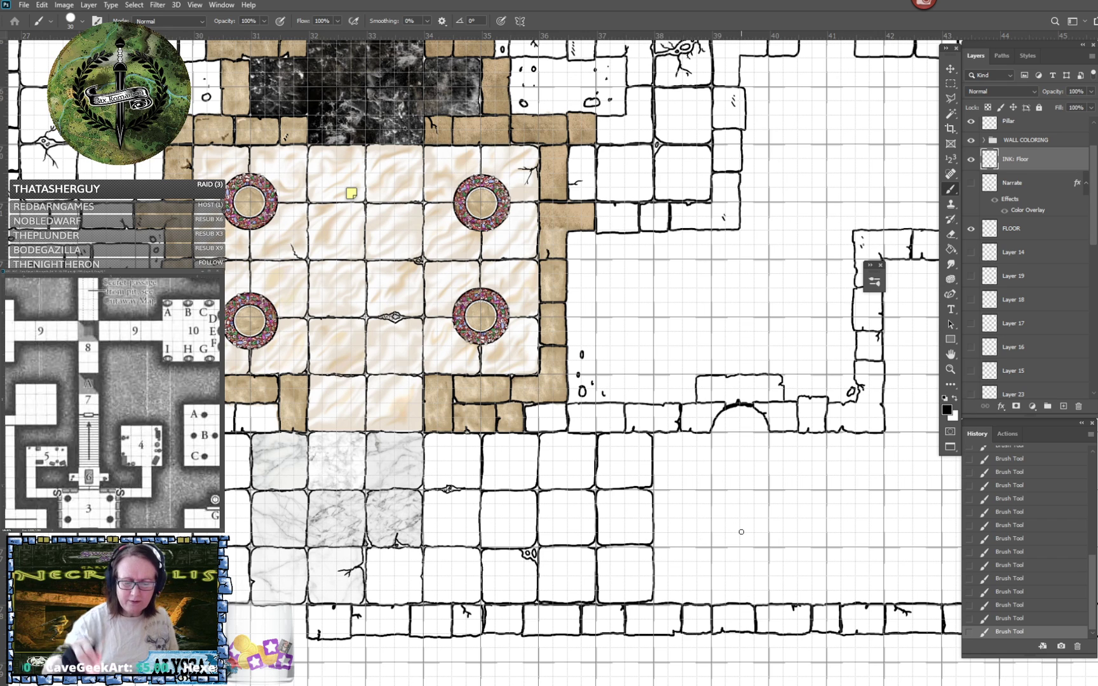
- Ink the corridor tile column between ruler marks 38 and 39, cracking the lower two tiles and filling the broken corner with stones
{"action": "scroll", "coordinate": [742, 532], "scroll_direction": "right", "scroll_amount": 5}
{"action": "scroll", "coordinate": [741, 532], "scroll_direction": "down", "scroll_amount": 1}
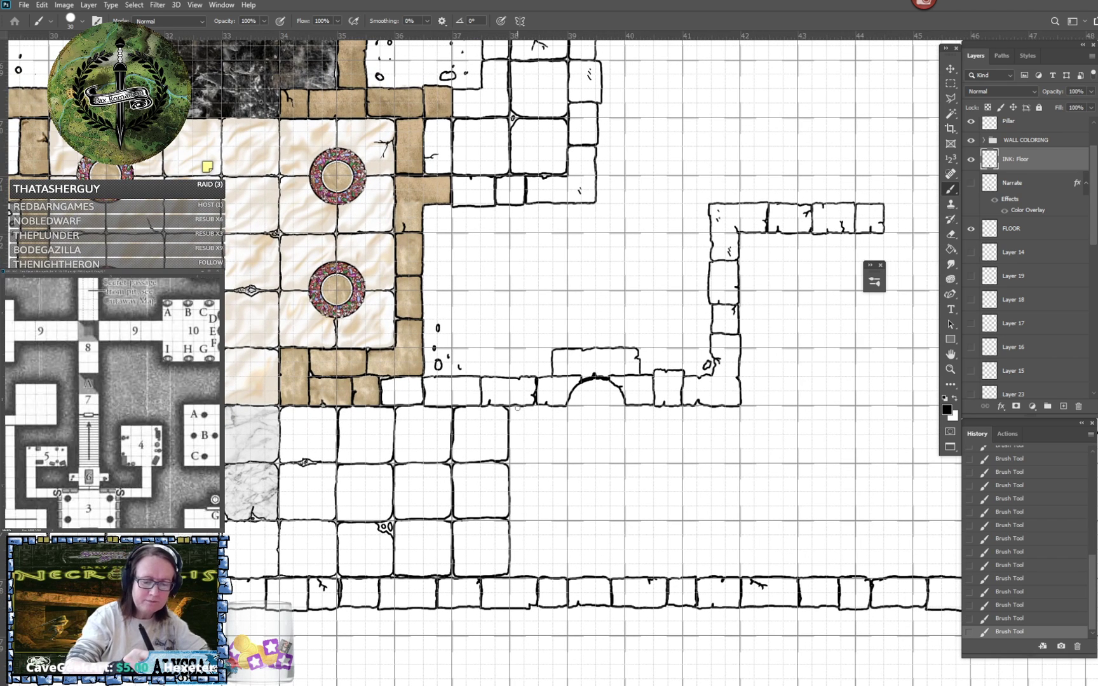
{"action": "mouse_move", "coordinate": [509, 463]}
{"action": "left_mouse_down"}
{"action": "mouse_move", "coordinate": [566, 461]}
{"action": "mouse_move", "coordinate": [568, 409]}
{"action": "left_mouse_up"}
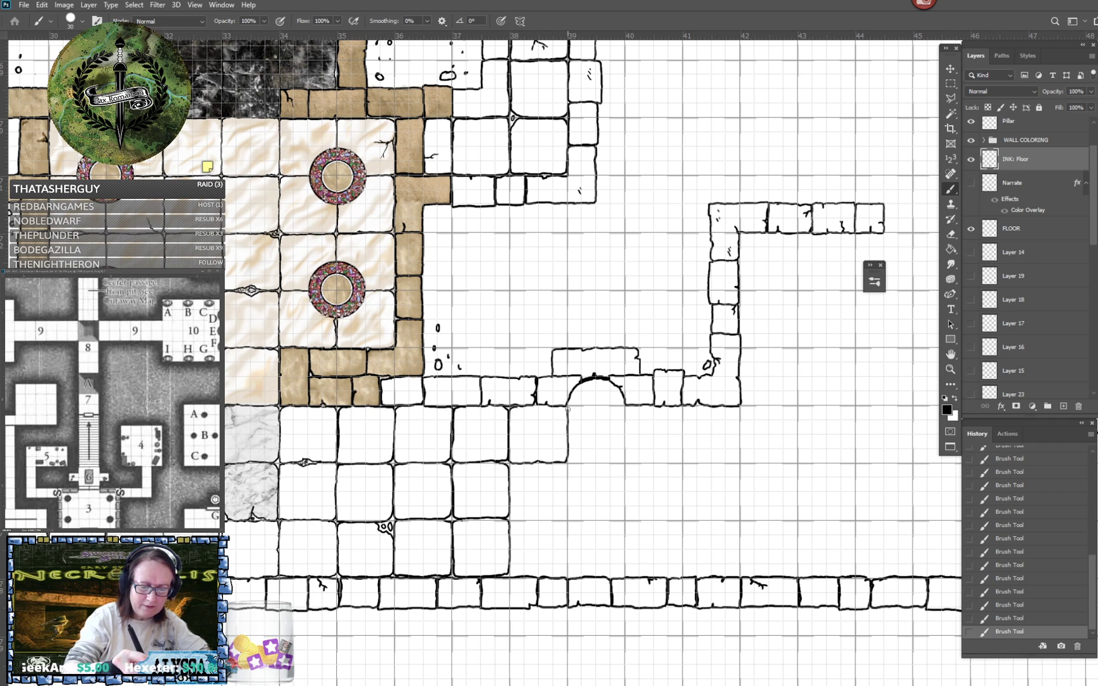
{"action": "mouse_move", "coordinate": [511, 463]}
{"action": "left_mouse_down"}
{"action": "mouse_move", "coordinate": [511, 516]}
{"action": "mouse_move", "coordinate": [526, 520]}
{"action": "mouse_move", "coordinate": [539, 514]}
{"action": "mouse_move", "coordinate": [527, 483]}
{"action": "mouse_move", "coordinate": [559, 520]}
{"action": "mouse_move", "coordinate": [567, 509]}
{"action": "mouse_move", "coordinate": [566, 463]}
{"action": "left_mouse_up"}
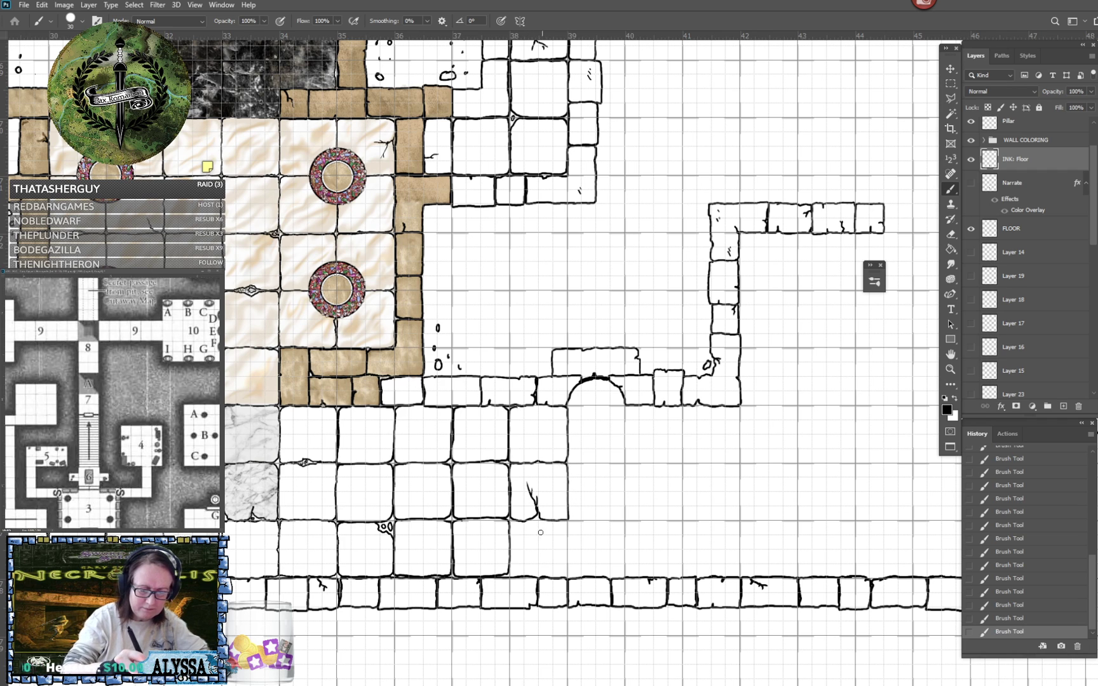
{"action": "left_click_drag", "start_coordinate": [510, 529], "coordinate": [520, 524]}
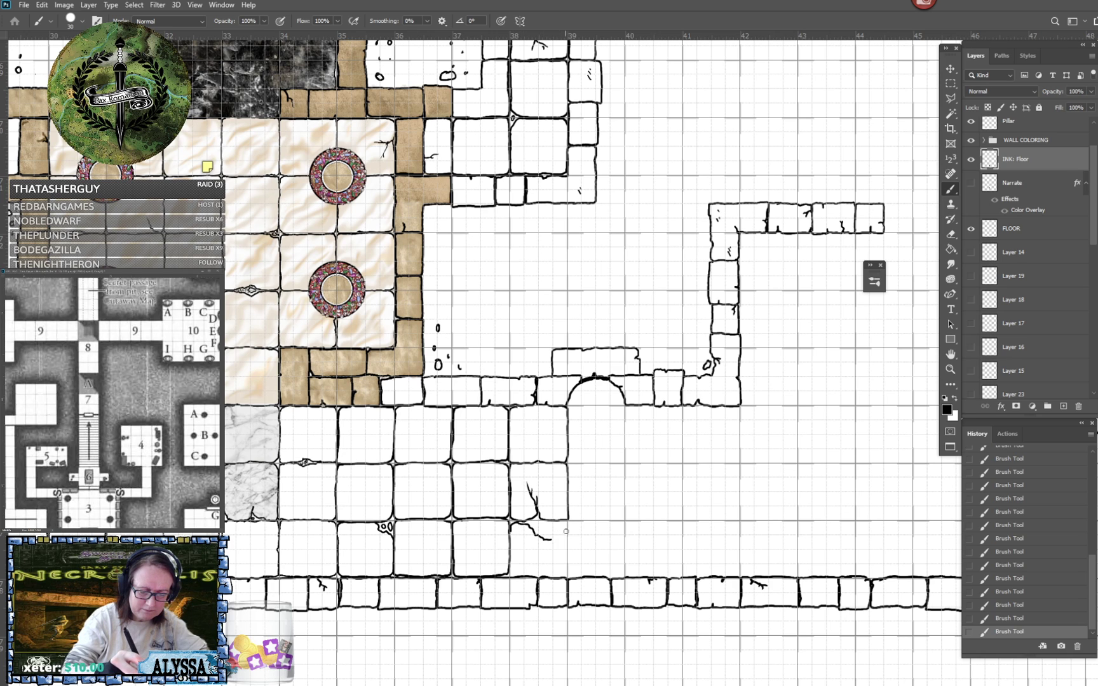
{"action": "left_click_drag", "start_coordinate": [554, 539], "coordinate": [568, 575]}
{"action": "mouse_move", "coordinate": [510, 532]}
{"action": "left_mouse_down"}
{"action": "mouse_move", "coordinate": [512, 575]}
{"action": "mouse_move", "coordinate": [569, 572]}
{"action": "left_mouse_up"}
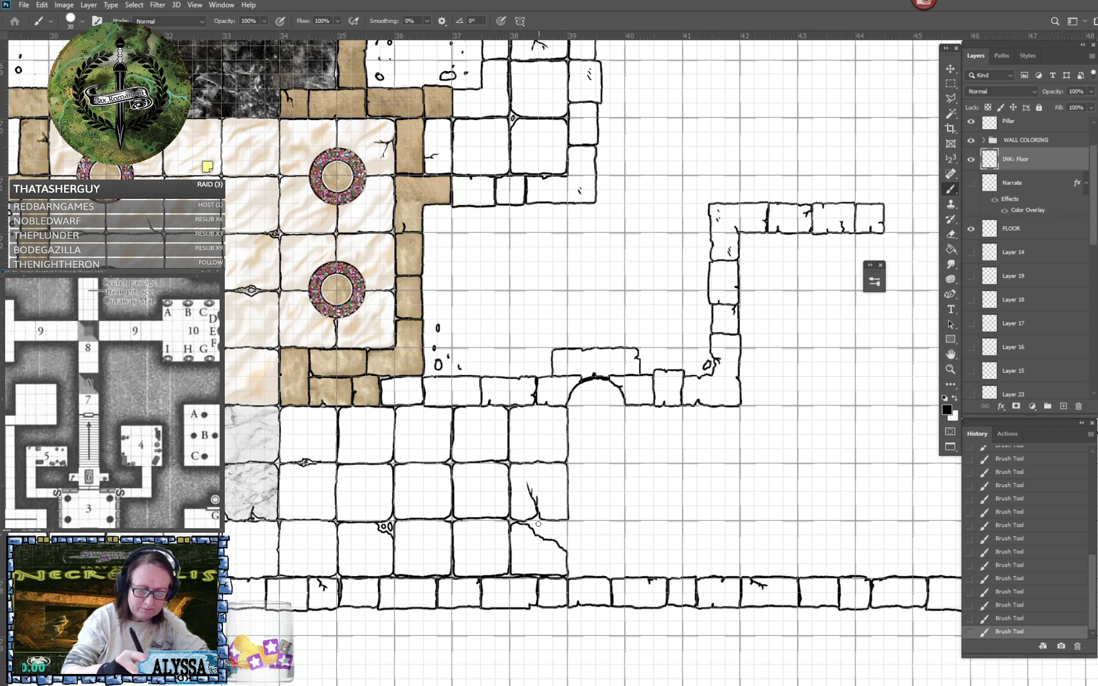
{"action": "mouse_move", "coordinate": [539, 526]}
{"action": "left_mouse_down"}
{"action": "mouse_move", "coordinate": [565, 529]}
{"action": "mouse_move", "coordinate": [564, 543]}
{"action": "mouse_move", "coordinate": [576, 521]}
{"action": "mouse_move", "coordinate": [570, 574]}
{"action": "mouse_move", "coordinate": [620, 576]}
{"action": "mouse_move", "coordinate": [623, 523]}
{"action": "mouse_move", "coordinate": [587, 521]}
{"action": "left_mouse_up"}
- Ink the tile column below the arch between ruler marks 39 and 40, plus the first tile against the upper wall between 40 and 41
{"action": "mouse_move", "coordinate": [581, 465]}
{"action": "left_mouse_down"}
{"action": "mouse_move", "coordinate": [567, 485]}
{"action": "mouse_move", "coordinate": [585, 519]}
{"action": "mouse_move", "coordinate": [615, 519]}
{"action": "mouse_move", "coordinate": [624, 473]}
{"action": "mouse_move", "coordinate": [580, 464]}
{"action": "left_mouse_up"}
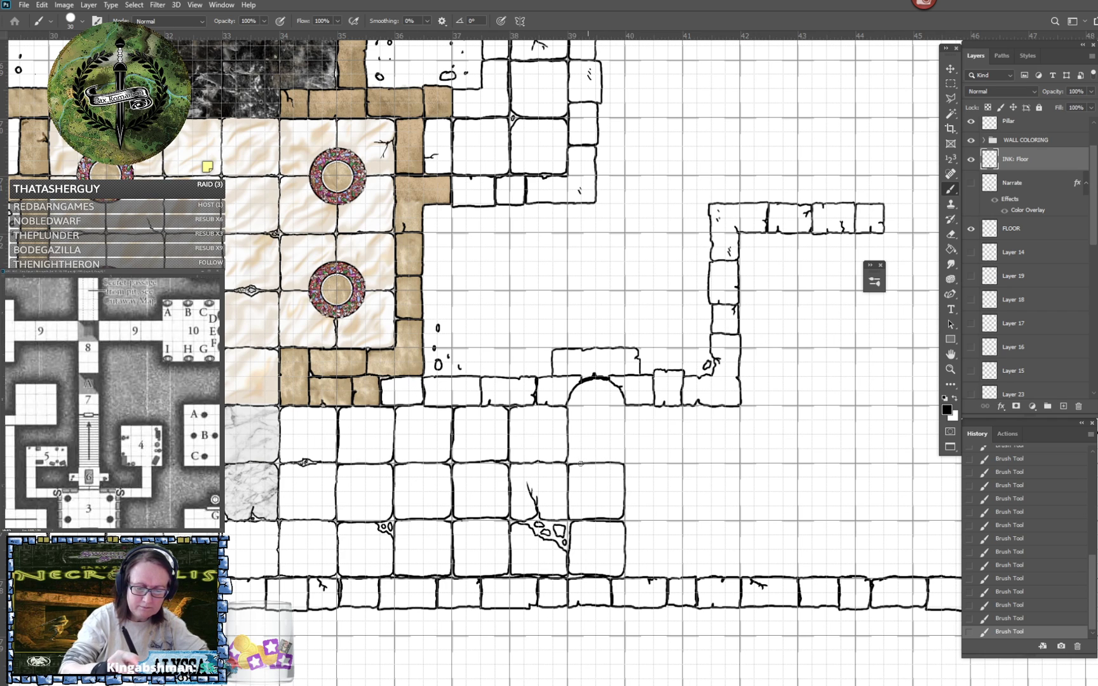
{"action": "mouse_move", "coordinate": [595, 404]}
{"action": "left_mouse_down"}
{"action": "mouse_move", "coordinate": [571, 406]}
{"action": "mouse_move", "coordinate": [570, 460]}
{"action": "mouse_move", "coordinate": [623, 460]}
{"action": "mouse_move", "coordinate": [618, 404]}
{"action": "mouse_move", "coordinate": [597, 404]}
{"action": "mouse_move", "coordinate": [646, 410]}
{"action": "mouse_move", "coordinate": [627, 418]}
{"action": "mouse_move", "coordinate": [628, 460]}
{"action": "mouse_move", "coordinate": [679, 461]}
{"action": "mouse_move", "coordinate": [682, 410]}
{"action": "mouse_move", "coordinate": [636, 407]}
{"action": "left_mouse_up"}
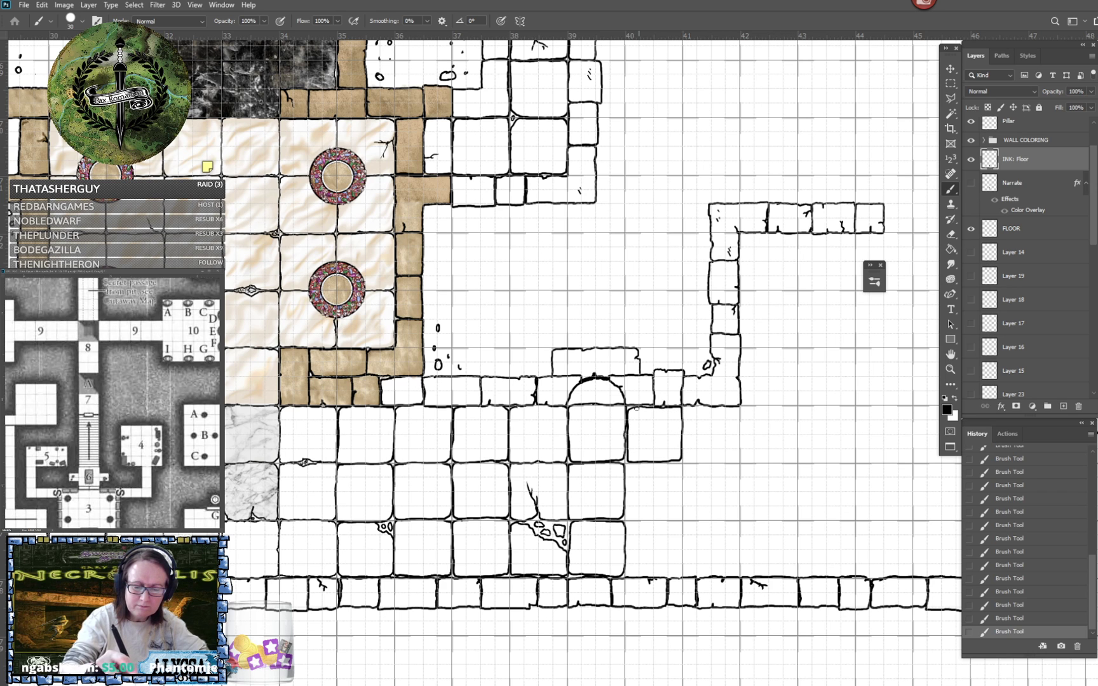
{"action": "scroll", "coordinate": [637, 407], "scroll_direction": "right", "scroll_amount": 2}
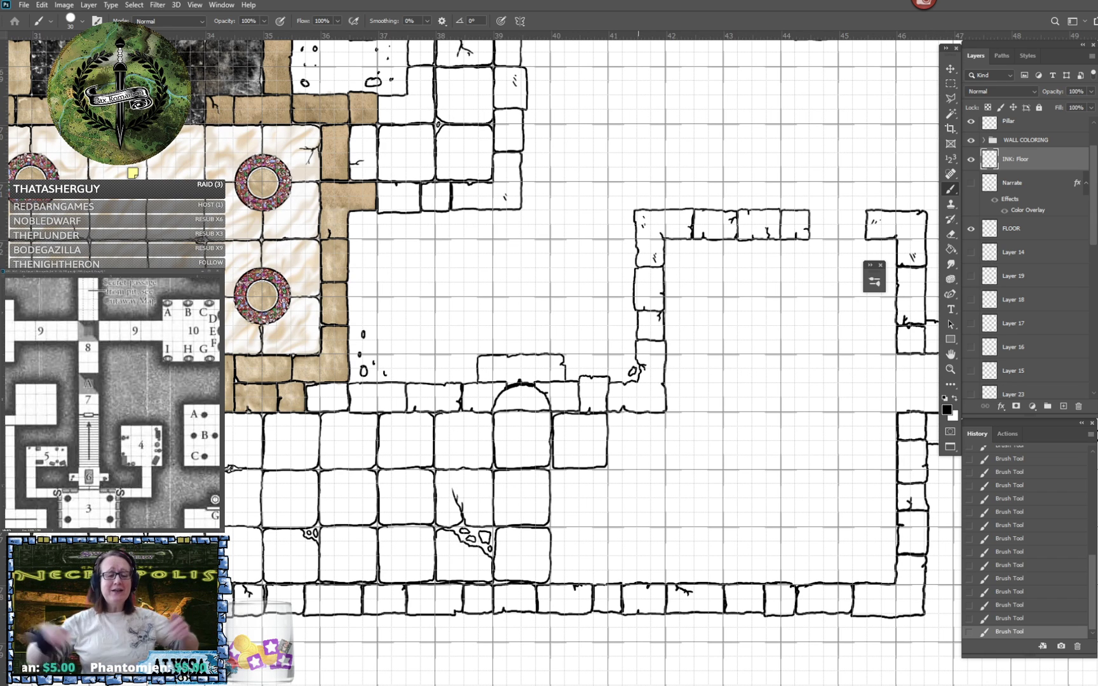
- Ink the lower two corridor tiles between ruler marks 40 and 41, completing that column down to the lower wall
{"action": "scroll", "coordinate": [637, 406], "scroll_direction": "up", "scroll_amount": 3}
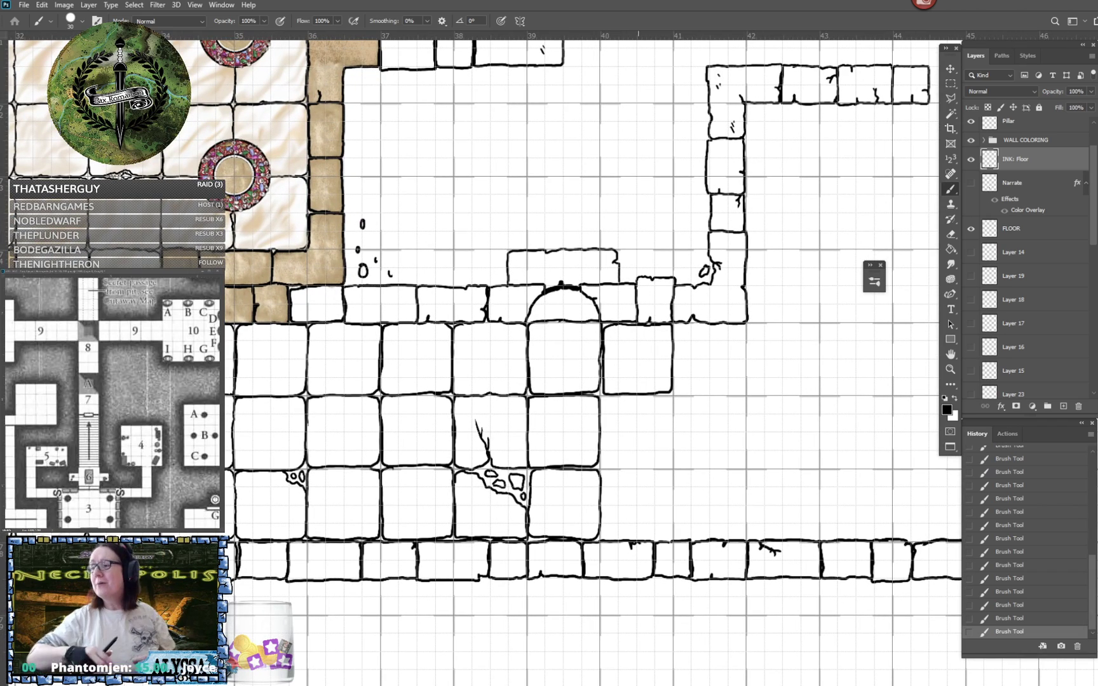
{"action": "scroll", "coordinate": [476, 356], "scroll_direction": "right", "scroll_amount": 1}
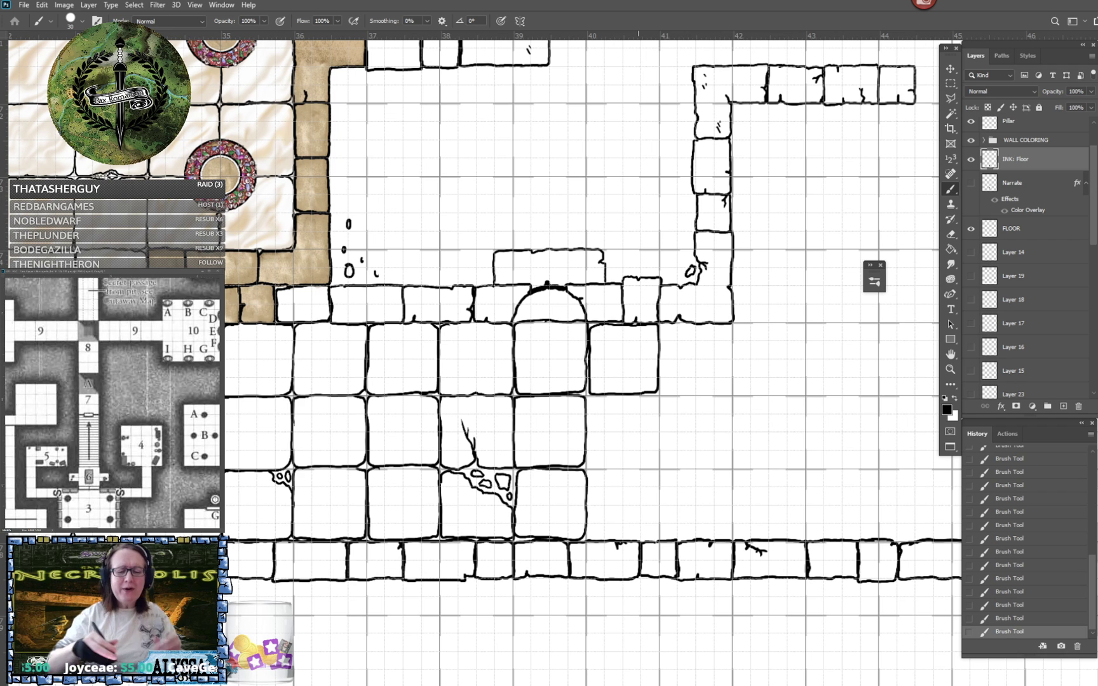
{"action": "left_click_drag", "start_coordinate": [639, 356], "coordinate": [601, 341]}
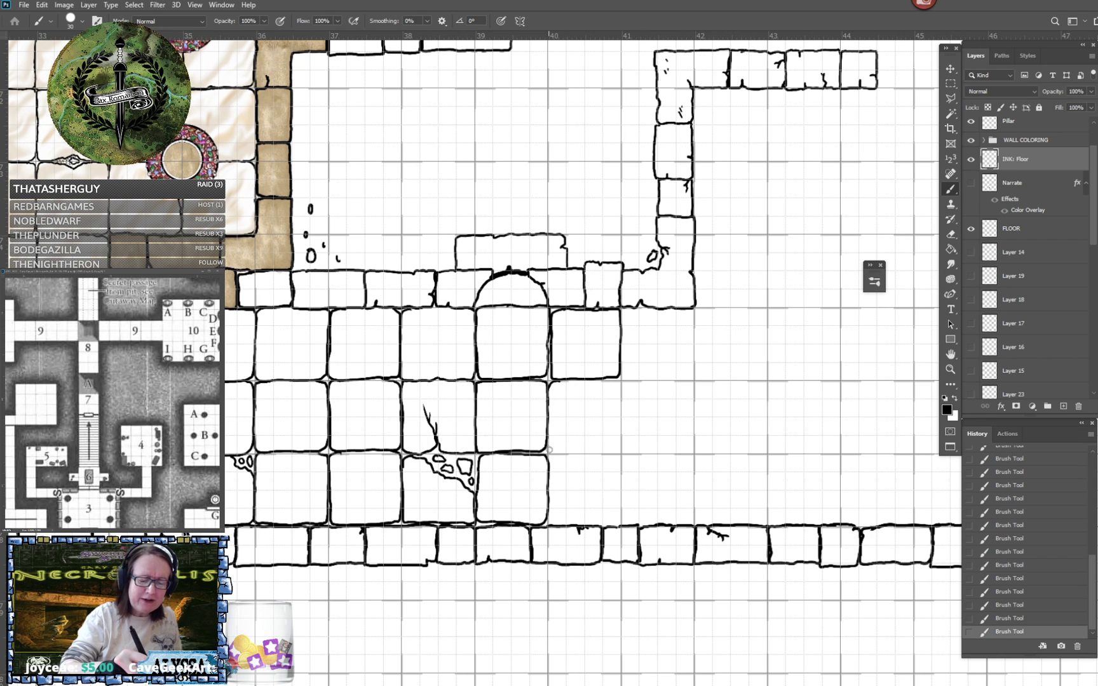
{"action": "scroll", "coordinate": [565, 442], "scroll_direction": "up", "scroll_amount": 2}
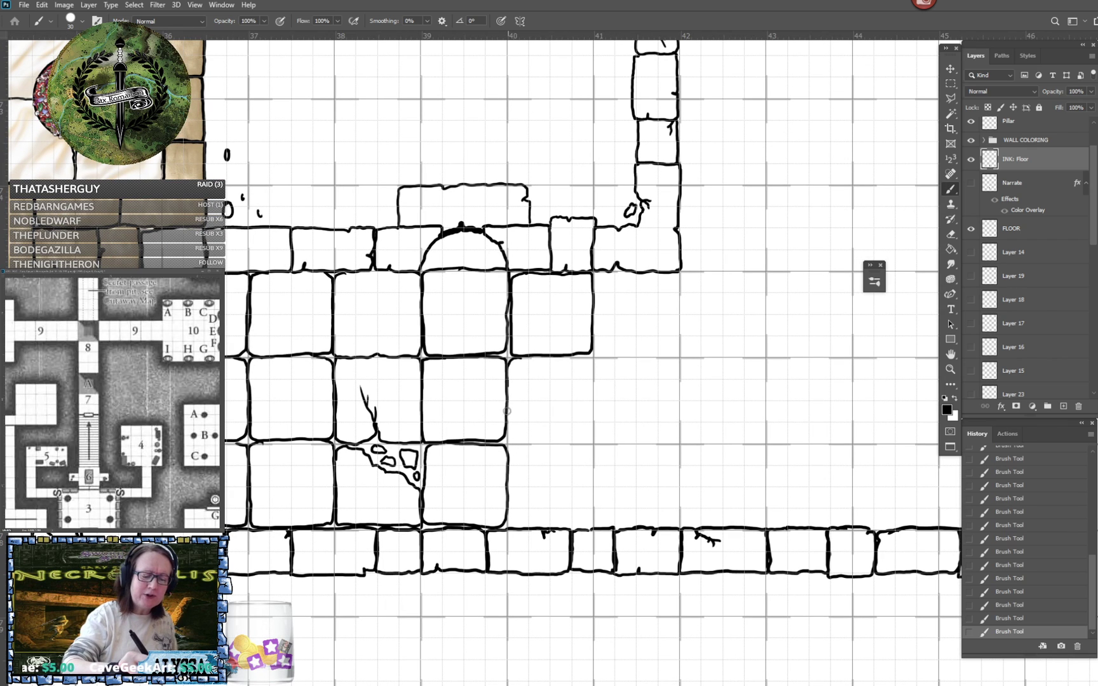
{"action": "mouse_move", "coordinate": [508, 441]}
{"action": "left_mouse_down"}
{"action": "mouse_move", "coordinate": [589, 441]}
{"action": "mouse_move", "coordinate": [590, 359]}
{"action": "mouse_move", "coordinate": [568, 357]}
{"action": "left_mouse_up"}
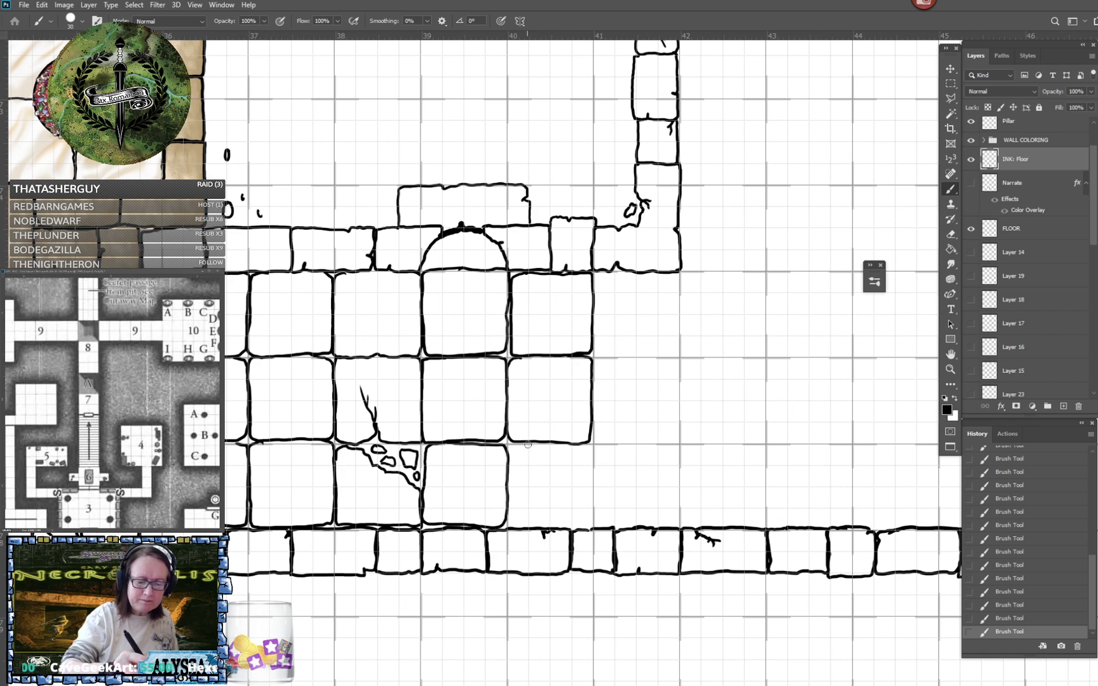
{"action": "mouse_move", "coordinate": [530, 444]}
{"action": "left_mouse_down"}
{"action": "mouse_move", "coordinate": [516, 444]}
{"action": "mouse_move", "coordinate": [509, 462]}
{"action": "mouse_move", "coordinate": [512, 527]}
{"action": "mouse_move", "coordinate": [584, 526]}
{"action": "mouse_move", "coordinate": [591, 443]}
{"action": "mouse_move", "coordinate": [580, 443]}
{"action": "left_mouse_up"}
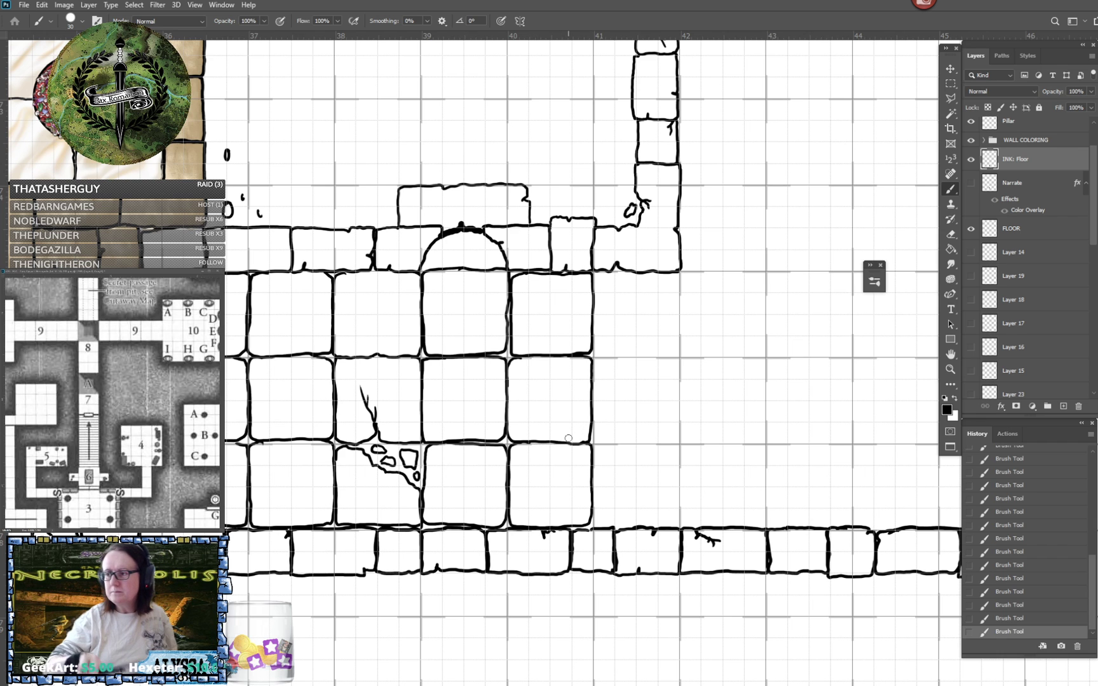
- Ink a column of three corridor tiles between ruler marks 41 and 42, from the upper wall's corner down to the lower wall
{"action": "scroll", "coordinate": [569, 438], "scroll_direction": "up", "scroll_amount": 1}
{"action": "scroll", "coordinate": [568, 438], "scroll_direction": "right", "scroll_amount": 1}
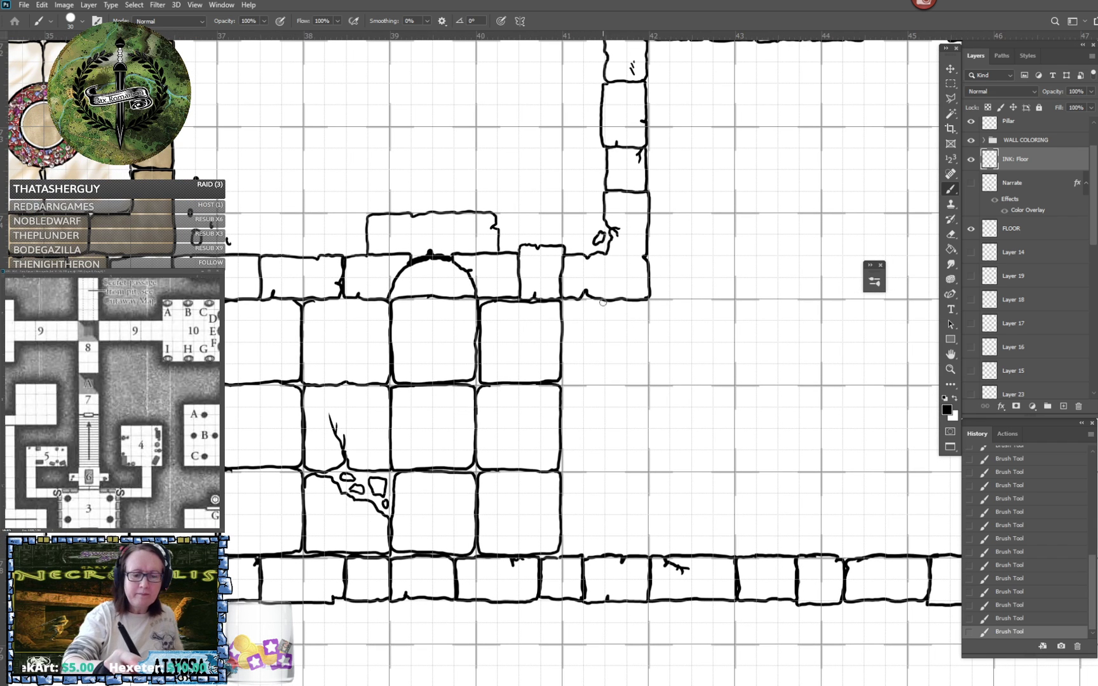
{"action": "mouse_move", "coordinate": [607, 302]}
{"action": "left_mouse_down"}
{"action": "mouse_move", "coordinate": [563, 312]}
{"action": "mouse_move", "coordinate": [563, 374]}
{"action": "mouse_move", "coordinate": [575, 384]}
{"action": "mouse_move", "coordinate": [643, 381]}
{"action": "mouse_move", "coordinate": [648, 305]}
{"action": "left_mouse_up"}
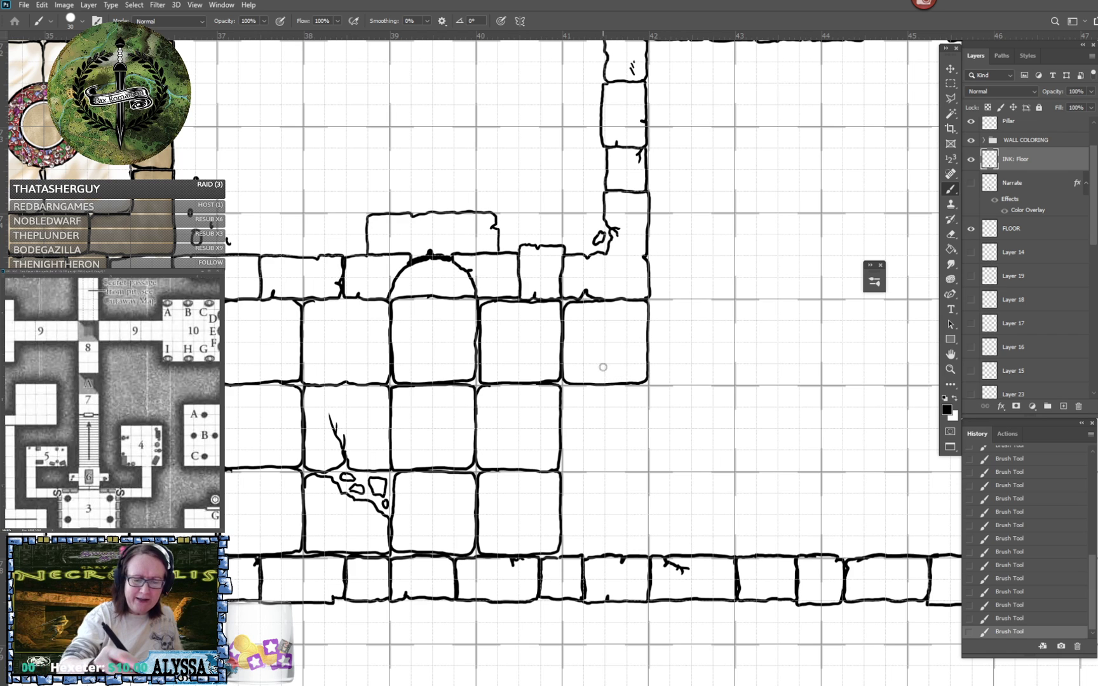
{"action": "mouse_move", "coordinate": [562, 395]}
{"action": "left_mouse_down"}
{"action": "mouse_move", "coordinate": [572, 472]}
{"action": "mouse_move", "coordinate": [634, 473]}
{"action": "mouse_move", "coordinate": [647, 460]}
{"action": "mouse_move", "coordinate": [646, 385]}
{"action": "left_mouse_up"}
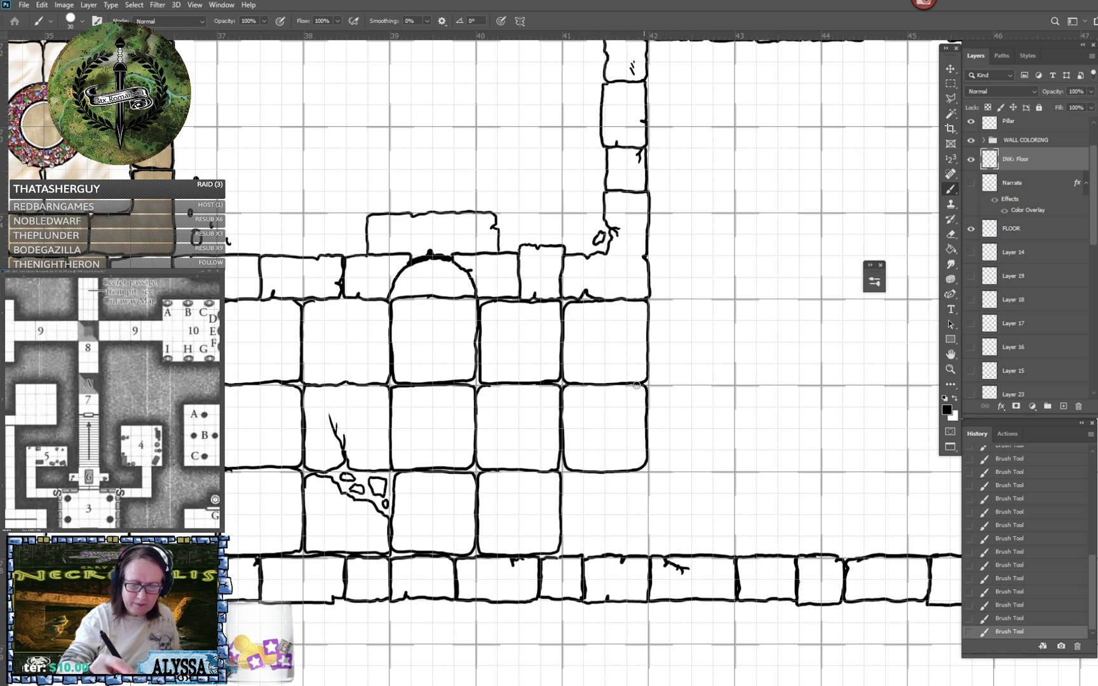
{"action": "mouse_move", "coordinate": [563, 487]}
{"action": "left_mouse_down"}
{"action": "mouse_move", "coordinate": [563, 554]}
{"action": "mouse_move", "coordinate": [591, 557]}
{"action": "left_mouse_up"}
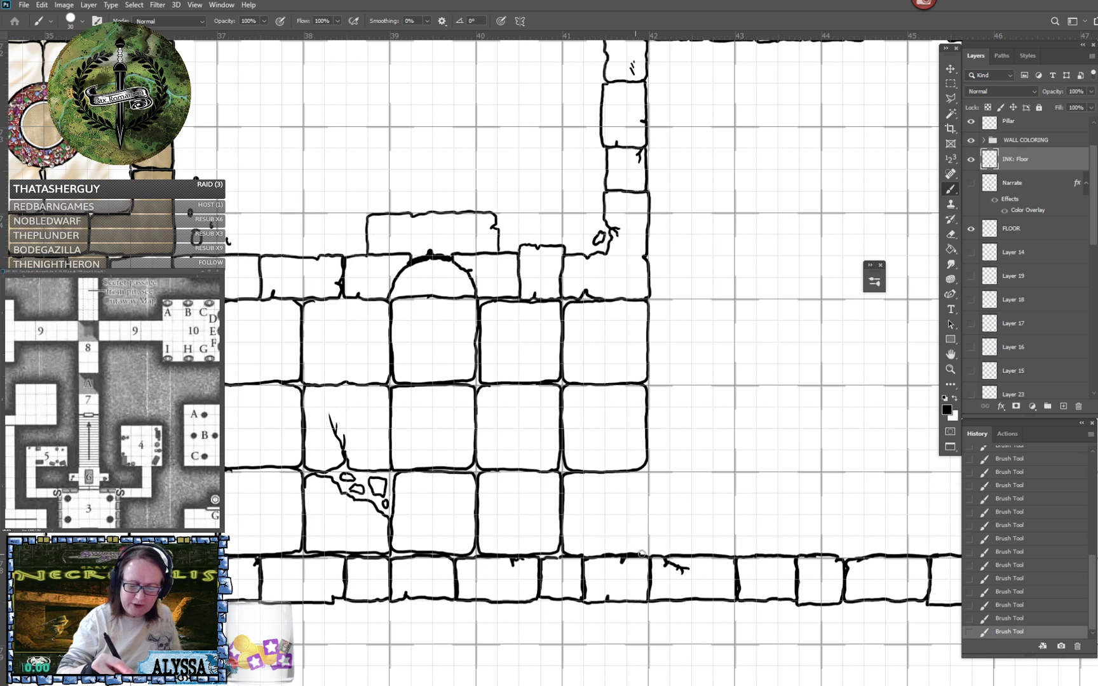
{"action": "mouse_move", "coordinate": [648, 534]}
{"action": "left_mouse_down"}
{"action": "mouse_move", "coordinate": [644, 474]}
{"action": "mouse_move", "coordinate": [629, 472]}
{"action": "left_mouse_up"}
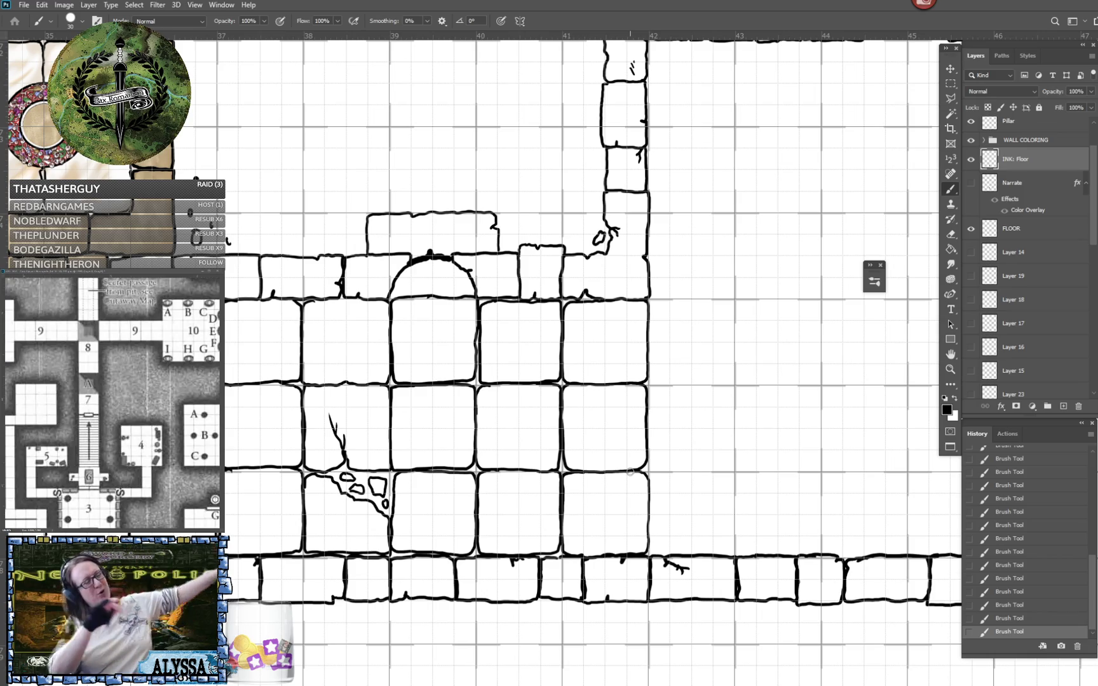
- Review the inked corridor tiles against the pillar room and the surrounding rooms of the dungeon map
{"action": "scroll", "coordinate": [630, 472], "scroll_direction": "down", "scroll_amount": 5}
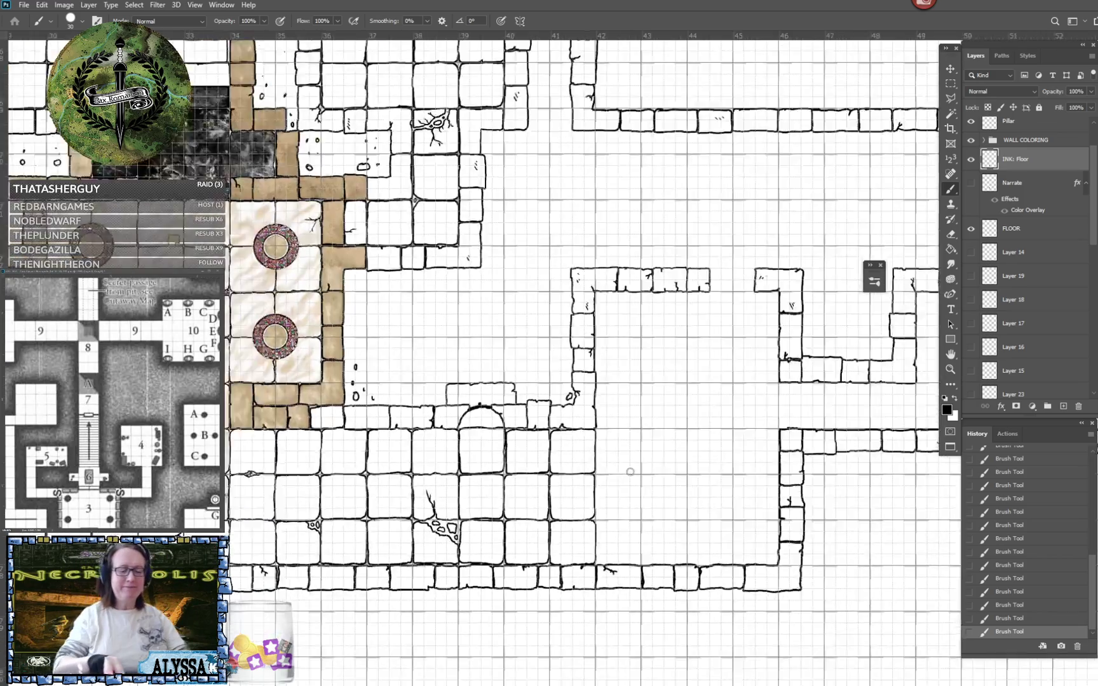
{"action": "scroll", "coordinate": [629, 471], "scroll_direction": "up", "scroll_amount": 2}
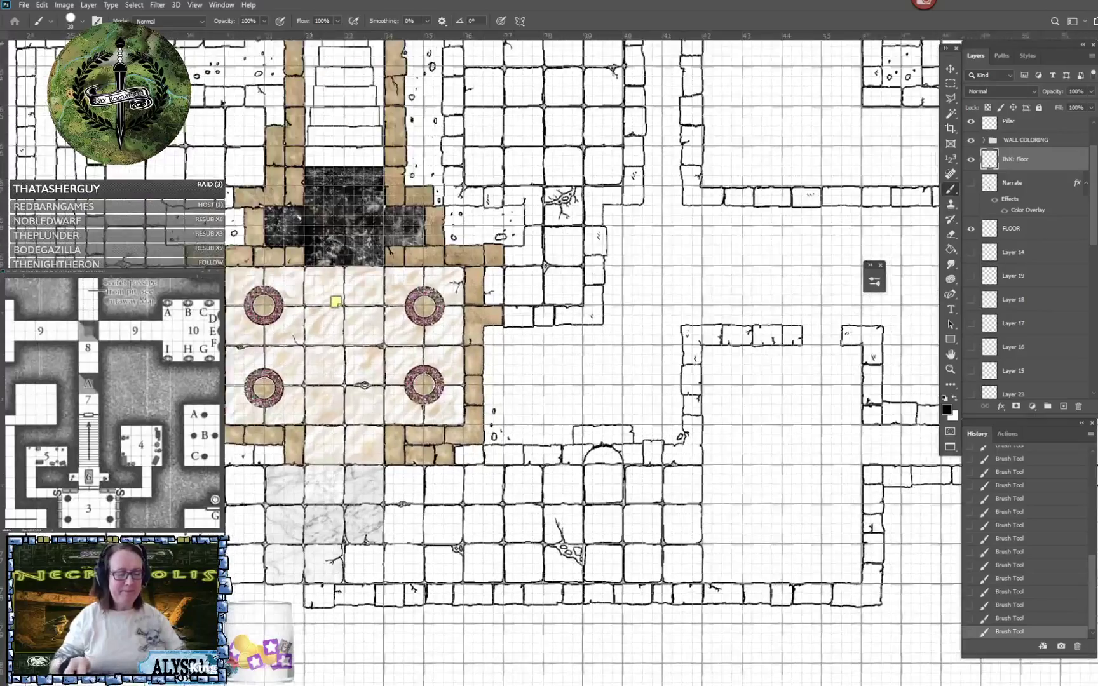
{"action": "scroll", "coordinate": [629, 471], "scroll_direction": "down", "scroll_amount": 1}
{"action": "left_click_drag", "start_coordinate": [630, 471], "coordinate": [588, 516]}
{"action": "scroll", "coordinate": [630, 471], "scroll_direction": "up", "scroll_amount": 4}
{"action": "scroll", "coordinate": [630, 471], "scroll_direction": "down", "scroll_amount": 4}
{"action": "scroll", "coordinate": [630, 471], "scroll_direction": "down", "scroll_amount": 3}
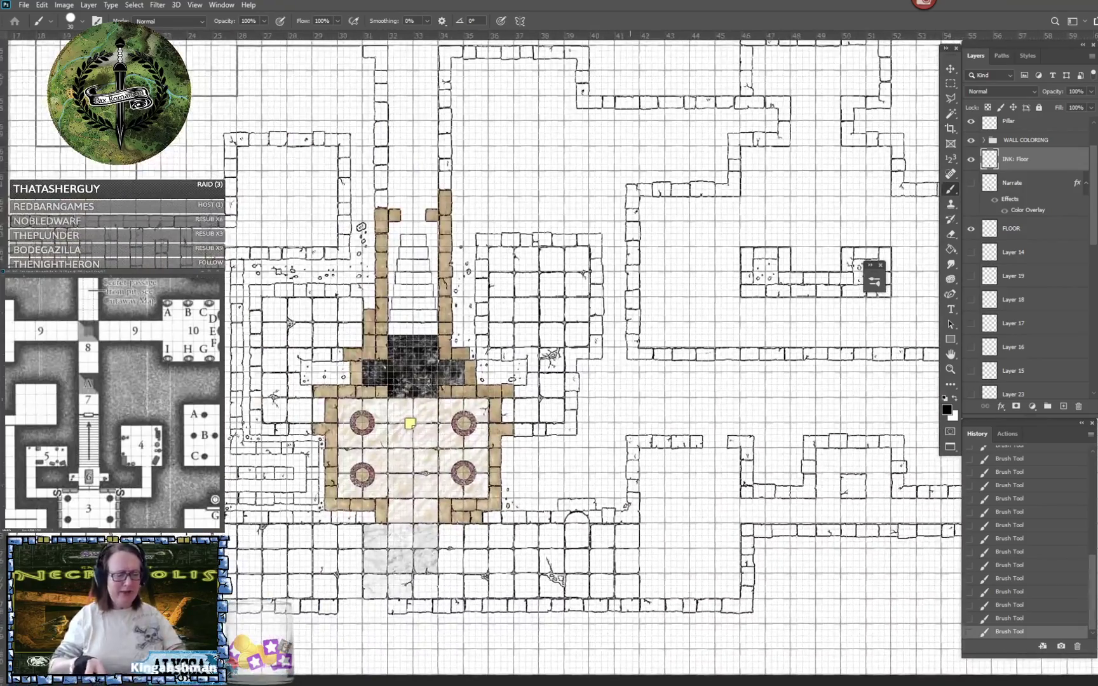
{"action": "scroll", "coordinate": [629, 472], "scroll_direction": "down", "scroll_amount": 2}
{"action": "scroll", "coordinate": [554, 584], "scroll_direction": "up", "scroll_amount": 1}
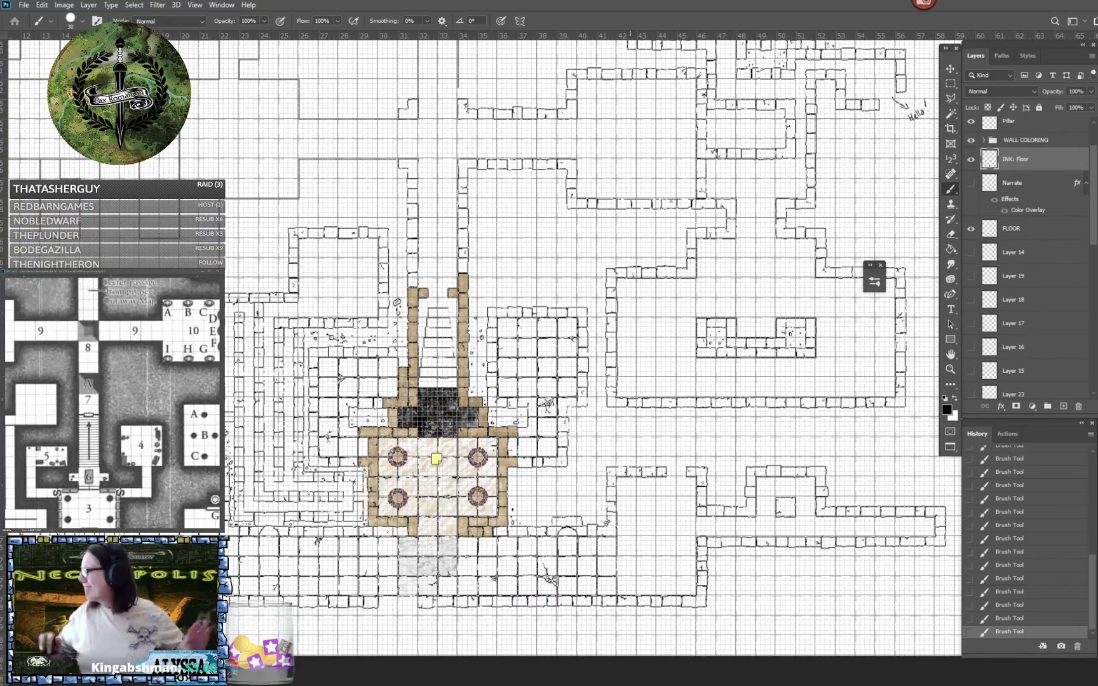
{"action": "scroll", "coordinate": [546, 598], "scroll_direction": "up", "scroll_amount": 3}
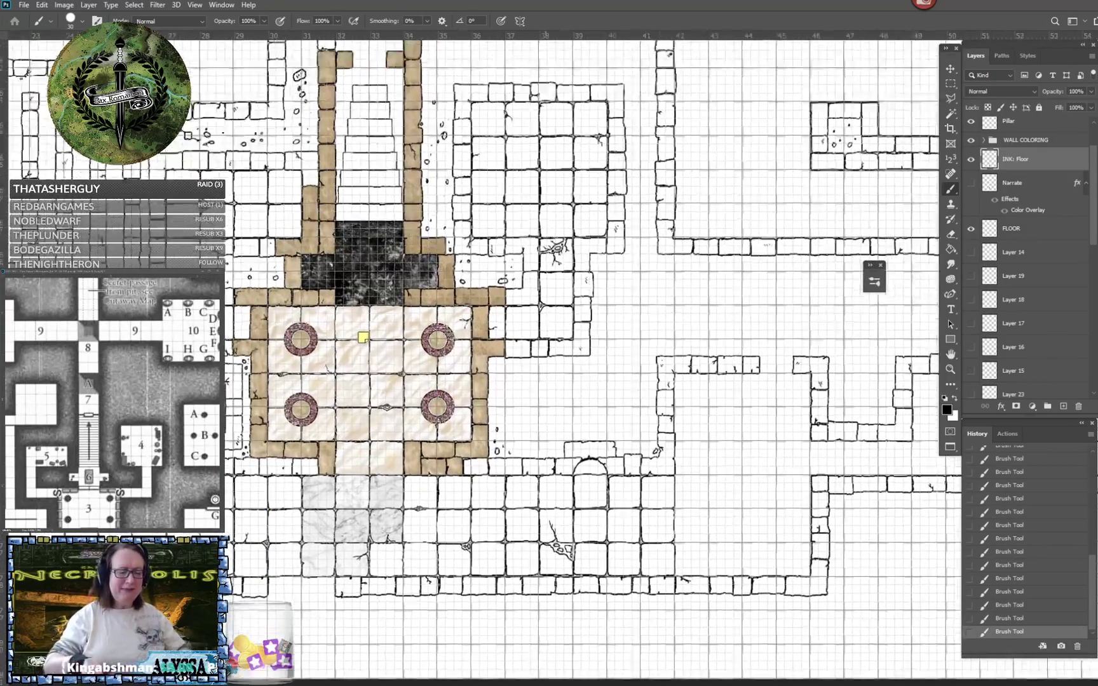
{"action": "scroll", "coordinate": [272, 523], "scroll_direction": "up", "scroll_amount": 1}
{"action": "left_click_drag", "start_coordinate": [630, 407], "coordinate": [611, 391]}
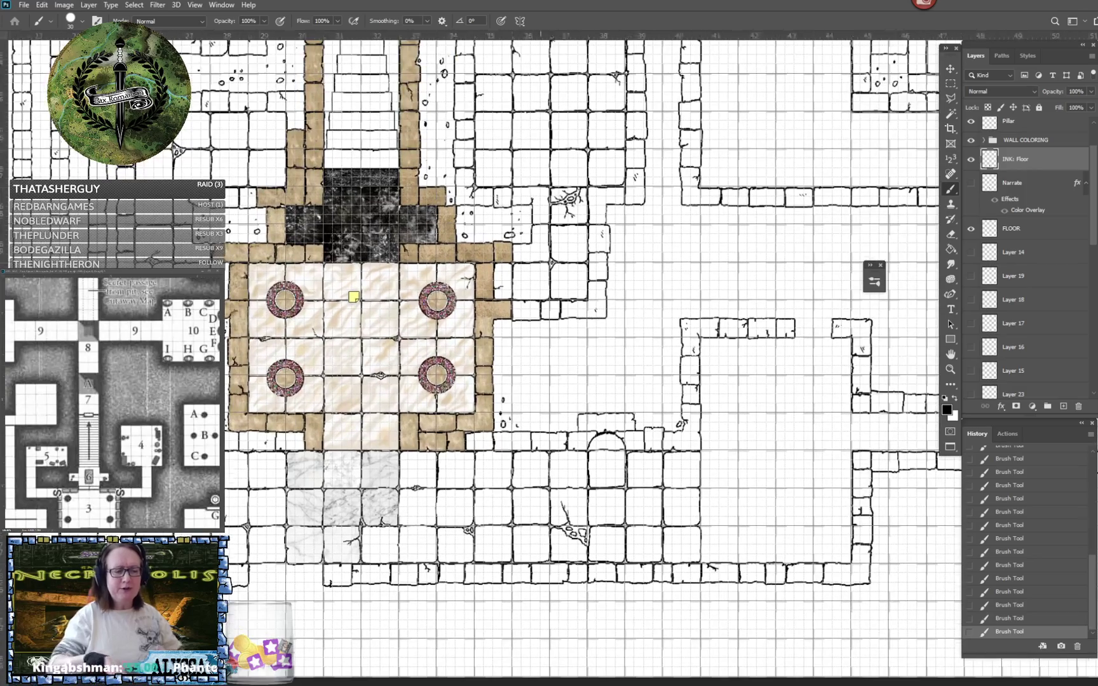
{"action": "left_click_drag", "start_coordinate": [759, 560], "coordinate": [763, 594]}
{"action": "scroll", "coordinate": [762, 594], "scroll_direction": "up", "scroll_amount": 2}
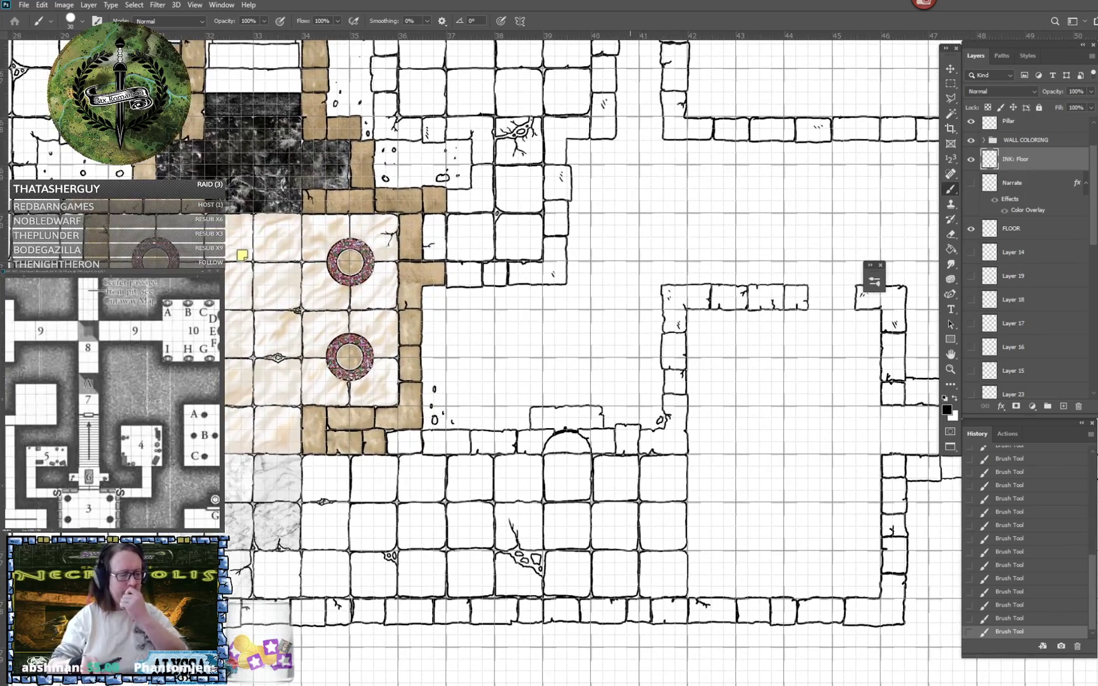
{"action": "scroll", "coordinate": [636, 563], "scroll_direction": "up", "scroll_amount": 1}
{"action": "left_click_drag", "start_coordinate": [630, 563], "coordinate": [672, 603]}
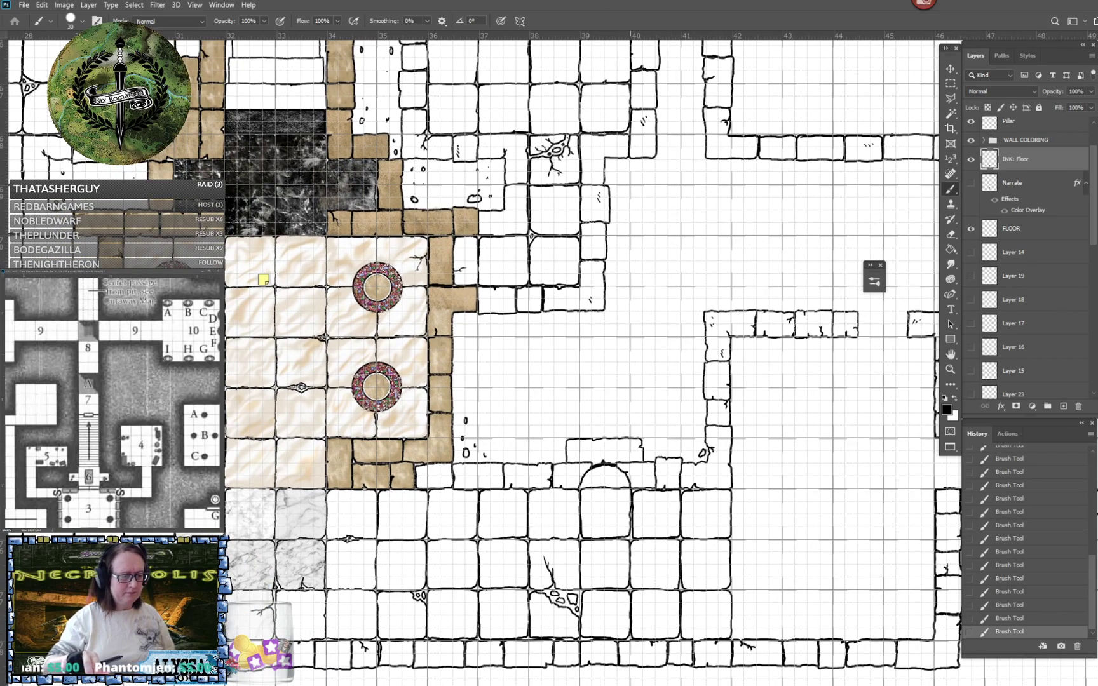
- Ink a row of four floor tiles along the lower wall between ruler marks 42 and 46
{"action": "left_click_drag", "start_coordinate": [673, 603], "coordinate": [508, 552]}
{"action": "scroll", "coordinate": [608, 547], "scroll_direction": "up", "scroll_amount": 3}
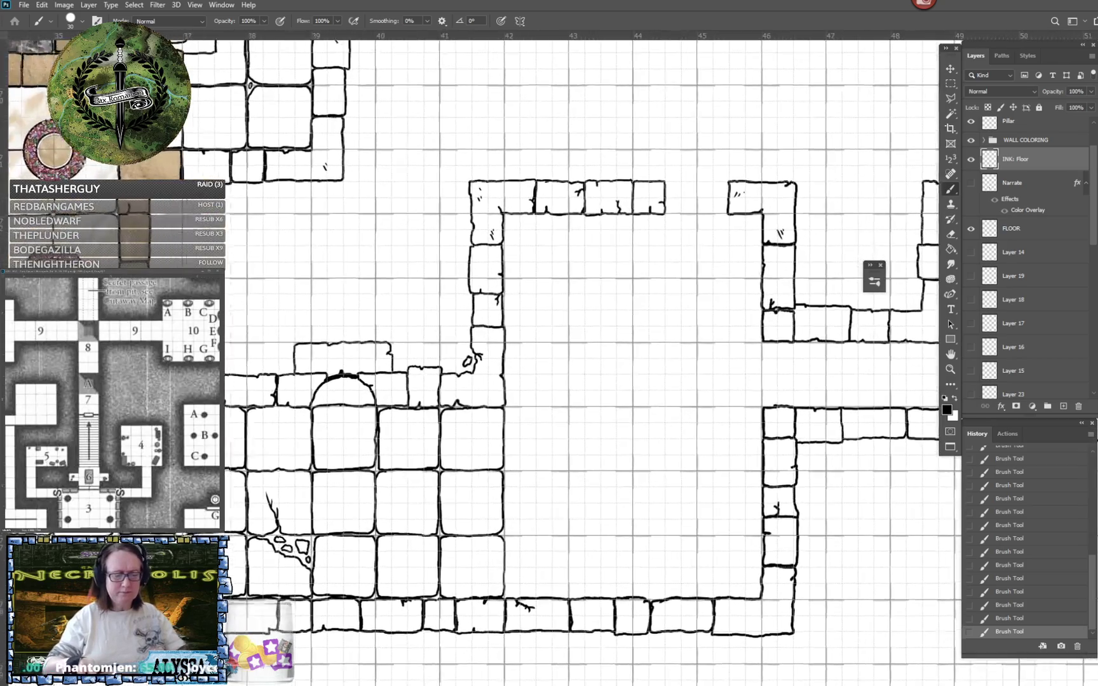
{"action": "left_click_drag", "start_coordinate": [630, 547], "coordinate": [625, 521]}
{"action": "scroll", "coordinate": [631, 521], "scroll_direction": "up", "scroll_amount": 1}
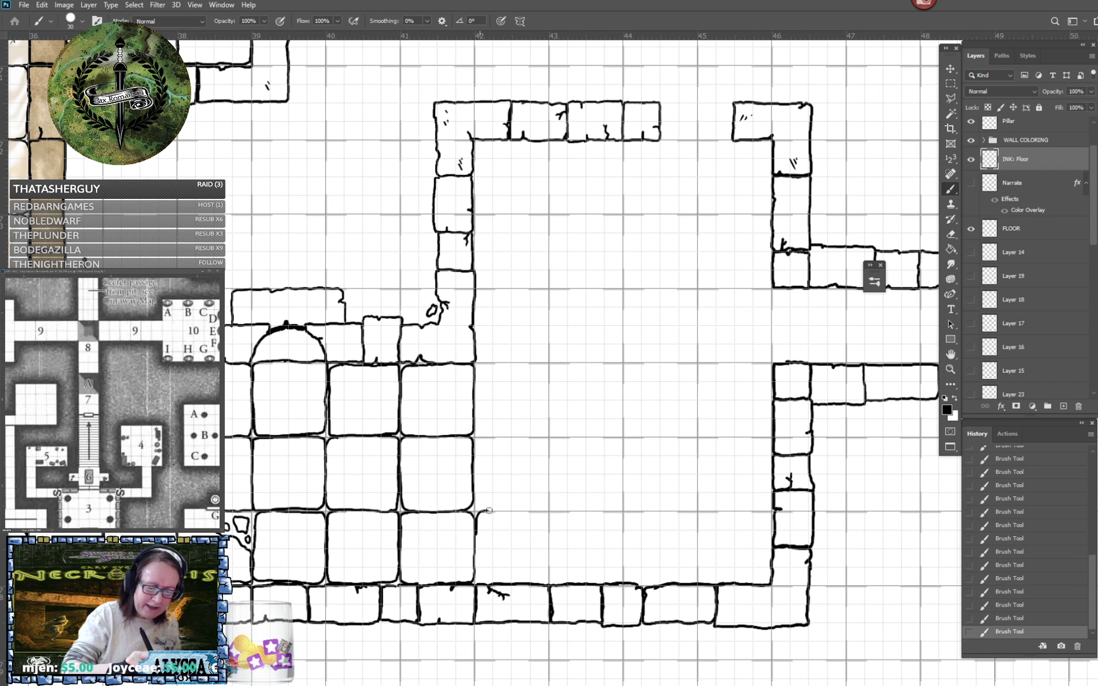
{"action": "mouse_move", "coordinate": [488, 510]}
{"action": "left_mouse_down"}
{"action": "mouse_move", "coordinate": [539, 512]}
{"action": "mouse_move", "coordinate": [549, 524]}
{"action": "left_mouse_up"}
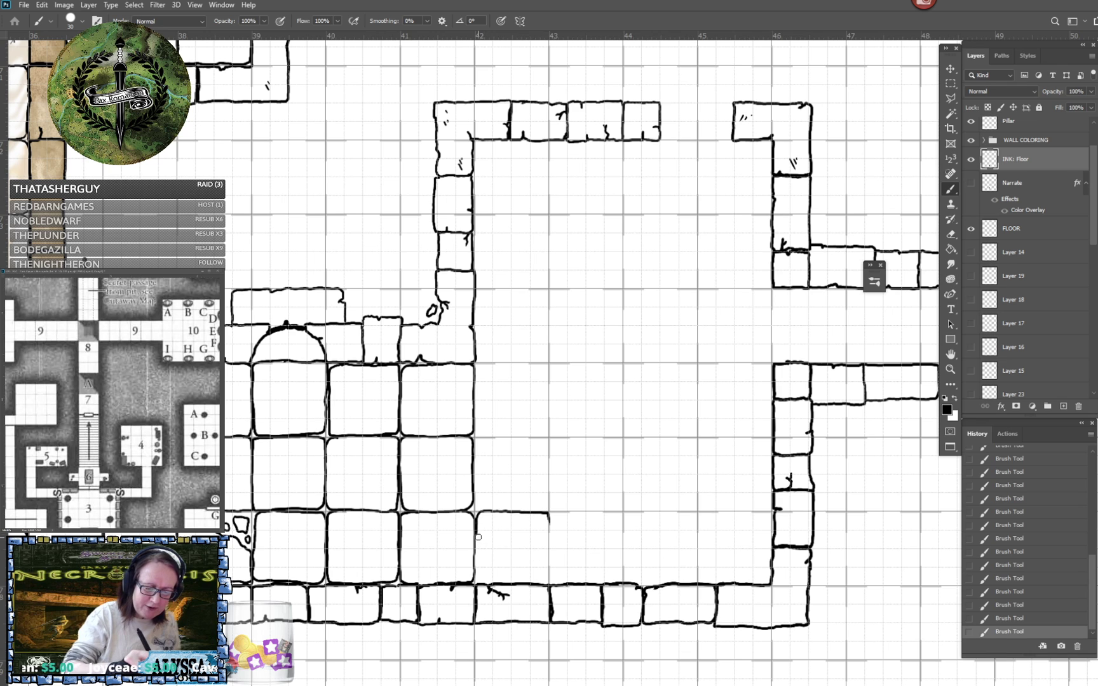
{"action": "mouse_move", "coordinate": [477, 531]}
{"action": "left_mouse_down"}
{"action": "mouse_move", "coordinate": [477, 585]}
{"action": "mouse_move", "coordinate": [536, 582]}
{"action": "mouse_move", "coordinate": [549, 571]}
{"action": "mouse_move", "coordinate": [550, 518]}
{"action": "mouse_move", "coordinate": [608, 511]}
{"action": "mouse_move", "coordinate": [623, 547]}
{"action": "mouse_move", "coordinate": [615, 583]}
{"action": "left_mouse_up"}
{"action": "left_click_drag", "start_coordinate": [551, 546], "coordinate": [551, 566]}
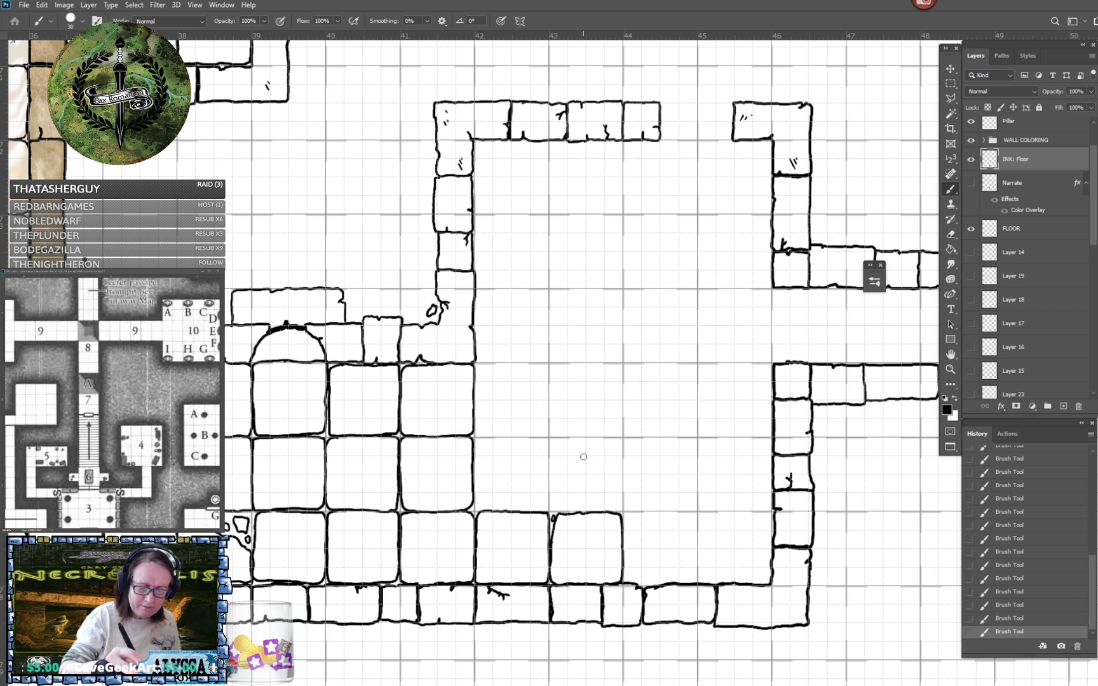
{"action": "mouse_move", "coordinate": [648, 512]}
{"action": "left_mouse_down"}
{"action": "mouse_move", "coordinate": [631, 513]}
{"action": "mouse_move", "coordinate": [624, 568]}
{"action": "mouse_move", "coordinate": [686, 581]}
{"action": "mouse_move", "coordinate": [697, 569]}
{"action": "mouse_move", "coordinate": [696, 516]}
{"action": "mouse_move", "coordinate": [645, 512]}
{"action": "left_mouse_up"}
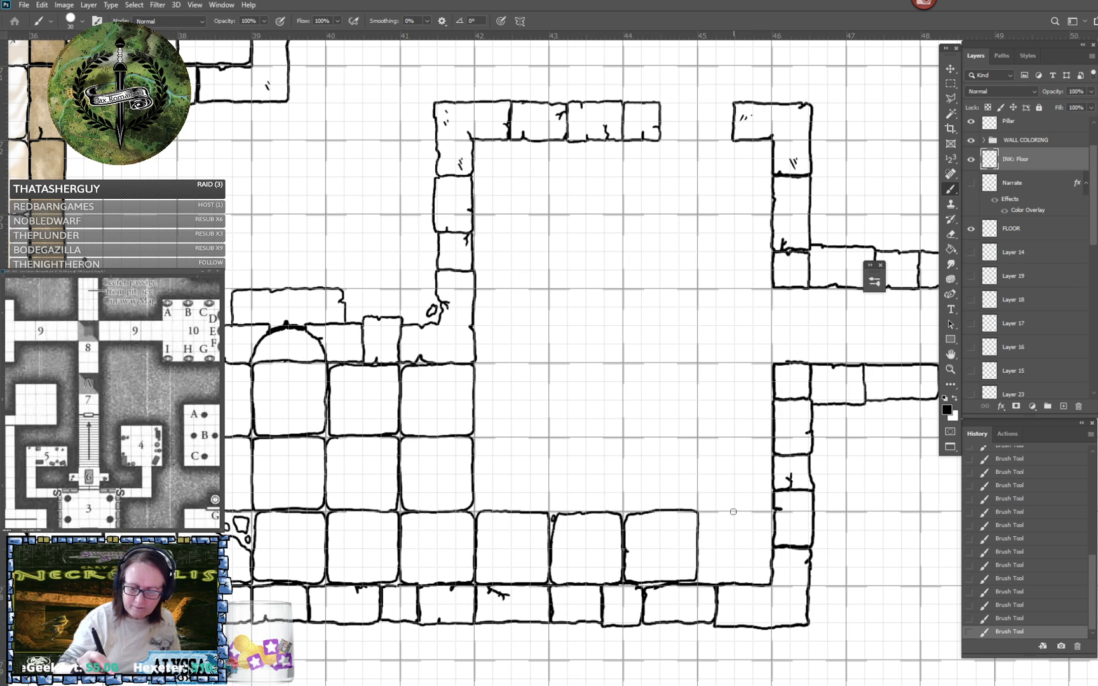
{"action": "mouse_move", "coordinate": [733, 511]}
{"action": "left_mouse_down"}
{"action": "mouse_move", "coordinate": [702, 512]}
{"action": "mouse_move", "coordinate": [698, 565]}
{"action": "mouse_move", "coordinate": [705, 580]}
{"action": "mouse_move", "coordinate": [765, 582]}
{"action": "mouse_move", "coordinate": [770, 513]}
{"action": "mouse_move", "coordinate": [725, 512]}
{"action": "left_mouse_up"}
- Ink the upper two tiles between ruler marks 42 and 43, with a chipped corner holding a small stone and a branching crack above it
{"action": "scroll", "coordinate": [725, 512], "scroll_direction": "up", "scroll_amount": 2}
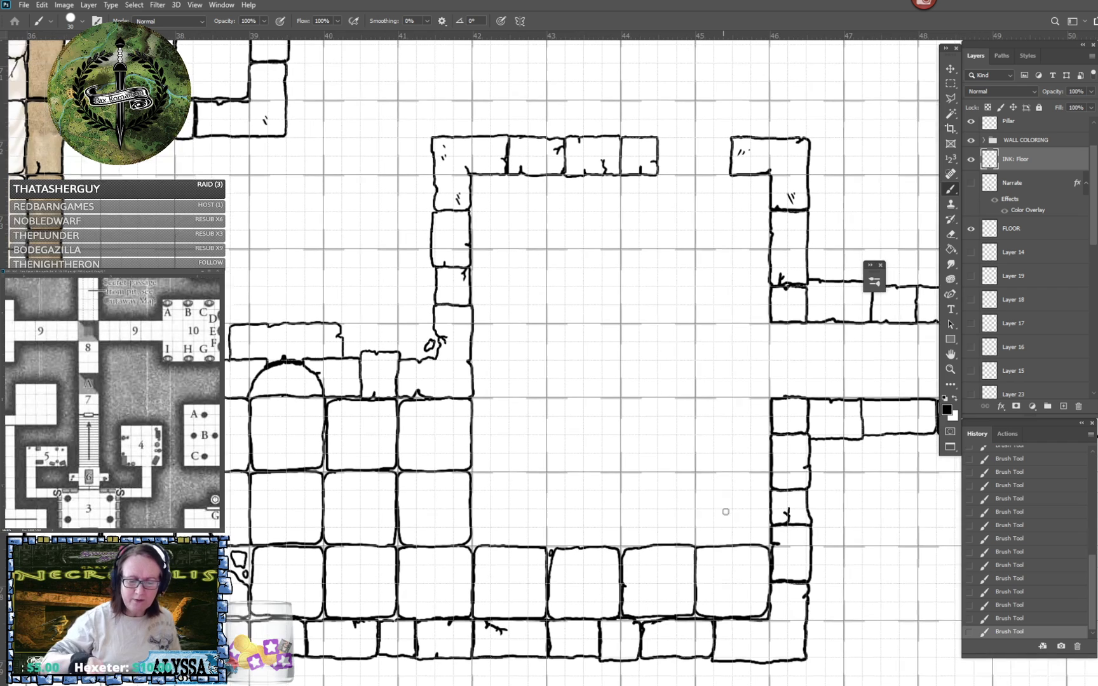
{"action": "scroll", "coordinate": [724, 512], "scroll_direction": "up", "scroll_amount": 2}
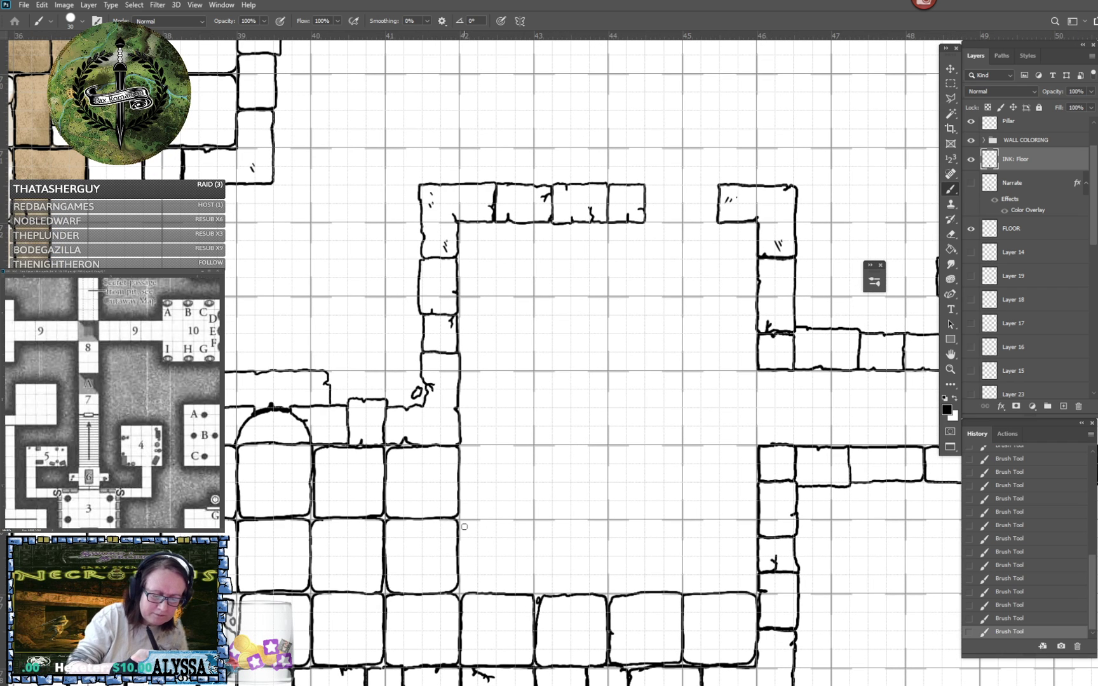
{"action": "left_click_drag", "start_coordinate": [460, 535], "coordinate": [528, 519]}
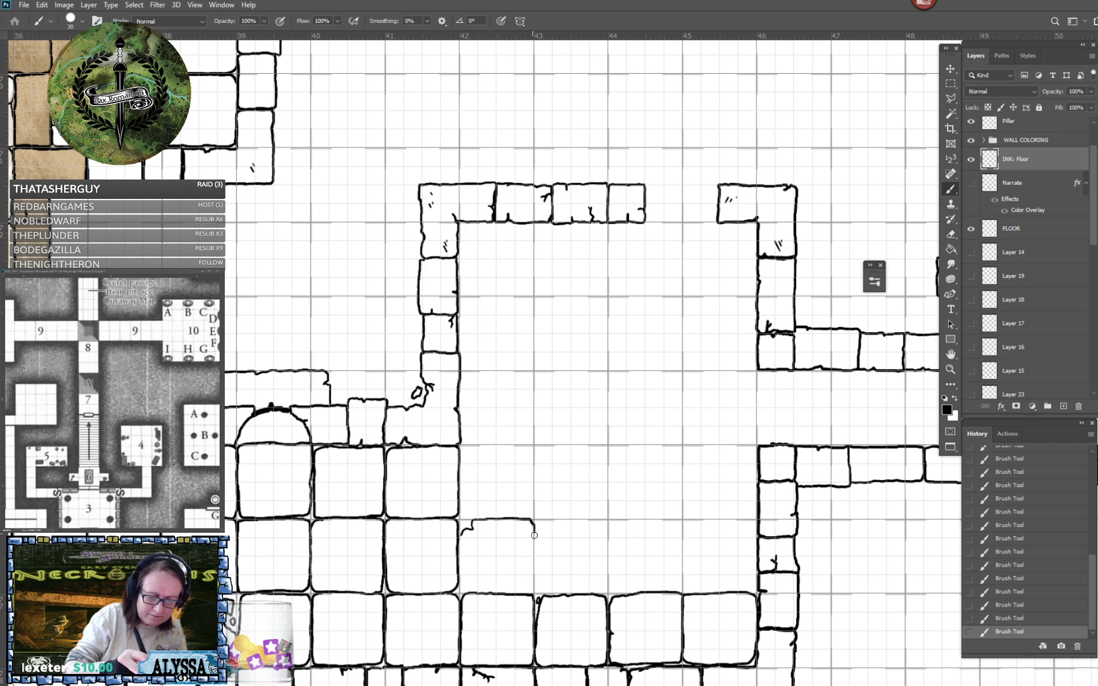
{"action": "left_click_drag", "start_coordinate": [462, 533], "coordinate": [461, 581]}
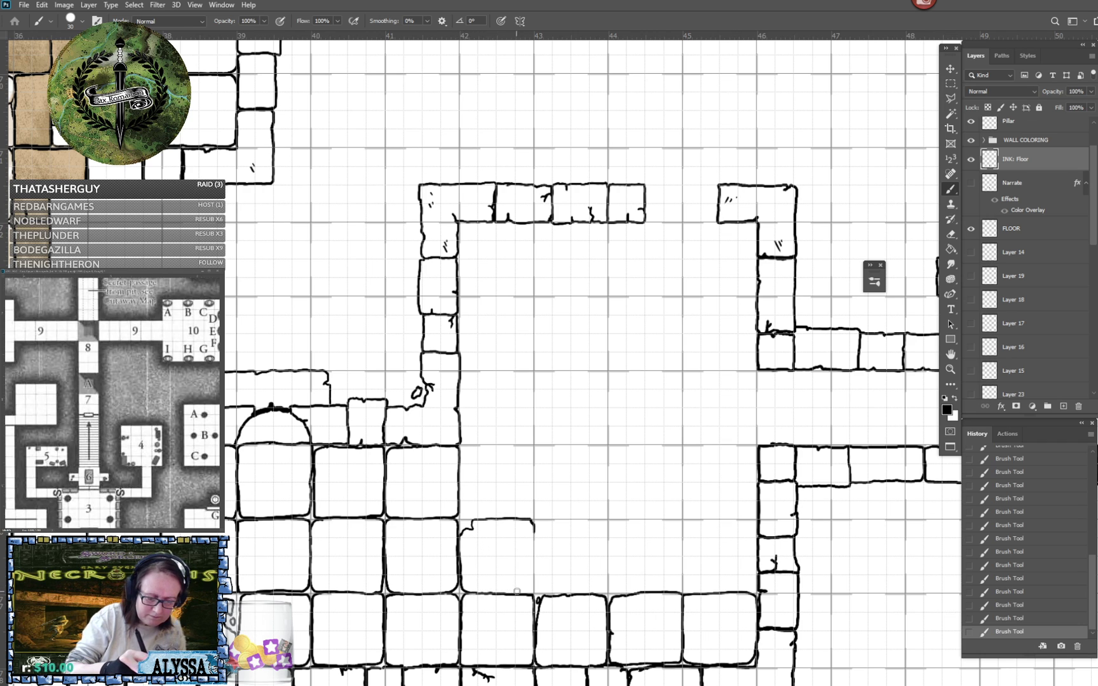
{"action": "mouse_move", "coordinate": [526, 594]}
{"action": "left_mouse_down"}
{"action": "mouse_move", "coordinate": [590, 537]}
{"action": "mouse_move", "coordinate": [580, 532]}
{"action": "mouse_move", "coordinate": [605, 531]}
{"action": "mouse_move", "coordinate": [617, 444]}
{"action": "left_mouse_up"}
{"action": "scroll", "coordinate": [590, 537], "scroll_direction": "up", "scroll_amount": 3}
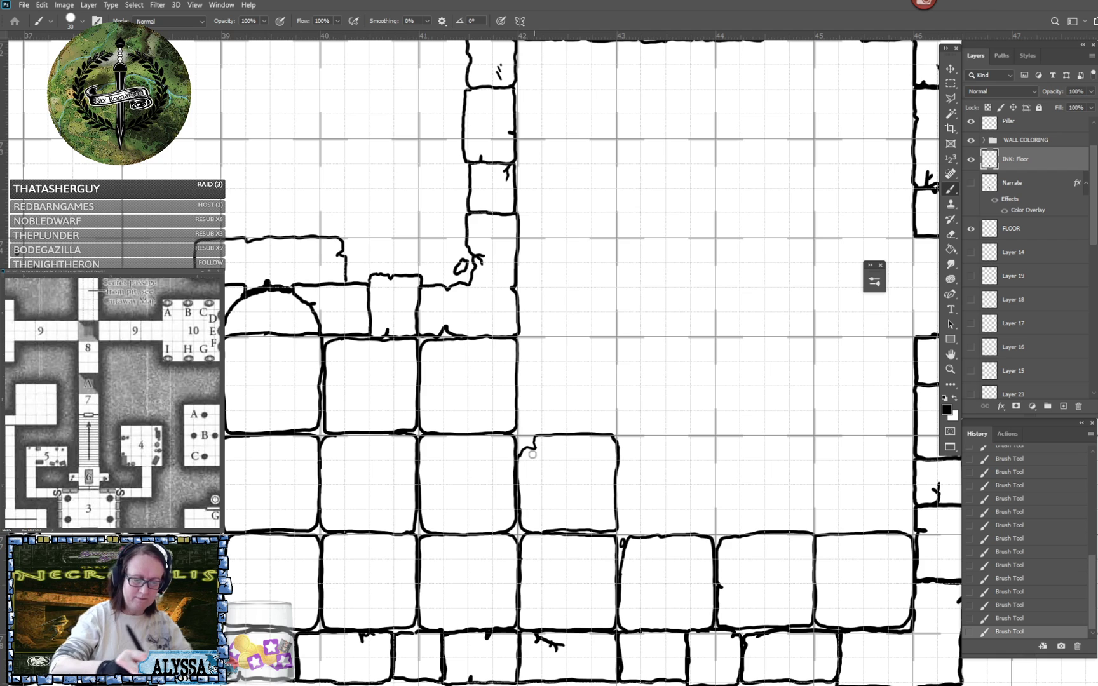
{"action": "mouse_move", "coordinate": [524, 437]}
{"action": "left_mouse_down"}
{"action": "mouse_move", "coordinate": [531, 445]}
{"action": "mouse_move", "coordinate": [520, 438]}
{"action": "left_mouse_up"}
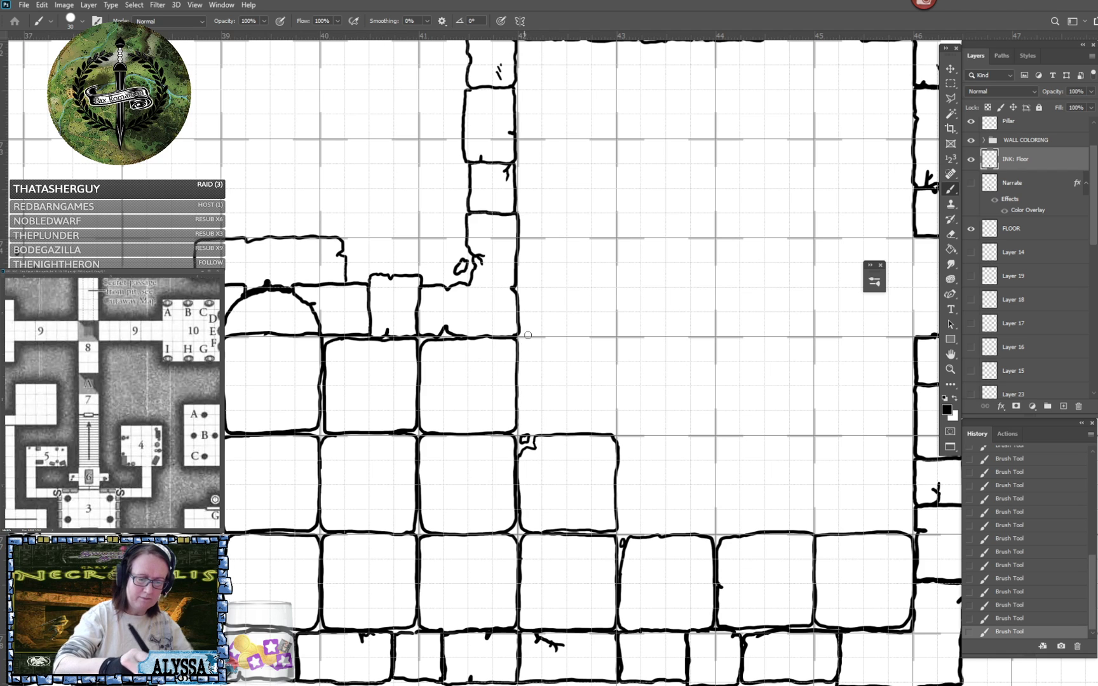
{"action": "mouse_move", "coordinate": [538, 337]}
{"action": "left_mouse_down"}
{"action": "mouse_move", "coordinate": [521, 338]}
{"action": "mouse_move", "coordinate": [520, 418]}
{"action": "mouse_move", "coordinate": [531, 423]}
{"action": "mouse_move", "coordinate": [551, 398]}
{"action": "mouse_move", "coordinate": [541, 381]}
{"action": "mouse_move", "coordinate": [562, 414]}
{"action": "left_mouse_up"}
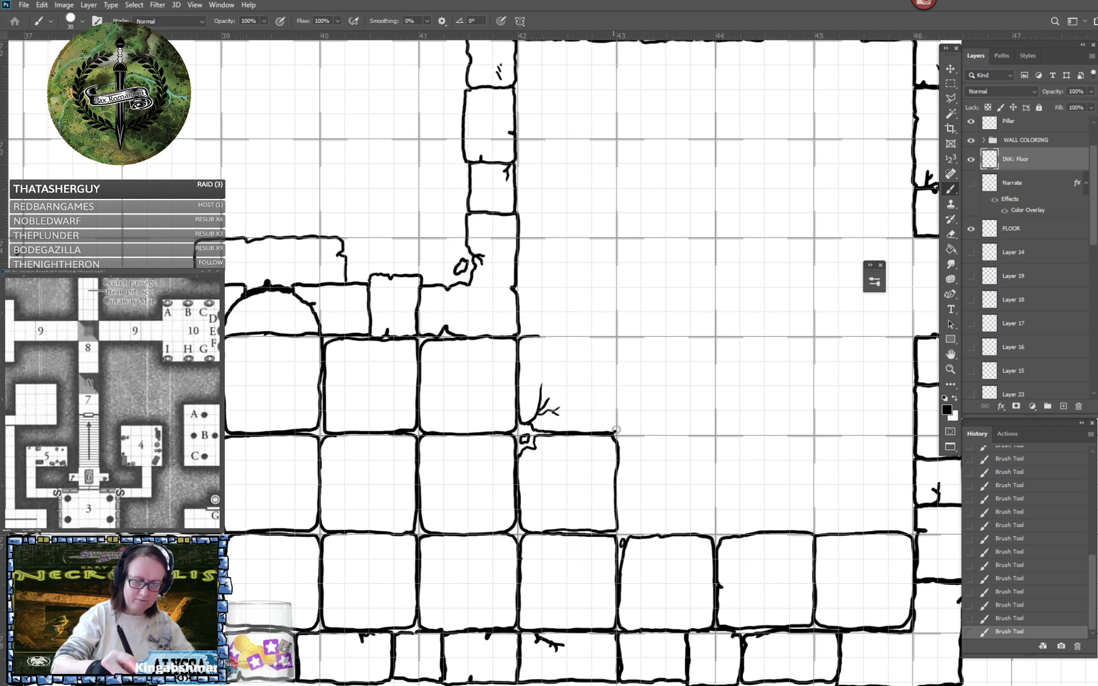
{"action": "mouse_move", "coordinate": [615, 433]}
{"action": "left_mouse_down"}
{"action": "mouse_move", "coordinate": [616, 342]}
{"action": "mouse_move", "coordinate": [532, 344]}
{"action": "left_mouse_up"}
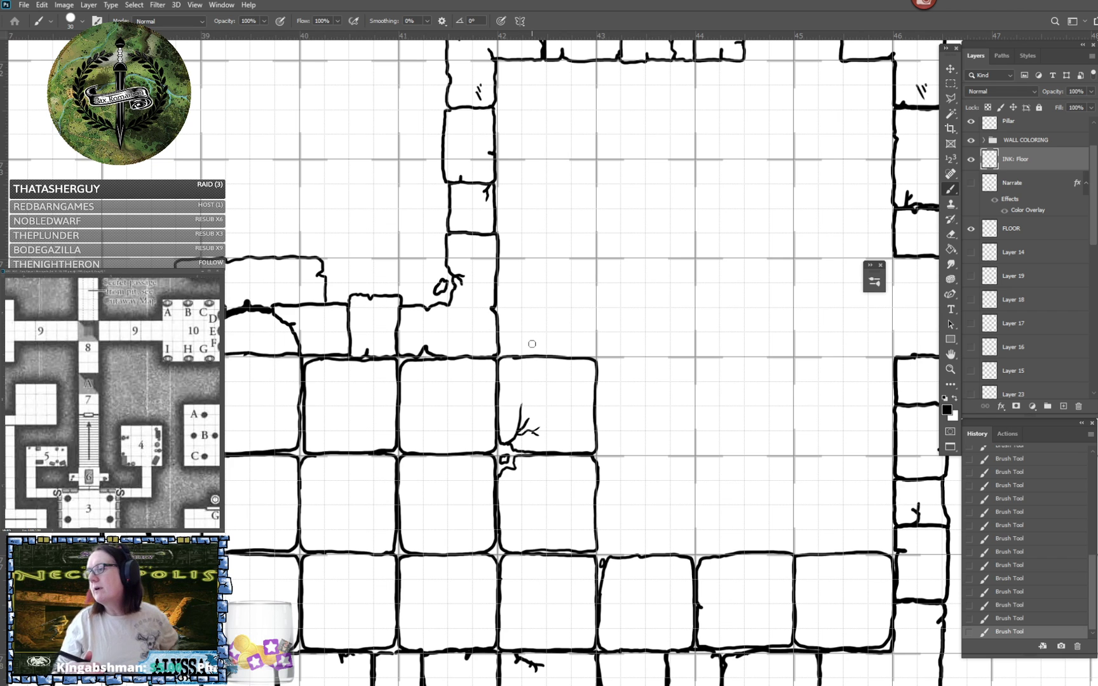
- Ink the middle-row floor tile between ruler marks 43 and 44, directly above the lower-wall row
{"action": "left_click_drag", "start_coordinate": [532, 344], "coordinate": [497, 329]}
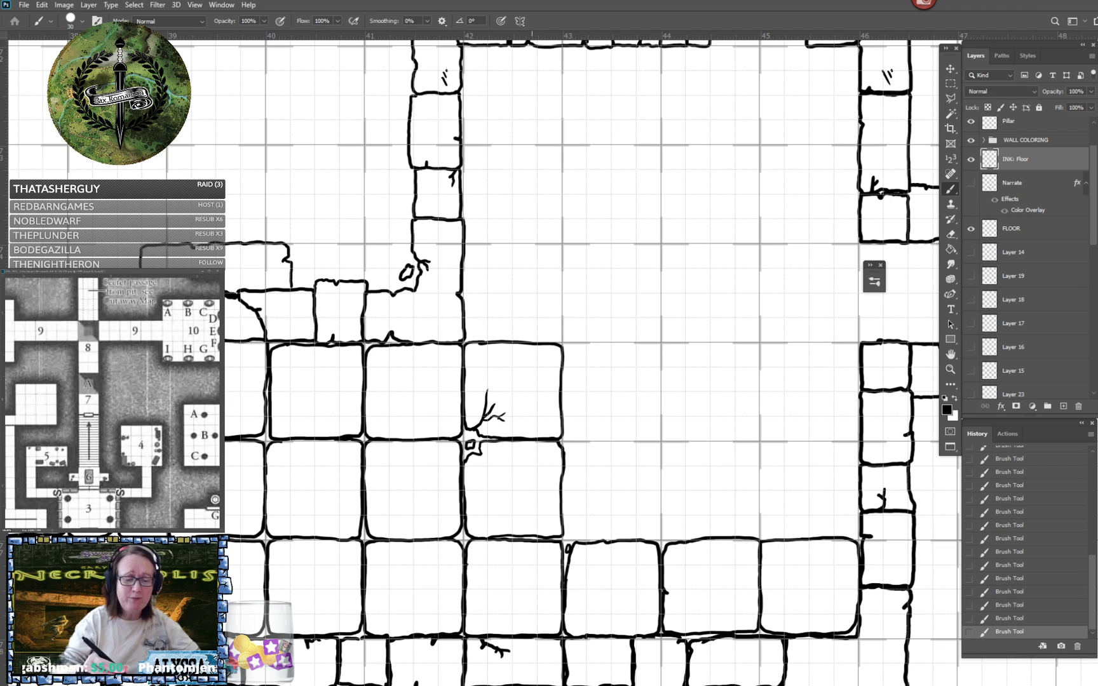
{"action": "mouse_move", "coordinate": [564, 443]}
{"action": "left_mouse_down"}
{"action": "mouse_move", "coordinate": [652, 440]}
{"action": "mouse_move", "coordinate": [661, 454]}
{"action": "left_mouse_up"}
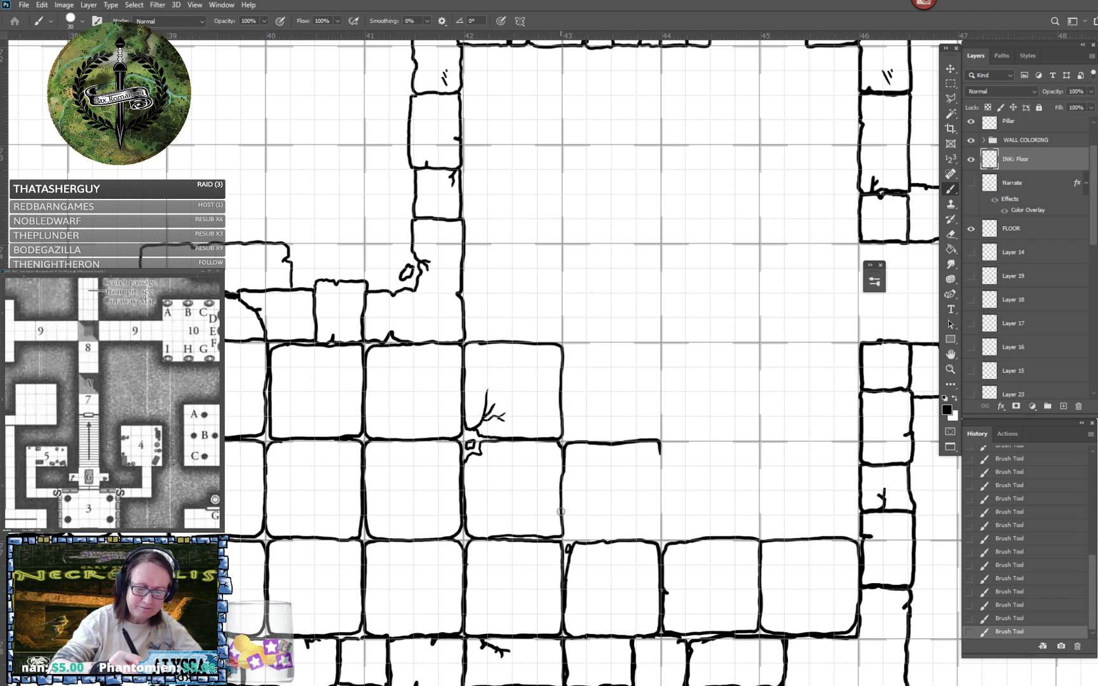
{"action": "mouse_move", "coordinate": [561, 509]}
{"action": "left_mouse_down"}
{"action": "mouse_move", "coordinate": [572, 542]}
{"action": "mouse_move", "coordinate": [656, 534]}
{"action": "mouse_move", "coordinate": [661, 452]}
{"action": "mouse_move", "coordinate": [678, 442]}
{"action": "mouse_move", "coordinate": [660, 453]}
{"action": "mouse_move", "coordinate": [655, 501]}
{"action": "left_mouse_up"}
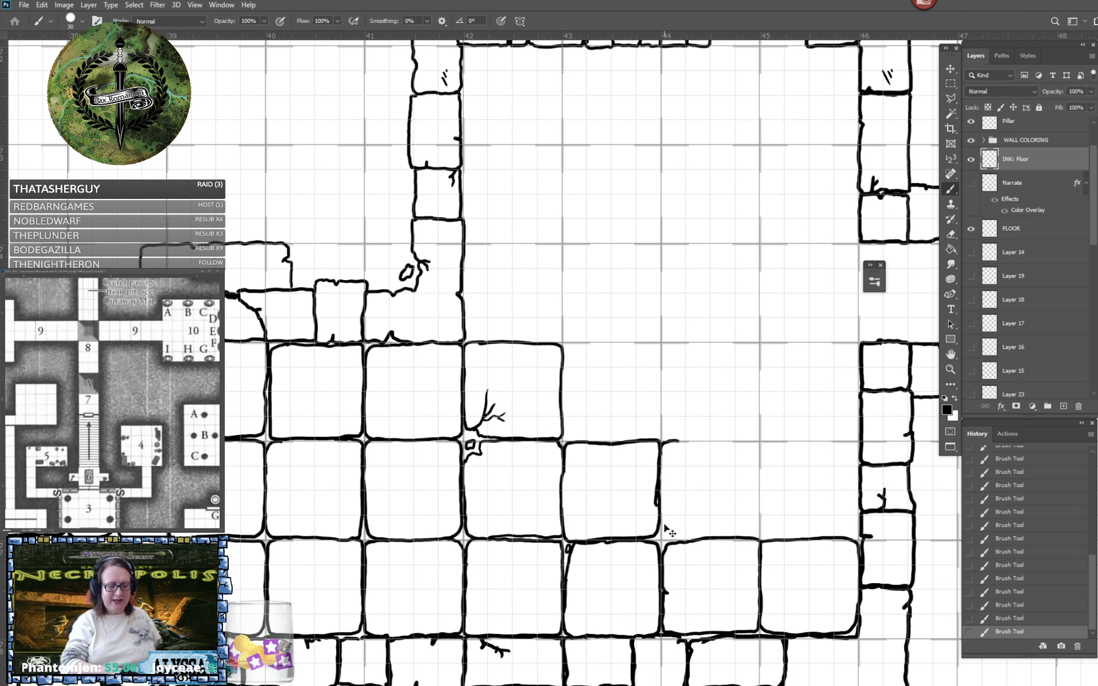
- Undo the last brush stroke and ink the two middle-row floor tiles between ruler marks 44 and 46
{"action": "key", "text": "ctrl+z"}
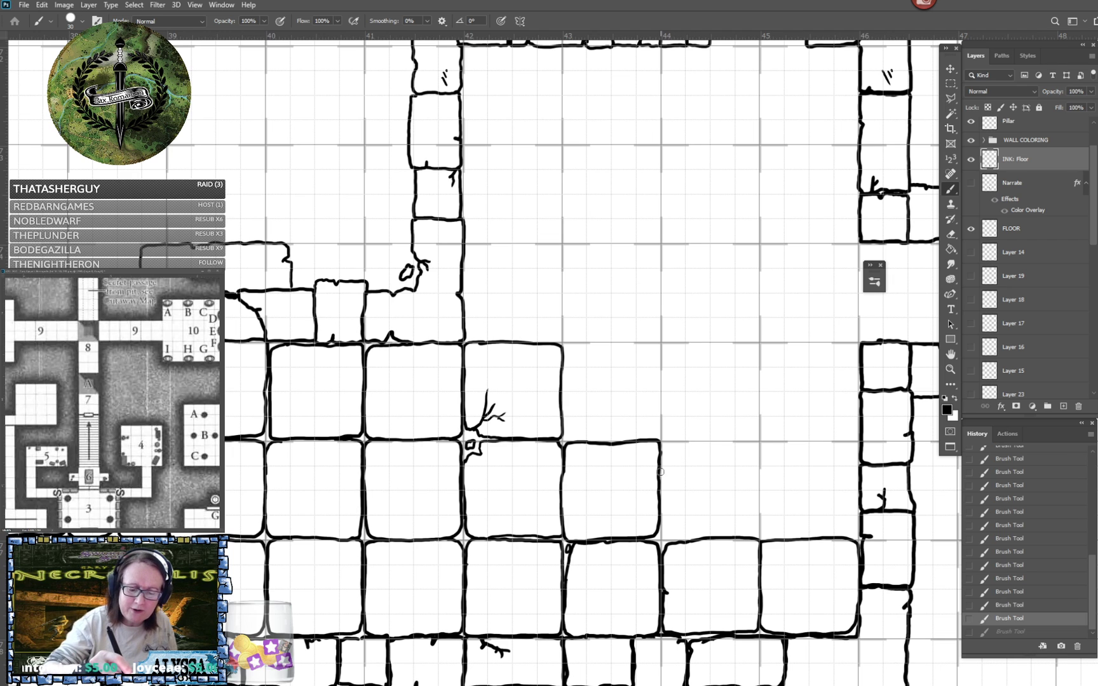
{"action": "mouse_move", "coordinate": [660, 472]}
{"action": "left_mouse_down"}
{"action": "mouse_move", "coordinate": [666, 442]}
{"action": "mouse_move", "coordinate": [758, 447]}
{"action": "left_mouse_up"}
{"action": "mouse_move", "coordinate": [662, 513]}
{"action": "left_mouse_down"}
{"action": "mouse_move", "coordinate": [662, 534]}
{"action": "mouse_move", "coordinate": [678, 539]}
{"action": "mouse_move", "coordinate": [754, 537]}
{"action": "mouse_move", "coordinate": [762, 442]}
{"action": "left_mouse_up"}
{"action": "scroll", "coordinate": [767, 444], "scroll_direction": "right", "scroll_amount": 3}
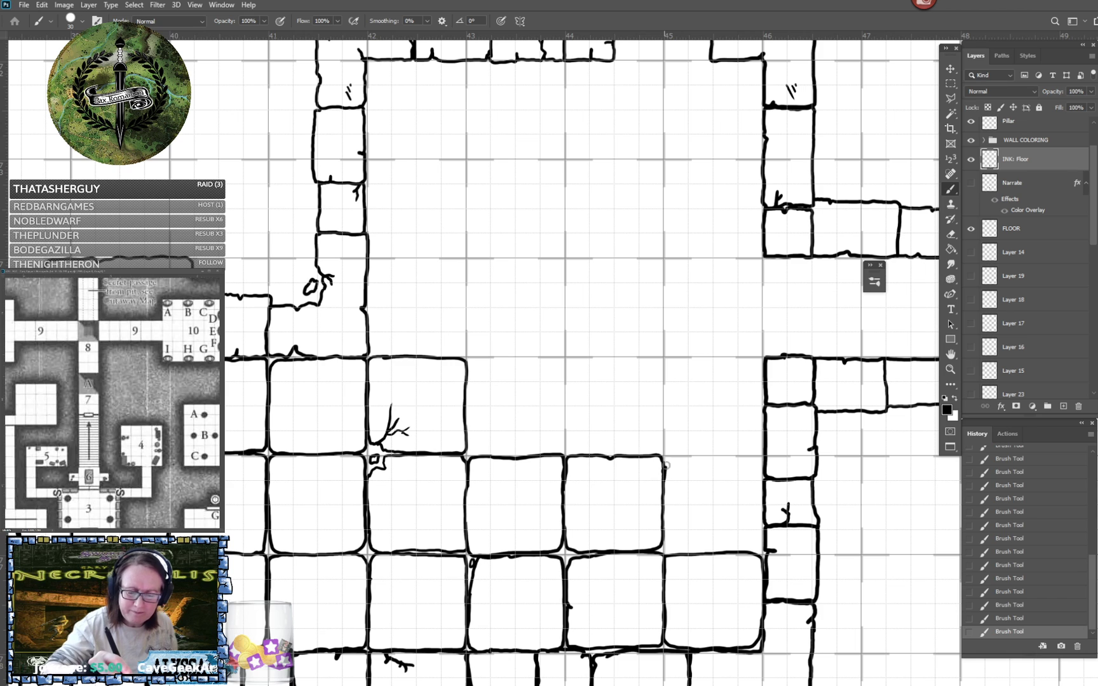
{"action": "mouse_move", "coordinate": [664, 455]}
{"action": "left_mouse_down"}
{"action": "mouse_move", "coordinate": [753, 455]}
{"action": "mouse_move", "coordinate": [762, 469]}
{"action": "left_mouse_up"}
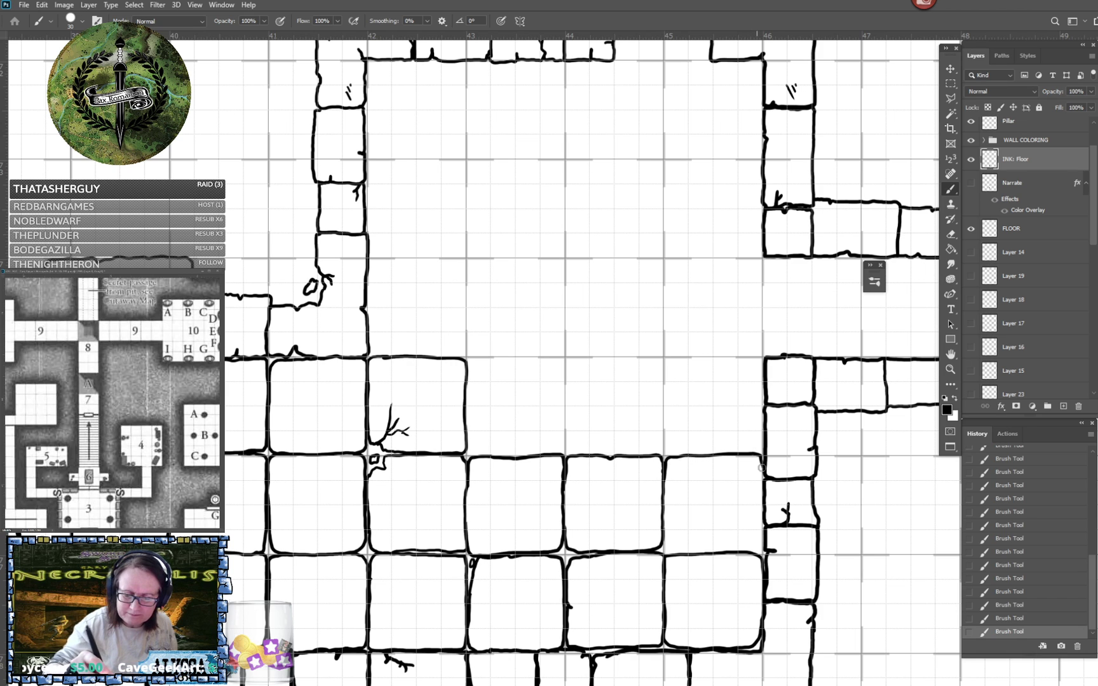
{"action": "mouse_move", "coordinate": [664, 535]}
{"action": "left_mouse_down"}
{"action": "mouse_move", "coordinate": [681, 549]}
{"action": "mouse_move", "coordinate": [760, 544]}
{"action": "mouse_move", "coordinate": [763, 455]}
{"action": "left_mouse_up"}
- Add short hatch marks in the upper corner of the middle-row tile nearest the room's right wall
{"action": "scroll", "coordinate": [763, 455], "scroll_direction": "up", "scroll_amount": 1}
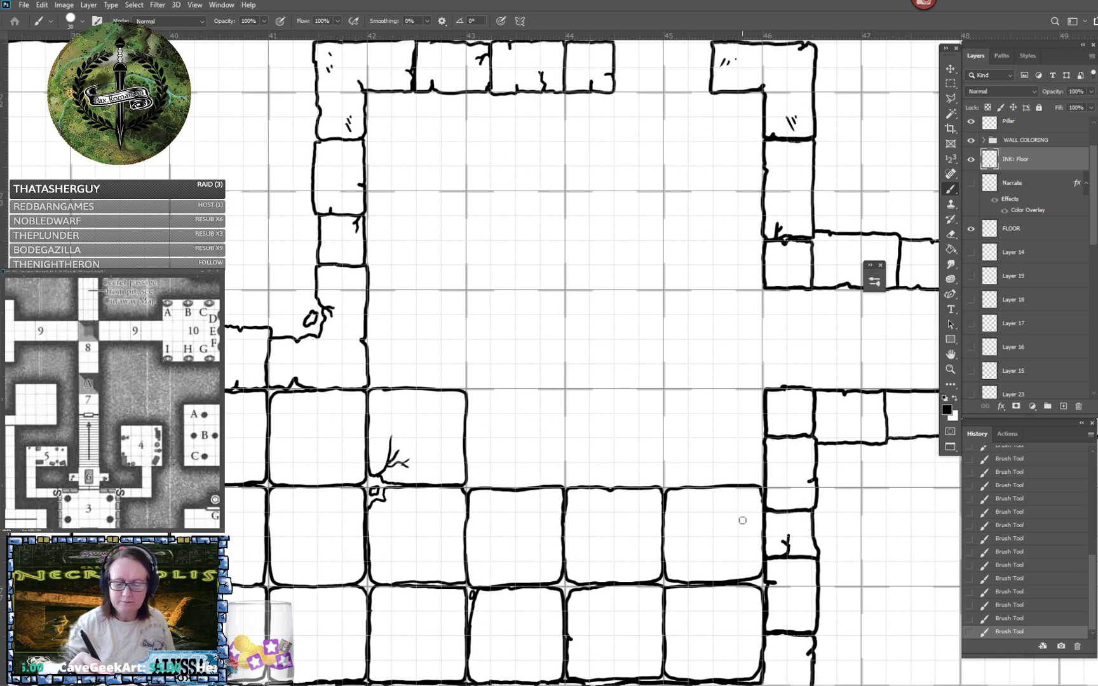
{"action": "mouse_move", "coordinate": [737, 506]}
{"action": "left_mouse_down"}
{"action": "mouse_move", "coordinate": [743, 525]}
{"action": "mouse_move", "coordinate": [745, 507]}
{"action": "left_mouse_up"}
{"action": "left_click_drag", "start_coordinate": [748, 499], "coordinate": [749, 502]}
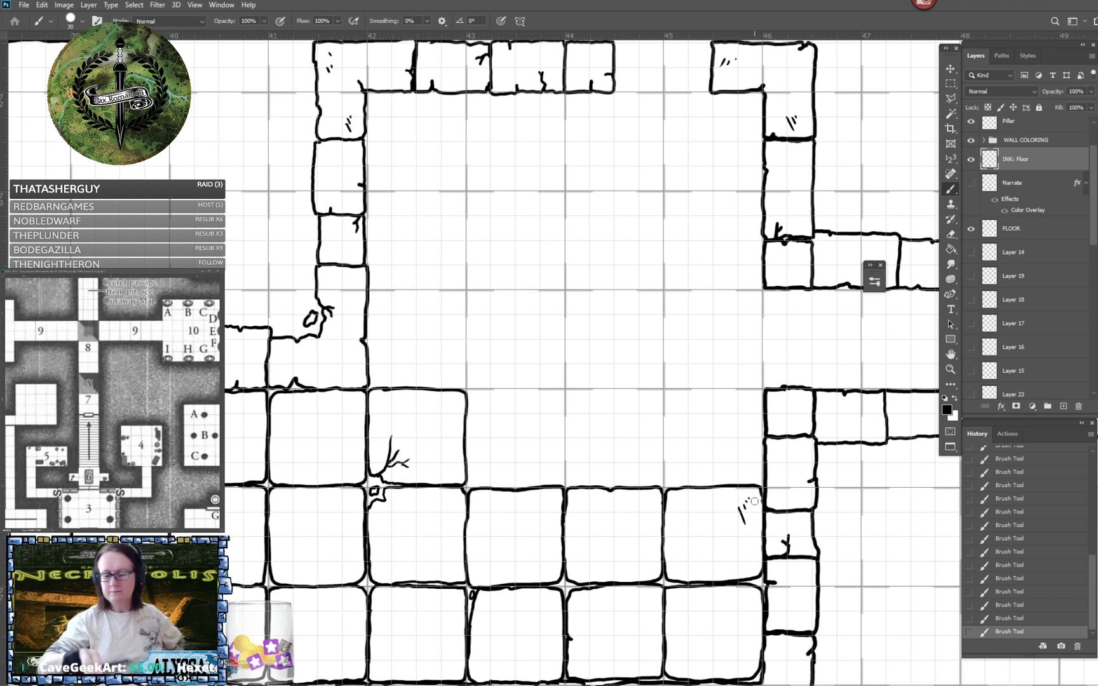
{"action": "scroll", "coordinate": [754, 502], "scroll_direction": "up", "scroll_amount": 2}
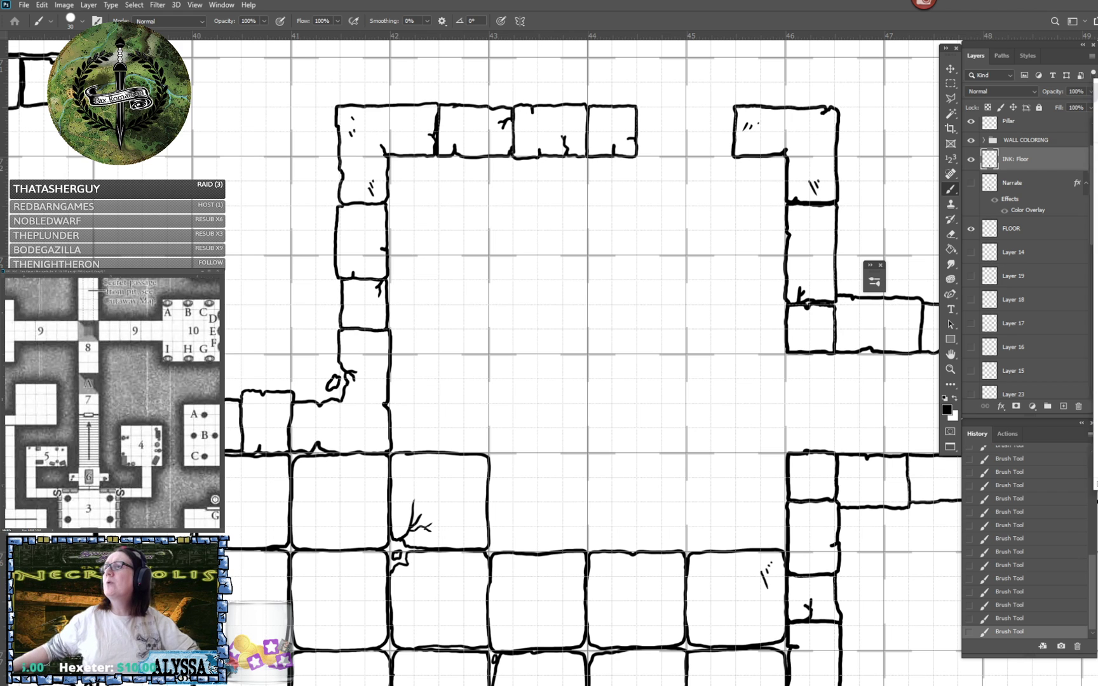
- Switch to the browser and examine the walled town map on Imgur, including its south gate and bridge
{"action": "left_click_drag", "start_coordinate": [400, 685], "coordinate": [240, 0]}
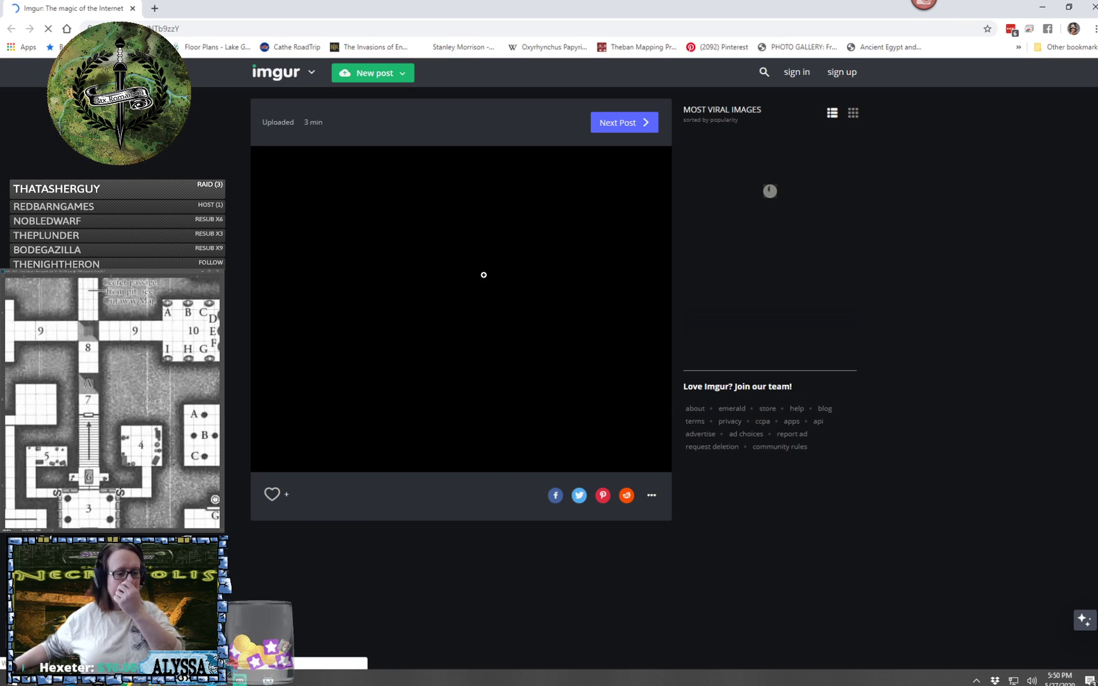
{"action": "left_click", "coordinate": [440, 274]}
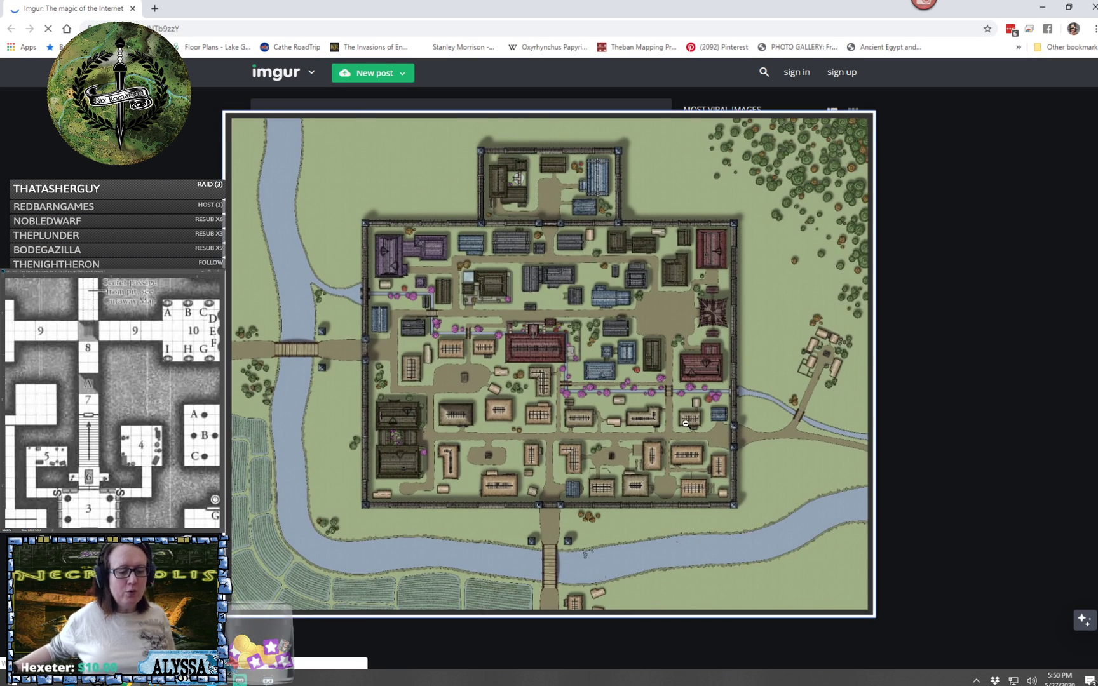
{"action": "left_click", "coordinate": [772, 460]}
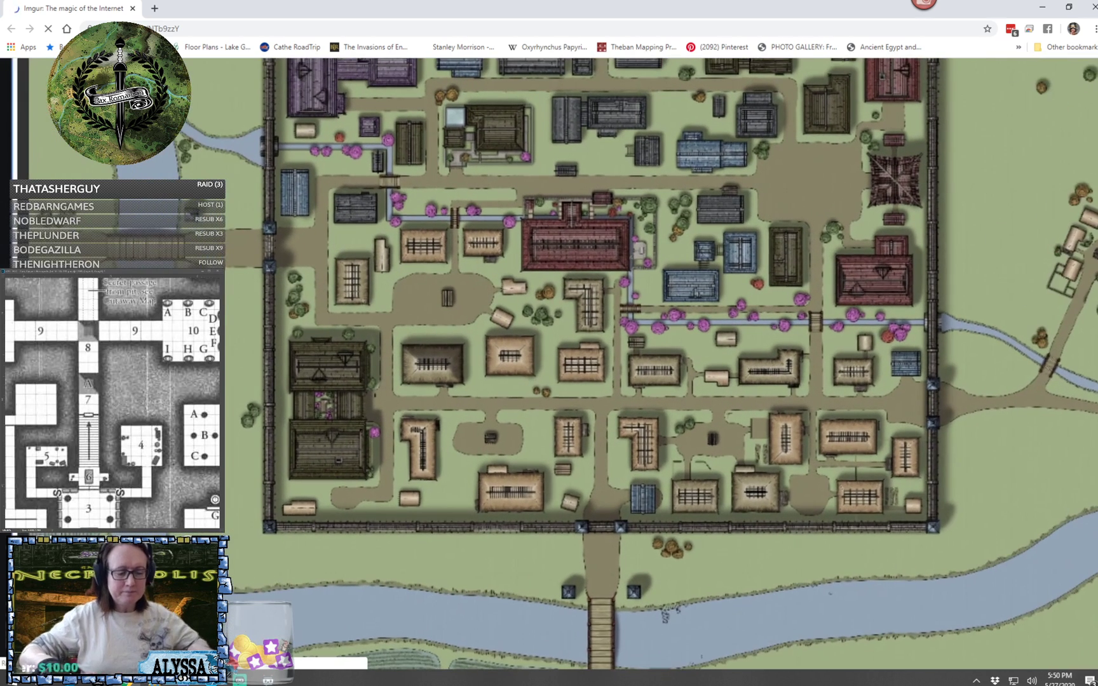
{"action": "scroll", "coordinate": [597, 363], "scroll_direction": "up", "scroll_amount": 2}
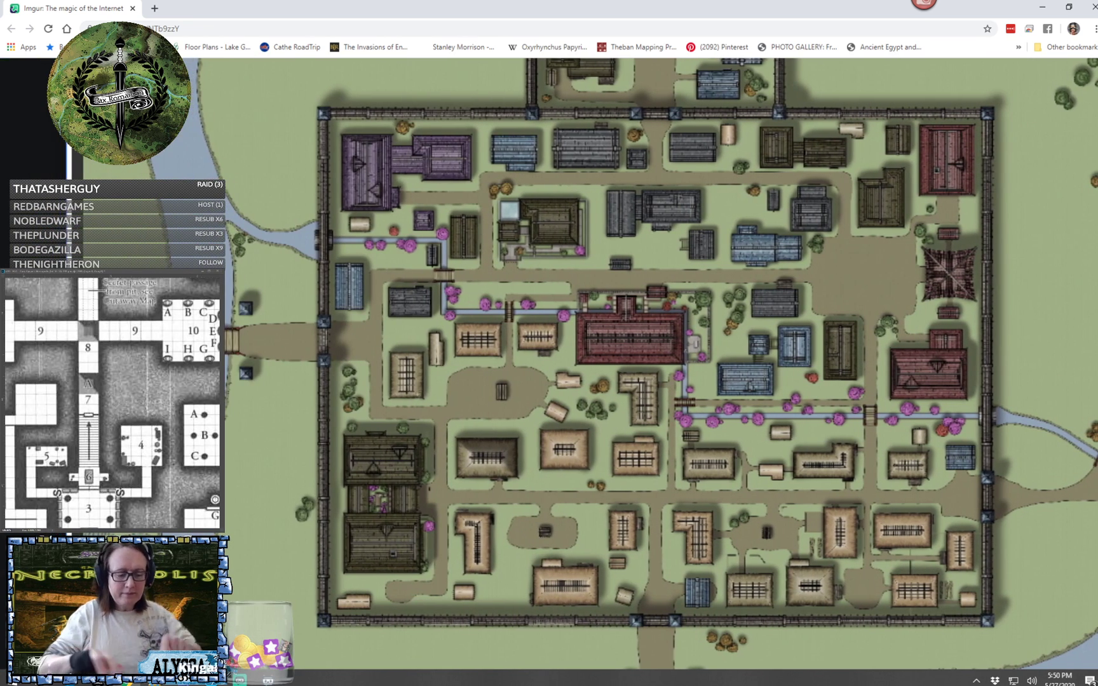
{"action": "scroll", "coordinate": [545, 531], "scroll_direction": "up", "scroll_amount": 4}
{"action": "scroll", "coordinate": [550, 527], "scroll_direction": "down", "scroll_amount": 6}
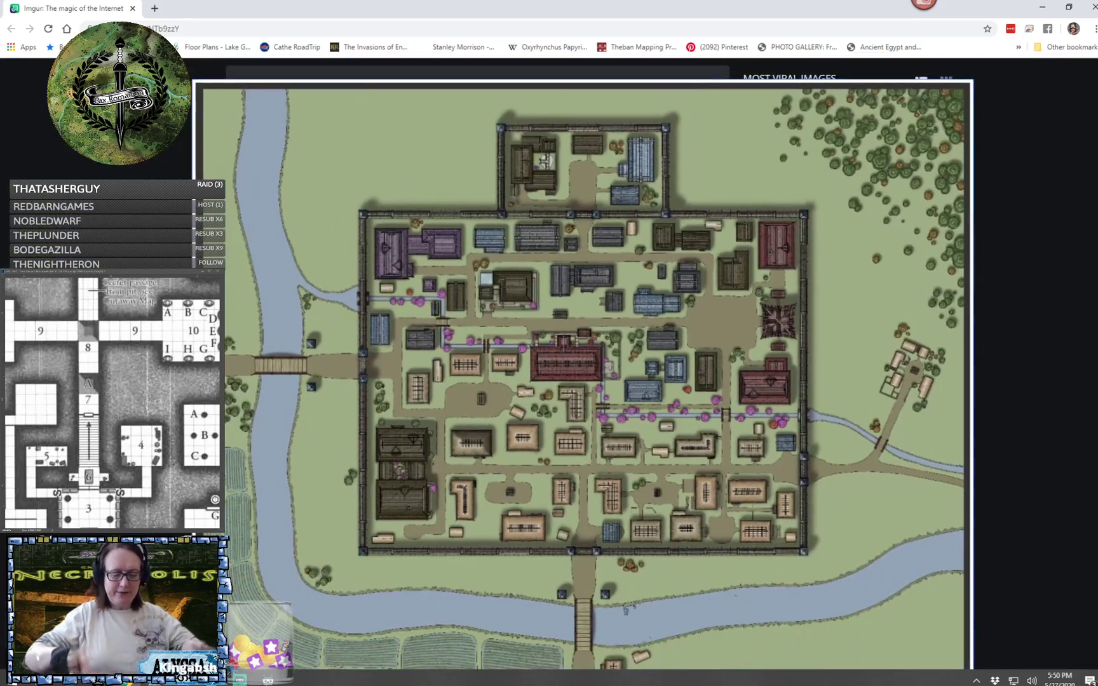
{"action": "scroll", "coordinate": [583, 642], "scroll_direction": "up", "scroll_amount": 5}
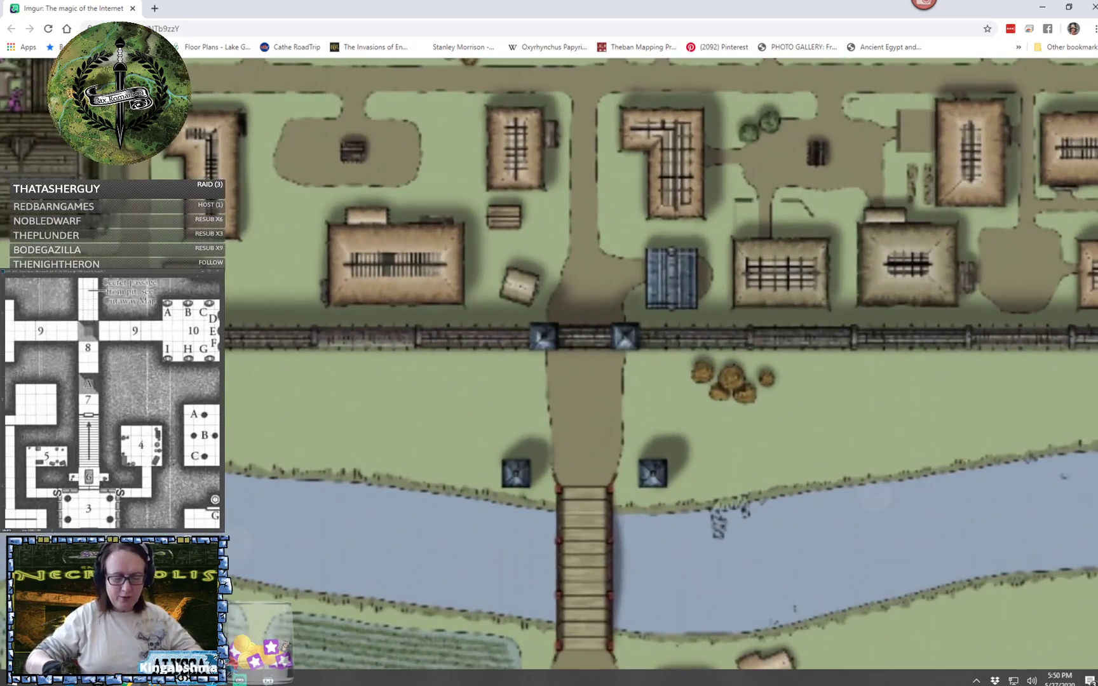
{"action": "scroll", "coordinate": [546, 356], "scroll_direction": "down", "scroll_amount": 5}
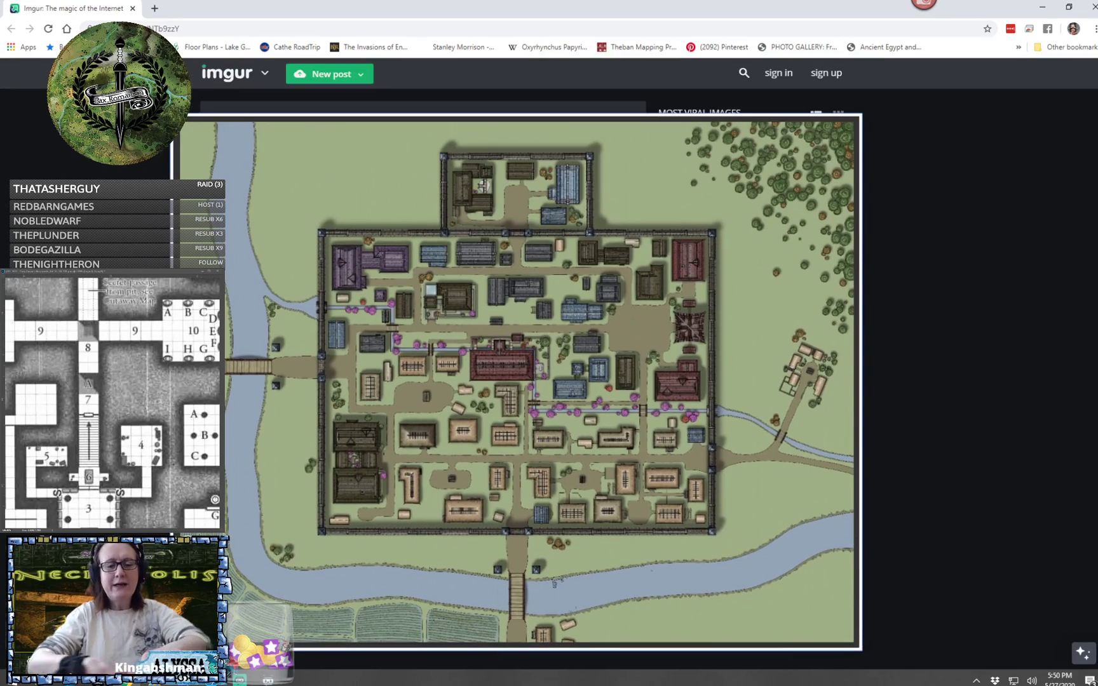
- Examine the town map's northeast forest and the large buildings along its west wall, and close the Imgur page
{"action": "scroll", "coordinate": [760, 277], "scroll_direction": "up", "scroll_amount": 5}
{"action": "left_click_drag", "start_coordinate": [760, 278], "coordinate": [437, 594]}
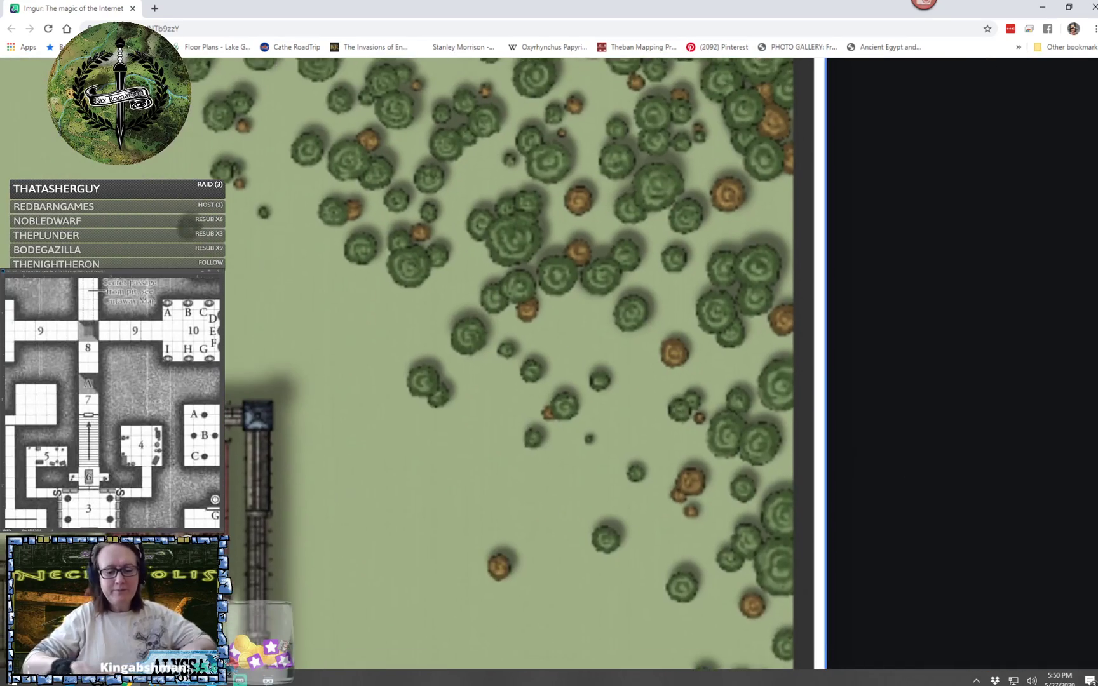
{"action": "left_click_drag", "start_coordinate": [802, 350], "coordinate": [863, 503]}
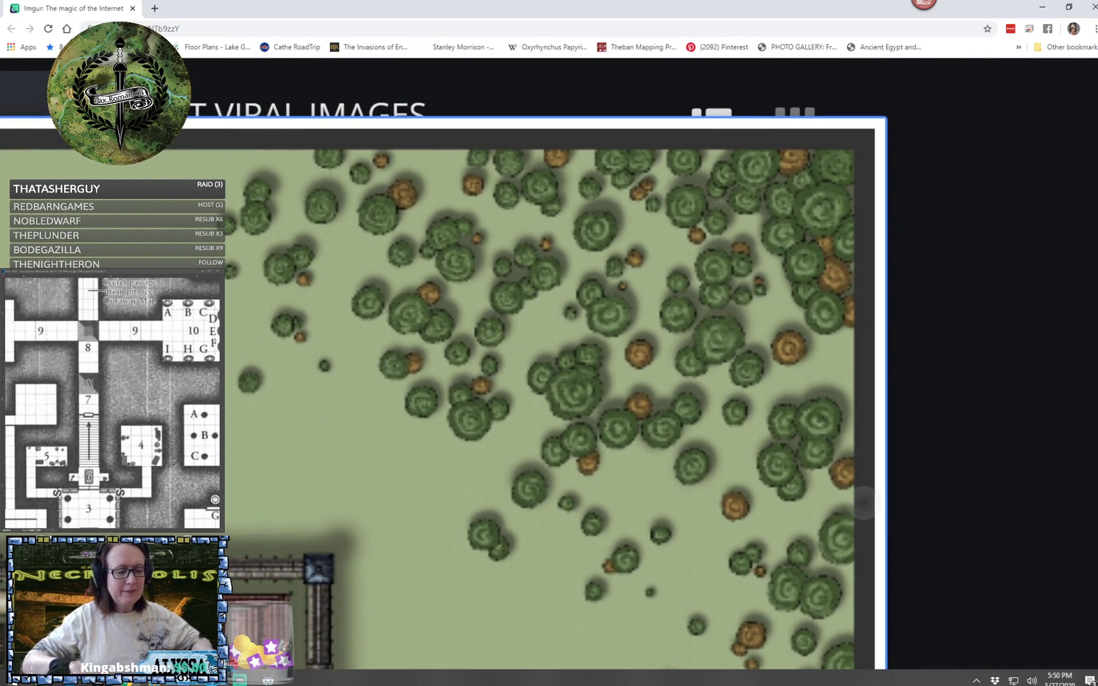
{"action": "scroll", "coordinate": [635, 381], "scroll_direction": "down", "scroll_amount": 5}
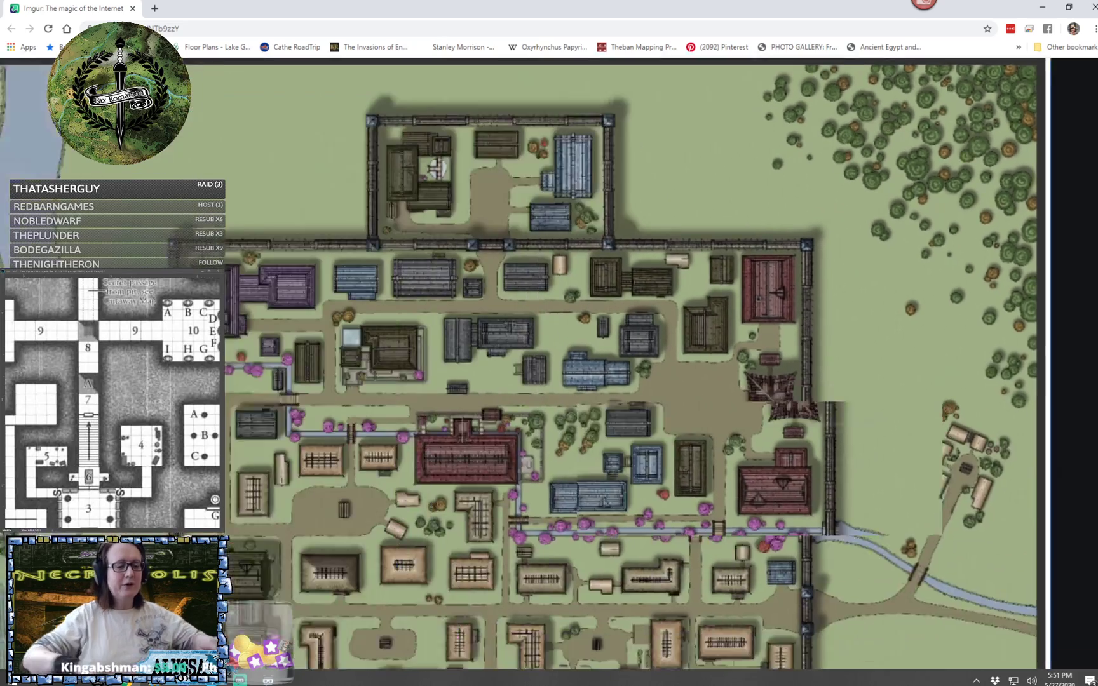
{"action": "scroll", "coordinate": [719, 476], "scroll_direction": "down", "scroll_amount": 1}
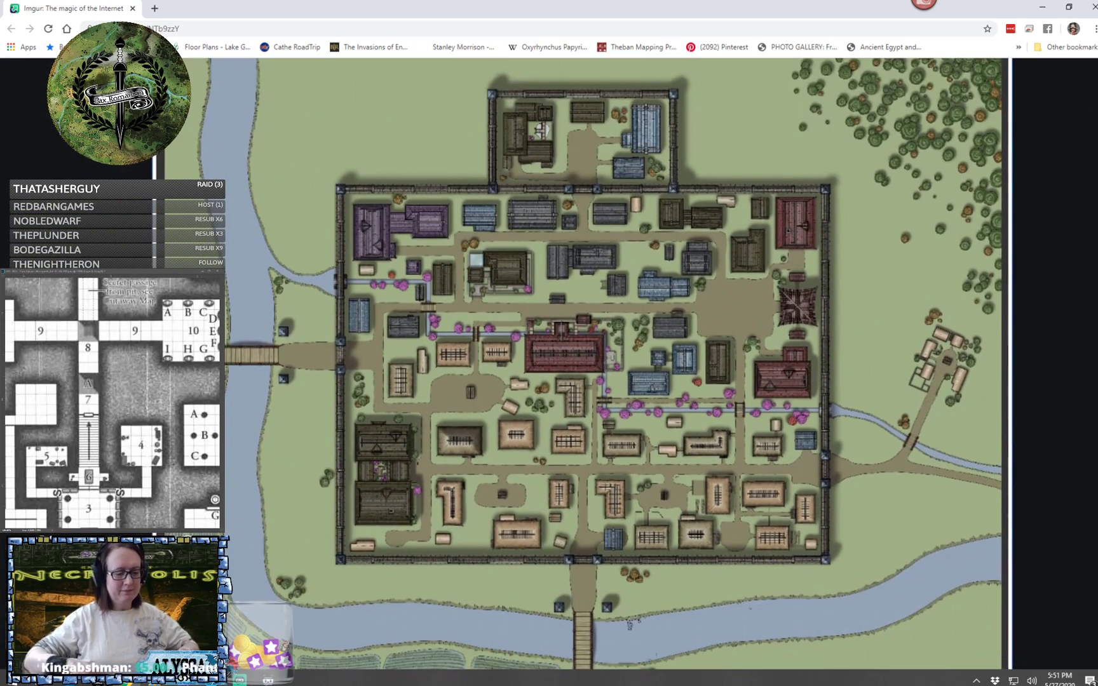
{"action": "scroll", "coordinate": [719, 475], "scroll_direction": "up", "scroll_amount": 2}
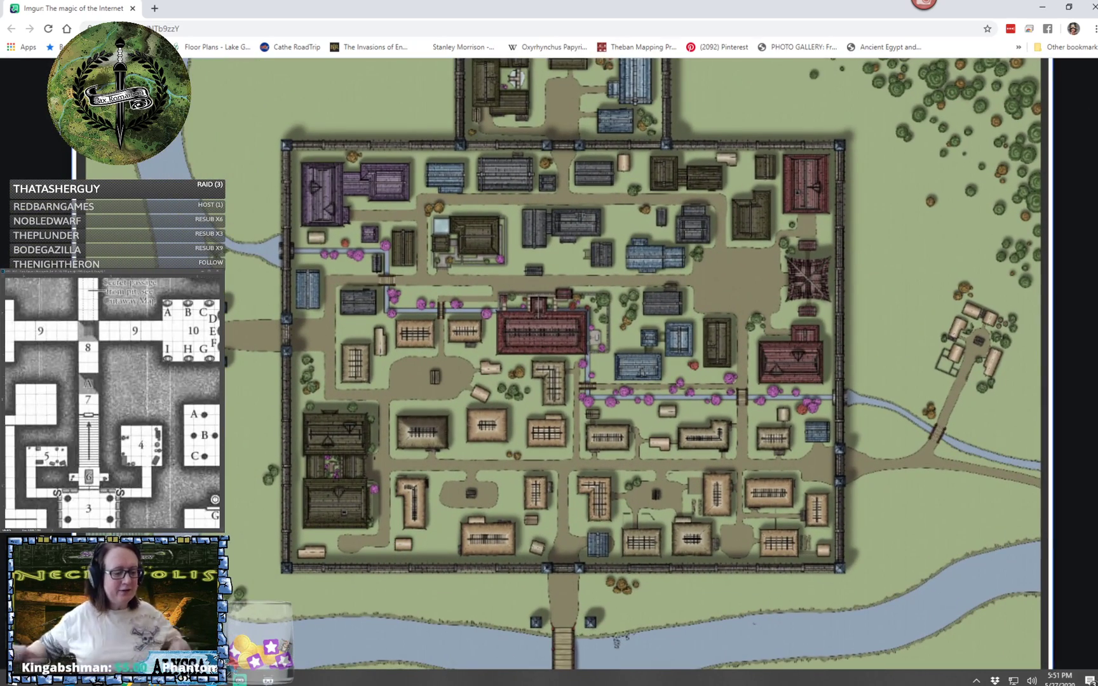
{"action": "scroll", "coordinate": [219, 502], "scroll_direction": "up", "scroll_amount": 3}
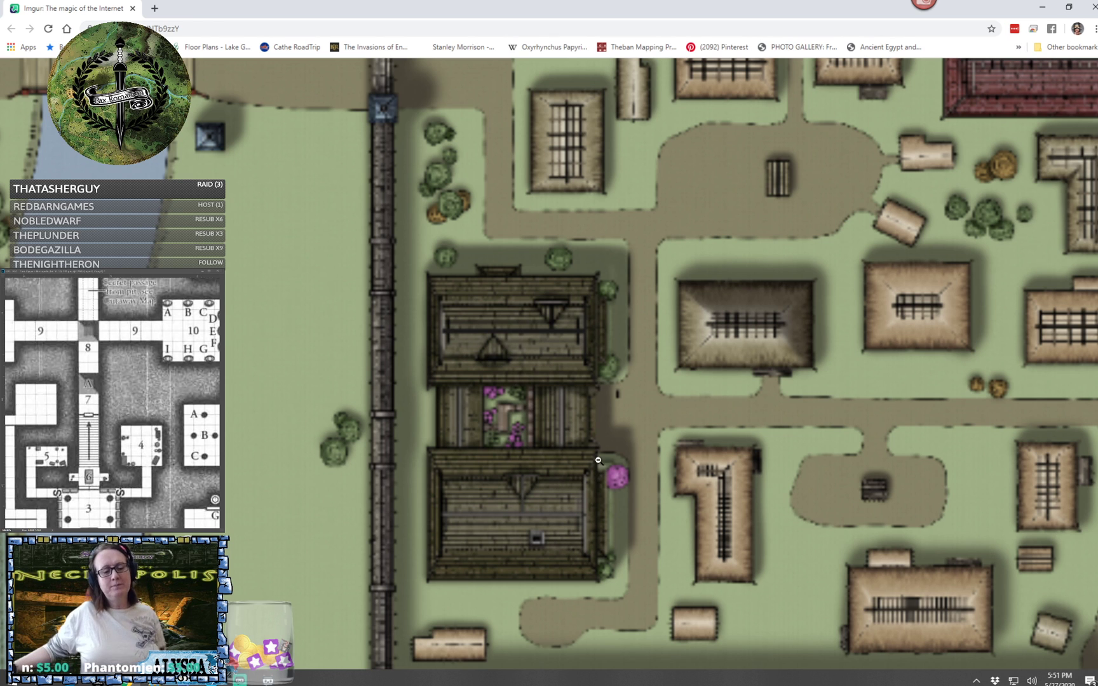
{"action": "left_click", "coordinate": [133, 8]}
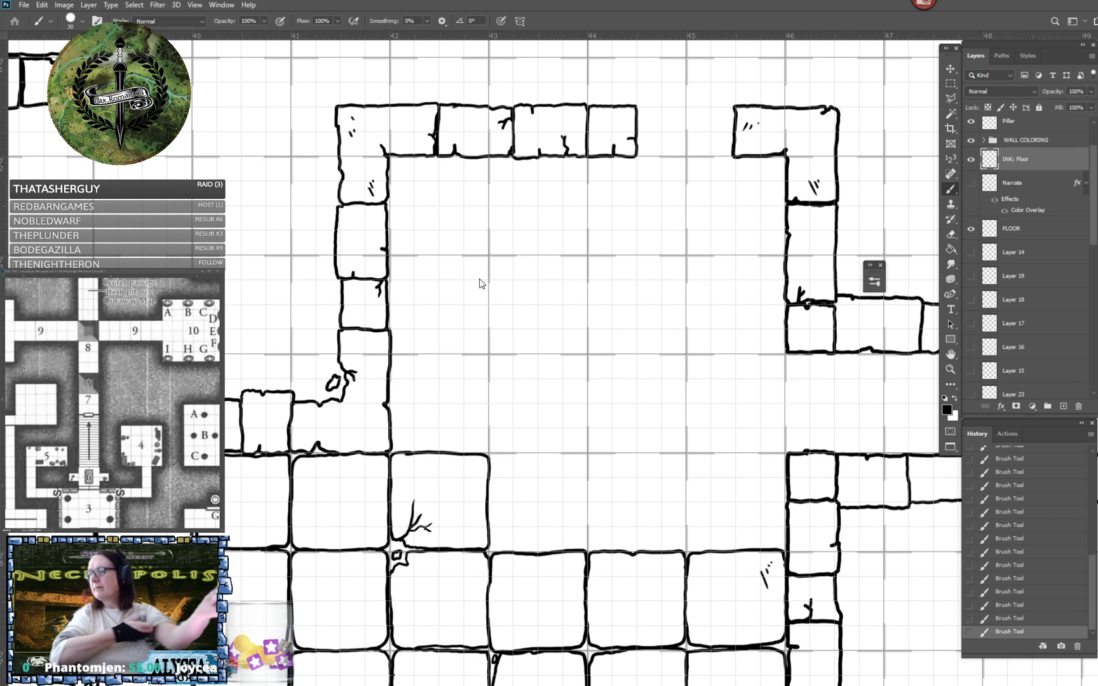
- Back in Photoshop, ink one floor tile in the opening of the room's right wall between ruler marks 46 and 47
{"action": "left_click_drag", "start_coordinate": [480, 280], "coordinate": [289, 286]}
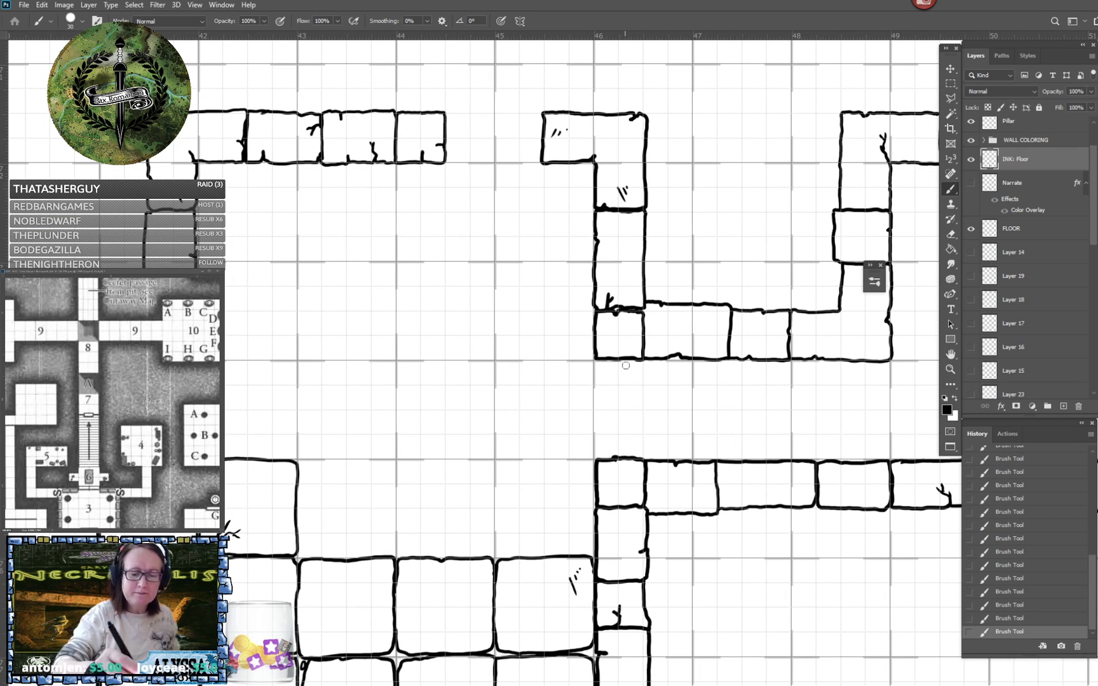
{"action": "mouse_move", "coordinate": [630, 359]}
{"action": "left_mouse_down"}
{"action": "mouse_move", "coordinate": [595, 376]}
{"action": "mouse_move", "coordinate": [601, 456]}
{"action": "mouse_move", "coordinate": [692, 456]}
{"action": "mouse_move", "coordinate": [692, 367]}
{"action": "mouse_move", "coordinate": [674, 359]}
{"action": "left_mouse_up"}
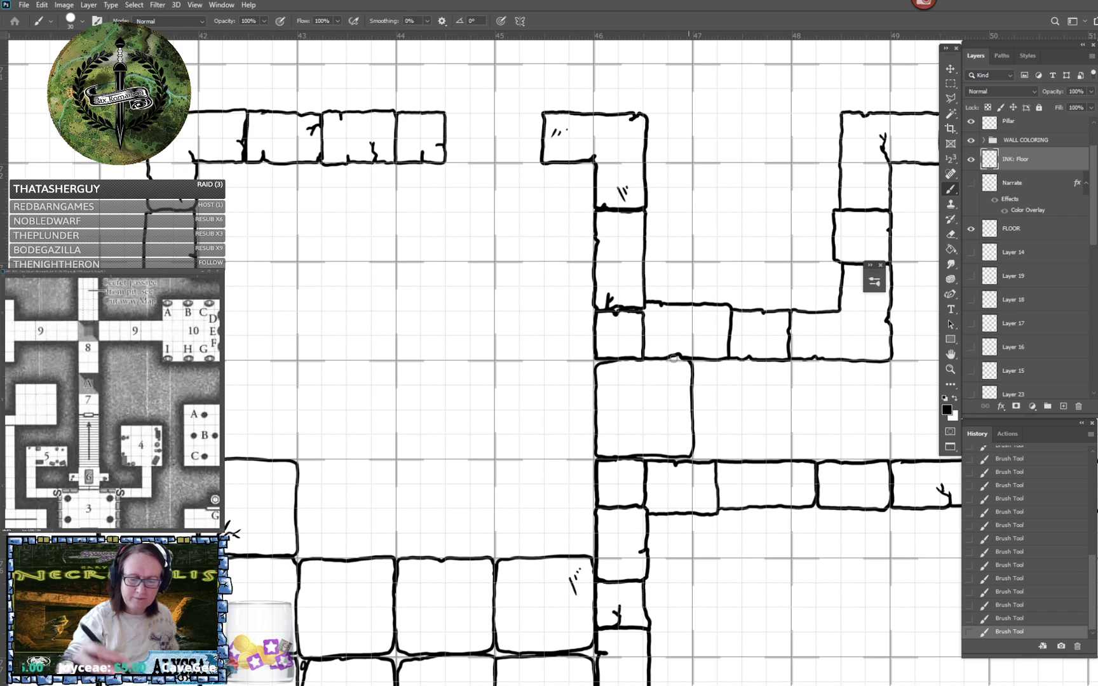
{"action": "scroll", "coordinate": [674, 358], "scroll_direction": "up", "scroll_amount": 1}
{"action": "scroll", "coordinate": [674, 358], "scroll_direction": "left", "scroll_amount": 1}
{"action": "scroll", "coordinate": [673, 358], "scroll_direction": "down", "scroll_amount": 1}
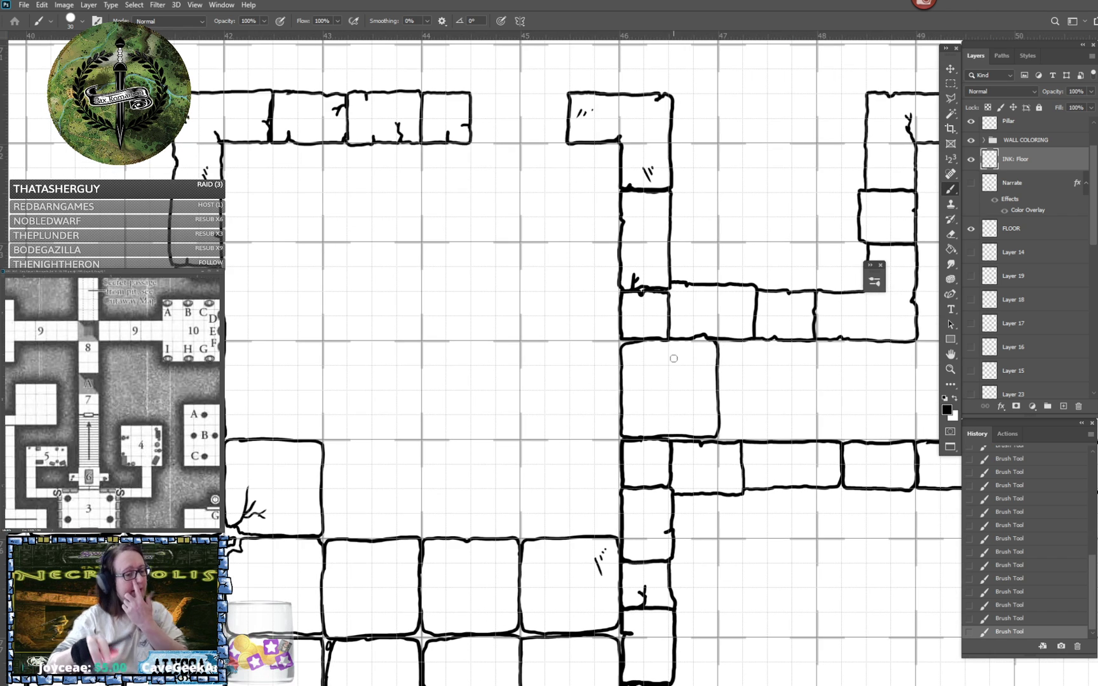
- Ink three floor tiles between ruler marks 43 and 46, continuing the row from the tile with the branching crack
{"action": "scroll", "coordinate": [674, 358], "scroll_direction": "left", "scroll_amount": 2}
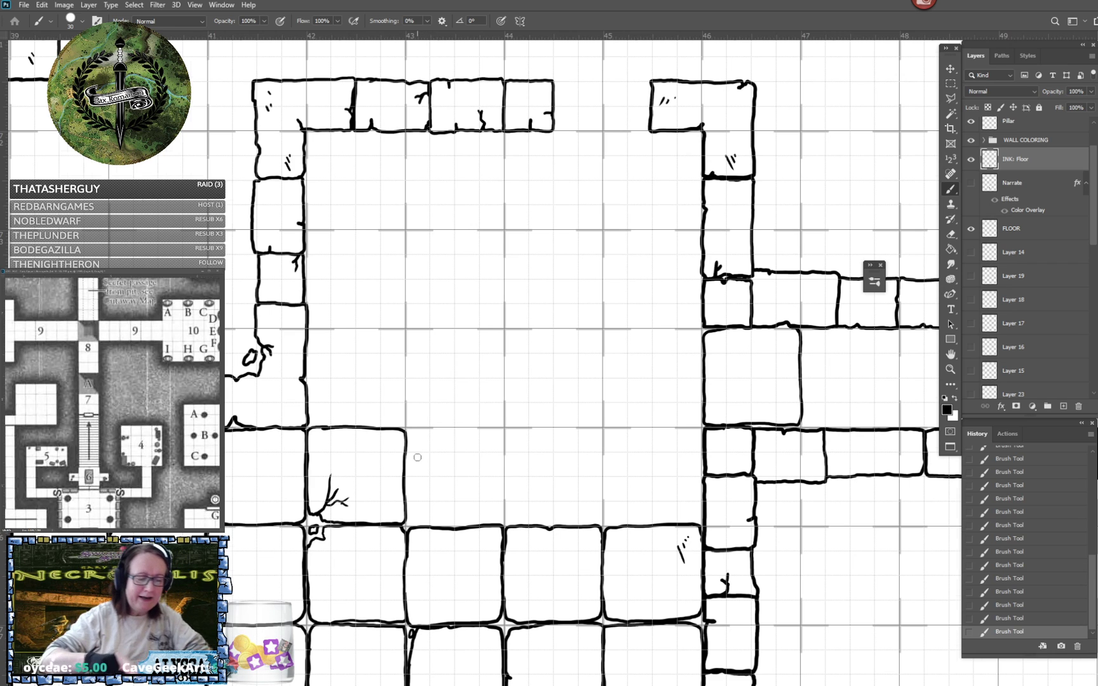
{"action": "scroll", "coordinate": [418, 458], "scroll_direction": "left", "scroll_amount": 4}
{"action": "scroll", "coordinate": [417, 458], "scroll_direction": "down", "scroll_amount": 1}
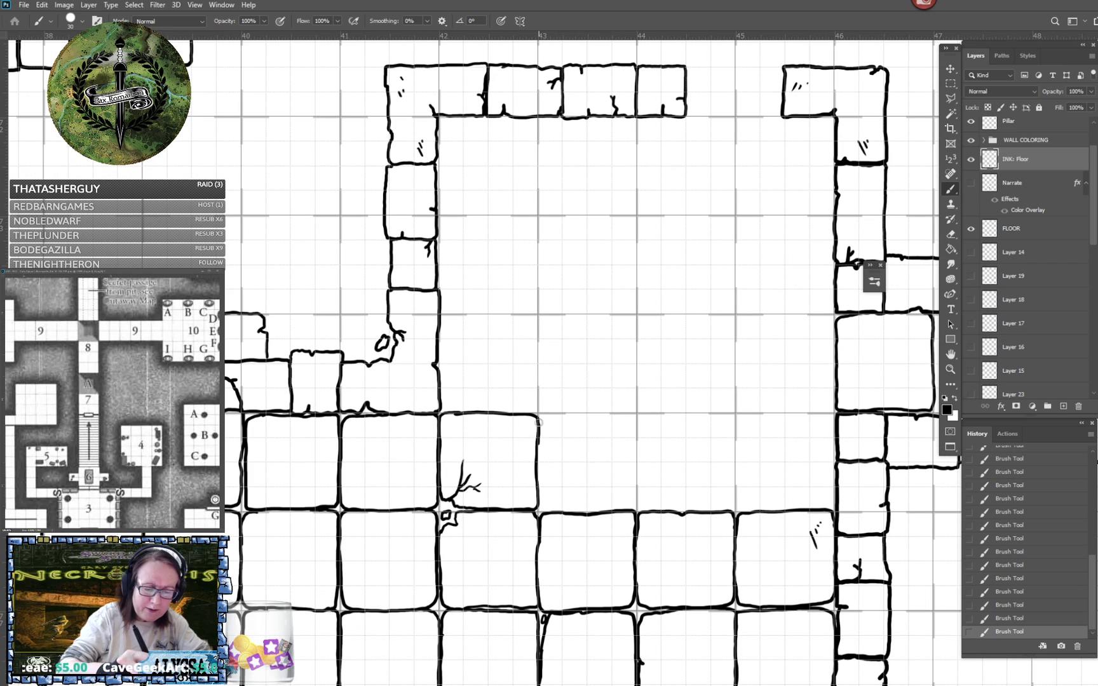
{"action": "mouse_move", "coordinate": [538, 417]}
{"action": "left_mouse_down"}
{"action": "mouse_move", "coordinate": [629, 414]}
{"action": "mouse_move", "coordinate": [635, 430]}
{"action": "left_mouse_up"}
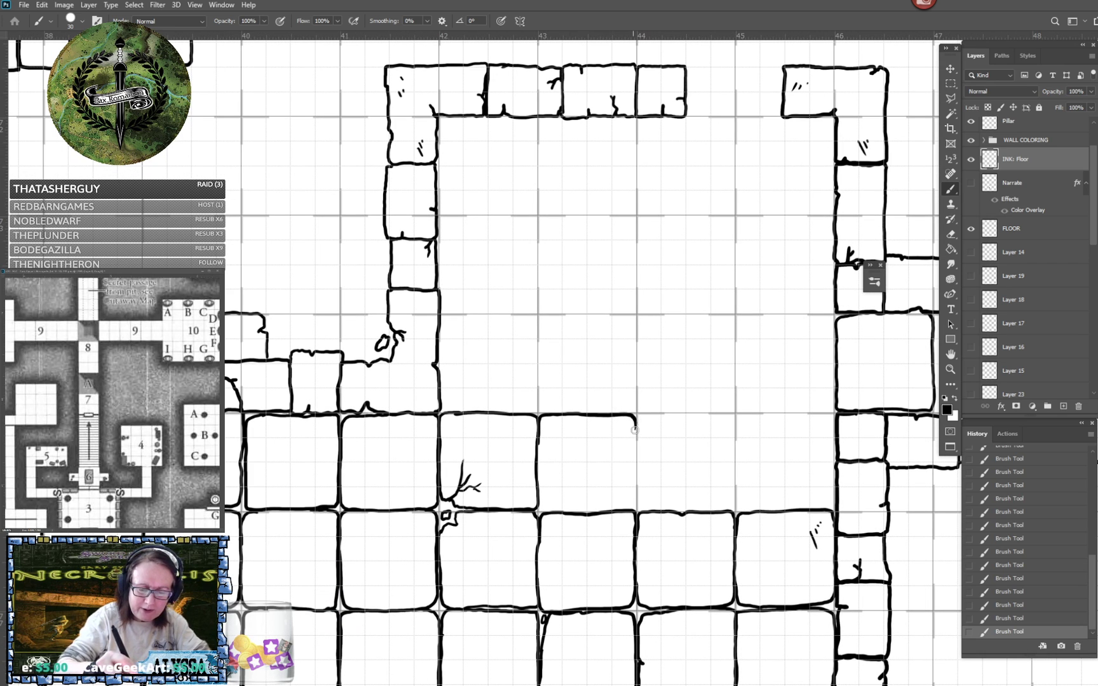
{"action": "mouse_move", "coordinate": [538, 450]}
{"action": "left_mouse_down"}
{"action": "mouse_move", "coordinate": [540, 510]}
{"action": "mouse_move", "coordinate": [632, 510]}
{"action": "mouse_move", "coordinate": [636, 437]}
{"action": "mouse_move", "coordinate": [651, 413]}
{"action": "mouse_move", "coordinate": [725, 413]}
{"action": "mouse_move", "coordinate": [735, 433]}
{"action": "left_mouse_up"}
{"action": "mouse_move", "coordinate": [636, 434]}
{"action": "left_mouse_down"}
{"action": "mouse_move", "coordinate": [640, 499]}
{"action": "mouse_move", "coordinate": [655, 509]}
{"action": "mouse_move", "coordinate": [727, 506]}
{"action": "mouse_move", "coordinate": [736, 422]}
{"action": "mouse_move", "coordinate": [739, 510]}
{"action": "mouse_move", "coordinate": [817, 507]}
{"action": "mouse_move", "coordinate": [834, 472]}
{"action": "left_mouse_up"}
{"action": "mouse_move", "coordinate": [745, 415]}
{"action": "left_mouse_down"}
{"action": "mouse_move", "coordinate": [823, 414]}
{"action": "mouse_move", "coordinate": [836, 424]}
{"action": "mouse_move", "coordinate": [834, 445]}
{"action": "left_mouse_up"}
- Start the next row up with two floor tiles between ruler marks 42 and 44, beside the room's left wall
{"action": "scroll", "coordinate": [831, 505], "scroll_direction": "up", "scroll_amount": 2}
{"action": "scroll", "coordinate": [831, 505], "scroll_direction": "right", "scroll_amount": 1}
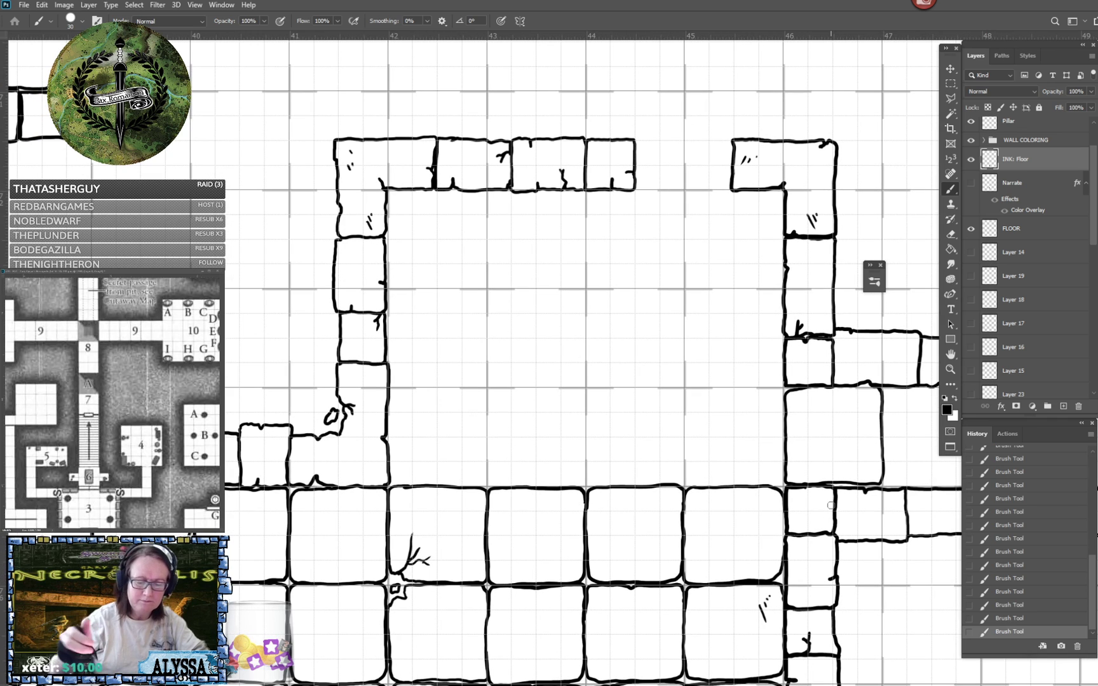
{"action": "scroll", "coordinate": [831, 505], "scroll_direction": "up", "scroll_amount": 1}
{"action": "scroll", "coordinate": [831, 505], "scroll_direction": "left", "scroll_amount": 2}
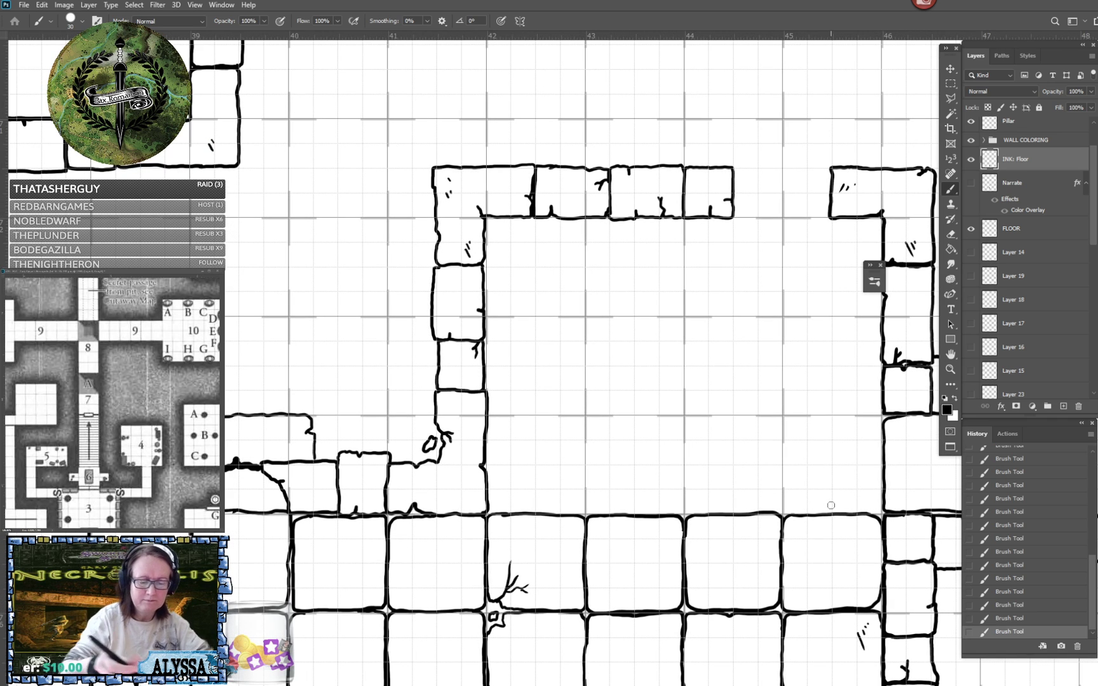
{"action": "mouse_move", "coordinate": [520, 416]}
{"action": "left_mouse_down"}
{"action": "mouse_move", "coordinate": [490, 424]}
{"action": "mouse_move", "coordinate": [482, 479]}
{"action": "left_mouse_up"}
{"action": "mouse_move", "coordinate": [488, 437]}
{"action": "left_mouse_down"}
{"action": "mouse_move", "coordinate": [492, 512]}
{"action": "mouse_move", "coordinate": [578, 511]}
{"action": "mouse_move", "coordinate": [585, 416]}
{"action": "mouse_move", "coordinate": [513, 416]}
{"action": "left_mouse_up"}
{"action": "left_click_drag", "start_coordinate": [620, 415], "coordinate": [592, 419]}
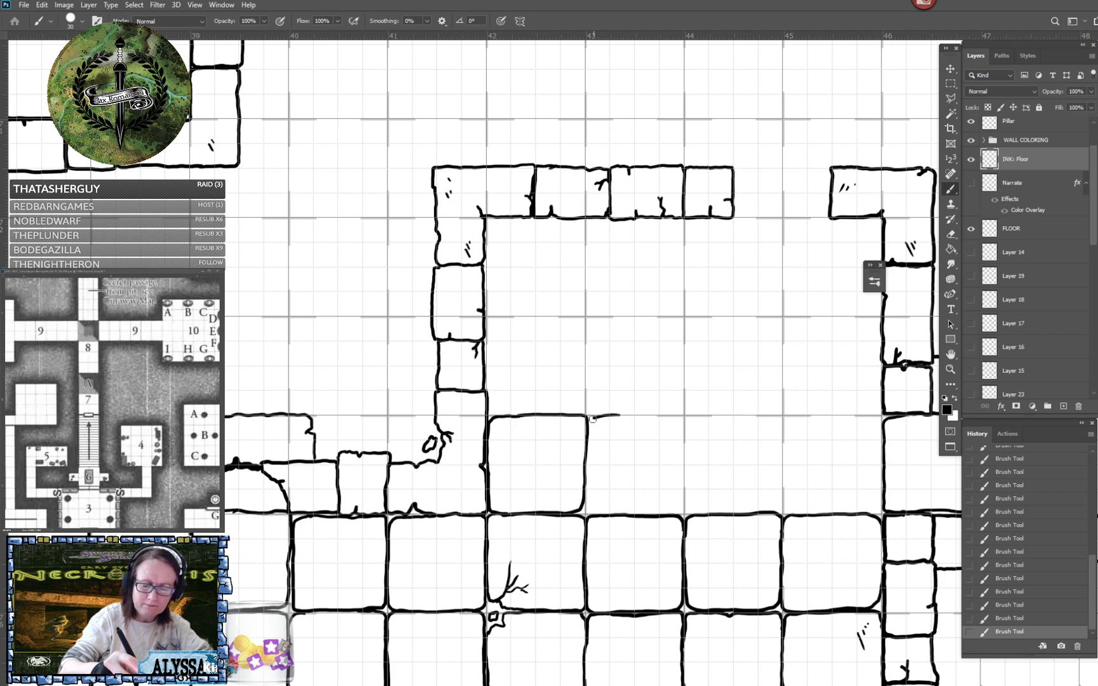
{"action": "mouse_move", "coordinate": [585, 494]}
{"action": "left_mouse_down"}
{"action": "mouse_move", "coordinate": [603, 517]}
{"action": "mouse_move", "coordinate": [682, 513]}
{"action": "mouse_move", "coordinate": [684, 424]}
{"action": "mouse_move", "coordinate": [613, 418]}
{"action": "left_mouse_up"}
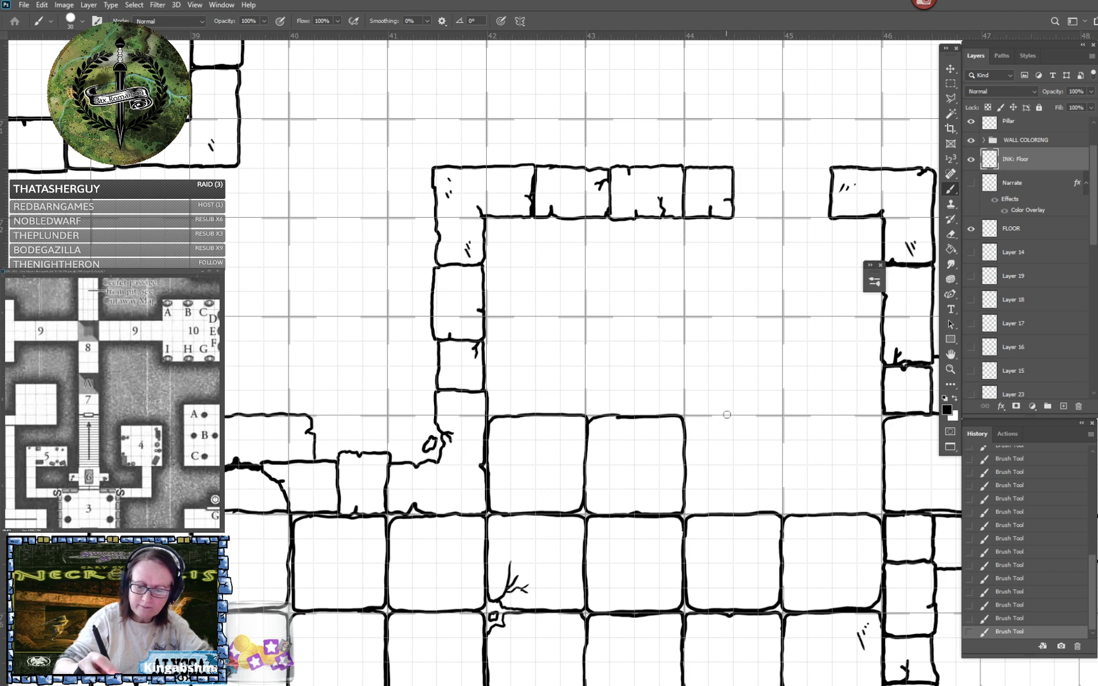
- Ink the row's remaining two tiles between ruler marks 44 and 46 and add a small crack to the tile at 43
{"action": "mouse_move", "coordinate": [728, 414]}
{"action": "left_mouse_down"}
{"action": "mouse_move", "coordinate": [693, 416]}
{"action": "mouse_move", "coordinate": [685, 435]}
{"action": "left_mouse_up"}
{"action": "left_click_drag", "start_coordinate": [621, 418], "coordinate": [605, 430]}
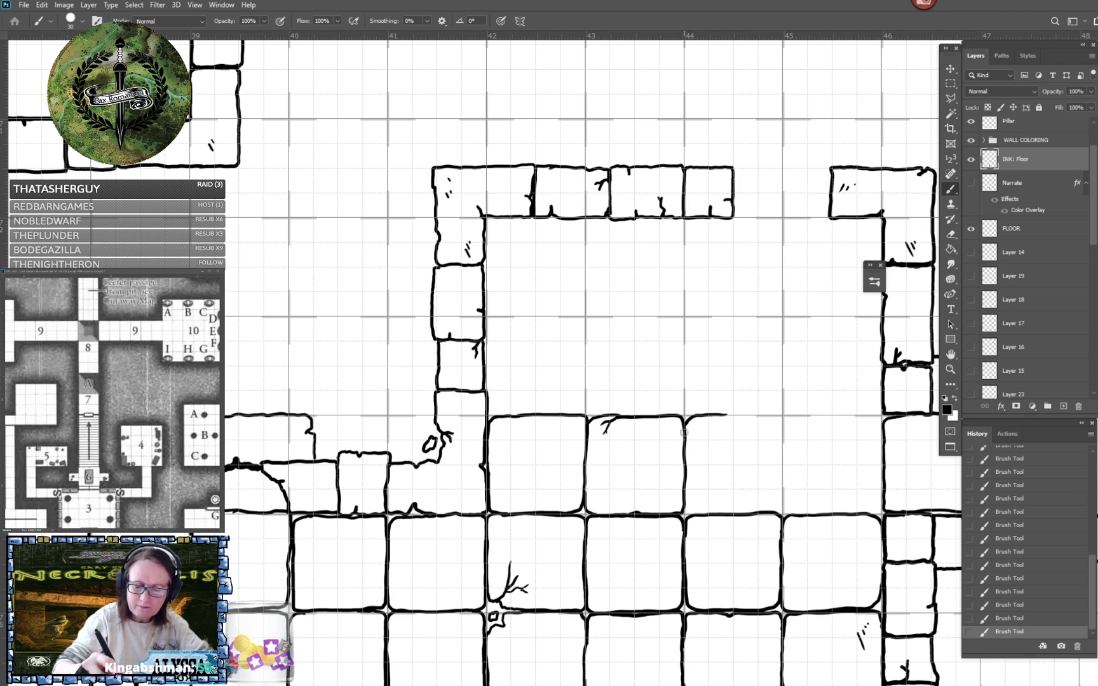
{"action": "mouse_move", "coordinate": [684, 500]}
{"action": "left_mouse_down"}
{"action": "mouse_move", "coordinate": [692, 515]}
{"action": "mouse_move", "coordinate": [779, 506]}
{"action": "mouse_move", "coordinate": [783, 422]}
{"action": "mouse_move", "coordinate": [726, 415]}
{"action": "left_mouse_up"}
{"action": "left_click_drag", "start_coordinate": [831, 416], "coordinate": [782, 426]}
{"action": "mouse_move", "coordinate": [780, 499]}
{"action": "left_mouse_down"}
{"action": "mouse_move", "coordinate": [788, 513]}
{"action": "mouse_move", "coordinate": [880, 509]}
{"action": "mouse_move", "coordinate": [885, 424]}
{"action": "mouse_move", "coordinate": [825, 417]}
{"action": "mouse_move", "coordinate": [756, 513]}
{"action": "left_mouse_up"}
- Ink the next row up of four floor tiles between ruler marks 42 and 46, above the tile with the small crack
{"action": "mouse_move", "coordinate": [467, 406]}
{"action": "left_mouse_down"}
{"action": "mouse_move", "coordinate": [433, 411]}
{"action": "mouse_move", "coordinate": [431, 470]}
{"action": "mouse_move", "coordinate": [431, 418]}
{"action": "mouse_move", "coordinate": [438, 509]}
{"action": "left_mouse_up"}
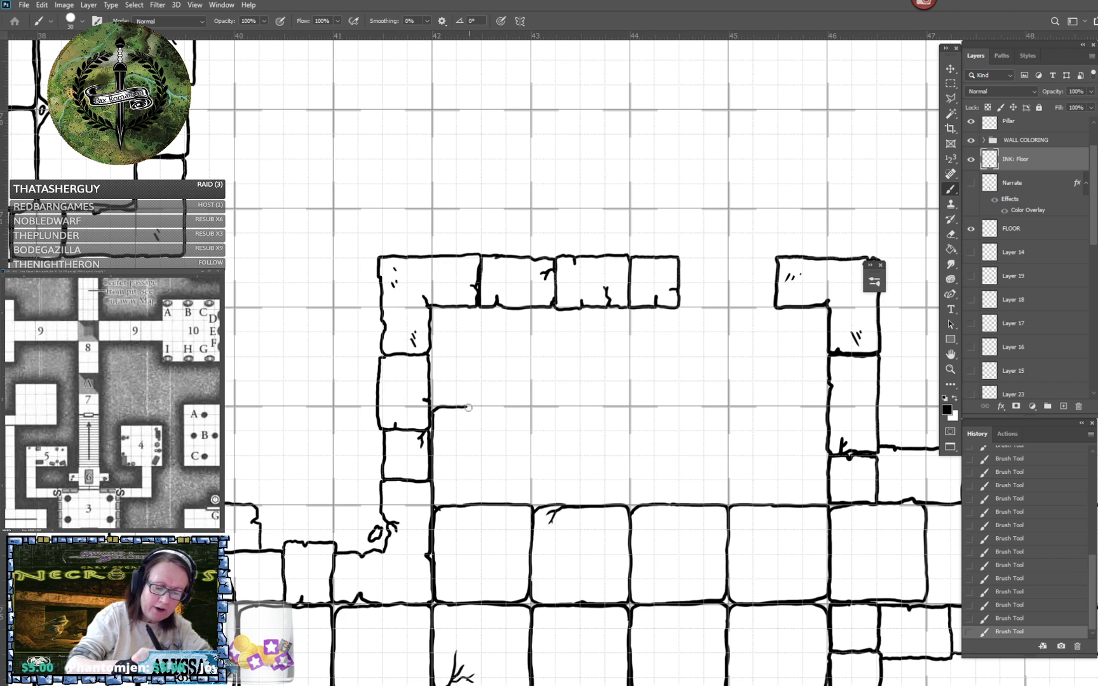
{"action": "mouse_move", "coordinate": [468, 408]}
{"action": "left_mouse_down"}
{"action": "mouse_move", "coordinate": [523, 407]}
{"action": "mouse_move", "coordinate": [530, 429]}
{"action": "left_mouse_up"}
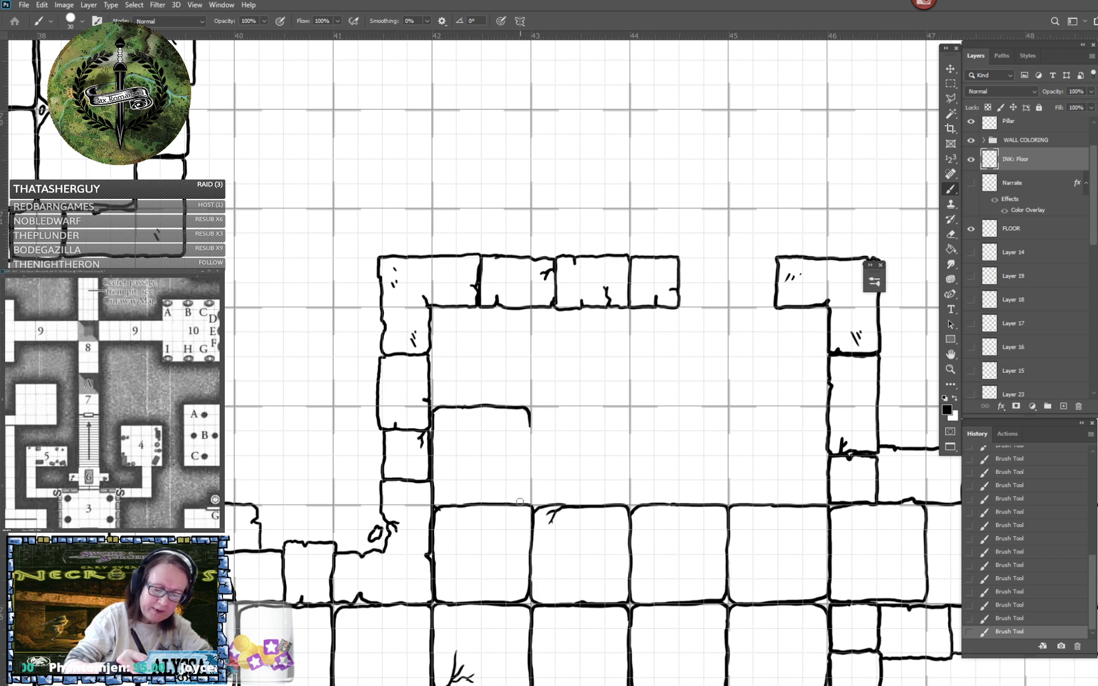
{"action": "mouse_move", "coordinate": [529, 505]}
{"action": "left_mouse_down"}
{"action": "mouse_move", "coordinate": [536, 409]}
{"action": "mouse_move", "coordinate": [532, 421]}
{"action": "mouse_move", "coordinate": [562, 405]}
{"action": "mouse_move", "coordinate": [624, 408]}
{"action": "mouse_move", "coordinate": [627, 502]}
{"action": "left_mouse_up"}
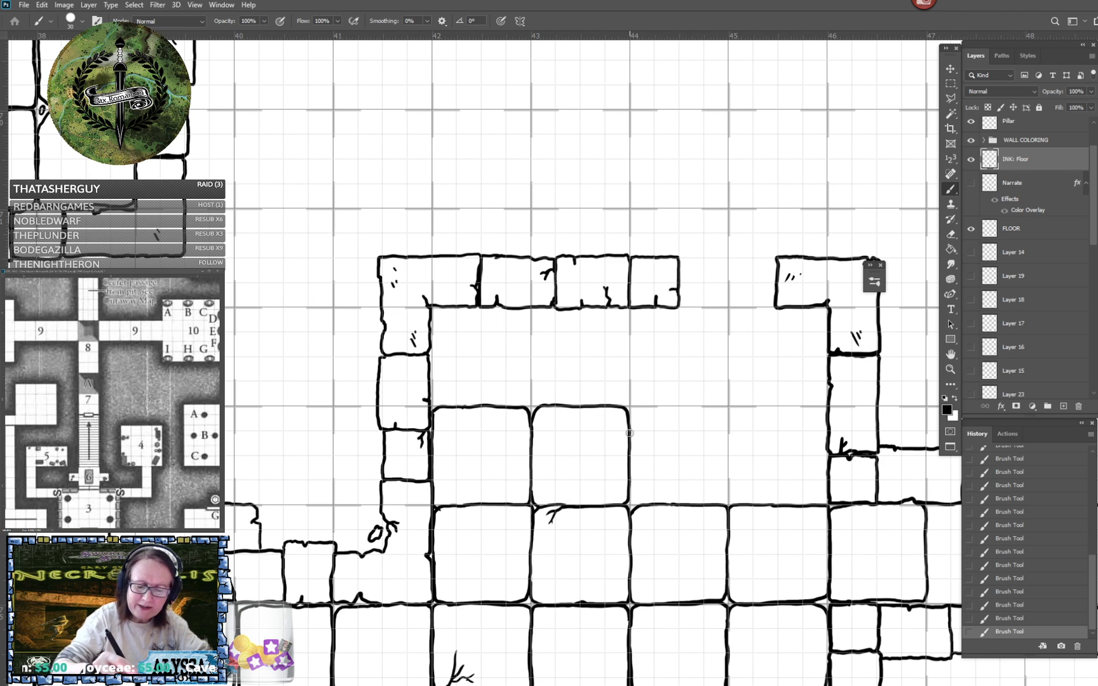
{"action": "mouse_move", "coordinate": [629, 432]}
{"action": "left_mouse_down"}
{"action": "mouse_move", "coordinate": [635, 407]}
{"action": "mouse_move", "coordinate": [726, 409]}
{"action": "mouse_move", "coordinate": [721, 506]}
{"action": "left_mouse_up"}
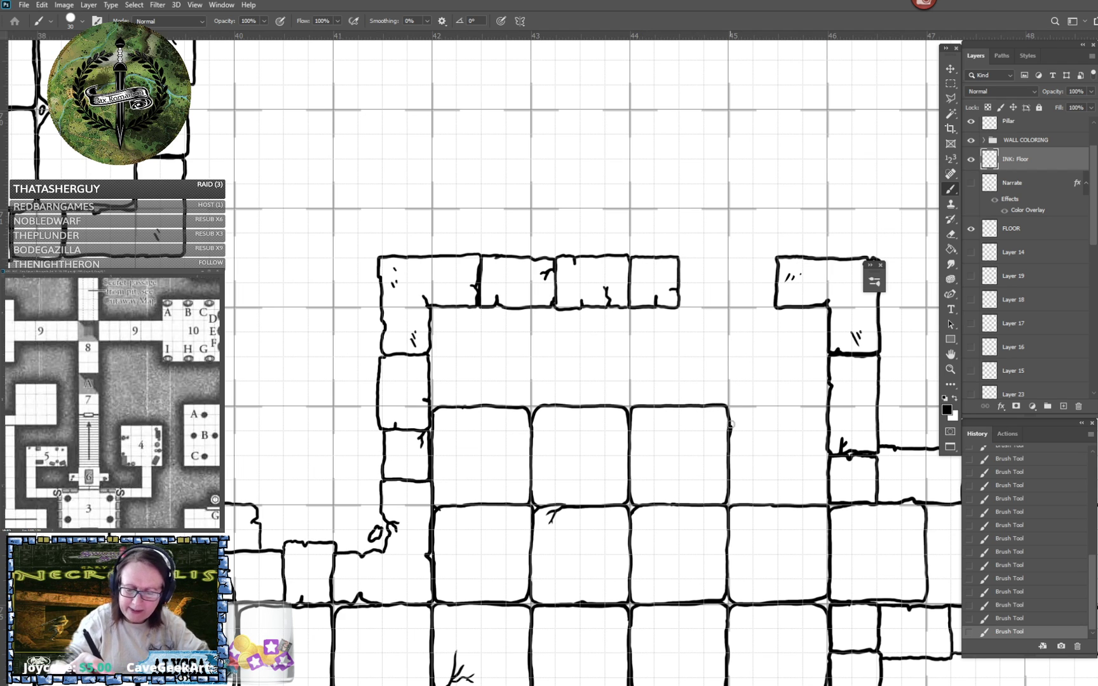
{"action": "mouse_move", "coordinate": [731, 425]}
{"action": "left_mouse_down"}
{"action": "mouse_move", "coordinate": [748, 407]}
{"action": "mouse_move", "coordinate": [816, 407]}
{"action": "mouse_move", "coordinate": [824, 421]}
{"action": "left_mouse_up"}
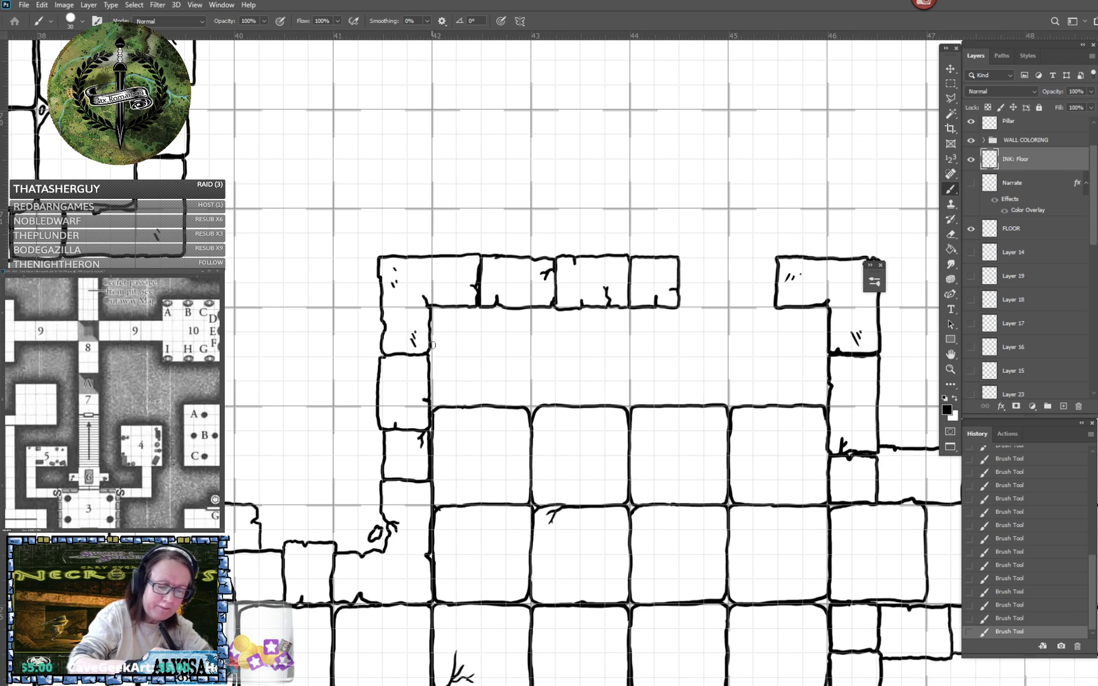
- Ink the room's last row of four floor tiles between ruler marks 42 and 46, directly beneath the upper wall and its opening
{"action": "left_click_drag", "start_coordinate": [432, 345], "coordinate": [432, 400]}
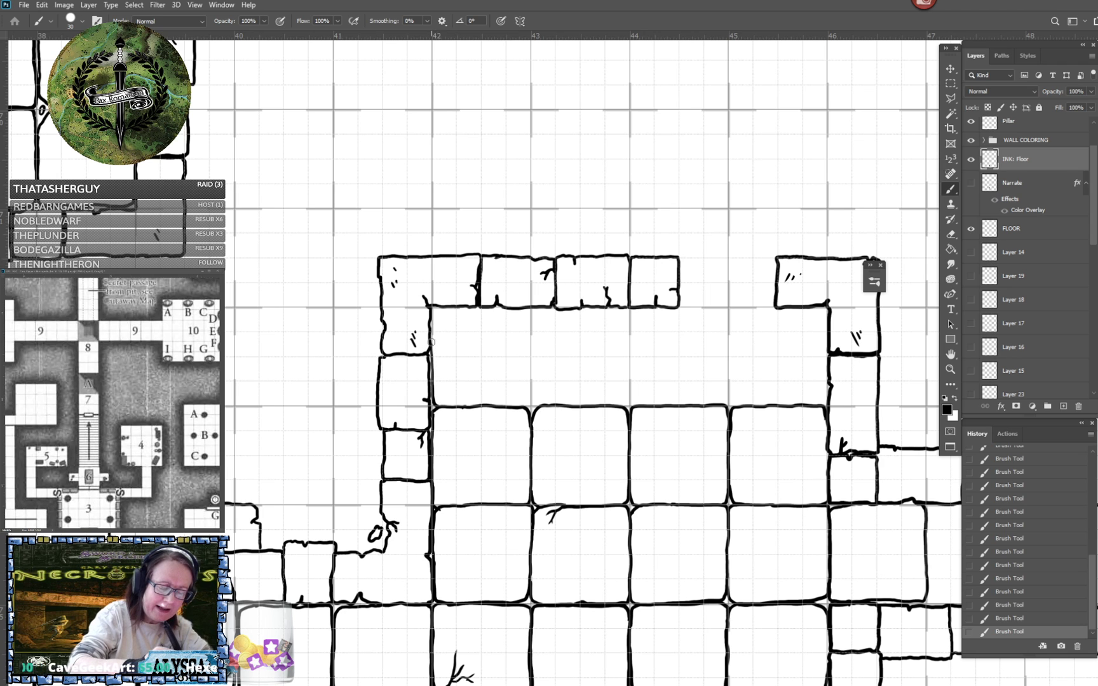
{"action": "left_click_drag", "start_coordinate": [431, 342], "coordinate": [436, 307]}
{"action": "left_click_drag", "start_coordinate": [525, 309], "coordinate": [533, 404]}
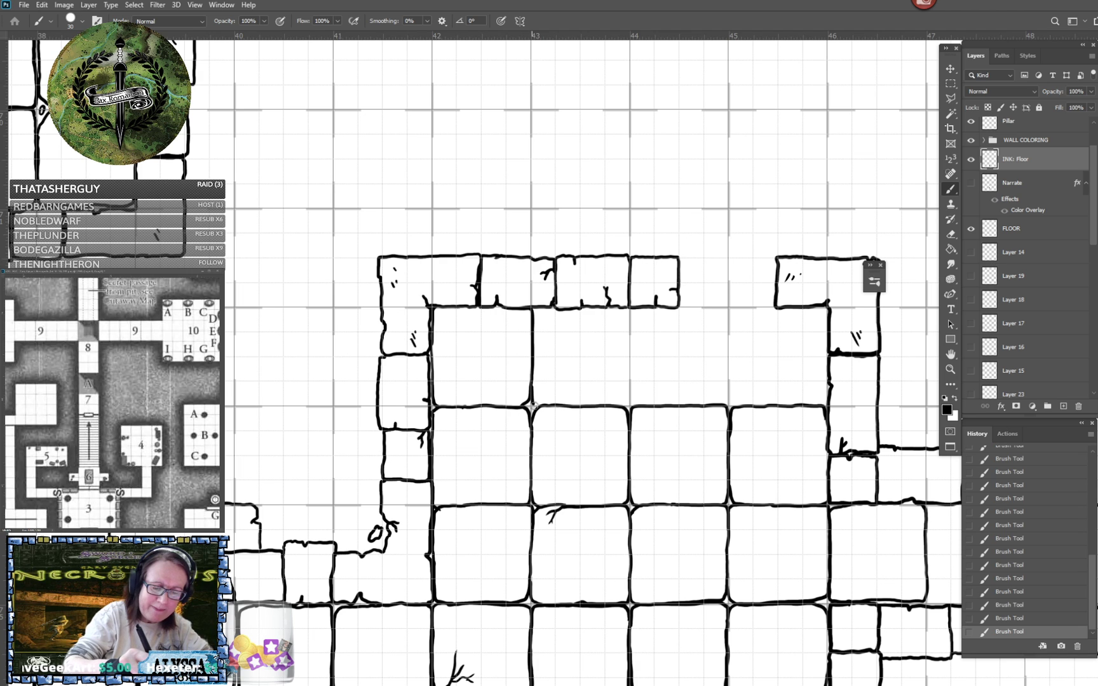
{"action": "left_click_drag", "start_coordinate": [534, 313], "coordinate": [549, 309]}
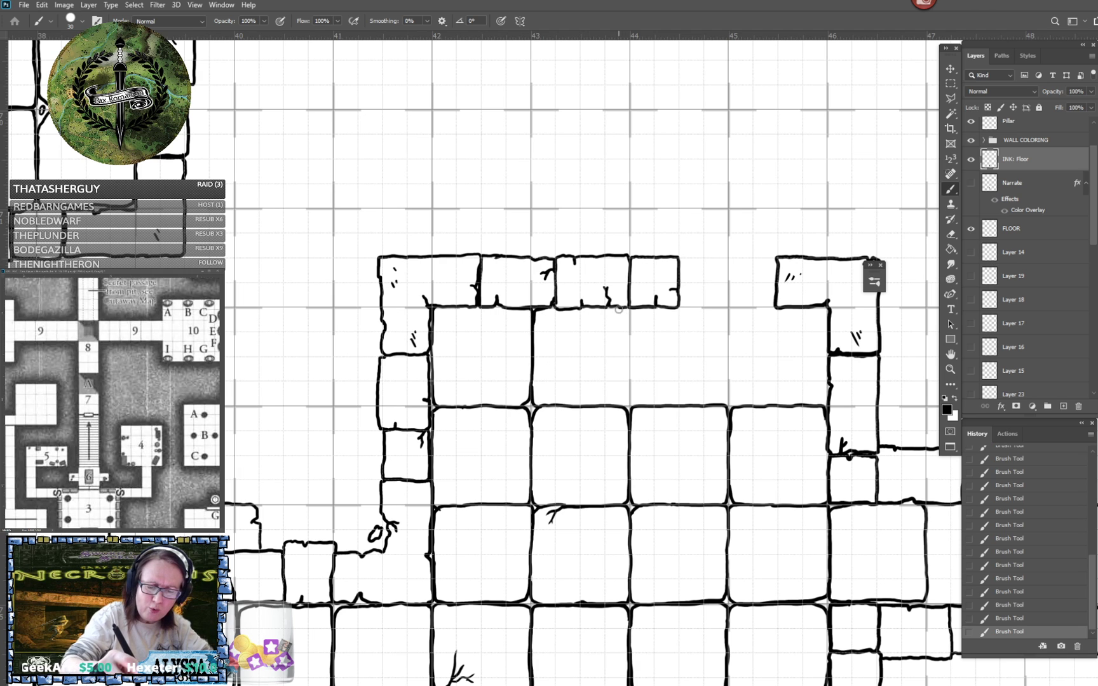
{"action": "mouse_move", "coordinate": [619, 309]}
{"action": "left_mouse_down"}
{"action": "mouse_move", "coordinate": [629, 337]}
{"action": "mouse_move", "coordinate": [624, 407]}
{"action": "left_mouse_up"}
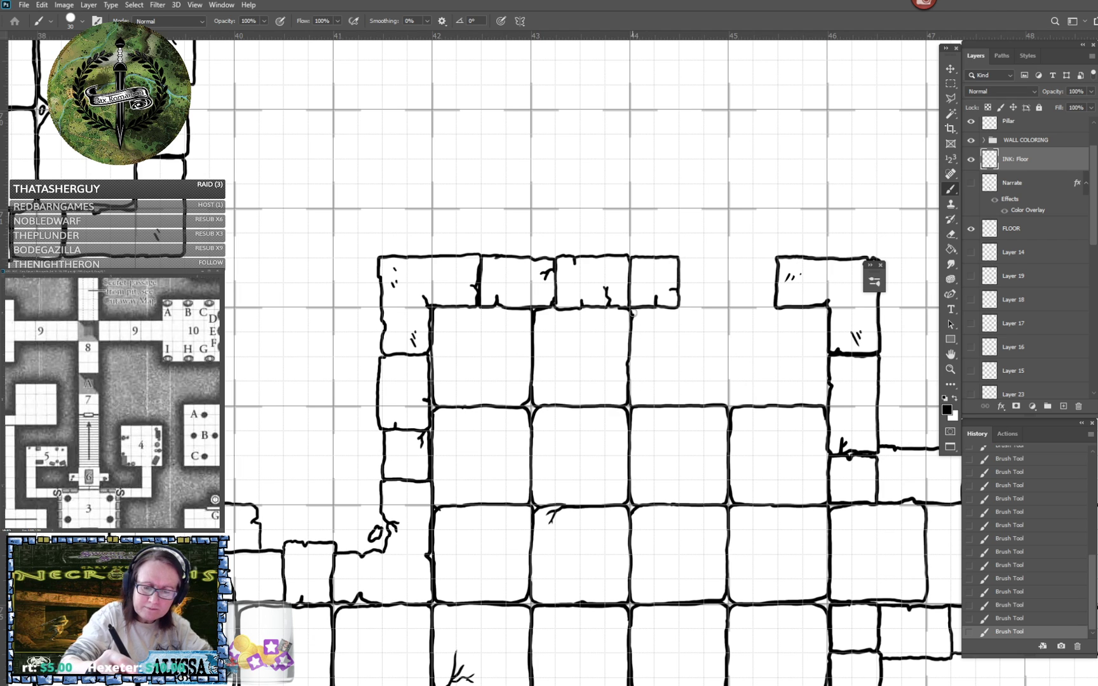
{"action": "mouse_move", "coordinate": [632, 311]}
{"action": "left_mouse_down"}
{"action": "mouse_move", "coordinate": [717, 309]}
{"action": "mouse_move", "coordinate": [728, 319]}
{"action": "mouse_move", "coordinate": [722, 404]}
{"action": "left_mouse_up"}
{"action": "left_click_drag", "start_coordinate": [763, 309], "coordinate": [729, 323]}
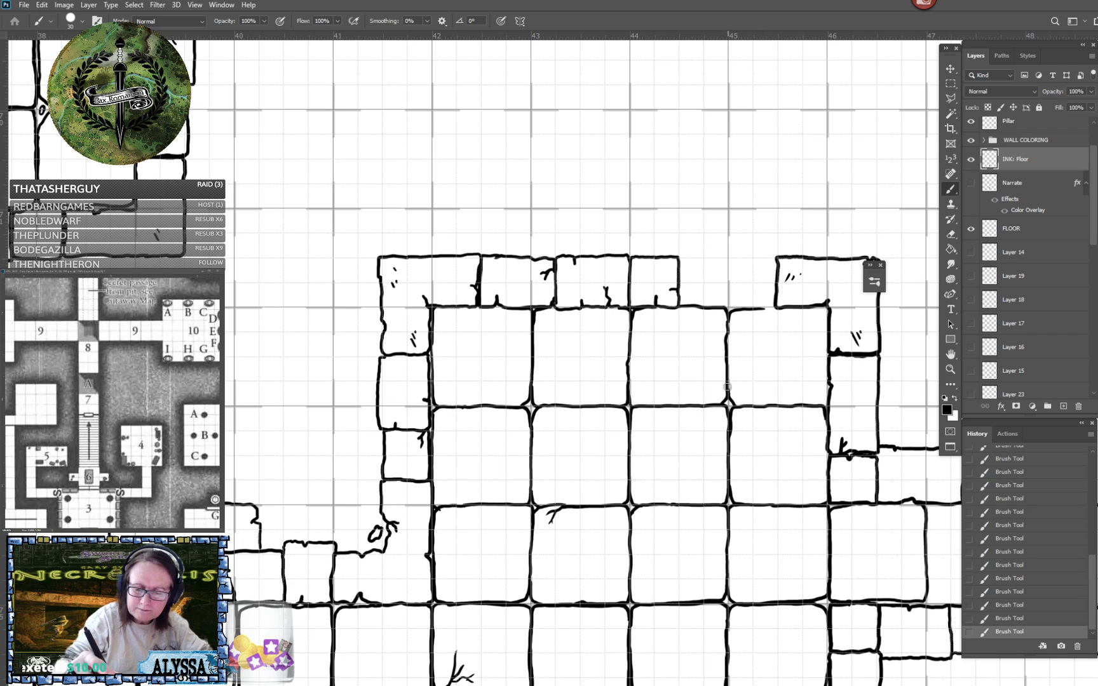
{"action": "left_click_drag", "start_coordinate": [762, 310], "coordinate": [819, 308]}
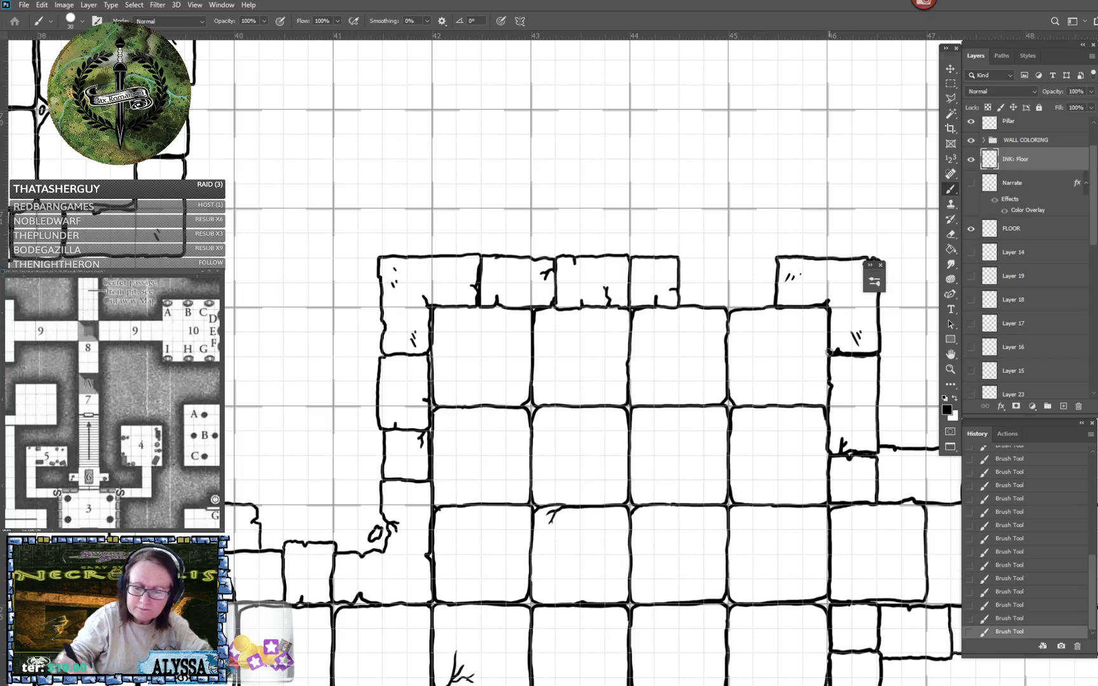
- Examine the inking progress across the whole map, including the coloured pillar chamber with its black granite and marble floors
{"action": "scroll", "coordinate": [826, 397], "scroll_direction": "down", "scroll_amount": 10}
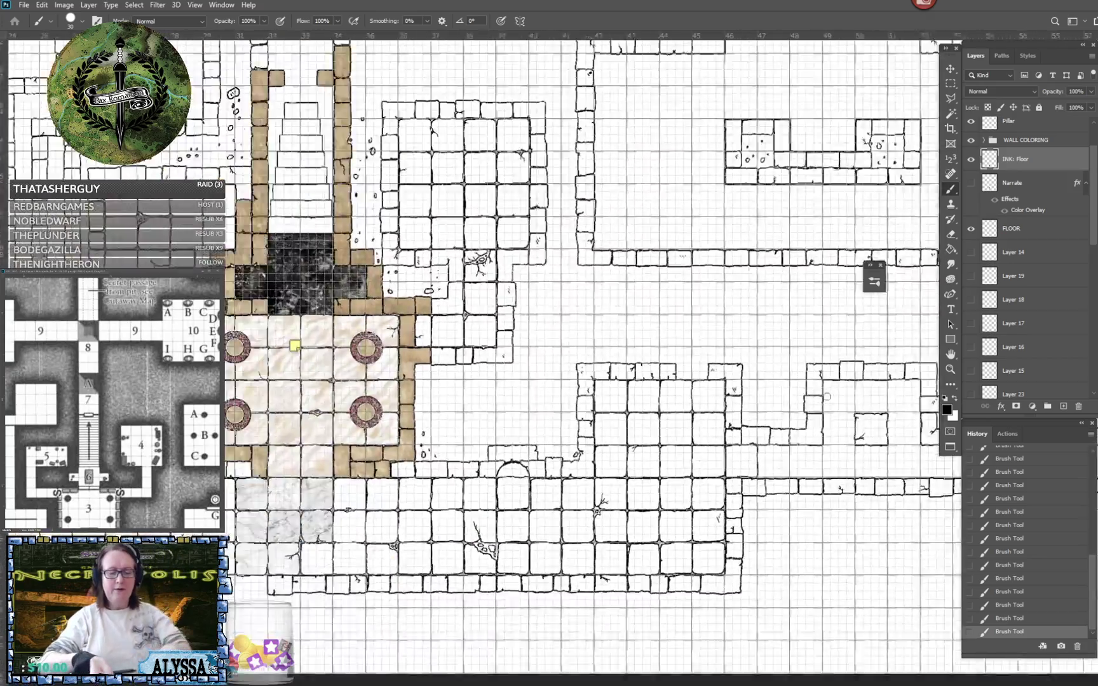
{"action": "left_click_drag", "start_coordinate": [826, 396], "coordinate": [819, 520]}
{"action": "scroll", "coordinate": [818, 520], "scroll_direction": "down", "scroll_amount": 2}
{"action": "scroll", "coordinate": [818, 521], "scroll_direction": "down", "scroll_amount": 5}
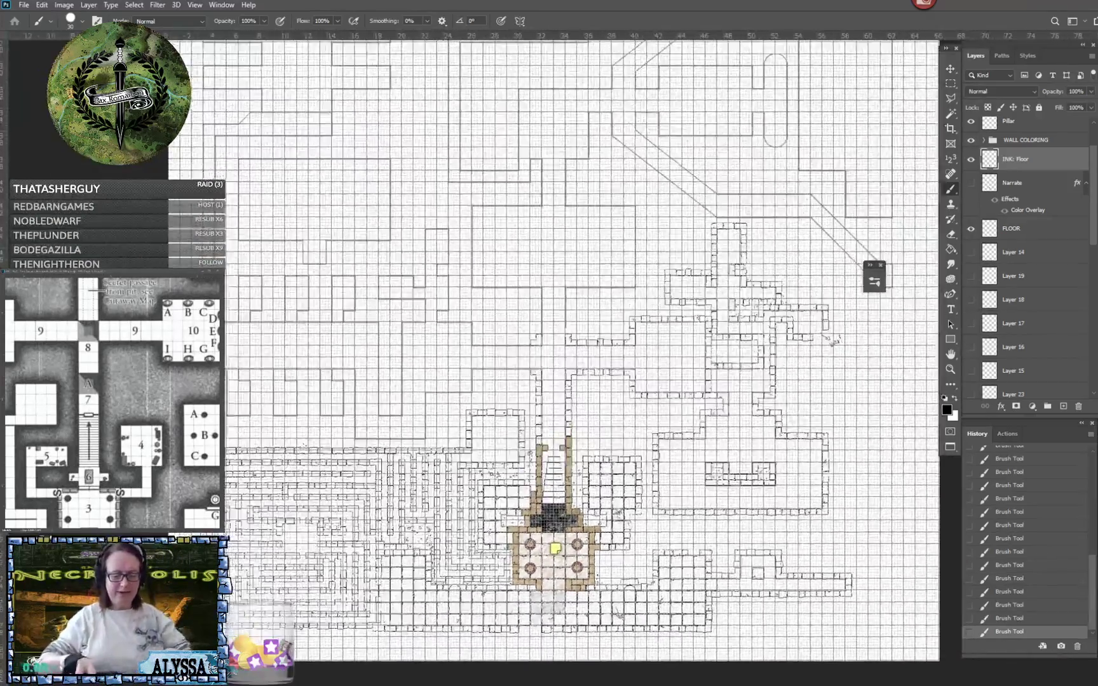
{"action": "scroll", "coordinate": [814, 521], "scroll_direction": "down", "scroll_amount": 2}
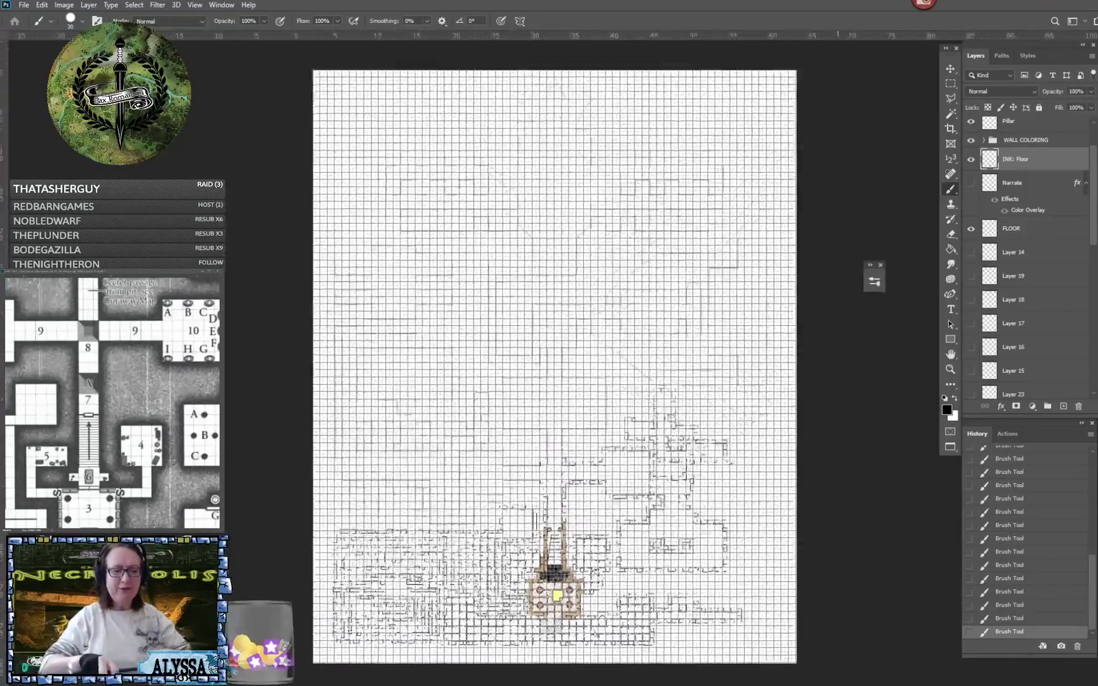
{"action": "scroll", "coordinate": [814, 521], "scroll_direction": "up", "scroll_amount": 2}
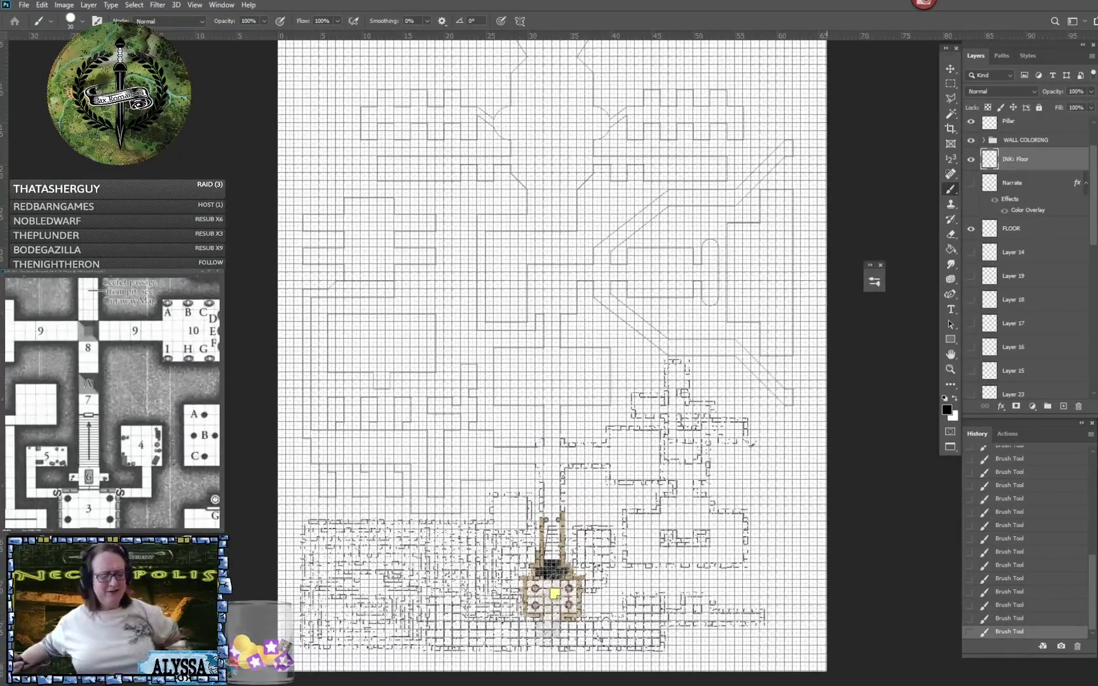
{"action": "scroll", "coordinate": [553, 356], "scroll_direction": "up", "scroll_amount": 2}
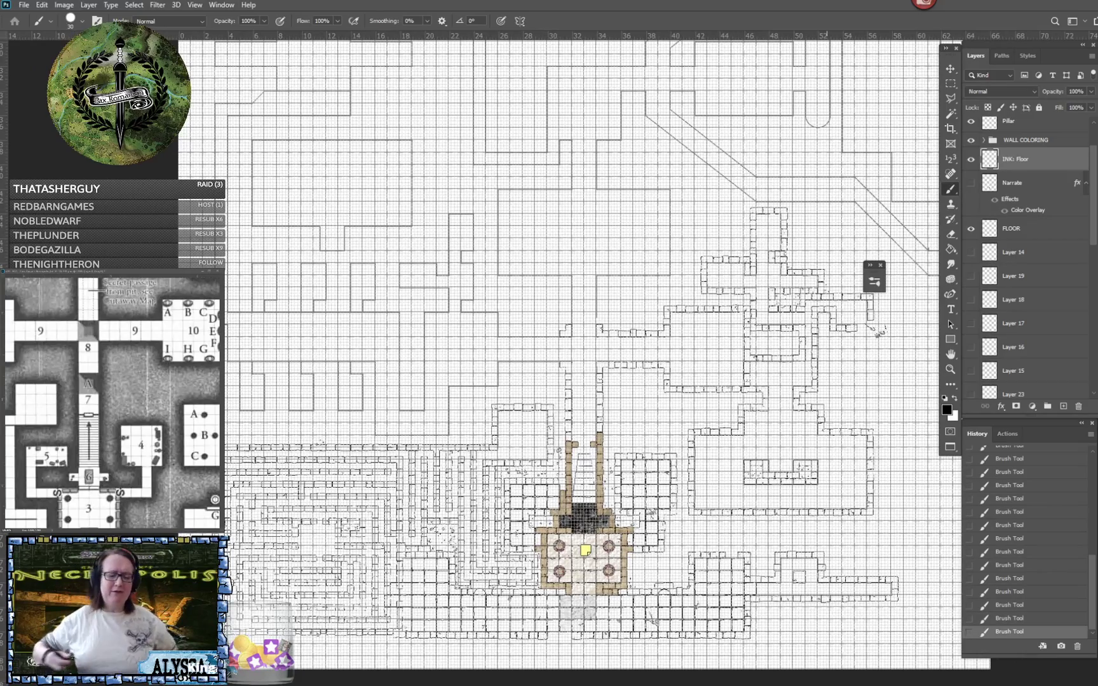
{"action": "scroll", "coordinate": [699, 642], "scroll_direction": "up", "scroll_amount": 3}
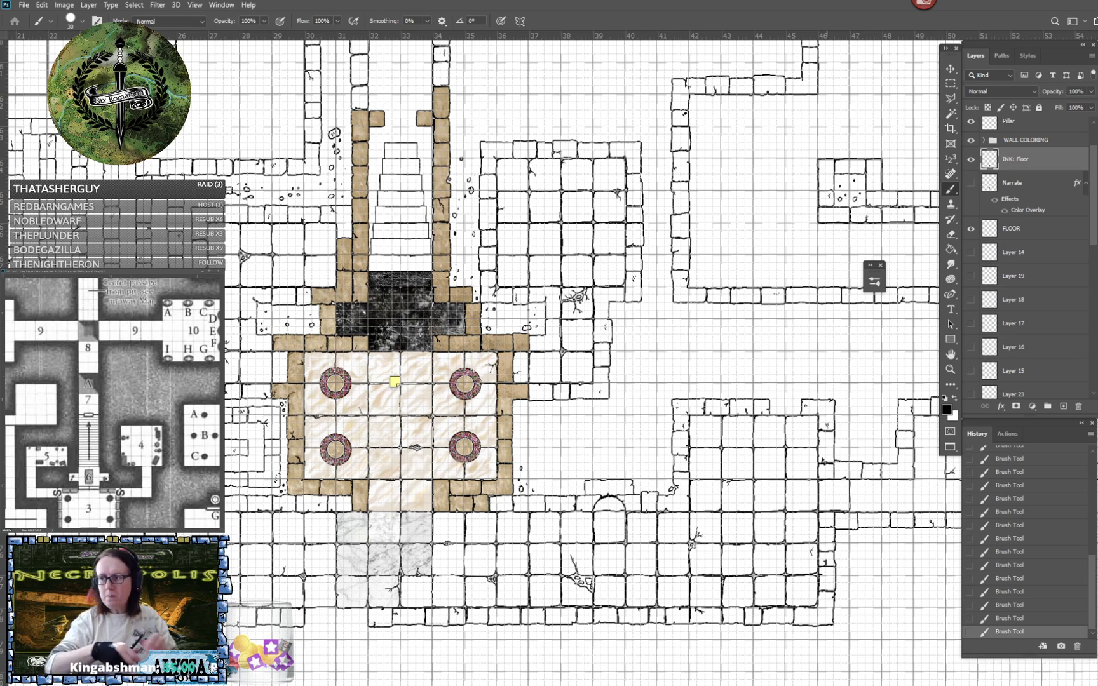
{"action": "key", "text": "ctrl+plus"}
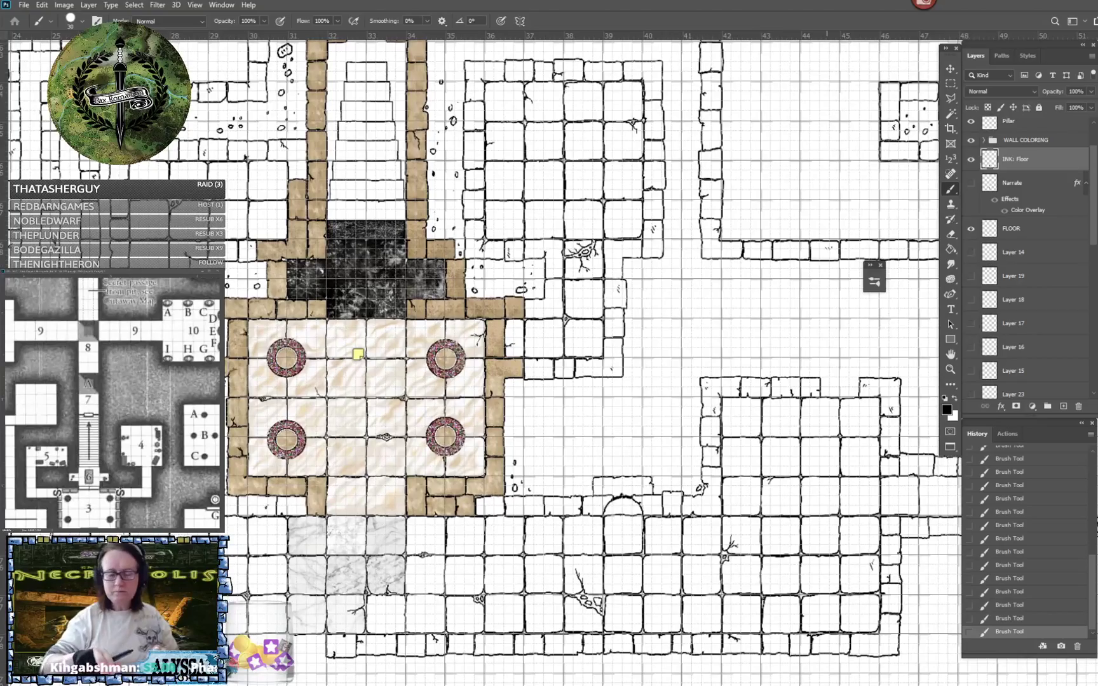
{"action": "left_click_drag", "start_coordinate": [474, 362], "coordinate": [622, 491]}
{"action": "key", "text": "ctrl+minus"}
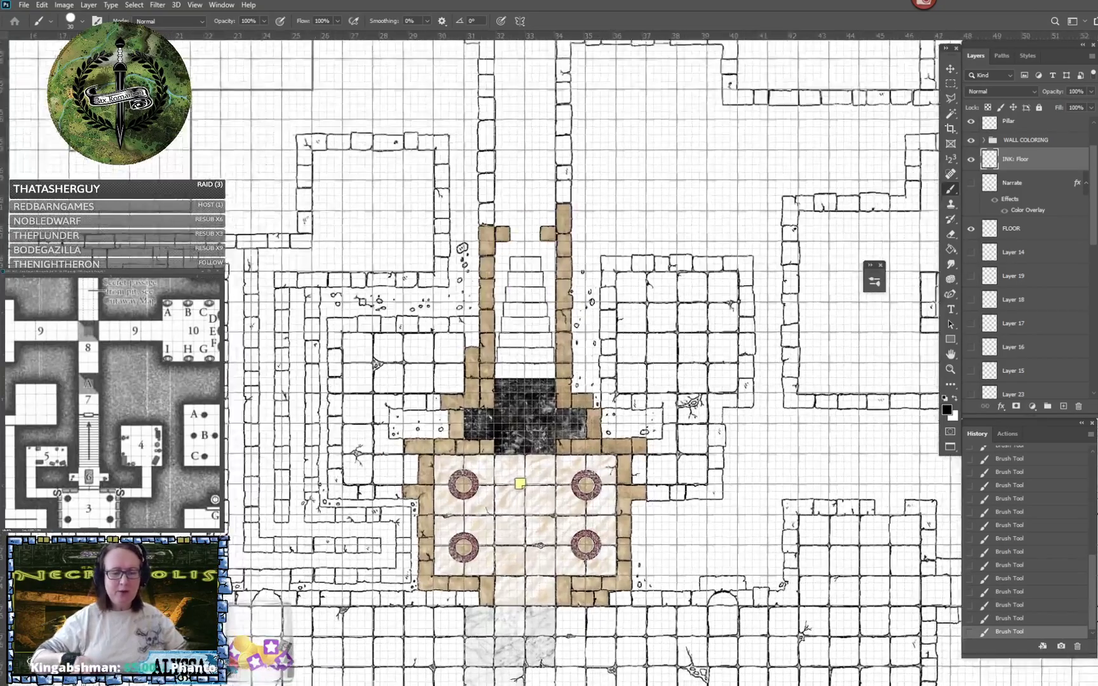
{"action": "scroll", "coordinate": [475, 413], "scroll_direction": "up", "scroll_amount": 5}
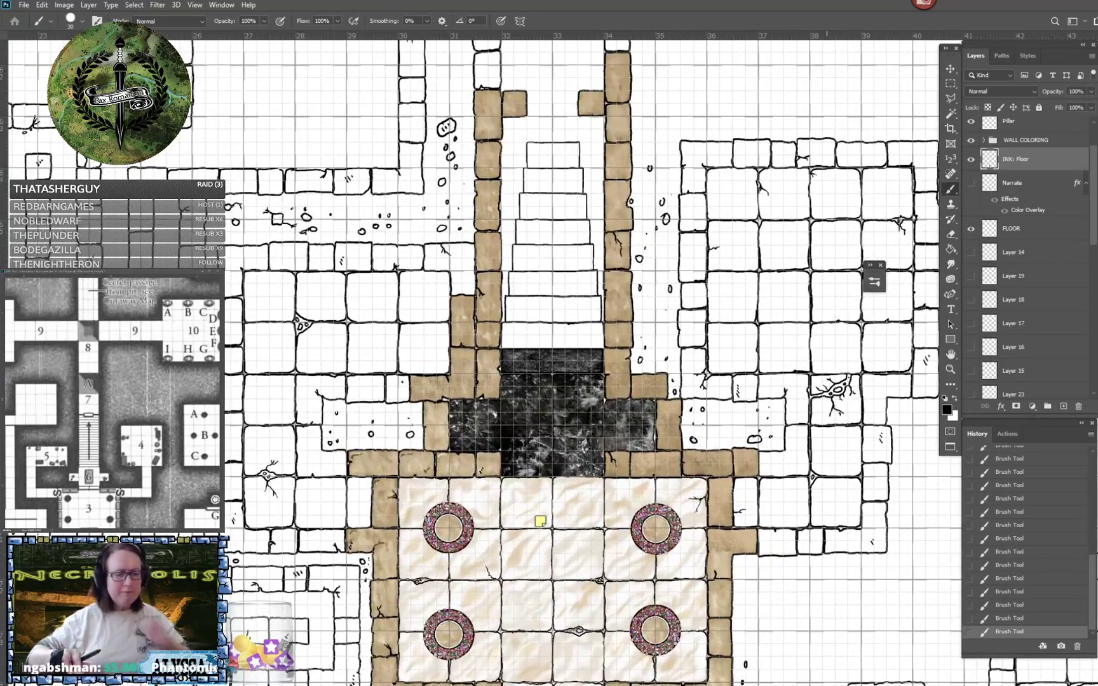
{"action": "left_click_drag", "start_coordinate": [541, 521], "coordinate": [537, 360]}
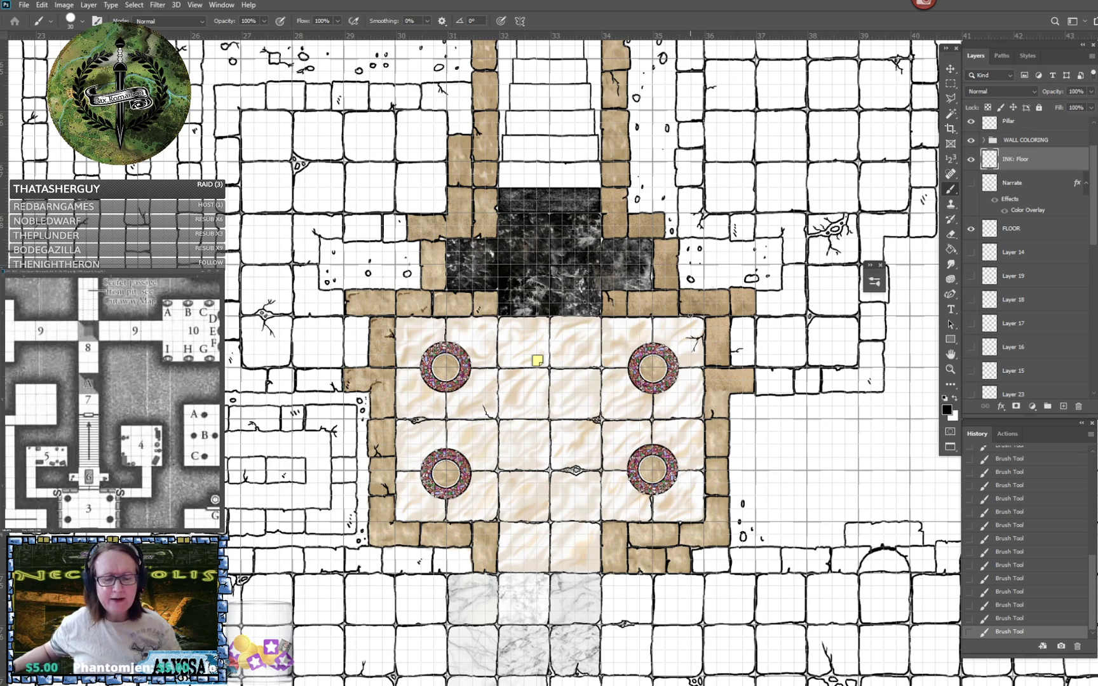
{"action": "scroll", "coordinate": [531, 451], "scroll_direction": "up", "scroll_amount": 3}
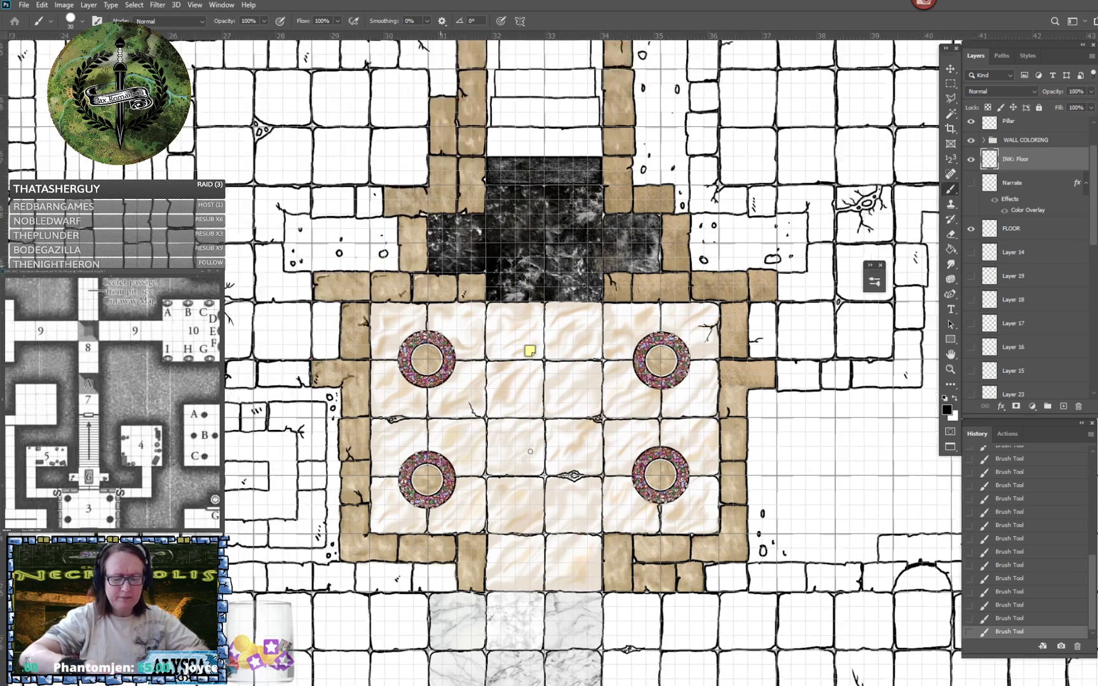
- Look through the layer list for the layers that hold the floor colouring and granite texture
{"action": "scroll", "coordinate": [474, 519], "scroll_direction": "down", "scroll_amount": 2}
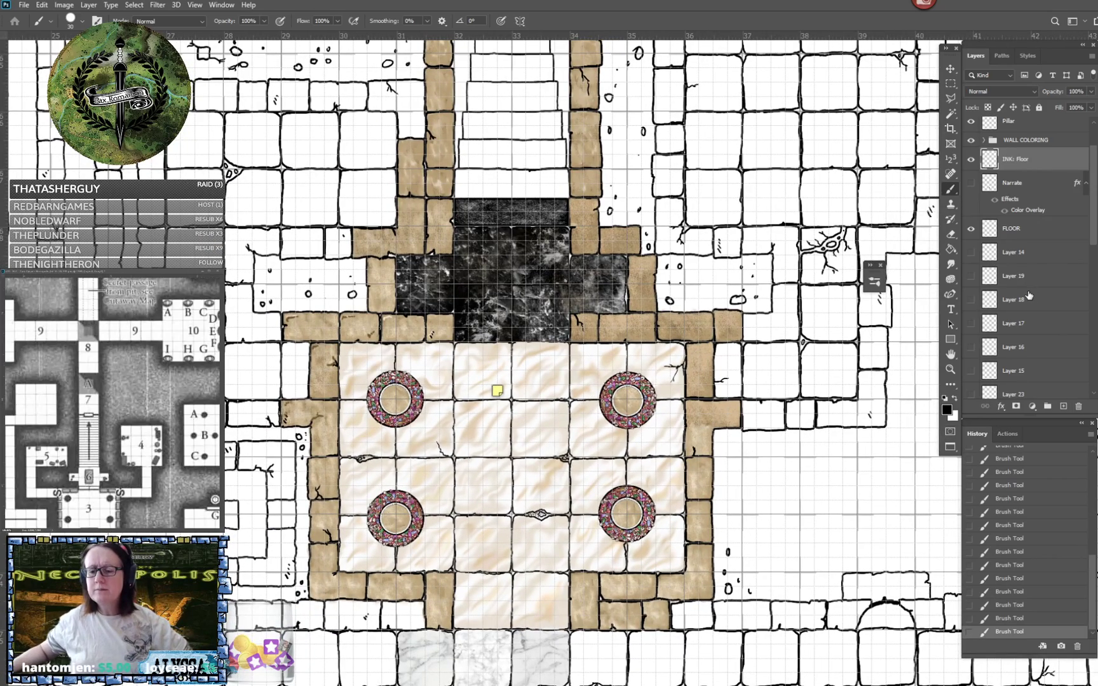
{"action": "scroll", "coordinate": [1029, 295], "scroll_direction": "down", "scroll_amount": 10}
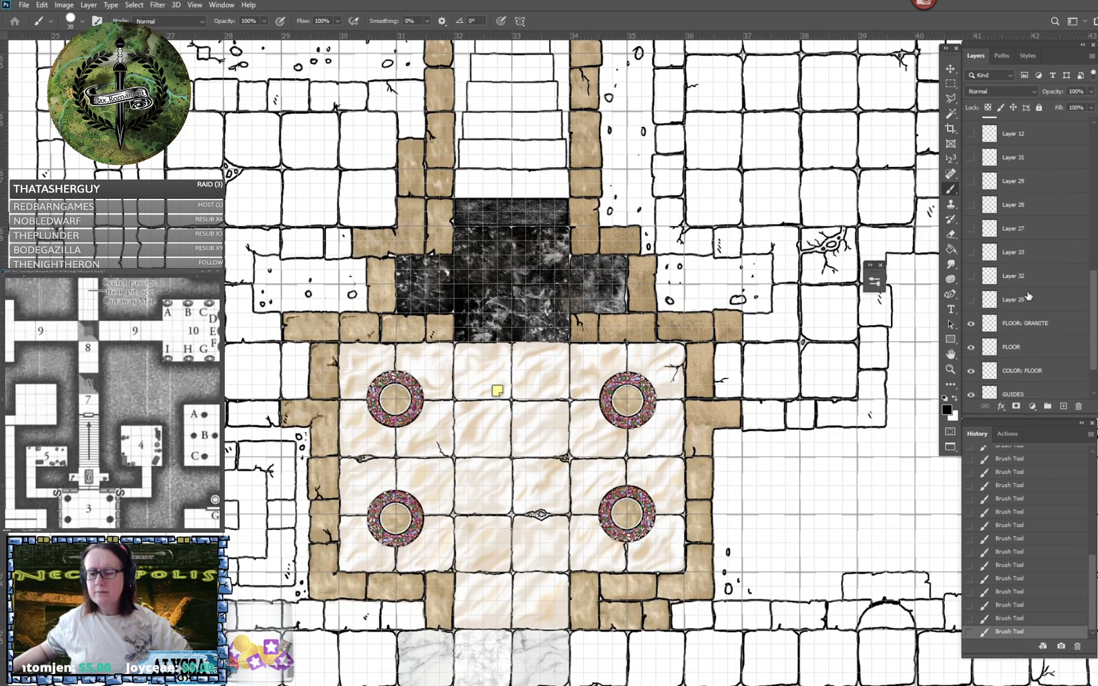
{"action": "scroll", "coordinate": [1029, 295], "scroll_direction": "down", "scroll_amount": 3}
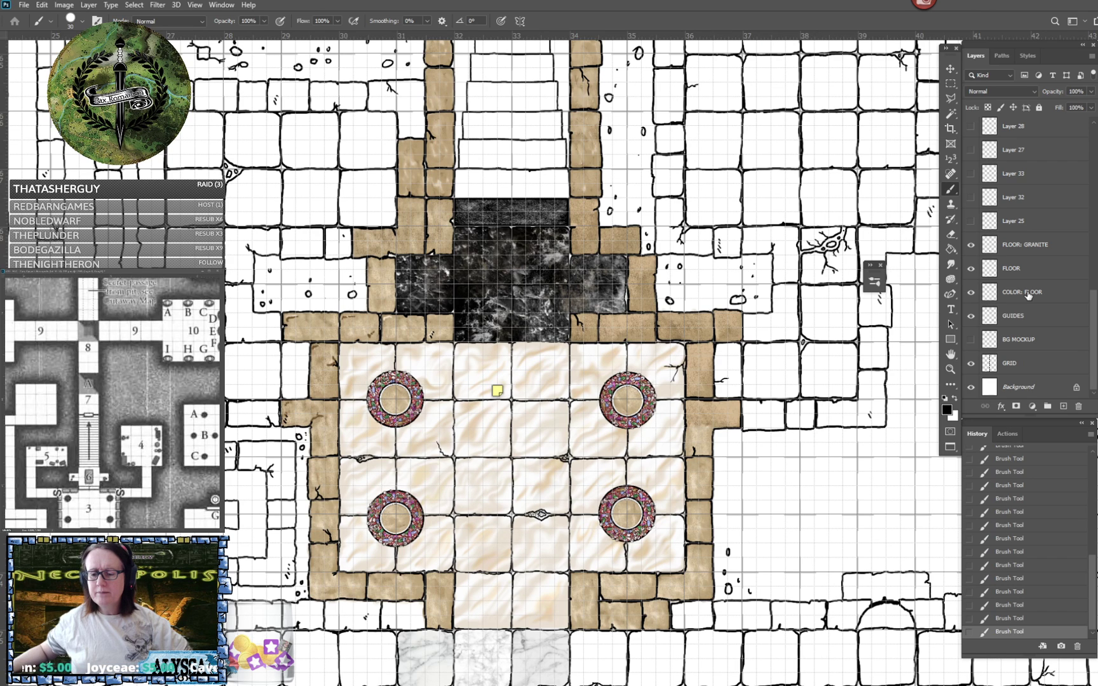
{"action": "scroll", "coordinate": [1029, 295], "scroll_direction": "up", "scroll_amount": 12}
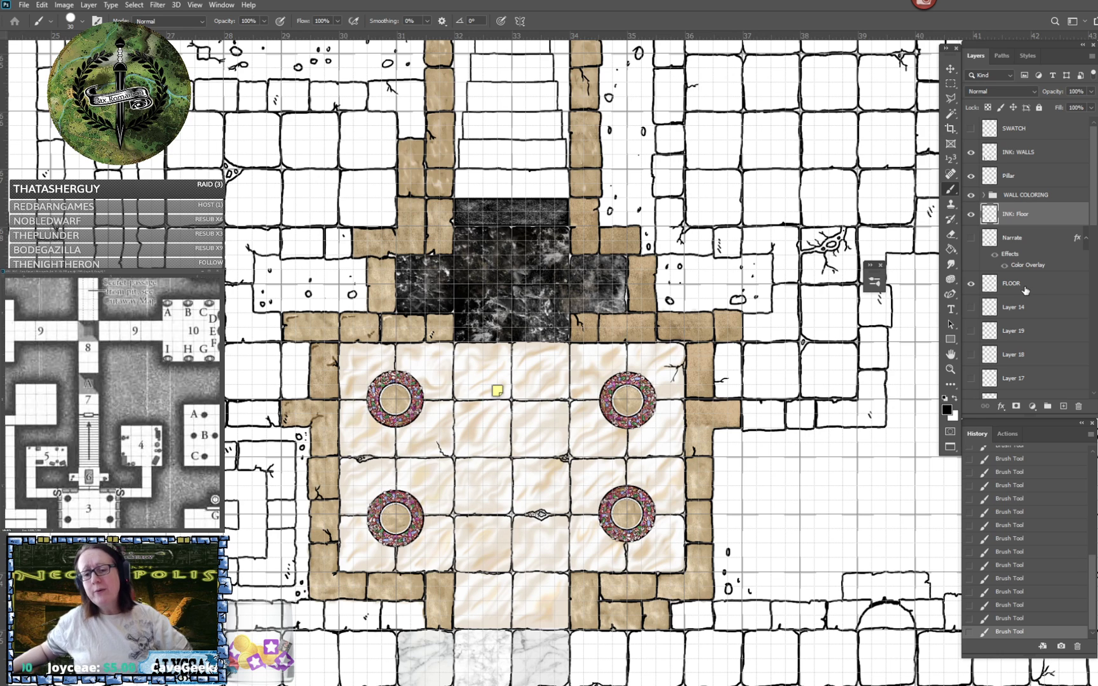
{"action": "scroll", "coordinate": [1023, 280], "scroll_direction": "down", "scroll_amount": 12}
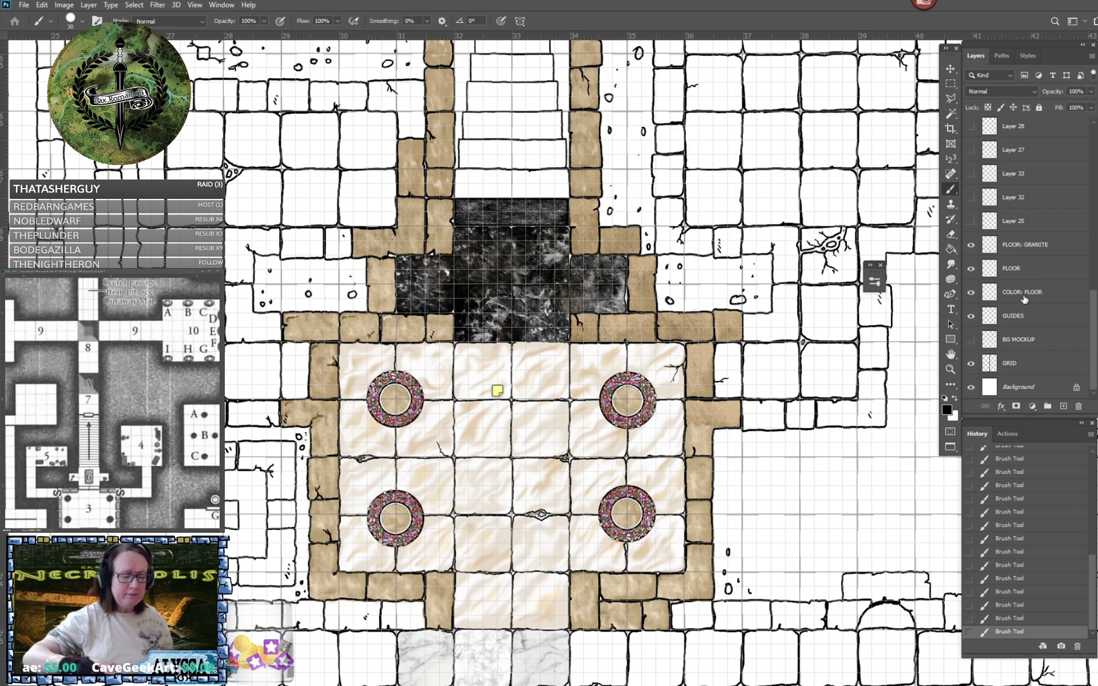
{"action": "scroll", "coordinate": [572, 356], "scroll_direction": "down", "scroll_amount": 1}
{"action": "scroll", "coordinate": [572, 356], "scroll_direction": "left", "scroll_amount": 1}
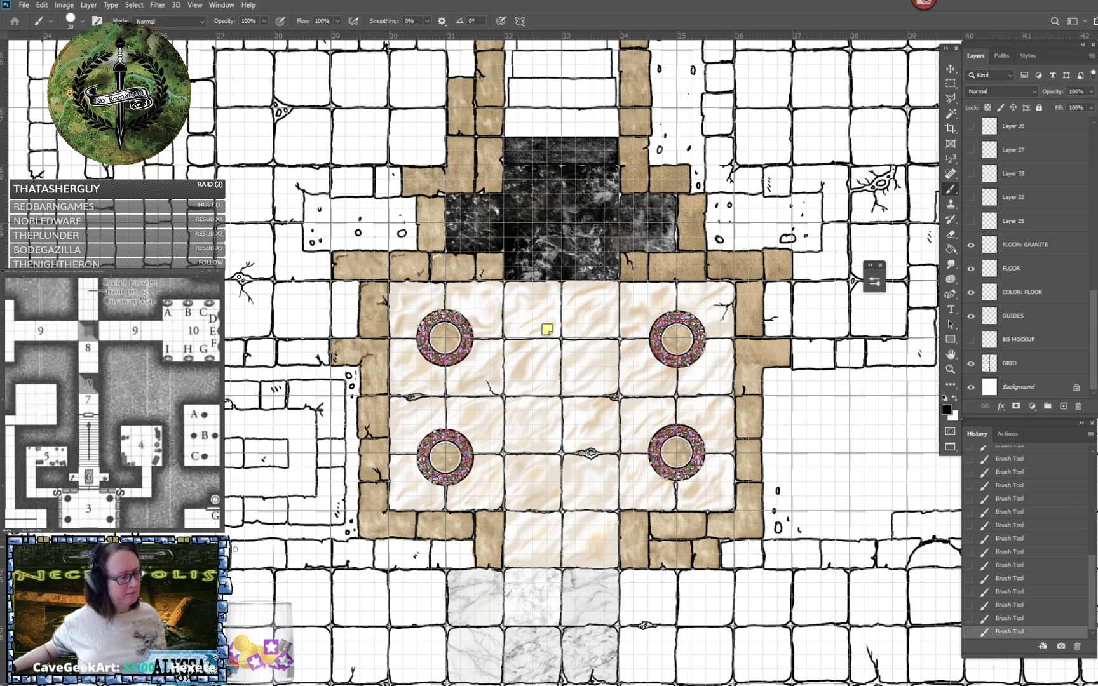
- Set the foreground colour to light grey dbd8d8, starting from a sample of the marble floor below the pillar chamber
{"action": "left_click", "coordinate": [947, 411]}
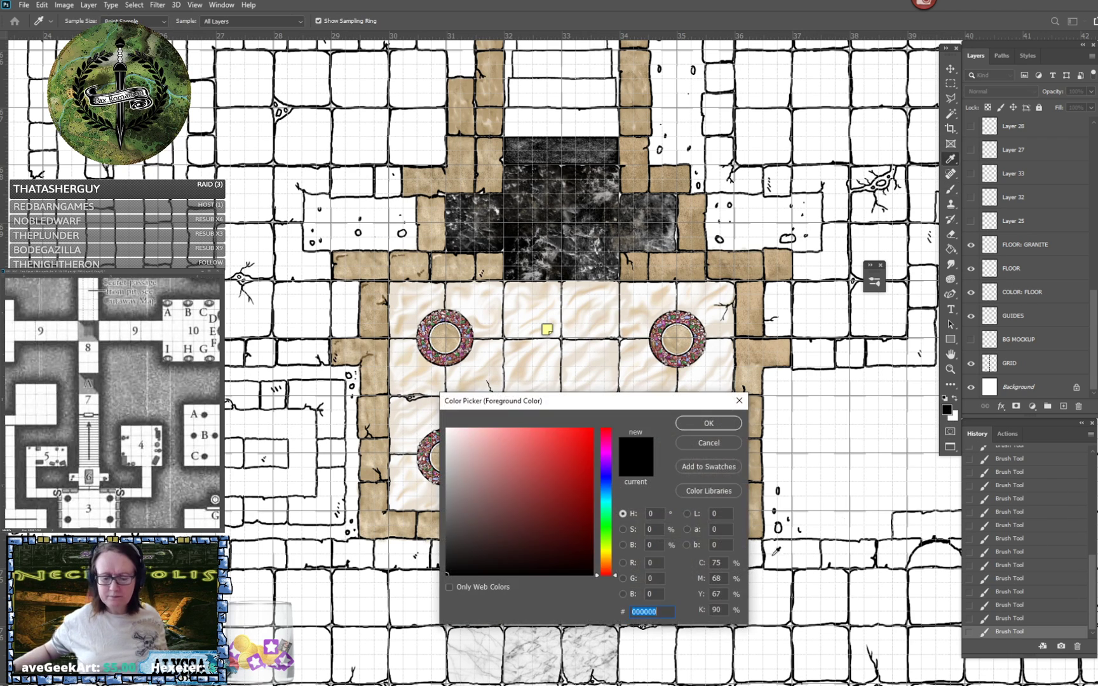
{"action": "left_click", "coordinate": [571, 645]}
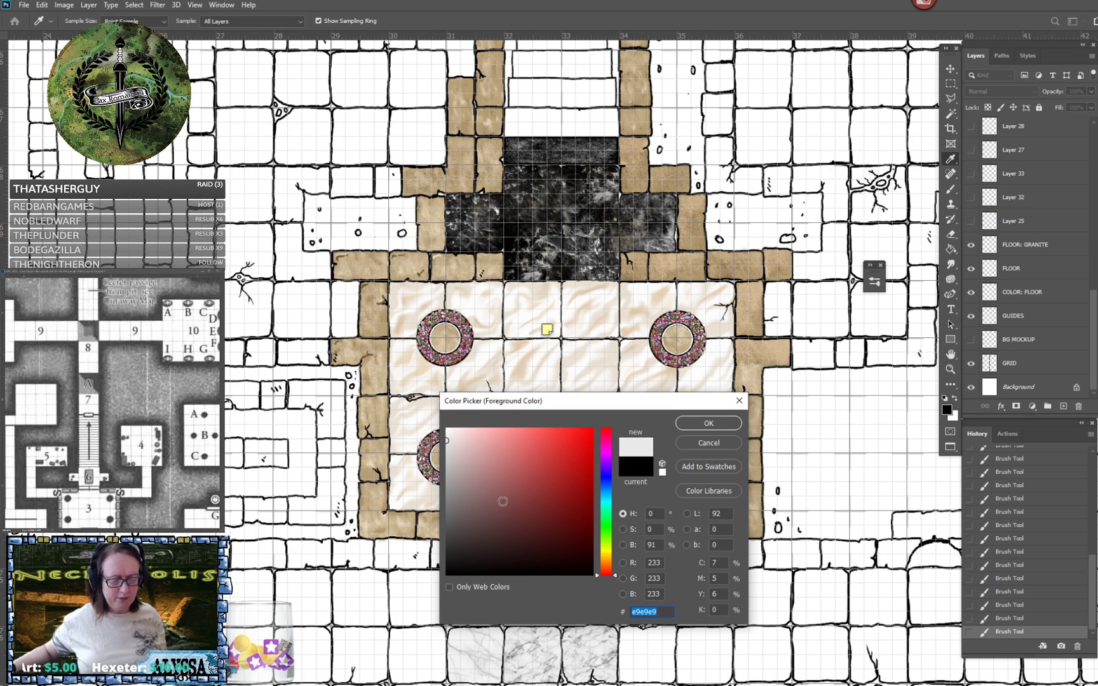
{"action": "left_click", "coordinate": [448, 449]}
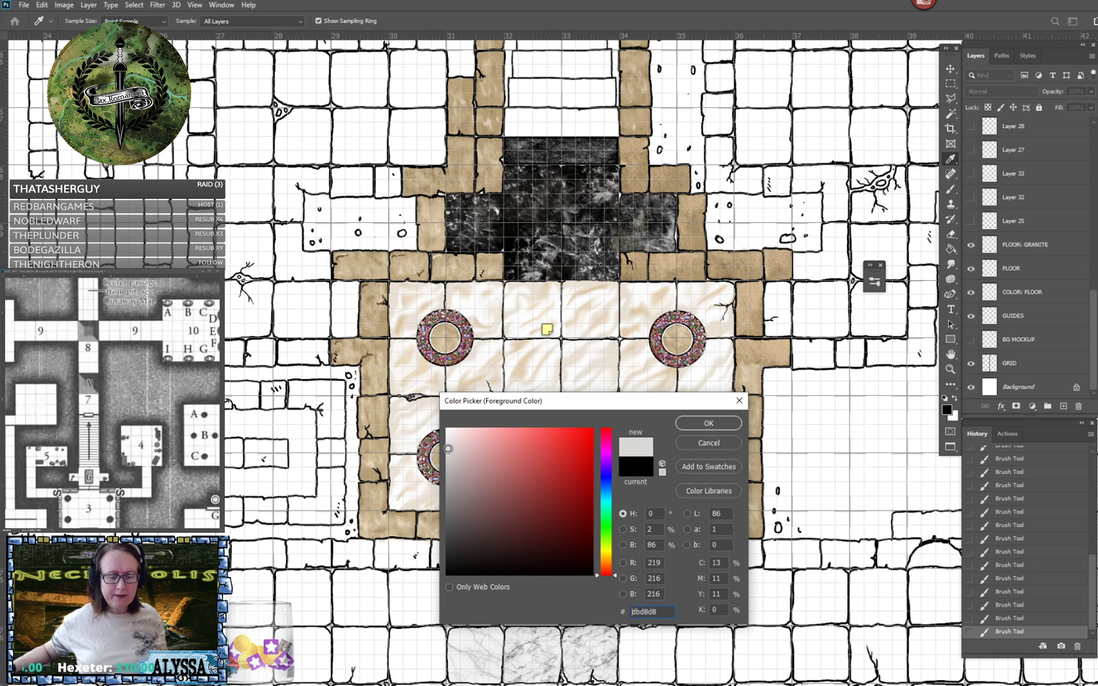
{"action": "left_click", "coordinate": [681, 424]}
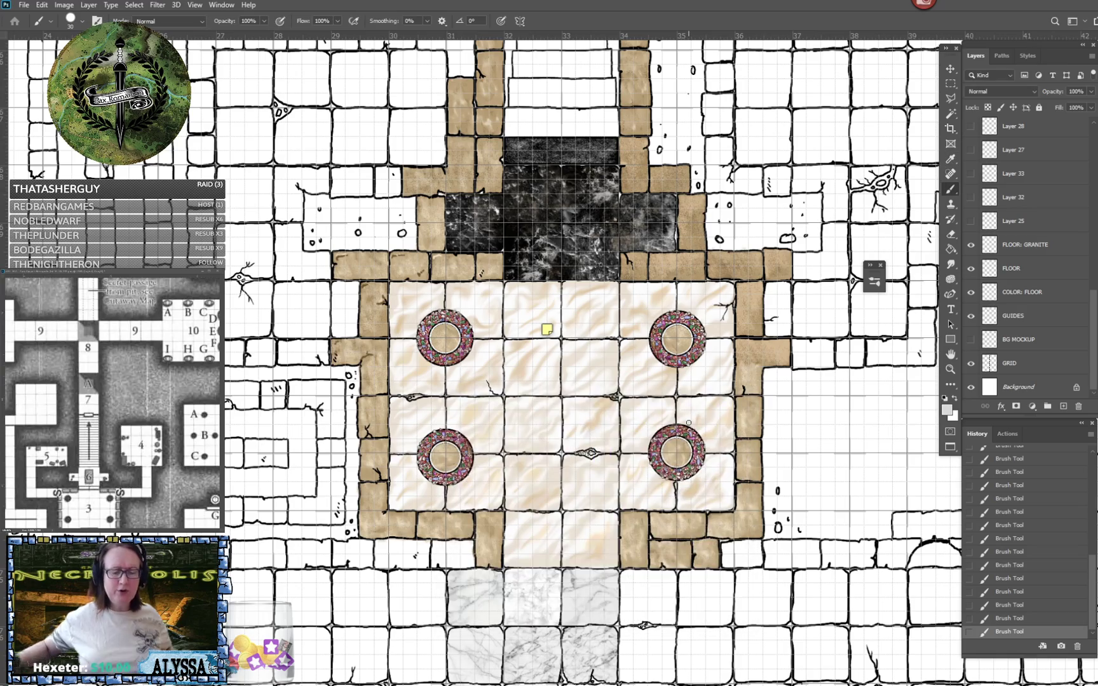
- Select the FLOOR: GRANITE layer and hide it
{"action": "scroll", "coordinate": [688, 422], "scroll_direction": "up", "scroll_amount": 4}
{"action": "scroll", "coordinate": [689, 423], "scroll_direction": "right", "scroll_amount": 3}
{"action": "scroll", "coordinate": [689, 422], "scroll_direction": "up", "scroll_amount": 3}
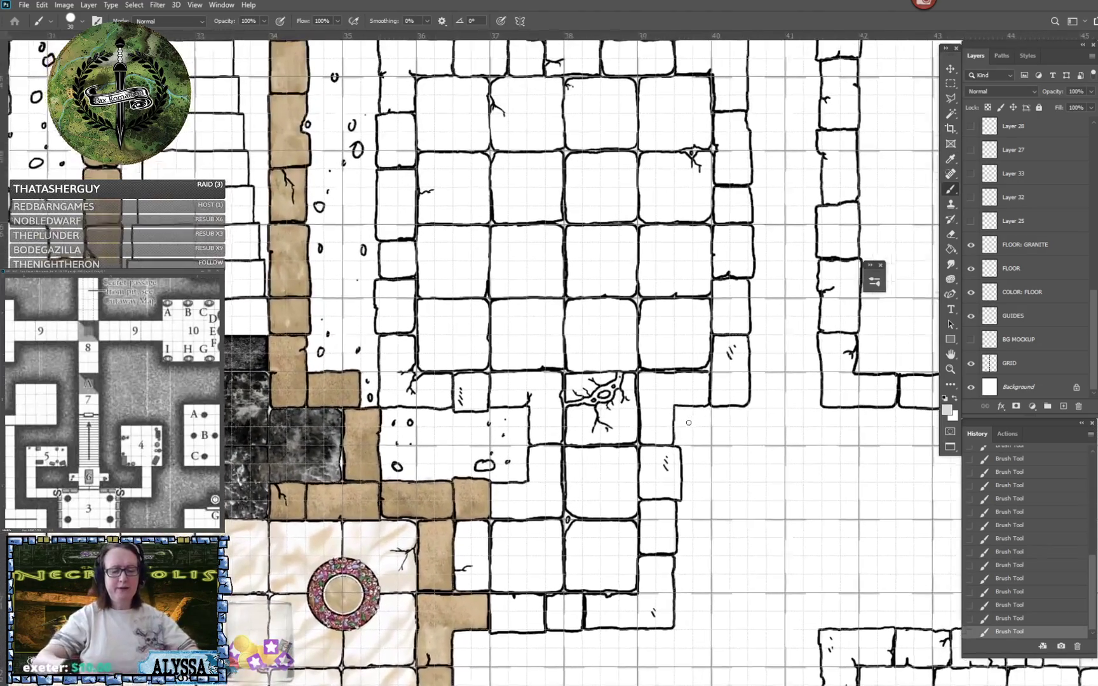
{"action": "left_click", "coordinate": [1046, 246]}
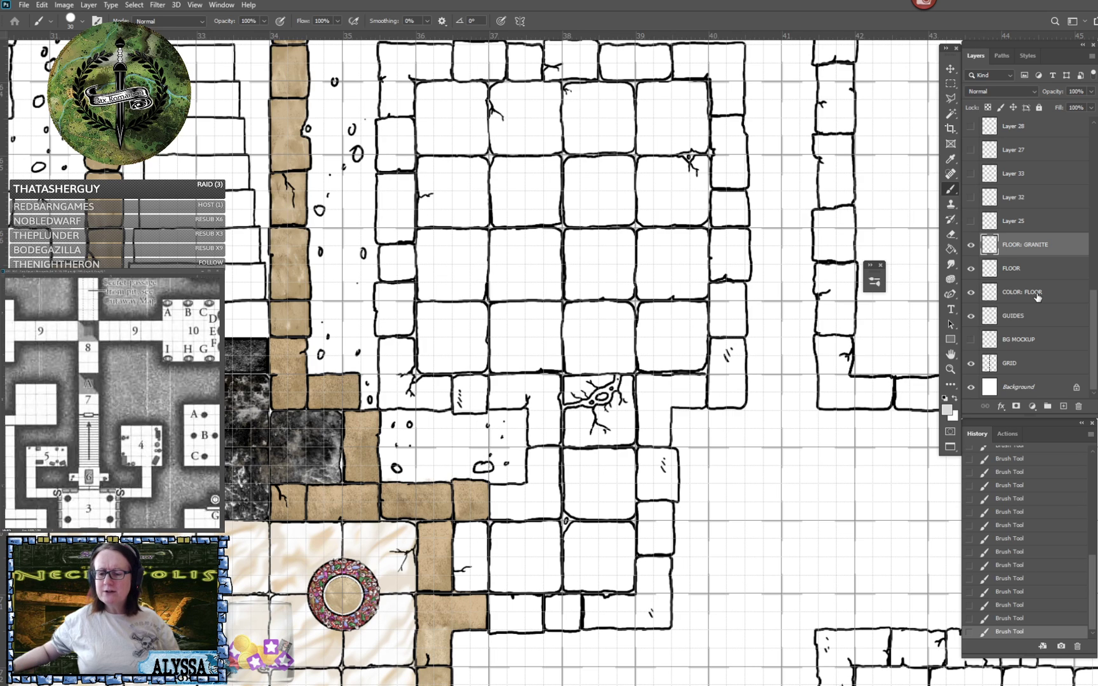
{"action": "left_click", "coordinate": [972, 246]}
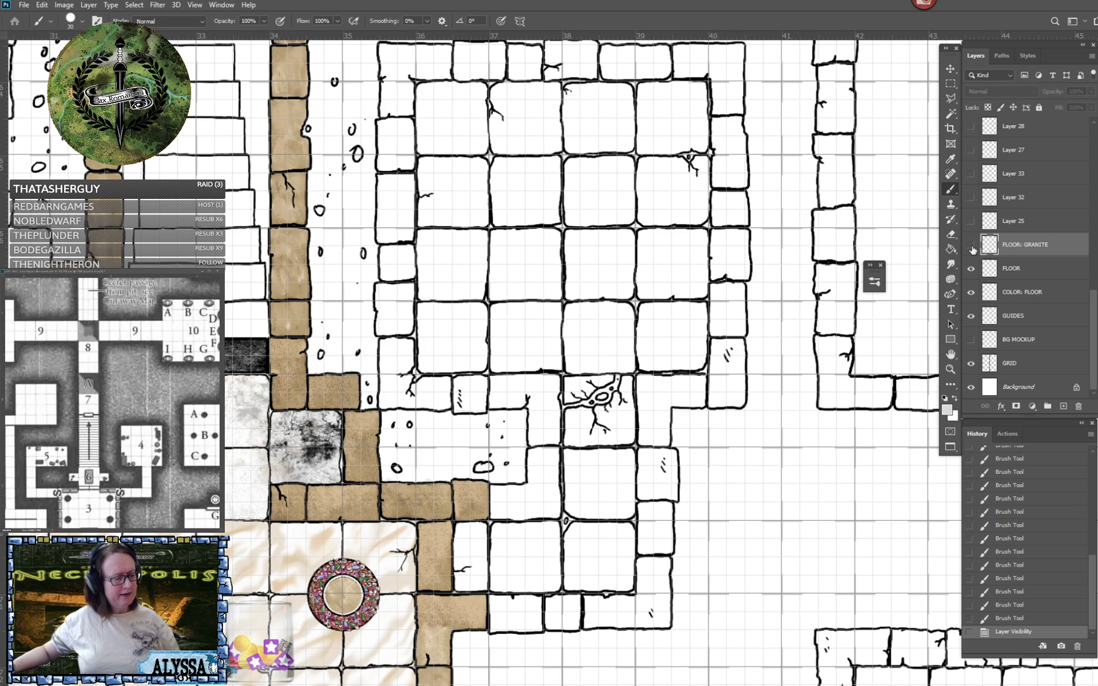
- Toggle the visibility of the FLOOR: GRANITE, FLOOR and COLOR: FLOOR layers to check what each one contributes
{"action": "left_click", "coordinate": [971, 246]}
{"action": "left_click", "coordinate": [972, 245]}
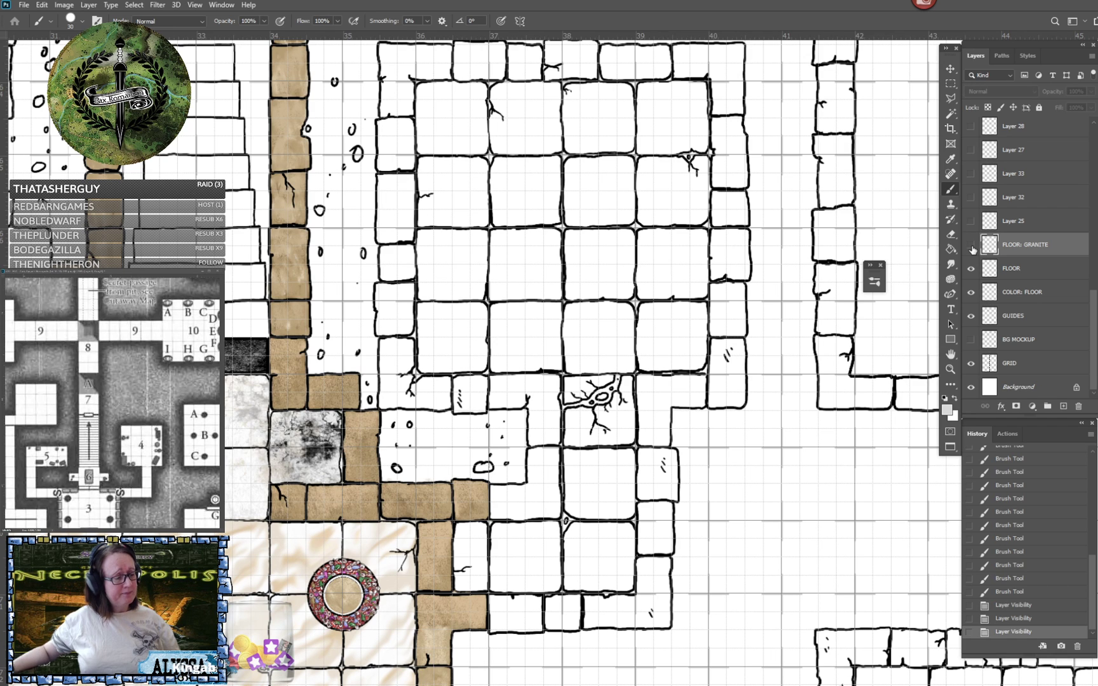
{"action": "left_click", "coordinate": [971, 246]}
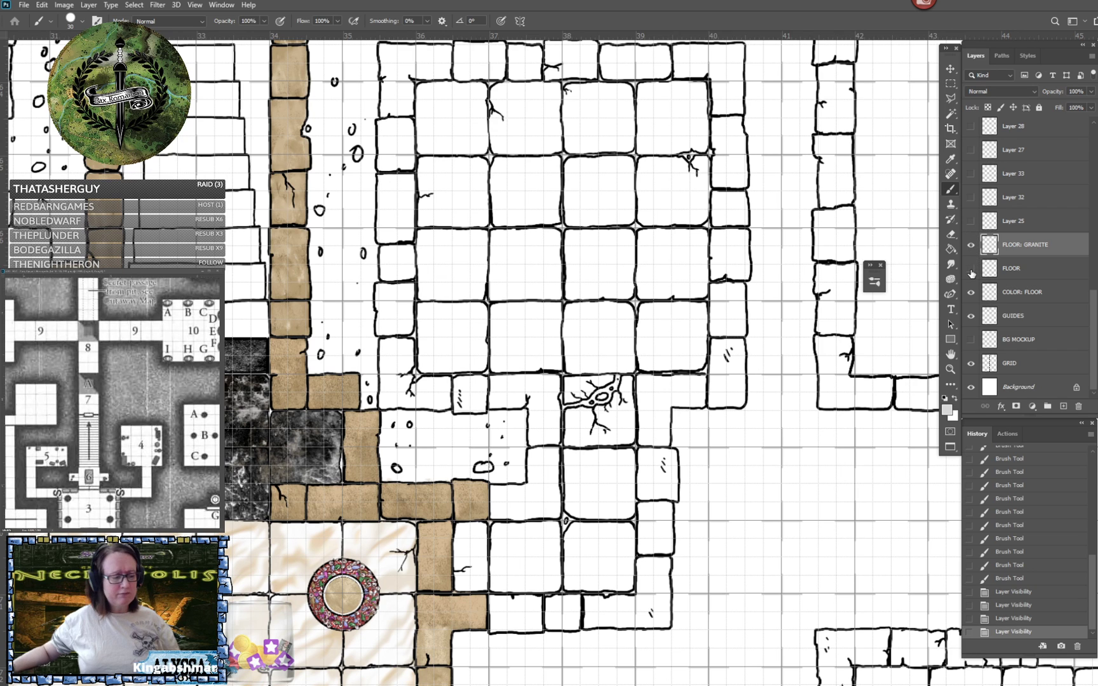
{"action": "left_click", "coordinate": [971, 273]}
{"action": "left_click", "coordinate": [971, 272]}
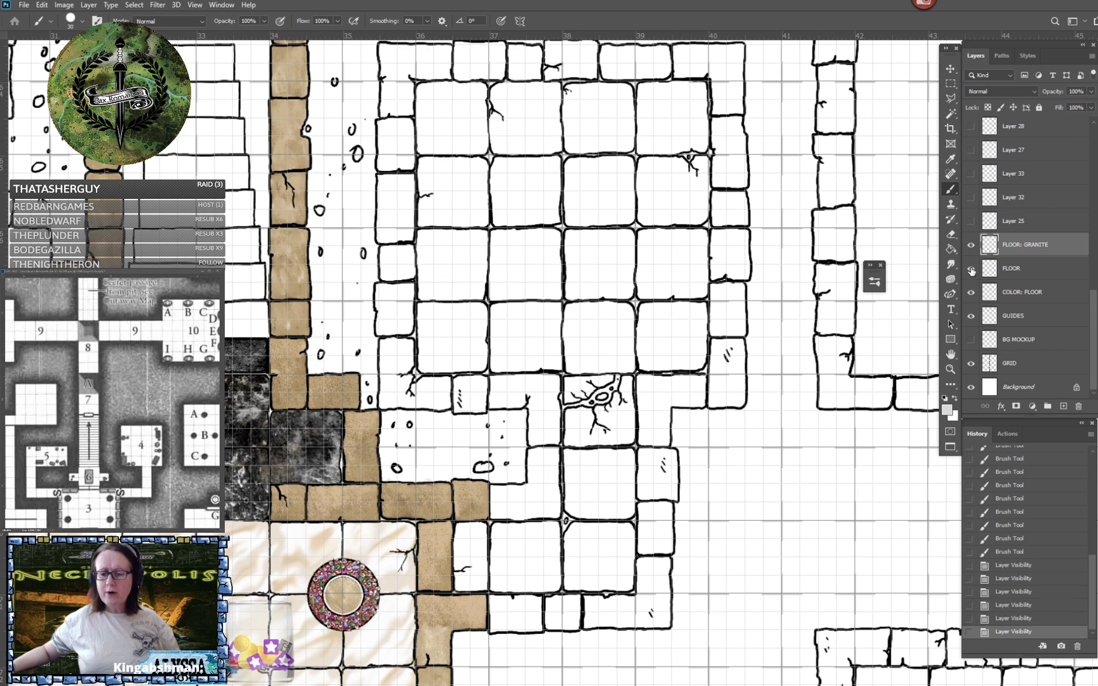
{"action": "left_click", "coordinate": [970, 245]}
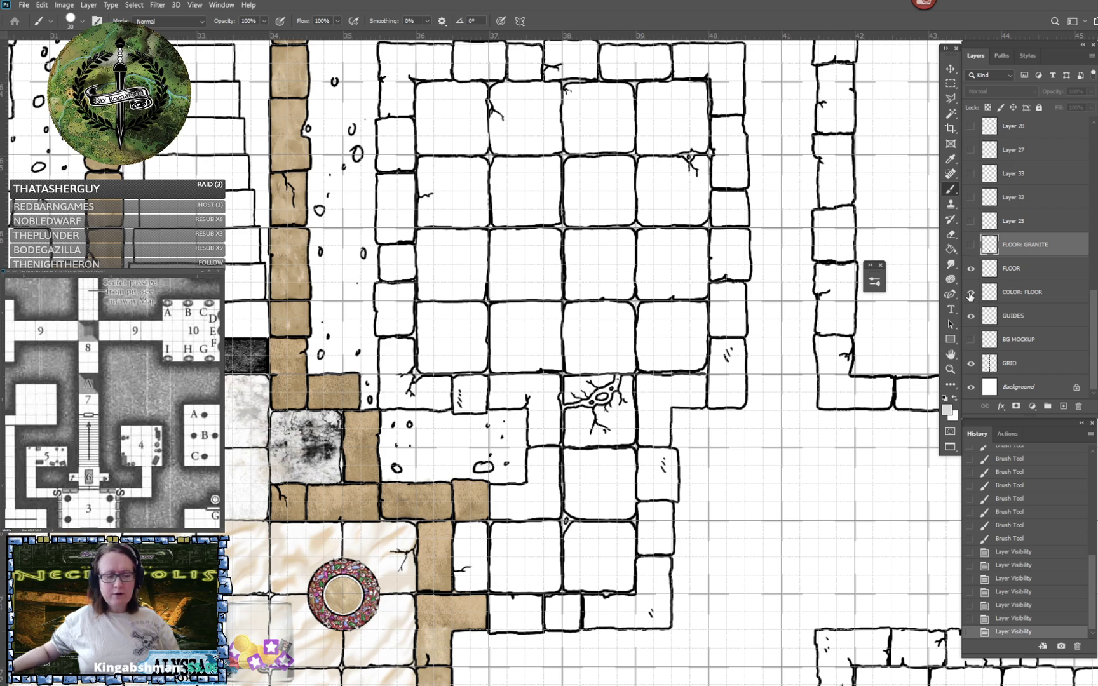
{"action": "left_click", "coordinate": [970, 294]}
{"action": "left_click", "coordinate": [970, 293]}
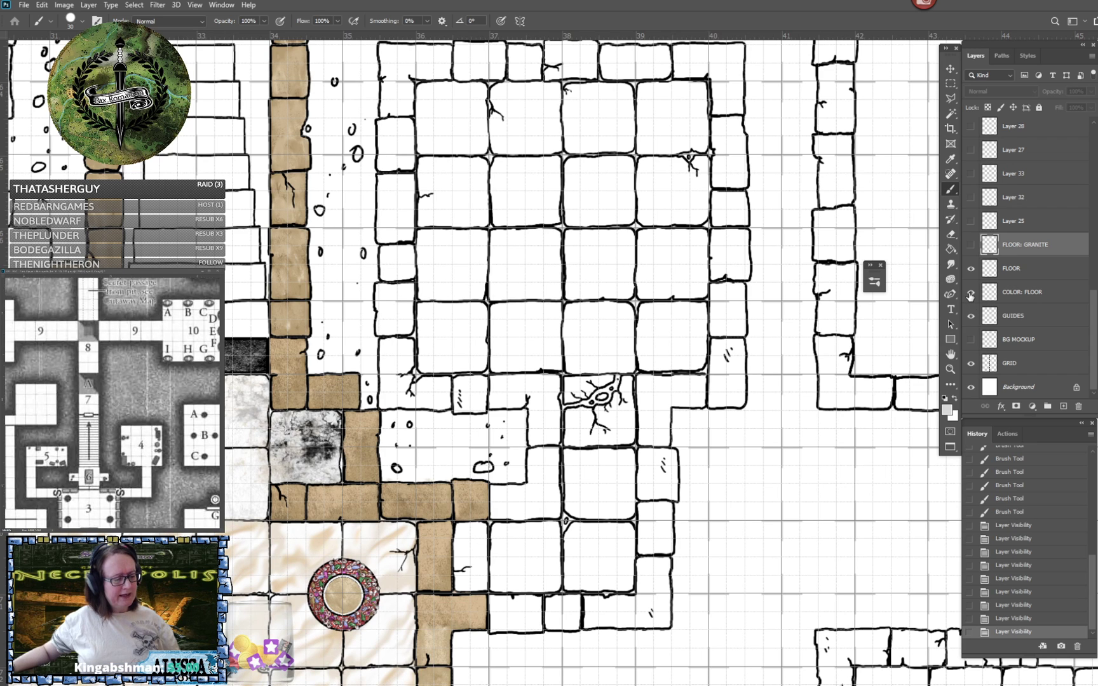
{"action": "left_click", "coordinate": [970, 294]}
{"action": "left_click", "coordinate": [970, 294]}
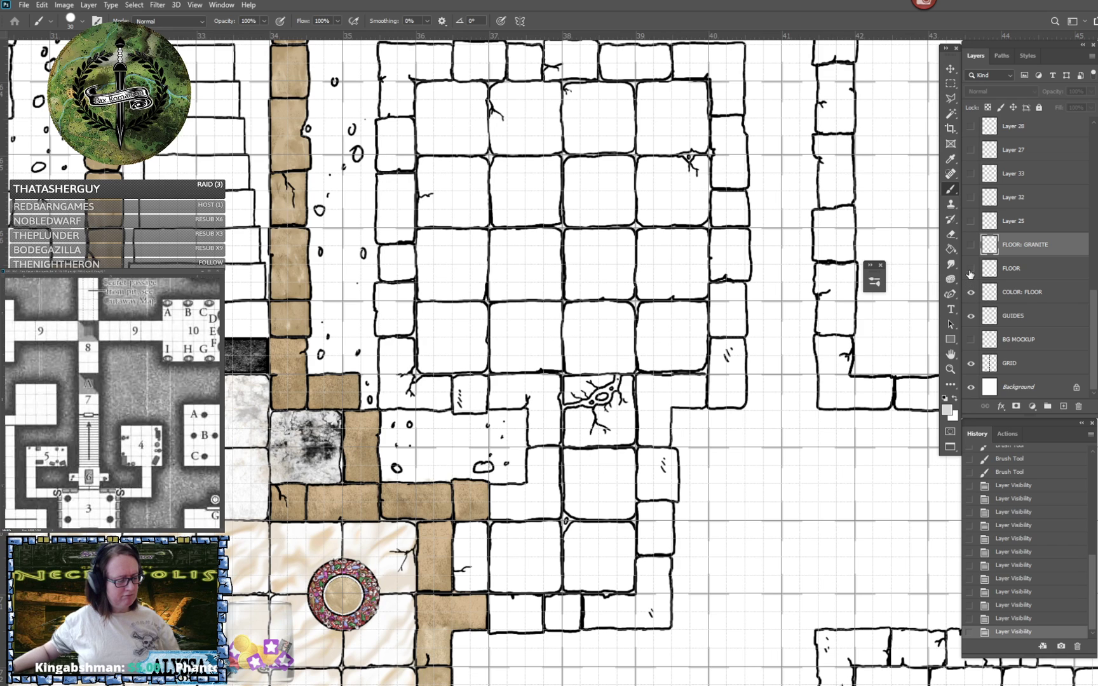
{"action": "left_click", "coordinate": [970, 268]}
{"action": "left_click", "coordinate": [970, 270]}
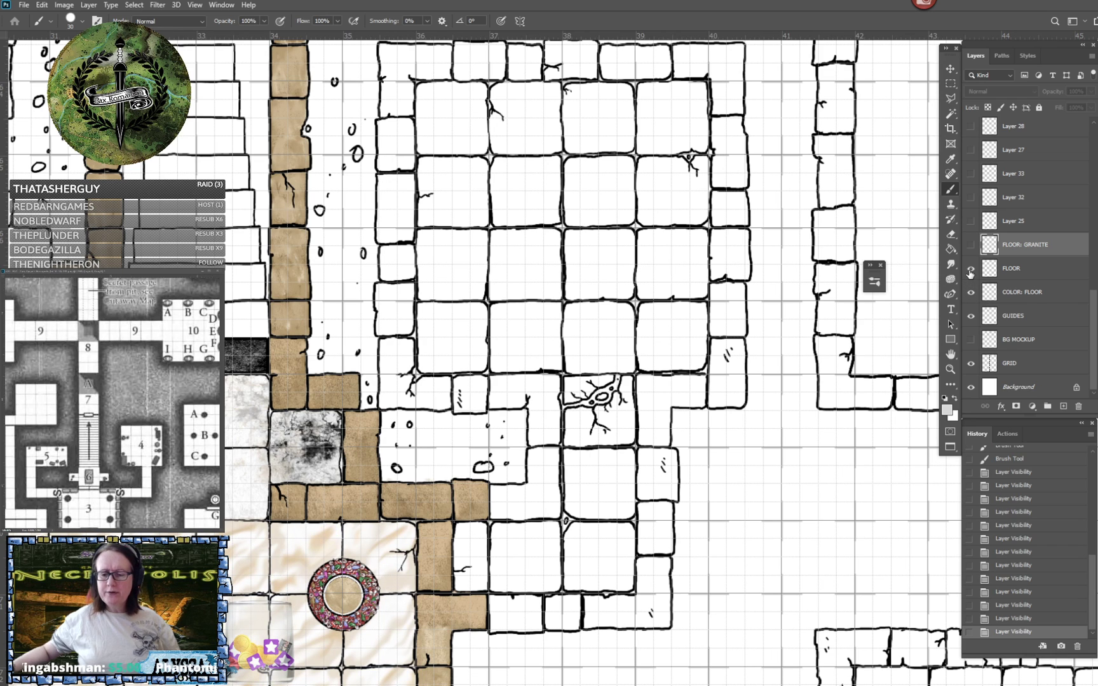
- Merge the FLOOR and COLOR: FLOOR layers, and check the tiles below the staircase with and without FLOOR: GRANITE
{"action": "left_click", "coordinate": [1037, 298]}
{"action": "left_click", "coordinate": [1030, 271], "text": "shift"}
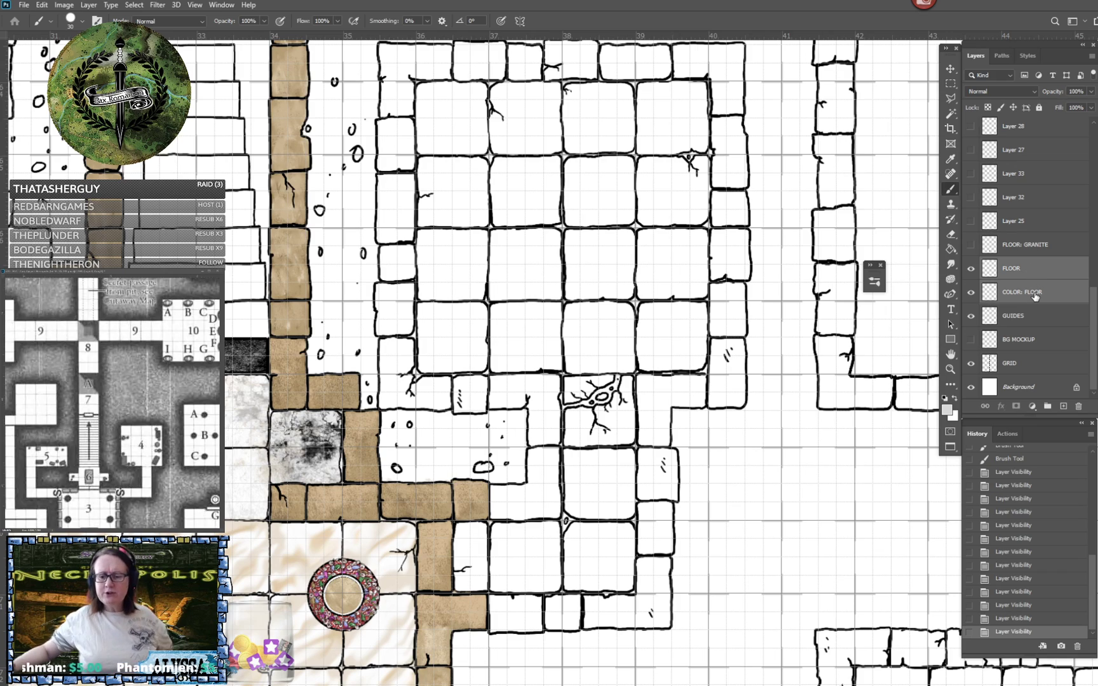
{"action": "key", "text": "ctrl+e"}
{"action": "scroll", "coordinate": [584, 356], "scroll_direction": "left", "scroll_amount": 6}
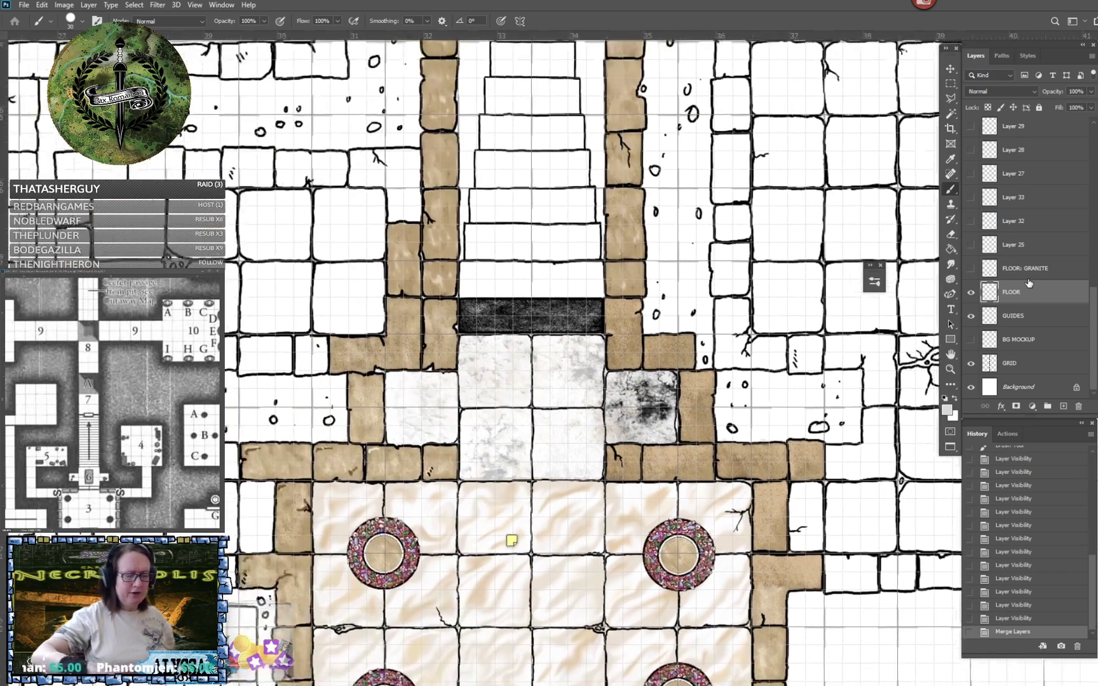
{"action": "left_click", "coordinate": [971, 269]}
{"action": "left_click", "coordinate": [971, 269]}
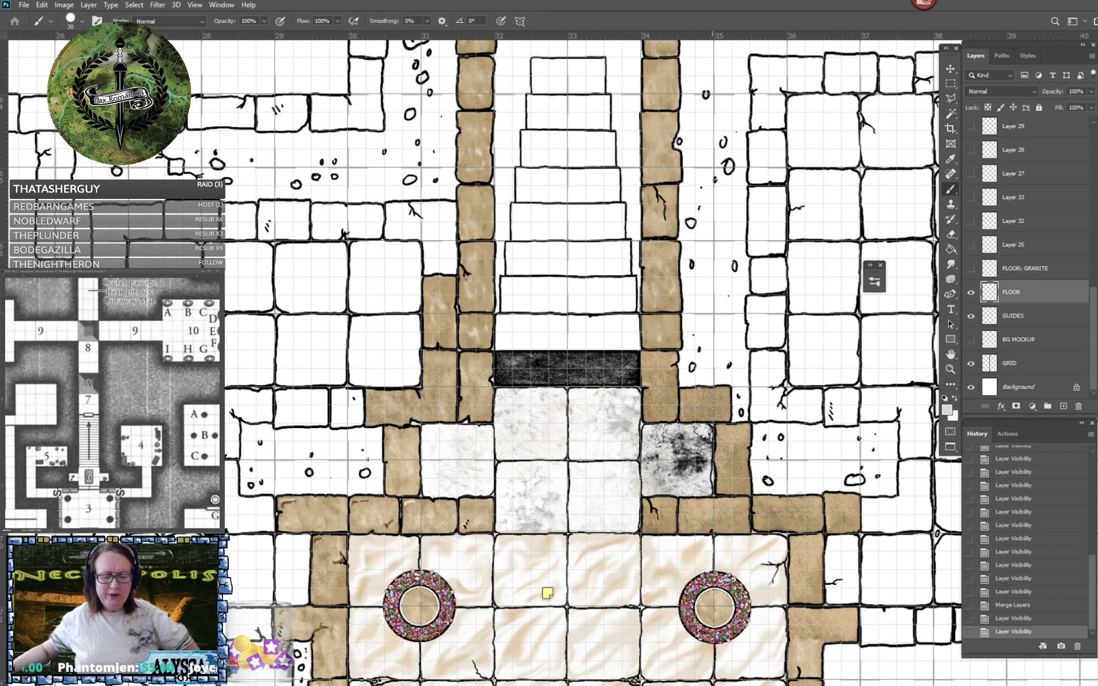
- Select the layer holding the marble tiles below the staircase by picking it from the canvas, and verify it by toggling its visibility
{"action": "left_click", "coordinate": [950, 68]}
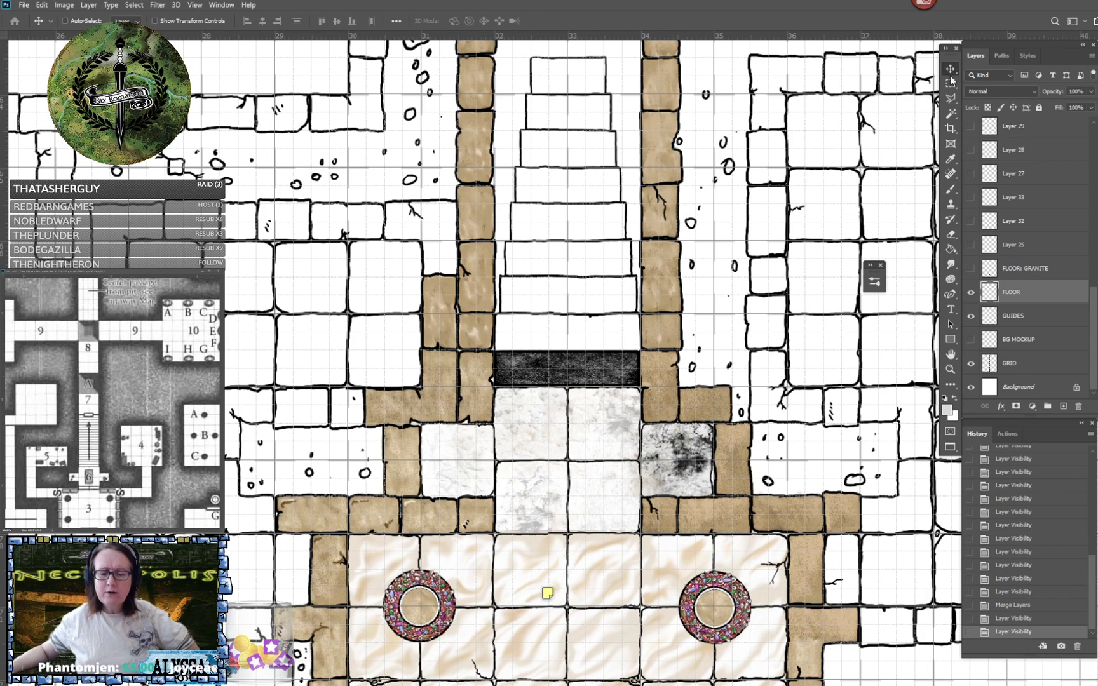
{"action": "right_click", "coordinate": [687, 471]}
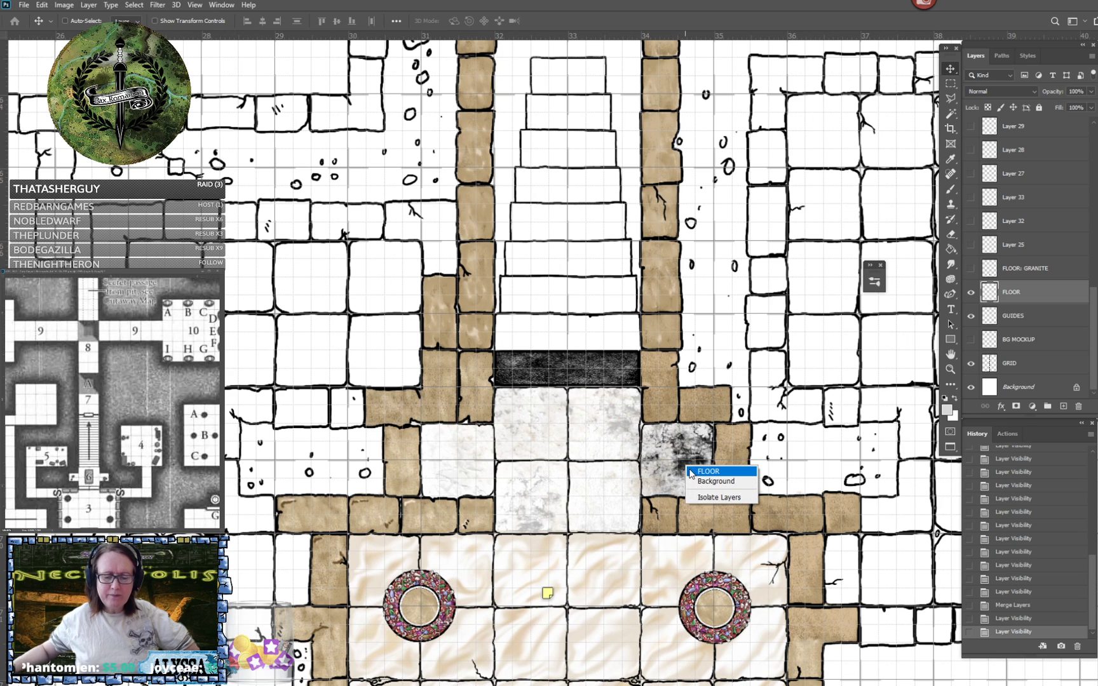
{"action": "left_click", "coordinate": [699, 473]}
{"action": "key", "text": "ctrl+shift+bracketright"}
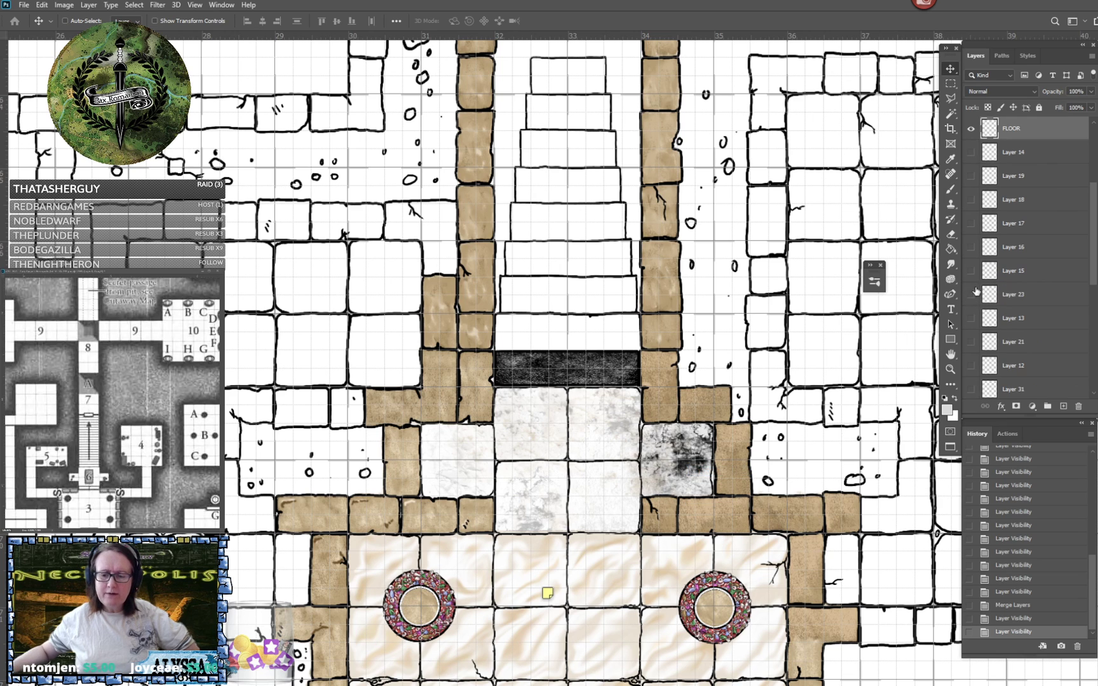
{"action": "scroll", "coordinate": [1025, 173], "scroll_direction": "up", "scroll_amount": 3}
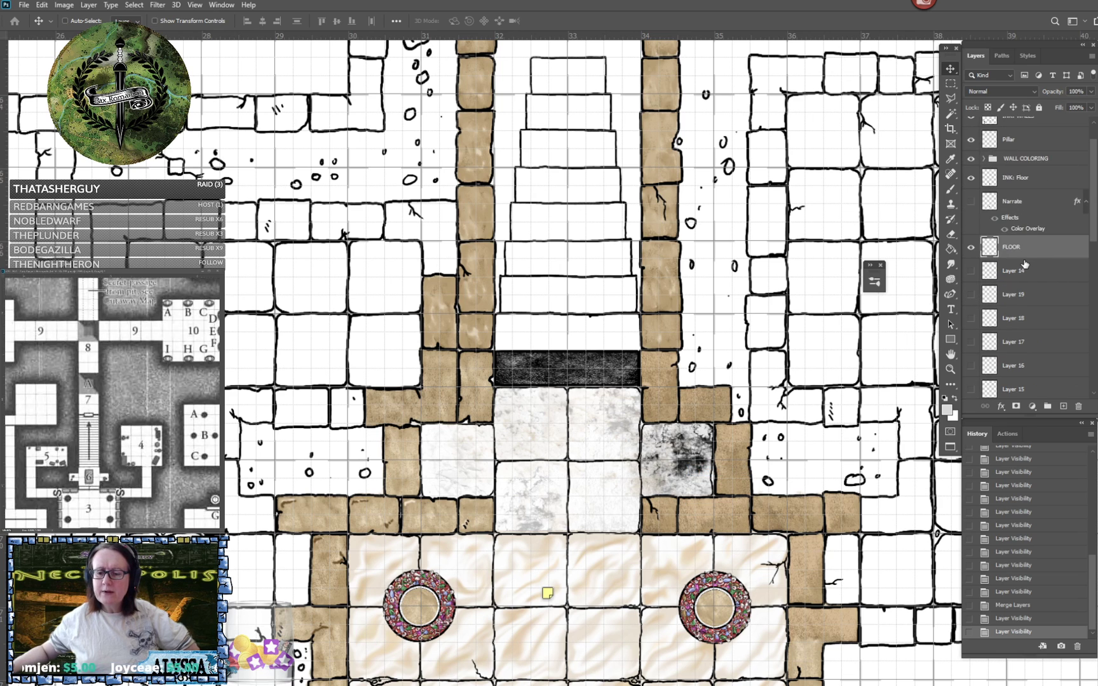
{"action": "scroll", "coordinate": [1024, 264], "scroll_direction": "up", "scroll_amount": 2}
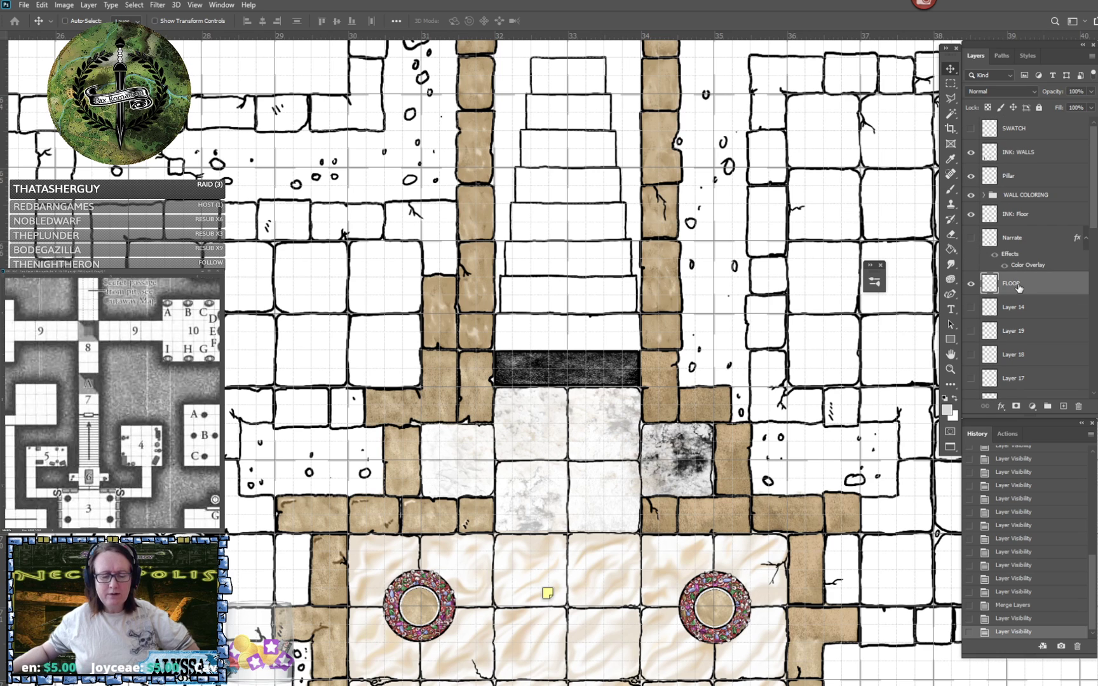
{"action": "left_click", "coordinate": [970, 285]}
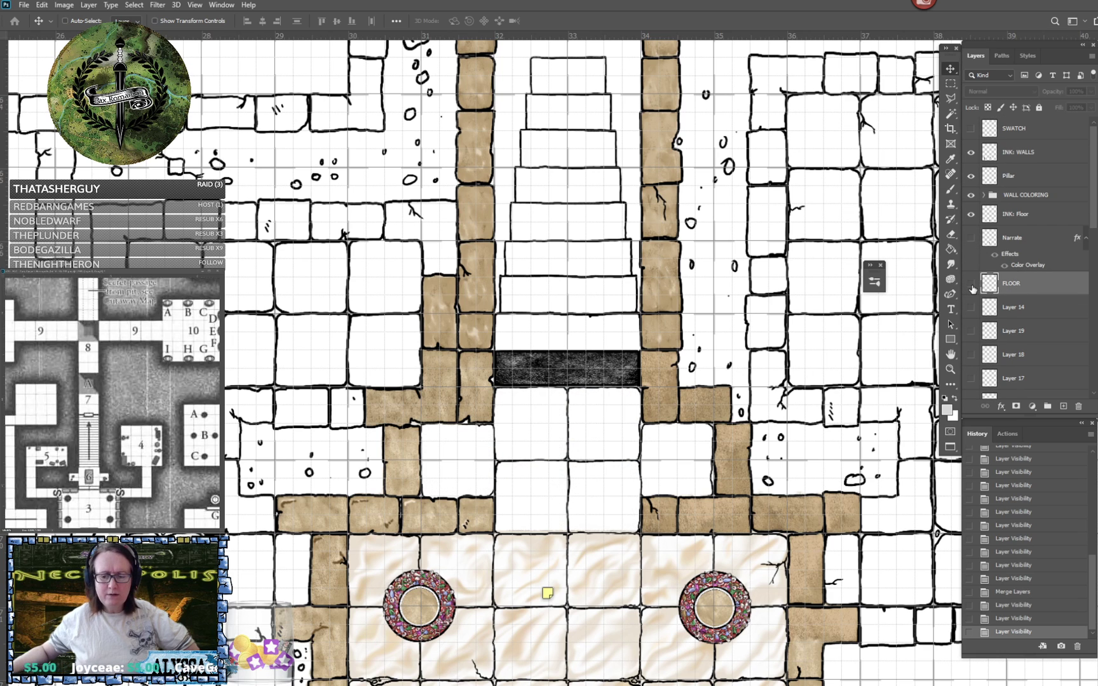
{"action": "left_click", "coordinate": [971, 285]}
- Move the marble tiles' FLOOR layer down the layer stack to directly beneath FLOOR: GRANITE, and check its visibility
{"action": "scroll", "coordinate": [1027, 302], "scroll_direction": "down", "scroll_amount": 3}
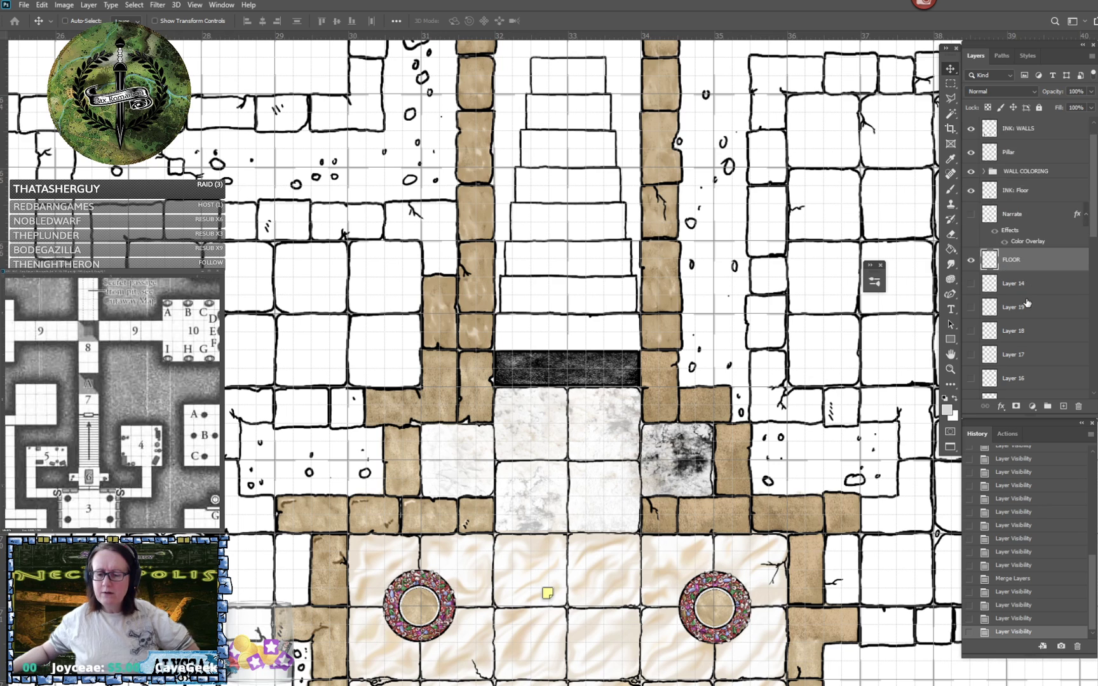
{"action": "scroll", "coordinate": [1028, 303], "scroll_direction": "up", "scroll_amount": 1}
{"action": "left_click_drag", "start_coordinate": [1037, 236], "coordinate": [1056, 284]}
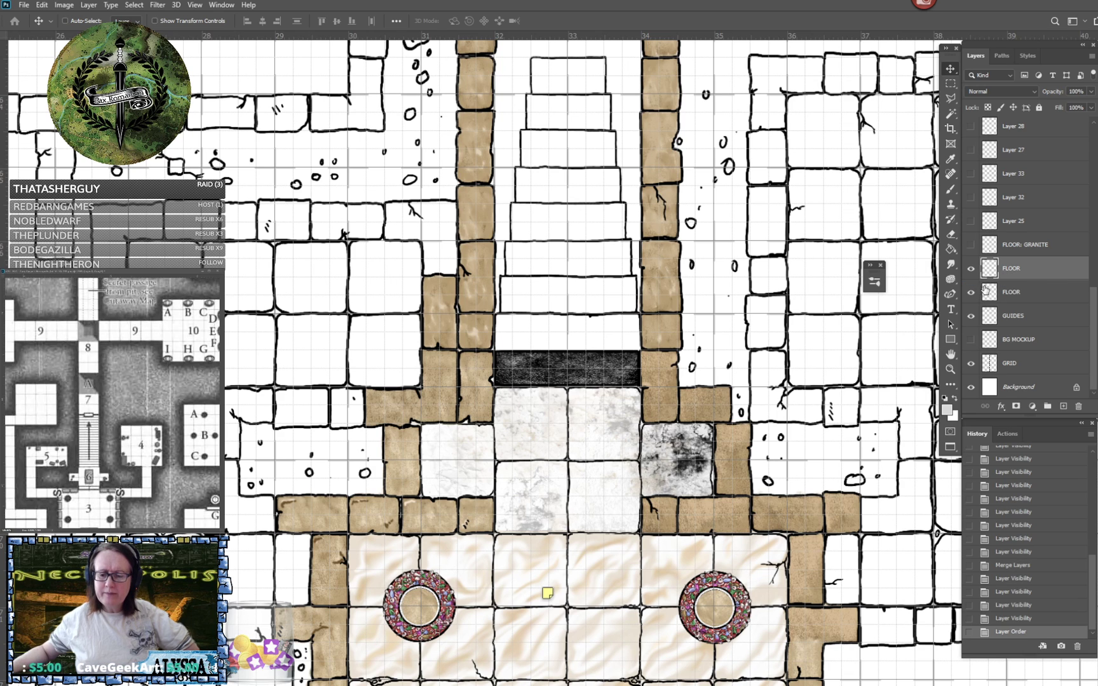
{"action": "left_click", "coordinate": [971, 268]}
{"action": "left_click", "coordinate": [970, 269]}
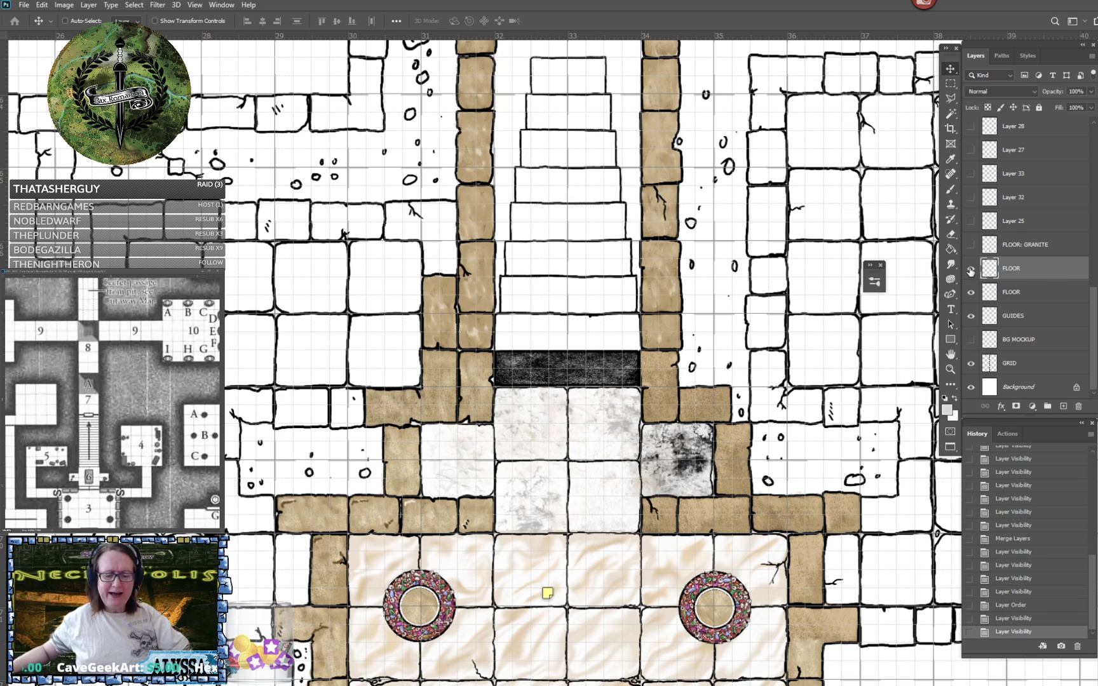
- Show the FLOOR: GRANITE layer and move it beneath both FLOOR layers, directly above GUIDES
{"action": "left_click", "coordinate": [970, 245]}
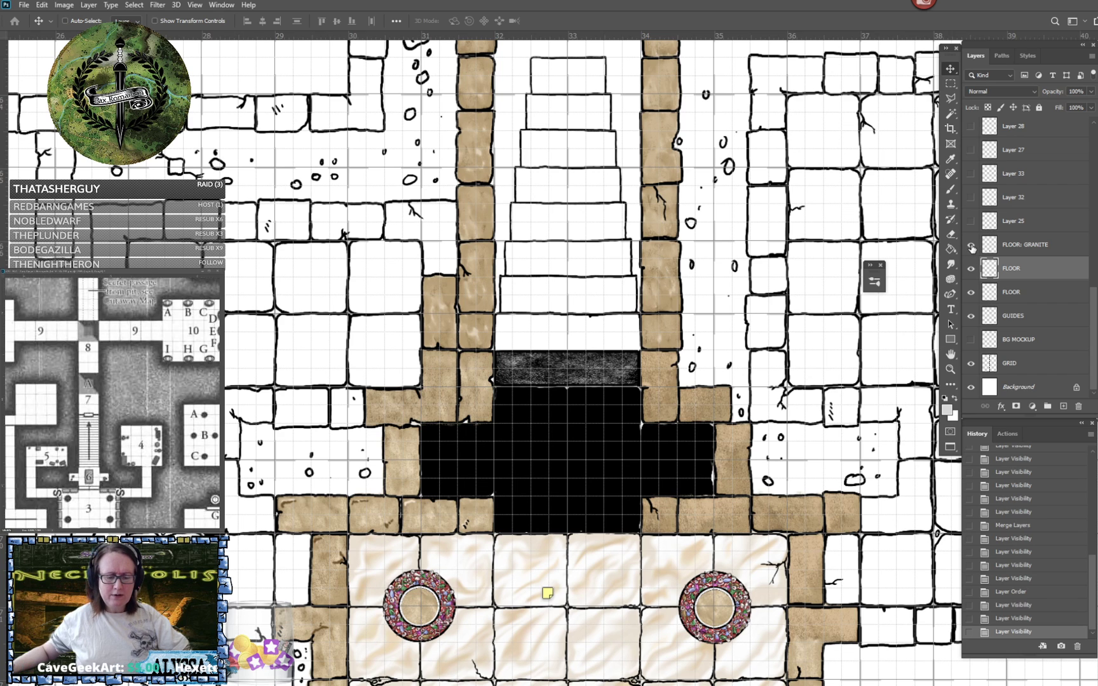
{"action": "left_click_drag", "start_coordinate": [1036, 249], "coordinate": [1028, 295]}
{"action": "left_click", "coordinate": [970, 293]}
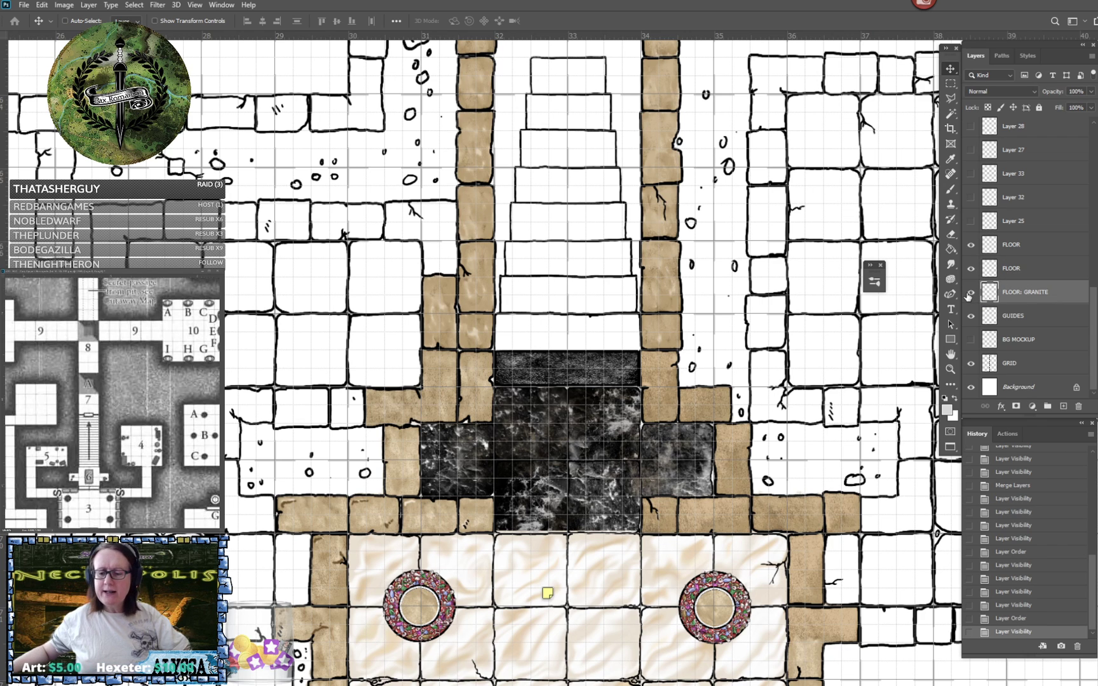
- Merge the two FLOOR layers and FLOOR: GRANITE into one layer, and check the result by toggling its visibility
{"action": "left_click", "coordinate": [1026, 251], "text": "shift"}
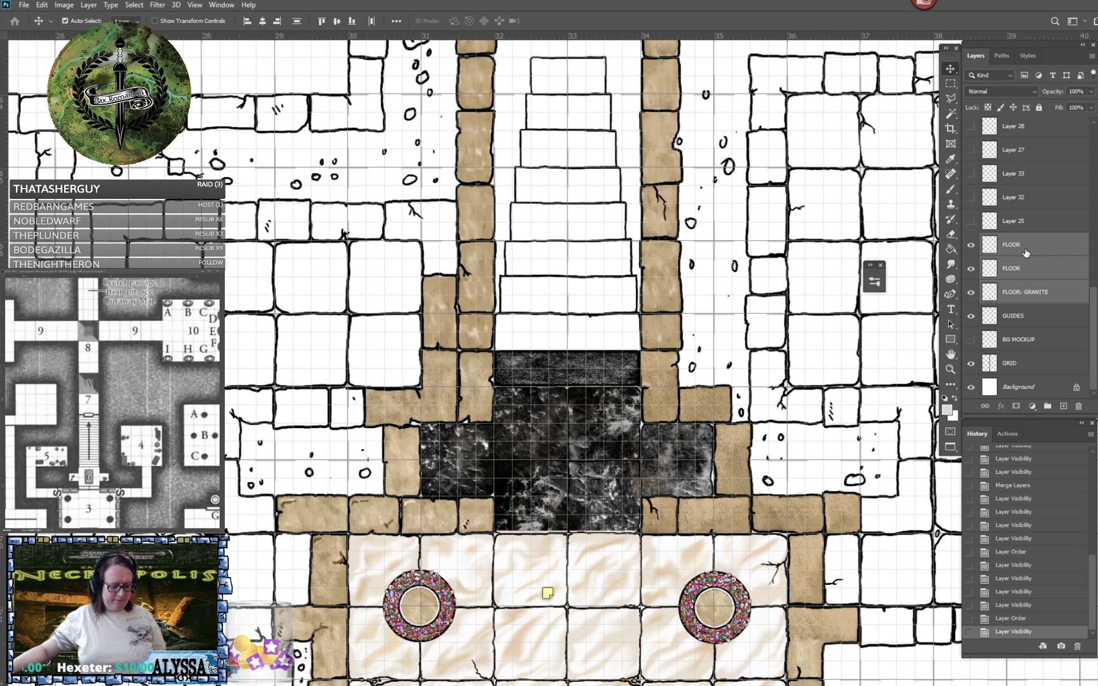
{"action": "key", "text": "ctrl+e"}
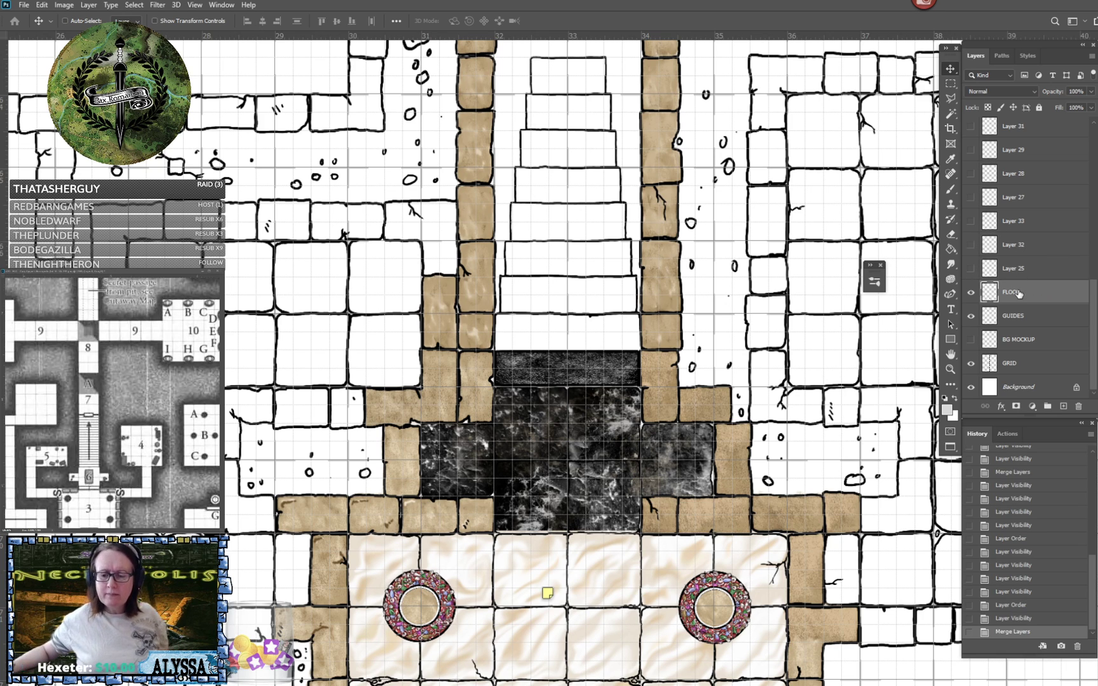
{"action": "left_click", "coordinate": [972, 293]}
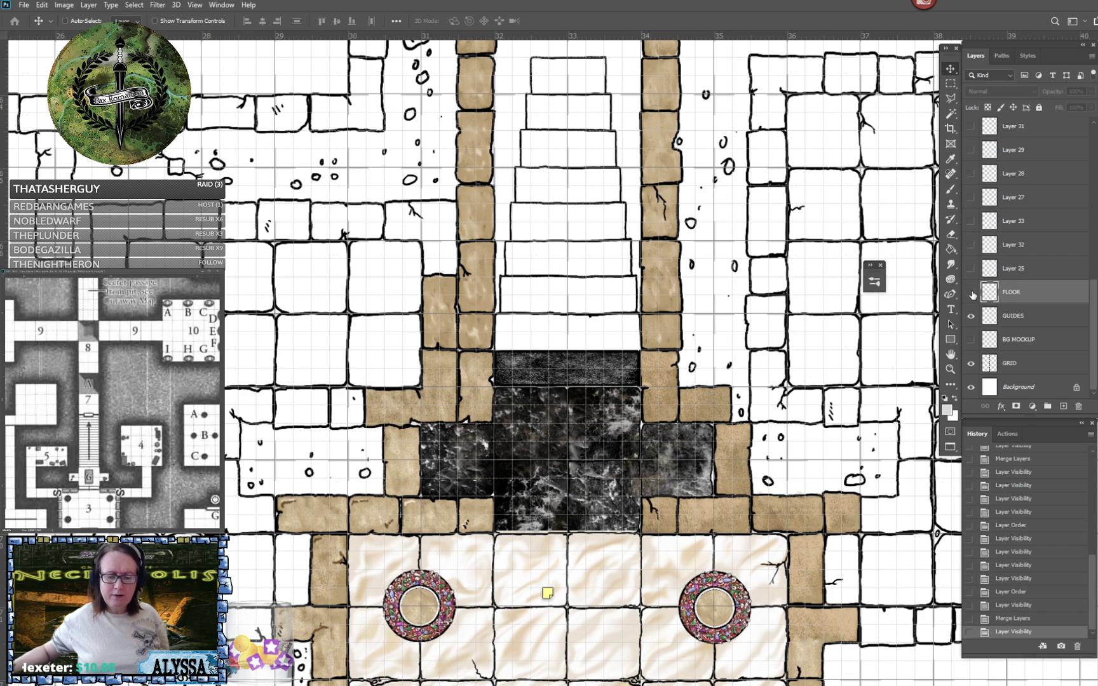
{"action": "left_click", "coordinate": [971, 294]}
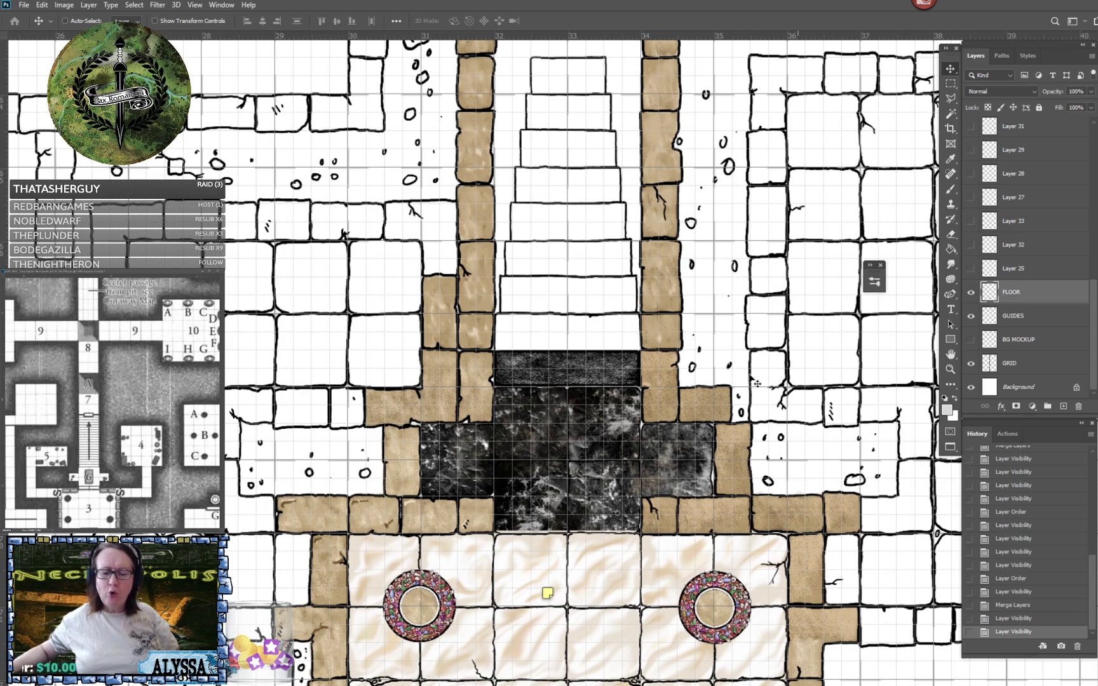
{"action": "scroll", "coordinate": [694, 409], "scroll_direction": "right", "scroll_amount": 3}
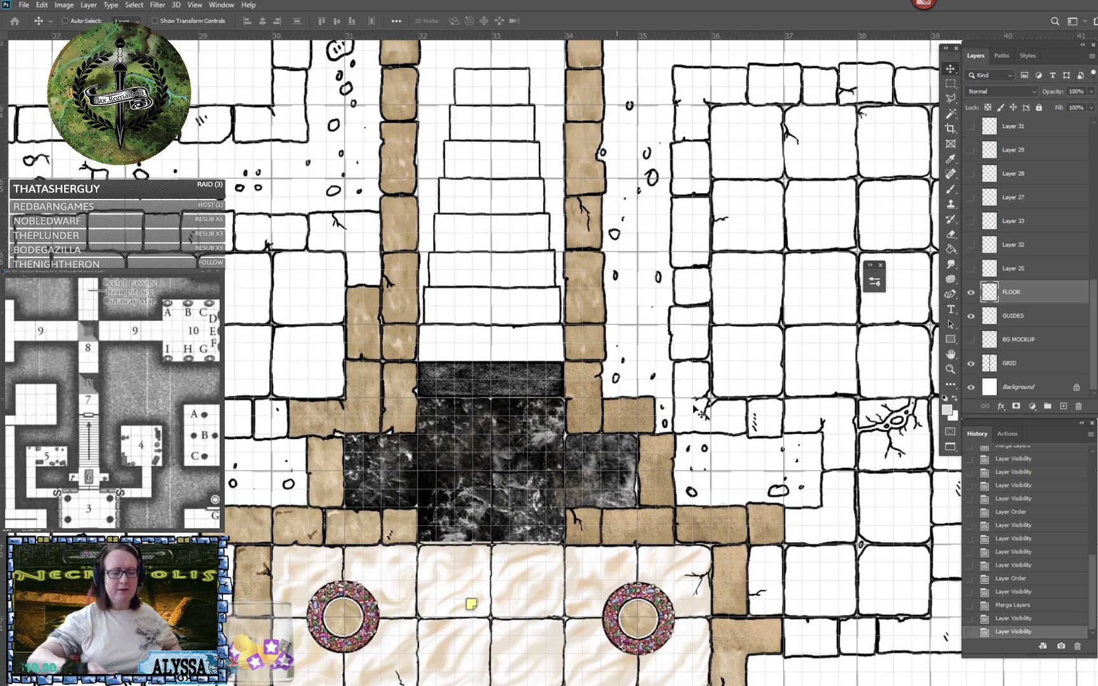
{"action": "scroll", "coordinate": [693, 408], "scroll_direction": "up", "scroll_amount": 2}
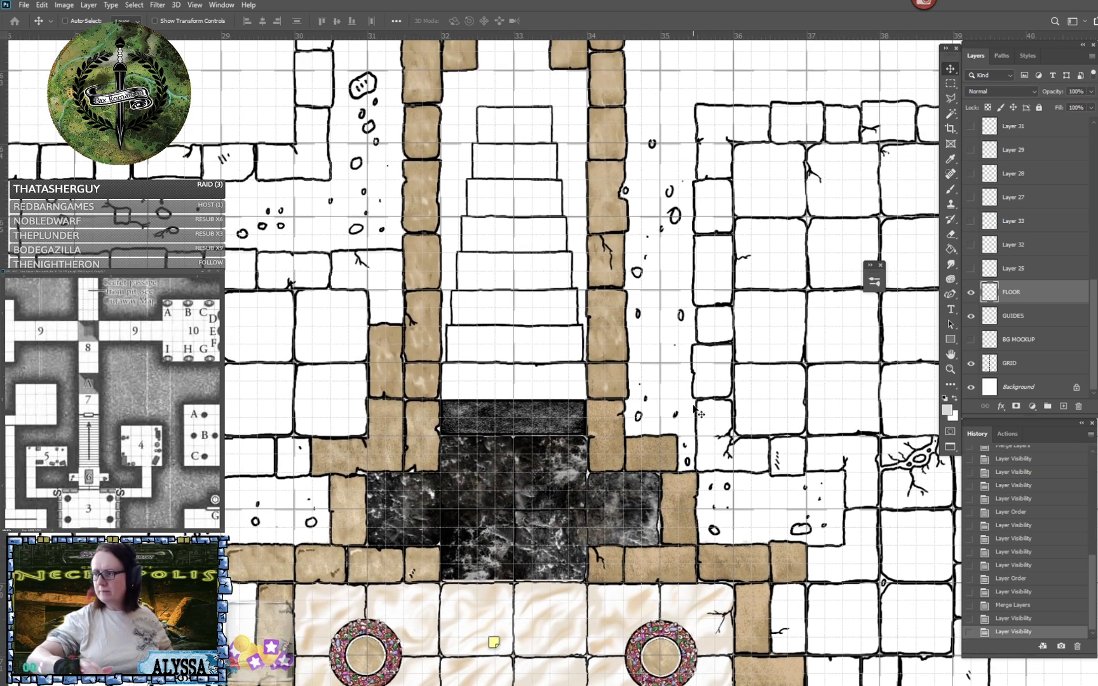
{"action": "scroll", "coordinate": [697, 414], "scroll_direction": "down", "scroll_amount": 2}
{"action": "scroll", "coordinate": [695, 413], "scroll_direction": "down", "scroll_amount": 1}
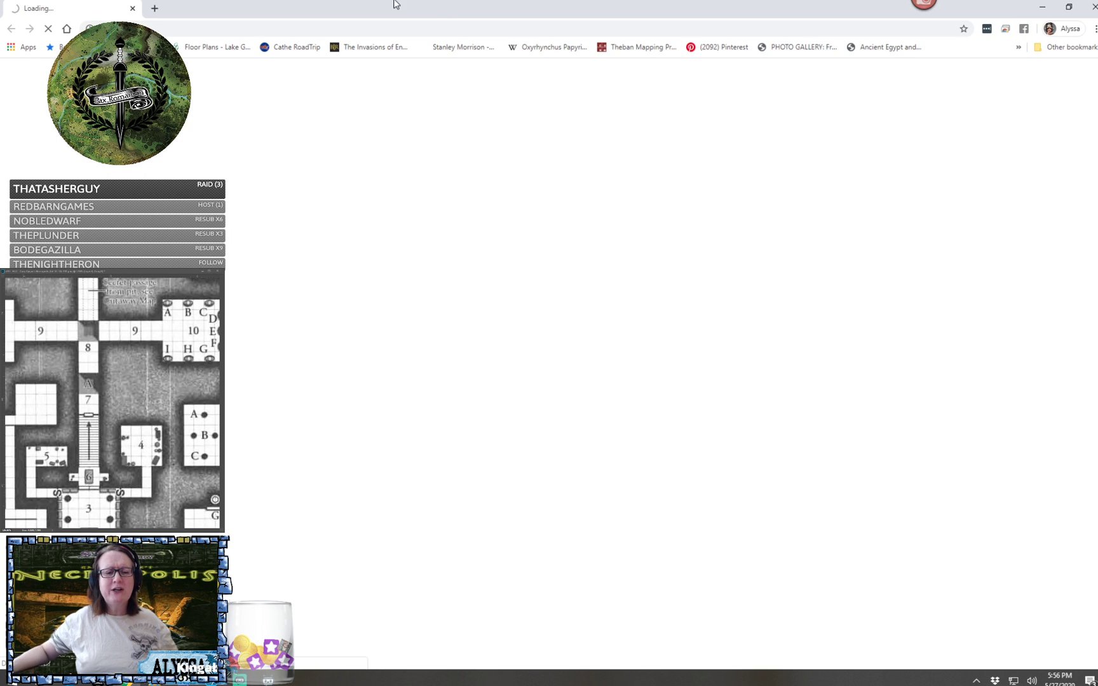
- Switch to the browser and examine the parchment-style coastline map with its compass rose, up close and as a whole
{"action": "left_click_drag", "start_coordinate": [442, 8], "coordinate": [1097, 137]}
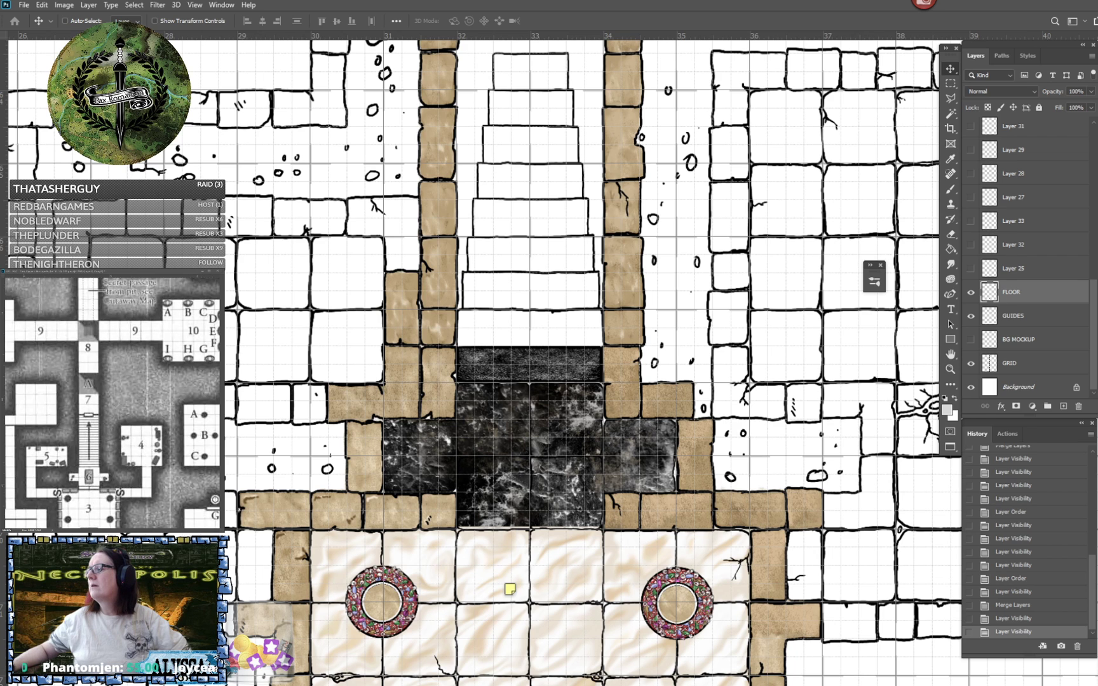
{"action": "left_click_drag", "start_coordinate": [828, 684], "coordinate": [813, 1]}
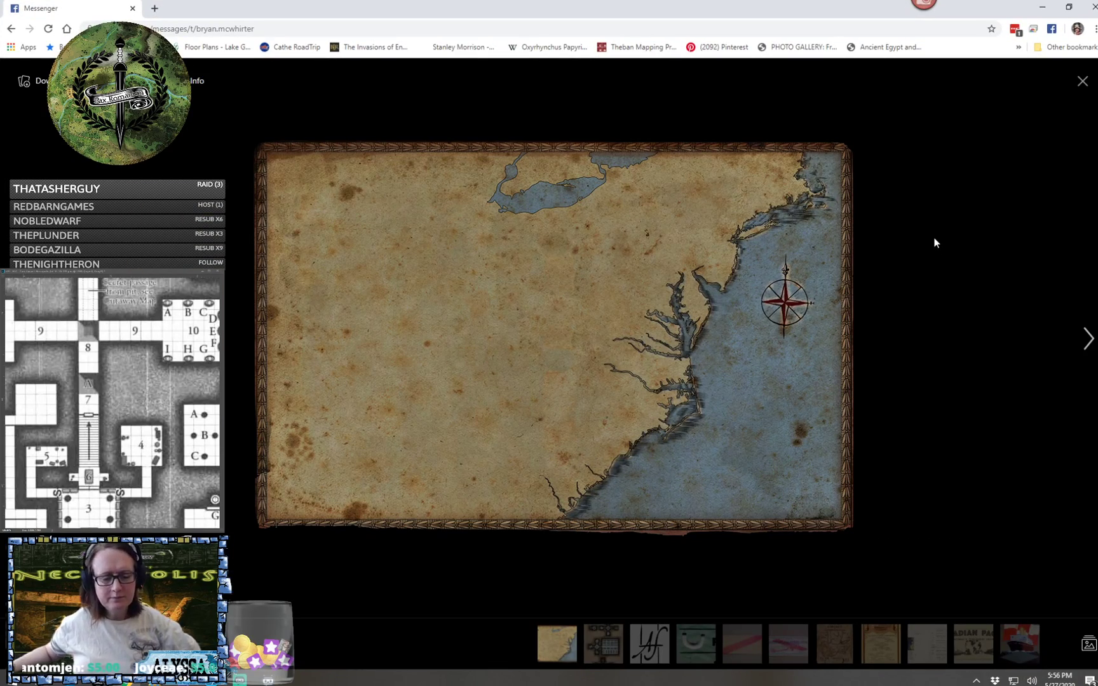
{"action": "scroll", "coordinate": [496, 472], "scroll_direction": "up", "scroll_amount": 5}
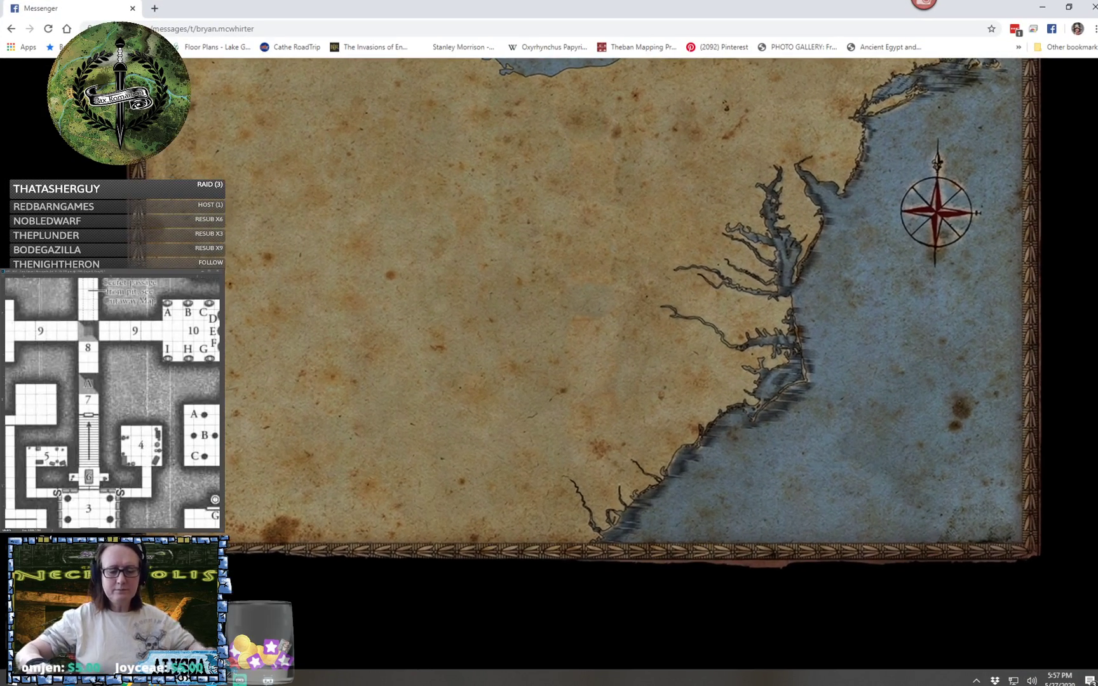
{"action": "scroll", "coordinate": [584, 364], "scroll_direction": "up", "scroll_amount": 2}
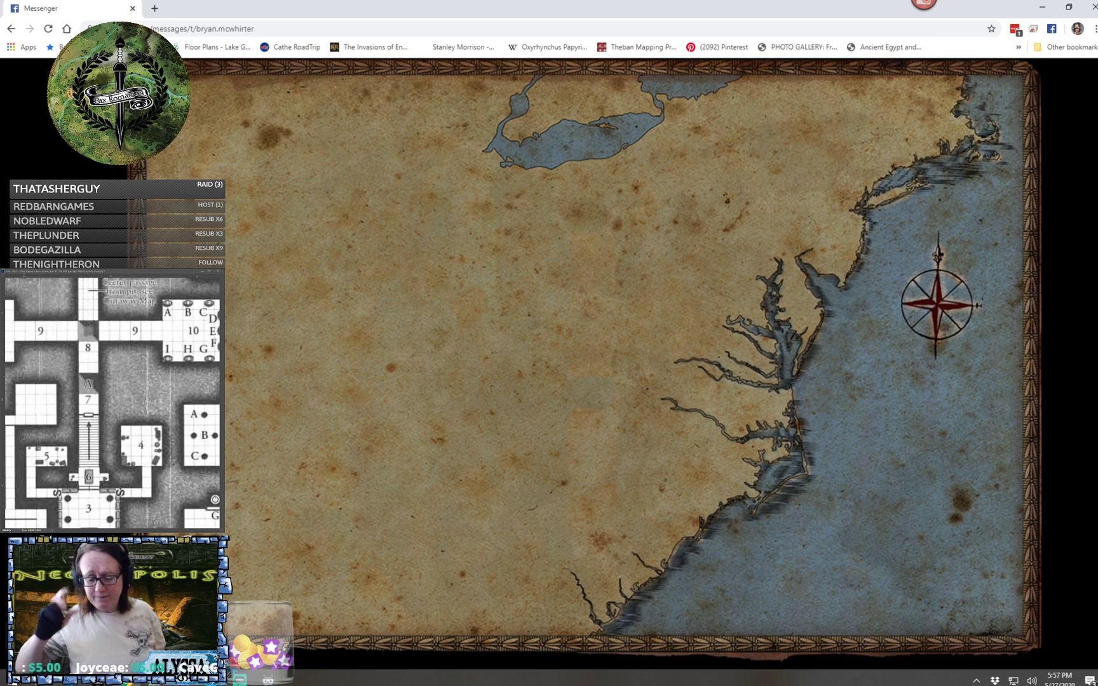
{"action": "scroll", "coordinate": [610, 362], "scroll_direction": "up", "scroll_amount": 1}
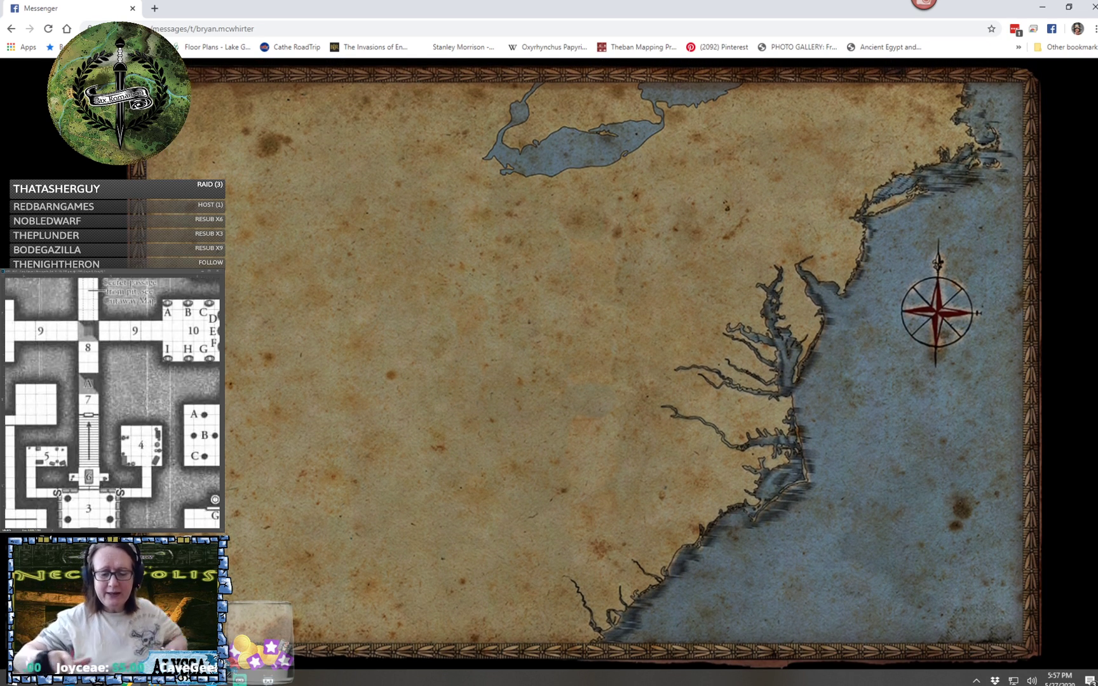
{"action": "scroll", "coordinate": [699, 508], "scroll_direction": "up", "scroll_amount": 1}
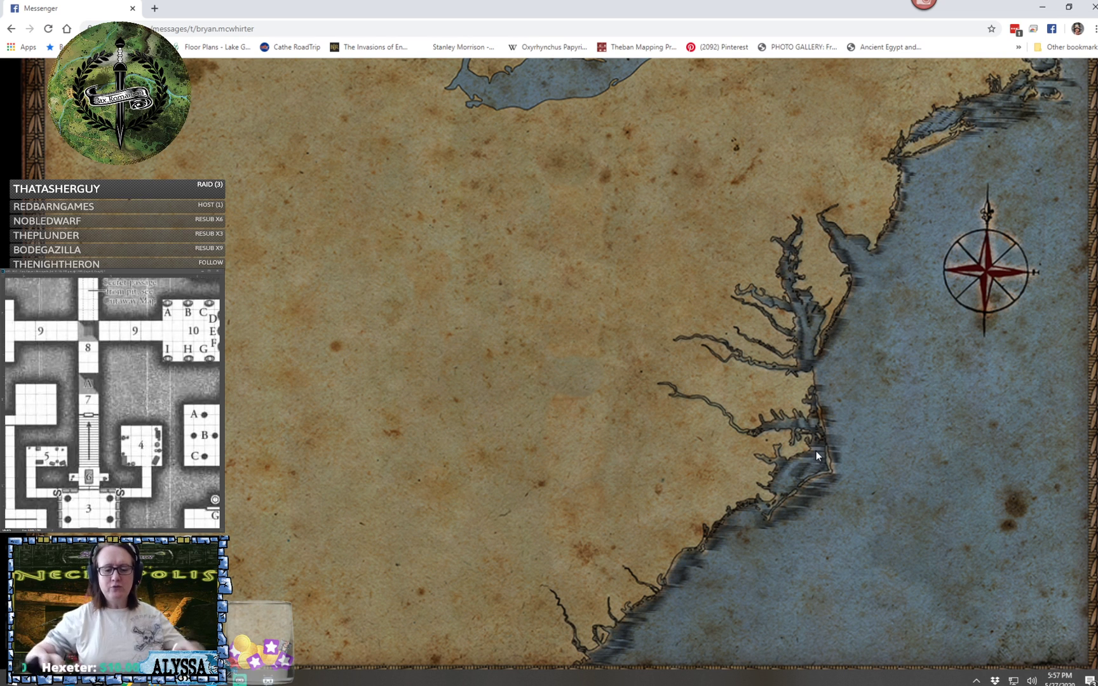
{"action": "scroll", "coordinate": [816, 450], "scroll_direction": "down", "scroll_amount": 2}
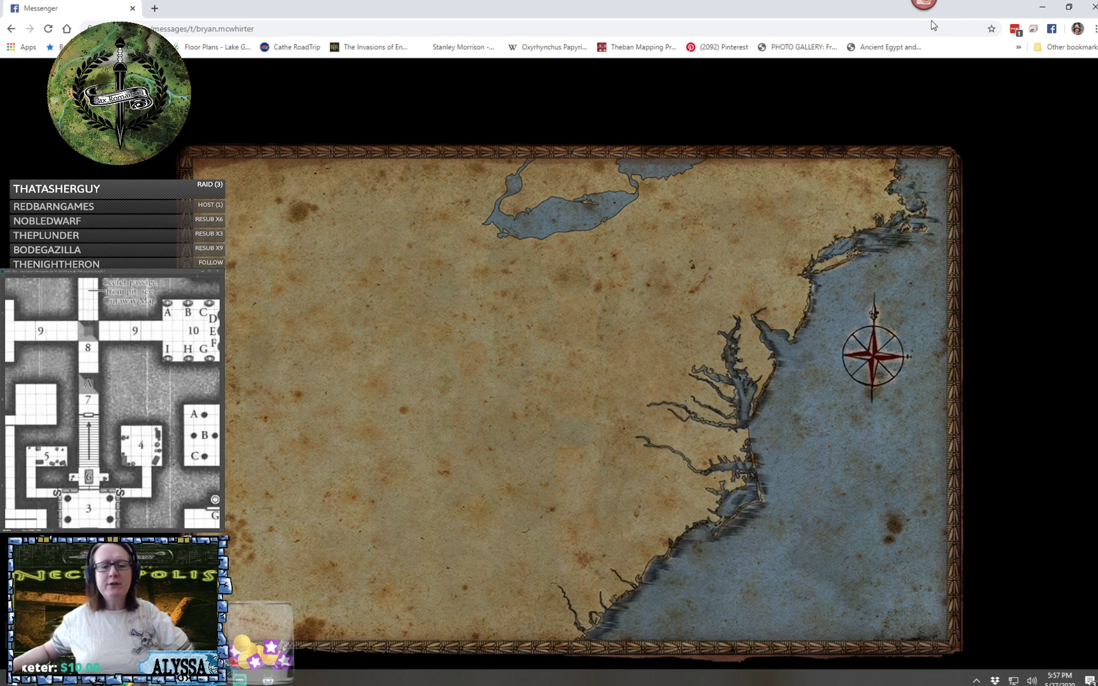
- Close the browser window and marquee-select the floors of the unpainted 4 by 4 tile room and the L-shaped corridor joining it to the marble chamber
{"action": "left_click", "coordinate": [1090, 9]}
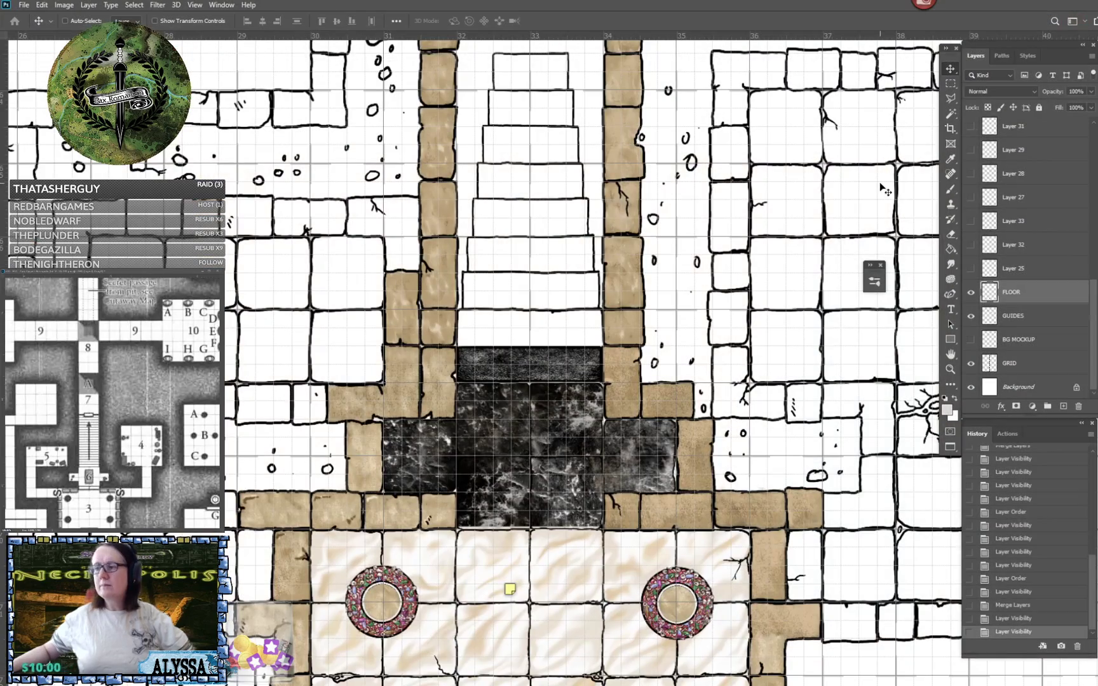
{"action": "scroll", "coordinate": [883, 188], "scroll_direction": "down", "scroll_amount": 5}
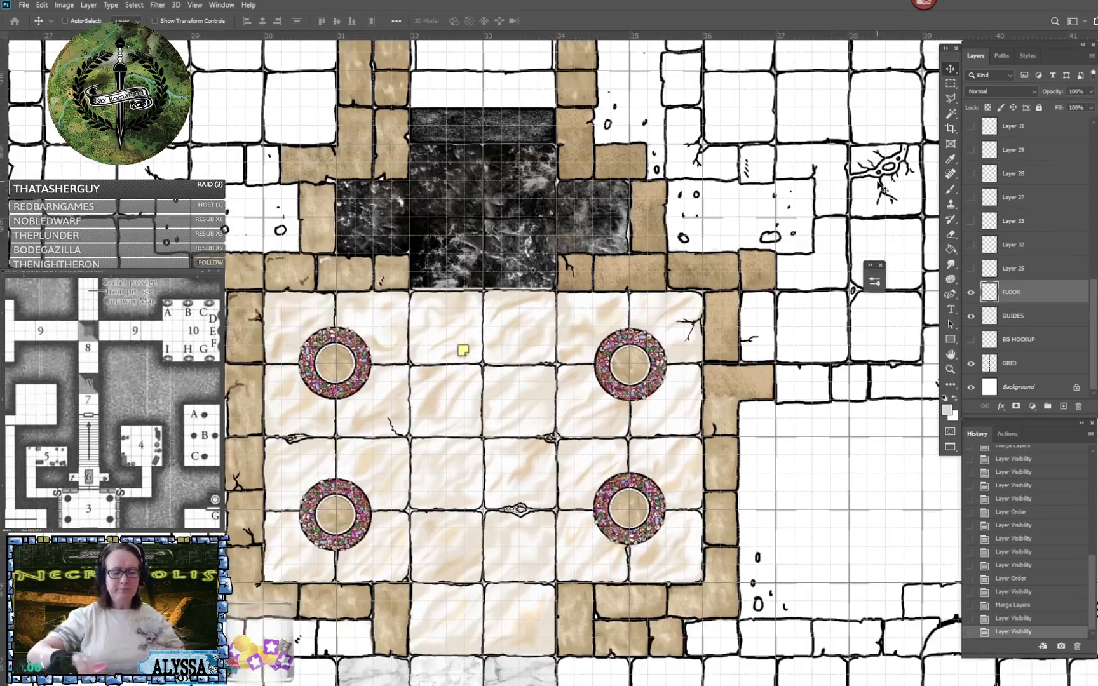
{"action": "scroll", "coordinate": [883, 189], "scroll_direction": "right", "scroll_amount": 5}
{"action": "scroll", "coordinate": [883, 188], "scroll_direction": "up", "scroll_amount": 3}
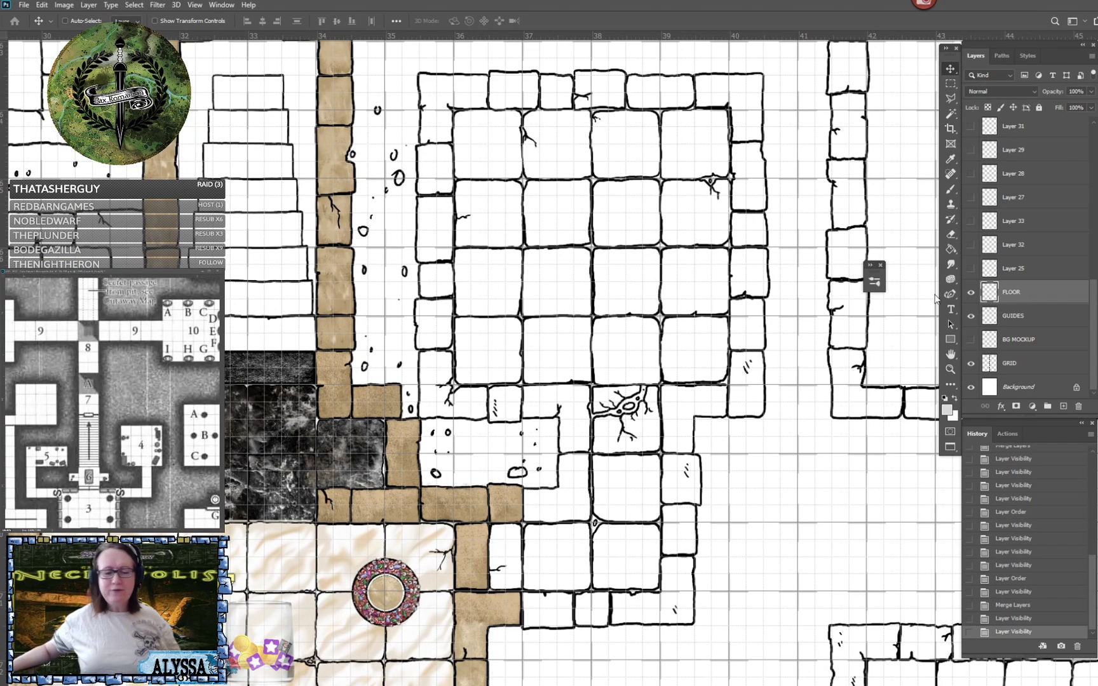
{"action": "left_click", "coordinate": [951, 84]}
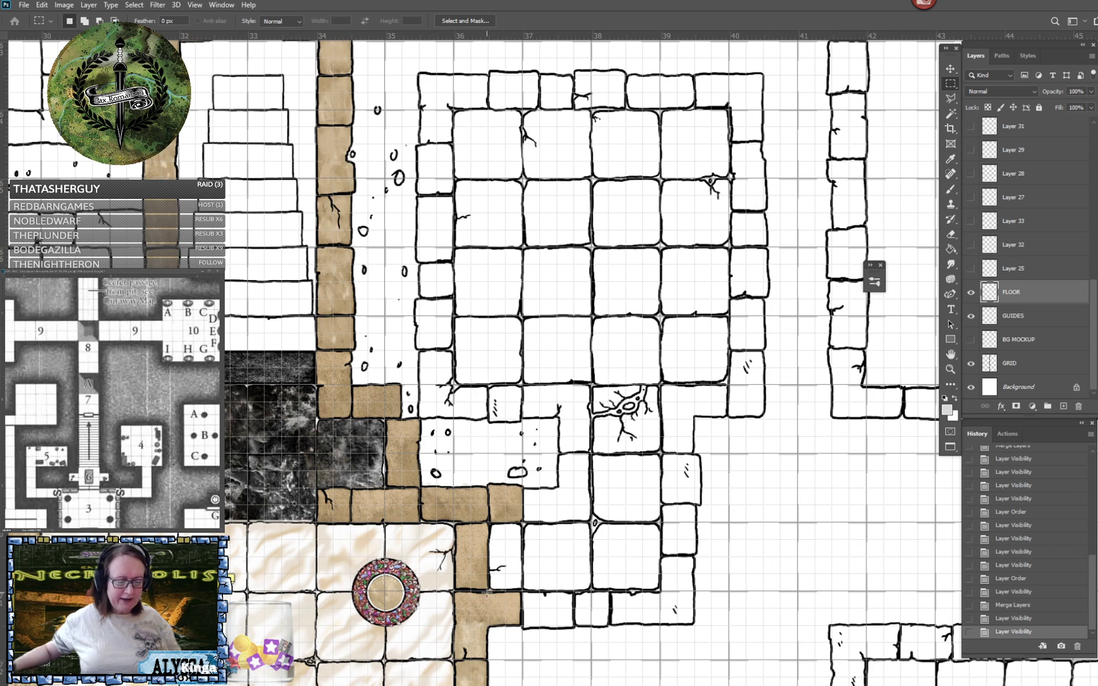
{"action": "left_click_drag", "start_coordinate": [489, 589], "coordinate": [662, 522]}
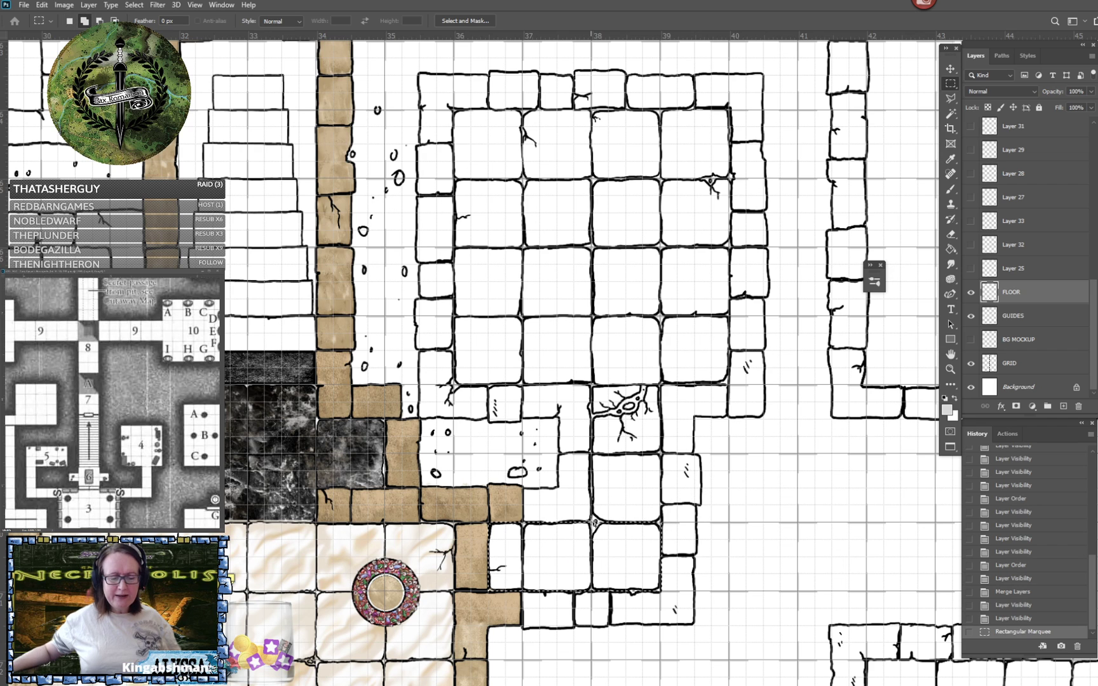
{"action": "left_click_drag", "start_coordinate": [595, 524], "coordinate": [656, 419]}
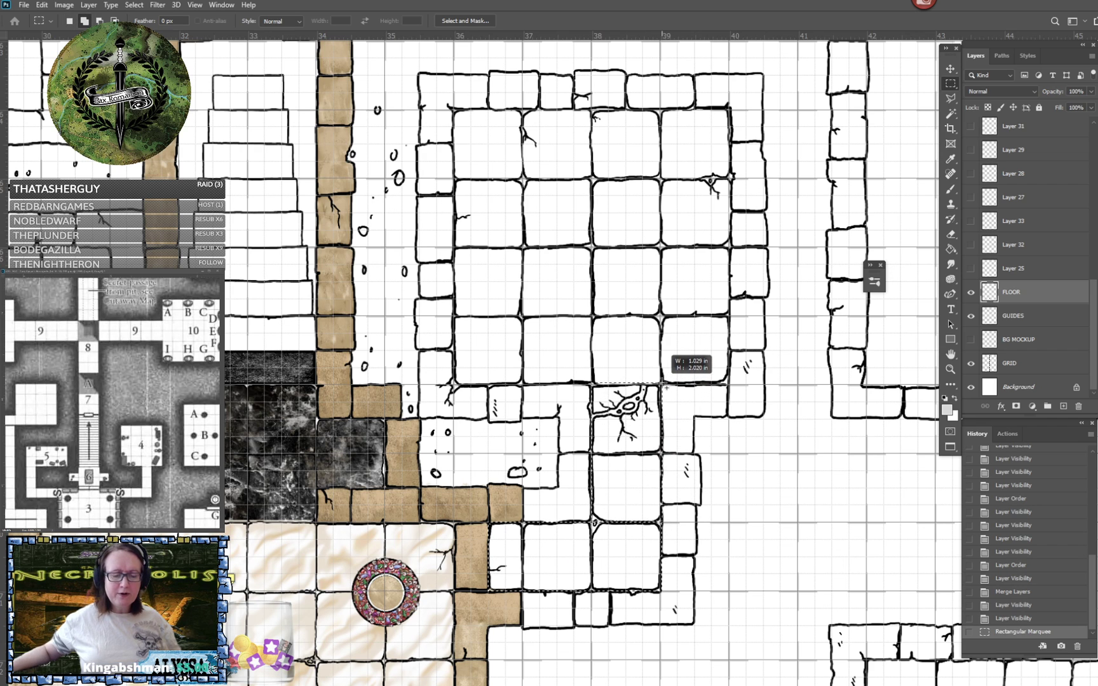
{"action": "left_click_drag", "start_coordinate": [651, 360], "coordinate": [659, 383]}
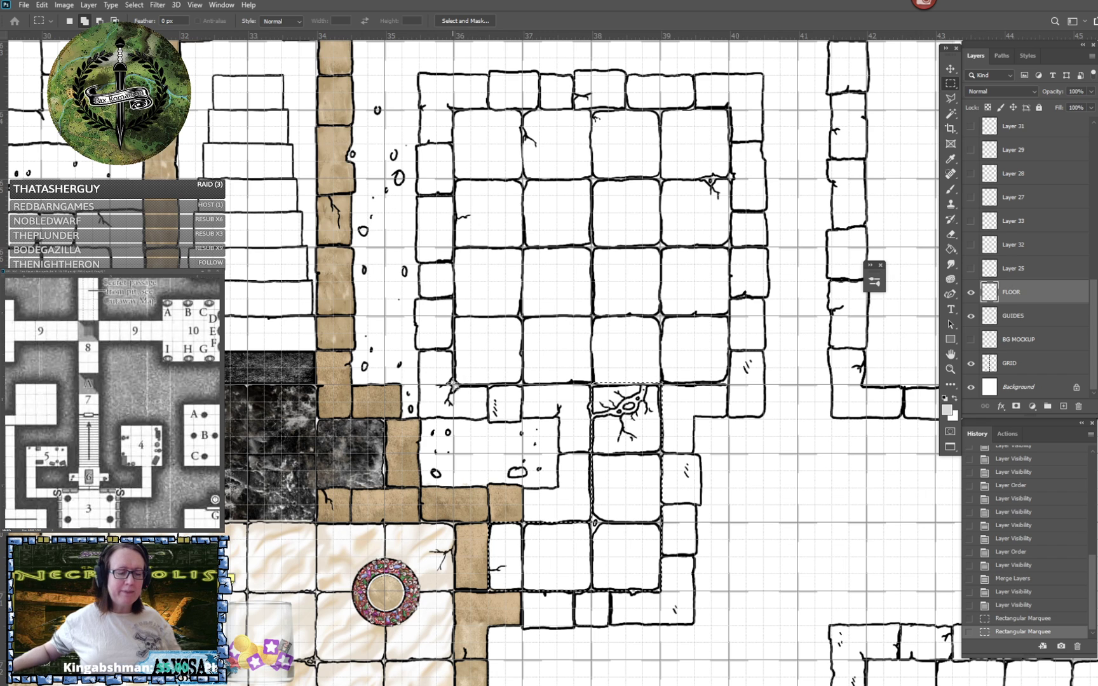
{"action": "left_click_drag", "start_coordinate": [591, 370], "coordinate": [733, 112]}
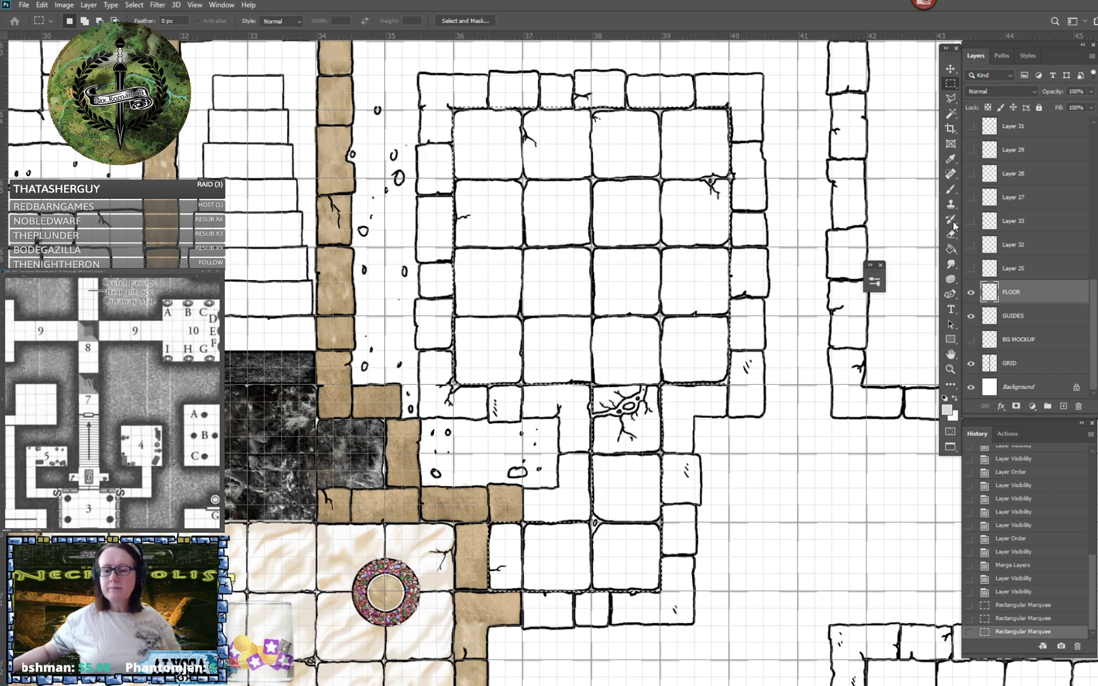
- Fill the selected floor with light grey, undoing the fill on FLOOR and making it on a new layer directly beneath FLOOR instead
{"action": "left_click", "coordinate": [951, 252]}
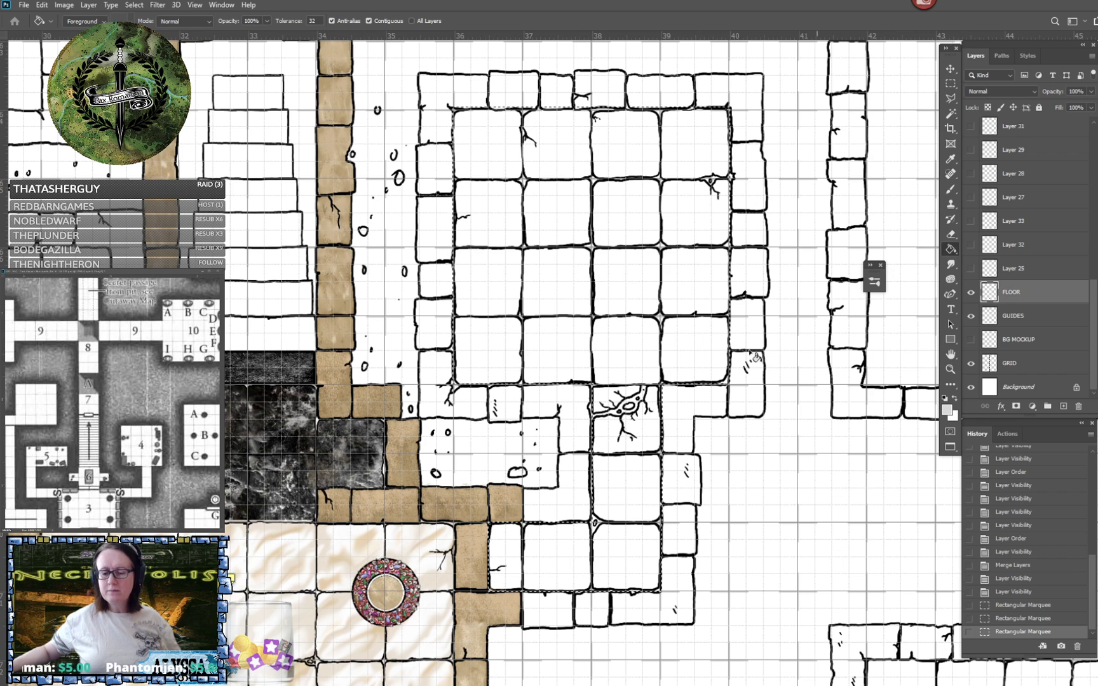
{"action": "left_click", "coordinate": [608, 351]}
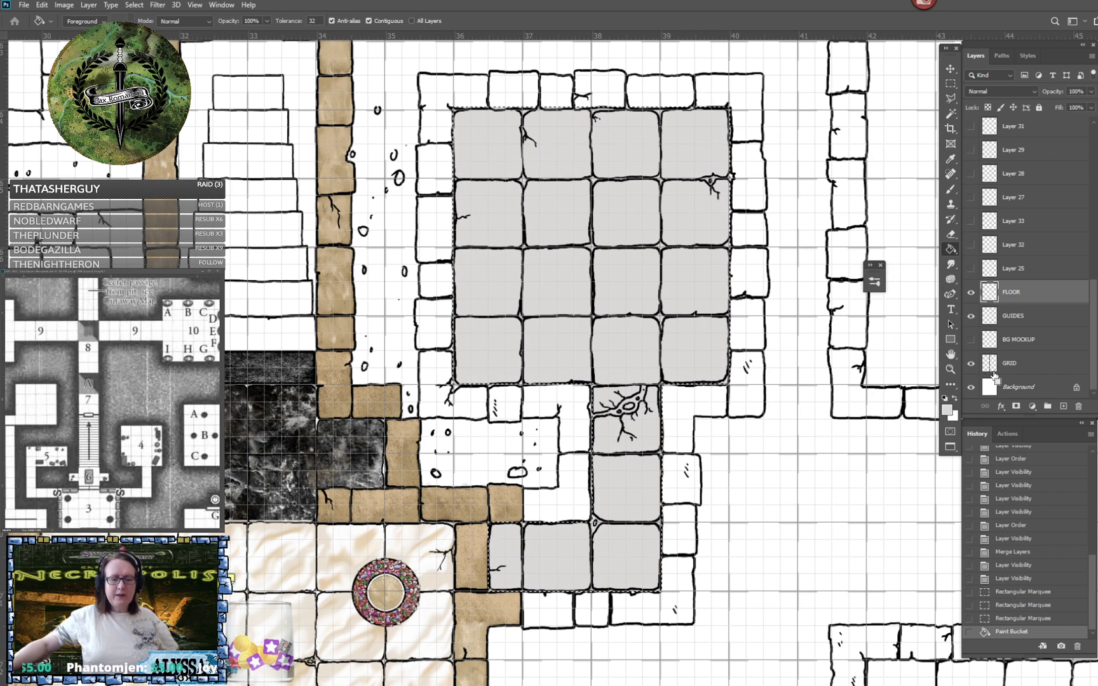
{"action": "key", "text": "ctrl+z"}
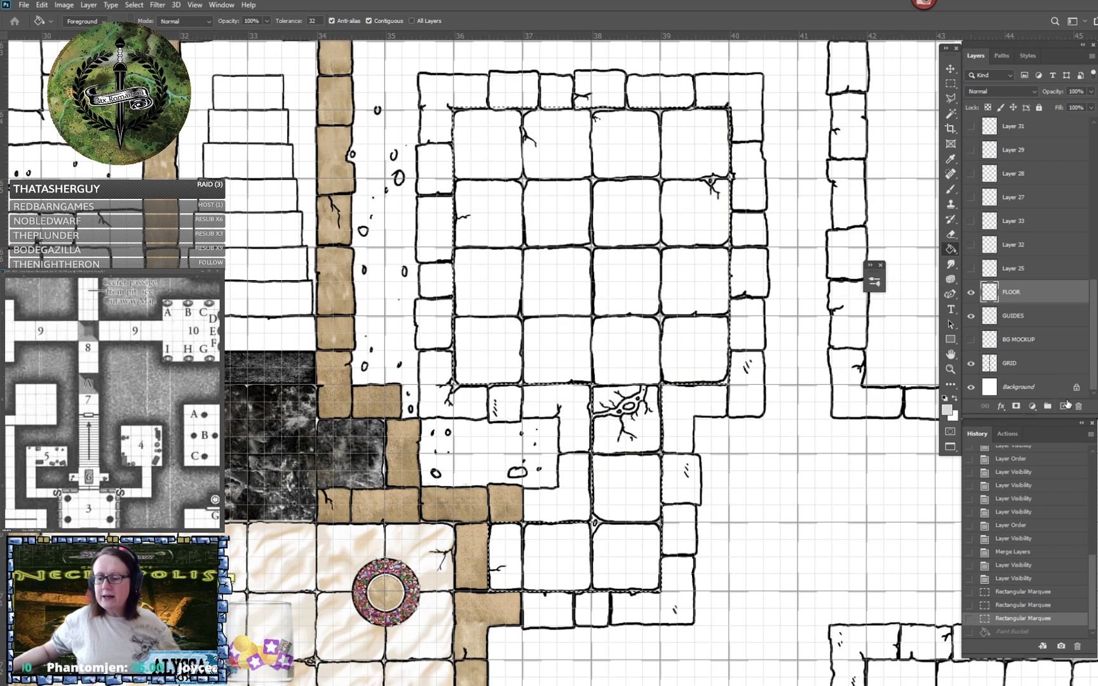
{"action": "left_click", "coordinate": [1065, 410]}
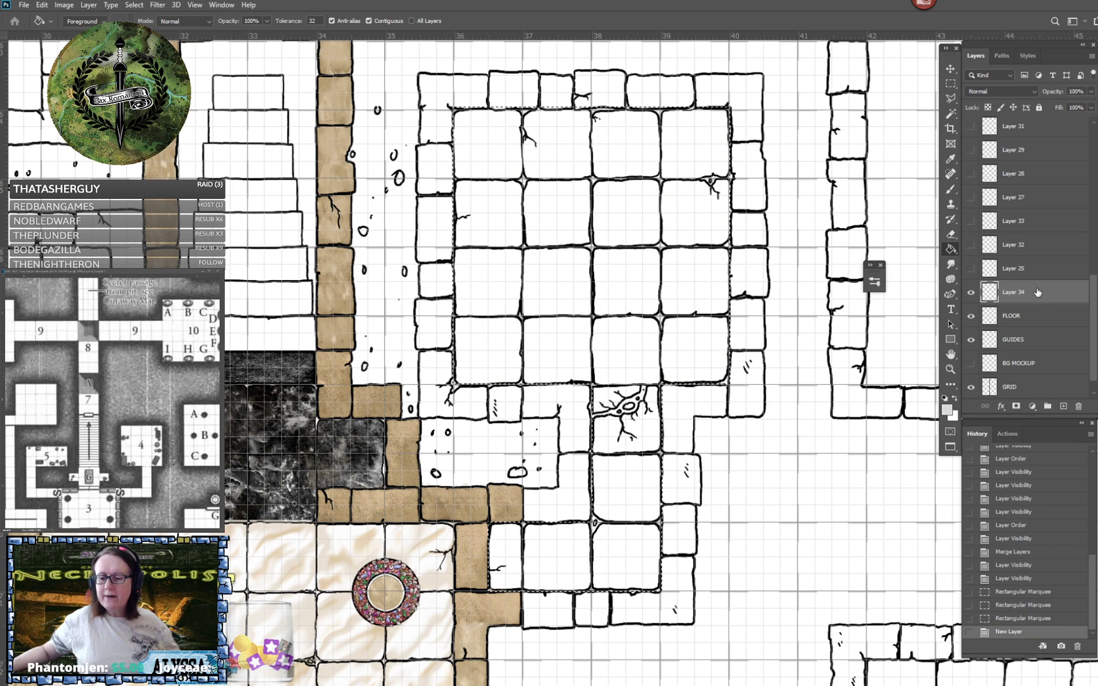
{"action": "left_click_drag", "start_coordinate": [1033, 293], "coordinate": [1058, 311]}
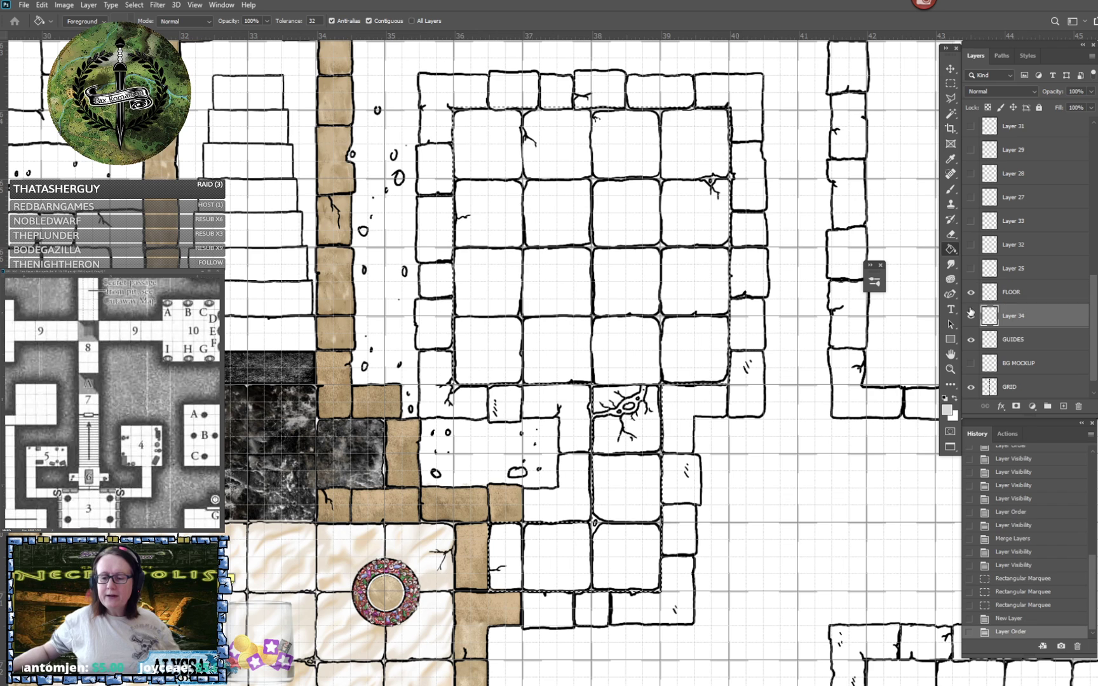
{"action": "left_click", "coordinate": [696, 297]}
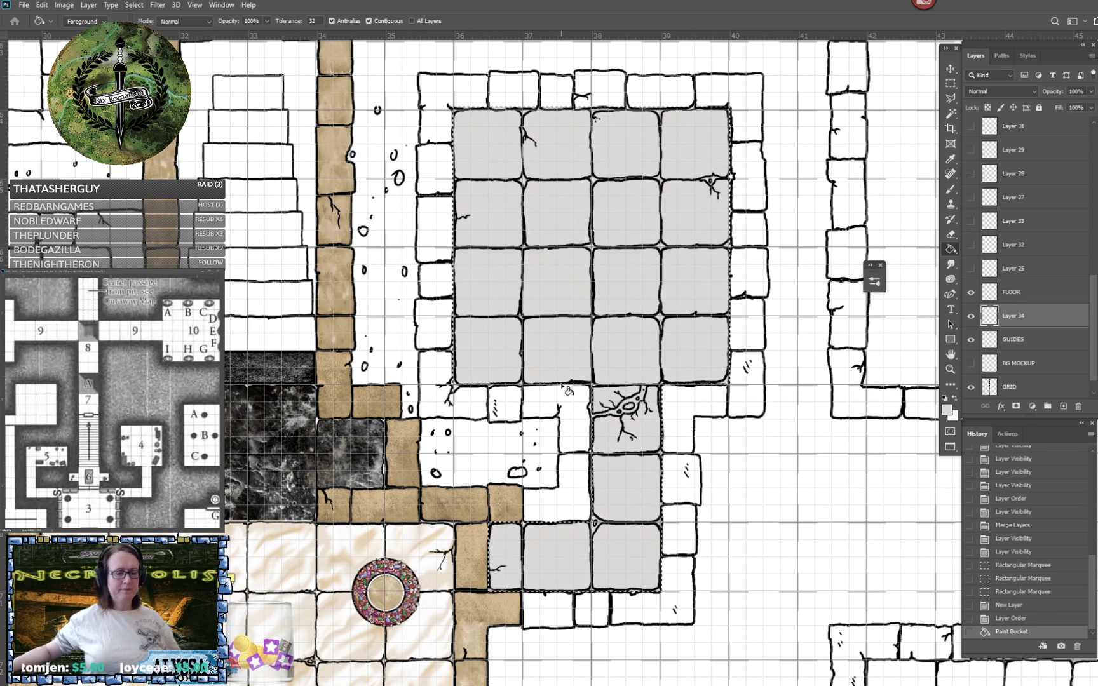
{"action": "left_click", "coordinate": [950, 83]}
{"action": "left_click", "coordinate": [831, 278]}
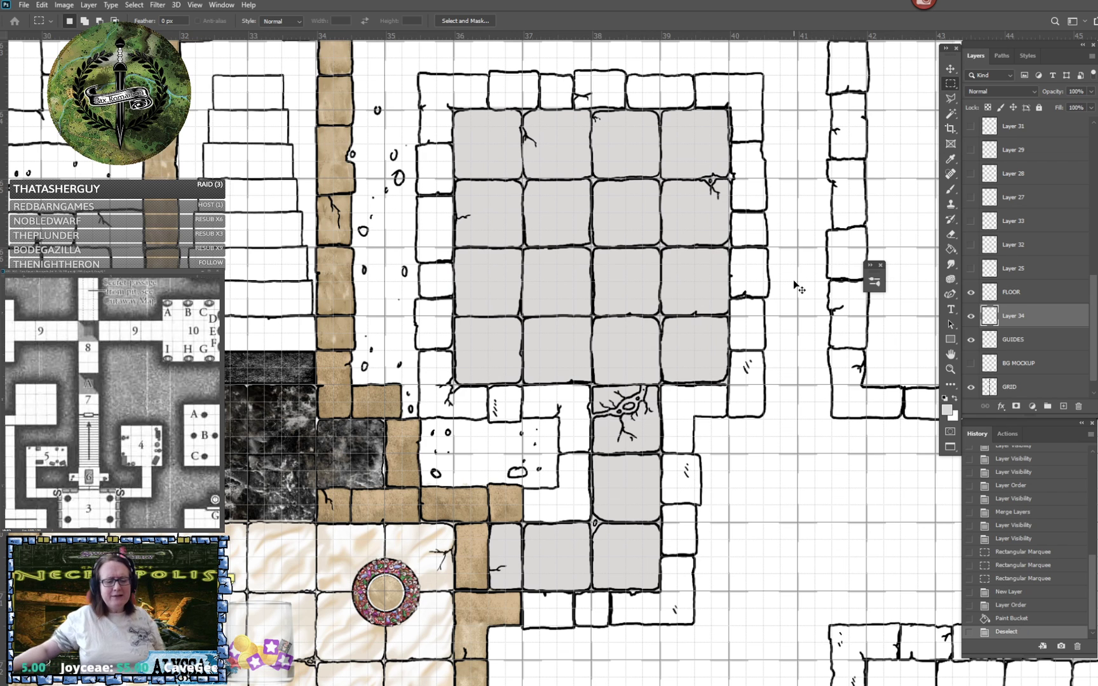
{"action": "key", "text": "ctrl+z"}
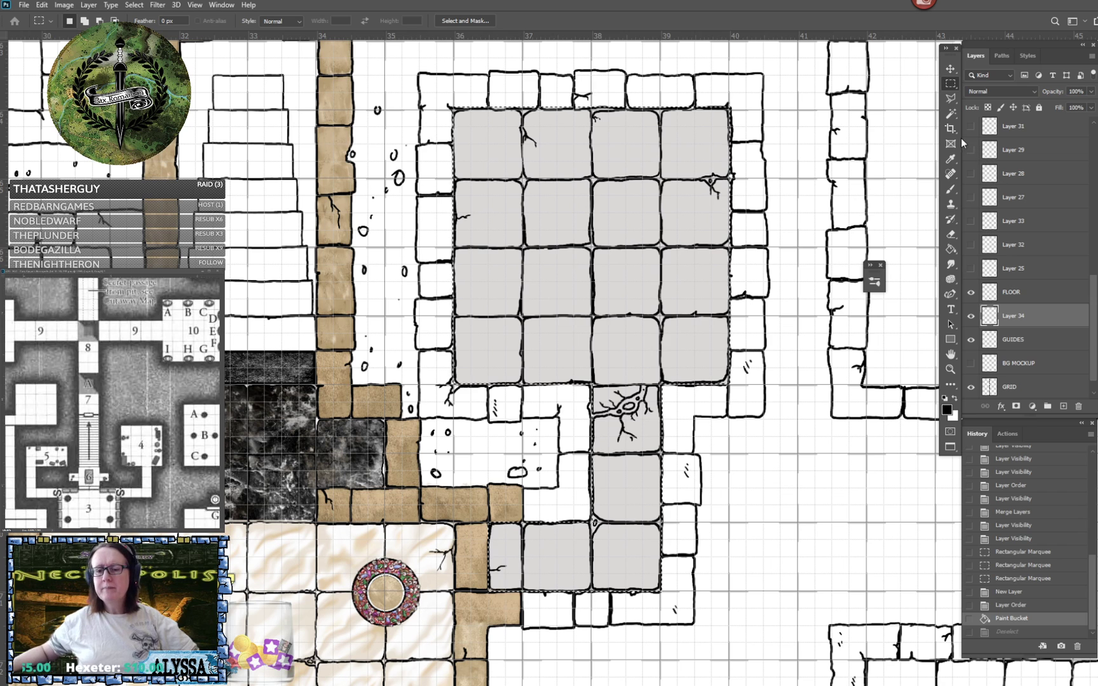
- Try the Stone 1 and Stone 11 texture brushes at 2500 px in black over the grey floor selection, and undo the stamp
{"action": "left_click", "coordinate": [952, 188]}
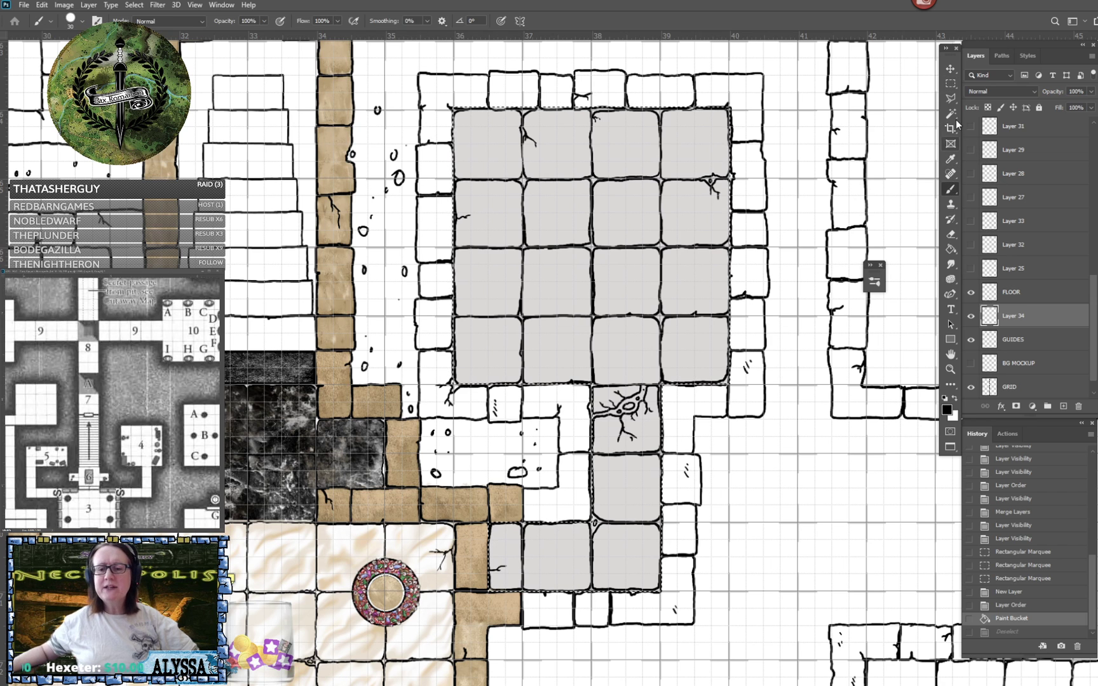
{"action": "left_click", "coordinate": [873, 279]}
{"action": "mouse_move", "coordinate": [985, 263]}
{"action": "left_mouse_down"}
{"action": "mouse_move", "coordinate": [870, 152]}
{"action": "mouse_move", "coordinate": [858, 158]}
{"action": "left_mouse_up"}
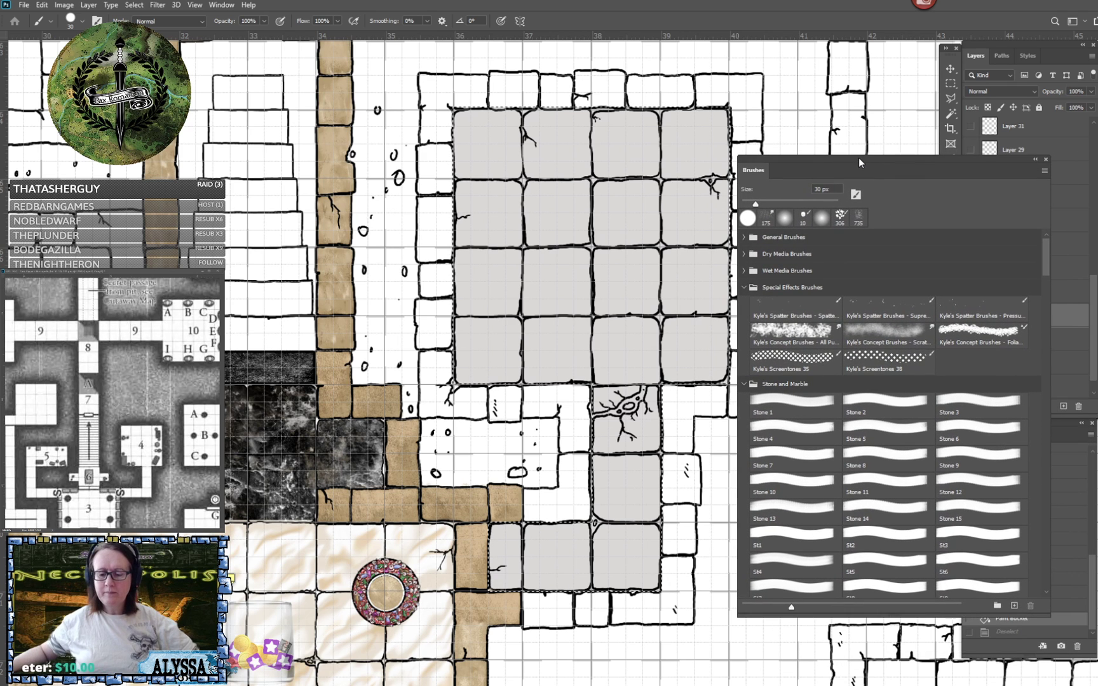
{"action": "left_click", "coordinate": [812, 404]}
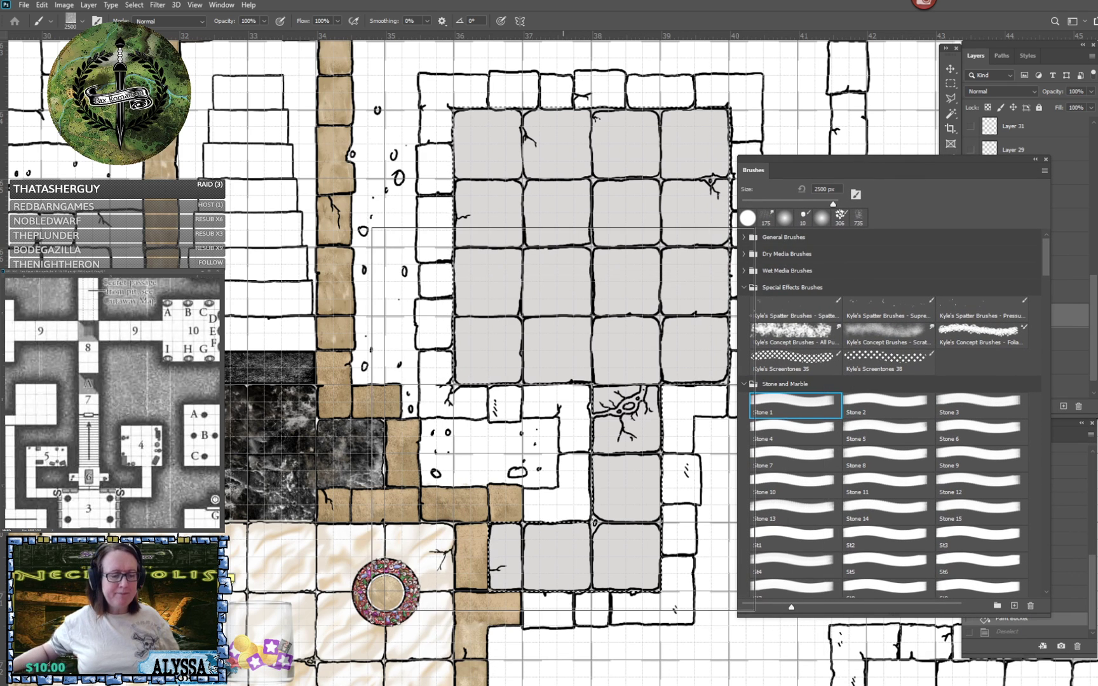
{"action": "left_click", "coordinate": [591, 413]}
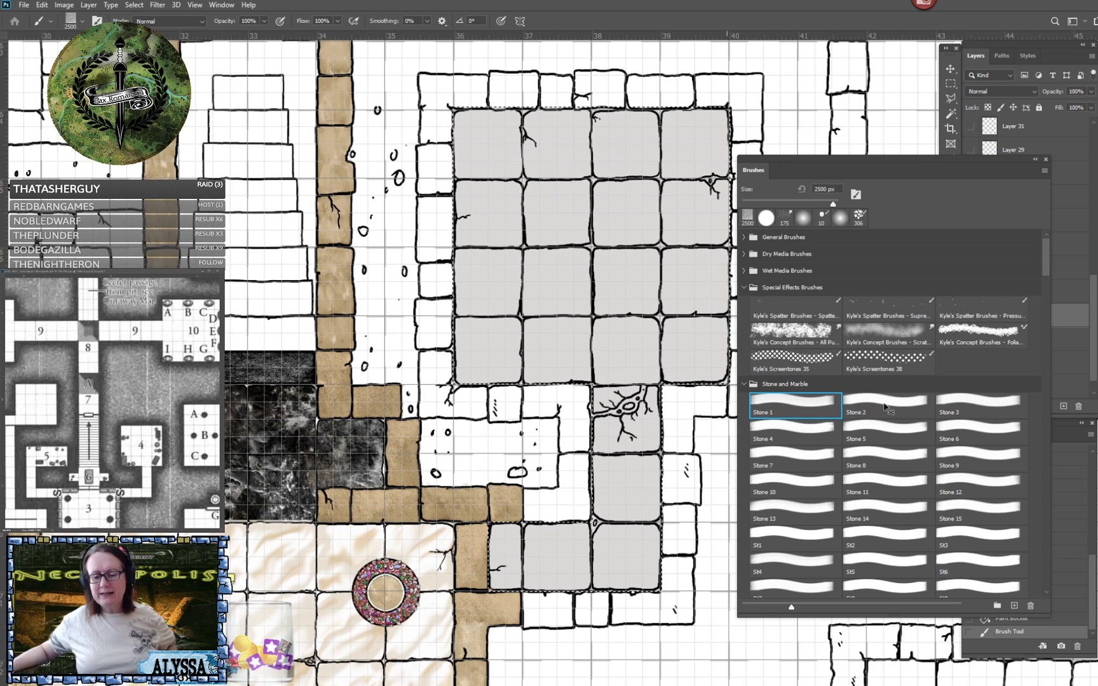
{"action": "left_click", "coordinate": [885, 485]}
{"action": "left_click", "coordinate": [550, 408]}
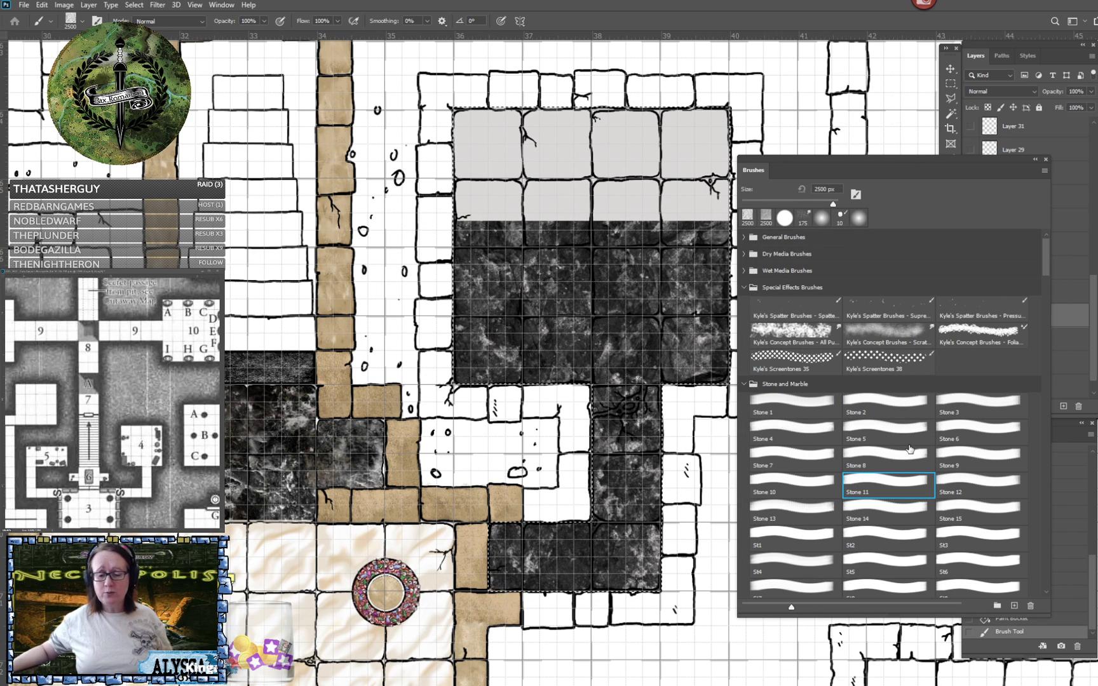
{"action": "scroll", "coordinate": [899, 471], "scroll_direction": "down", "scroll_amount": 3}
{"action": "key", "text": "ctrl+z"}
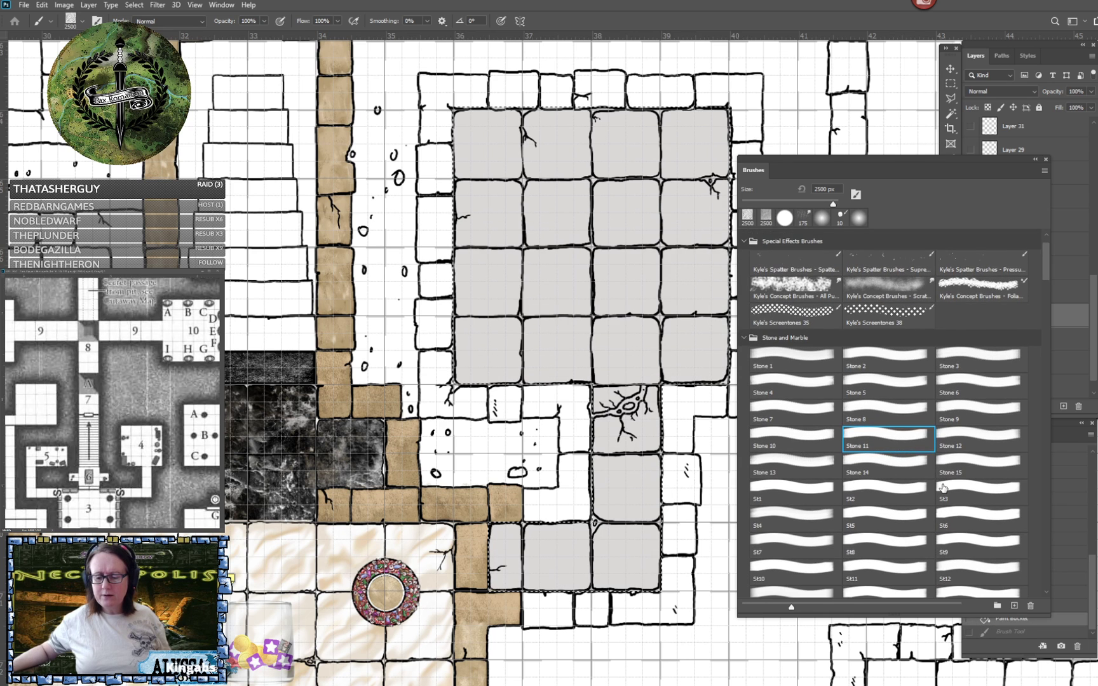
- Try the St1 and St2 marble brushes at 2700 px in black over the grey floor selection, undoing each stamp
{"action": "scroll", "coordinate": [943, 488], "scroll_direction": "down", "scroll_amount": 1}
{"action": "left_click", "coordinate": [794, 474]}
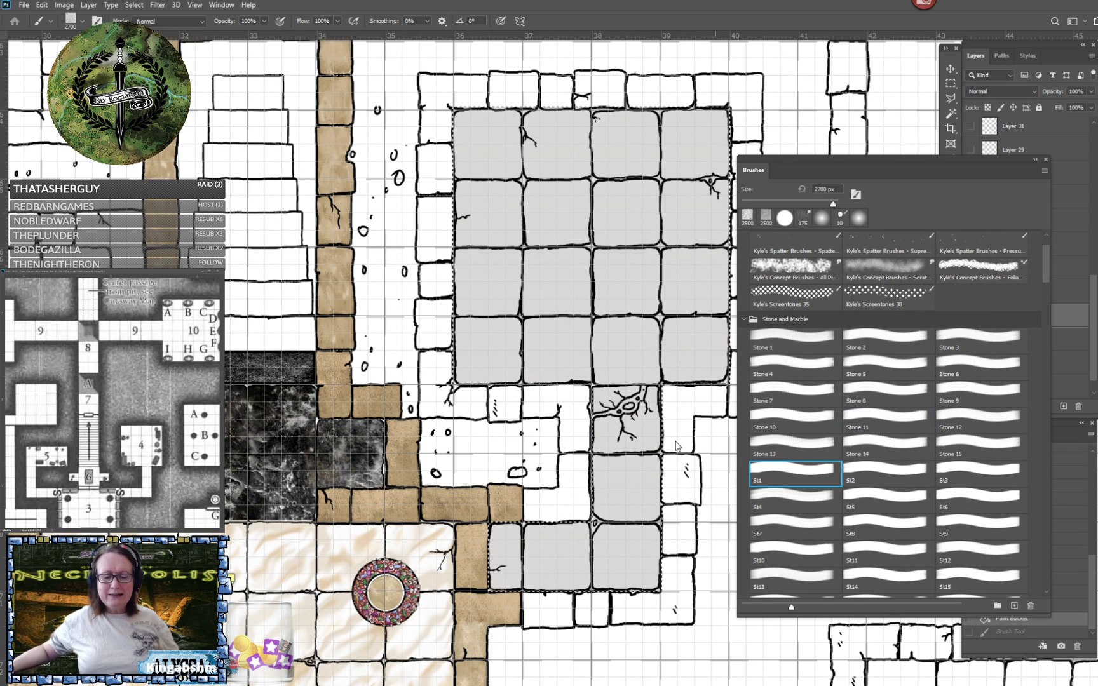
{"action": "left_click", "coordinate": [677, 447]}
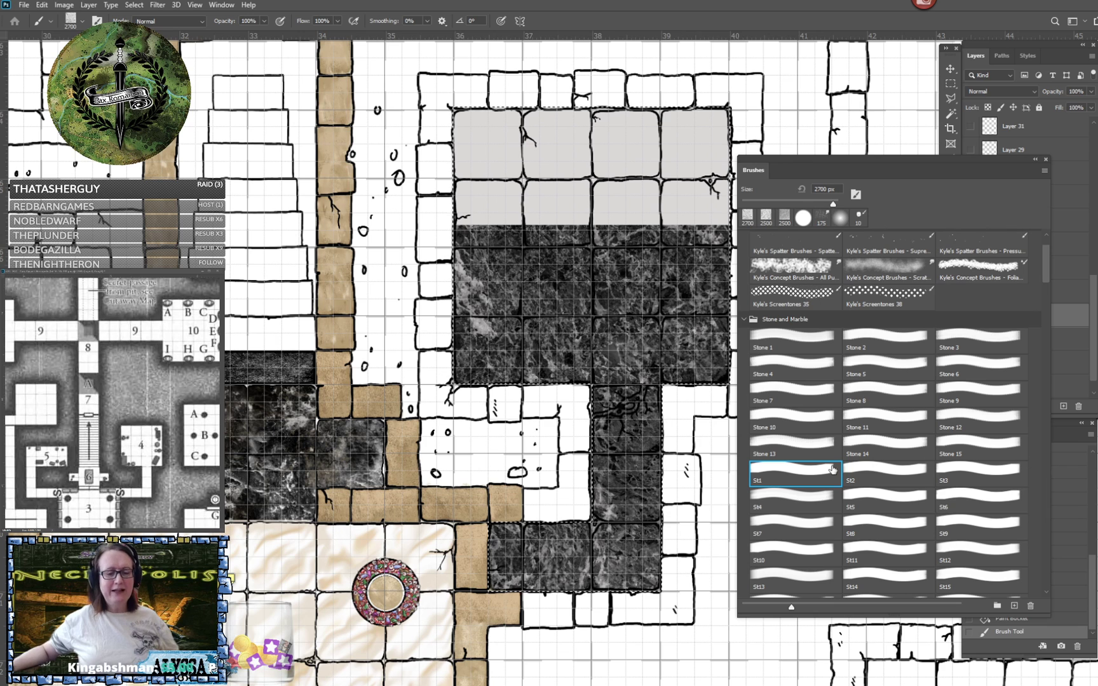
{"action": "key", "text": "ctrl+z"}
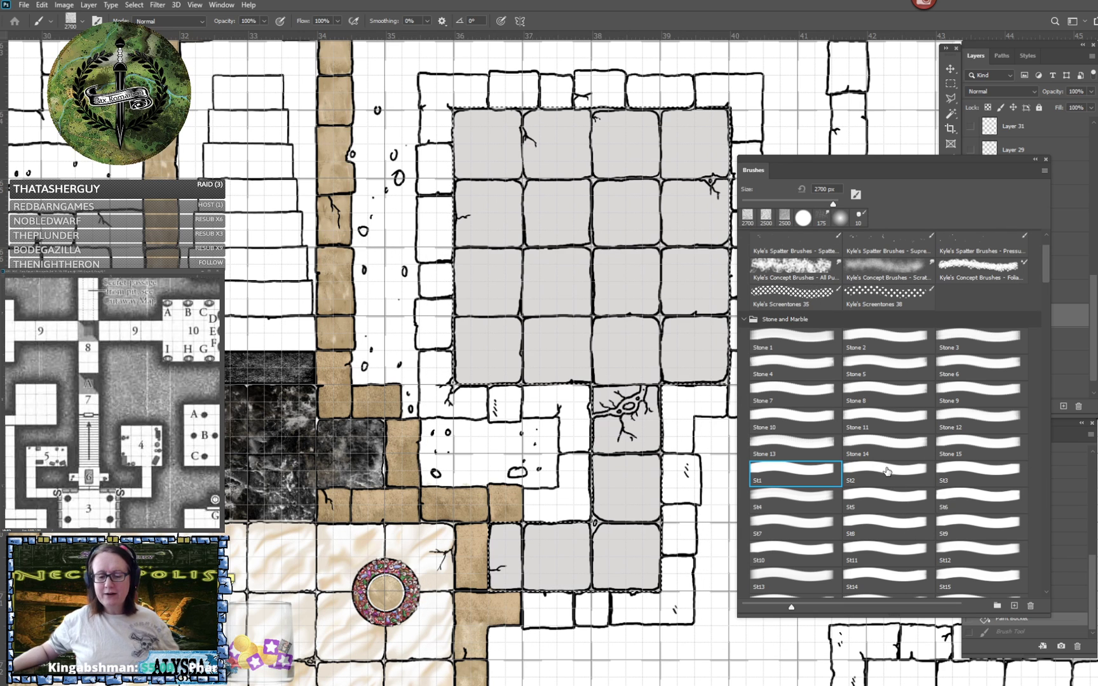
{"action": "left_click", "coordinate": [886, 470]}
{"action": "left_click", "coordinate": [519, 416]}
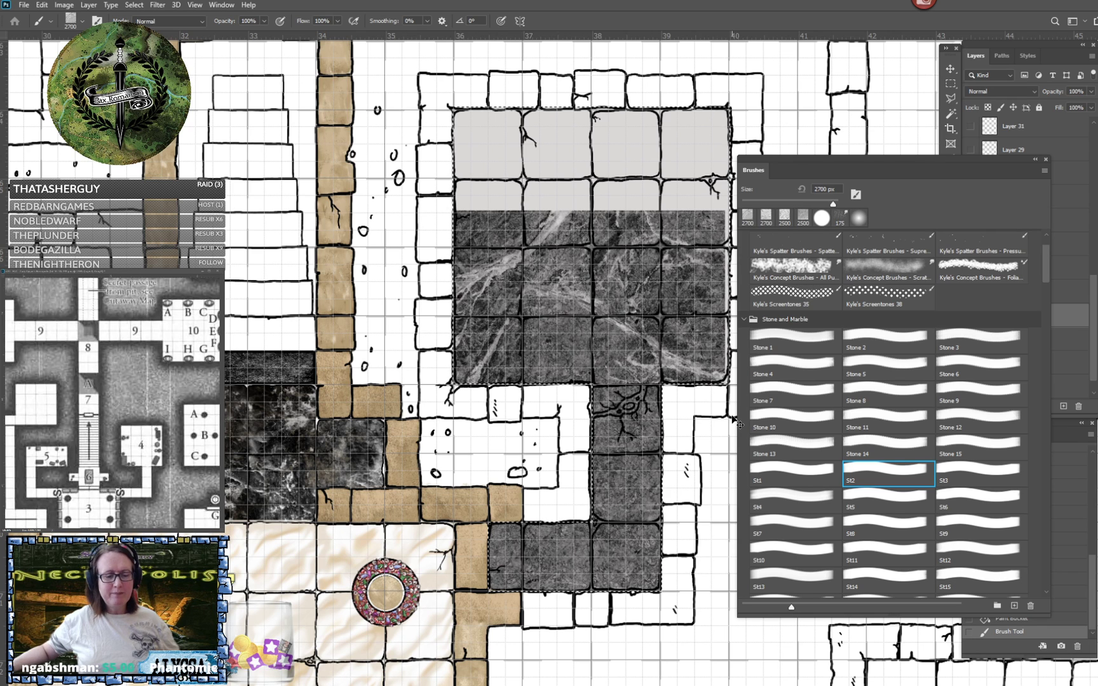
{"action": "key", "text": "ctrl+z"}
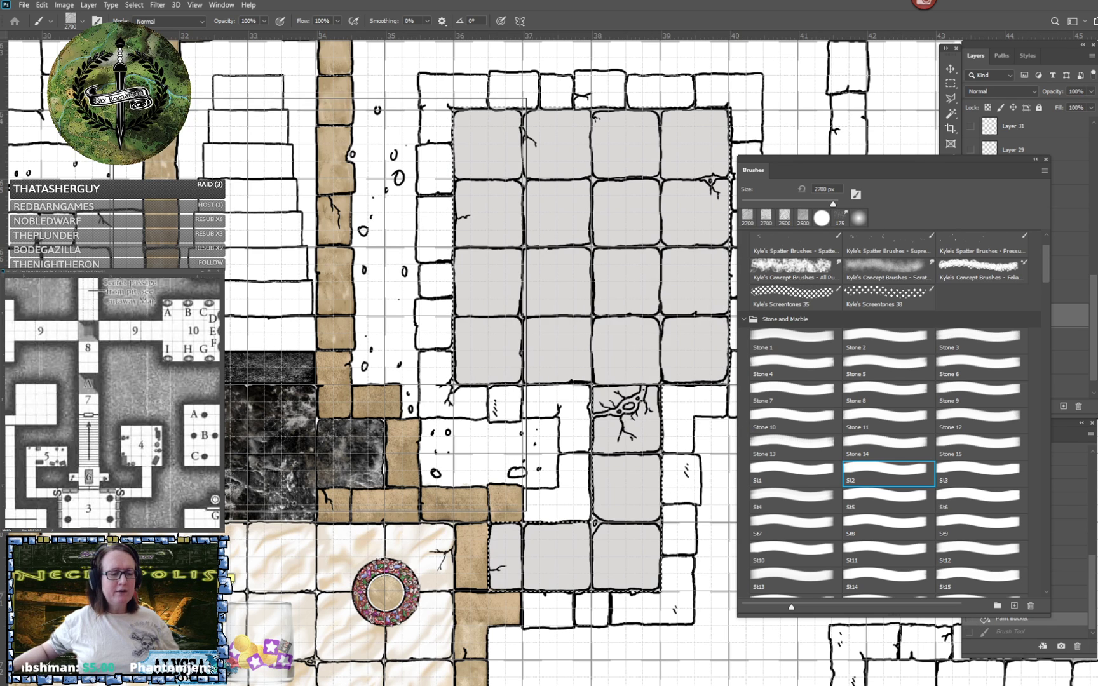
- Collapse the brush library, hide the light grey fill layer, and make FLOOR the active layer
{"action": "left_click", "coordinate": [1035, 158]}
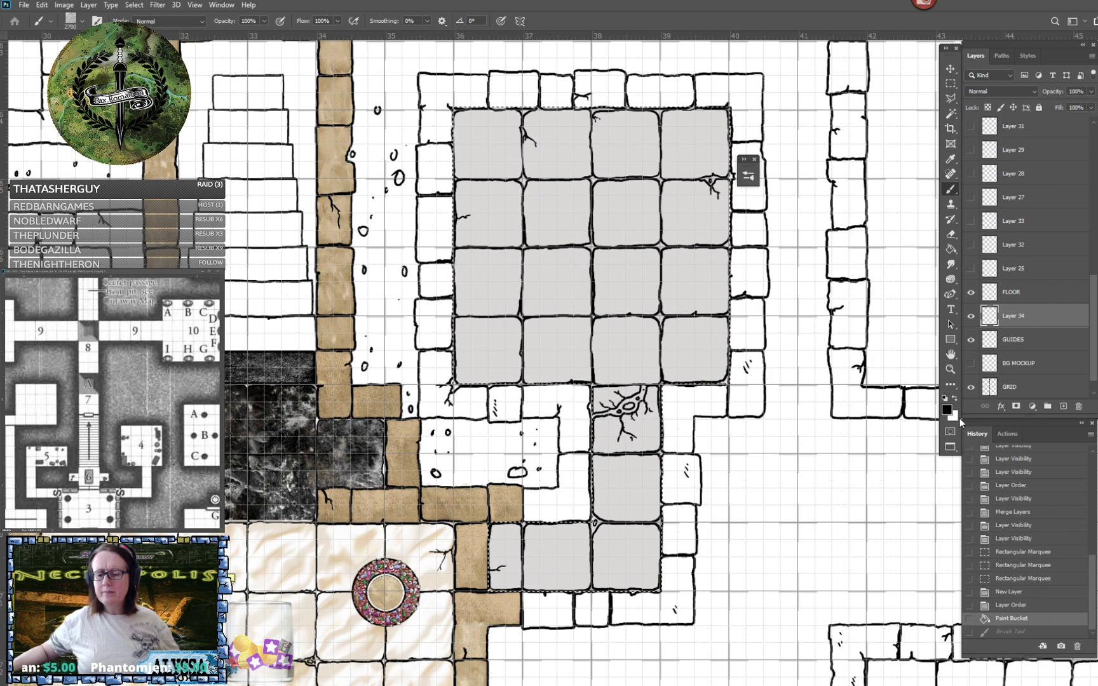
{"action": "left_click", "coordinate": [971, 318]}
{"action": "left_click", "coordinate": [1019, 295]}
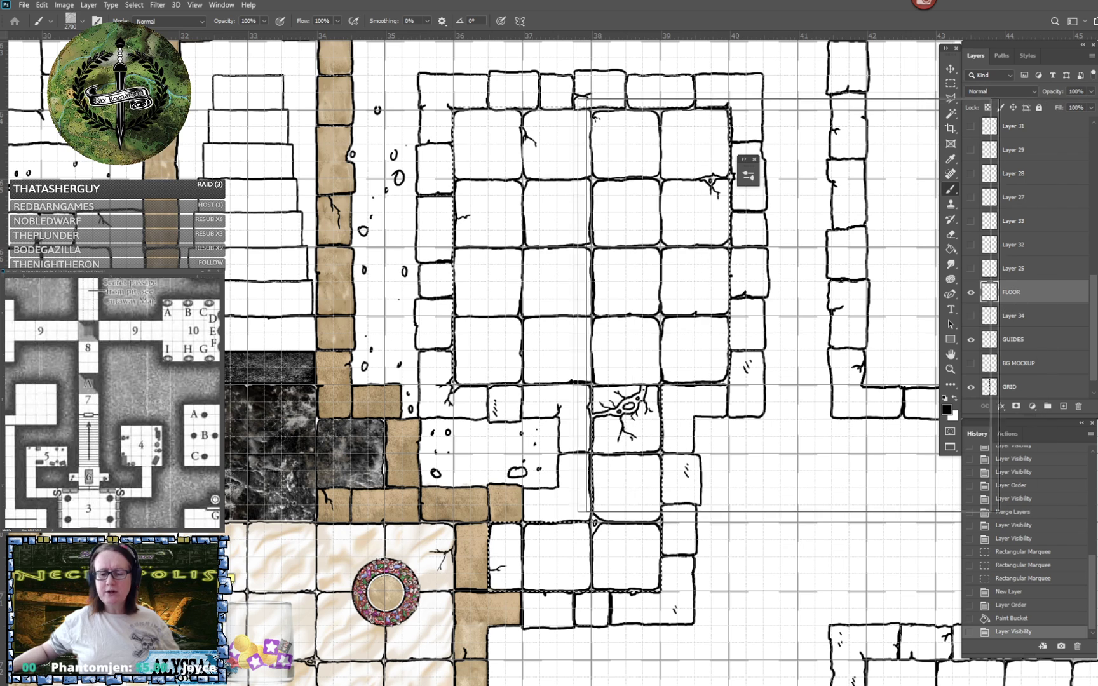
- Try stamping the St2 marble texture at two different positions over the selected floor on FLOOR, undoing each stamp
{"action": "left_click", "coordinate": [588, 305]}
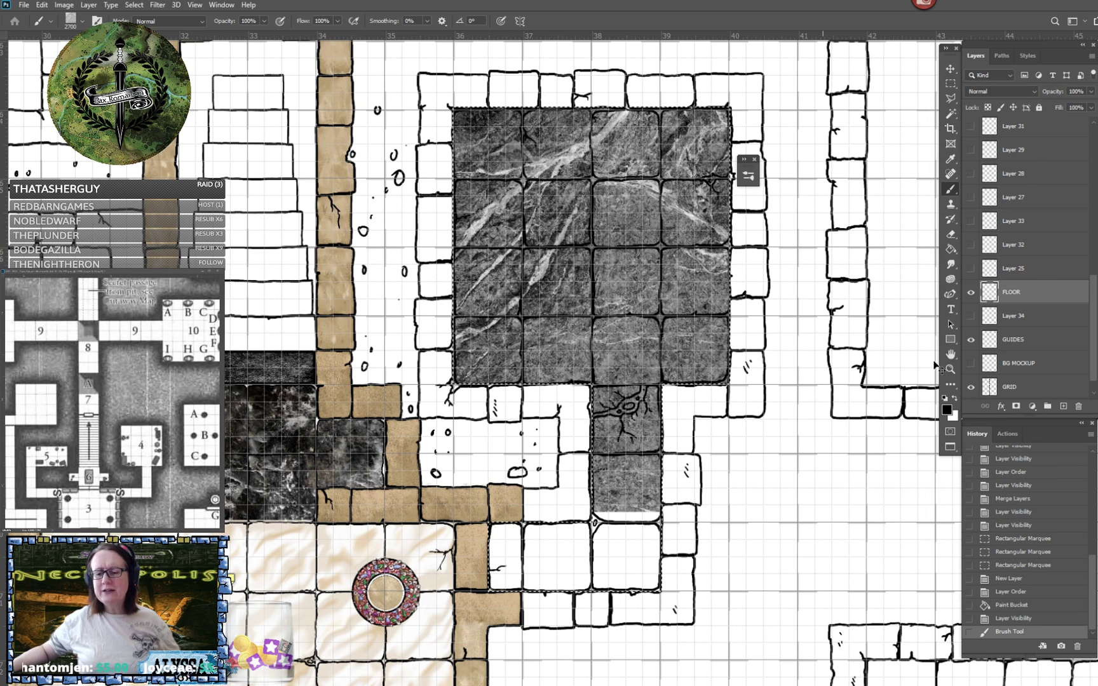
{"action": "key", "text": "ctrl+z"}
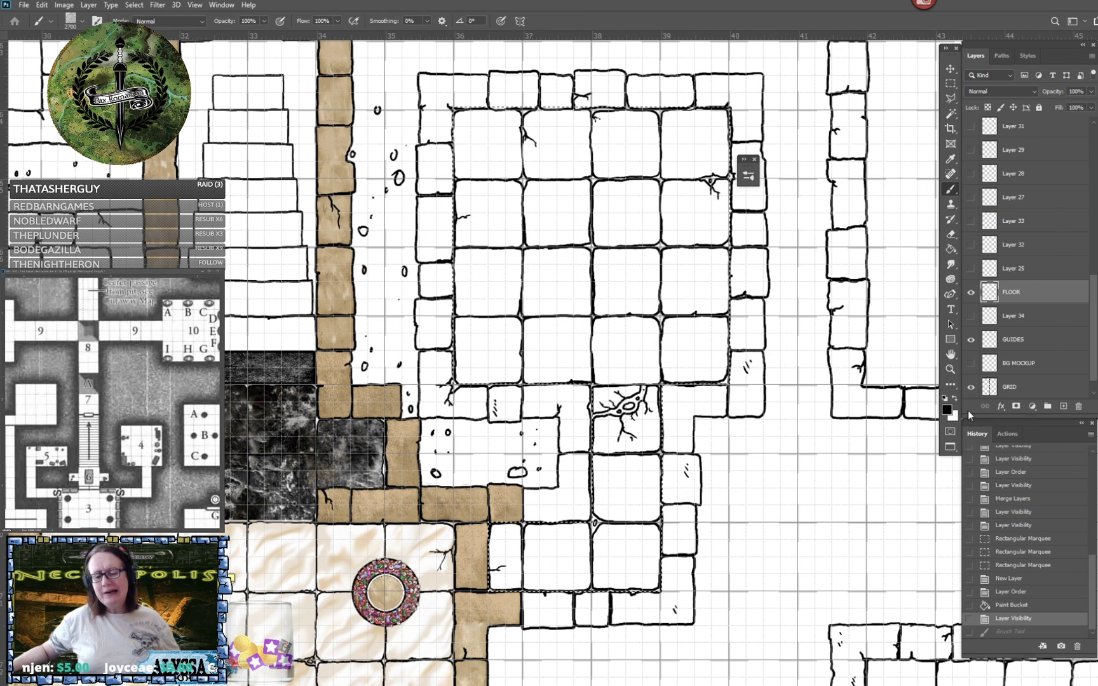
{"action": "left_click", "coordinate": [603, 359]}
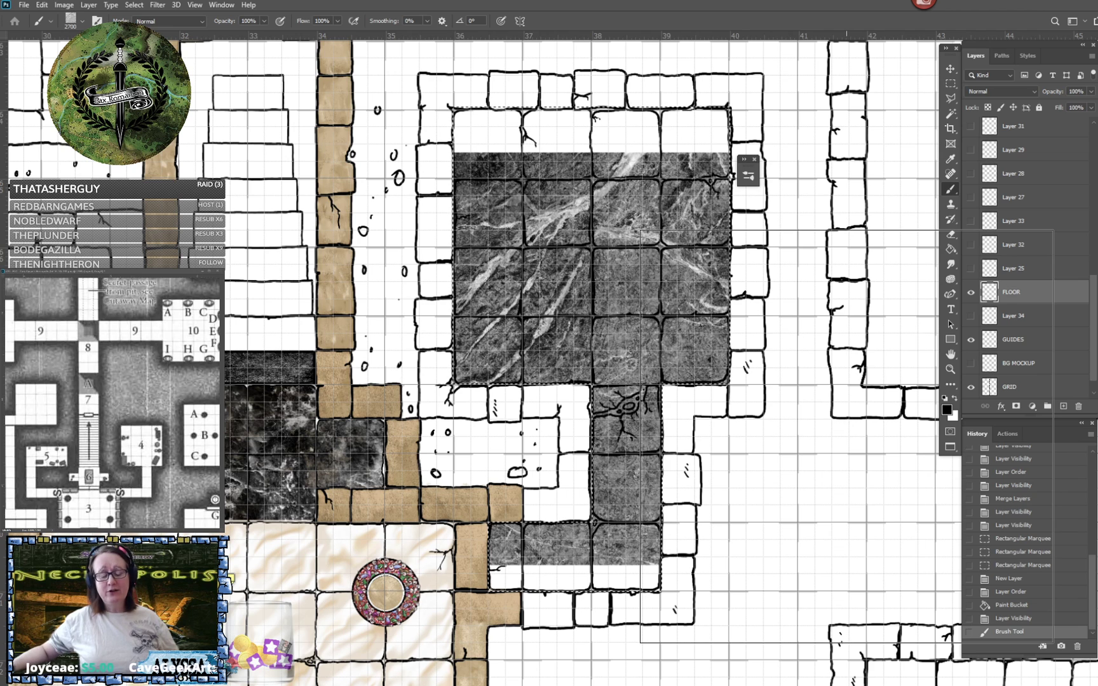
{"action": "key", "text": "ctrl+z"}
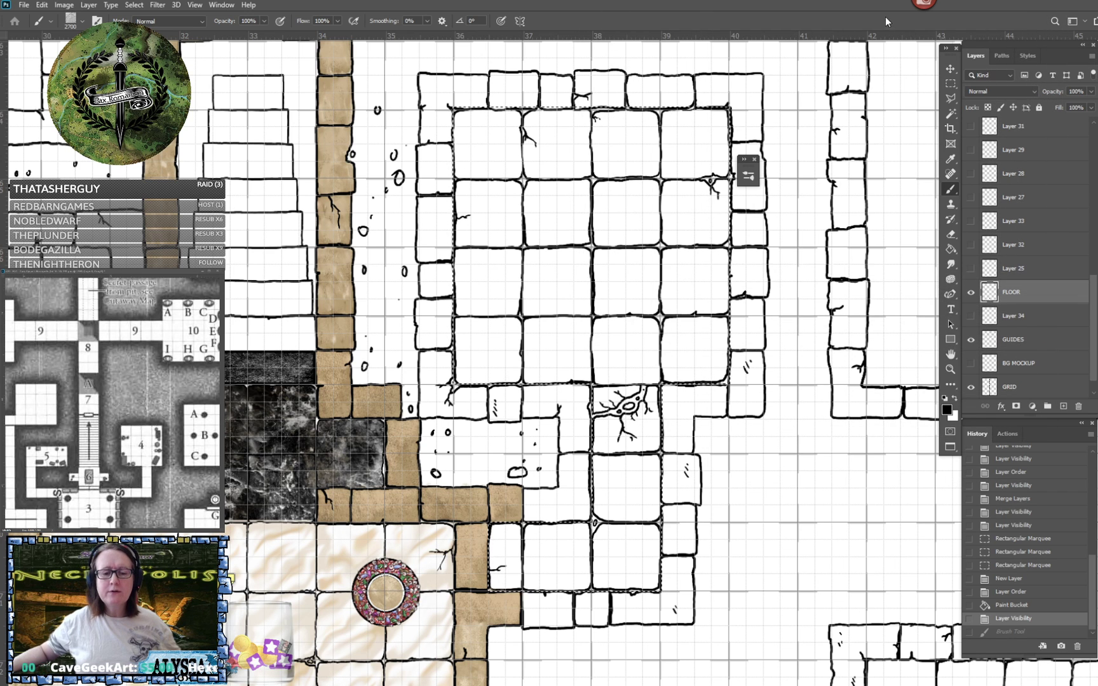
- Try the St3 and St4 marble brushes at 2700 px over the selected floor on FLOOR, undoing each stamp
{"action": "left_click", "coordinate": [743, 166]}
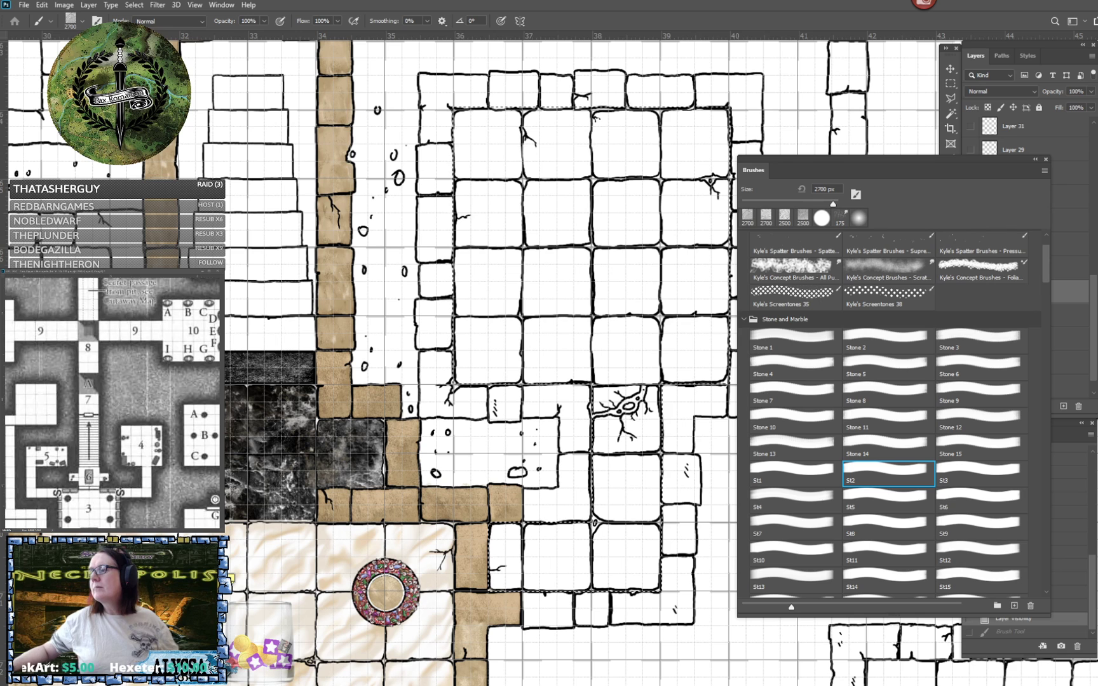
{"action": "left_click", "coordinate": [947, 479]}
{"action": "left_click", "coordinate": [502, 462]}
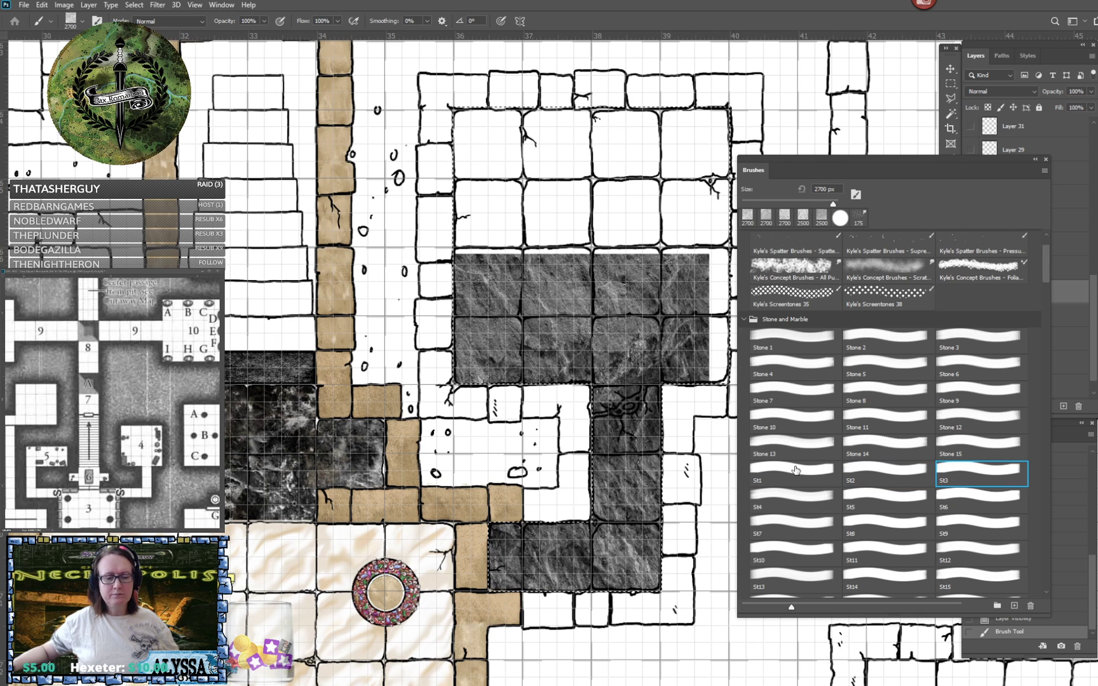
{"action": "left_click", "coordinate": [781, 500]}
{"action": "key", "text": "ctrl+z"}
{"action": "left_click", "coordinate": [598, 402]}
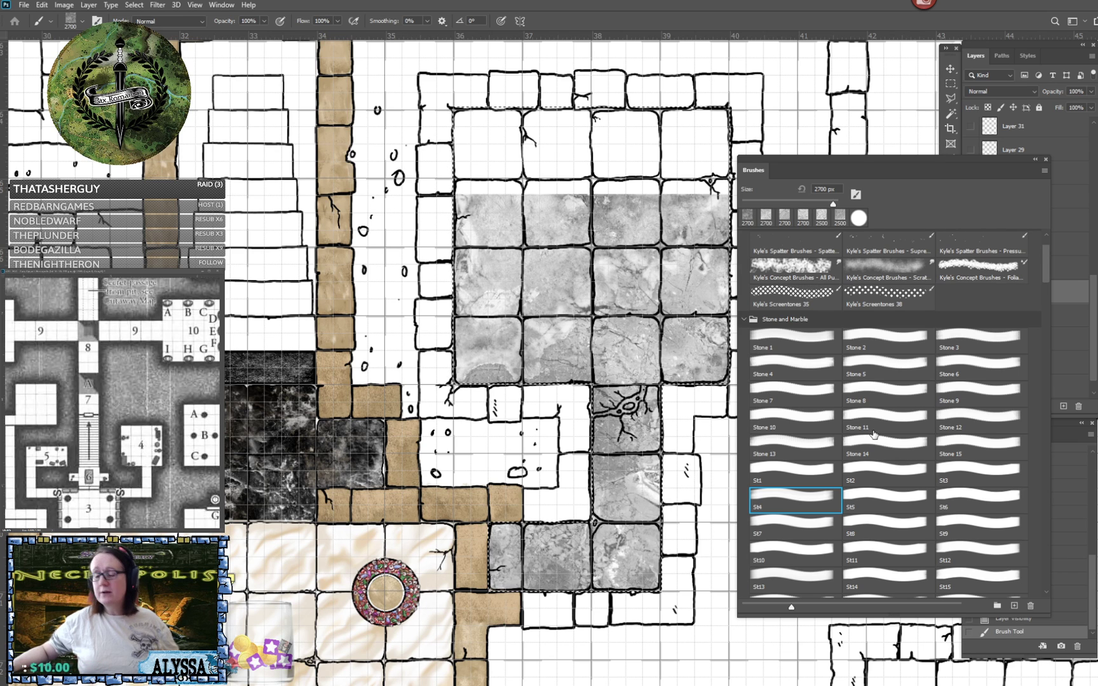
{"action": "key", "text": "ctrl+z"}
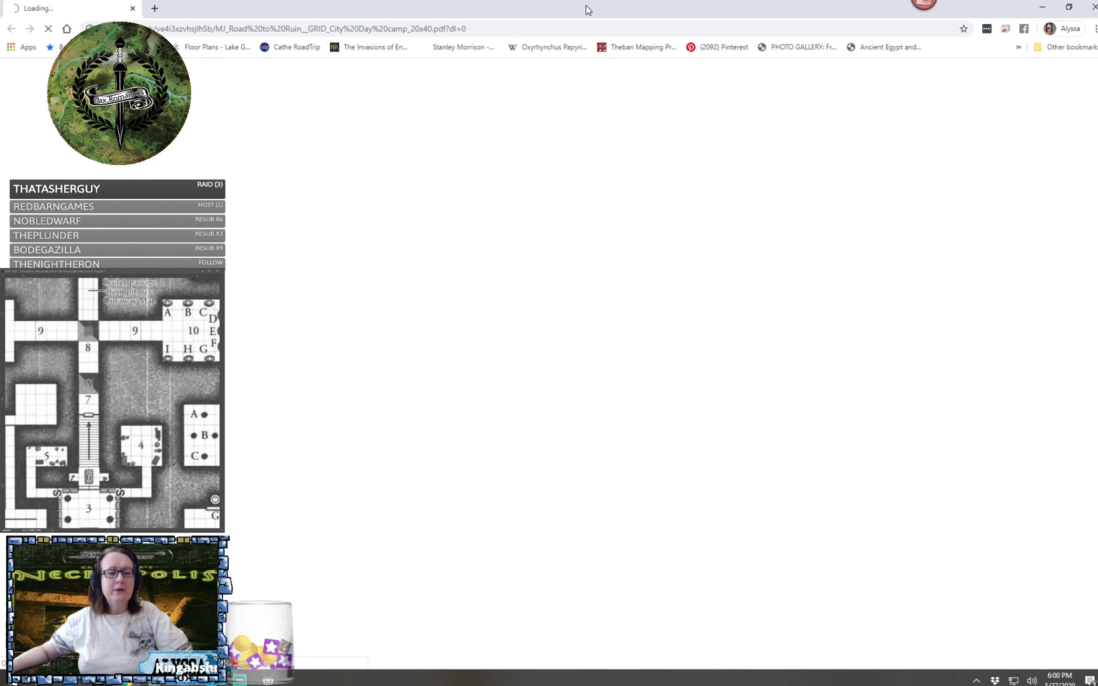
- Switch to the browser and view the Road to Ruin city day camp battle map PDF
{"action": "left_click_drag", "start_coordinate": [585, 6], "coordinate": [1097, 33]}
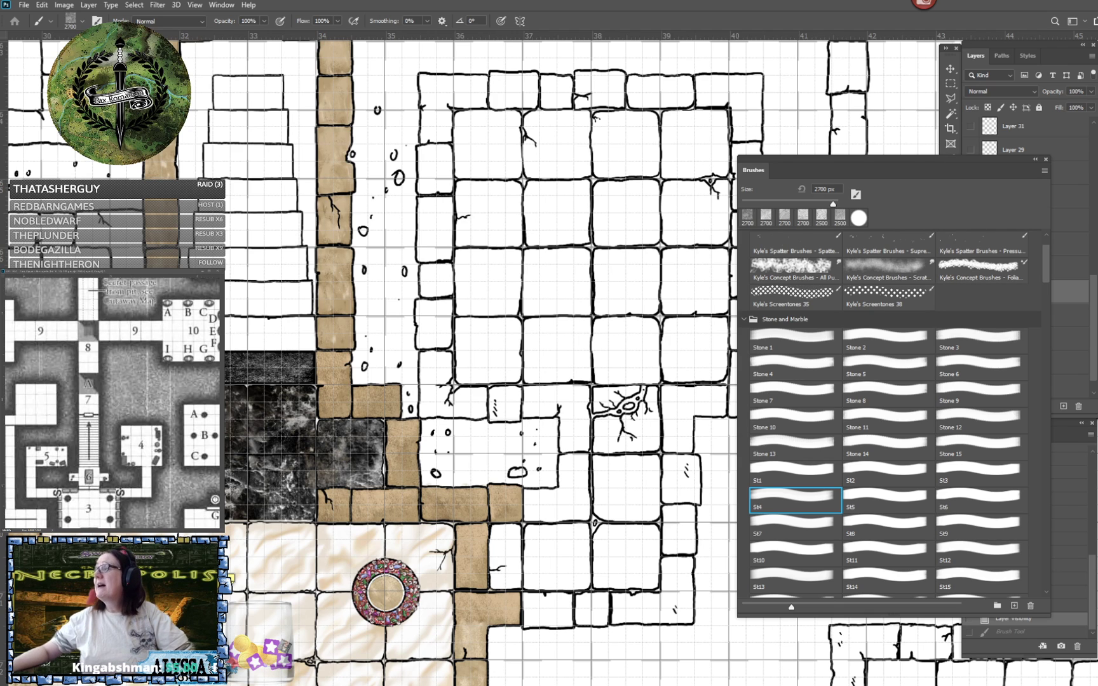
{"action": "key", "text": "alt+Tab"}
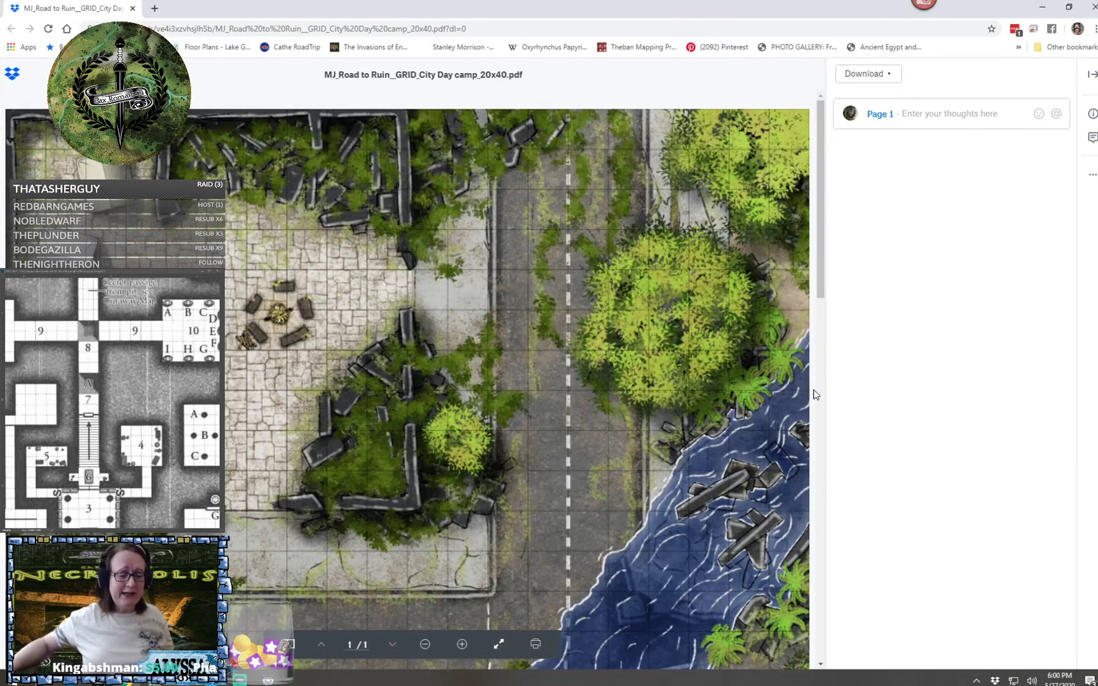
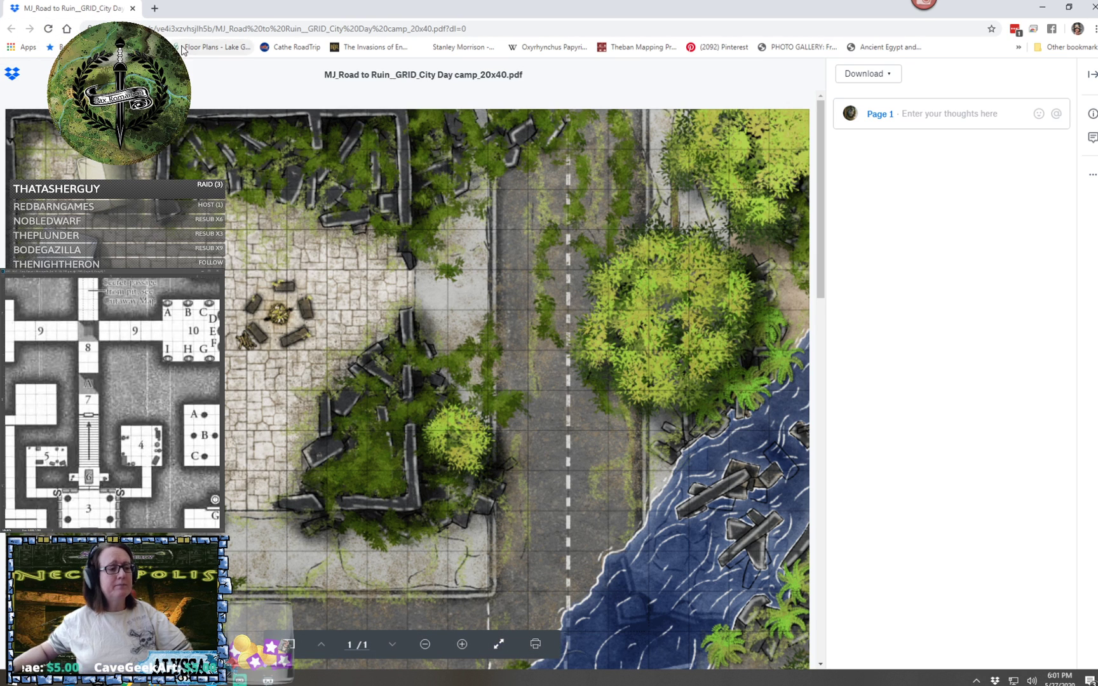
- Close the battle map PDF and try the St5 brush at 2700 px at two positions over the selected floor, undoing each stamp
{"action": "left_click", "coordinate": [133, 9]}
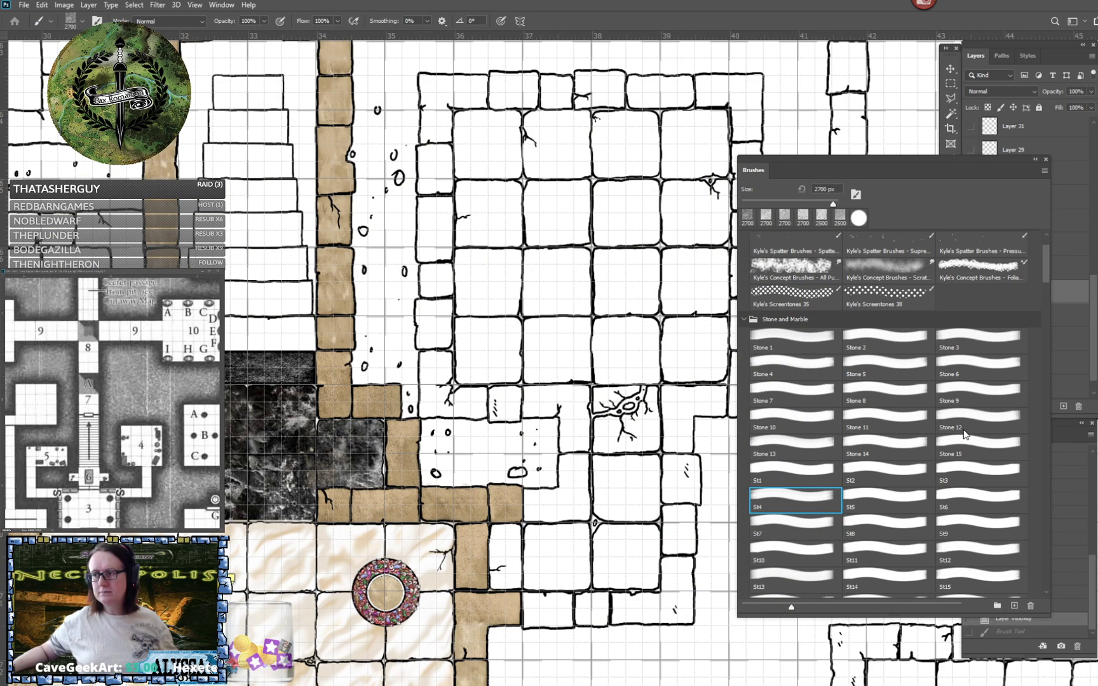
{"action": "left_click", "coordinate": [872, 501]}
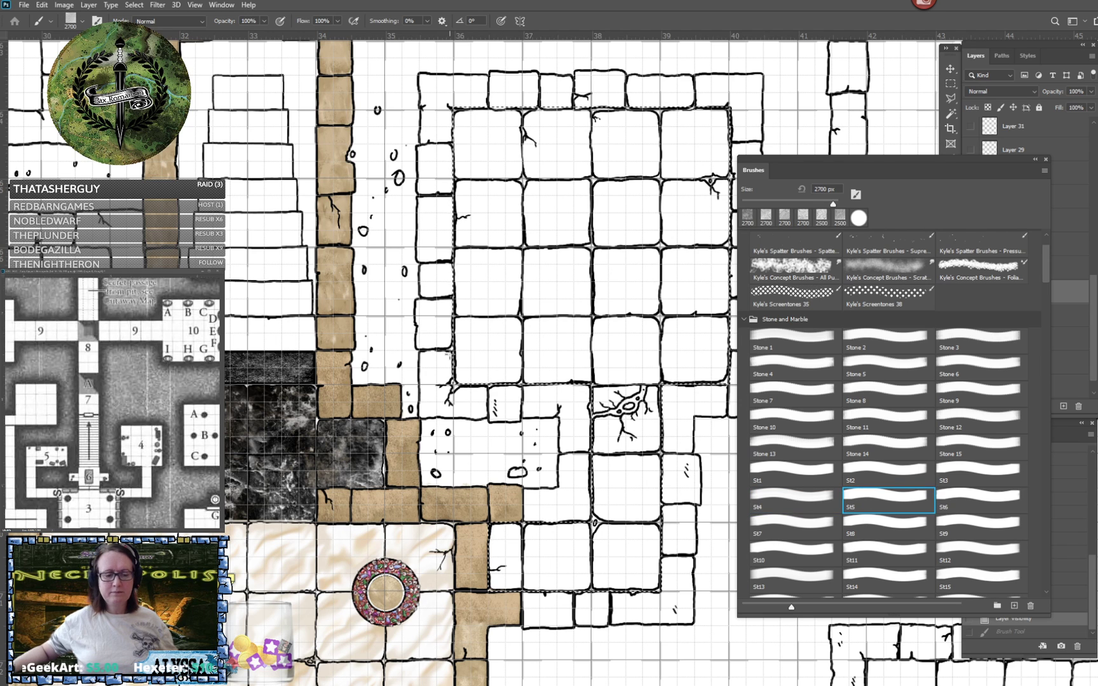
{"action": "left_click", "coordinate": [594, 356]}
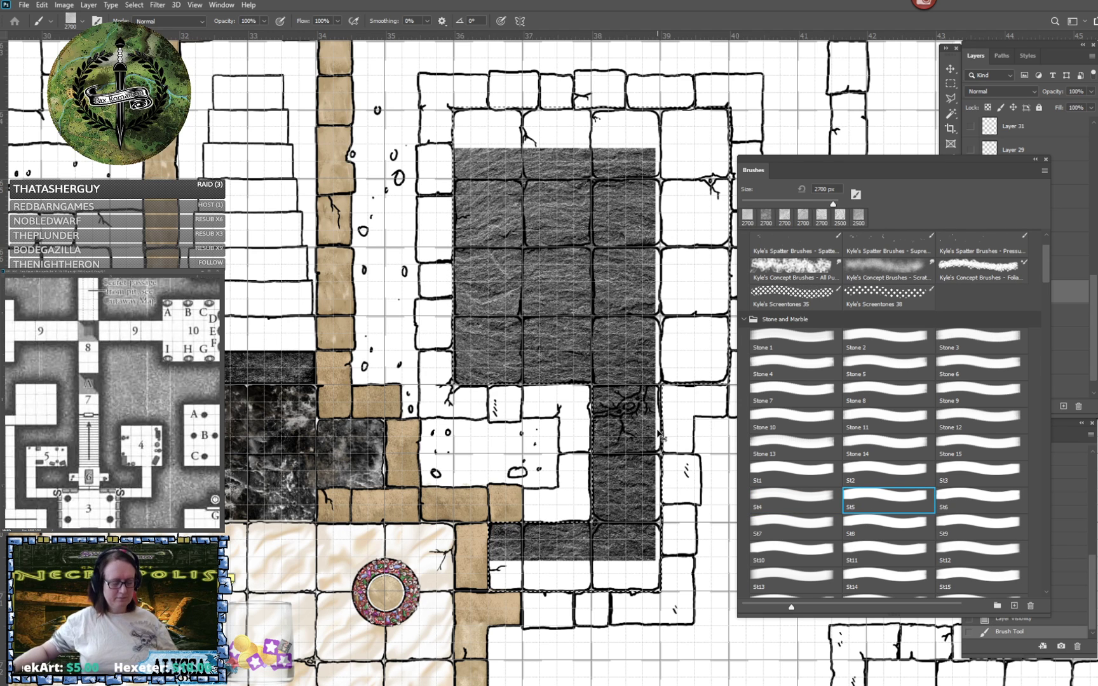
{"action": "key", "text": "ctrl+z"}
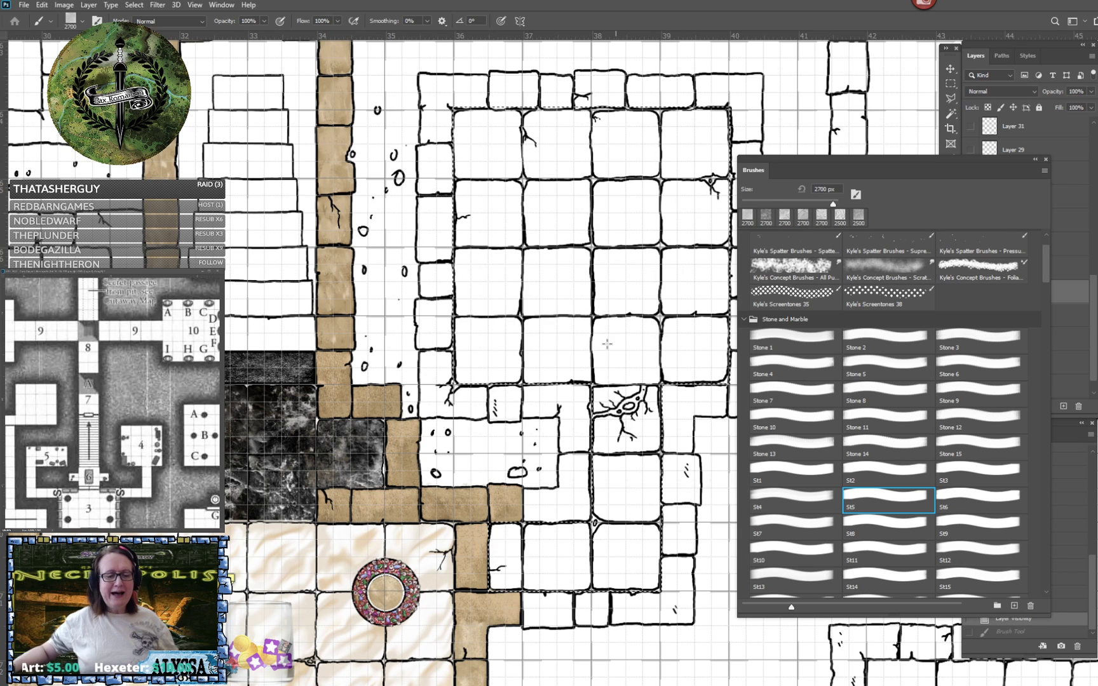
{"action": "left_click", "coordinate": [584, 297]}
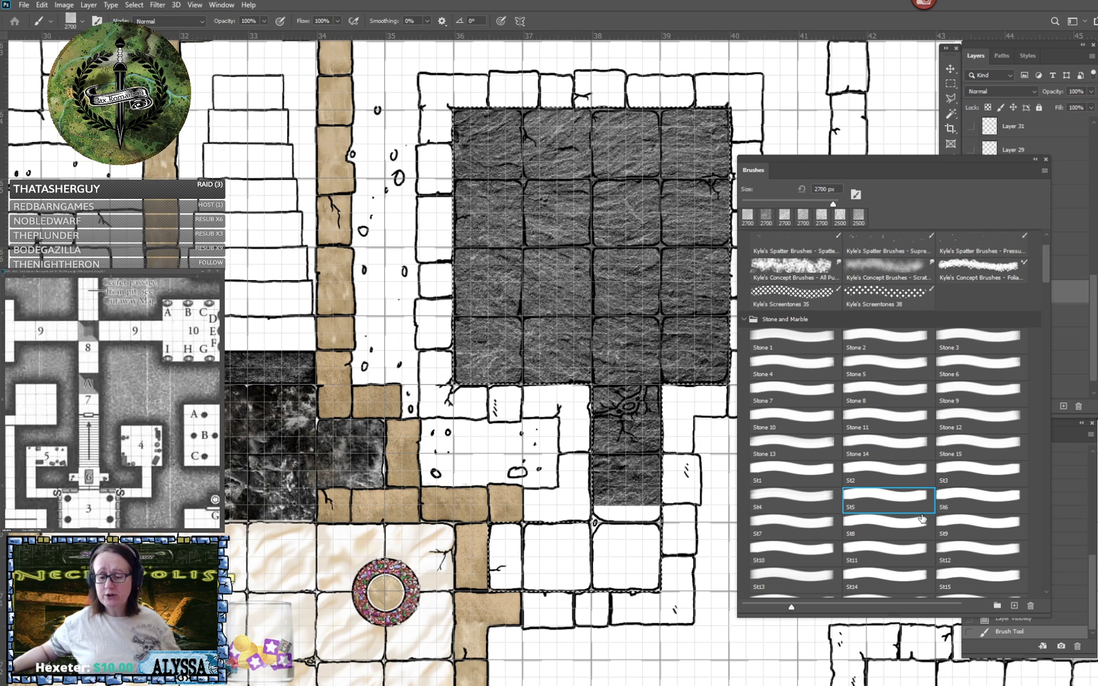
{"action": "key", "text": "ctrl+z"}
- Try the Stone 46 and Stone 50 brushes at 2500 px over the selected floor on FLOOR, undoing each stamp
{"action": "scroll", "coordinate": [921, 517], "scroll_direction": "down", "scroll_amount": 3}
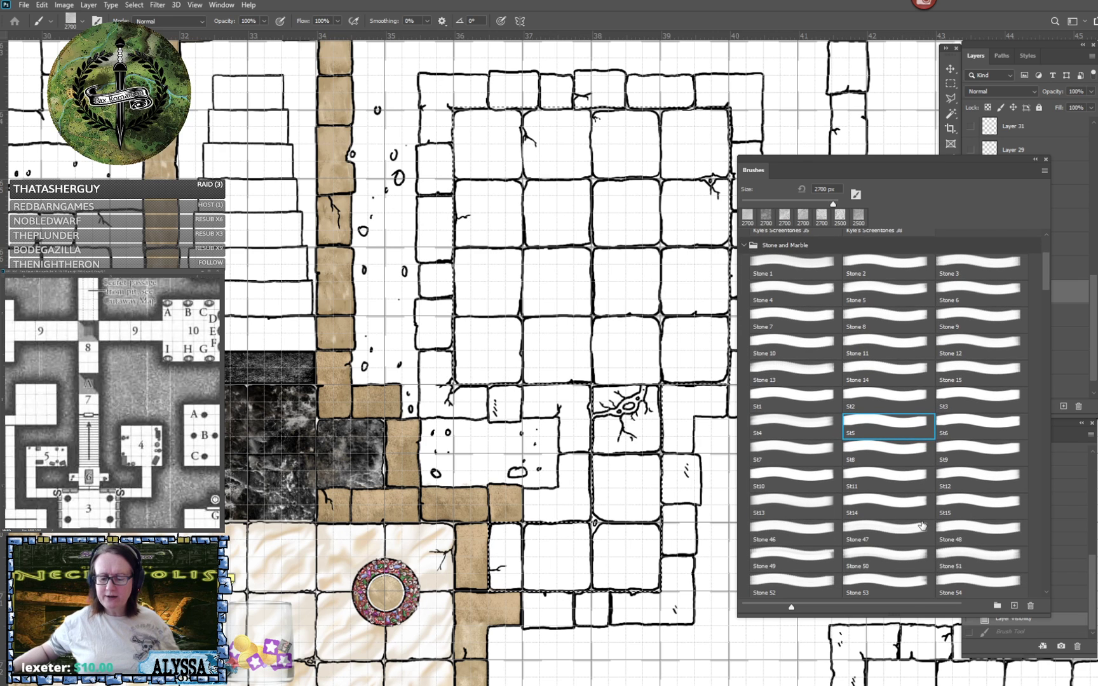
{"action": "scroll", "coordinate": [921, 526], "scroll_direction": "down", "scroll_amount": 2}
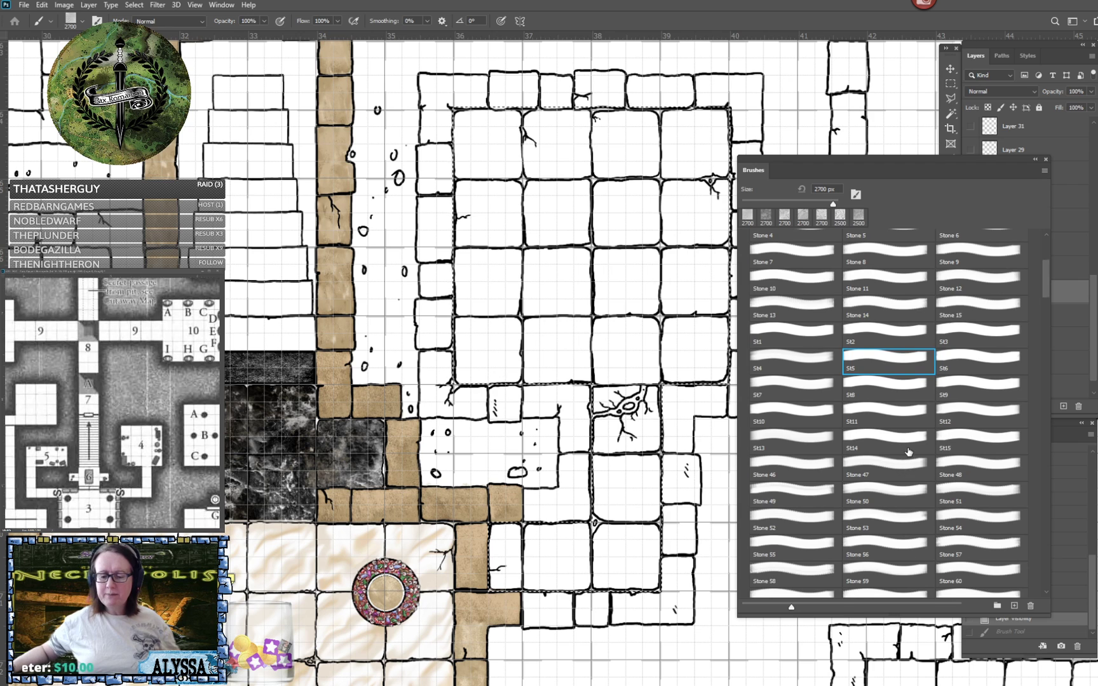
{"action": "scroll", "coordinate": [907, 452], "scroll_direction": "down", "scroll_amount": 1}
{"action": "left_click", "coordinate": [769, 451]}
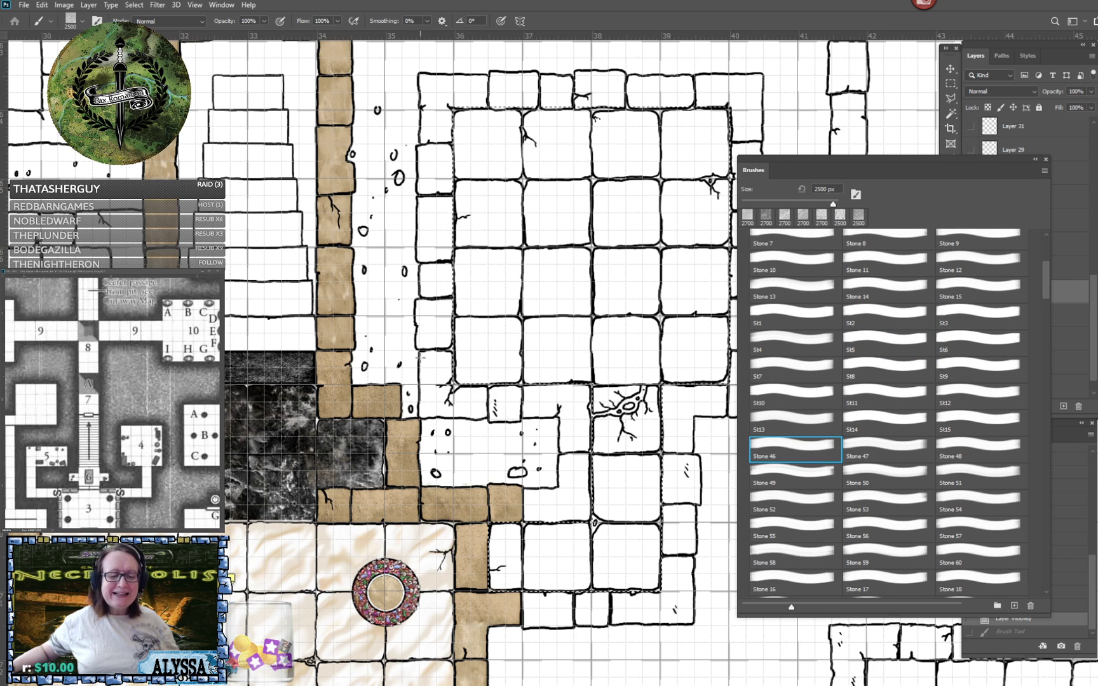
{"action": "left_click", "coordinate": [502, 370]}
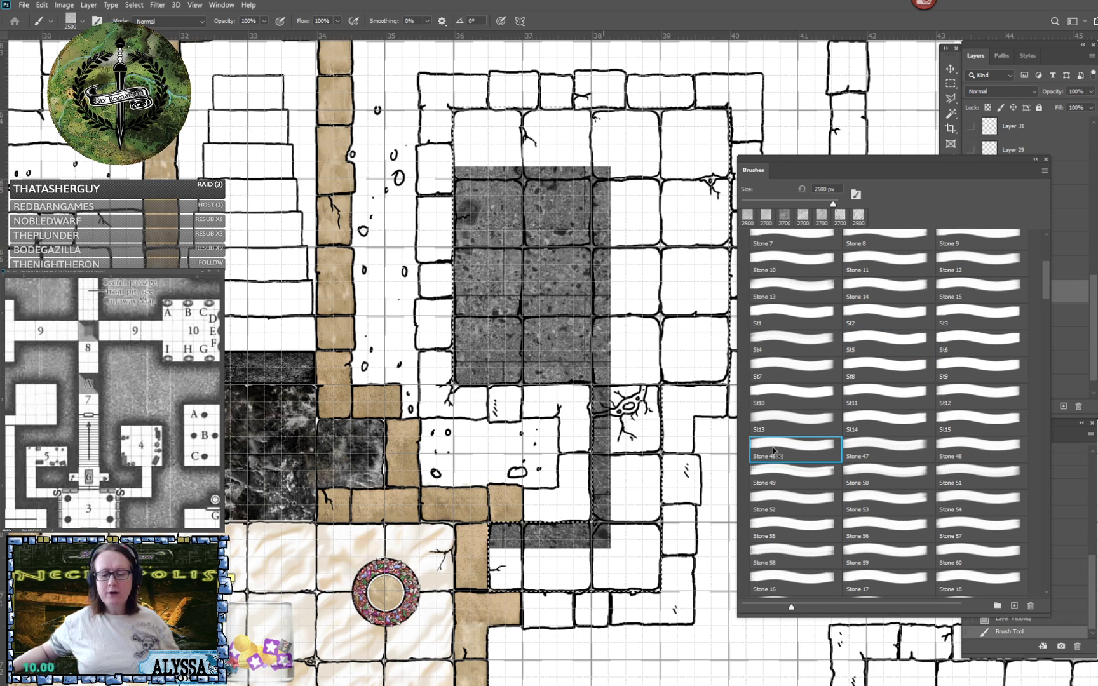
{"action": "key", "text": "ctrl+z"}
{"action": "left_click", "coordinate": [872, 478]}
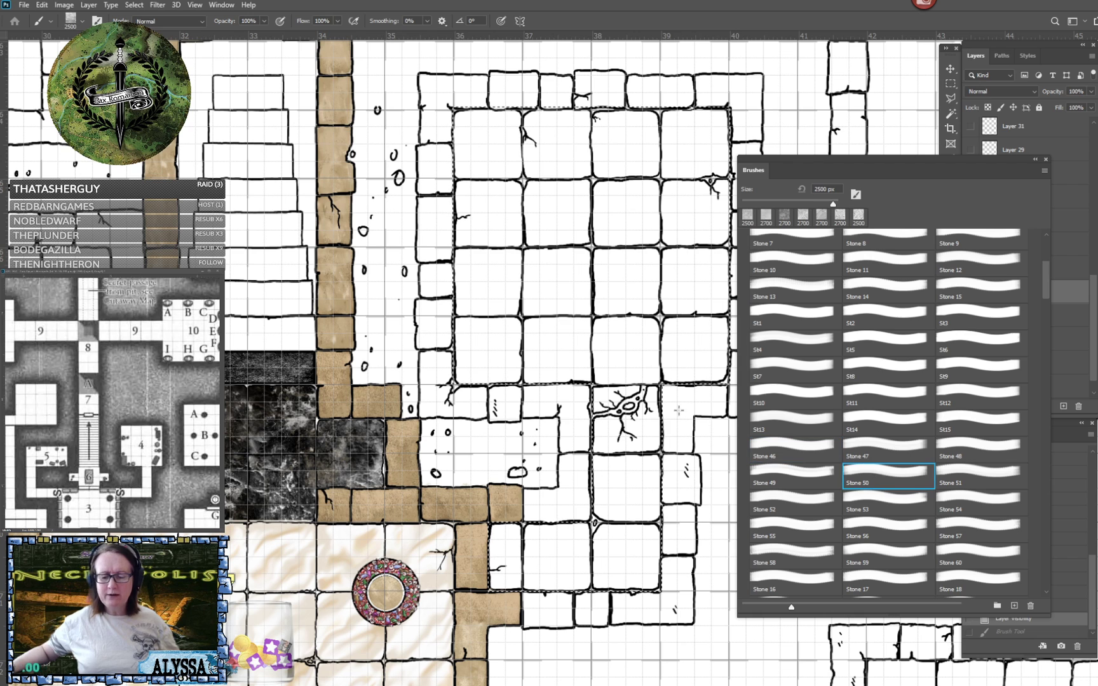
{"action": "left_click", "coordinate": [530, 351]}
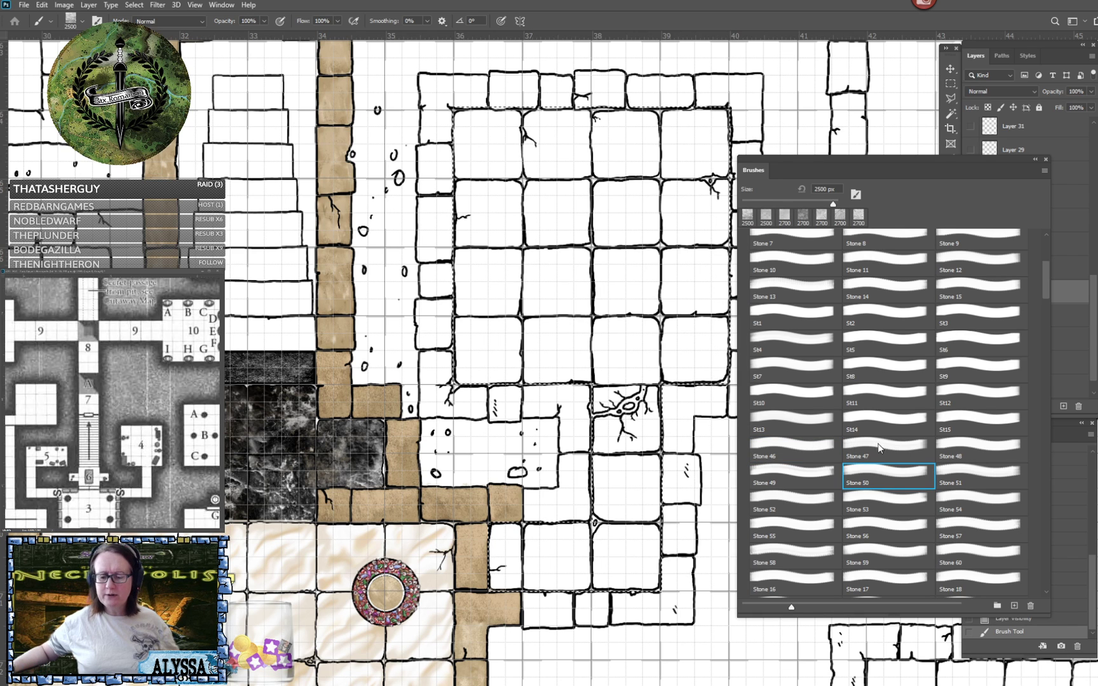
{"action": "scroll", "coordinate": [884, 452], "scroll_direction": "down", "scroll_amount": 3}
{"action": "key", "text": "ctrl+z"}
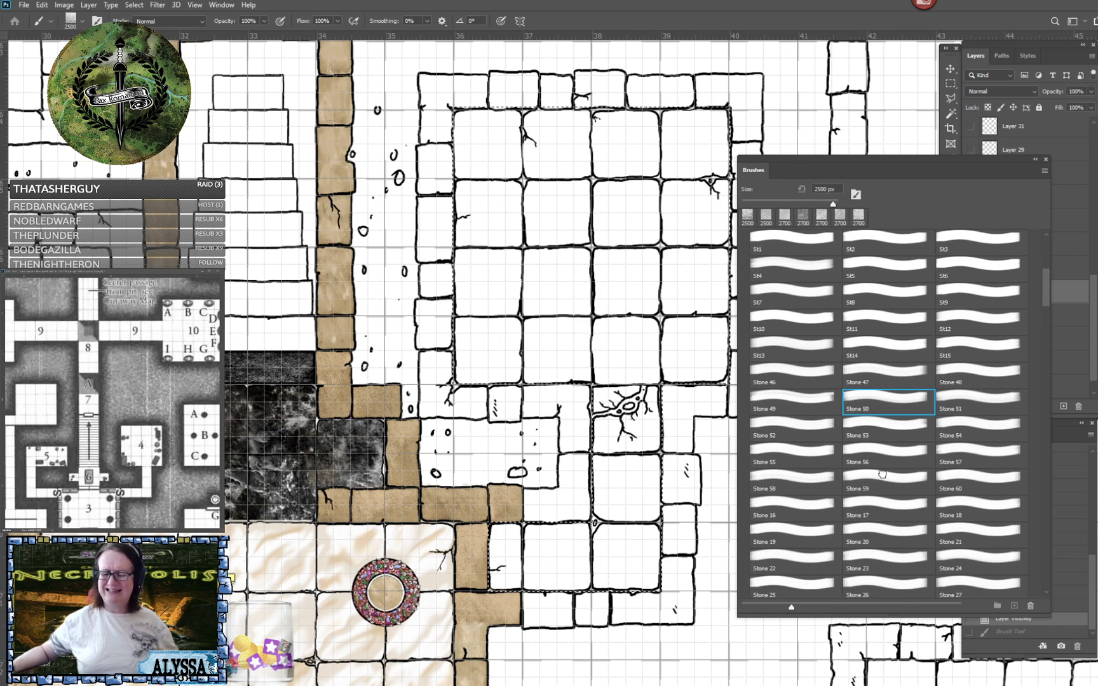
- Try the Stone 59 and Stone 26 brushes at 2500 px over the selected floor on FLOOR, undoing each stamp
{"action": "left_click", "coordinate": [883, 478]}
{"action": "left_click", "coordinate": [507, 322]}
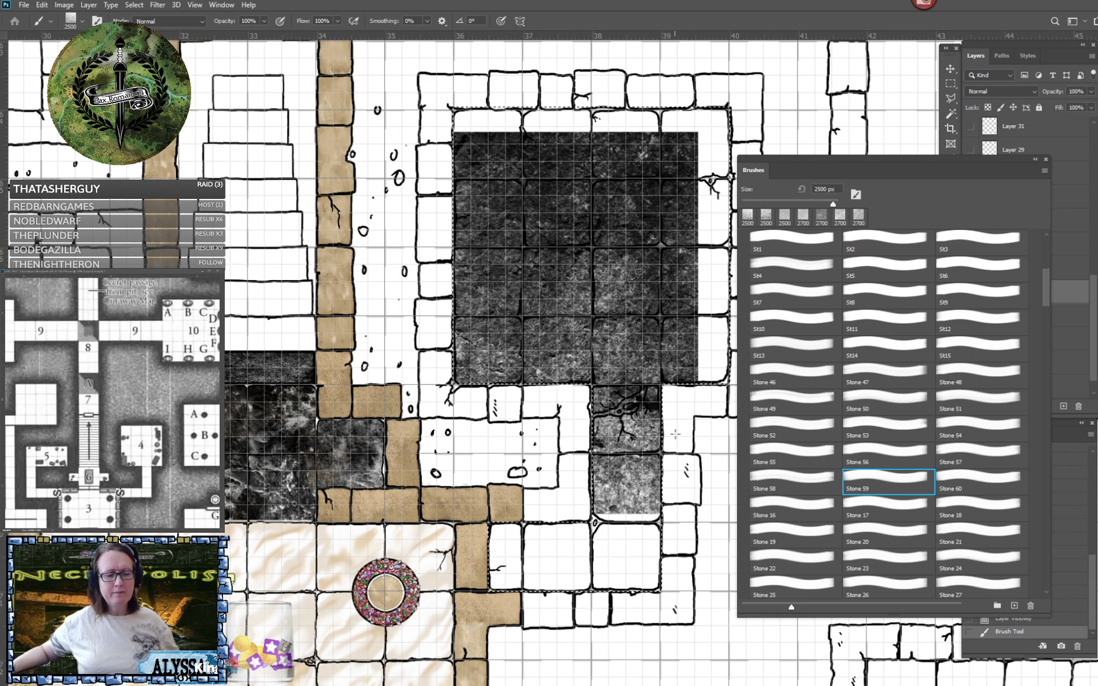
{"action": "key", "text": "ctrl+z"}
{"action": "left_click", "coordinate": [885, 586]}
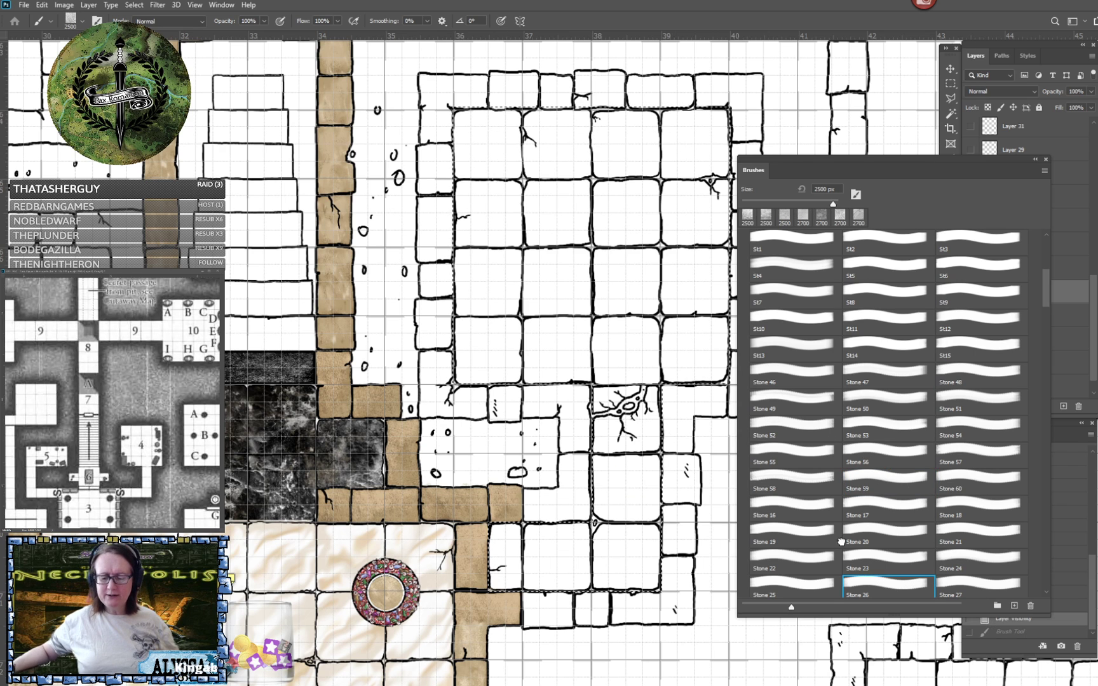
{"action": "left_click", "coordinate": [513, 326]}
{"action": "key", "text": "ctrl+z"}
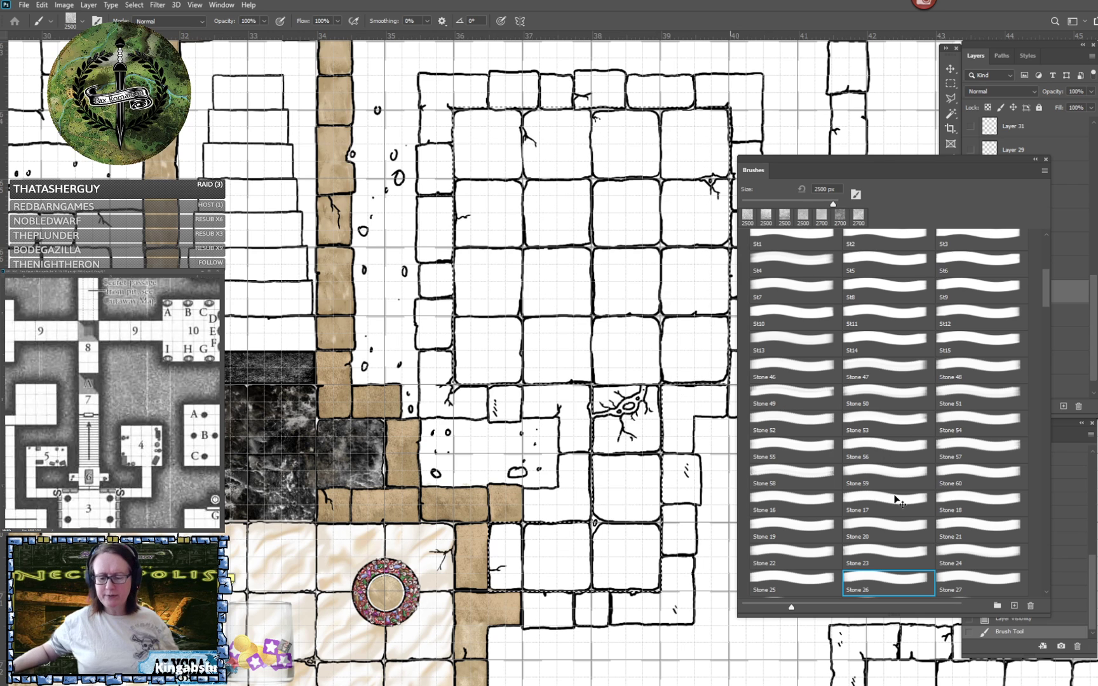
- Try stamping the Stone 28 texture at 2500 px at two positions over the selected floor on FLOOR, undoing the first stamp
{"action": "scroll", "coordinate": [894, 500], "scroll_direction": "down", "scroll_amount": 3}
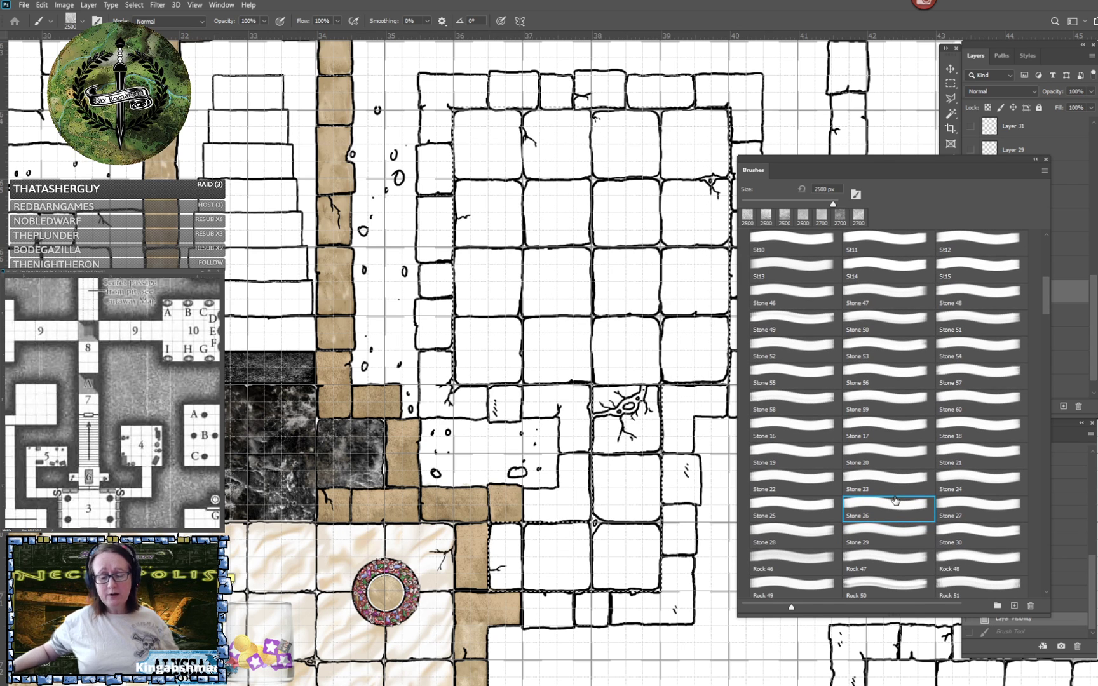
{"action": "left_click", "coordinate": [792, 535]}
{"action": "left_click", "coordinate": [514, 249]}
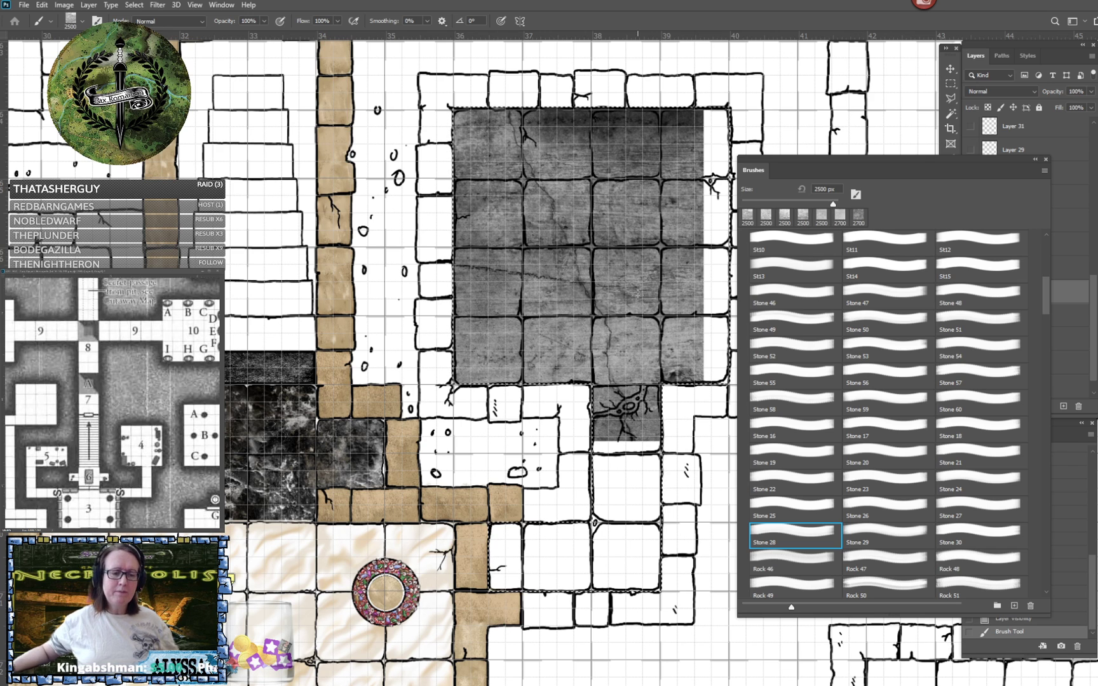
{"action": "key", "text": "ctrl+z"}
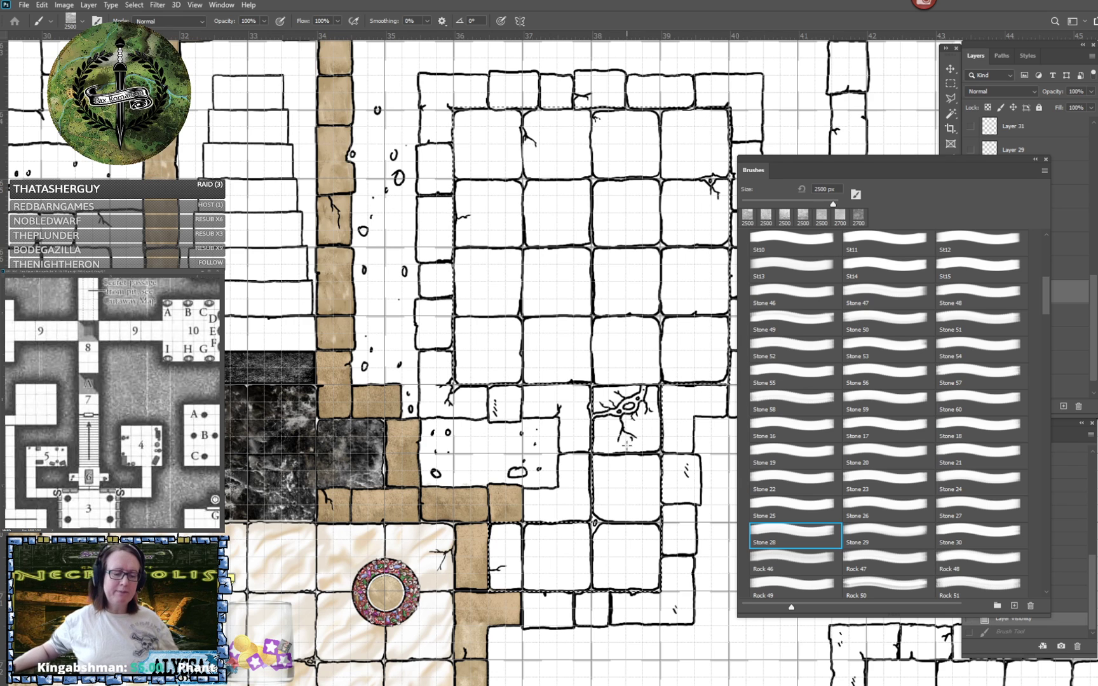
{"action": "left_click", "coordinate": [600, 327]}
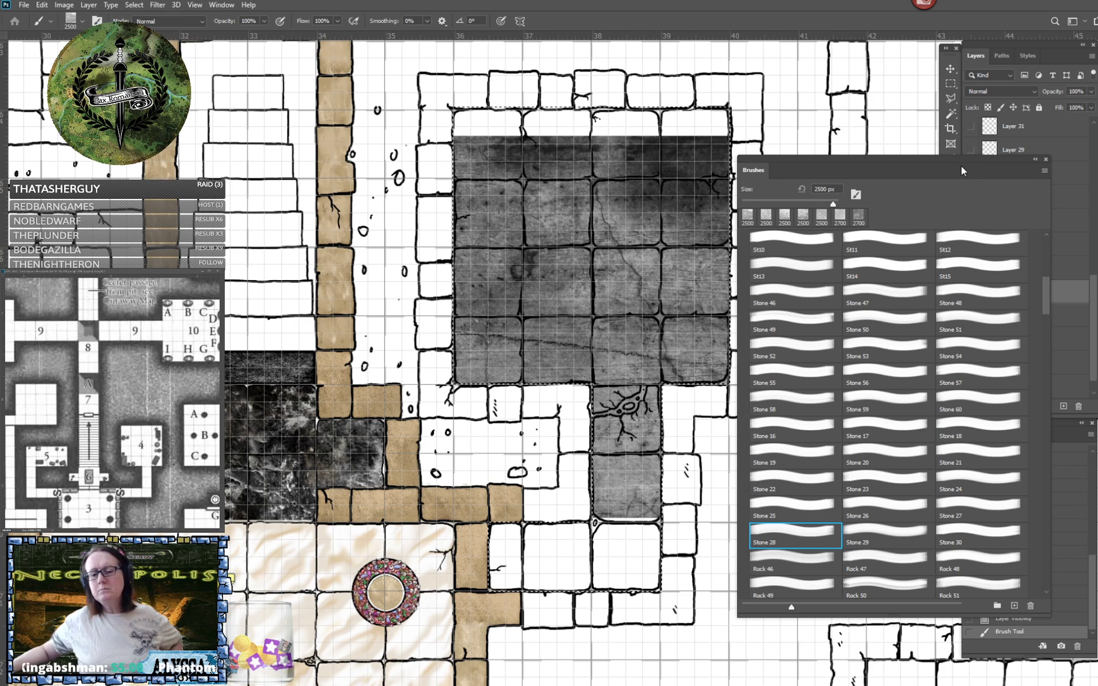
- Uncover the layer list, check the Stone 28 stamp over the light grey fill, and revert the history to before the stamp
{"action": "mouse_move", "coordinate": [955, 165]}
{"action": "left_mouse_down"}
{"action": "mouse_move", "coordinate": [139, 111]}
{"action": "mouse_move", "coordinate": [275, 78]}
{"action": "left_mouse_up"}
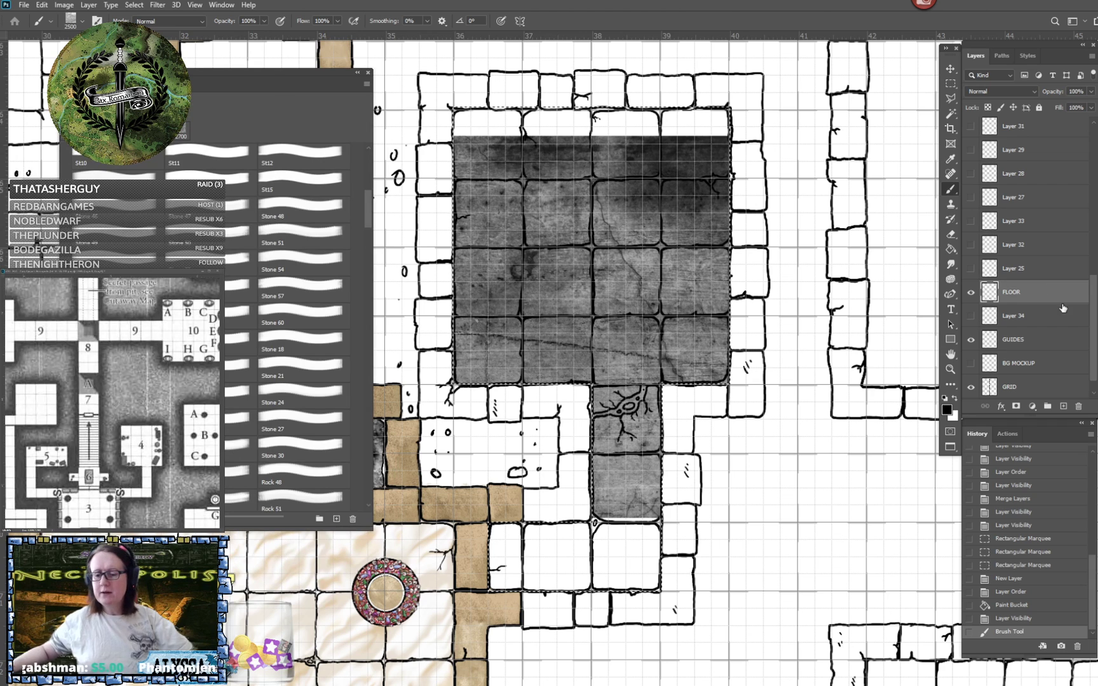
{"action": "left_click", "coordinate": [970, 316]}
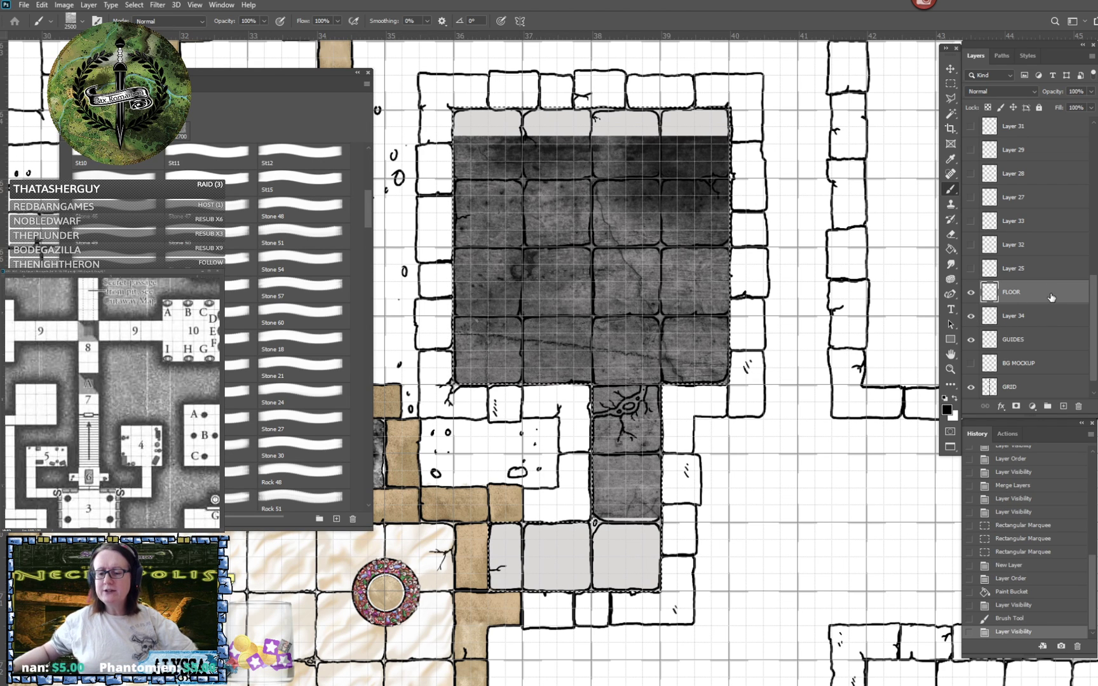
{"action": "double_click", "coordinate": [1052, 297]}
{"action": "left_click", "coordinate": [981, 219]}
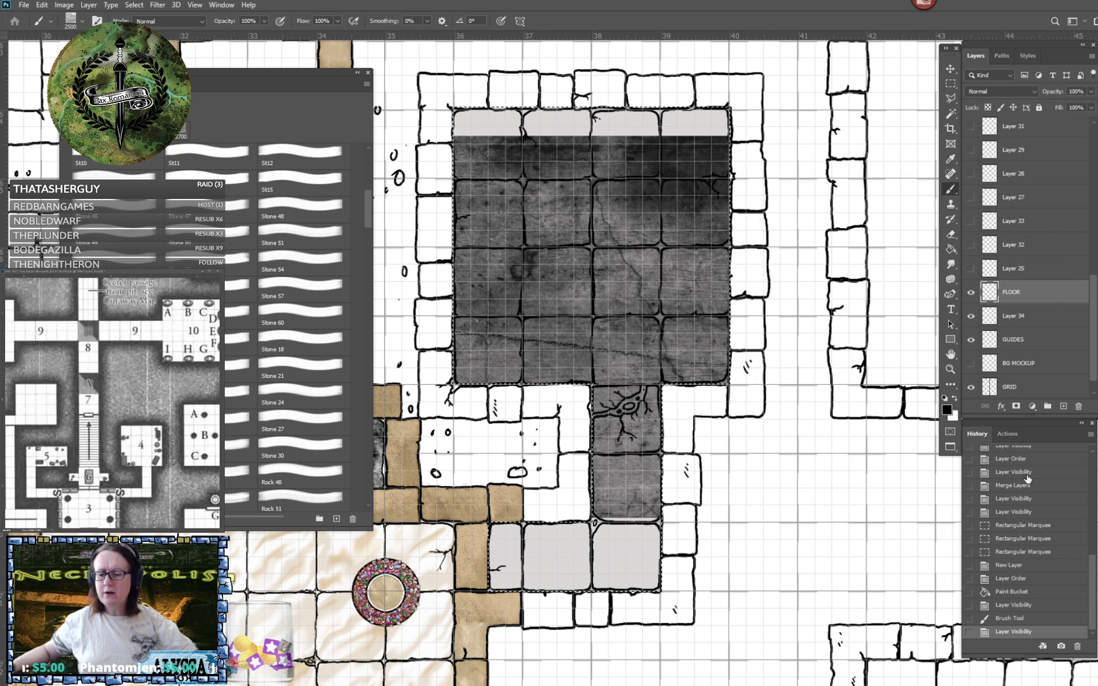
{"action": "left_click", "coordinate": [1020, 607]}
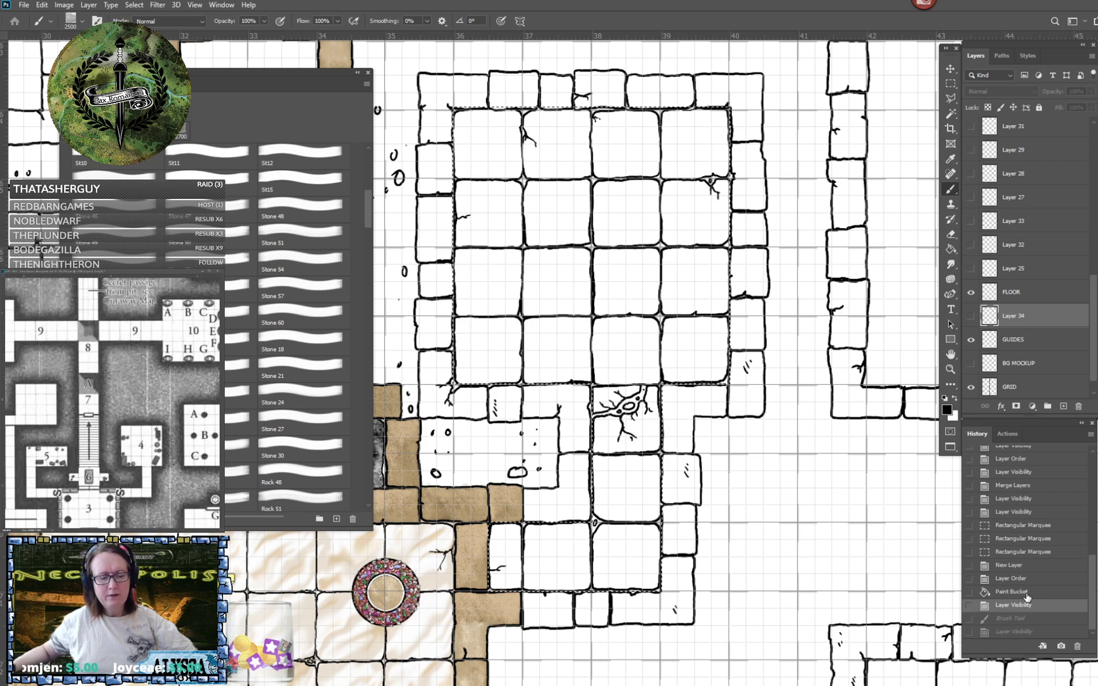
- Show the light grey fill on Layer 34, add a new layer above it, and stamp the Stone 28 texture there at 2500 px
{"action": "left_click", "coordinate": [970, 316]}
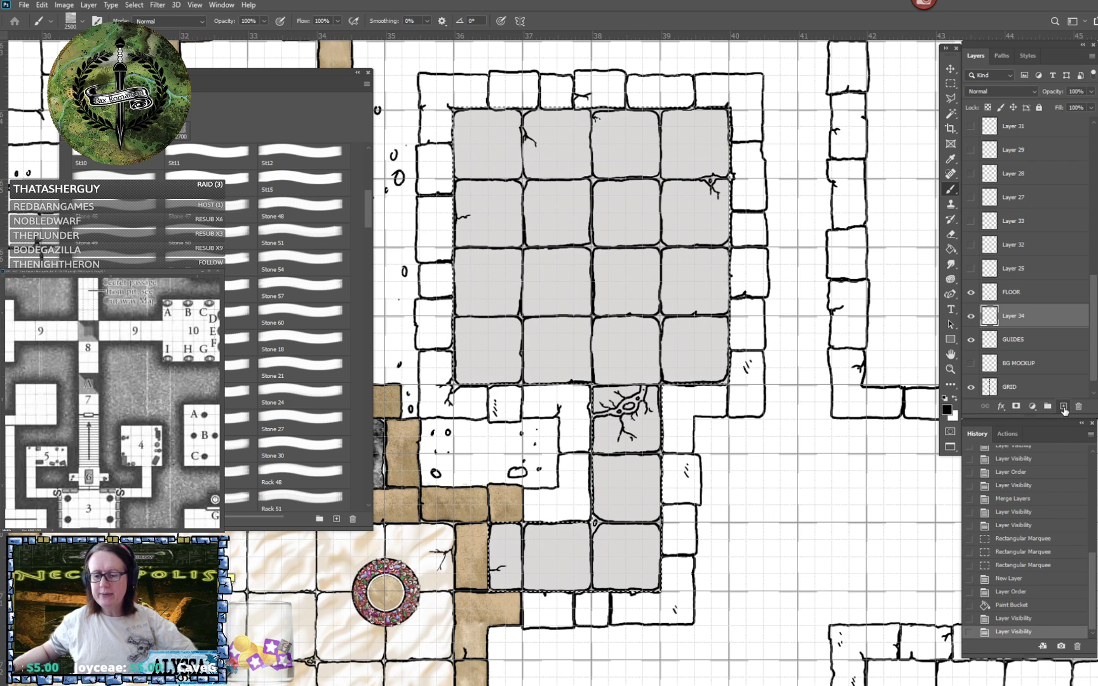
{"action": "left_click", "coordinate": [1063, 408]}
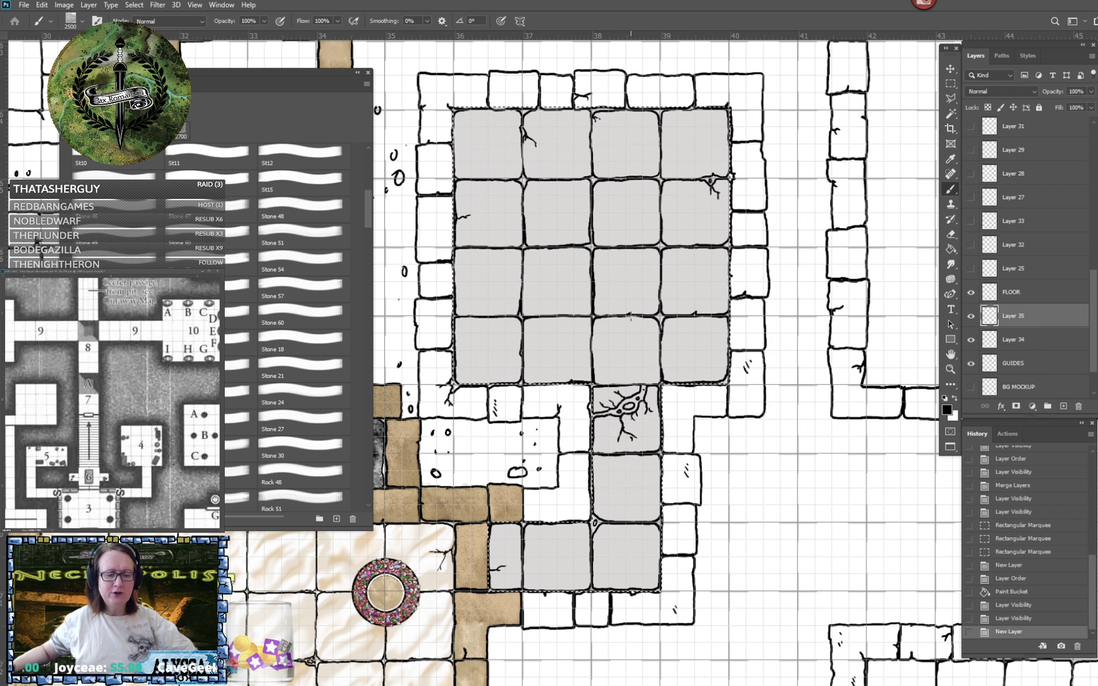
{"action": "left_click_drag", "start_coordinate": [630, 316], "coordinate": [679, 326]}
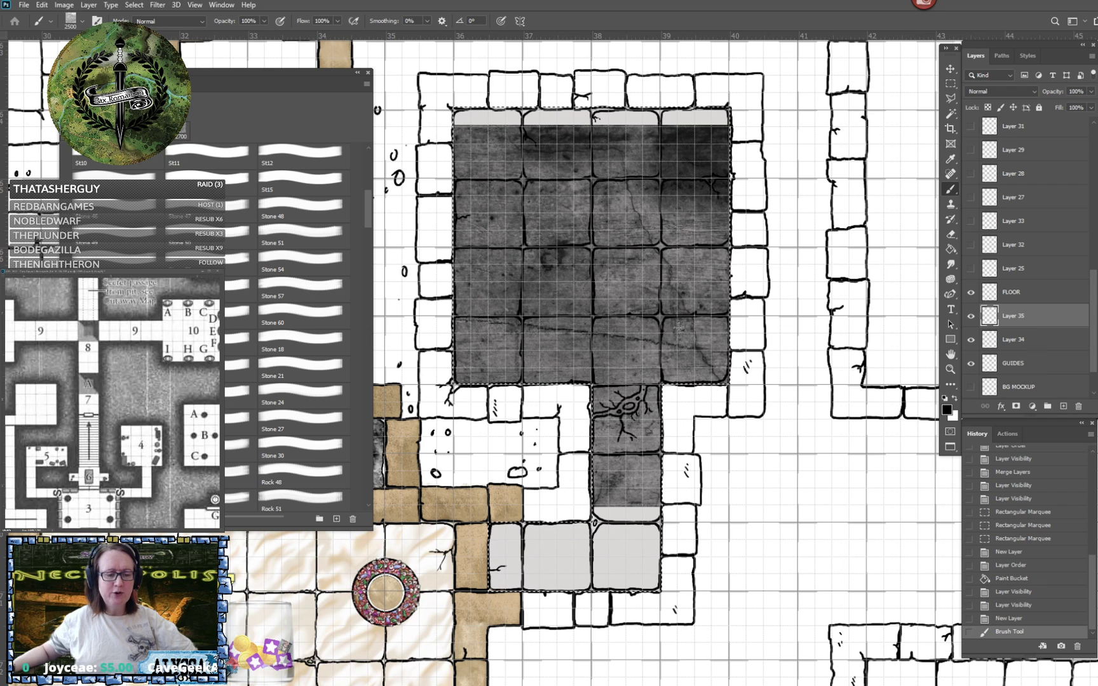
- Preview blend modes from Multiply through Soft Light and Difference to Luminosity on Layer 35's Stone 28 texture over the grey fill
{"action": "double_click", "coordinate": [1035, 324]}
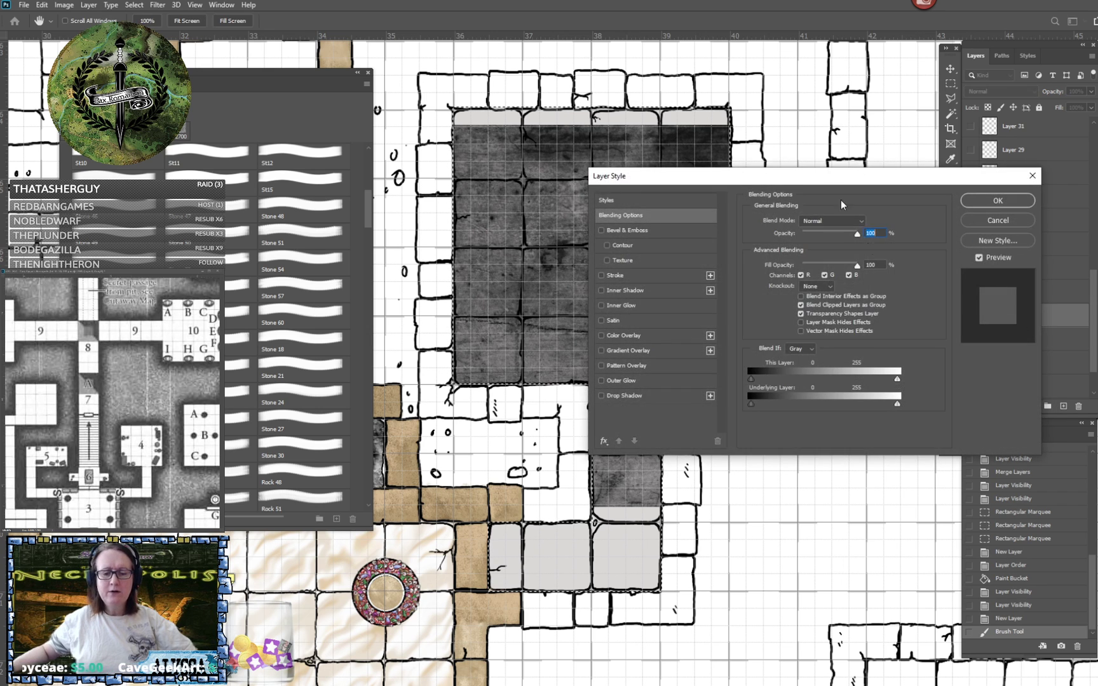
{"action": "left_click_drag", "start_coordinate": [831, 174], "coordinate": [910, 401]}
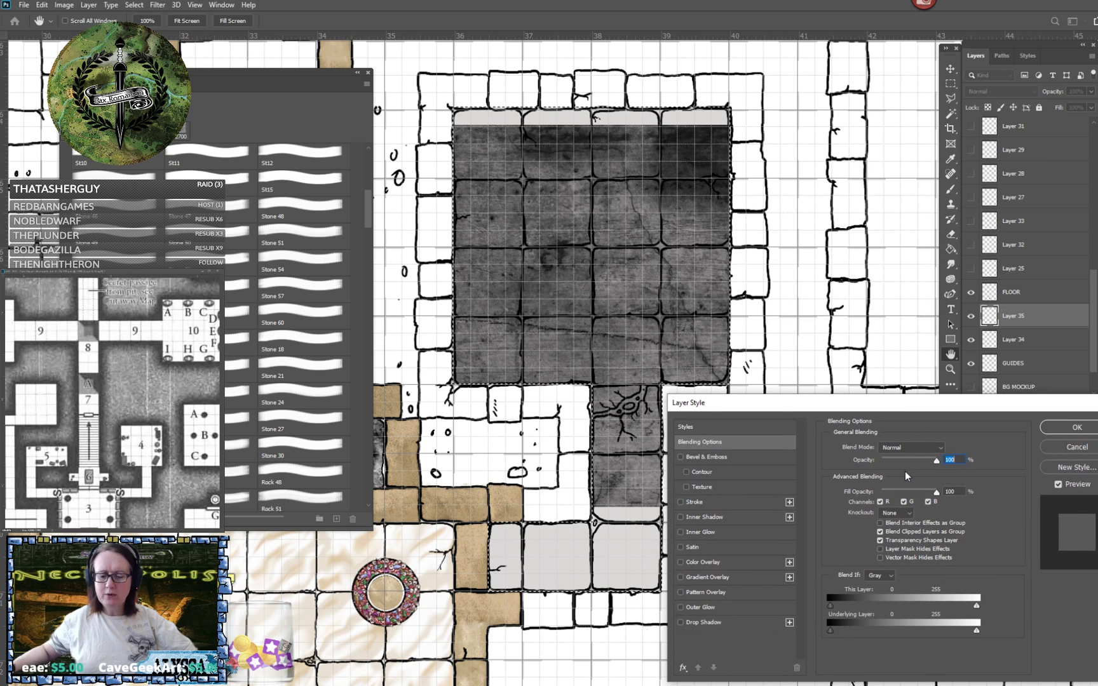
{"action": "left_click", "coordinate": [907, 447]}
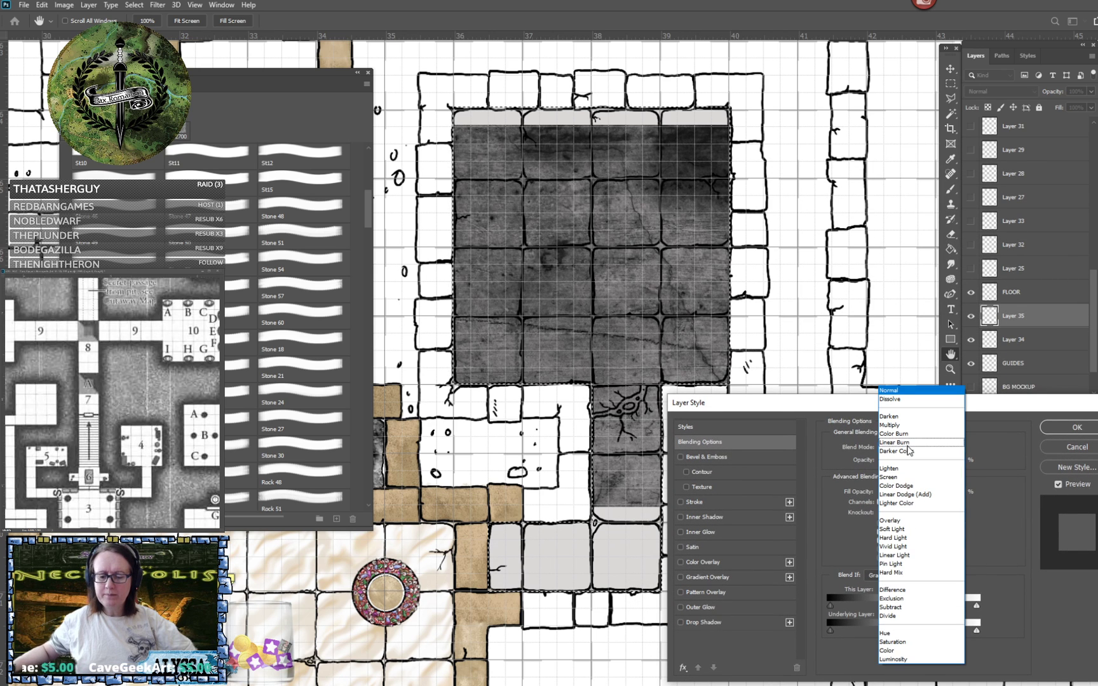
{"action": "left_click", "coordinate": [899, 422]}
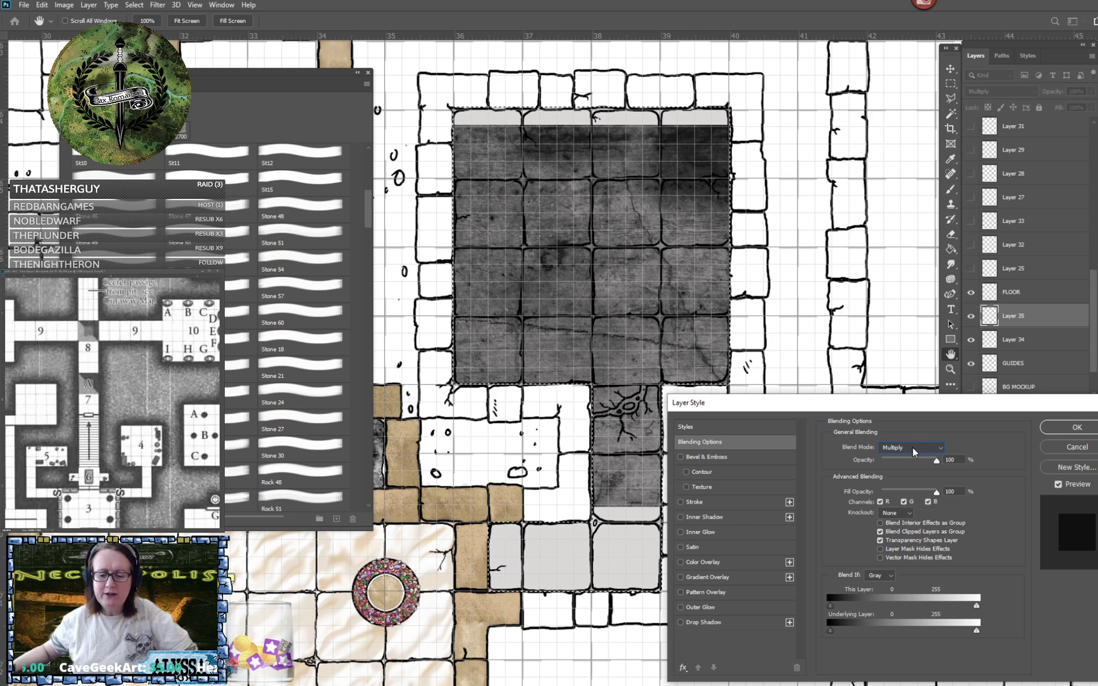
{"action": "scroll", "coordinate": [913, 447], "scroll_direction": "down", "scroll_amount": 1}
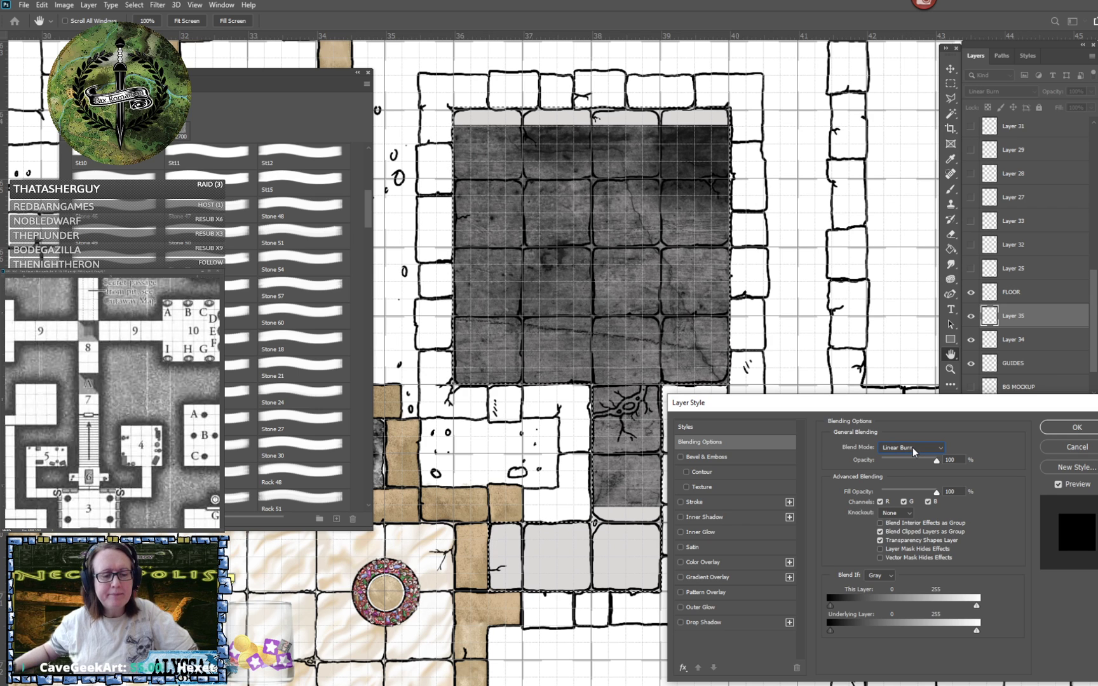
{"action": "scroll", "coordinate": [913, 447], "scroll_direction": "down", "scroll_amount": 2}
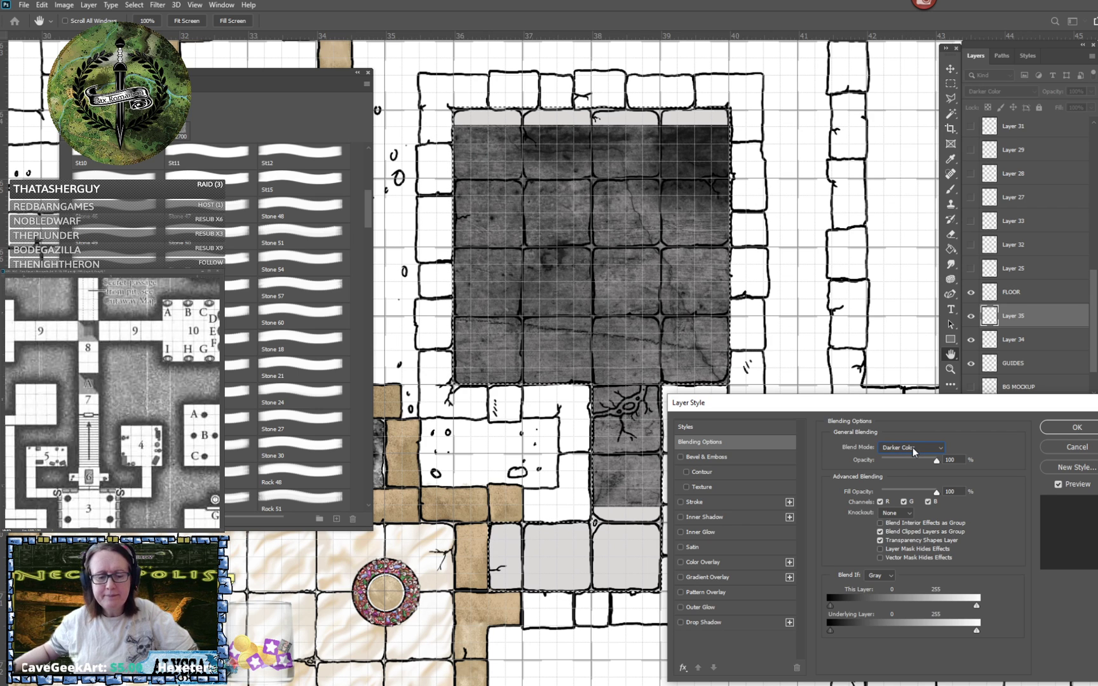
{"action": "scroll", "coordinate": [912, 447], "scroll_direction": "down", "scroll_amount": 4}
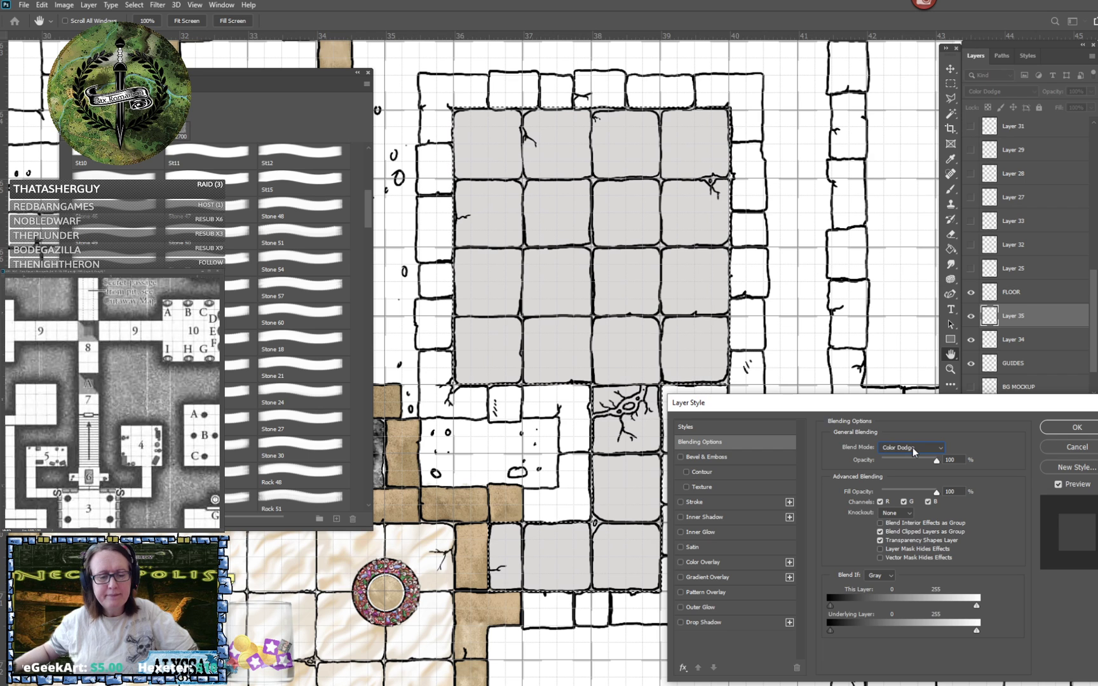
{"action": "scroll", "coordinate": [912, 447], "scroll_direction": "down", "scroll_amount": 1}
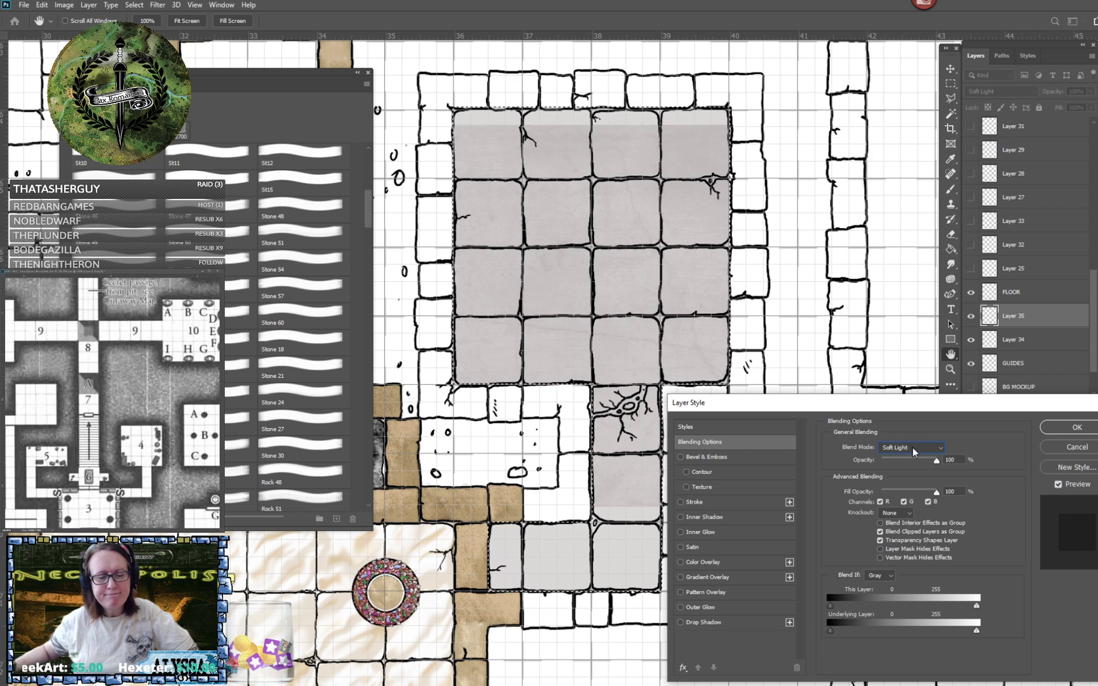
{"action": "scroll", "coordinate": [913, 446], "scroll_direction": "down", "scroll_amount": 1}
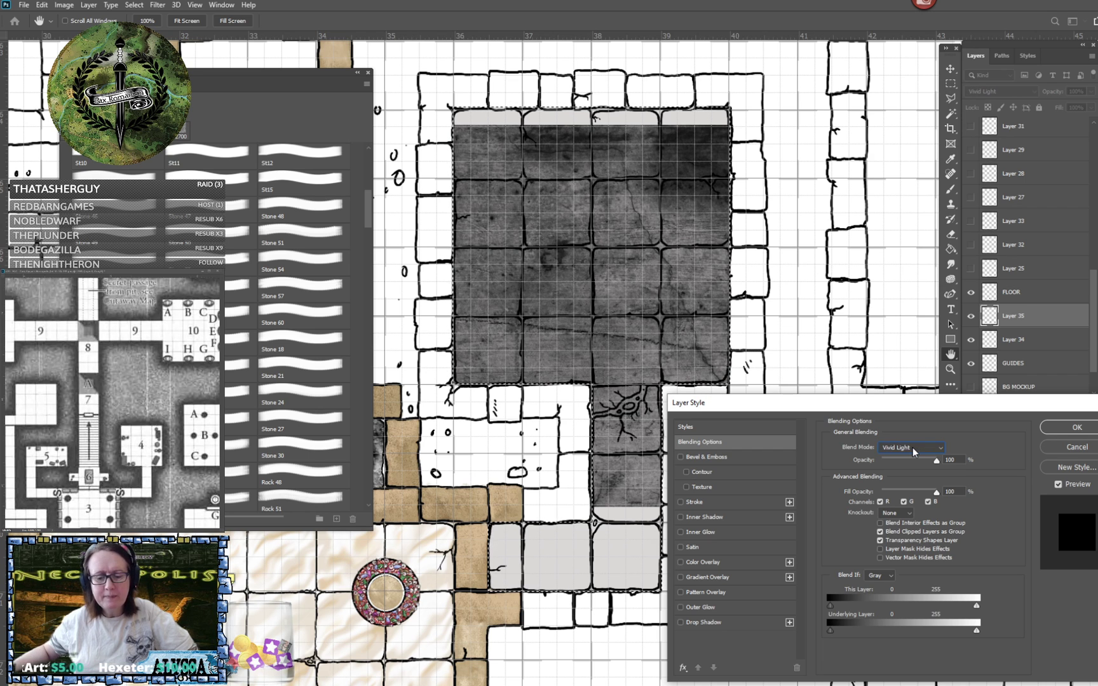
{"action": "scroll", "coordinate": [912, 447], "scroll_direction": "down", "scroll_amount": 4}
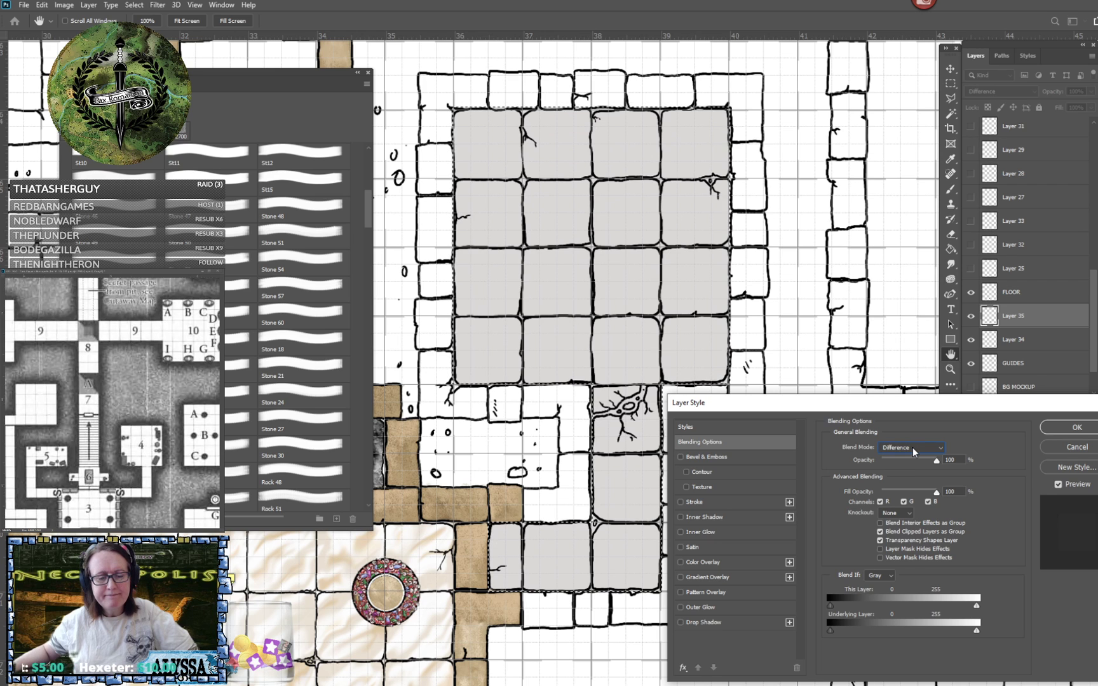
{"action": "scroll", "coordinate": [912, 447], "scroll_direction": "down", "scroll_amount": 3}
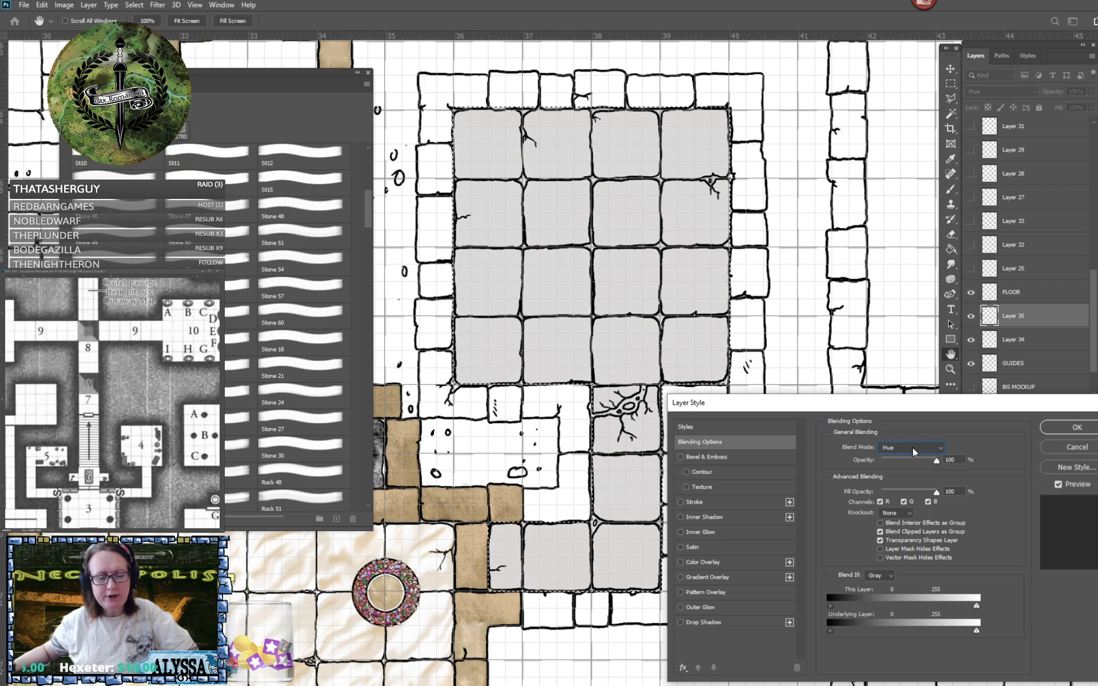
{"action": "scroll", "coordinate": [913, 447], "scroll_direction": "down", "scroll_amount": 1}
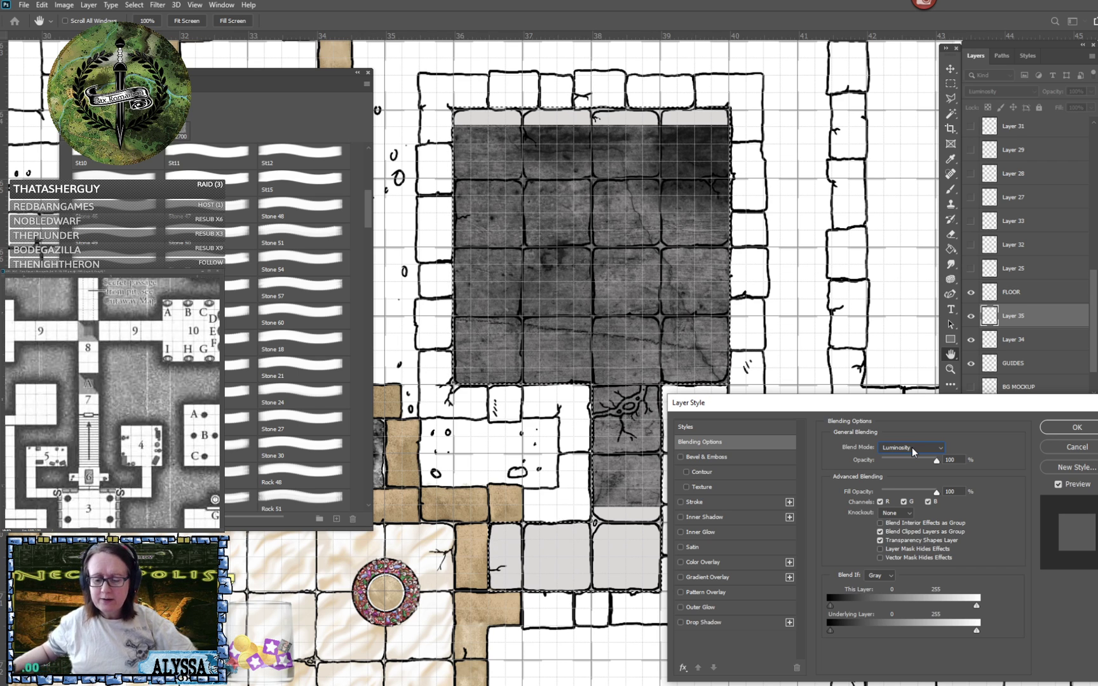
- Try Normal blending at 47% opacity on Layer 35, and discard the layer style changes
{"action": "scroll", "coordinate": [911, 447], "scroll_direction": "up", "scroll_amount": 20}
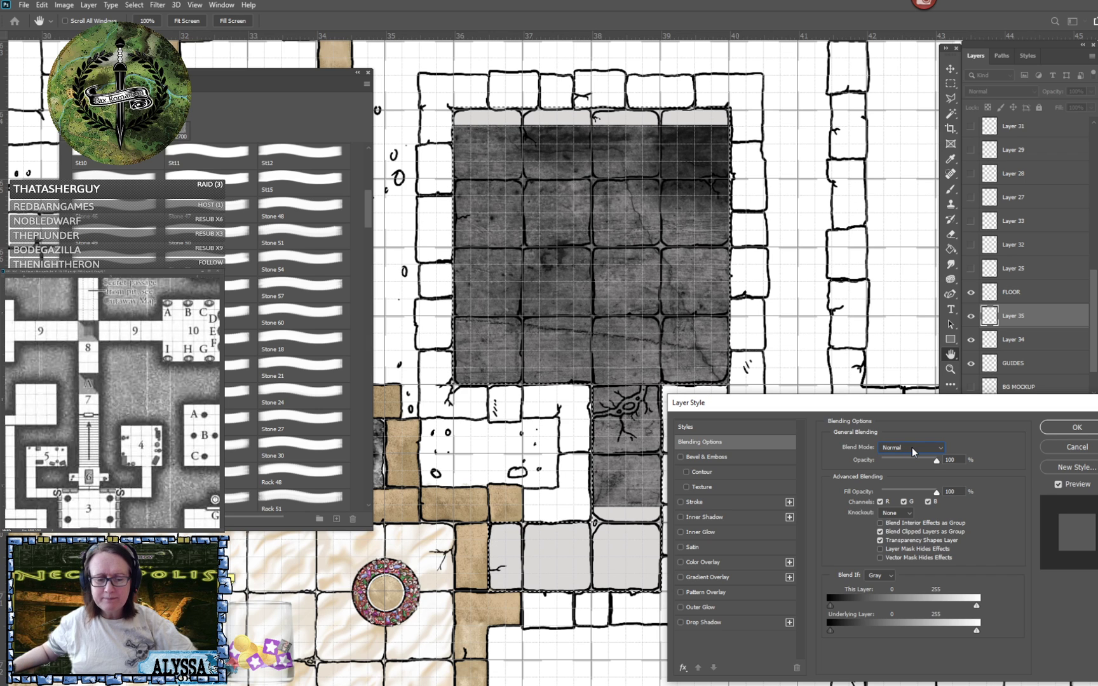
{"action": "left_click_drag", "start_coordinate": [937, 461], "coordinate": [908, 458]}
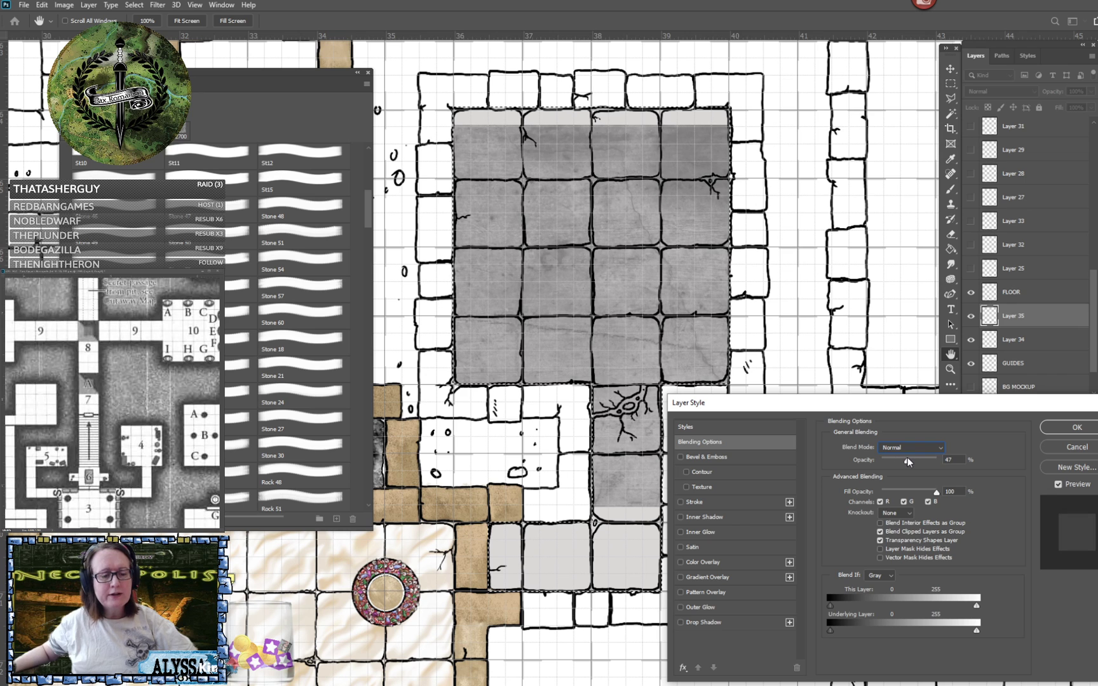
{"action": "left_click", "coordinate": [1077, 446]}
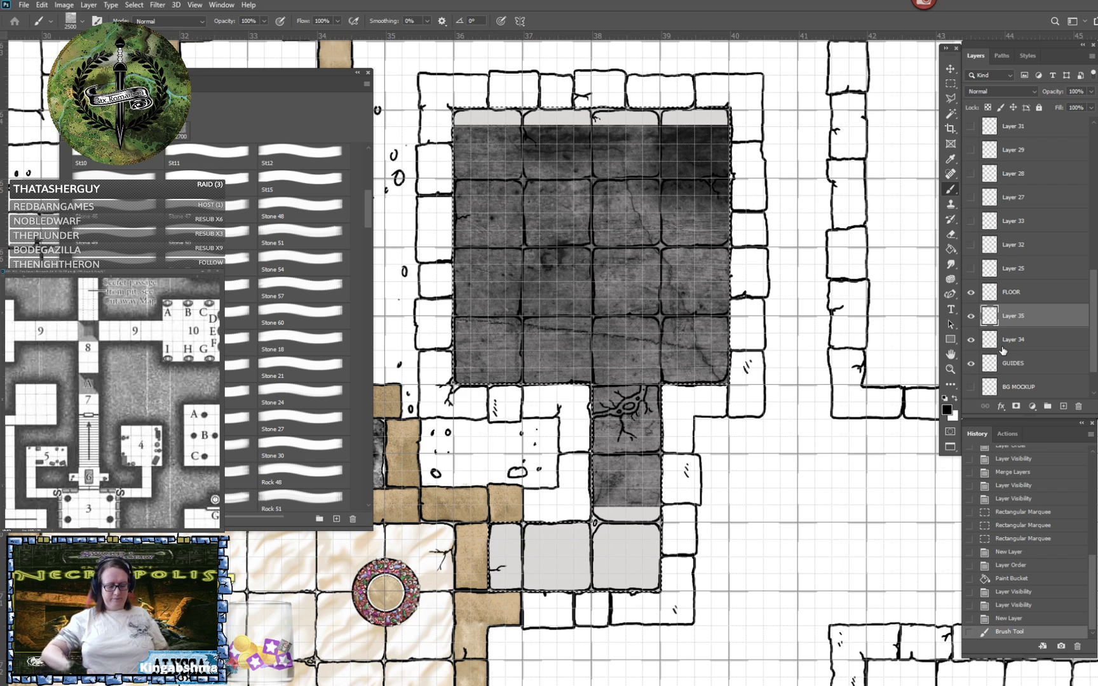
- Clear the Stone 28 texture from Layer 35, and try the Rock 46 brush at 2500 px over the selected floor, undoing the stamp
{"action": "key", "text": "Delete"}
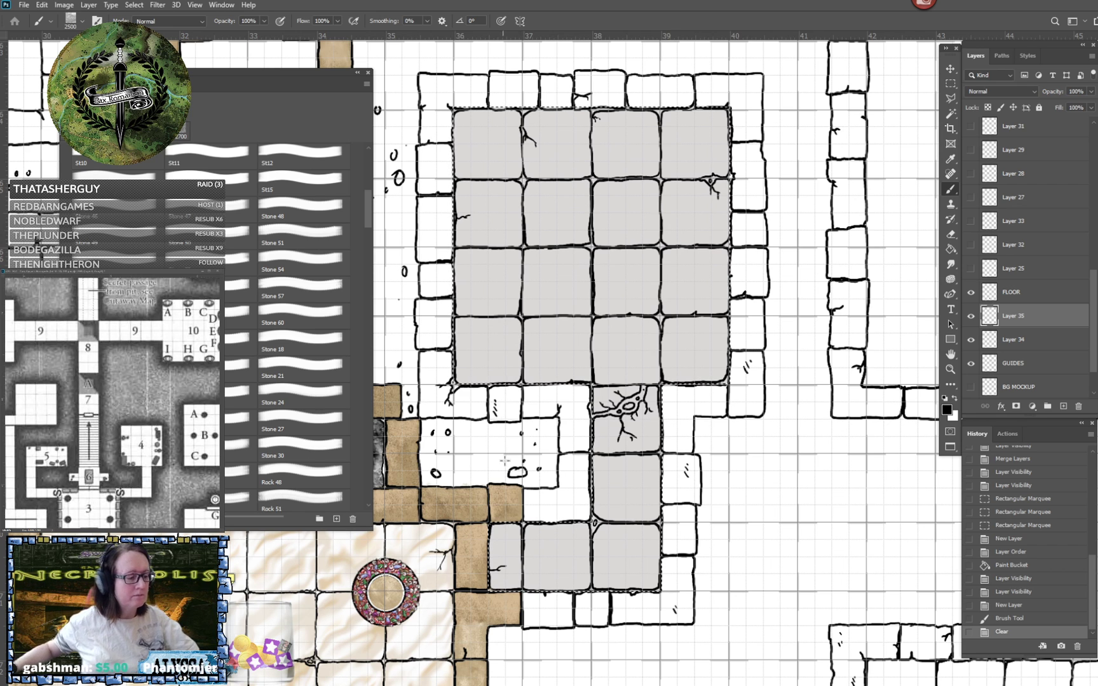
{"action": "mouse_move", "coordinate": [249, 71]}
{"action": "left_mouse_down"}
{"action": "mouse_move", "coordinate": [278, 84]}
{"action": "mouse_move", "coordinate": [987, 166]}
{"action": "mouse_move", "coordinate": [967, 91]}
{"action": "mouse_move", "coordinate": [948, 87]}
{"action": "left_mouse_up"}
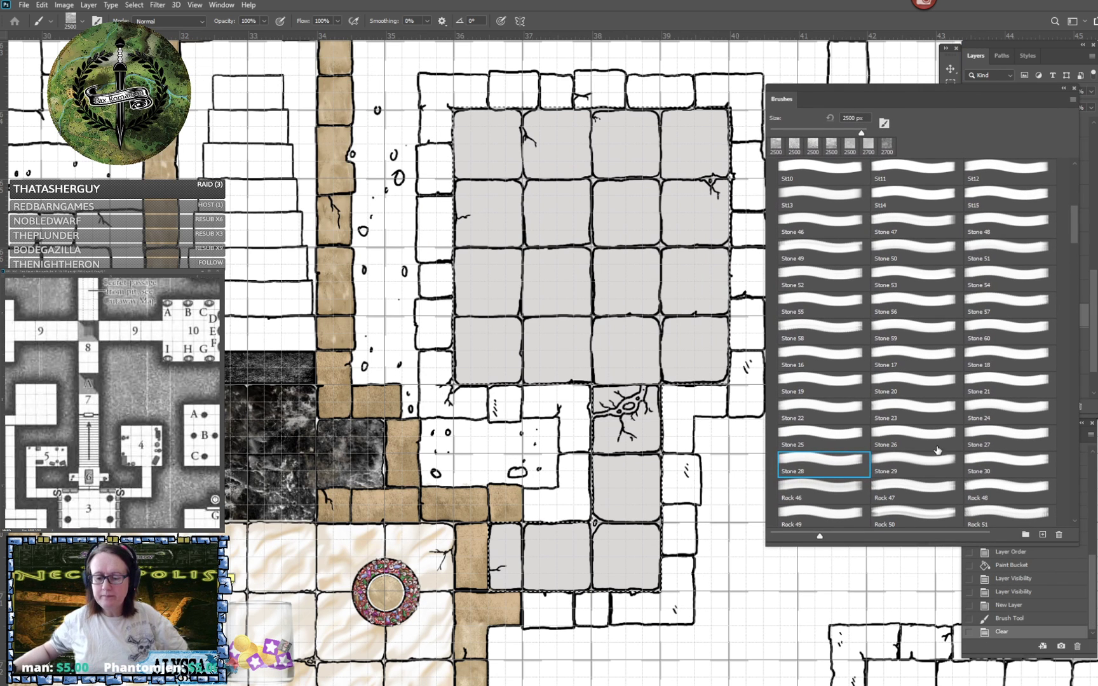
{"action": "scroll", "coordinate": [921, 454], "scroll_direction": "down", "scroll_amount": 2}
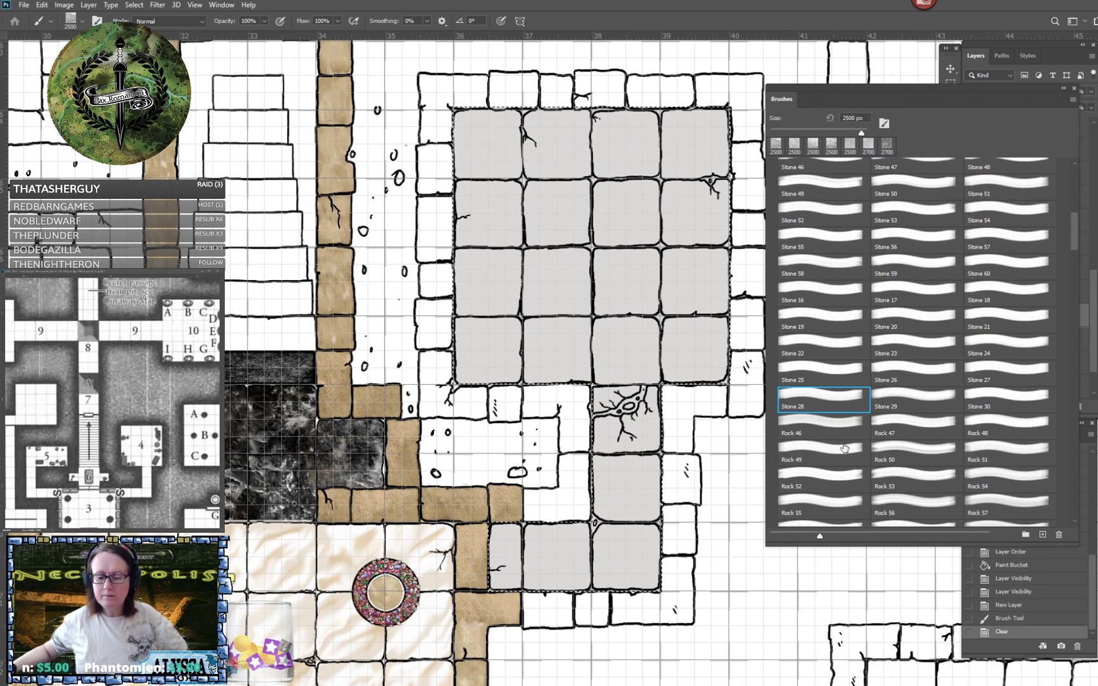
{"action": "left_click", "coordinate": [812, 425]}
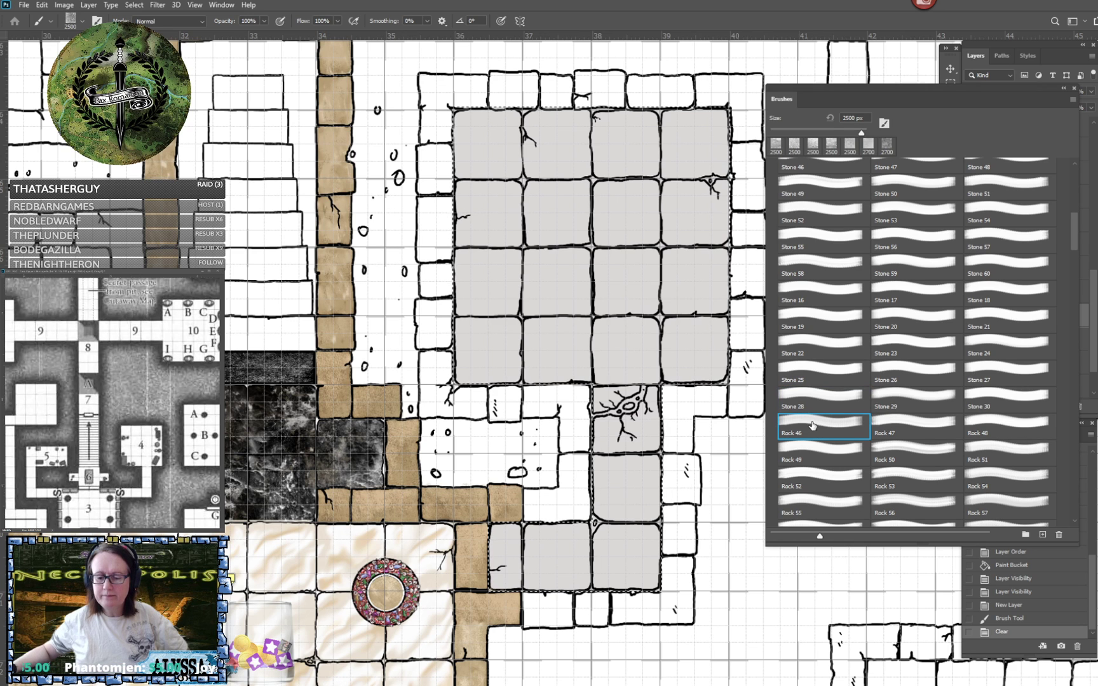
{"action": "left_click", "coordinate": [623, 357]}
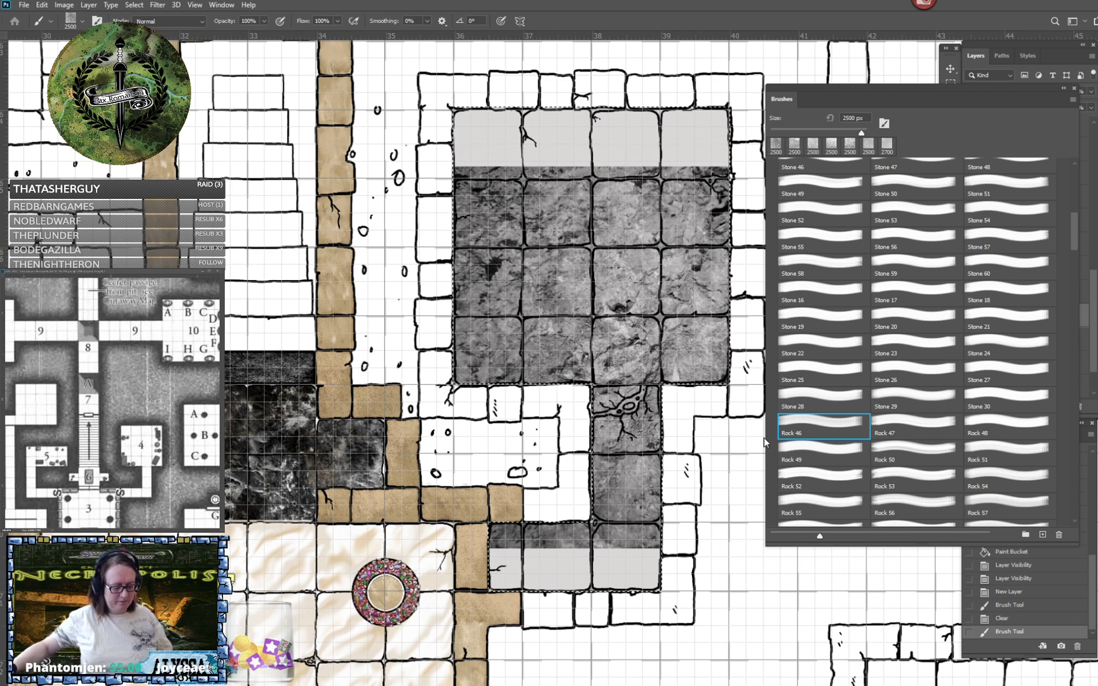
{"action": "key", "text": "ctrl+z"}
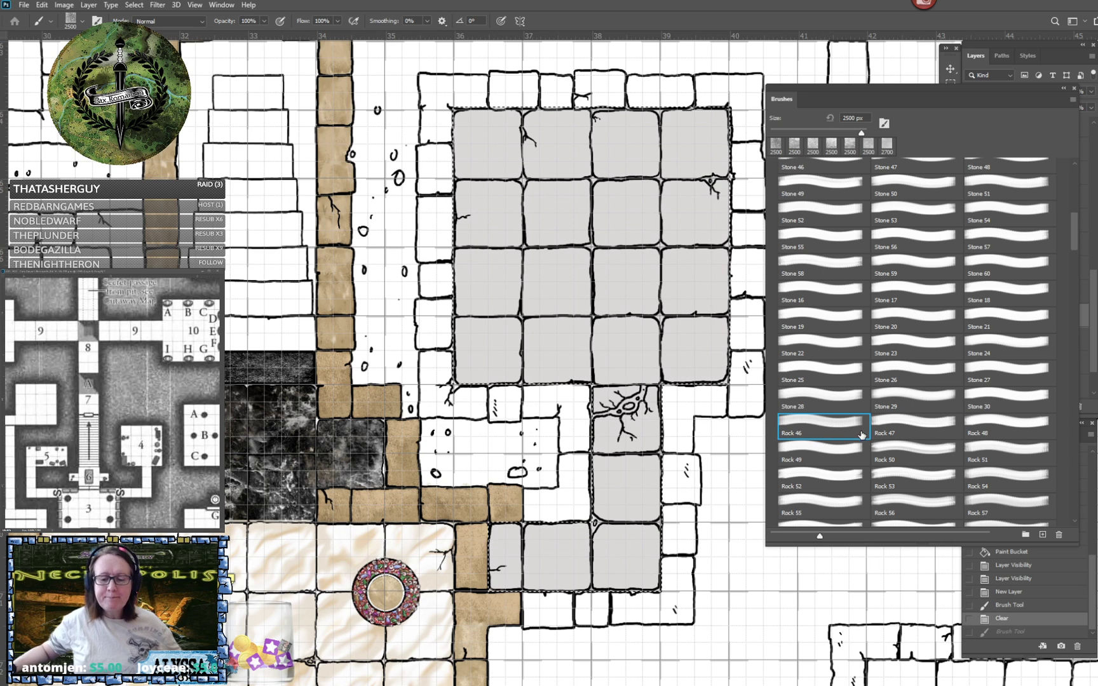
- Try the Rock 55 brush and marble brush 1 at 2500 px over the selected floor, undoing each stamp
{"action": "scroll", "coordinate": [819, 443], "scroll_direction": "down", "scroll_amount": 3}
{"action": "left_click", "coordinate": [817, 439]}
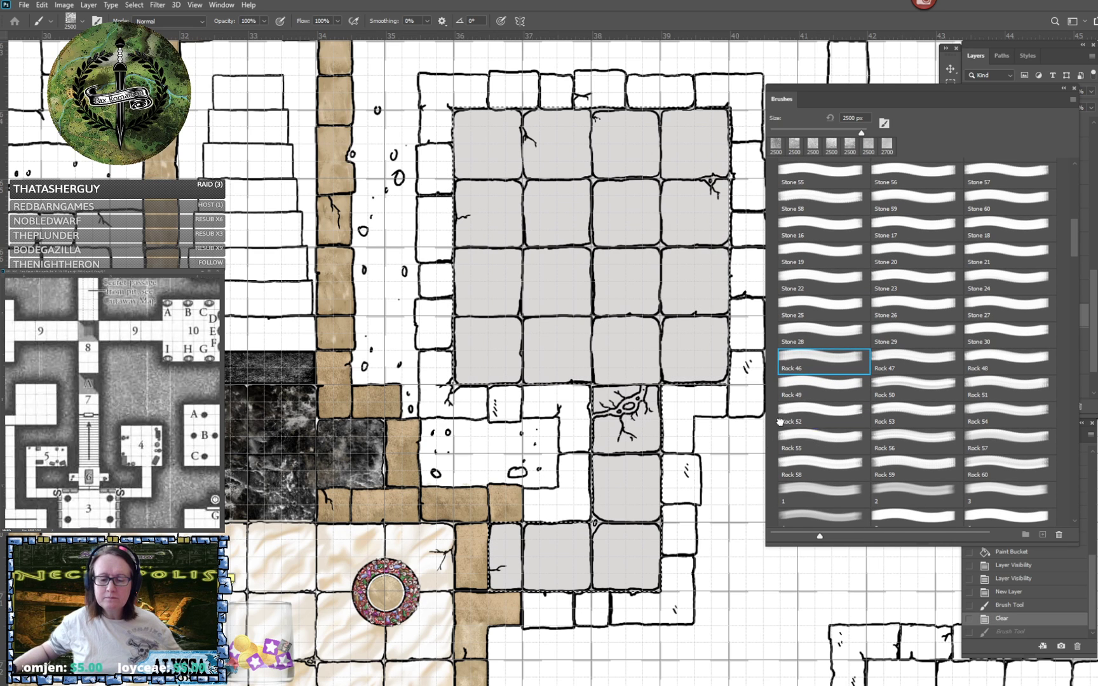
{"action": "left_click", "coordinate": [593, 343]}
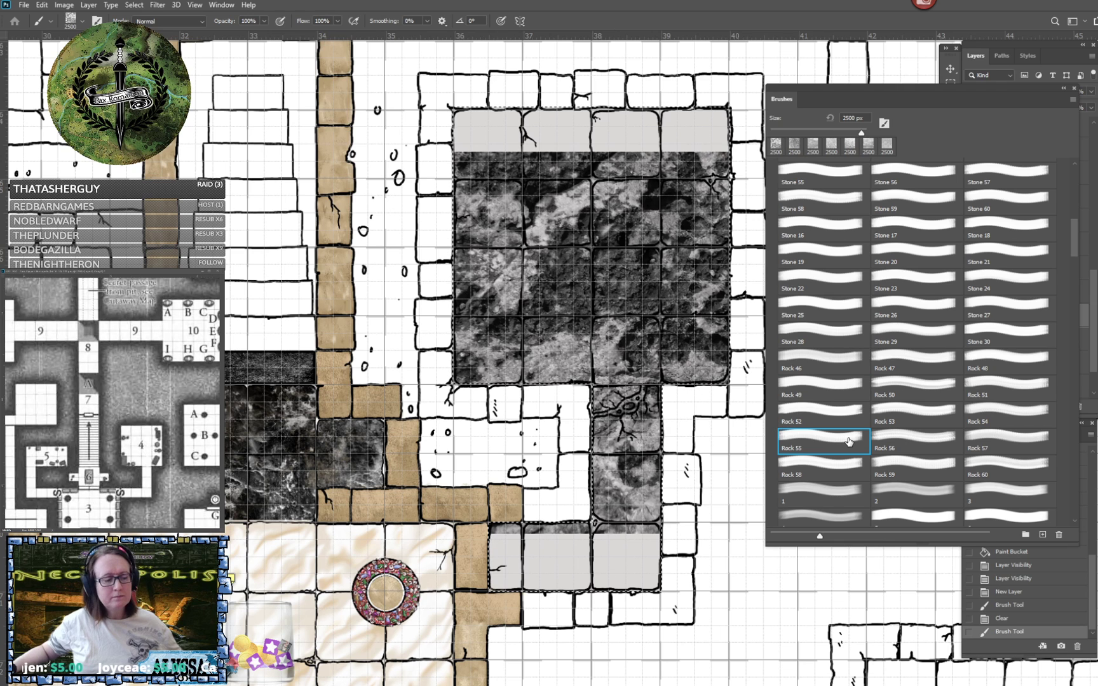
{"action": "key", "text": "ctrl+z"}
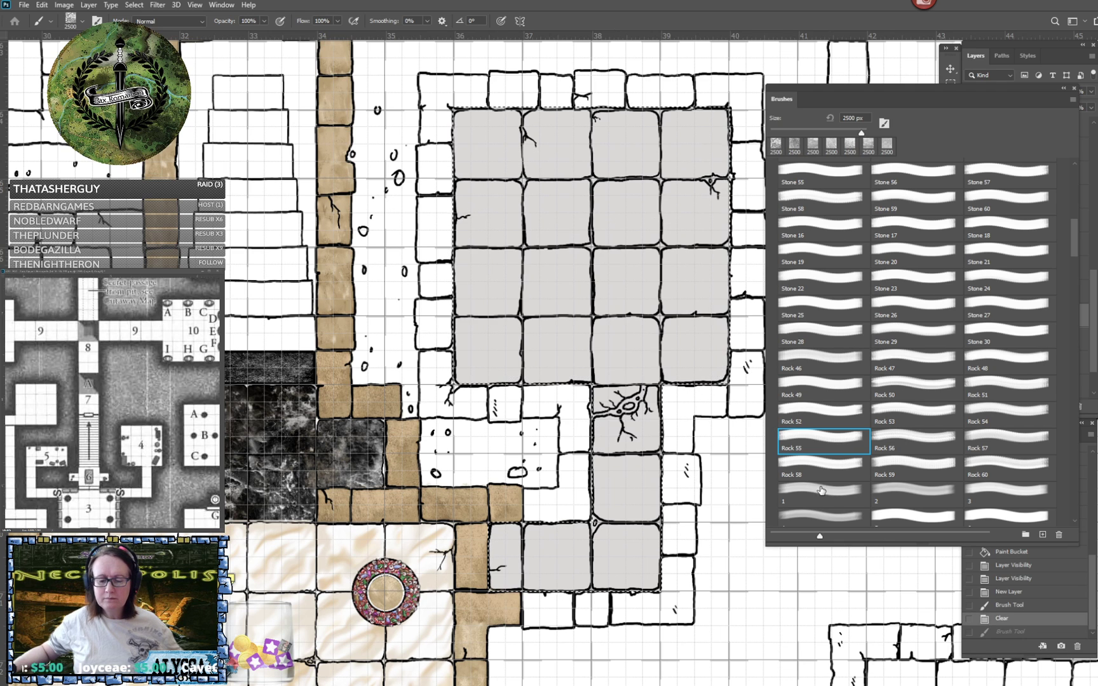
{"action": "left_click", "coordinate": [820, 491]}
{"action": "left_click", "coordinate": [628, 318]}
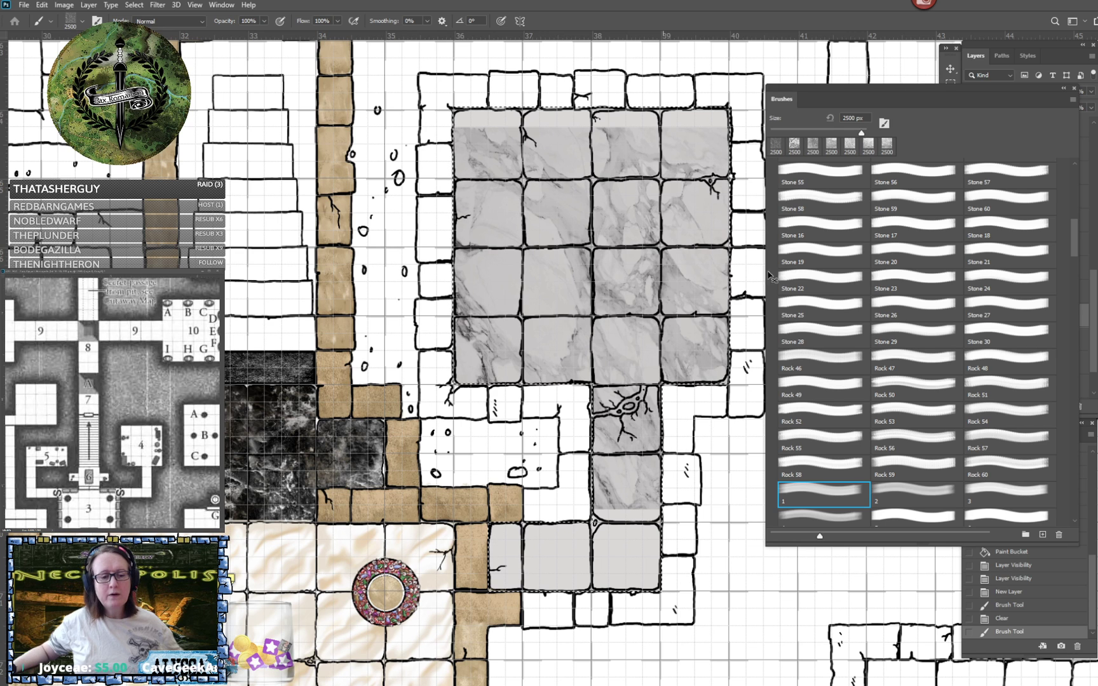
{"action": "key", "text": "ctrl+z"}
- Stamp marble brush 1 at 2500 px on Layer 35 with Layer 34 hidden, and compare it with and without the grey fill
{"action": "mouse_move", "coordinate": [931, 87]}
{"action": "left_mouse_down"}
{"action": "mouse_move", "coordinate": [250, 119]}
{"action": "mouse_move", "coordinate": [286, 115]}
{"action": "left_mouse_up"}
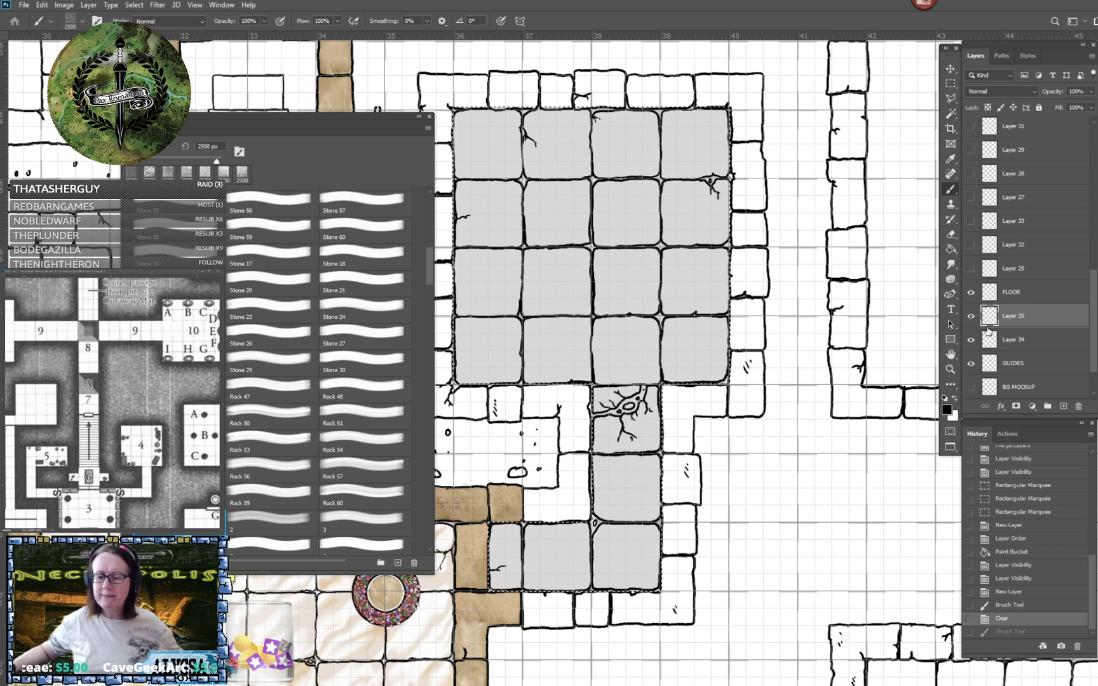
{"action": "left_click", "coordinate": [971, 340]}
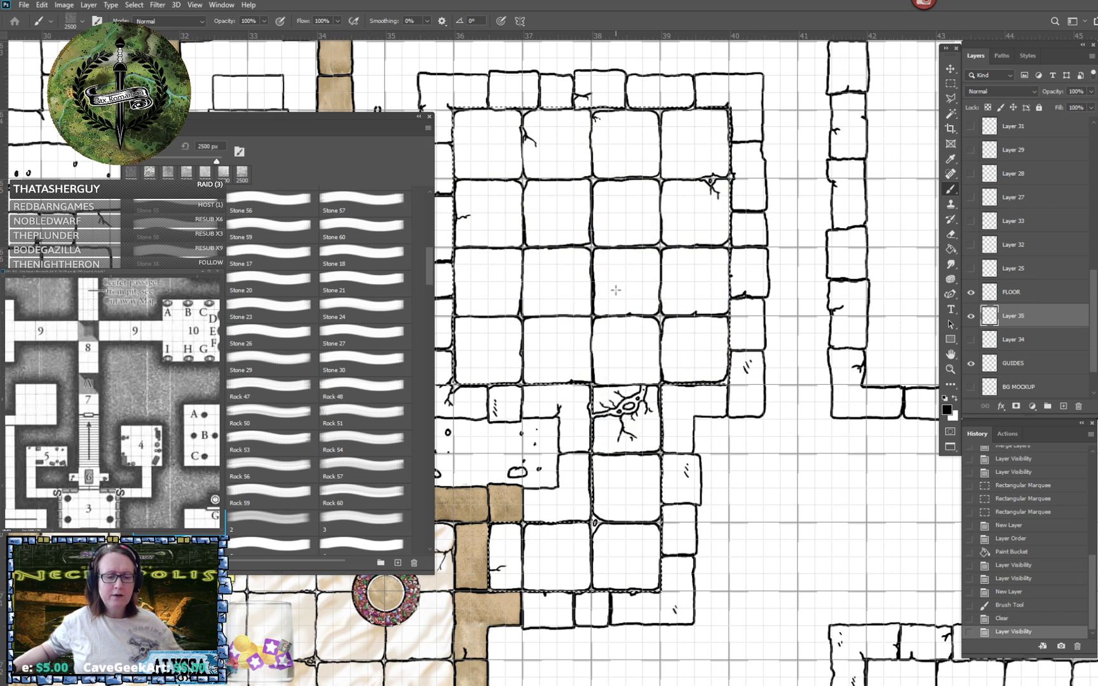
{"action": "left_click", "coordinate": [616, 291]}
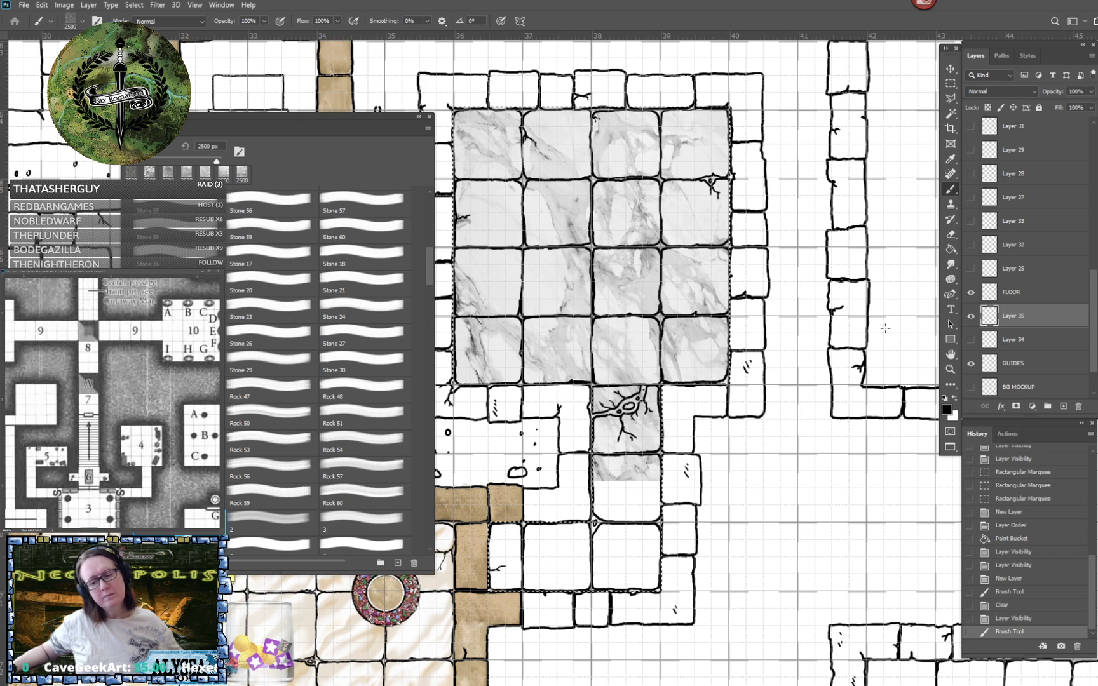
{"action": "left_click", "coordinate": [971, 339]}
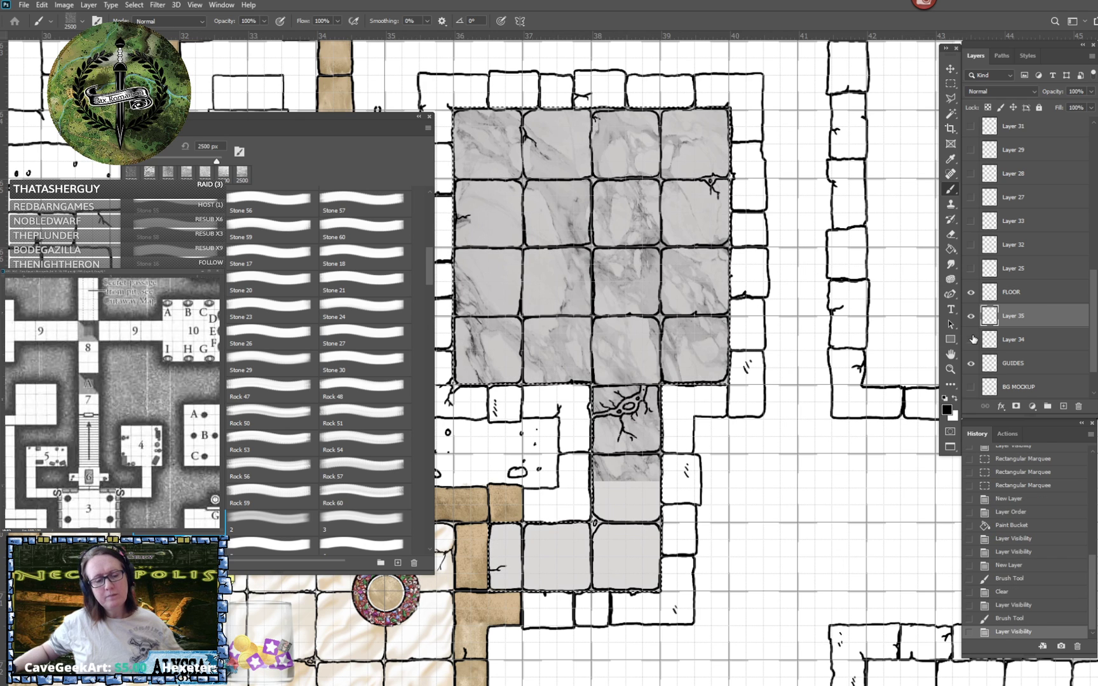
{"action": "left_click", "coordinate": [971, 339]}
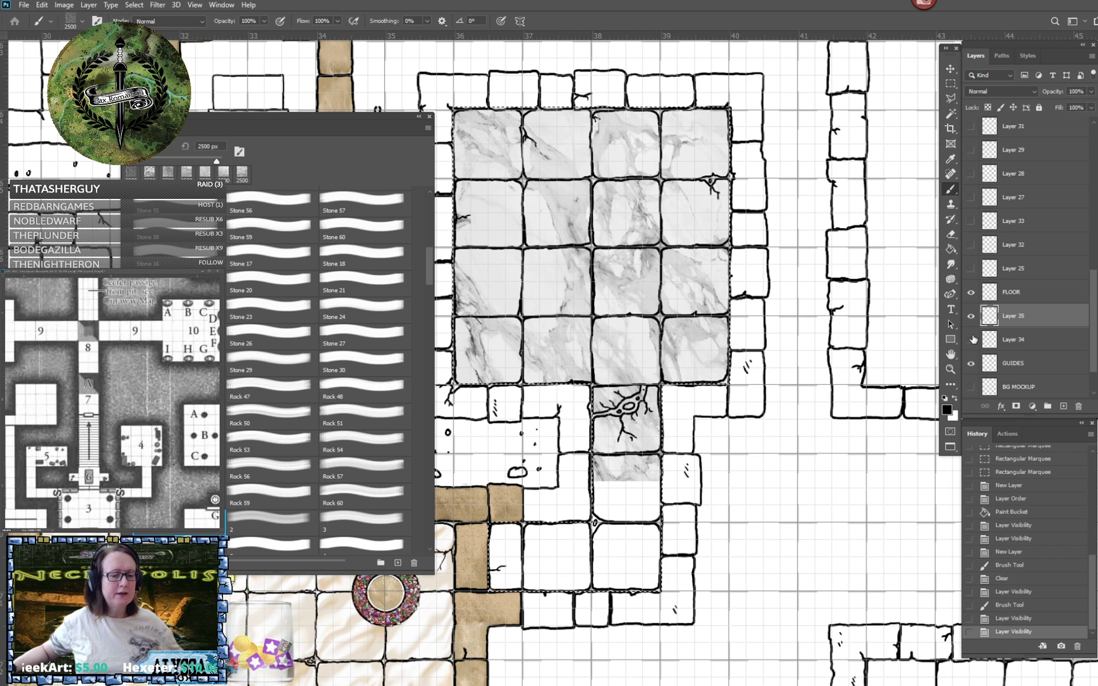
- Replace the brush 1 marble on Layer 35 with a 2500 px stamp of brush 2, and show the grey fill on Layer 34
{"action": "scroll", "coordinate": [317, 369], "scroll_direction": "down", "scroll_amount": 1}
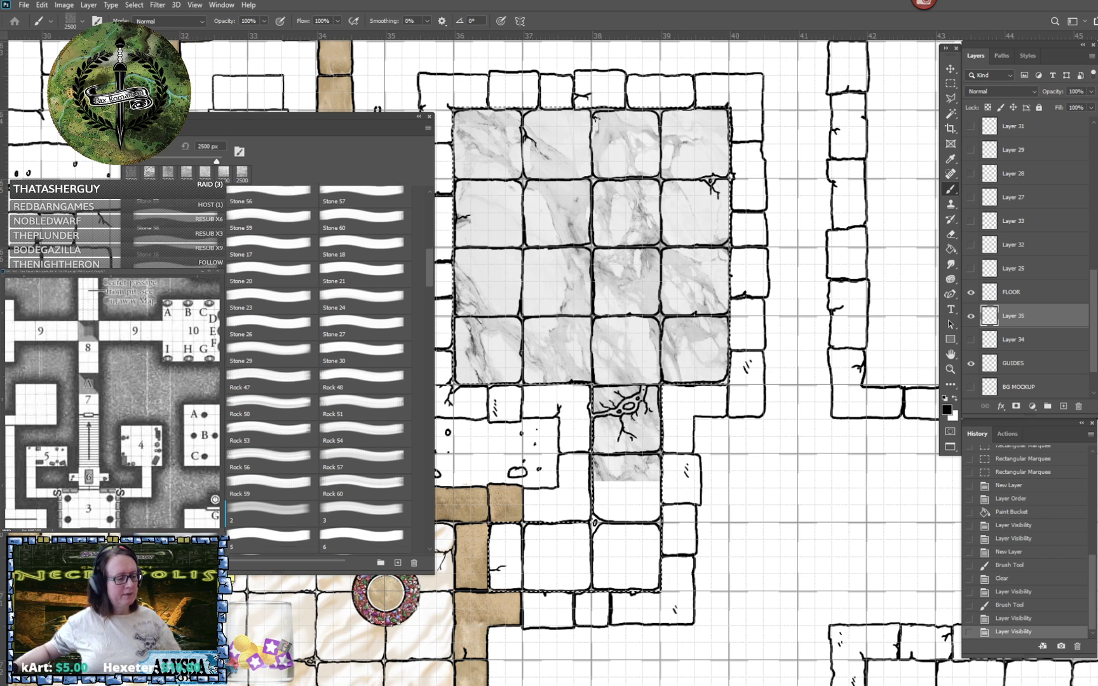
{"action": "scroll", "coordinate": [318, 369], "scroll_direction": "down", "scroll_amount": 3}
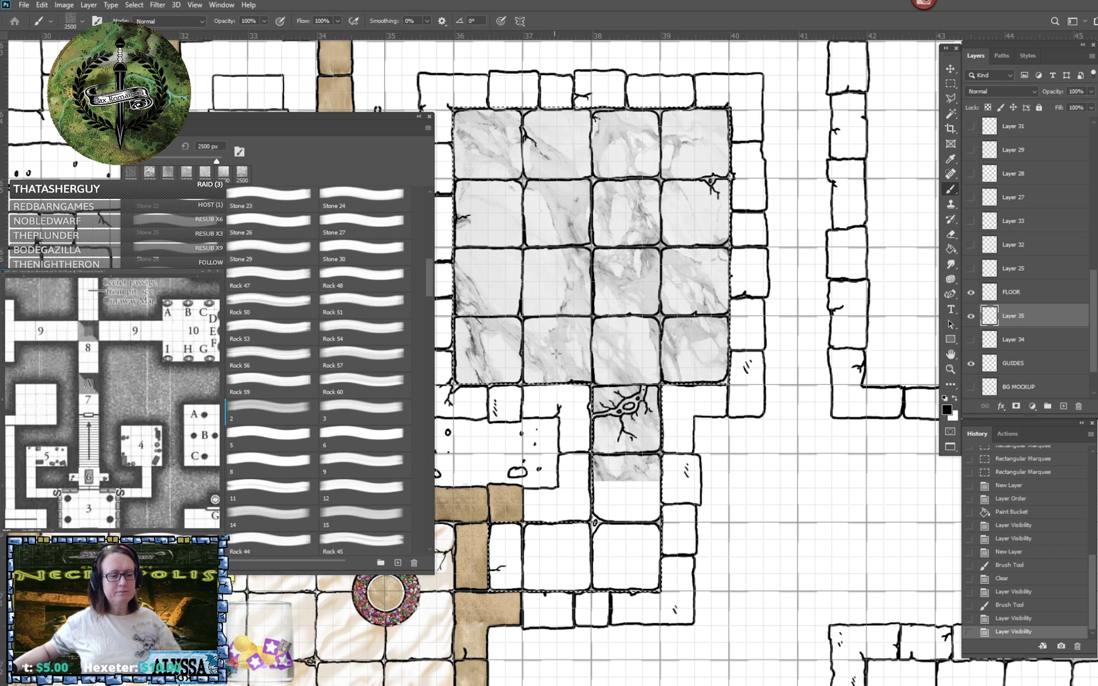
{"action": "key", "text": "Delete"}
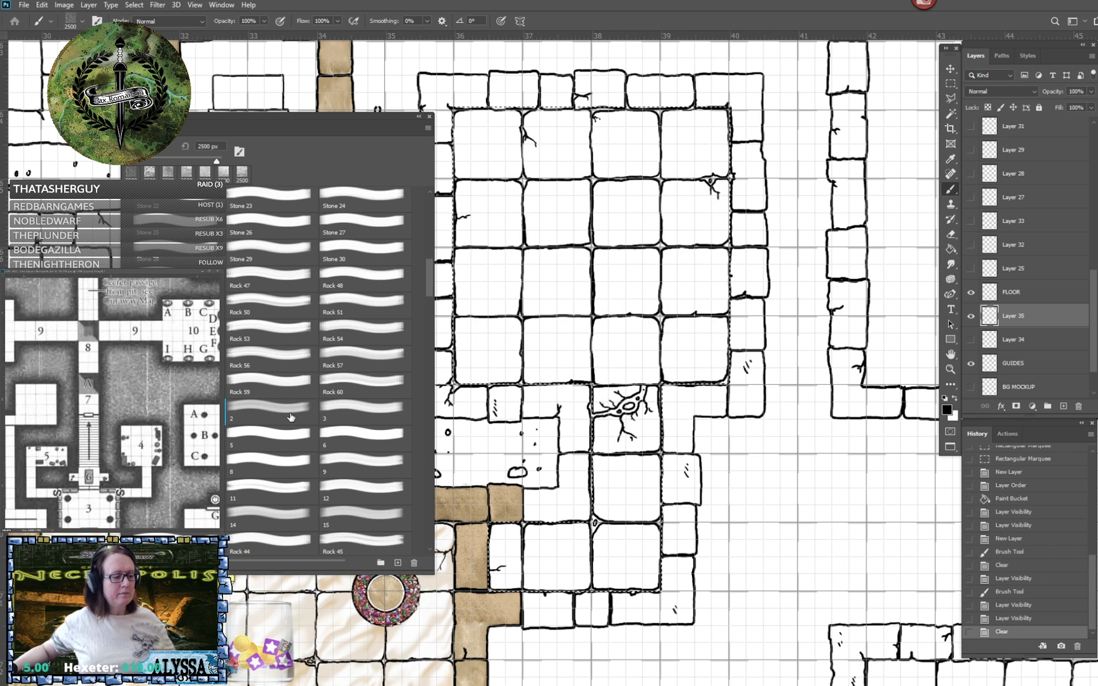
{"action": "left_click", "coordinate": [286, 412]}
{"action": "left_click", "coordinate": [588, 296]}
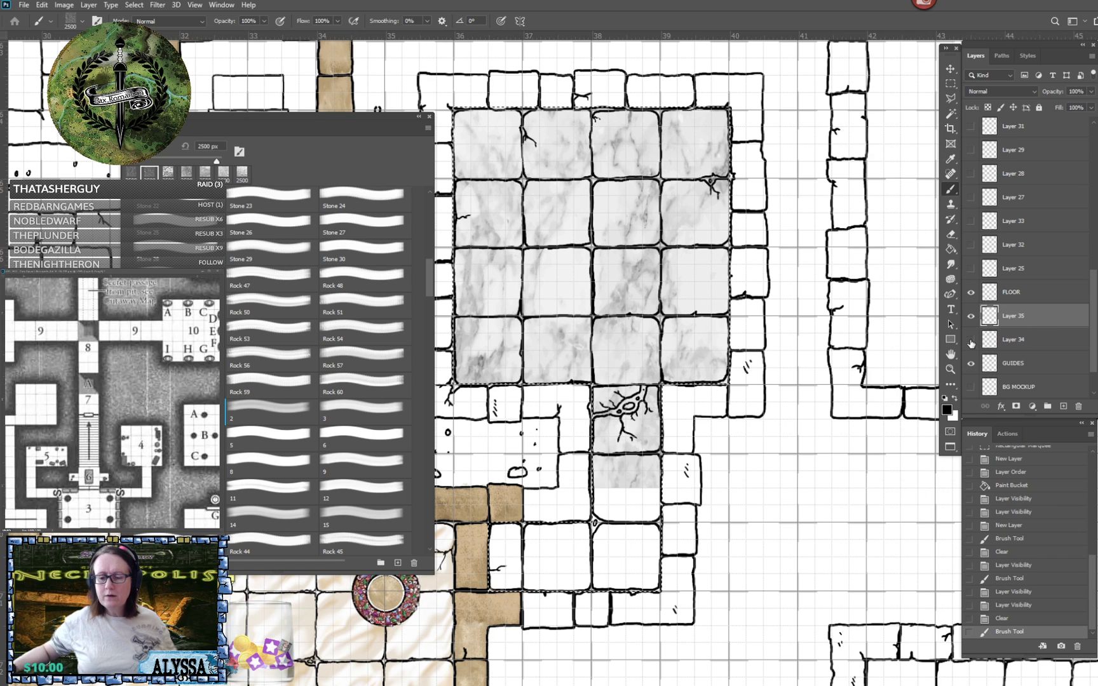
{"action": "left_click", "coordinate": [970, 340]}
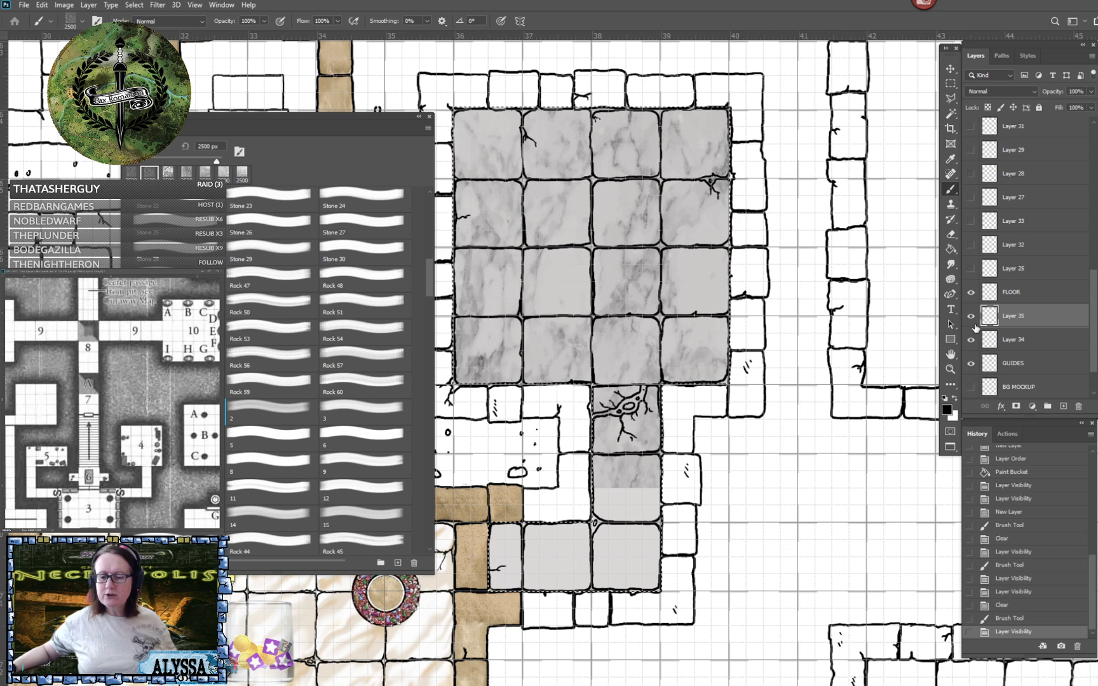
- Hide Layer 35, make Layer 34 active, and set the foreground colour to off-white f1eeee, lighter than the sampled floor grey
{"action": "left_click", "coordinate": [971, 316]}
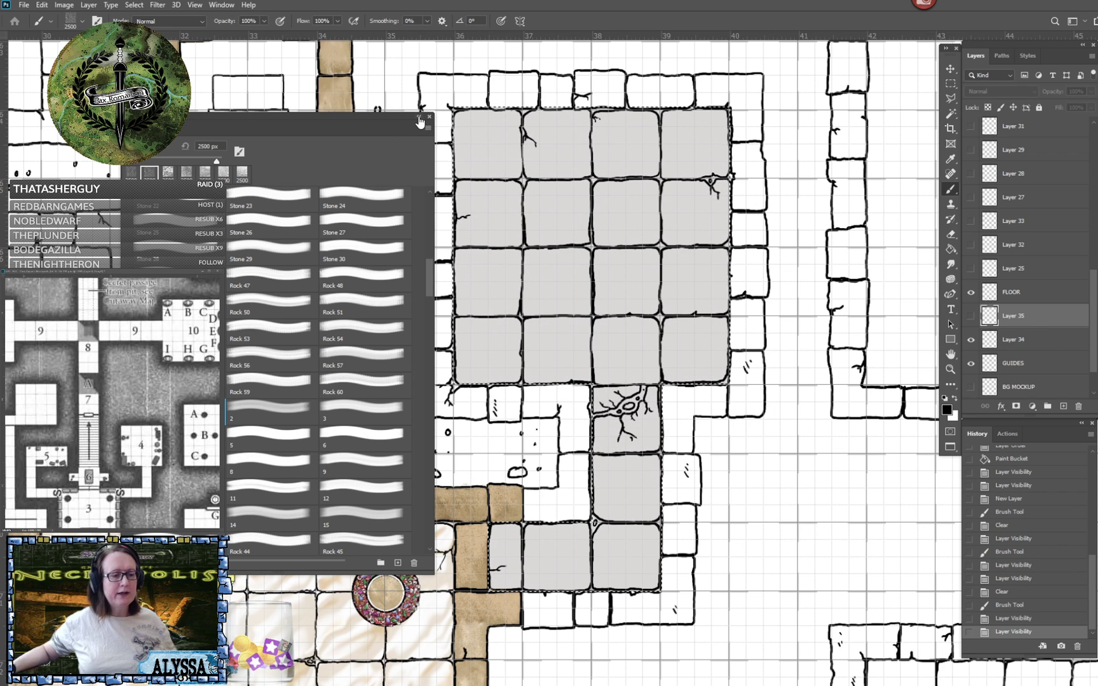
{"action": "left_click", "coordinate": [419, 121]}
{"action": "left_click", "coordinate": [1025, 342]}
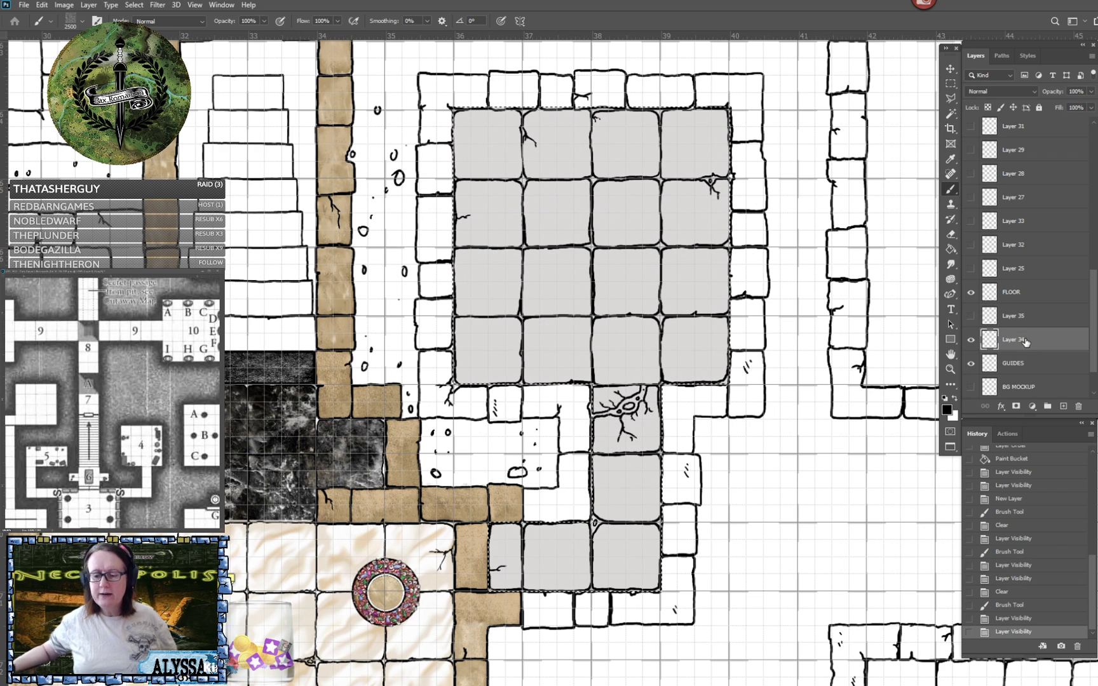
{"action": "left_click", "coordinate": [946, 410]}
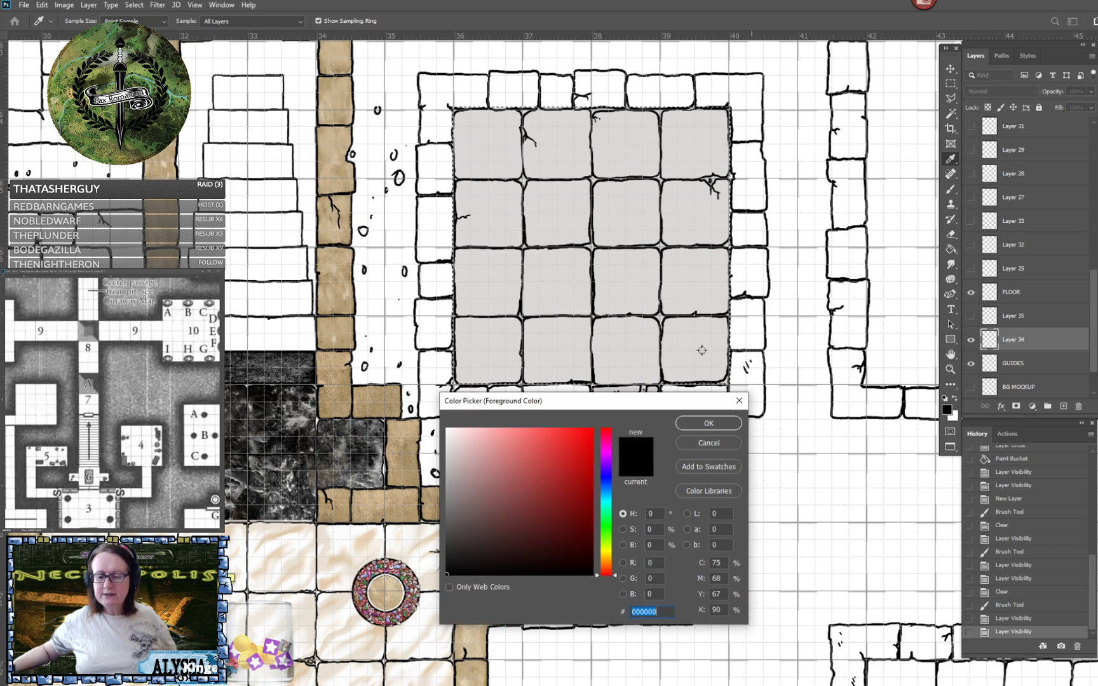
{"action": "left_click", "coordinate": [636, 339]}
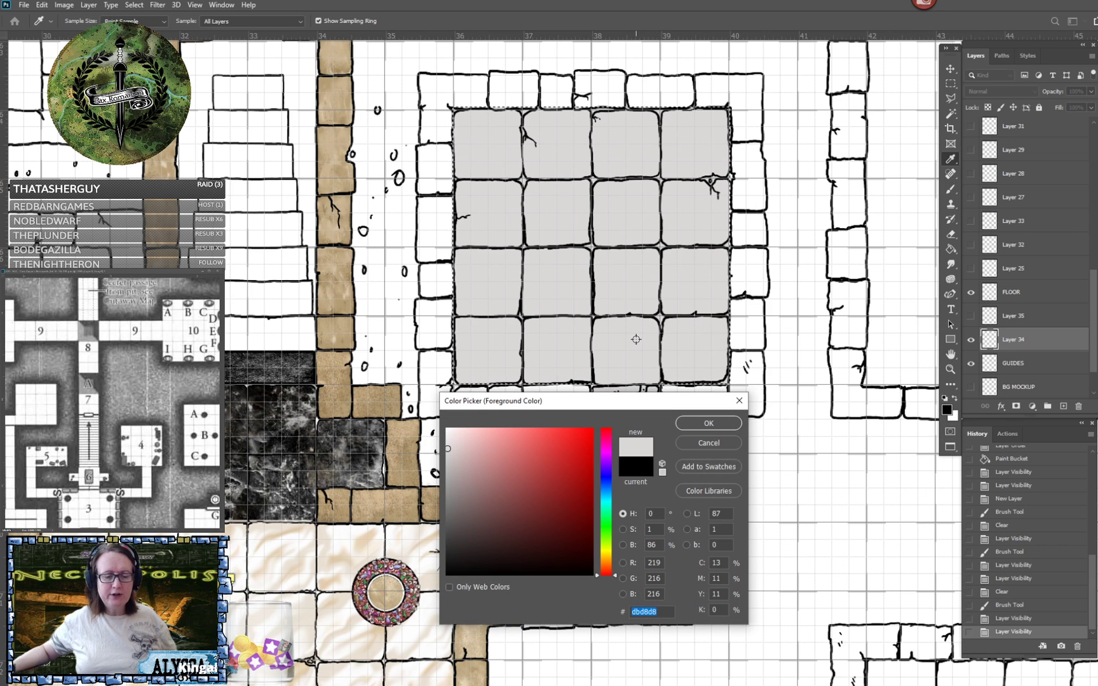
{"action": "left_click", "coordinate": [448, 436]}
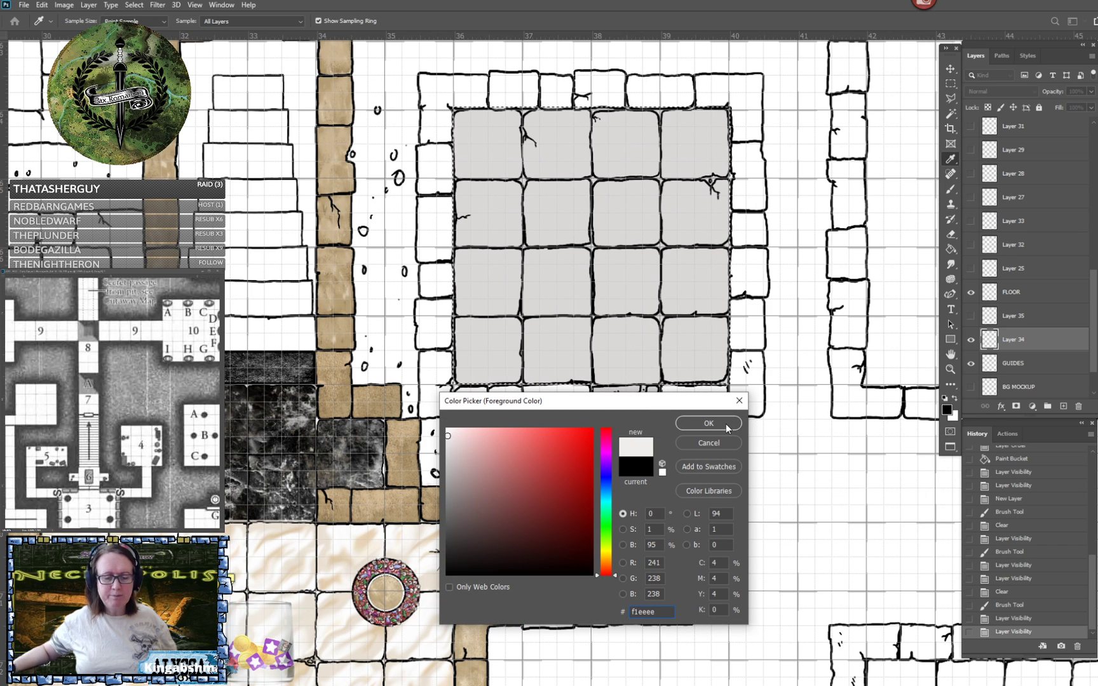
{"action": "left_click", "coordinate": [729, 425]}
- Refill the room and the corridor end of the selected floor on Layer 34 with f1eeee
{"action": "key", "text": "b"}
{"action": "left_click", "coordinate": [951, 250]}
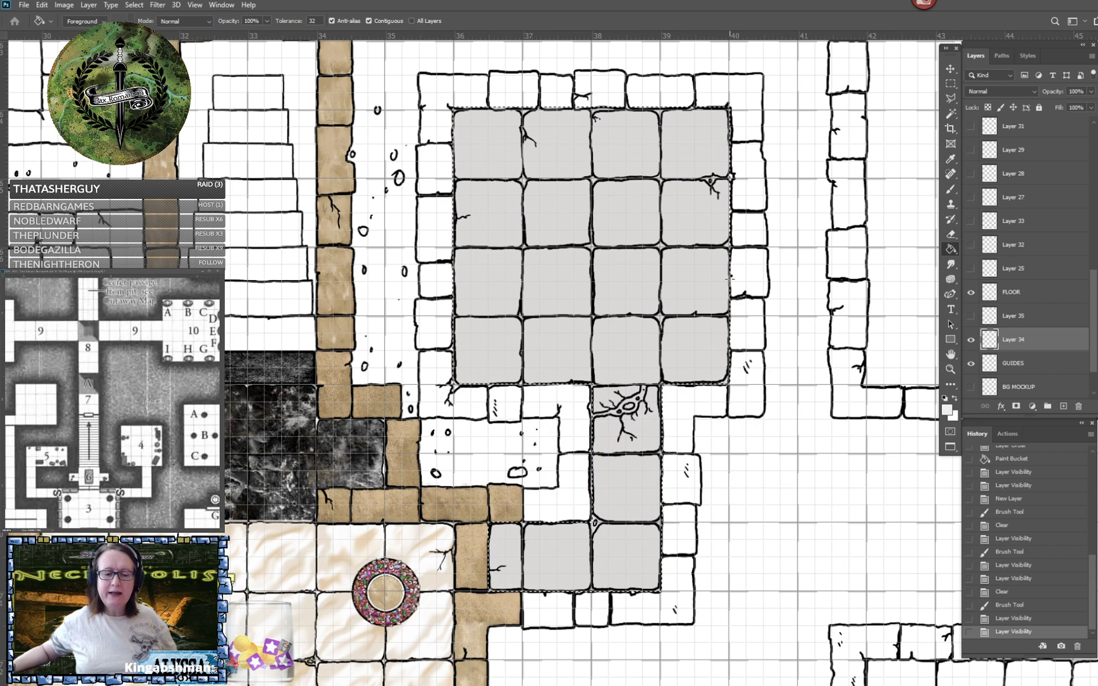
{"action": "left_click", "coordinate": [706, 278]}
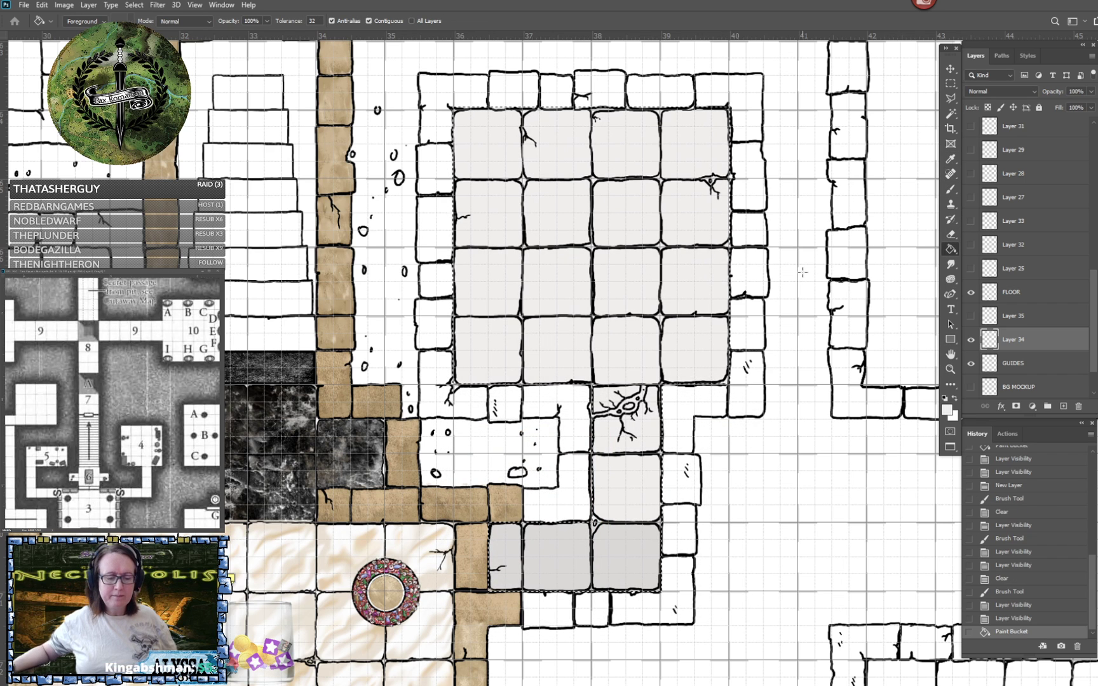
{"action": "left_click", "coordinate": [627, 547]}
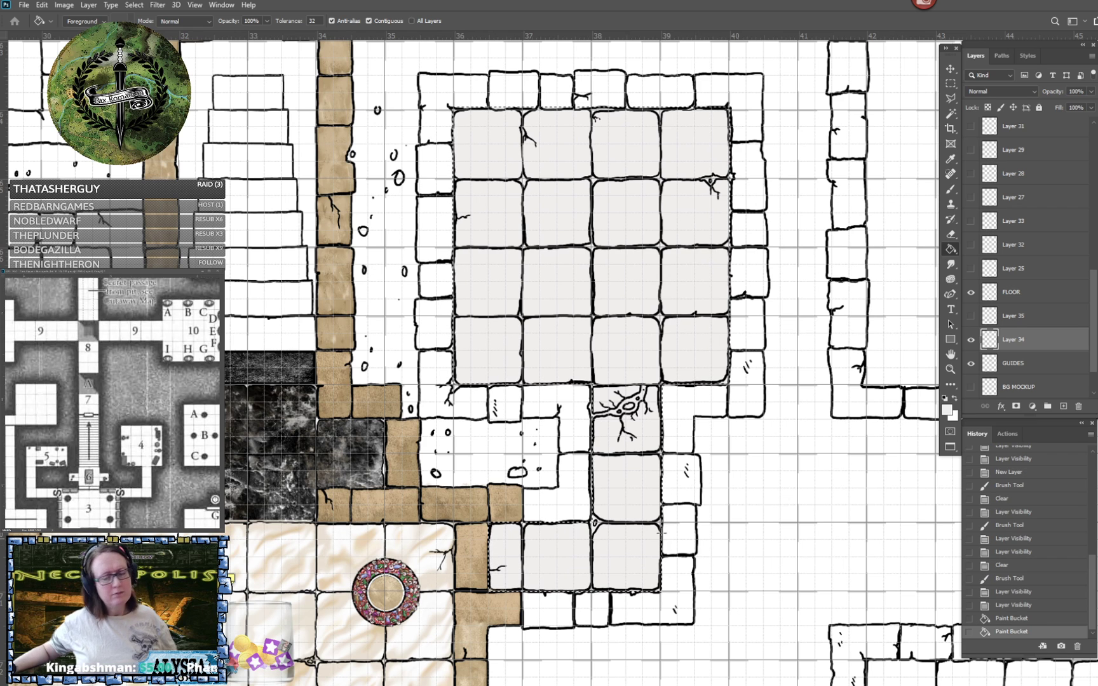
- Show Layer 35 over the lighter fill and clear its marble texture
{"action": "left_click", "coordinate": [971, 315]}
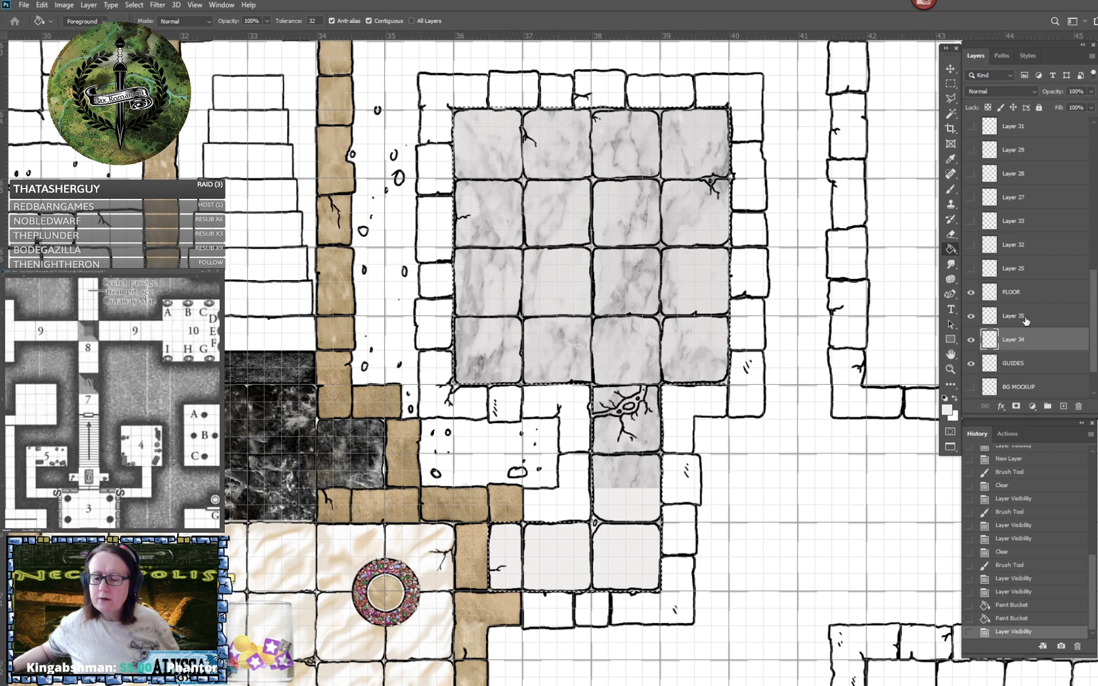
{"action": "left_click", "coordinate": [1019, 316]}
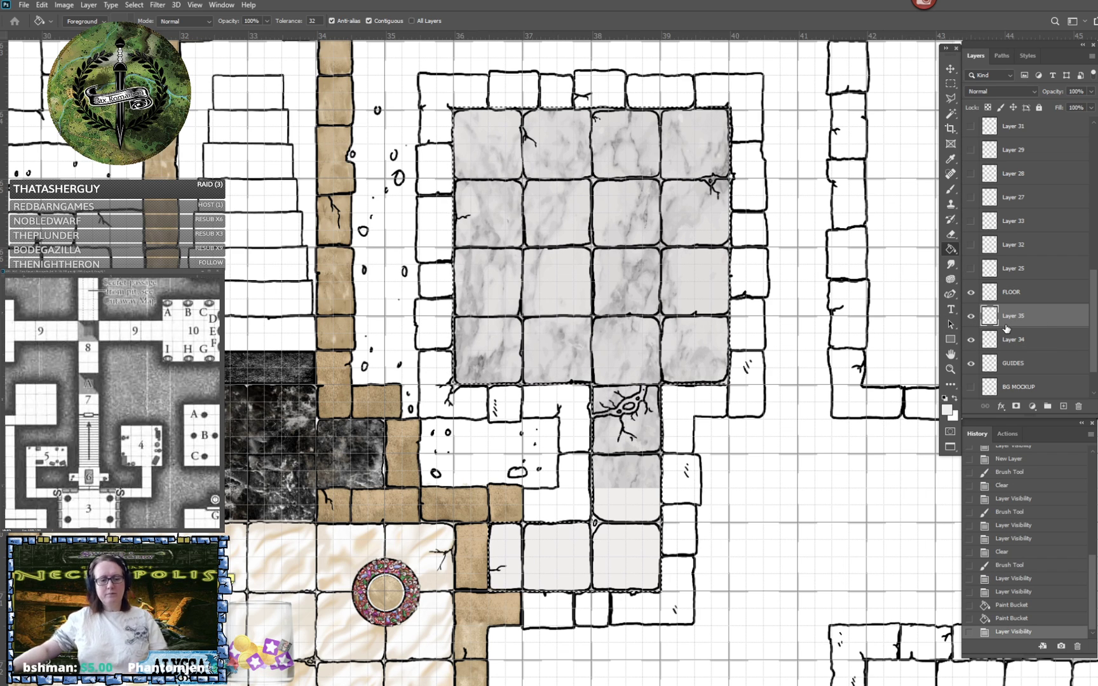
{"action": "key", "text": "Delete"}
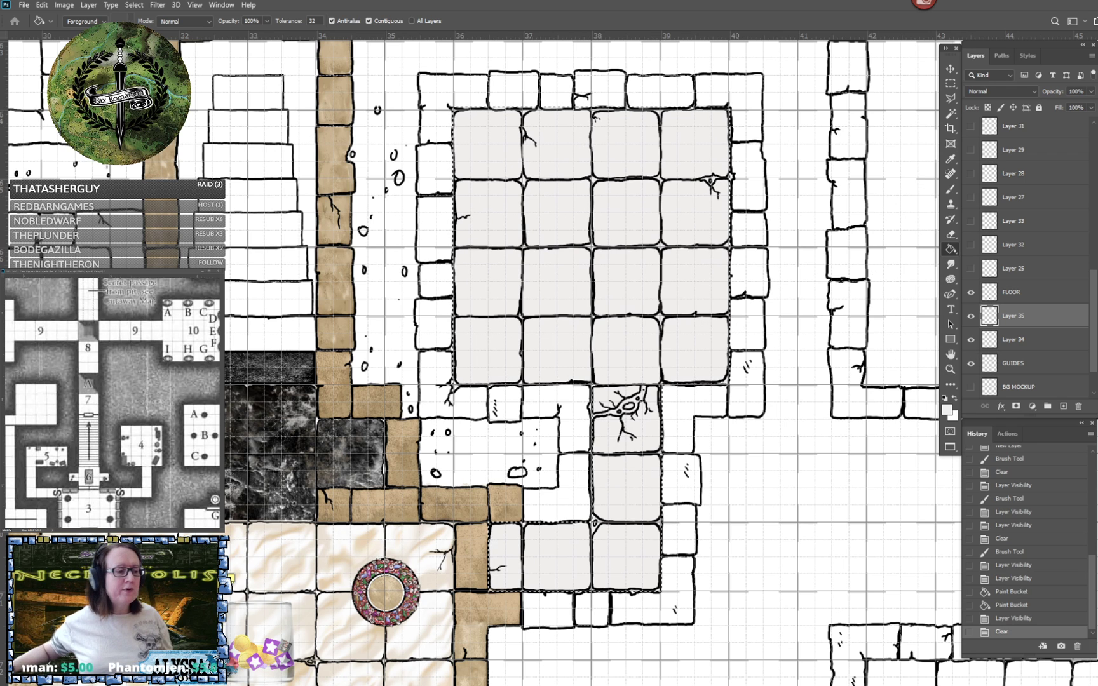
- Reopen the brush settings clear of the room and reduce marble brush 2 to 500 px, about one floor tile
{"action": "key", "text": "F5"}
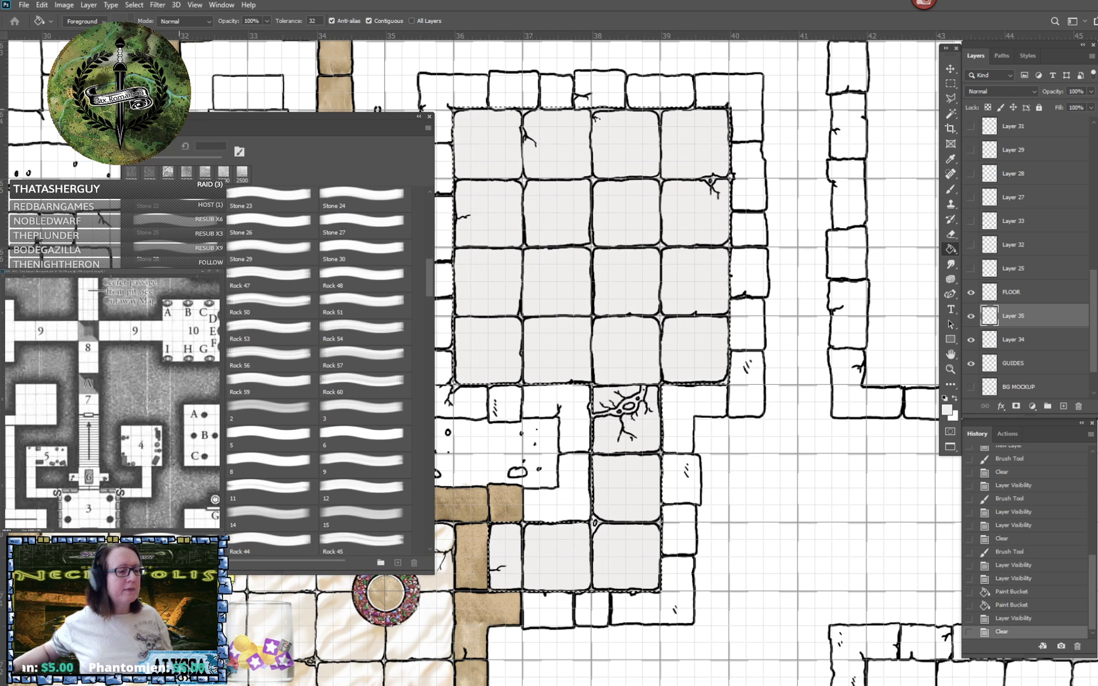
{"action": "mouse_move", "coordinate": [212, 117]}
{"action": "left_mouse_down"}
{"action": "mouse_move", "coordinate": [845, 114]}
{"action": "mouse_move", "coordinate": [806, 63]}
{"action": "mouse_move", "coordinate": [840, 51]}
{"action": "mouse_move", "coordinate": [822, 74]}
{"action": "mouse_move", "coordinate": [223, 85]}
{"action": "mouse_move", "coordinate": [537, 100]}
{"action": "mouse_move", "coordinate": [215, 69]}
{"action": "mouse_move", "coordinate": [250, 67]}
{"action": "mouse_move", "coordinate": [212, 56]}
{"action": "mouse_move", "coordinate": [224, 60]}
{"action": "left_mouse_up"}
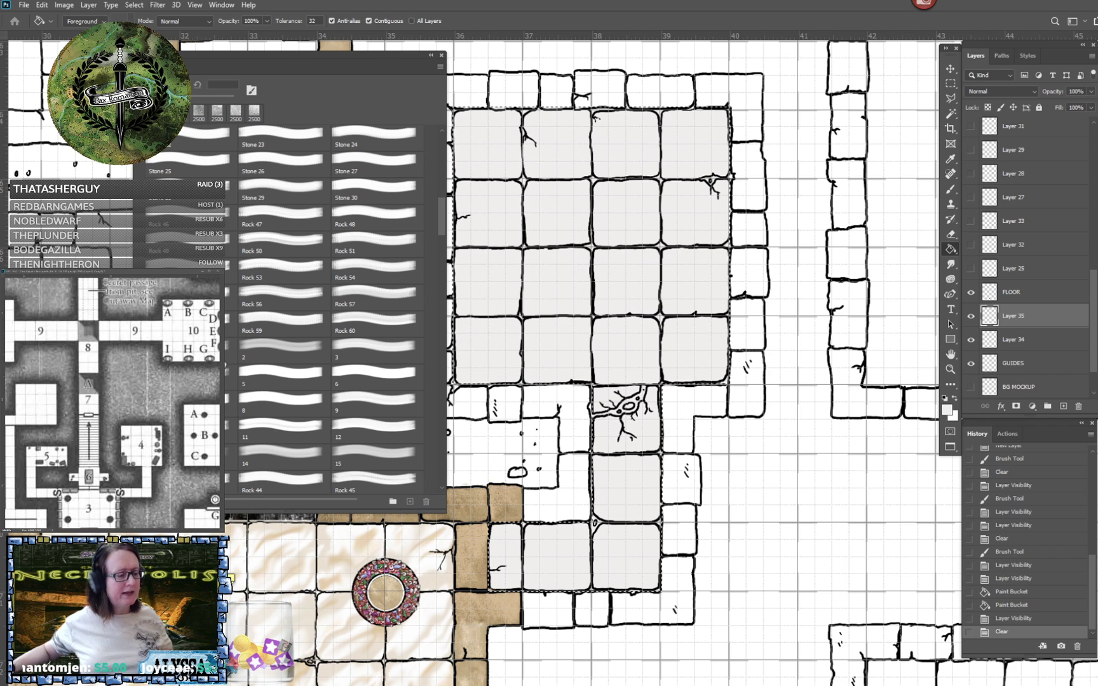
{"action": "key", "text": "b"}
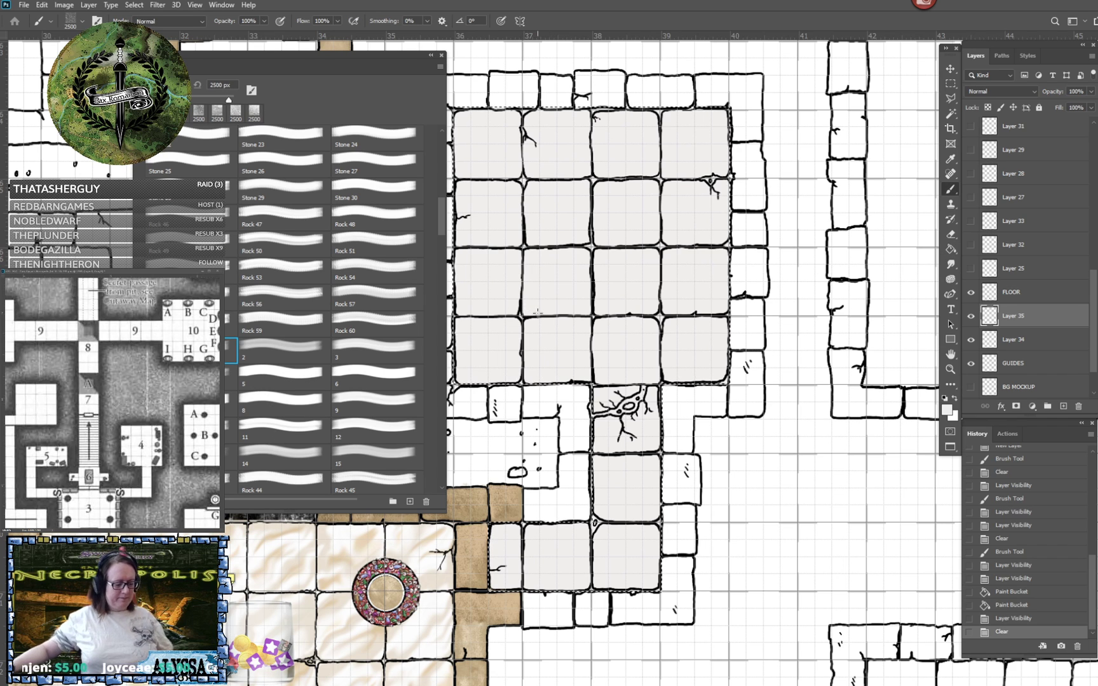
{"action": "key", "text": "f"}
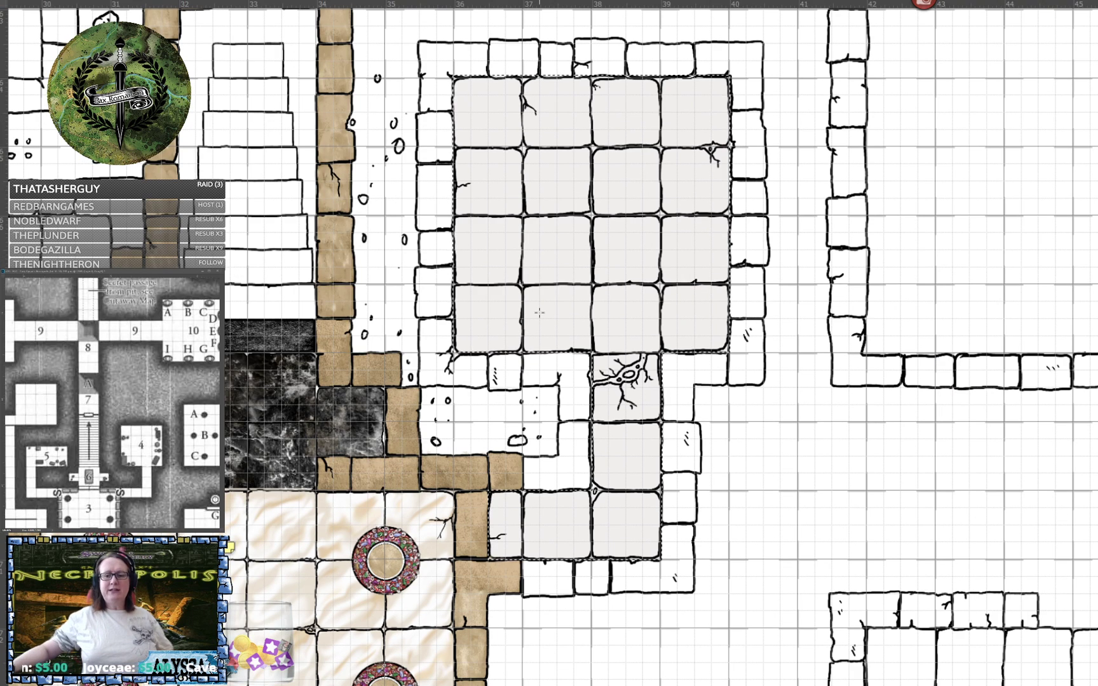
{"action": "key", "text": "f"}
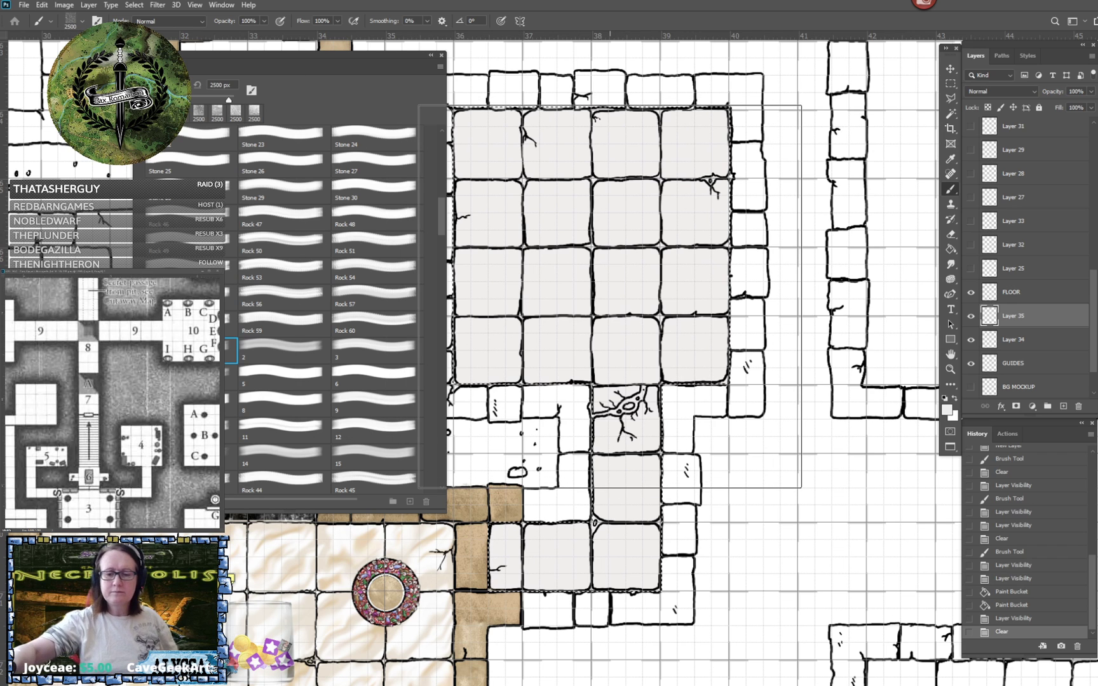
{"action": "key", "text": "bracketleft"}
{"action": "key", "text": "bracketleft"}
{"action": "key", "text": "bracketleft"}
{"action": "key", "text": "bracketleft"}
{"action": "key", "text": "bracketleft"}
{"action": "key", "text": "bracketleft"}
{"action": "key", "text": "bracketleft"}
{"action": "key", "text": "bracketleft"}
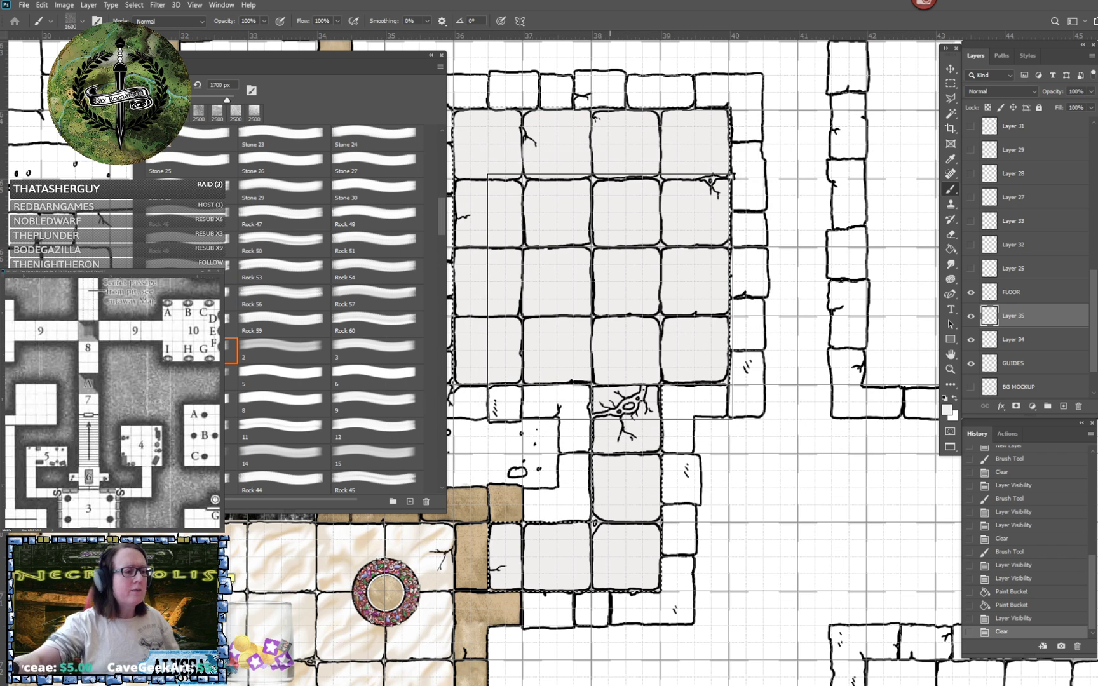
{"action": "key", "text": "bracketleft"}
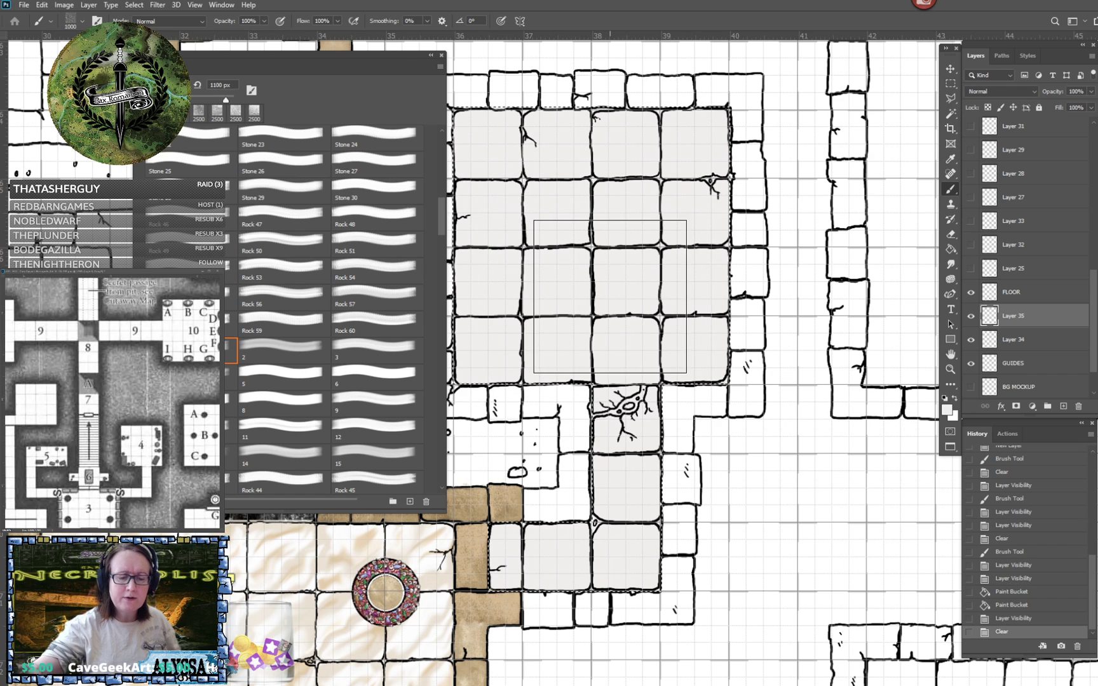
{"action": "key", "text": "bracketleft"}
{"action": "key", "text": "bracketleft"}
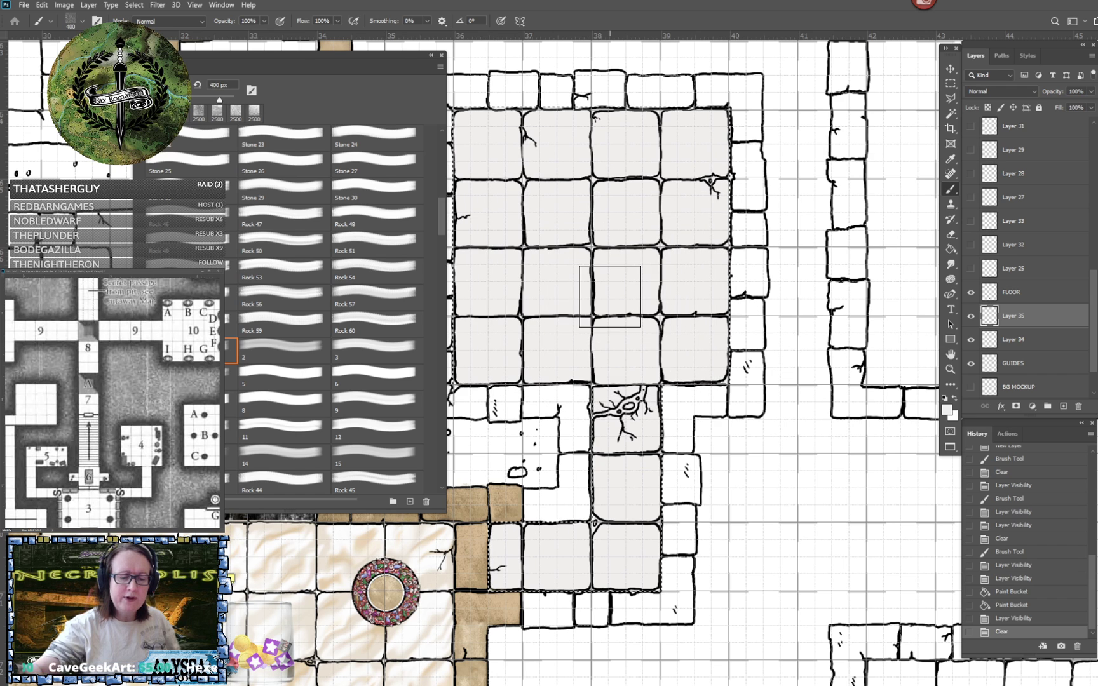
{"action": "key", "text": "bracketright"}
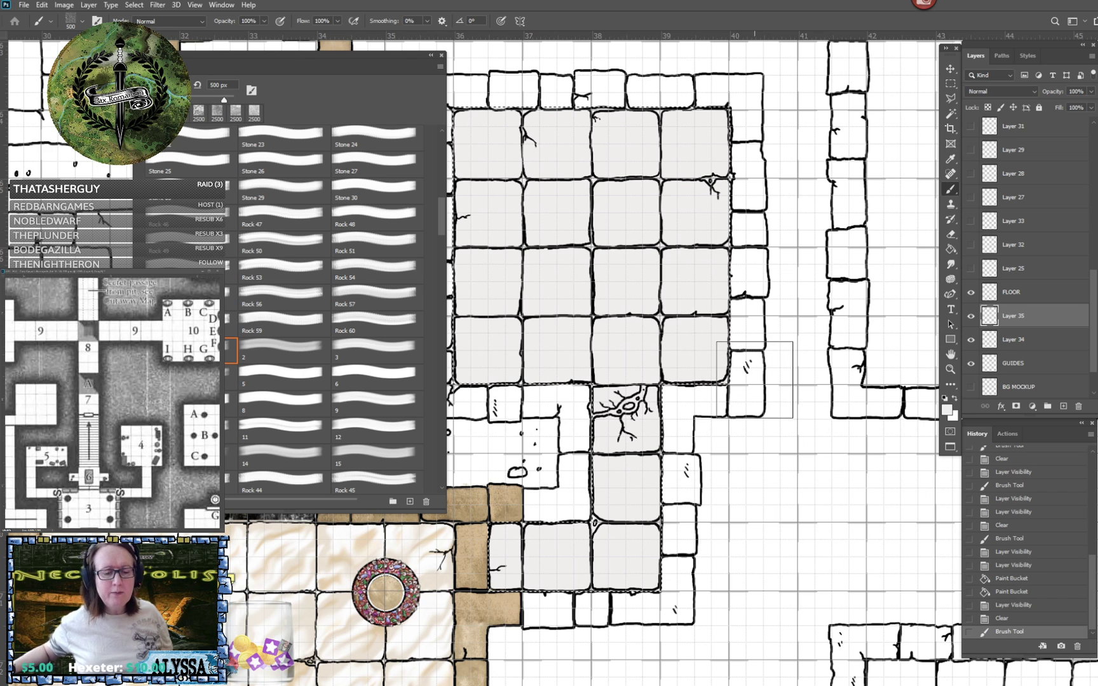
- Try stamping brush 2 at 500 px in f1eeee on Layer 35, toggling the visibility of Layers 35 and 34 to check it
{"action": "left_click", "coordinate": [754, 378]}
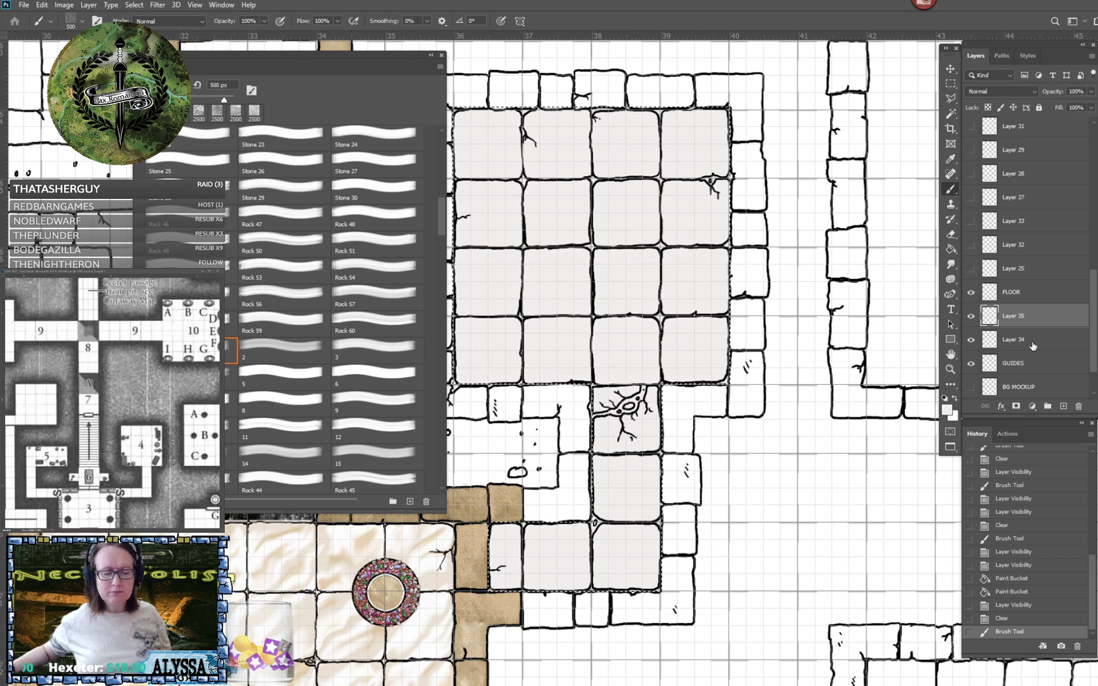
{"action": "left_click", "coordinate": [970, 316]}
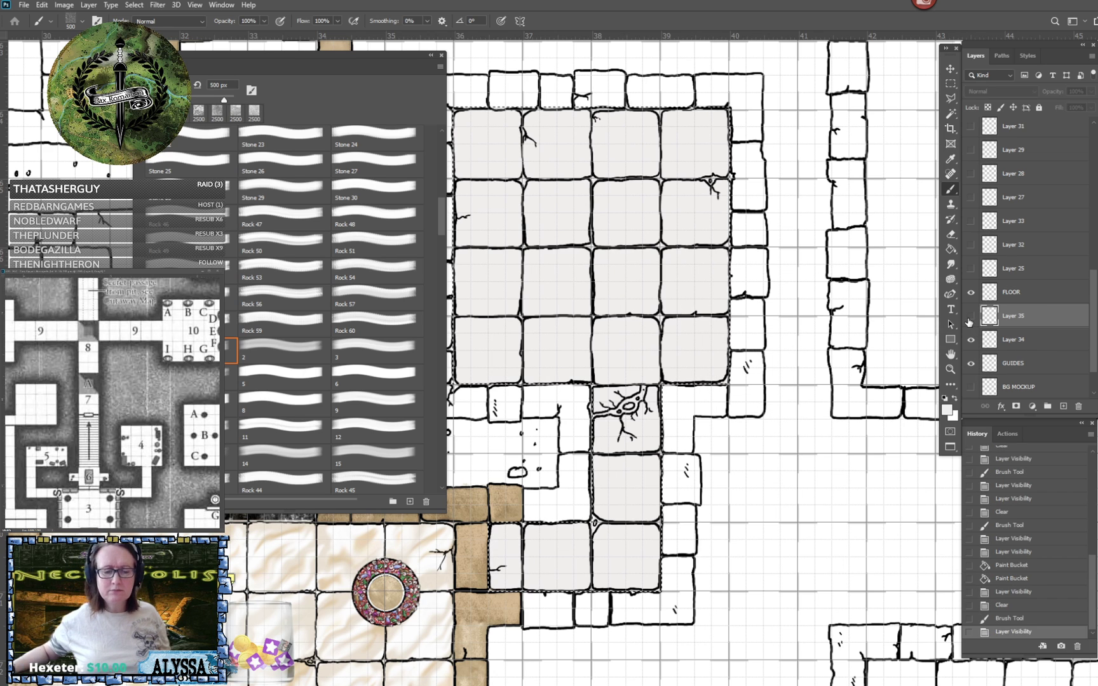
{"action": "left_click", "coordinate": [970, 316]}
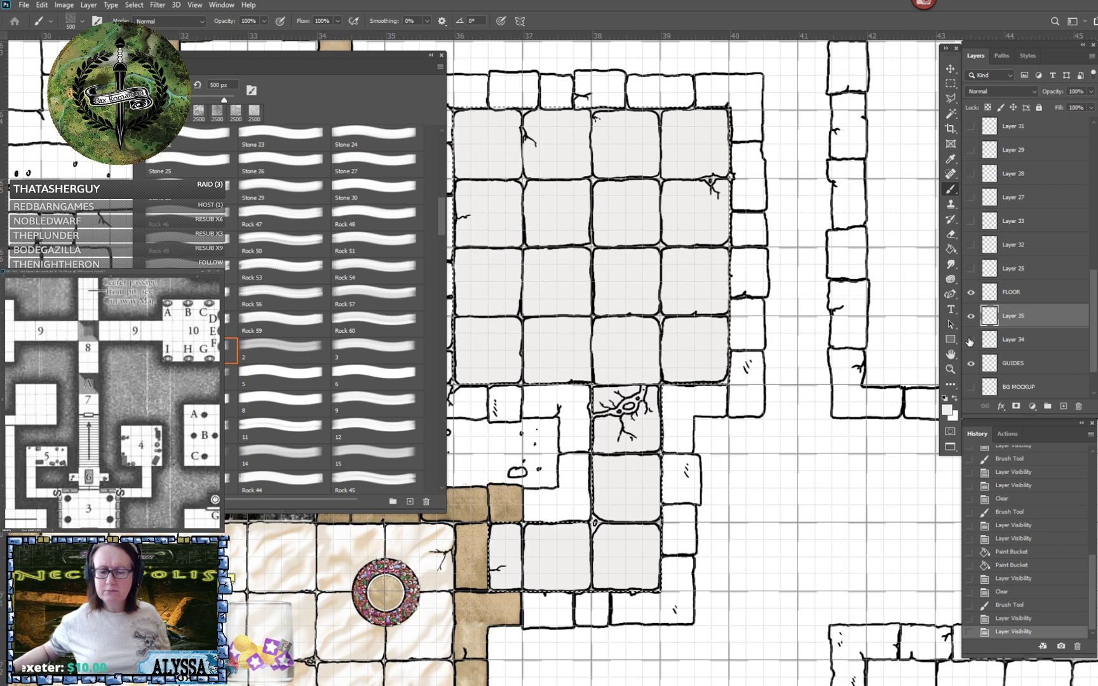
{"action": "left_click", "coordinate": [970, 340]}
{"action": "left_click", "coordinate": [970, 340]}
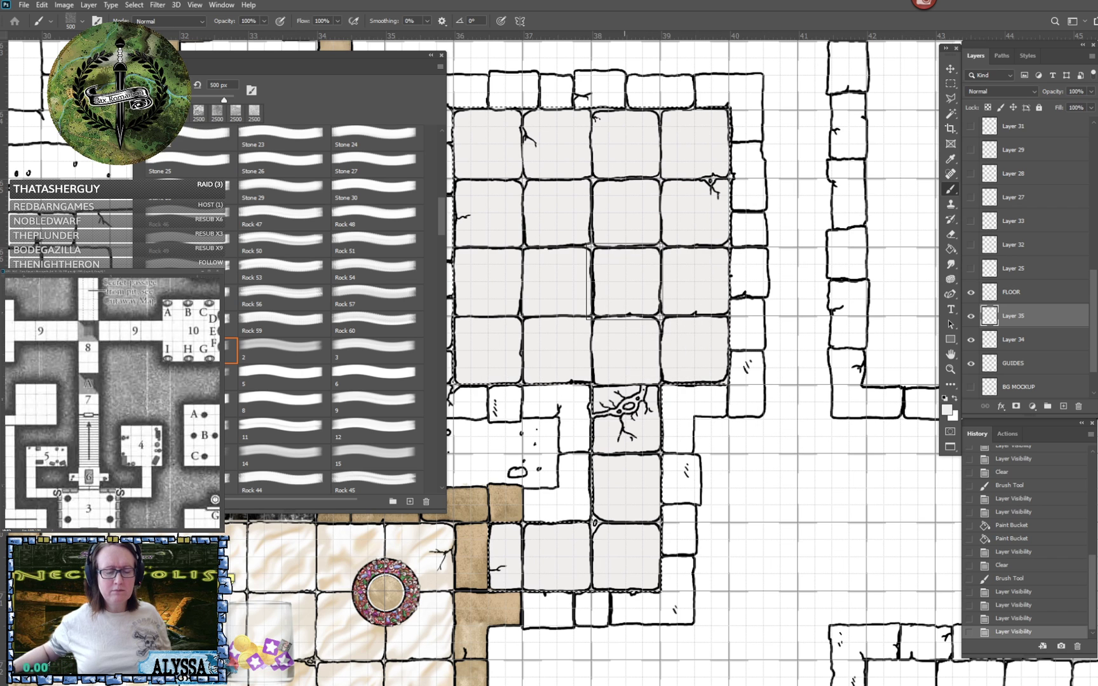
{"action": "left_click", "coordinate": [629, 282]}
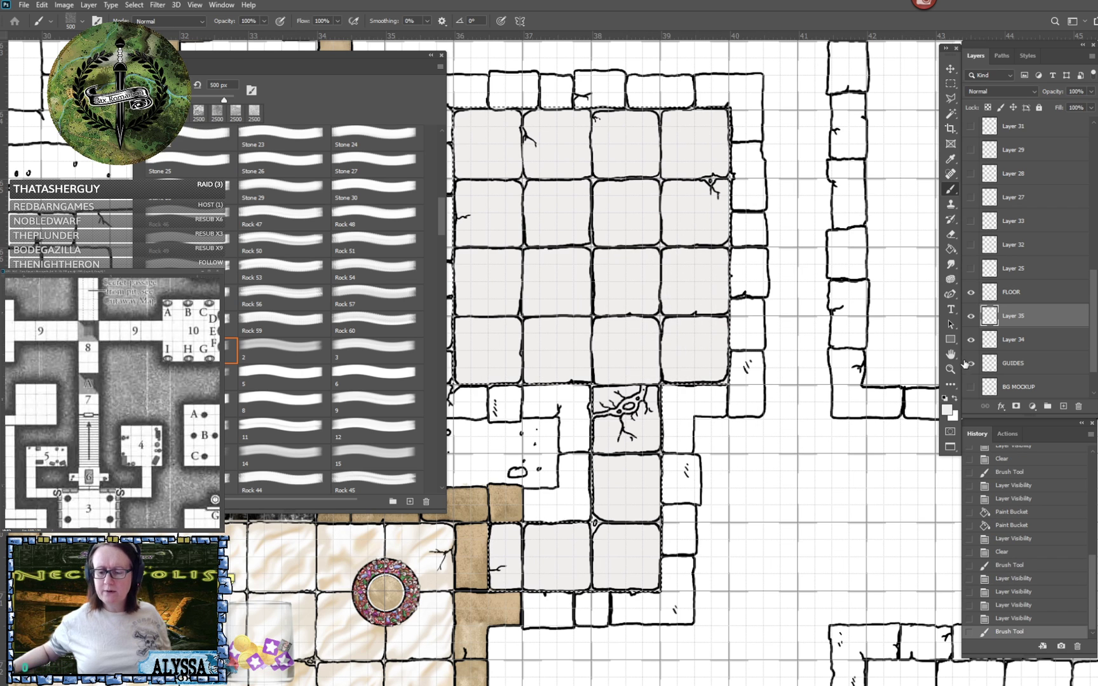
- Deselect the floor and stamp brush 2 at 500 px in black over the second tile of the room's third row on Layer 35
{"action": "left_click", "coordinate": [950, 83]}
{"action": "left_click", "coordinate": [664, 261]}
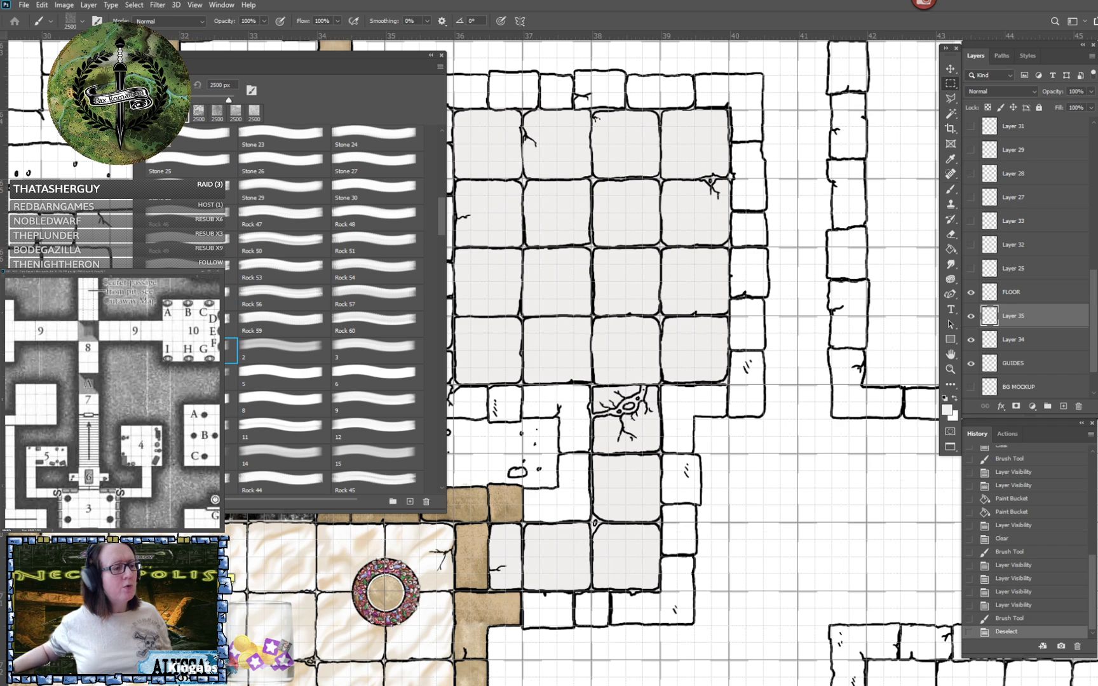
{"action": "key", "text": "b"}
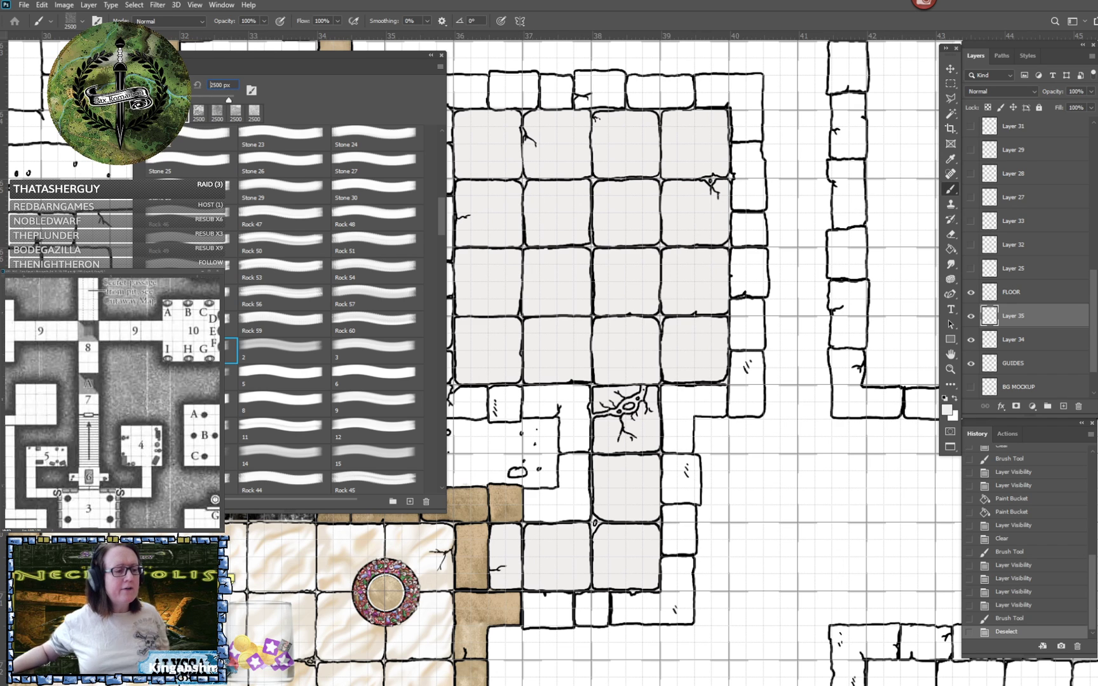
{"action": "left_click", "coordinate": [222, 85]}
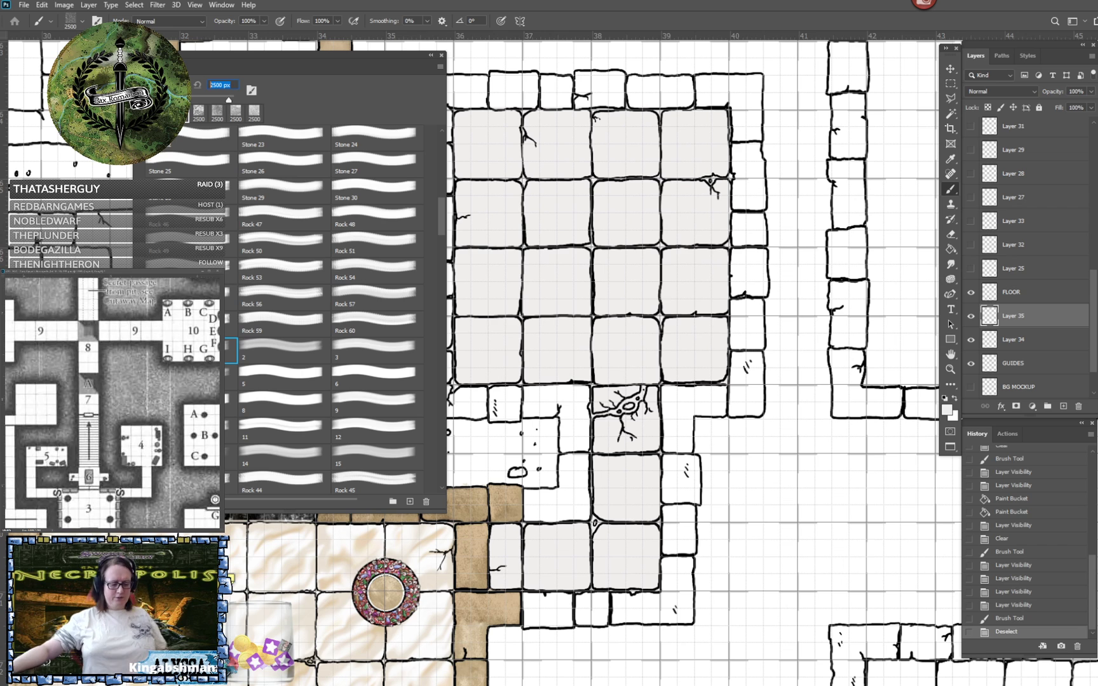
{"action": "type", "text": "500"}
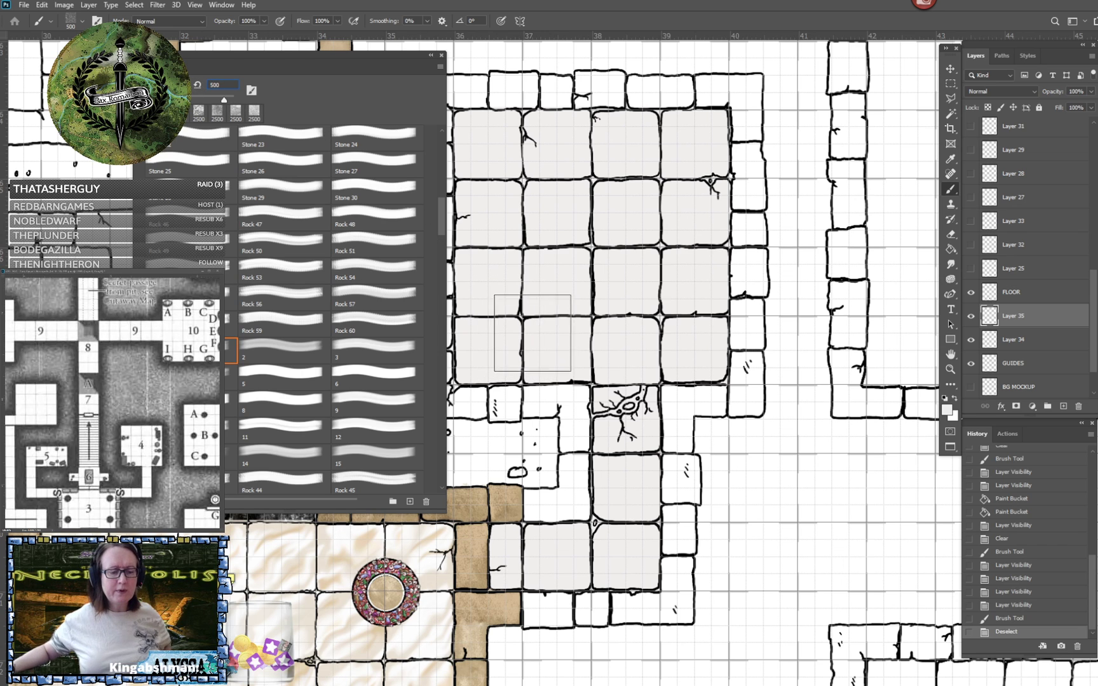
{"action": "left_click", "coordinate": [971, 363]}
{"action": "left_click", "coordinate": [945, 398]}
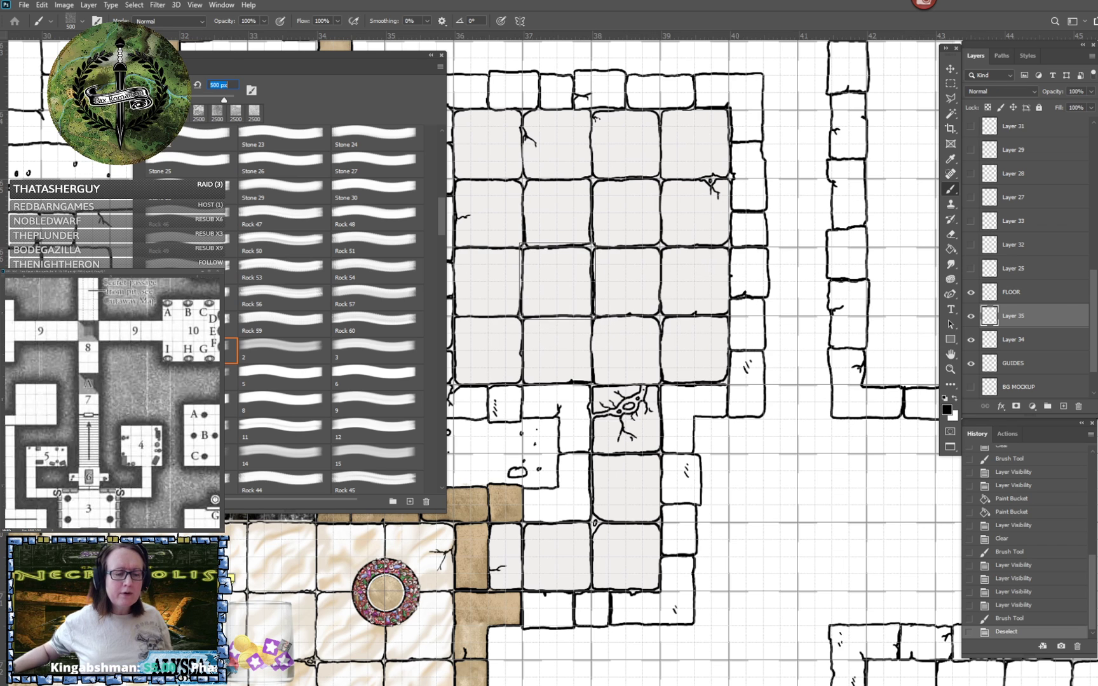
{"action": "left_click", "coordinate": [556, 282]}
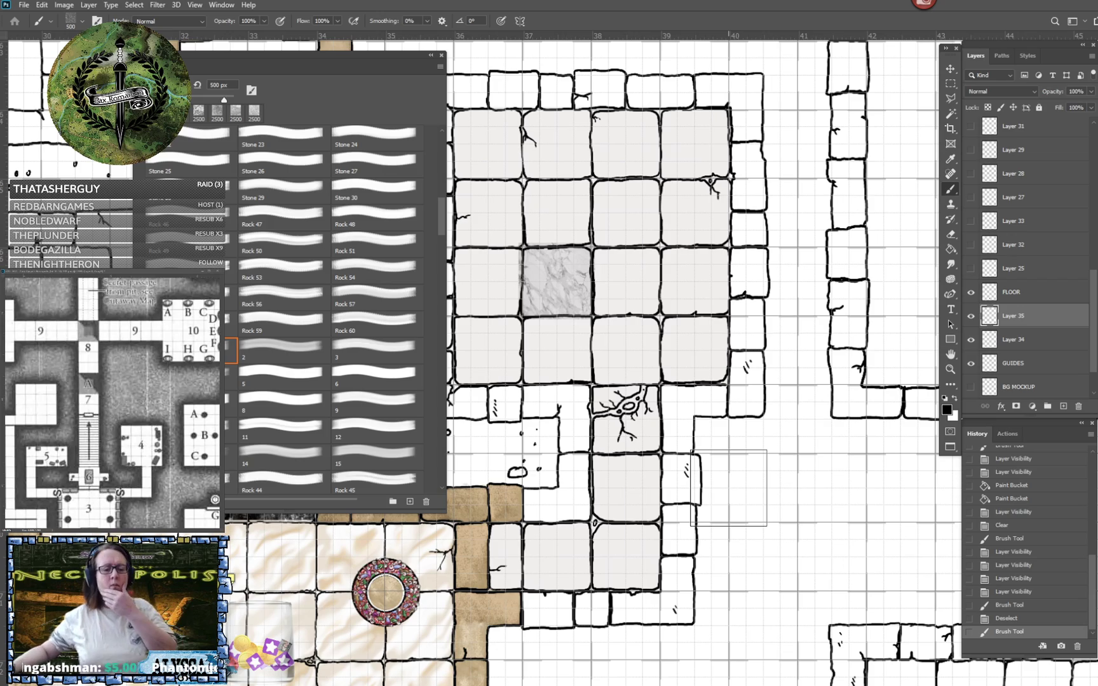
{"action": "scroll", "coordinate": [722, 487], "scroll_direction": "down", "scroll_amount": 5}
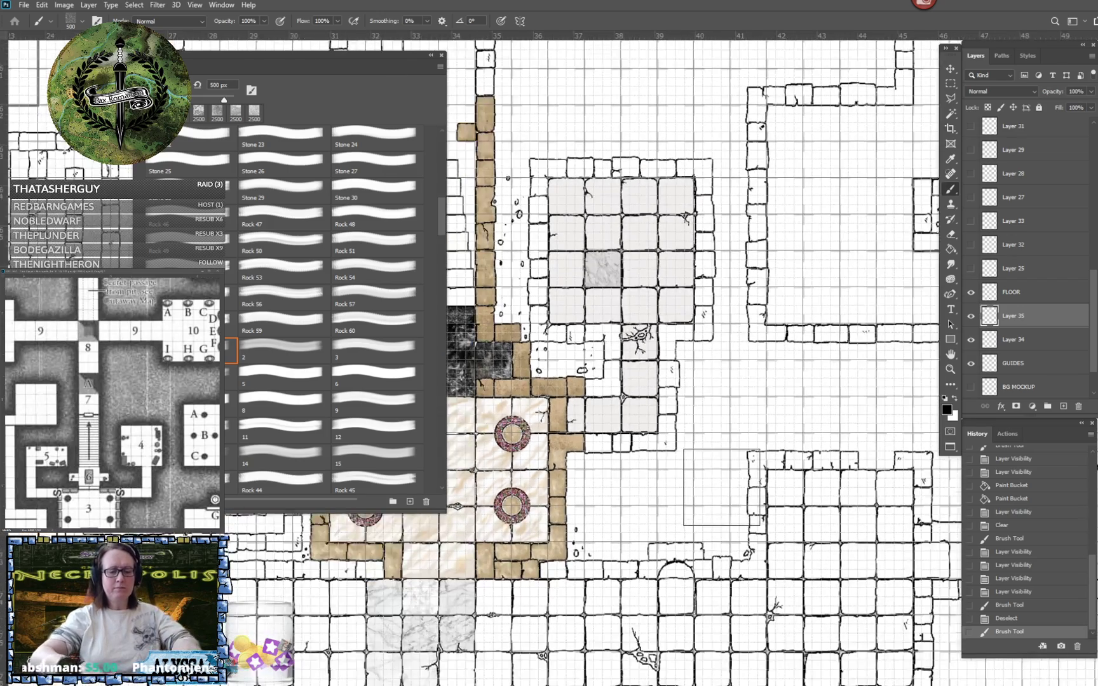
{"action": "mouse_move", "coordinate": [721, 487]}
{"action": "left_mouse_down"}
{"action": "mouse_move", "coordinate": [753, 442]}
{"action": "mouse_move", "coordinate": [768, 387]}
{"action": "left_mouse_up"}
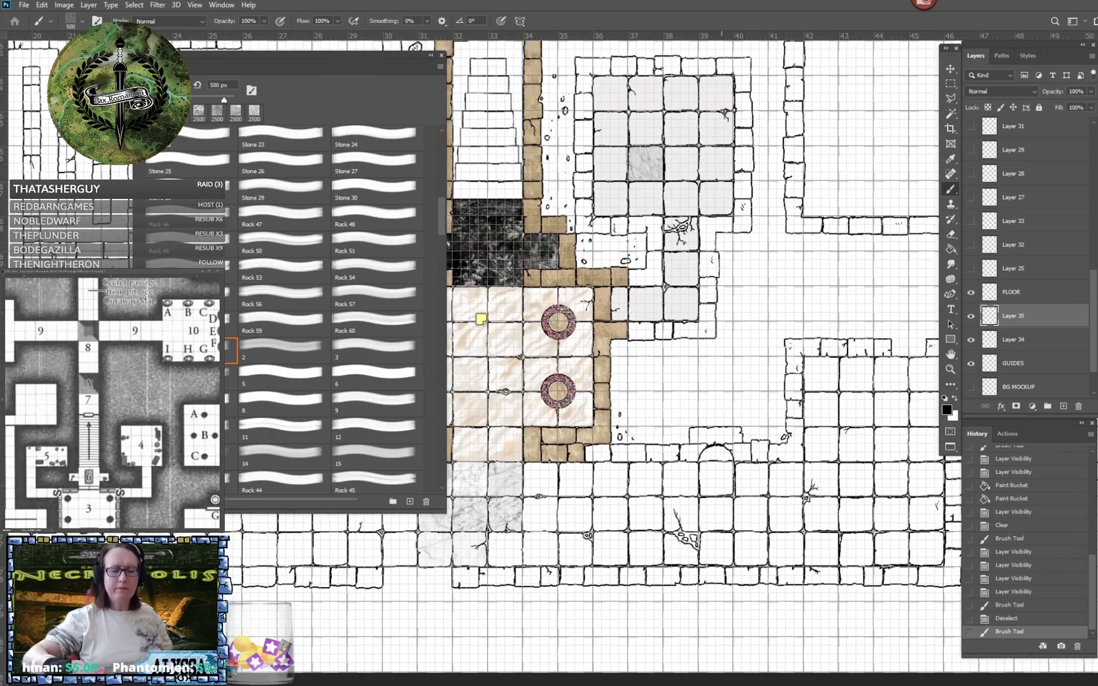
{"action": "left_click_drag", "start_coordinate": [669, 129], "coordinate": [668, 375]}
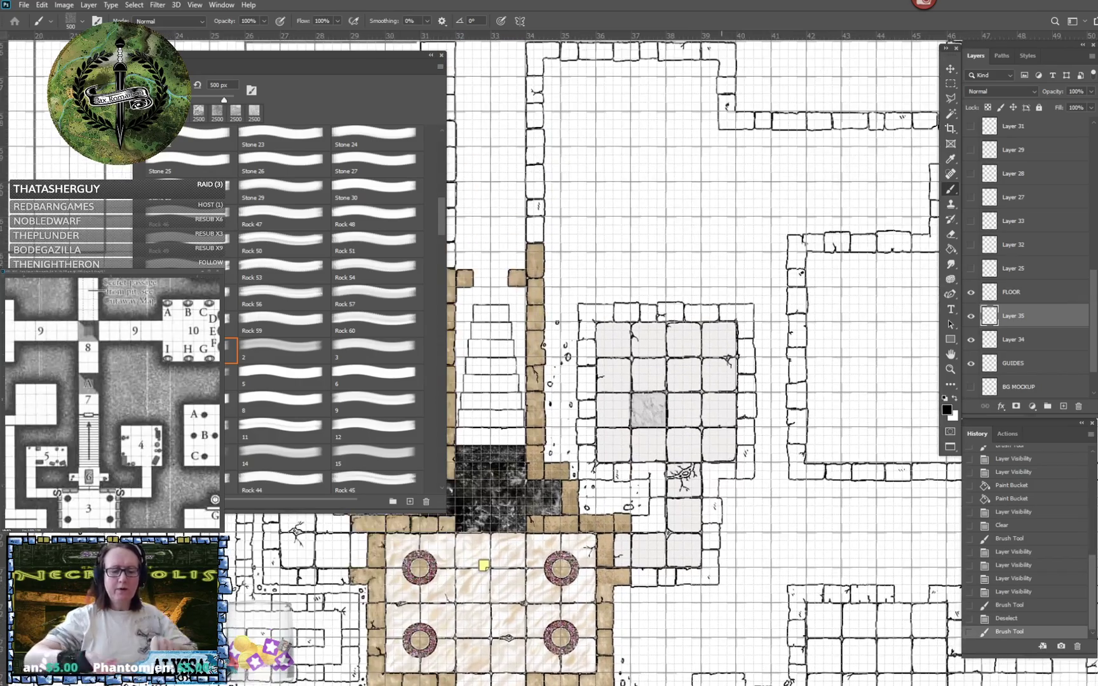
{"action": "scroll", "coordinate": [668, 374], "scroll_direction": "up", "scroll_amount": 6}
{"action": "scroll", "coordinate": [528, 352], "scroll_direction": "up", "scroll_amount": 2}
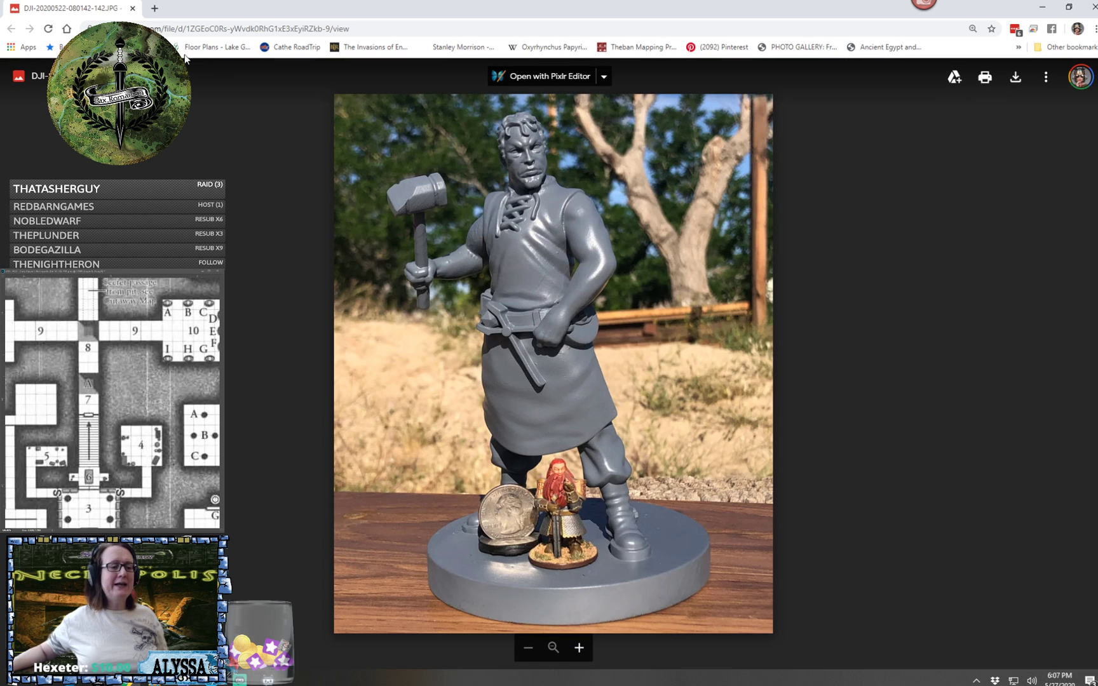
- Close the photo's browser tab, return to Photoshop and erase the marble overspill around the second tile of the room's third row
{"action": "left_click", "coordinate": [132, 9]}
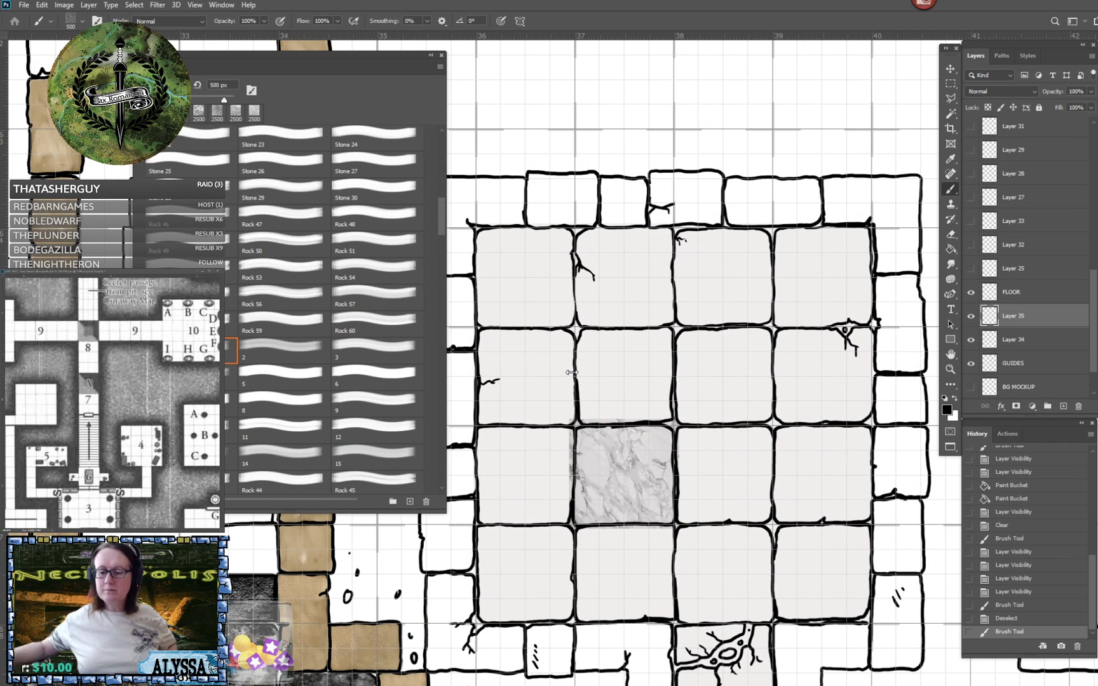
{"action": "scroll", "coordinate": [571, 373], "scroll_direction": "up", "scroll_amount": 2}
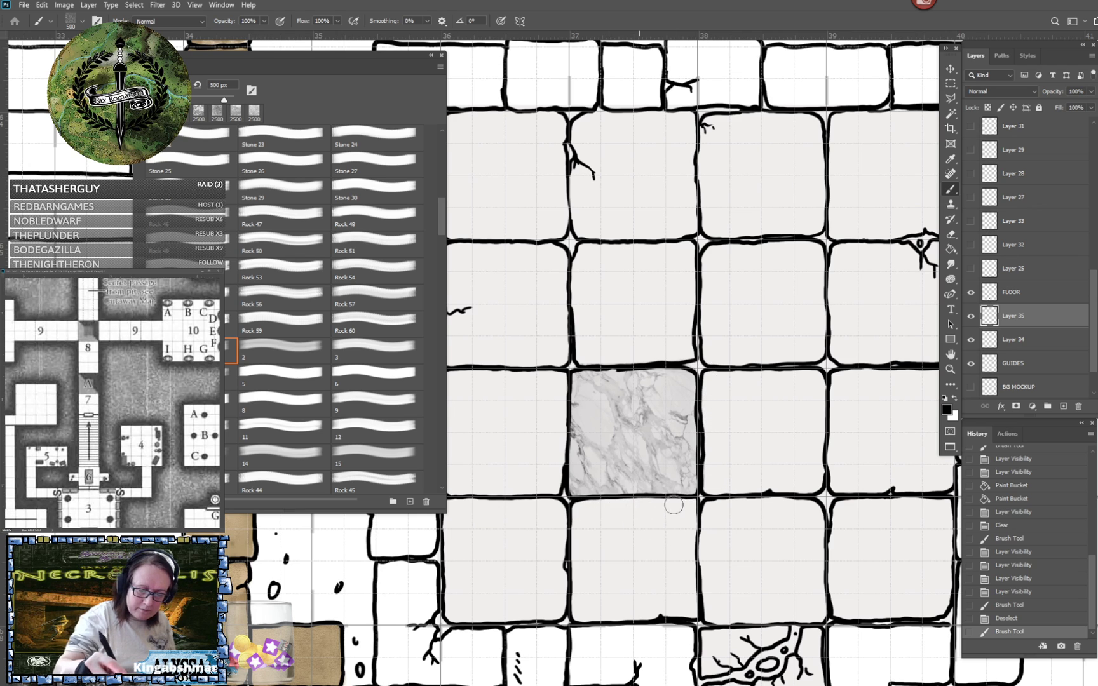
{"action": "key", "text": "e"}
{"action": "left_click", "coordinate": [728, 513]}
{"action": "scroll", "coordinate": [730, 514], "scroll_direction": "down", "scroll_amount": 4}
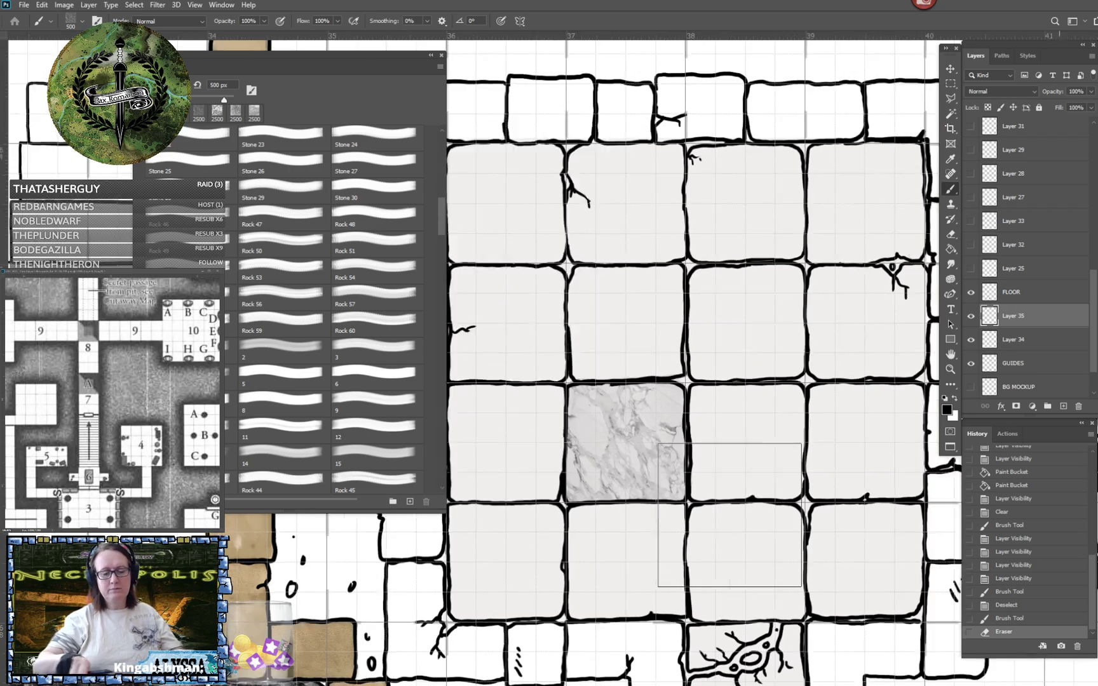
{"action": "scroll", "coordinate": [730, 514], "scroll_direction": "up", "scroll_amount": 1}
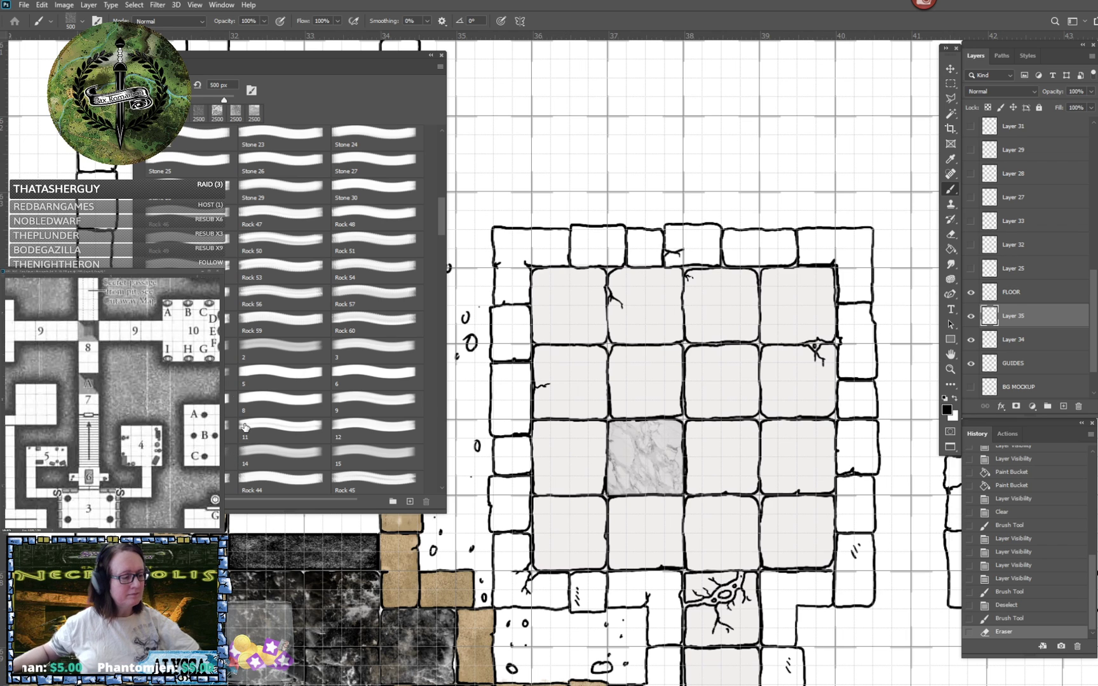
- Stamp marble brush 2 at 500 px over the third tile of the room's second row and erase its overspill
{"action": "left_click", "coordinate": [281, 351]}
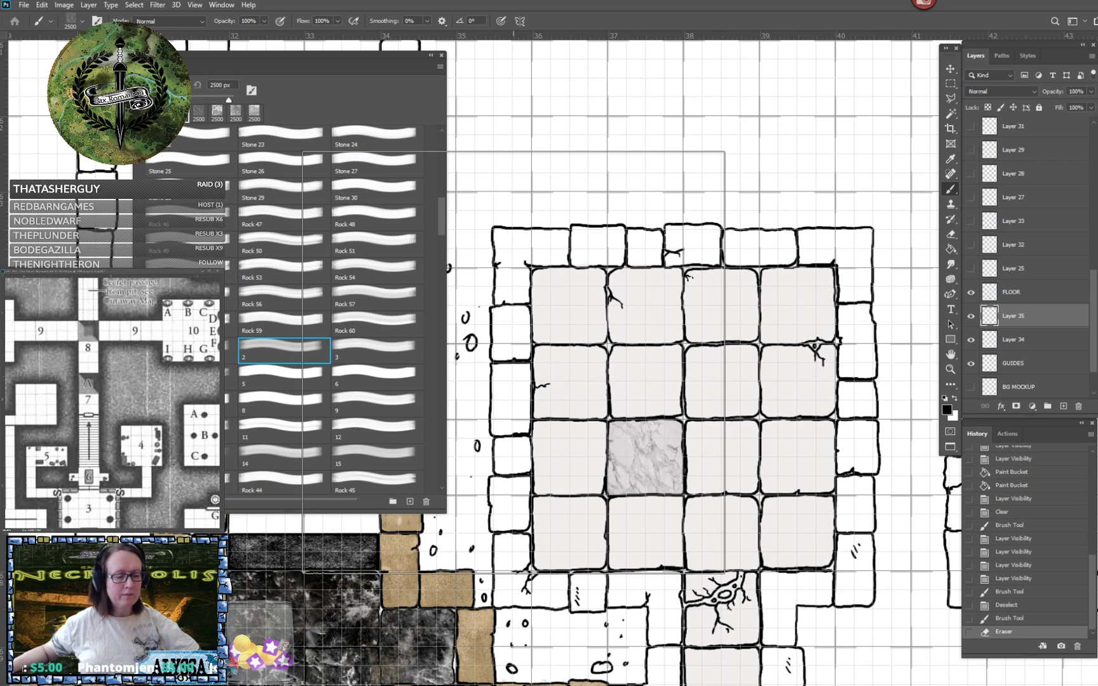
{"action": "left_click", "coordinate": [232, 84]}
{"action": "type", "text": "500"}
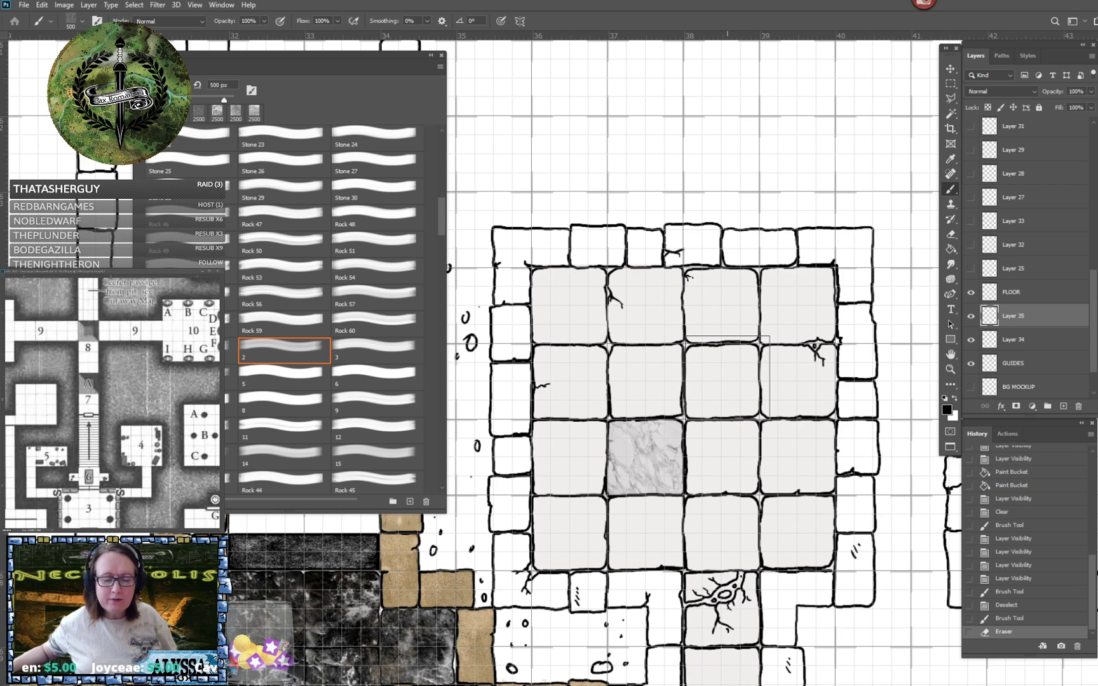
{"action": "left_click", "coordinate": [728, 378]}
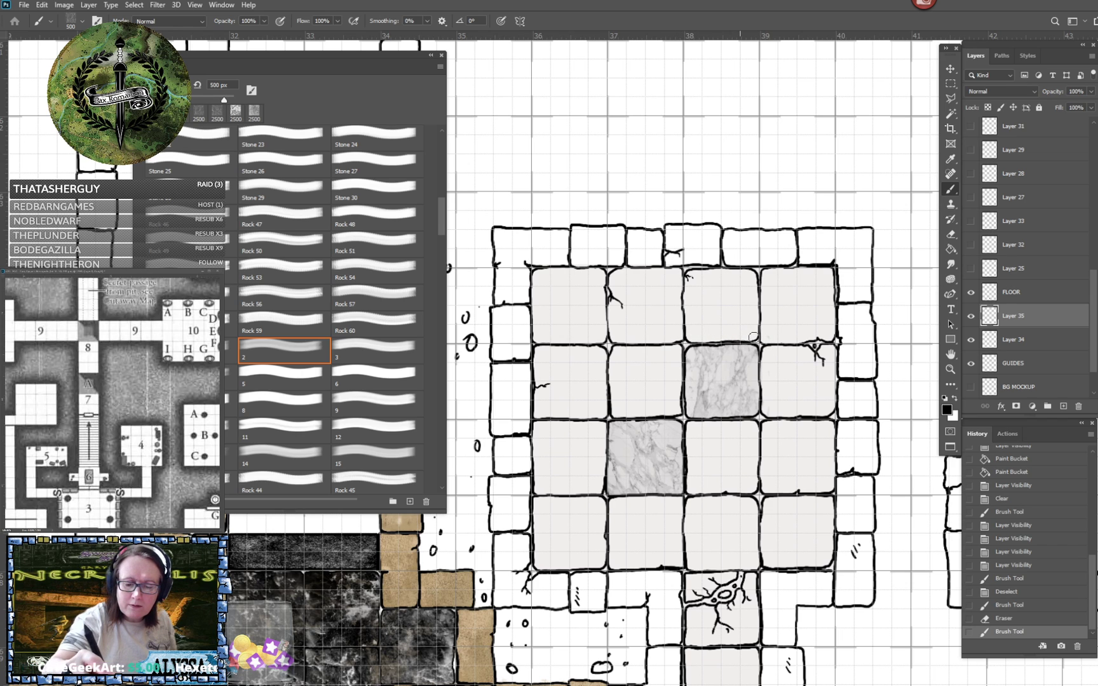
{"action": "mouse_move", "coordinate": [777, 382]}
{"action": "left_mouse_down"}
{"action": "mouse_move", "coordinate": [773, 371]}
{"action": "mouse_move", "coordinate": [773, 420]}
{"action": "left_mouse_up"}
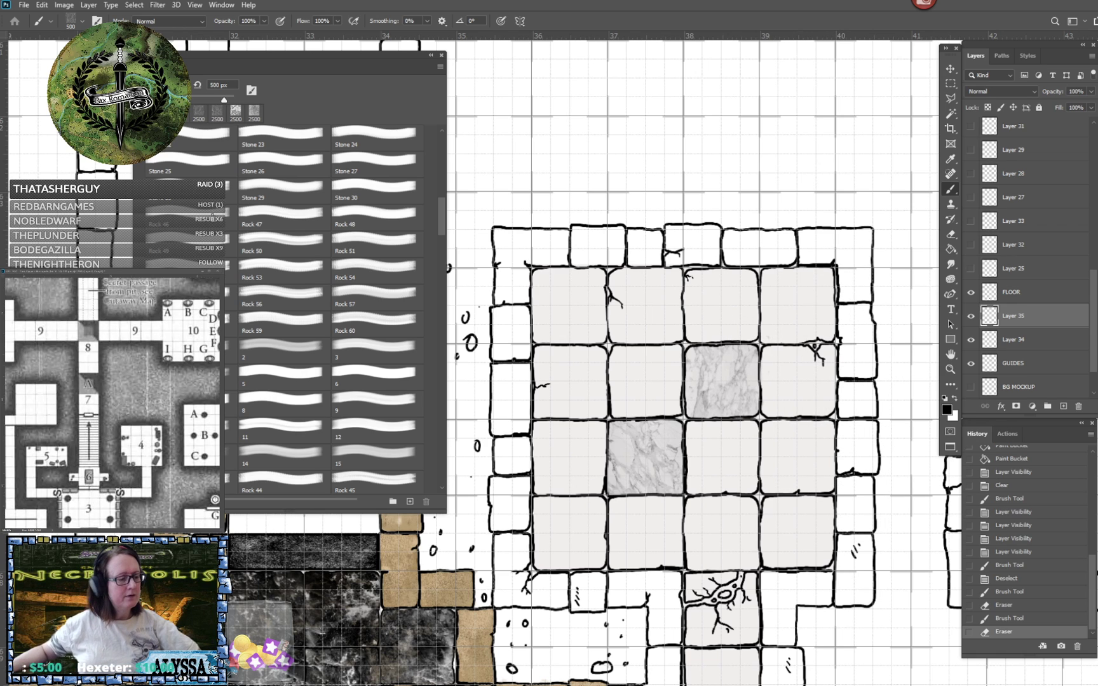
- Stamp marble brush 3 at 500 px over the fourth tile of the room's third row and erase its overspill
{"action": "left_click", "coordinate": [372, 350]}
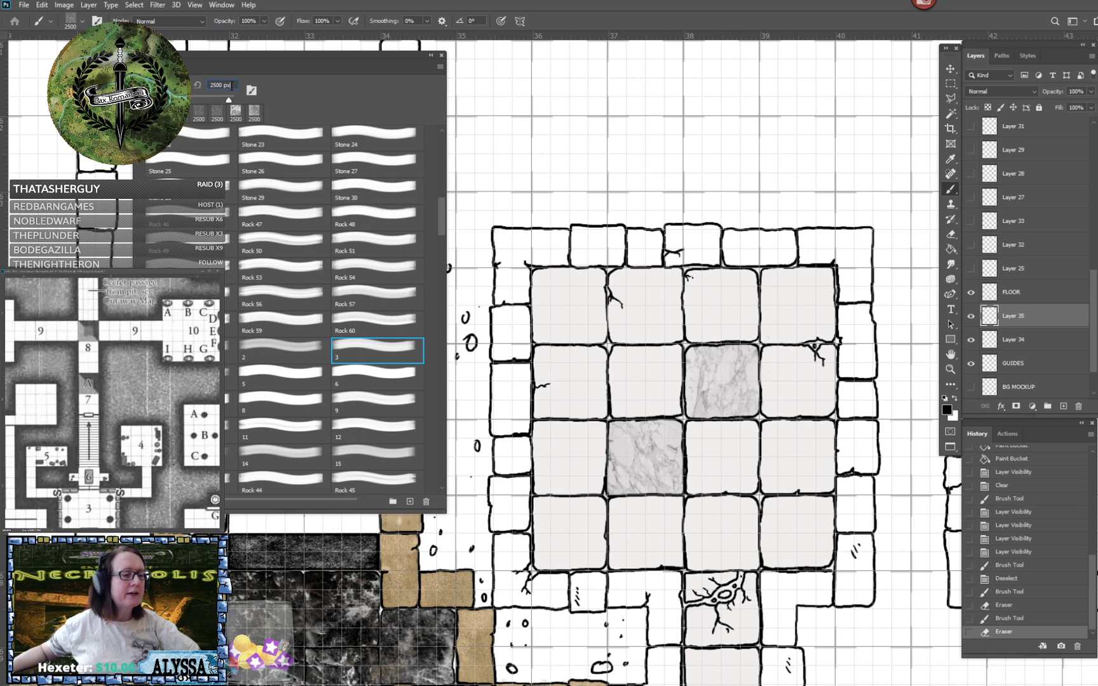
{"action": "left_click", "coordinate": [230, 84]}
{"action": "type", "text": "500"}
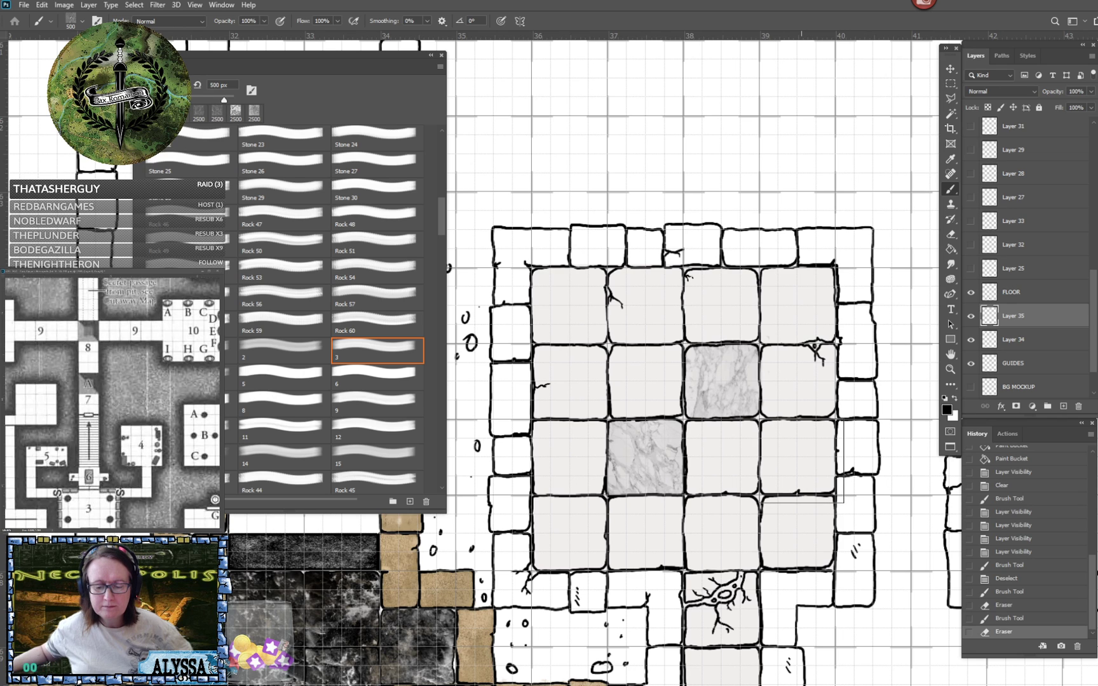
{"action": "left_click", "coordinate": [802, 461]}
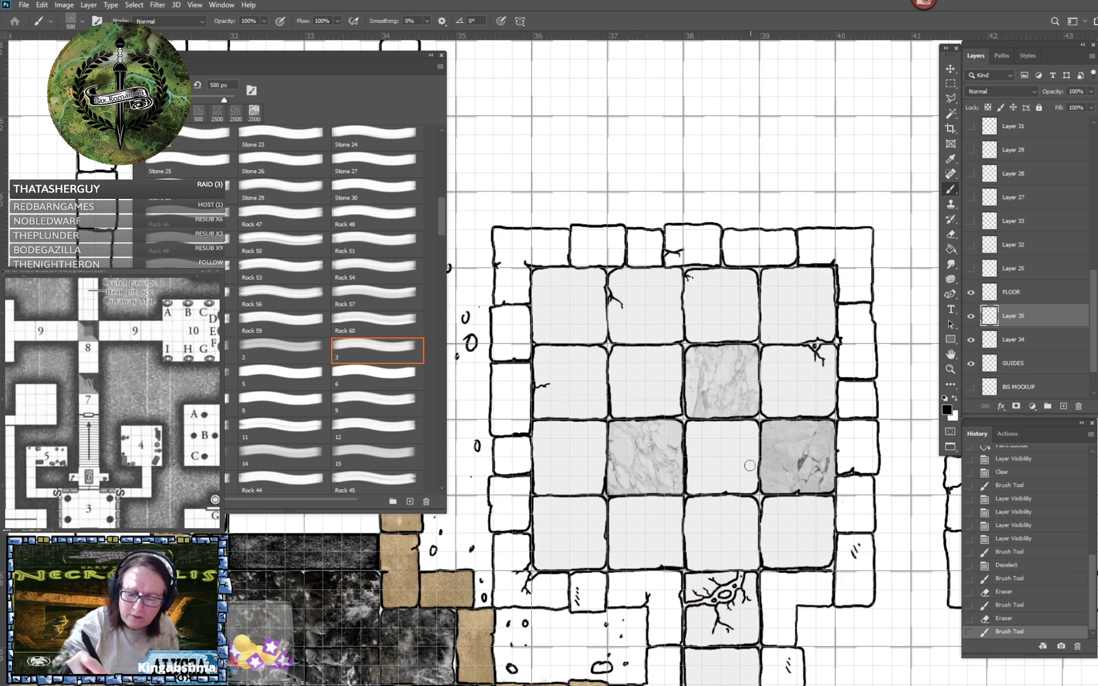
{"action": "left_click", "coordinate": [788, 511]}
{"action": "scroll", "coordinate": [788, 511], "scroll_direction": "down", "scroll_amount": 2}
{"action": "scroll", "coordinate": [788, 511], "scroll_direction": "down", "scroll_amount": 4}
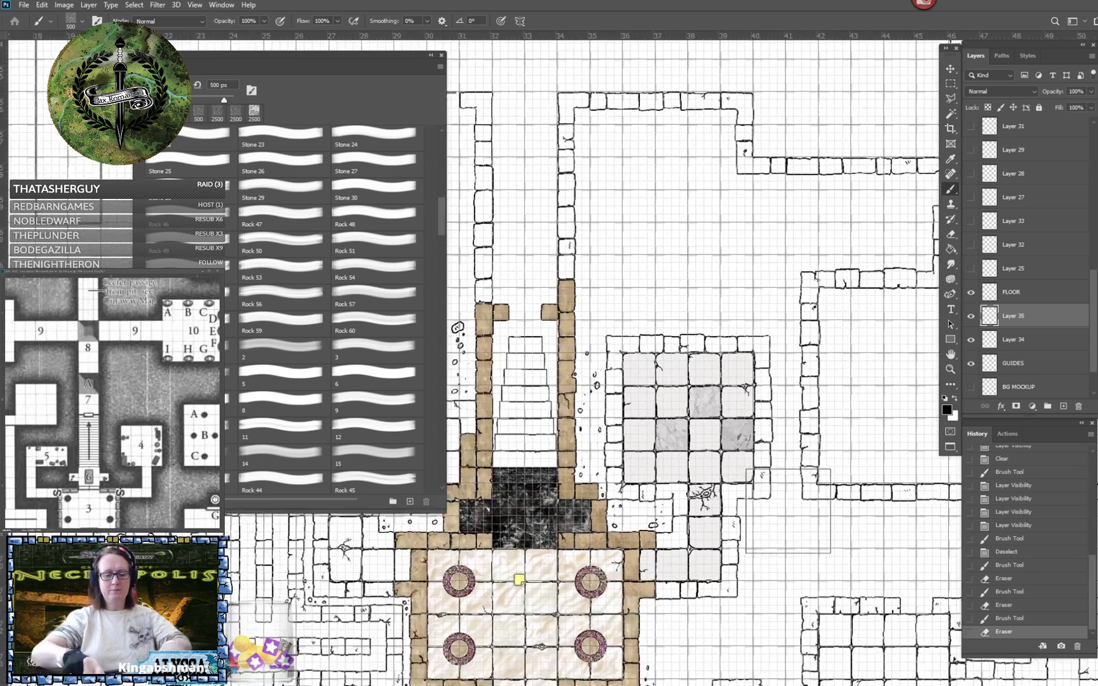
{"action": "scroll", "coordinate": [788, 511], "scroll_direction": "up", "scroll_amount": 1}
{"action": "left_click_drag", "start_coordinate": [803, 496], "coordinate": [767, 559]}
{"action": "scroll", "coordinate": [657, 528], "scroll_direction": "up", "scroll_amount": 4}
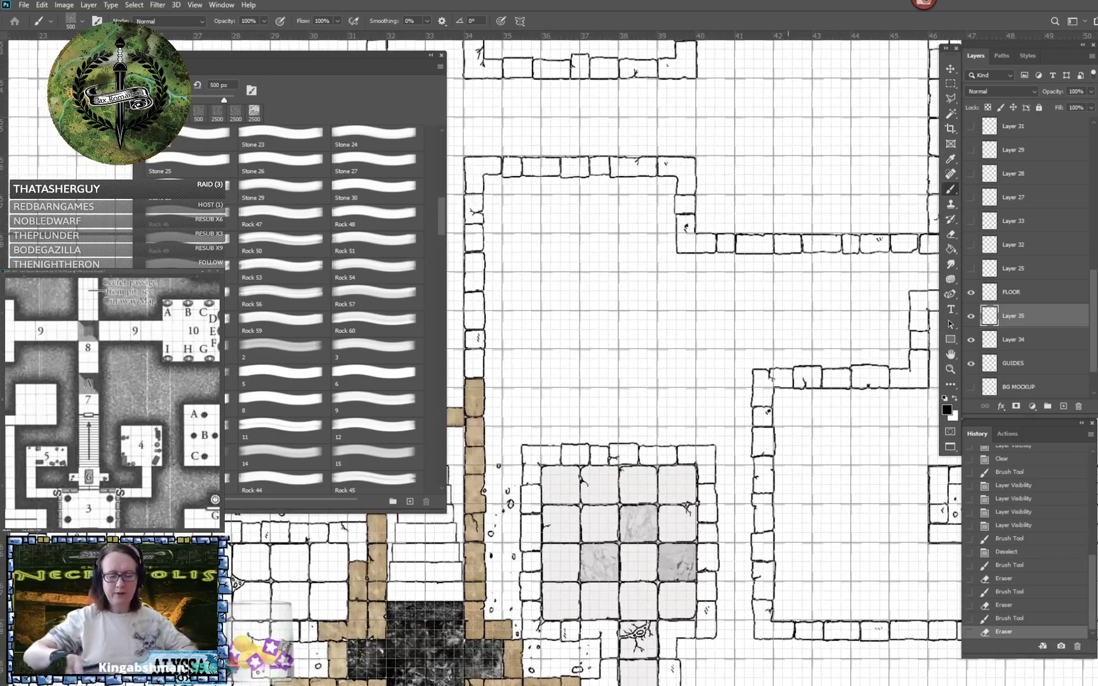
{"action": "mouse_move", "coordinate": [657, 528]}
{"action": "left_mouse_down"}
{"action": "mouse_move", "coordinate": [609, 495]}
{"action": "mouse_move", "coordinate": [668, 511]}
{"action": "left_mouse_up"}
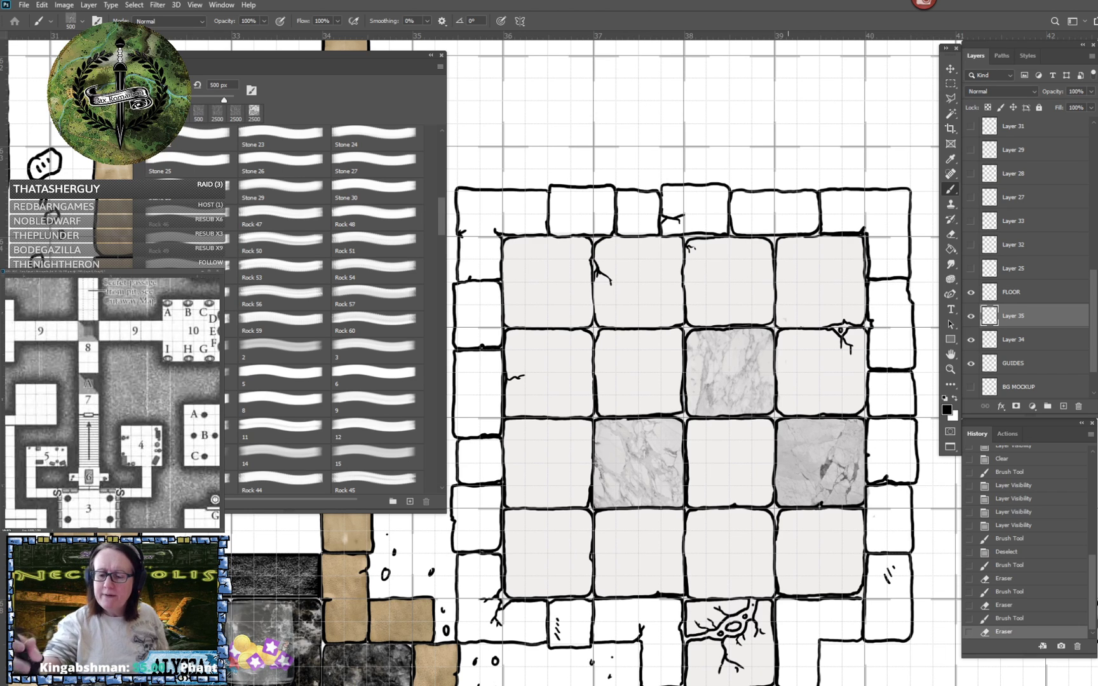
{"action": "left_click", "coordinate": [1024, 340]}
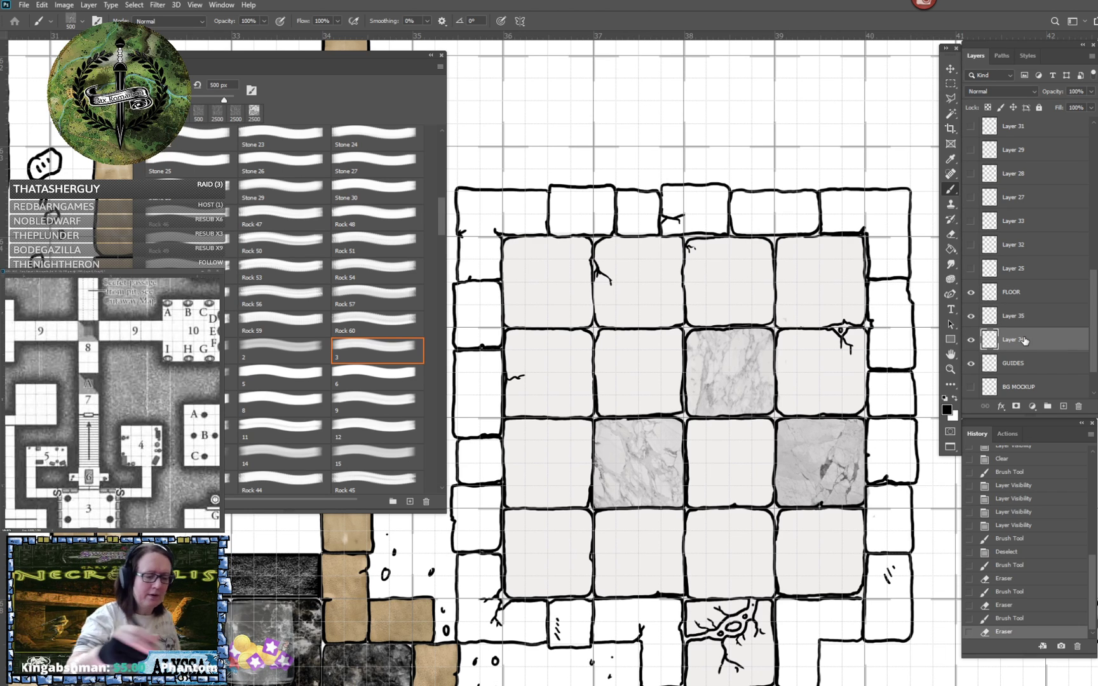
{"action": "left_click", "coordinate": [955, 398]}
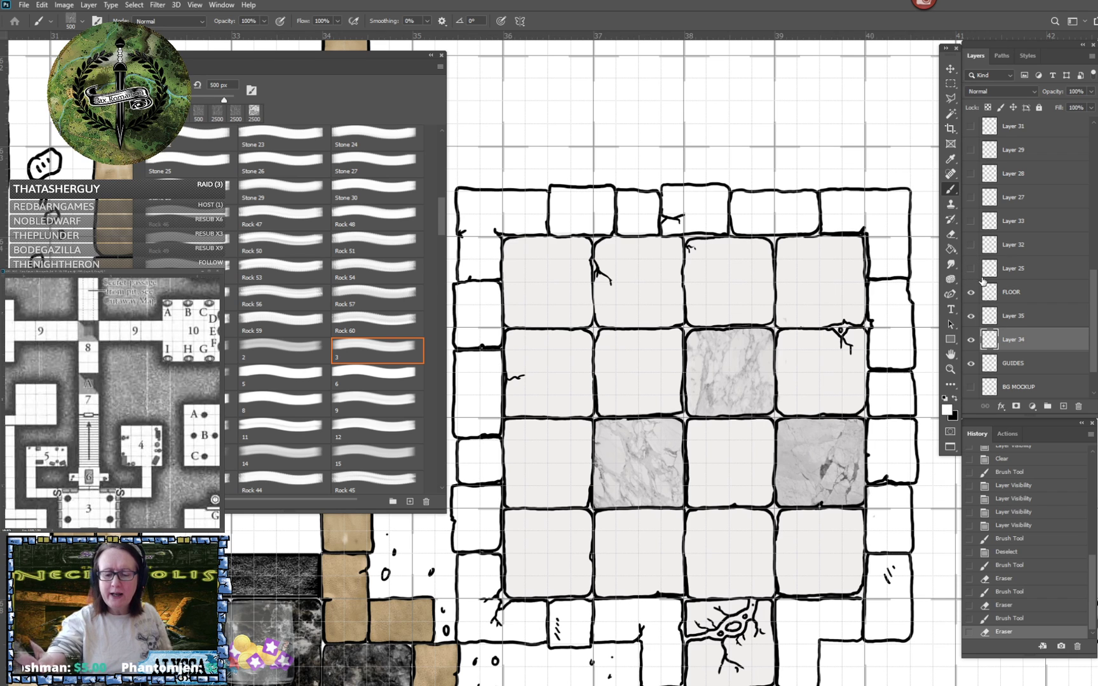
{"action": "left_click", "coordinate": [1018, 318]}
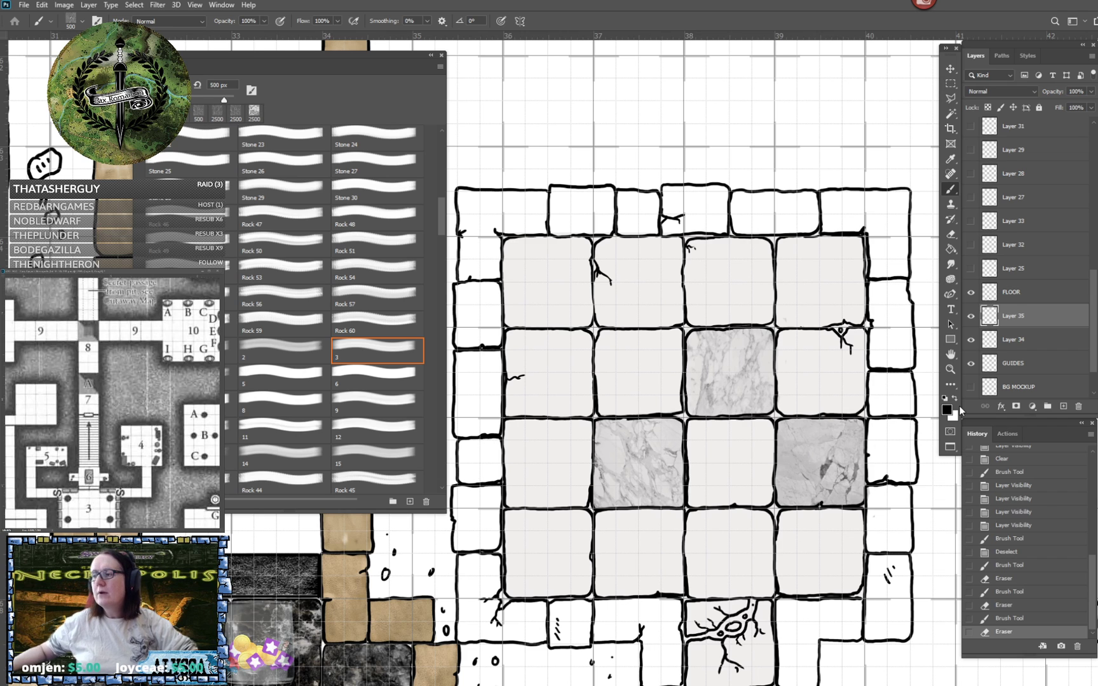
- Stamp the marble brush just before brush 5 at 958 px over the room's upper-left tile on Layer 35 and erase its overspill
{"action": "left_click", "coordinate": [202, 377]}
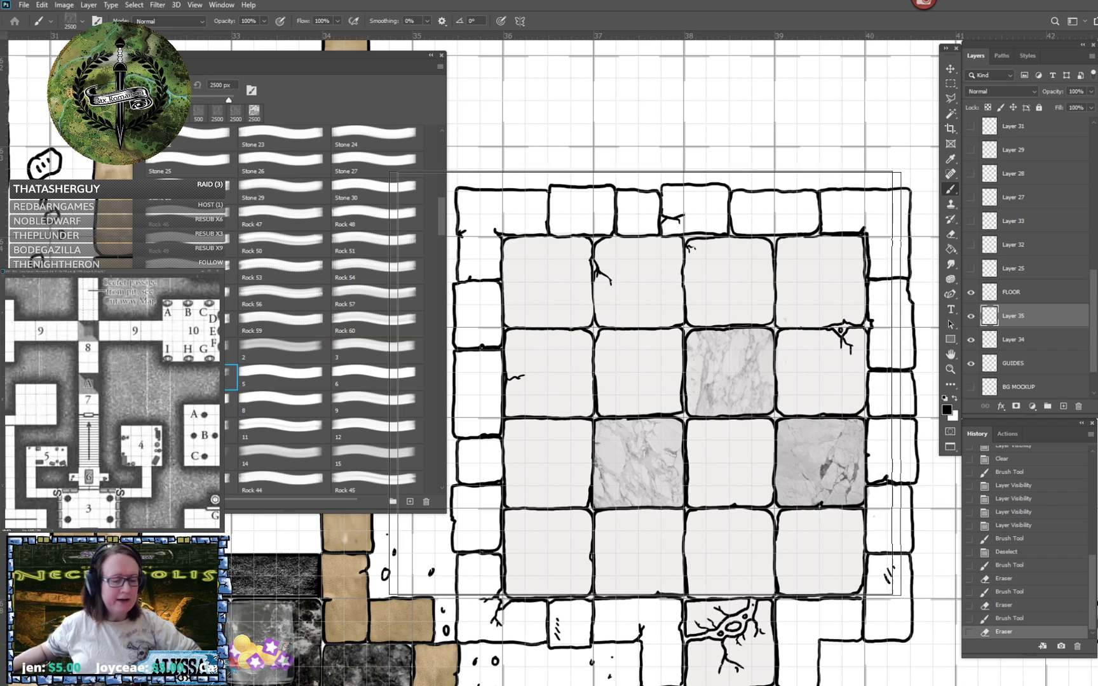
{"action": "left_click", "coordinate": [233, 85]}
{"action": "type", "text": "500"}
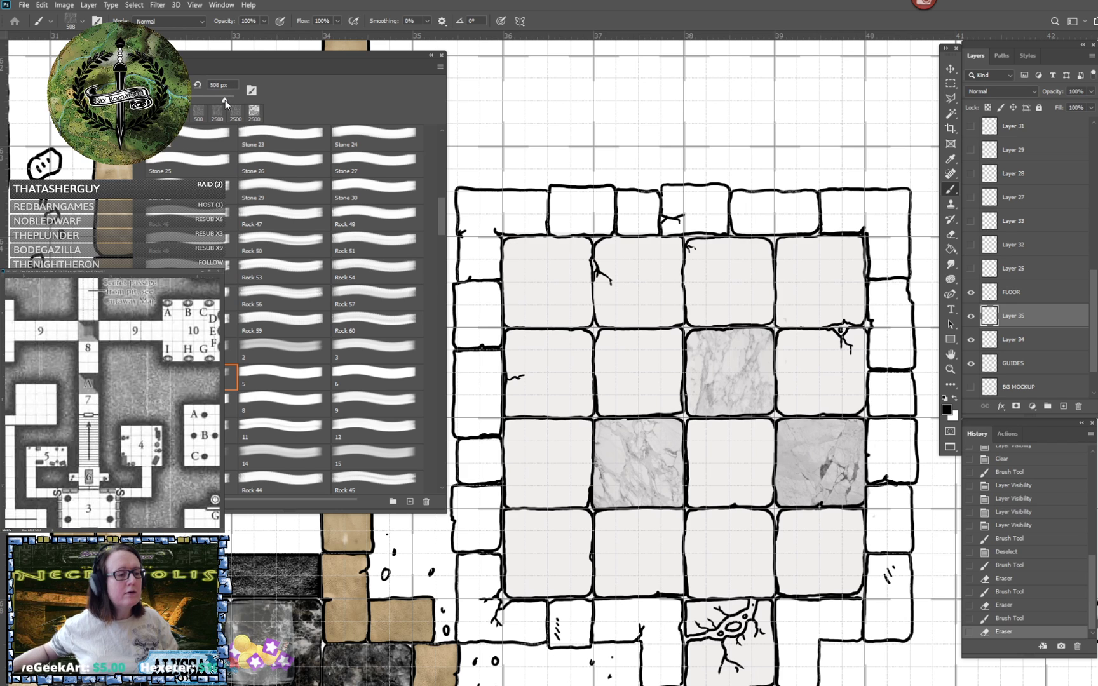
{"action": "left_click_drag", "start_coordinate": [224, 100], "coordinate": [226, 101]}
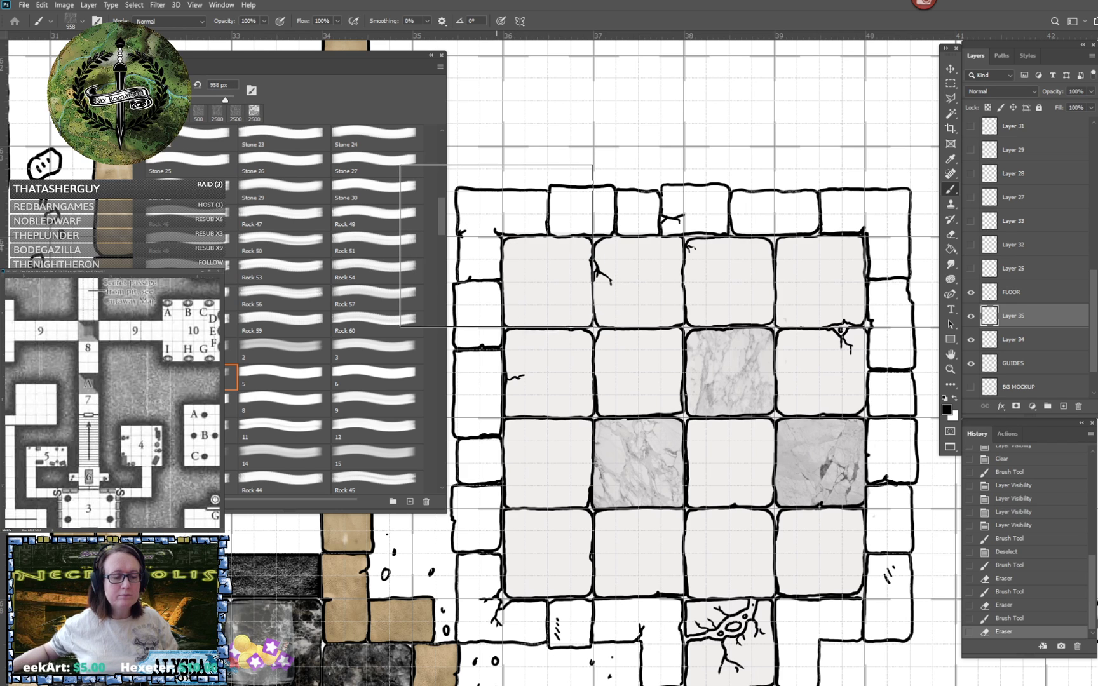
{"action": "left_click", "coordinate": [496, 247]}
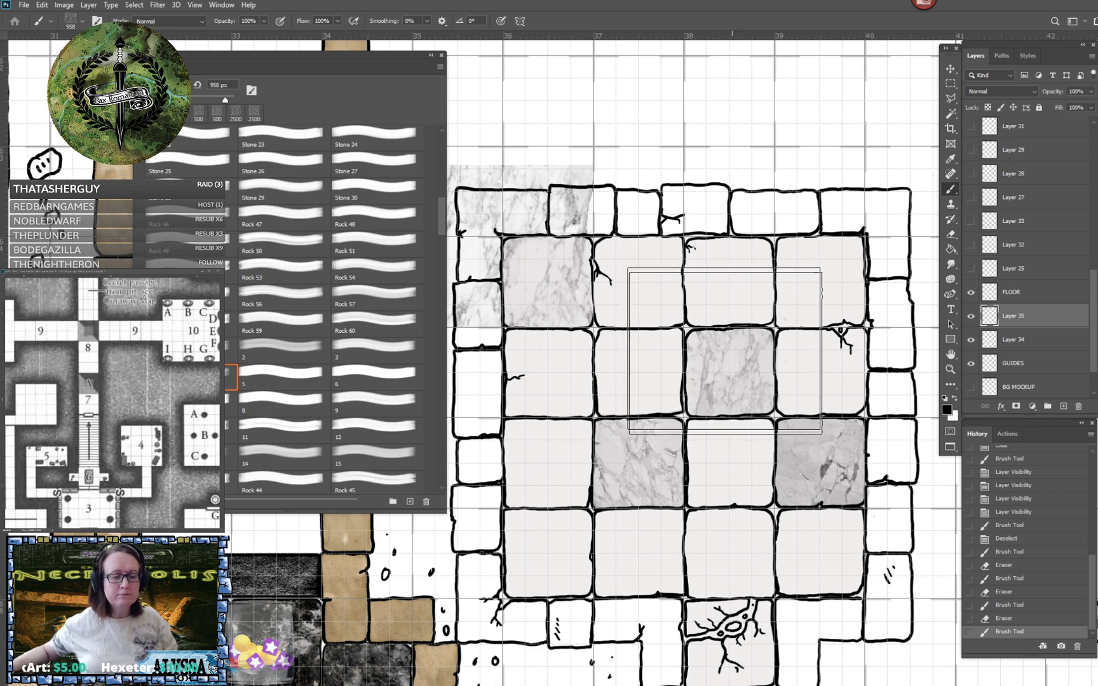
{"action": "scroll", "coordinate": [723, 348], "scroll_direction": "left", "scroll_amount": 2}
{"action": "scroll", "coordinate": [724, 348], "scroll_direction": "up", "scroll_amount": 1}
{"action": "scroll", "coordinate": [724, 348], "scroll_direction": "left", "scroll_amount": 1}
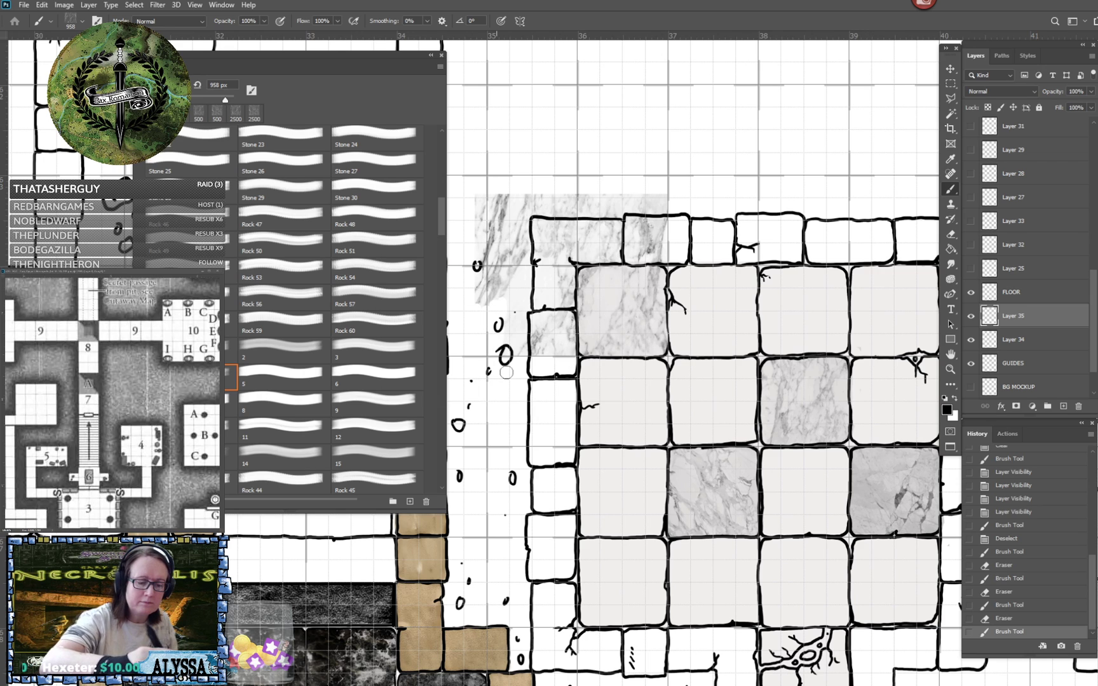
{"action": "mouse_move", "coordinate": [521, 336]}
{"action": "left_mouse_down"}
{"action": "mouse_move", "coordinate": [539, 300]}
{"action": "mouse_move", "coordinate": [552, 342]}
{"action": "mouse_move", "coordinate": [567, 330]}
{"action": "mouse_move", "coordinate": [571, 363]}
{"action": "mouse_move", "coordinate": [571, 267]}
{"action": "mouse_move", "coordinate": [565, 301]}
{"action": "mouse_move", "coordinate": [552, 248]}
{"action": "mouse_move", "coordinate": [542, 292]}
{"action": "mouse_move", "coordinate": [524, 254]}
{"action": "mouse_move", "coordinate": [516, 313]}
{"action": "mouse_move", "coordinate": [504, 280]}
{"action": "mouse_move", "coordinate": [480, 318]}
{"action": "mouse_move", "coordinate": [477, 202]}
{"action": "mouse_move", "coordinate": [486, 198]}
{"action": "mouse_move", "coordinate": [498, 268]}
{"action": "mouse_move", "coordinate": [508, 190]}
{"action": "mouse_move", "coordinate": [519, 236]}
{"action": "mouse_move", "coordinate": [492, 198]}
{"action": "mouse_move", "coordinate": [528, 189]}
{"action": "mouse_move", "coordinate": [533, 271]}
{"action": "mouse_move", "coordinate": [556, 261]}
{"action": "mouse_move", "coordinate": [565, 270]}
{"action": "mouse_move", "coordinate": [576, 256]}
{"action": "mouse_move", "coordinate": [571, 270]}
{"action": "mouse_move", "coordinate": [581, 259]}
{"action": "mouse_move", "coordinate": [665, 258]}
{"action": "mouse_move", "coordinate": [611, 243]}
{"action": "mouse_move", "coordinate": [675, 241]}
{"action": "mouse_move", "coordinate": [565, 249]}
{"action": "mouse_move", "coordinate": [664, 246]}
{"action": "mouse_move", "coordinate": [625, 201]}
{"action": "mouse_move", "coordinate": [665, 237]}
{"action": "mouse_move", "coordinate": [674, 195]}
{"action": "mouse_move", "coordinate": [613, 204]}
{"action": "mouse_move", "coordinate": [672, 210]}
{"action": "mouse_move", "coordinate": [639, 225]}
{"action": "mouse_move", "coordinate": [642, 192]}
{"action": "mouse_move", "coordinate": [615, 215]}
{"action": "mouse_move", "coordinate": [638, 244]}
{"action": "mouse_move", "coordinate": [624, 226]}
{"action": "mouse_move", "coordinate": [632, 253]}
{"action": "mouse_move", "coordinate": [631, 235]}
{"action": "mouse_move", "coordinate": [525, 238]}
{"action": "mouse_move", "coordinate": [622, 237]}
{"action": "mouse_move", "coordinate": [531, 225]}
{"action": "mouse_move", "coordinate": [628, 209]}
{"action": "mouse_move", "coordinate": [533, 204]}
{"action": "mouse_move", "coordinate": [612, 192]}
{"action": "mouse_move", "coordinate": [576, 191]}
{"action": "mouse_move", "coordinate": [663, 200]}
{"action": "left_mouse_up"}
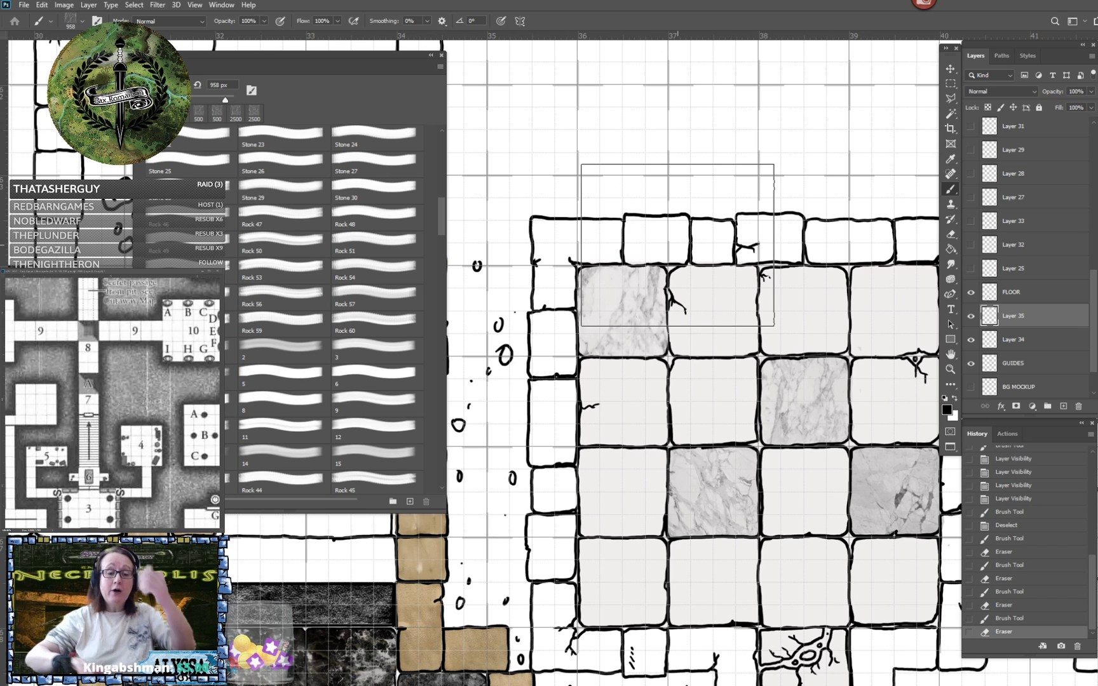
- Choose marble brush 5 at 496 px, try a stamp over the second tile of the room's first row and undo it
{"action": "left_click_drag", "start_coordinate": [677, 246], "coordinate": [551, 189]}
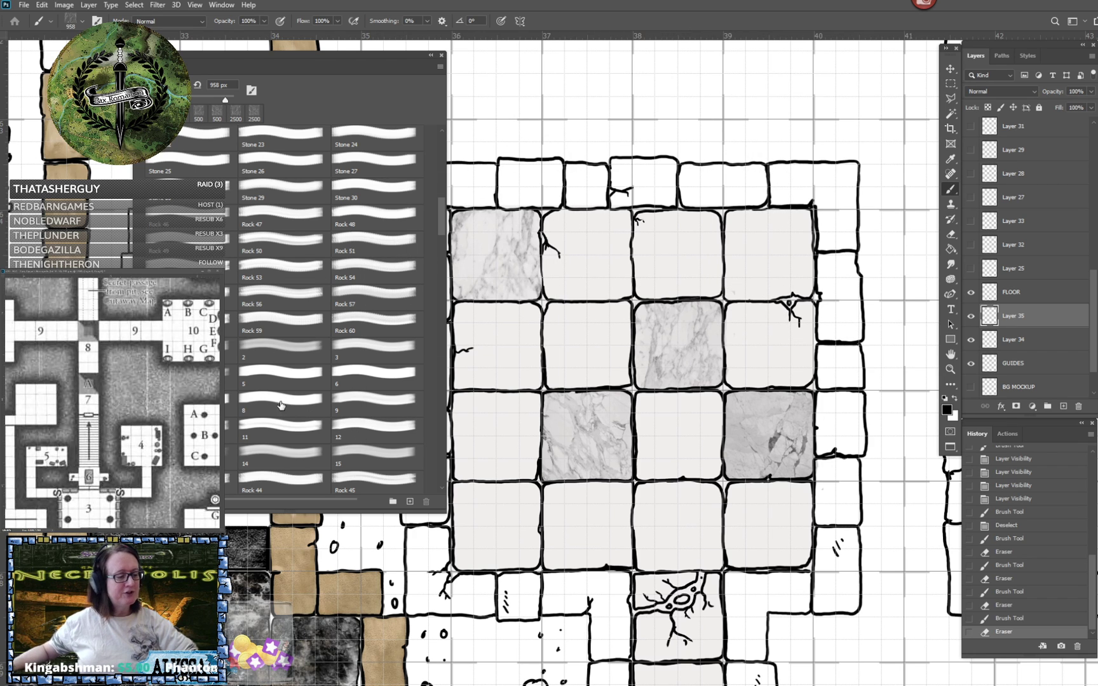
{"action": "left_click", "coordinate": [265, 373]}
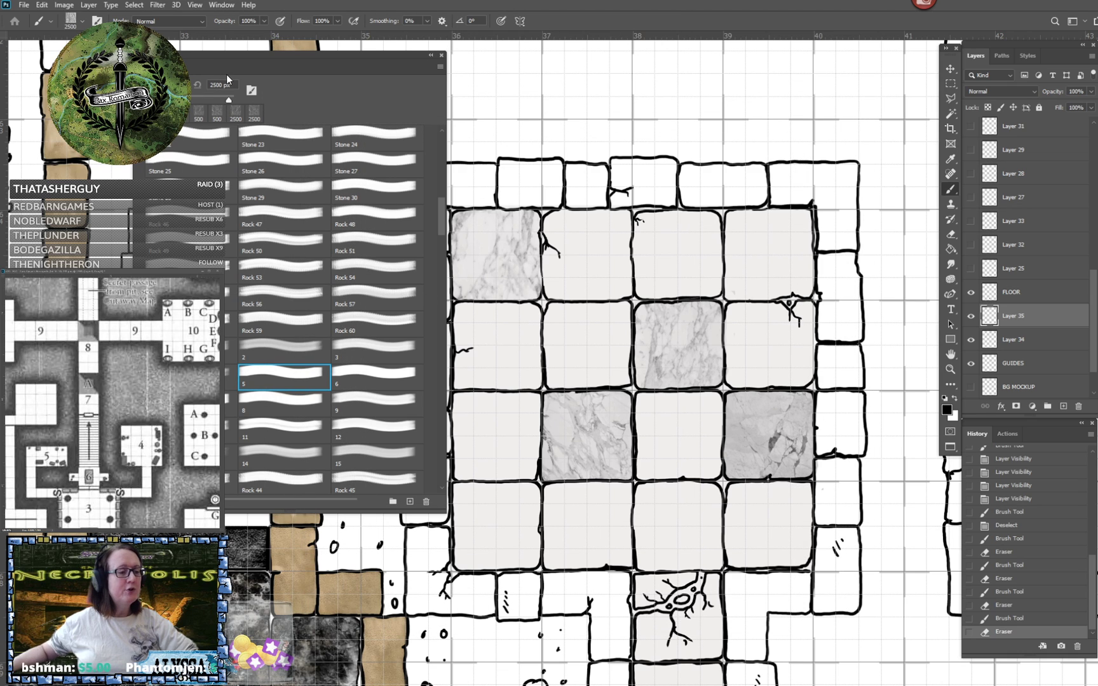
{"action": "mouse_move", "coordinate": [227, 99]}
{"action": "left_mouse_down"}
{"action": "mouse_move", "coordinate": [170, 100]}
{"action": "mouse_move", "coordinate": [223, 105]}
{"action": "left_mouse_up"}
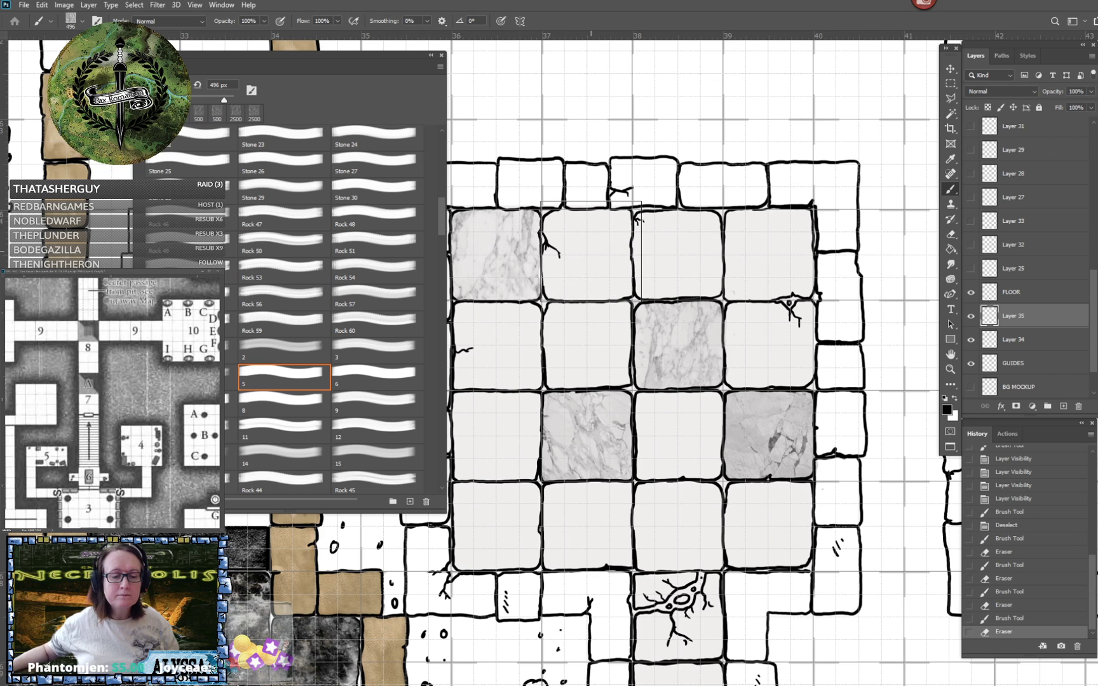
{"action": "left_click", "coordinate": [592, 249]}
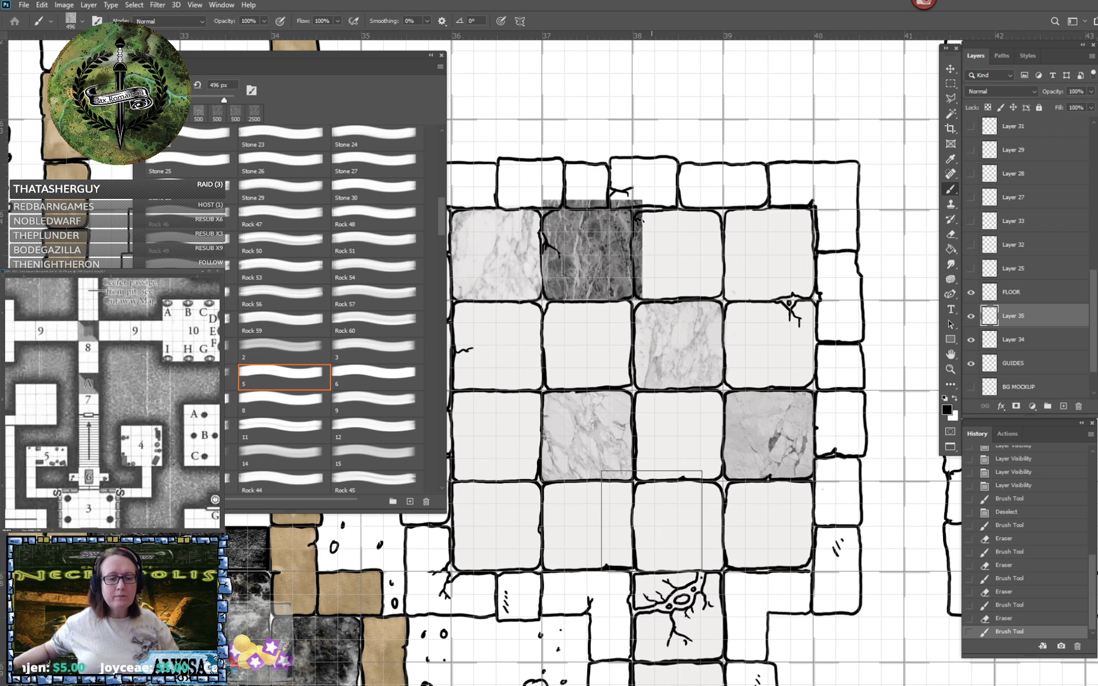
{"action": "key", "text": "ctrl+z"}
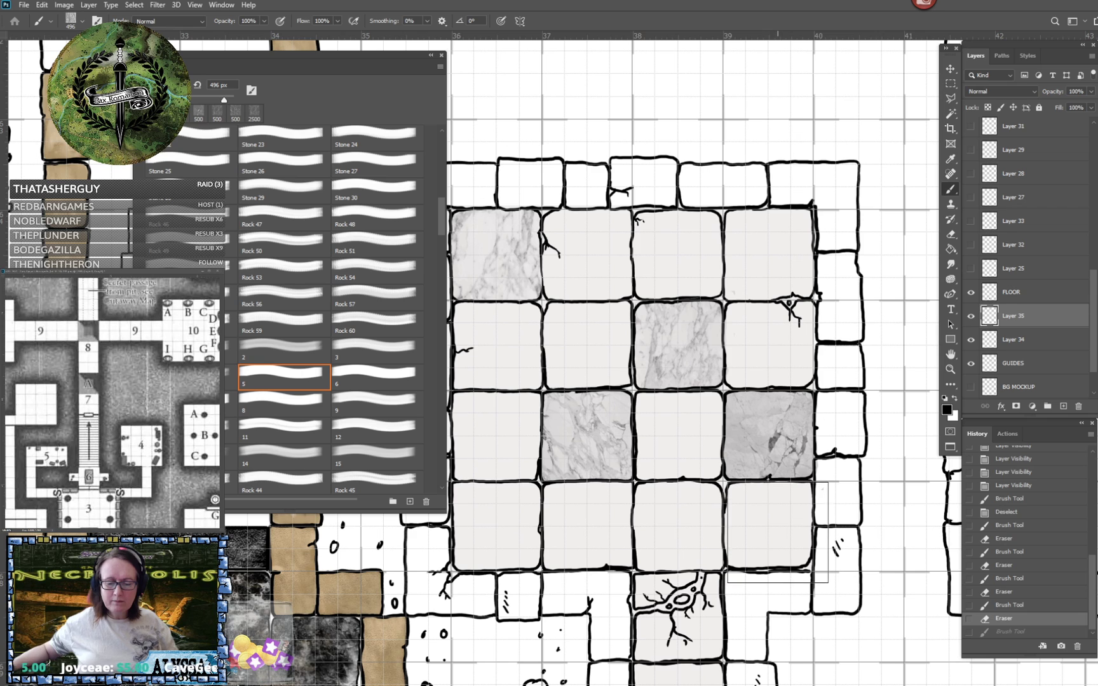
- Stamp marble brush 5 at 496 px over the fourth tile of the room's bottom row and erase its overspill
{"action": "left_click", "coordinate": [775, 532]}
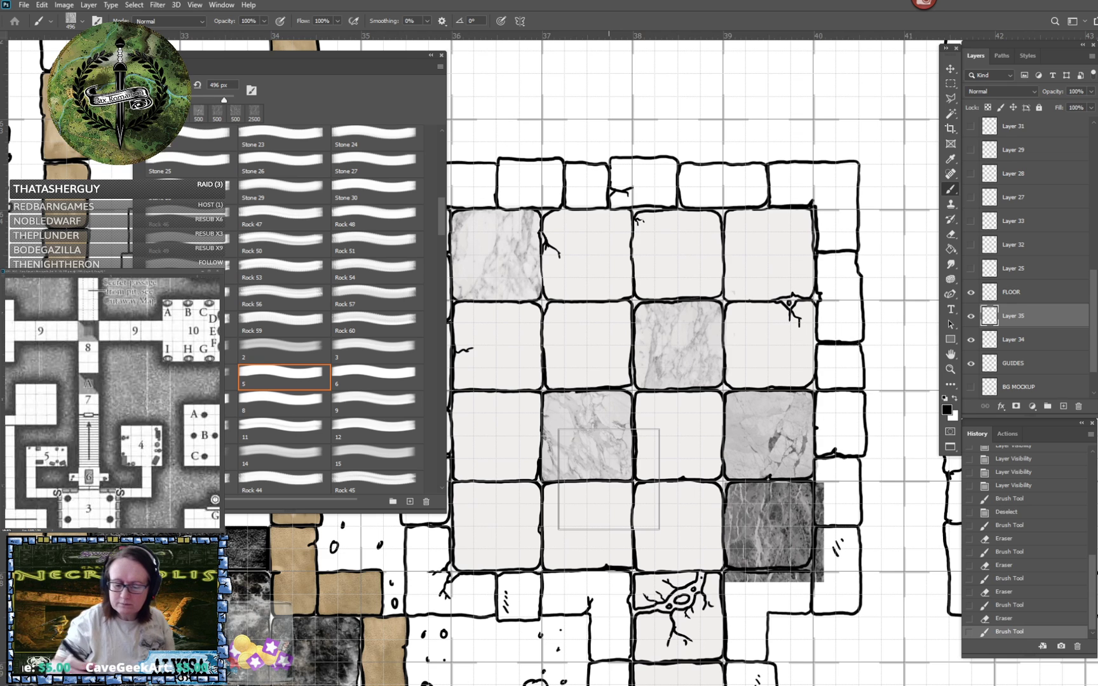
{"action": "mouse_move", "coordinate": [748, 588]}
{"action": "left_mouse_down"}
{"action": "mouse_move", "coordinate": [727, 575]}
{"action": "mouse_move", "coordinate": [792, 578]}
{"action": "mouse_move", "coordinate": [724, 570]}
{"action": "mouse_move", "coordinate": [793, 583]}
{"action": "mouse_move", "coordinate": [744, 576]}
{"action": "mouse_move", "coordinate": [815, 578]}
{"action": "mouse_move", "coordinate": [816, 565]}
{"action": "mouse_move", "coordinate": [825, 578]}
{"action": "mouse_move", "coordinate": [849, 573]}
{"action": "mouse_move", "coordinate": [822, 533]}
{"action": "mouse_move", "coordinate": [819, 554]}
{"action": "mouse_move", "coordinate": [824, 488]}
{"action": "left_mouse_up"}
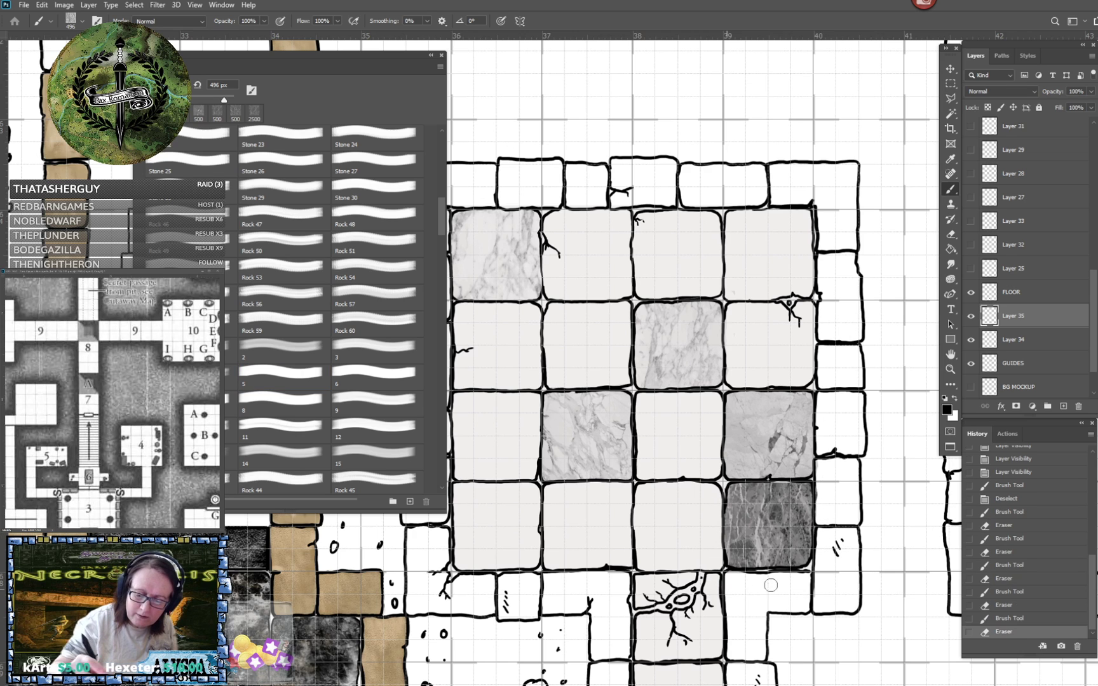
{"action": "mouse_move", "coordinate": [771, 585]}
{"action": "left_mouse_down"}
{"action": "mouse_move", "coordinate": [831, 525]}
{"action": "mouse_move", "coordinate": [836, 503]}
{"action": "left_mouse_up"}
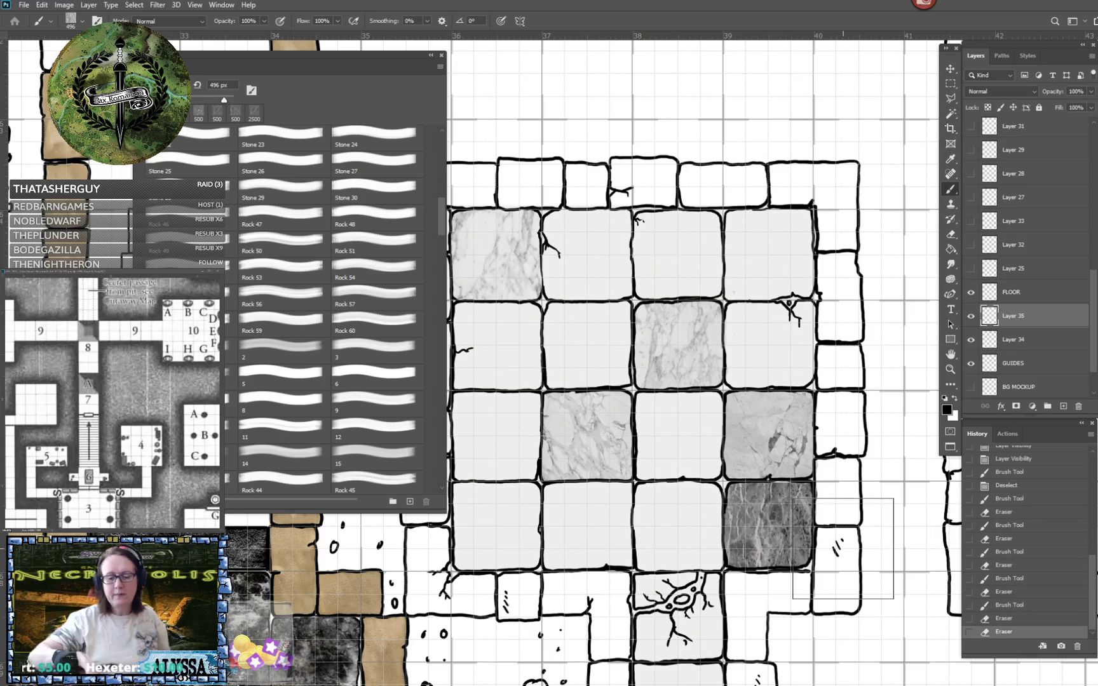
- Stamp marble brush 6 at 500 px over the first tile of the room's bottom row and erase its overspill
{"action": "scroll", "coordinate": [843, 549], "scroll_direction": "down", "scroll_amount": 5}
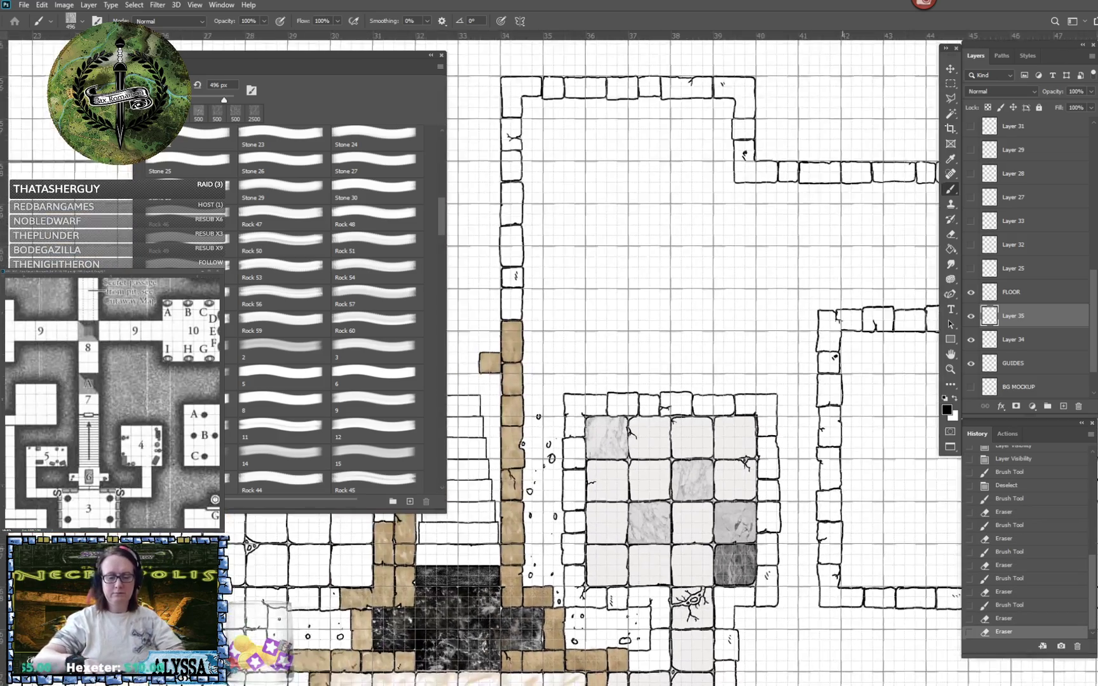
{"action": "scroll", "coordinate": [623, 542], "scroll_direction": "up", "scroll_amount": 3}
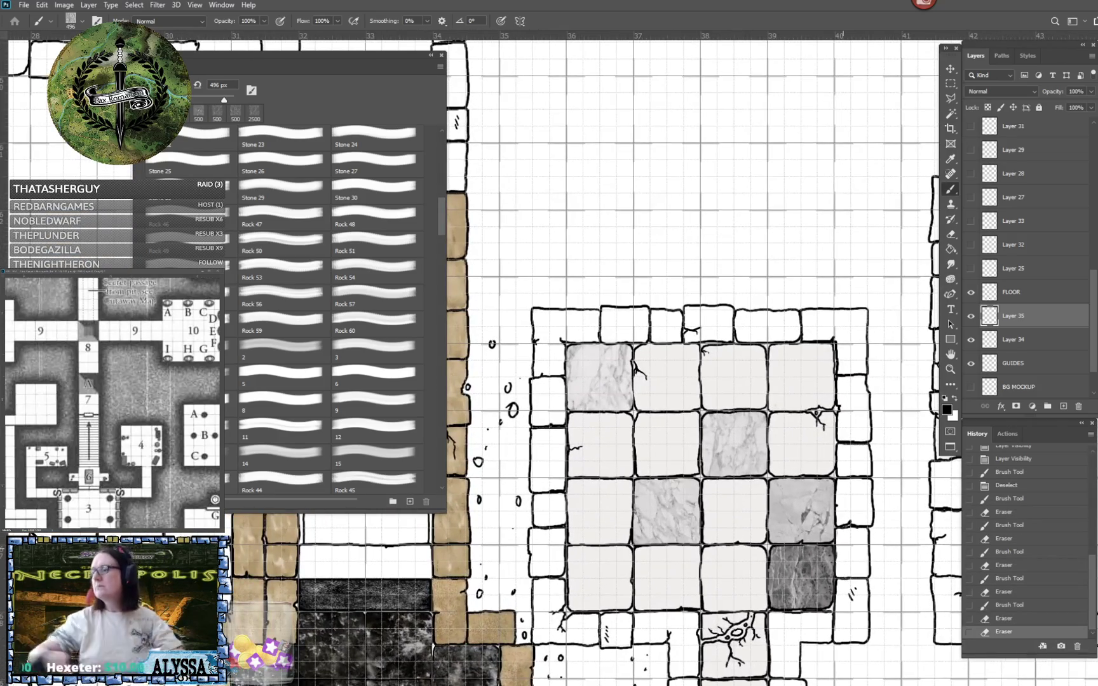
{"action": "scroll", "coordinate": [690, 613], "scroll_direction": "up", "scroll_amount": 2}
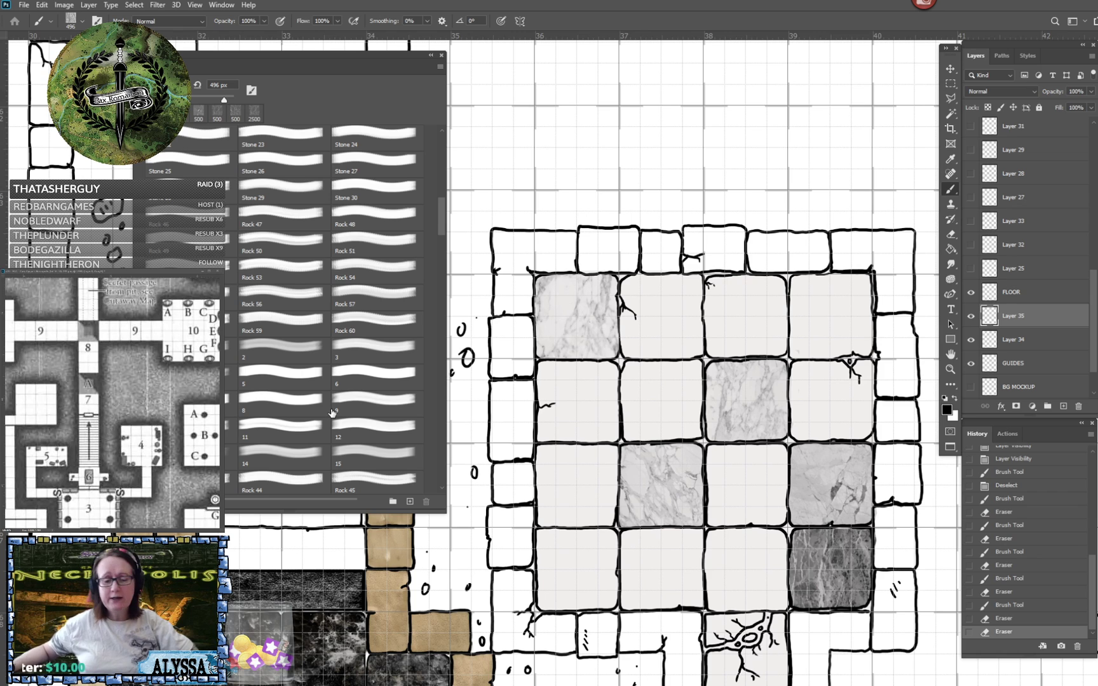
{"action": "left_click", "coordinate": [293, 375]}
{"action": "left_click", "coordinate": [378, 376]}
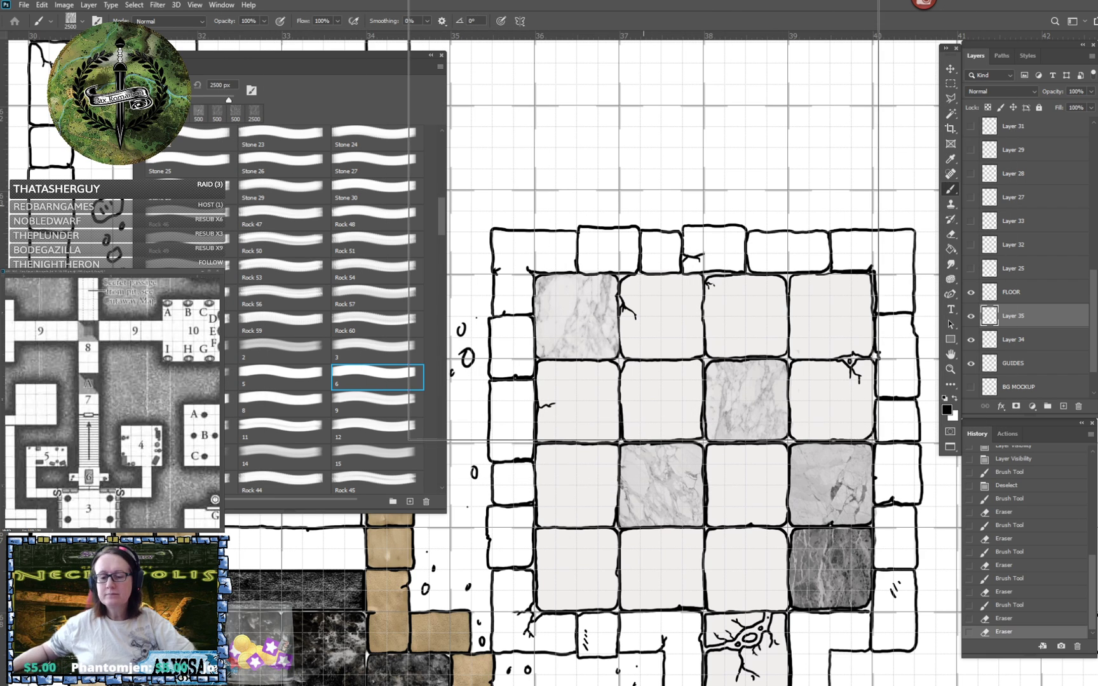
{"action": "key", "text": "bracketleft"}
{"action": "key", "text": "bracketleft"}
{"action": "key", "text": "bracketleft"}
{"action": "key", "text": "bracketleft"}
{"action": "key", "text": "bracketleft"}
{"action": "key", "text": "bracketleft"}
{"action": "key", "text": "bracketleft"}
{"action": "key", "text": "bracketleft"}
{"action": "key", "text": "bracketleft"}
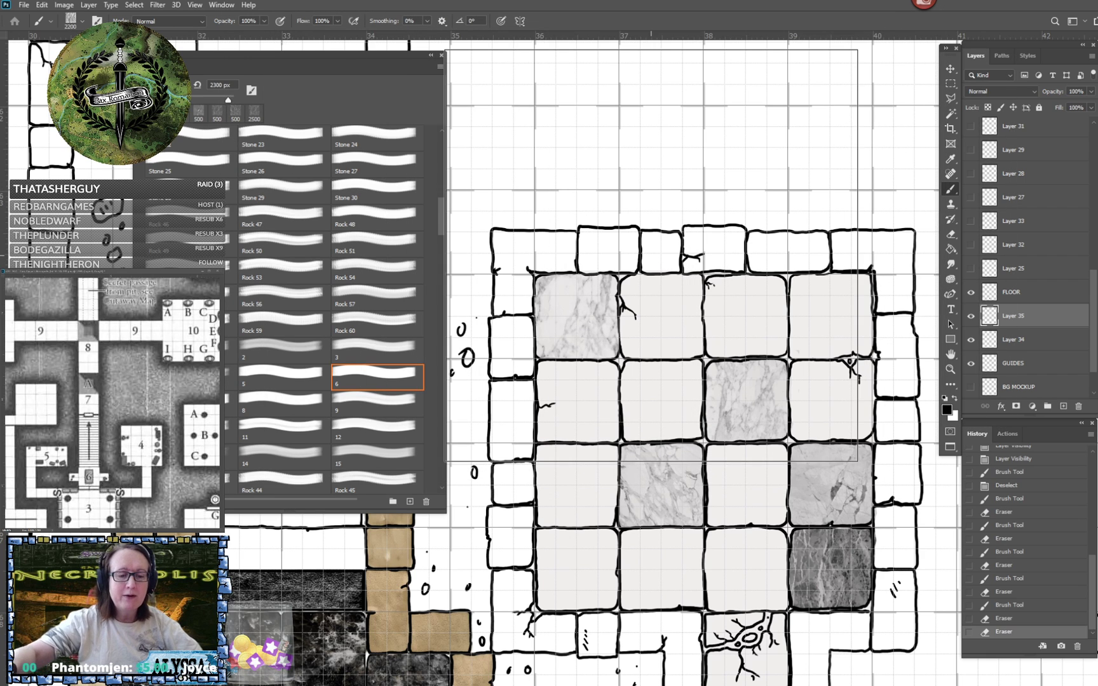
{"action": "key", "text": "bracketleft"}
{"action": "key", "text": "bracketleft"}
{"action": "key", "text": "bracketleft"}
{"action": "key", "text": "bracketleft"}
{"action": "key", "text": "bracketleft"}
{"action": "key", "text": "bracketleft"}
{"action": "key", "text": "bracketleft"}
{"action": "key", "text": "bracketleft"}
{"action": "key", "text": "bracketleft"}
{"action": "key", "text": "bracketleft"}
{"action": "key", "text": "bracketleft"}
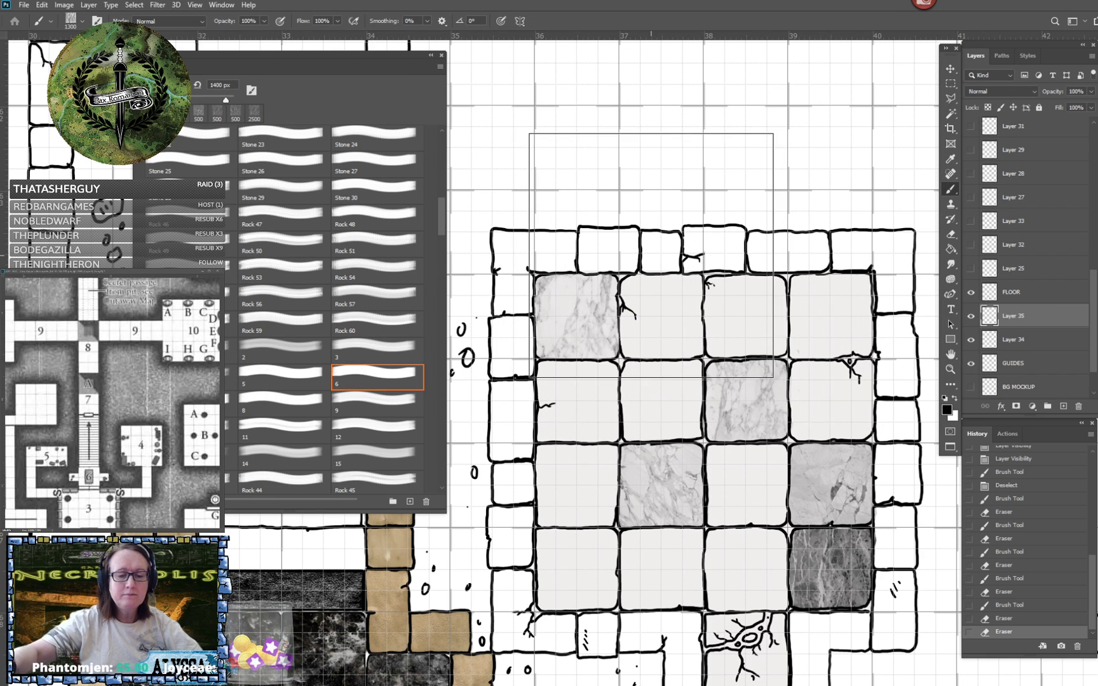
{"action": "key", "text": "bracketleft"}
{"action": "key", "text": "bracketleft"}
{"action": "key", "text": "bracketleft"}
{"action": "key", "text": "bracketleft"}
{"action": "key", "text": "bracketleft"}
{"action": "key", "text": "bracketleft"}
{"action": "key", "text": "bracketleft"}
{"action": "key", "text": "bracketleft"}
{"action": "key", "text": "bracketleft"}
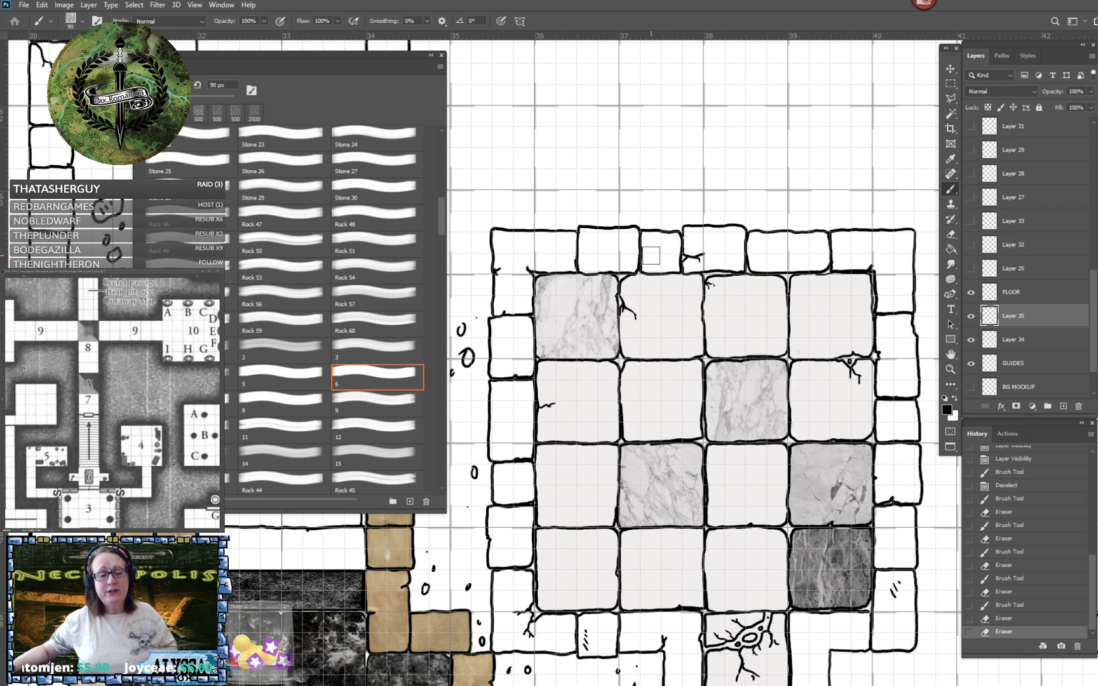
{"action": "key", "text": "bracketright"}
{"action": "key", "text": "bracketright"}
{"action": "key", "text": "bracketright"}
{"action": "key", "text": "bracketright"}
{"action": "key", "text": "bracketright"}
{"action": "key", "text": "bracketright"}
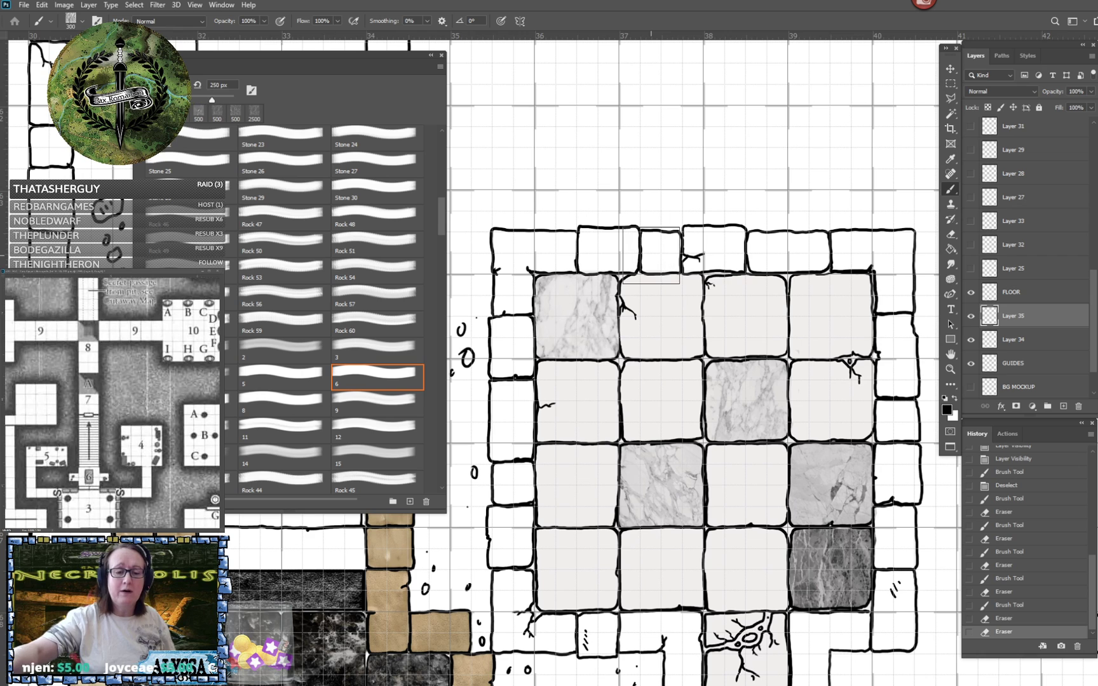
{"action": "key", "text": "bracketright"}
{"action": "key", "text": "bracketright"}
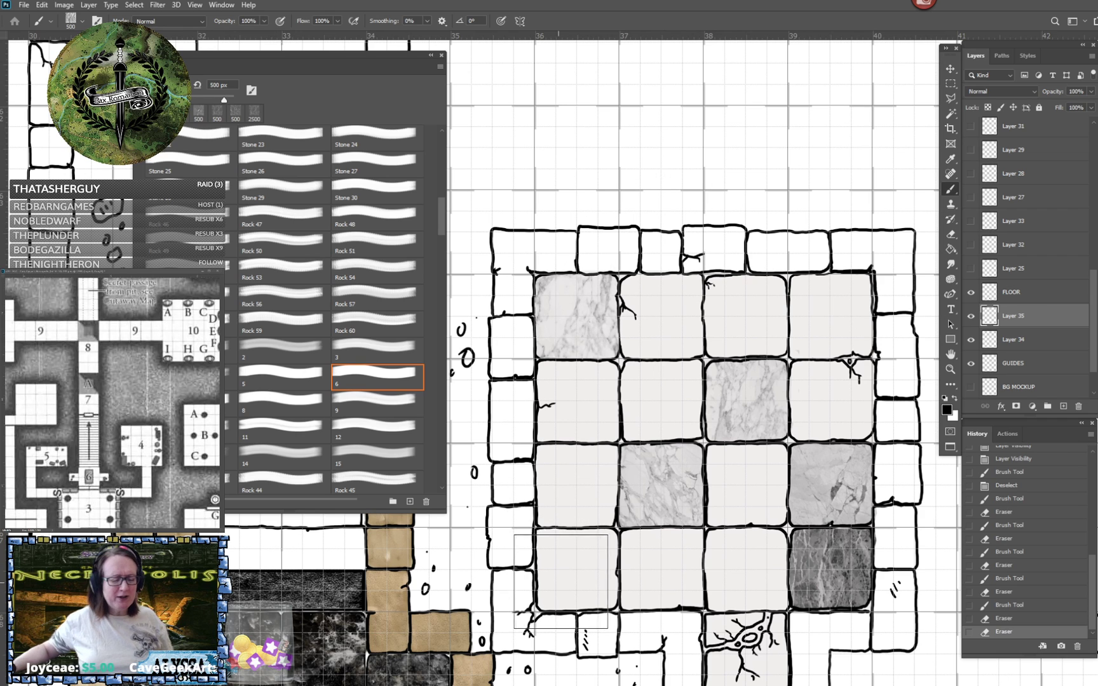
{"action": "left_click", "coordinate": [571, 577]}
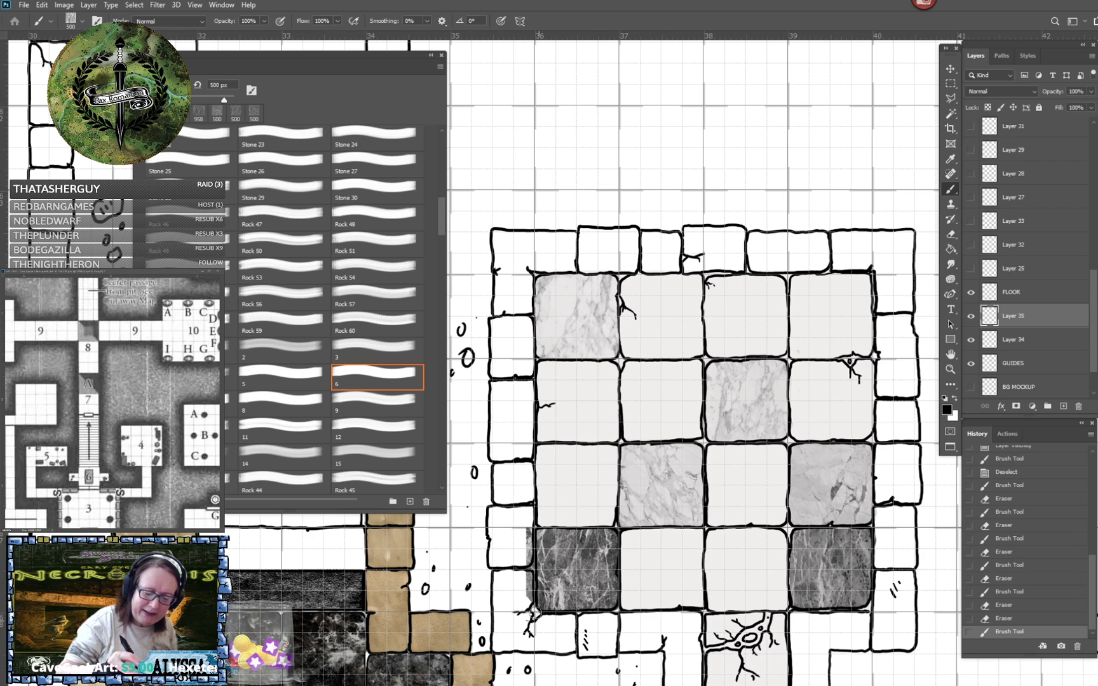
{"action": "left_click_drag", "start_coordinate": [530, 559], "coordinate": [530, 510]}
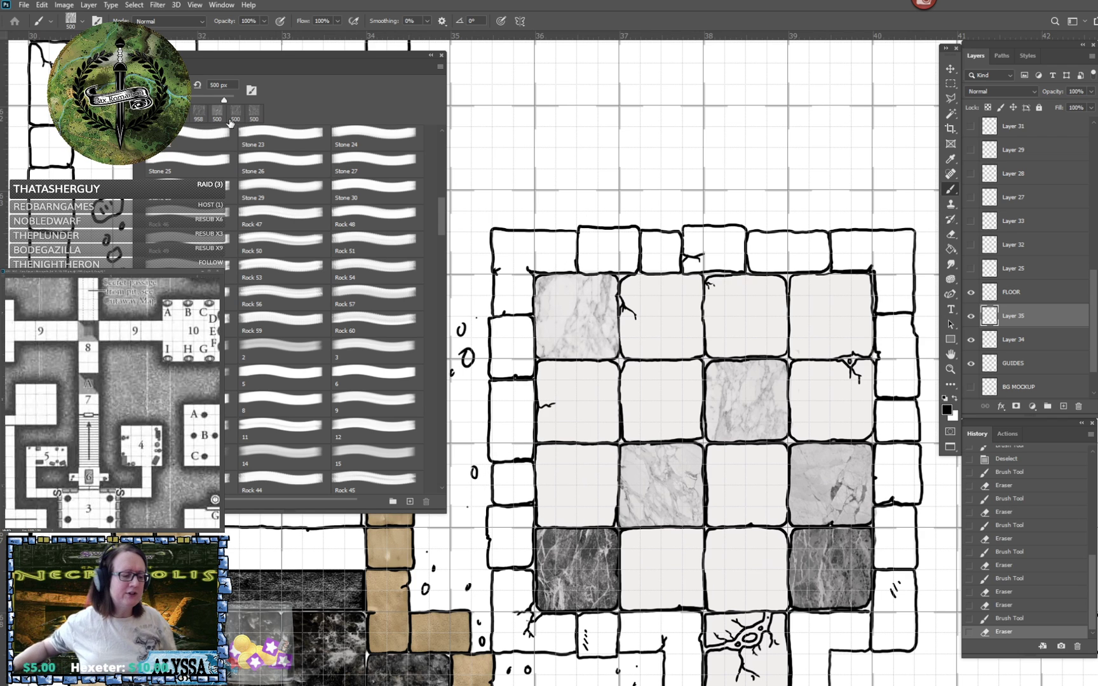
- Try 2500 px test stamps of marble brush 6, the brush just before 8, and brush 8 over the room, undoing each
{"action": "left_click", "coordinate": [357, 375]}
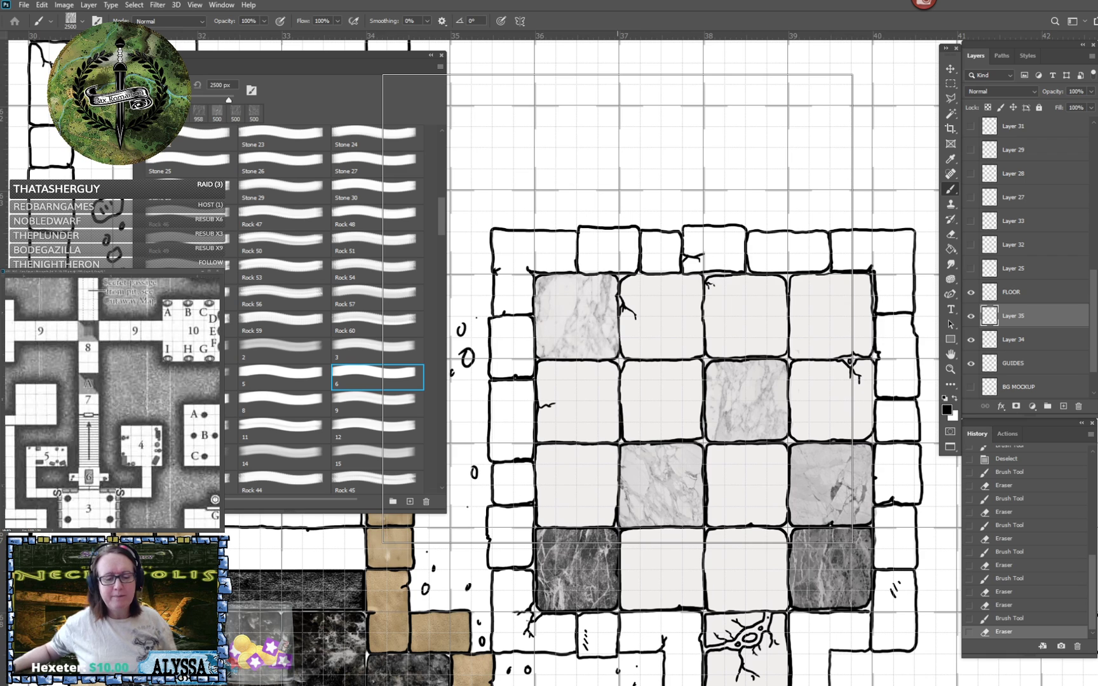
{"action": "left_click", "coordinate": [617, 309]}
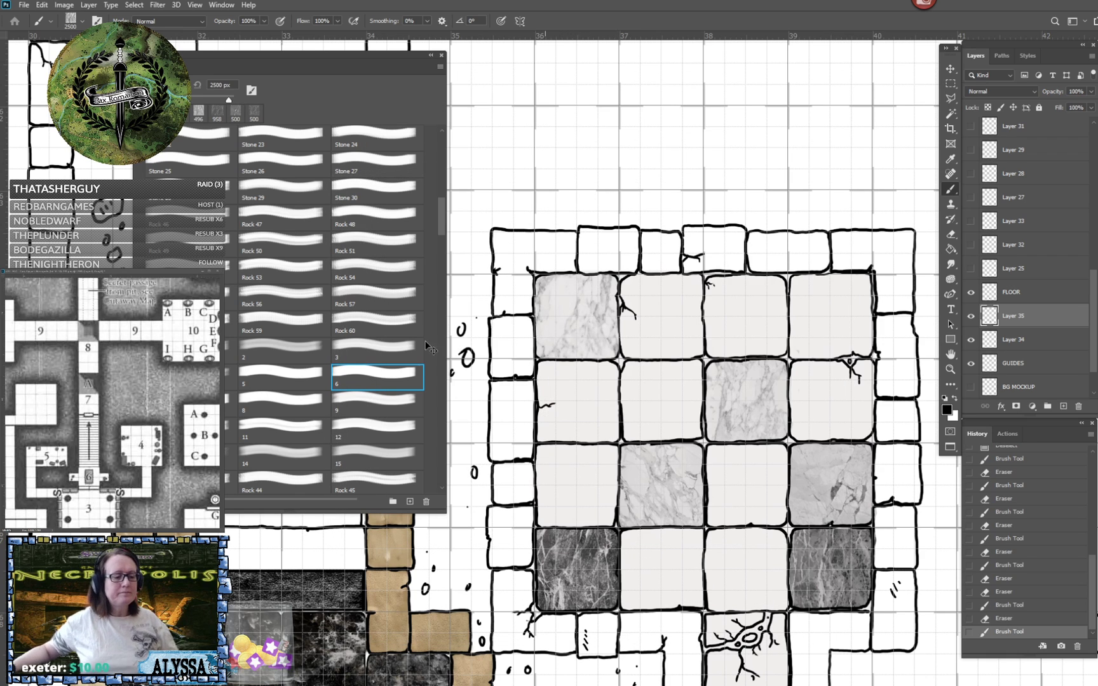
{"action": "left_click", "coordinate": [200, 404]}
{"action": "left_click", "coordinate": [653, 406]}
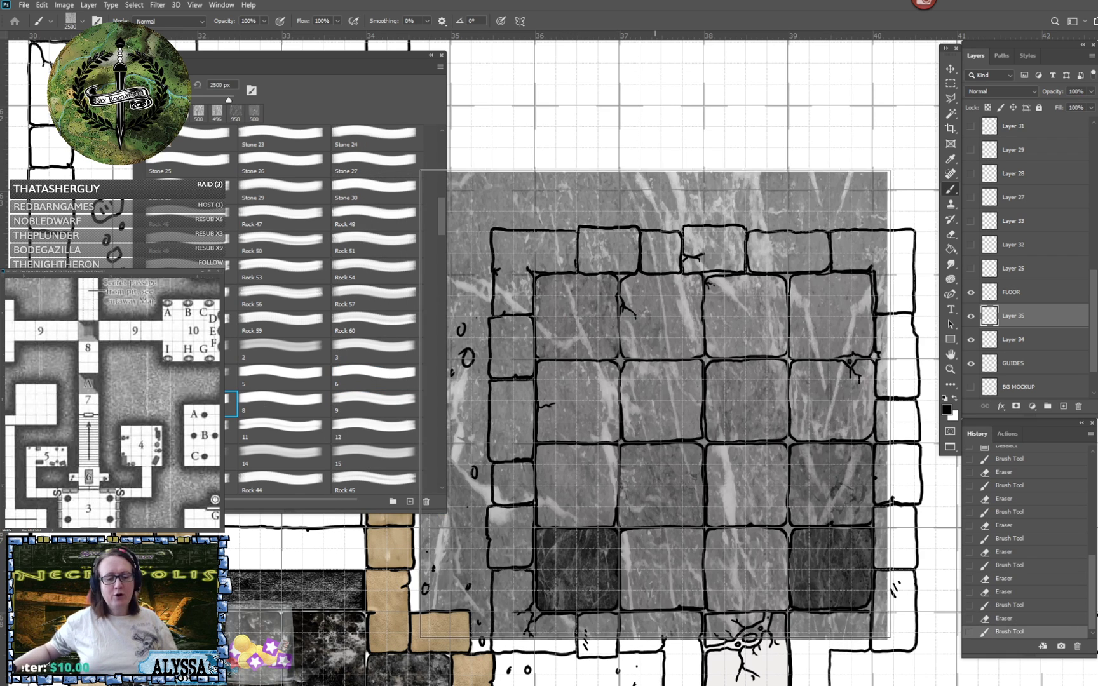
{"action": "key", "text": "ctrl+z"}
{"action": "left_click", "coordinate": [308, 397]}
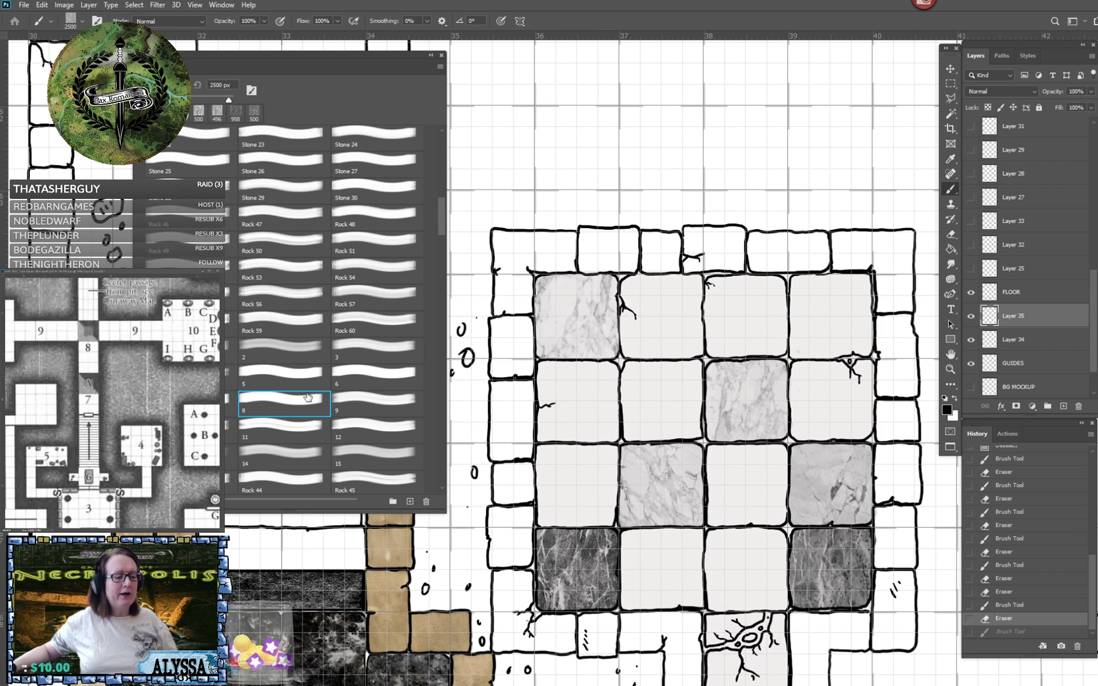
{"action": "left_click", "coordinate": [600, 392]}
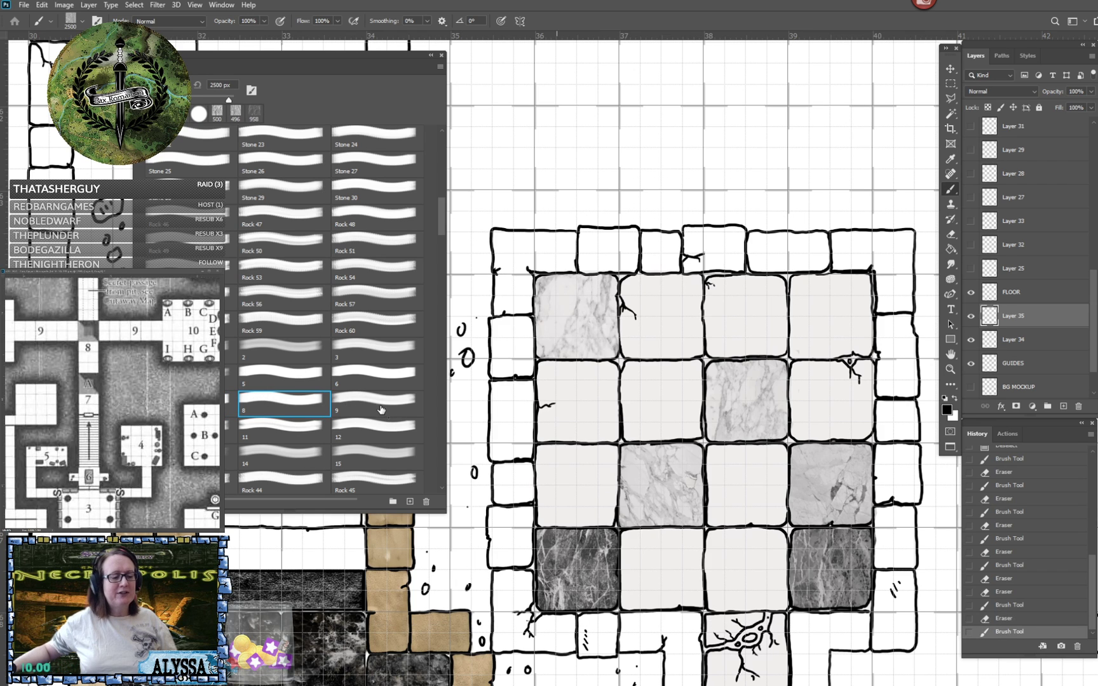
{"action": "key", "text": "ctrl+z"}
- Choose marble brush 9, undo a 2500 px test stamp over the room, and reduce the brush size to 600 px
{"action": "left_click", "coordinate": [381, 407]}
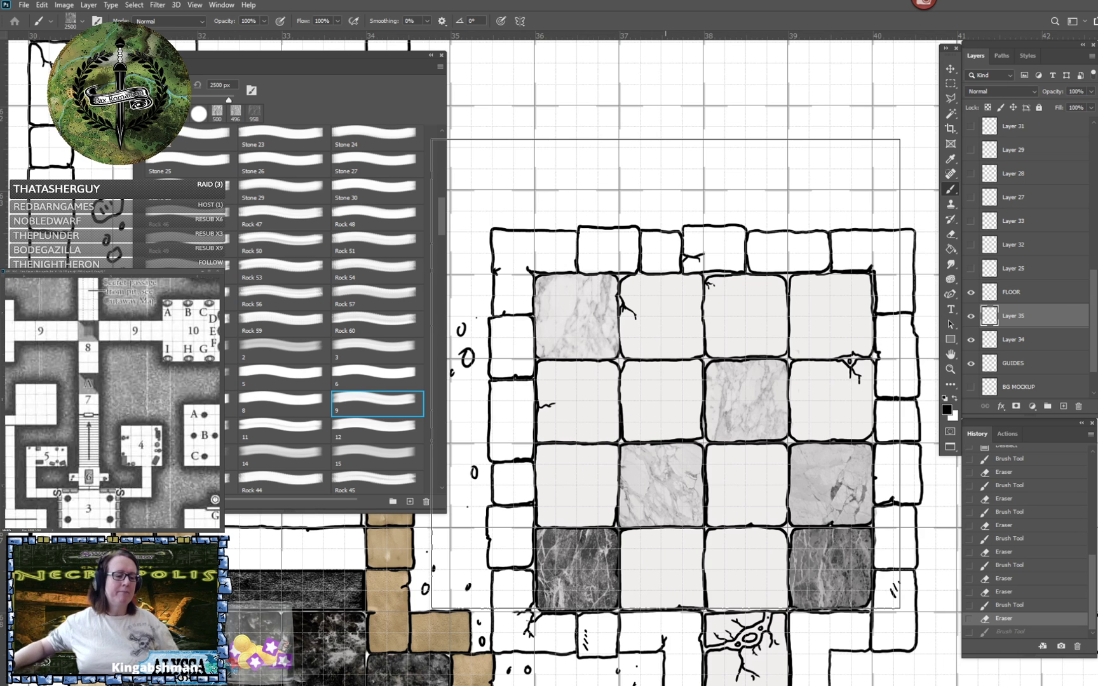
{"action": "left_click", "coordinate": [755, 372]}
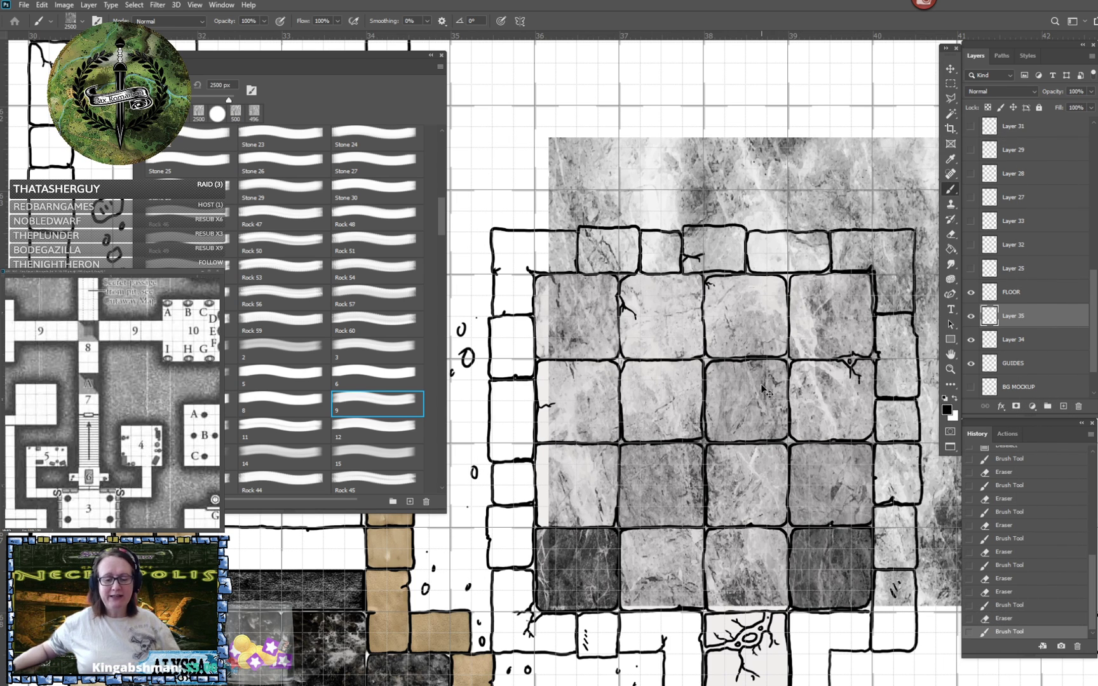
{"action": "key", "text": "ctrl+z"}
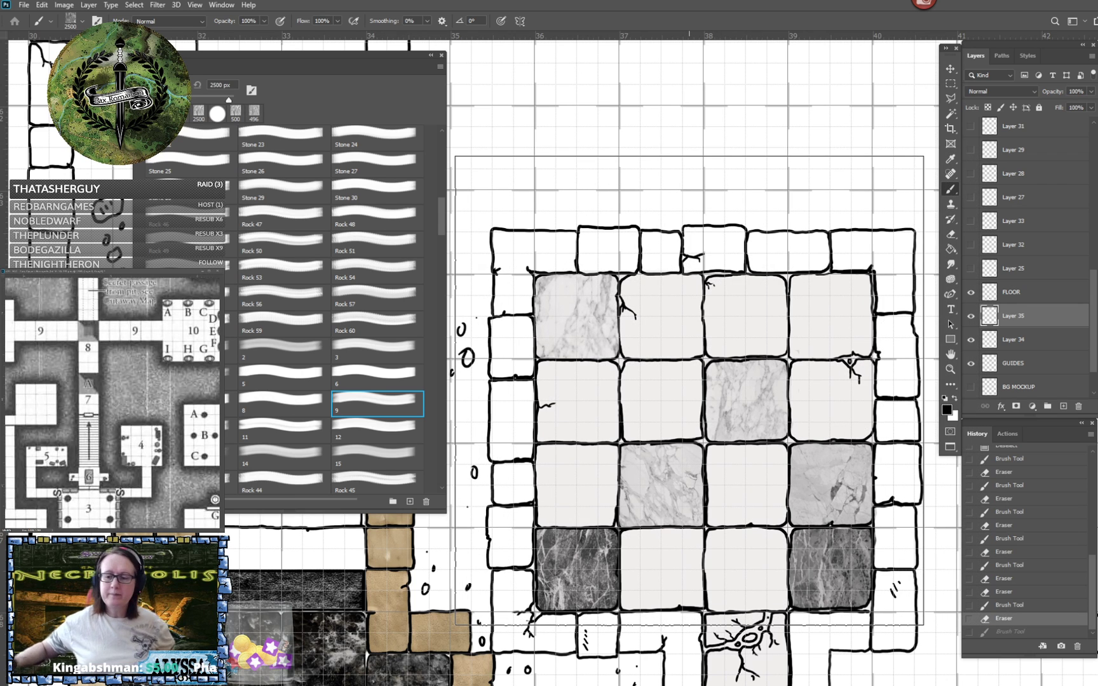
{"action": "key", "text": "bracketleft"}
{"action": "key", "text": "bracketleft"}
{"action": "key", "text": "bracketleft"}
{"action": "key", "text": "bracketleft"}
{"action": "key", "text": "bracketleft"}
{"action": "key", "text": "bracketleft"}
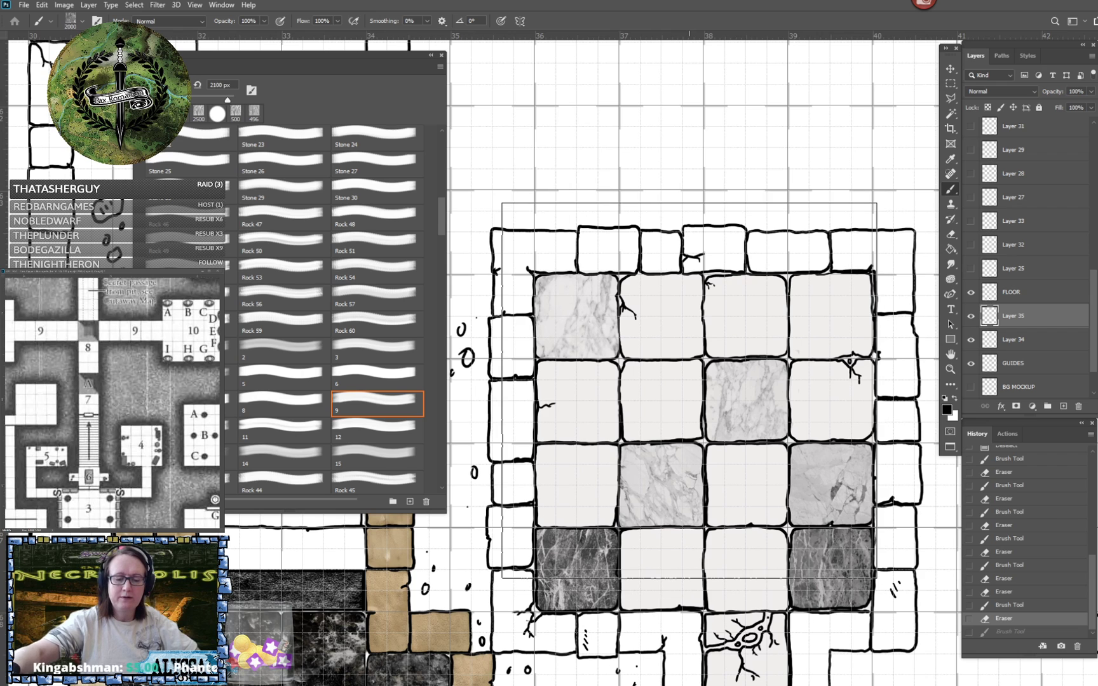
{"action": "key", "text": "bracketleft"}
{"action": "key", "text": "bracketleft"}
{"action": "key", "text": "bracketleft"}
{"action": "key", "text": "bracketleft"}
{"action": "key", "text": "bracketleft"}
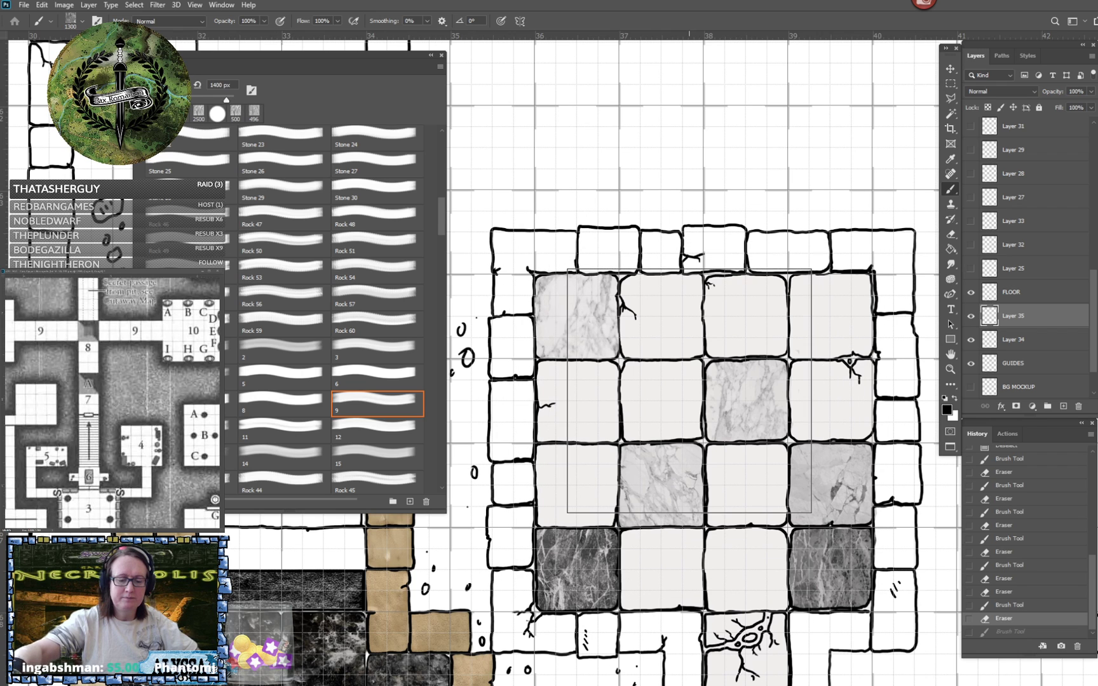
{"action": "key", "text": "bracketleft"}
{"action": "key", "text": "bracketleft"}
{"action": "key", "text": "bracketleft"}
{"action": "key", "text": "bracketleft"}
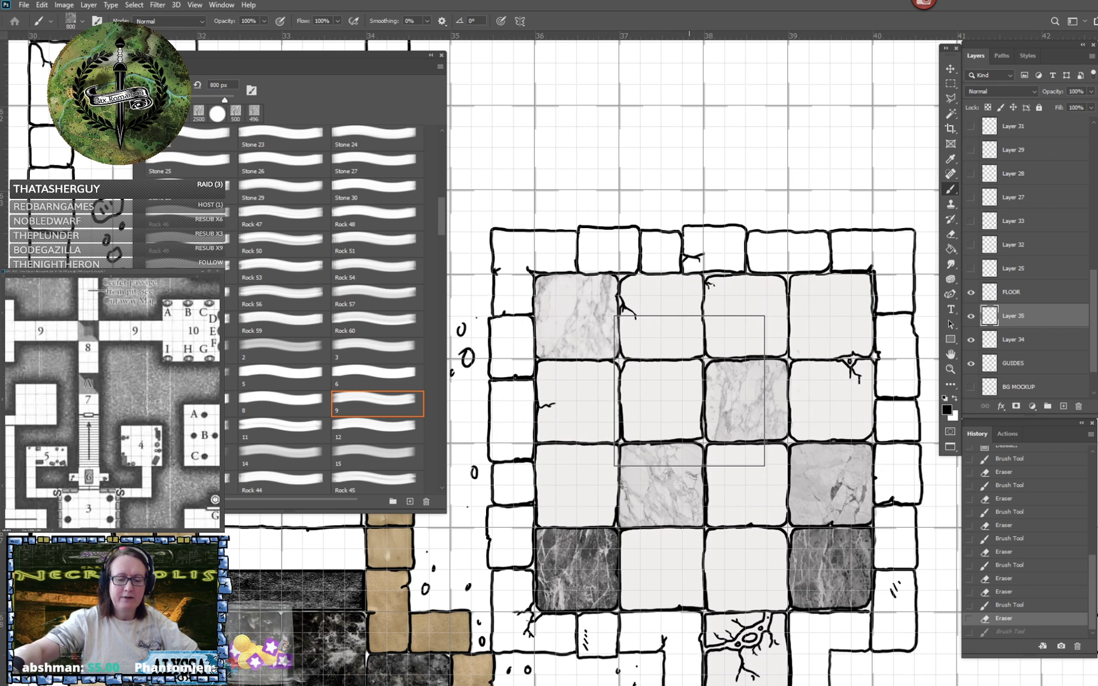
{"action": "key", "text": "bracketleft"}
{"action": "key", "text": "bracketleft"}
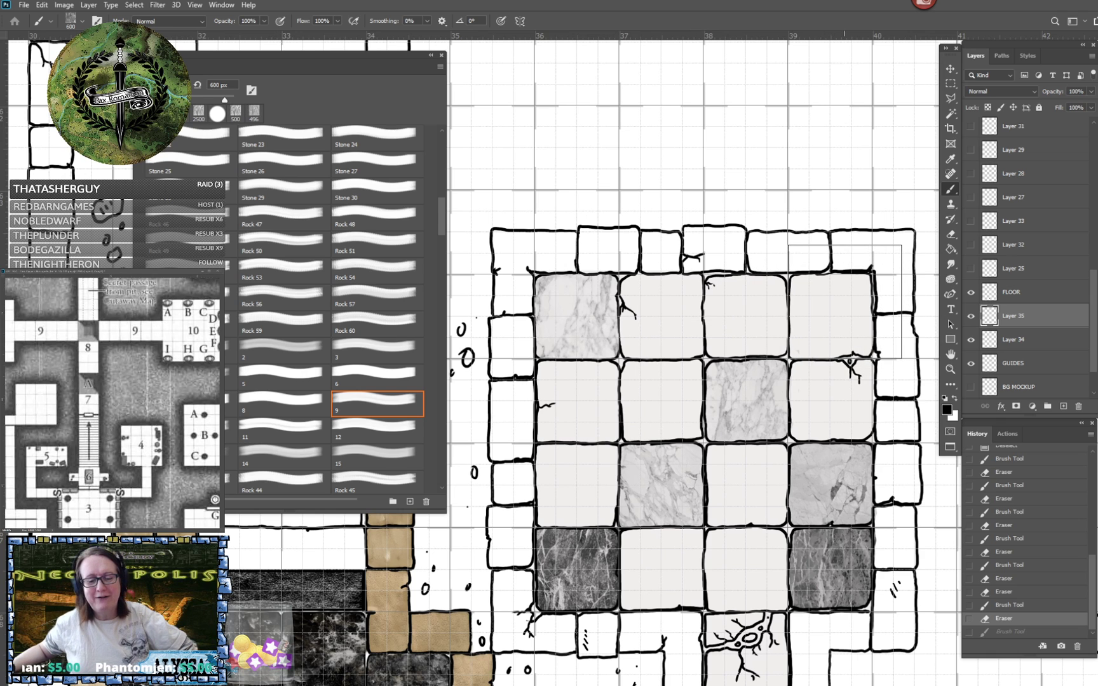
- Stamp marble brush 9 at 600 px over the room's upper-right tile, undoing two trial placements, and erase the final stamp's overspill
{"action": "left_click", "coordinate": [846, 300]}
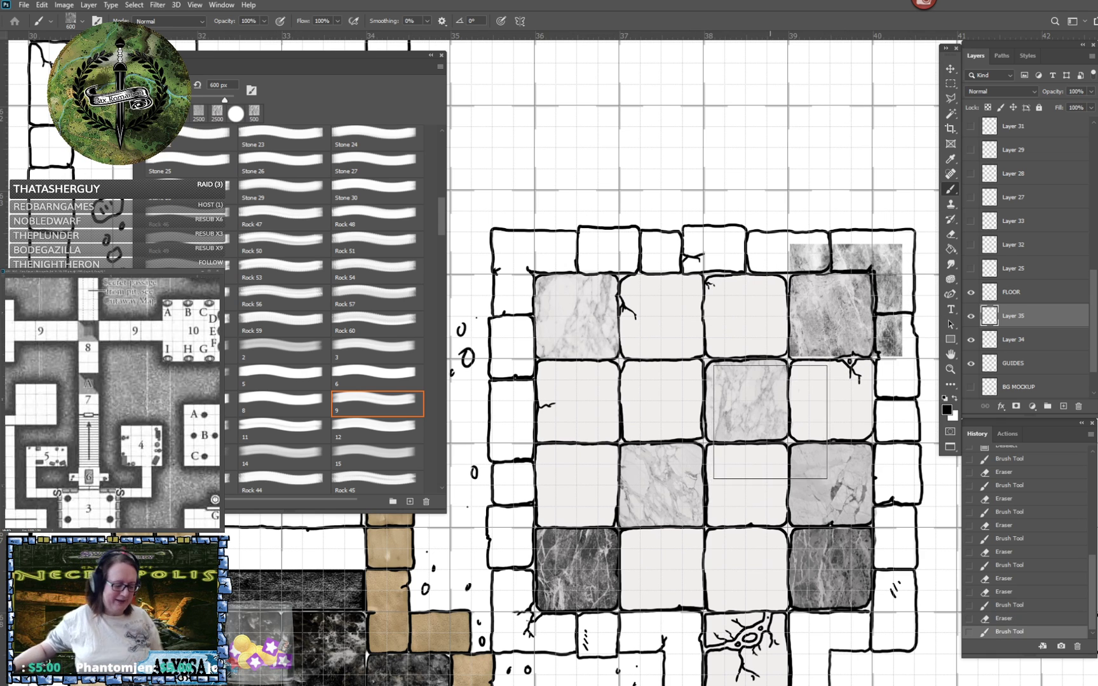
{"action": "key", "text": "ctrl+z"}
{"action": "left_click", "coordinate": [842, 329]}
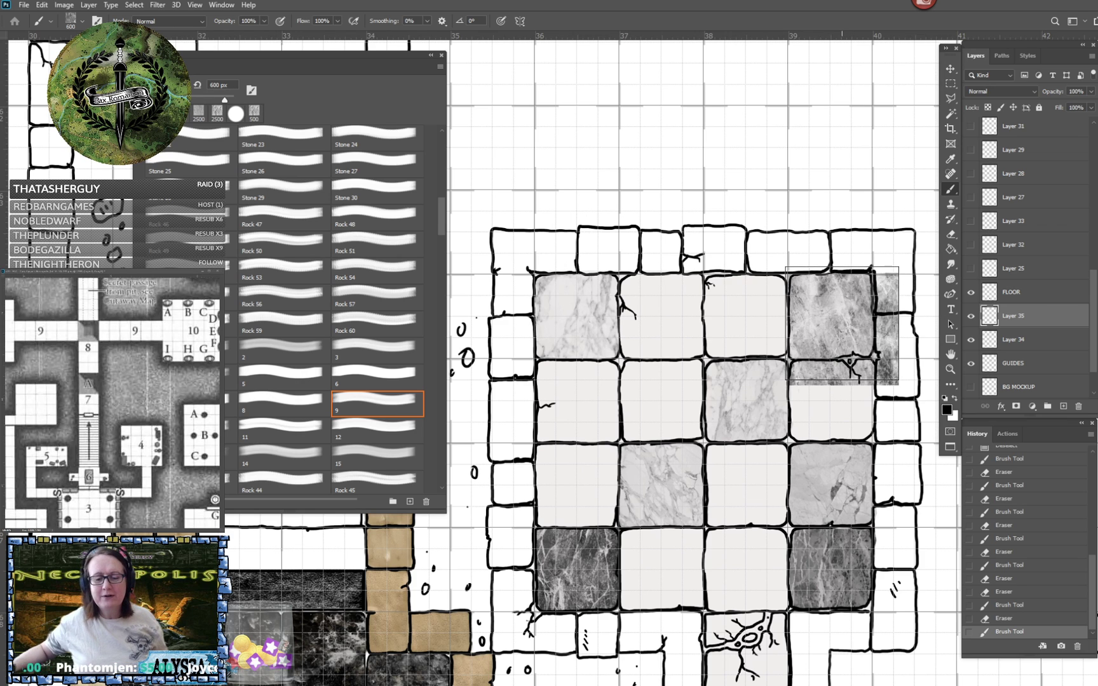
{"action": "key", "text": "ctrl+z"}
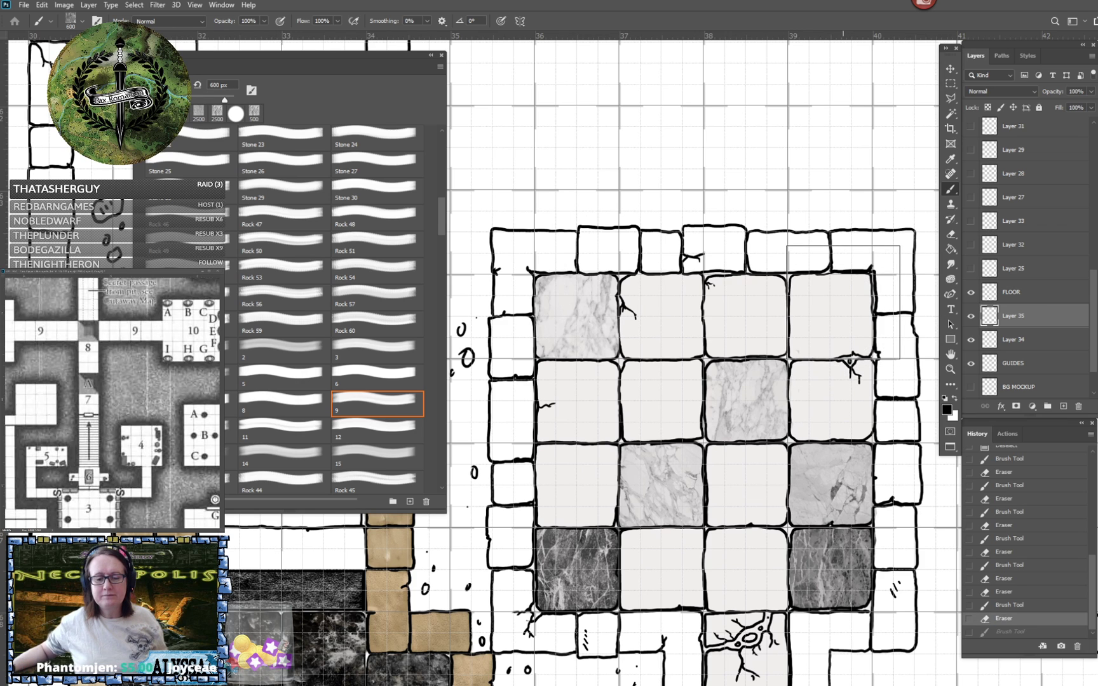
{"action": "left_click", "coordinate": [843, 302]}
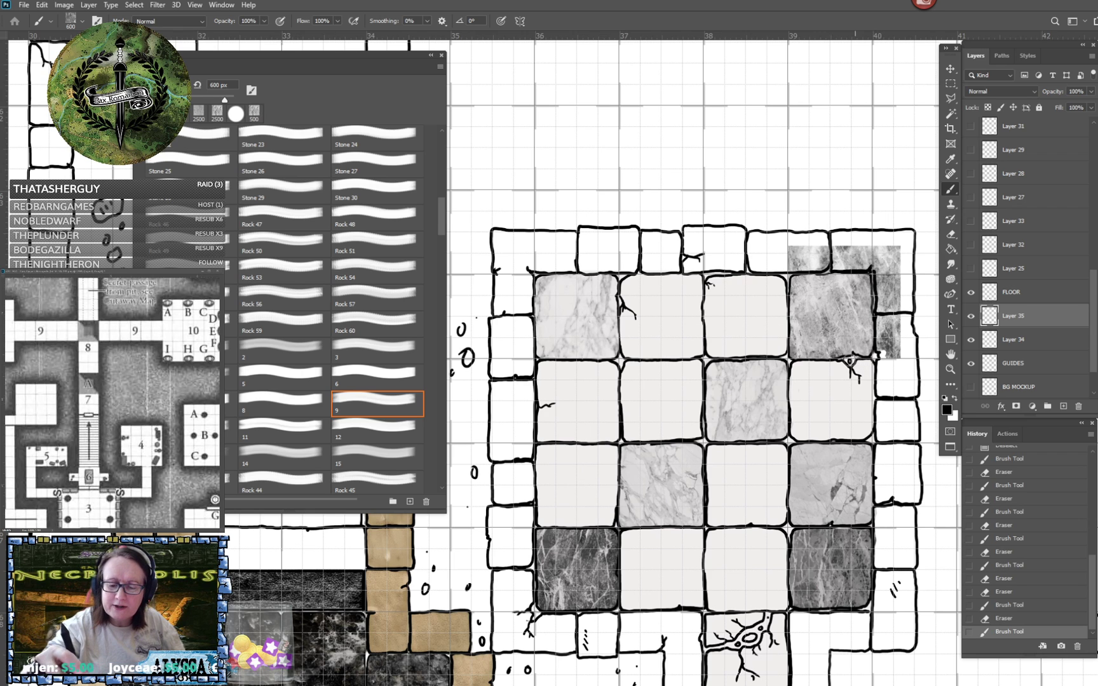
{"action": "mouse_move", "coordinate": [885, 363]}
{"action": "left_mouse_down"}
{"action": "mouse_move", "coordinate": [881, 305]}
{"action": "mouse_move", "coordinate": [894, 306]}
{"action": "mouse_move", "coordinate": [892, 345]}
{"action": "mouse_move", "coordinate": [902, 343]}
{"action": "mouse_move", "coordinate": [900, 293]}
{"action": "mouse_move", "coordinate": [878, 307]}
{"action": "mouse_move", "coordinate": [876, 256]}
{"action": "mouse_move", "coordinate": [891, 317]}
{"action": "mouse_move", "coordinate": [904, 237]}
{"action": "left_mouse_up"}
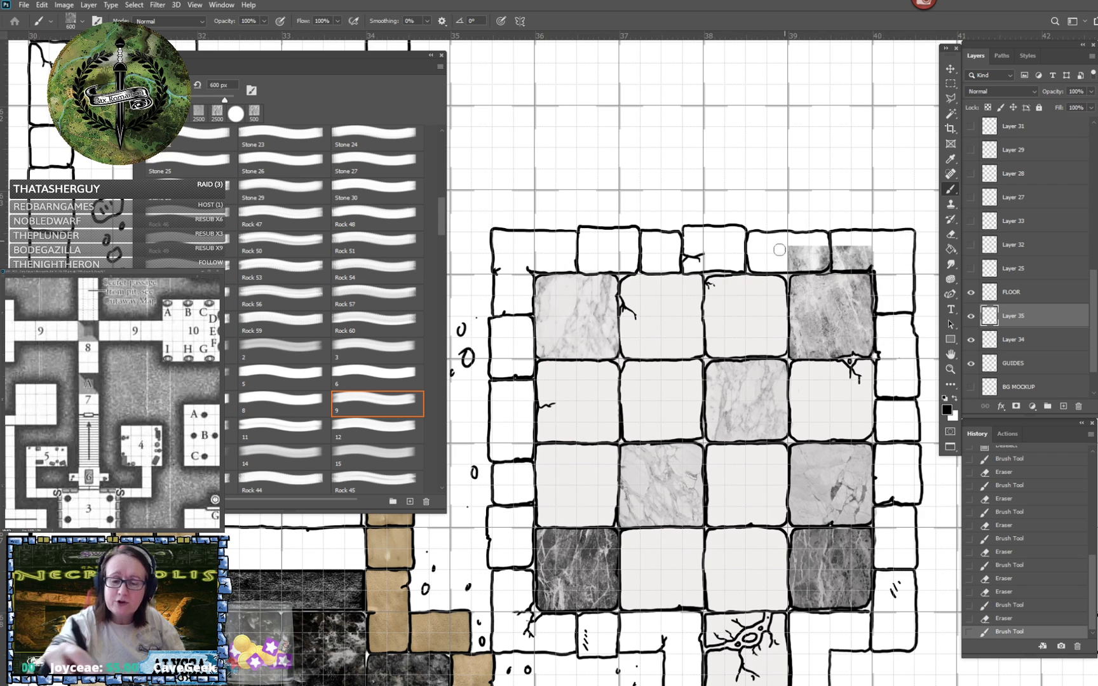
{"action": "mouse_move", "coordinate": [780, 249]}
{"action": "left_mouse_down"}
{"action": "mouse_move", "coordinate": [863, 245]}
{"action": "mouse_move", "coordinate": [807, 248]}
{"action": "mouse_move", "coordinate": [855, 246]}
{"action": "mouse_move", "coordinate": [777, 265]}
{"action": "mouse_move", "coordinate": [790, 274]}
{"action": "mouse_move", "coordinate": [871, 266]}
{"action": "mouse_move", "coordinate": [843, 254]}
{"action": "mouse_move", "coordinate": [882, 247]}
{"action": "mouse_move", "coordinate": [791, 260]}
{"action": "left_mouse_up"}
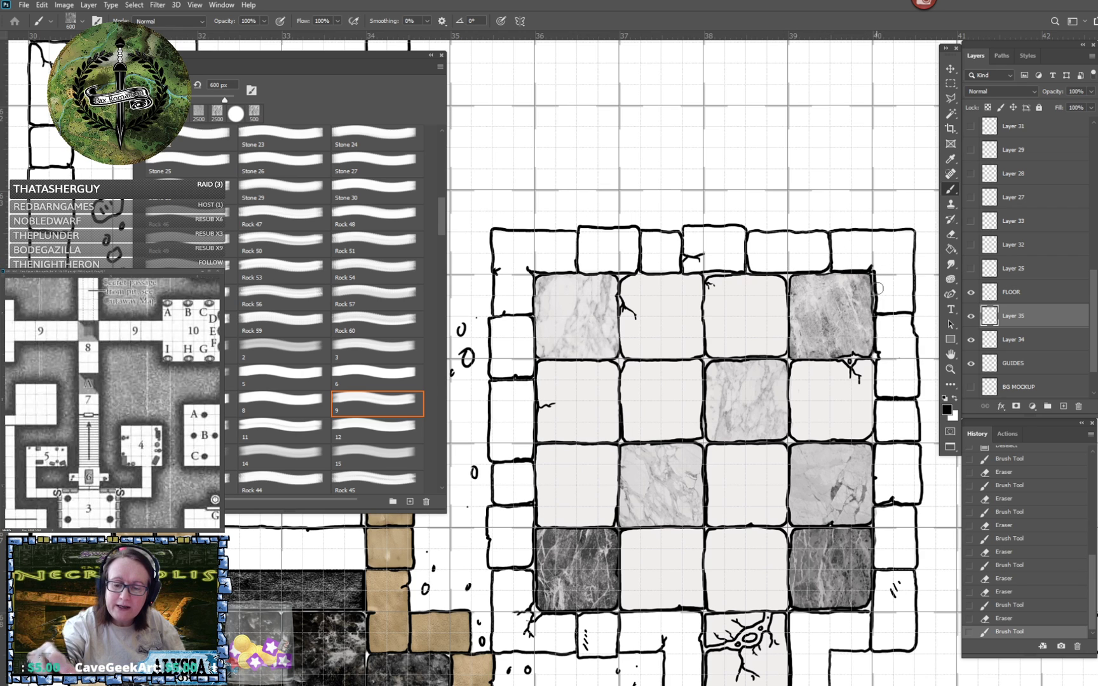
{"action": "left_click_drag", "start_coordinate": [892, 336], "coordinate": [891, 338]}
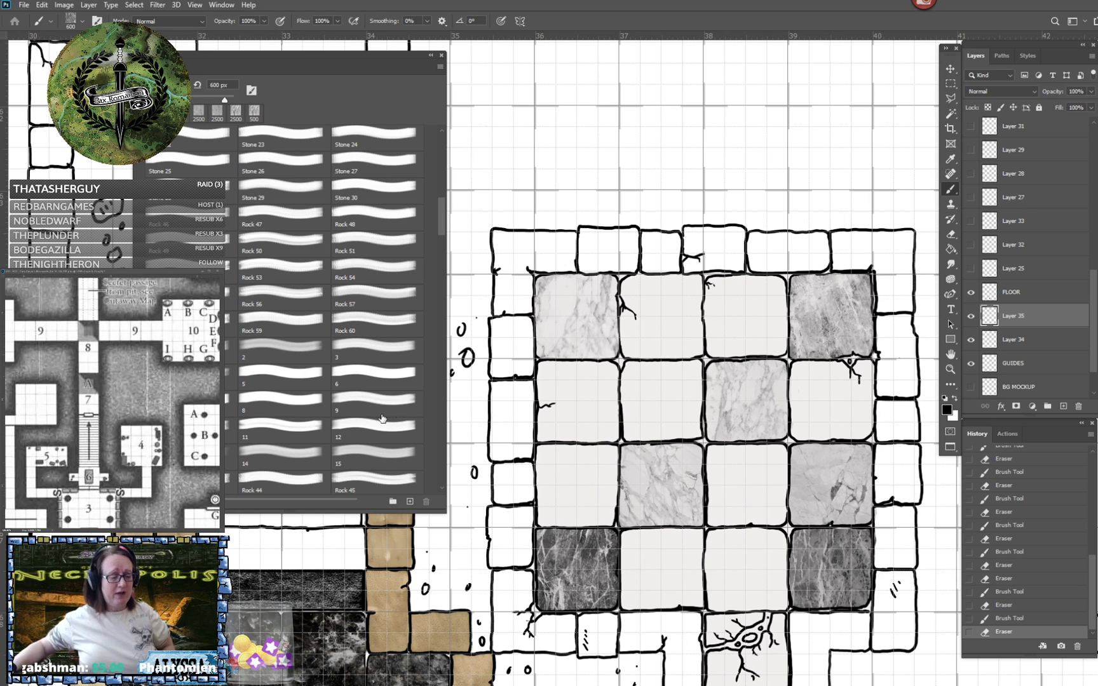
- Try a 2500 px stamp of the brush just before Rock 44 over the room and undo it
{"action": "scroll", "coordinate": [304, 448], "scroll_direction": "down", "scroll_amount": 2}
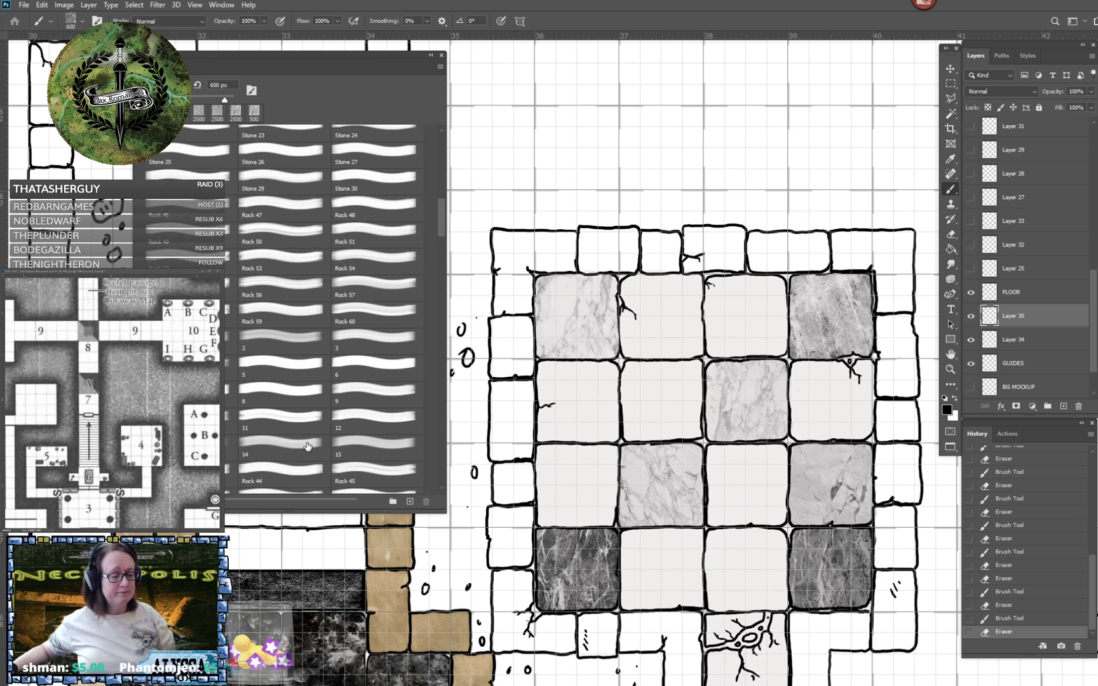
{"action": "left_click", "coordinate": [232, 446]}
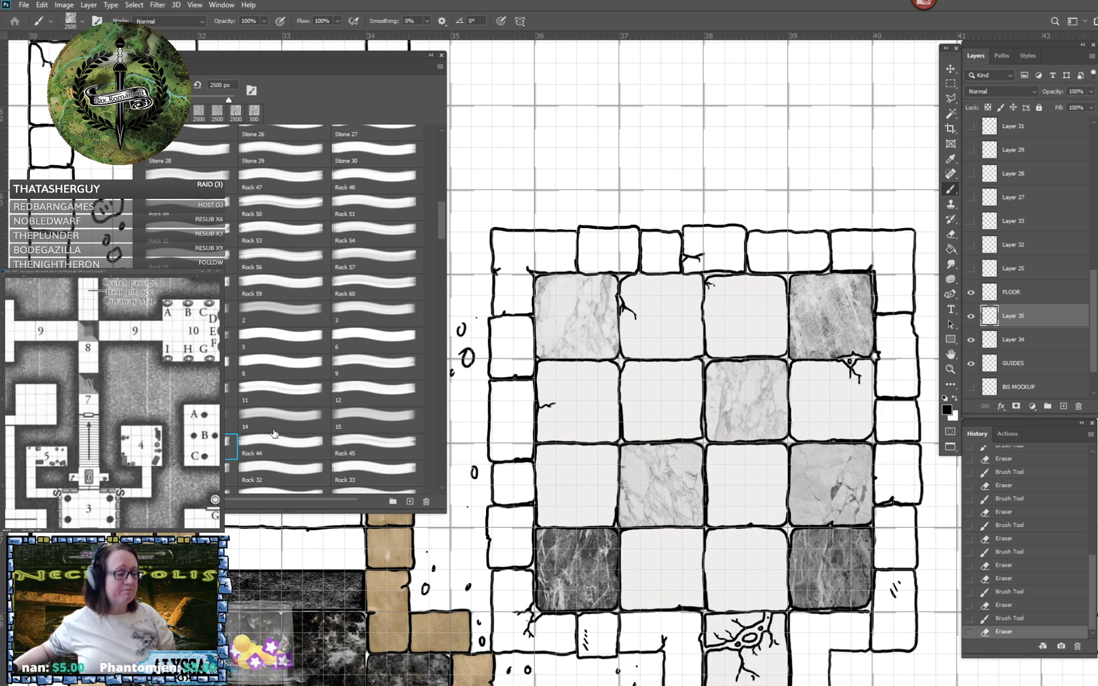
{"action": "left_click", "coordinate": [681, 425]}
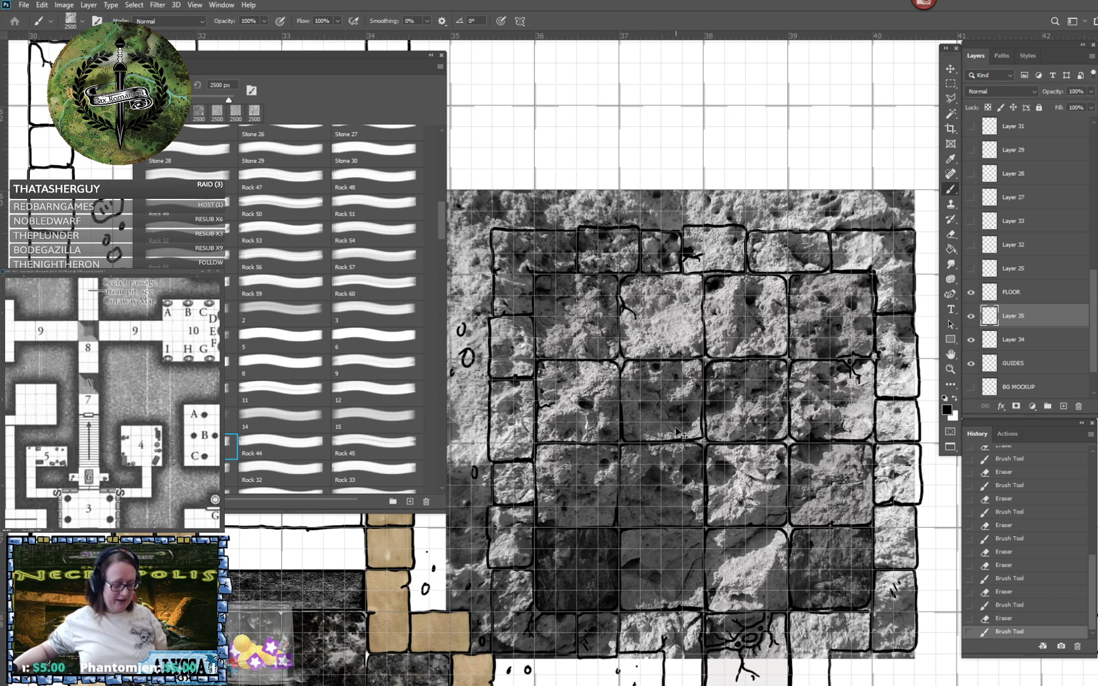
{"action": "key", "text": "ctrl+z"}
{"action": "scroll", "coordinate": [317, 414], "scroll_direction": "down", "scroll_amount": 1}
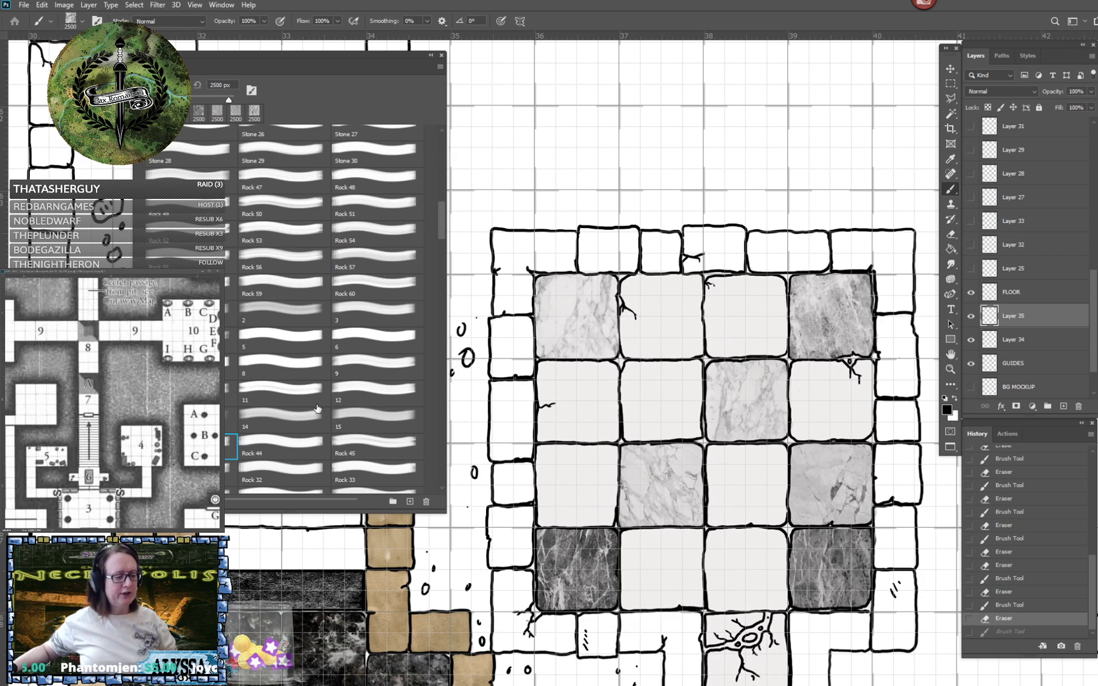
{"action": "scroll", "coordinate": [318, 414], "scroll_direction": "down", "scroll_amount": 2}
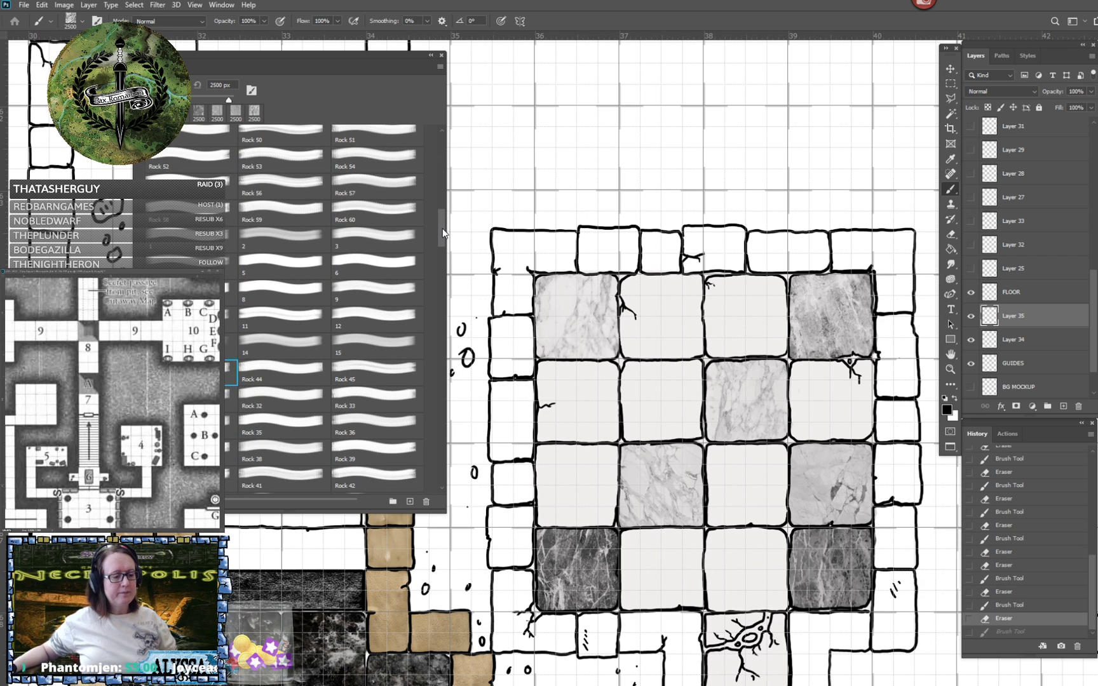
- Try 2500 px test stamps of the two brushes following Rock 42, the one just before 2 and brush 2, over the room, undoing each
{"action": "left_click_drag", "start_coordinate": [442, 237], "coordinate": [446, 256]}
{"action": "scroll", "coordinate": [445, 257], "scroll_direction": "down", "scroll_amount": 6}
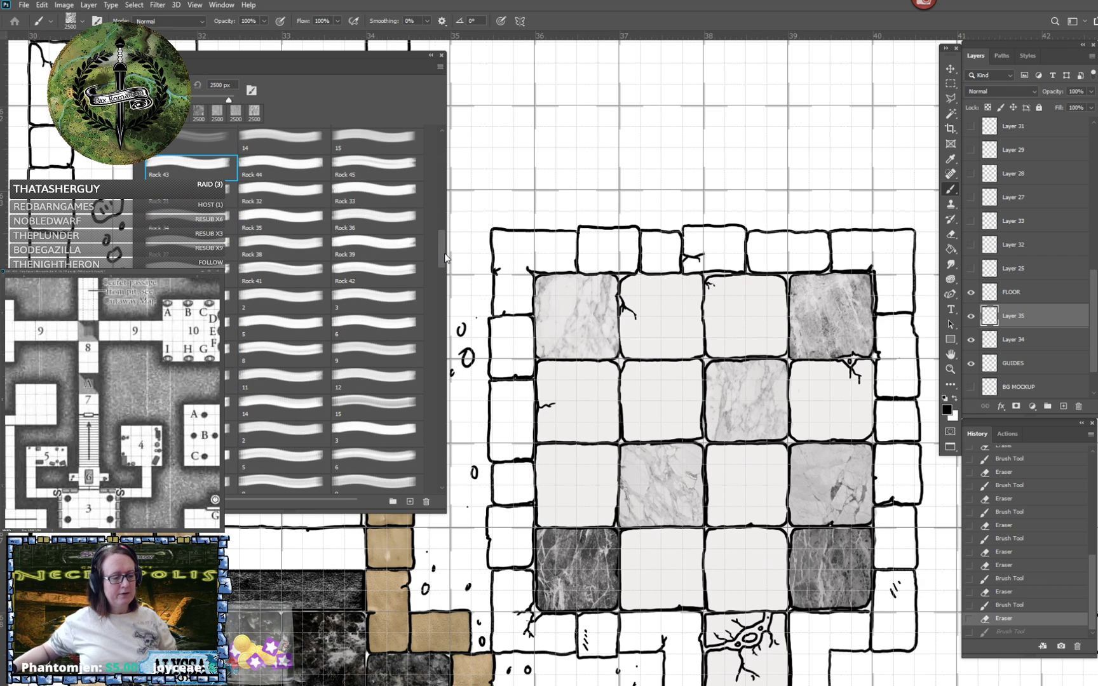
{"action": "scroll", "coordinate": [445, 256], "scroll_direction": "up", "scroll_amount": 1}
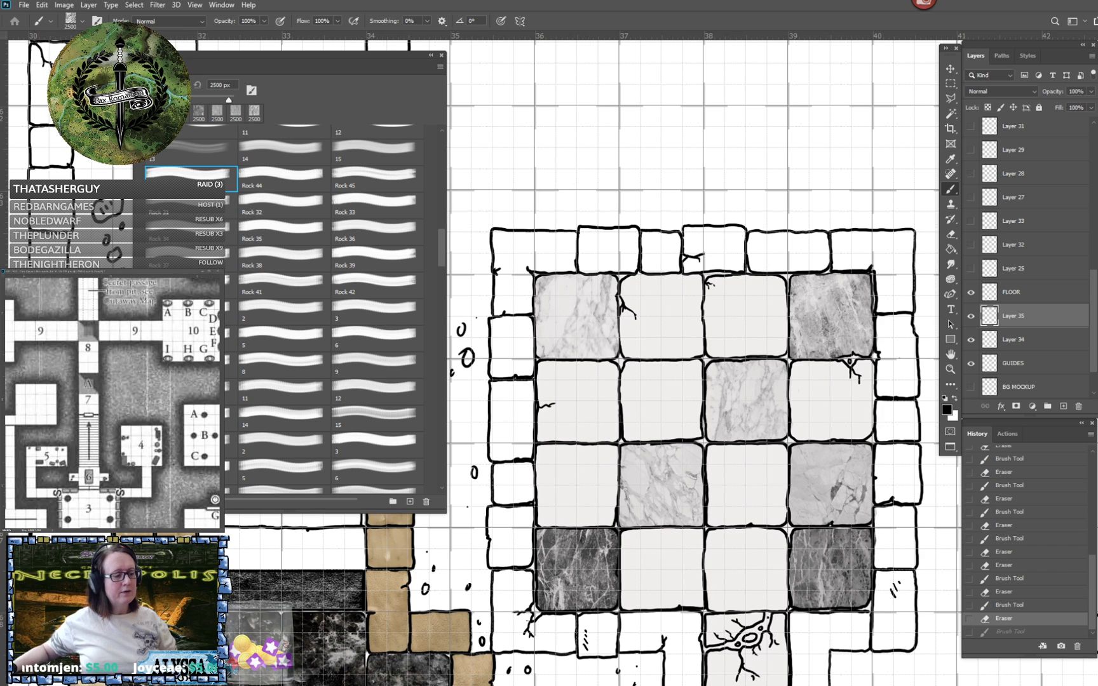
{"action": "left_click", "coordinate": [216, 312]}
{"action": "left_click", "coordinate": [618, 346]}
{"action": "key", "text": "ctrl+z"}
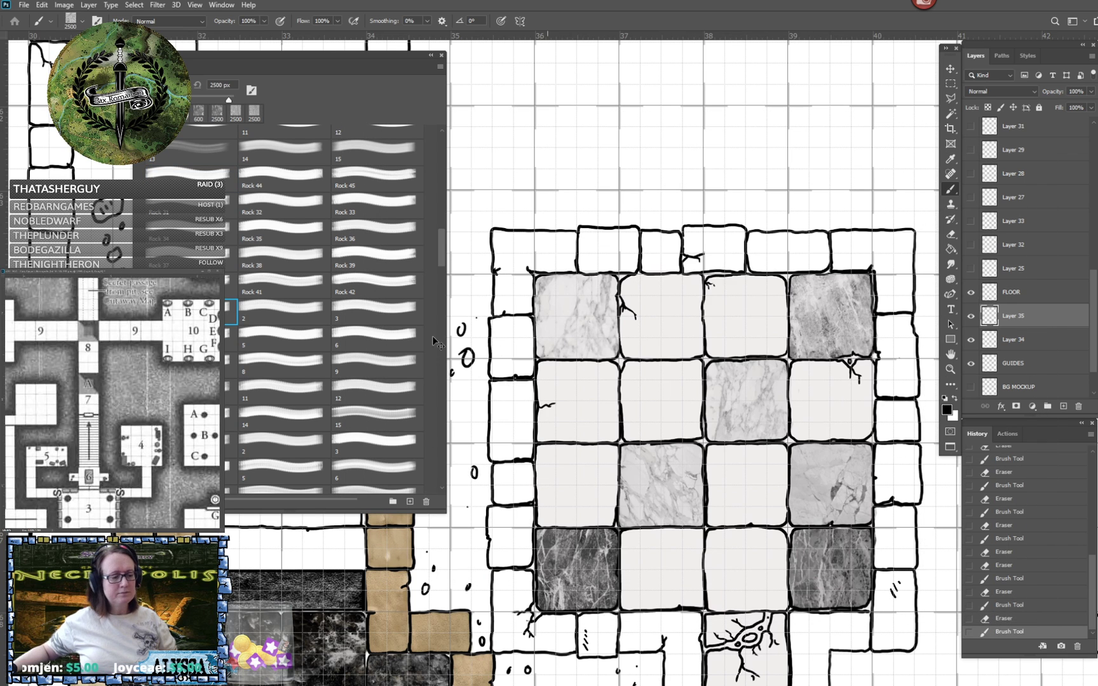
{"action": "left_click", "coordinate": [282, 316]}
{"action": "left_click", "coordinate": [560, 334]}
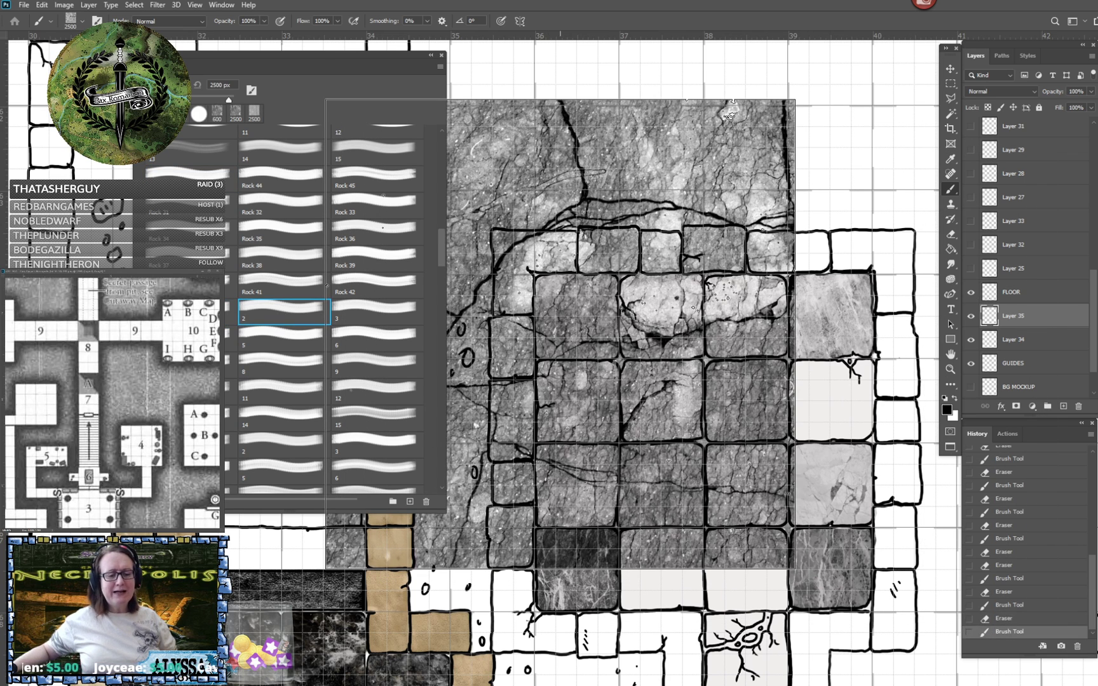
{"action": "key", "text": "ctrl+z"}
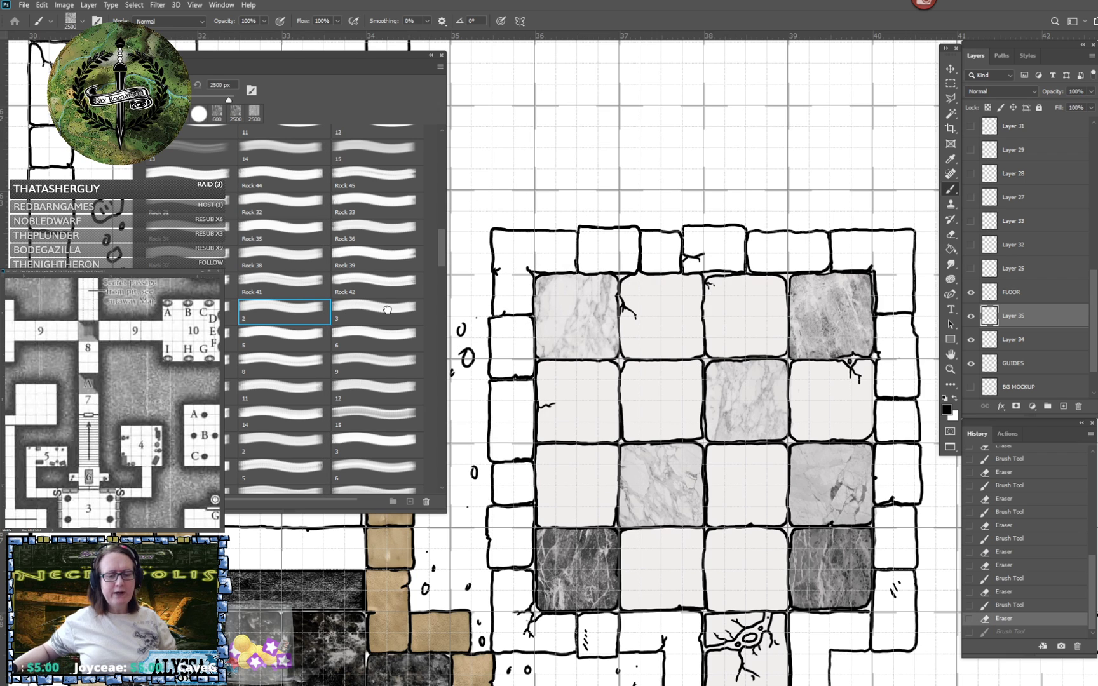
- Try 2500 px test stamps of brushes 3 and 15 from the set below Rock 42 over the room, undoing each
{"action": "left_click", "coordinate": [388, 309]}
{"action": "left_click", "coordinate": [553, 362]}
{"action": "key", "text": "ctrl+z"}
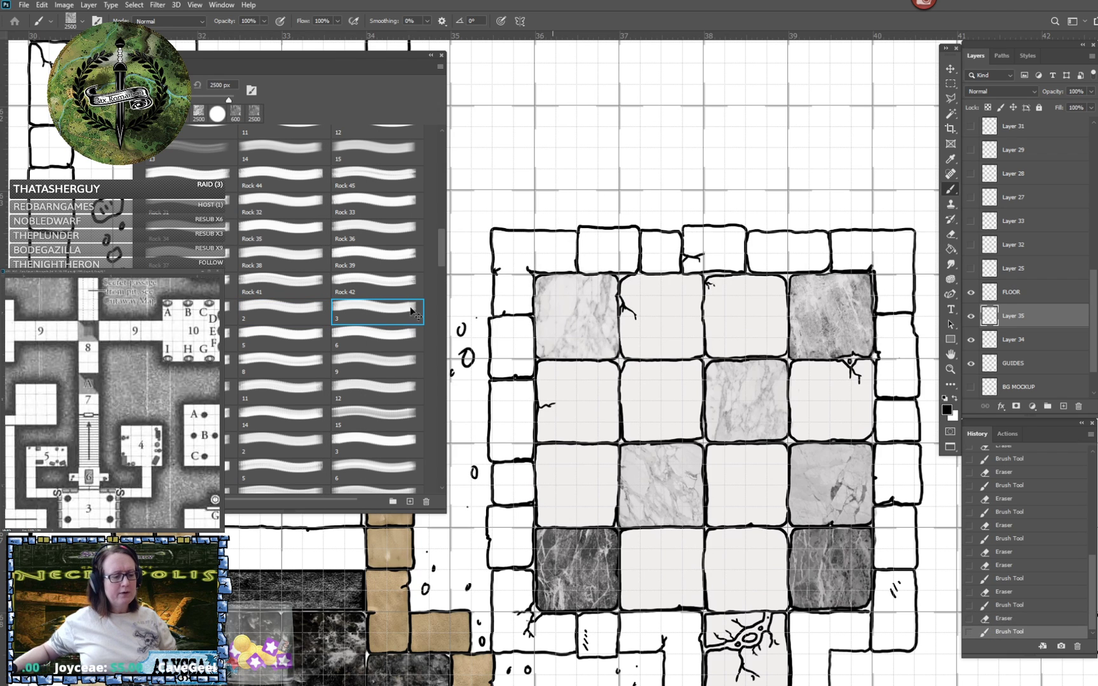
{"action": "left_click", "coordinate": [411, 414]}
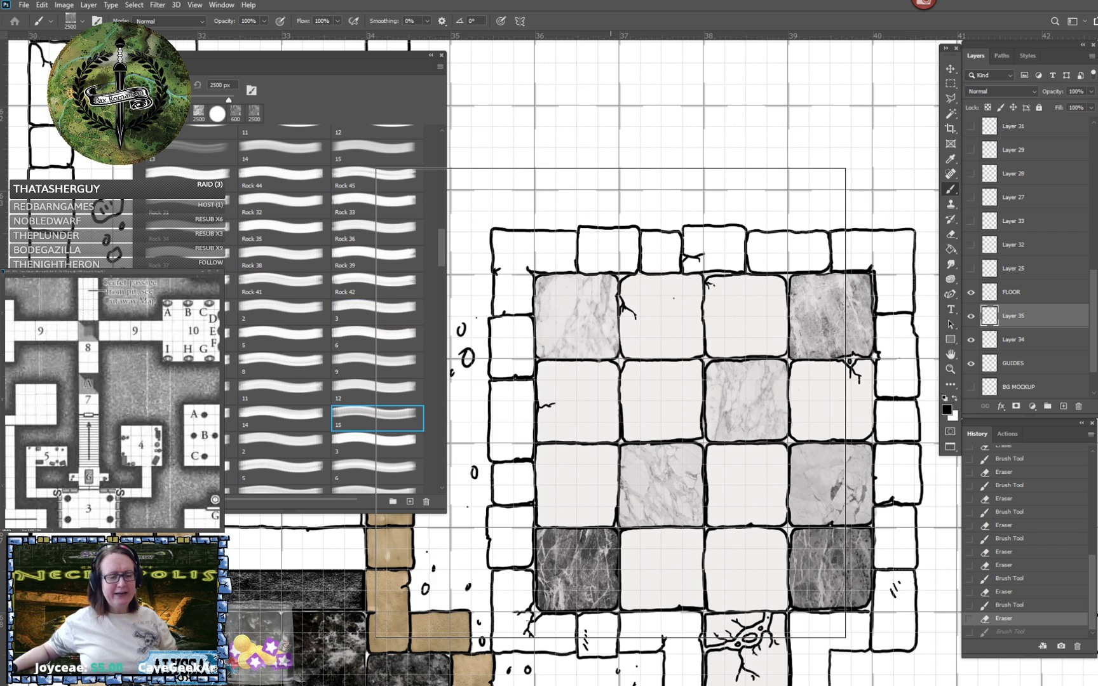
{"action": "left_click", "coordinate": [610, 402]}
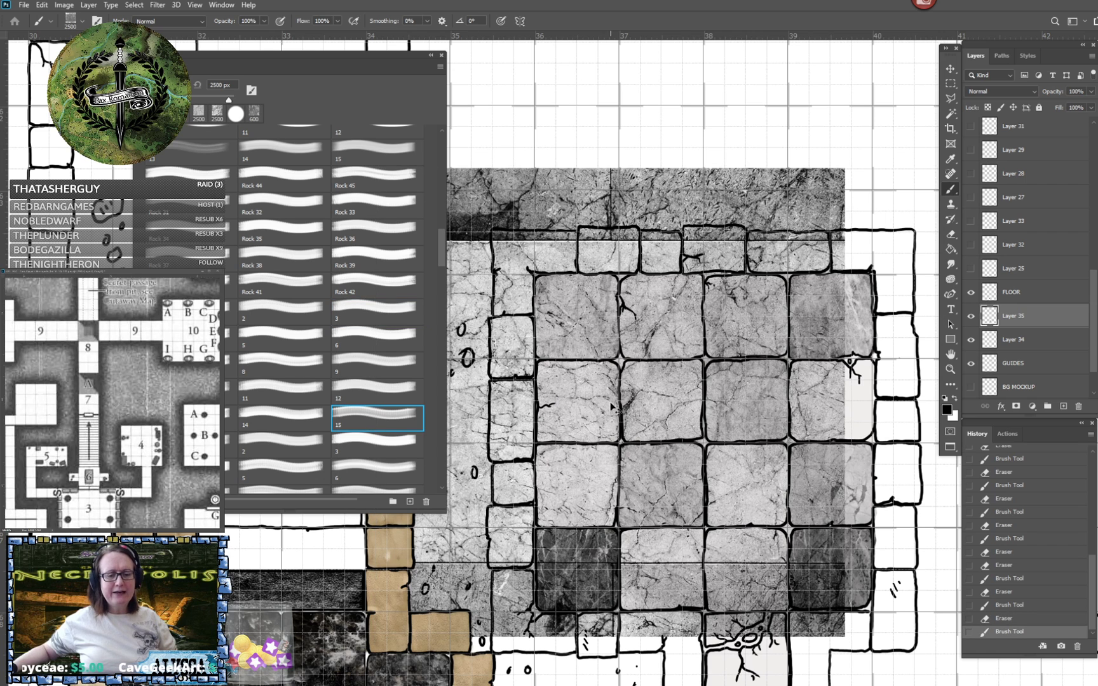
{"action": "key", "text": "ctrl+z"}
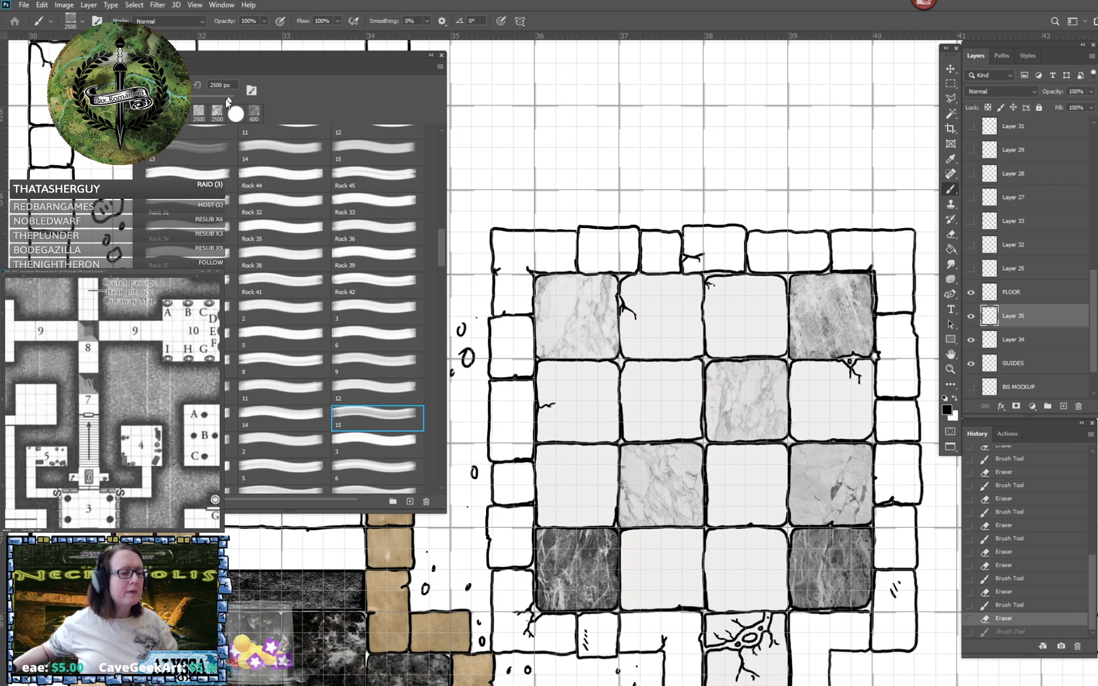
- Reduce brush 15 to 958 px, stamp it on a new layer over the room's left column, and erase the overspill beyond the wall
{"action": "left_click_drag", "start_coordinate": [228, 102], "coordinate": [199, 105]}
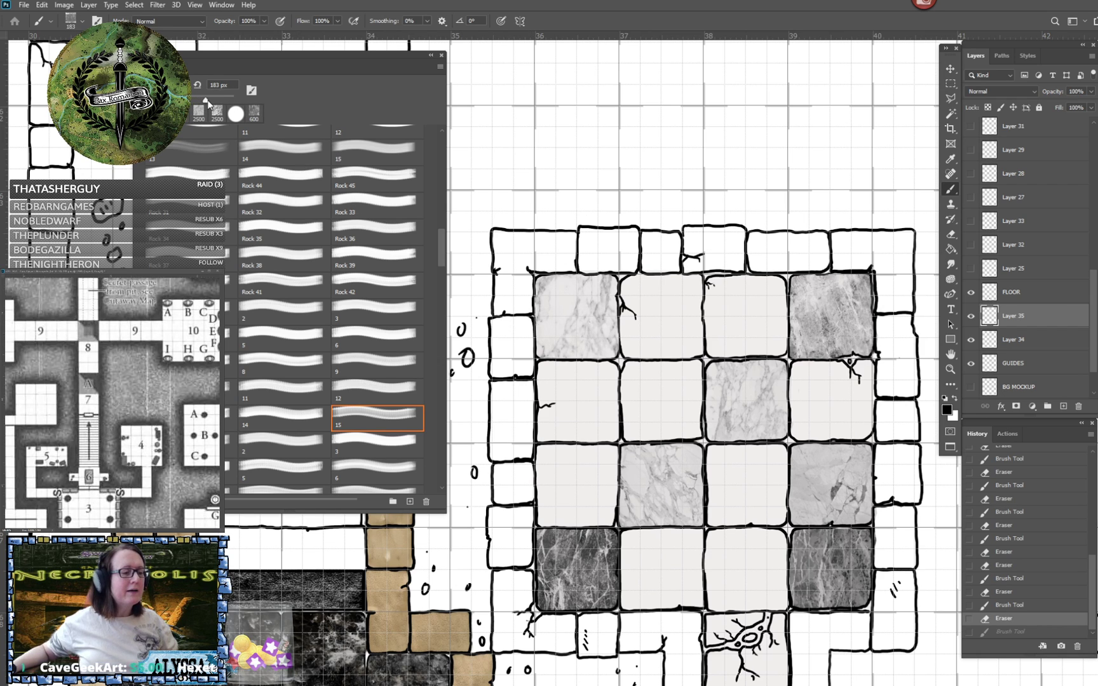
{"action": "left_click_drag", "start_coordinate": [207, 103], "coordinate": [223, 110]}
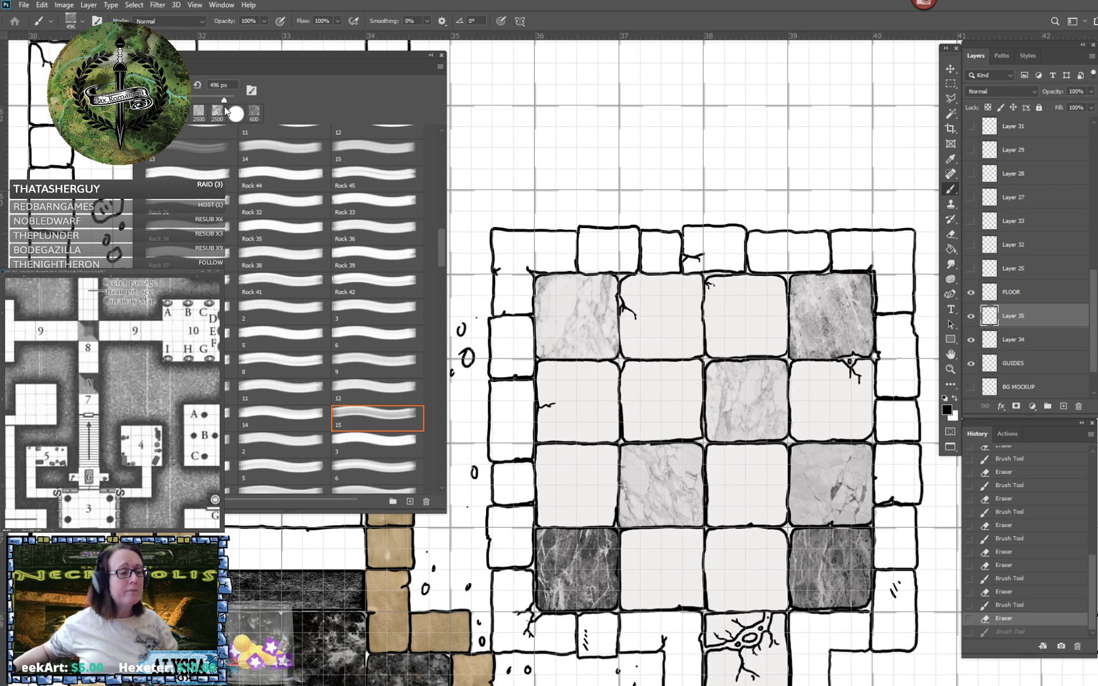
{"action": "left_click_drag", "start_coordinate": [226, 111], "coordinate": [228, 111]}
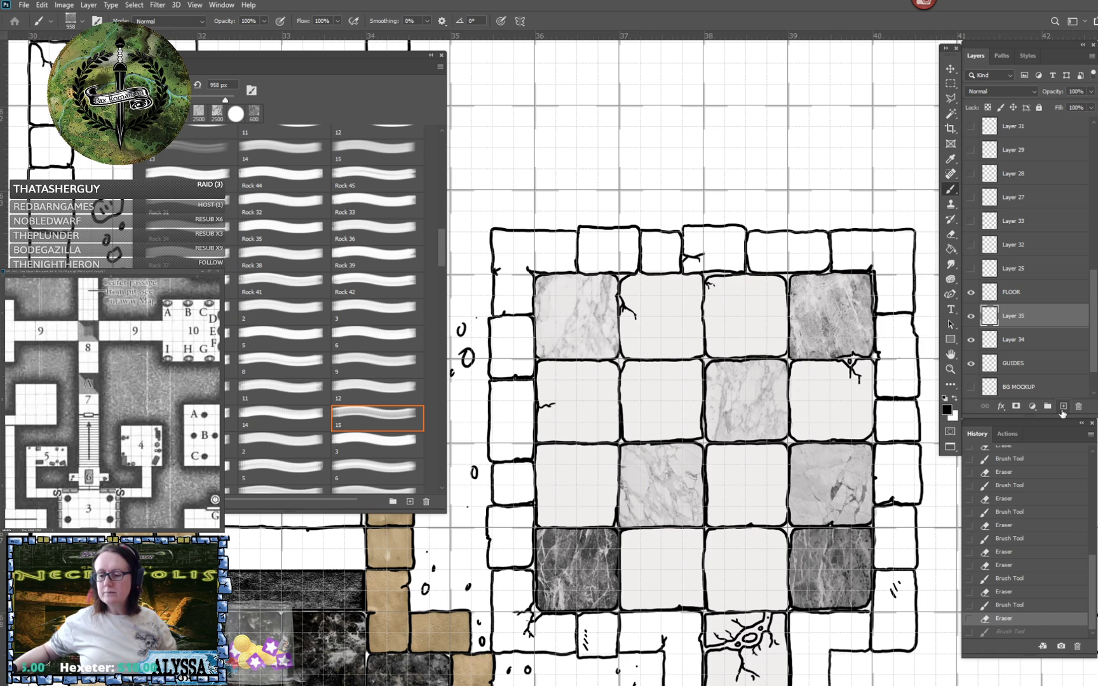
{"action": "left_click", "coordinate": [1063, 406]}
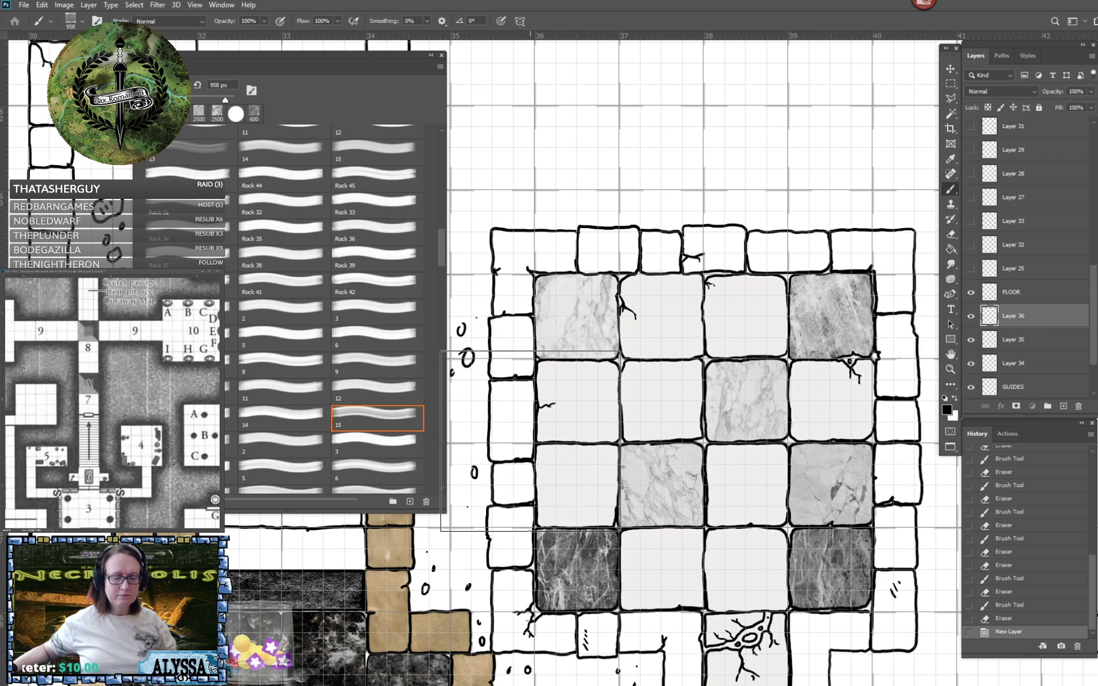
{"action": "left_click", "coordinate": [530, 439]}
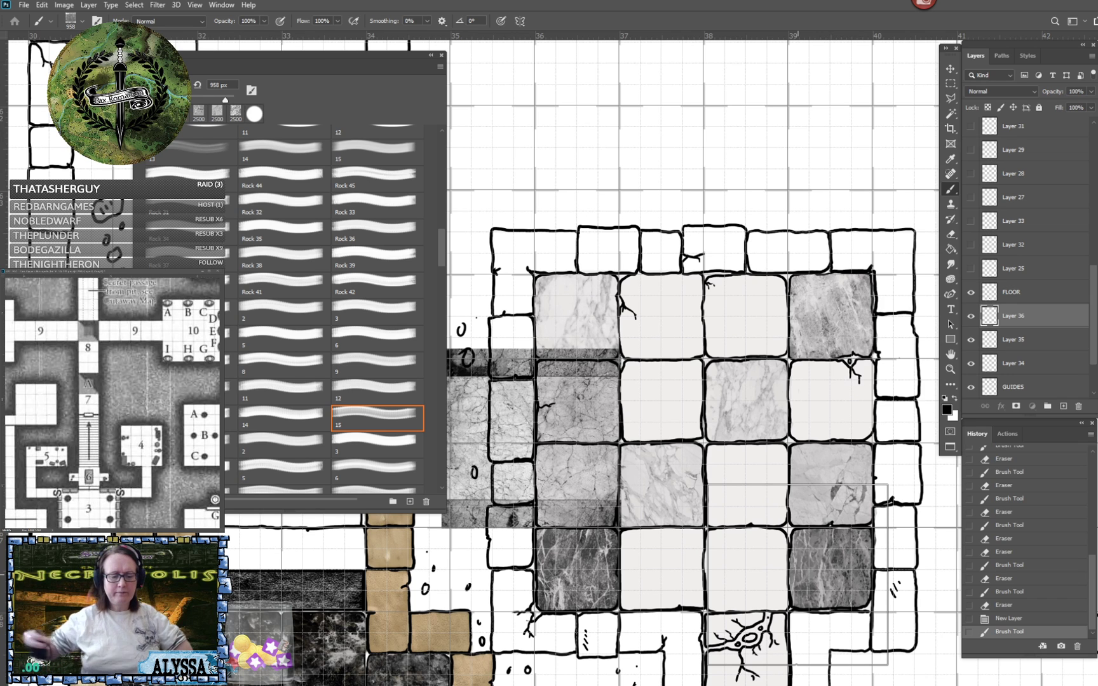
{"action": "left_click_drag", "start_coordinate": [797, 575], "coordinate": [885, 578]}
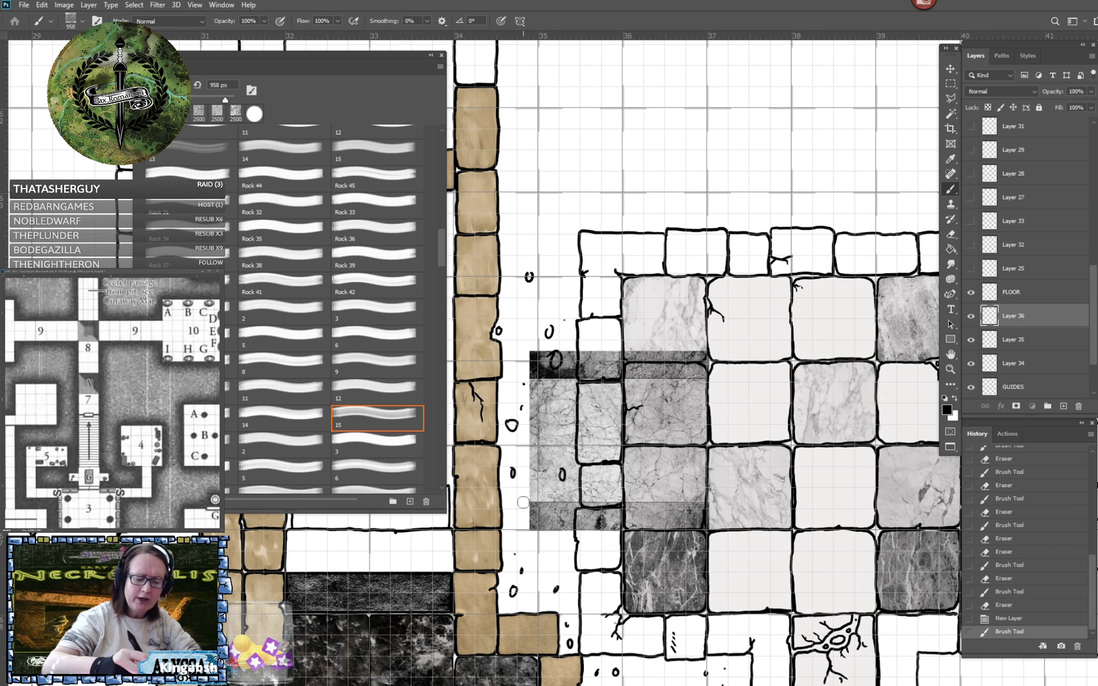
{"action": "mouse_move", "coordinate": [527, 499]}
{"action": "left_mouse_down"}
{"action": "mouse_move", "coordinate": [541, 539]}
{"action": "mouse_move", "coordinate": [545, 489]}
{"action": "mouse_move", "coordinate": [560, 552]}
{"action": "mouse_move", "coordinate": [569, 483]}
{"action": "mouse_move", "coordinate": [585, 545]}
{"action": "mouse_move", "coordinate": [585, 497]}
{"action": "mouse_move", "coordinate": [606, 516]}
{"action": "mouse_move", "coordinate": [615, 505]}
{"action": "mouse_move", "coordinate": [616, 537]}
{"action": "mouse_move", "coordinate": [616, 345]}
{"action": "mouse_move", "coordinate": [602, 398]}
{"action": "mouse_move", "coordinate": [598, 353]}
{"action": "mouse_move", "coordinate": [597, 394]}
{"action": "mouse_move", "coordinate": [587, 368]}
{"action": "mouse_move", "coordinate": [585, 388]}
{"action": "mouse_move", "coordinate": [568, 369]}
{"action": "mouse_move", "coordinate": [564, 396]}
{"action": "mouse_move", "coordinate": [537, 359]}
{"action": "mouse_move", "coordinate": [538, 392]}
{"action": "mouse_move", "coordinate": [538, 355]}
{"action": "mouse_move", "coordinate": [524, 441]}
{"action": "mouse_move", "coordinate": [537, 398]}
{"action": "mouse_move", "coordinate": [530, 445]}
{"action": "mouse_move", "coordinate": [544, 410]}
{"action": "mouse_move", "coordinate": [553, 419]}
{"action": "mouse_move", "coordinate": [536, 468]}
{"action": "mouse_move", "coordinate": [555, 448]}
{"action": "mouse_move", "coordinate": [563, 398]}
{"action": "mouse_move", "coordinate": [589, 487]}
{"action": "mouse_move", "coordinate": [588, 400]}
{"action": "mouse_move", "coordinate": [608, 474]}
{"action": "mouse_move", "coordinate": [608, 432]}
{"action": "left_mouse_up"}
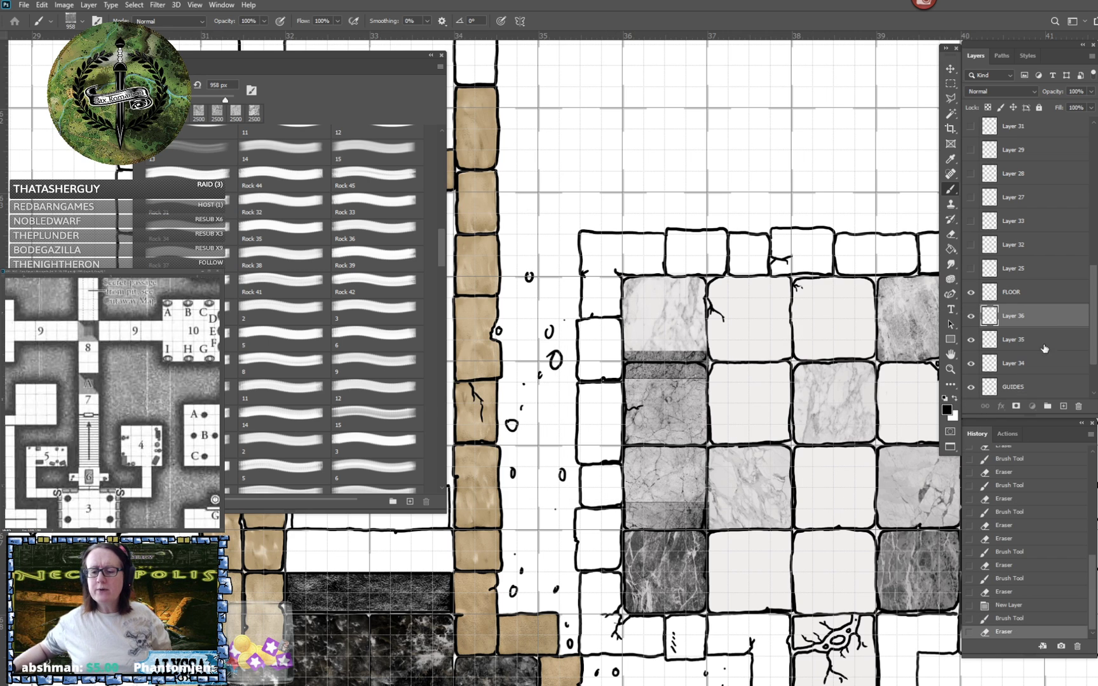
- Toggle the new stamp layer's visibility off and on, undo a trial stamp above the room, and delete that layer
{"action": "left_click", "coordinate": [972, 317]}
{"action": "left_click", "coordinate": [971, 316]}
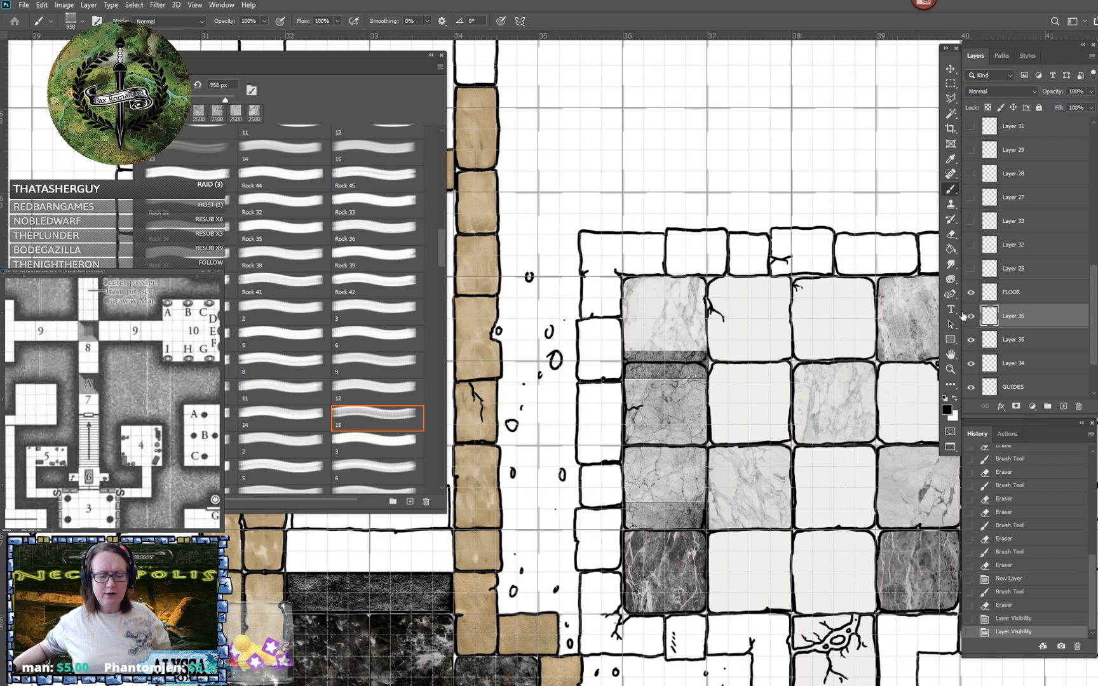
{"action": "left_click", "coordinate": [706, 131]}
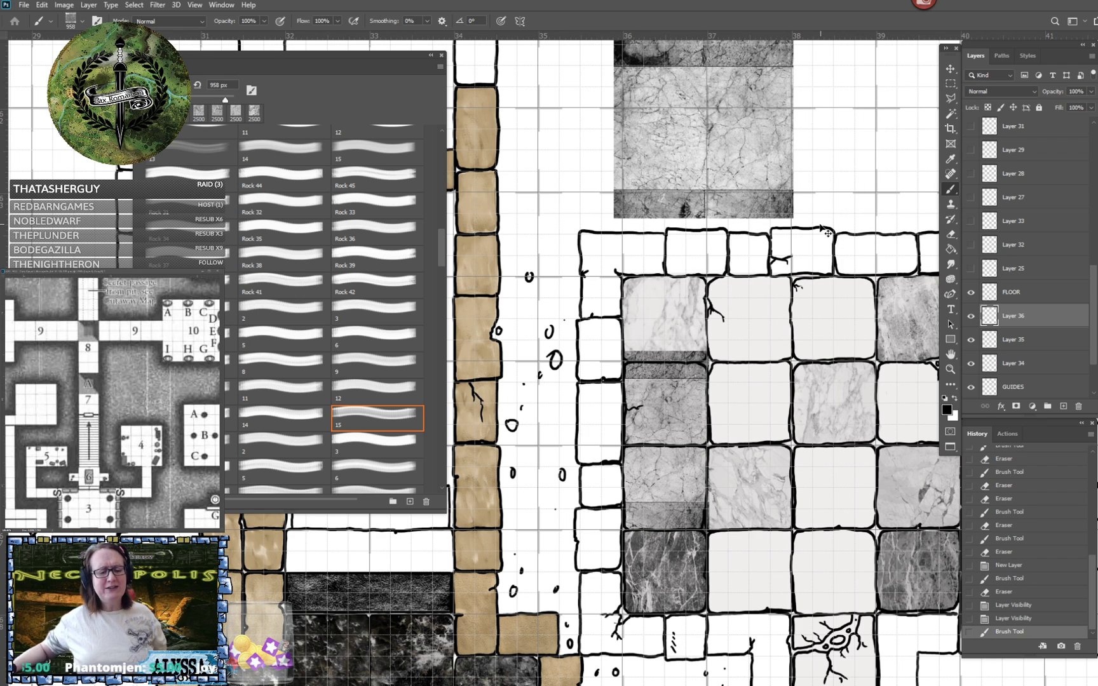
{"action": "key", "text": "ctrl+z"}
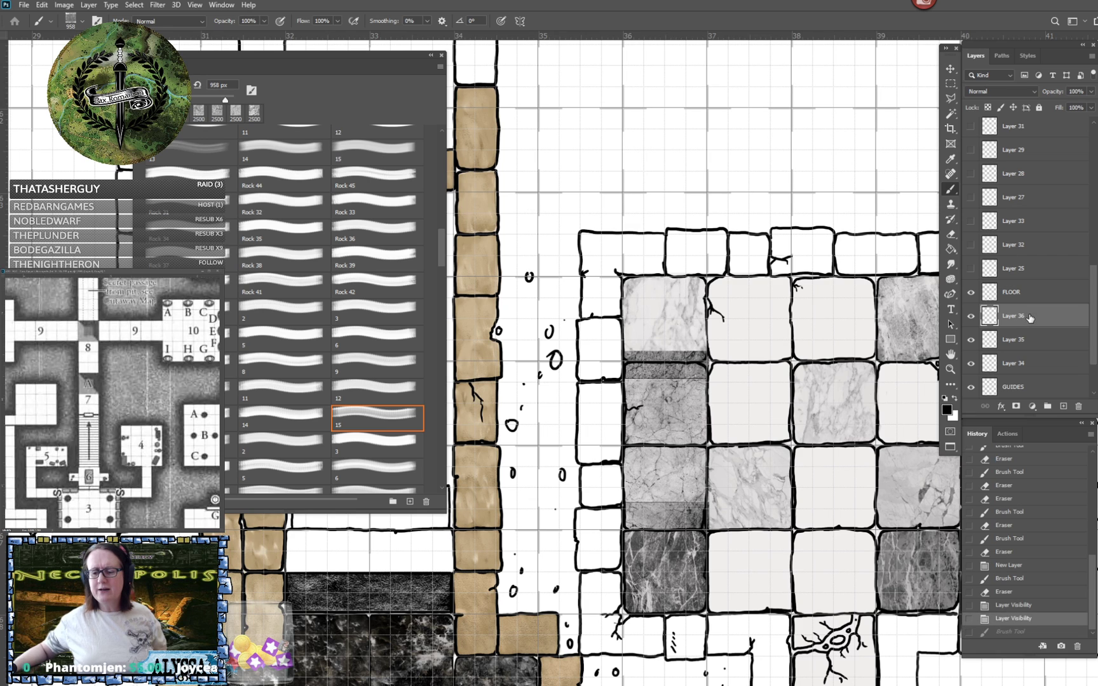
{"action": "scroll", "coordinate": [1029, 382], "scroll_direction": "down", "scroll_amount": 1}
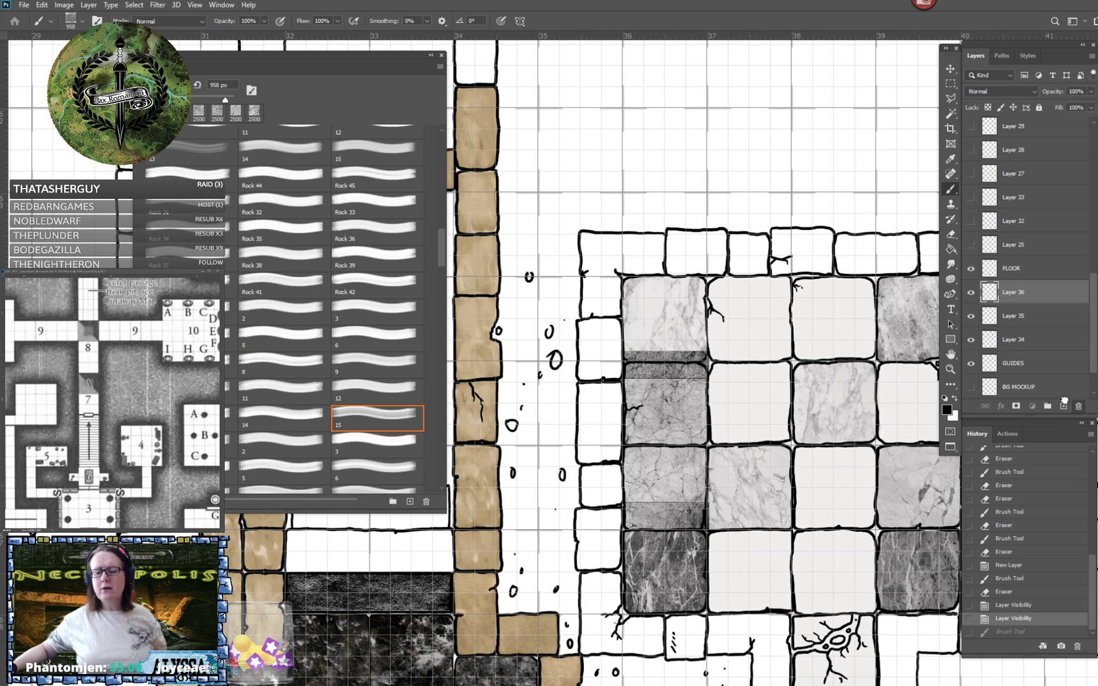
{"action": "key", "text": "Delete"}
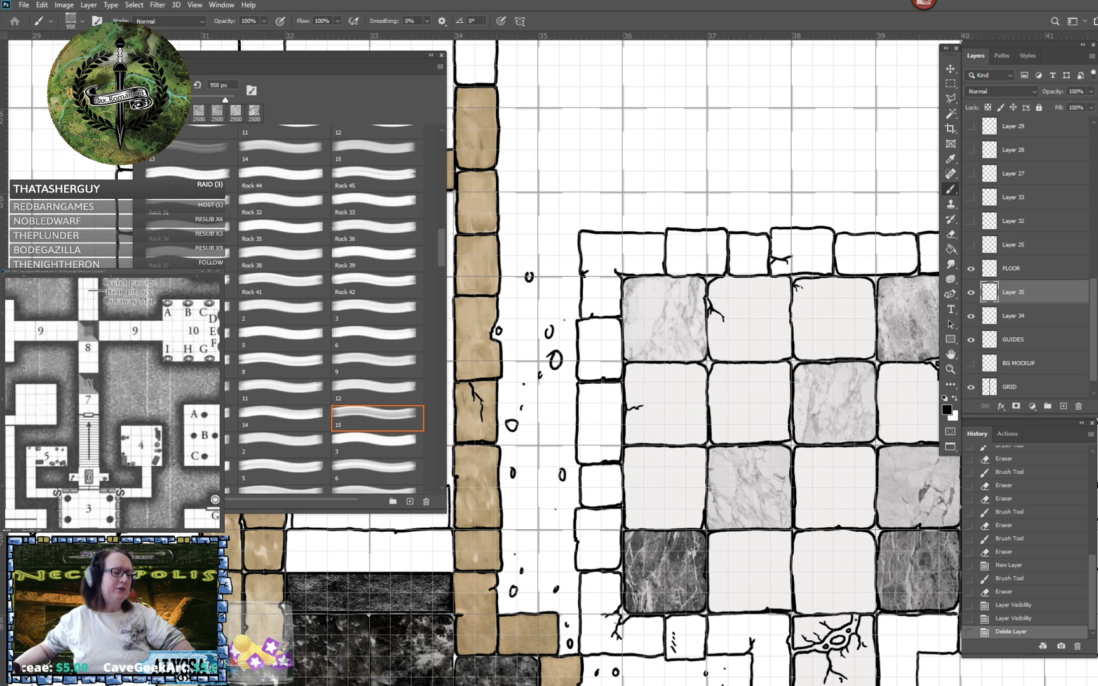
- Try 2500 px test stamps of the first two brushes in the set following brush 15 over the room, undoing each
{"action": "left_click", "coordinate": [190, 445]}
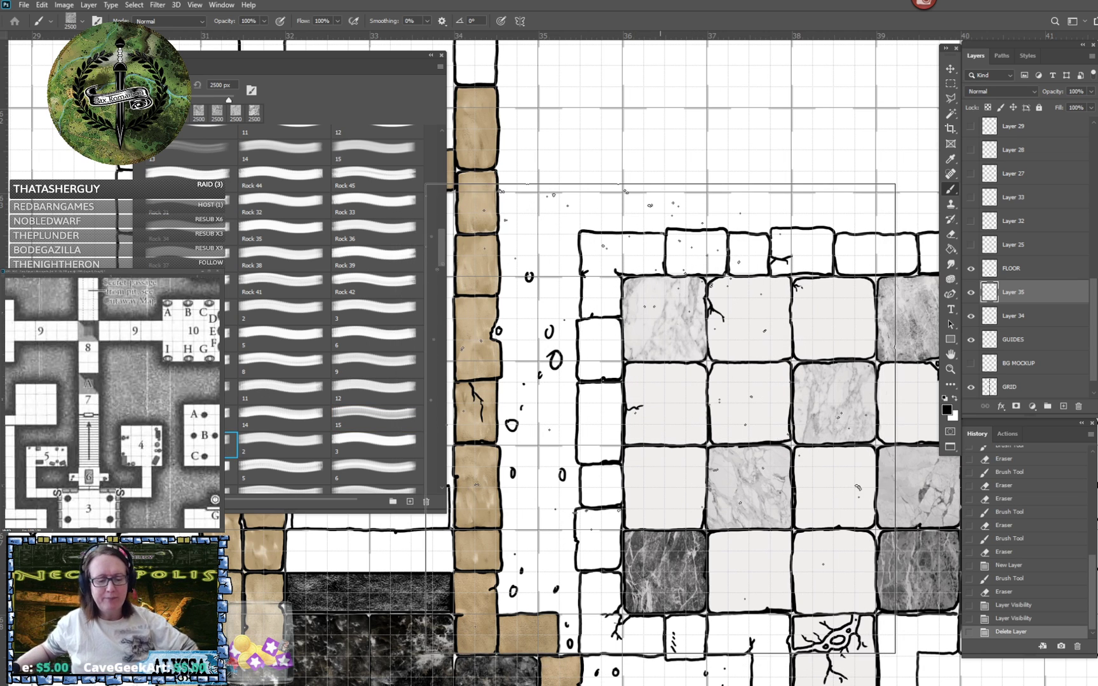
{"action": "left_click", "coordinate": [670, 418]}
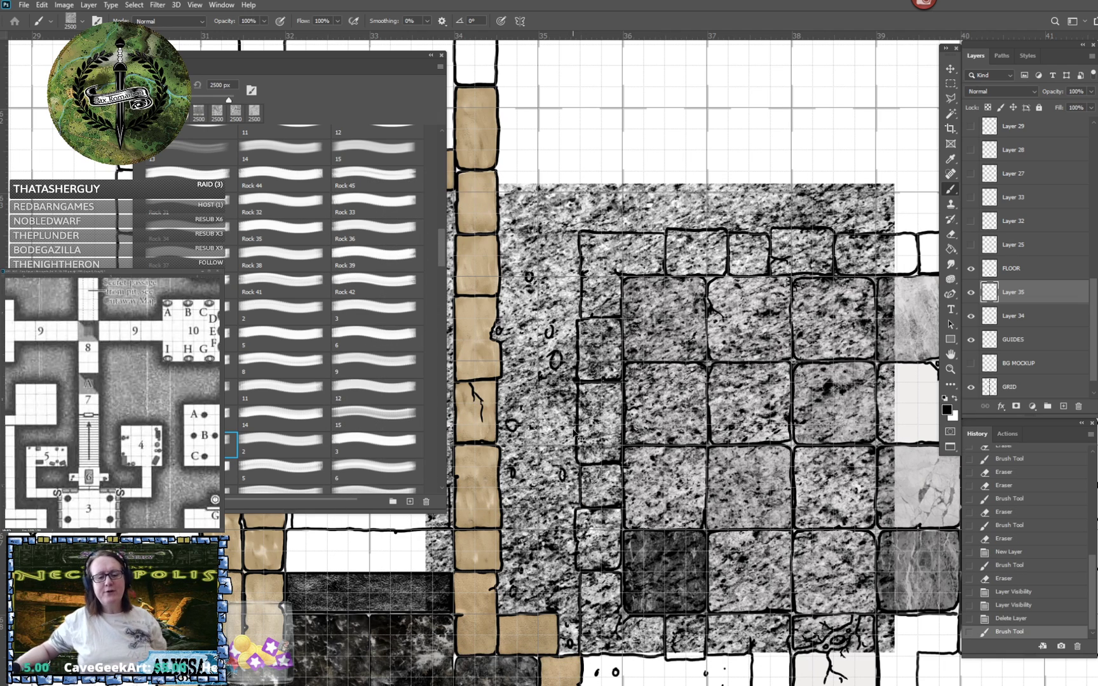
{"action": "key", "text": "ctrl+z"}
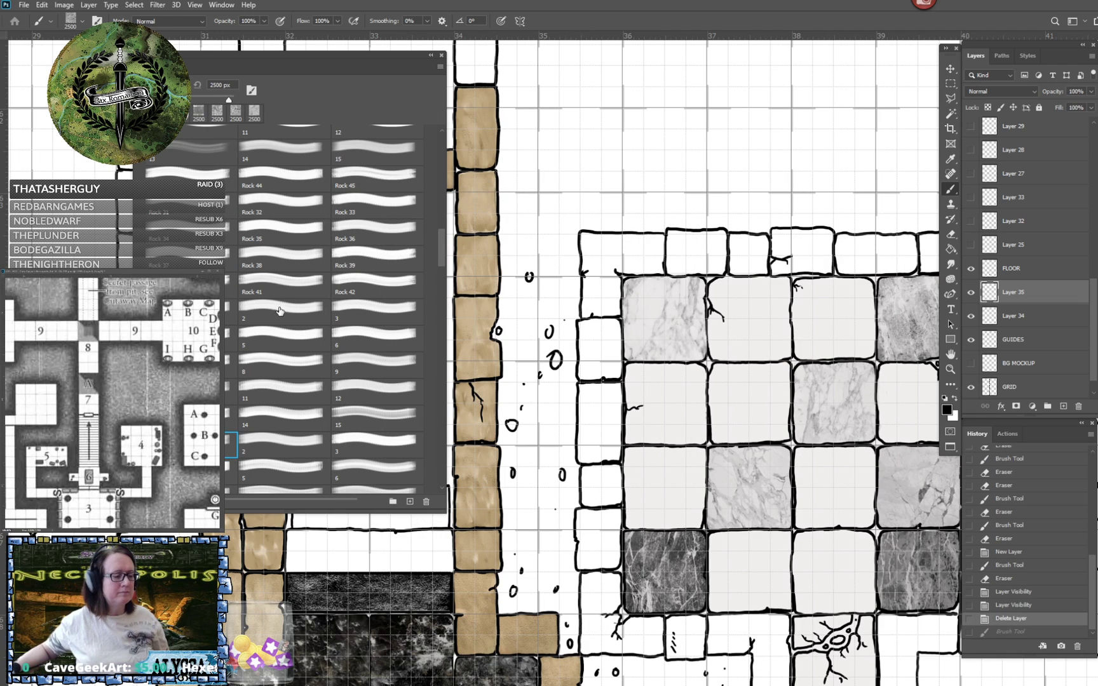
{"action": "left_click", "coordinate": [284, 445]}
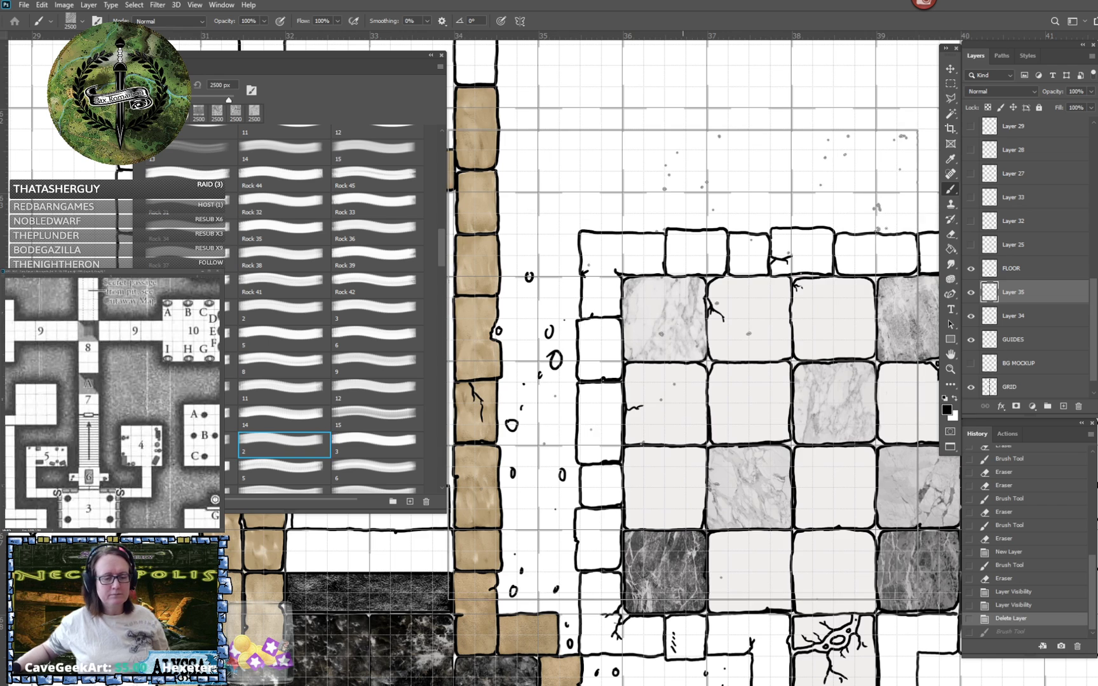
{"action": "left_click", "coordinate": [683, 364]}
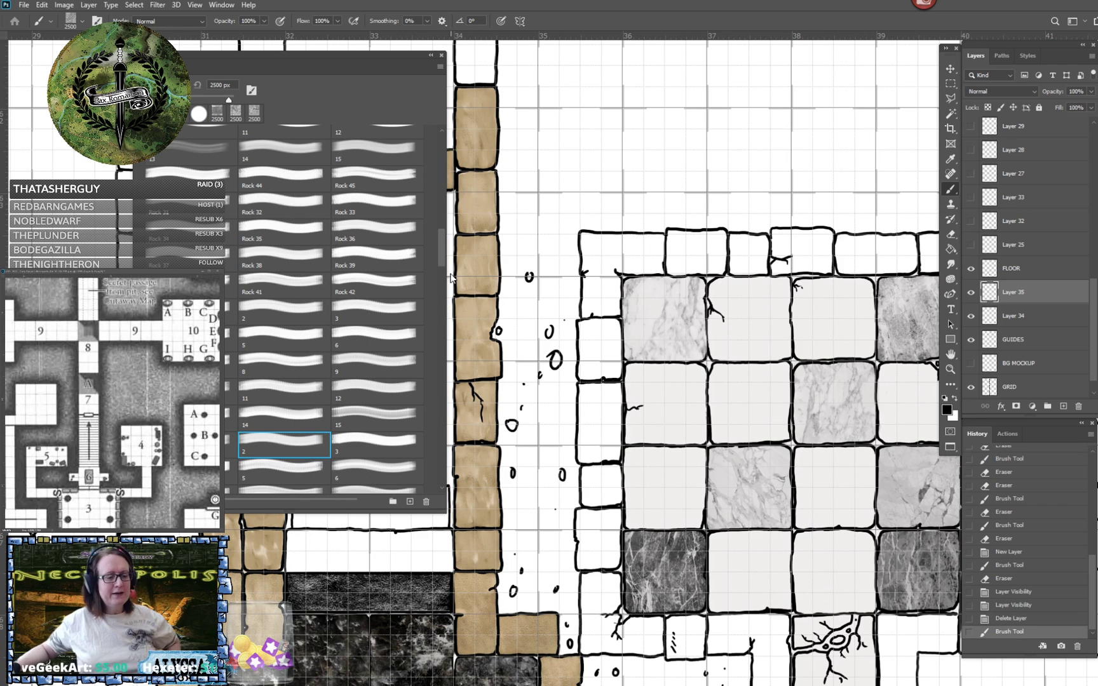
{"action": "key", "text": "ctrl+z"}
- Try 2500 px test stamps of brush 5 and the one just before it from a set further down the list, undoing each
{"action": "scroll", "coordinate": [386, 413], "scroll_direction": "down", "scroll_amount": 3}
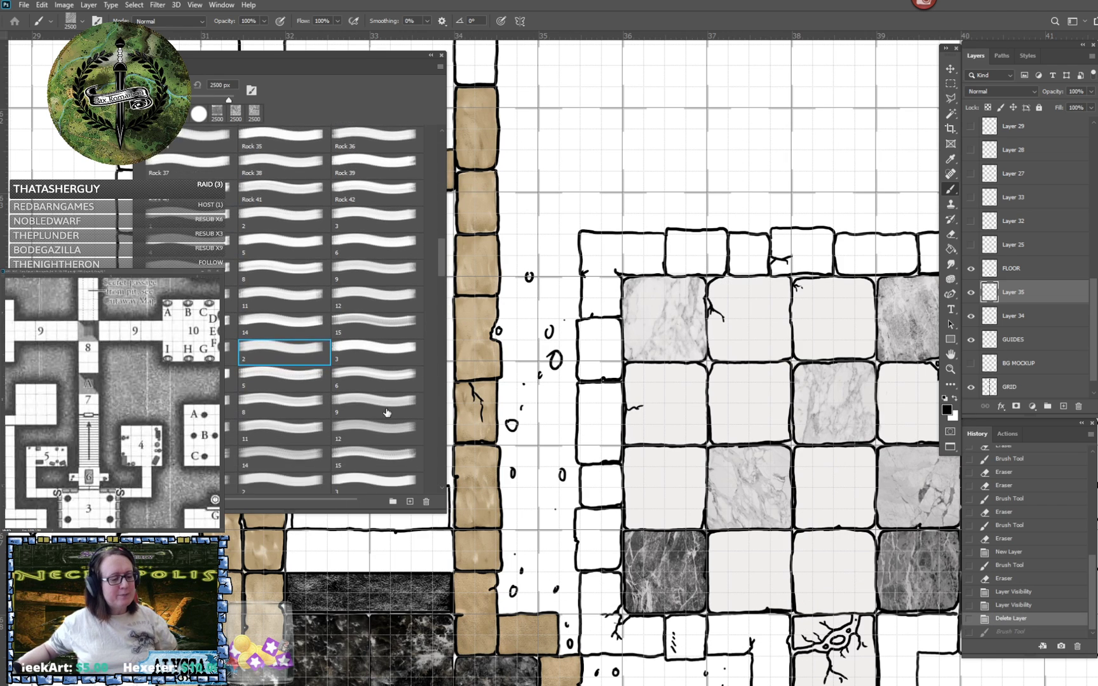
{"action": "left_click_drag", "start_coordinate": [441, 256], "coordinate": [438, 286]}
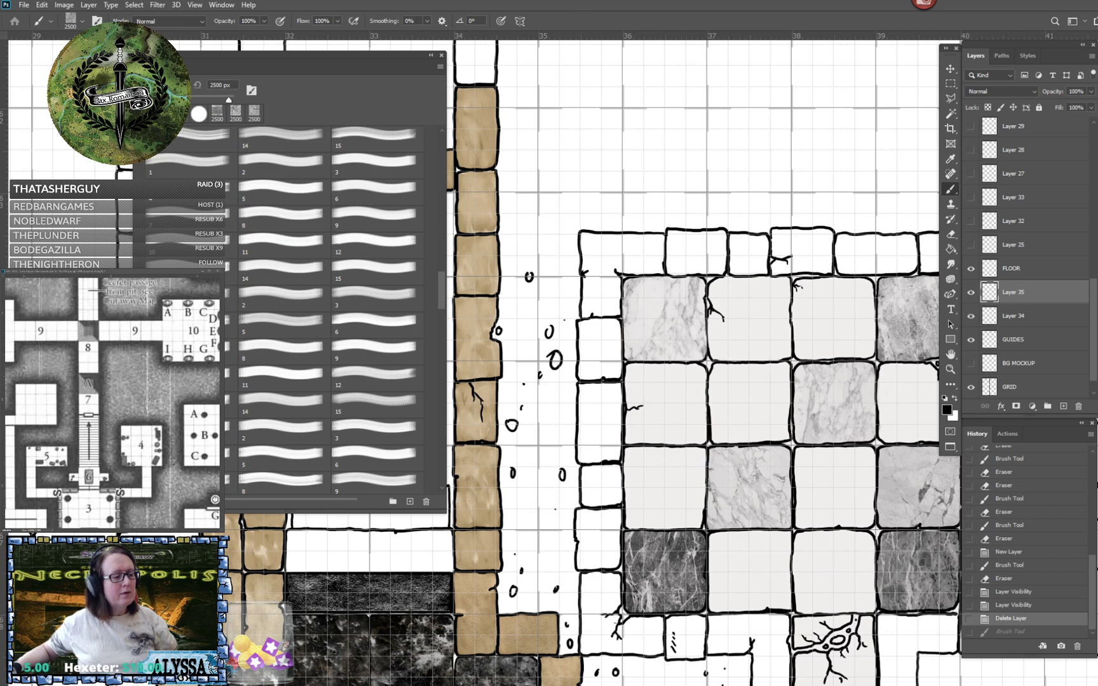
{"action": "left_click", "coordinate": [191, 190]}
{"action": "left_click", "coordinate": [608, 263]}
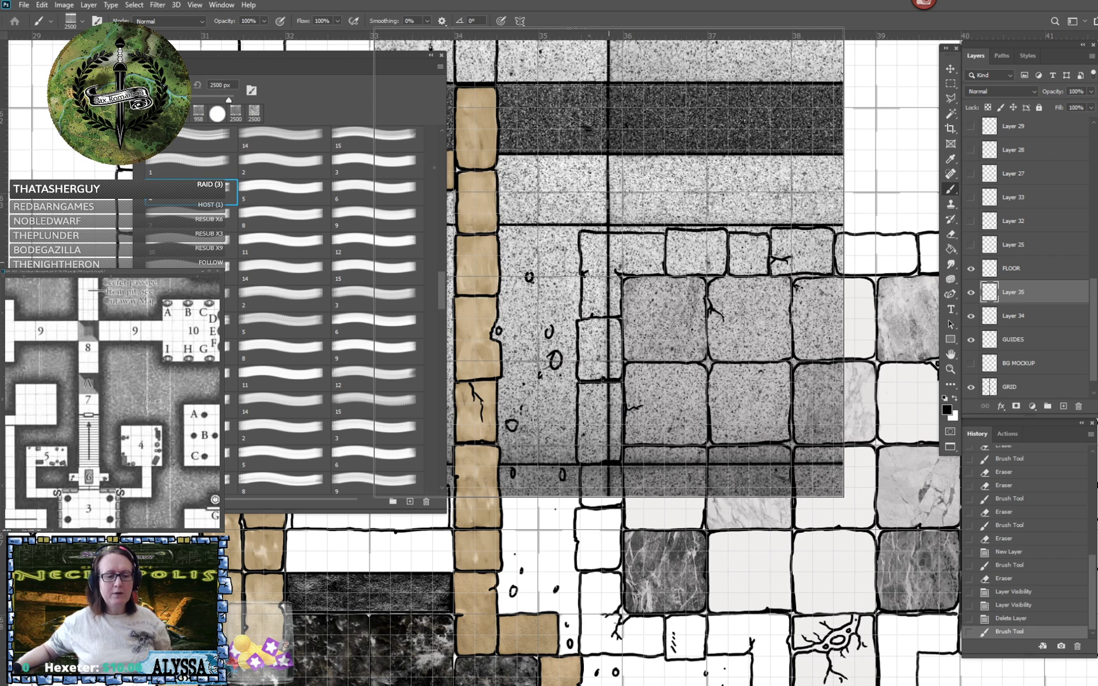
{"action": "key", "text": "ctrl+z"}
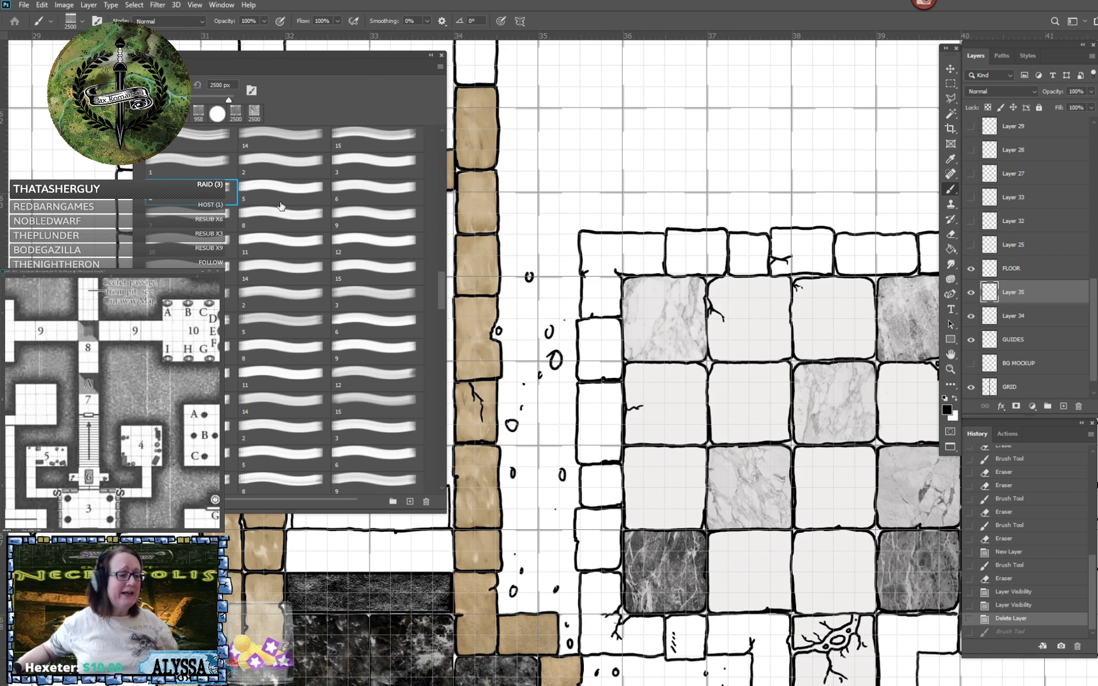
{"action": "left_click", "coordinate": [283, 192]}
{"action": "left_click", "coordinate": [652, 258]}
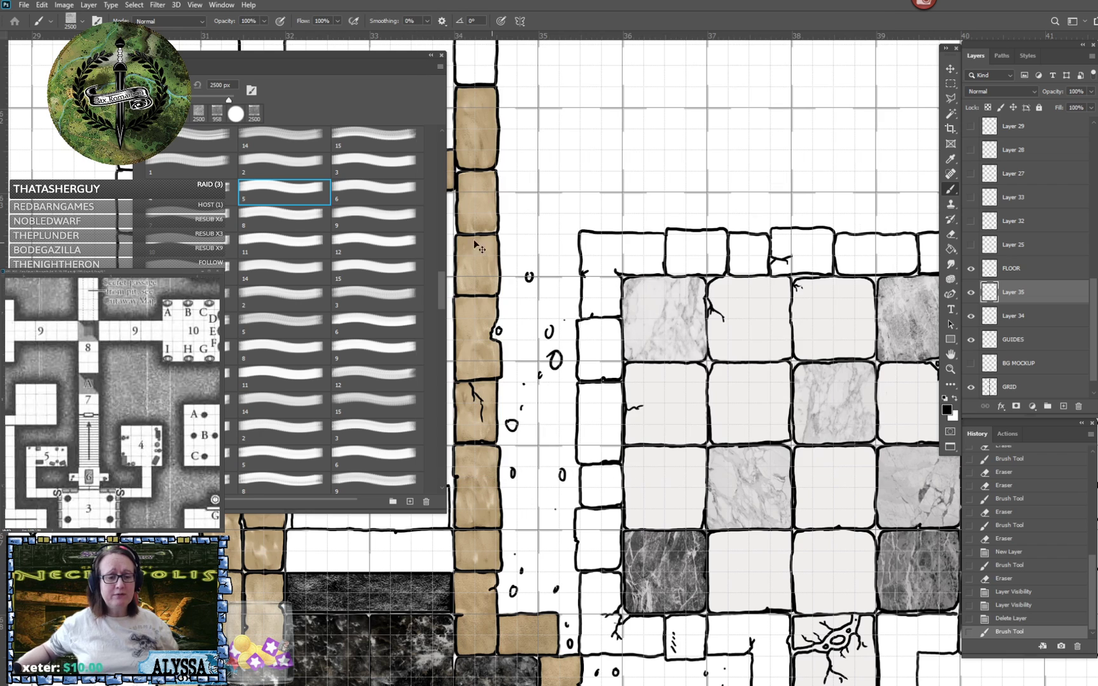
{"action": "key", "text": "ctrl+z"}
- Choose speckled brush 6, undo a 2500 px test stamp, reduce its size to 496 px, and stamp the second-row tile in the room's left column
{"action": "left_click", "coordinate": [372, 190]}
{"action": "left_click", "coordinate": [563, 251]}
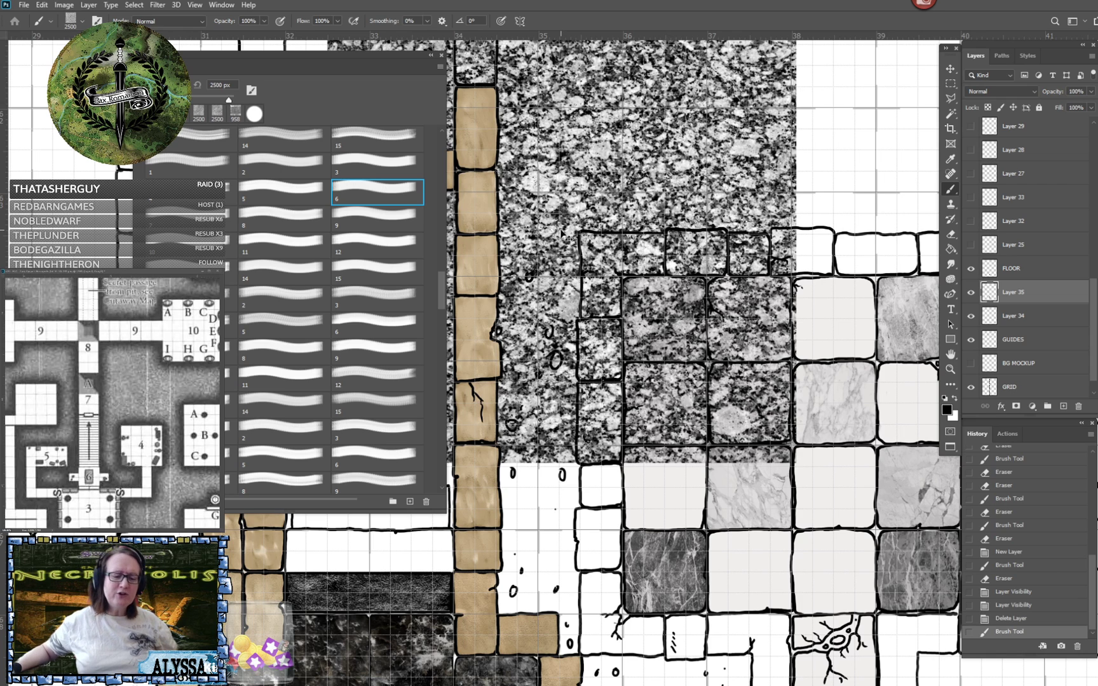
{"action": "key", "text": "ctrl+z"}
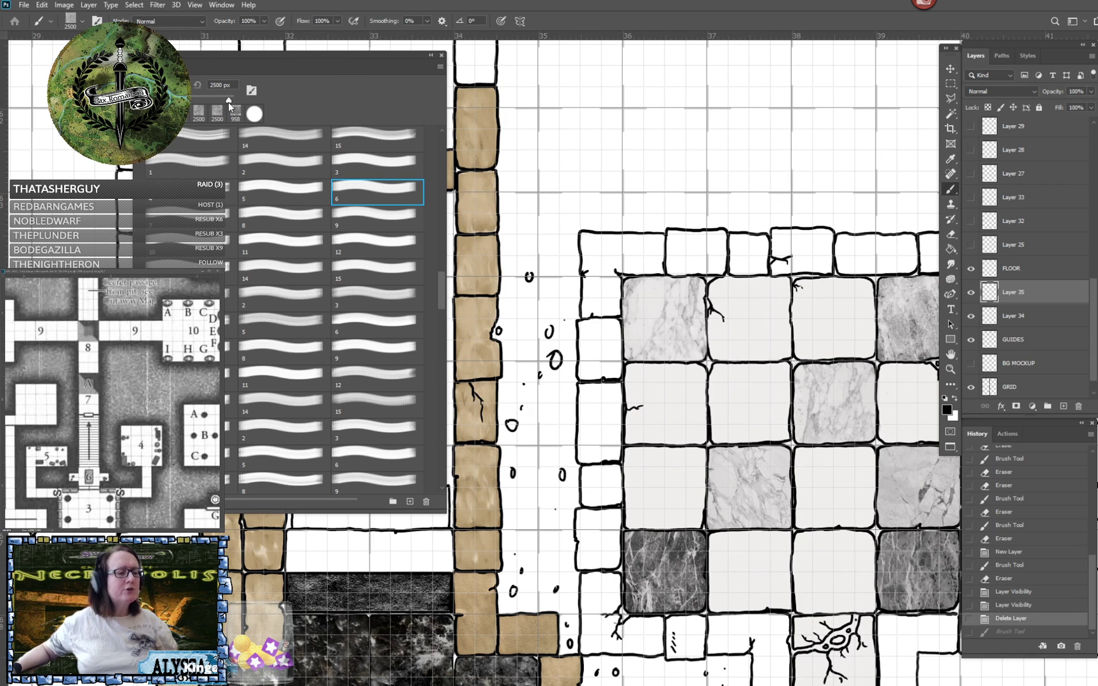
{"action": "mouse_move", "coordinate": [230, 102]}
{"action": "left_mouse_down"}
{"action": "mouse_move", "coordinate": [198, 101]}
{"action": "mouse_move", "coordinate": [224, 104]}
{"action": "left_mouse_up"}
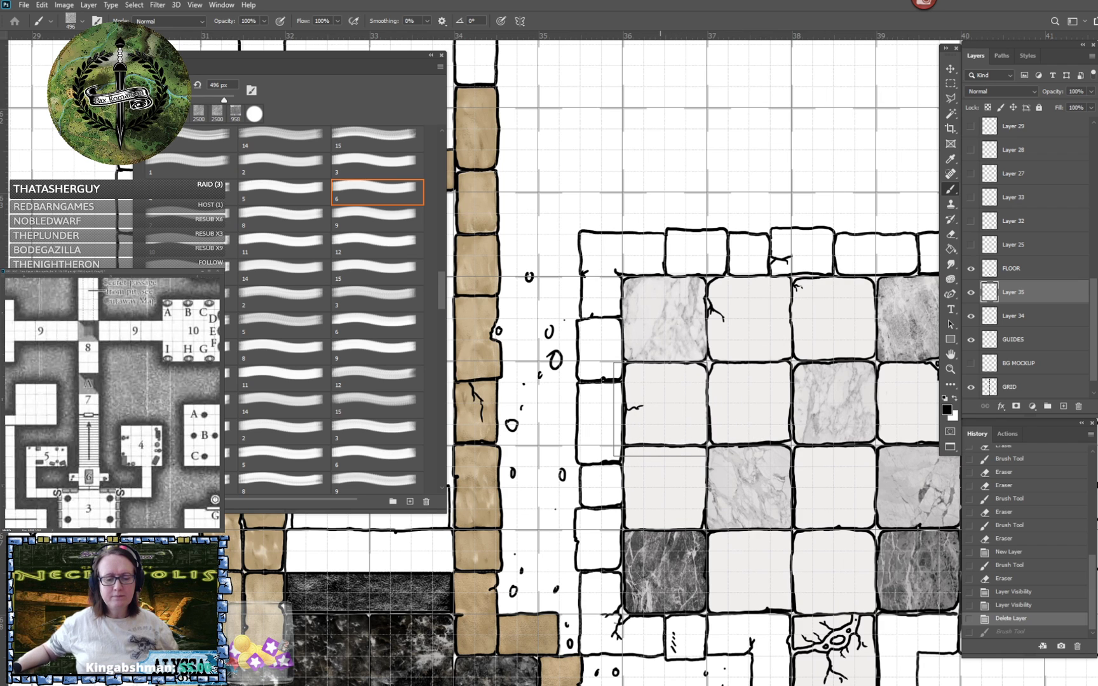
{"action": "left_click", "coordinate": [660, 409]}
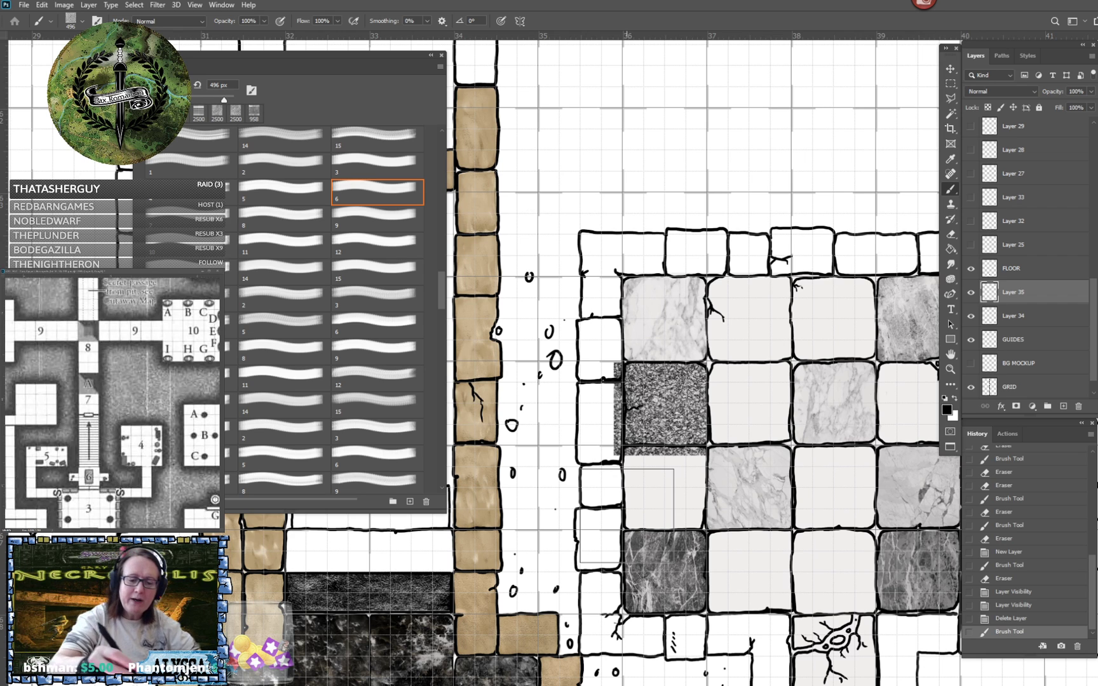
- Erase the speckled overspill around the second-row tile in the room's first column
{"action": "mouse_move", "coordinate": [611, 365]}
{"action": "left_mouse_down"}
{"action": "mouse_move", "coordinate": [615, 456]}
{"action": "mouse_move", "coordinate": [687, 450]}
{"action": "mouse_move", "coordinate": [696, 479]}
{"action": "left_mouse_up"}
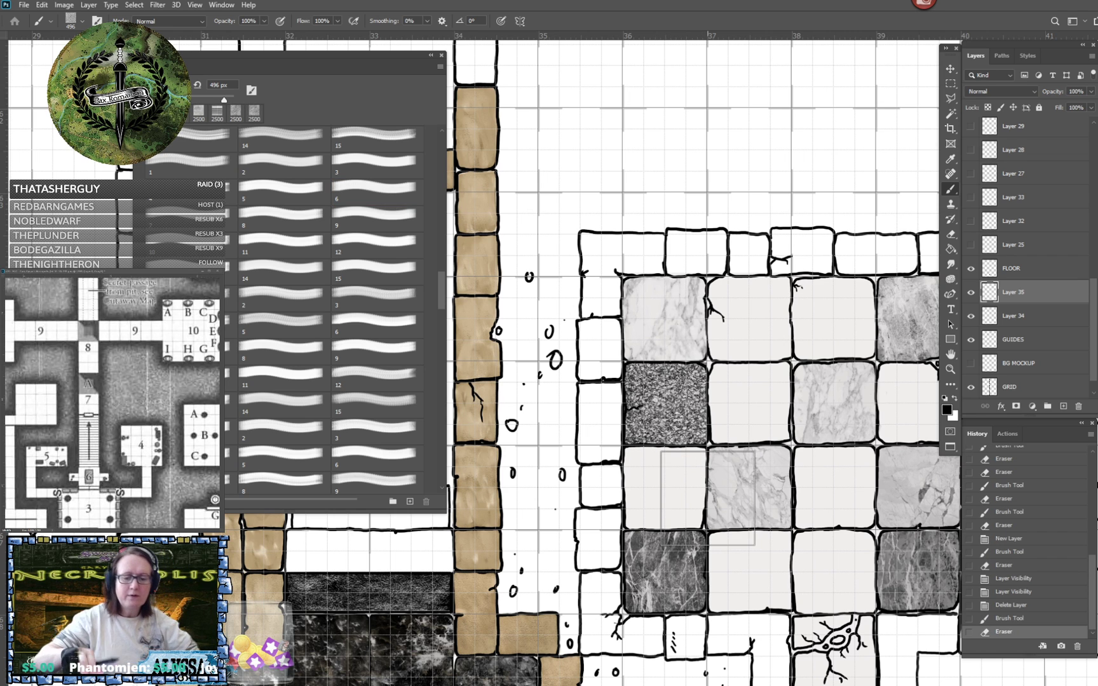
- Examine the coloured floors across the map, comparing the pillared hall and marble corridor with the tiled room
{"action": "scroll", "coordinate": [707, 498], "scroll_direction": "down", "scroll_amount": 3}
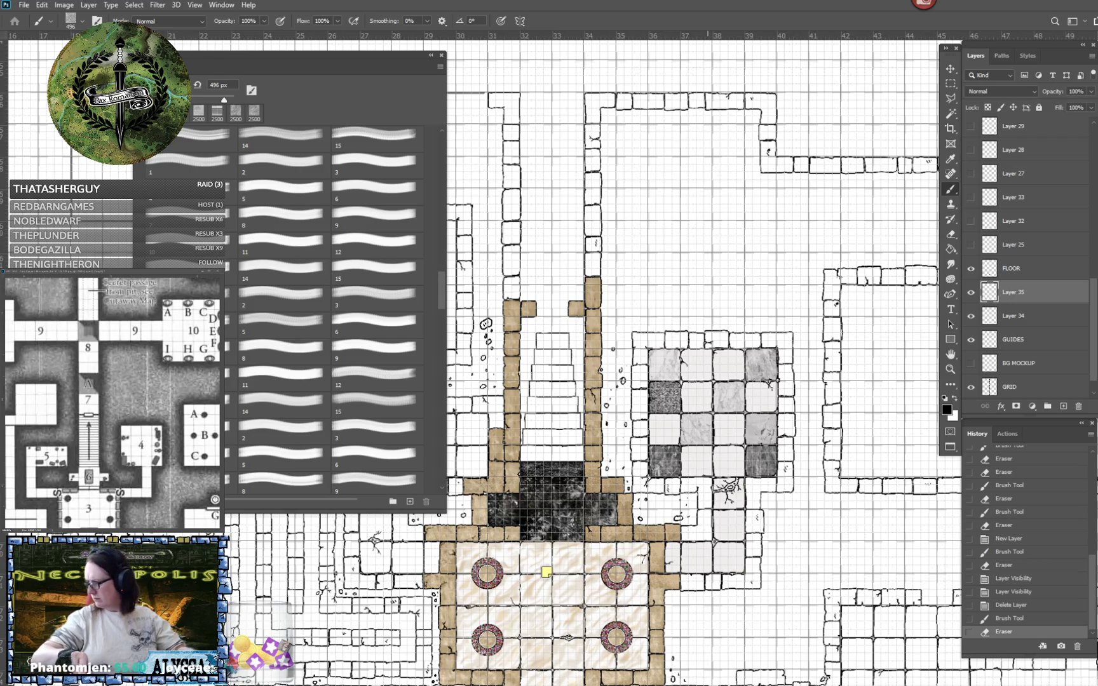
{"action": "scroll", "coordinate": [583, 308], "scroll_direction": "down", "scroll_amount": 3}
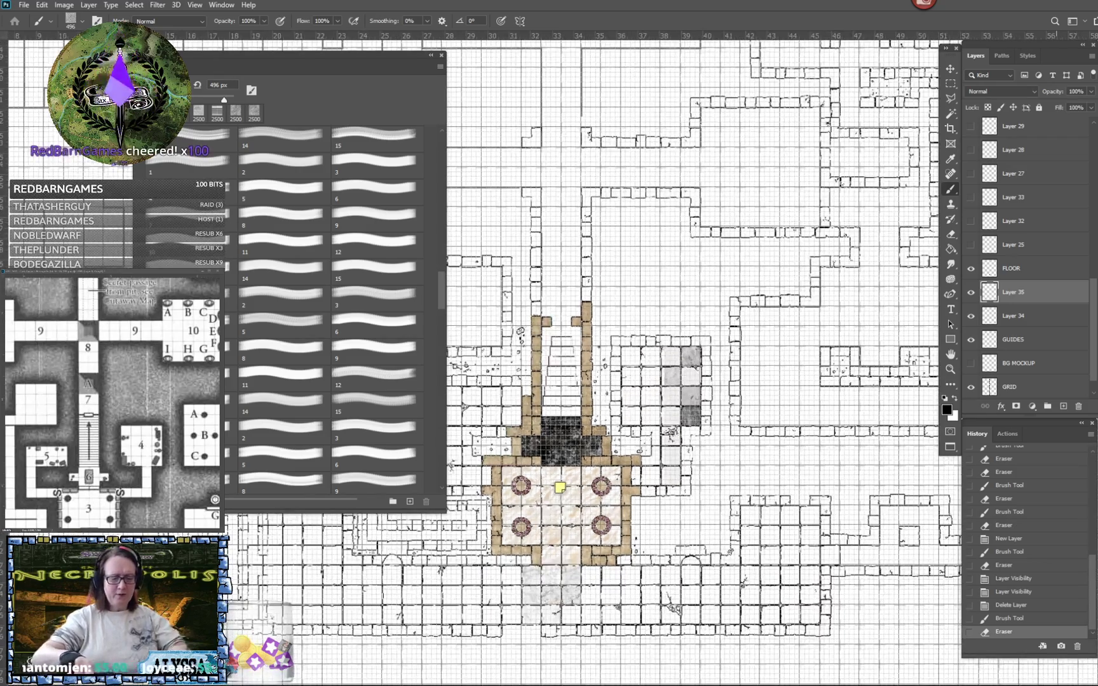
{"action": "scroll", "coordinate": [636, 318], "scroll_direction": "up", "scroll_amount": 2}
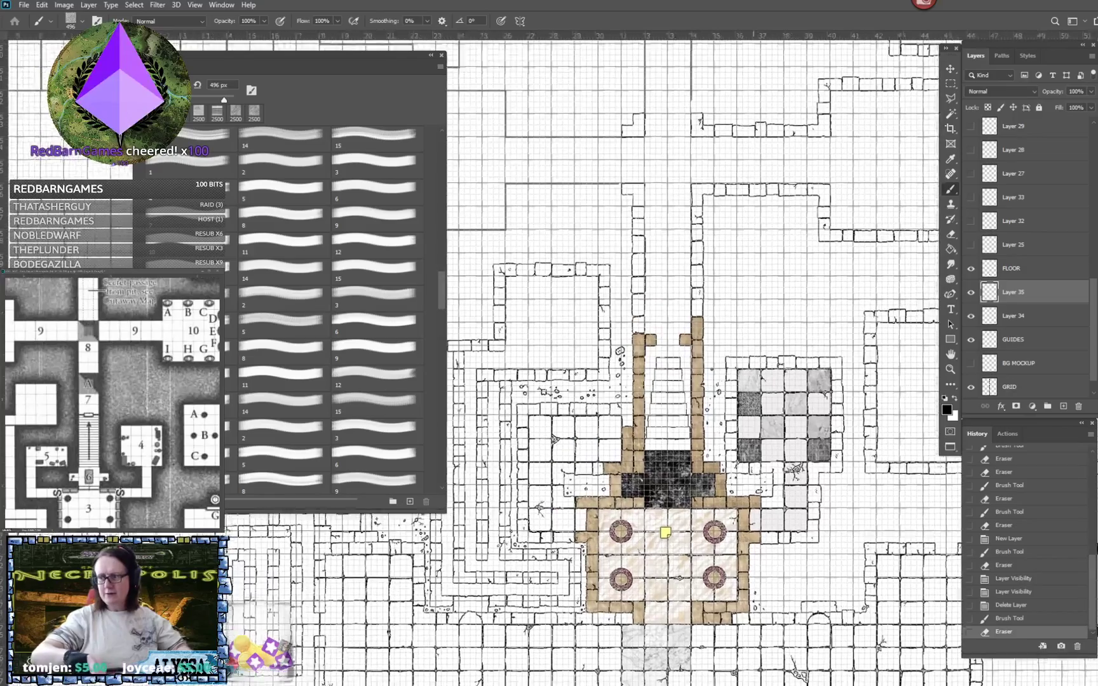
{"action": "left_click_drag", "start_coordinate": [644, 382], "coordinate": [707, 386]}
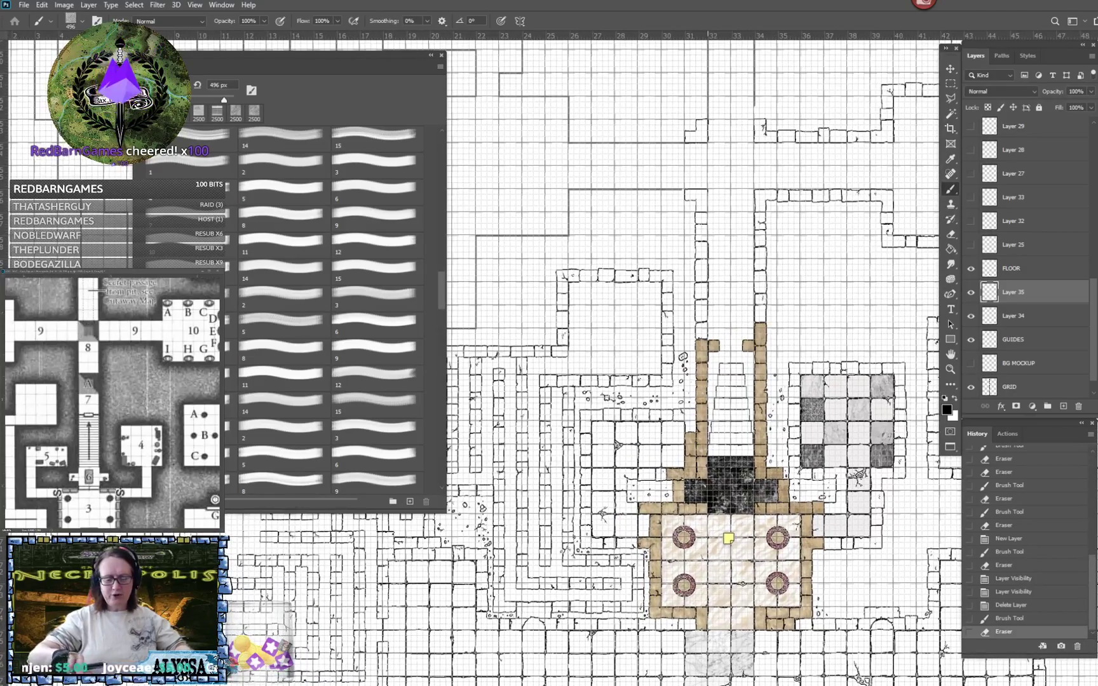
{"action": "scroll", "coordinate": [708, 387], "scroll_direction": "down", "scroll_amount": 1}
{"action": "left_click_drag", "start_coordinate": [718, 477], "coordinate": [655, 299]}
{"action": "scroll", "coordinate": [698, 384], "scroll_direction": "up", "scroll_amount": 1}
{"action": "scroll", "coordinate": [728, 416], "scroll_direction": "up", "scroll_amount": 3}
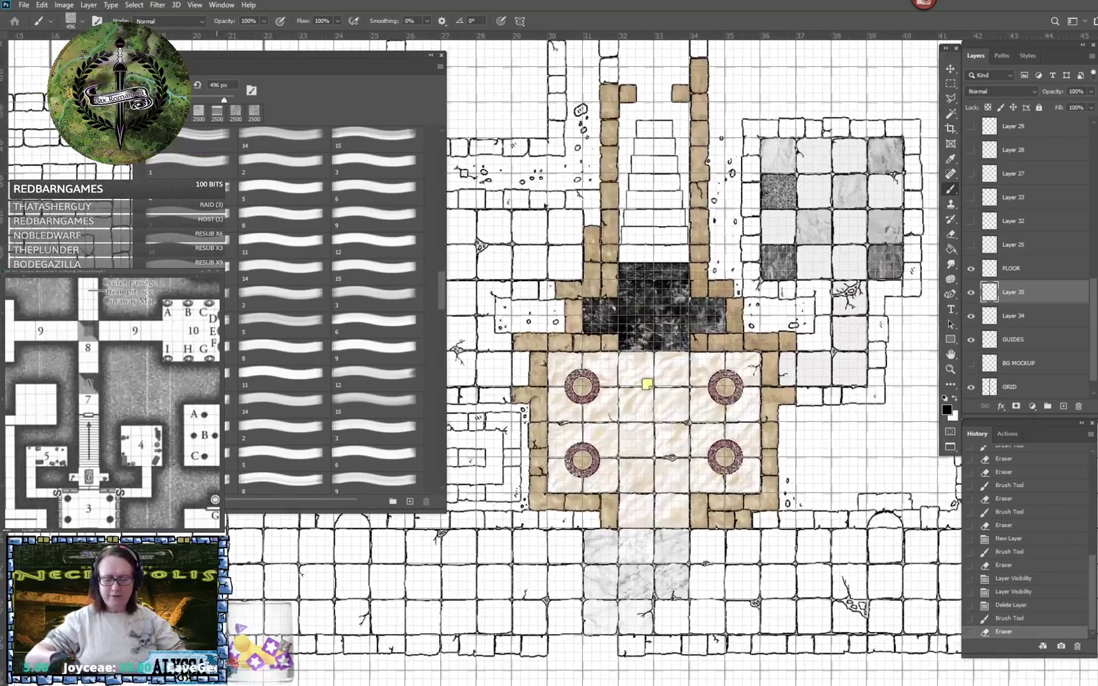
{"action": "left_click_drag", "start_coordinate": [812, 381], "coordinate": [1071, 581]}
{"action": "left_click_drag", "start_coordinate": [699, 407], "coordinate": [371, 159]}
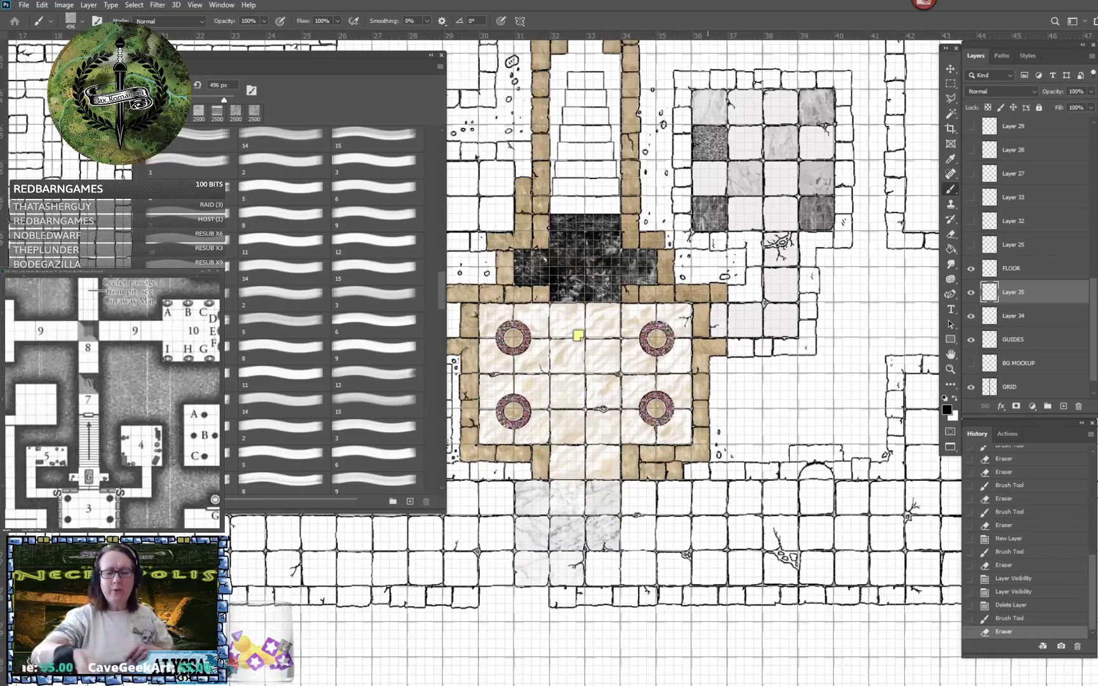
{"action": "left_click_drag", "start_coordinate": [707, 335], "coordinate": [699, 493]}
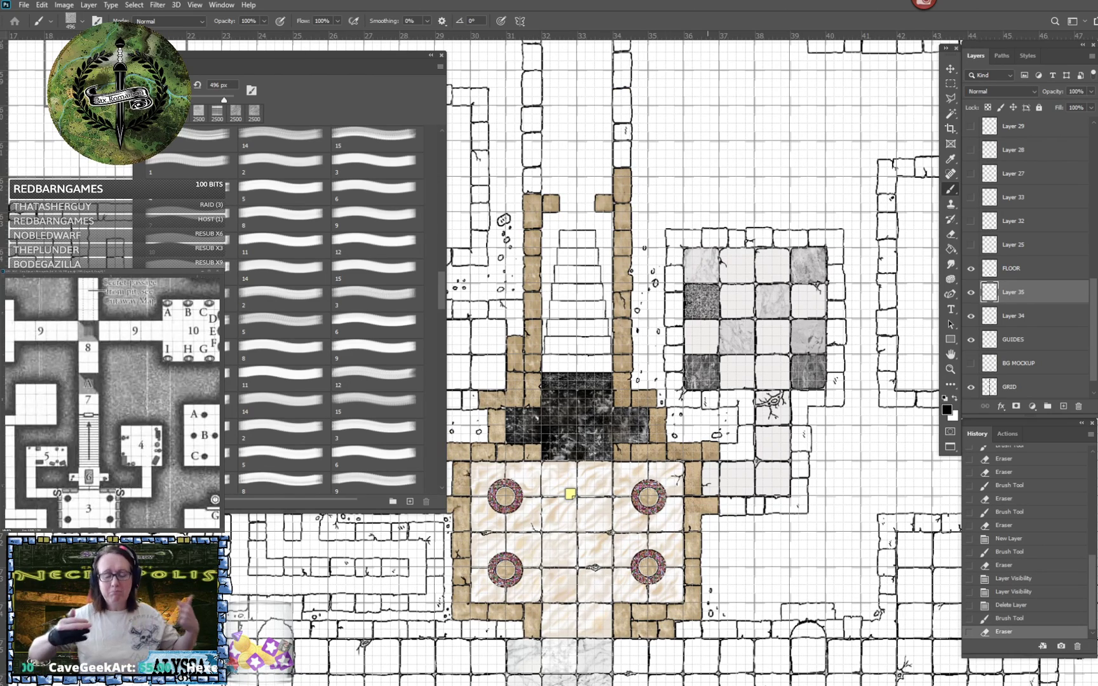
{"action": "left_click_drag", "start_coordinate": [700, 494], "coordinate": [736, 401]}
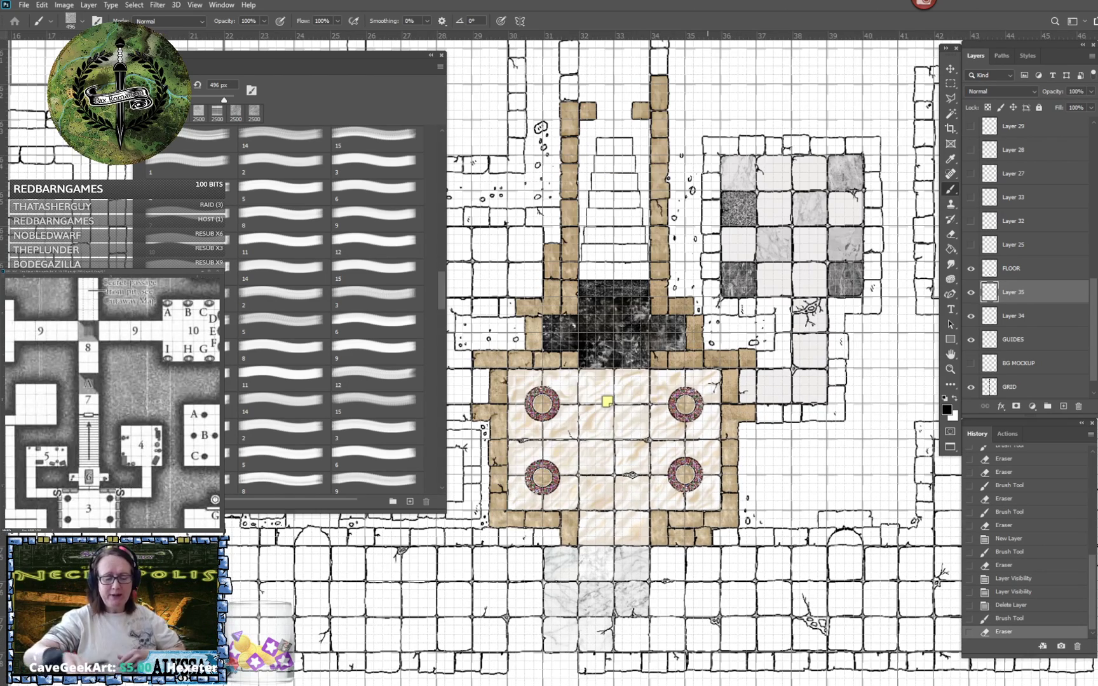
{"action": "scroll", "coordinate": [568, 623], "scroll_direction": "up", "scroll_amount": 5}
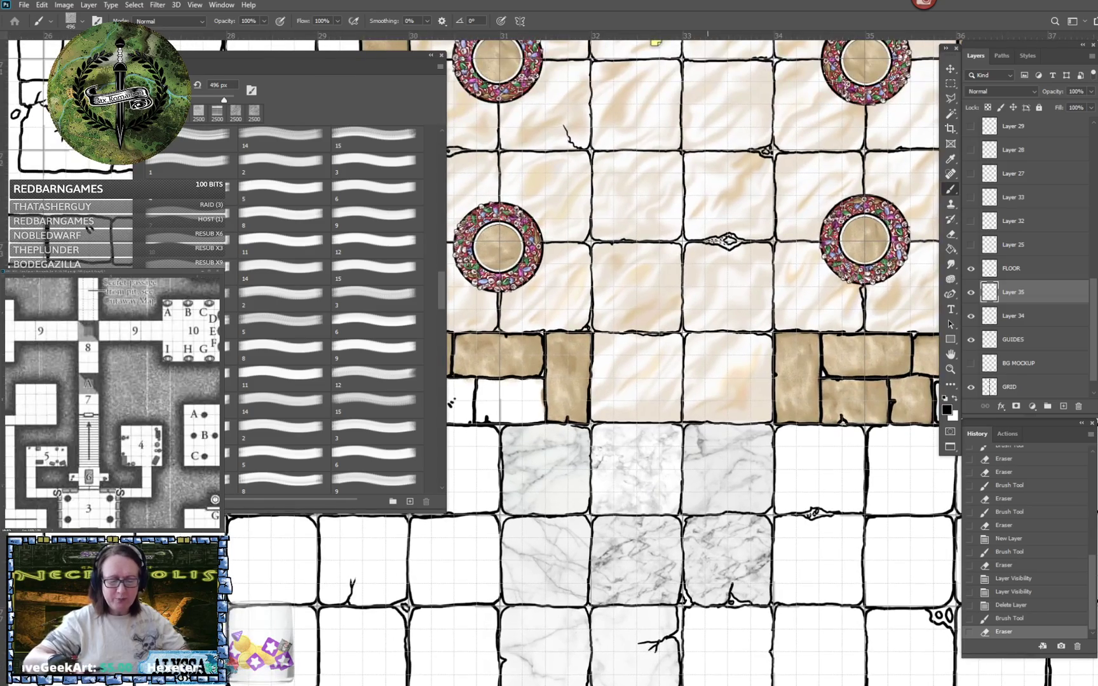
{"action": "scroll", "coordinate": [654, 581], "scroll_direction": "down", "scroll_amount": 3}
{"action": "left_click_drag", "start_coordinate": [931, 235], "coordinate": [704, 636]}
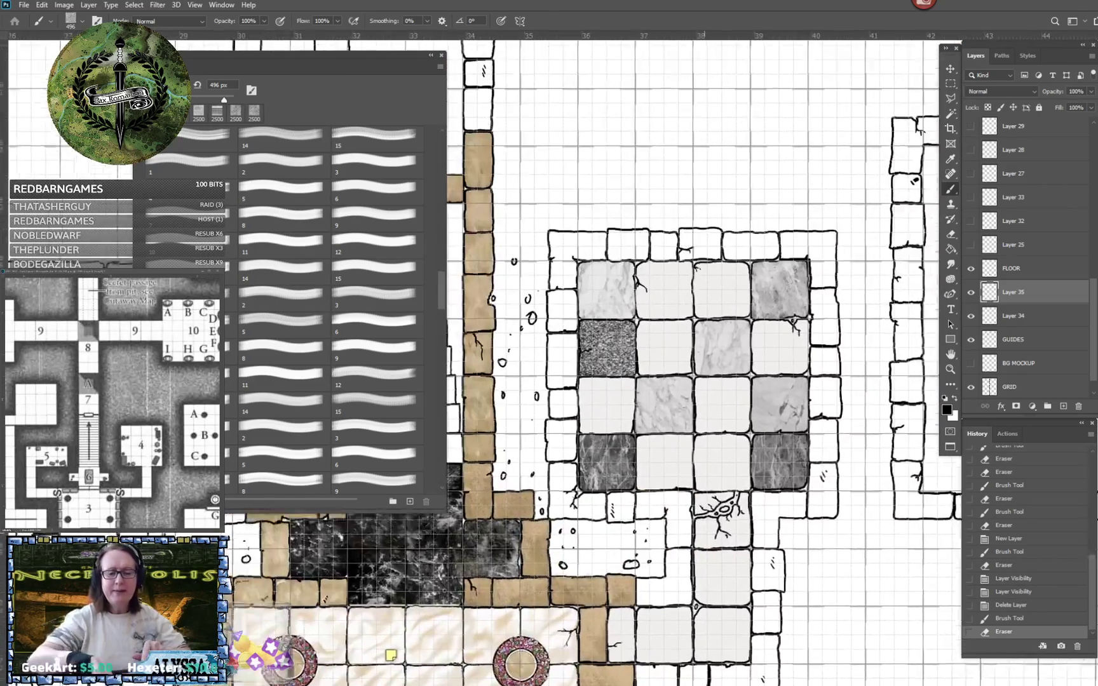
{"action": "left_click_drag", "start_coordinate": [704, 407], "coordinate": [687, 483]}
{"action": "scroll", "coordinate": [704, 480], "scroll_direction": "up", "scroll_amount": 2}
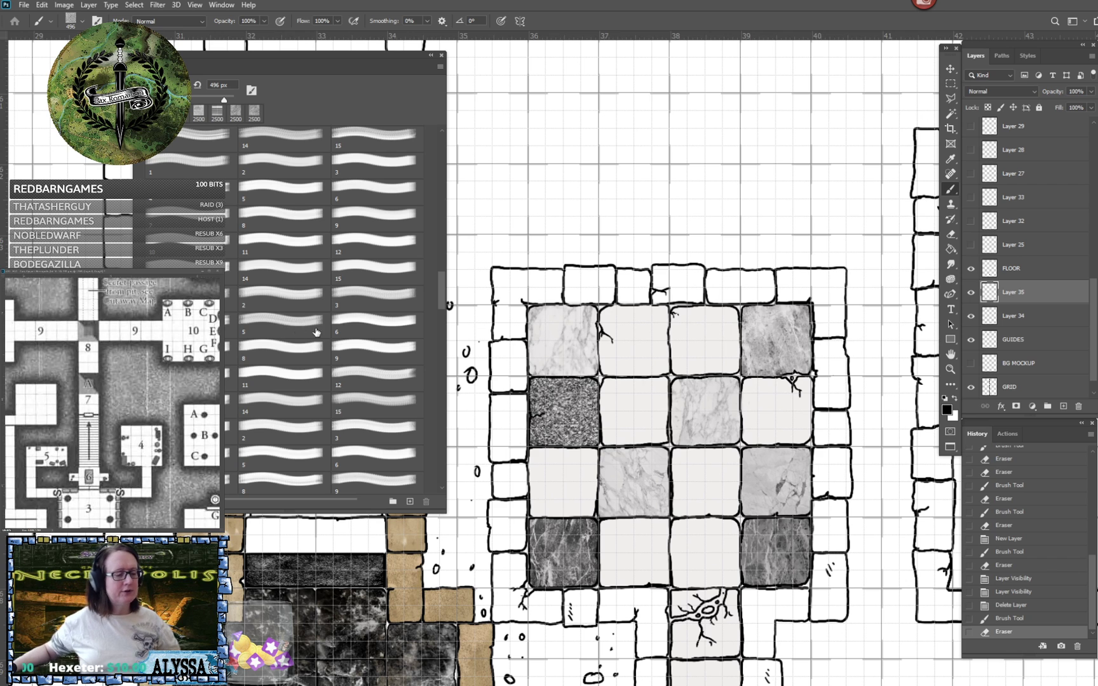
- Try 2500 px test stamps of brushes 5 and 6 from the set below over the tiled room, undoing each
{"action": "left_click", "coordinate": [287, 319]}
{"action": "left_click", "coordinate": [610, 324]}
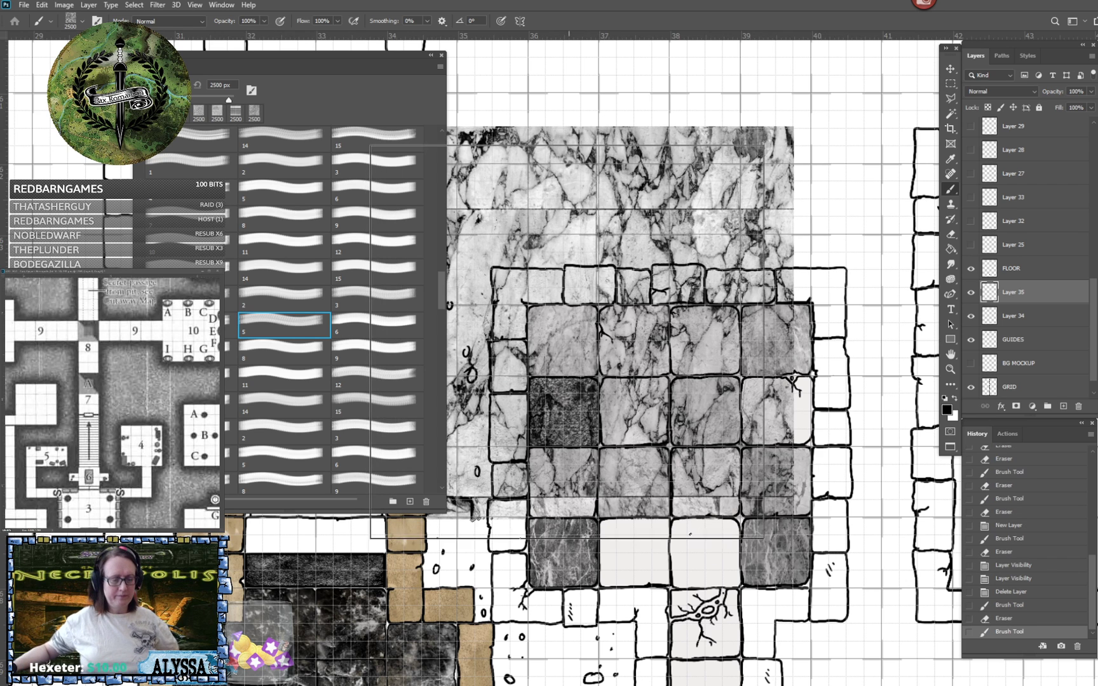
{"action": "key", "text": "ctrl+z"}
{"action": "left_click", "coordinate": [407, 332]}
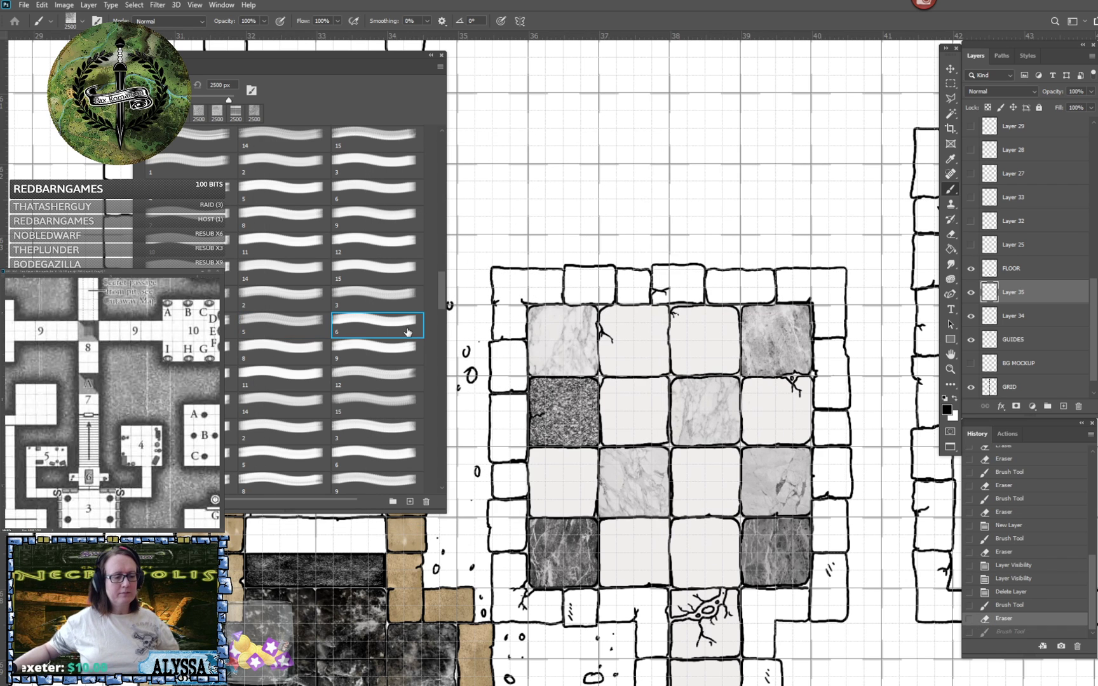
{"action": "left_click", "coordinate": [611, 331]}
{"action": "key", "text": "ctrl+z"}
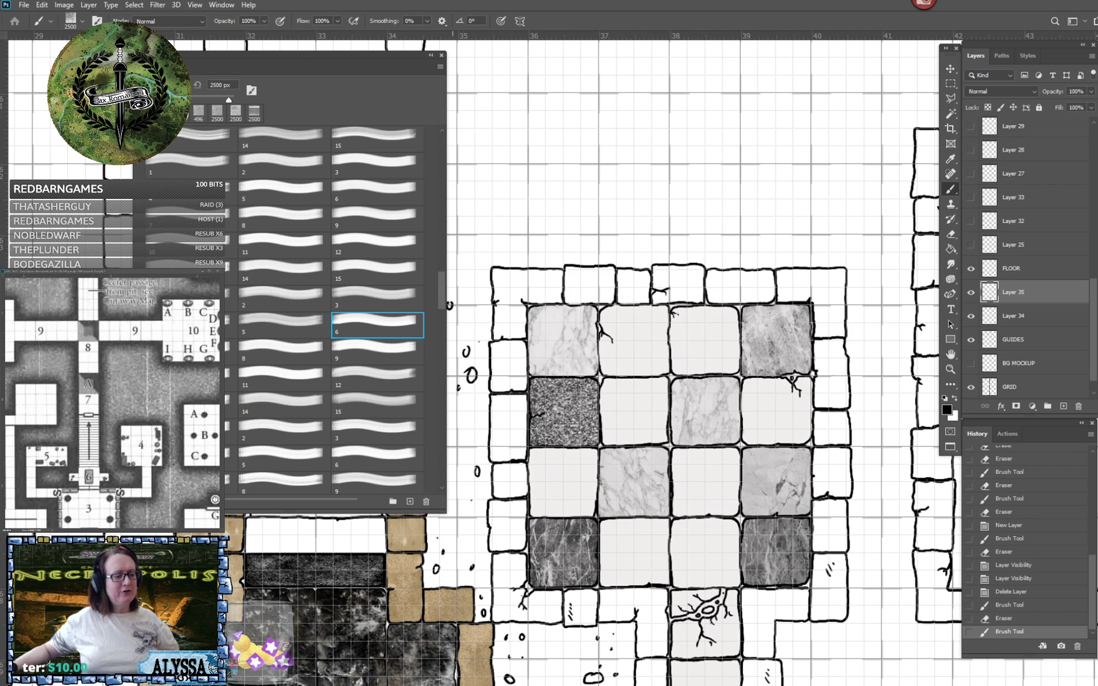
- Try 2500 px test stamps of brush 8 and the one just before it over the tiled room, undoing each
{"action": "left_click", "coordinate": [231, 351]}
{"action": "left_click", "coordinate": [611, 359]}
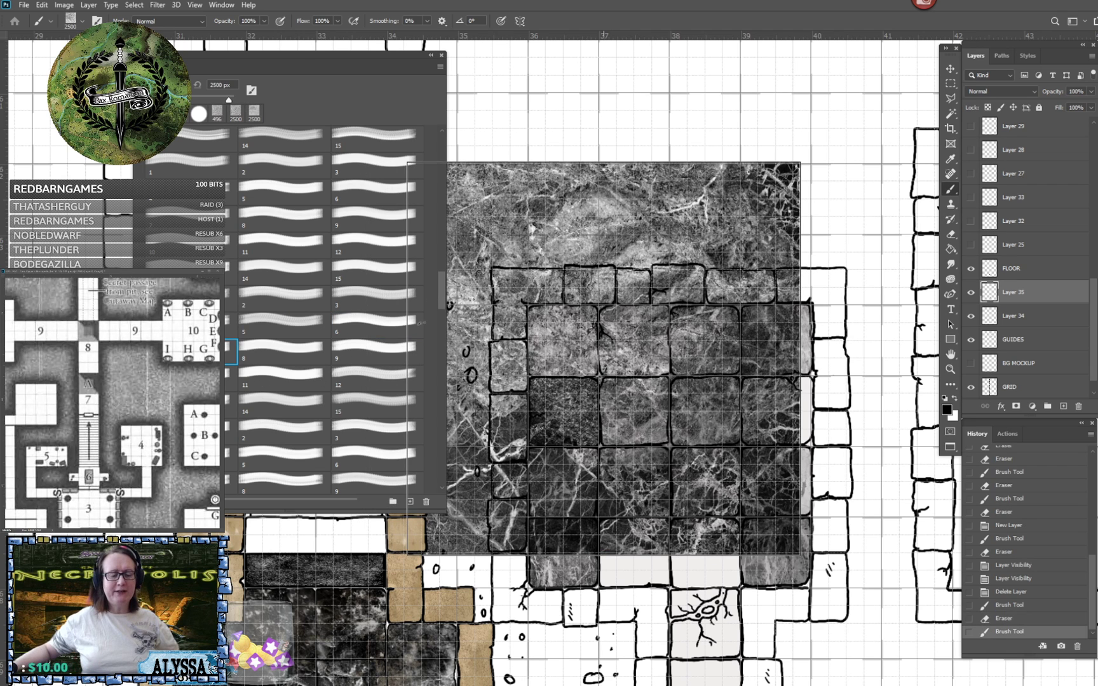
{"action": "key", "text": "ctrl+z"}
{"action": "left_click", "coordinate": [286, 352]}
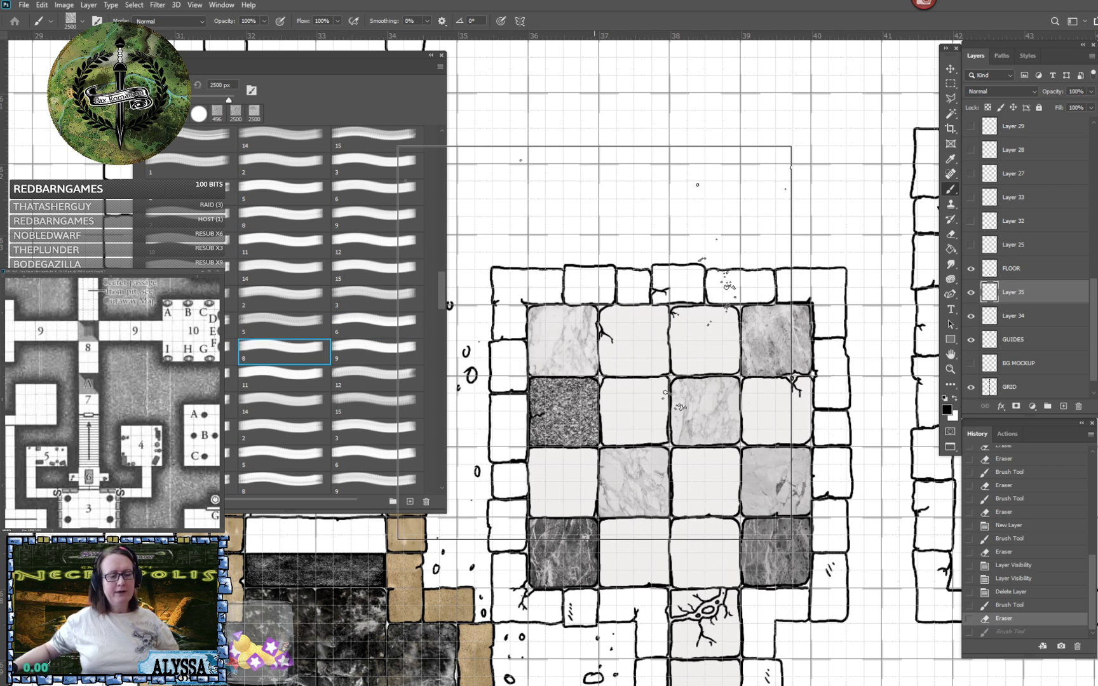
{"action": "left_click", "coordinate": [594, 343]}
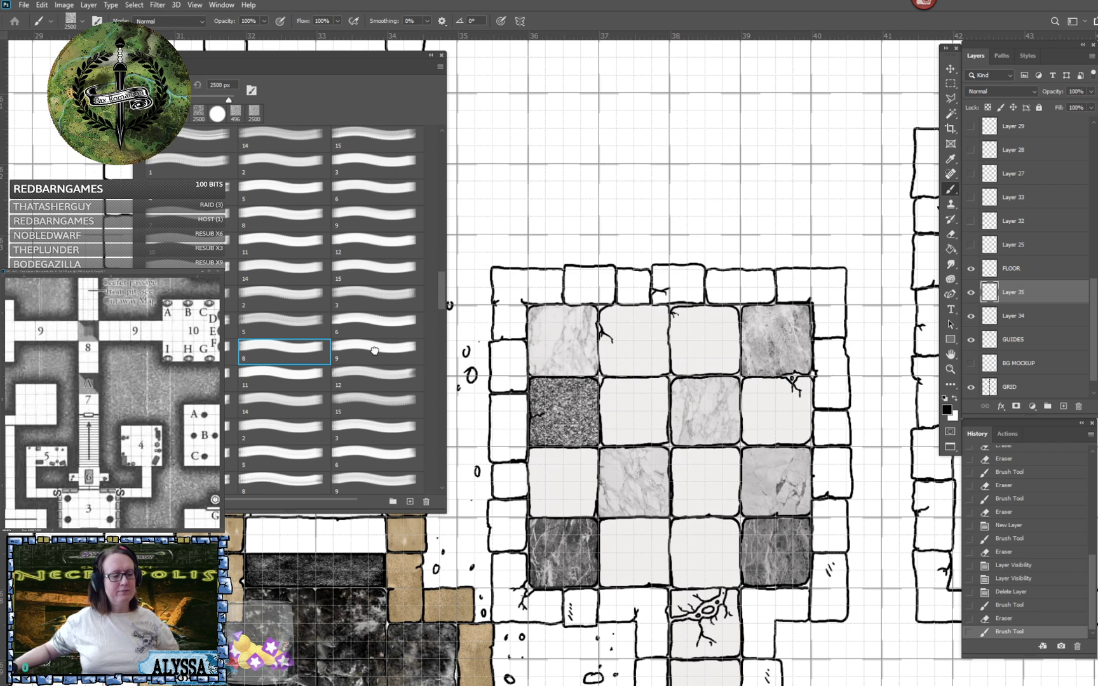
- Try 2500 px test stamps of brushes 9 to 11 in the same set over the tiled room, undoing each
{"action": "left_click", "coordinate": [374, 350]}
{"action": "left_click", "coordinate": [681, 344]}
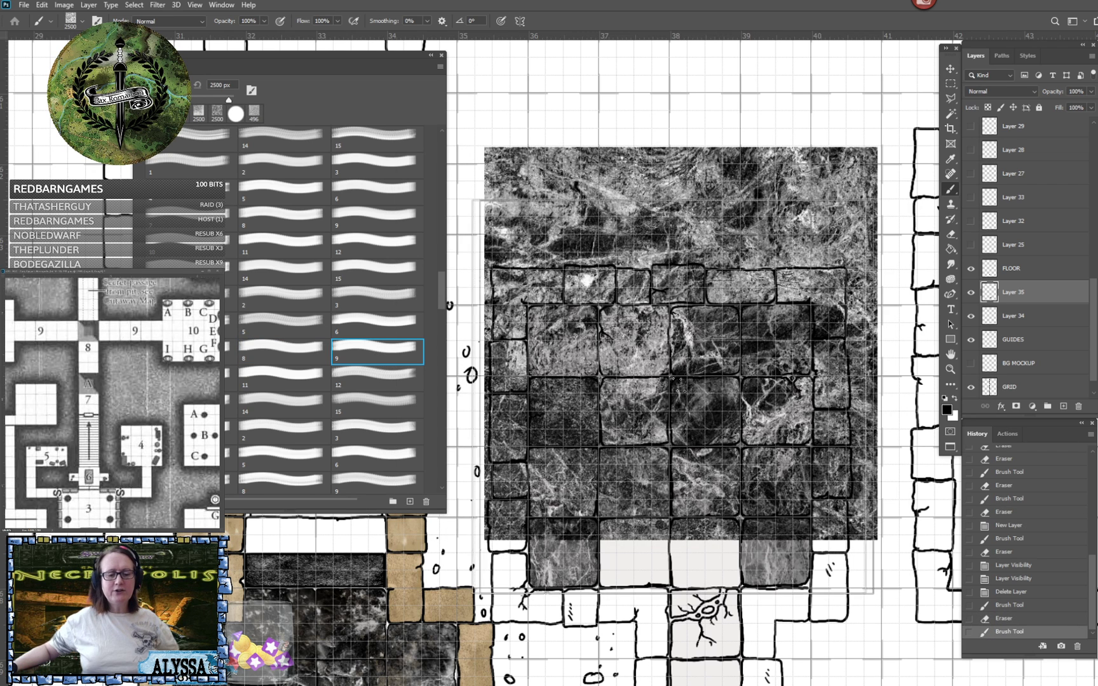
{"action": "left_click", "coordinate": [232, 378]}
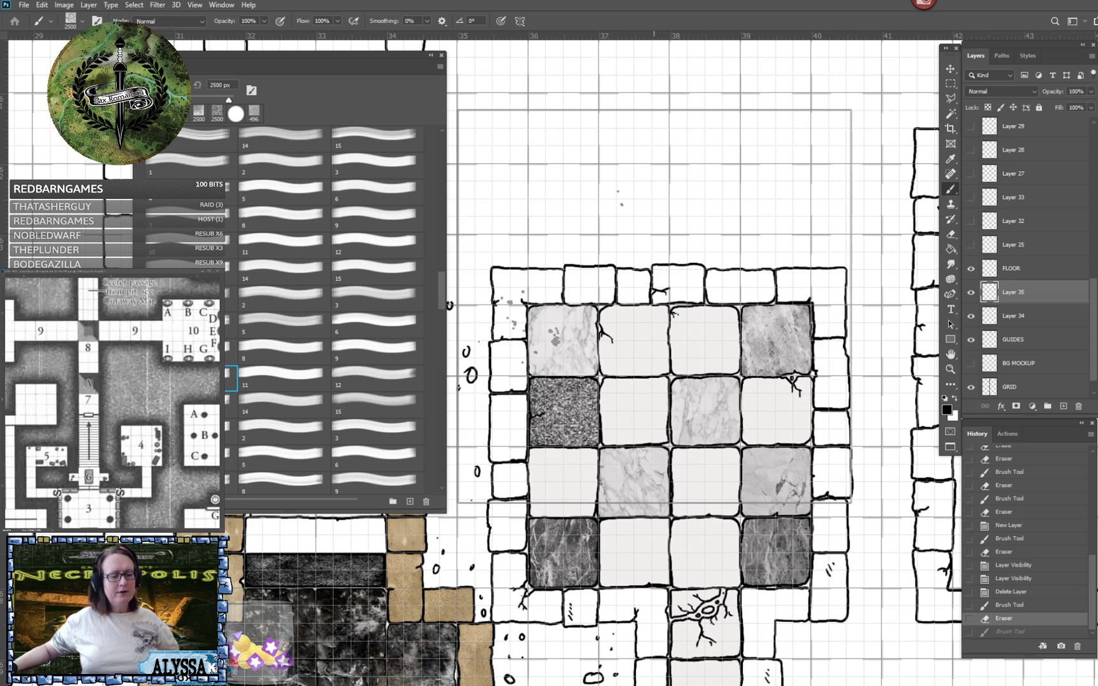
{"action": "left_click", "coordinate": [289, 378]}
{"action": "key", "text": "ctrl+z"}
{"action": "left_click", "coordinate": [629, 313]}
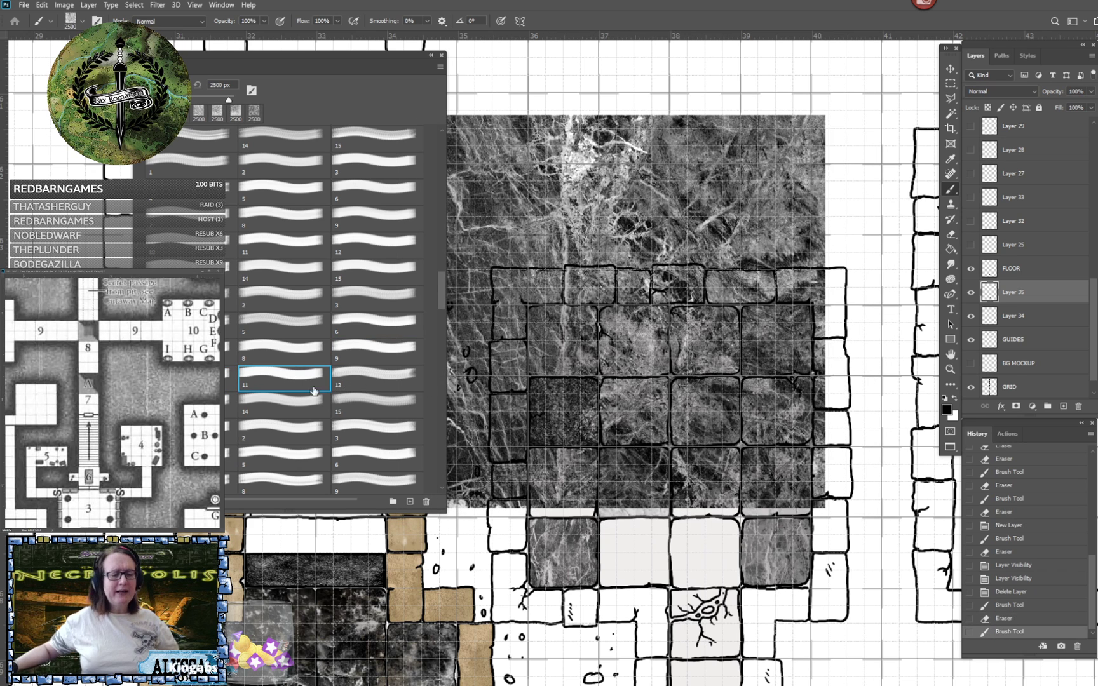
{"action": "key", "text": "ctrl+z"}
- Stamp the second tile of the room's lowest row with veined marble brush 12 at 480 px and erase the overspill
{"action": "left_click", "coordinate": [364, 377]}
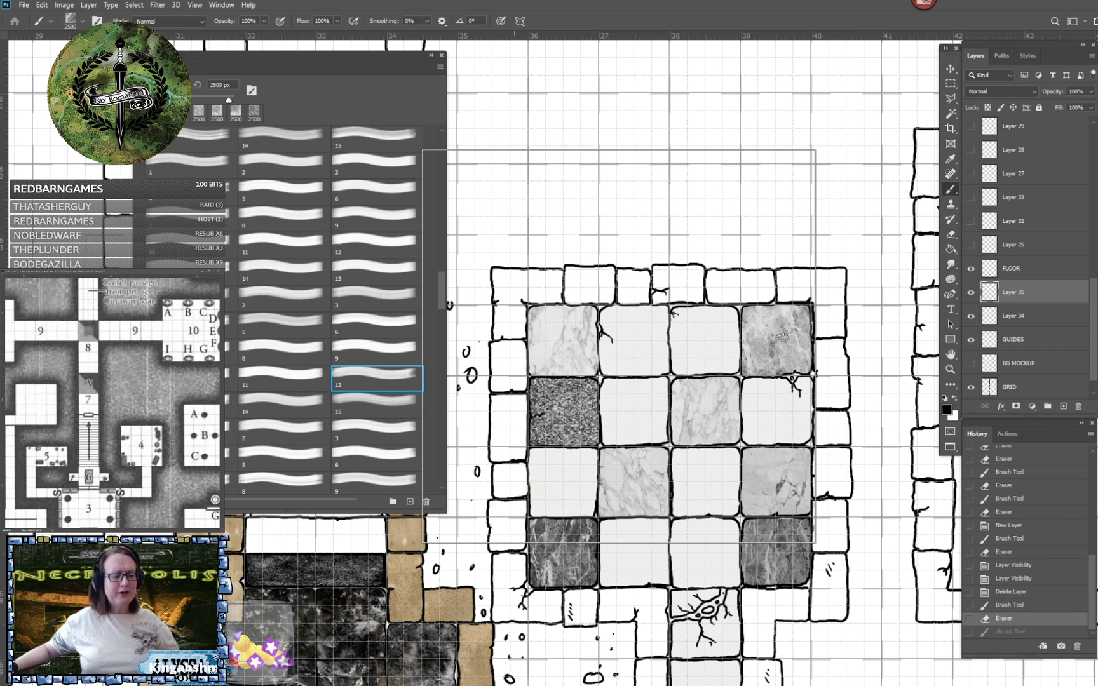
{"action": "left_click", "coordinate": [661, 339]}
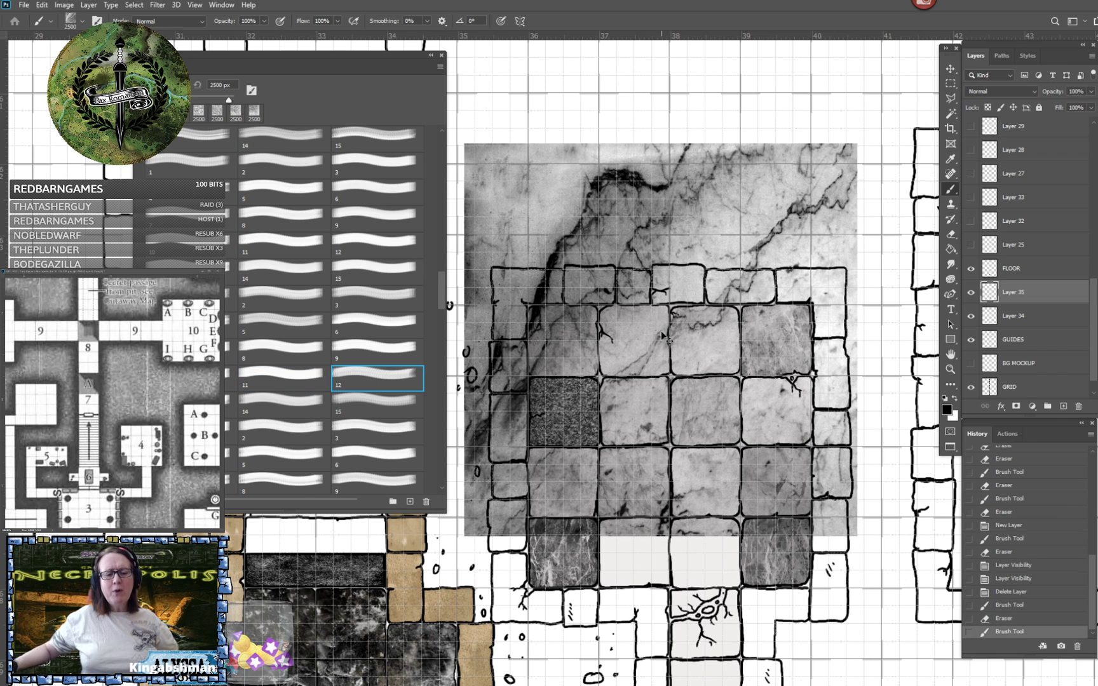
{"action": "key", "text": "ctrl+z"}
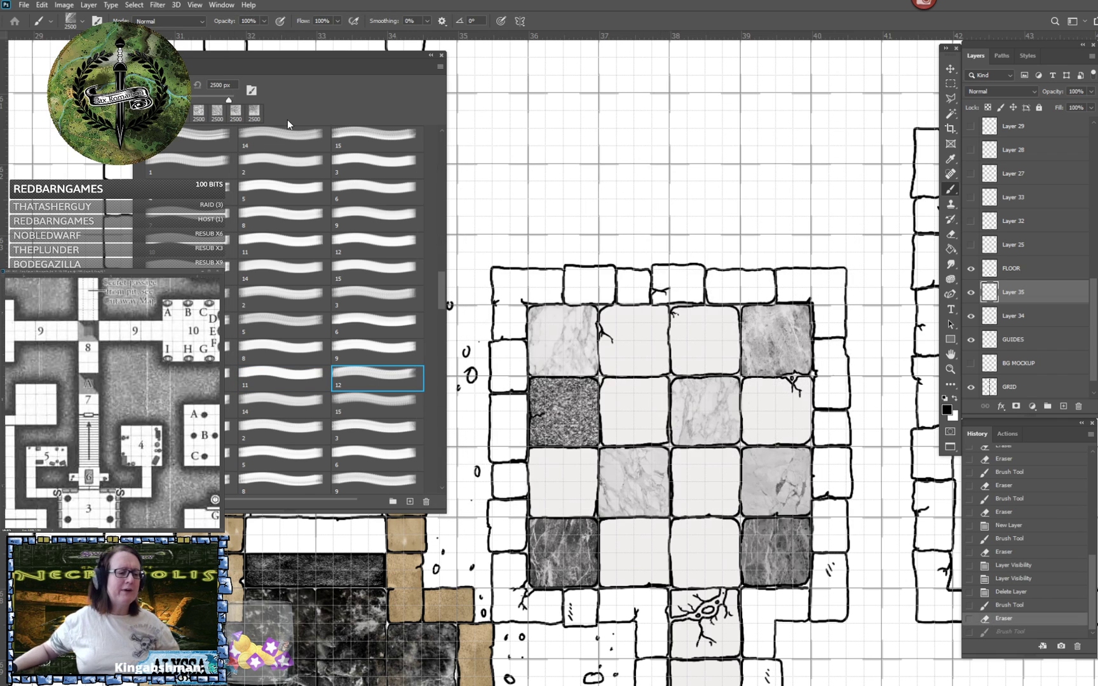
{"action": "left_click", "coordinate": [209, 97]}
{"action": "left_click", "coordinate": [219, 85]}
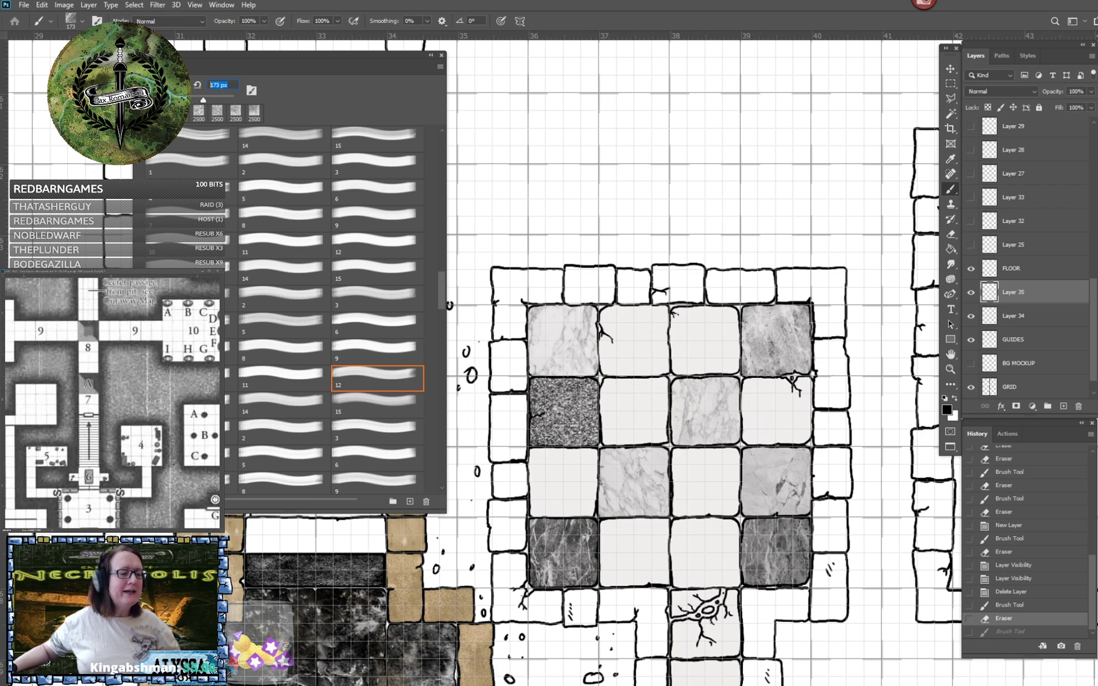
{"action": "type", "text": "480"}
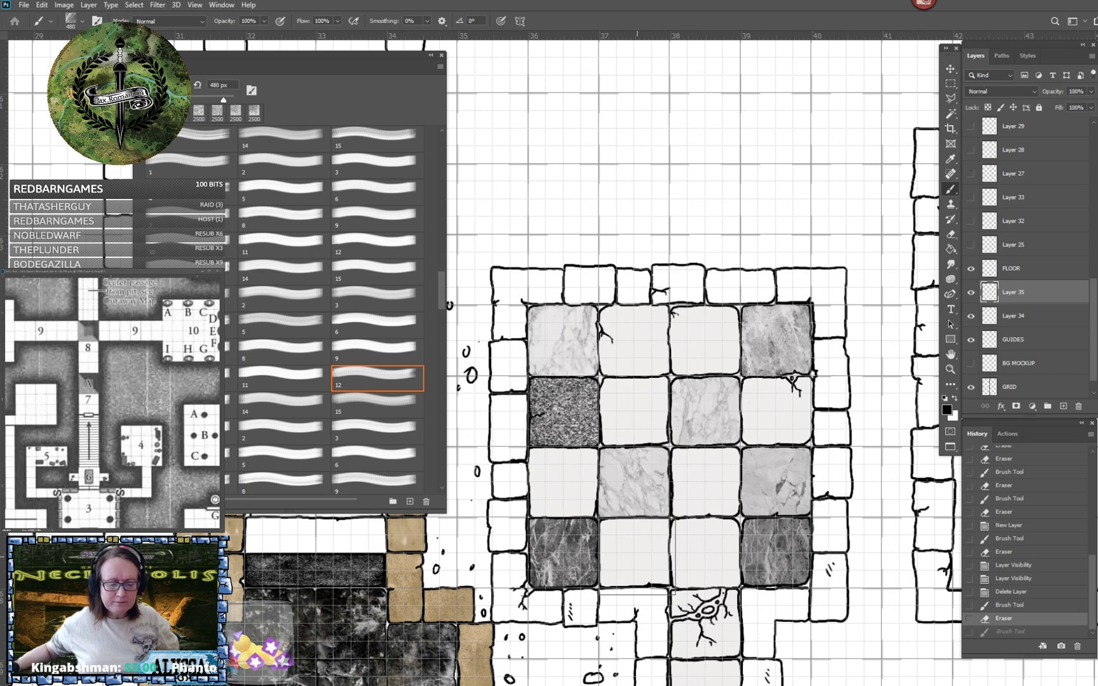
{"action": "left_click", "coordinate": [633, 558]}
{"action": "scroll", "coordinate": [676, 585], "scroll_direction": "up", "scroll_amount": 2}
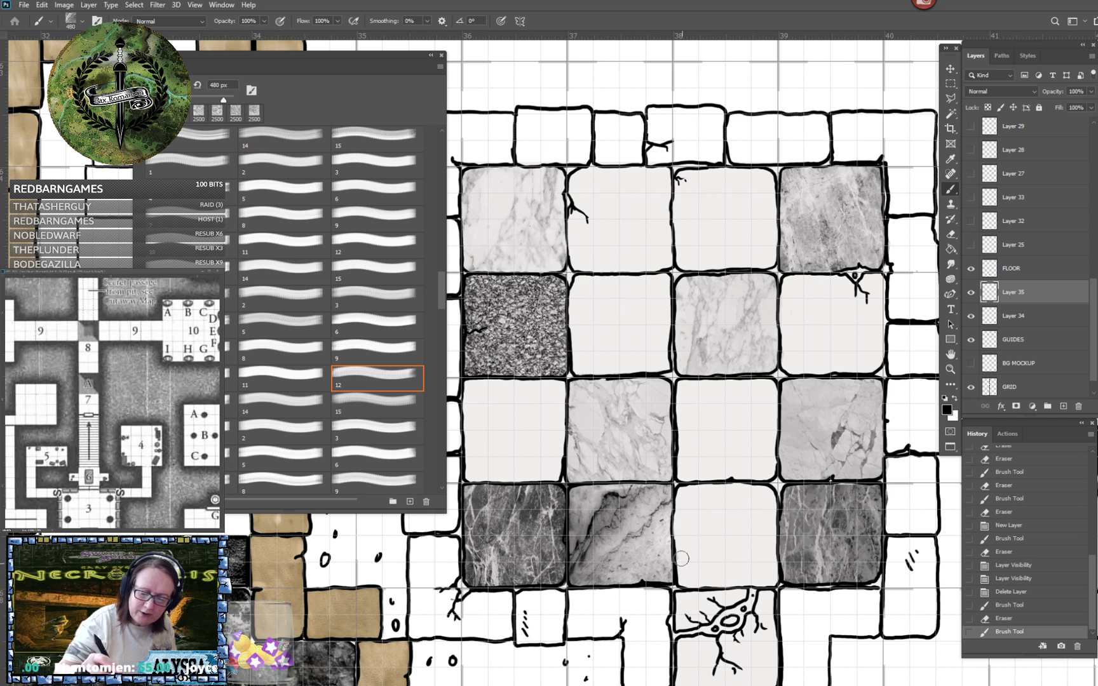
{"action": "mouse_move", "coordinate": [643, 591]}
{"action": "left_mouse_down"}
{"action": "mouse_move", "coordinate": [572, 595]}
{"action": "mouse_move", "coordinate": [585, 598]}
{"action": "left_mouse_up"}
{"action": "scroll", "coordinate": [588, 601], "scroll_direction": "down", "scroll_amount": 3}
{"action": "scroll", "coordinate": [588, 601], "scroll_direction": "up", "scroll_amount": 2}
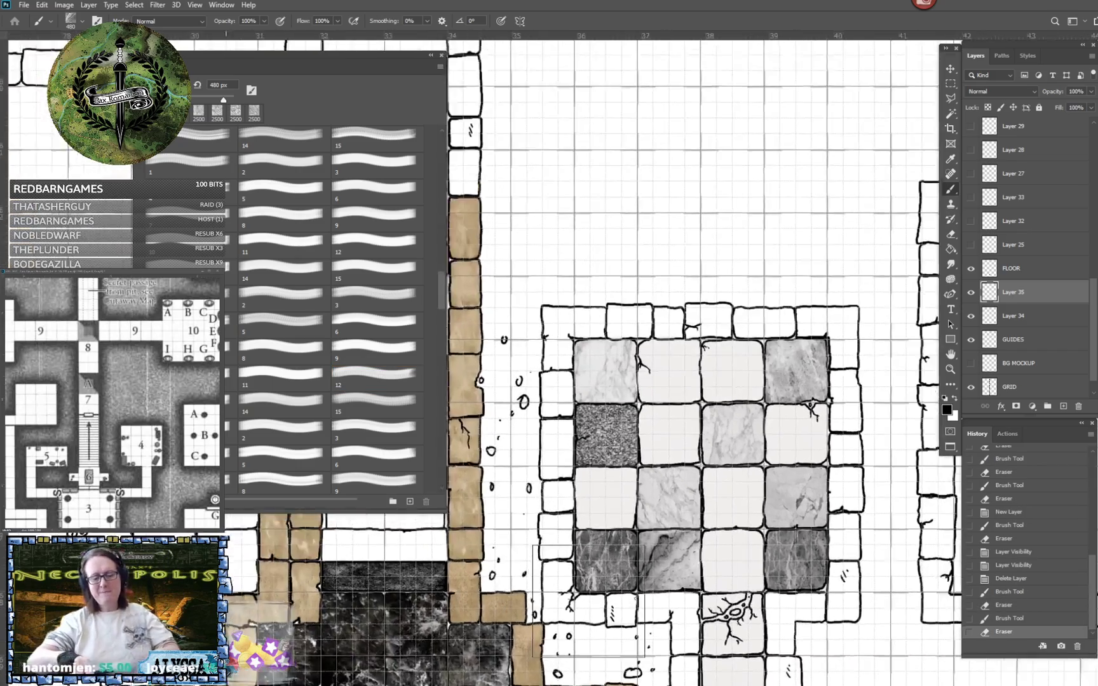
{"action": "scroll", "coordinate": [589, 601], "scroll_direction": "down", "scroll_amount": 3}
{"action": "scroll", "coordinate": [588, 601], "scroll_direction": "up", "scroll_amount": 3}
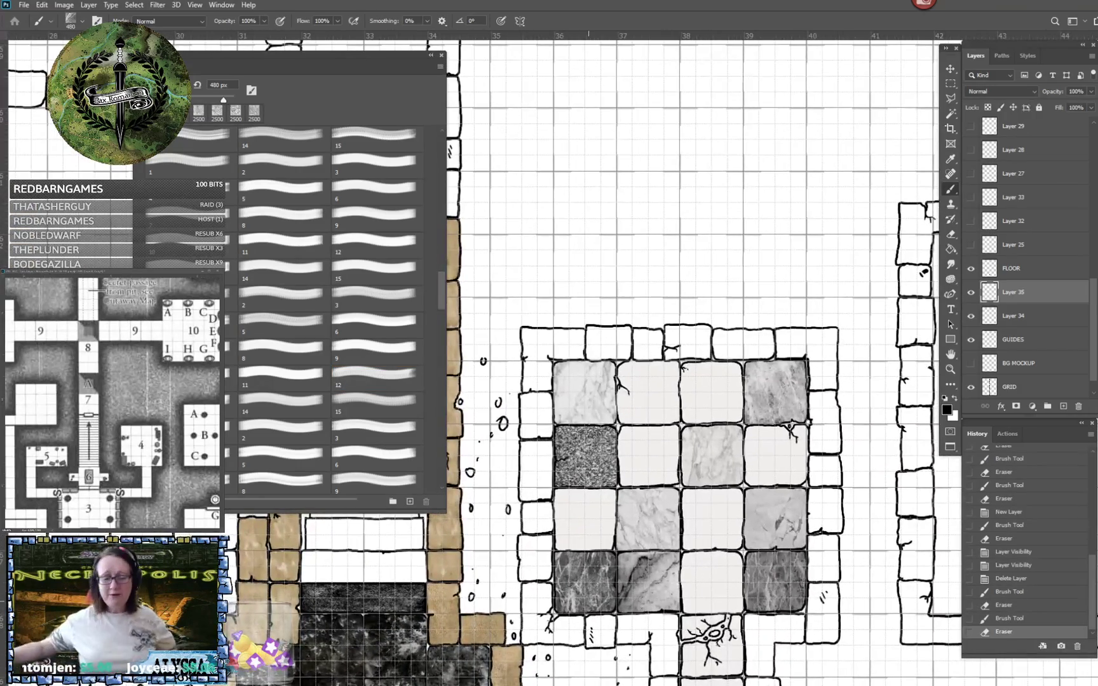
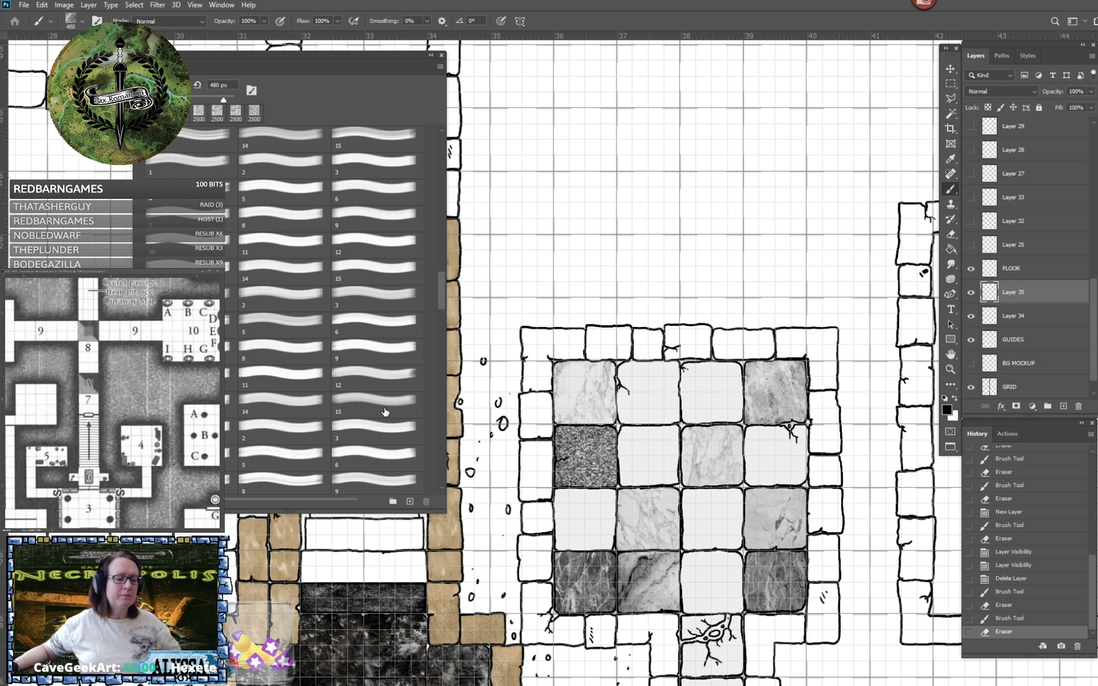
- Try 2500 px test stamps of brushes 3 and 4 in the current set over the tiled room, undoing each
{"action": "left_click", "coordinate": [360, 292]}
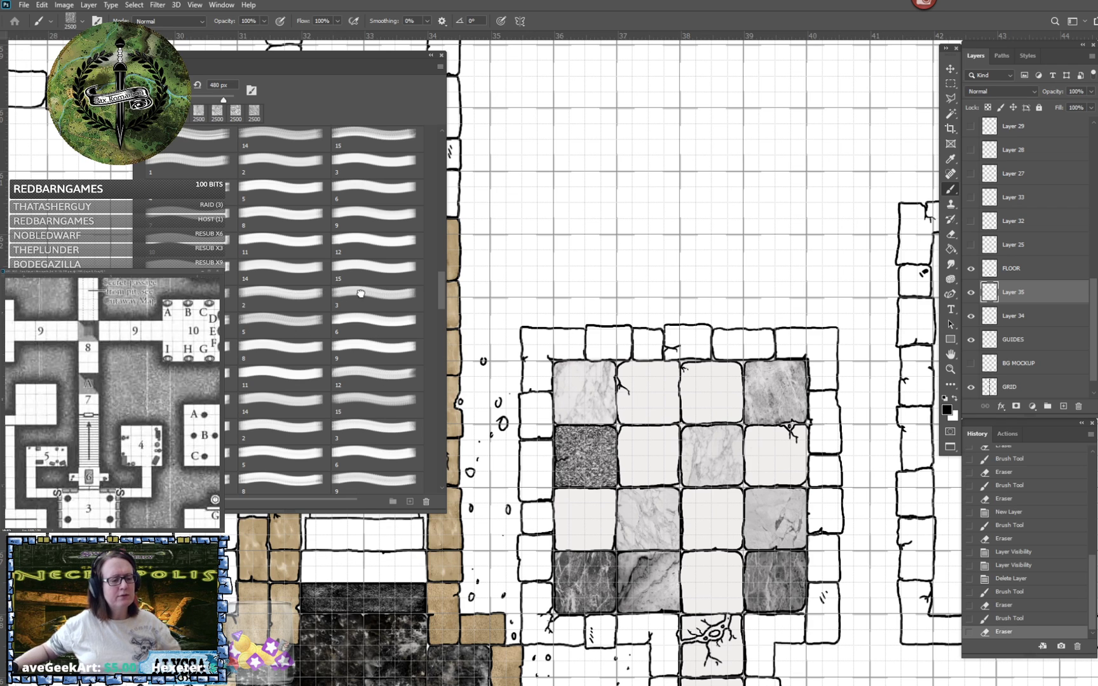
{"action": "left_click", "coordinate": [634, 270]}
{"action": "key", "text": "ctrl+z"}
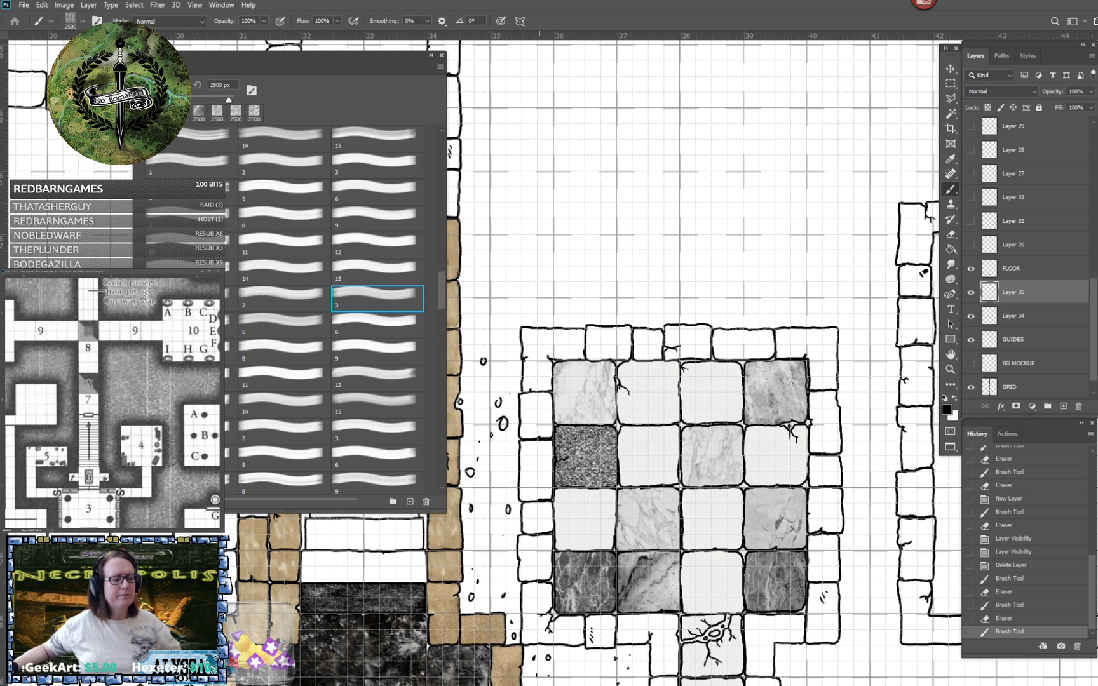
{"action": "left_click", "coordinate": [199, 325]}
{"action": "left_click", "coordinate": [559, 260]}
{"action": "key", "text": "ctrl+z"}
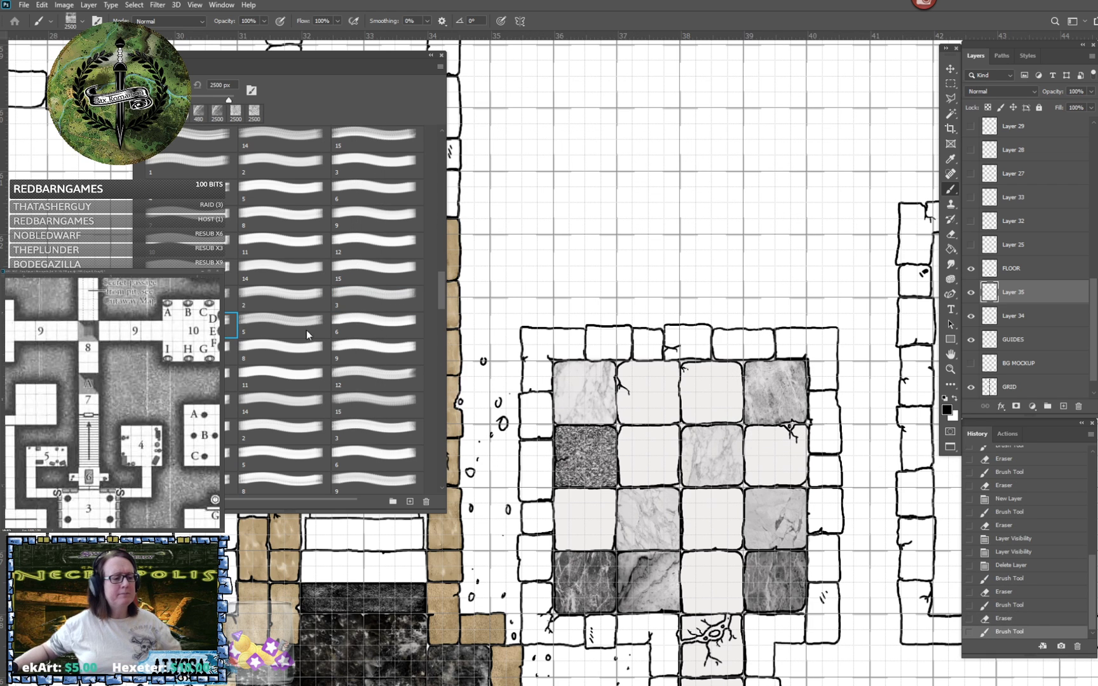
- Try brush 5 at 2500 px over the room and at 484 px on the top row's second tile, undoing both stamps
{"action": "left_click", "coordinate": [307, 335]}
{"action": "left_click", "coordinate": [642, 254]}
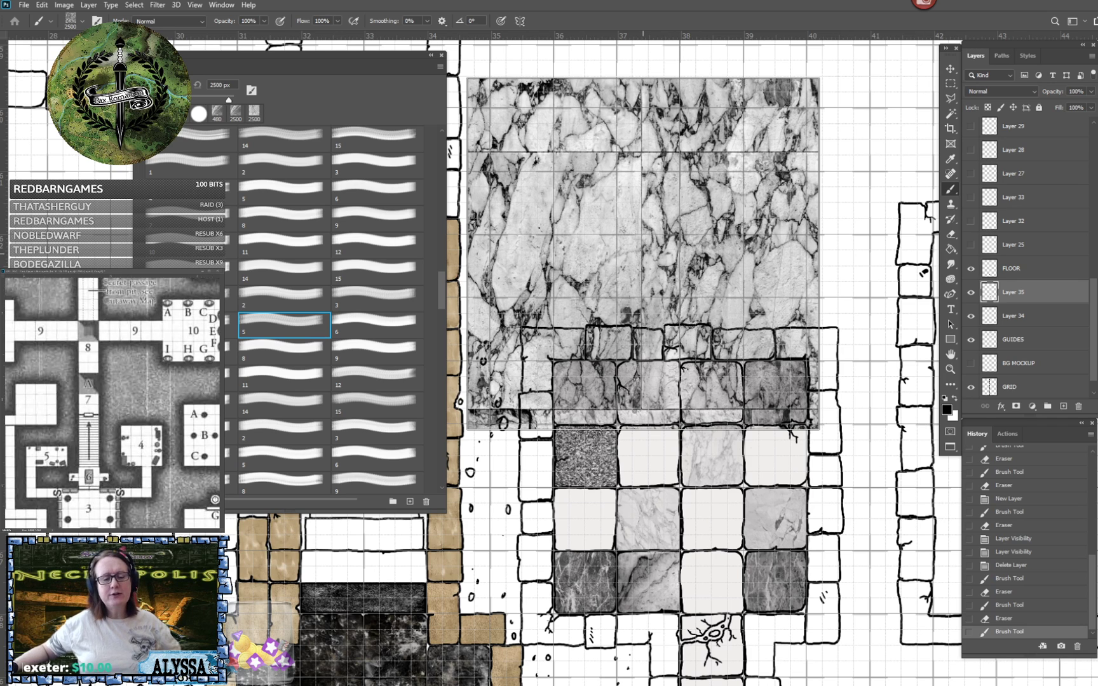
{"action": "key", "text": "ctrl+z"}
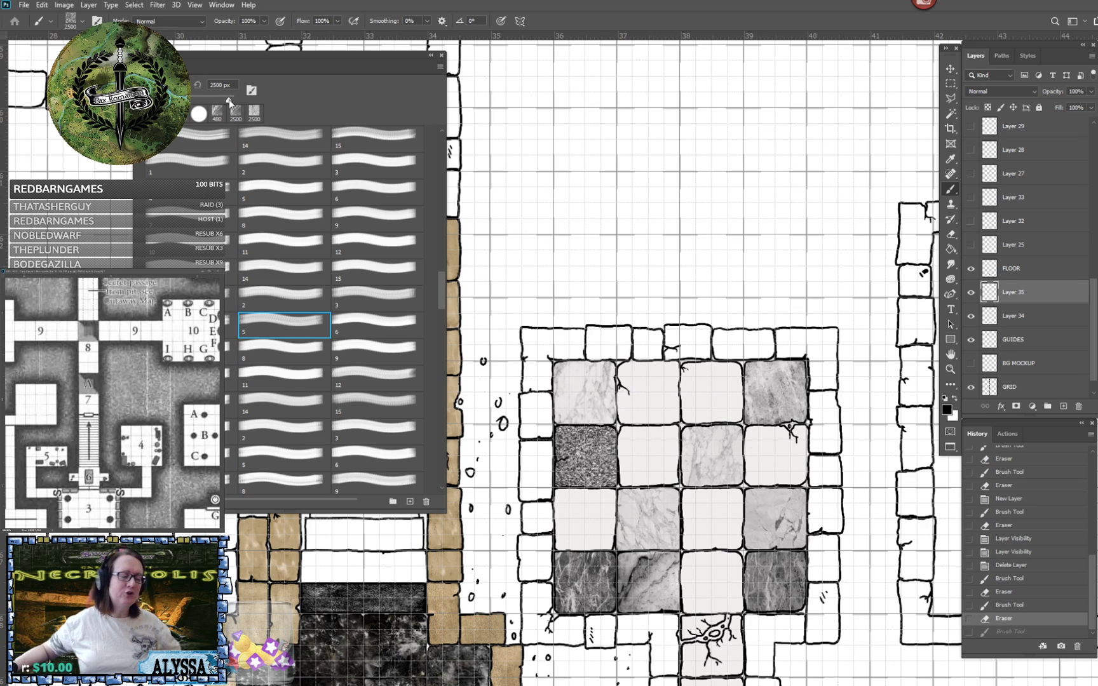
{"action": "mouse_move", "coordinate": [235, 95]}
{"action": "left_mouse_down"}
{"action": "mouse_move", "coordinate": [211, 99]}
{"action": "mouse_move", "coordinate": [221, 101]}
{"action": "left_mouse_up"}
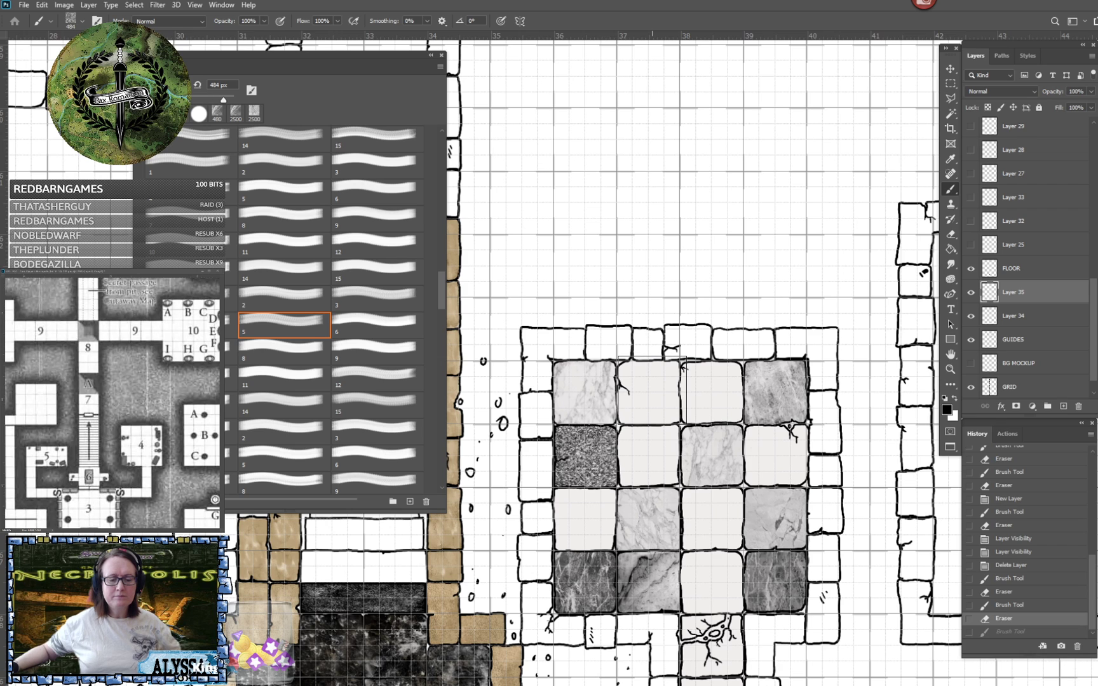
{"action": "left_click", "coordinate": [649, 390]}
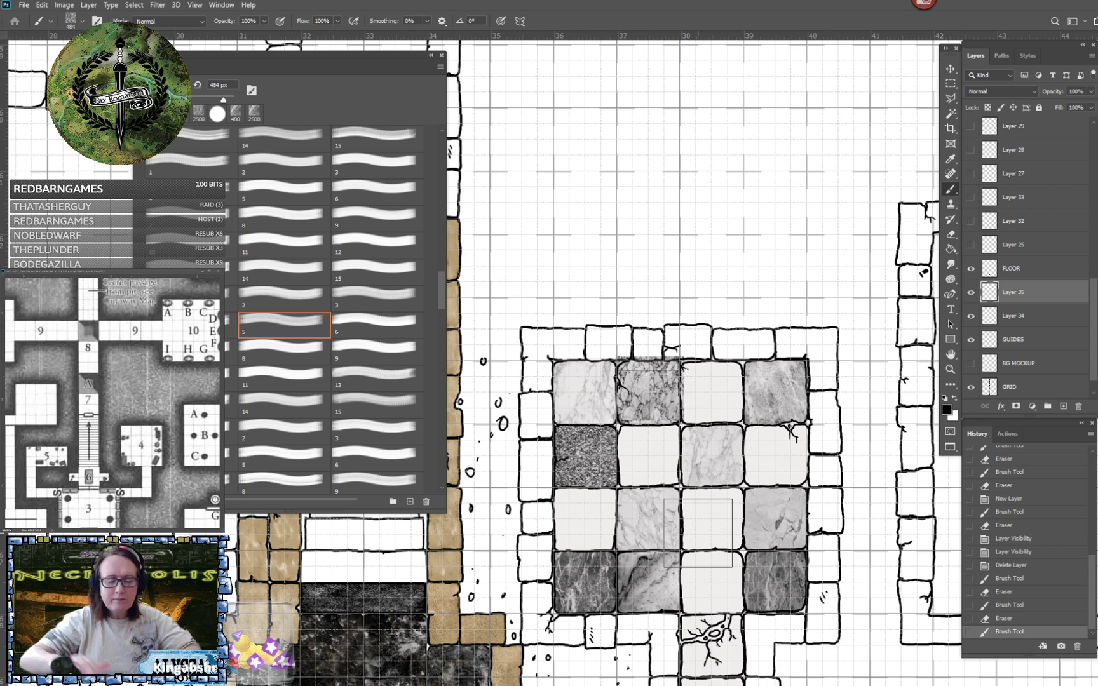
{"action": "scroll", "coordinate": [698, 533], "scroll_direction": "up", "scroll_amount": 2}
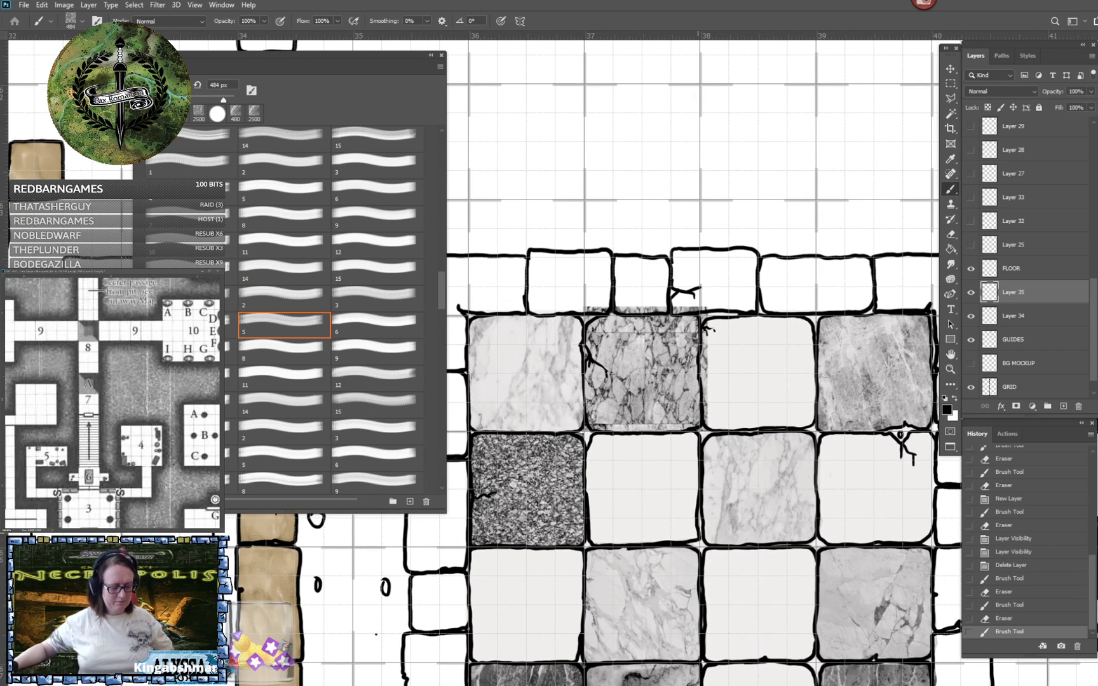
{"action": "key", "text": "ctrl+z"}
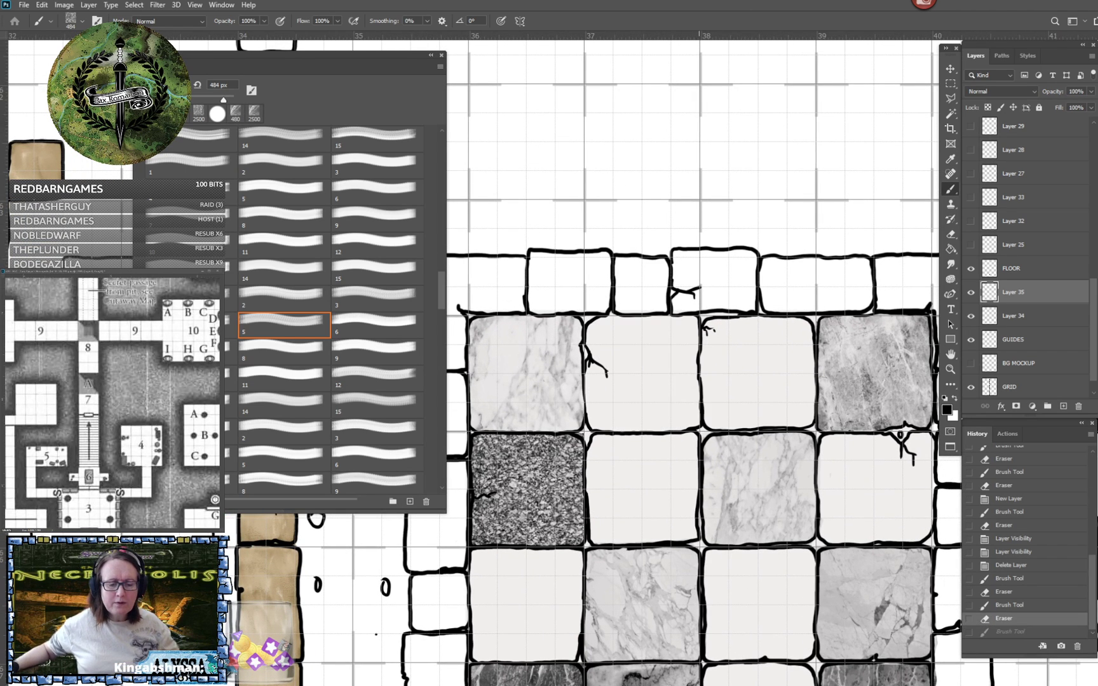
- Try a 484 px stamp of brush 5 above the room's upper wall, inspect its pattern up close and undo it
{"action": "left_click", "coordinate": [682, 213]}
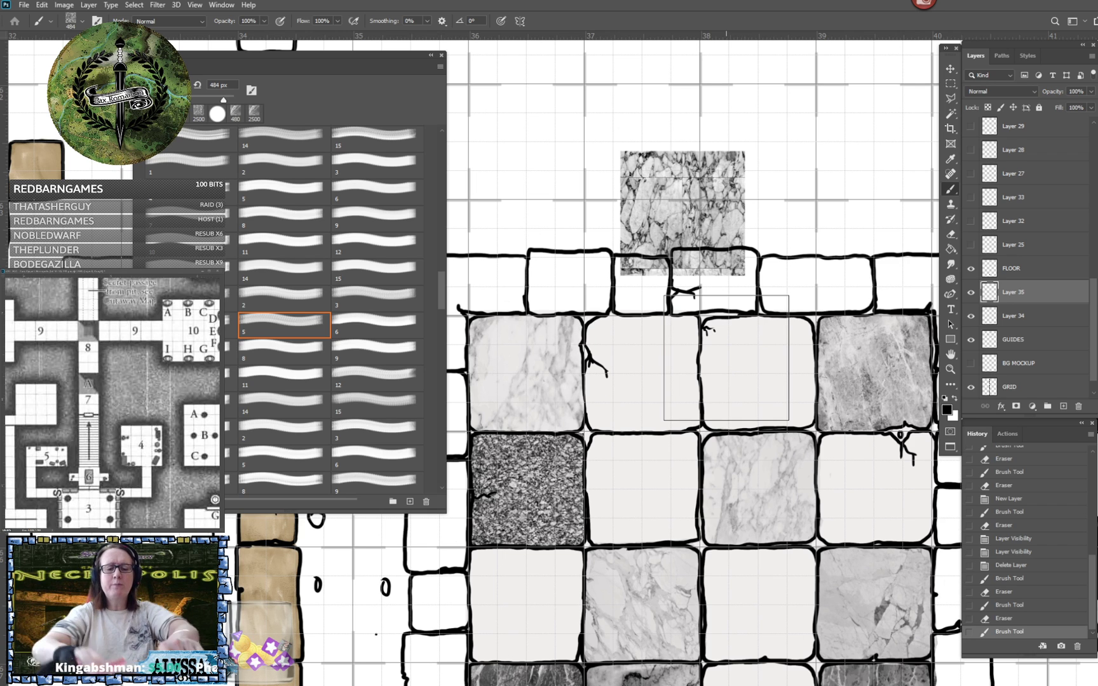
{"action": "scroll", "coordinate": [726, 358], "scroll_direction": "up", "scroll_amount": 10}
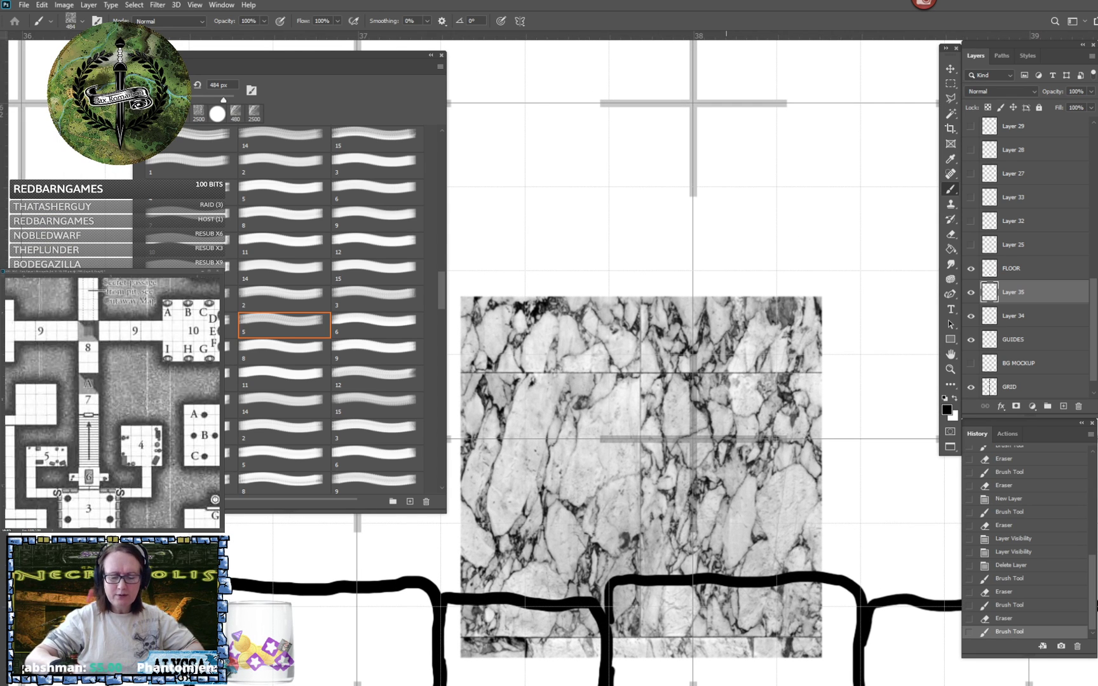
{"action": "scroll", "coordinate": [693, 359], "scroll_direction": "down", "scroll_amount": 10}
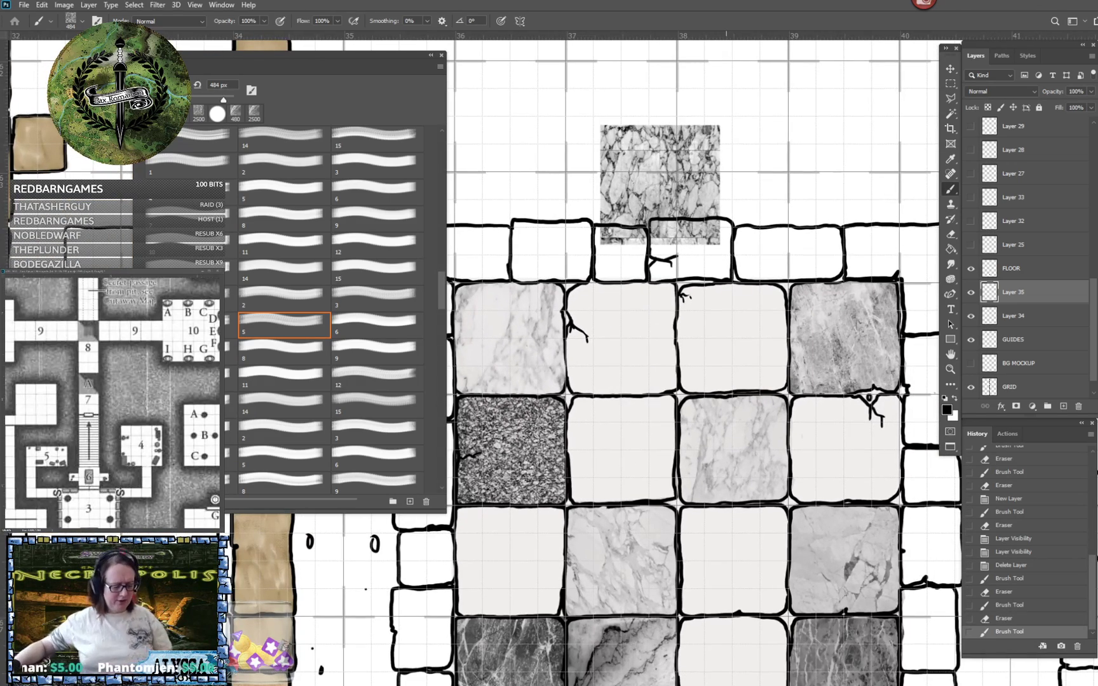
{"action": "key", "text": "ctrl+z"}
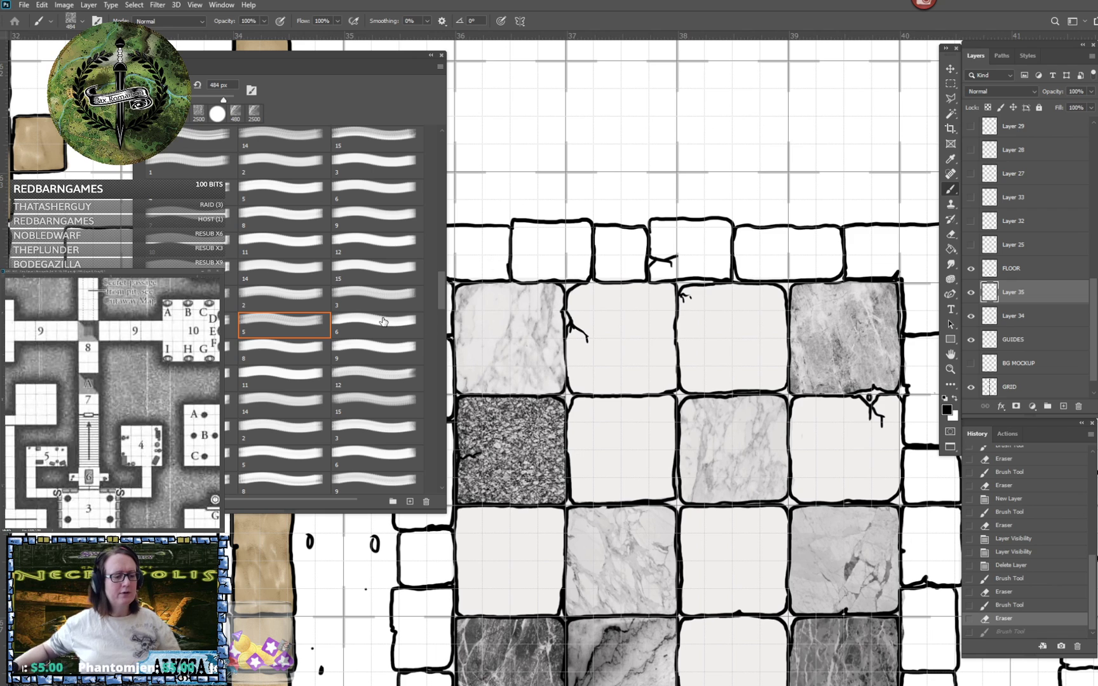
- Try 2500 px test stamps of brushes 6, 7 and 8 over the tiled room, undoing each
{"action": "left_click", "coordinate": [377, 324]}
{"action": "left_click", "coordinate": [692, 230]}
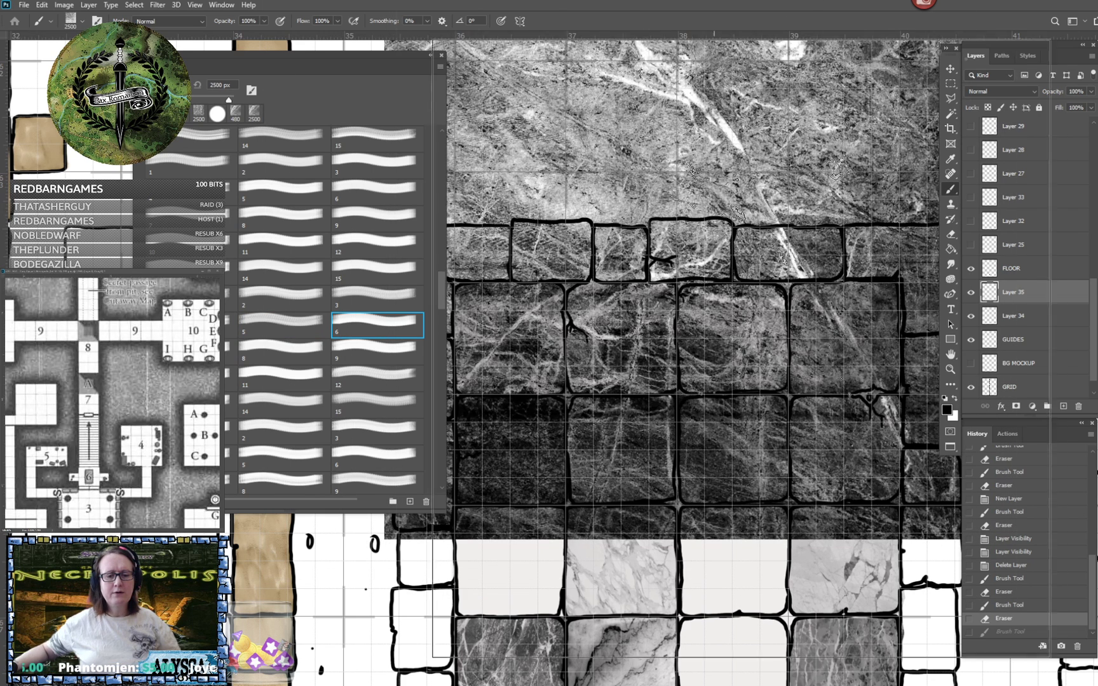
{"action": "key", "text": "ctrl+z"}
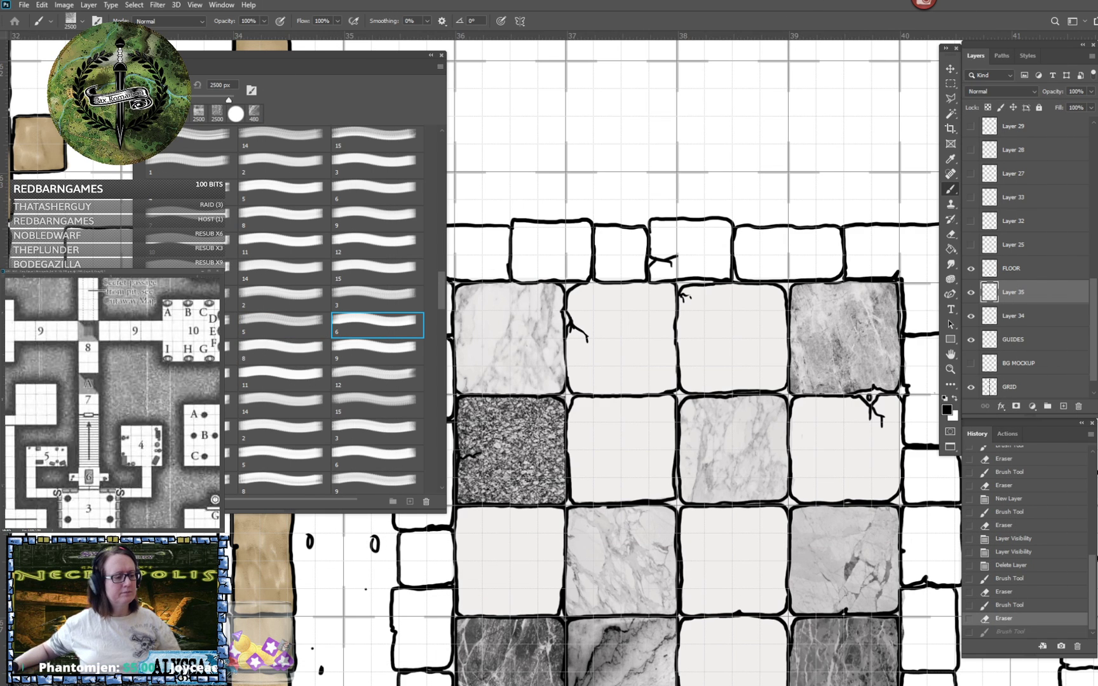
{"action": "key", "text": "period"}
{"action": "left_click", "coordinate": [693, 337]}
{"action": "key", "text": "period"}
{"action": "key", "text": "ctrl+z"}
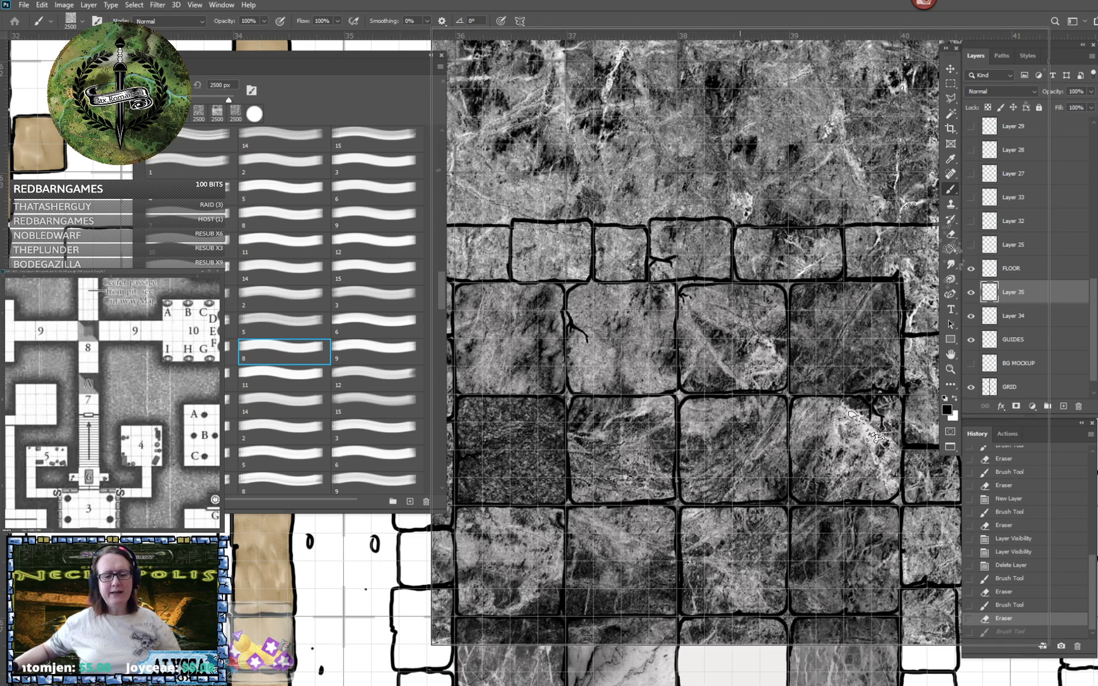
{"action": "left_click", "coordinate": [740, 351]}
{"action": "key", "text": "ctrl+z"}
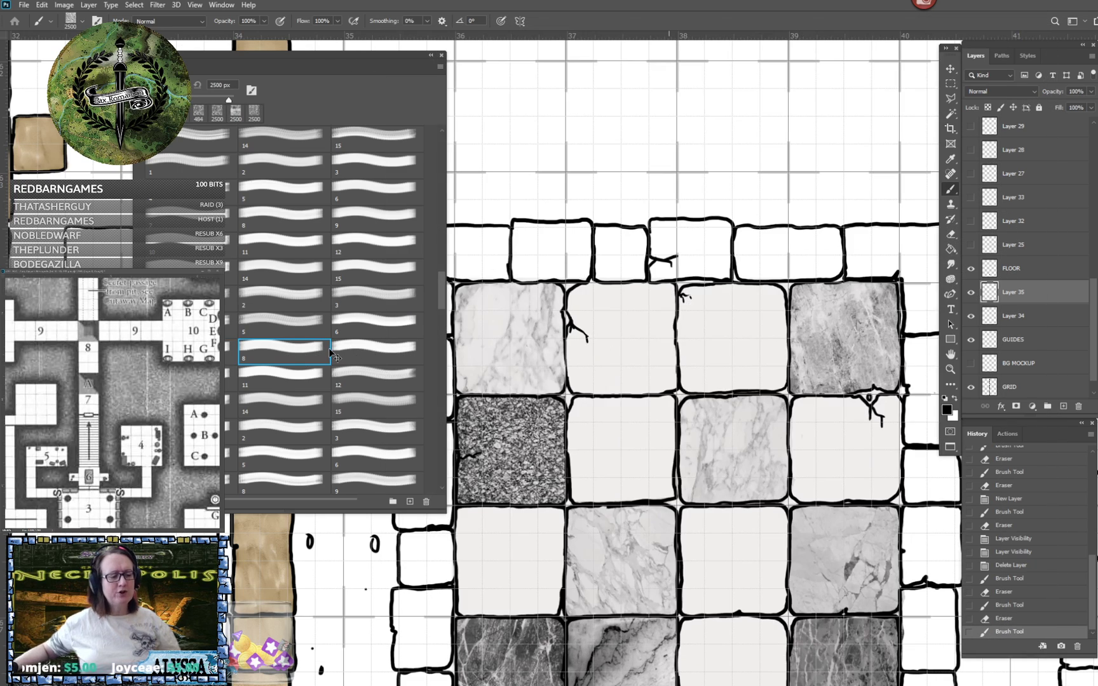
- Try 2500 px test stamps of brushes 9, 10 and 11 over the tiled room, undoing each
{"action": "key", "text": "period"}
{"action": "left_click", "coordinate": [635, 316]}
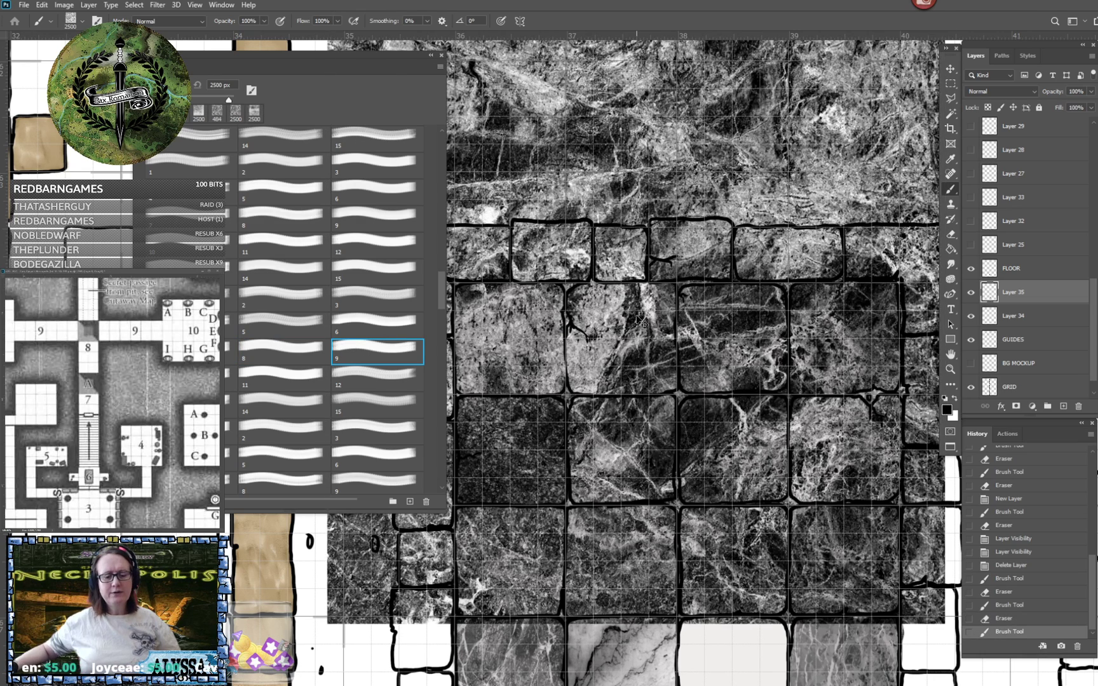
{"action": "key", "text": "period"}
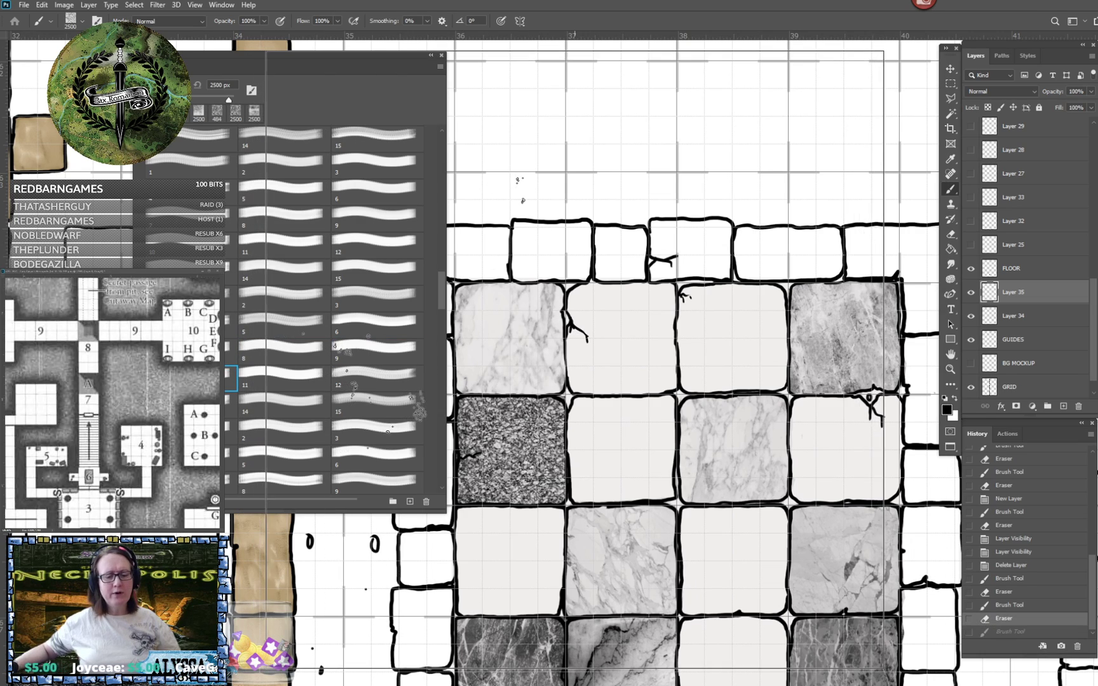
{"action": "left_click", "coordinate": [611, 364]}
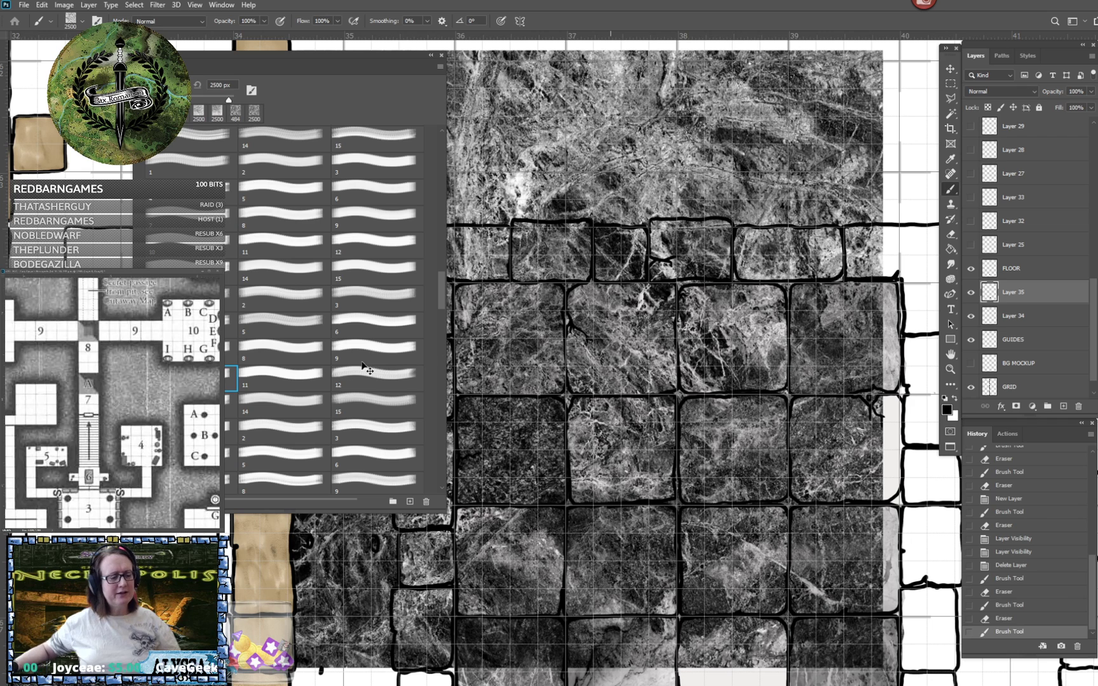
{"action": "key", "text": "ctrl+z"}
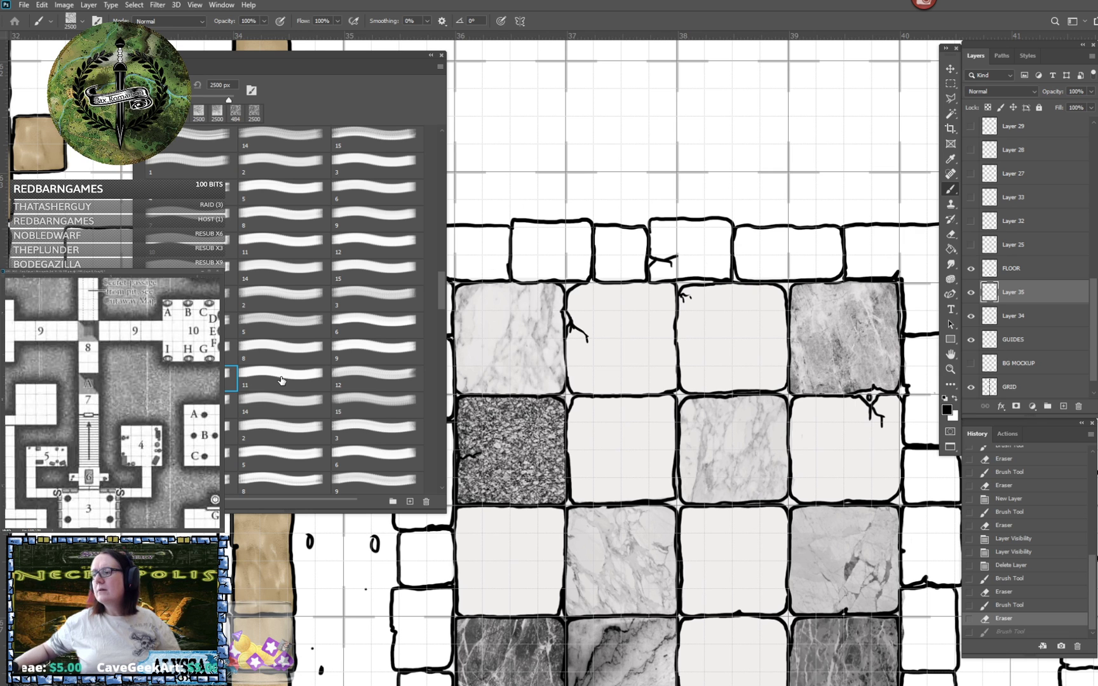
{"action": "left_click", "coordinate": [281, 380]}
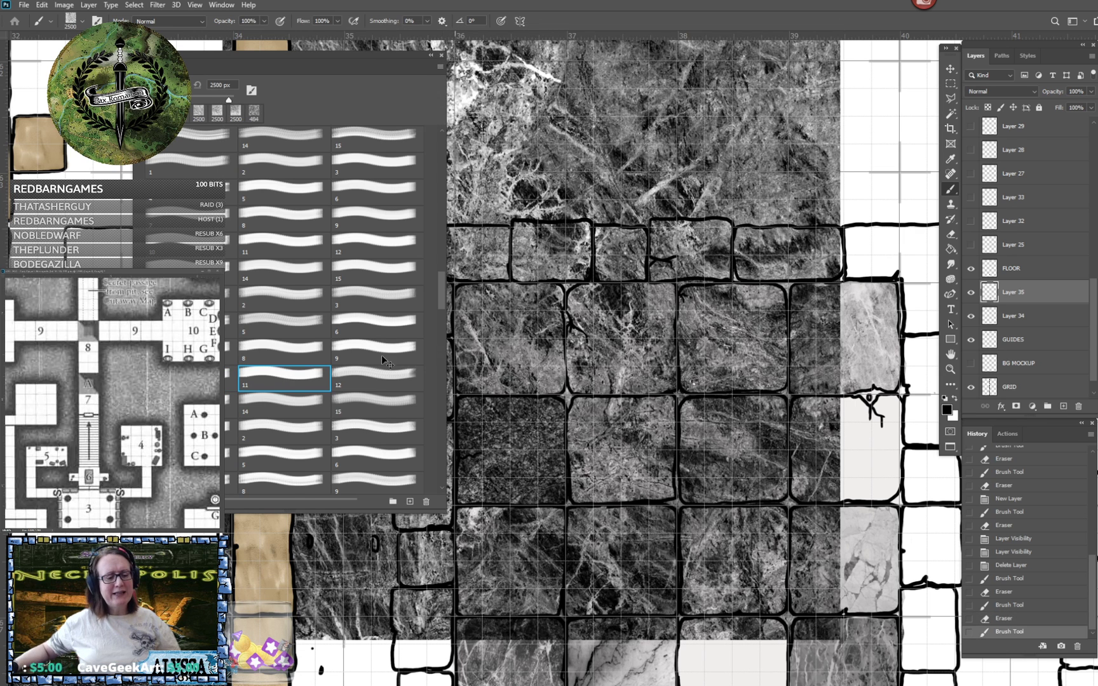
- Stamp the second tile of the room's top row with veined marble brush 12 at 480 px and erase the overspill
{"action": "left_click", "coordinate": [363, 378]}
{"action": "left_click", "coordinate": [603, 348]}
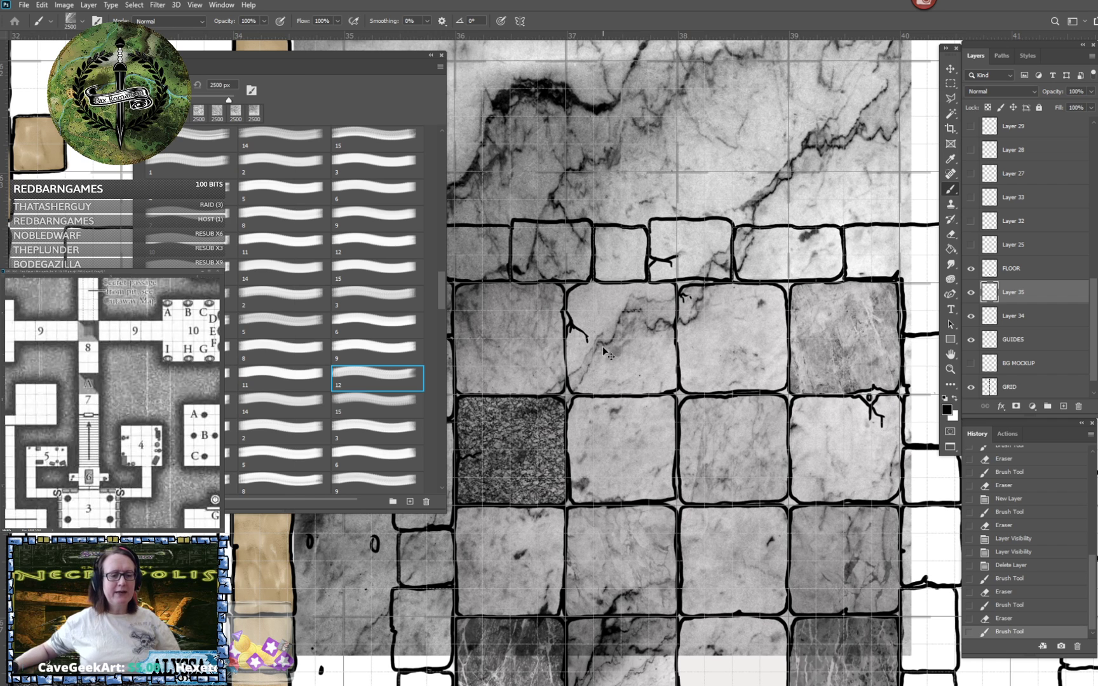
{"action": "key", "text": "ctrl+z"}
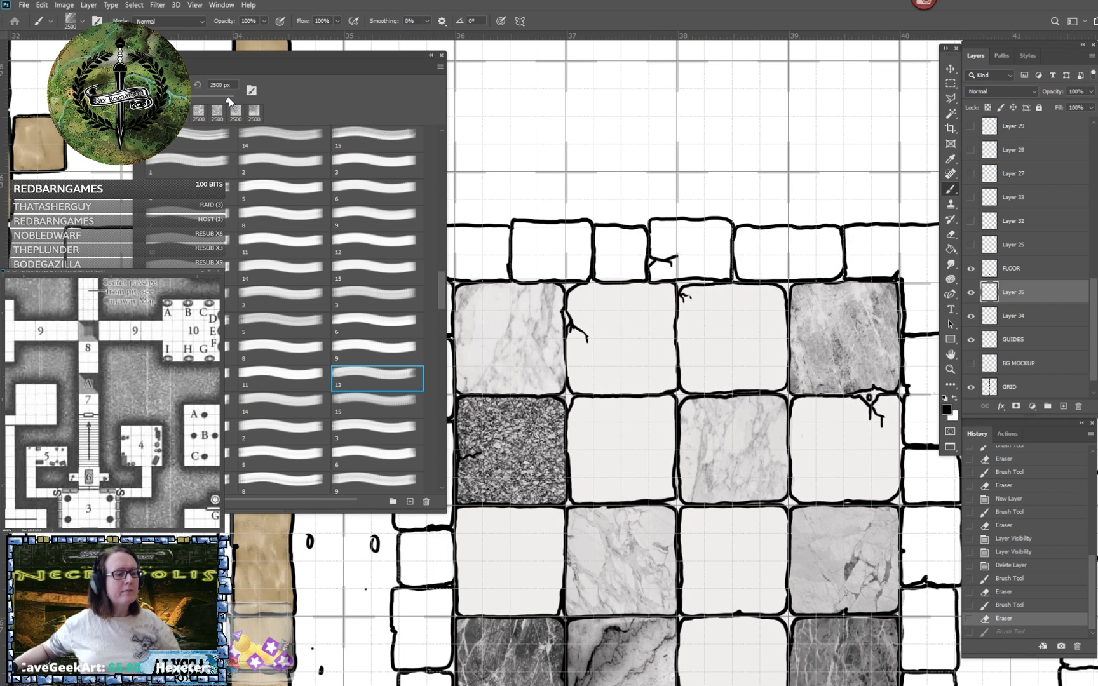
{"action": "left_click", "coordinate": [215, 84]}
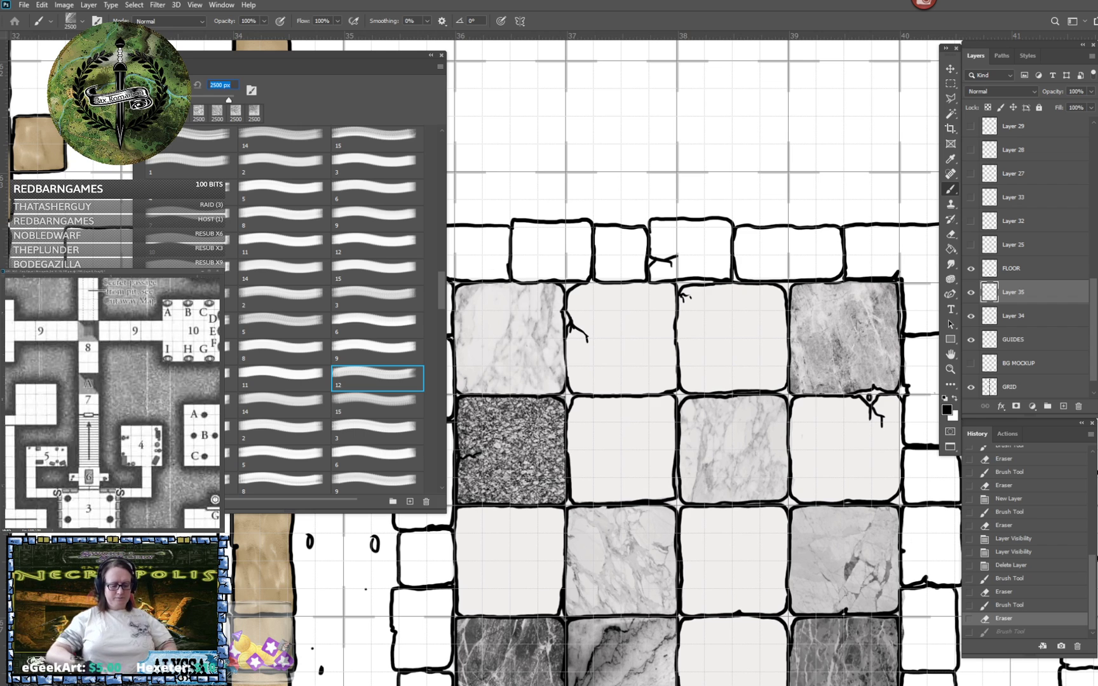
{"action": "type", "text": "480"}
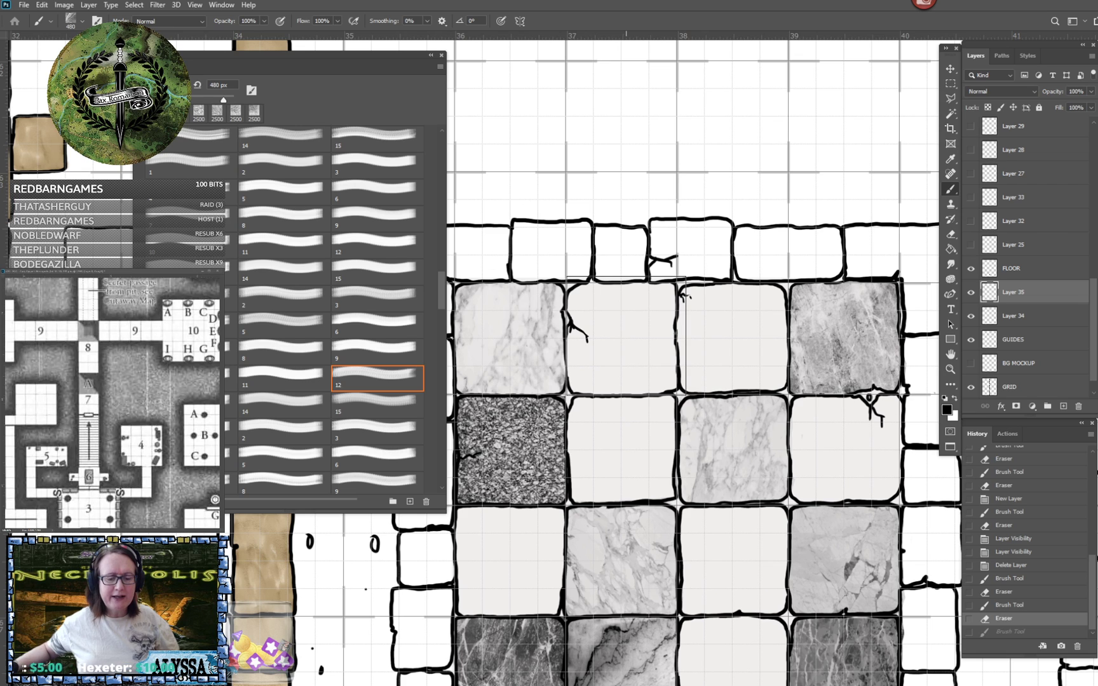
{"action": "left_click", "coordinate": [625, 335]}
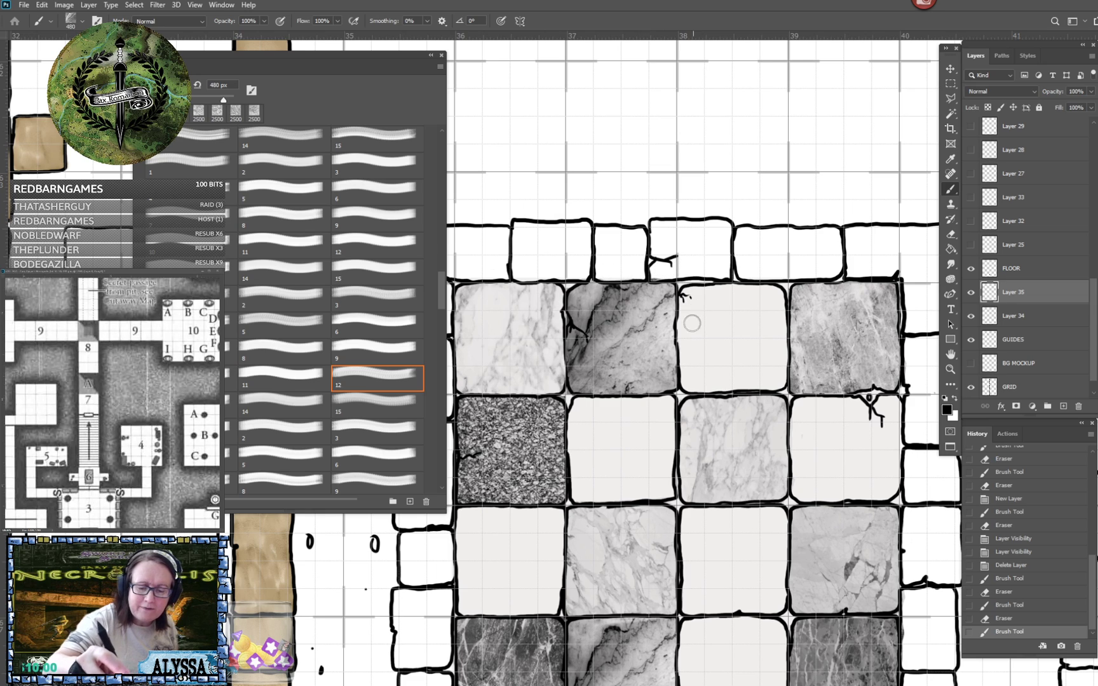
{"action": "left_click", "coordinate": [690, 390]}
- Review the tiled room against the whole map, and try a 2500 px test stamp of brush 10, undoing it
{"action": "scroll", "coordinate": [690, 390], "scroll_direction": "down", "scroll_amount": 5}
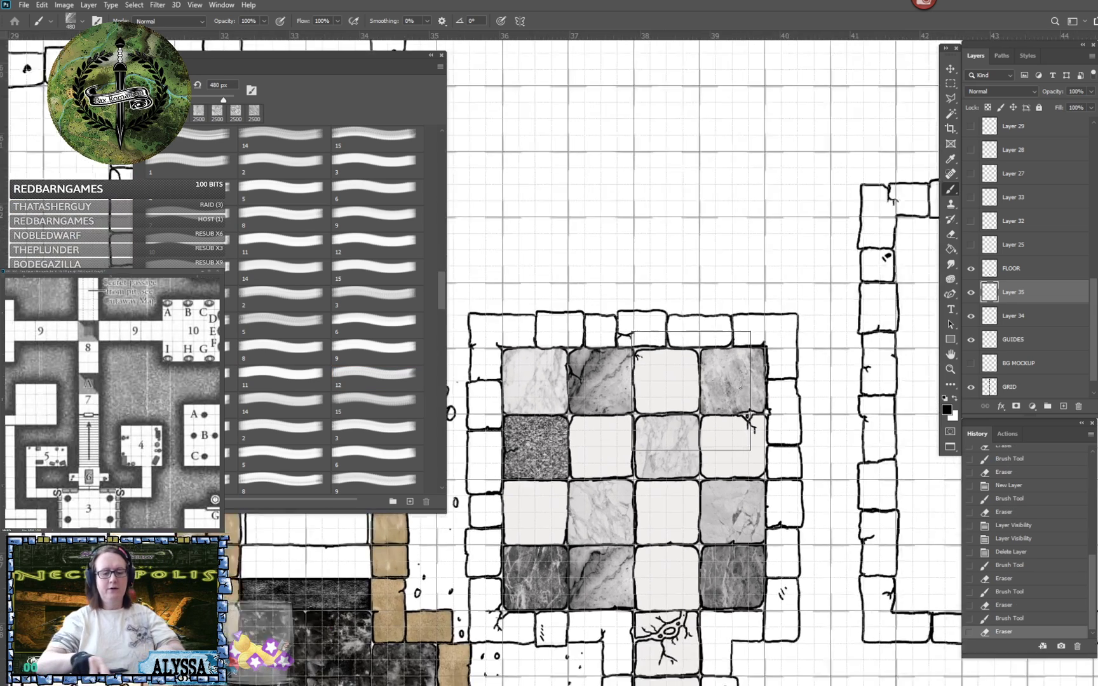
{"action": "scroll", "coordinate": [685, 340], "scroll_direction": "down", "scroll_amount": 6}
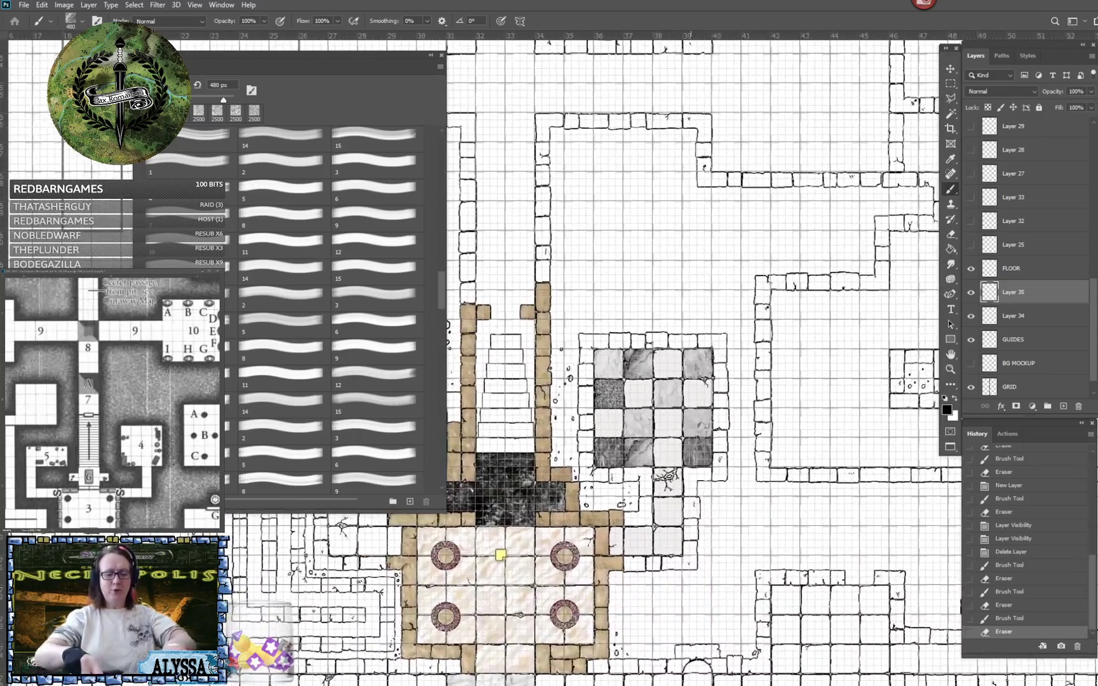
{"action": "scroll", "coordinate": [588, 407], "scroll_direction": "up", "scroll_amount": 4}
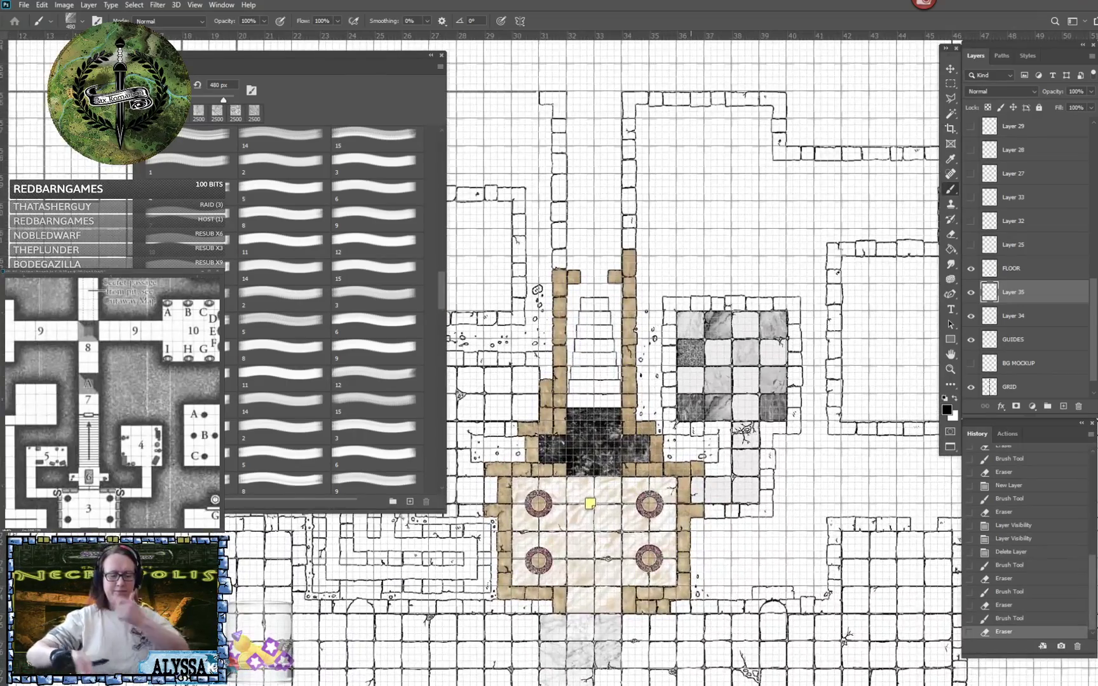
{"action": "left_click_drag", "start_coordinate": [591, 432], "coordinate": [595, 389]}
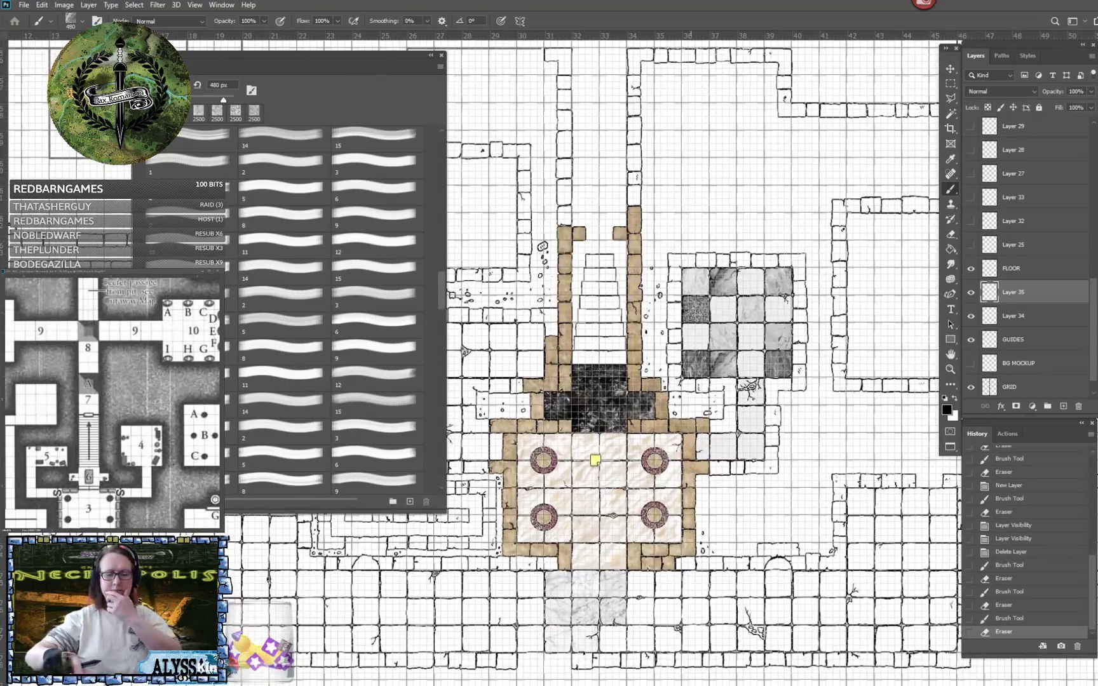
{"action": "scroll", "coordinate": [826, 223], "scroll_direction": "up", "scroll_amount": 5}
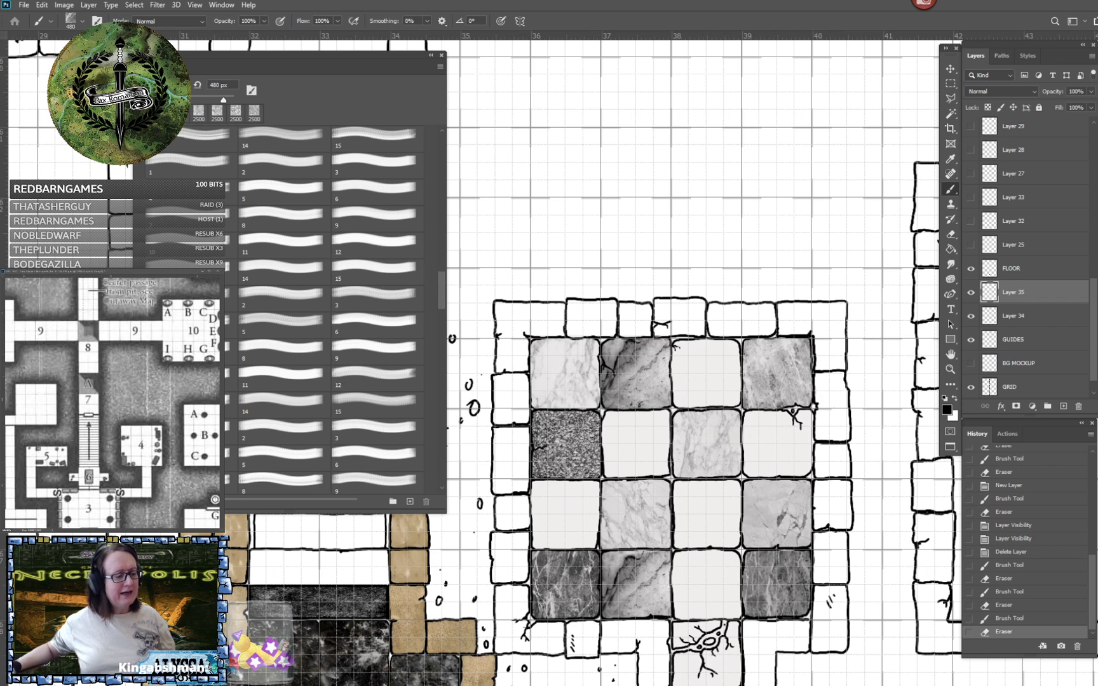
{"action": "left_click", "coordinate": [192, 379]}
{"action": "left_click", "coordinate": [661, 304]}
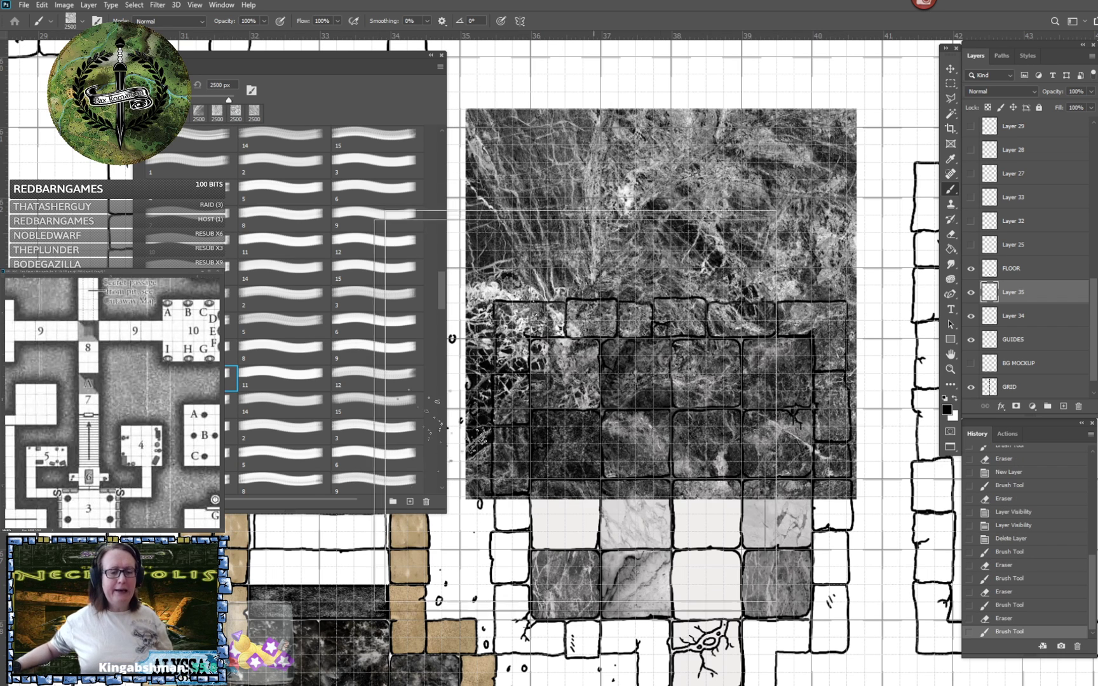
{"action": "key", "text": "ctrl+z"}
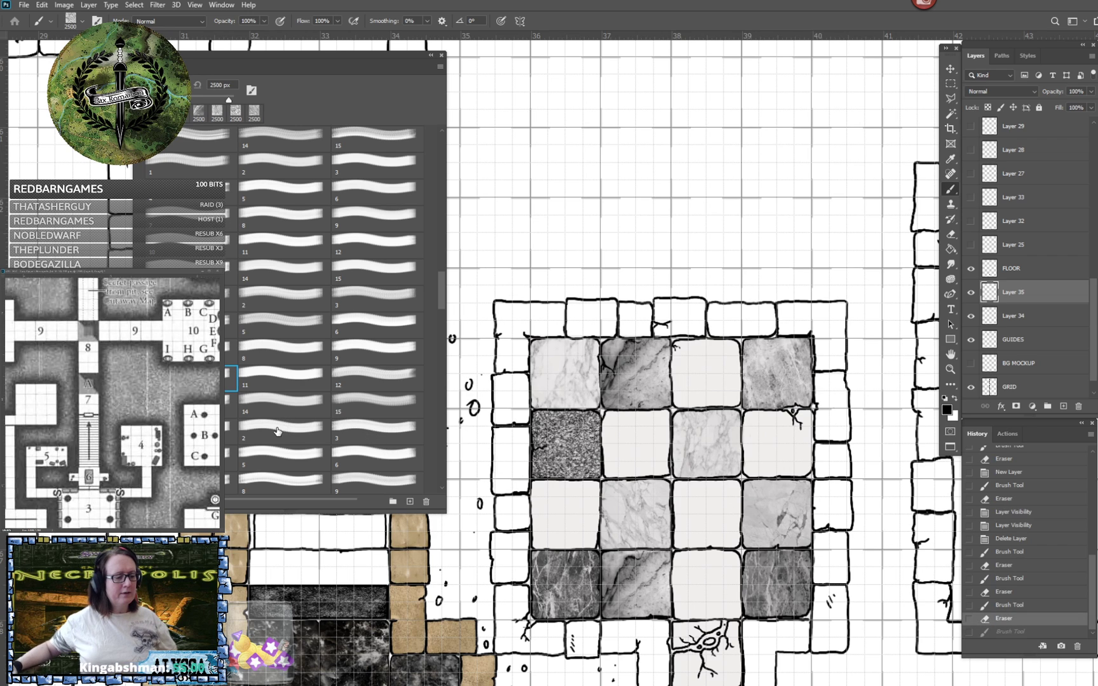
- Try 2500 px test stamps of cracked-stone brushes 1, 2 and 3 over the tiled room, undoing each
{"action": "left_click", "coordinate": [230, 428]}
{"action": "left_click", "coordinate": [630, 338]}
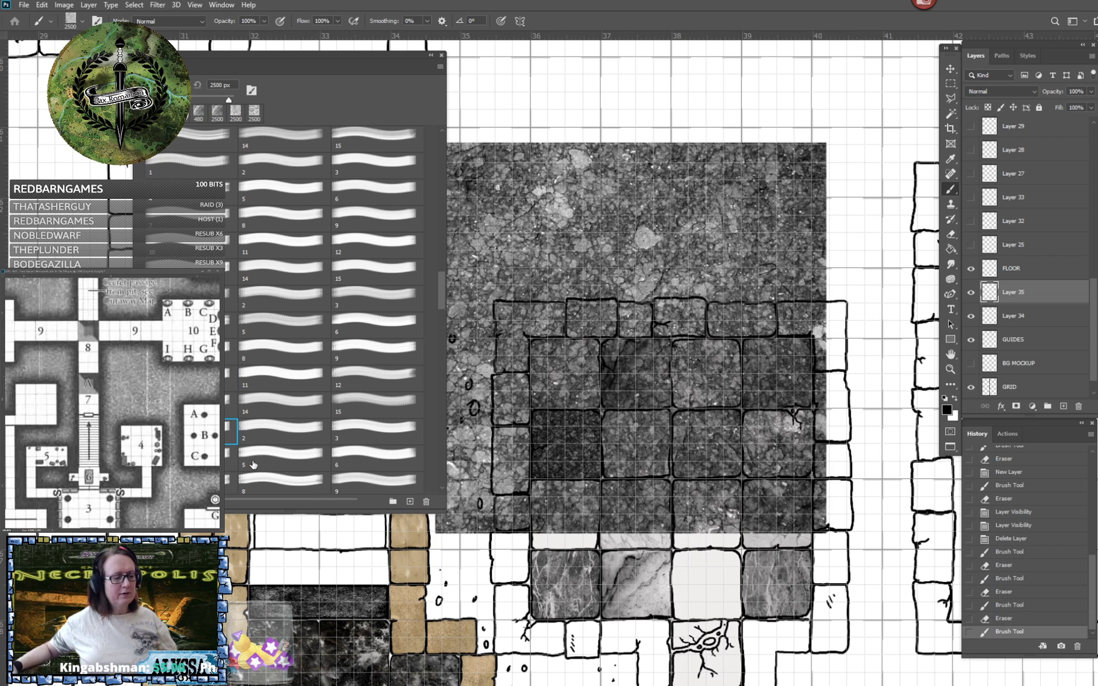
{"action": "key", "text": "ctrl+z"}
{"action": "left_click", "coordinate": [267, 435]}
{"action": "left_click", "coordinate": [696, 328]}
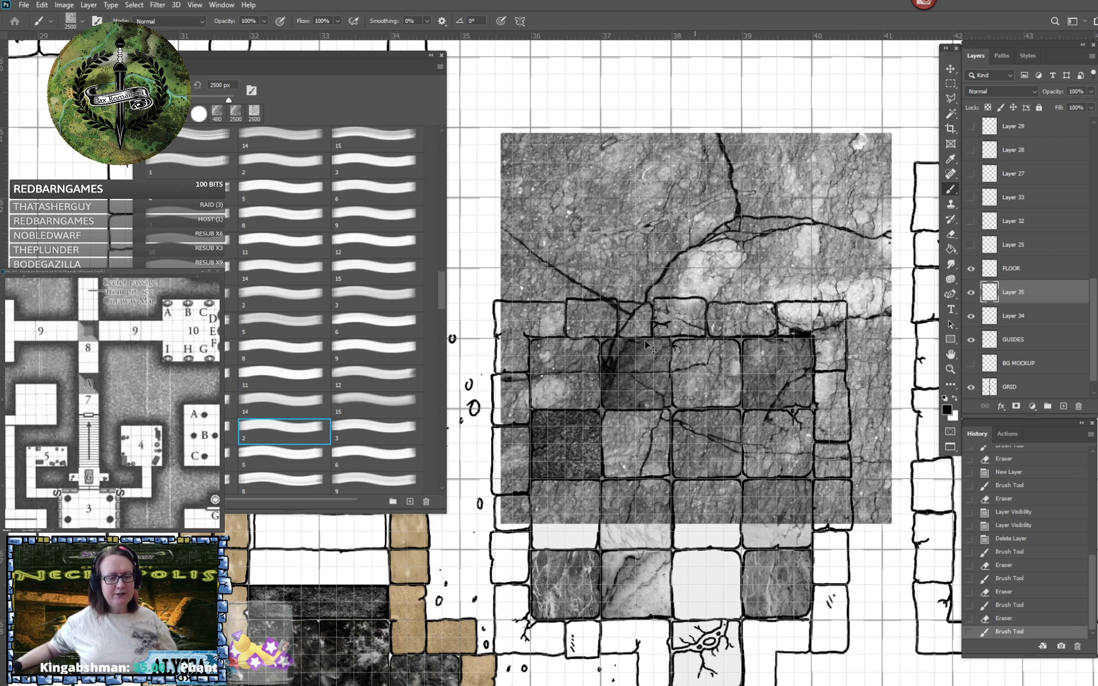
{"action": "key", "text": "ctrl+z"}
{"action": "left_click", "coordinate": [360, 435]}
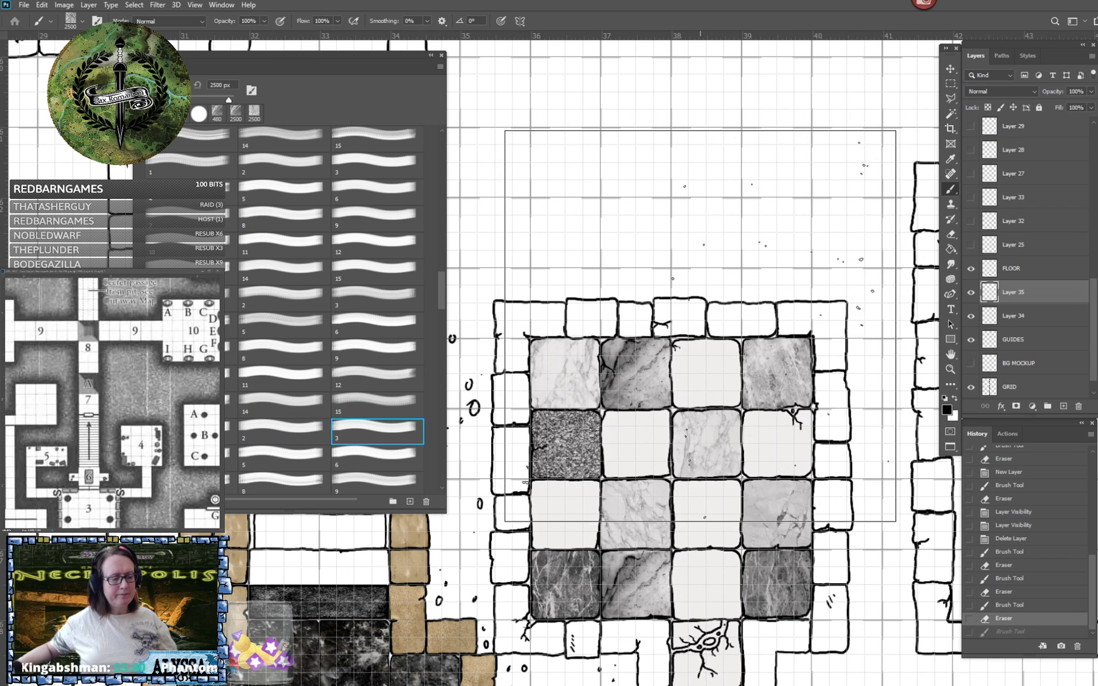
{"action": "left_click", "coordinate": [698, 325]}
{"action": "key", "text": "ctrl+z"}
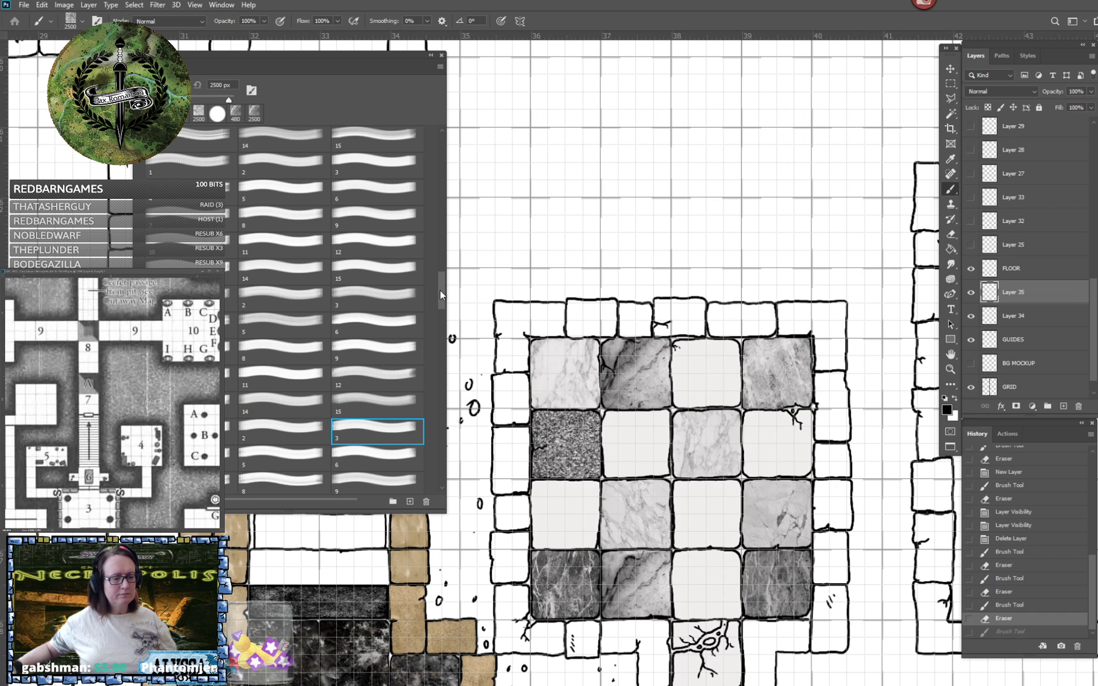
- Try 2500 px test stamps of brushes 4 and 5 from the same stone set over the tiled room, undoing each
{"action": "mouse_move", "coordinate": [440, 290]}
{"action": "left_mouse_down"}
{"action": "mouse_move", "coordinate": [439, 329]}
{"action": "mouse_move", "coordinate": [439, 319]}
{"action": "left_mouse_up"}
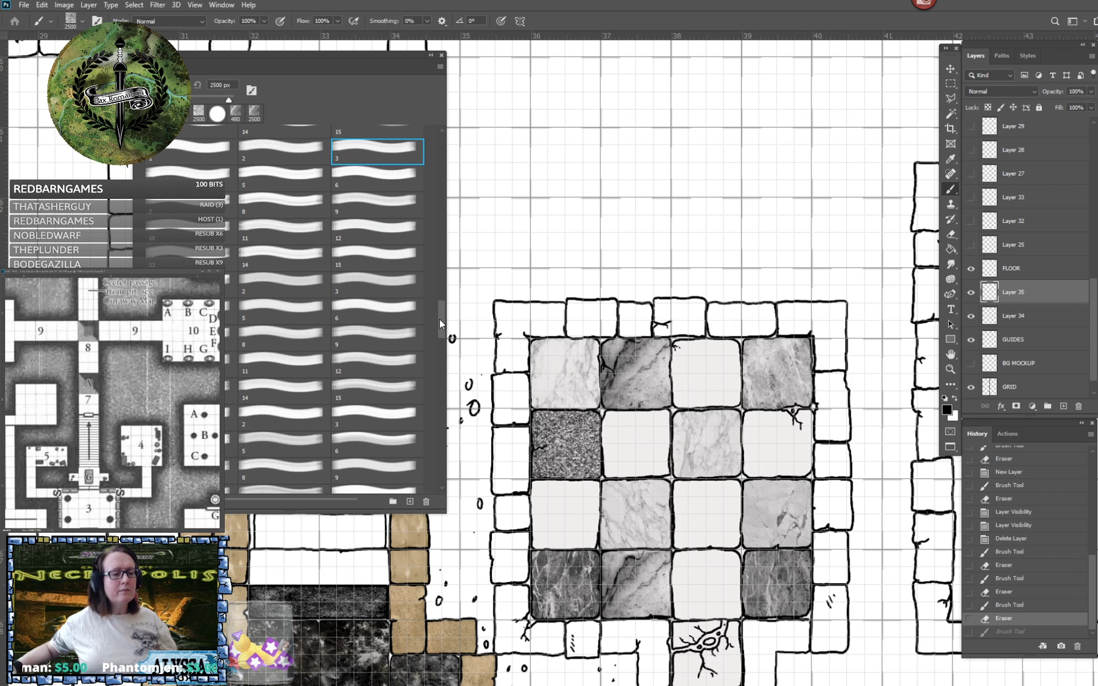
{"action": "left_click", "coordinate": [171, 174]}
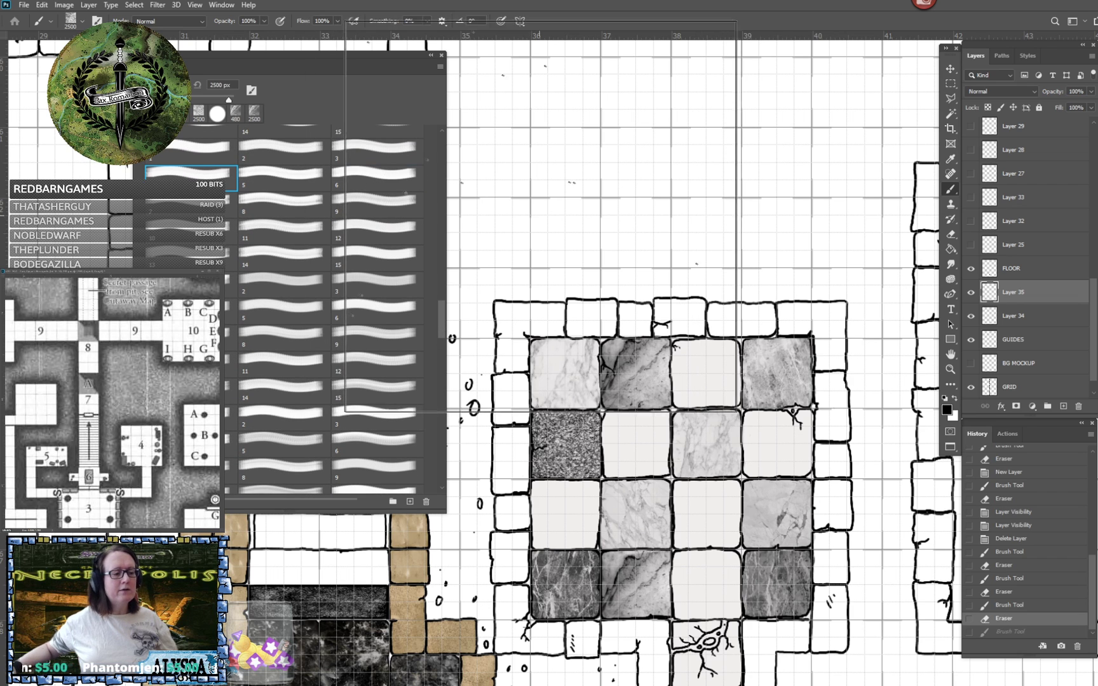
{"action": "left_click", "coordinate": [579, 237]}
{"action": "key", "text": "ctrl+z"}
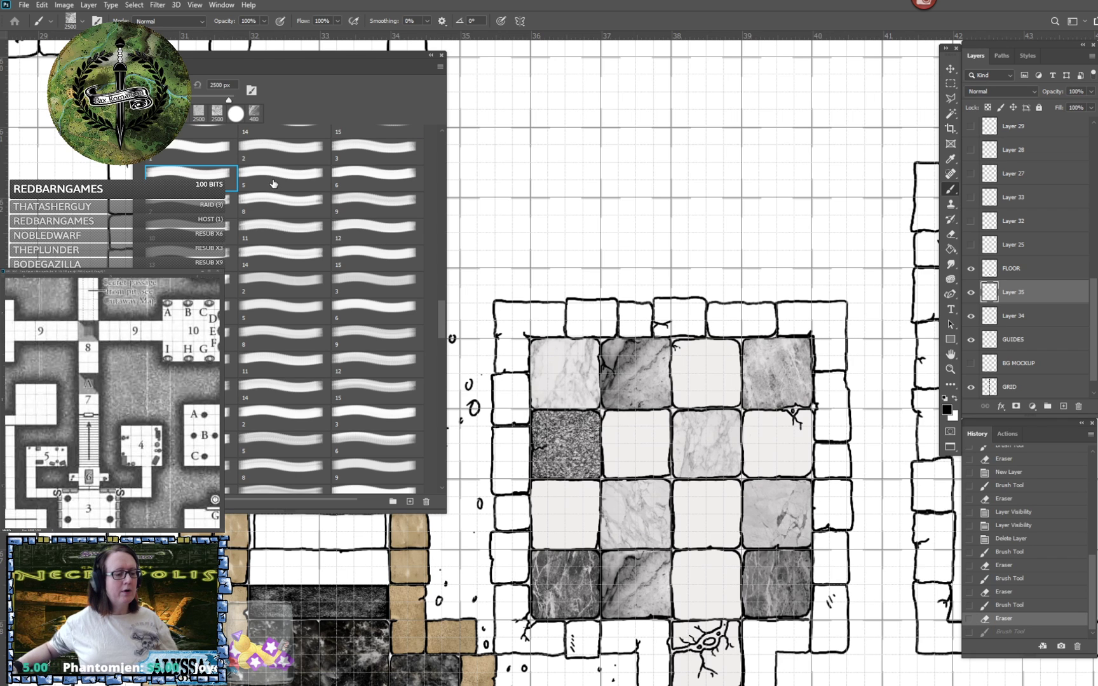
{"action": "left_click", "coordinate": [273, 179]}
{"action": "left_click", "coordinate": [498, 234]}
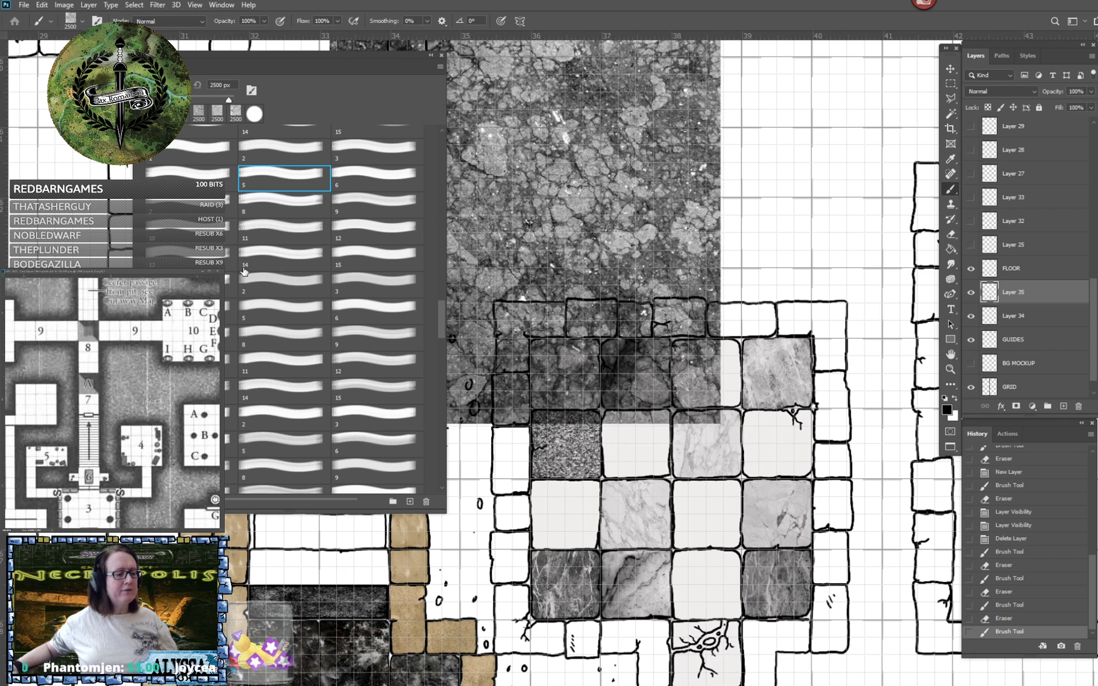
{"action": "key", "text": "ctrl+z"}
- Try 2500 px test stamps of brushes 4, 5 and 6 from the next texture set over the tiled room, undoing each
{"action": "left_click", "coordinate": [230, 311]}
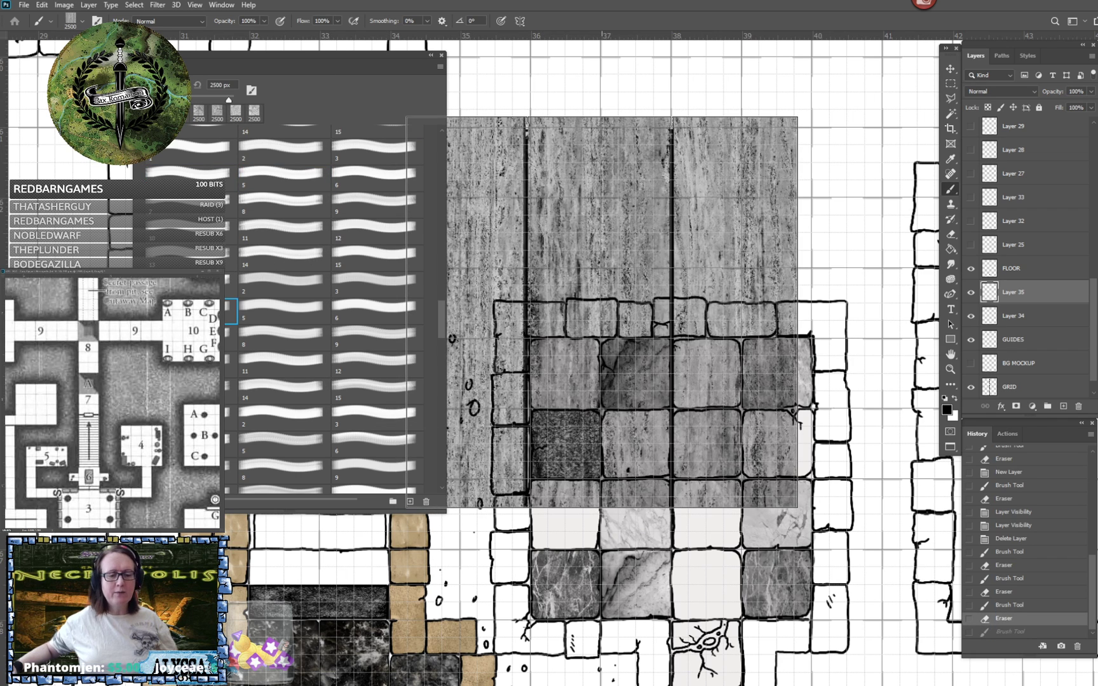
{"action": "left_click", "coordinate": [621, 312]}
{"action": "key", "text": "ctrl+z"}
{"action": "left_click", "coordinate": [265, 307]}
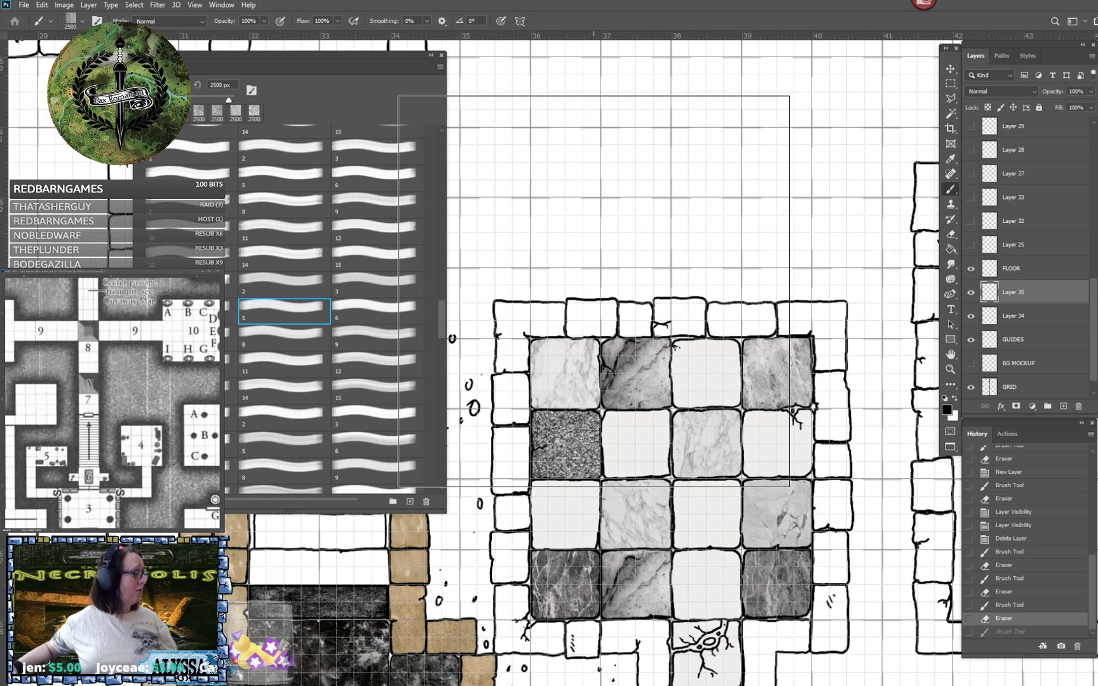
{"action": "left_click", "coordinate": [593, 291]}
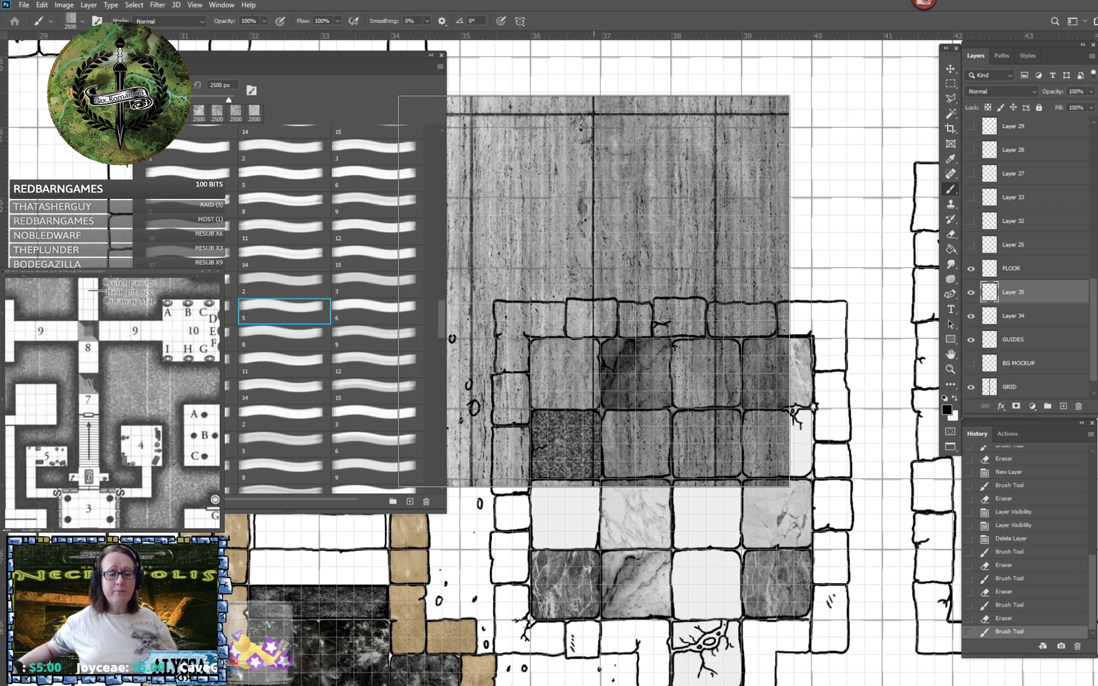
{"action": "key", "text": "ctrl+z"}
{"action": "left_click", "coordinate": [374, 315]}
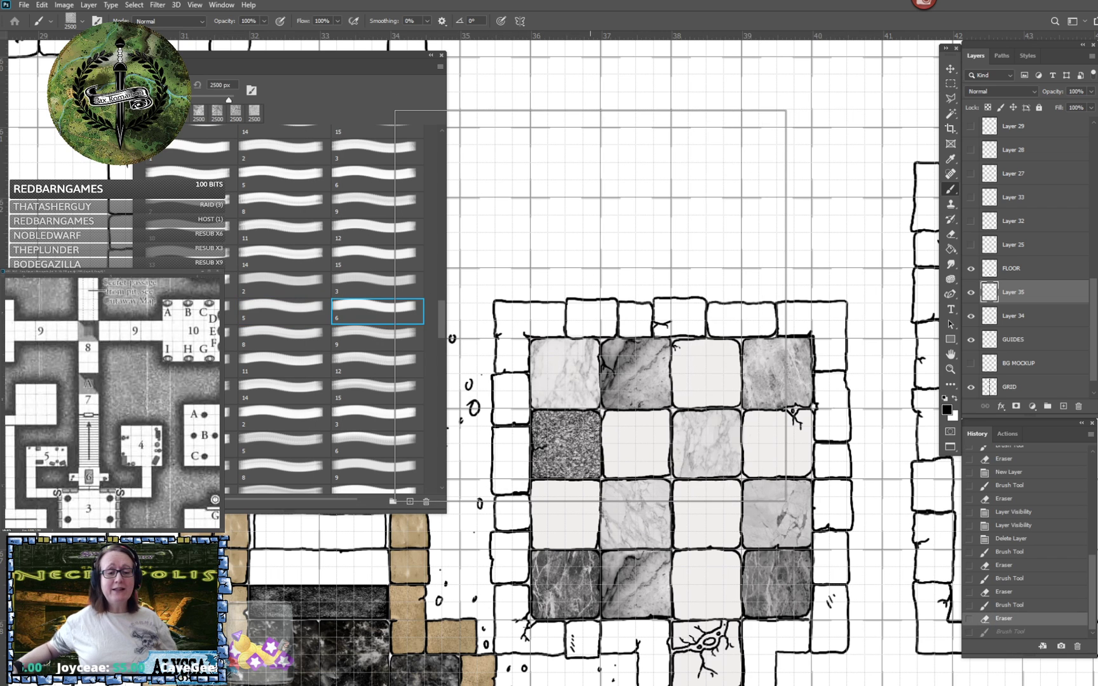
{"action": "left_click", "coordinate": [615, 306]}
{"action": "left_click", "coordinate": [203, 337]}
{"action": "key", "text": "ctrl+z"}
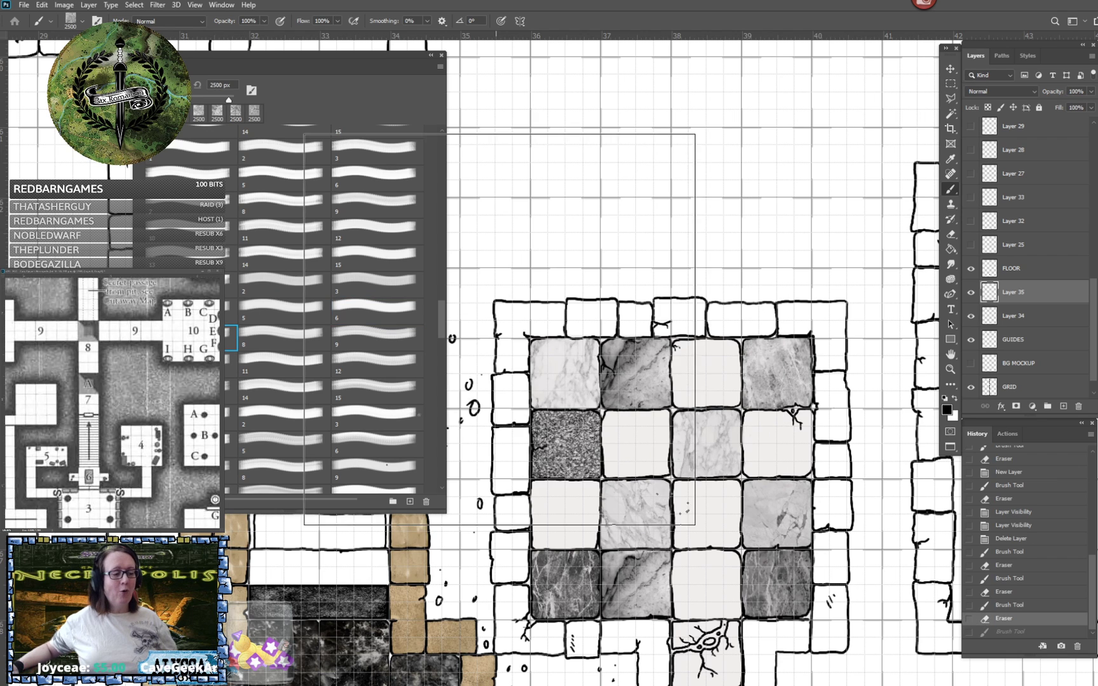
- Try 2500 px test stamps of brushes 7, 8 and 9 from that texture set over the tiled room, undoing each
{"action": "left_click", "coordinate": [531, 327]}
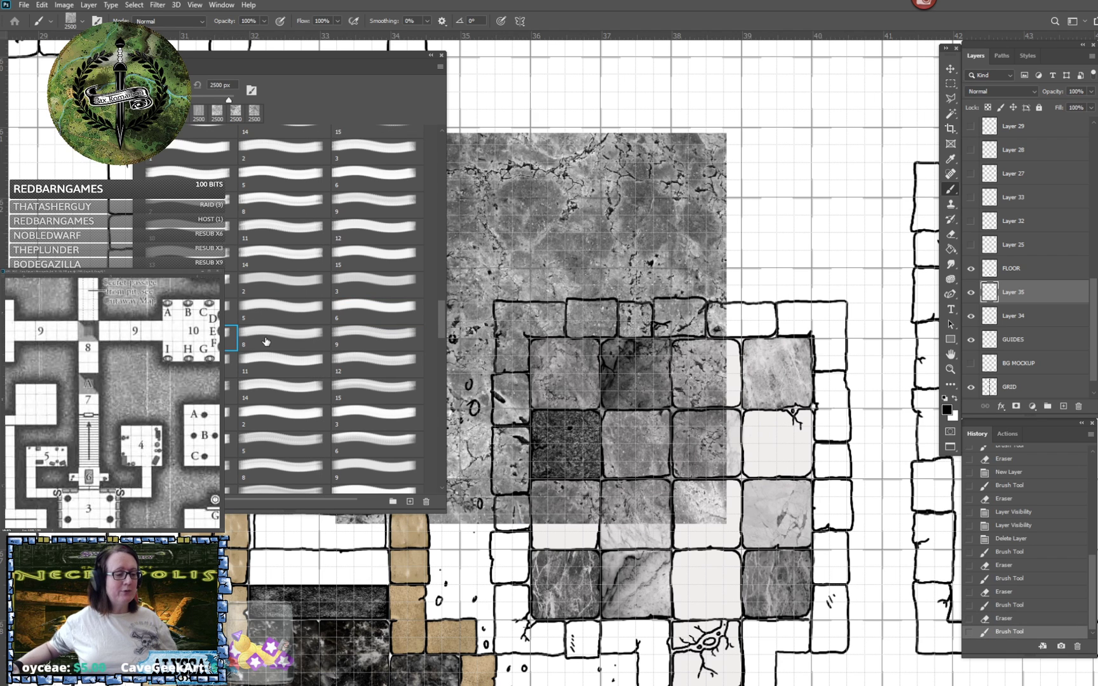
{"action": "left_click", "coordinate": [266, 342]}
{"action": "key", "text": "ctrl+z"}
{"action": "left_click", "coordinate": [613, 333]}
{"action": "key", "text": "ctrl+z"}
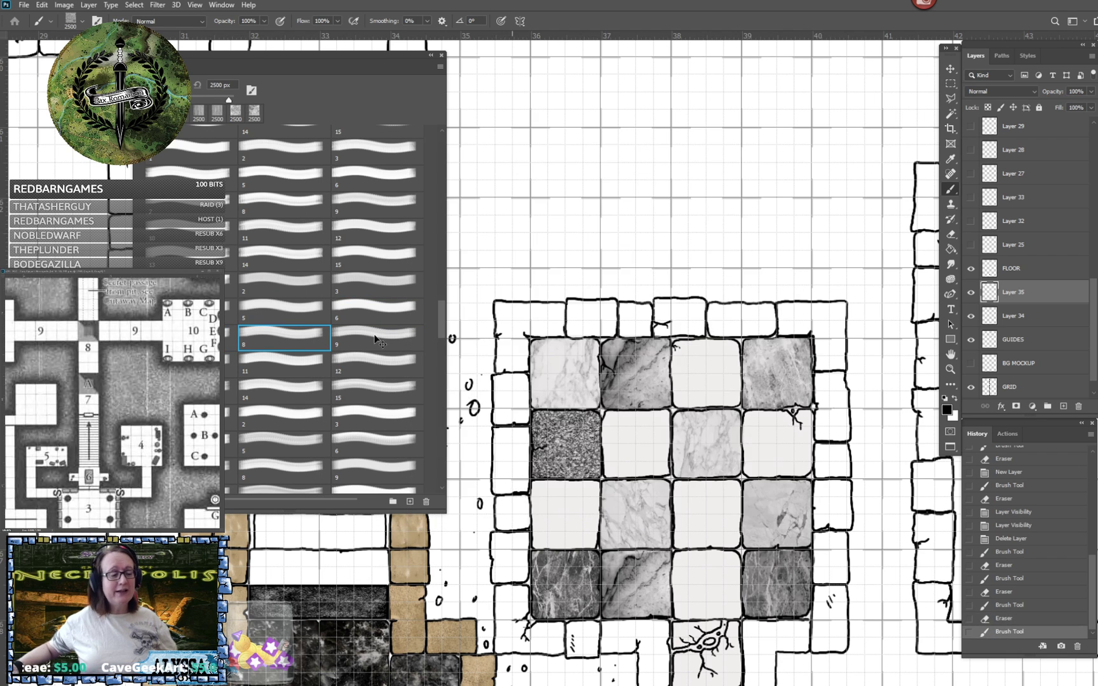
{"action": "left_click", "coordinate": [378, 339]}
{"action": "key", "text": "ctrl+z"}
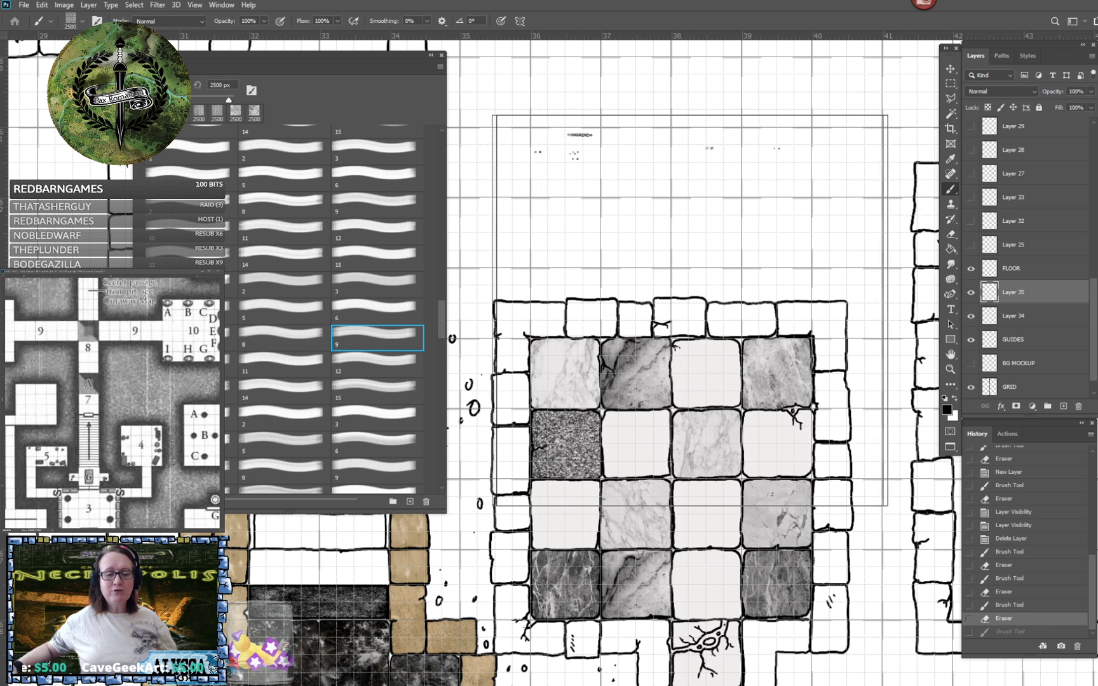
{"action": "left_click", "coordinate": [678, 311]}
{"action": "key", "text": "ctrl+z"}
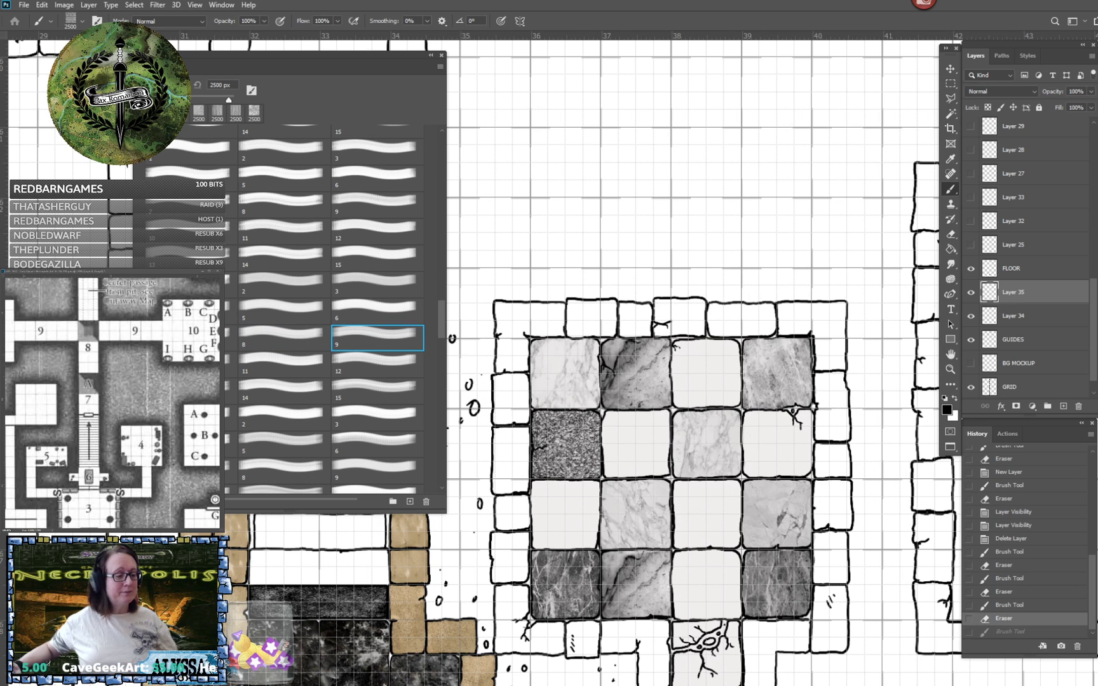
- Try 2500 px test stamps of brushes 10 and 11, and two of brush 12, over the tiled room, undoing each
{"action": "left_click", "coordinate": [207, 364]}
{"action": "left_click", "coordinate": [615, 349]}
{"action": "key", "text": "ctrl+z"}
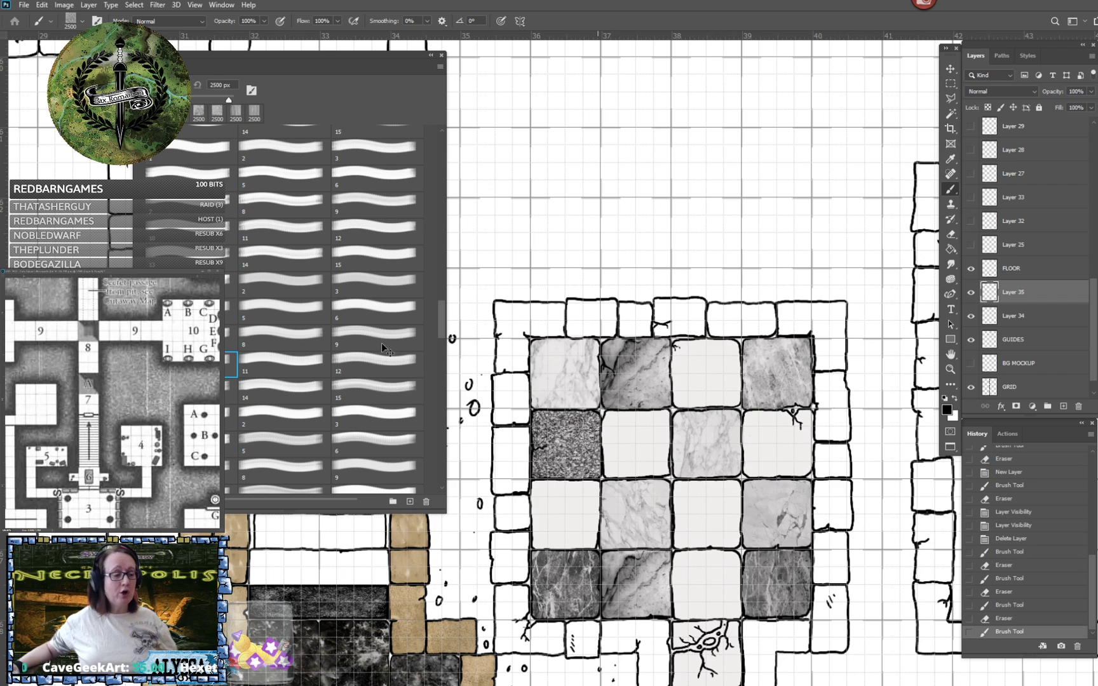
{"action": "left_click", "coordinate": [307, 361]}
{"action": "left_click", "coordinate": [604, 350]}
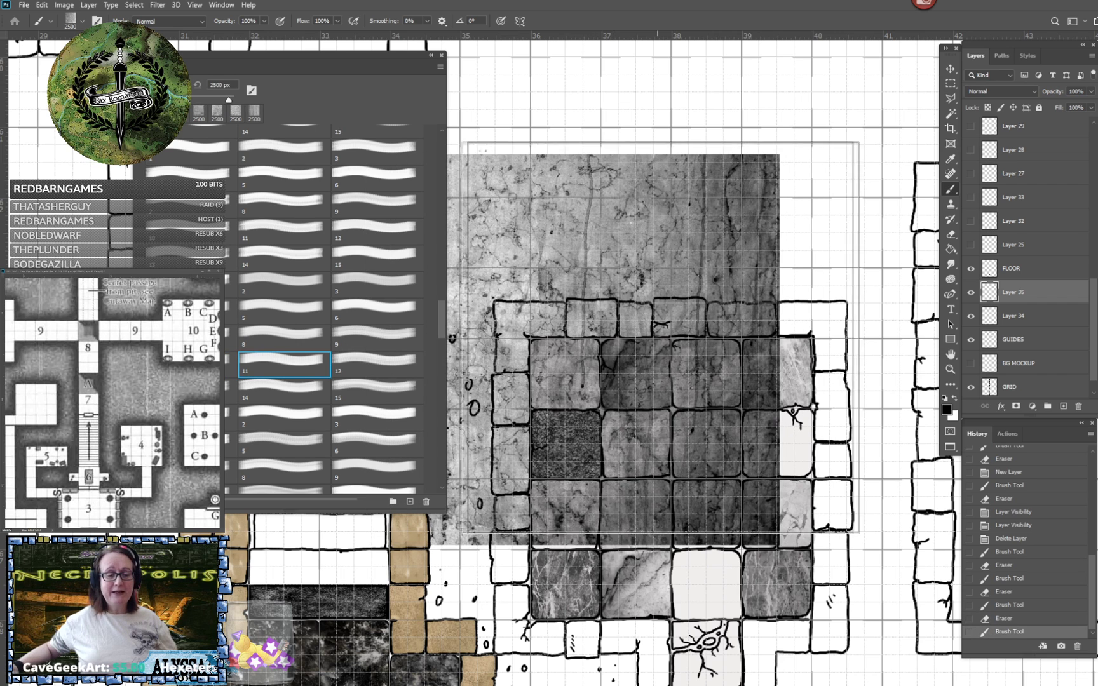
{"action": "key", "text": "ctrl+z"}
{"action": "left_click", "coordinate": [365, 357]}
{"action": "left_click", "coordinate": [620, 341]}
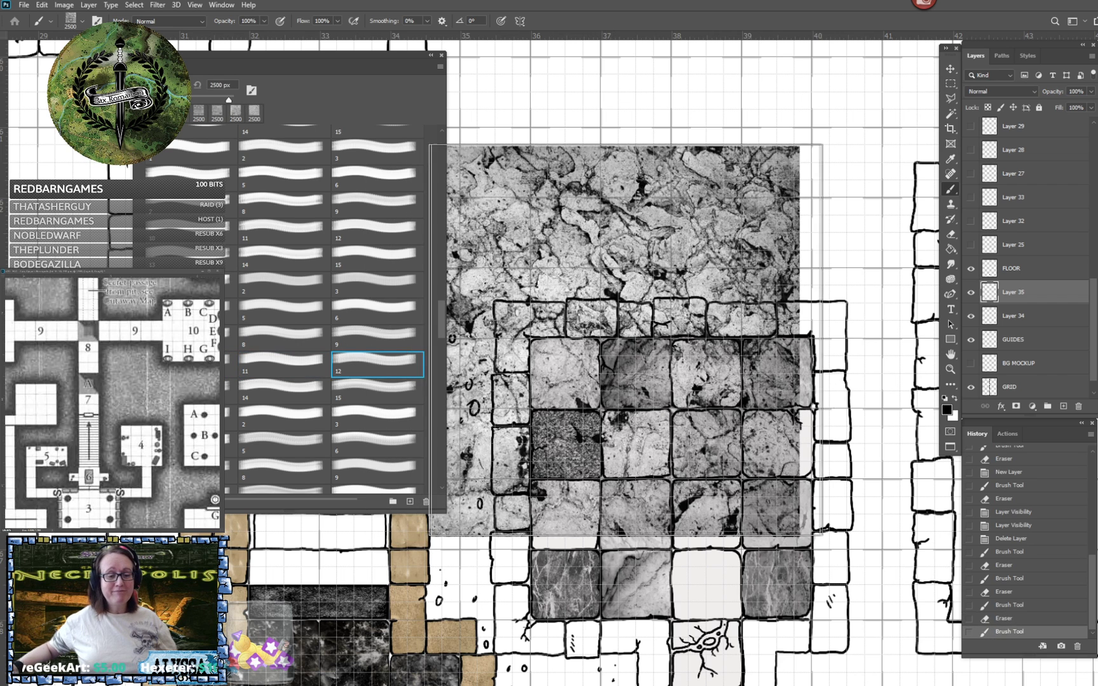
{"action": "key", "text": "ctrl+z"}
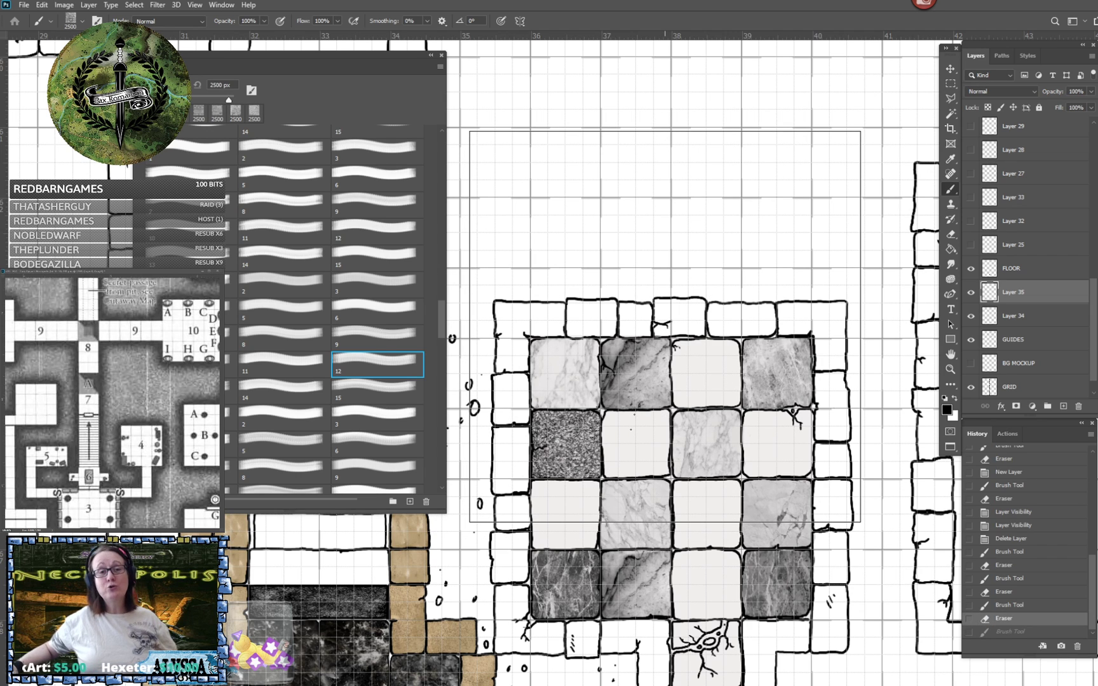
{"action": "left_click", "coordinate": [668, 302]}
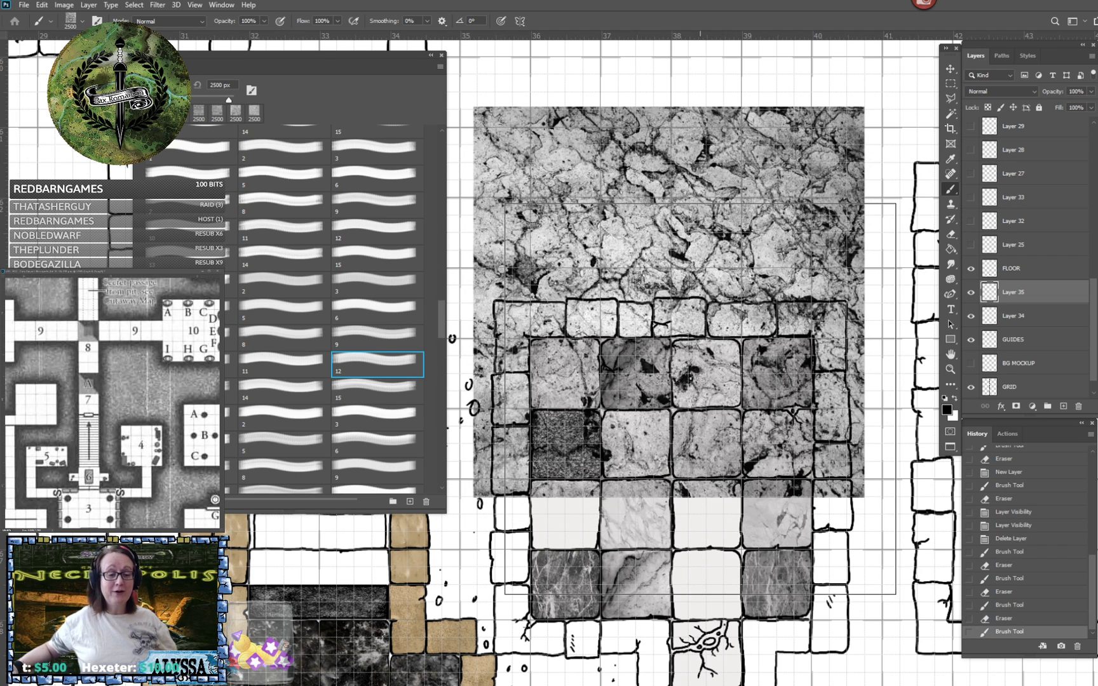
{"action": "key", "text": "ctrl+z"}
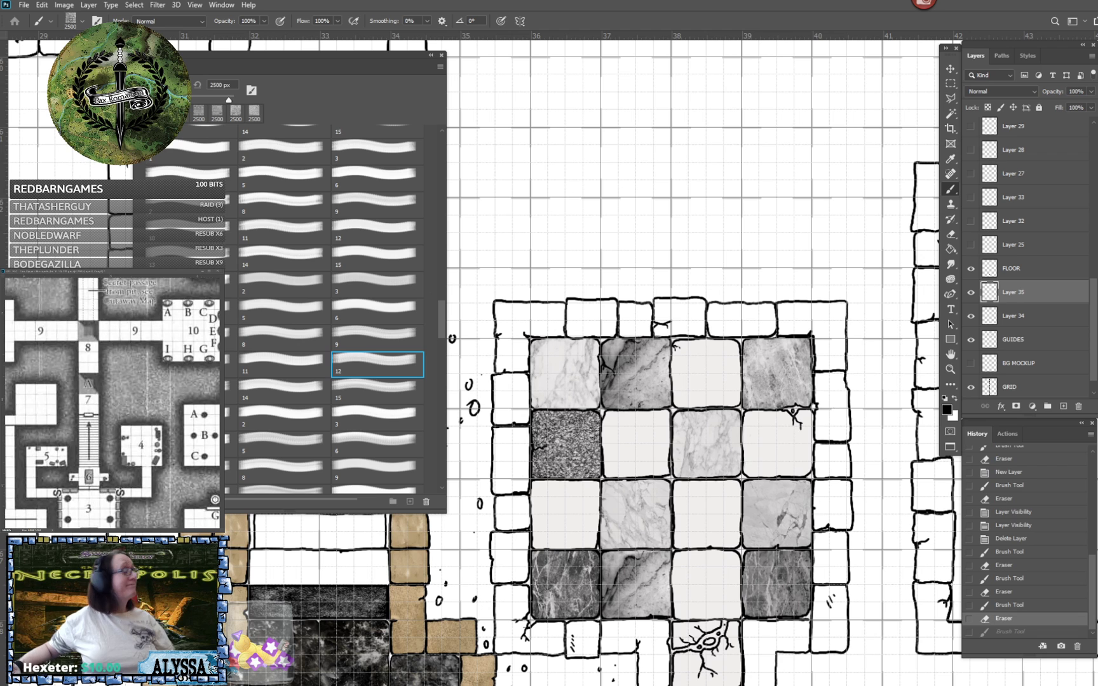
- Try 2500 px test stamps of brush 13 and of brushes 1 and 2 from the following set, undoing each
{"action": "left_click", "coordinate": [198, 391]}
{"action": "left_click", "coordinate": [669, 313]}
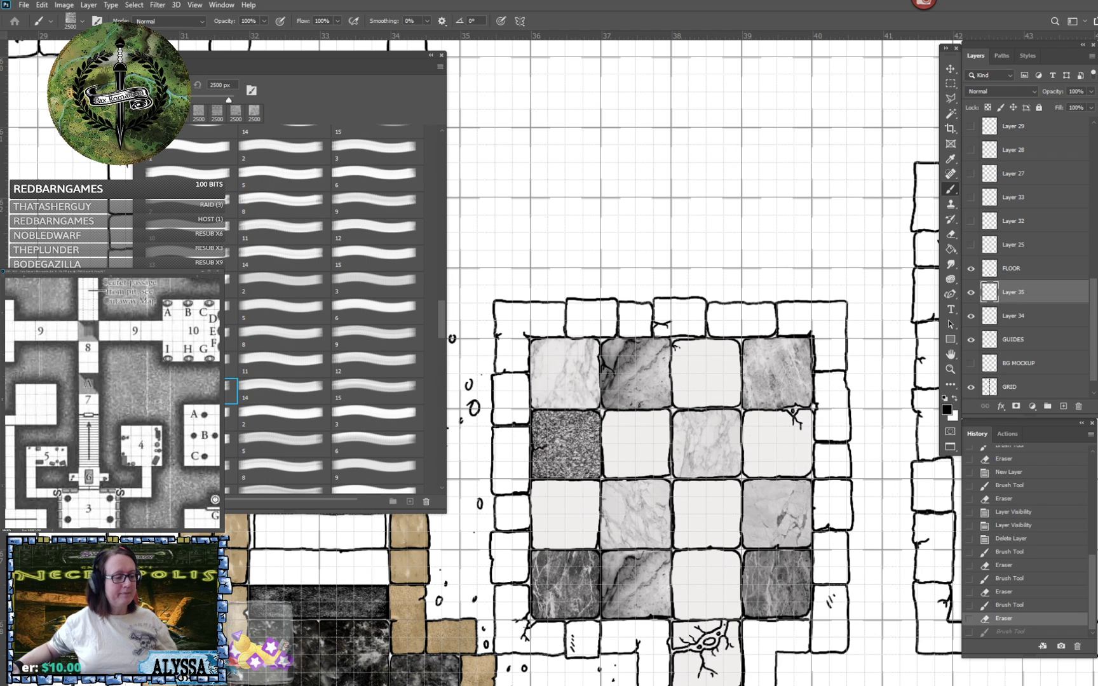
{"action": "left_click", "coordinate": [230, 418]}
{"action": "left_click", "coordinate": [284, 417]}
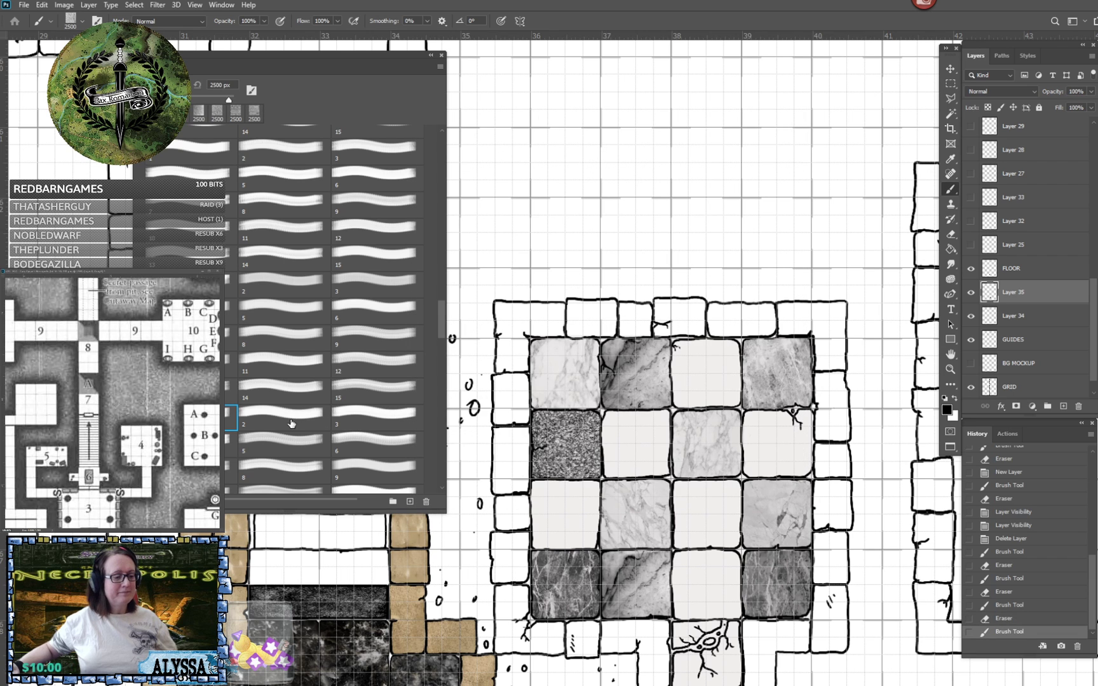
{"action": "left_click", "coordinate": [696, 344]}
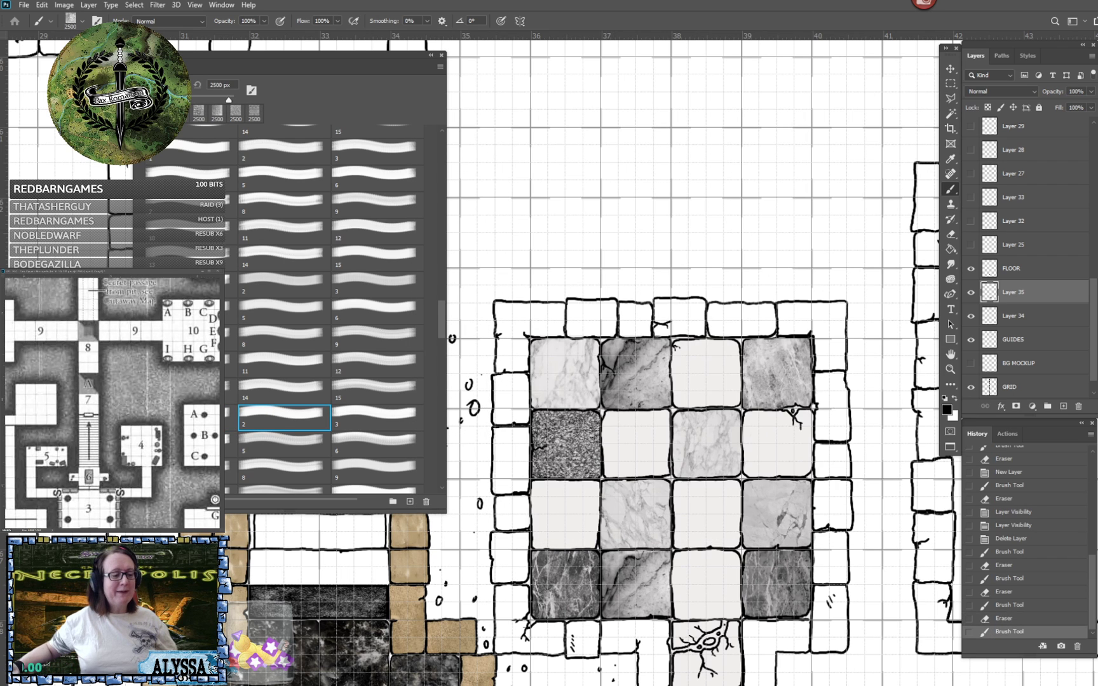
{"action": "scroll", "coordinate": [290, 387], "scroll_direction": "down", "scroll_amount": 1}
{"action": "key", "text": "ctrl+z"}
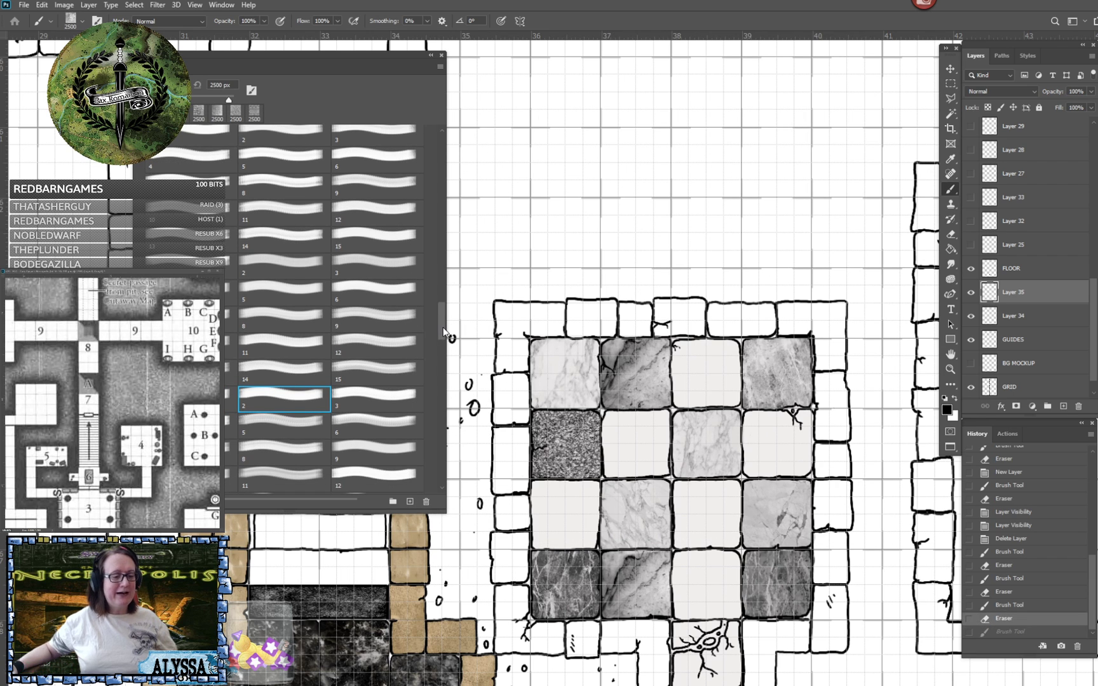
- Try 2500 px test stamps of round marble-sphere brushes 4 and 5 over the tiled room, undoing each
{"action": "left_click_drag", "start_coordinate": [443, 331], "coordinate": [443, 343]}
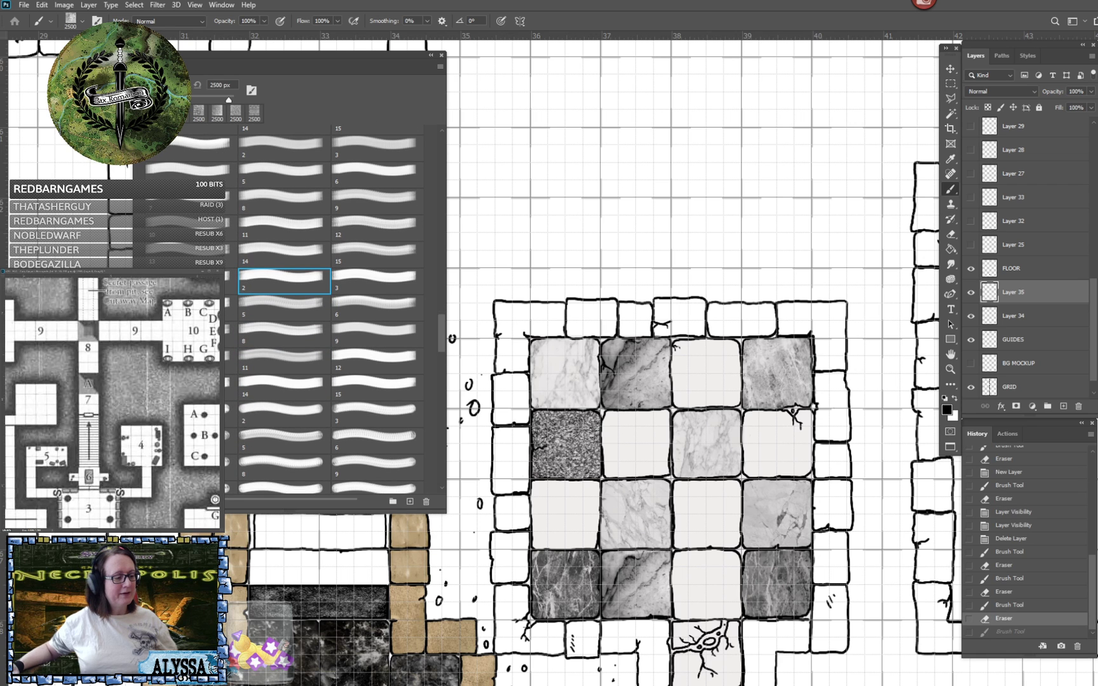
{"action": "left_click", "coordinate": [190, 441]}
{"action": "left_click", "coordinate": [664, 343]}
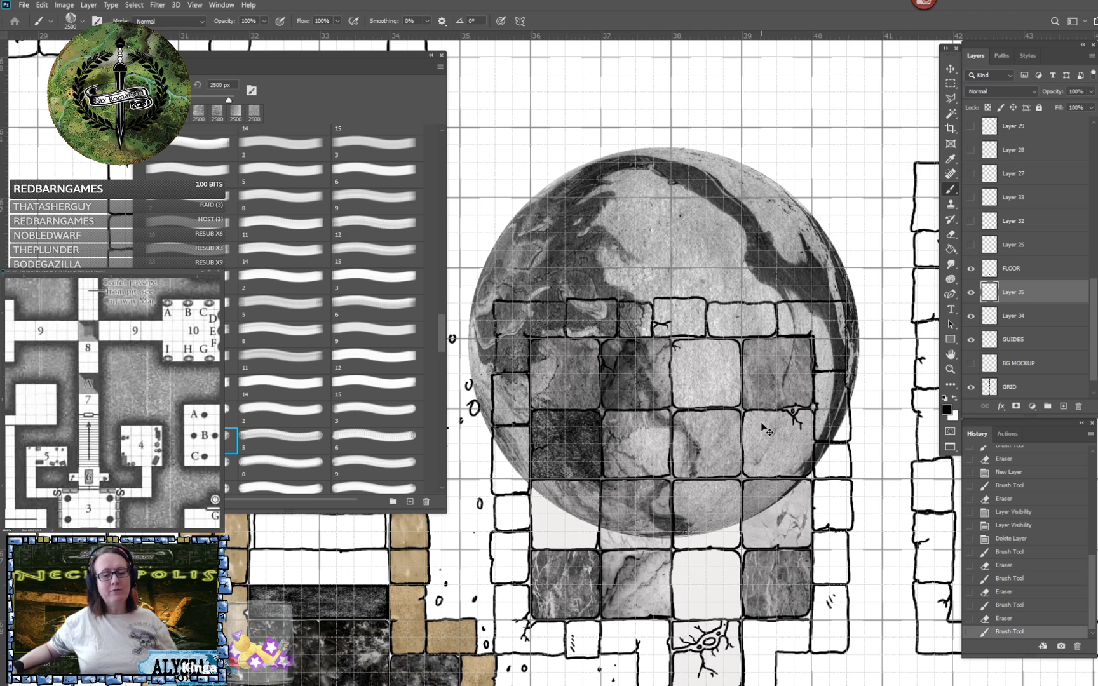
{"action": "key", "text": "ctrl+z"}
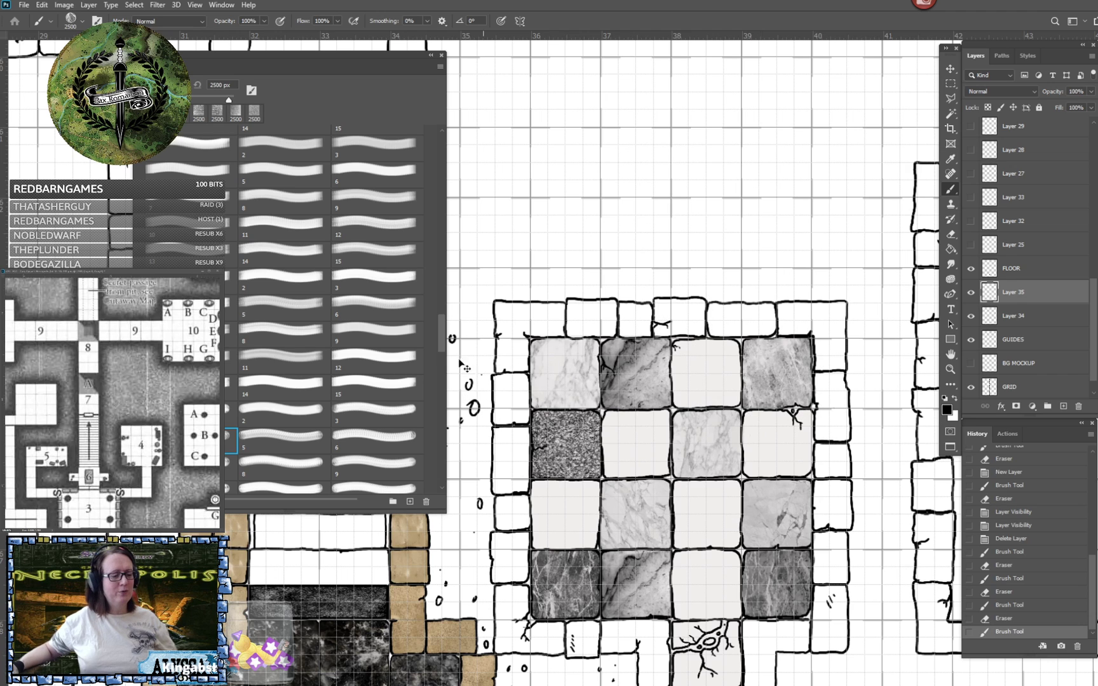
{"action": "left_click_drag", "start_coordinate": [440, 335], "coordinate": [443, 348]}
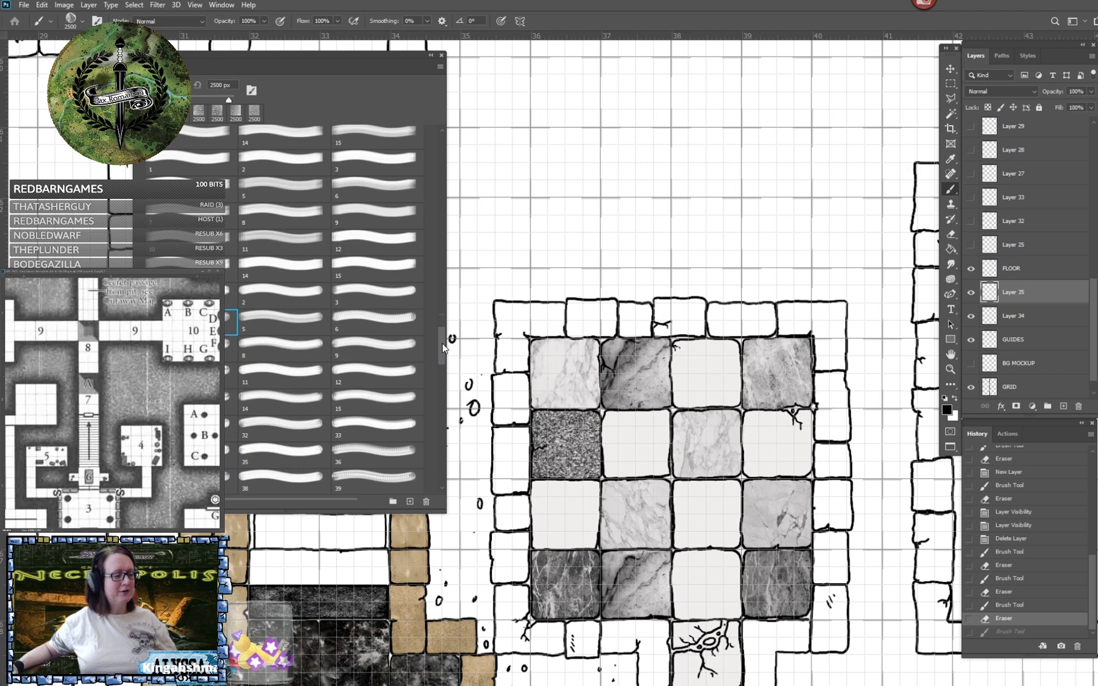
{"action": "left_click", "coordinate": [293, 328]}
{"action": "left_click", "coordinate": [617, 296]}
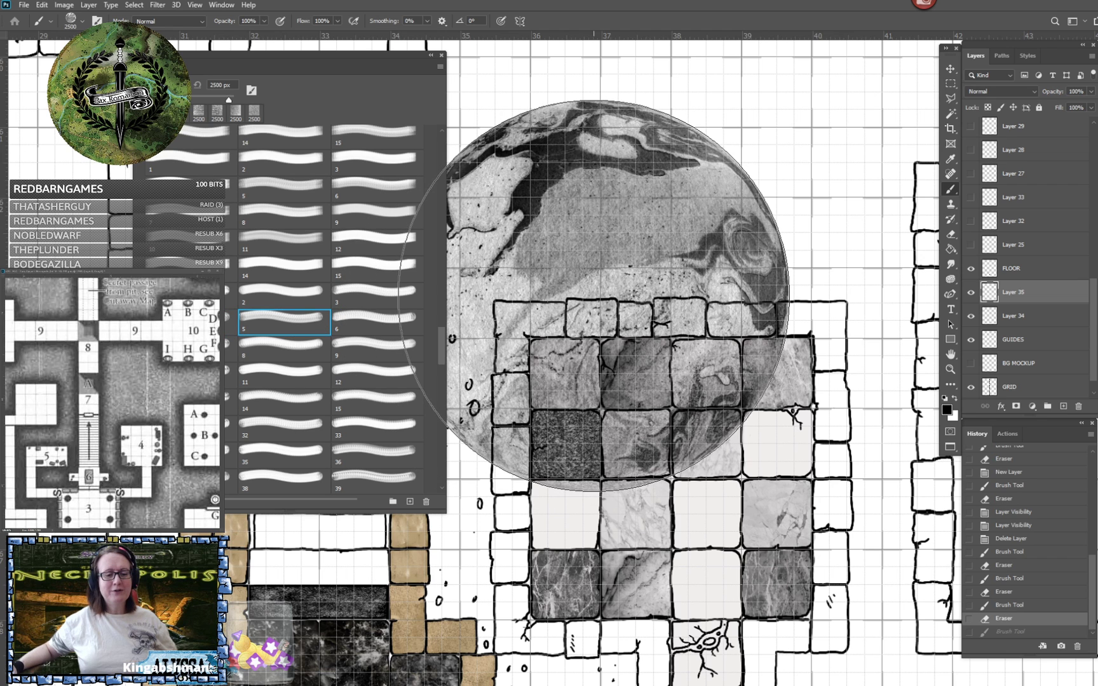
{"action": "left_click", "coordinate": [378, 331]}
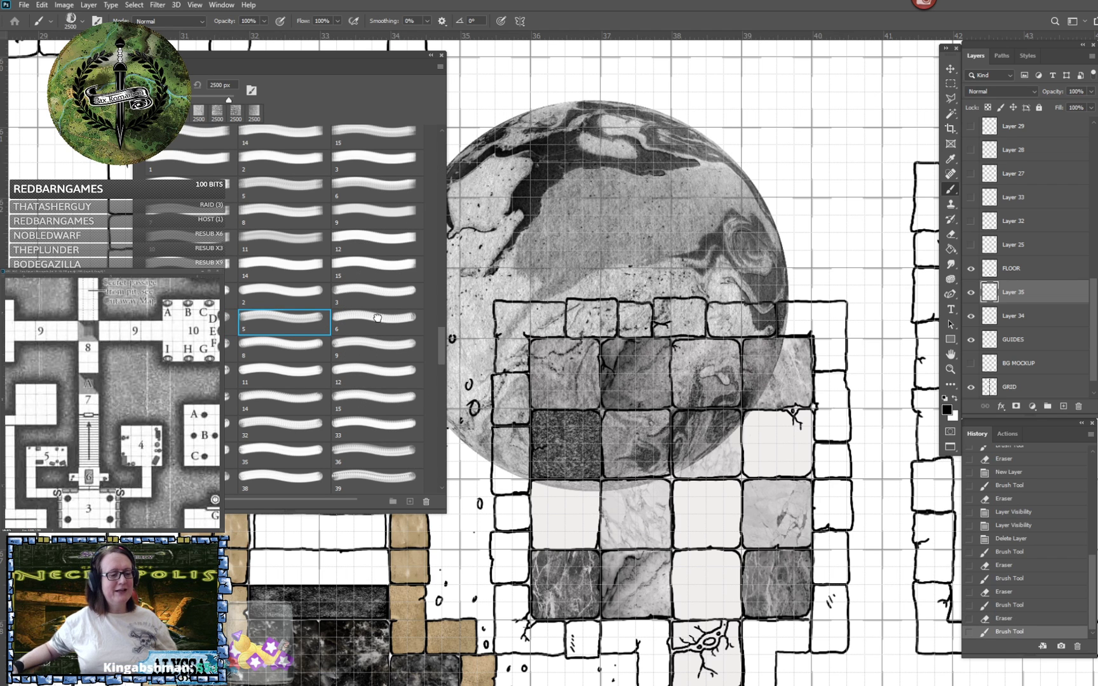
{"action": "key", "text": "ctrl+z"}
- Try 2500 px test stamps of round marble-sphere brushes 6 and 7 over the tiled room, undoing each
{"action": "left_click", "coordinate": [611, 267]}
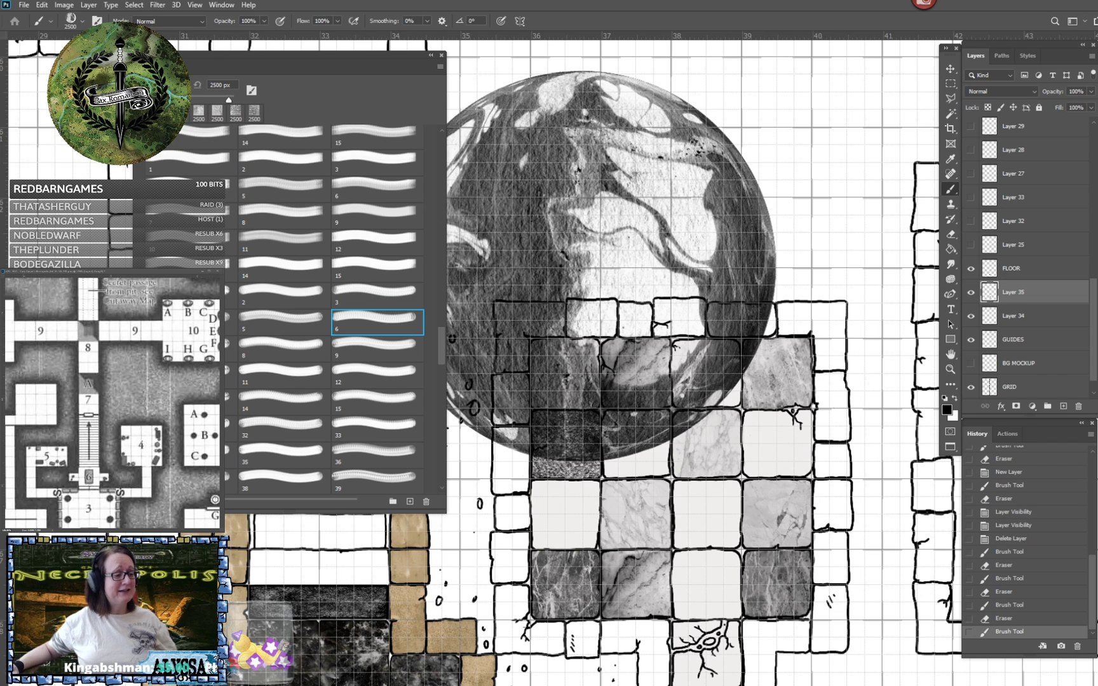
{"action": "left_click", "coordinate": [210, 348]}
{"action": "key", "text": "ctrl+z"}
{"action": "left_click", "coordinate": [632, 323]}
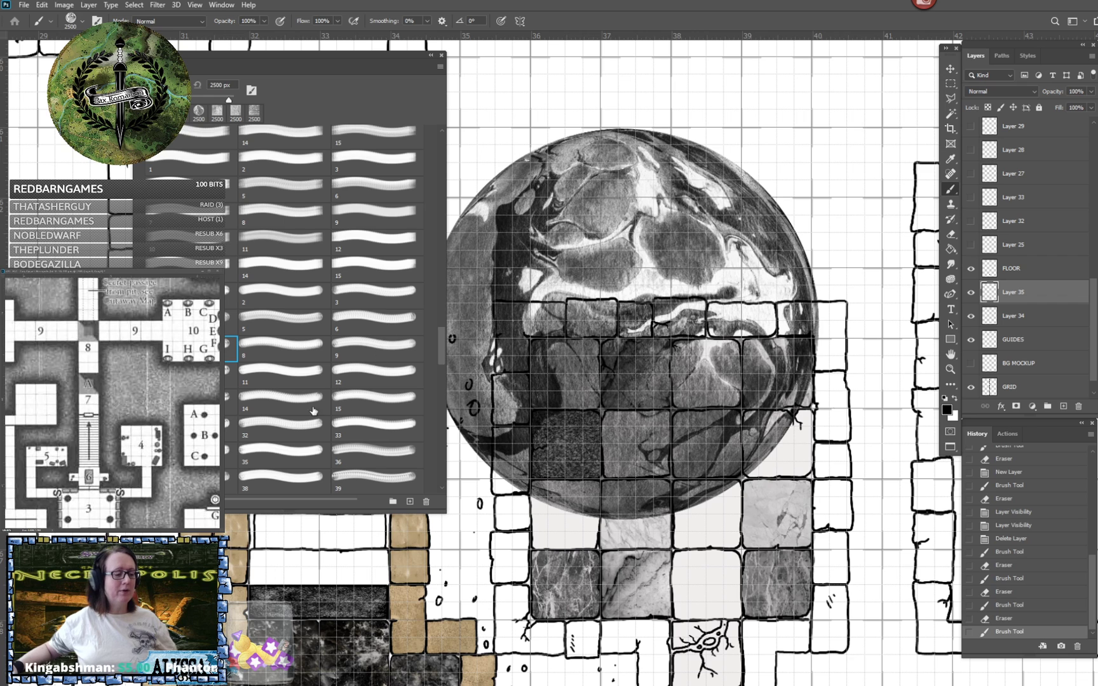
{"action": "key", "text": "ctrl+z"}
- Try 2500 px test stamps of marble-sphere brushes 32 and 19 over the tiled room, undoing each
{"action": "left_click", "coordinate": [282, 429]}
{"action": "left_click", "coordinate": [648, 333]}
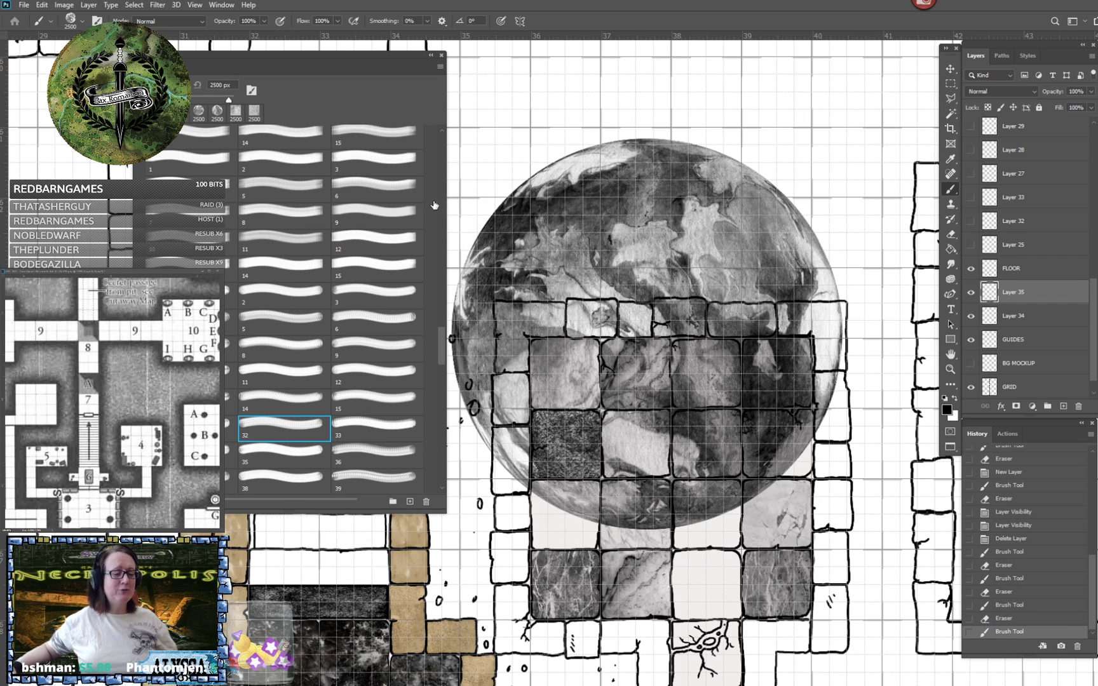
{"action": "key", "text": "ctrl+z"}
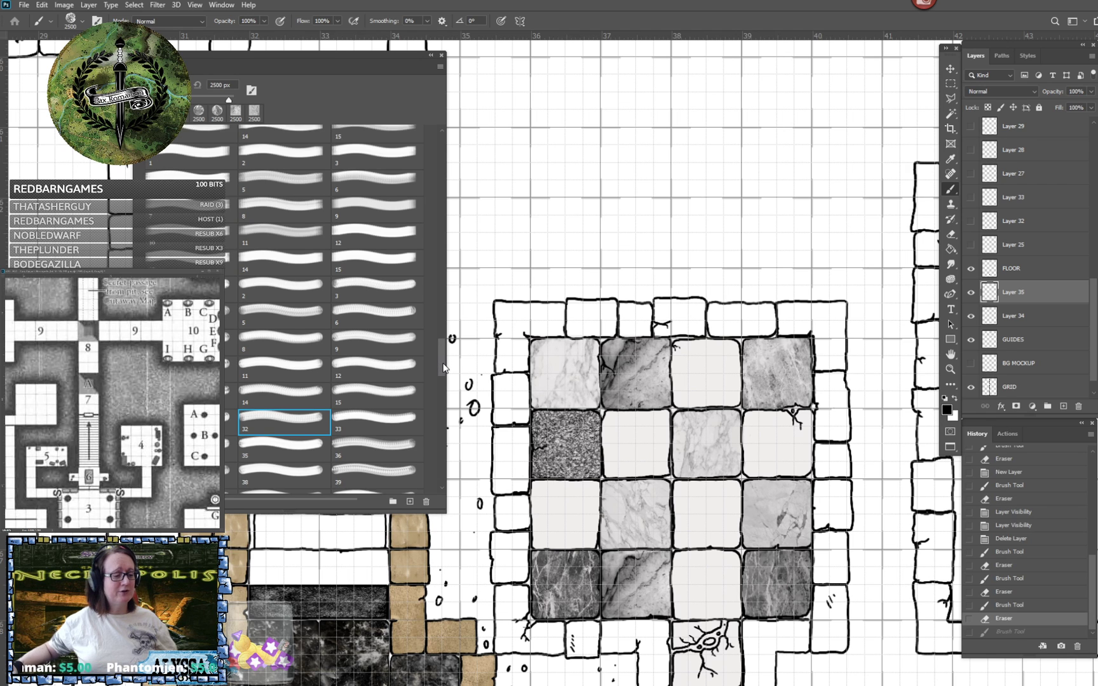
{"action": "scroll", "coordinate": [442, 359], "scroll_direction": "down", "scroll_amount": 5}
{"action": "scroll", "coordinate": [444, 375], "scroll_direction": "down", "scroll_amount": 2}
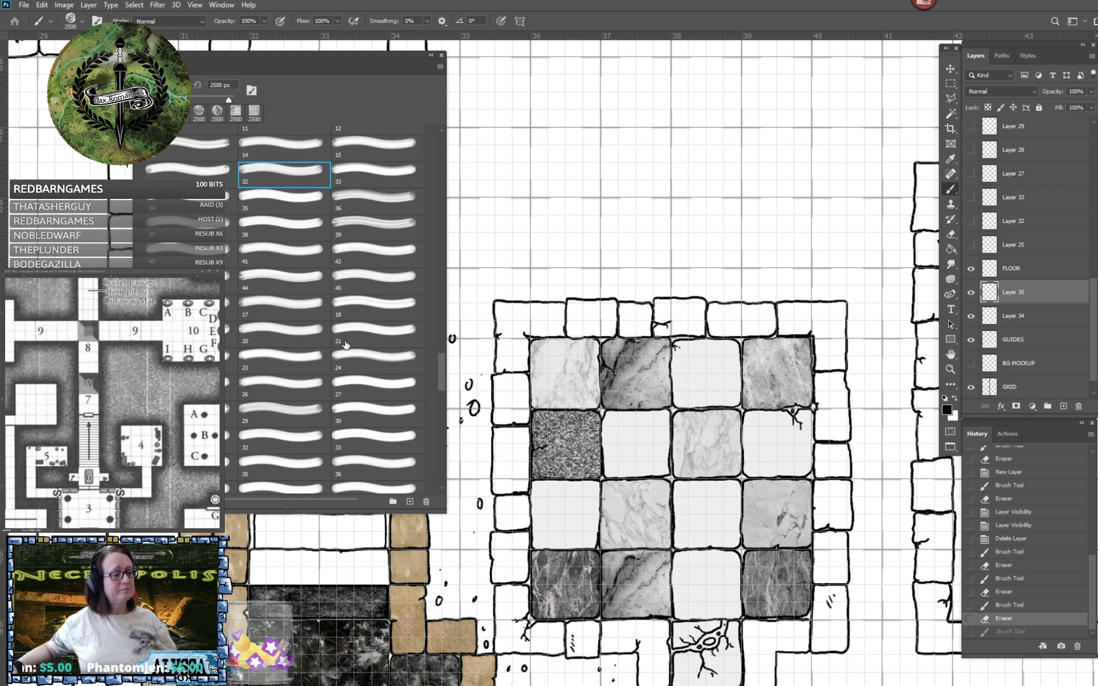
{"action": "left_click", "coordinate": [203, 335]}
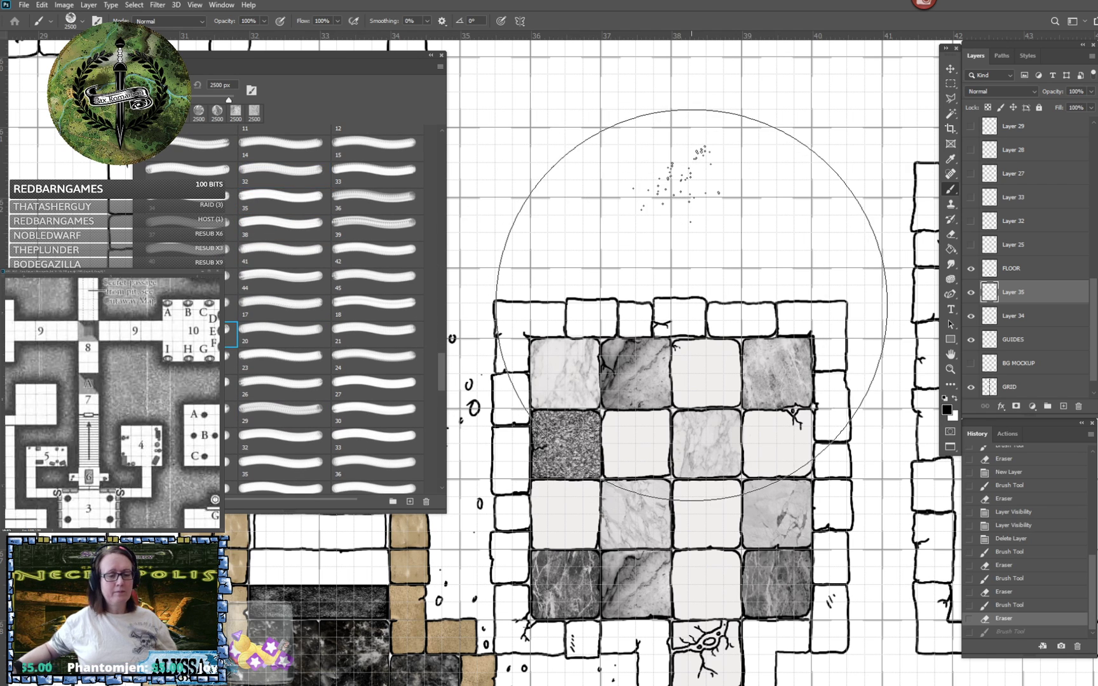
{"action": "left_click", "coordinate": [691, 306]}
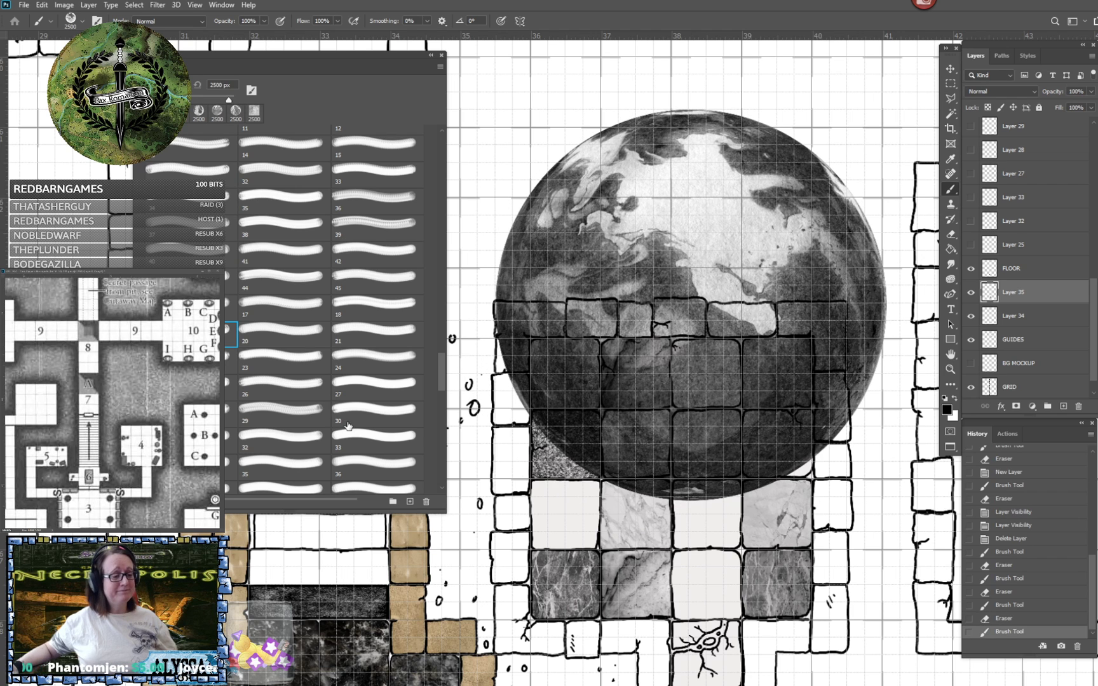
{"action": "key", "text": "ctrl+z"}
- Try 2500 px test stamps of stone-sphere brush 36 and of brush 4 from the last numbered set, undoing each
{"action": "left_click", "coordinate": [376, 463]}
{"action": "left_click", "coordinate": [668, 319]}
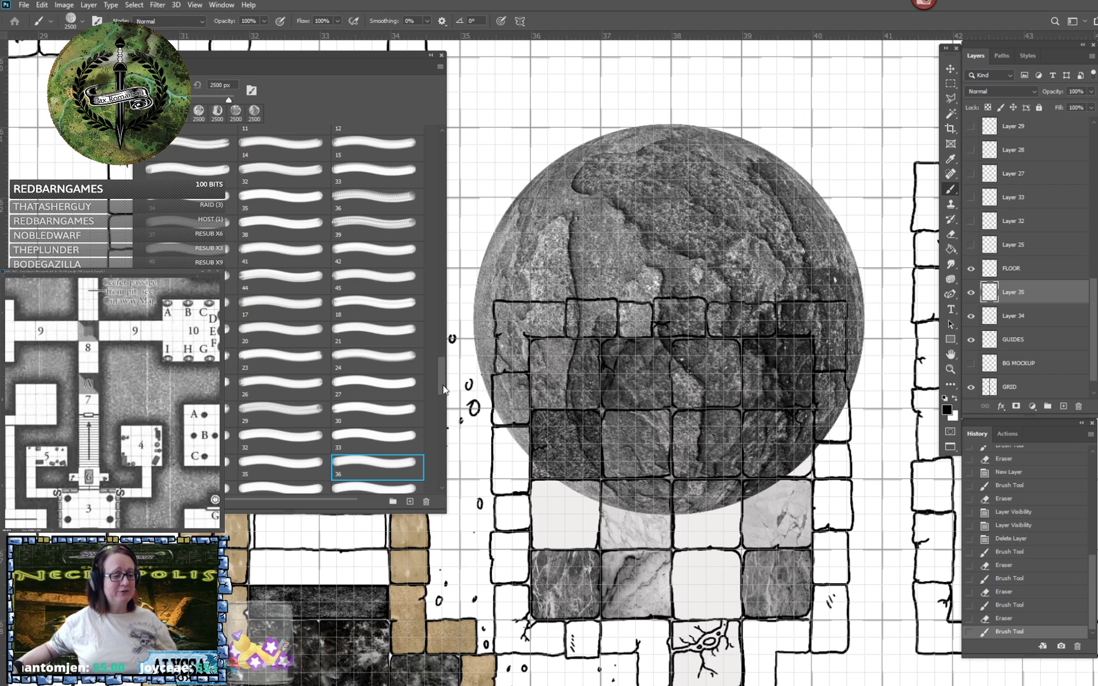
{"action": "scroll", "coordinate": [440, 400], "scroll_direction": "down", "scroll_amount": 3}
{"action": "scroll", "coordinate": [440, 404], "scroll_direction": "down", "scroll_amount": 5}
{"action": "key", "text": "ctrl+z"}
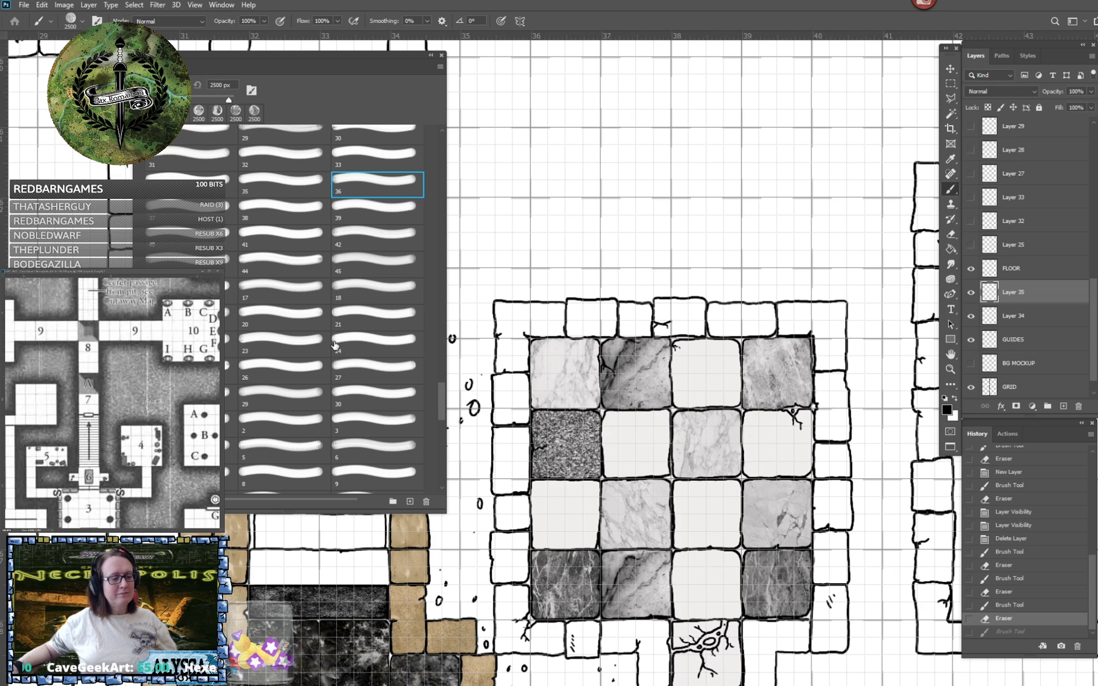
{"action": "left_click", "coordinate": [231, 451]}
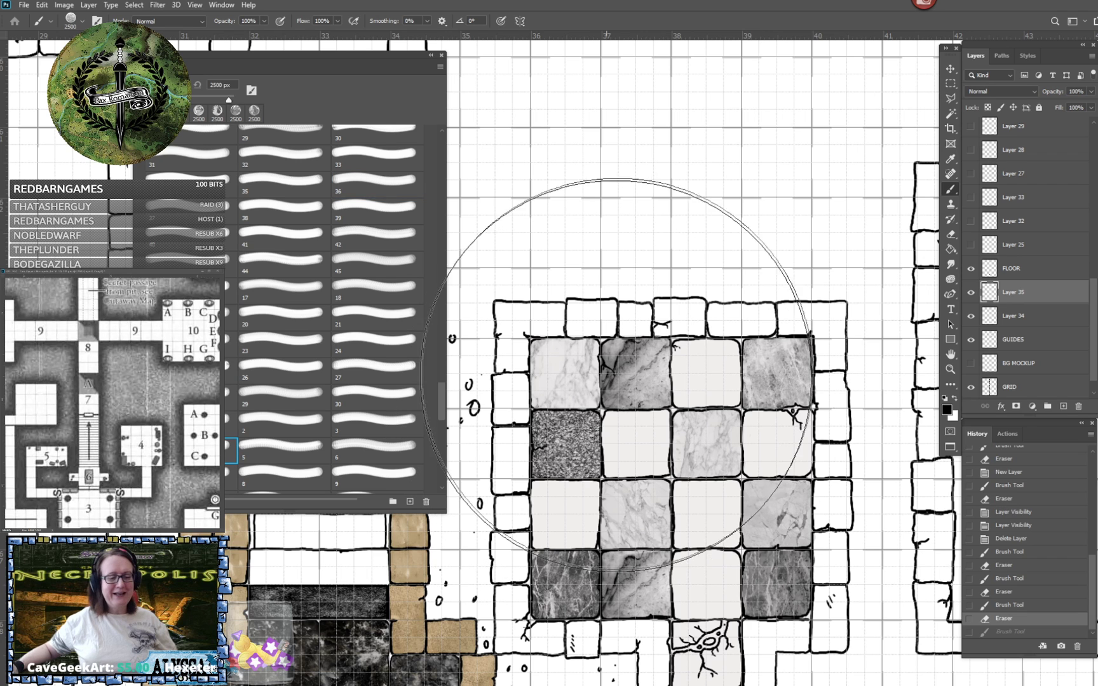
{"action": "left_click", "coordinate": [647, 351]}
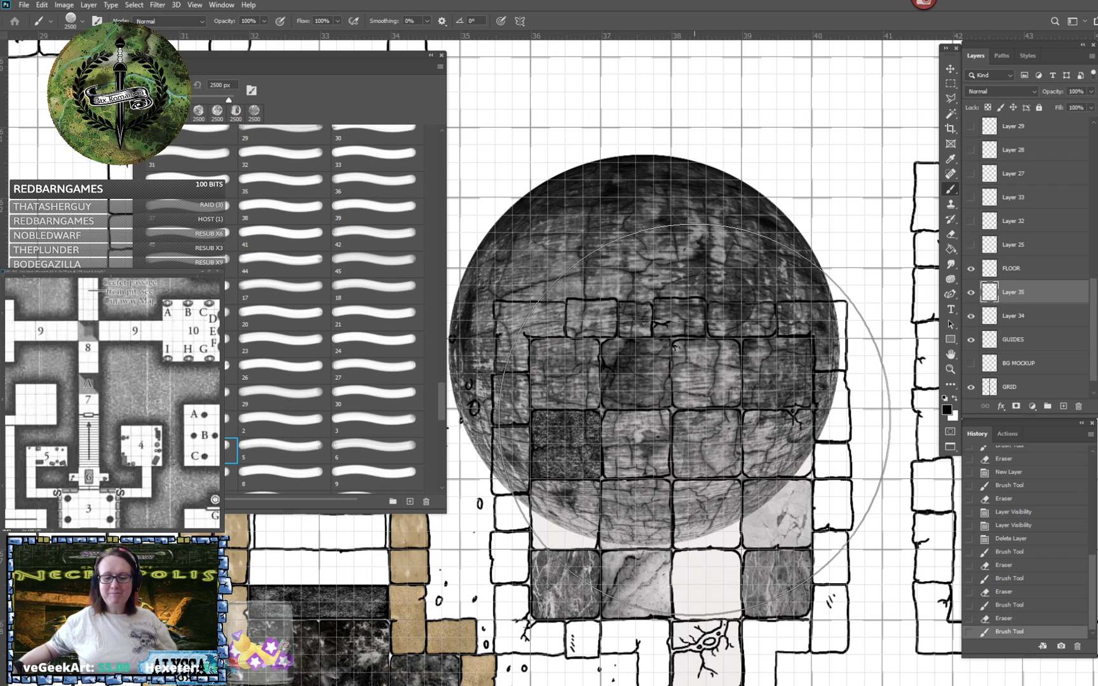
{"action": "key", "text": "ctrl+z"}
{"action": "scroll", "coordinate": [294, 405], "scroll_direction": "down", "scroll_amount": 1}
{"action": "scroll", "coordinate": [295, 404], "scroll_direction": "down", "scroll_amount": 5}
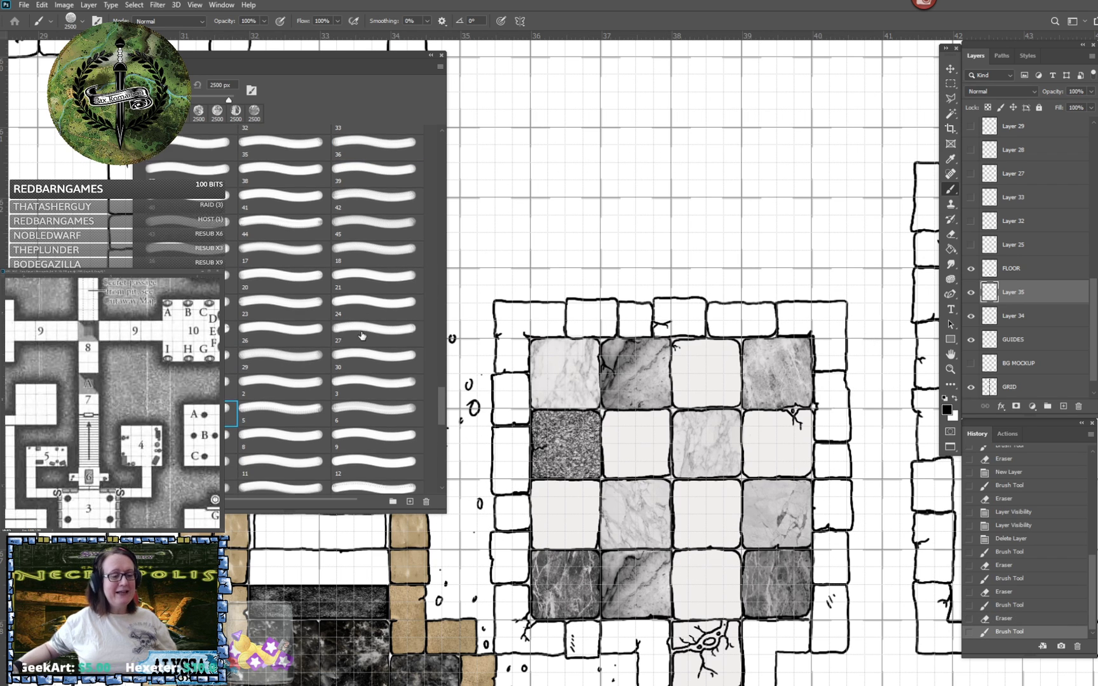
{"action": "key", "text": "ctrl+z"}
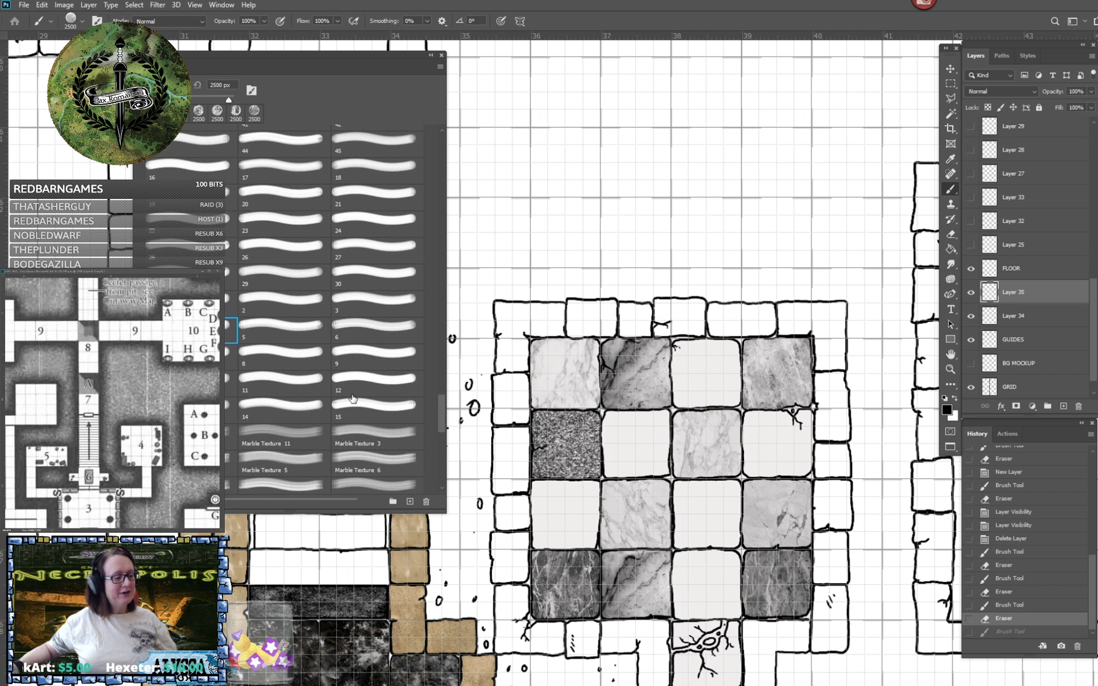
- Select the first brush of the Marble Texture set and try a 2500 px test stamp over the tiled room, undoing it
{"action": "scroll", "coordinate": [354, 399], "scroll_direction": "down", "scroll_amount": 4}
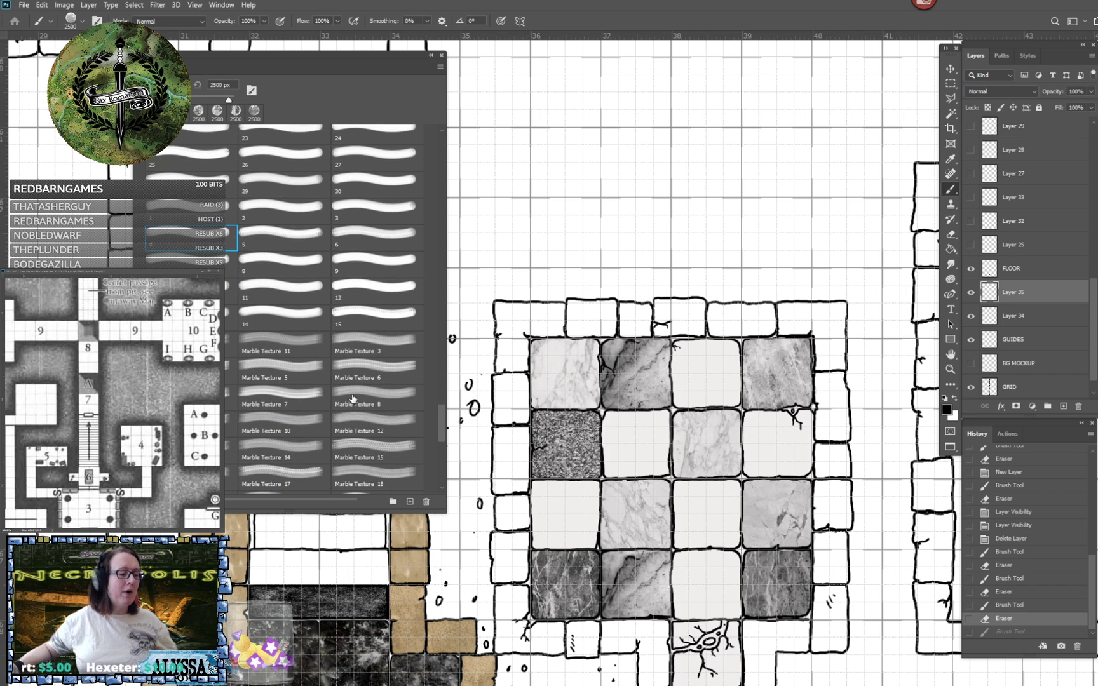
{"action": "scroll", "coordinate": [354, 398], "scroll_direction": "down", "scroll_amount": 2}
{"action": "scroll", "coordinate": [295, 358], "scroll_direction": "down", "scroll_amount": 2}
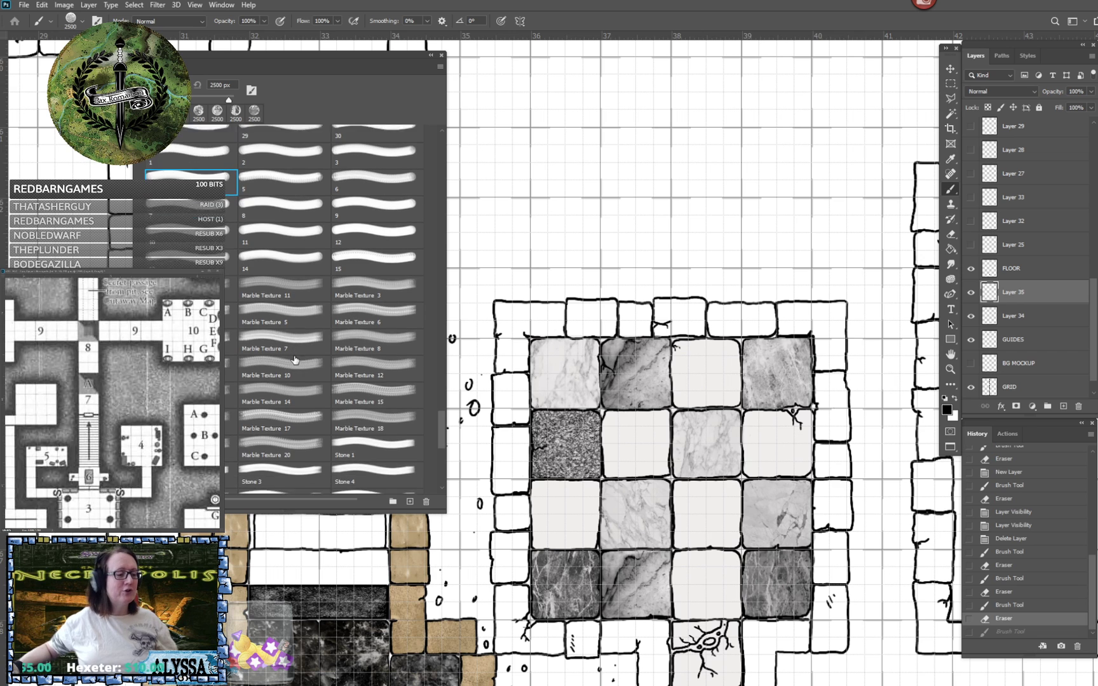
{"action": "left_click", "coordinate": [190, 270]}
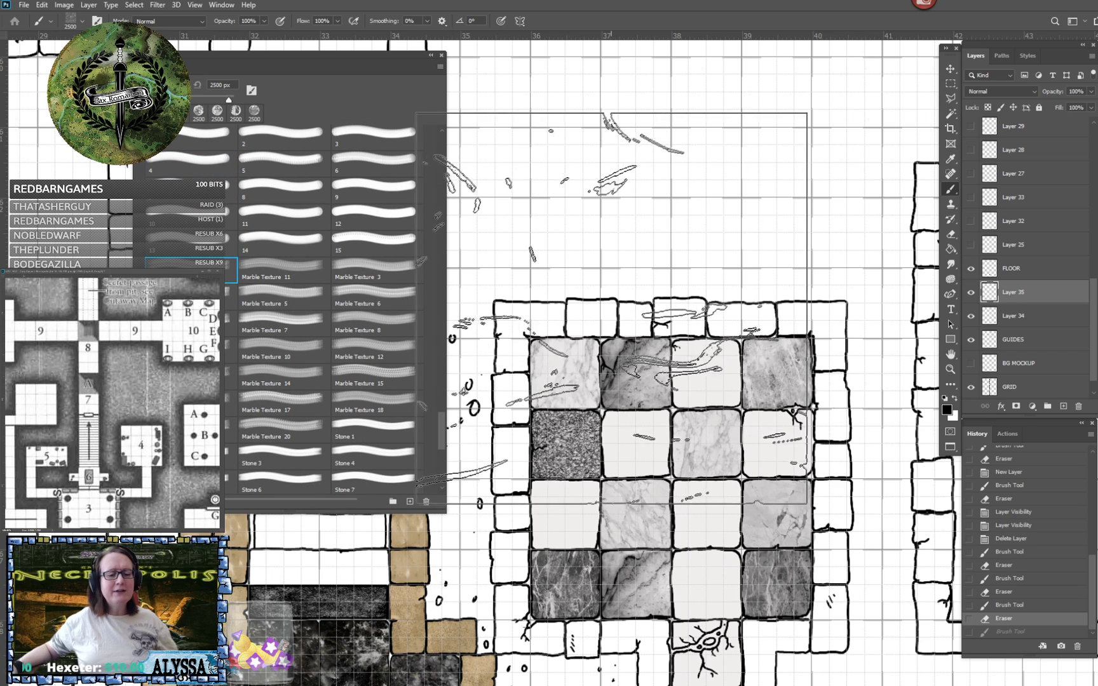
{"action": "left_click", "coordinate": [669, 317]}
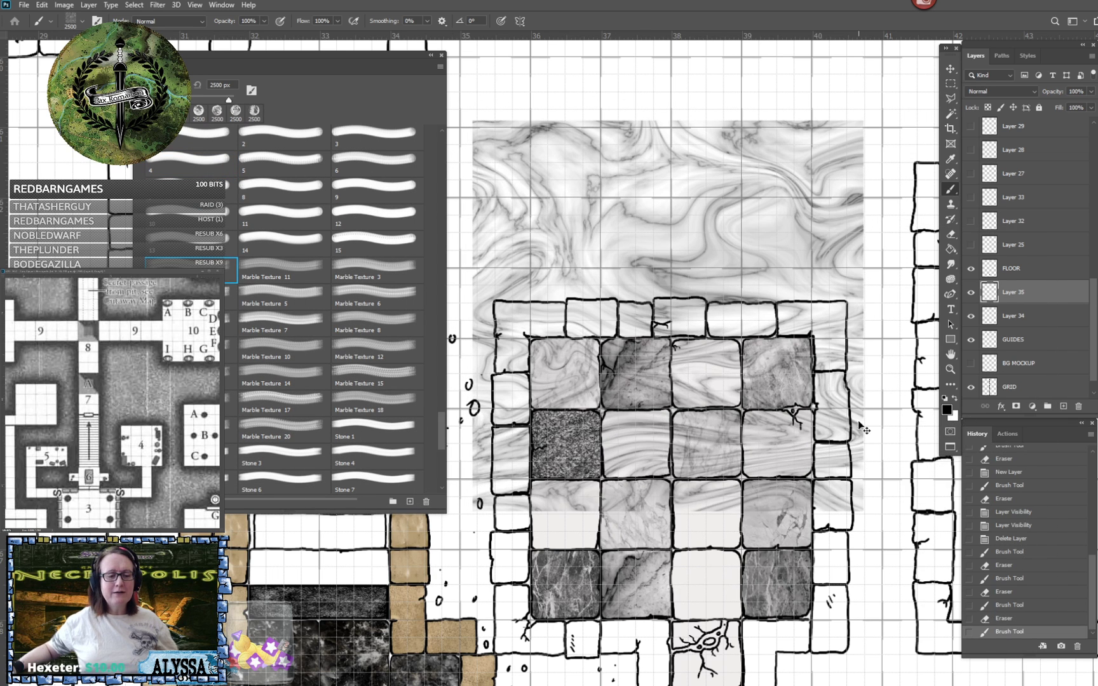
{"action": "key", "text": "ctrl+z"}
{"action": "key", "text": "ctrl+z"}
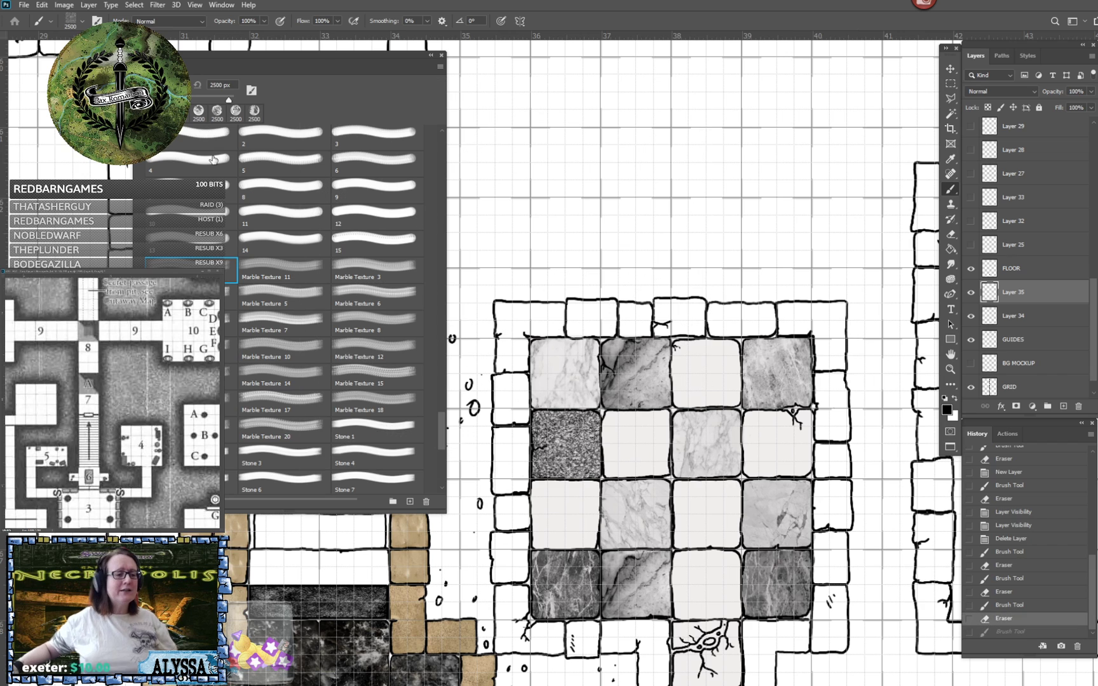
- Stamp the first Marble Texture brush at 480 px on a new layer over the top row's third tile, and erase the overspill
{"action": "left_click", "coordinate": [233, 85]}
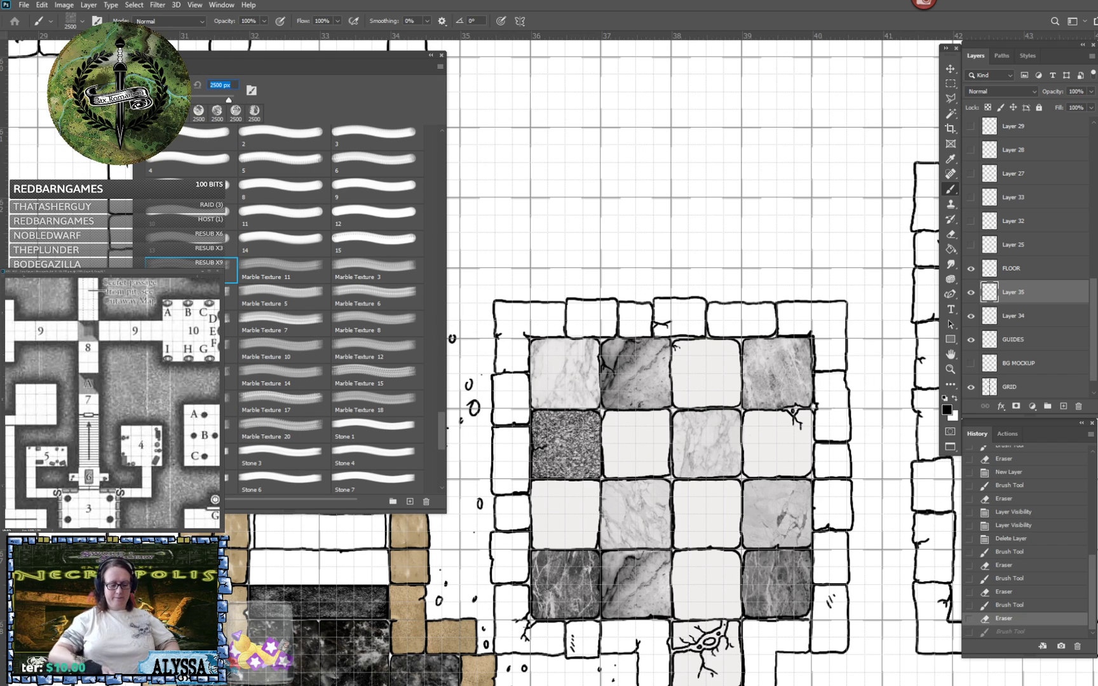
{"action": "type", "text": "480"}
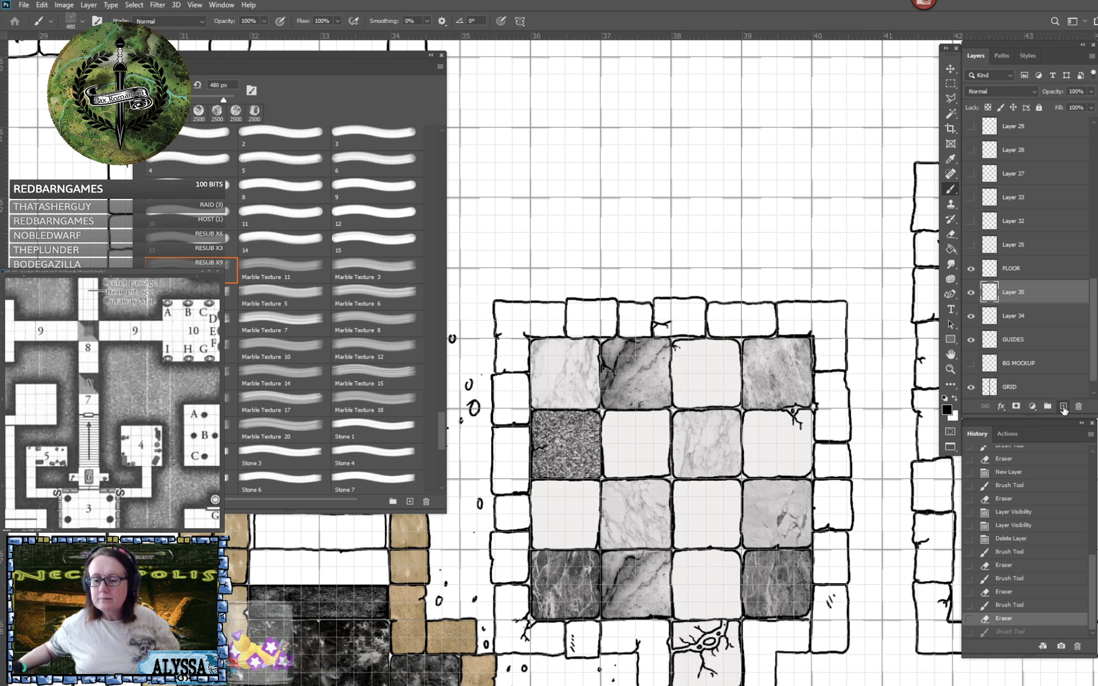
{"action": "left_click", "coordinate": [1063, 407]}
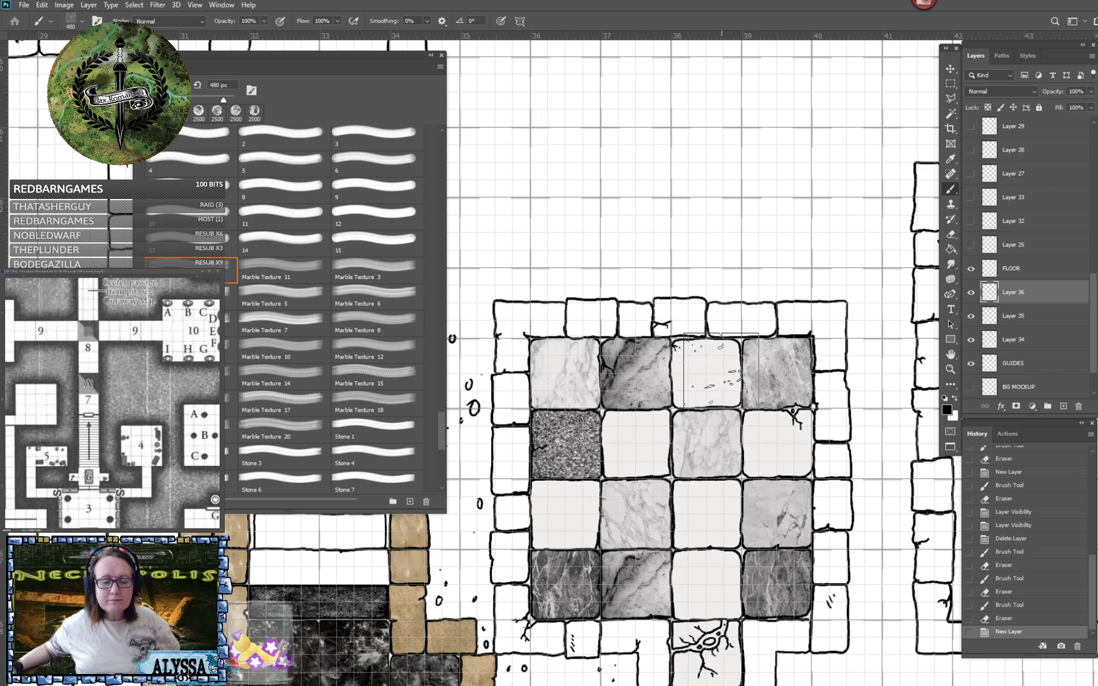
{"action": "left_click", "coordinate": [706, 372]}
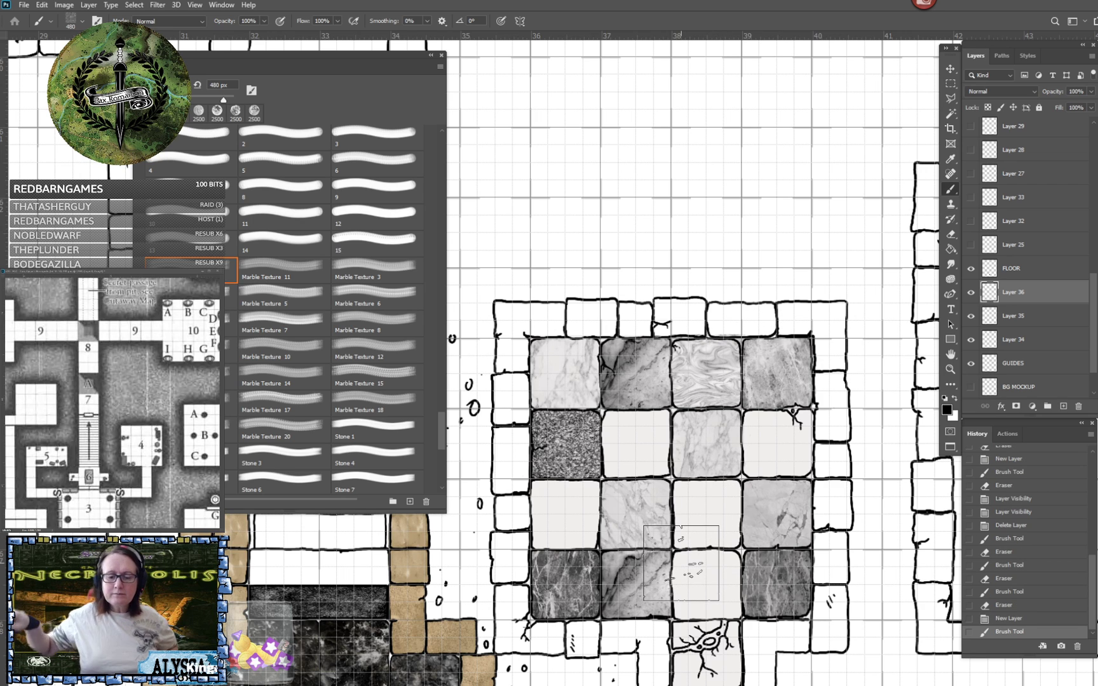
{"action": "scroll", "coordinate": [681, 562], "scroll_direction": "up", "scroll_amount": 1}
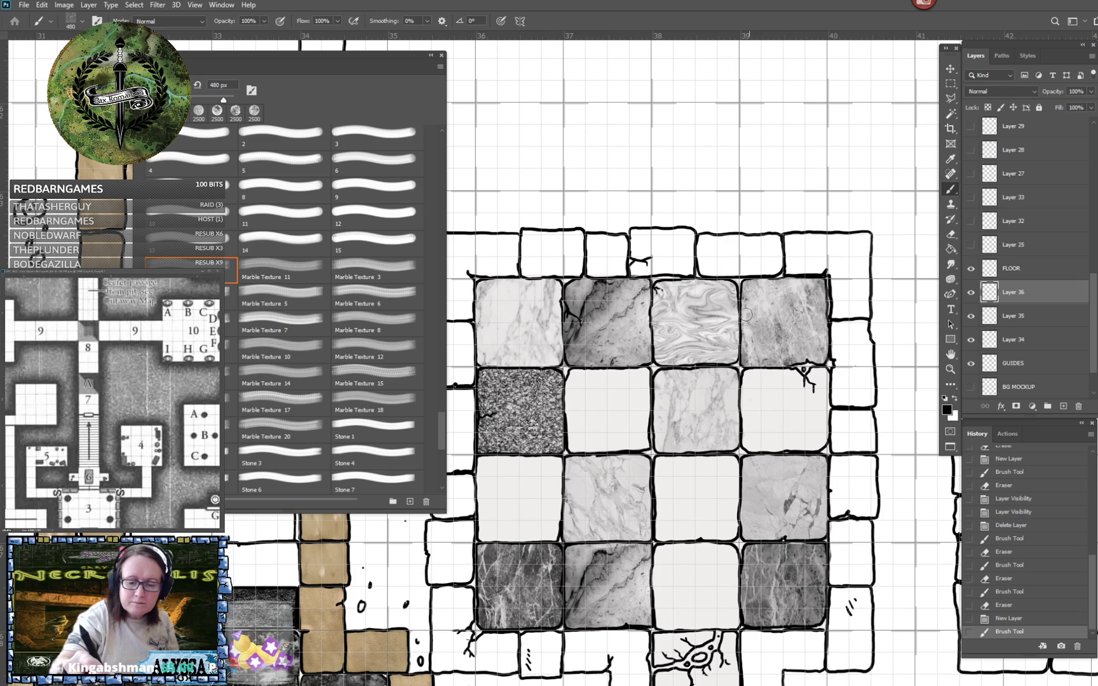
{"action": "mouse_move", "coordinate": [745, 296]}
{"action": "left_mouse_down"}
{"action": "mouse_move", "coordinate": [749, 357]}
{"action": "mouse_move", "coordinate": [652, 372]}
{"action": "left_mouse_up"}
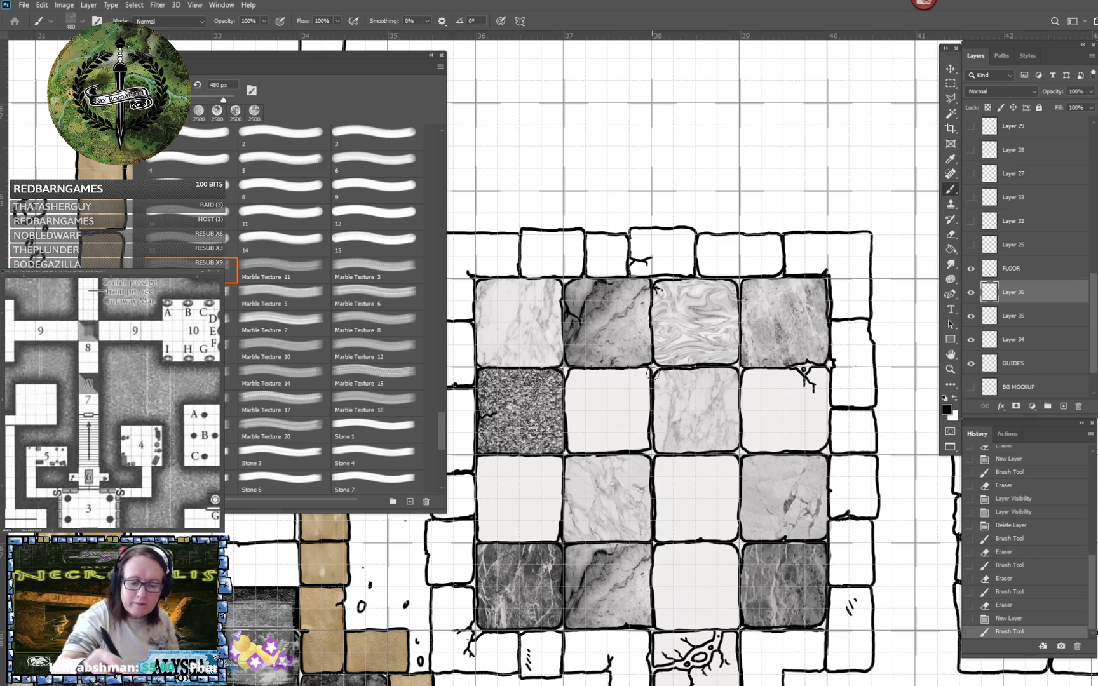
{"action": "scroll", "coordinate": [661, 377], "scroll_direction": "down", "scroll_amount": 2}
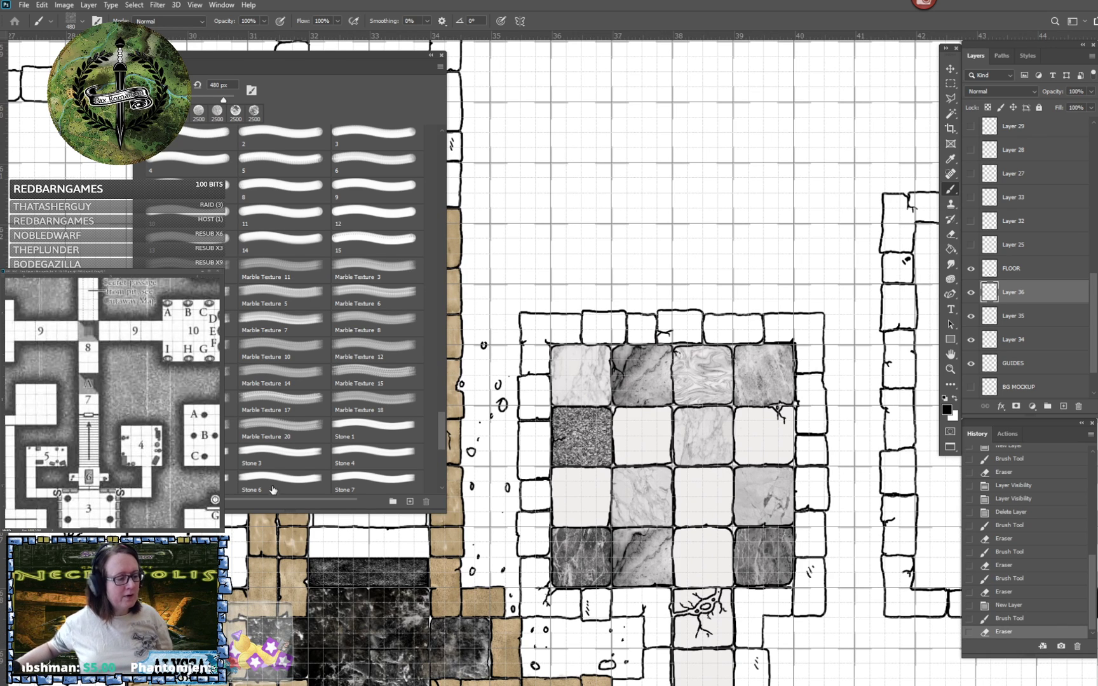
- Stamp Marble Texture 11 at 475 px over the second tile of the second row and erase the overspill along its edges
{"action": "left_click", "coordinate": [257, 279]}
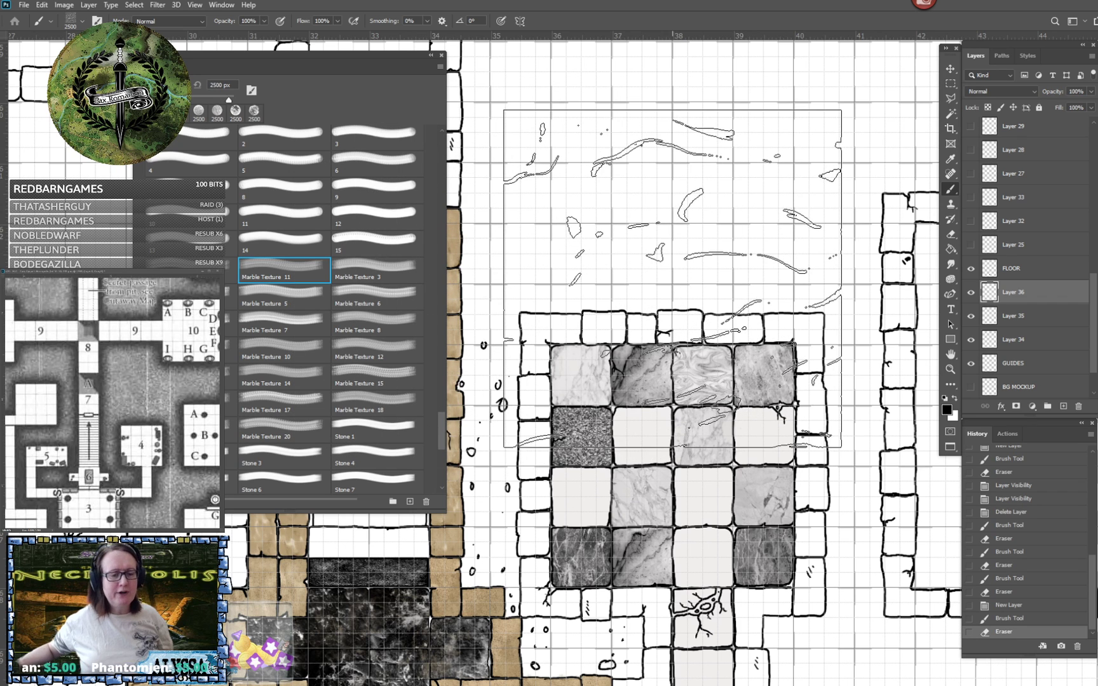
{"action": "left_click", "coordinate": [233, 84]}
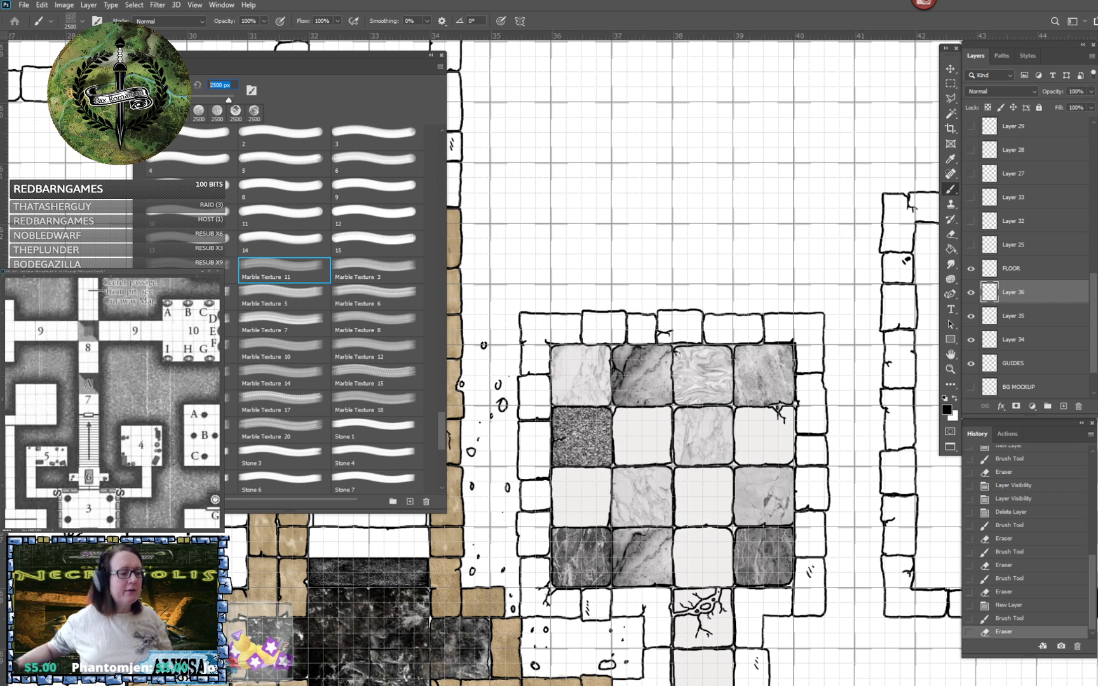
{"action": "type", "text": "47"}
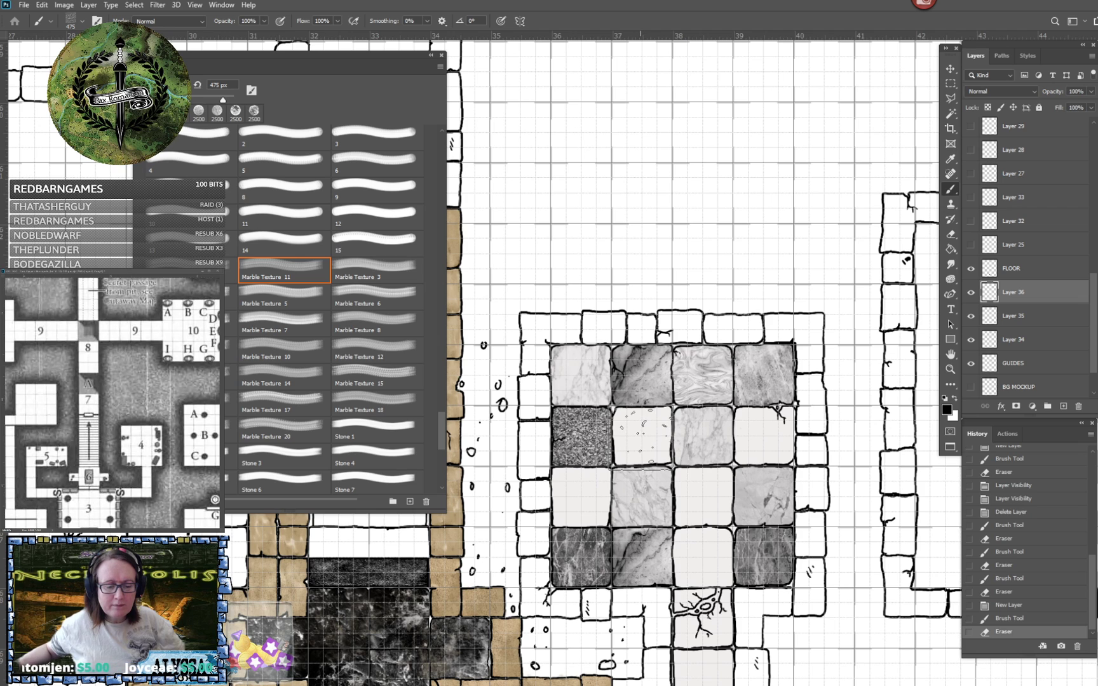
{"action": "left_click", "coordinate": [642, 439]}
{"action": "scroll", "coordinate": [679, 439], "scroll_direction": "up", "scroll_amount": 3}
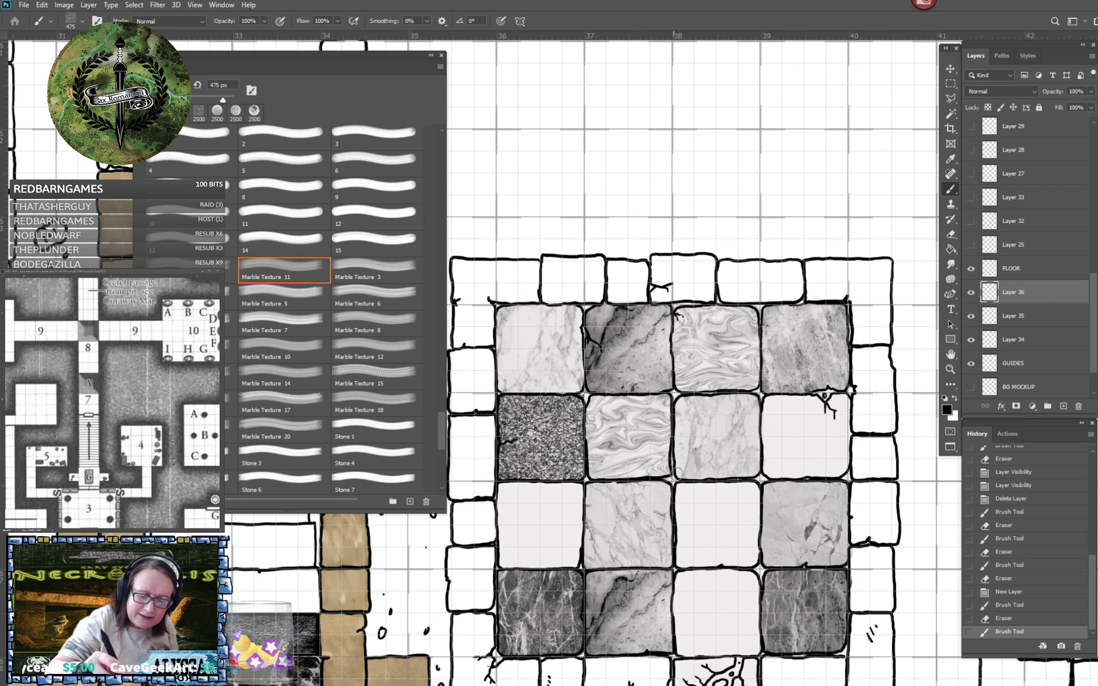
{"action": "left_click_drag", "start_coordinate": [678, 473], "coordinate": [679, 395]}
{"action": "scroll", "coordinate": [680, 405], "scroll_direction": "down", "scroll_amount": 1}
{"action": "scroll", "coordinate": [680, 405], "scroll_direction": "left", "scroll_amount": 1}
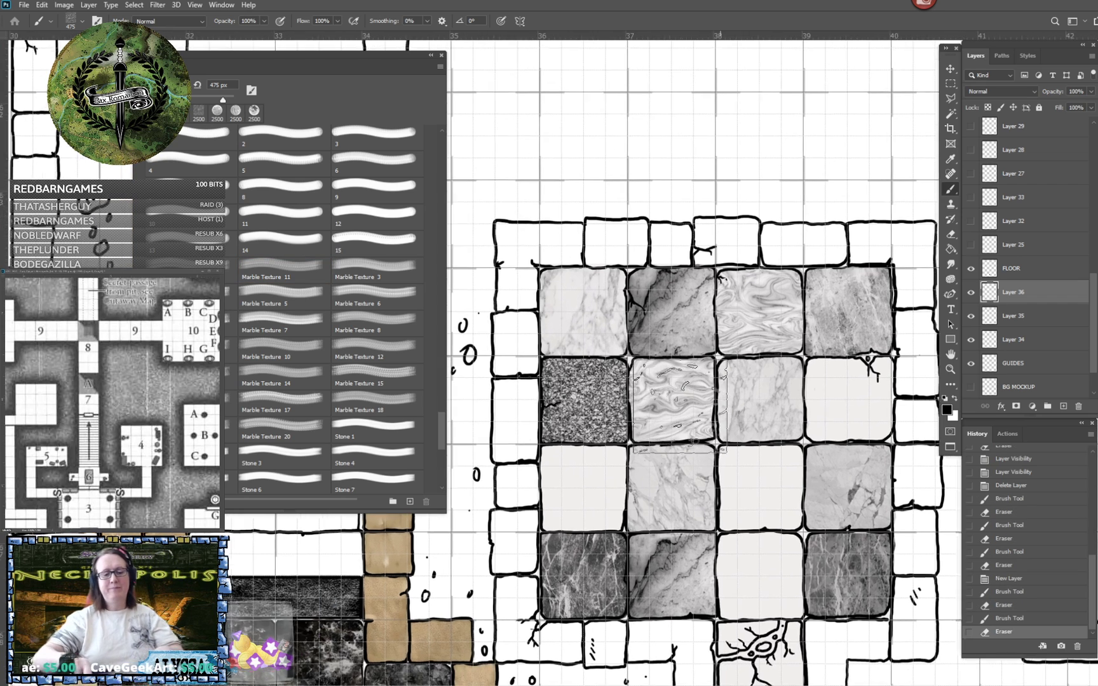
- Stamp Marble Texture 3 at 470 px over the off-white first tile of the third row
{"action": "scroll", "coordinate": [680, 407], "scroll_direction": "down", "scroll_amount": 3}
{"action": "scroll", "coordinate": [680, 407], "scroll_direction": "up", "scroll_amount": 3}
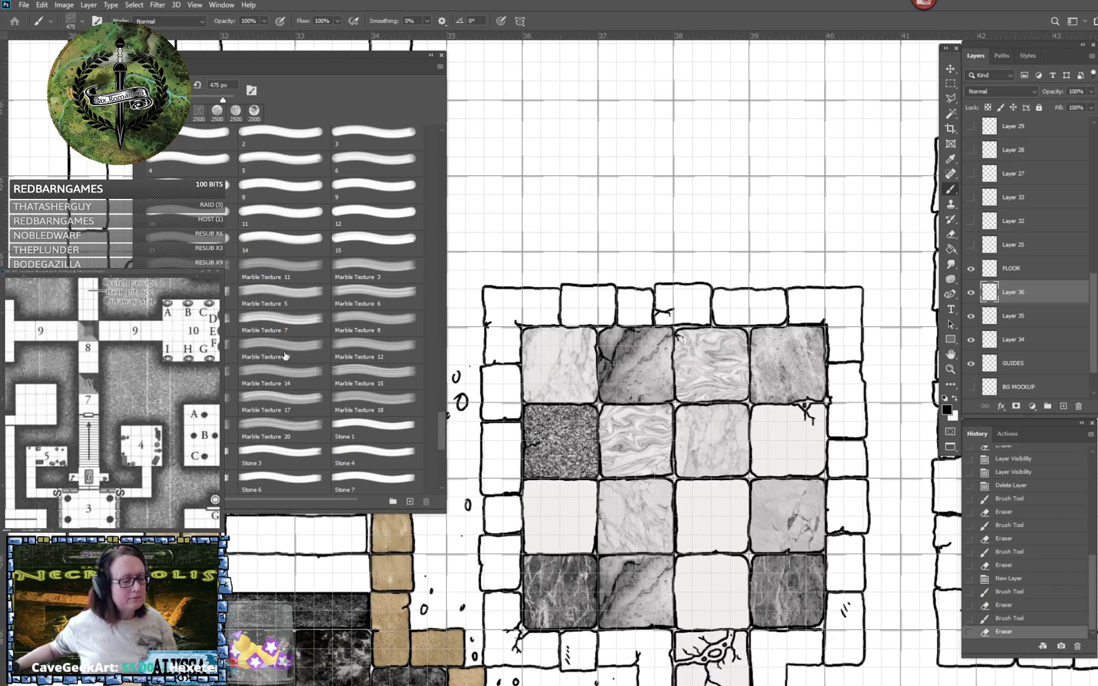
{"action": "left_click", "coordinate": [362, 266]}
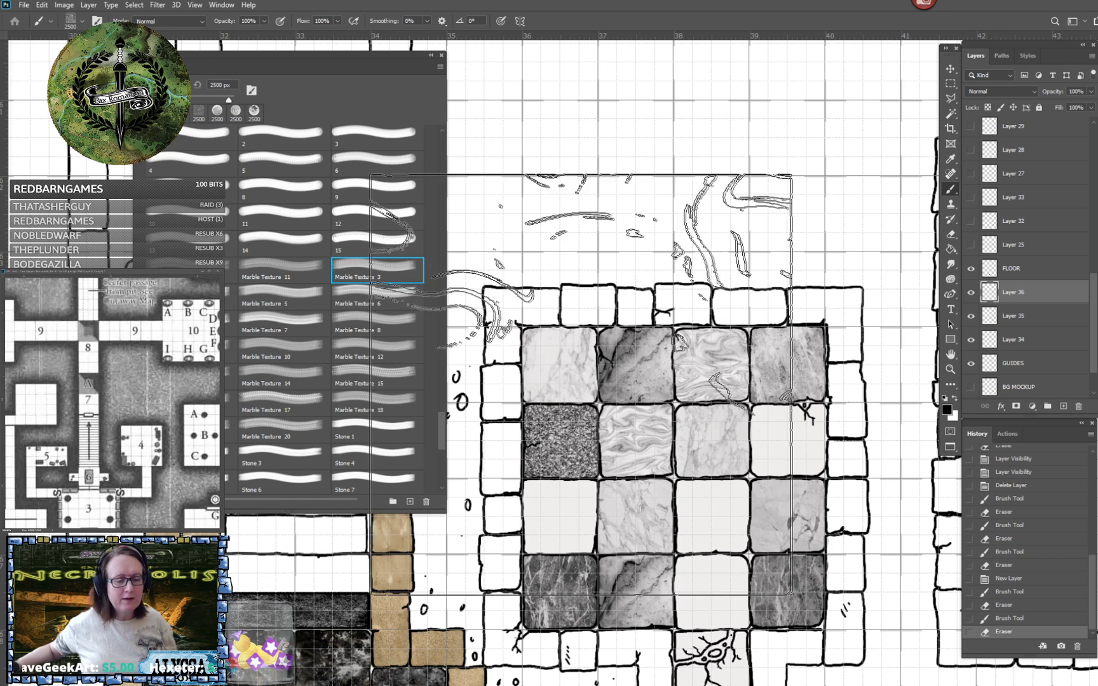
{"action": "left_click", "coordinate": [233, 85]}
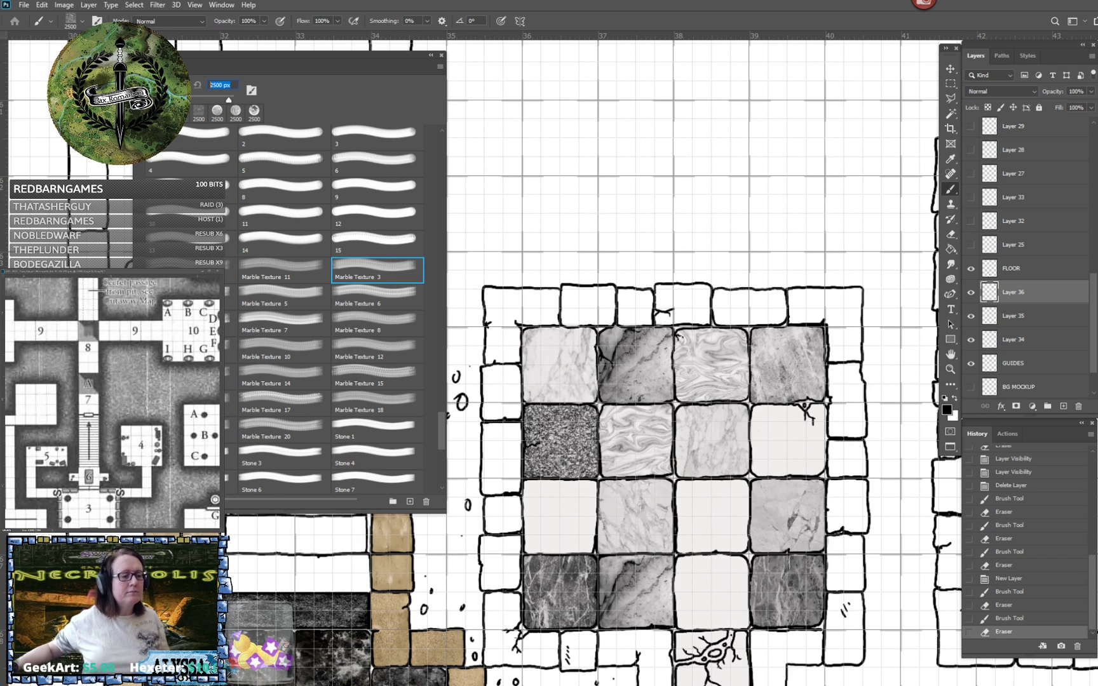
{"action": "type", "text": "470"}
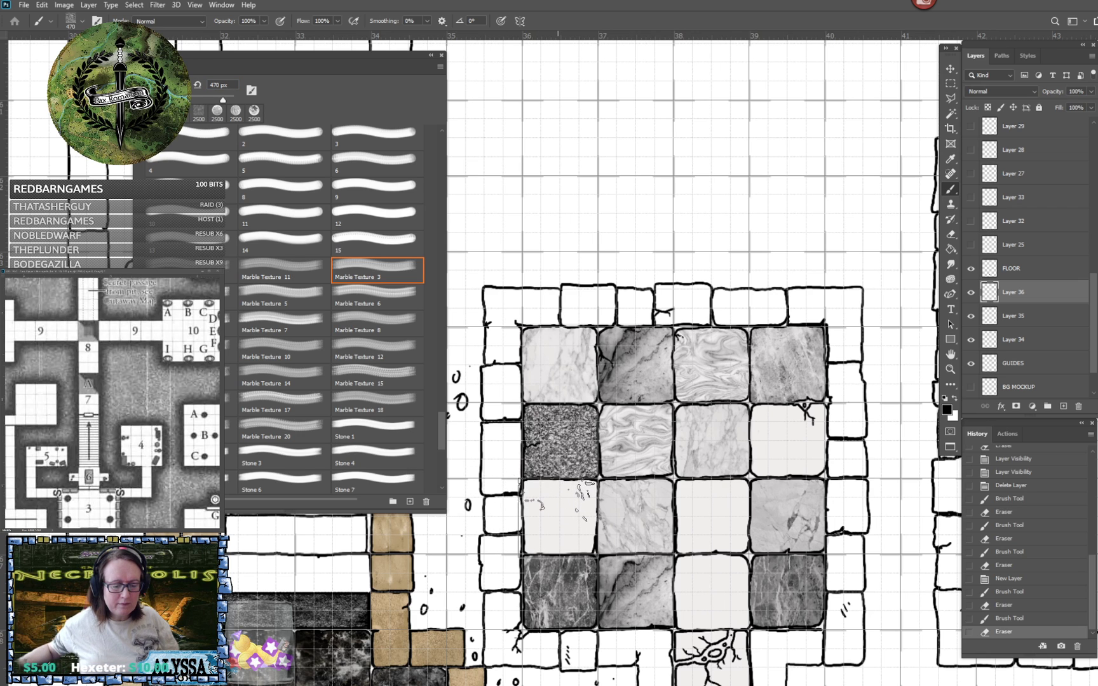
{"action": "left_click", "coordinate": [559, 514]}
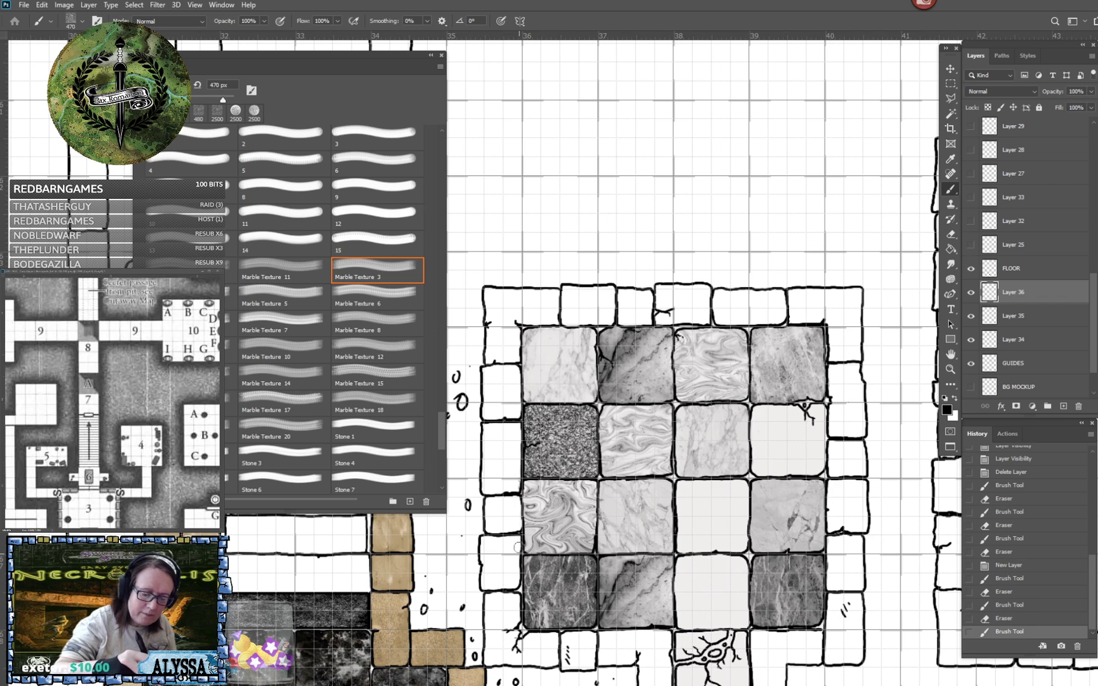
- Erase the marble overspill around the edges of the third row's first tile
{"action": "key", "text": "e"}
{"action": "left_click_drag", "start_coordinate": [502, 514], "coordinate": [543, 521]}
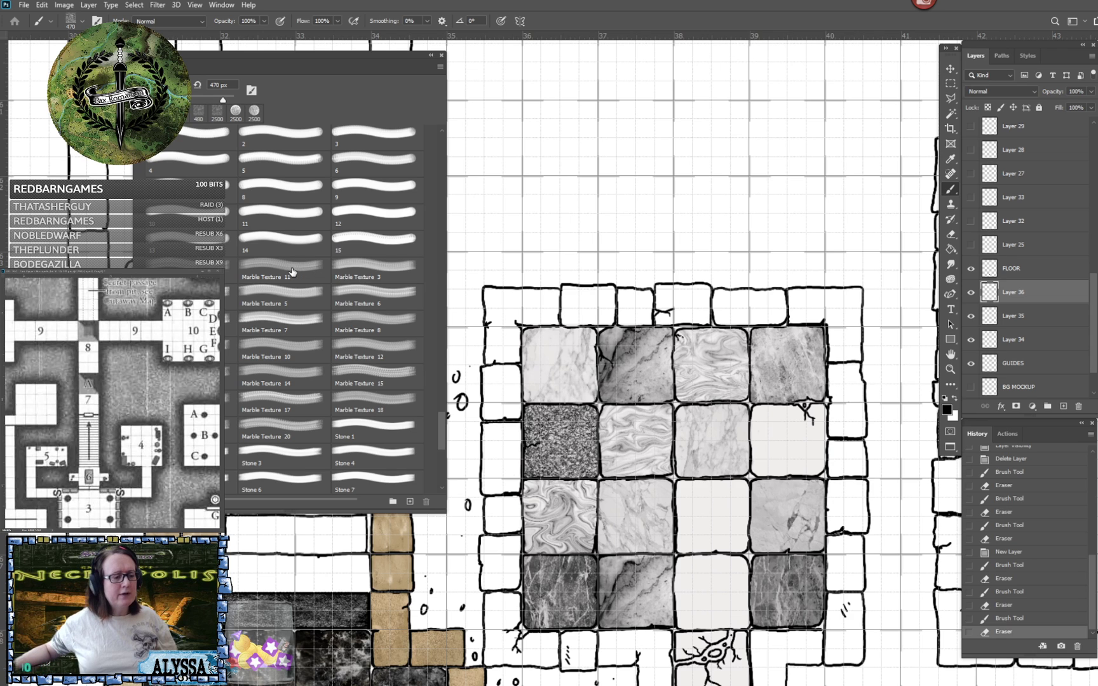
- Stamp the marble brush just before Marble Texture 5 at 470 px over the second row's fourth tile and erase the overspill
{"action": "left_click", "coordinate": [230, 298]}
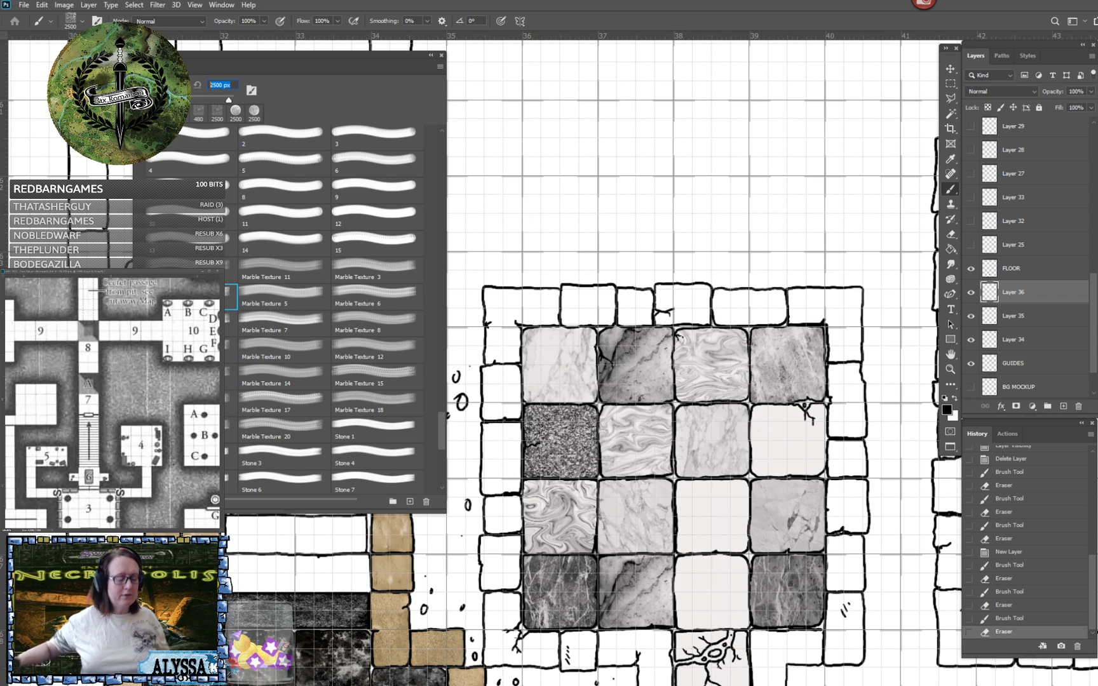
{"action": "type", "text": "470"}
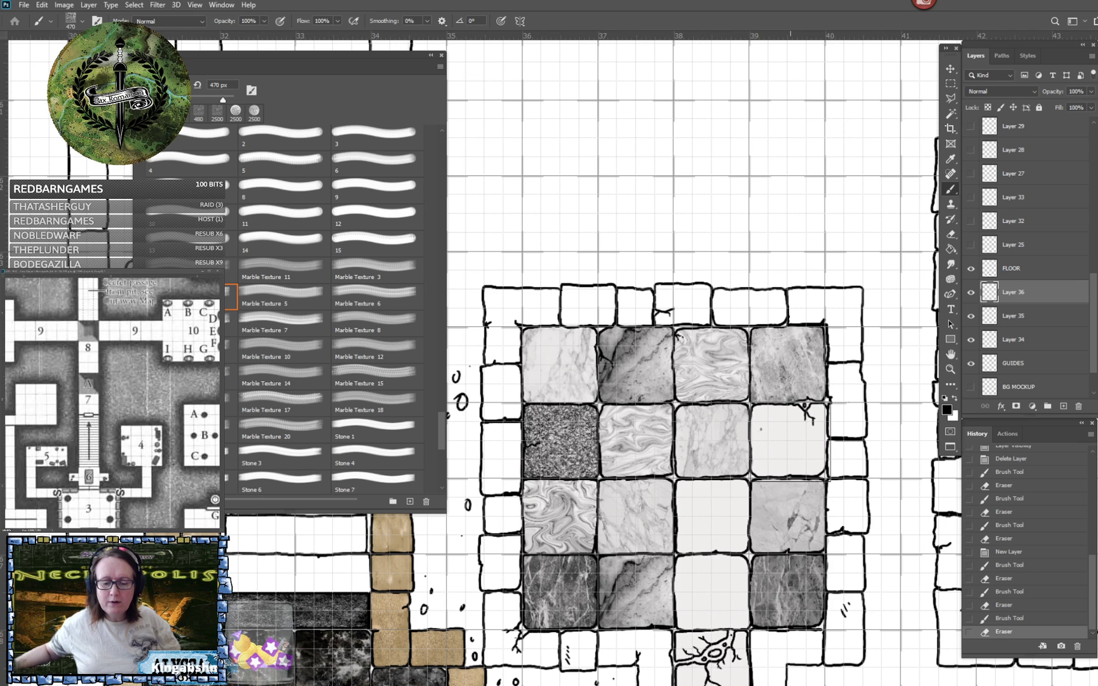
{"action": "left_click", "coordinate": [788, 440]}
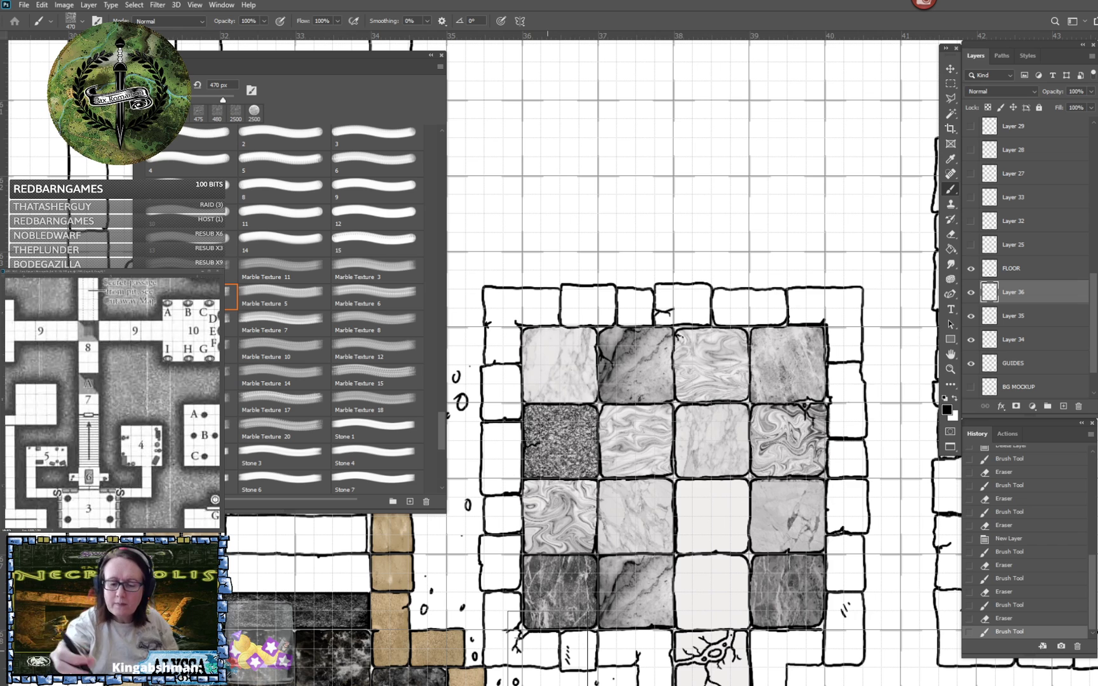
{"action": "key", "text": "e"}
{"action": "left_click", "coordinate": [805, 405]}
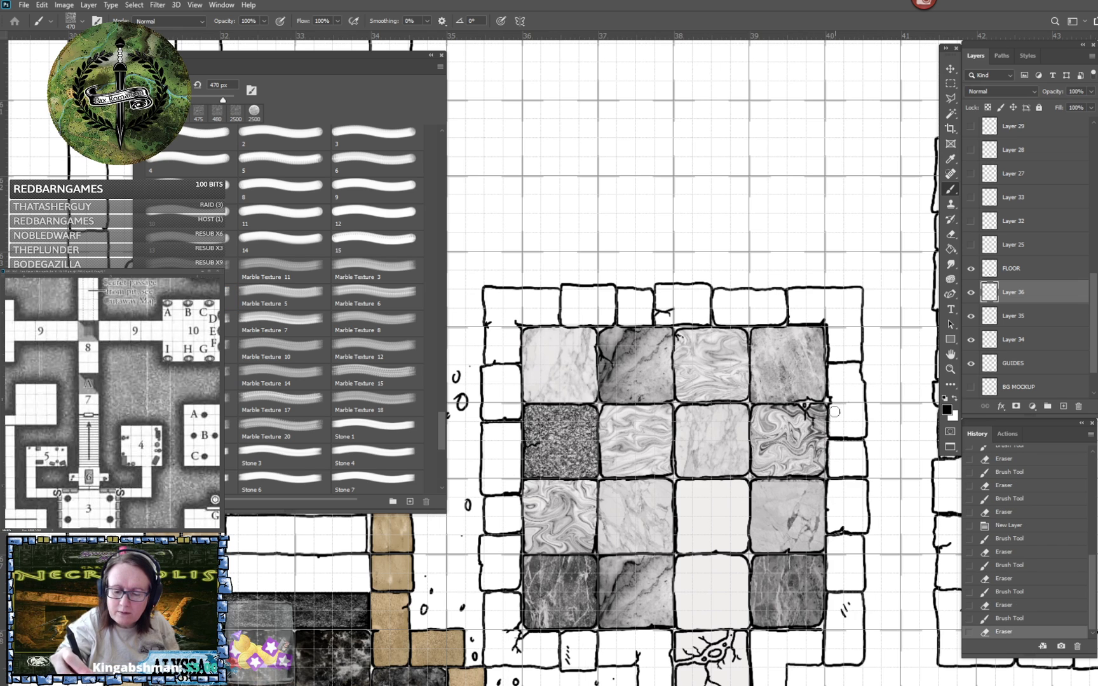
{"action": "left_click", "coordinate": [827, 473]}
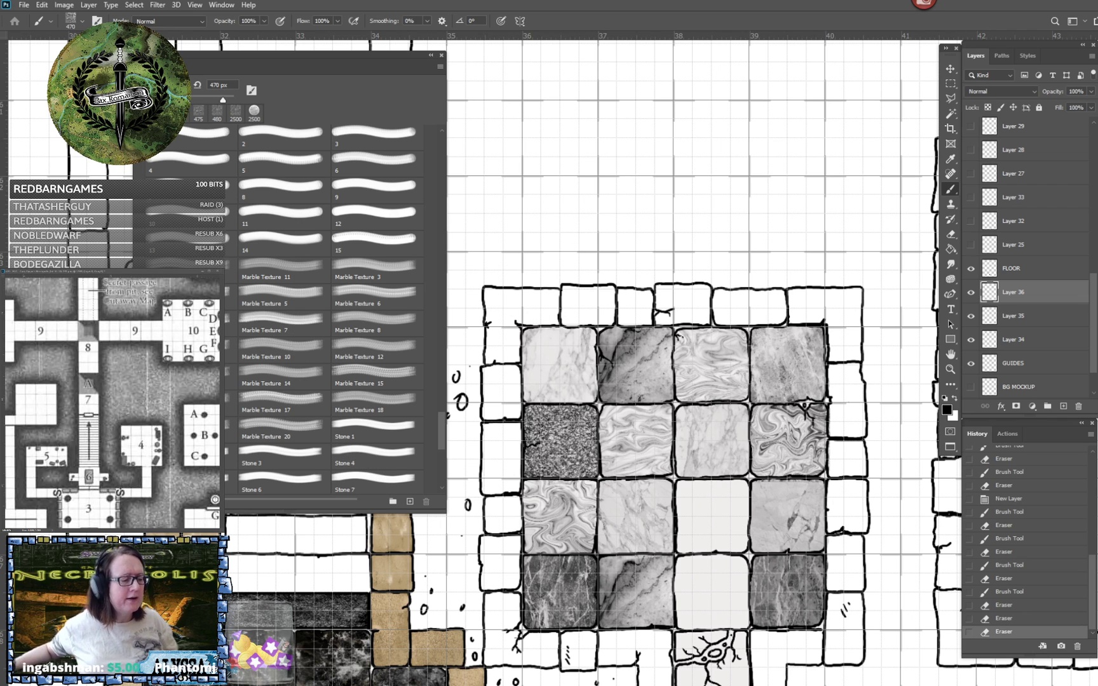
- Stamp Marble Texture 5 at 470 px over the third tile of the third row and erase the overspill along its edges
{"action": "left_click", "coordinate": [261, 302]}
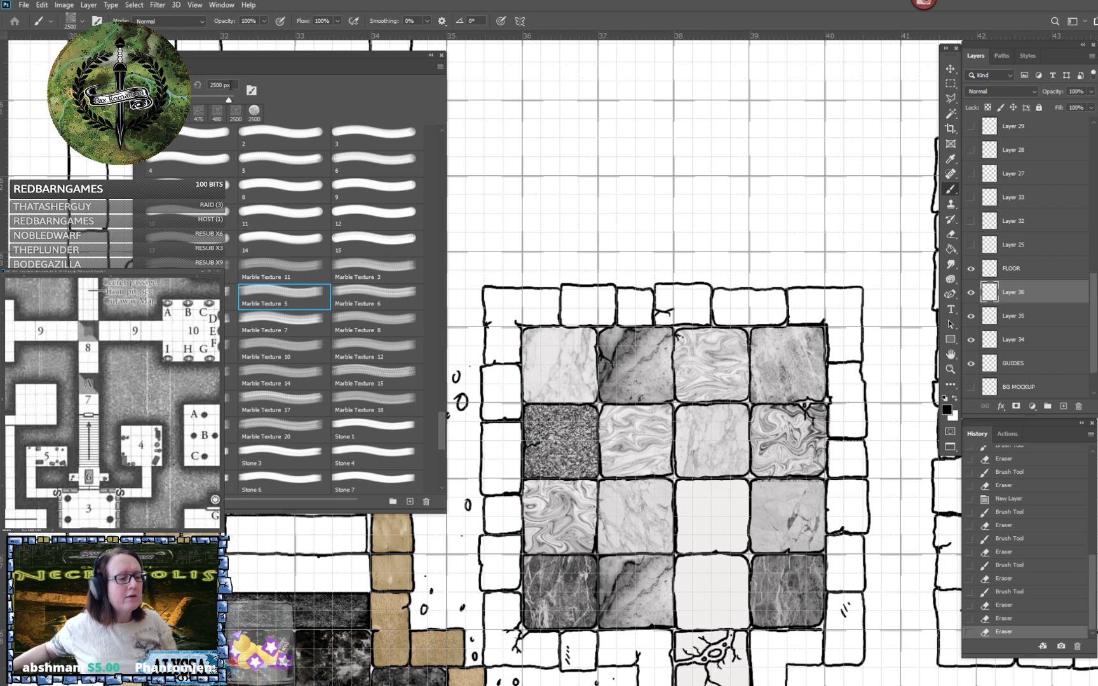
{"action": "left_click_drag", "start_coordinate": [231, 84], "coordinate": [162, 12]}
{"action": "type", "text": "470"}
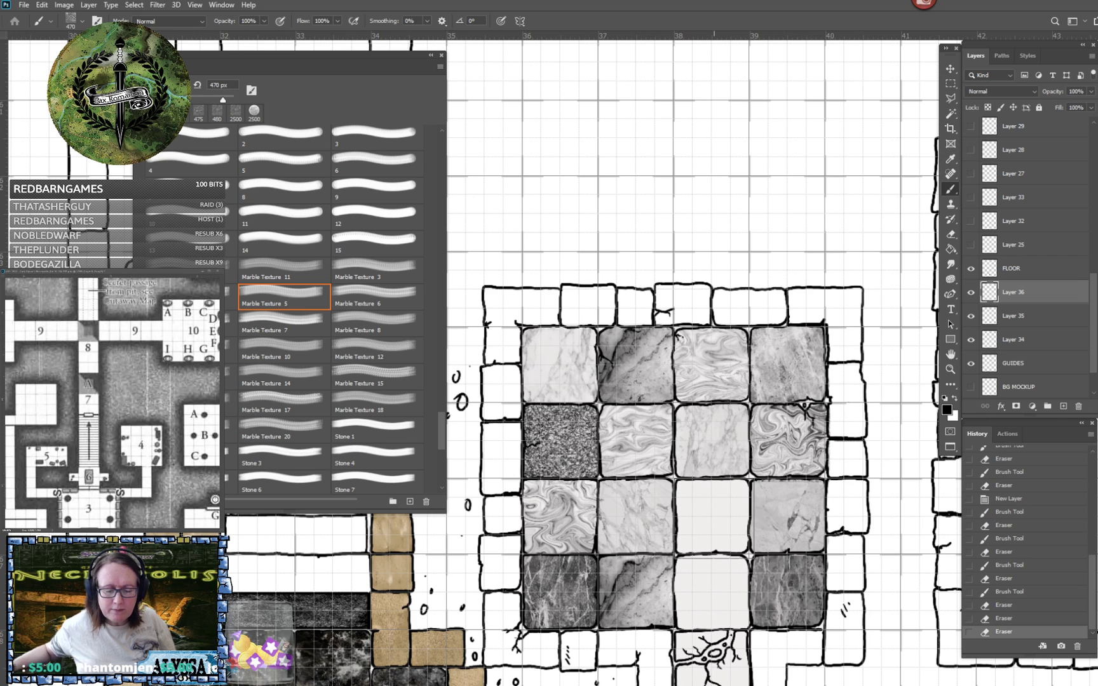
{"action": "left_click", "coordinate": [714, 519]}
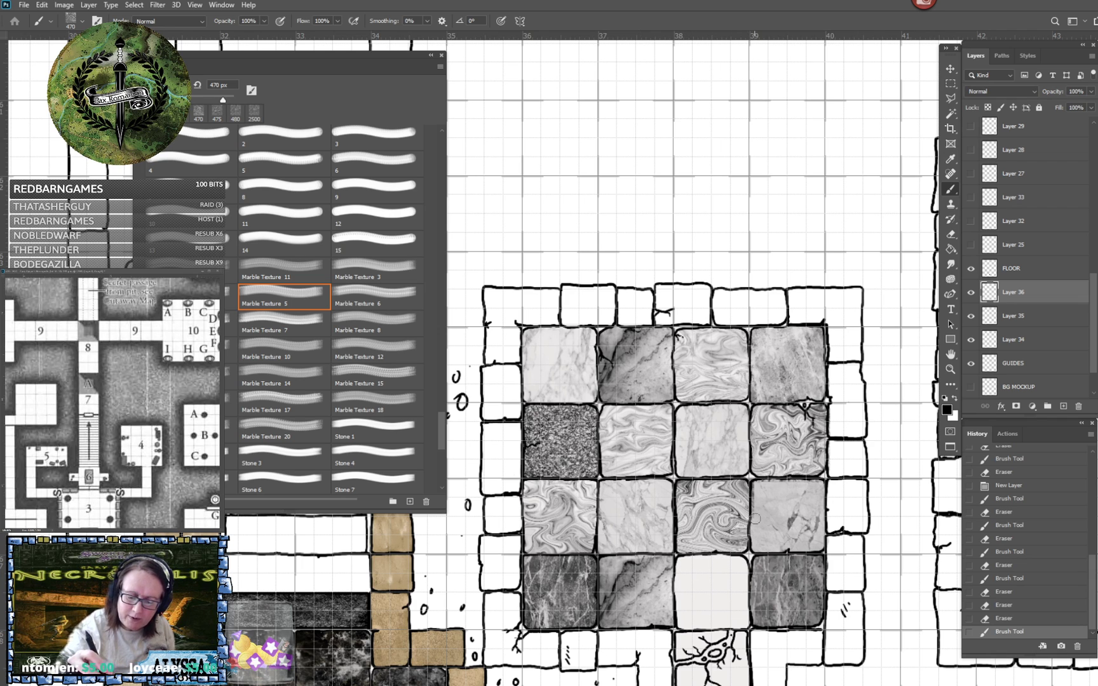
{"action": "left_click_drag", "start_coordinate": [754, 480], "coordinate": [752, 487]}
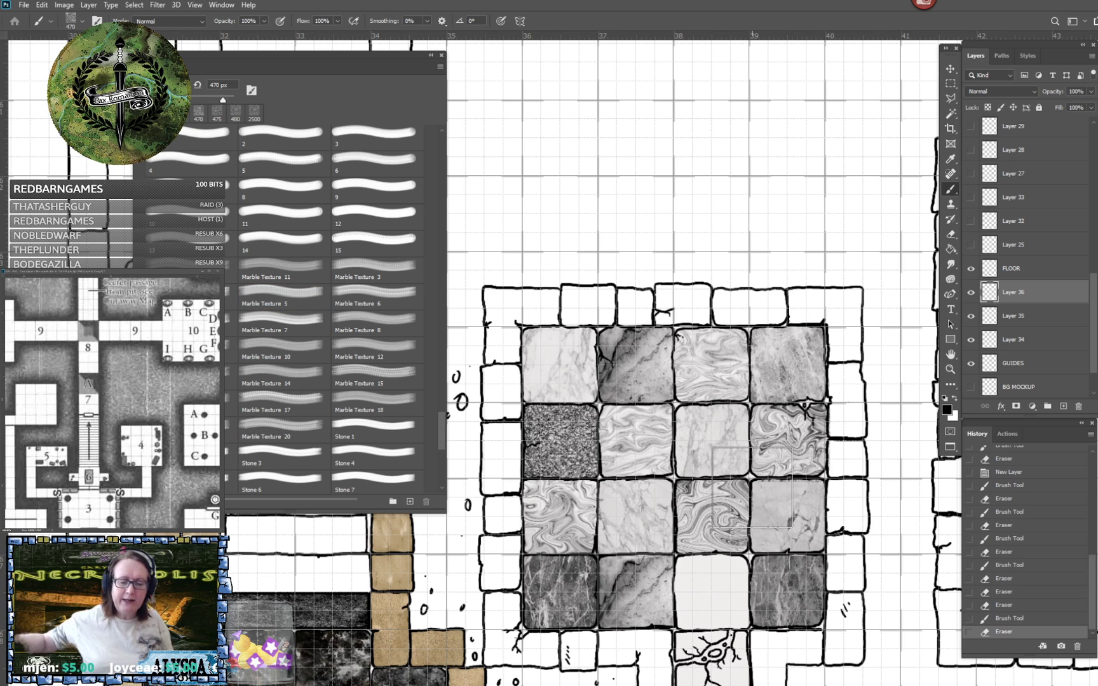
- Try a 2500 px test stamp of Marble Texture 7 over the upper part of the tiled room, undoing it
{"action": "left_click", "coordinate": [278, 326]}
{"action": "left_click", "coordinate": [687, 223]}
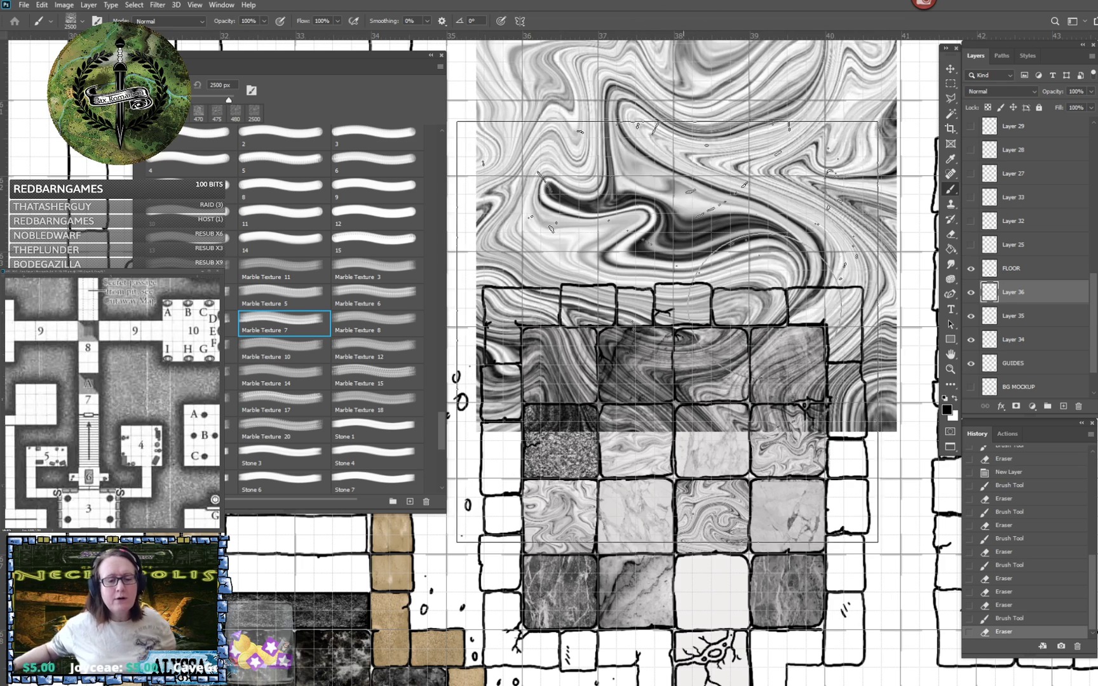
{"action": "key", "text": "ctrl+z"}
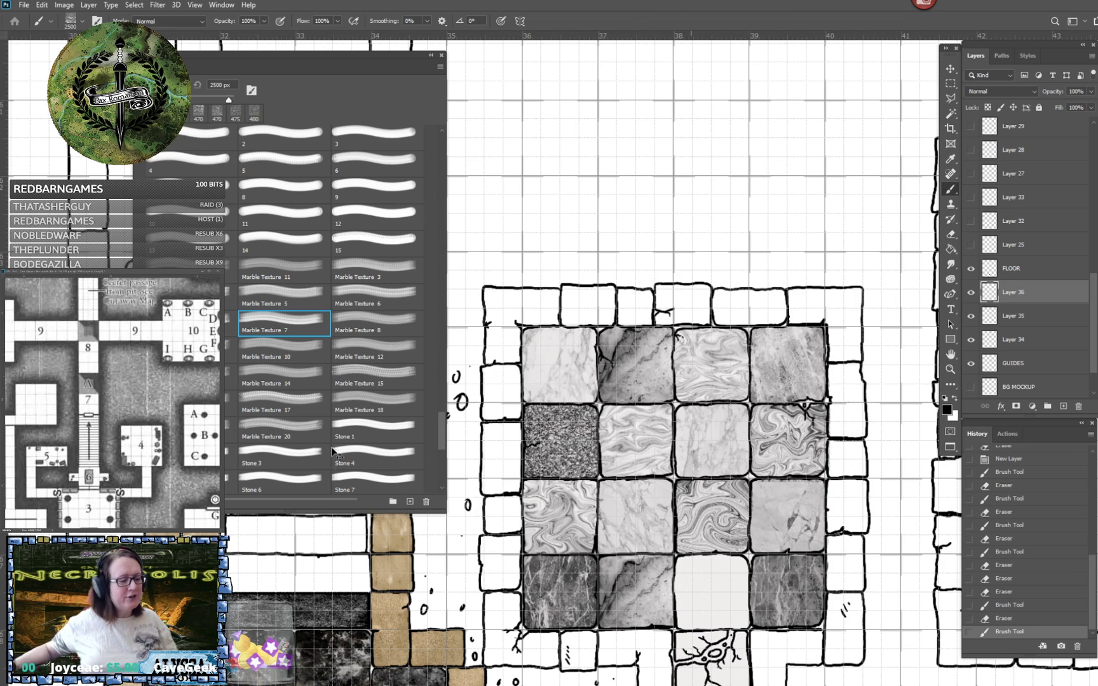
- Test Marble Texture 20 and undo the trial, stamp it at 470 px over the bottom row's third tile, and erase the overspill
{"action": "left_click", "coordinate": [288, 425]}
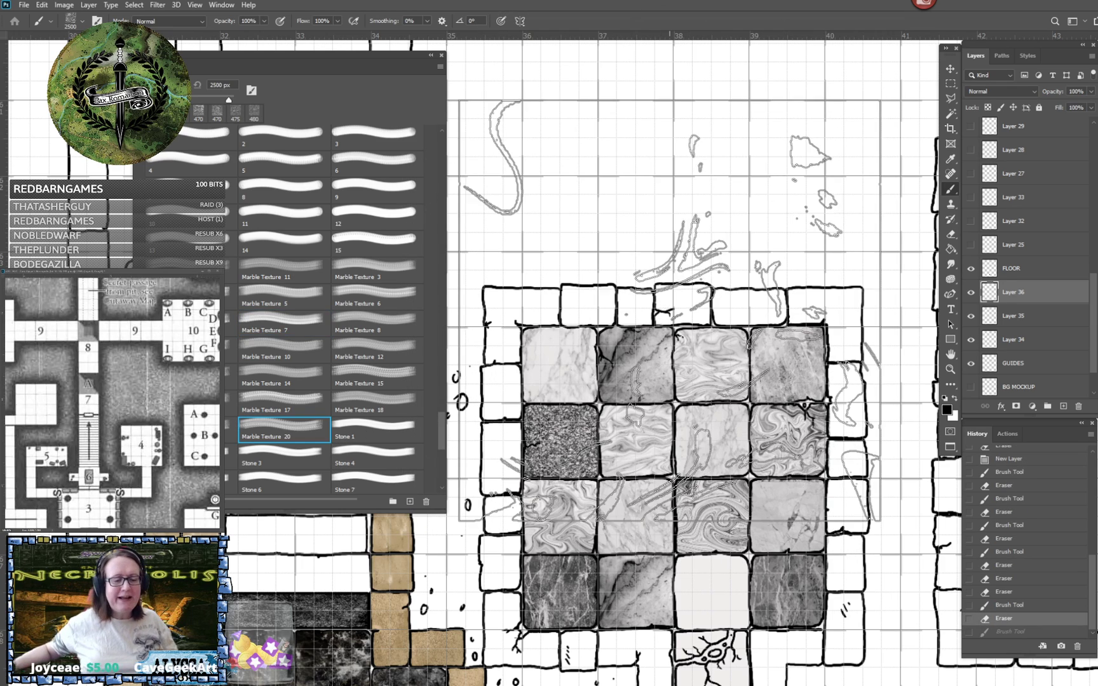
{"action": "left_click", "coordinate": [670, 316]}
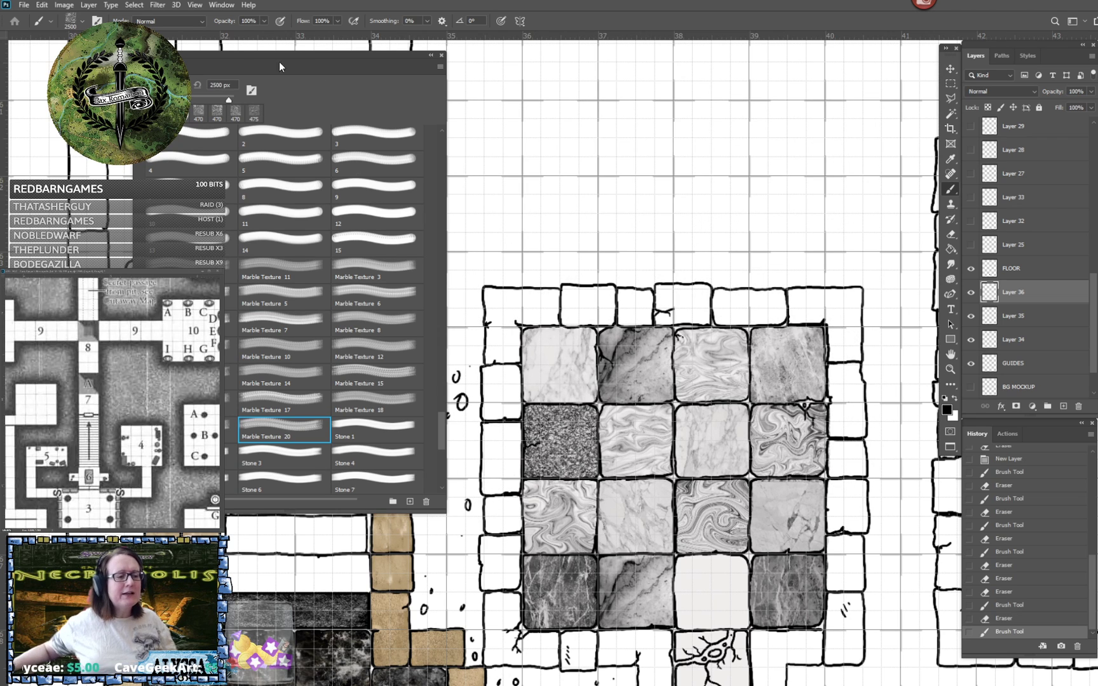
{"action": "key", "text": "ctrl+z"}
{"action": "left_click", "coordinate": [211, 84]}
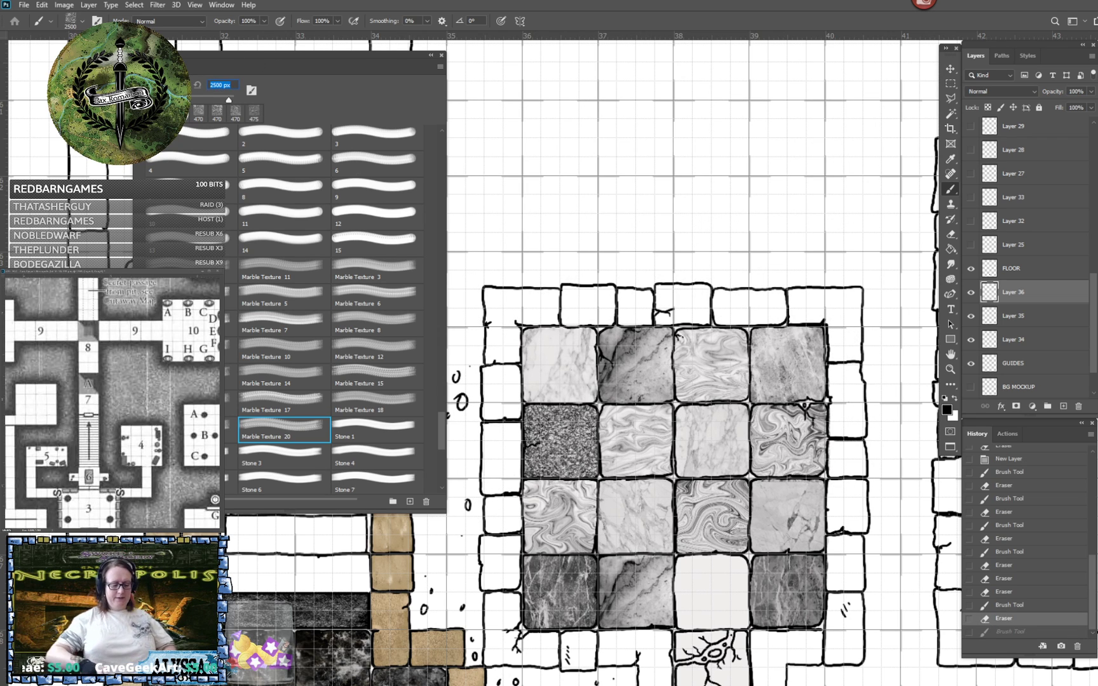
{"action": "type", "text": "470"}
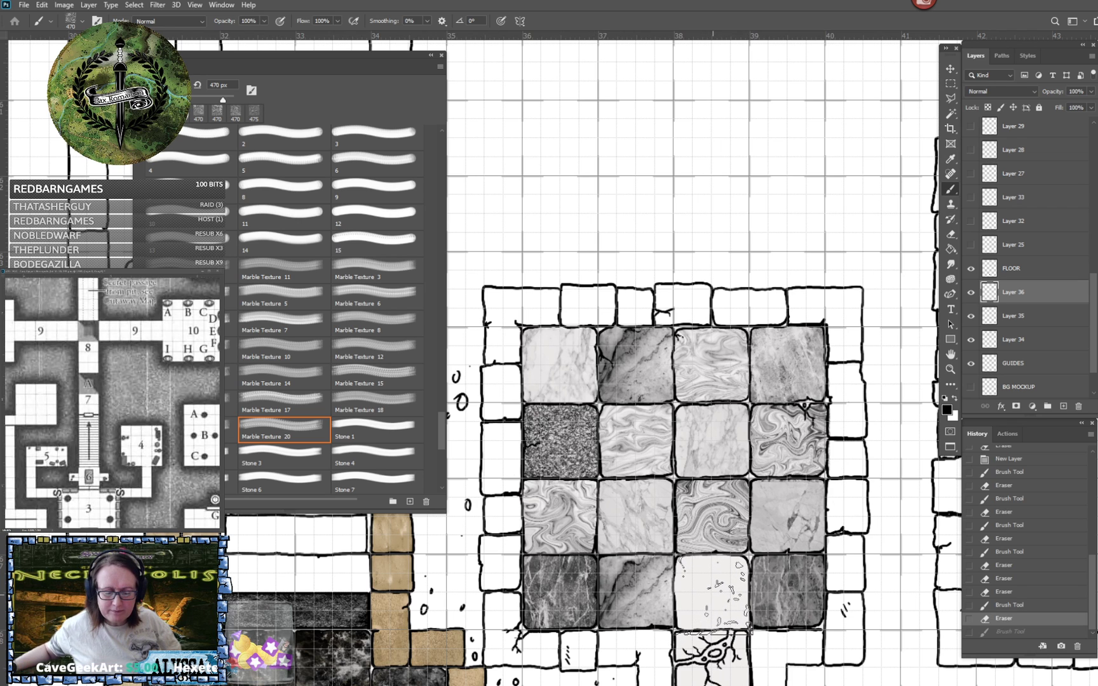
{"action": "left_click", "coordinate": [712, 594]}
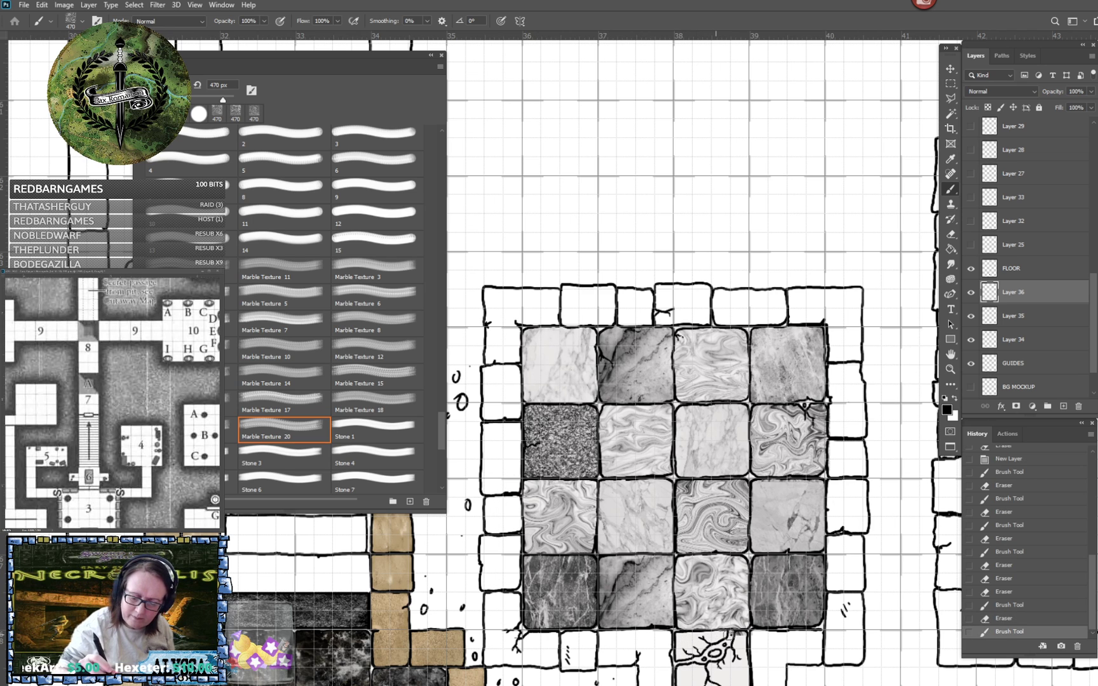
{"action": "left_click_drag", "start_coordinate": [755, 633], "coordinate": [748, 630]}
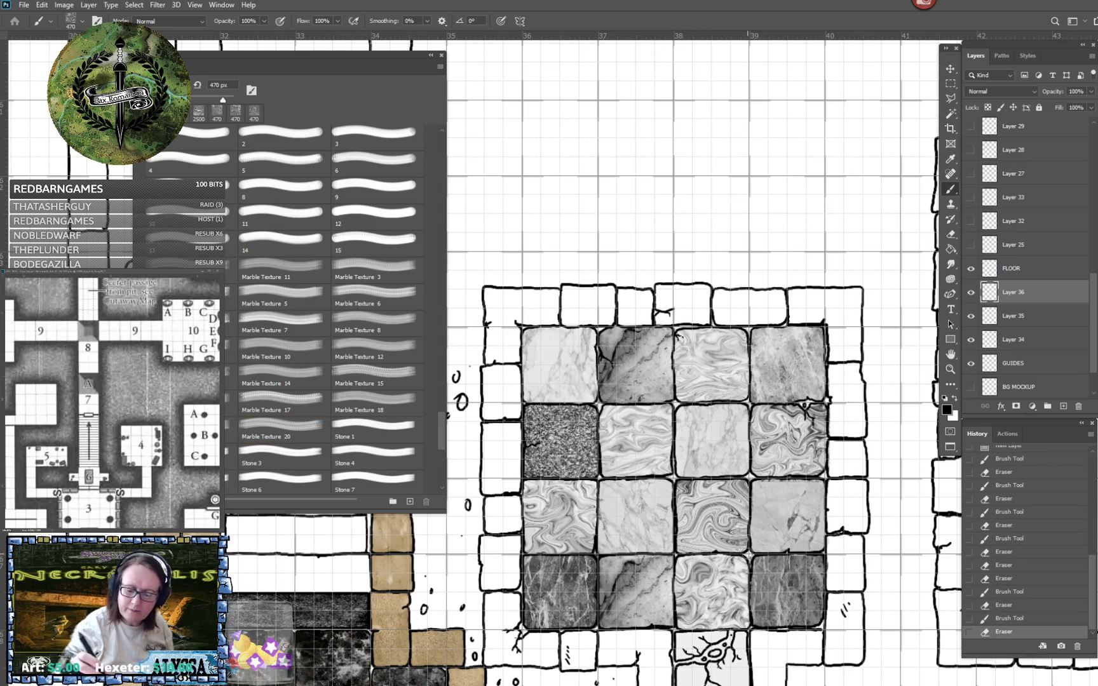
{"action": "left_click", "coordinate": [757, 570]}
- Stamp the marble brush just before Marble Texture 20 at 470 px over the full floor tile west of the corner in the passage below the room
{"action": "scroll", "coordinate": [756, 571], "scroll_direction": "down", "scroll_amount": 3}
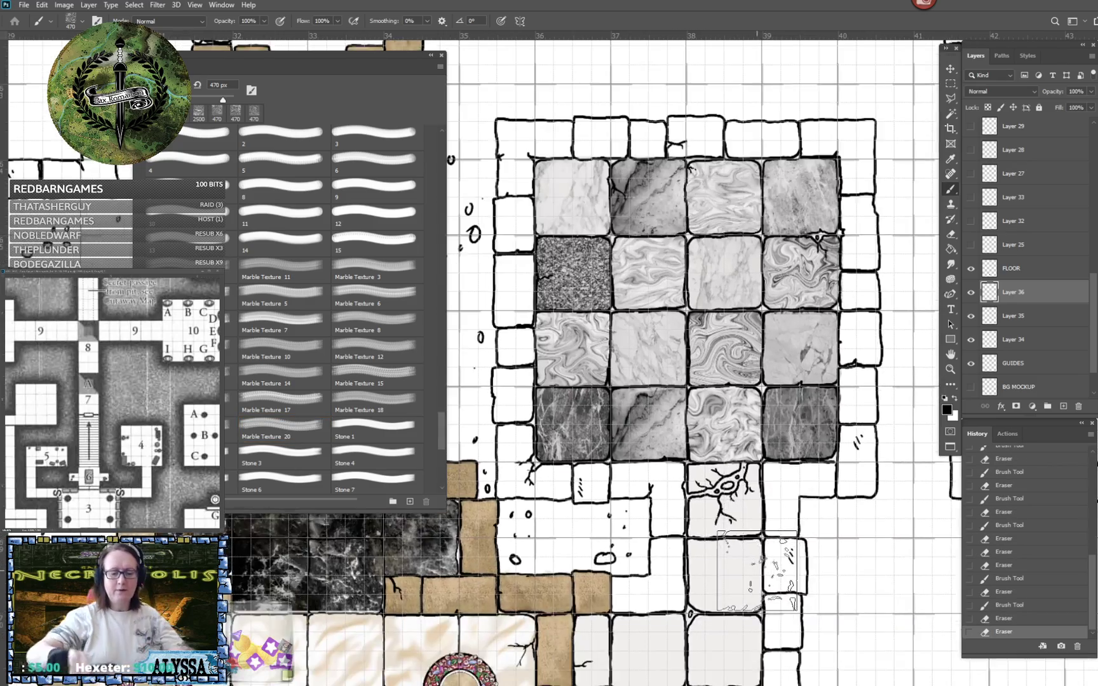
{"action": "scroll", "coordinate": [757, 571], "scroll_direction": "down", "scroll_amount": 5}
{"action": "scroll", "coordinate": [757, 571], "scroll_direction": "down", "scroll_amount": 3}
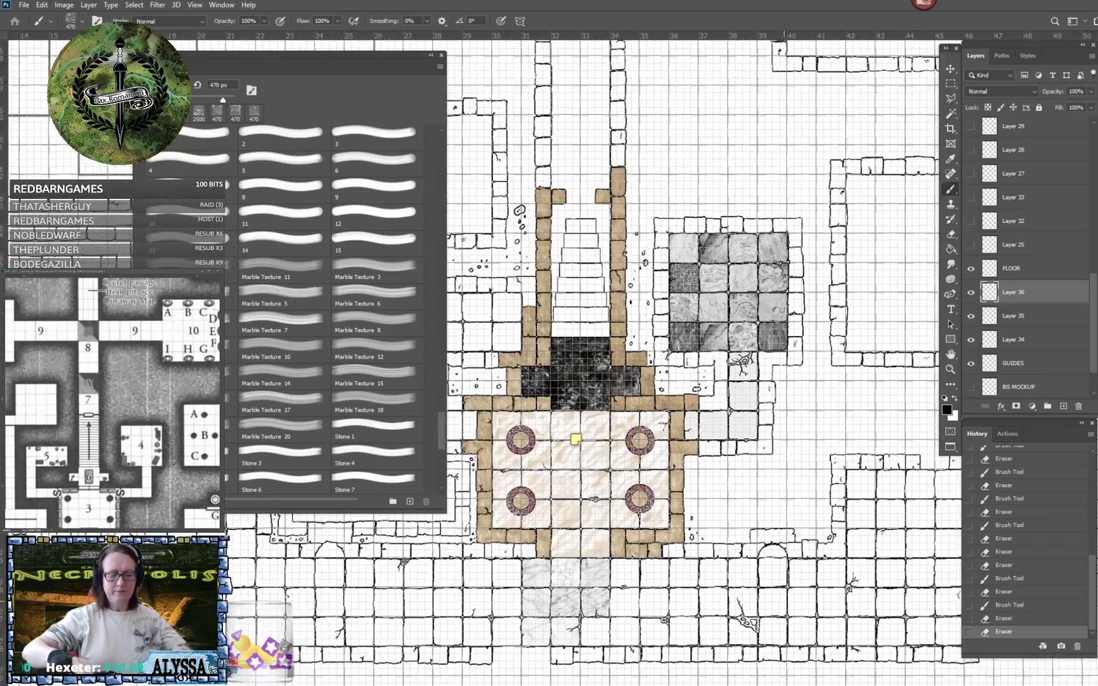
{"action": "left_click_drag", "start_coordinate": [734, 540], "coordinate": [826, 633]}
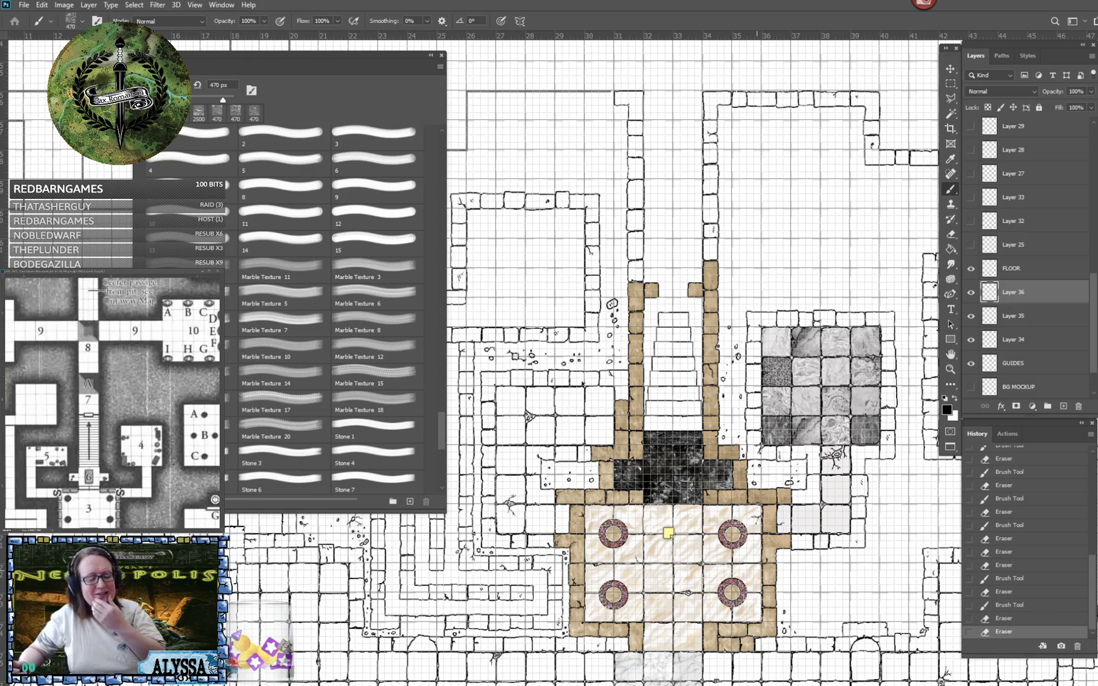
{"action": "scroll", "coordinate": [892, 474], "scroll_direction": "up", "scroll_amount": 5}
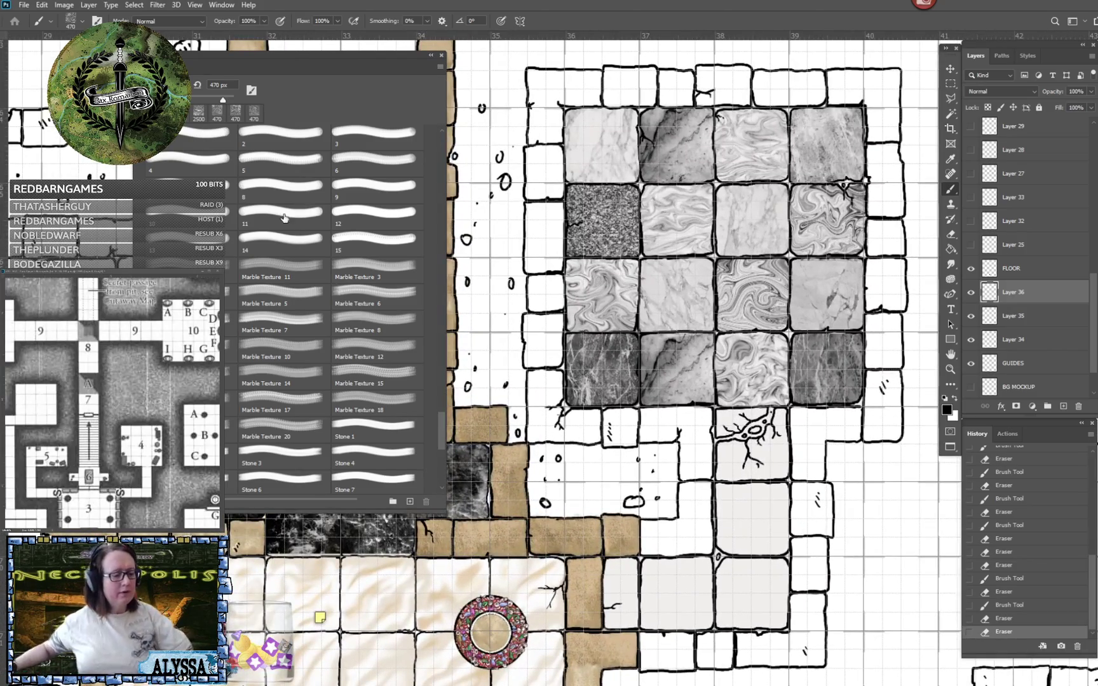
{"action": "left_click", "coordinate": [197, 430]}
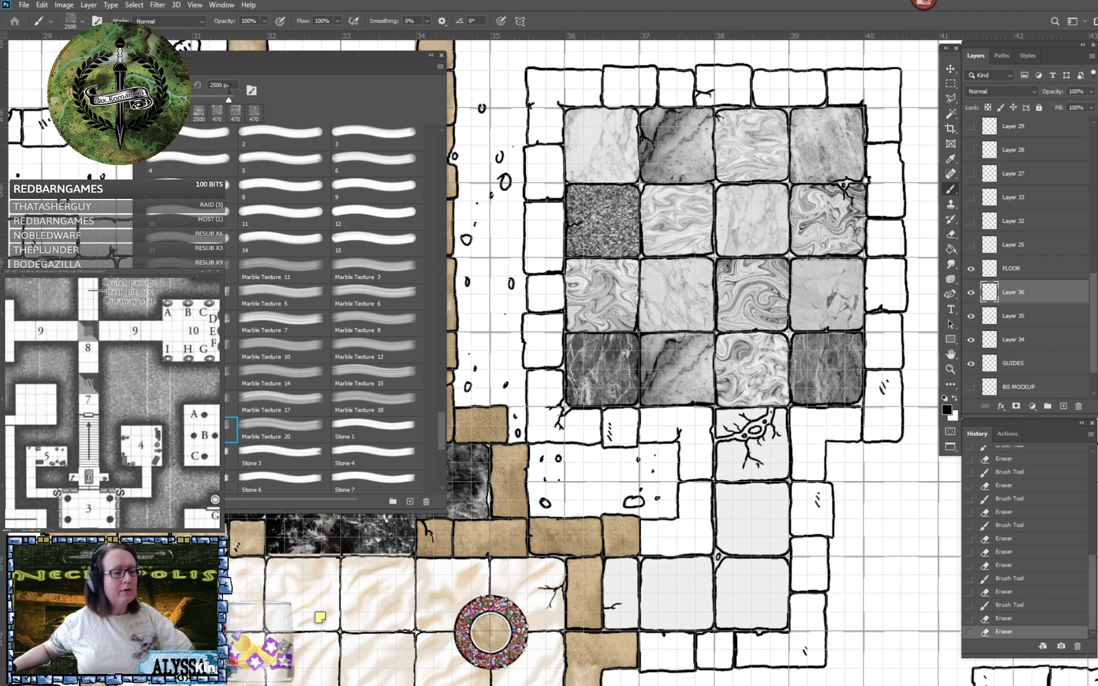
{"action": "type", "text": "470"}
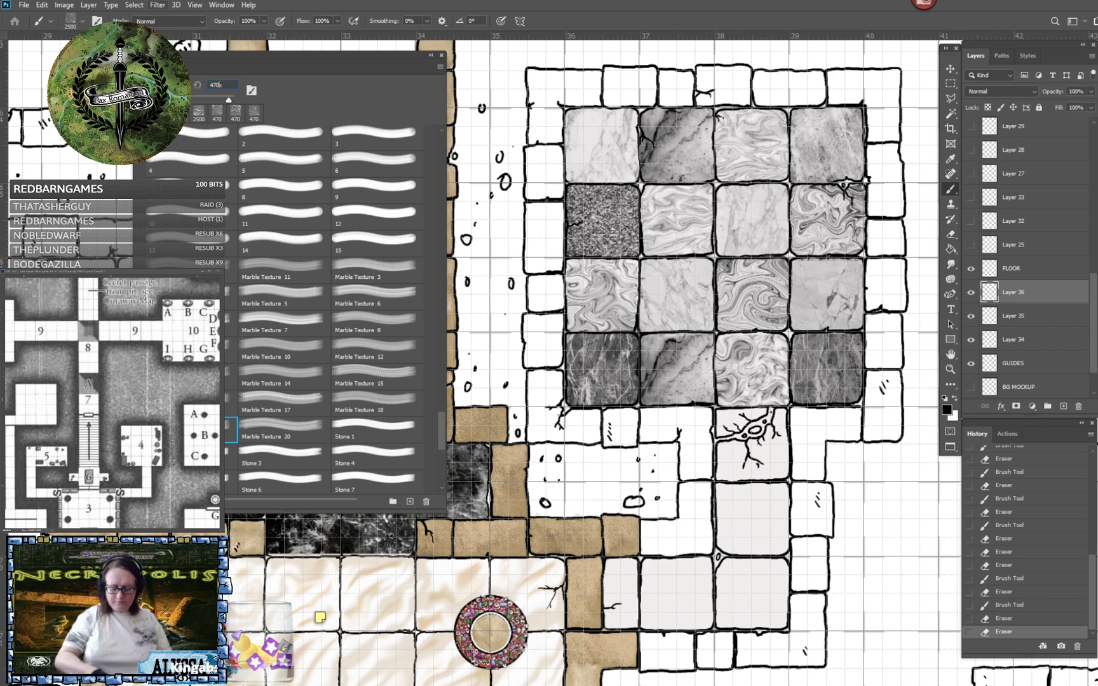
{"action": "key", "text": "Return"}
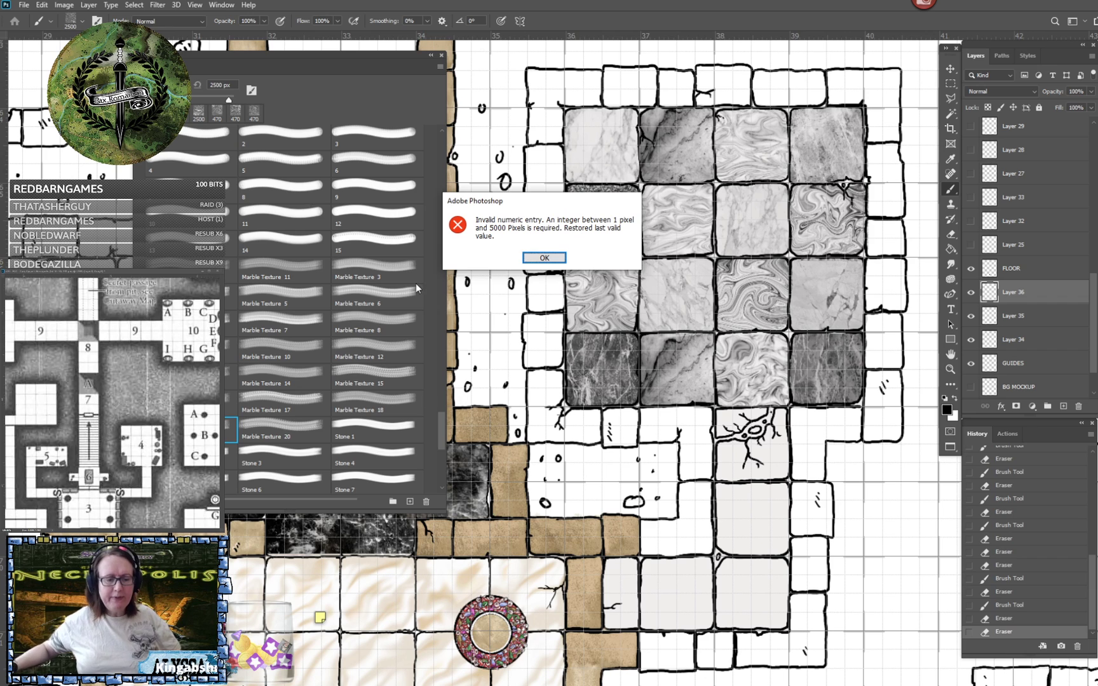
{"action": "key", "text": "Return"}
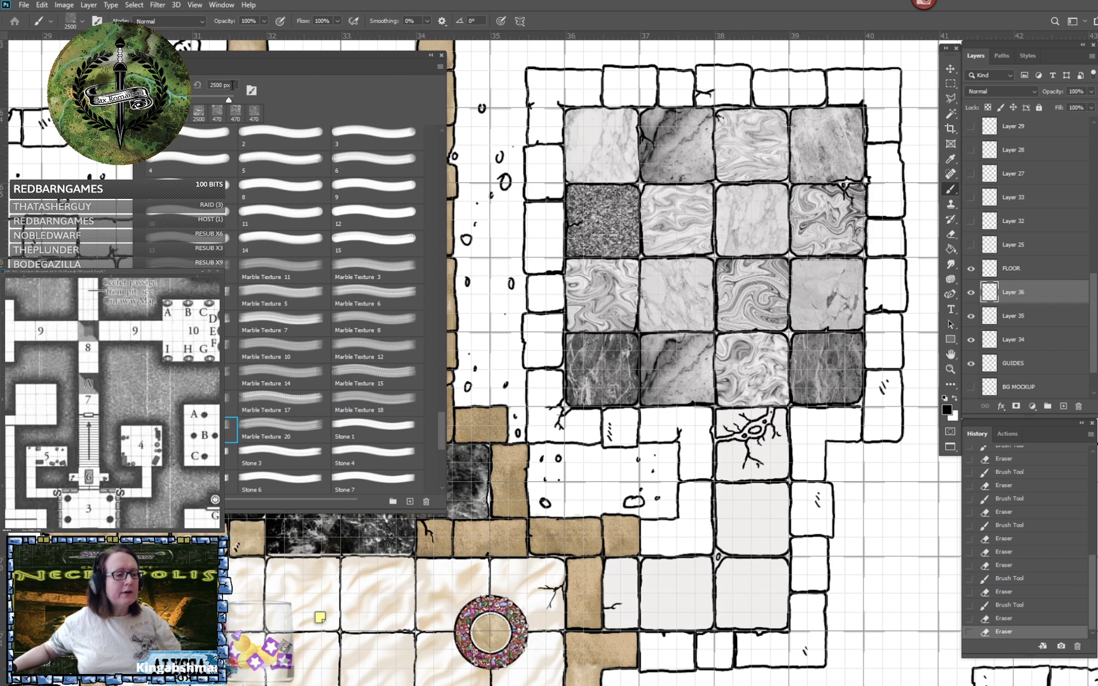
{"action": "left_click", "coordinate": [233, 85]}
{"action": "type", "text": "47"}
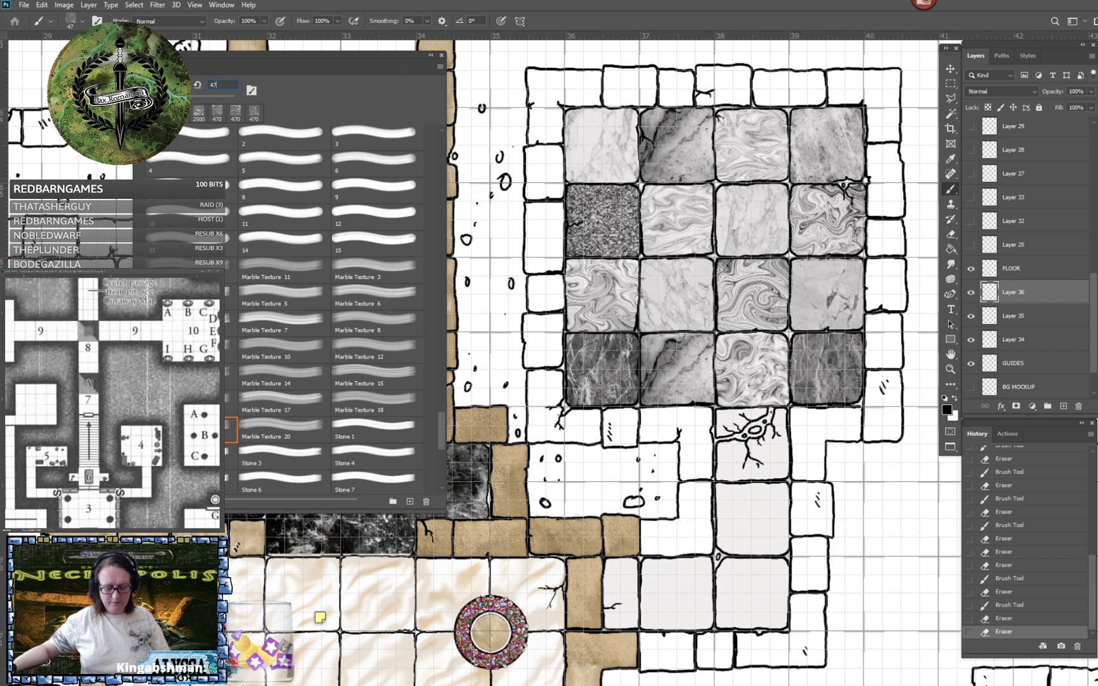
{"action": "type", "text": "0"}
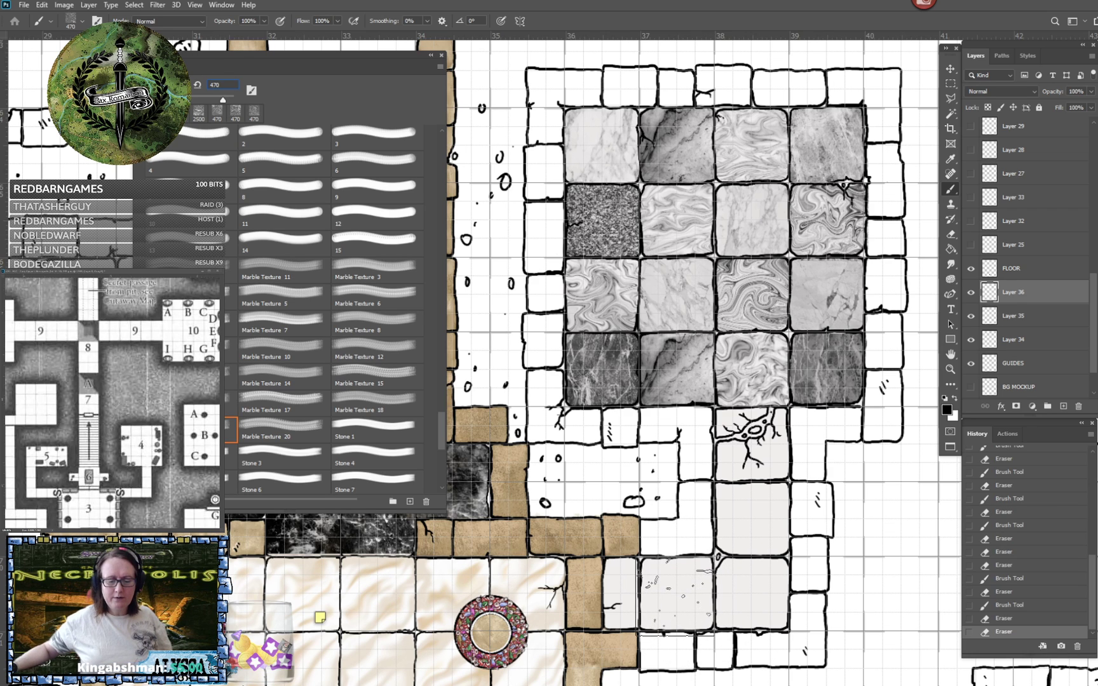
{"action": "left_click", "coordinate": [675, 595]}
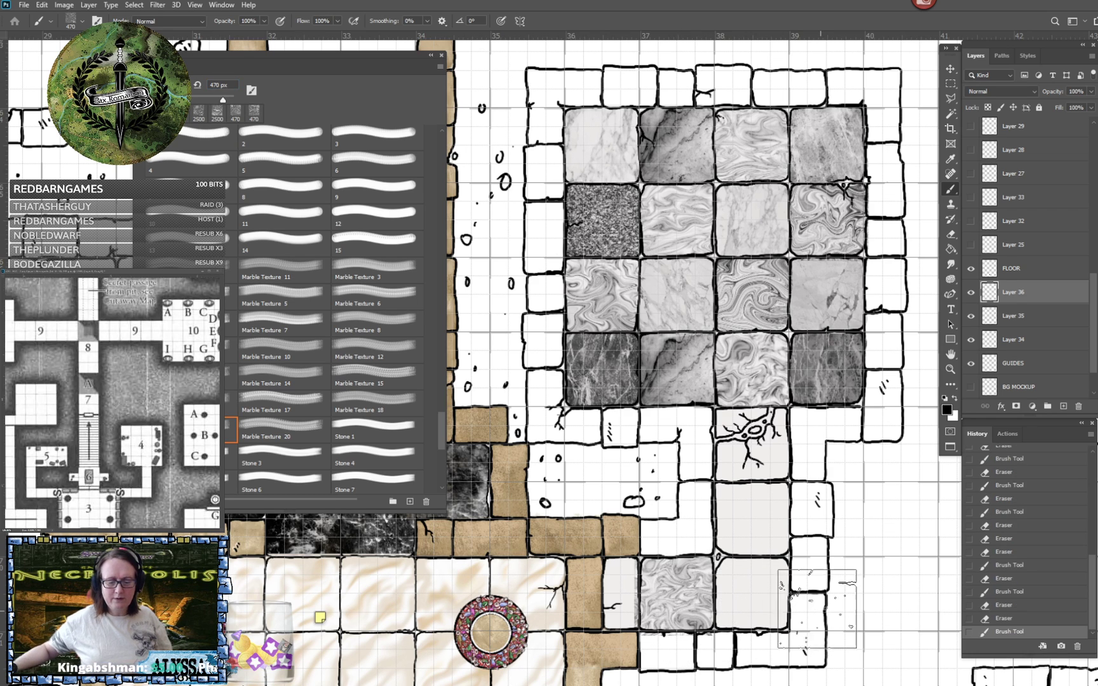
- Stamp Marble Texture 18 at 470 px over the passage's second tile below the room and erase the overspill around both marbled passage tiles
{"action": "left_click", "coordinate": [359, 403]}
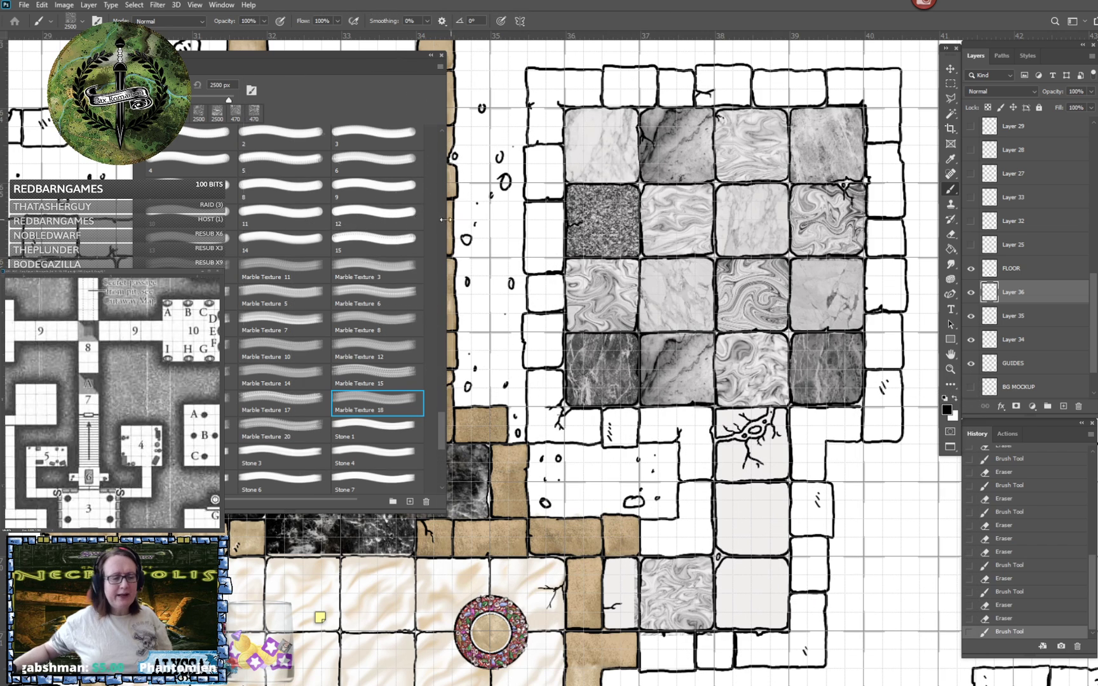
{"action": "left_click", "coordinate": [231, 85]}
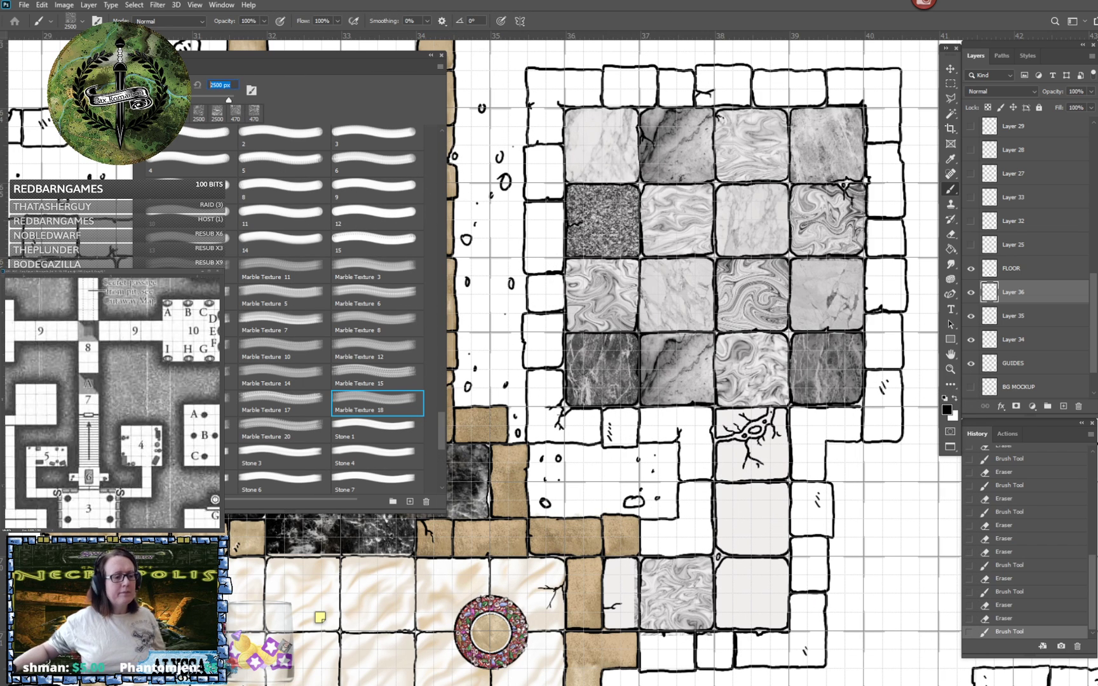
{"action": "type", "text": "470"}
{"action": "key", "text": "Return"}
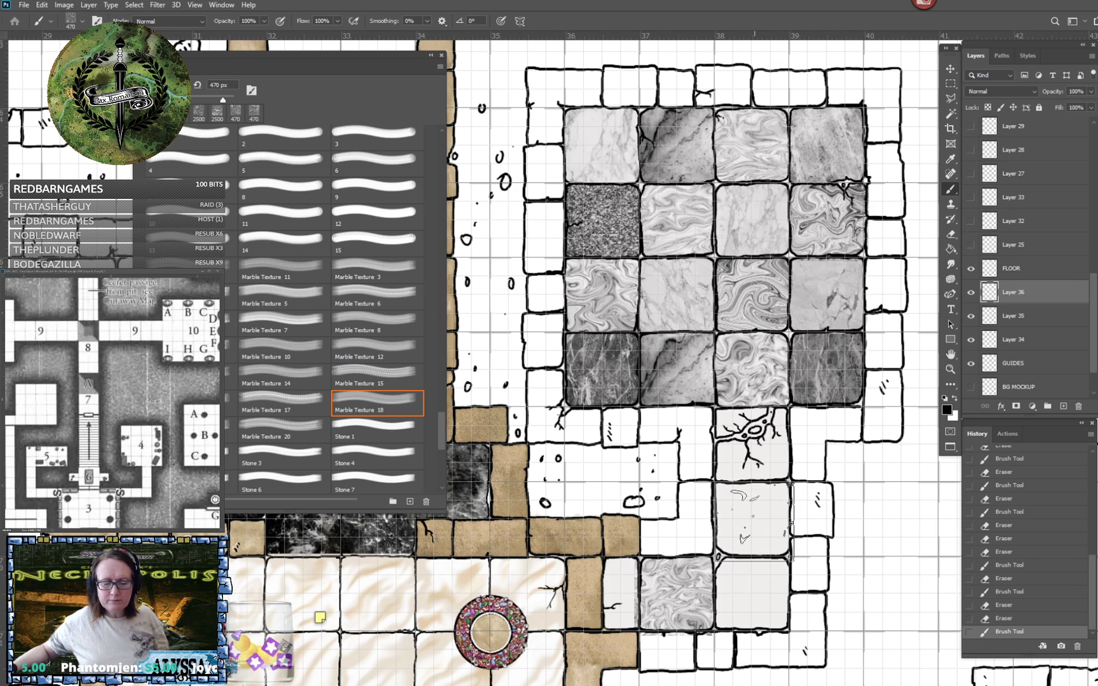
{"action": "left_click", "coordinate": [755, 518]}
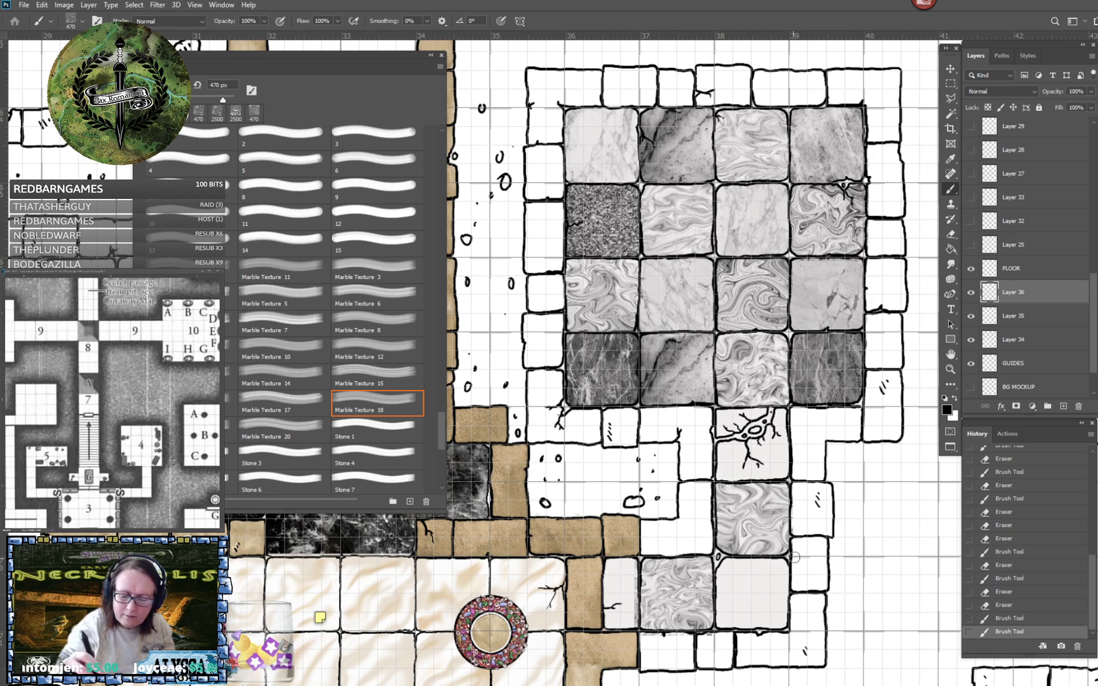
{"action": "left_click_drag", "start_coordinate": [793, 560], "coordinate": [799, 551]}
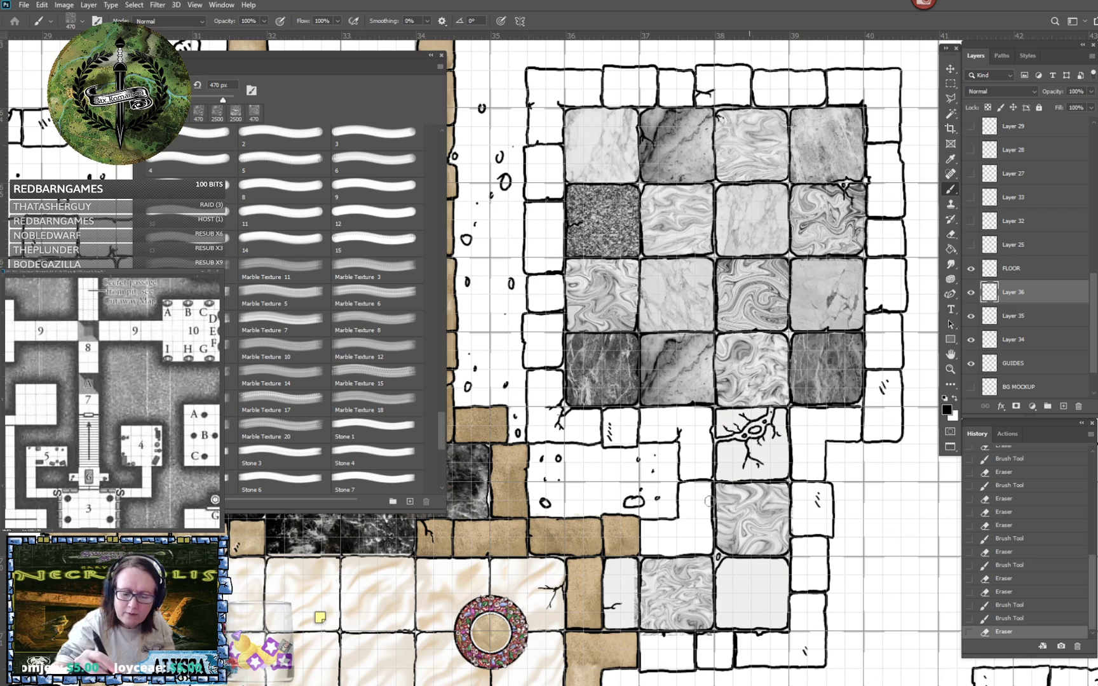
{"action": "left_click_drag", "start_coordinate": [710, 501], "coordinate": [705, 534]}
{"action": "mouse_move", "coordinate": [635, 561]}
{"action": "left_mouse_down"}
{"action": "mouse_move", "coordinate": [632, 623]}
{"action": "mouse_move", "coordinate": [712, 636]}
{"action": "left_mouse_up"}
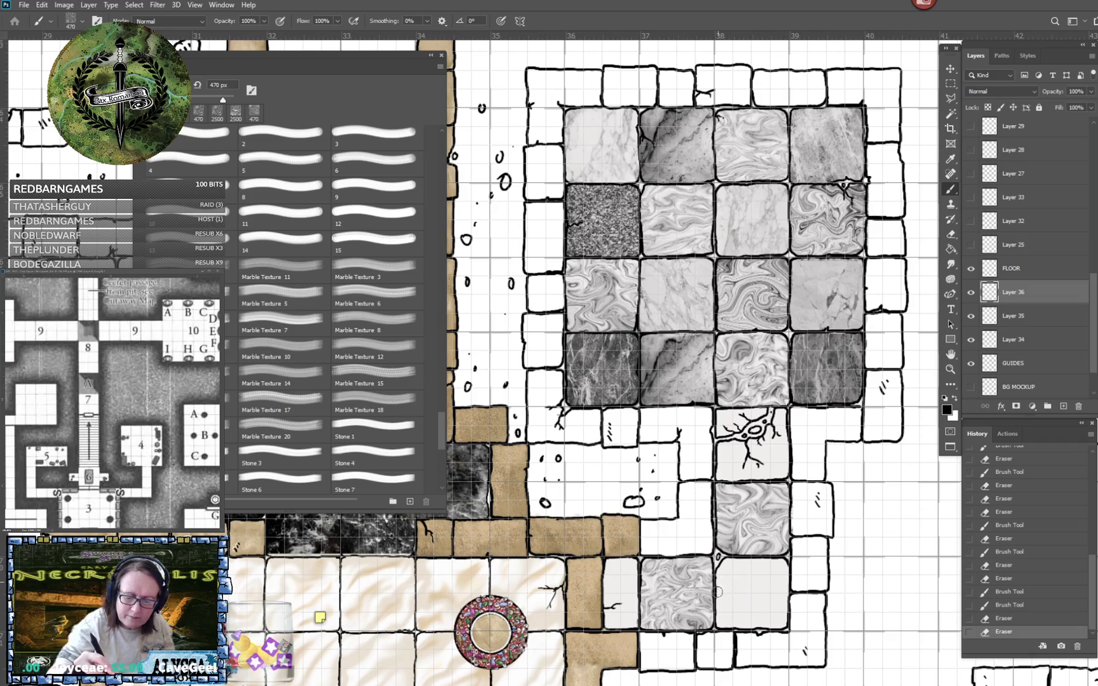
- Look through the Marble Texture and Stone brushes for another tile texture and try selecting brush 15
{"action": "left_click_drag", "start_coordinate": [716, 592], "coordinate": [722, 645]}
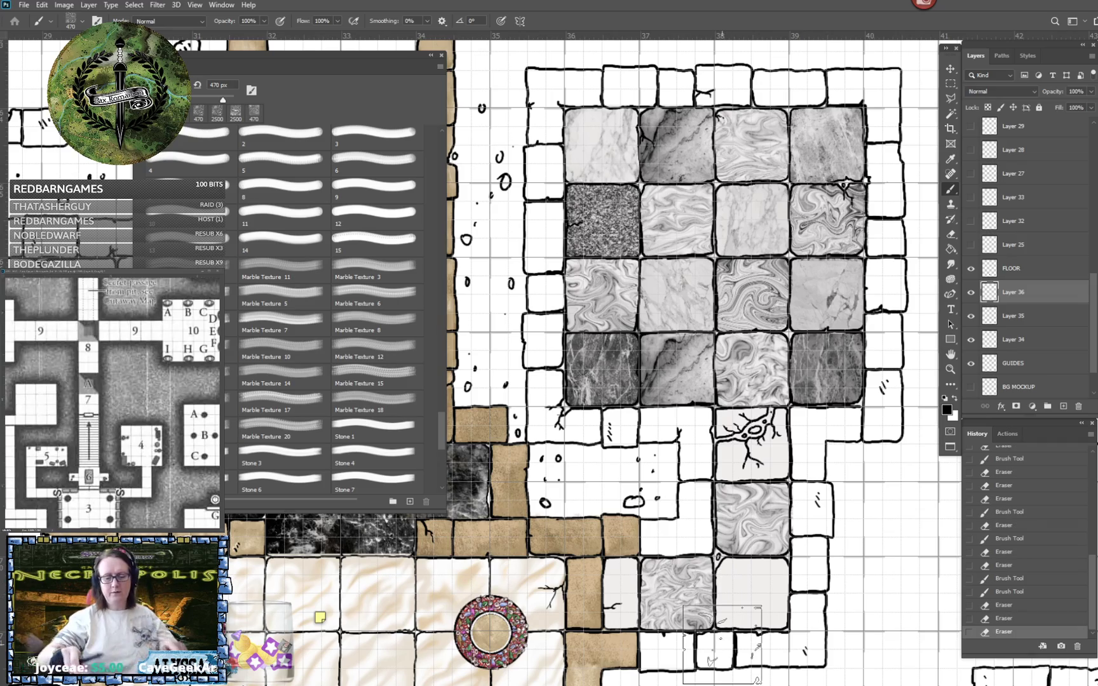
{"action": "scroll", "coordinate": [722, 645], "scroll_direction": "down", "scroll_amount": 4}
{"action": "scroll", "coordinate": [721, 644], "scroll_direction": "up", "scroll_amount": 2}
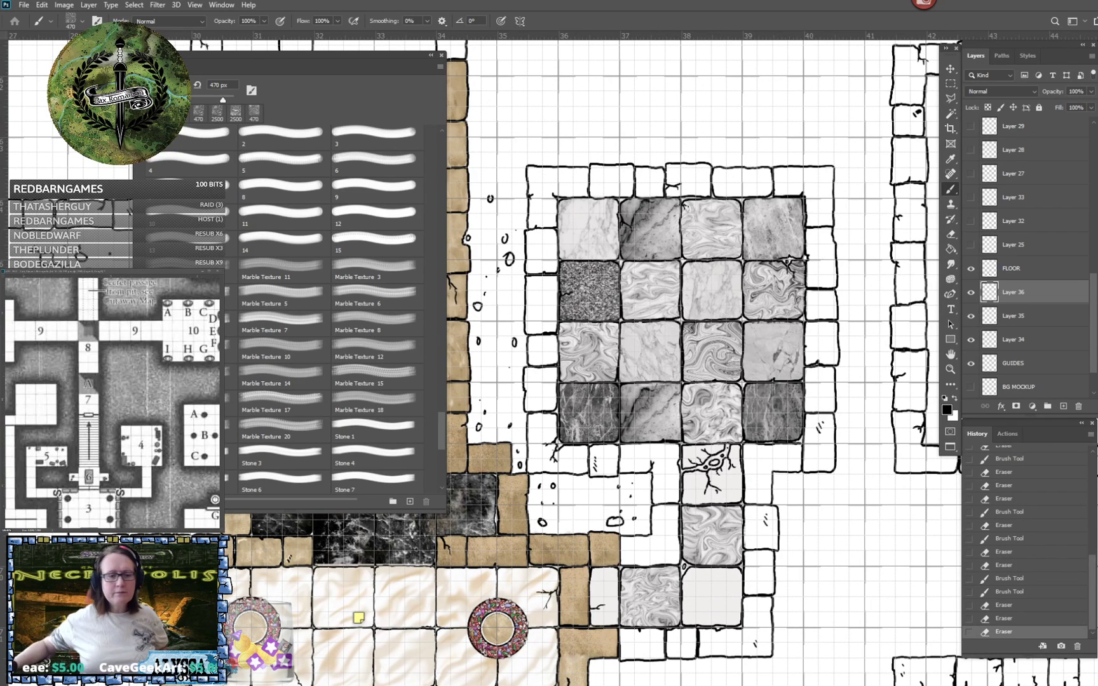
{"action": "scroll", "coordinate": [288, 438], "scroll_direction": "down", "scroll_amount": 3}
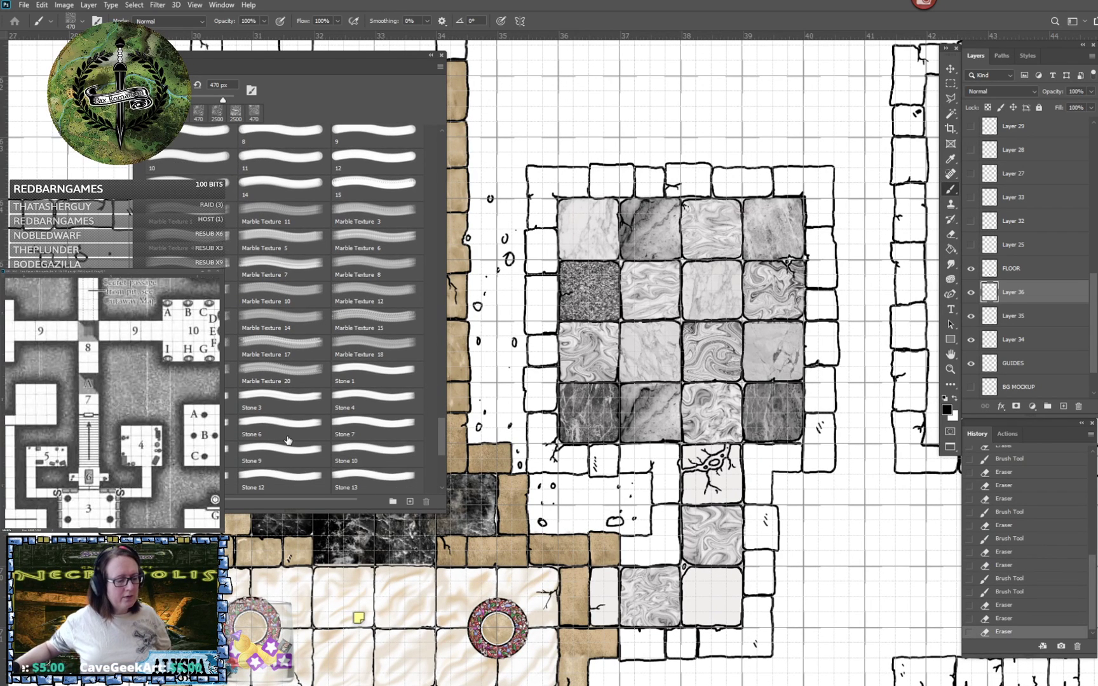
{"action": "scroll", "coordinate": [288, 438], "scroll_direction": "down", "scroll_amount": 1}
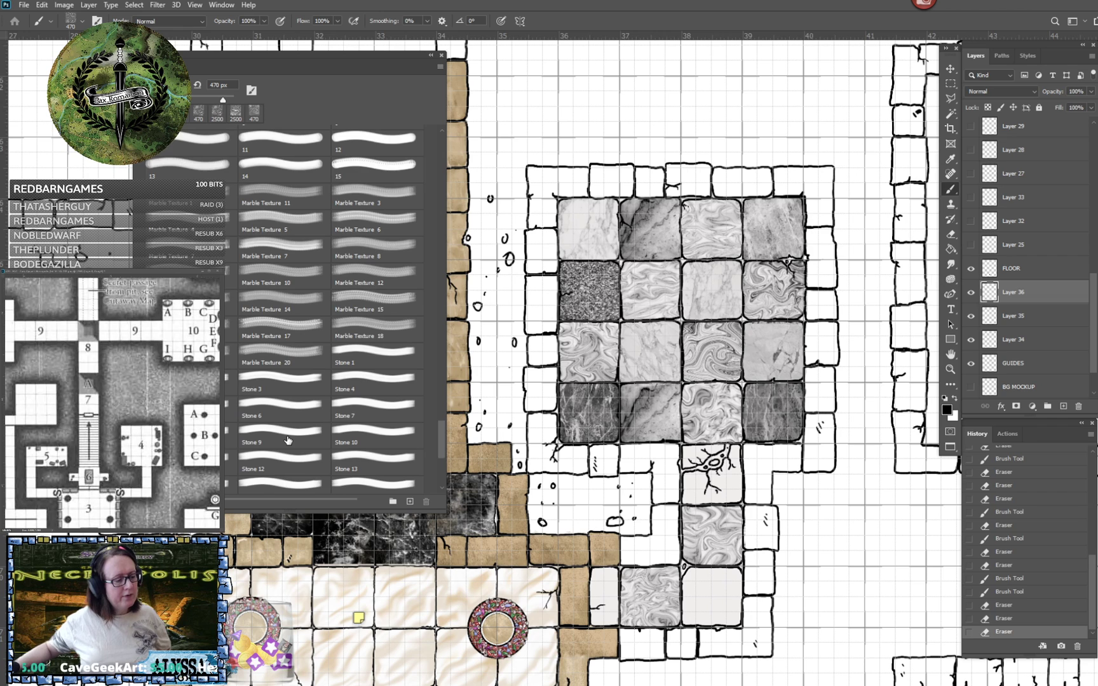
{"action": "scroll", "coordinate": [288, 439], "scroll_direction": "down", "scroll_amount": 3}
{"action": "scroll", "coordinate": [346, 335], "scroll_direction": "up", "scroll_amount": 2}
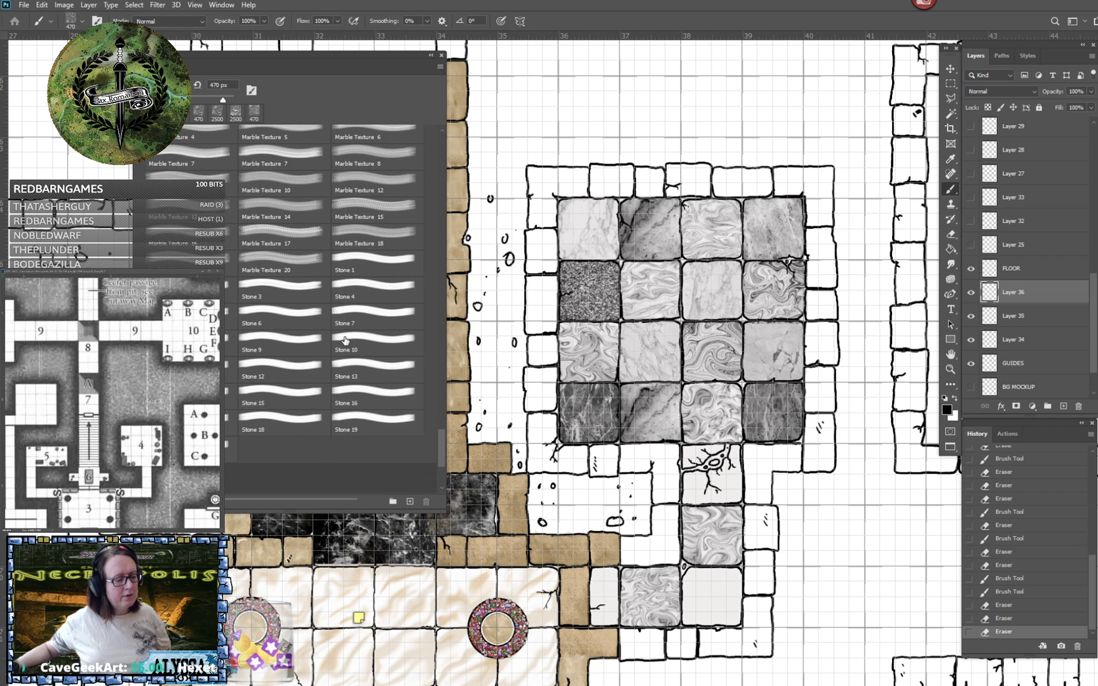
{"action": "scroll", "coordinate": [343, 340], "scroll_direction": "up", "scroll_amount": 3}
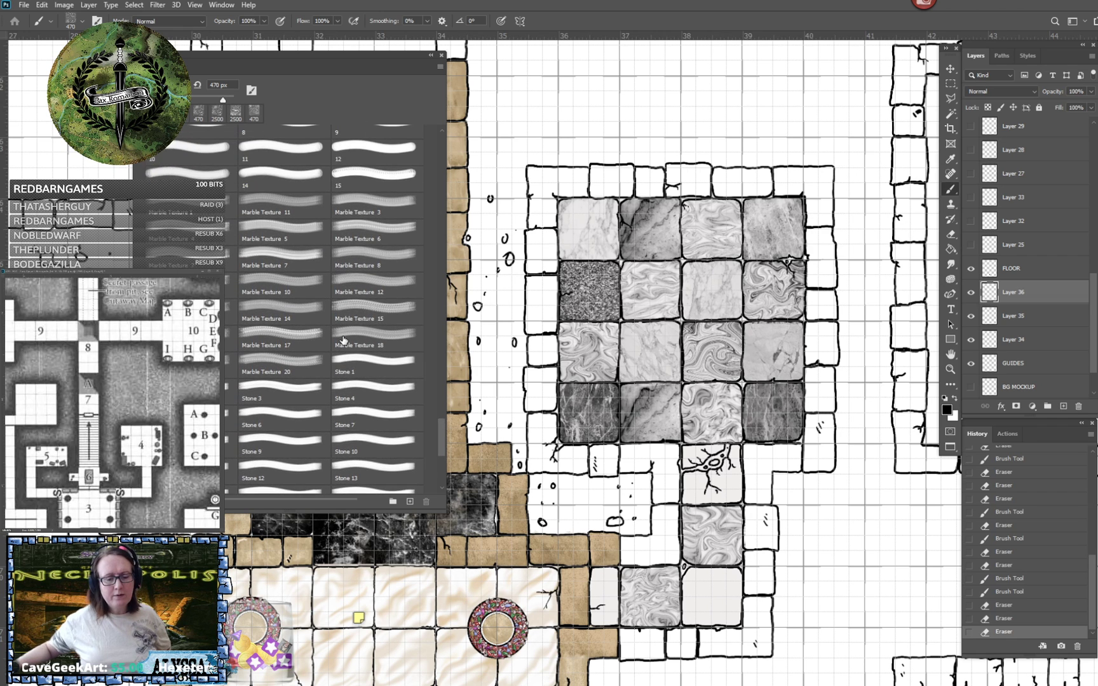
{"action": "scroll", "coordinate": [373, 258], "scroll_direction": "up", "scroll_amount": 2}
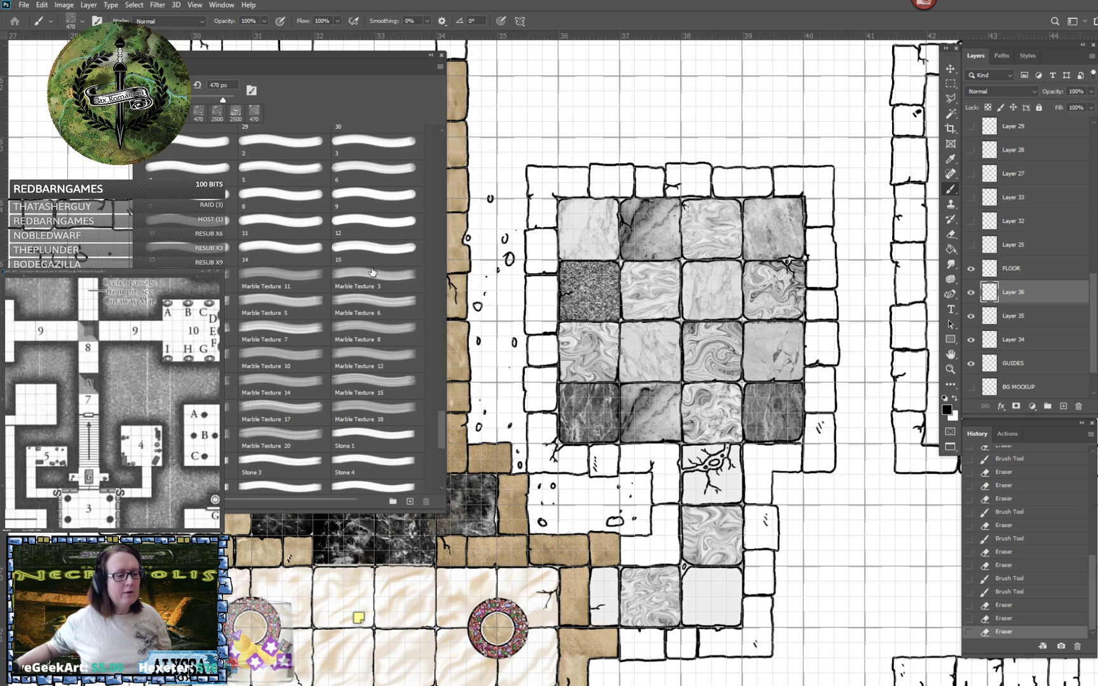
{"action": "left_click", "coordinate": [369, 283]}
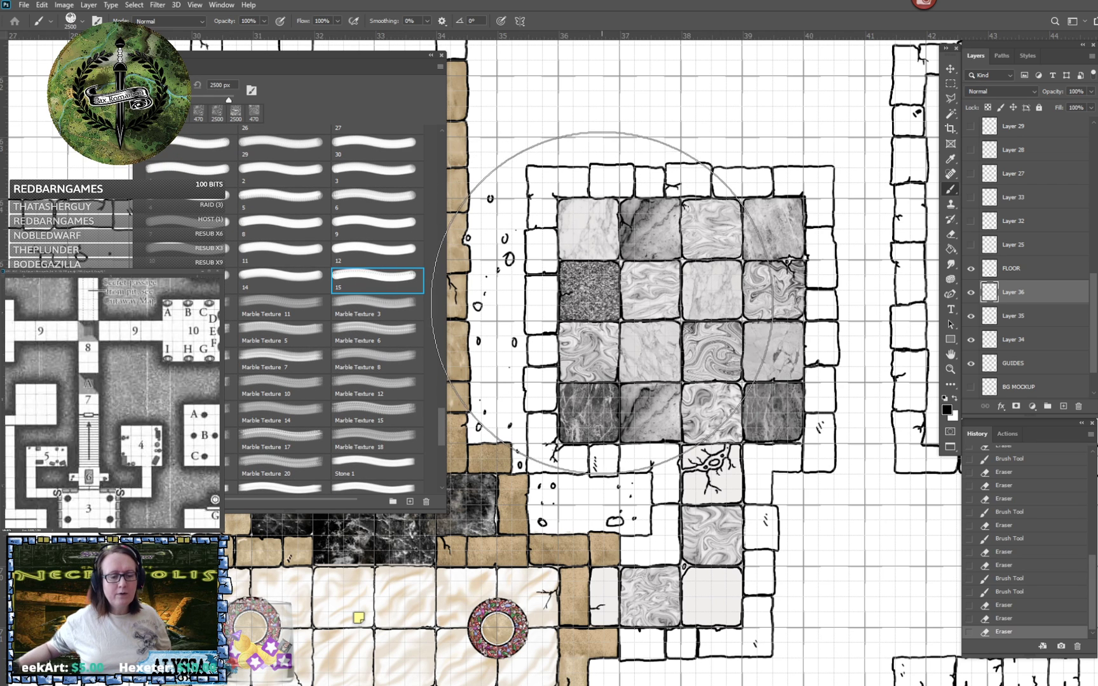
- Stamp brush 6 at 470 px in black over the passage's off-white corner tile, just east of the swirled marble tile
{"action": "left_click_drag", "start_coordinate": [440, 431], "coordinate": [440, 295]}
{"action": "left_click", "coordinate": [362, 318]}
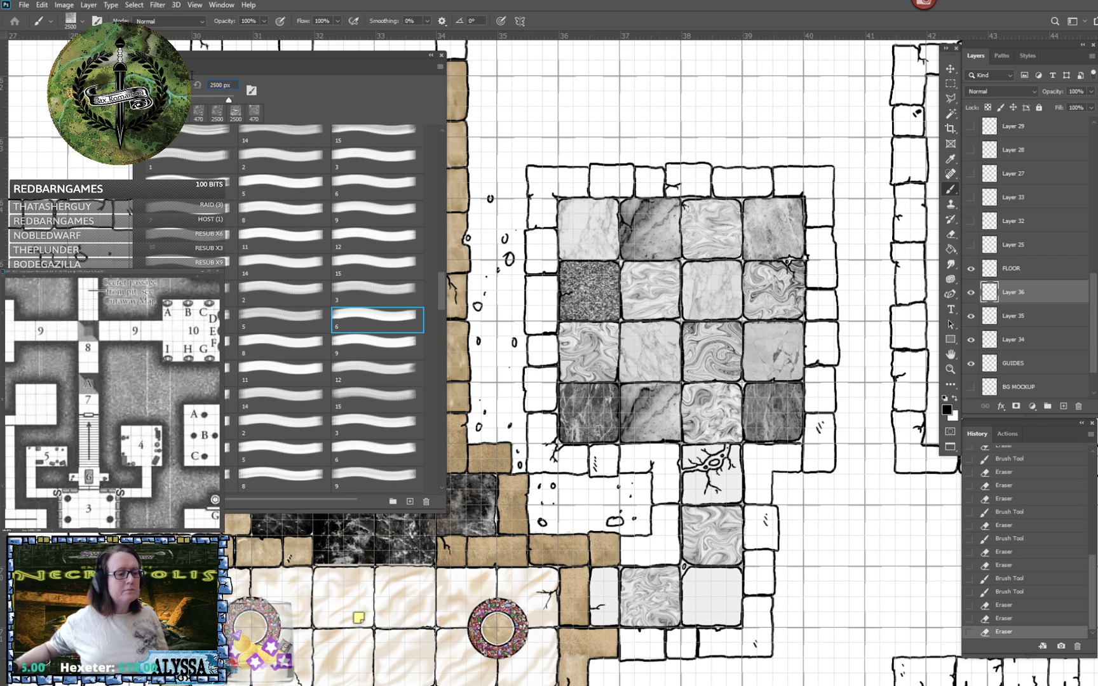
{"action": "left_click_drag", "start_coordinate": [232, 85], "coordinate": [192, 75]}
{"action": "type", "text": "470"}
{"action": "key", "text": "Return"}
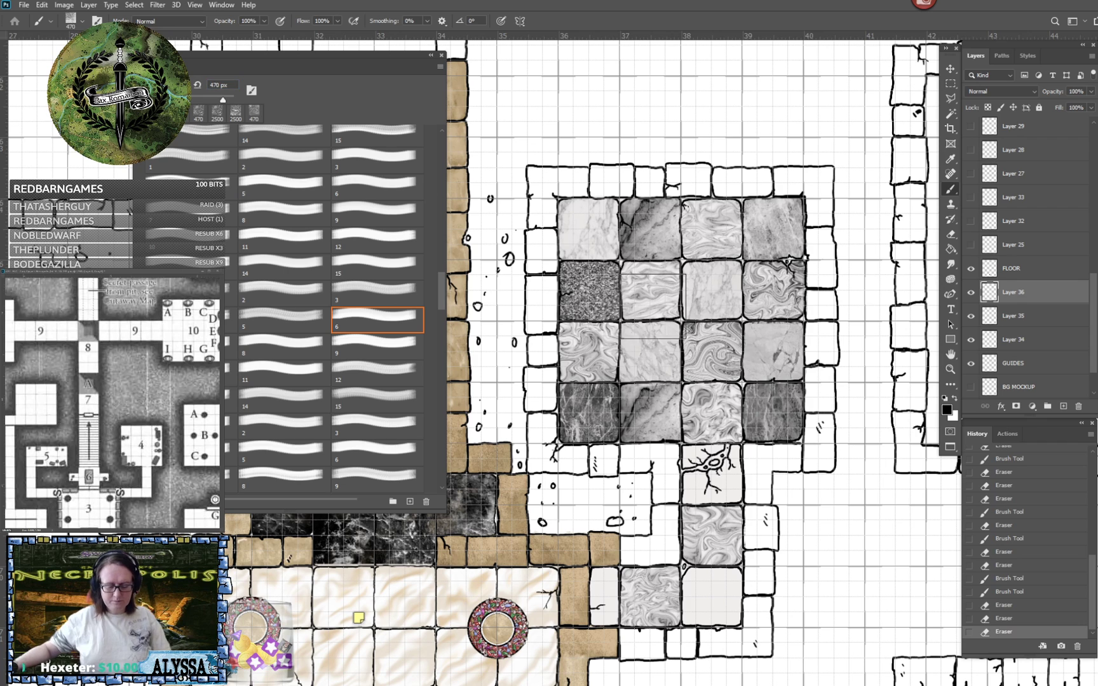
{"action": "left_click", "coordinate": [714, 601]}
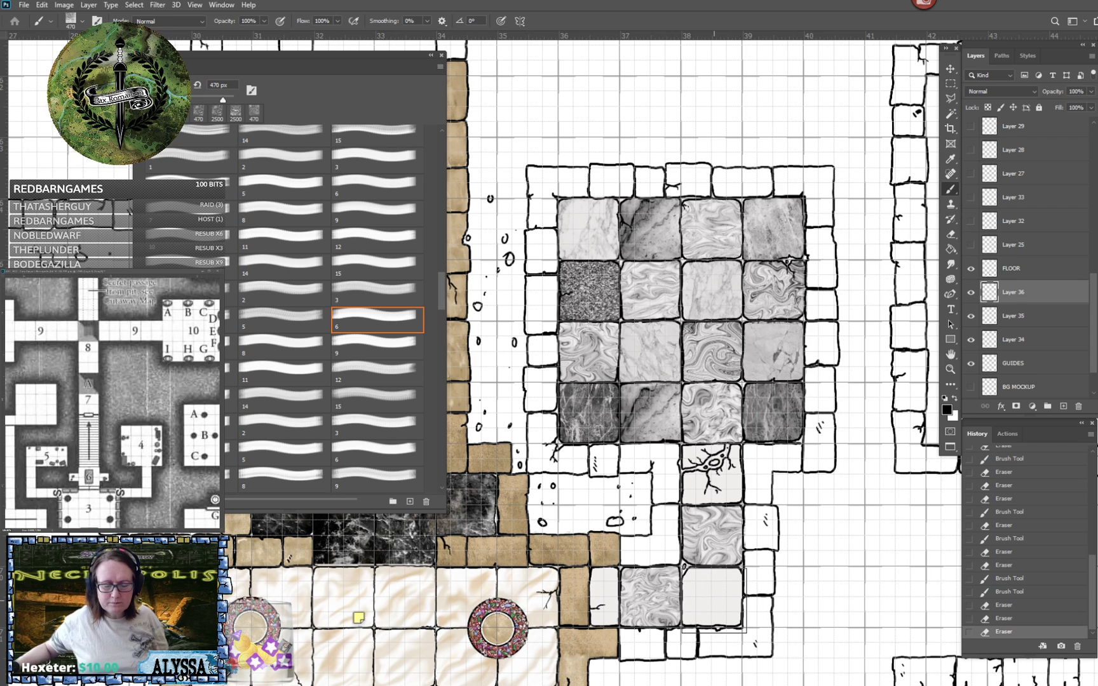
{"action": "left_click", "coordinate": [714, 601]}
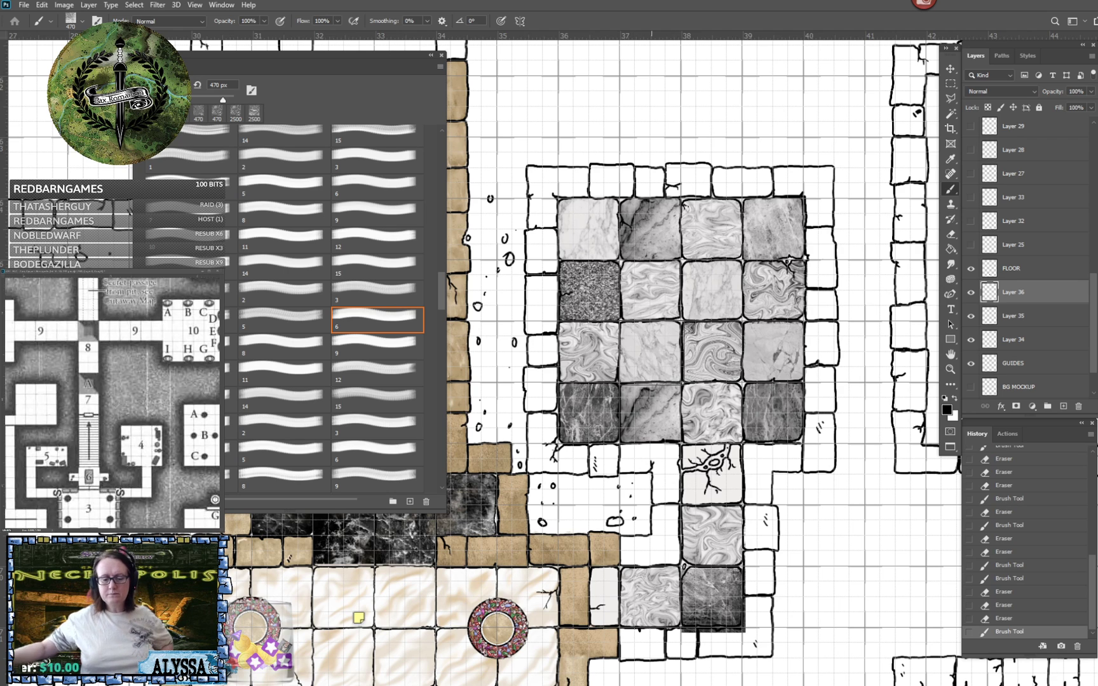
- Erase the dark marble overspill along the south and east edges of the passage's corner tile
{"action": "scroll", "coordinate": [730, 632], "scroll_direction": "up", "scroll_amount": 2}
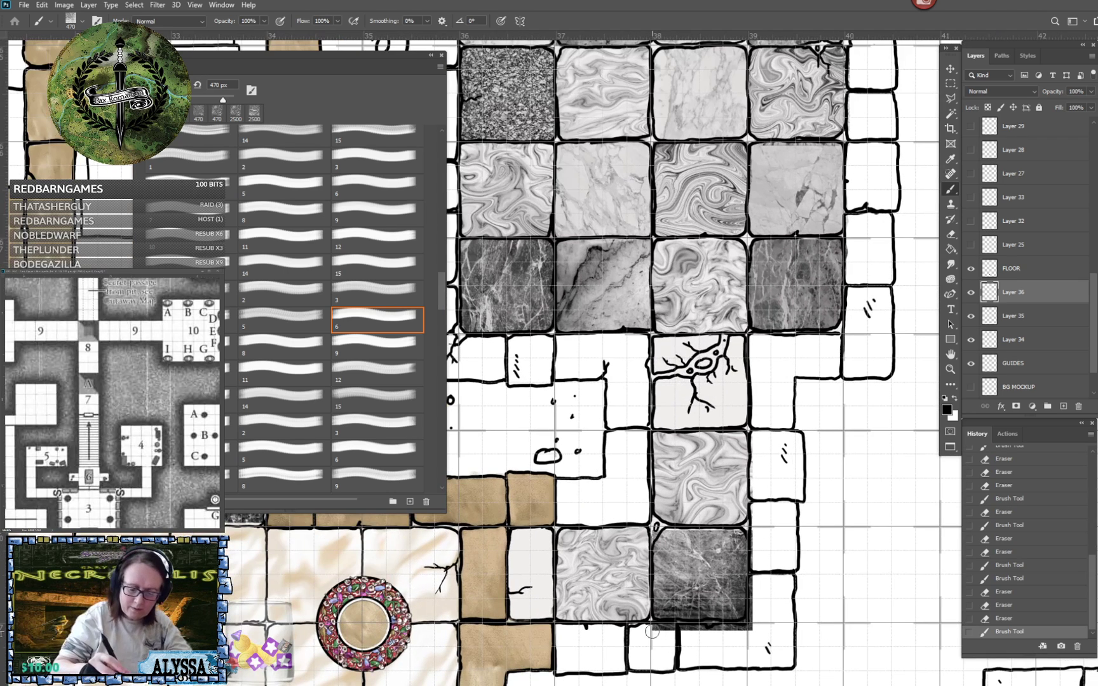
{"action": "mouse_move", "coordinate": [674, 627]}
{"action": "left_mouse_down"}
{"action": "mouse_move", "coordinate": [733, 629]}
{"action": "mouse_move", "coordinate": [712, 636]}
{"action": "left_mouse_up"}
{"action": "left_click", "coordinate": [1017, 618]}
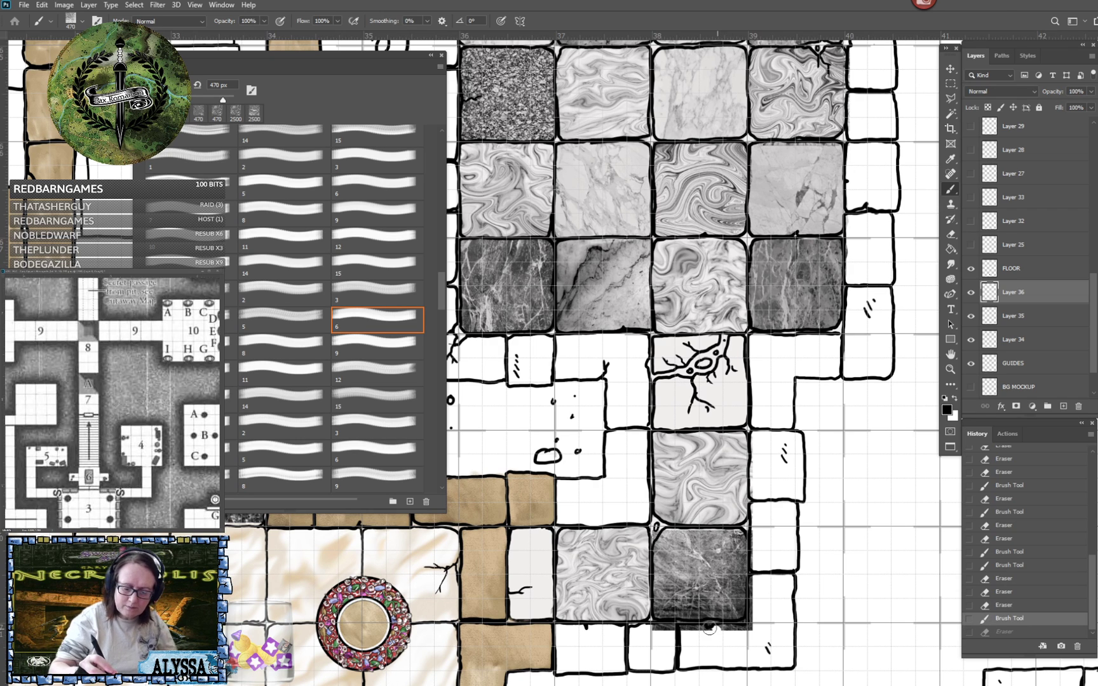
{"action": "left_click_drag", "start_coordinate": [655, 627], "coordinate": [749, 624]}
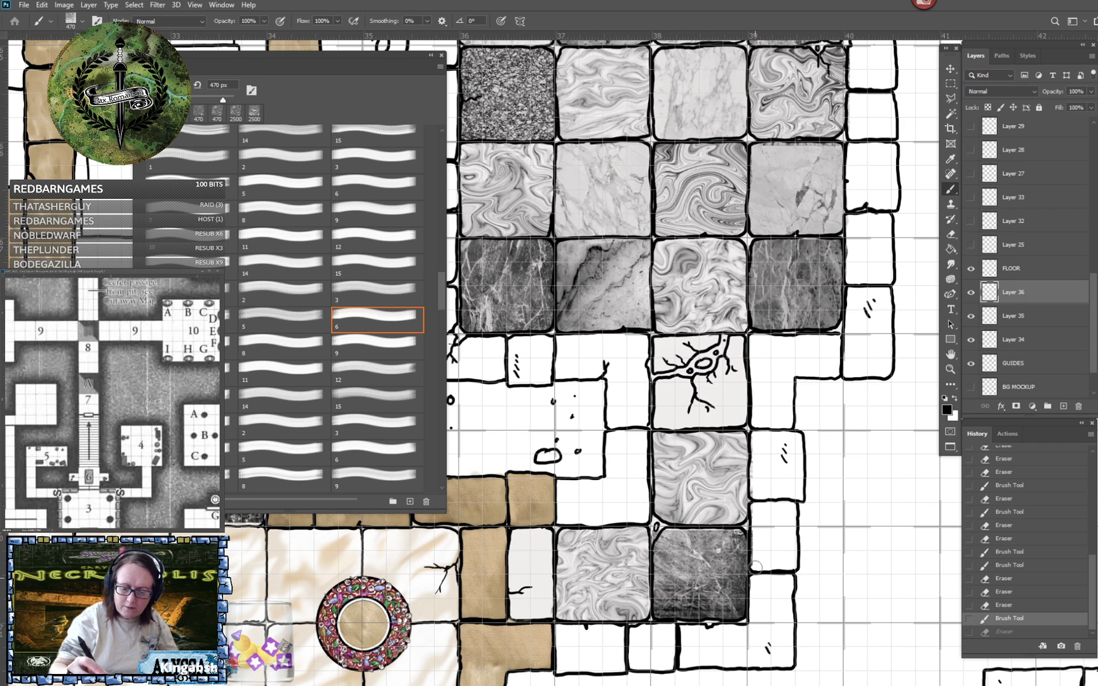
{"action": "mouse_move", "coordinate": [743, 629]}
{"action": "left_mouse_down"}
{"action": "mouse_move", "coordinate": [675, 628]}
{"action": "mouse_move", "coordinate": [747, 642]}
{"action": "left_mouse_up"}
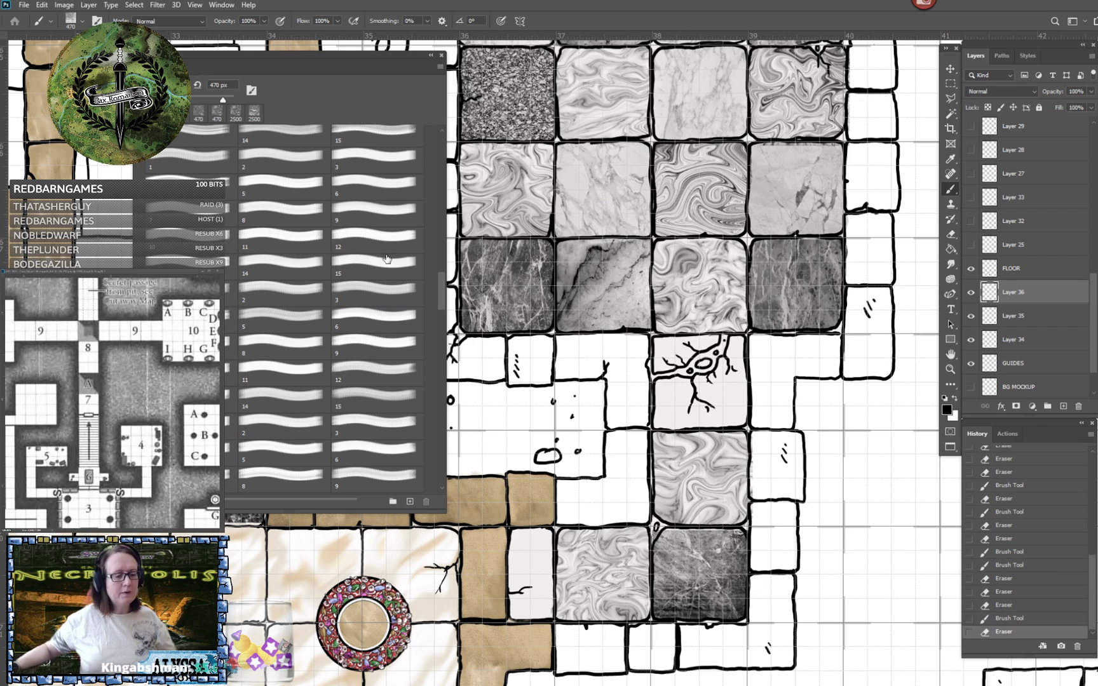
- Select brush 8 at 470 px and set the foreground colour to olive #676430
{"action": "left_click", "coordinate": [270, 208]}
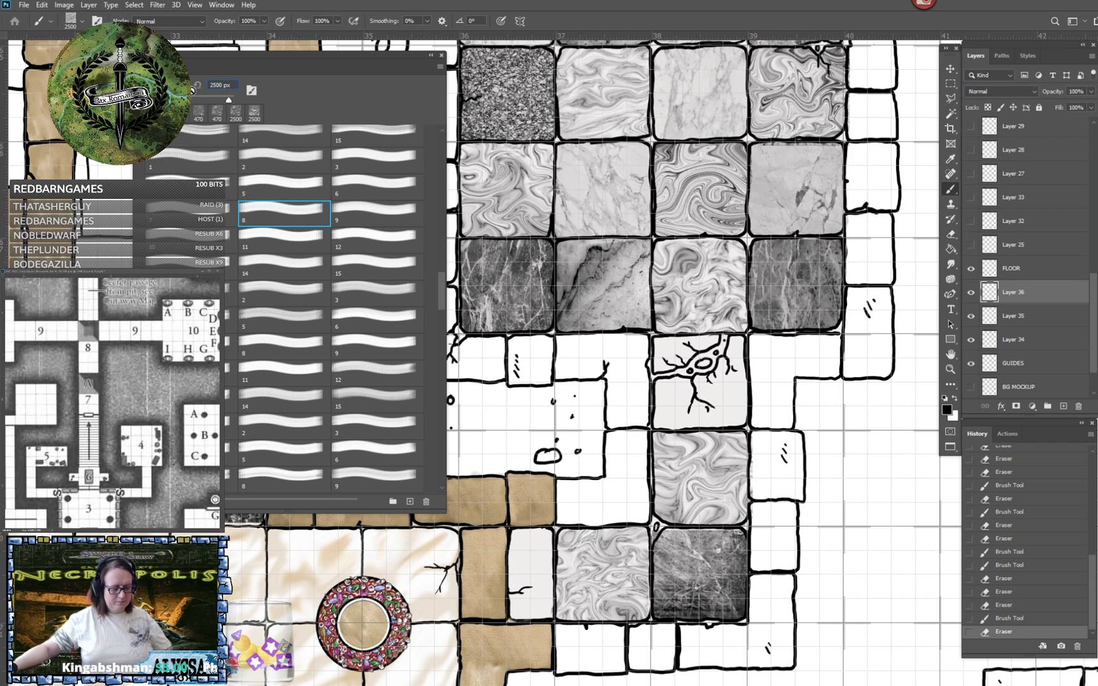
{"action": "type", "text": "470"}
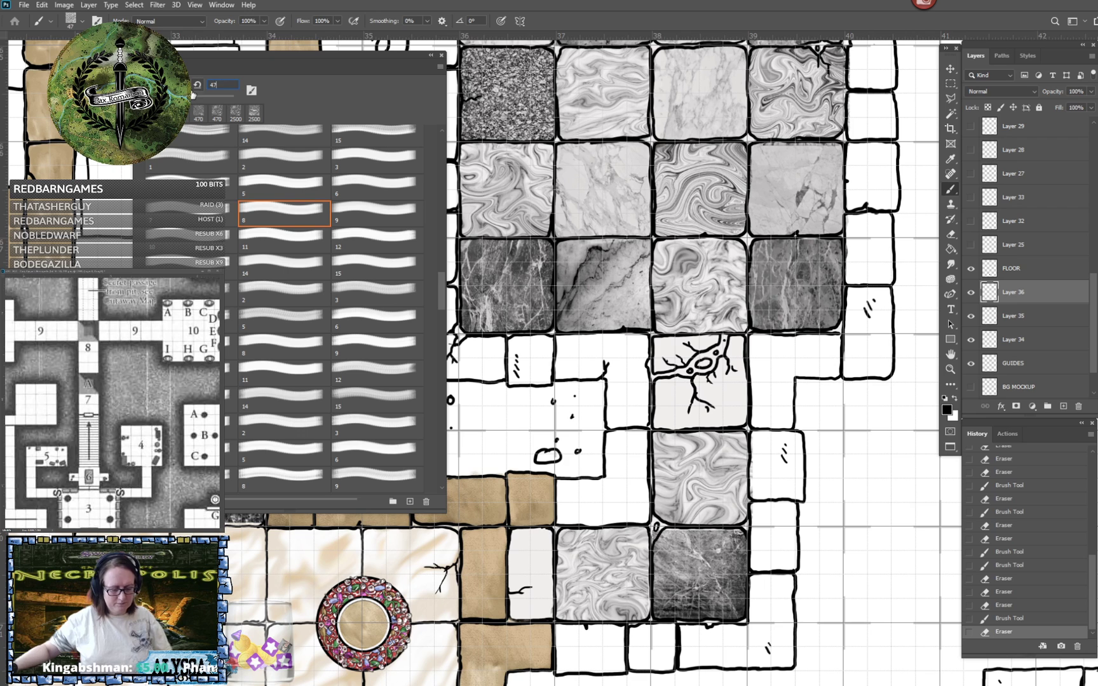
{"action": "left_click", "coordinate": [947, 411]}
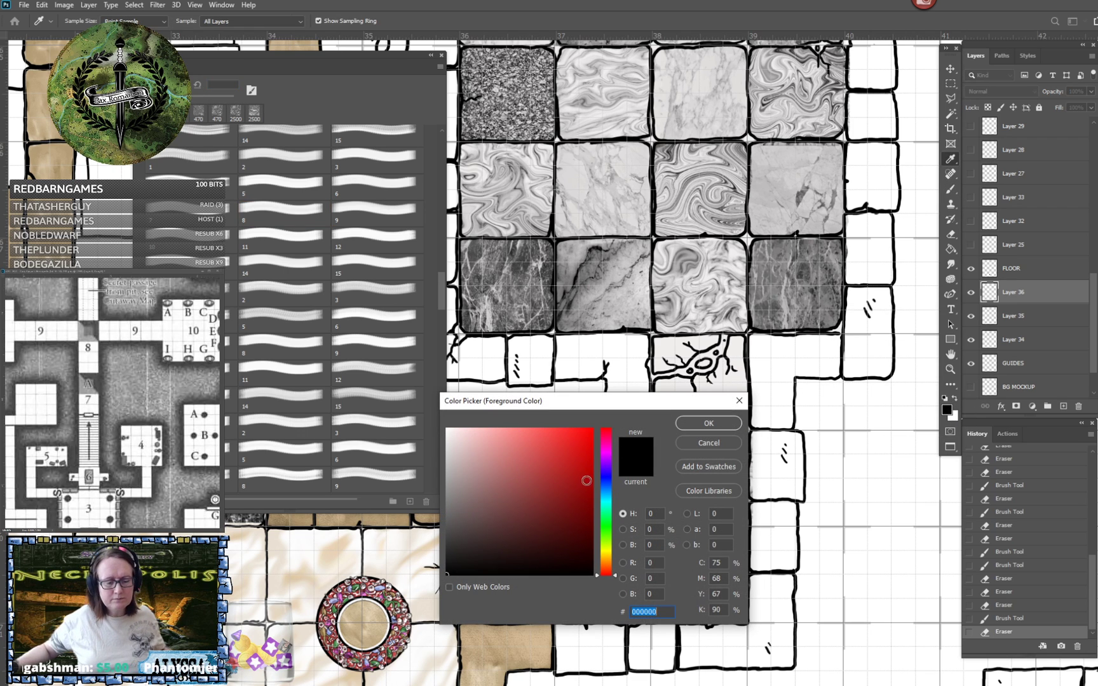
{"action": "left_click_drag", "start_coordinate": [608, 480], "coordinate": [611, 555]}
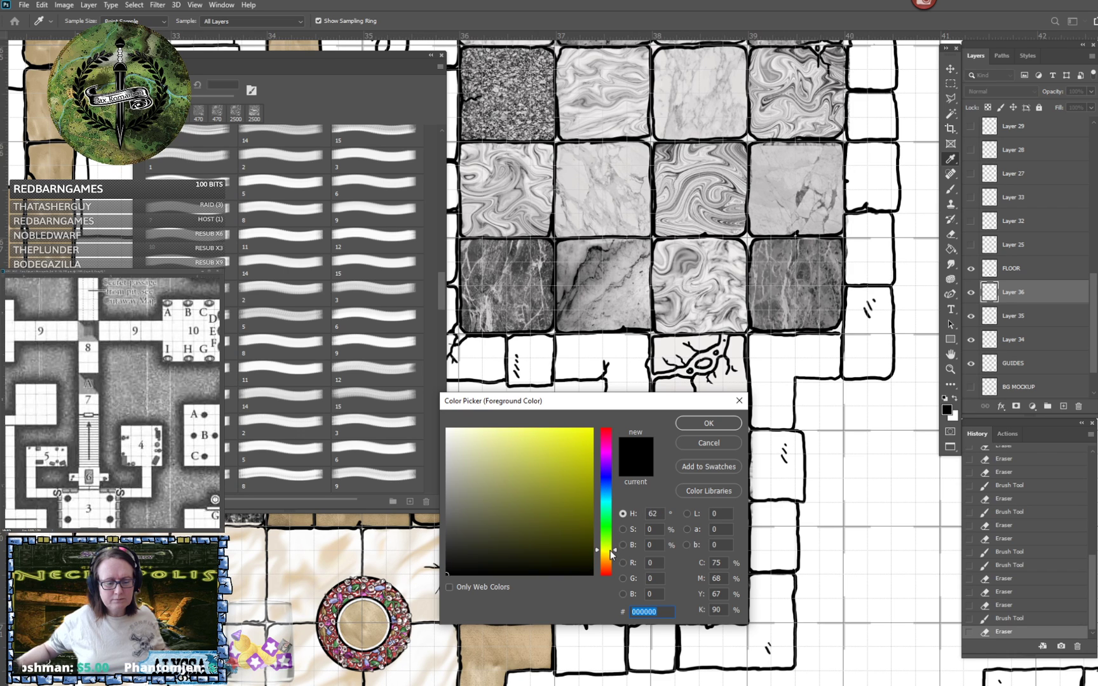
{"action": "mouse_move", "coordinate": [519, 510]}
{"action": "left_mouse_down"}
{"action": "mouse_move", "coordinate": [466, 523]}
{"action": "mouse_move", "coordinate": [473, 508]}
{"action": "mouse_move", "coordinate": [548, 529]}
{"action": "mouse_move", "coordinate": [524, 515]}
{"action": "left_mouse_up"}
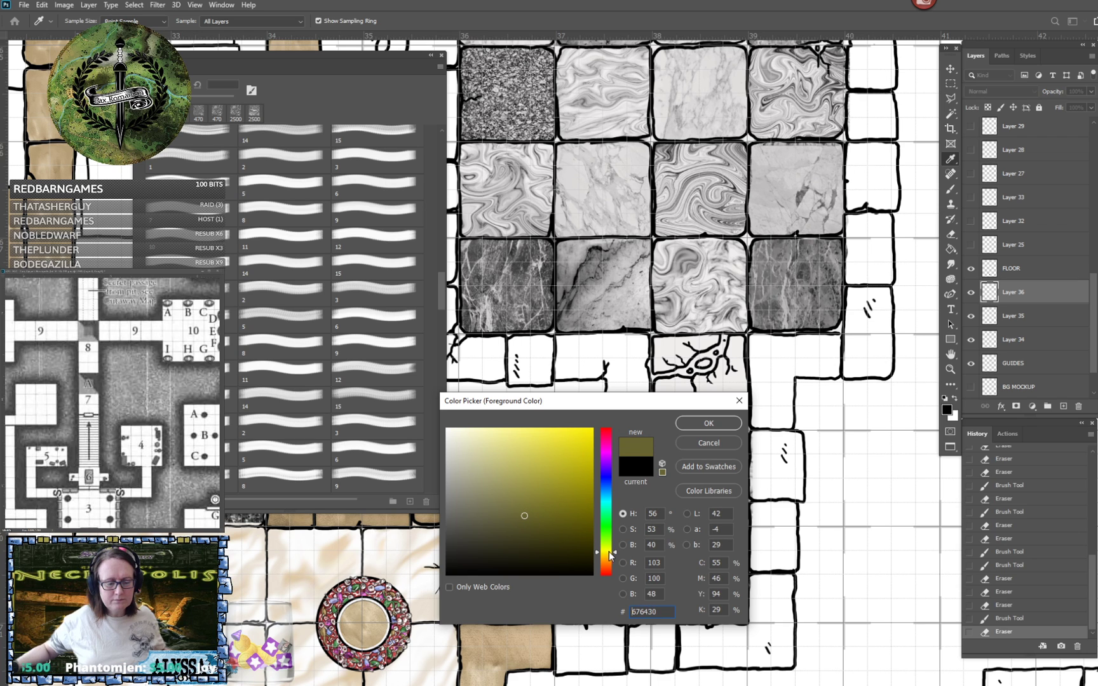
{"action": "left_click", "coordinate": [693, 424]}
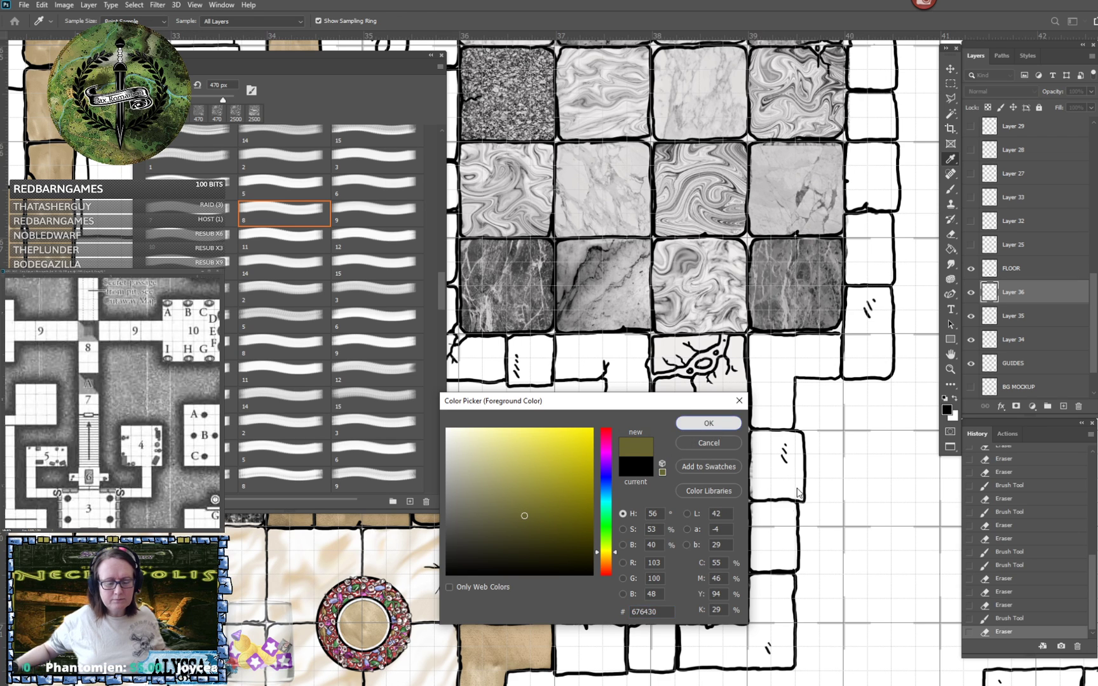
{"action": "key", "text": "b"}
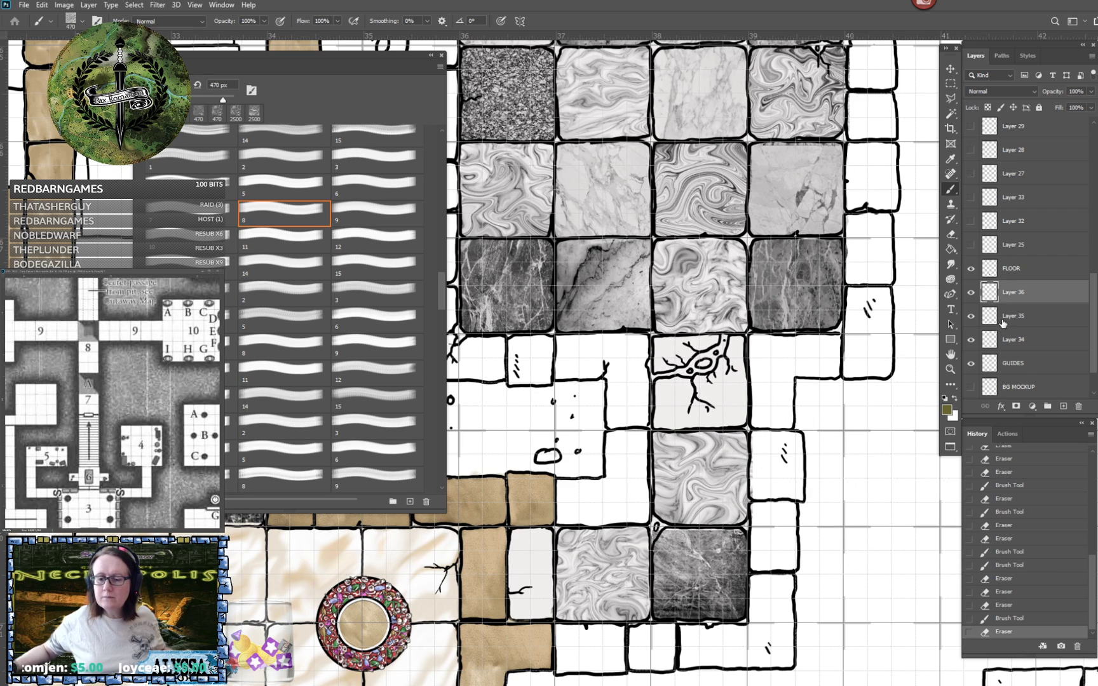
- On Layer 35, stamp the olive texture over the cracked tile directly below the room and erase the overspill along its west edge
{"action": "left_click", "coordinate": [1029, 318]}
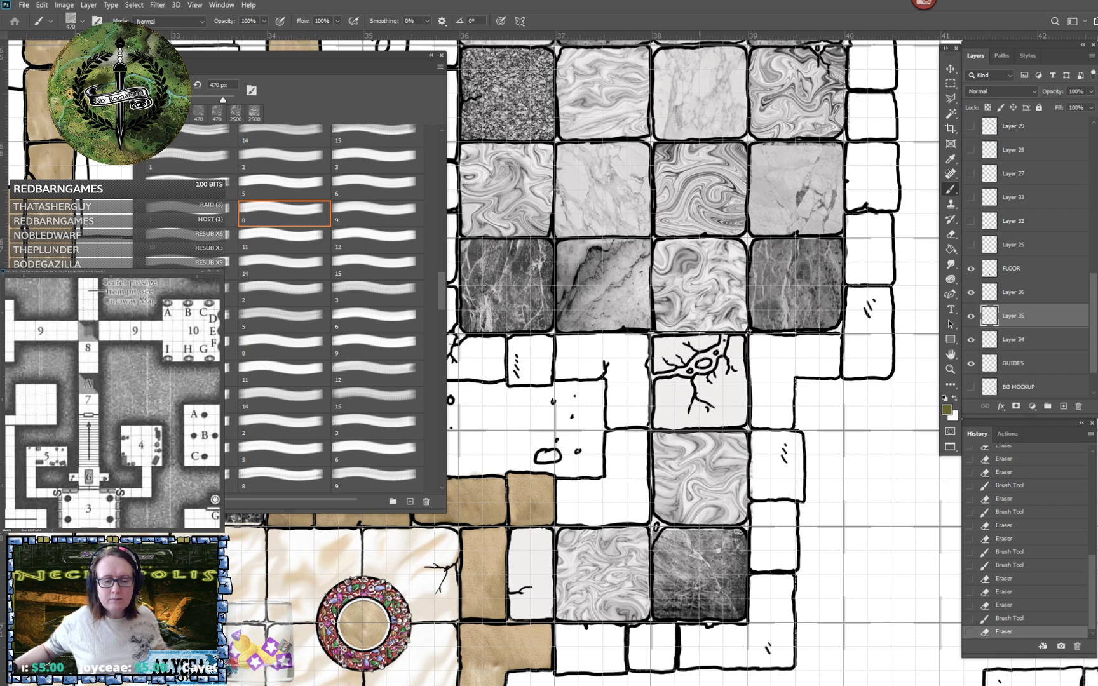
{"action": "left_click", "coordinate": [699, 381]}
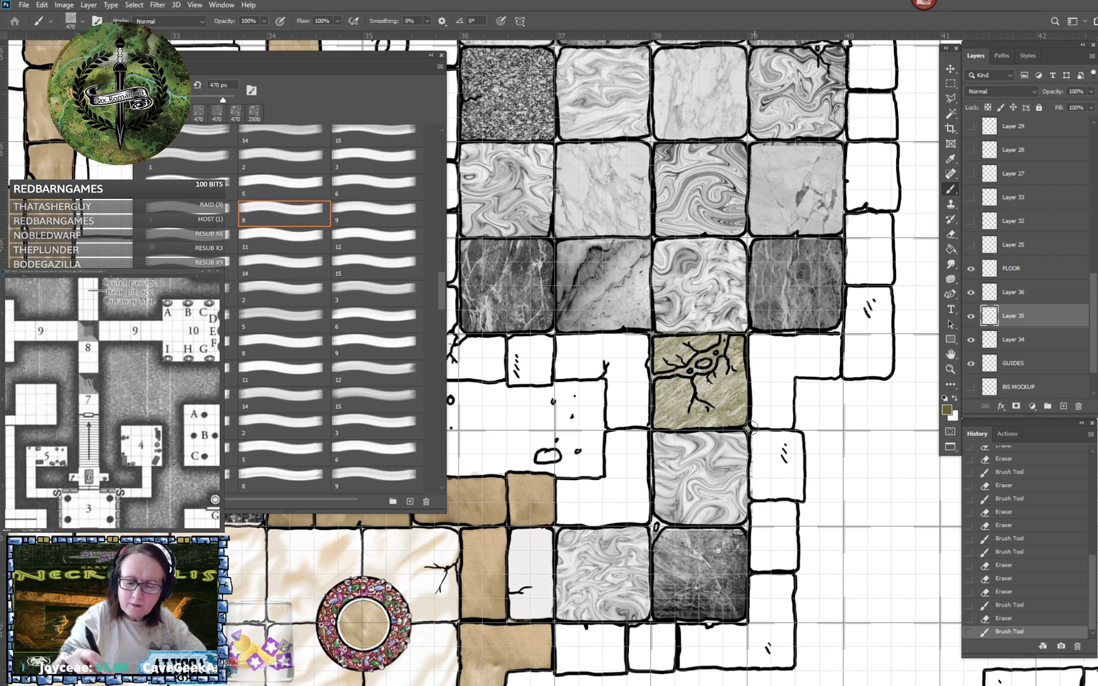
{"action": "key", "text": "e"}
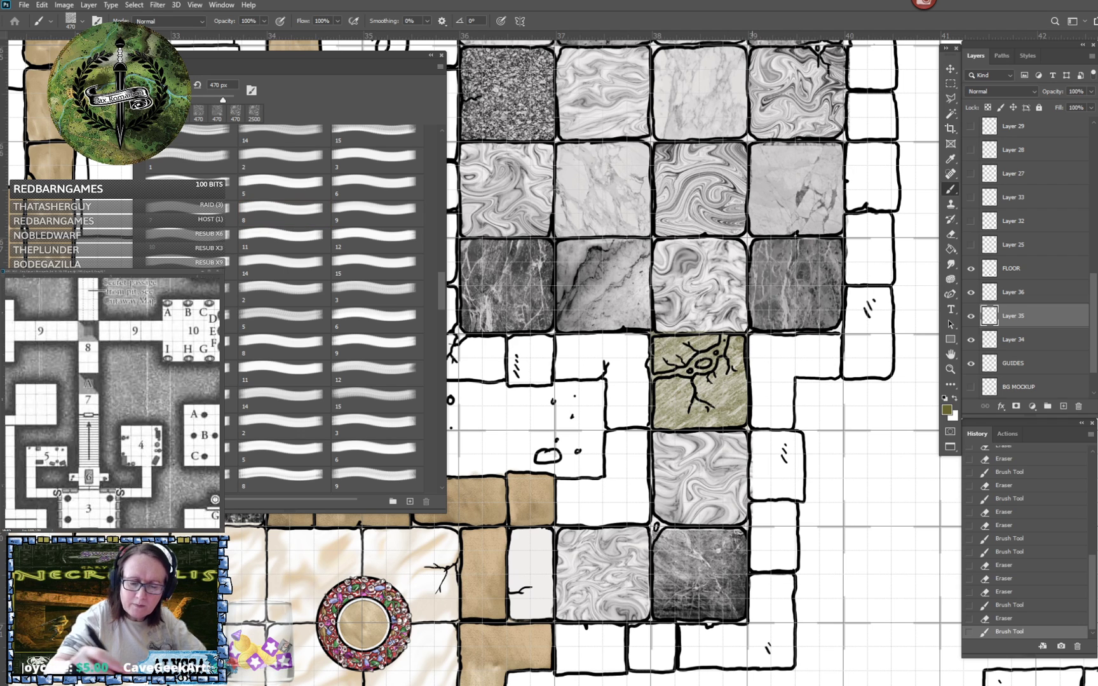
{"action": "left_click", "coordinate": [652, 331]}
{"action": "left_click_drag", "start_coordinate": [651, 331], "coordinate": [649, 433]}
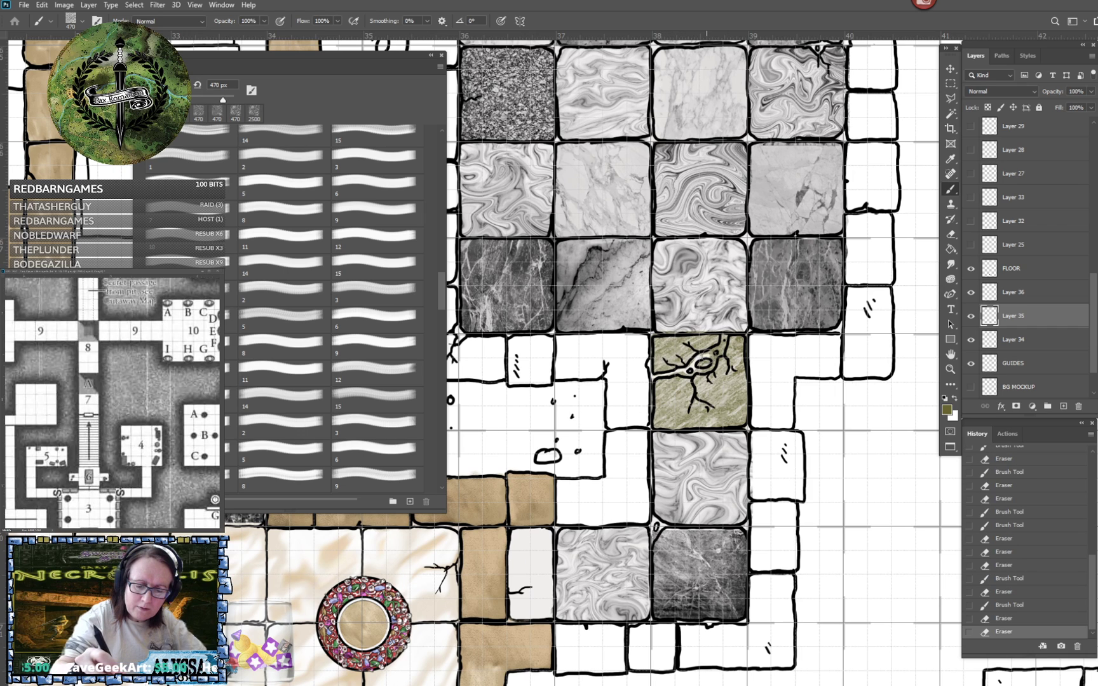
- Erase the olive texture from inside the cracked tile's fissure and clean up the tile's outer edges
{"action": "left_click_drag", "start_coordinate": [715, 356], "coordinate": [697, 369]}
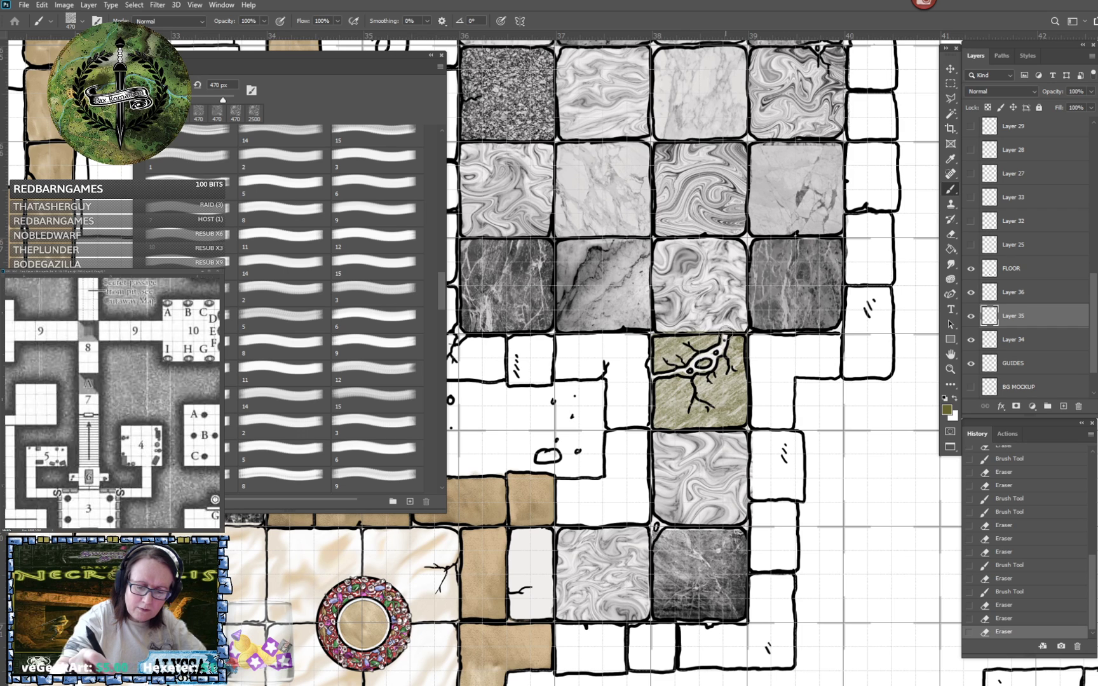
{"action": "left_click_drag", "start_coordinate": [738, 326], "coordinate": [727, 326]}
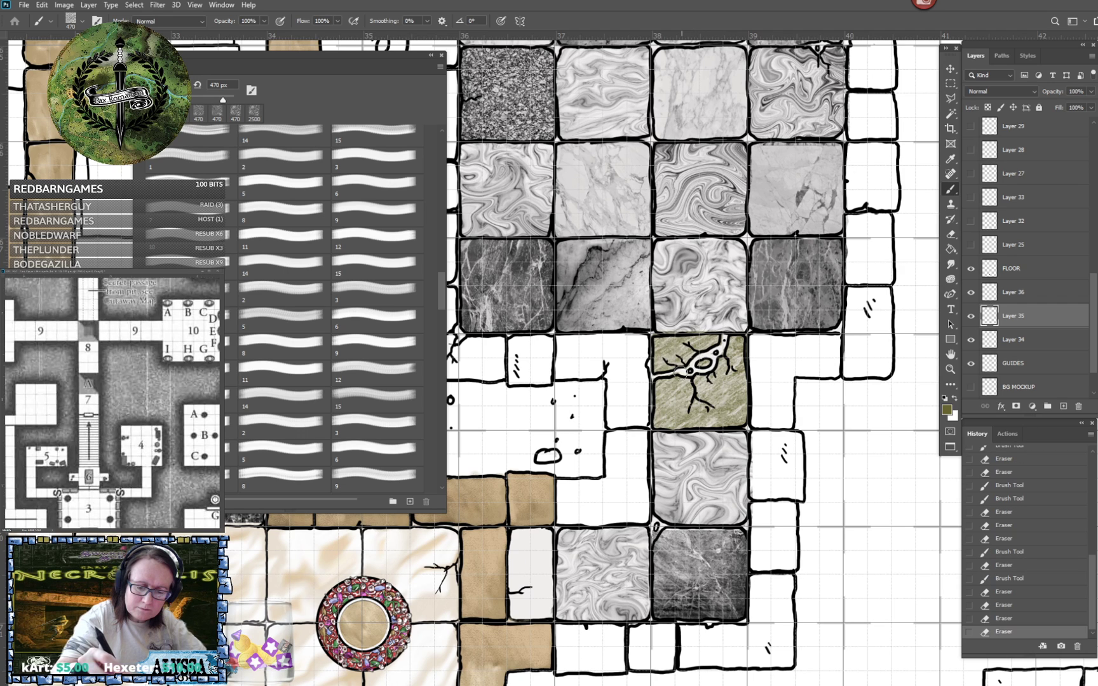
{"action": "left_click_drag", "start_coordinate": [649, 397], "coordinate": [655, 451]}
- Stamp the brush just before brush 8 at 470 px in olive over the half-width tile at the passage's west end
{"action": "key", "text": "ctrl+minus"}
{"action": "scroll", "coordinate": [655, 450], "scroll_direction": "down", "scroll_amount": 3}
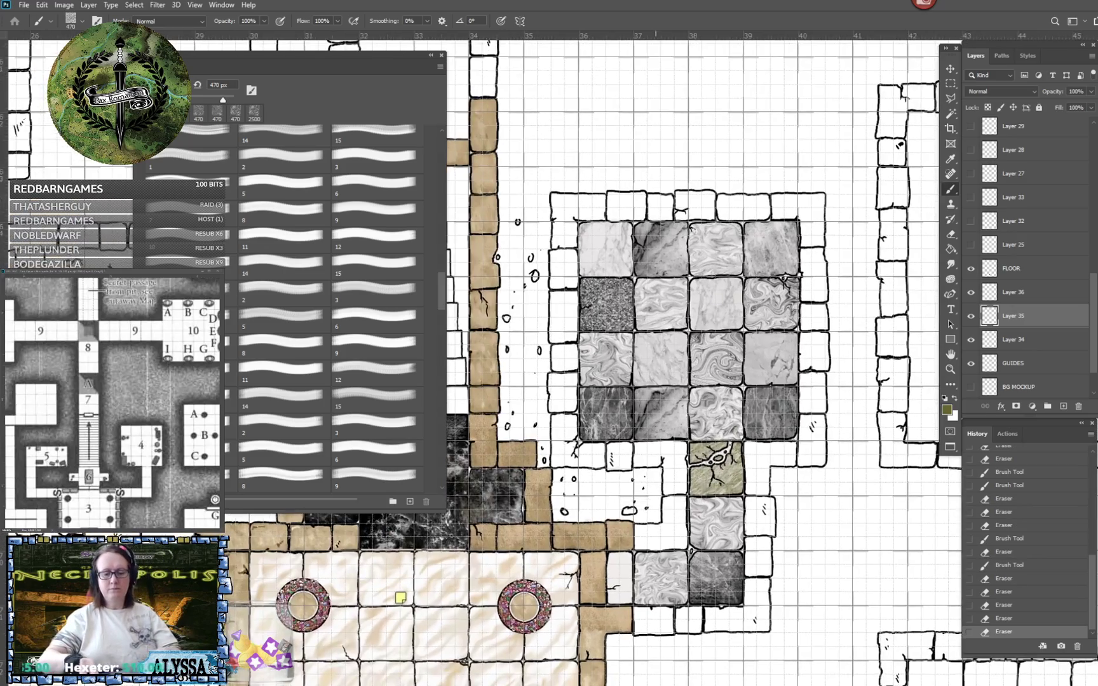
{"action": "scroll", "coordinate": [656, 451], "scroll_direction": "up", "scroll_amount": 3}
{"action": "scroll", "coordinate": [655, 450], "scroll_direction": "up", "scroll_amount": 1}
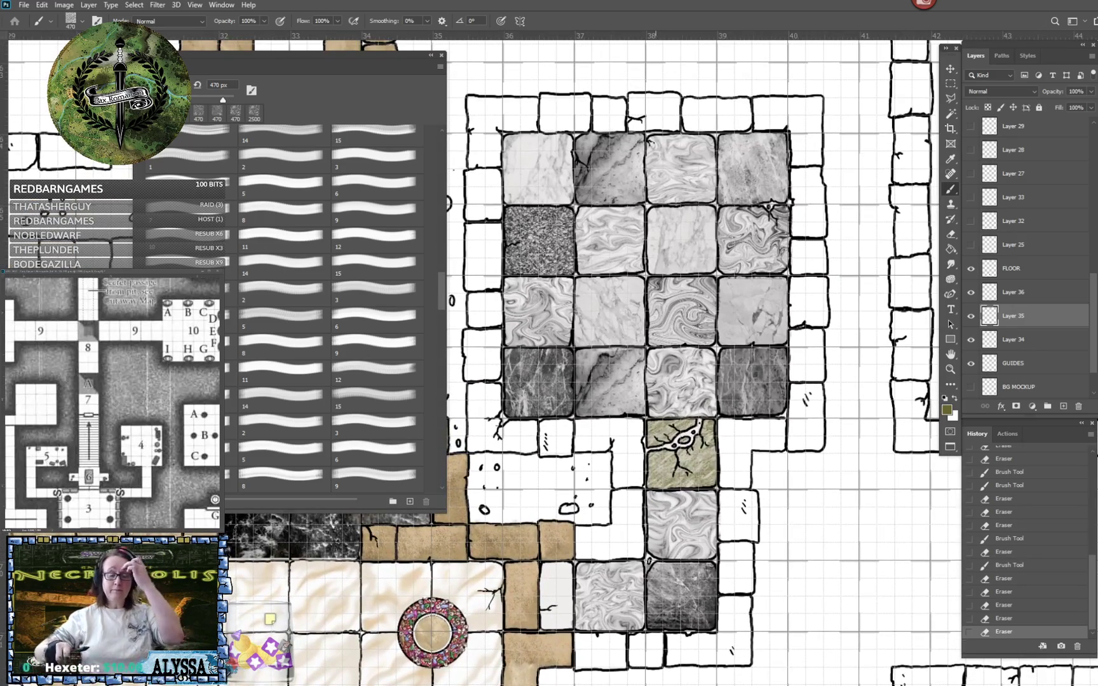
{"action": "scroll", "coordinate": [656, 450], "scroll_direction": "down", "scroll_amount": 1}
{"action": "scroll", "coordinate": [656, 451], "scroll_direction": "up", "scroll_amount": 1}
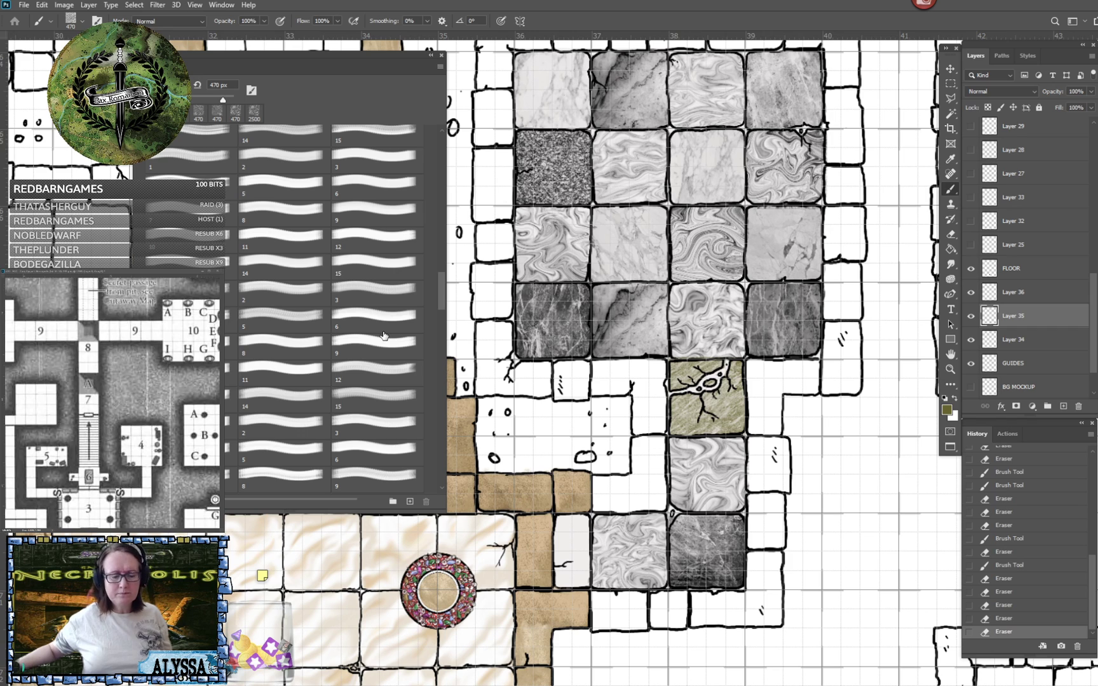
{"action": "left_click", "coordinate": [179, 219]}
{"action": "left_click", "coordinate": [233, 85]}
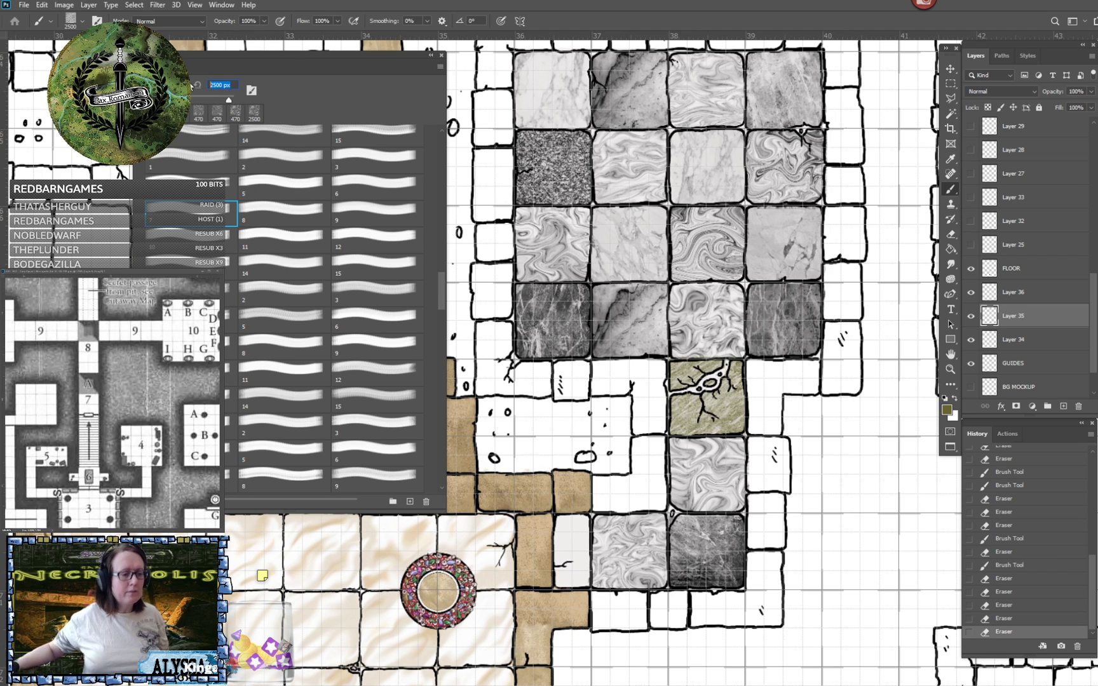
{"action": "type", "text": "470"}
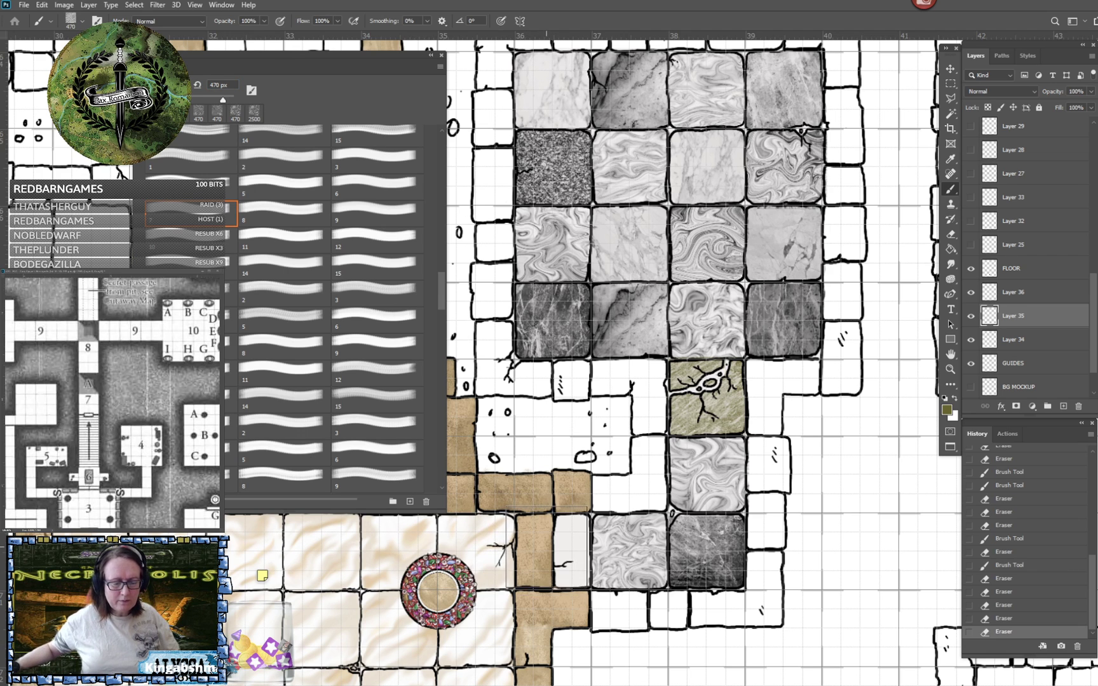
{"action": "left_click", "coordinate": [570, 551]}
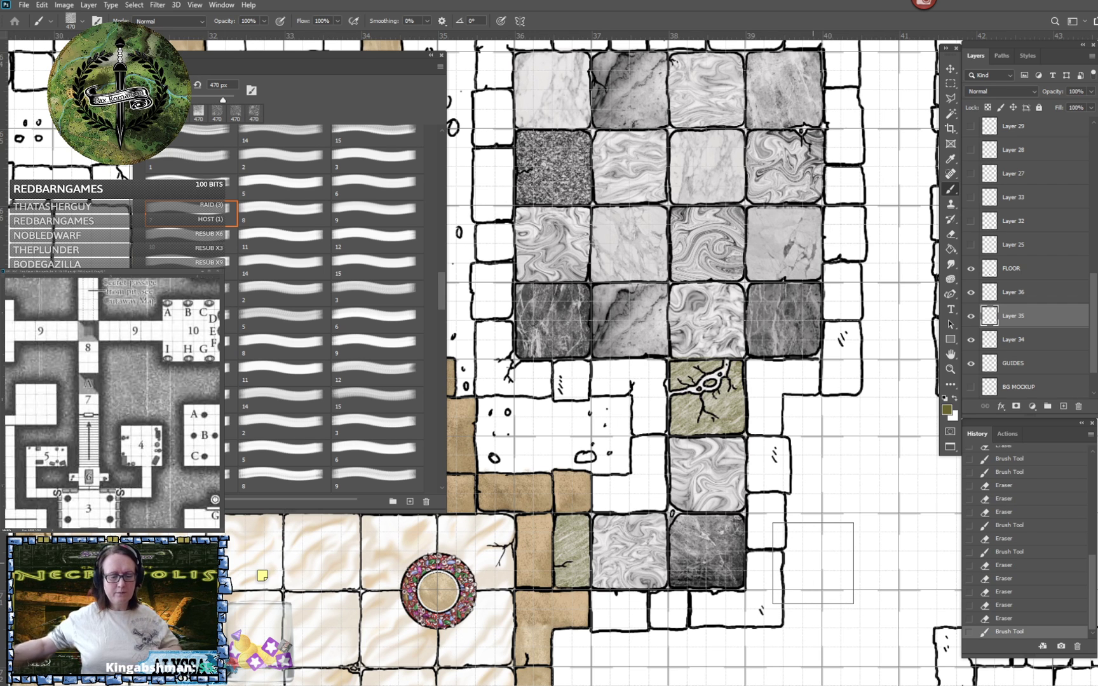
- Undo the olive stamp on the passage's half-width west tile and reset the foreground colour to black
{"action": "scroll", "coordinate": [813, 563], "scroll_direction": "up", "scroll_amount": 3}
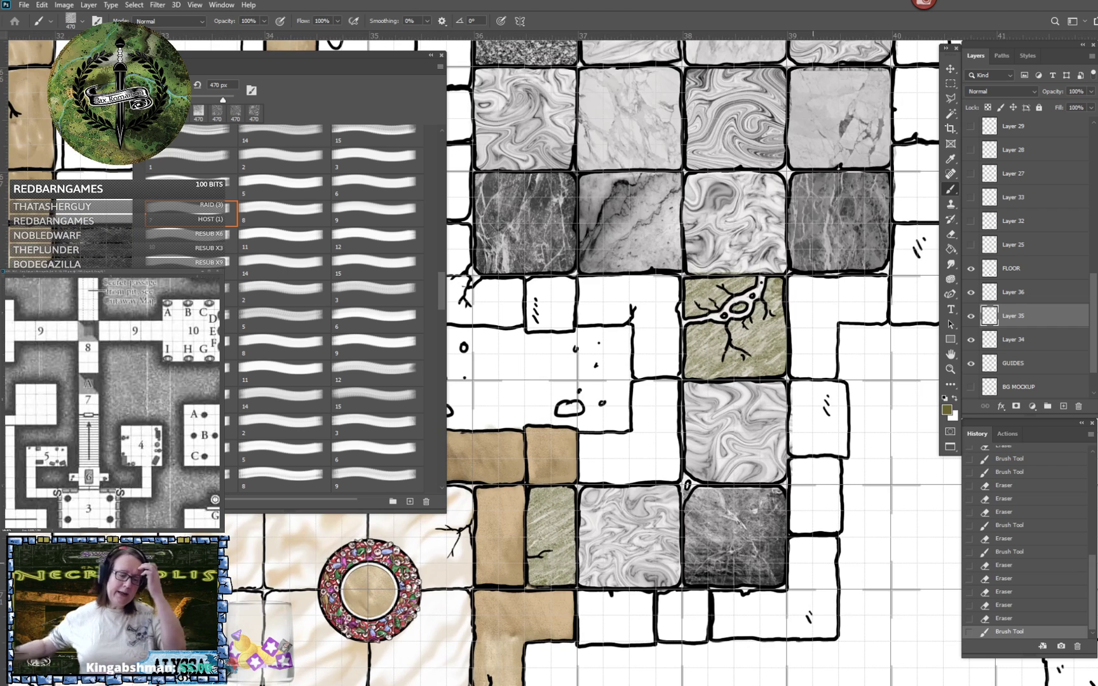
{"action": "key", "text": "ctrl+z"}
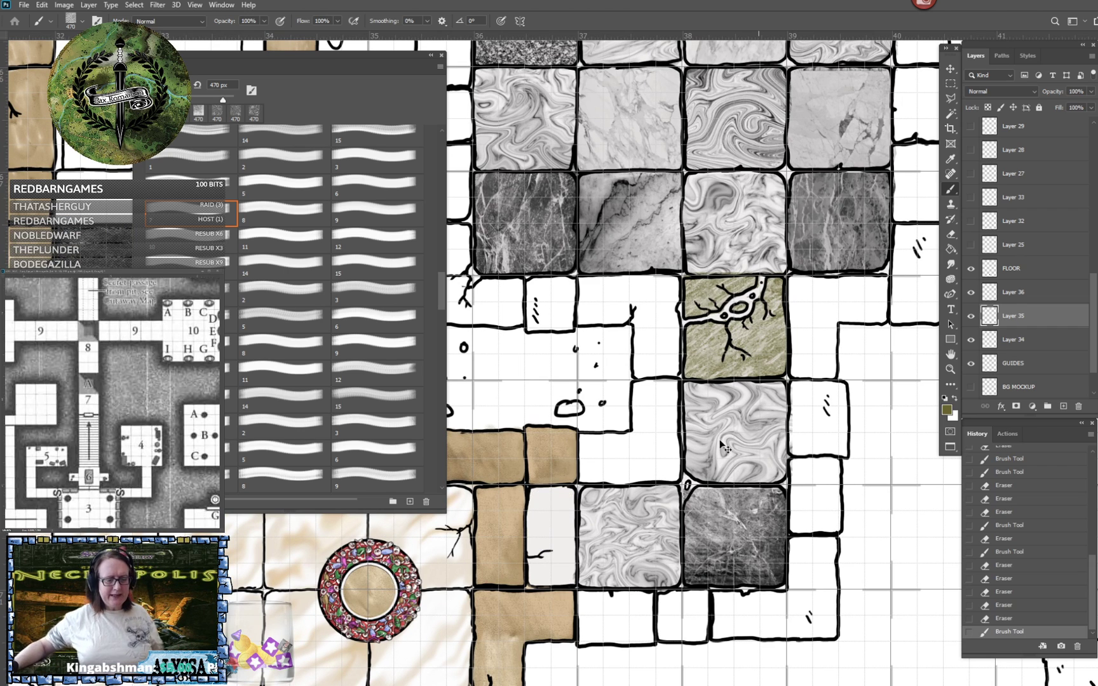
{"action": "left_click", "coordinate": [946, 399]}
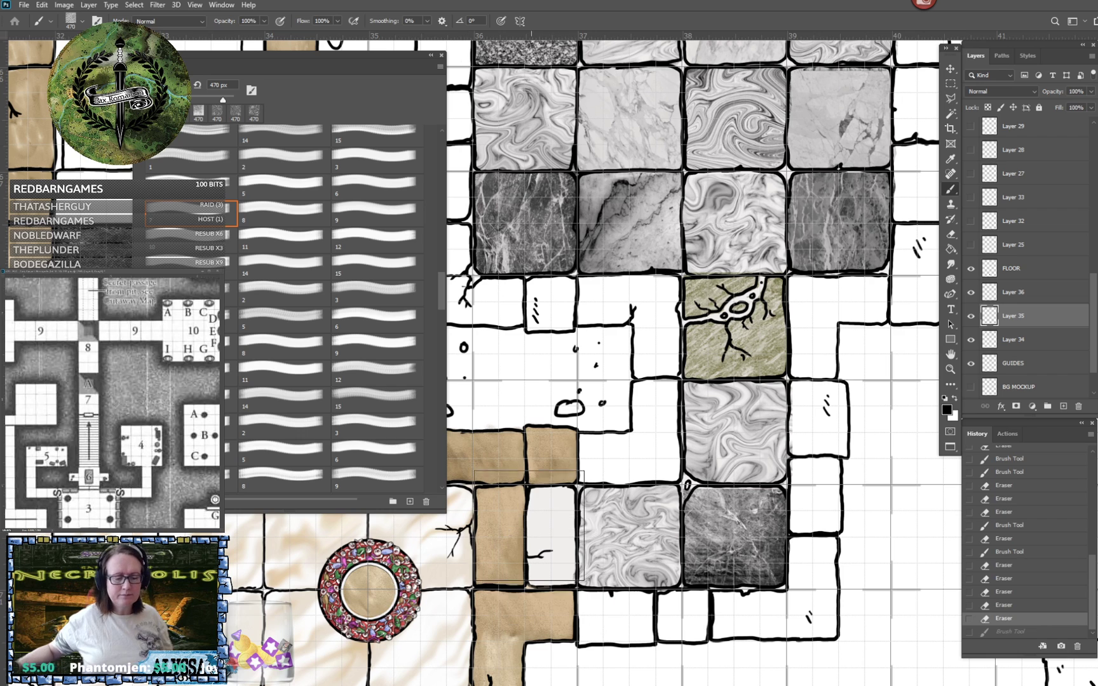
- Try the same brush texture in black on the half-width tile at the passage's west end
{"action": "left_click", "coordinate": [537, 538]}
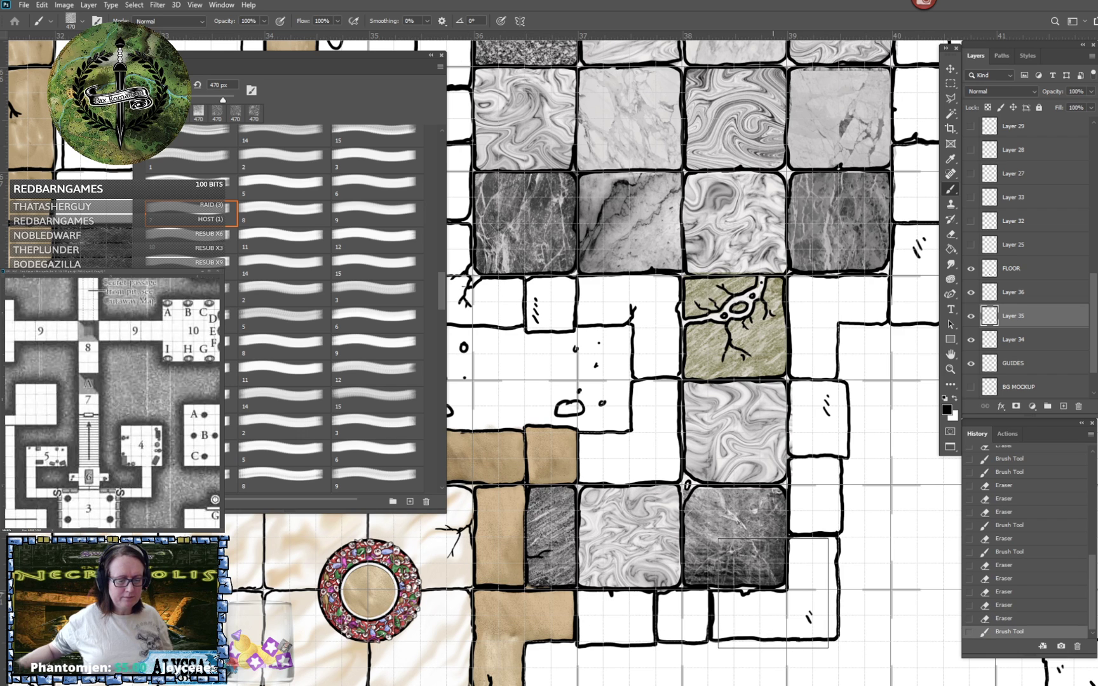
{"action": "key", "text": "ctrl+z"}
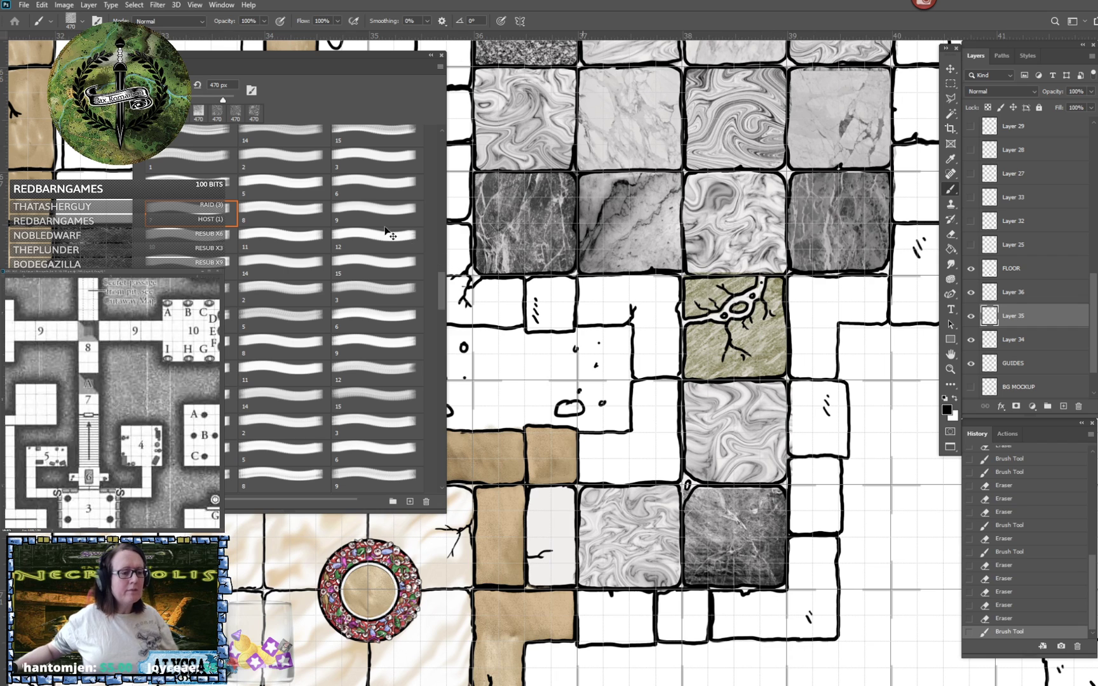
- Stamp brush 14 at 470 px in black over the passage's half-width west tile and erase the overspill along its south edge
{"action": "left_click", "coordinate": [269, 133]}
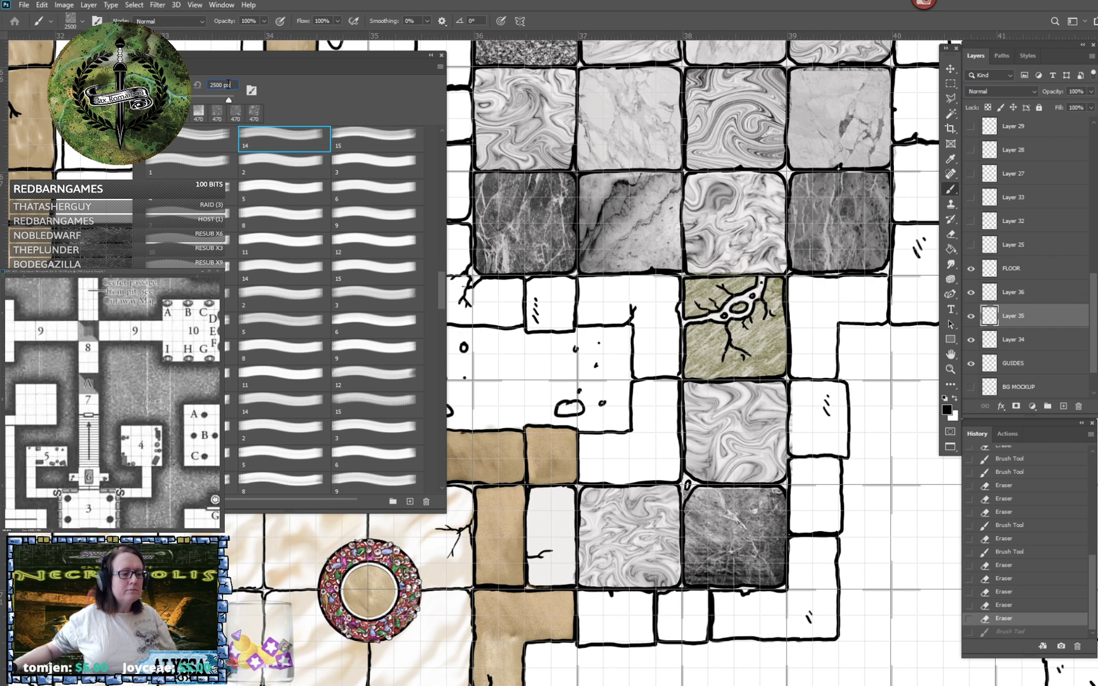
{"action": "left_click_drag", "start_coordinate": [228, 84], "coordinate": [194, 84]}
{"action": "type", "text": "470"}
{"action": "key", "text": "Return"}
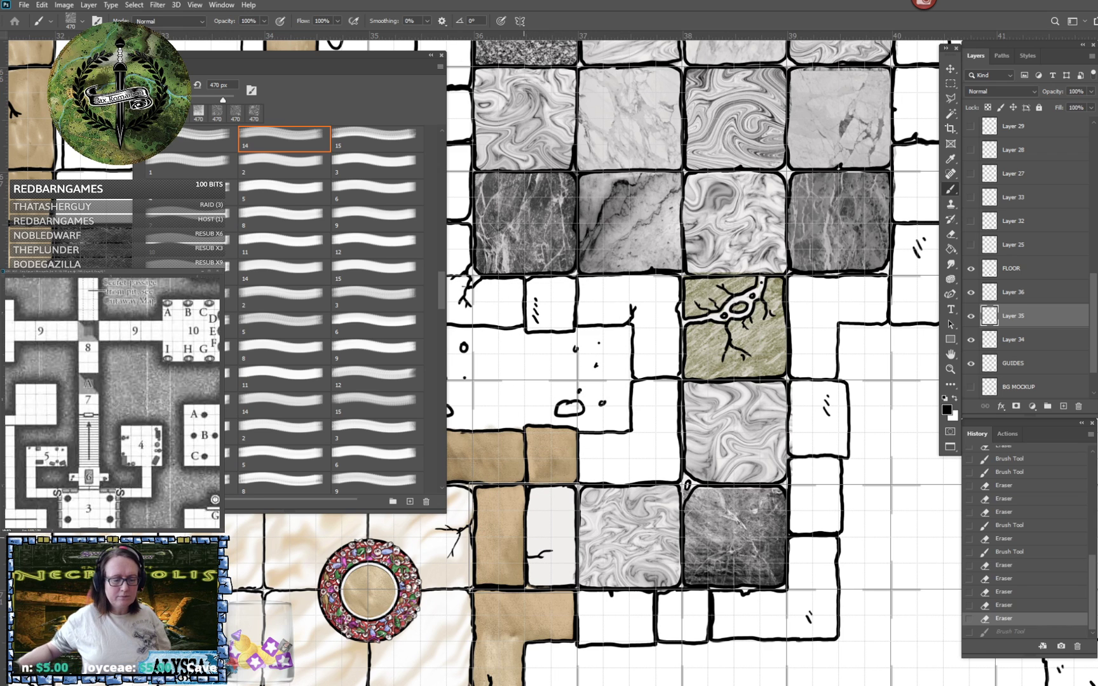
{"action": "left_click", "coordinate": [522, 537]}
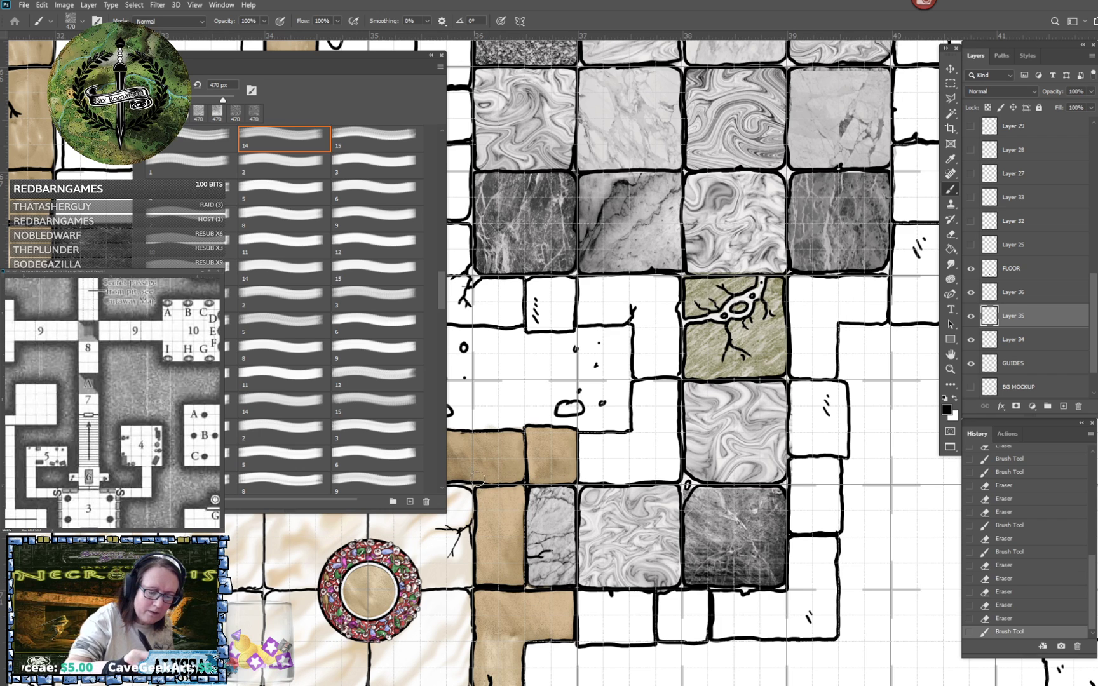
{"action": "left_click", "coordinate": [553, 589]}
- Collapse the brush panel out of the way and make the COLORING layer in the WALL COLORING group active
{"action": "scroll", "coordinate": [551, 591], "scroll_direction": "down", "scroll_amount": 5}
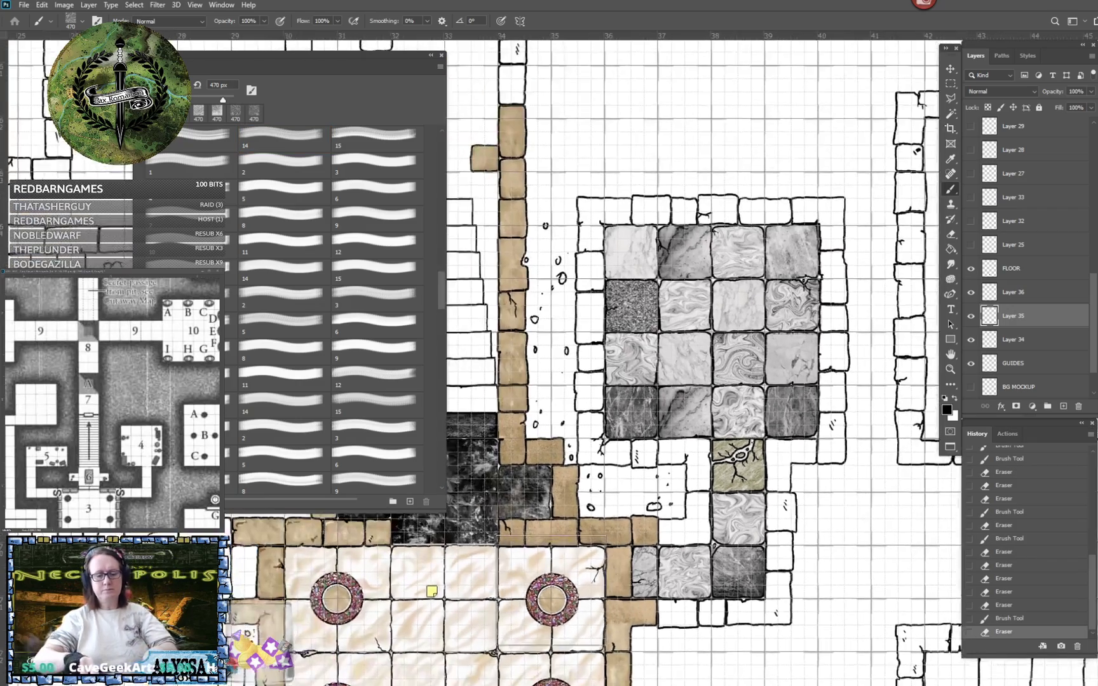
{"action": "scroll", "coordinate": [551, 591], "scroll_direction": "up", "scroll_amount": 2}
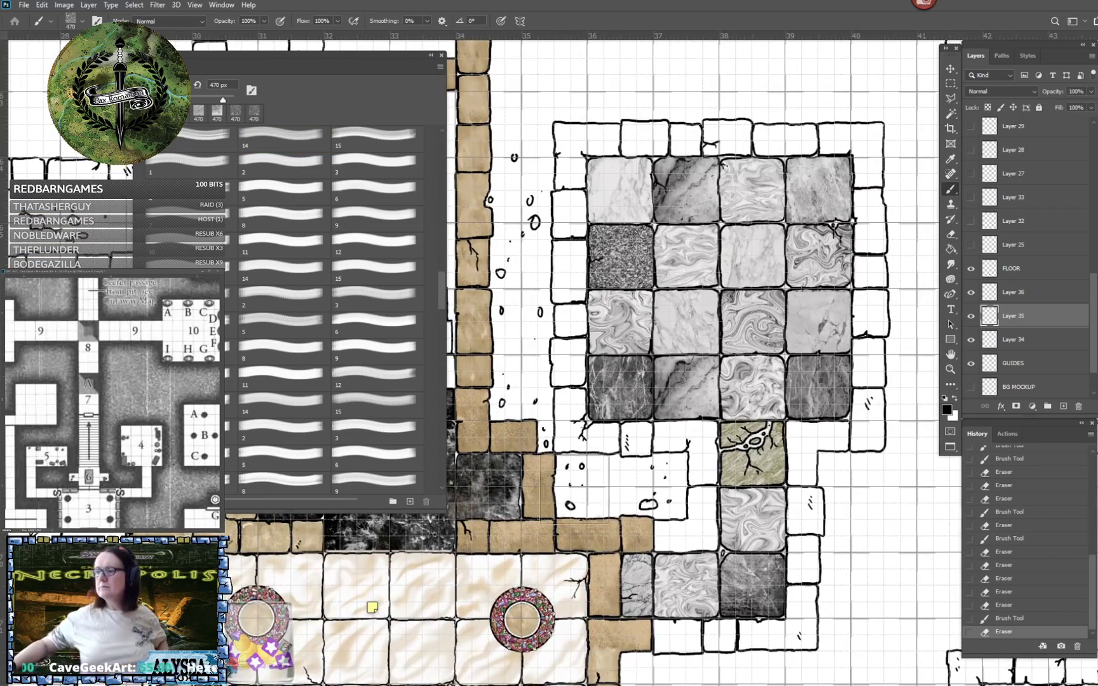
{"action": "left_click", "coordinate": [431, 56]}
{"action": "left_click_drag", "start_coordinate": [423, 71], "coordinate": [391, 21]}
{"action": "scroll", "coordinate": [447, 664], "scroll_direction": "down", "scroll_amount": 5}
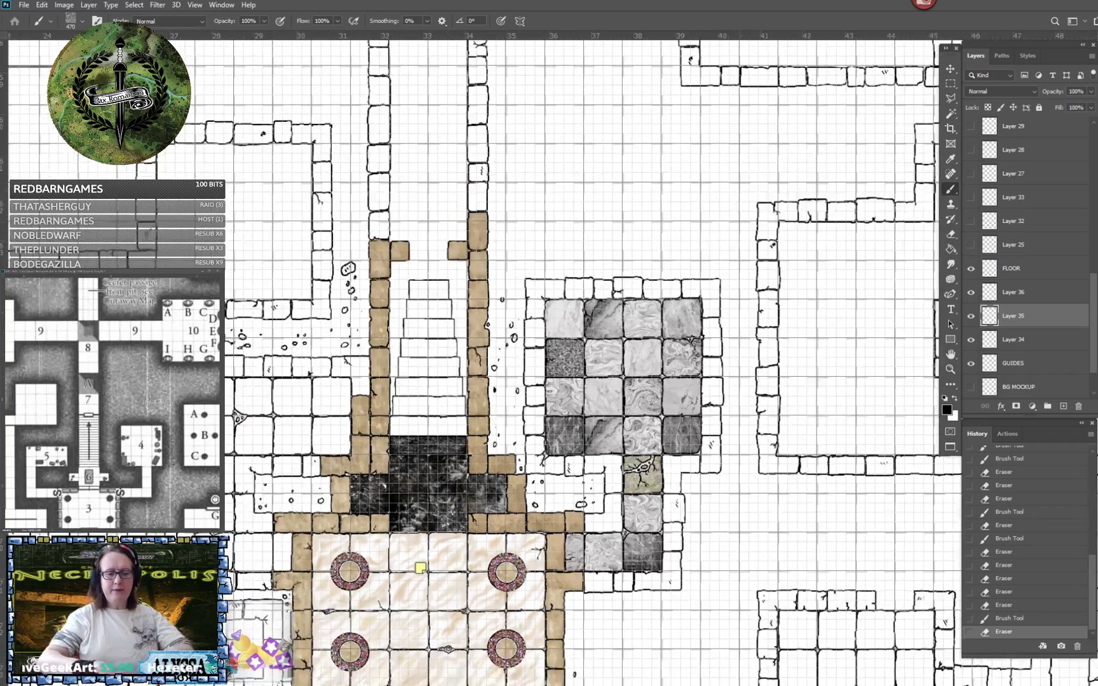
{"action": "scroll", "coordinate": [447, 664], "scroll_direction": "up", "scroll_amount": 4}
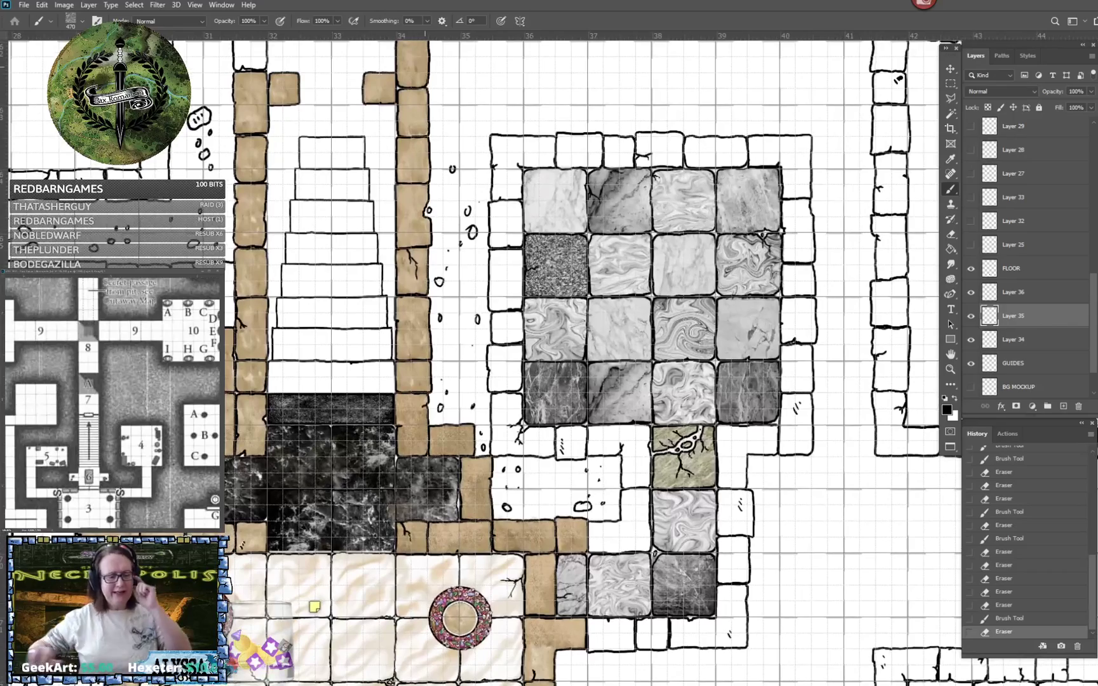
{"action": "scroll", "coordinate": [726, 644], "scroll_direction": "up", "scroll_amount": 2}
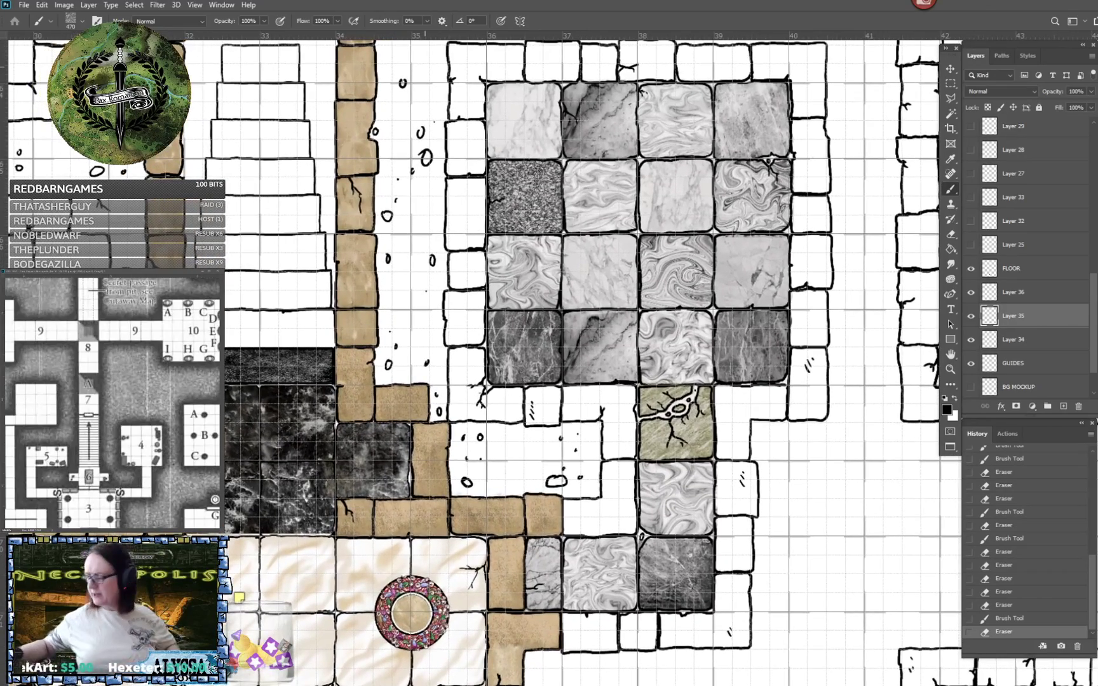
{"action": "scroll", "coordinate": [1041, 253], "scroll_direction": "up", "scroll_amount": 8}
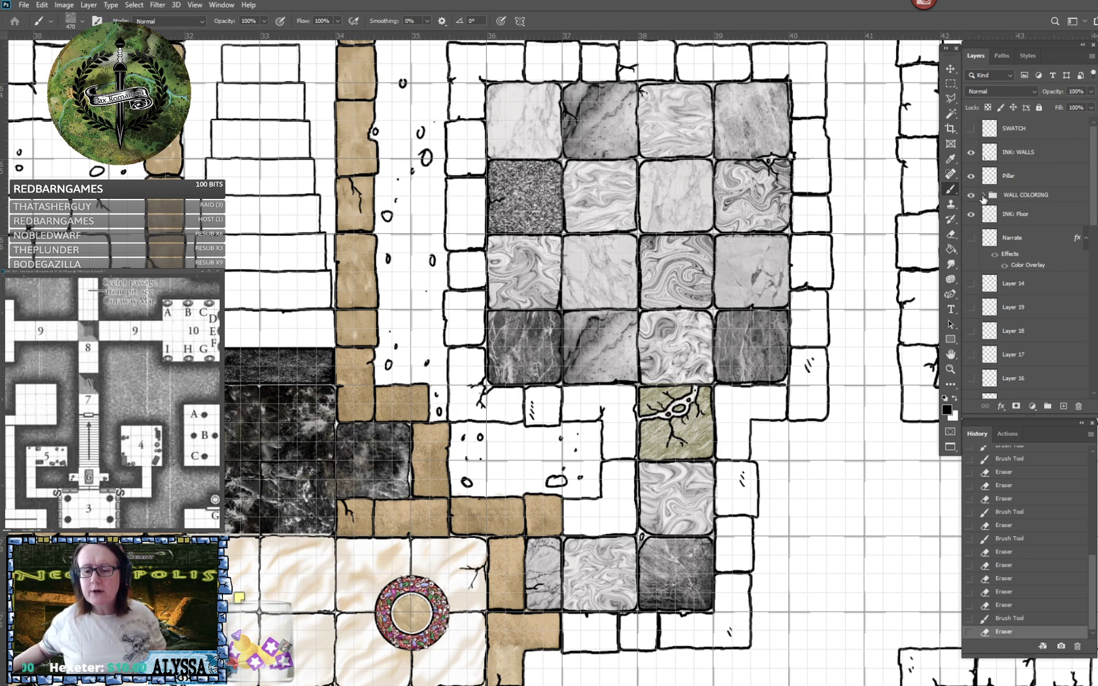
{"action": "left_click", "coordinate": [982, 196]}
{"action": "left_click", "coordinate": [1023, 216]}
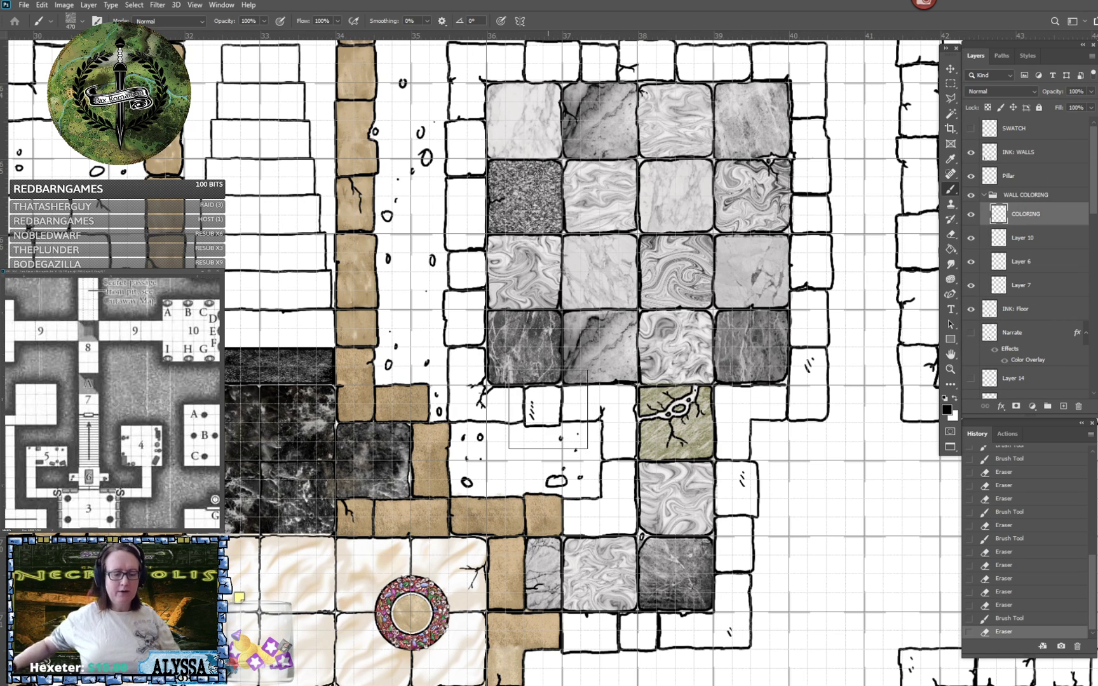
- Outline the wall blocks around the marble-tiled room and its passage with a Polygonal Lasso selection
{"action": "scroll", "coordinate": [547, 413], "scroll_direction": "down", "scroll_amount": 3}
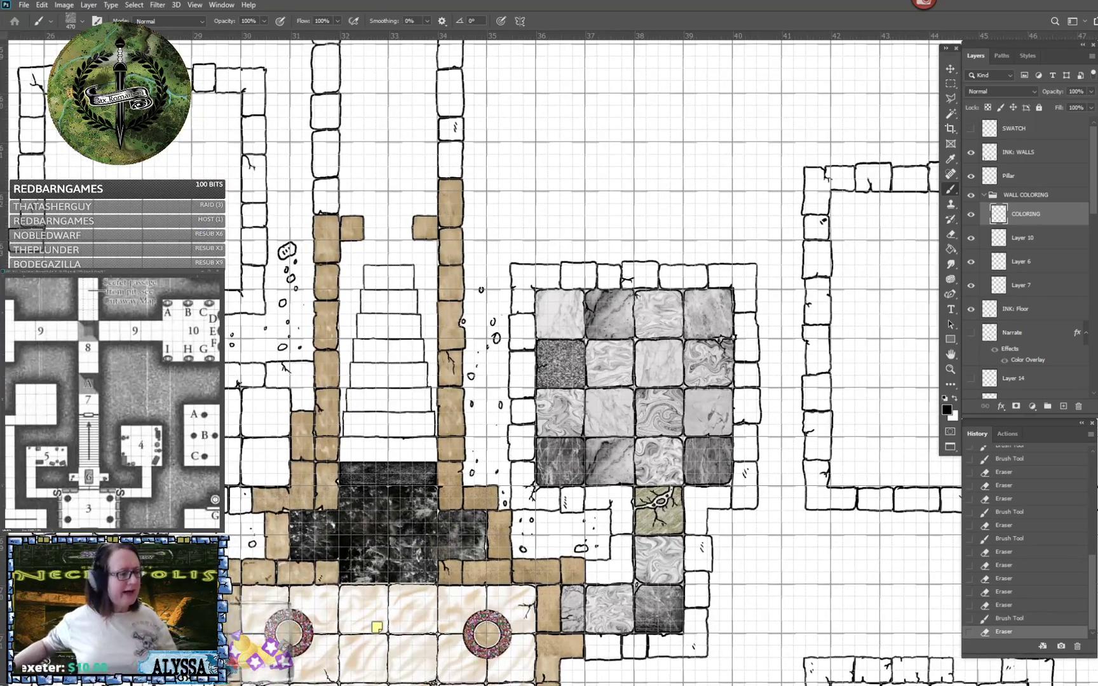
{"action": "left_click", "coordinate": [951, 99]}
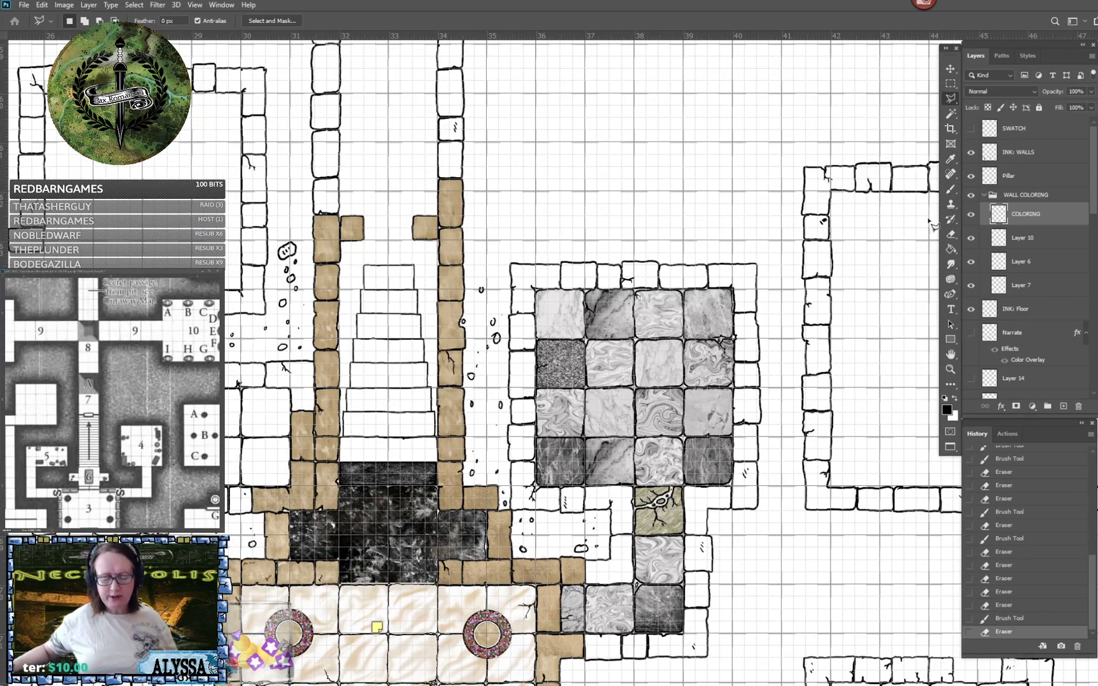
{"action": "scroll", "coordinate": [826, 465], "scroll_direction": "up", "scroll_amount": 2}
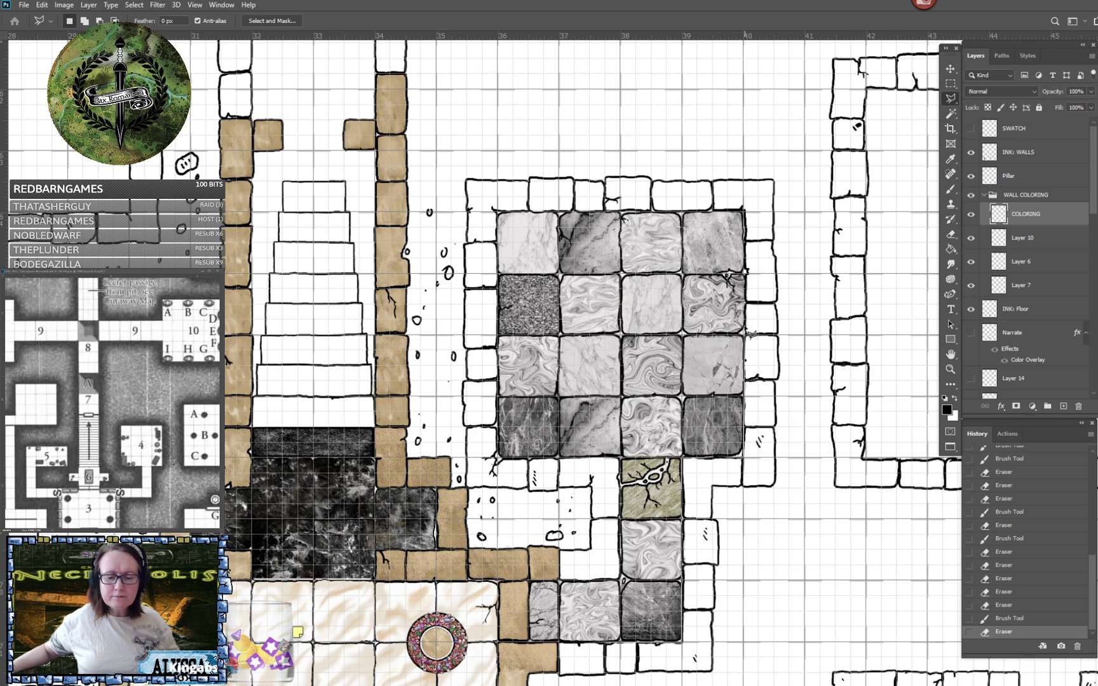
{"action": "left_click", "coordinate": [746, 272]}
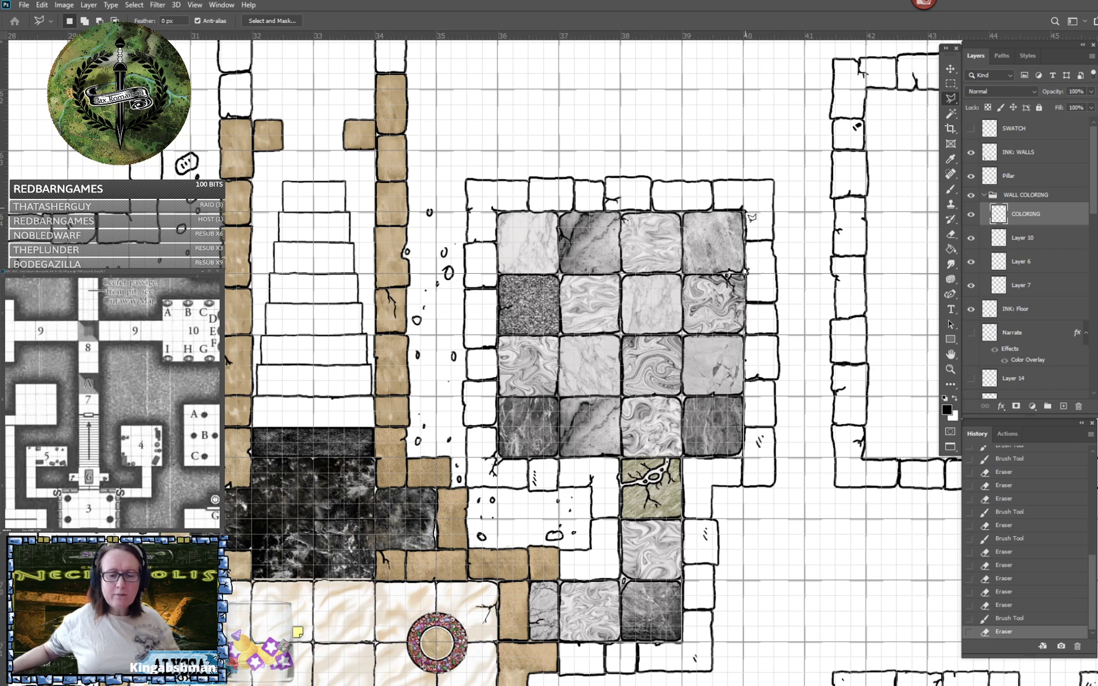
{"action": "left_click", "coordinate": [742, 208]}
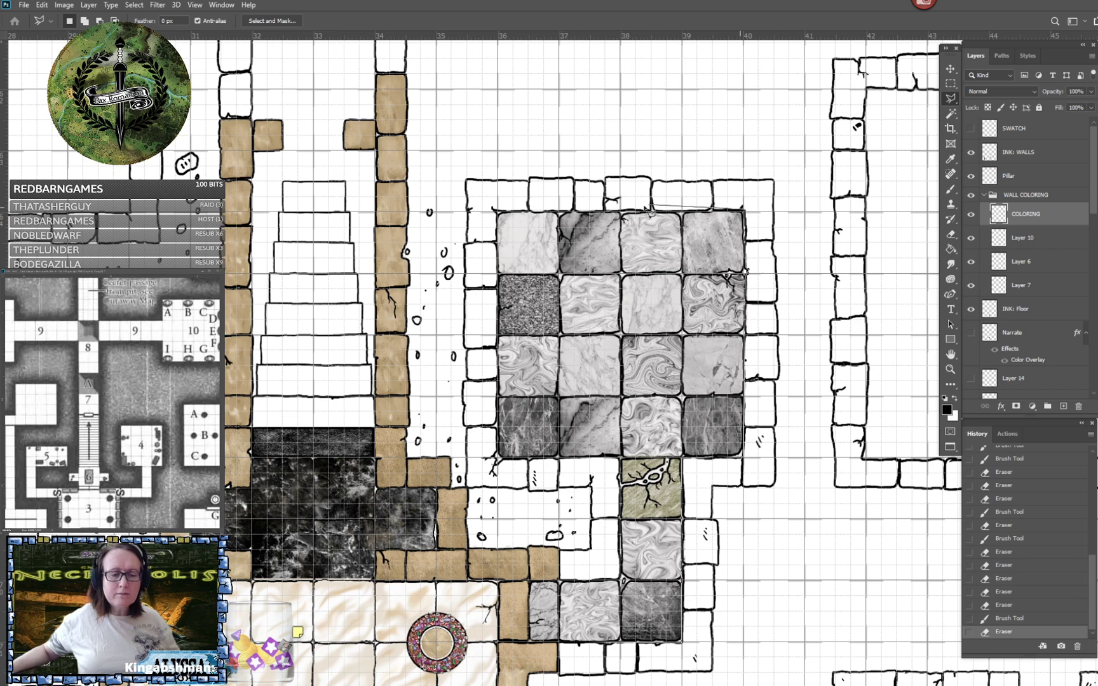
{"action": "left_click", "coordinate": [498, 213]}
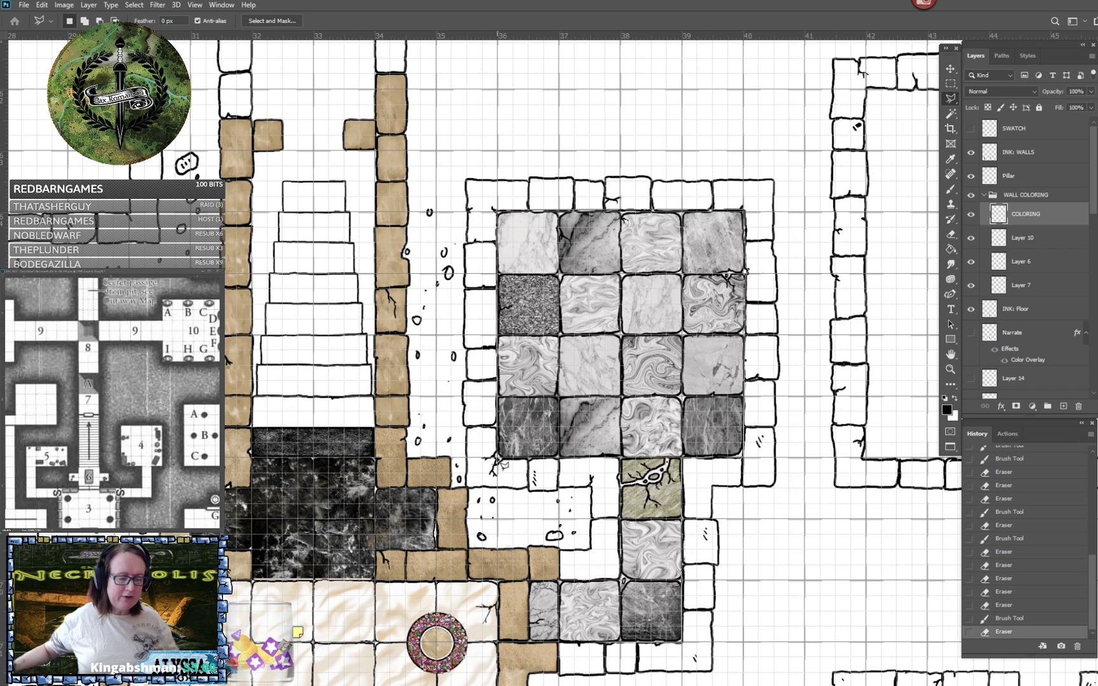
{"action": "left_click", "coordinate": [499, 461]}
{"action": "left_click", "coordinate": [620, 460]}
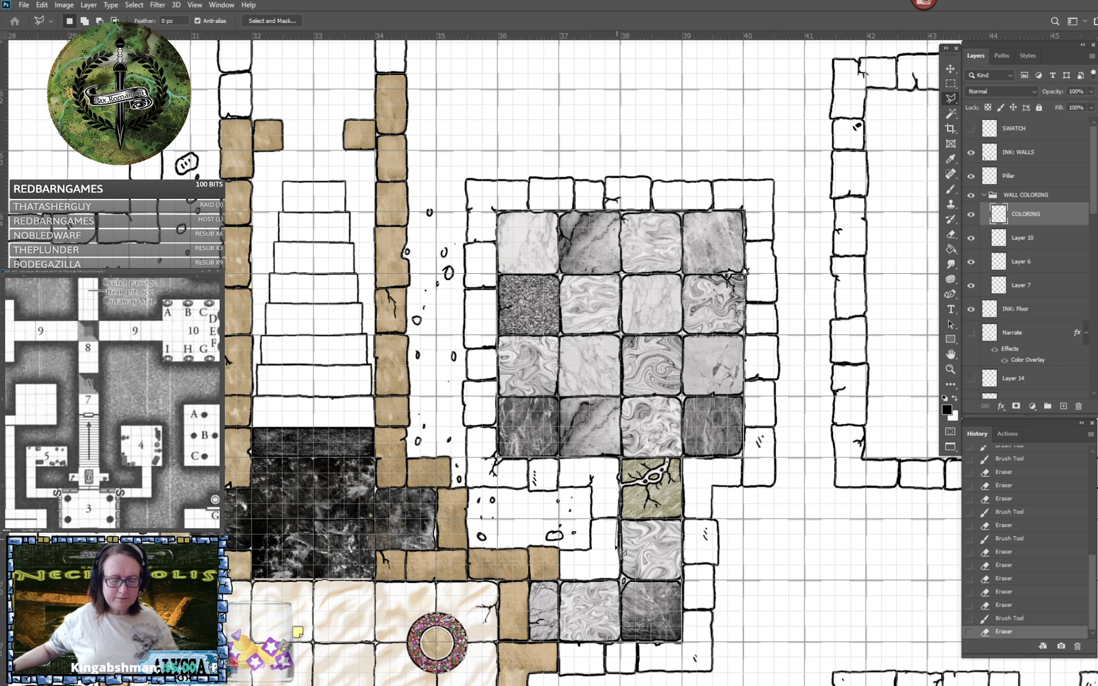
{"action": "left_click", "coordinate": [621, 582]}
{"action": "left_click", "coordinate": [558, 582]}
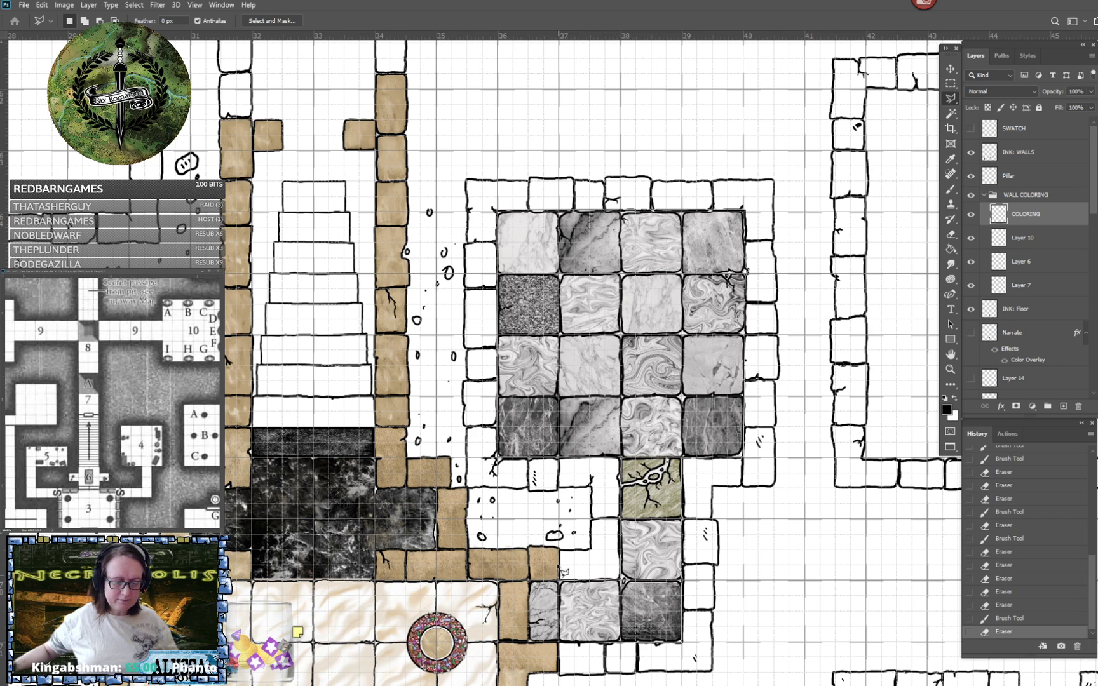
{"action": "left_click", "coordinate": [558, 551]}
{"action": "left_click", "coordinate": [590, 550]}
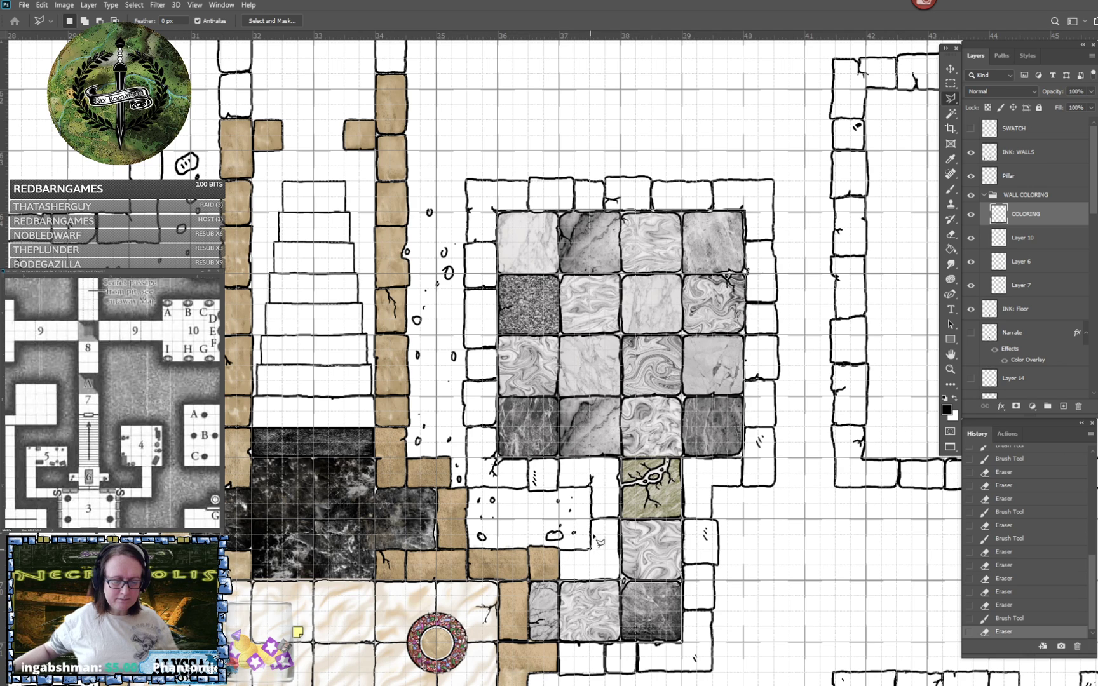
{"action": "left_click", "coordinate": [591, 486]}
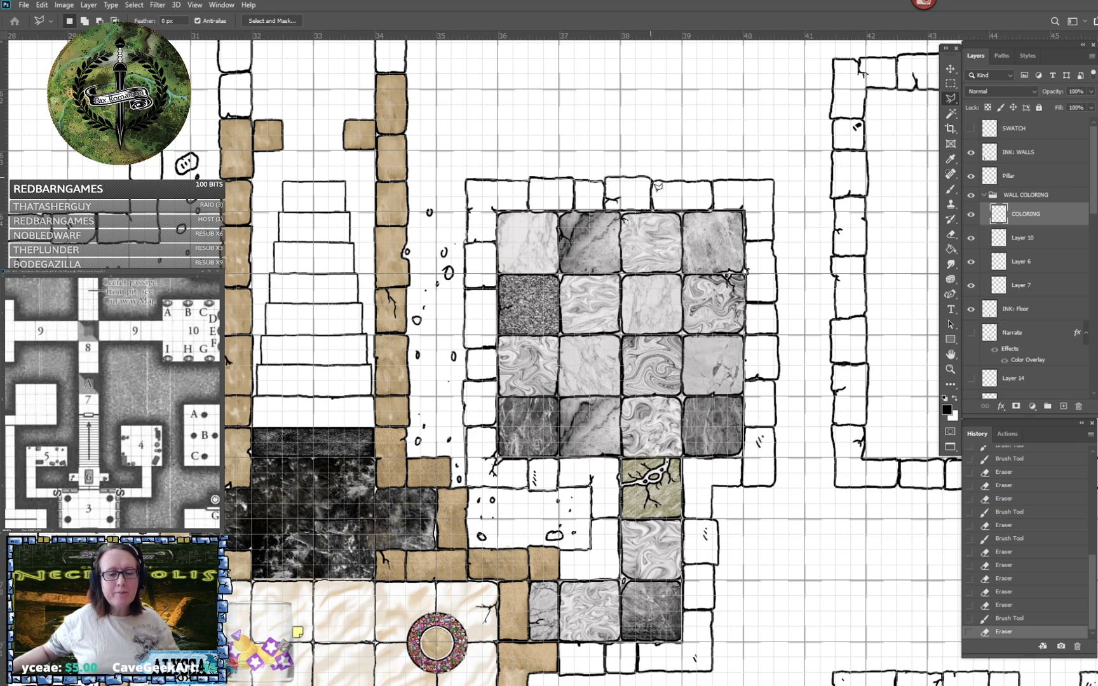
{"action": "left_click", "coordinate": [774, 181]}
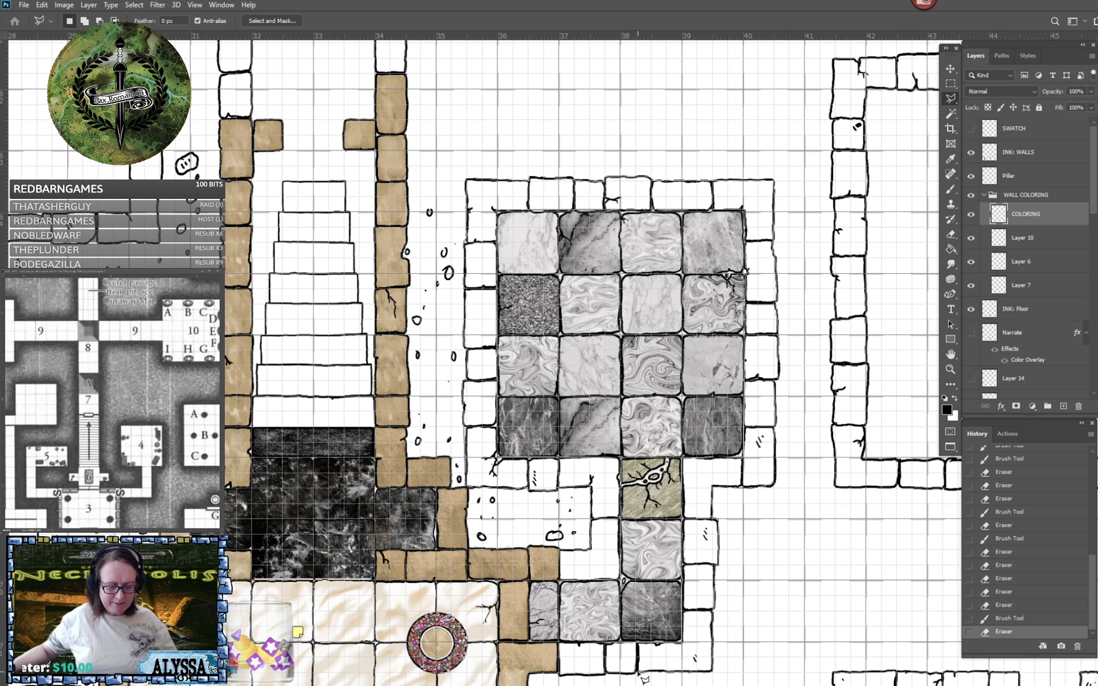
{"action": "scroll", "coordinate": [642, 675], "scroll_direction": "down", "scroll_amount": 1}
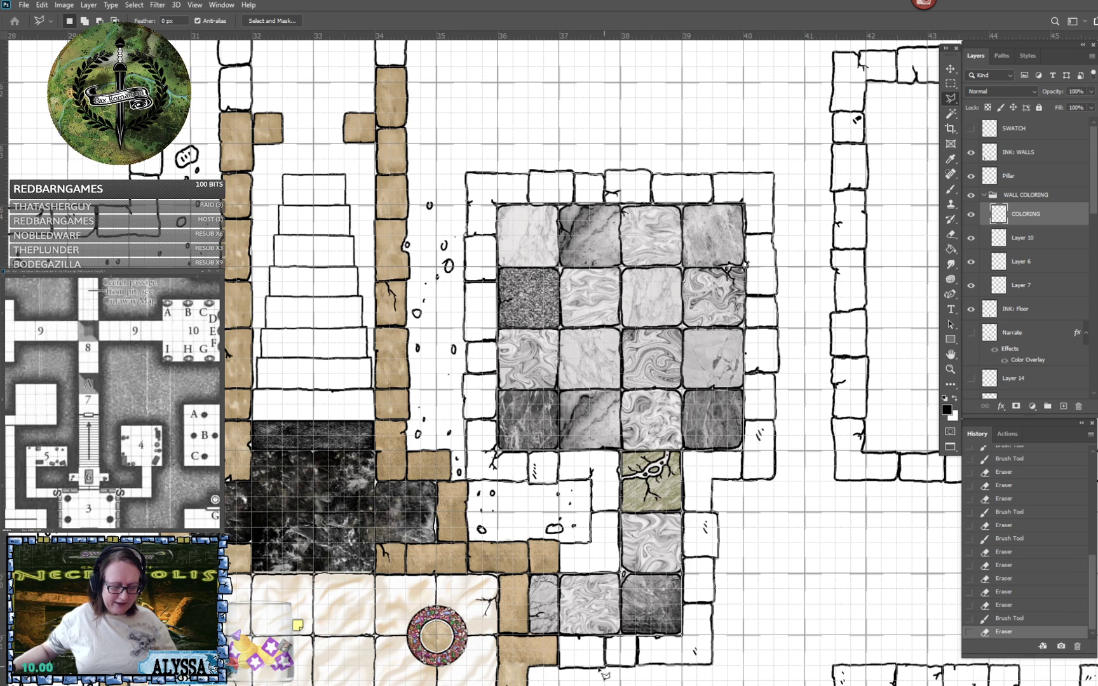
{"action": "double_click", "coordinate": [566, 643]}
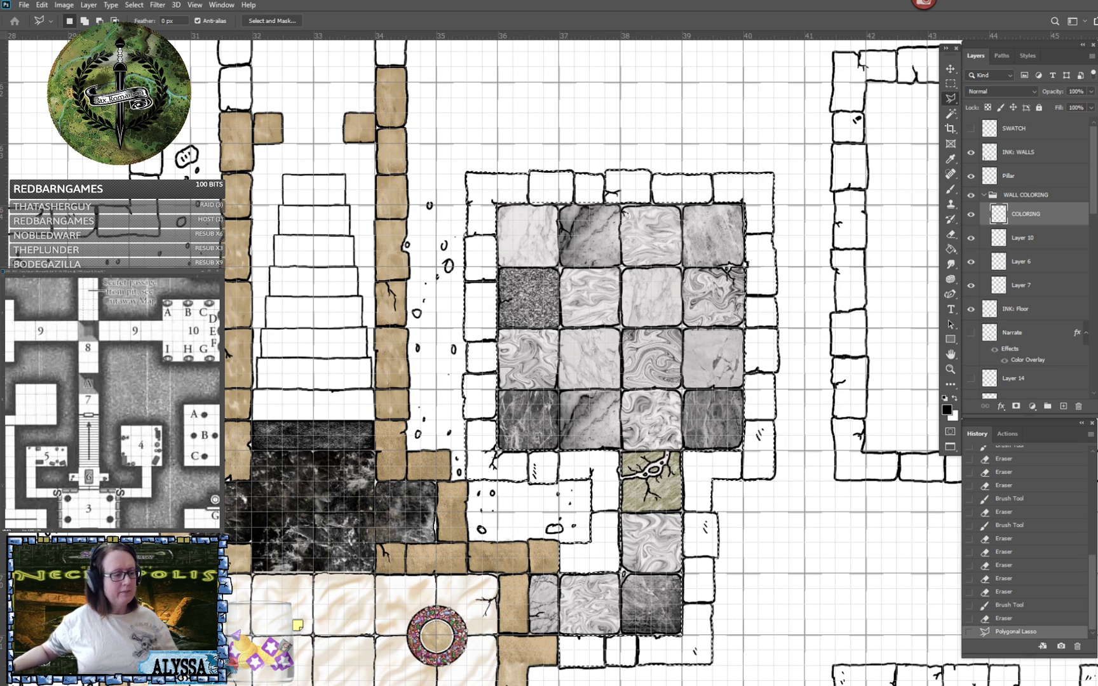
- Sample the tan of the existing walls and set the foreground colour to the lighter tan #b09979
{"action": "left_click", "coordinate": [946, 410]}
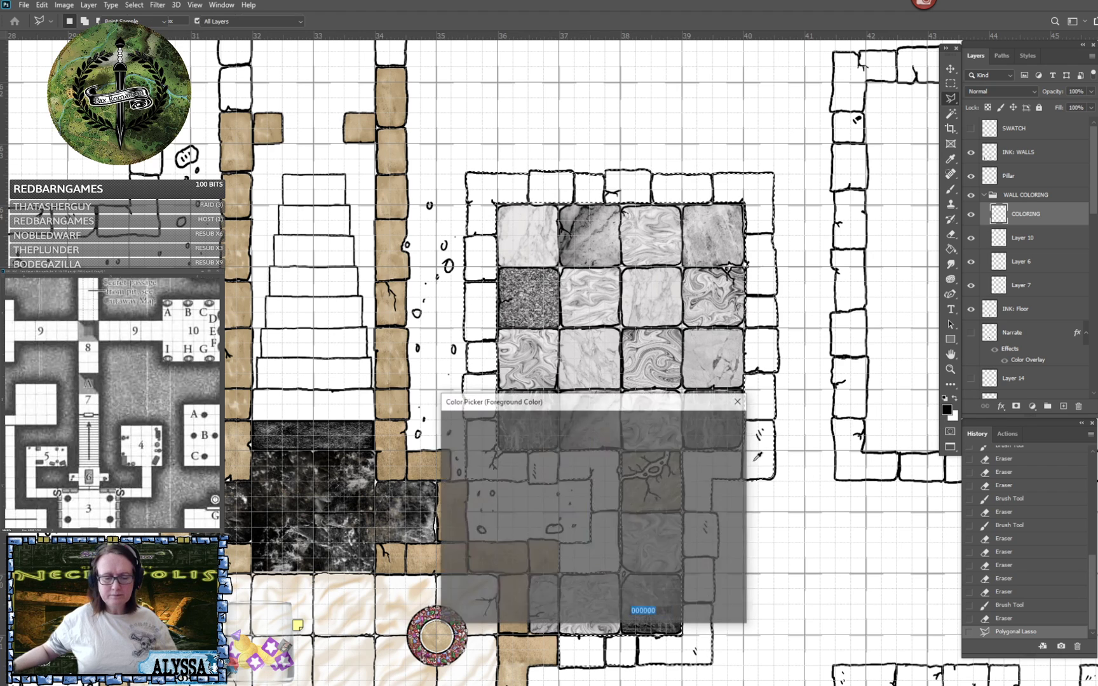
{"action": "left_click", "coordinate": [413, 555]}
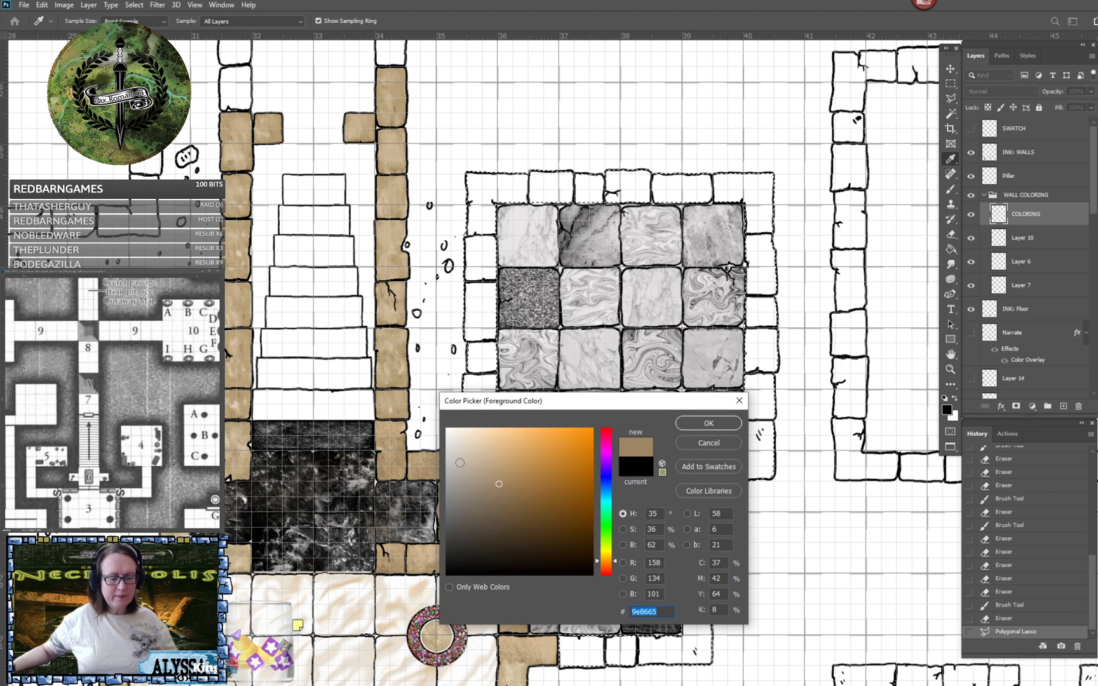
{"action": "left_click", "coordinate": [491, 473]}
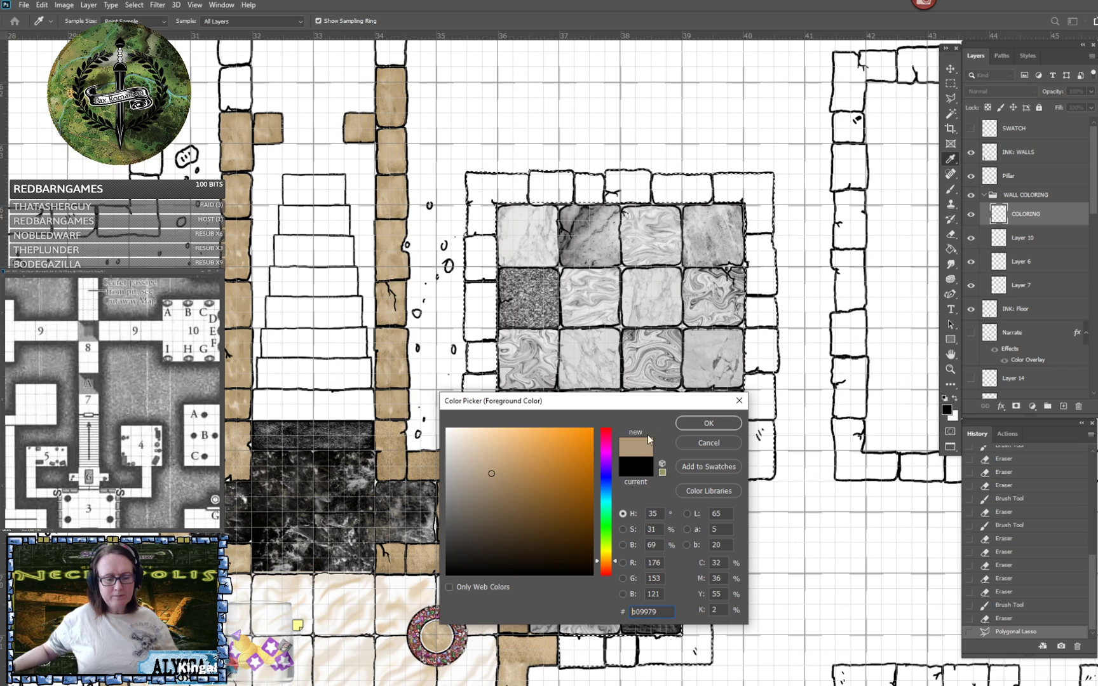
{"action": "left_click", "coordinate": [708, 423]}
- Fill the selected room and passage walls with the tan foreground colour using the Paint Bucket, and deselect
{"action": "left_click", "coordinate": [950, 249]}
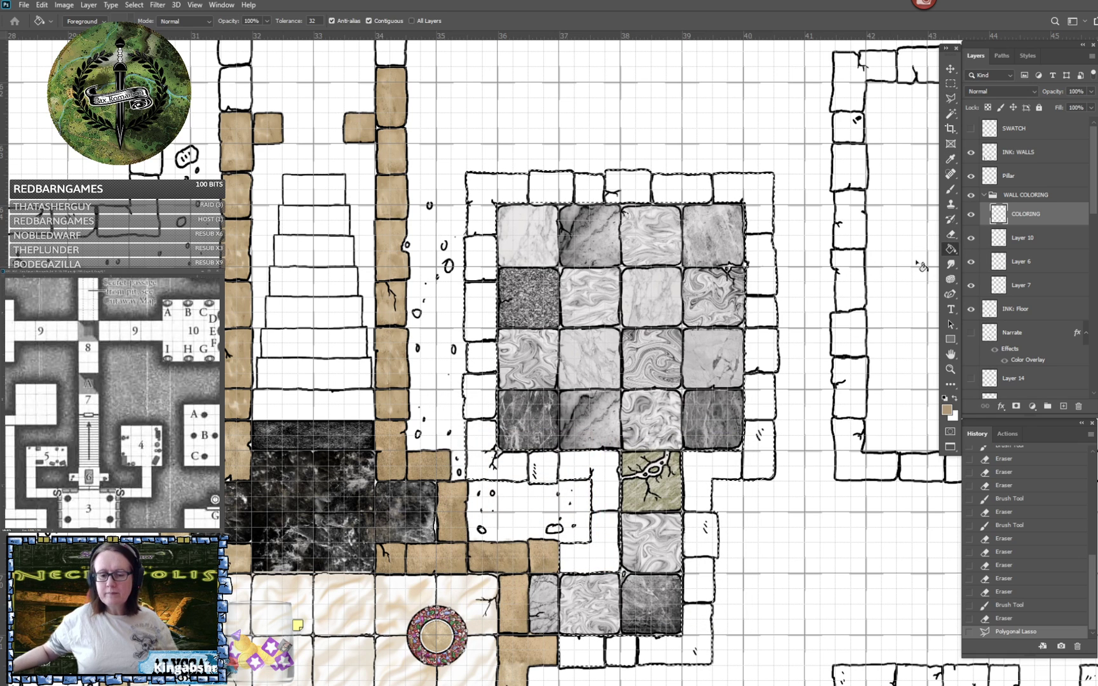
{"action": "left_click", "coordinate": [781, 361]}
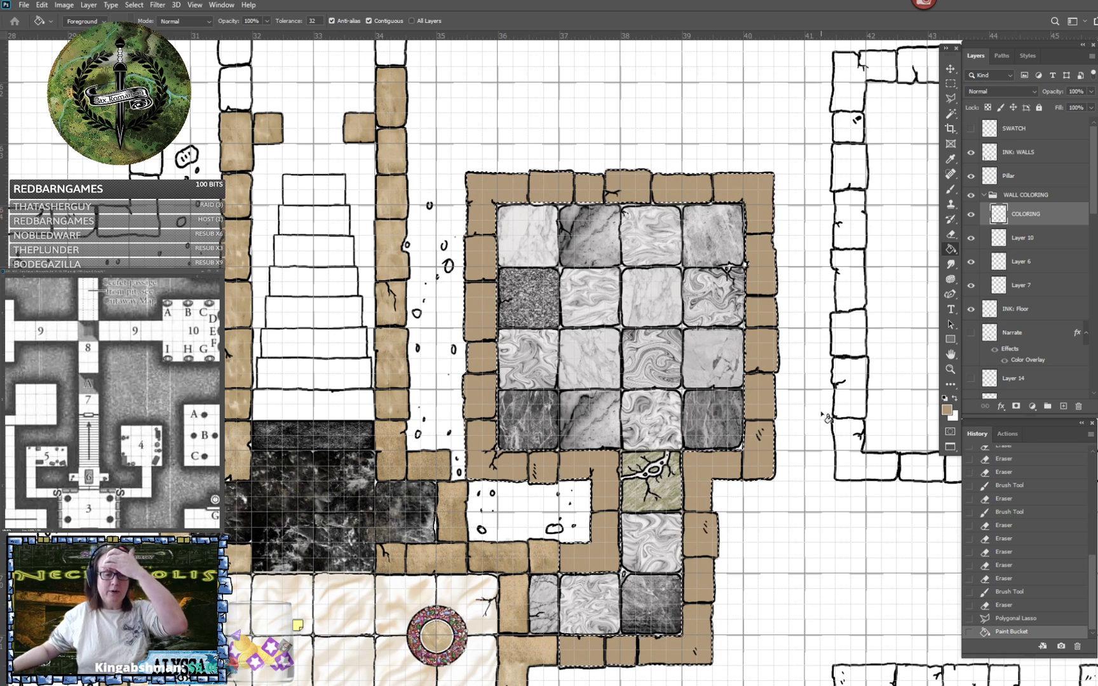
{"action": "left_click", "coordinate": [951, 84]}
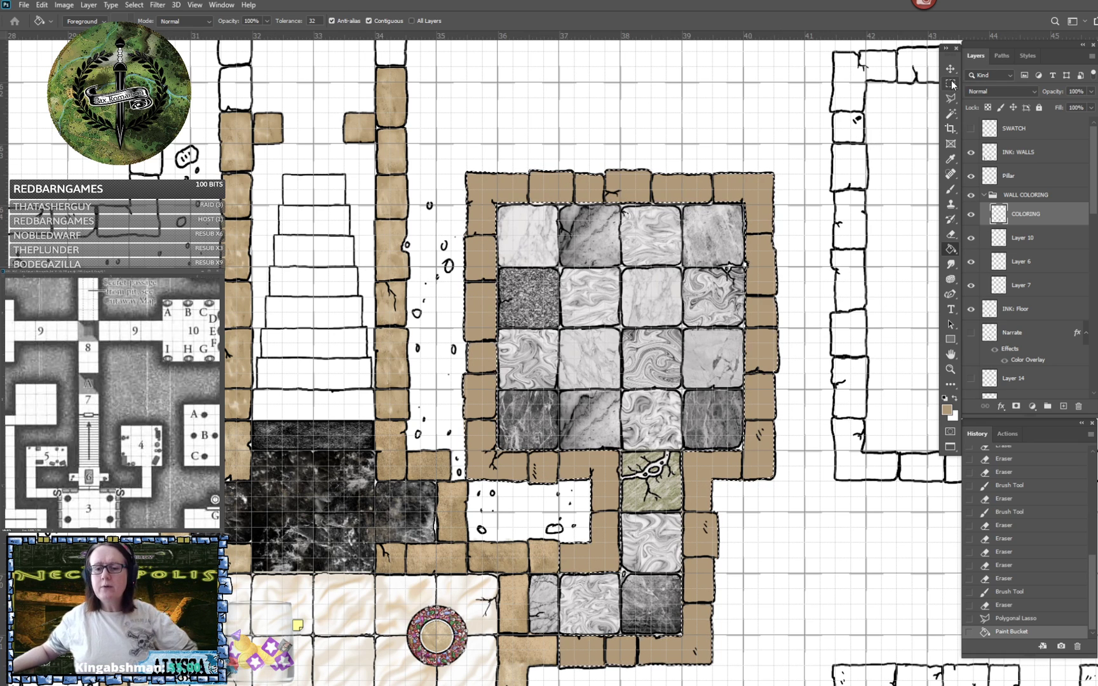
{"action": "left_click", "coordinate": [796, 155]}
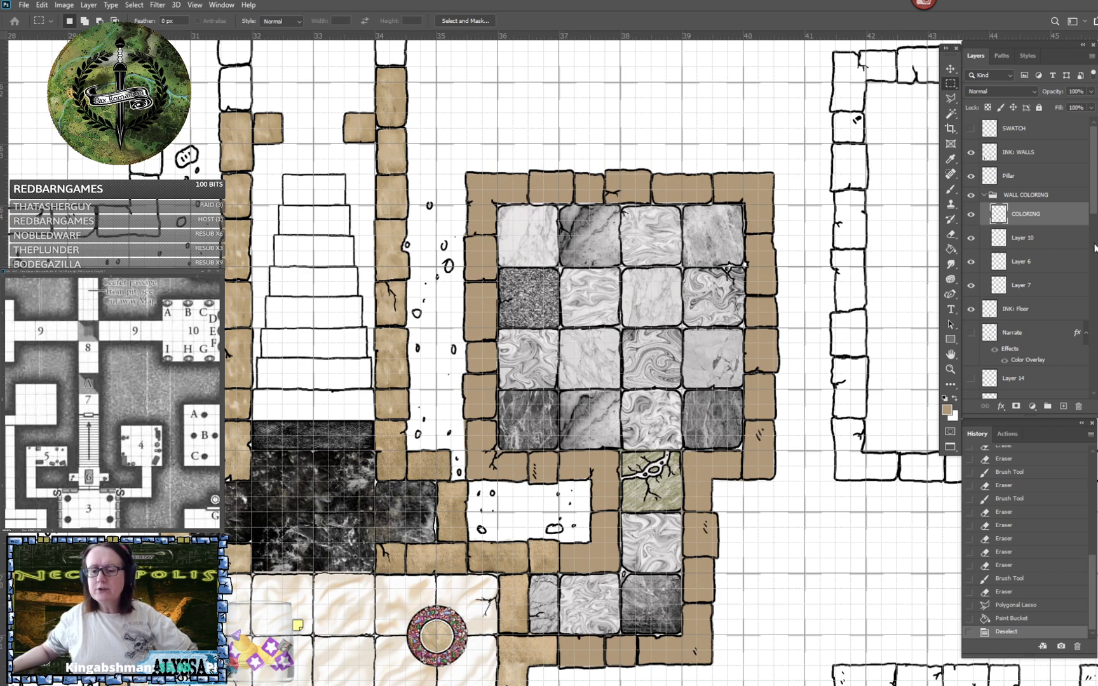
- Collapse the WALL COLORING group and add a new layer named SHADOWS just above the Narrate layer
{"action": "left_click", "coordinate": [983, 195]}
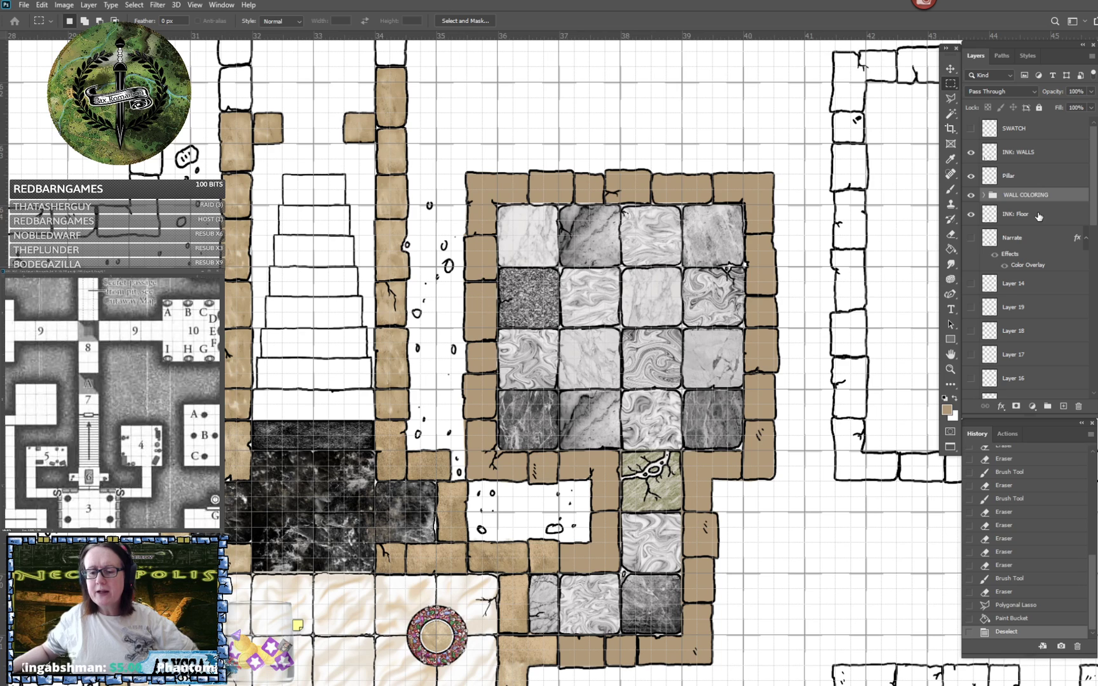
{"action": "left_click", "coordinate": [1038, 217]}
{"action": "left_click", "coordinate": [1041, 238]}
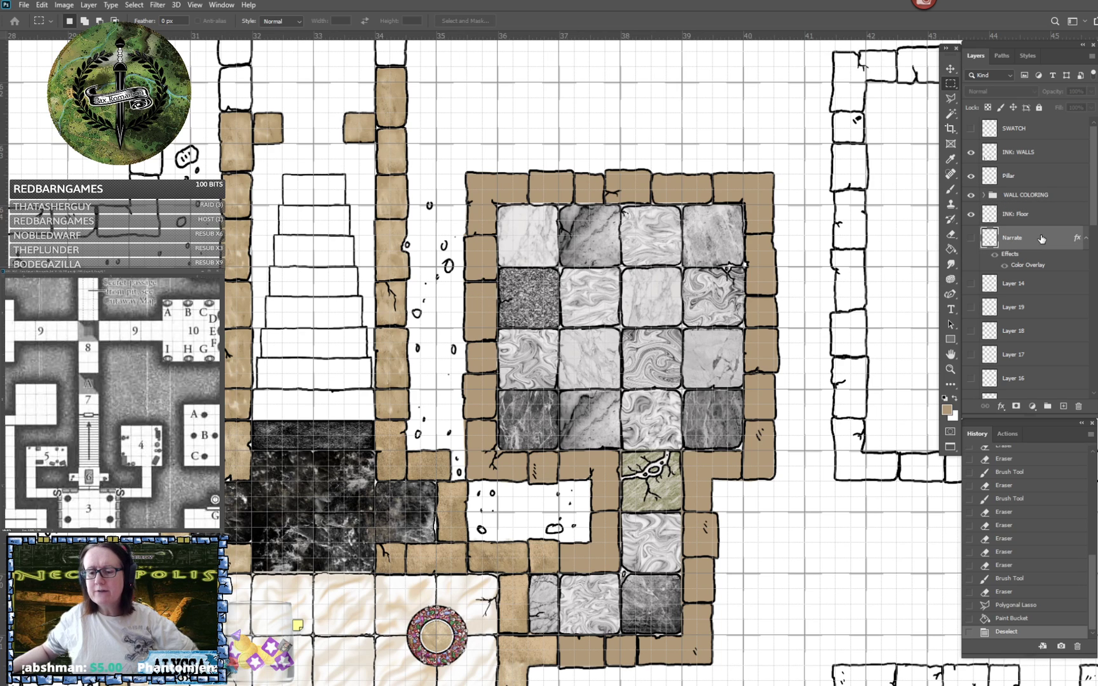
{"action": "left_click", "coordinate": [1063, 406]}
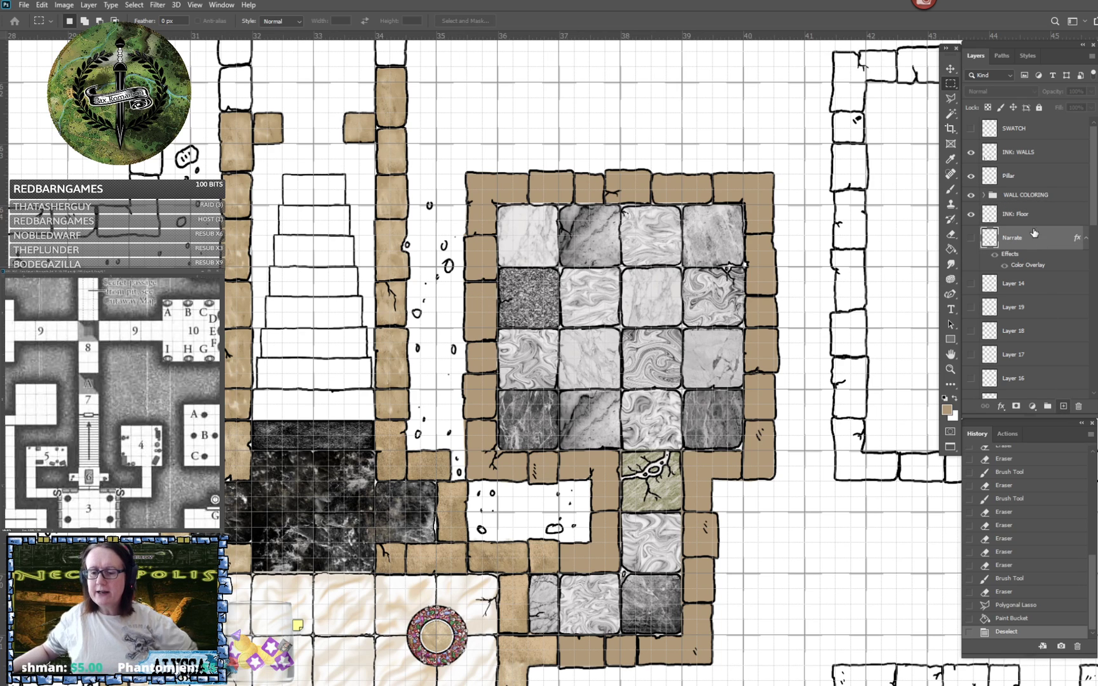
{"action": "double_click", "coordinate": [1016, 238]}
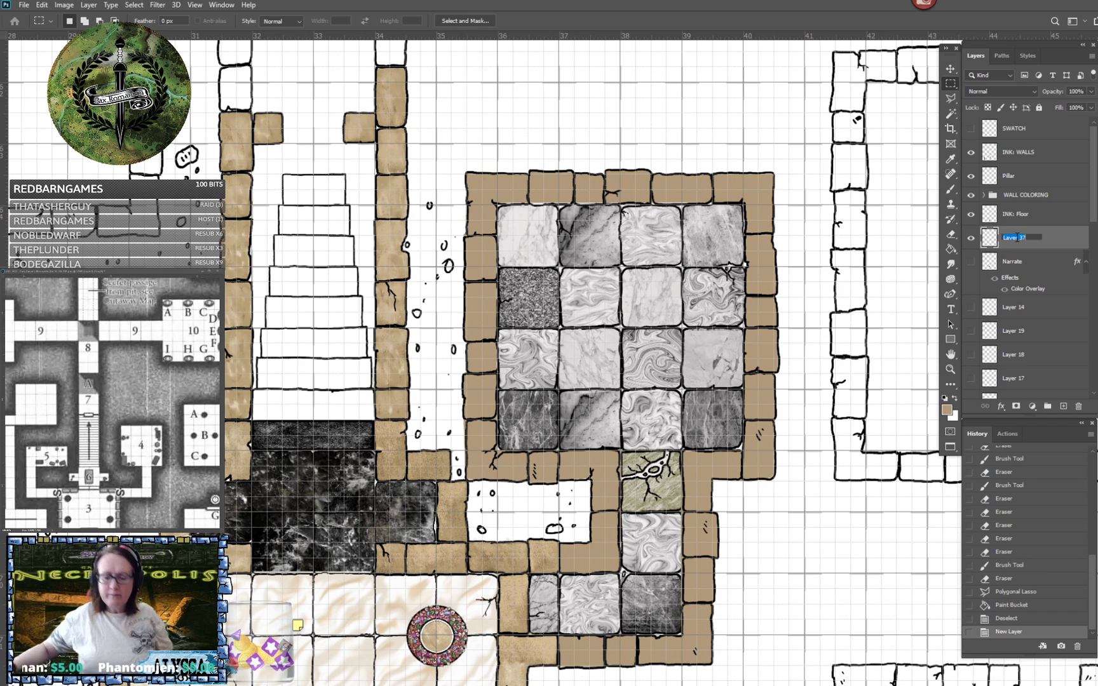
{"action": "type", "text": "SHADOWS"}
{"action": "key", "text": "Return"}
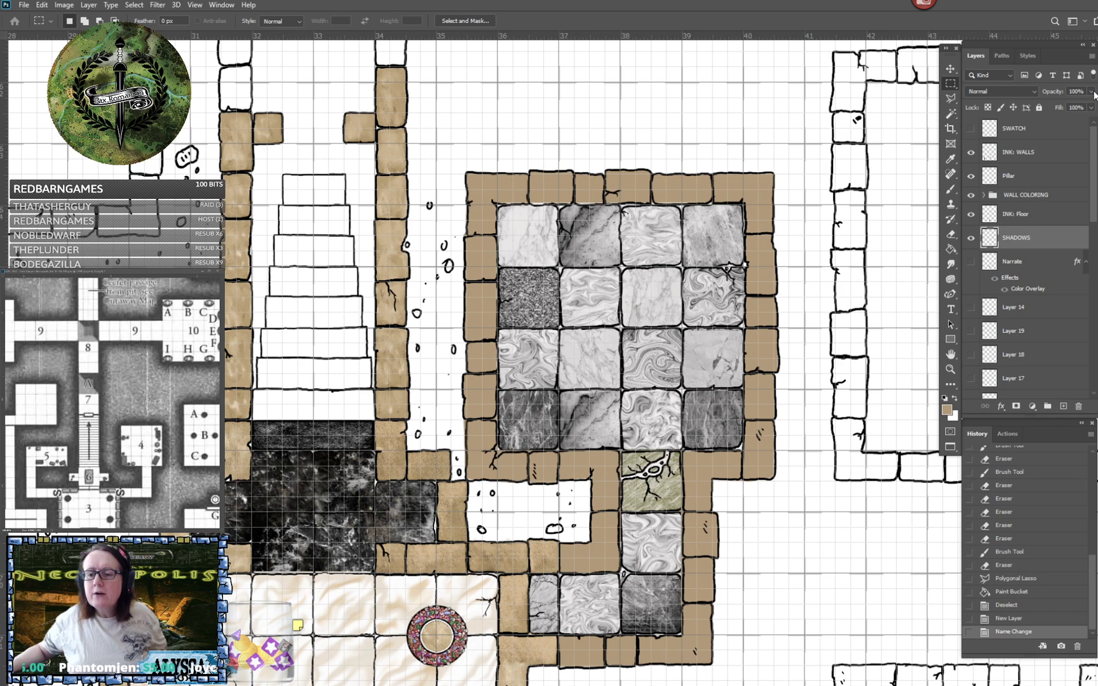
- Add another layer directly above SHADOWS and name it SHADOWS HIGH
{"action": "left_click", "coordinate": [1064, 403]}
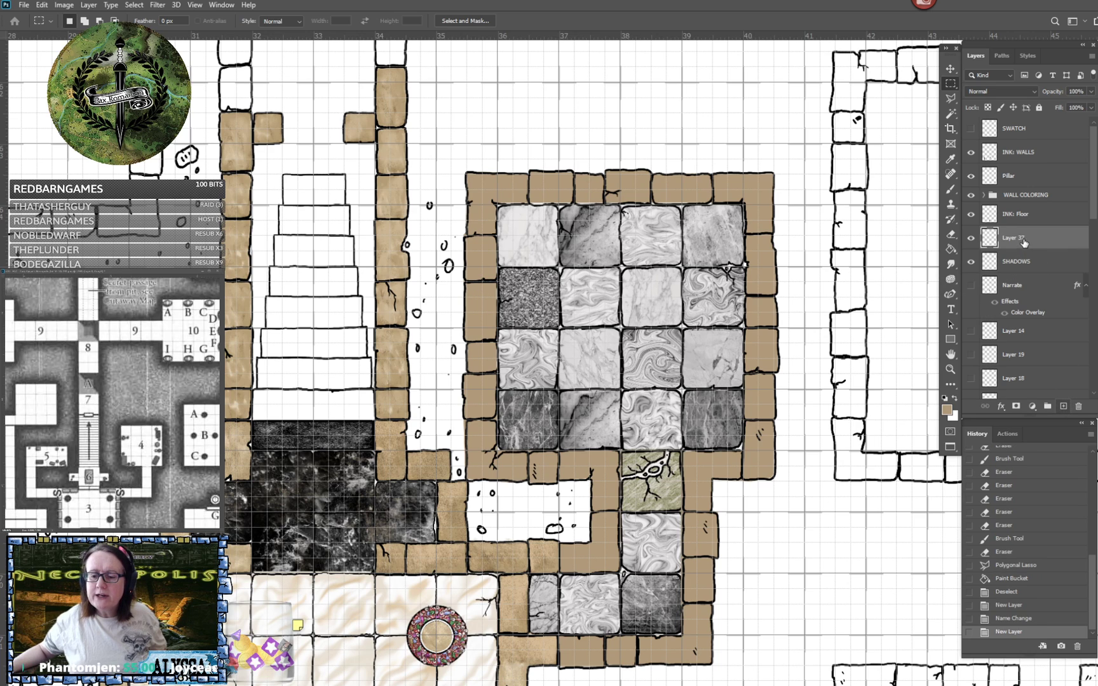
{"action": "double_click", "coordinate": [1016, 238]}
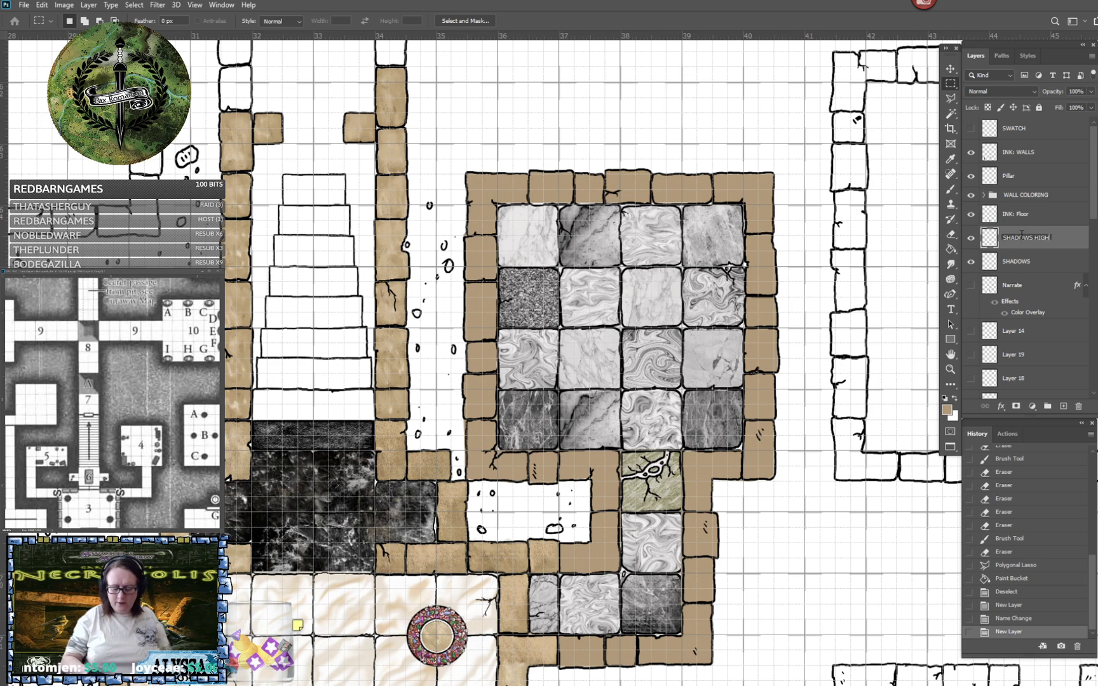
{"action": "key", "text": "Return"}
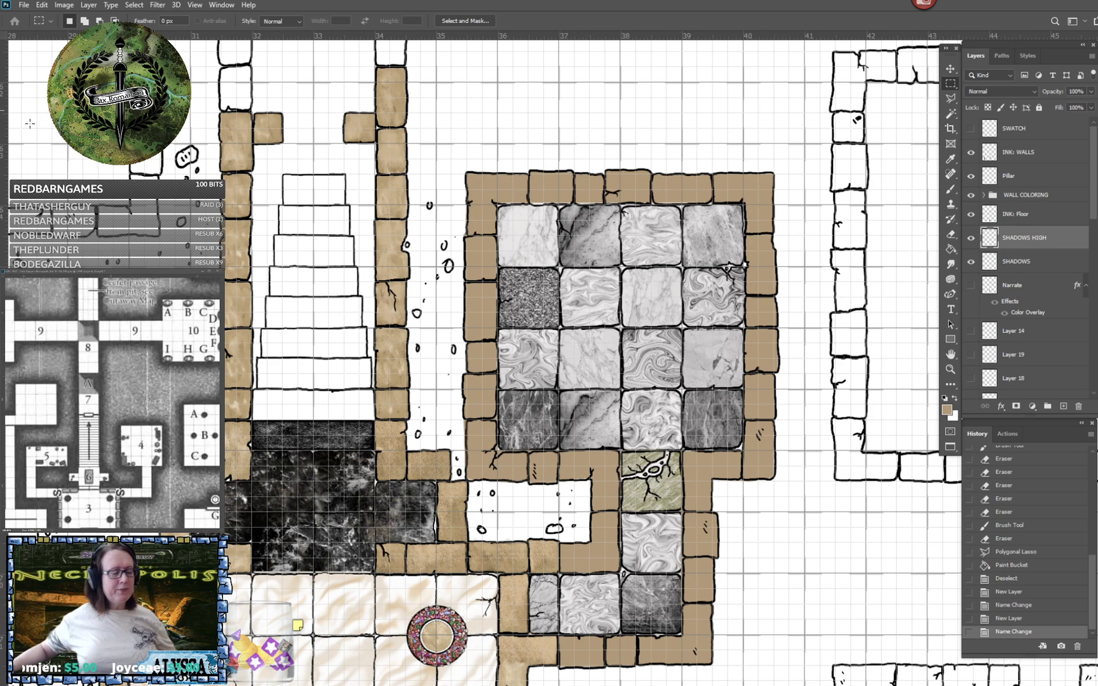
- Reset the foreground colour to black and pick the Soft Round preset for the Brush tool
{"action": "left_click", "coordinate": [945, 399]}
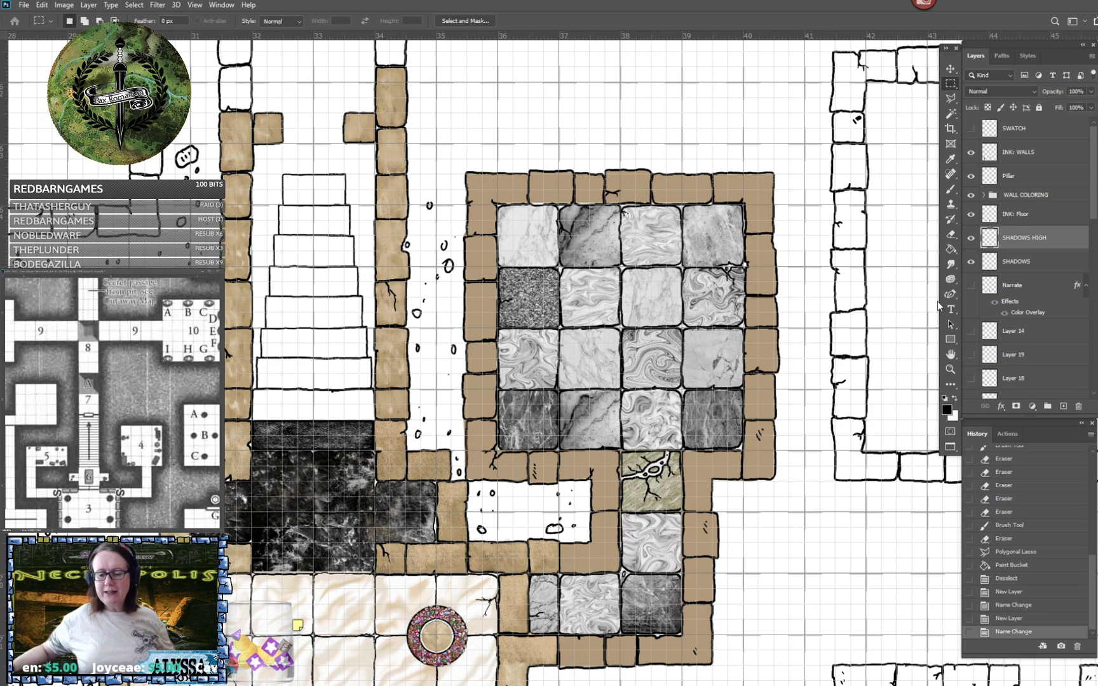
{"action": "left_click", "coordinate": [951, 191]}
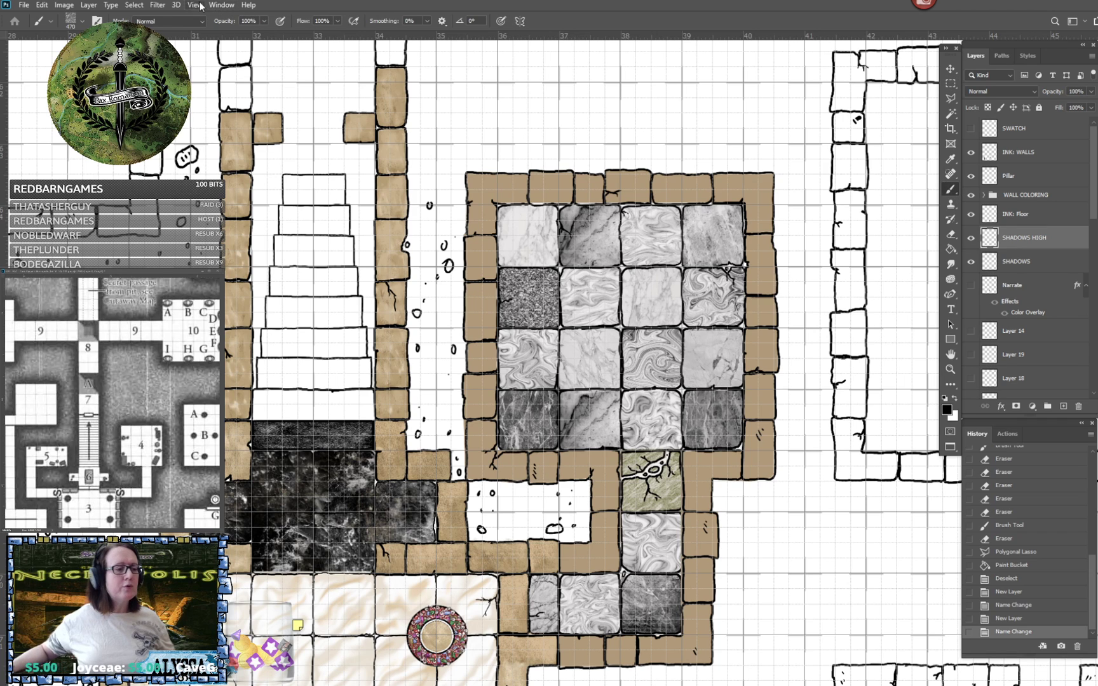
{"action": "left_click", "coordinate": [83, 22]}
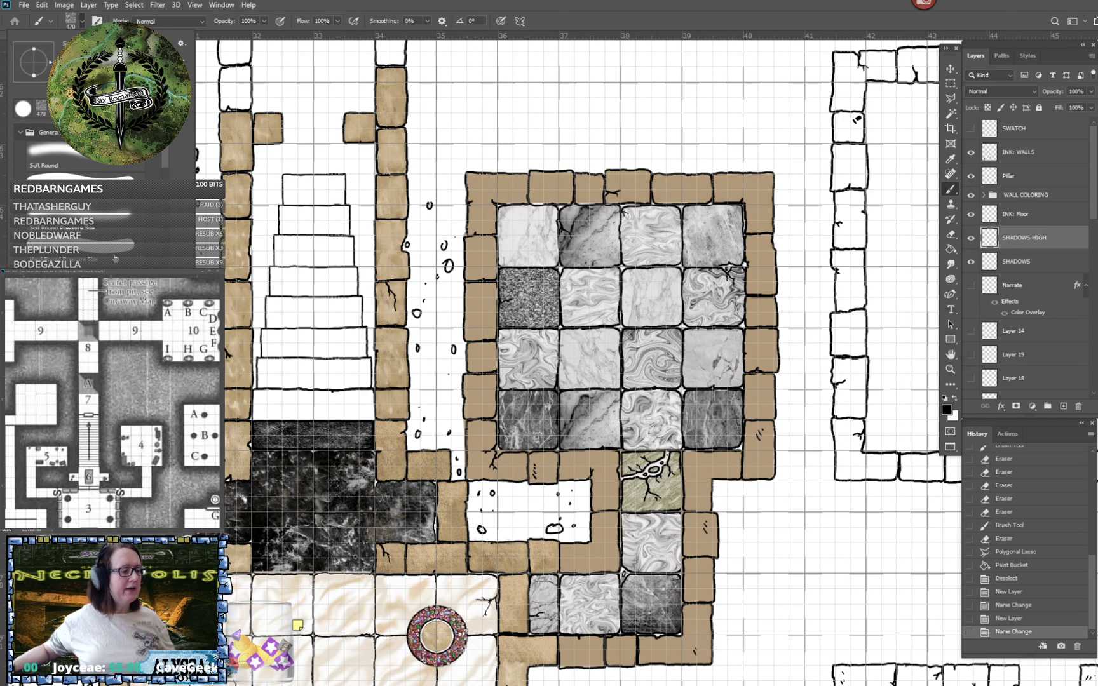
{"action": "left_click", "coordinate": [94, 153]}
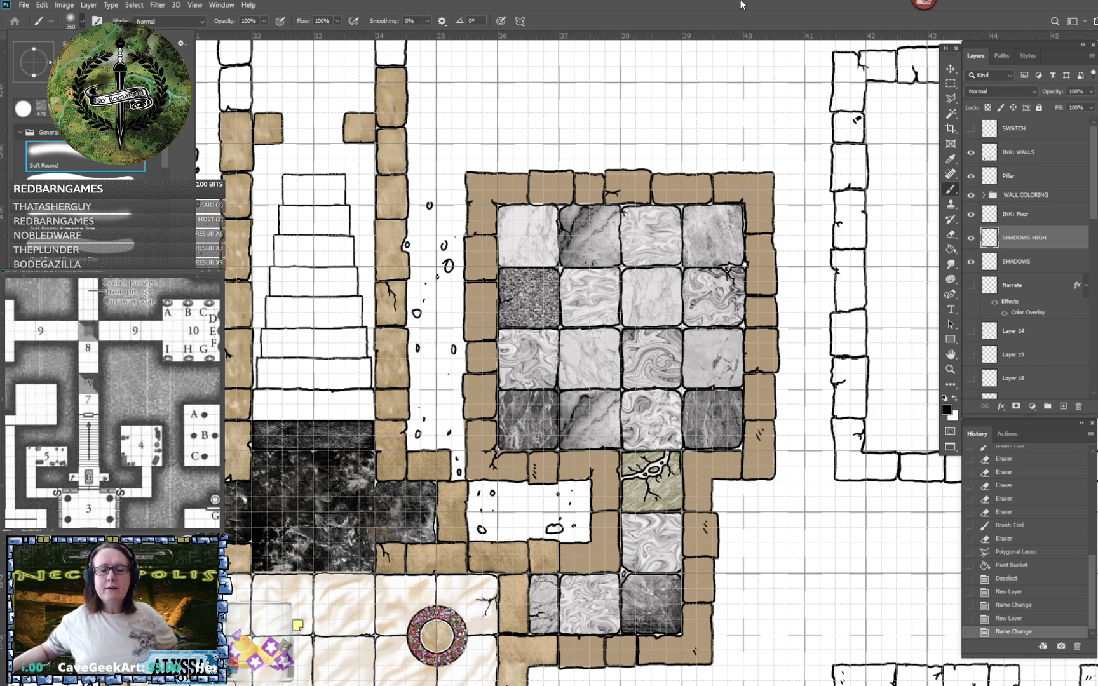
{"action": "left_click", "coordinate": [782, 20]}
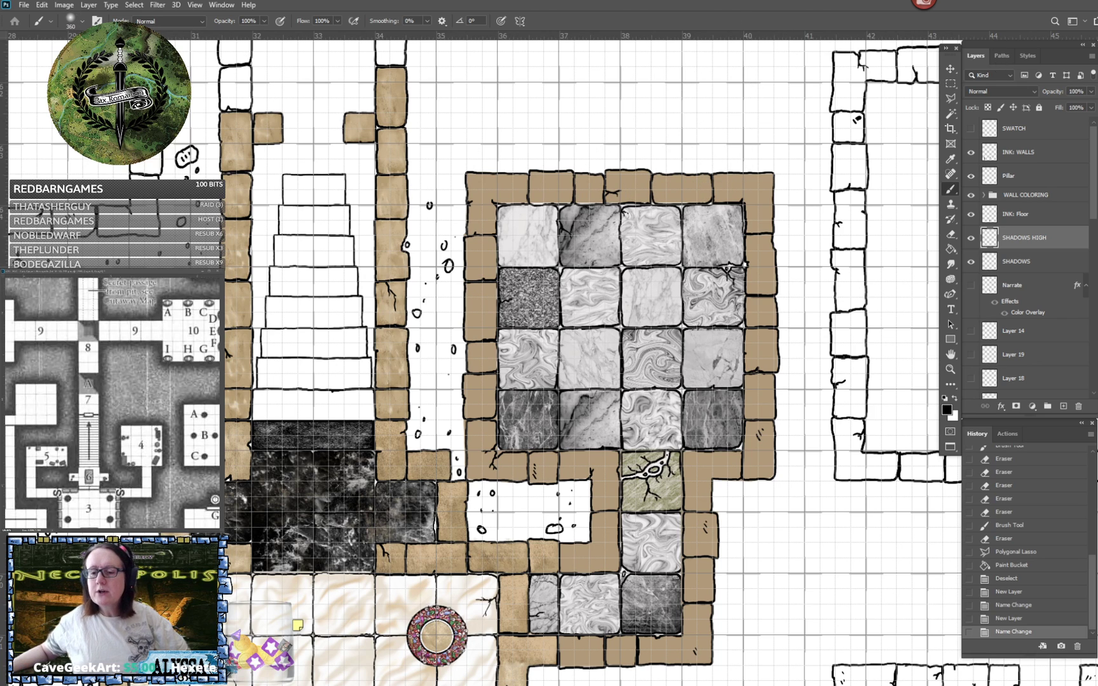
- Make the SHADOWS layer active and set its opacity to 25%
{"action": "left_click", "coordinate": [1047, 258]}
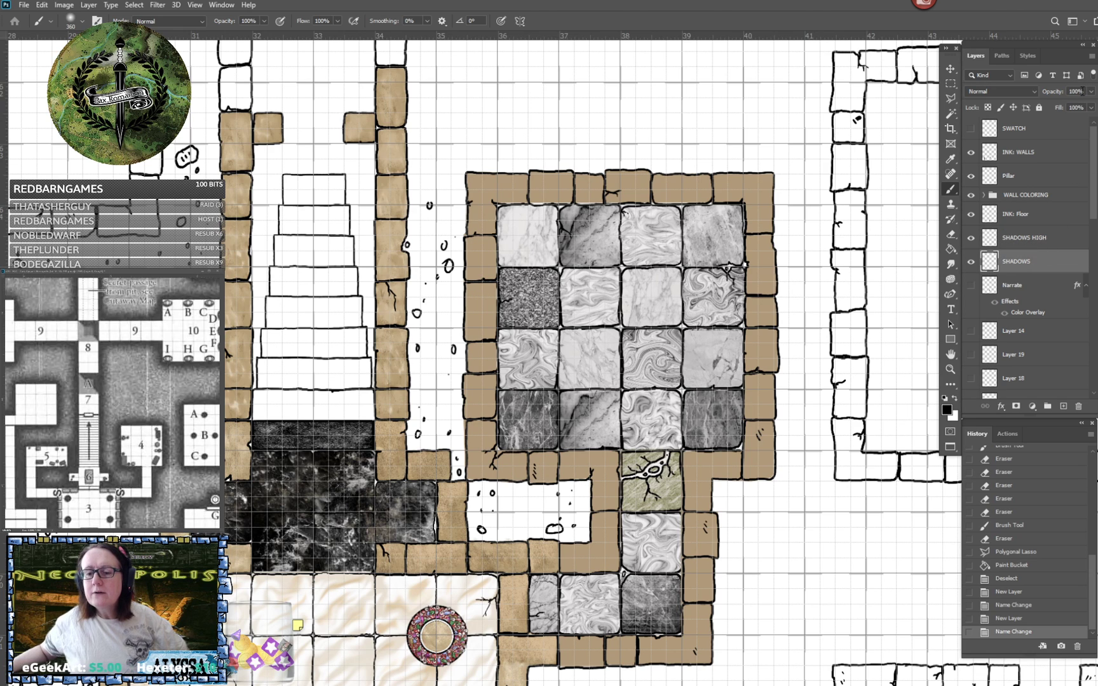
{"action": "type", "text": "25"}
{"action": "key", "text": "Return"}
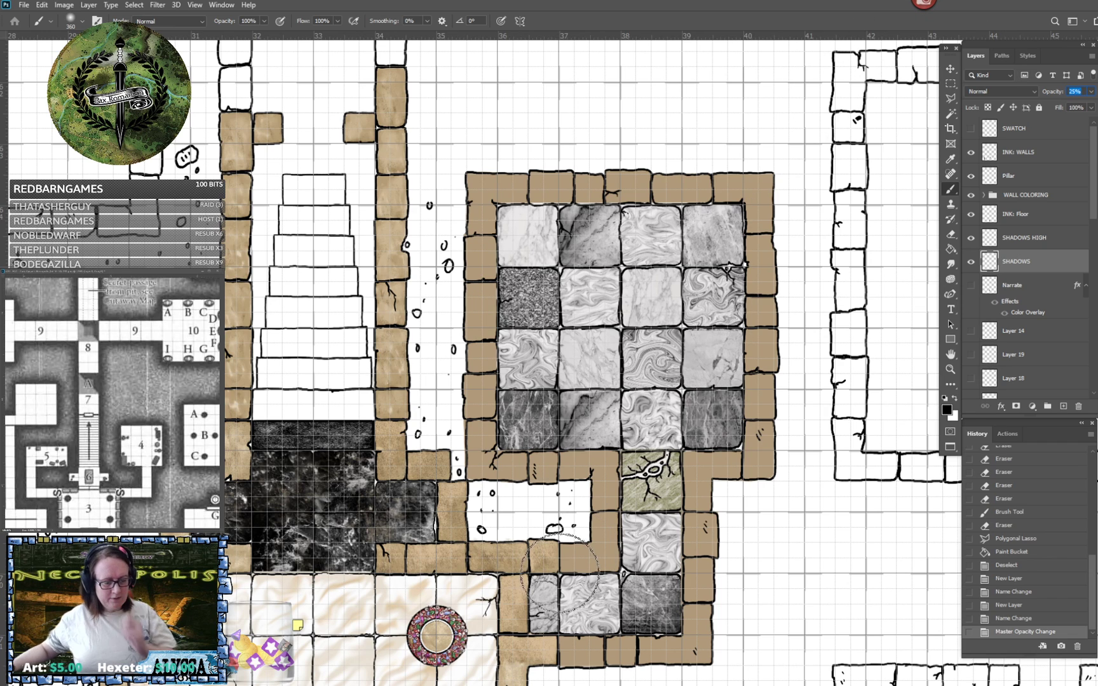
- Paint soft black shadows on the floor along the inside walls of the marble-tiled room and its connecting passage
{"action": "left_click", "coordinate": [620, 570]}
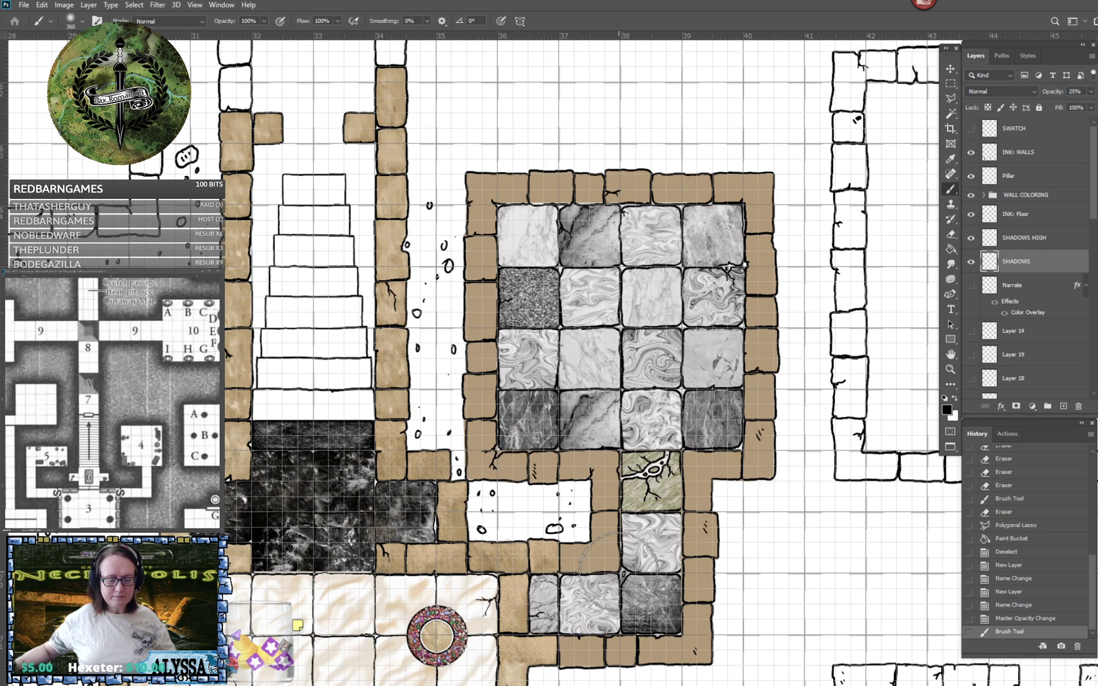
{"action": "left_click", "coordinate": [619, 448]}
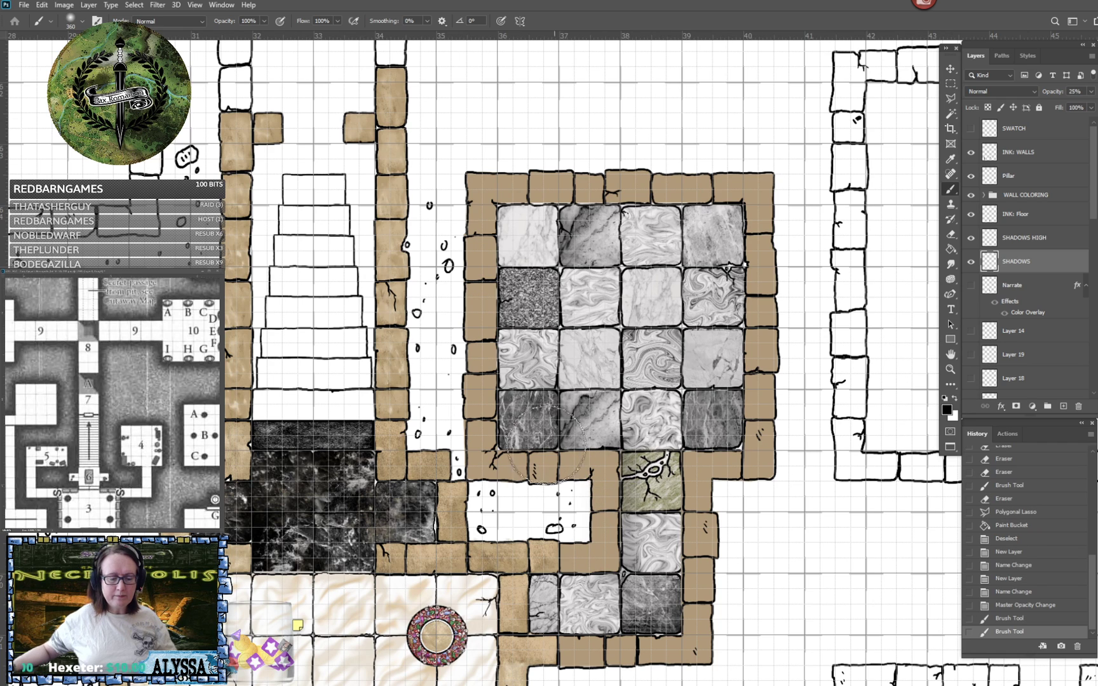
{"action": "left_click", "coordinate": [502, 445]}
{"action": "left_click", "coordinate": [499, 209], "text": "shift"}
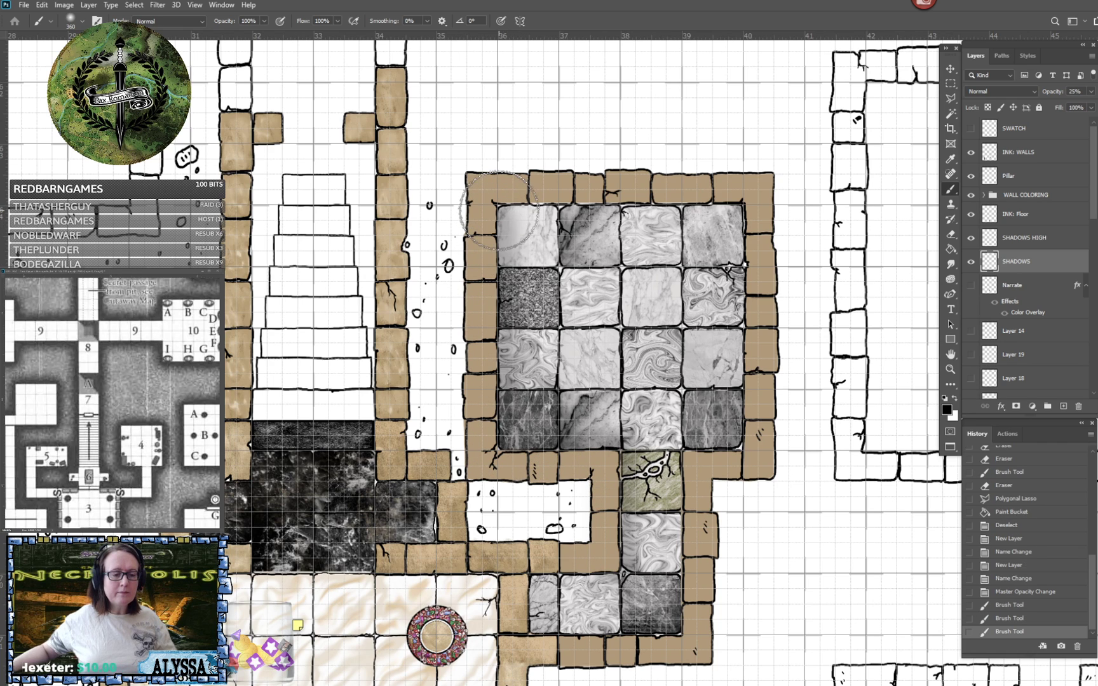
{"action": "left_click", "coordinate": [743, 207], "text": "shift"}
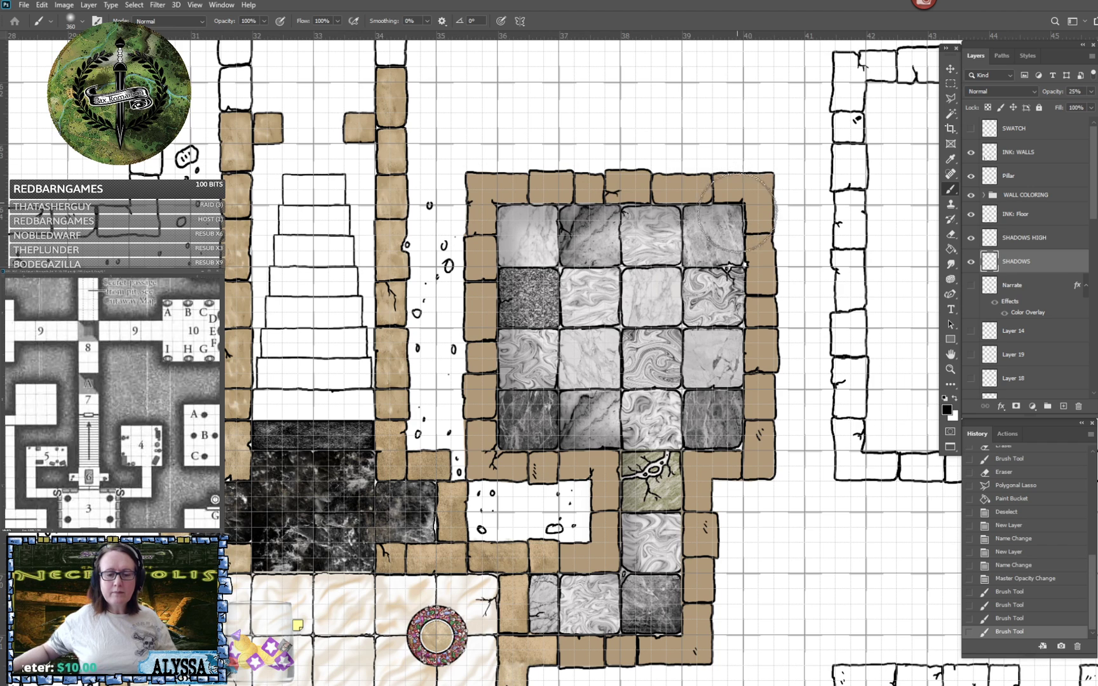
{"action": "left_click", "coordinate": [743, 450], "text": "shift"}
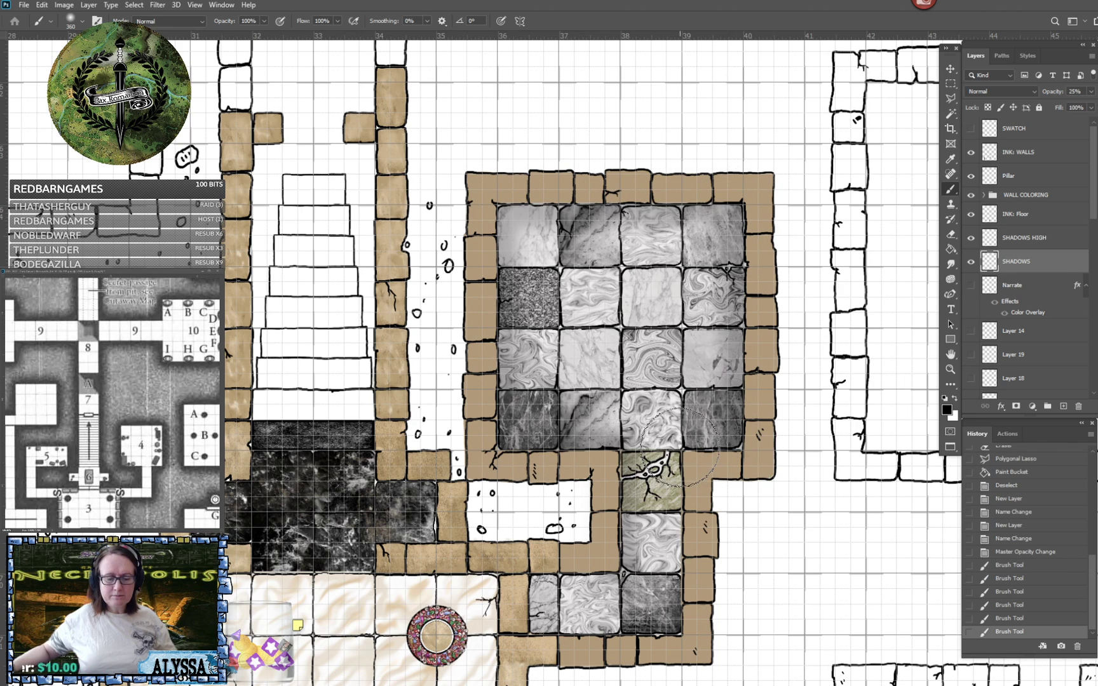
{"action": "left_click", "coordinate": [680, 448], "text": "shift"}
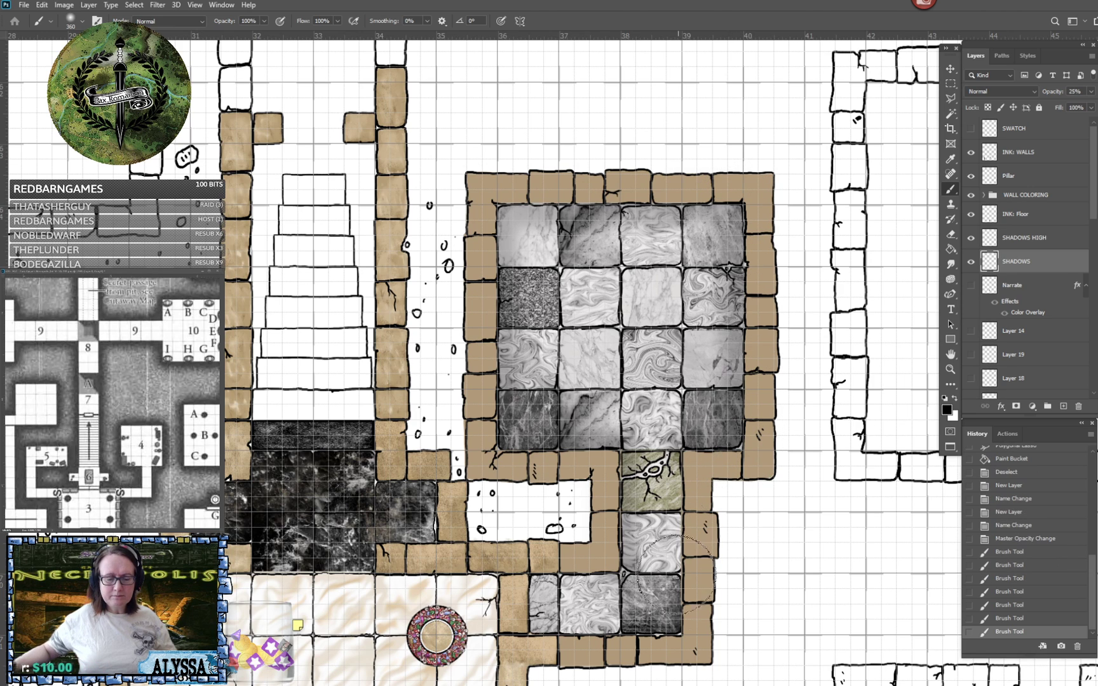
{"action": "left_click", "coordinate": [680, 634], "text": "shift"}
{"action": "left_click", "coordinate": [529, 634], "text": "shift"}
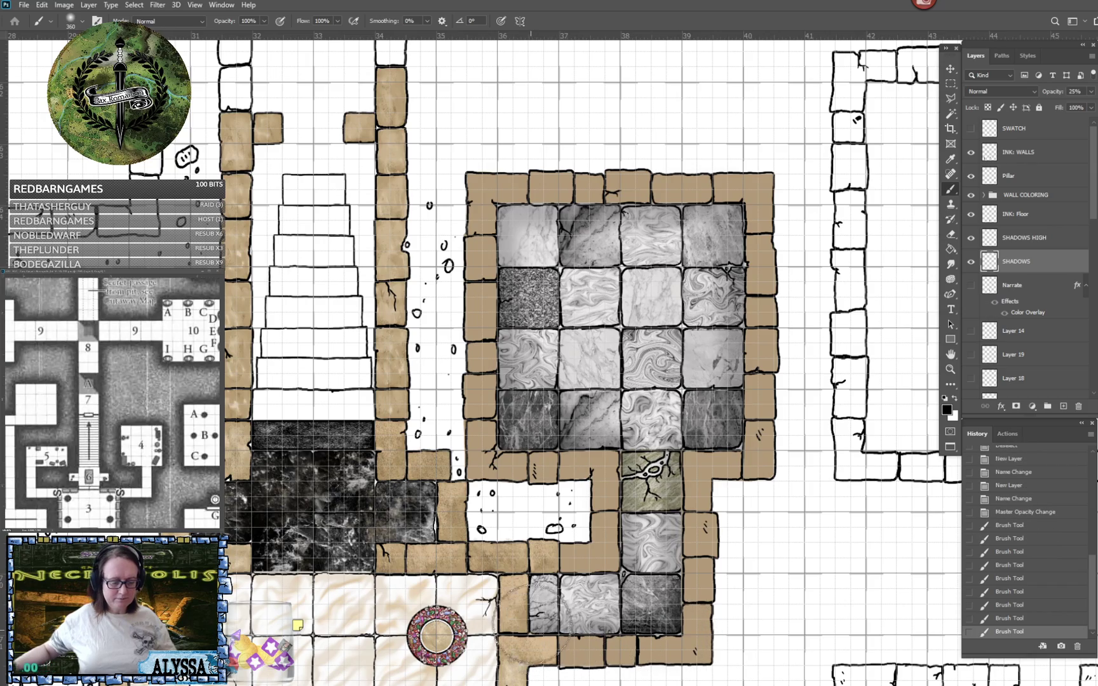
{"action": "left_click", "coordinate": [528, 574], "text": "shift"}
- Paint soft shadows along the west side of the pillared room's south entrance and along the room's west and northwest walls
{"action": "left_click_drag", "start_coordinate": [540, 577], "coordinate": [643, 458]}
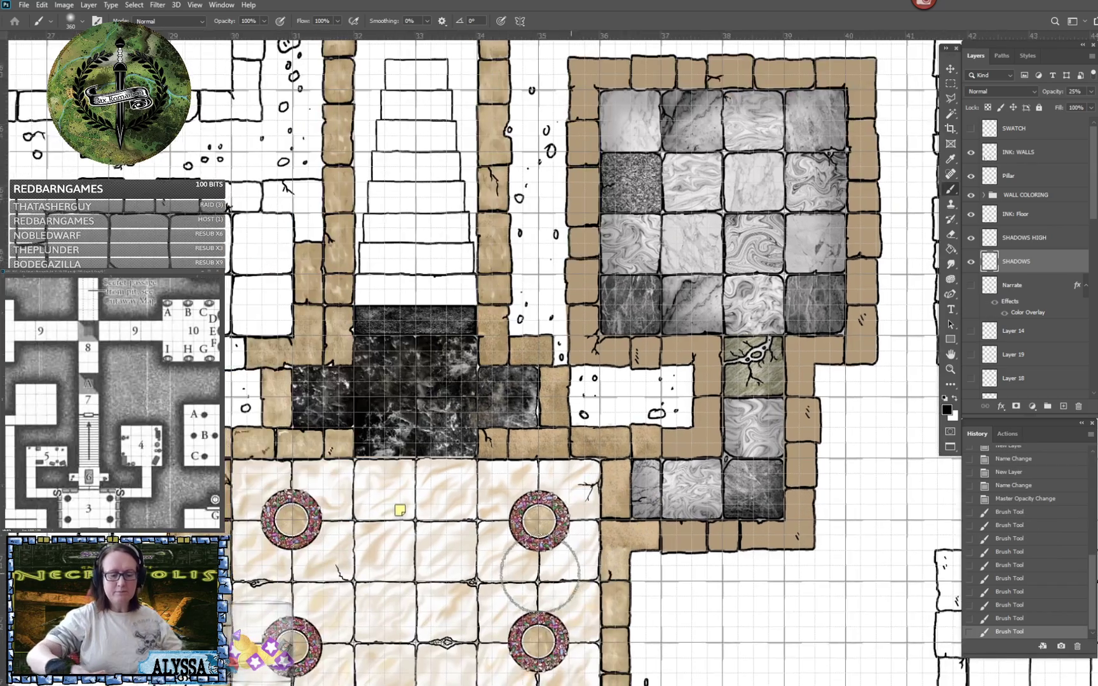
{"action": "scroll", "coordinate": [659, 487], "scroll_direction": "down", "scroll_amount": 3}
{"action": "scroll", "coordinate": [905, 345], "scroll_direction": "down", "scroll_amount": 2}
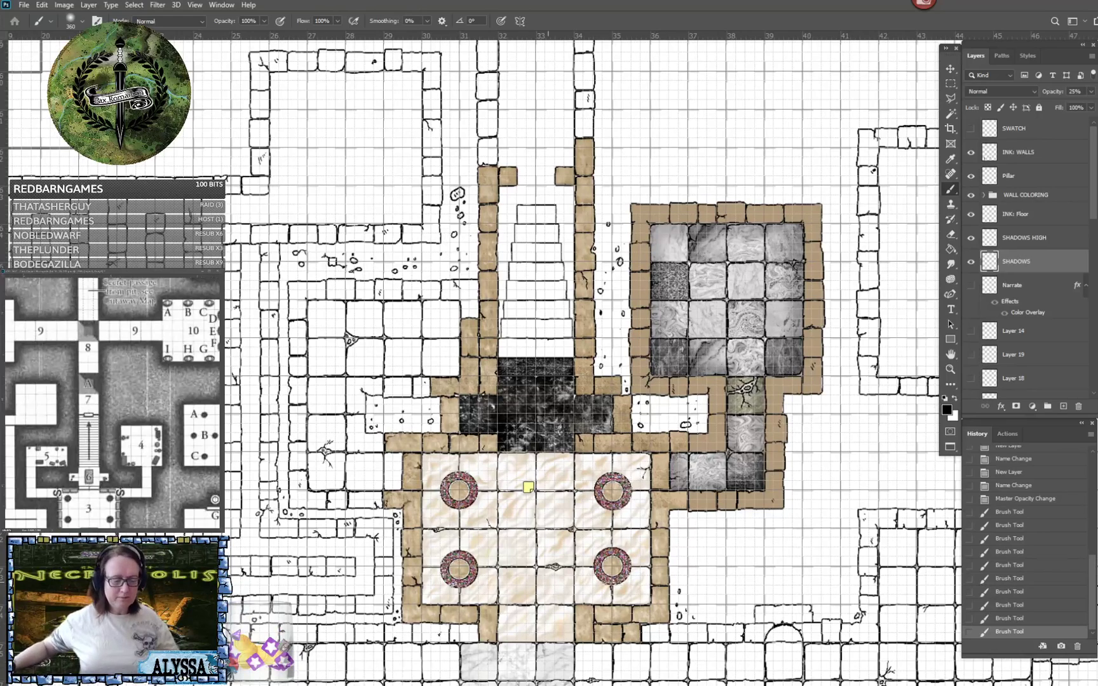
{"action": "left_click", "coordinate": [497, 643]}
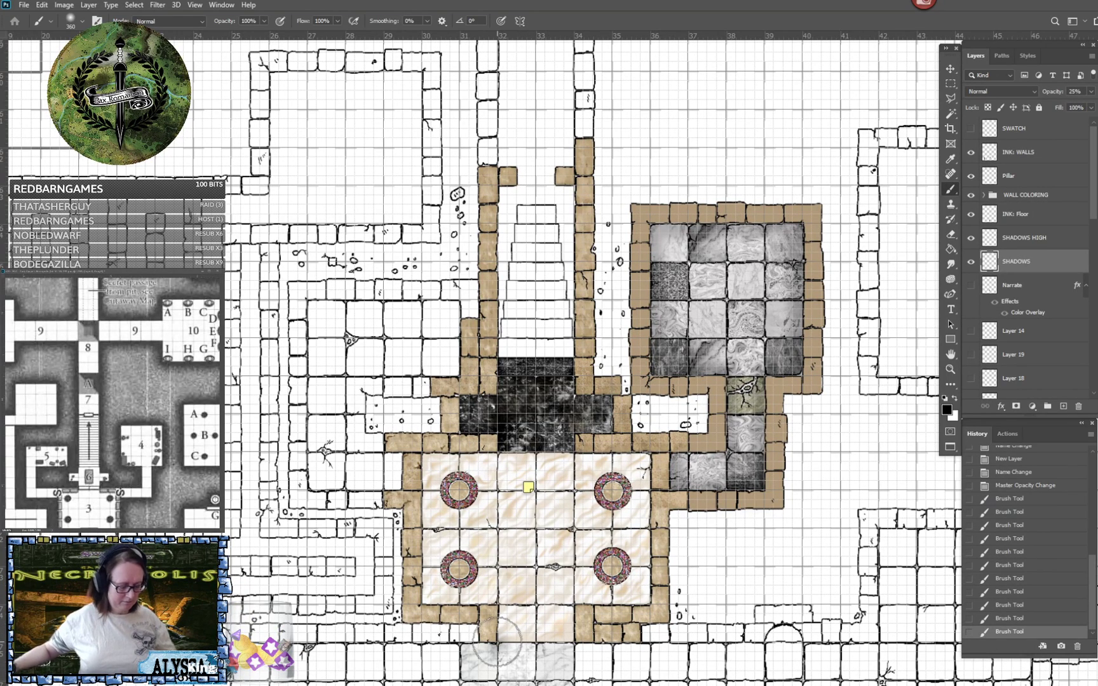
{"action": "left_click", "coordinate": [499, 604], "text": "shift"}
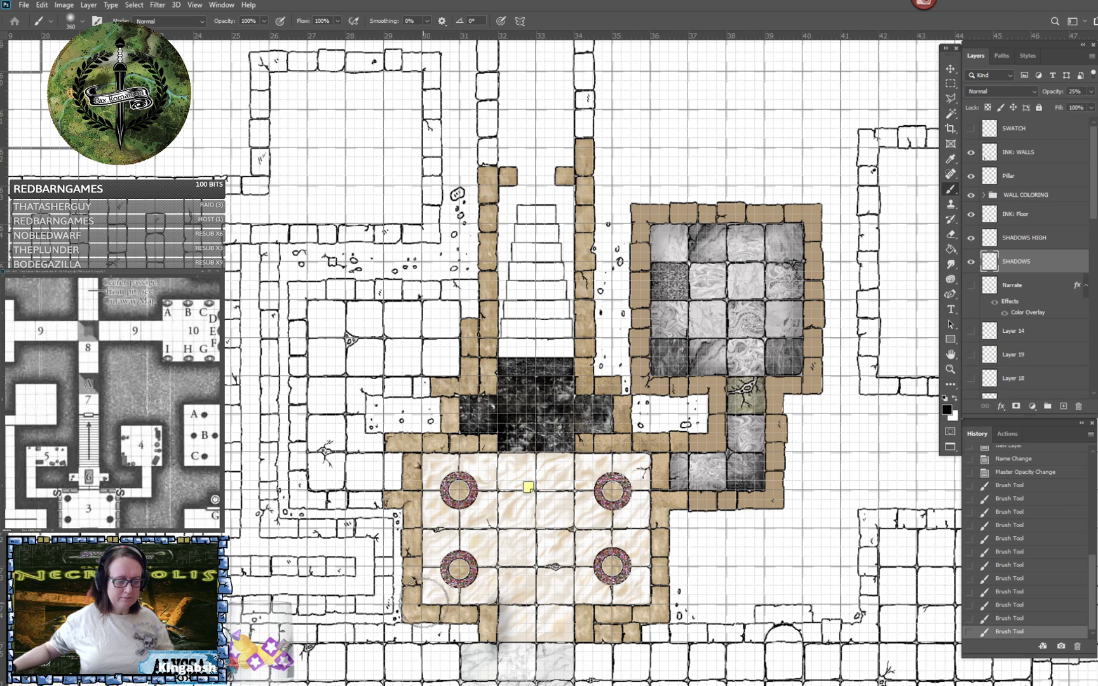
{"action": "left_click", "coordinate": [425, 603], "text": "shift"}
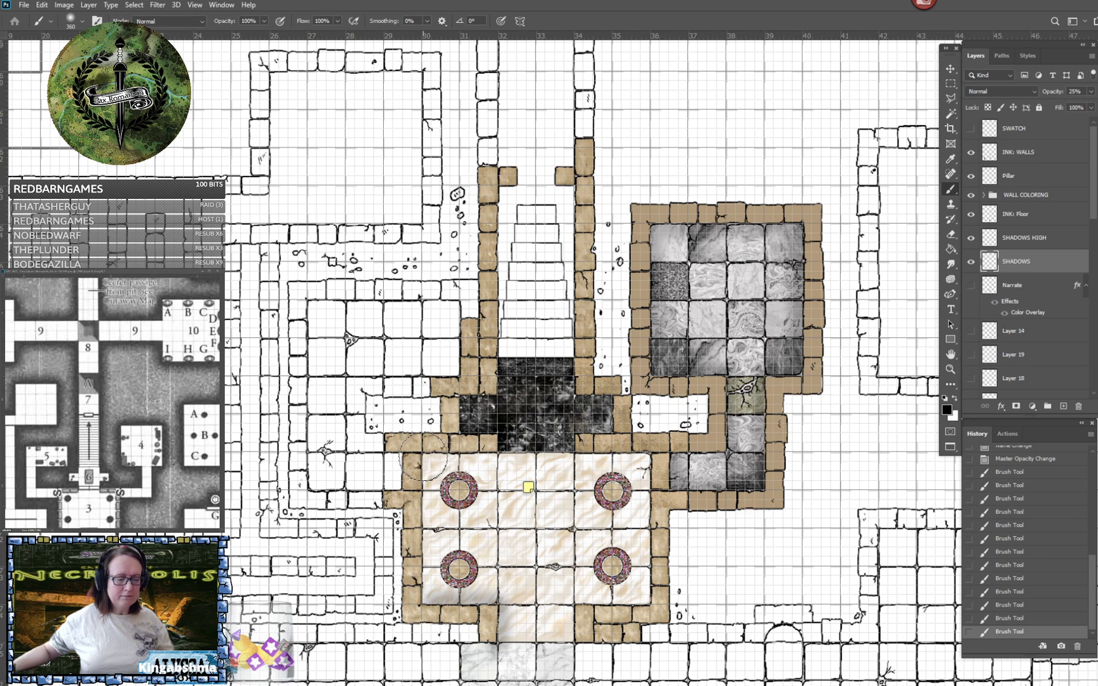
{"action": "left_click", "coordinate": [424, 456], "text": "shift"}
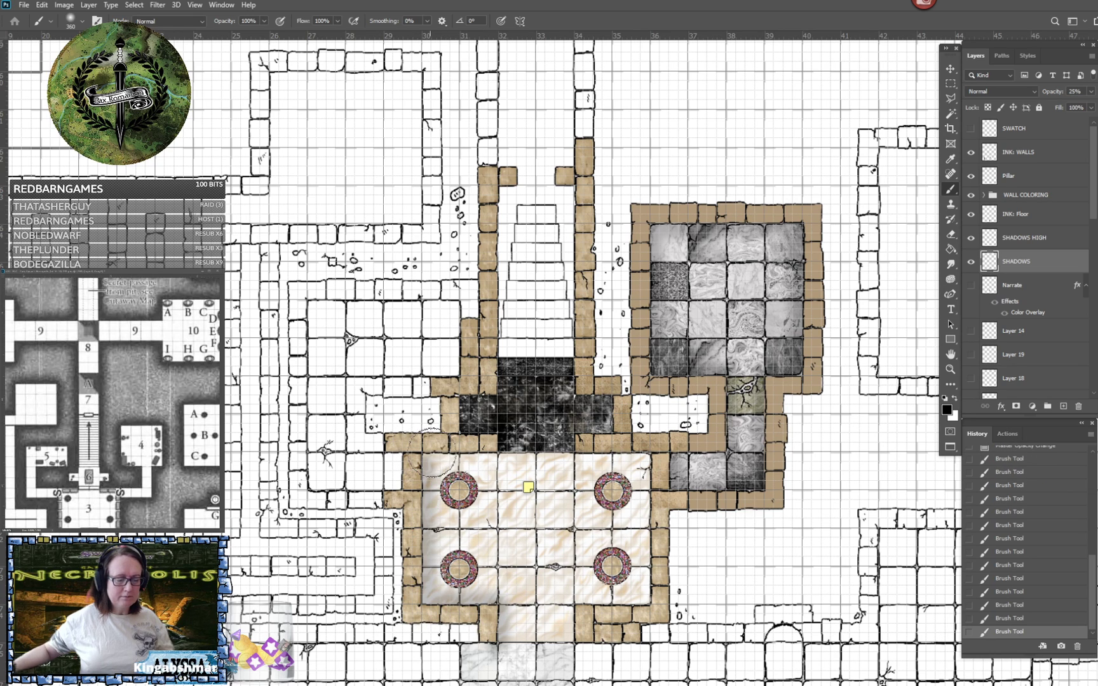
{"action": "left_click", "coordinate": [499, 458], "text": "shift"}
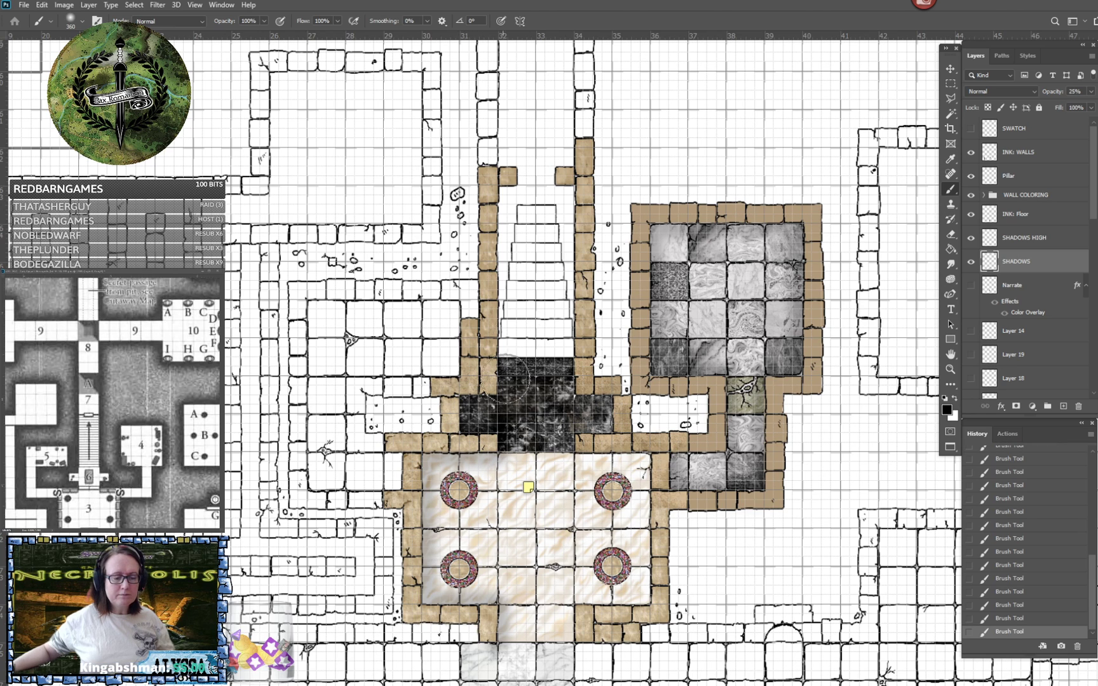
- Paint soft shadows along both side walls of the staircase and black-marble landing, and along the pillared room's east wall
{"action": "left_click", "coordinate": [506, 197], "text": "shift"}
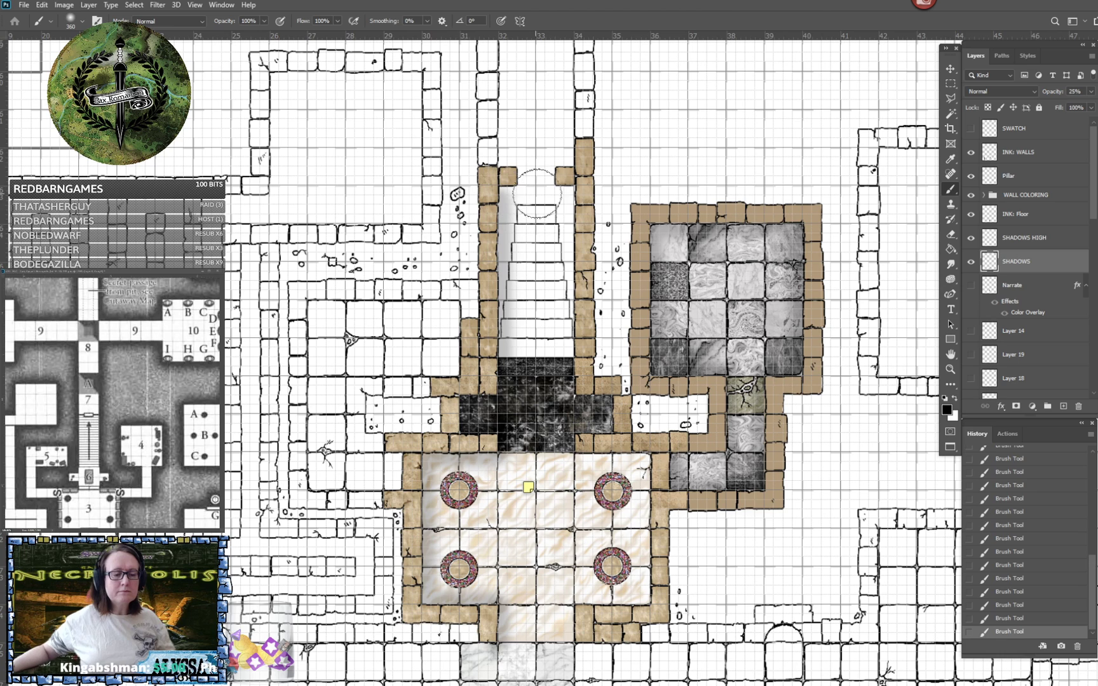
{"action": "left_click", "coordinate": [569, 407], "text": "shift"}
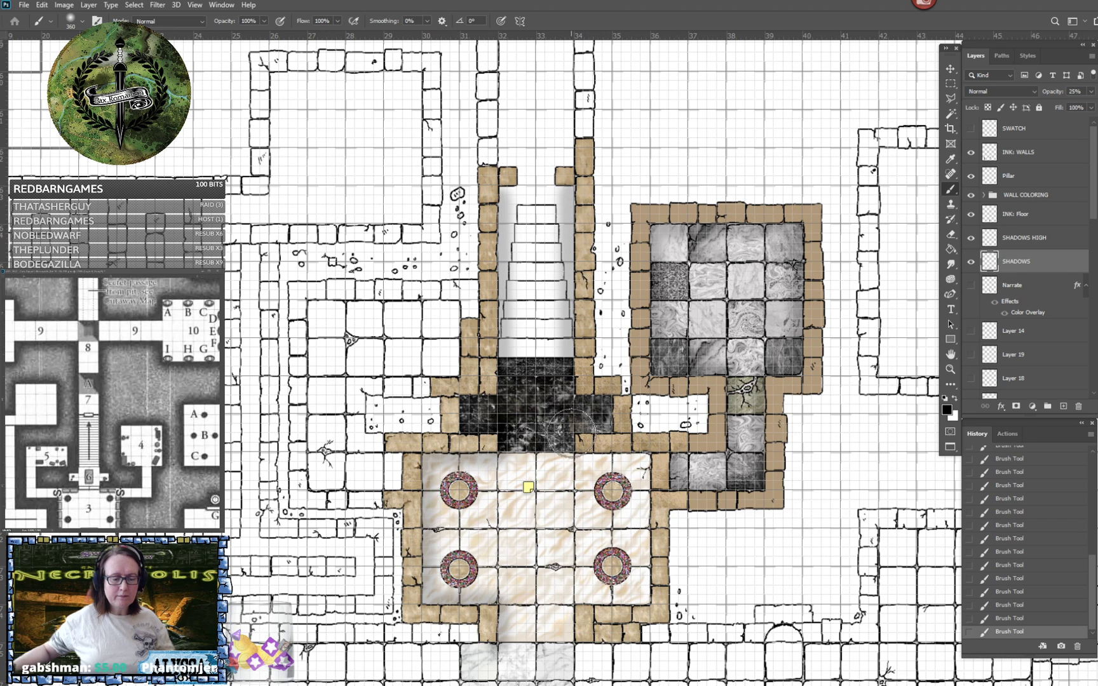
{"action": "left_click", "coordinate": [646, 459], "text": "shift"}
{"action": "left_click", "coordinate": [650, 605], "text": "shift"}
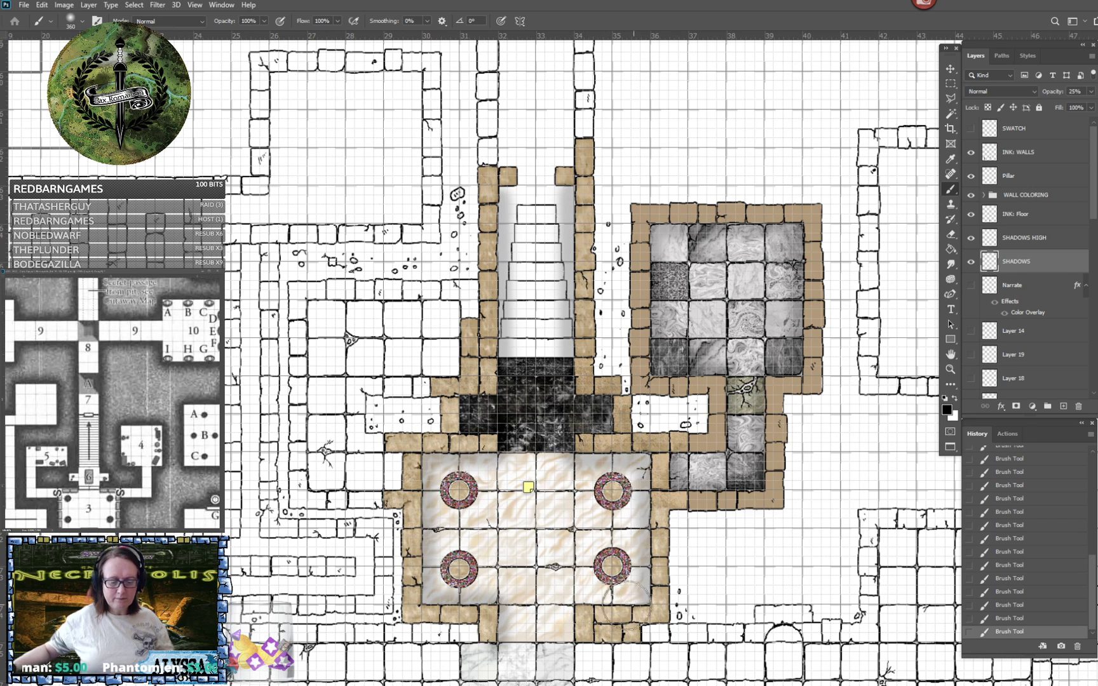
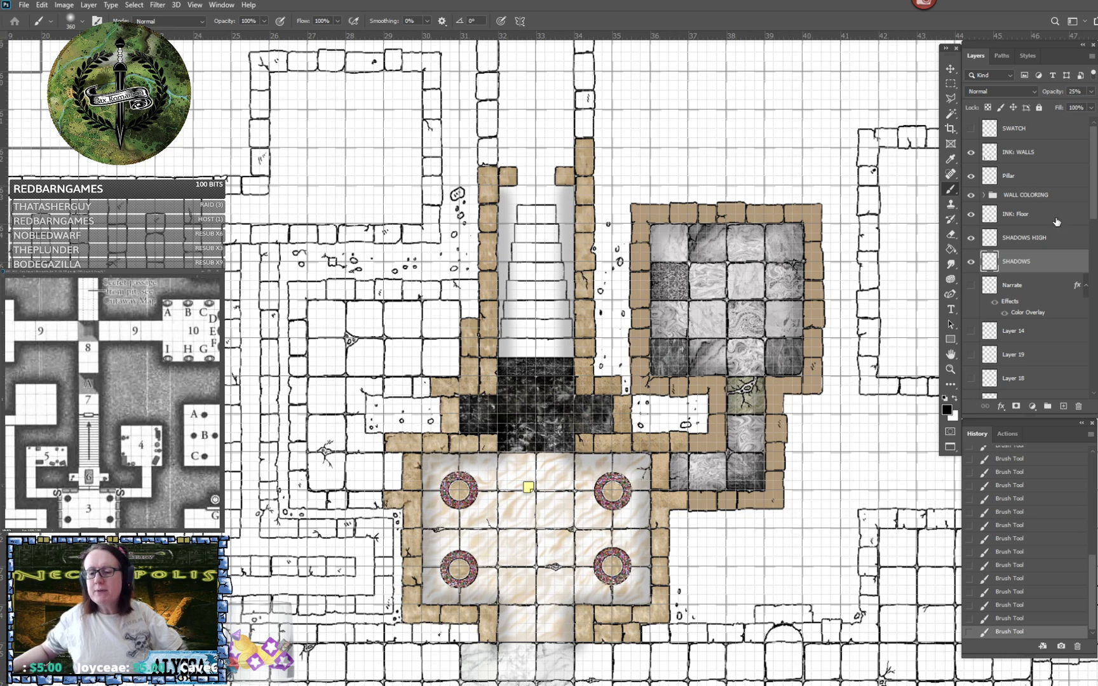
- Set the SHADOWS HIGH layer's opacity to 50% and the soft round brush's size to 180
{"action": "left_click", "coordinate": [1035, 239]}
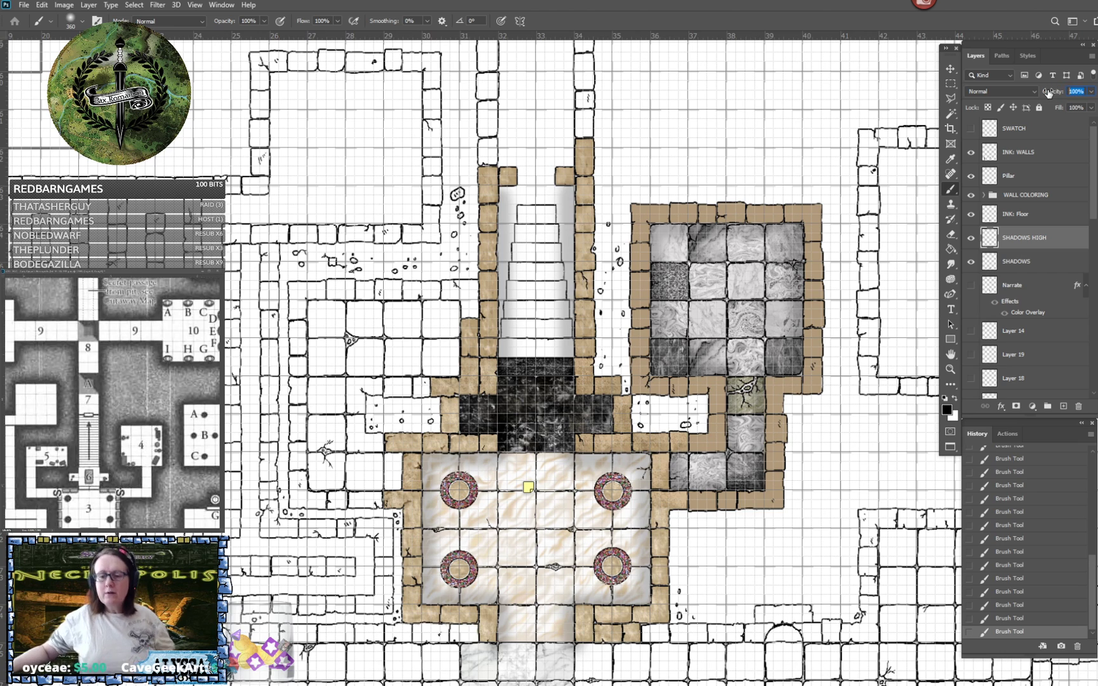
{"action": "type", "text": "50"}
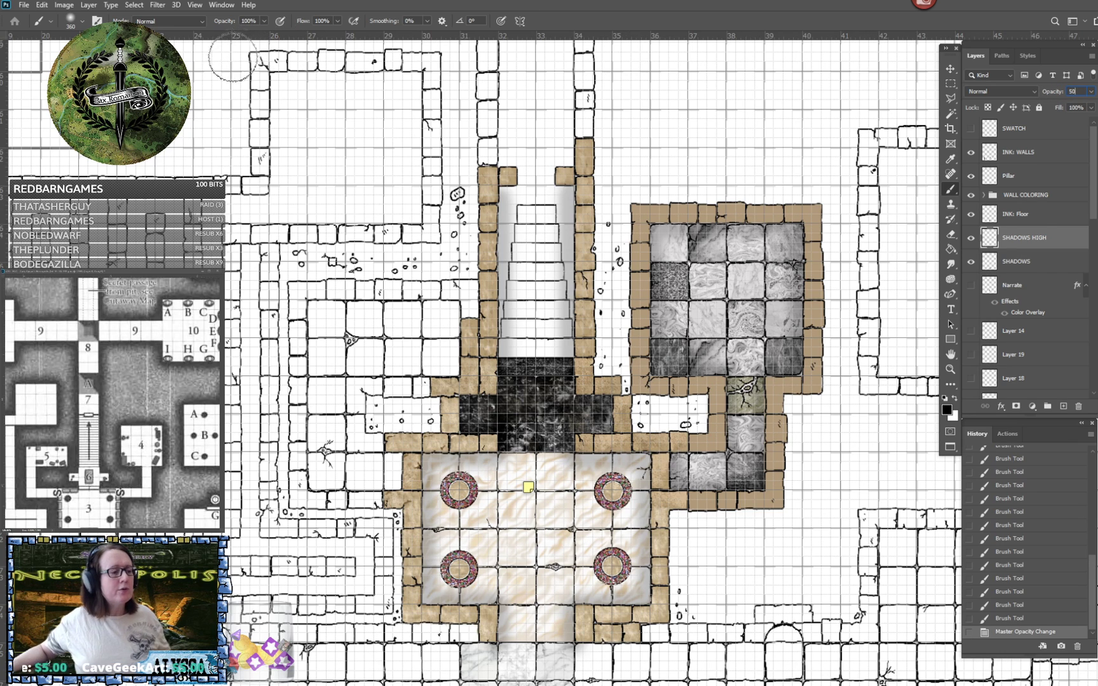
{"action": "left_click", "coordinate": [81, 21]}
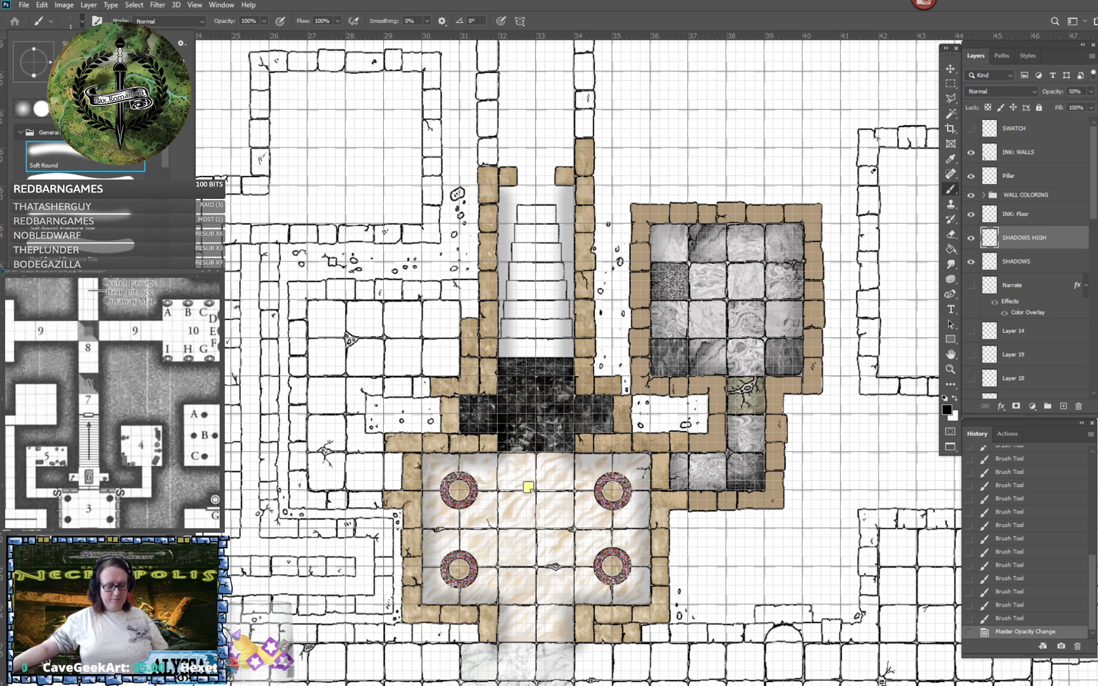
{"action": "key", "text": "Return"}
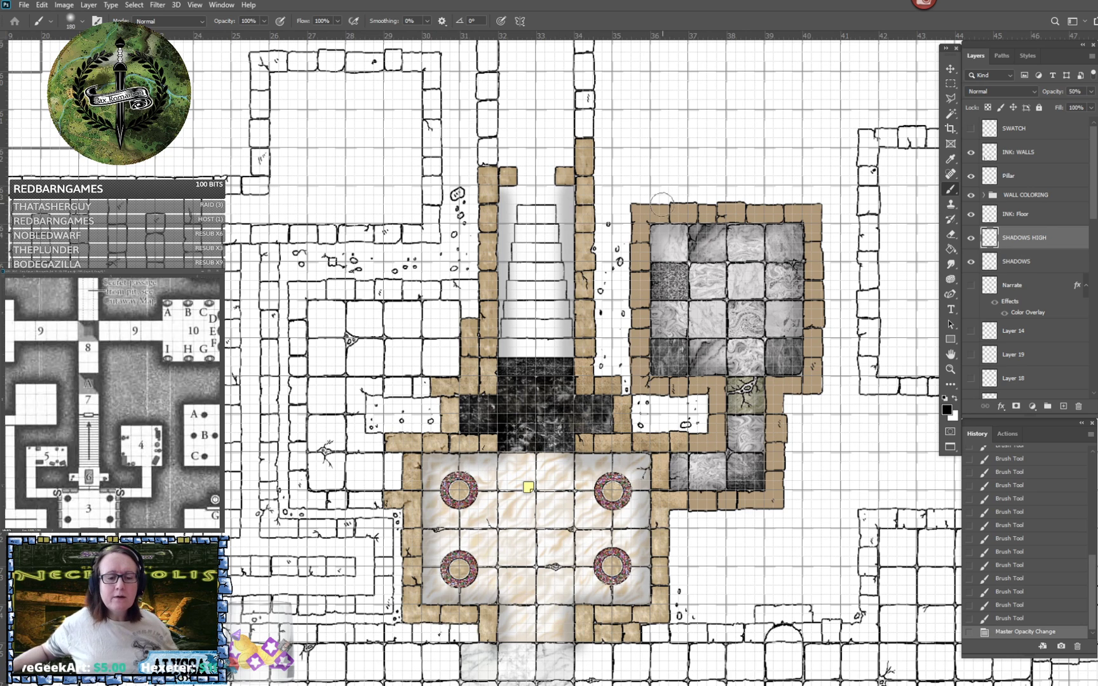
{"action": "mouse_move", "coordinate": [653, 229]}
{"action": "left_mouse_down"}
{"action": "mouse_move", "coordinate": [785, 230]}
{"action": "mouse_move", "coordinate": [654, 229]}
{"action": "left_mouse_up"}
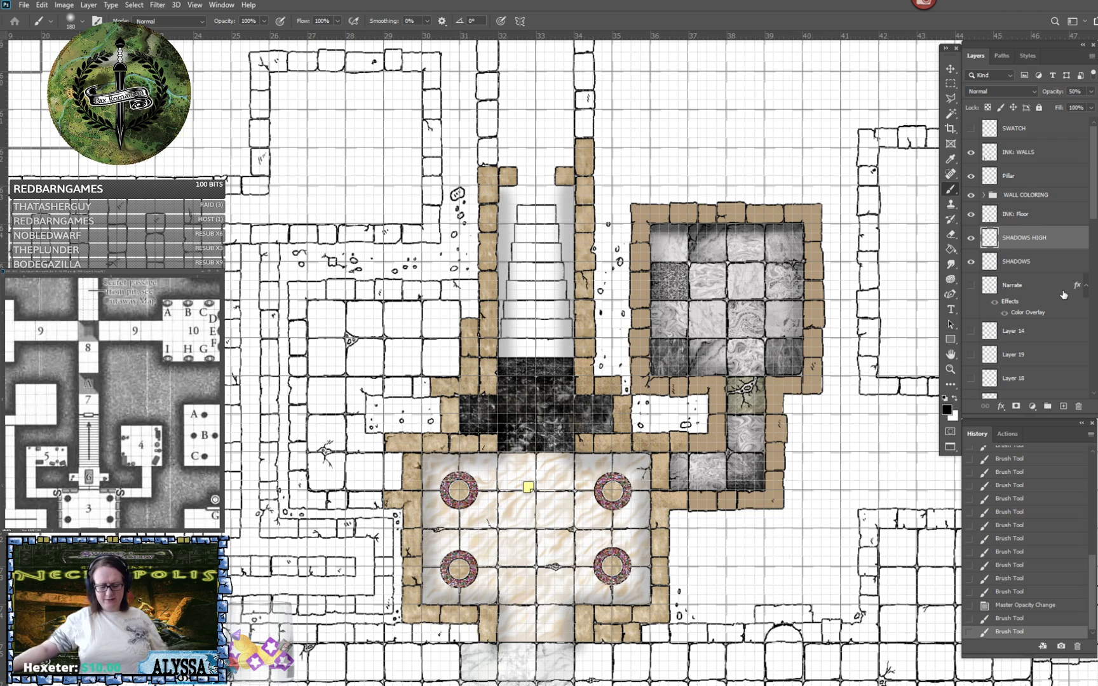
{"action": "key", "text": "ctrl+a"}
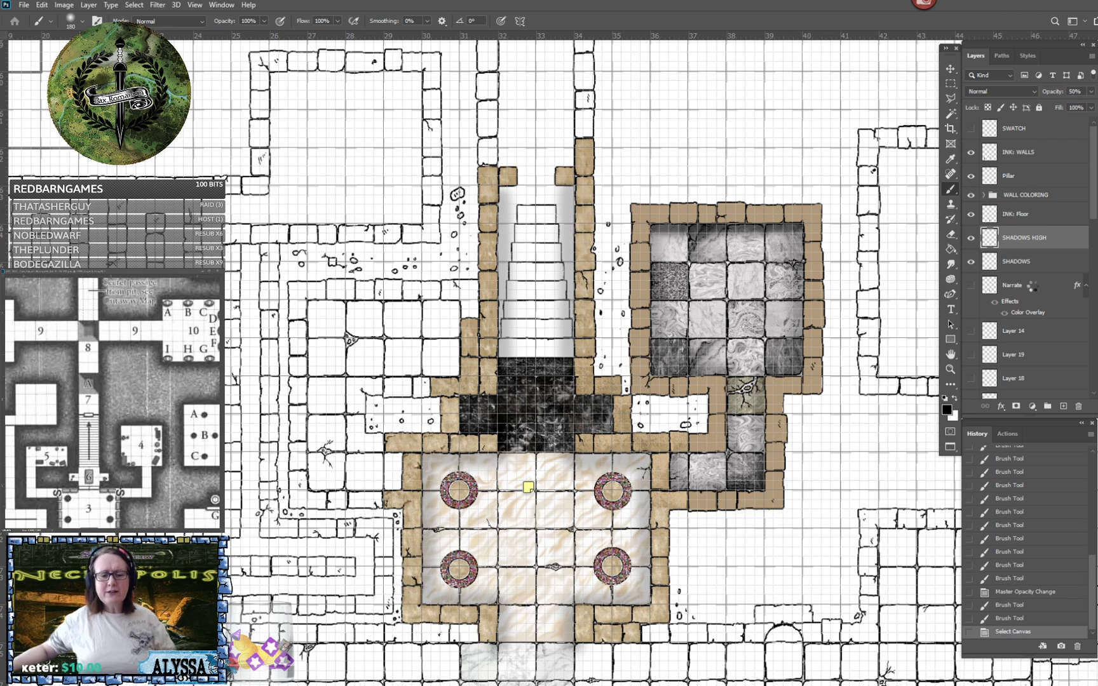
{"action": "key", "text": "Delete"}
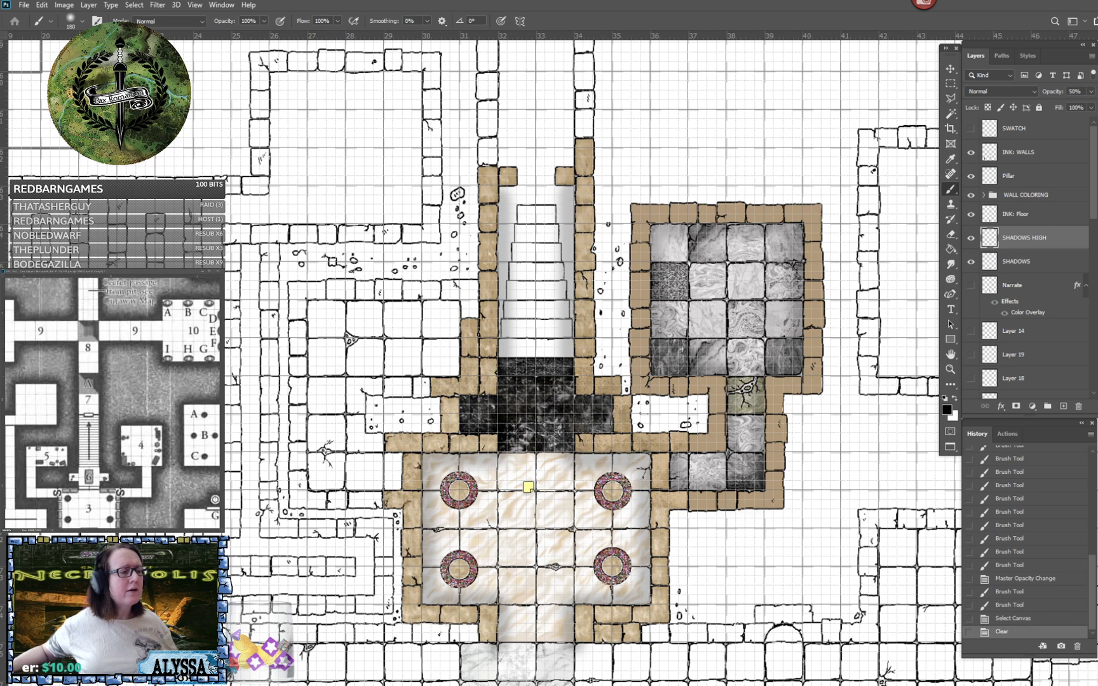
- Lower the SHADOWS HIGH layer's opacity to 25%
{"action": "left_click", "coordinate": [85, 23]}
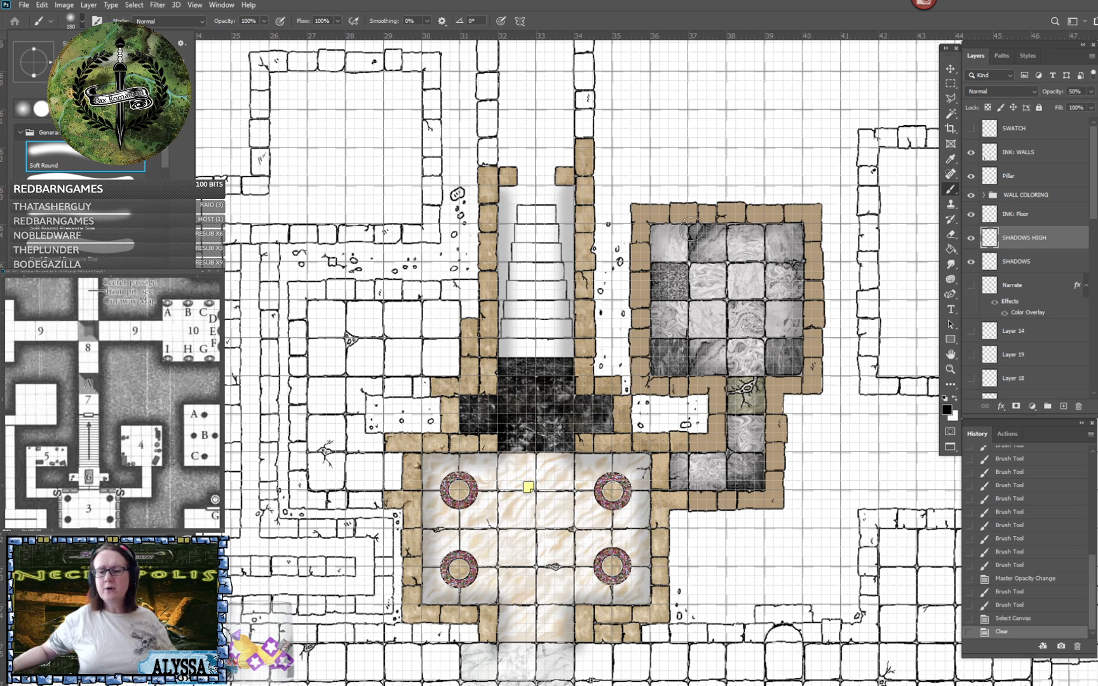
{"action": "left_click", "coordinate": [829, 14]}
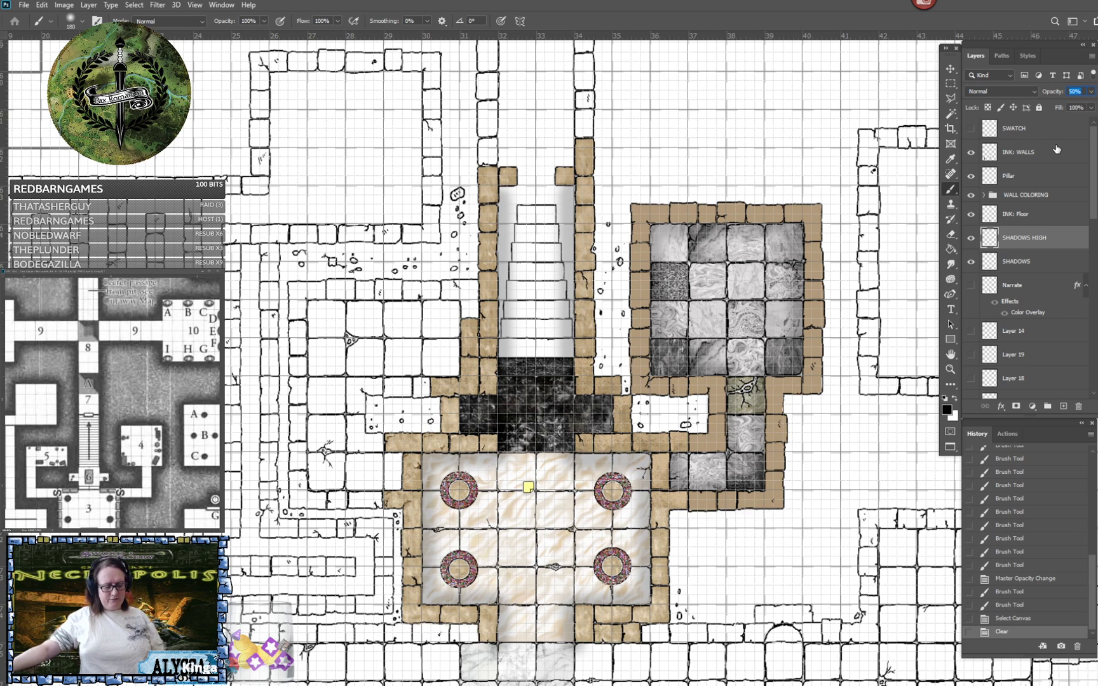
{"action": "key", "text": "Return"}
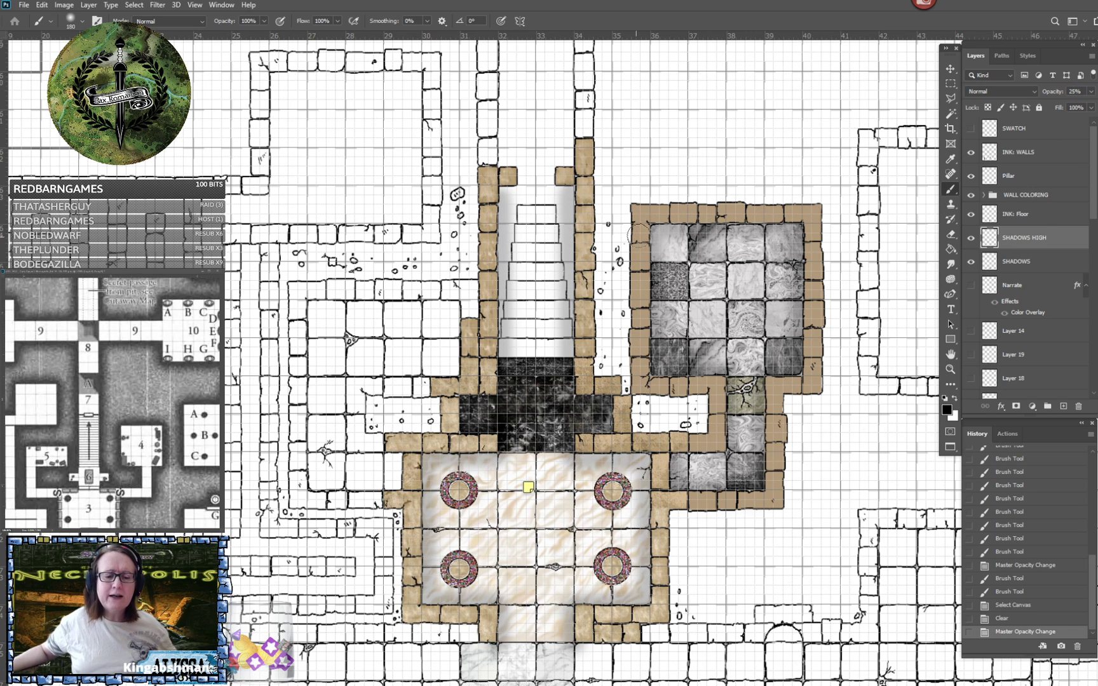
- Paint soft black shadows along the grey marble room's upper and right inner walls and the lower-right corner up to the corridor
{"action": "left_click_drag", "start_coordinate": [651, 226], "coordinate": [784, 229]}
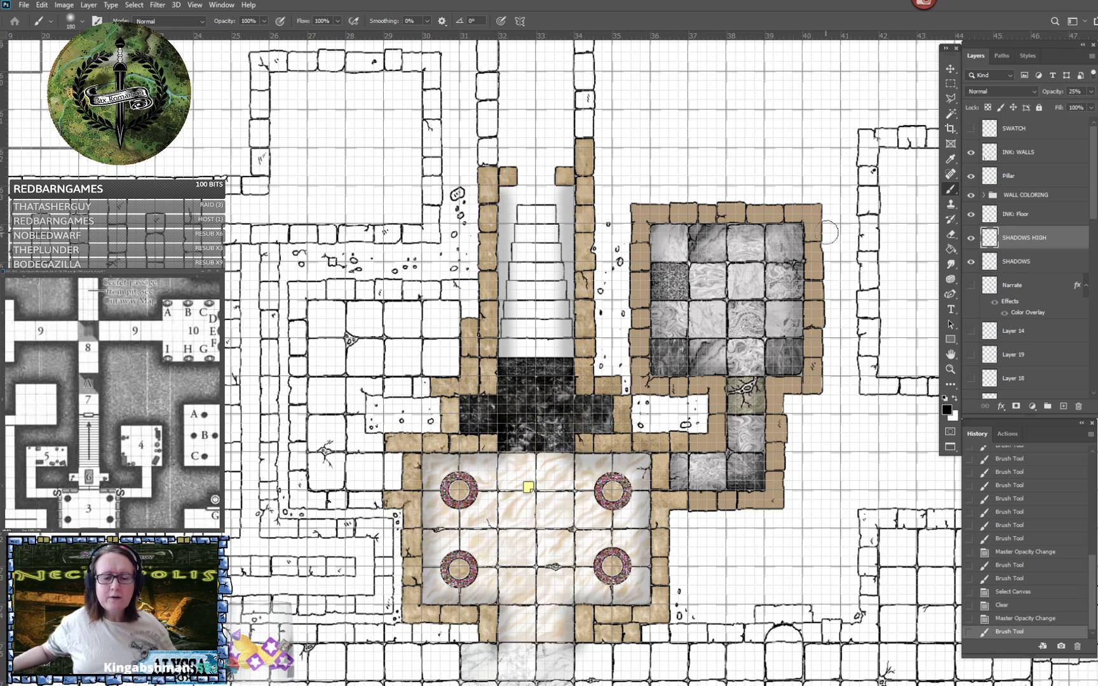
{"action": "left_click", "coordinate": [804, 225], "text": "shift"}
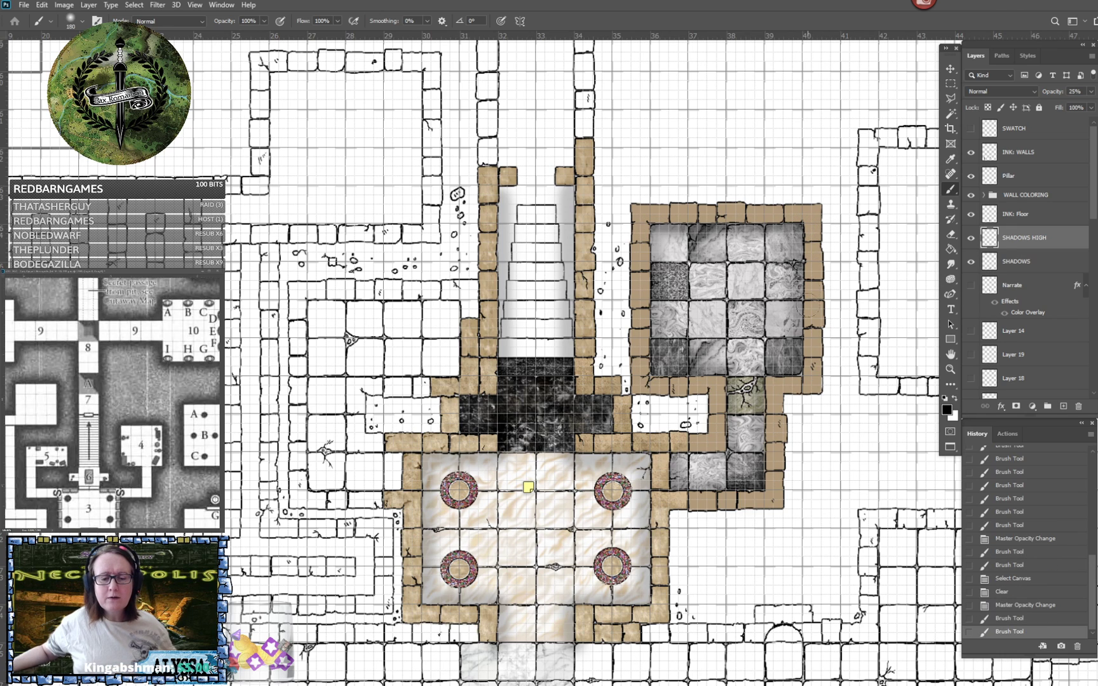
{"action": "left_click", "coordinate": [799, 377], "text": "shift"}
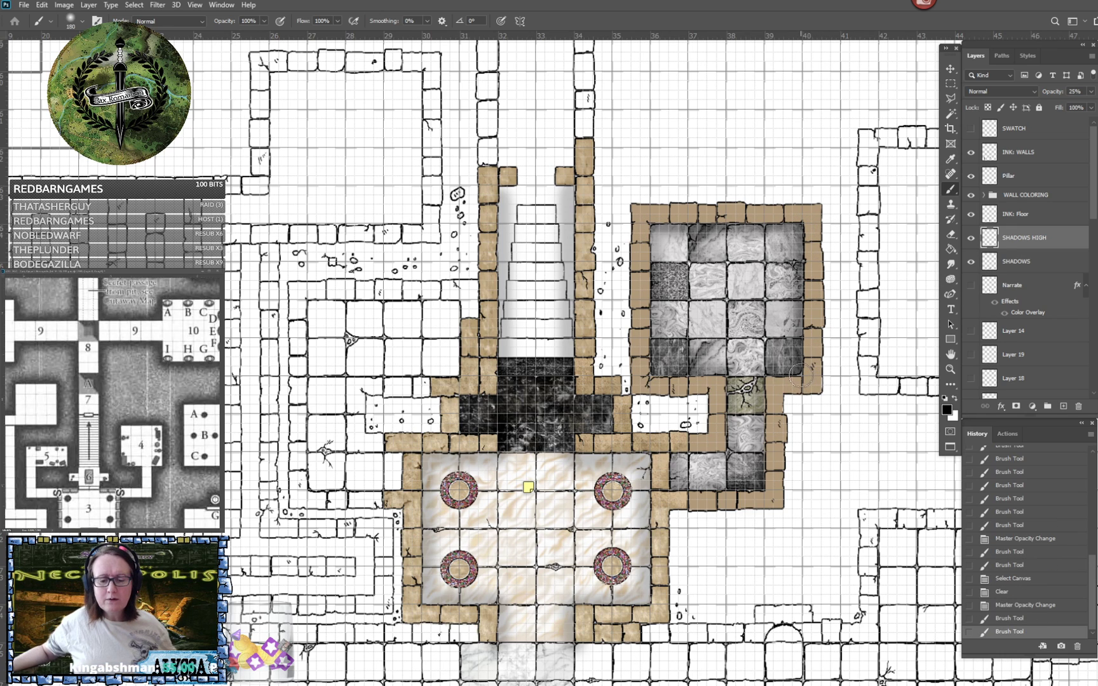
{"action": "left_click", "coordinate": [764, 375], "text": "shift"}
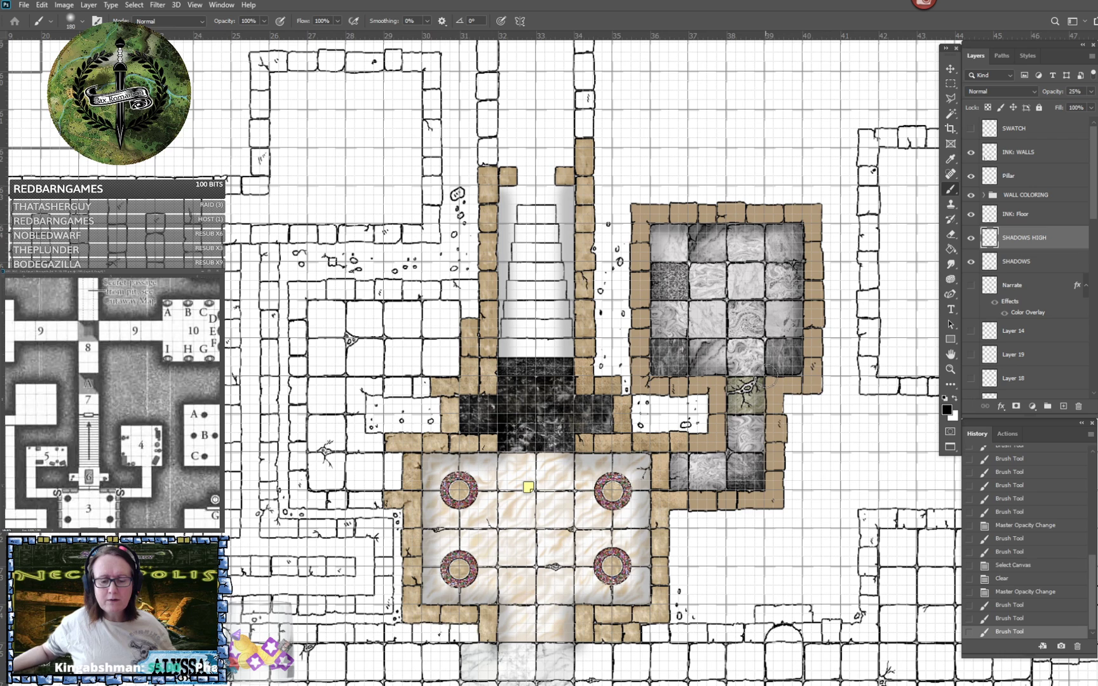
- Paint shadows along the walls of the L-shaped marble corridor and the grey room's remaining lower and left edges
{"action": "left_click", "coordinate": [760, 486], "text": "shift"}
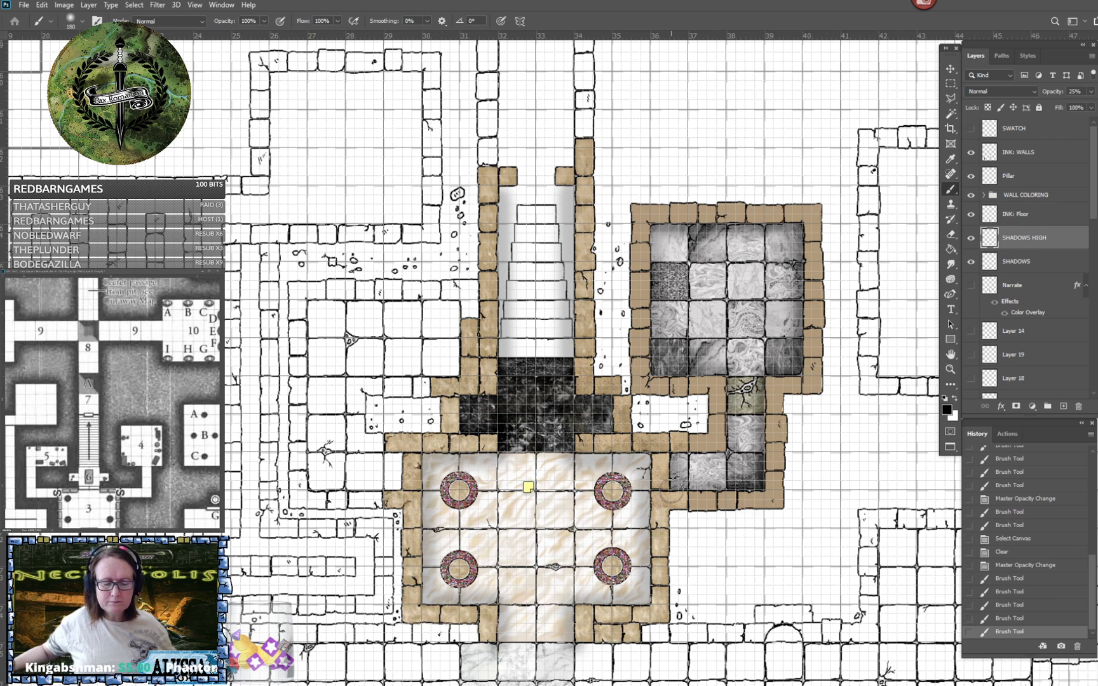
{"action": "left_click", "coordinate": [672, 486], "text": "shift"}
{"action": "left_click", "coordinate": [674, 453], "text": "shift"}
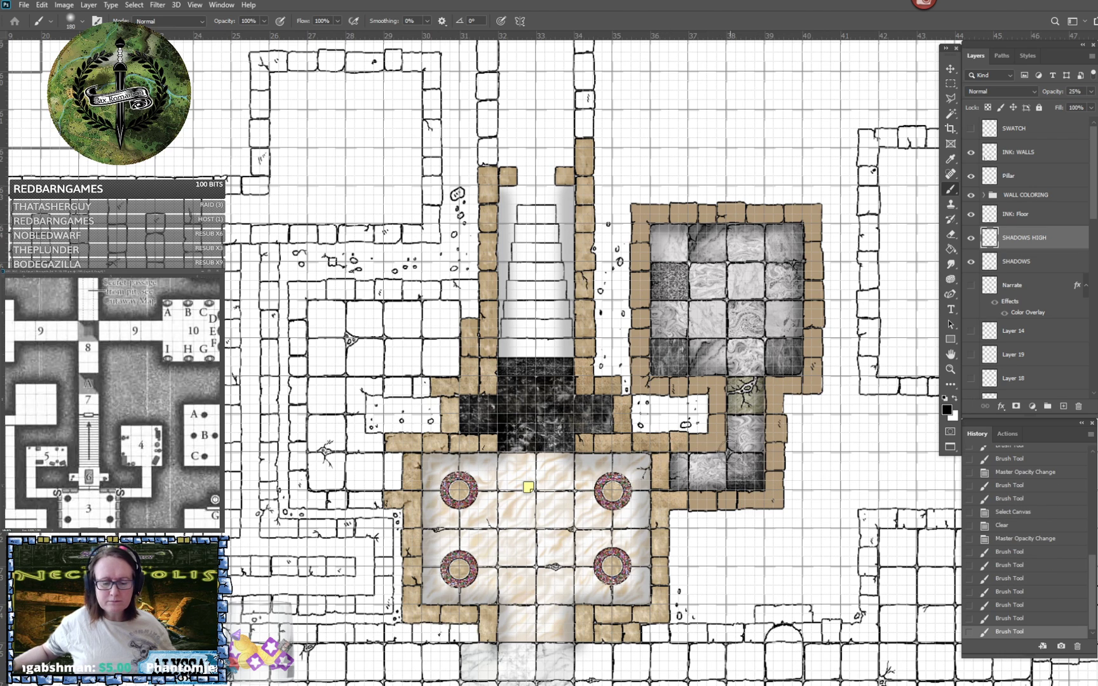
{"action": "left_click", "coordinate": [720, 453], "text": "shift"}
{"action": "left_click", "coordinate": [729, 379], "text": "shift"}
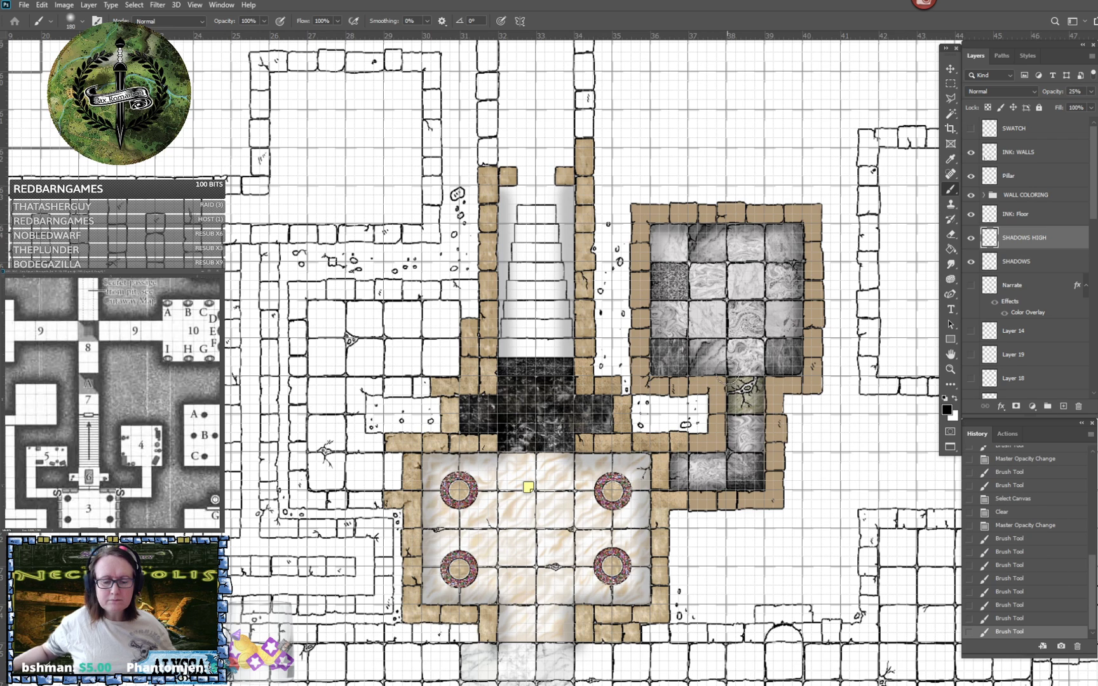
{"action": "left_click", "coordinate": [646, 374], "text": "shift"}
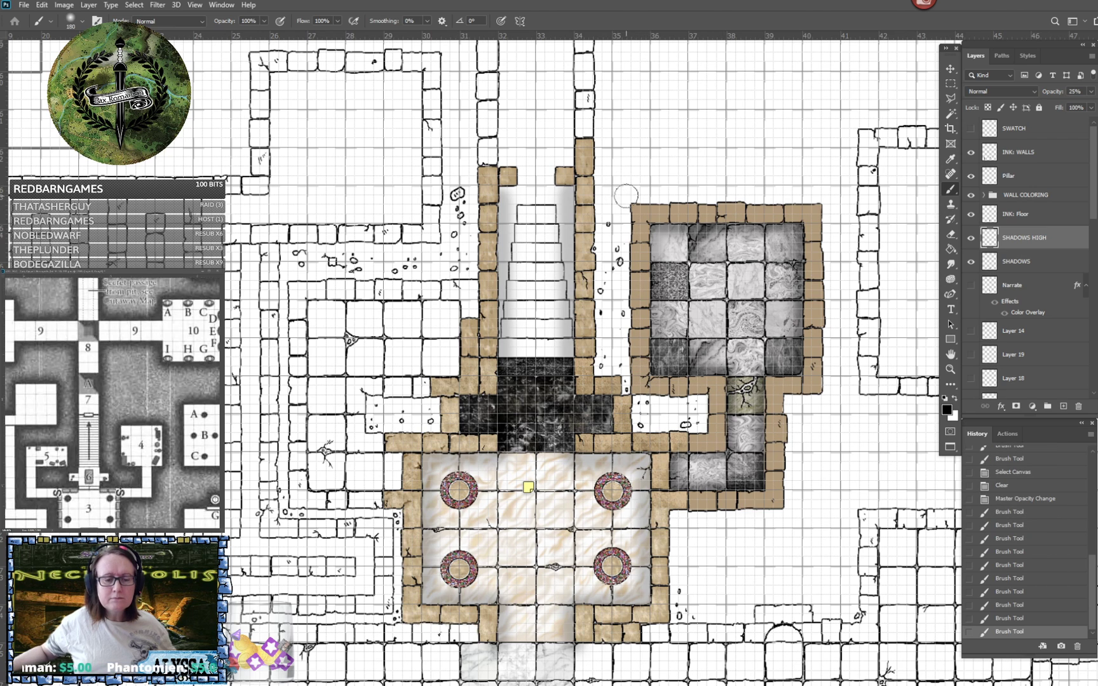
{"action": "left_click", "coordinate": [649, 226], "text": "shift"}
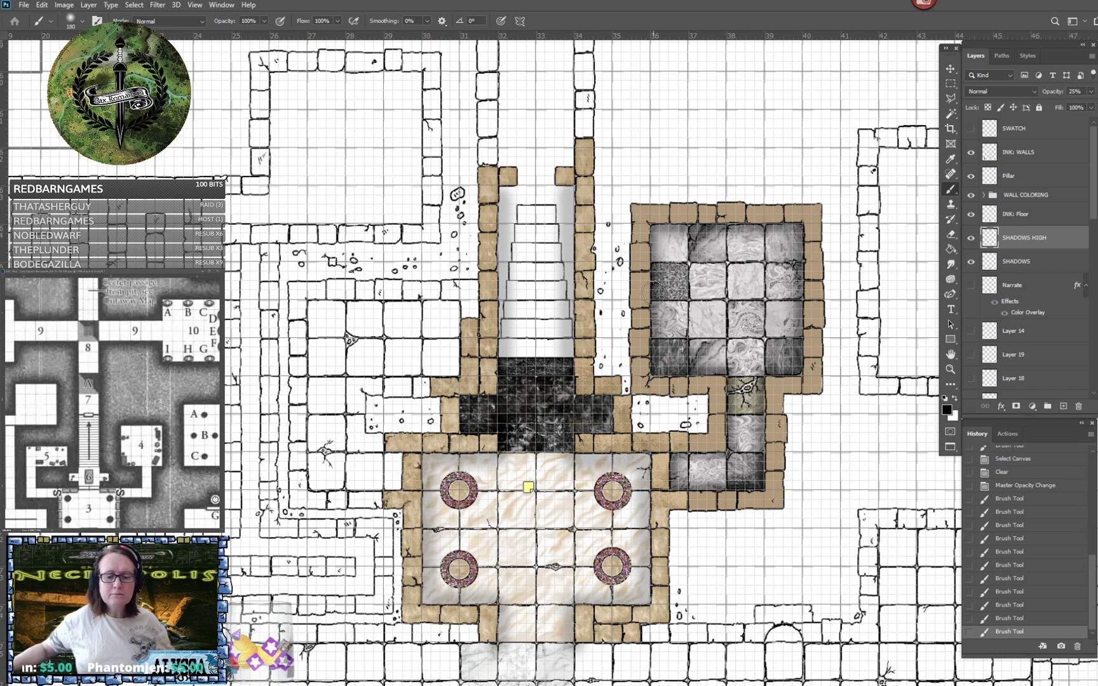
- Shade the right side of the pillared room's lower entrance and the room's right-hand walls up to the dark chamber's opening
{"action": "left_click", "coordinate": [572, 643]}
{"action": "left_click", "coordinate": [570, 593], "text": "shift"}
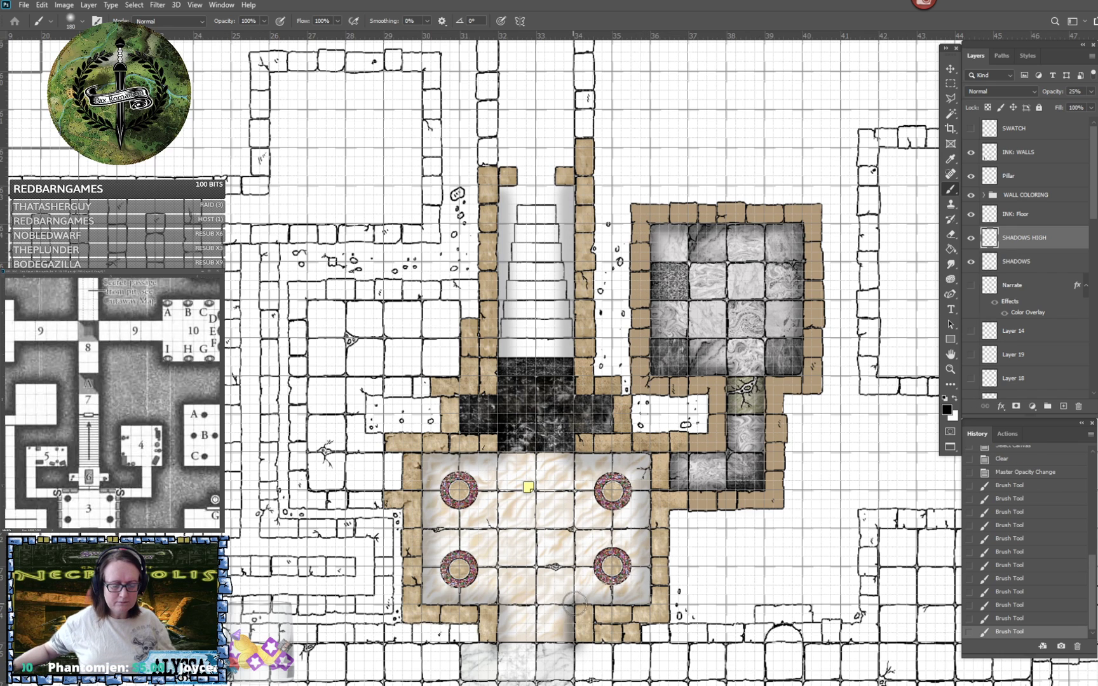
{"action": "left_click", "coordinate": [648, 602], "text": "shift"}
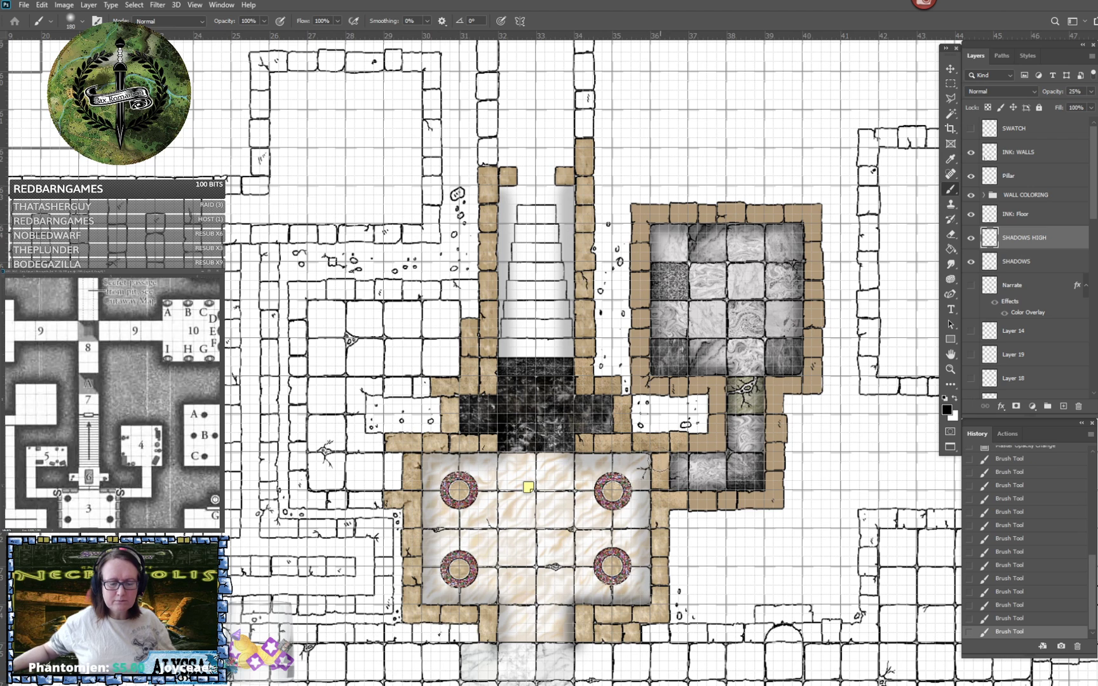
{"action": "left_click", "coordinate": [647, 453], "text": "shift"}
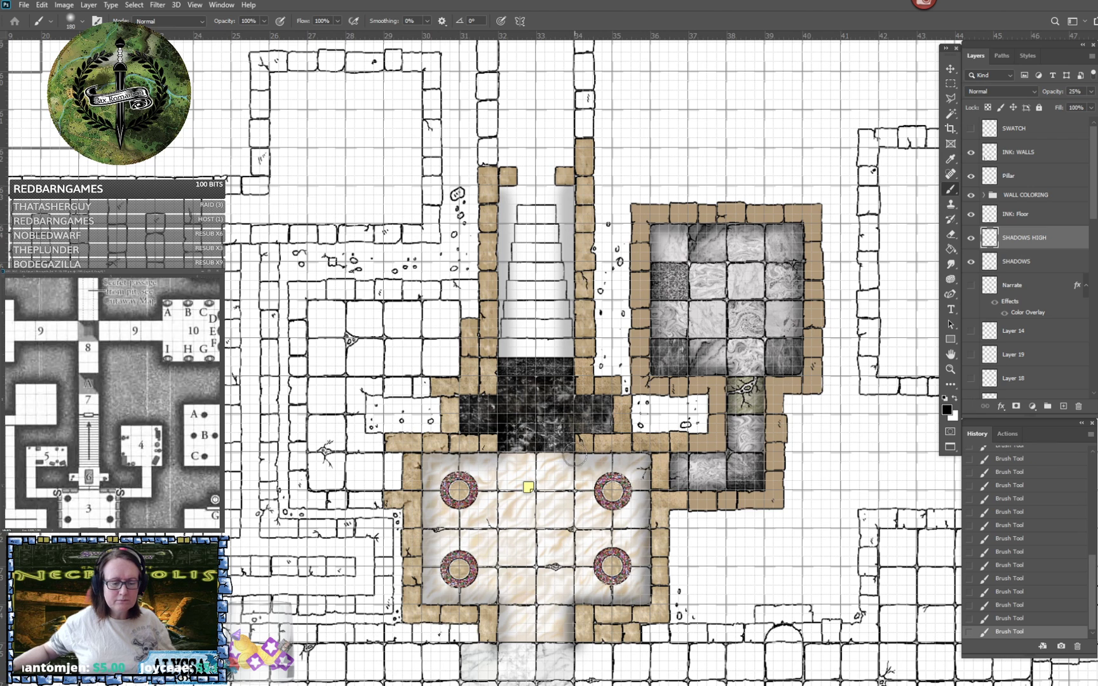
{"action": "left_click", "coordinate": [574, 457], "text": "shift"}
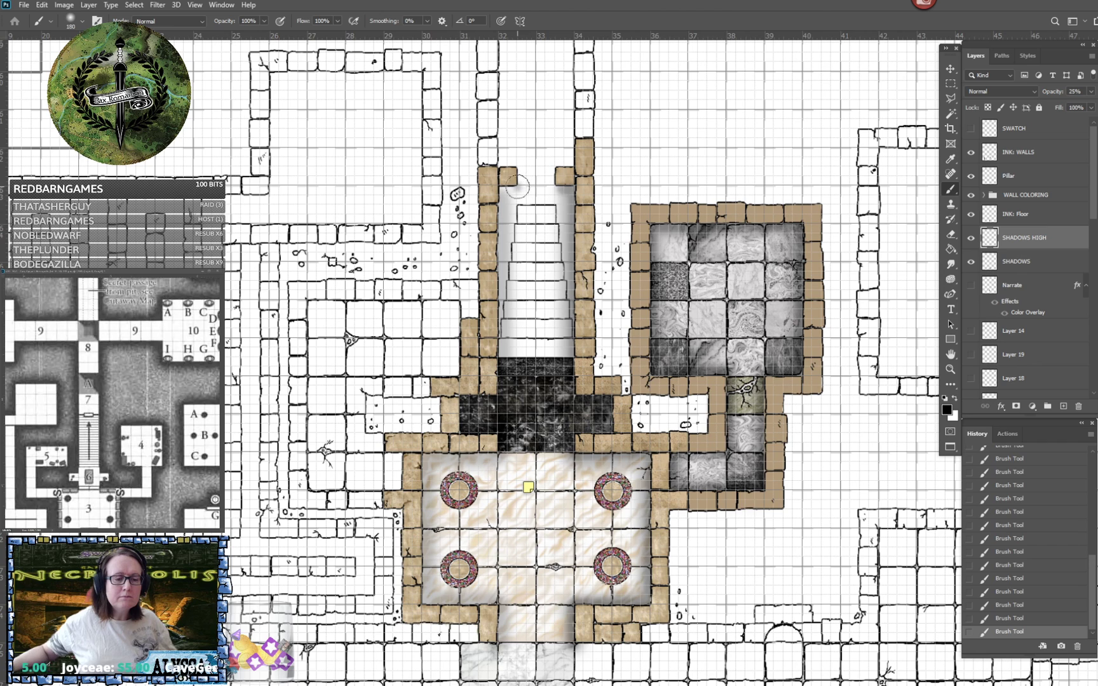
- Shade the left wall edges of the dark chamber below the stairs and the left half of the pillared room
{"action": "left_click", "coordinate": [498, 397], "text": "shift"}
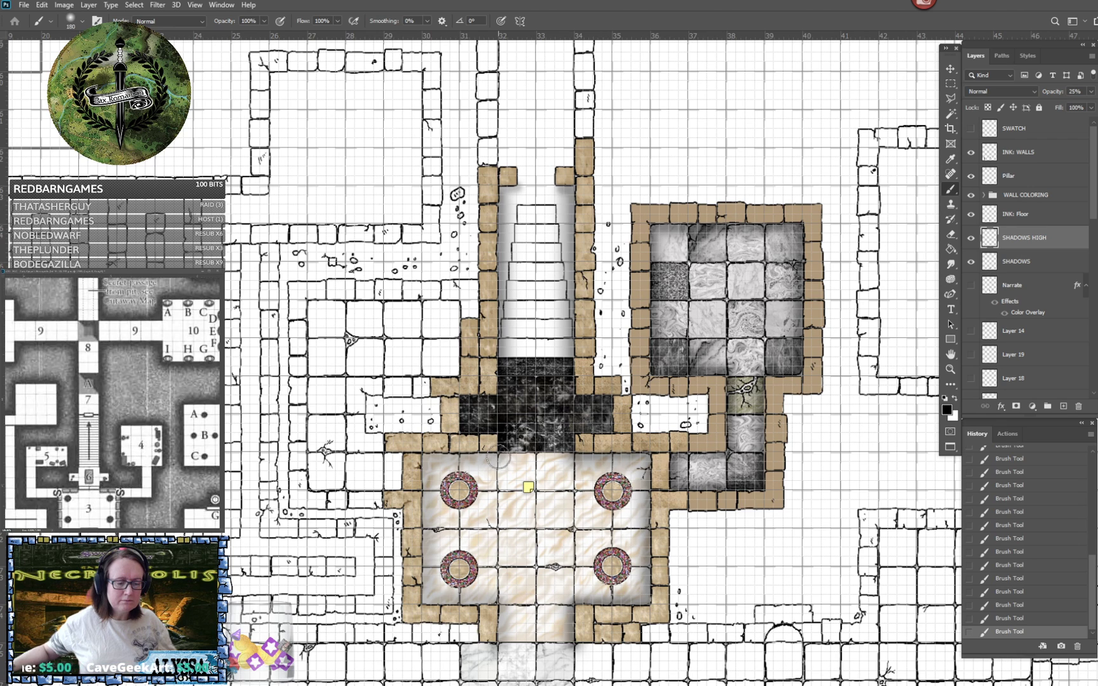
{"action": "left_click", "coordinate": [422, 457], "text": "shift"}
{"action": "left_click", "coordinate": [422, 603], "text": "shift"}
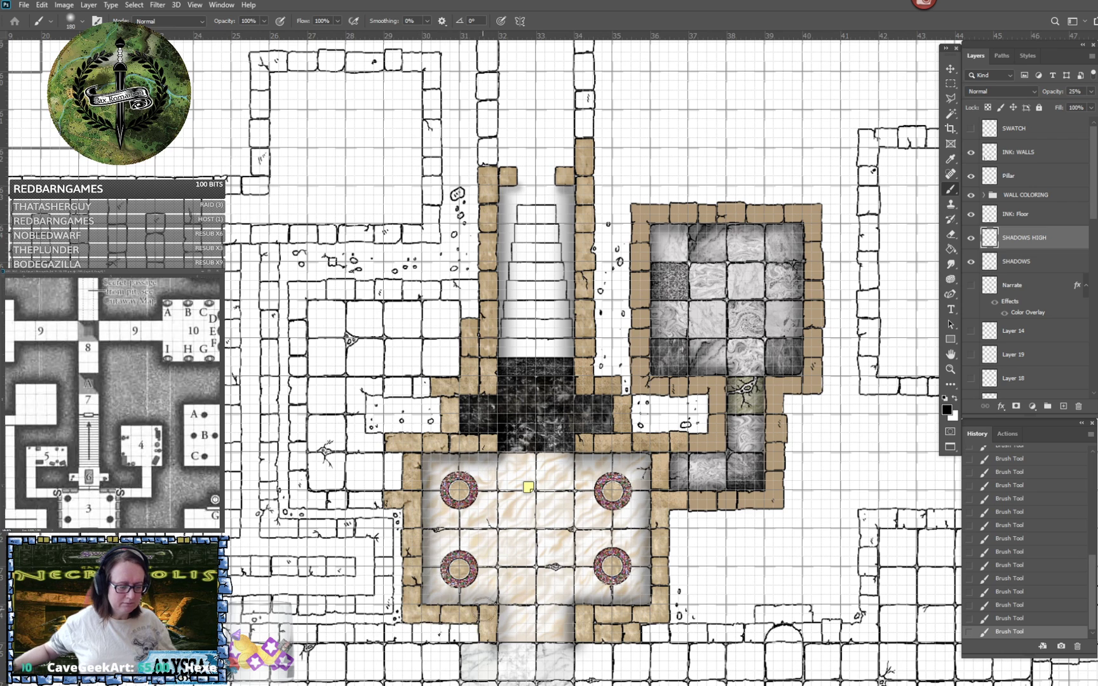
{"action": "left_click", "coordinate": [496, 604], "text": "shift"}
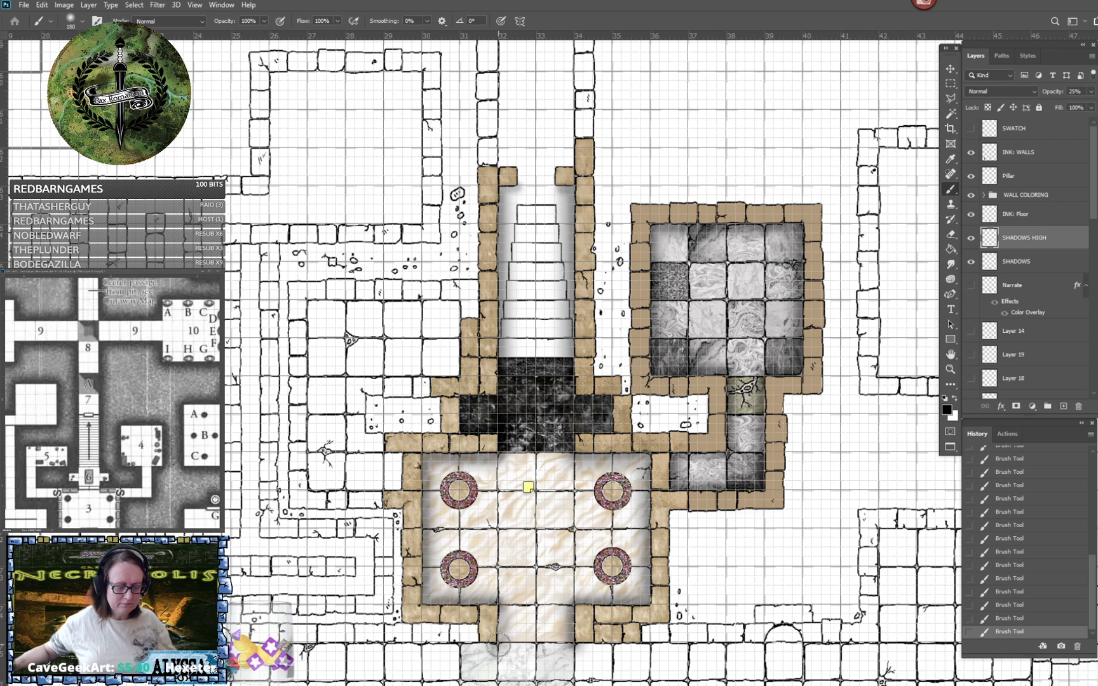
- Save the map document with the painted shadows
{"action": "scroll", "coordinate": [498, 645], "scroll_direction": "down", "scroll_amount": 2}
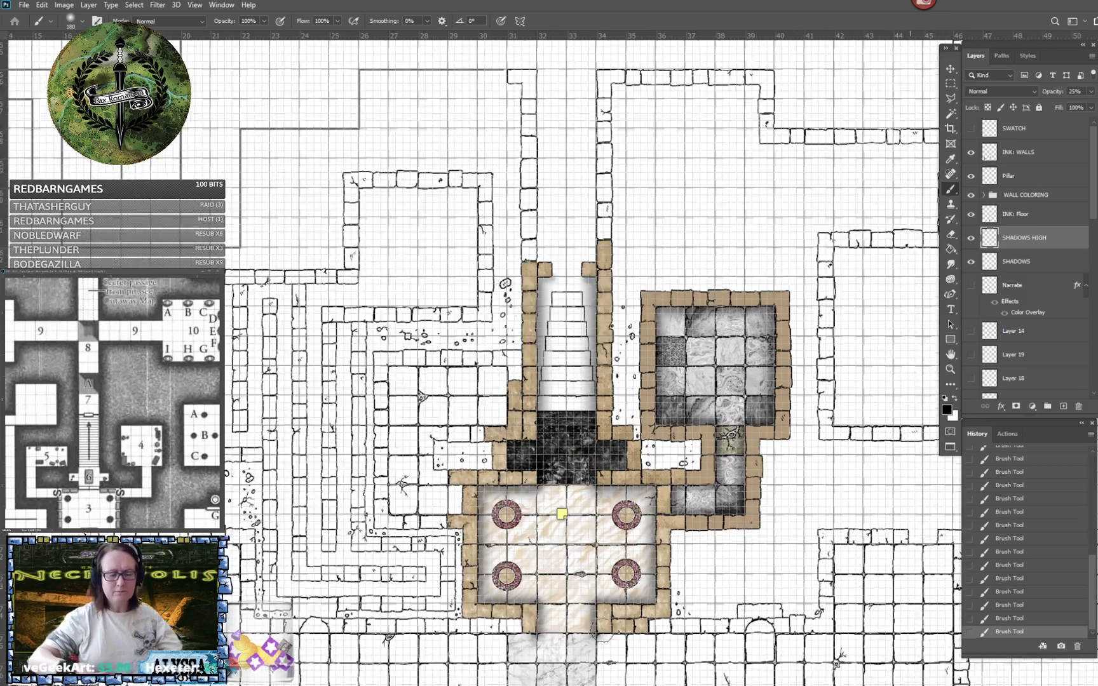
{"action": "scroll", "coordinate": [602, 631], "scroll_direction": "up", "scroll_amount": 2}
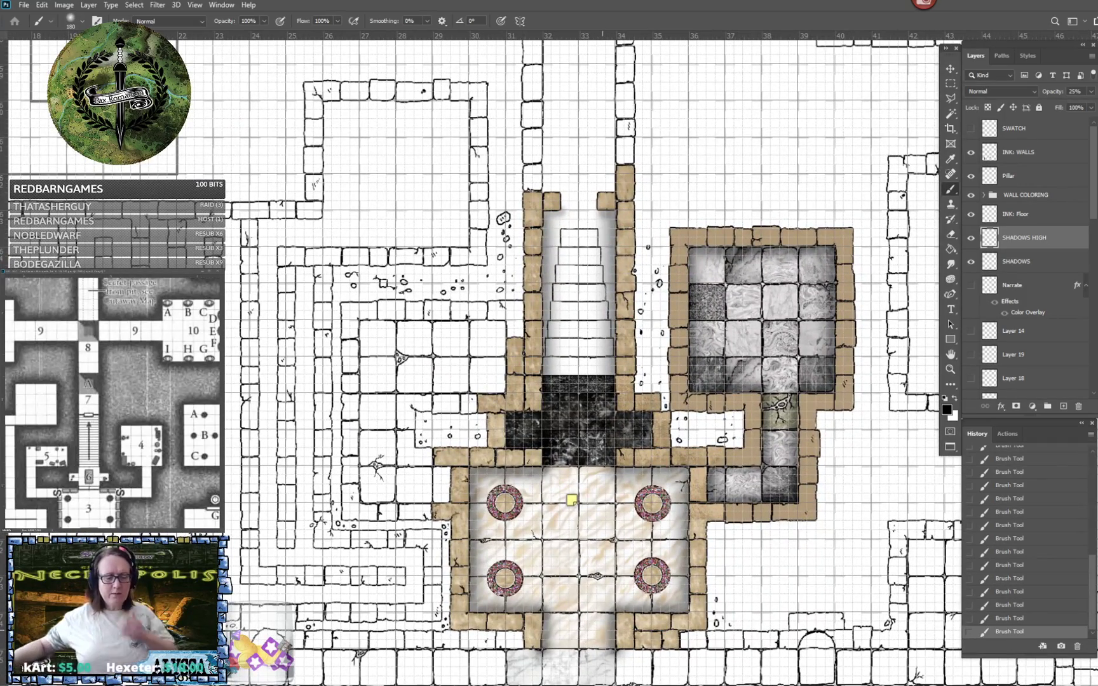
{"action": "key", "text": "ctrl+s"}
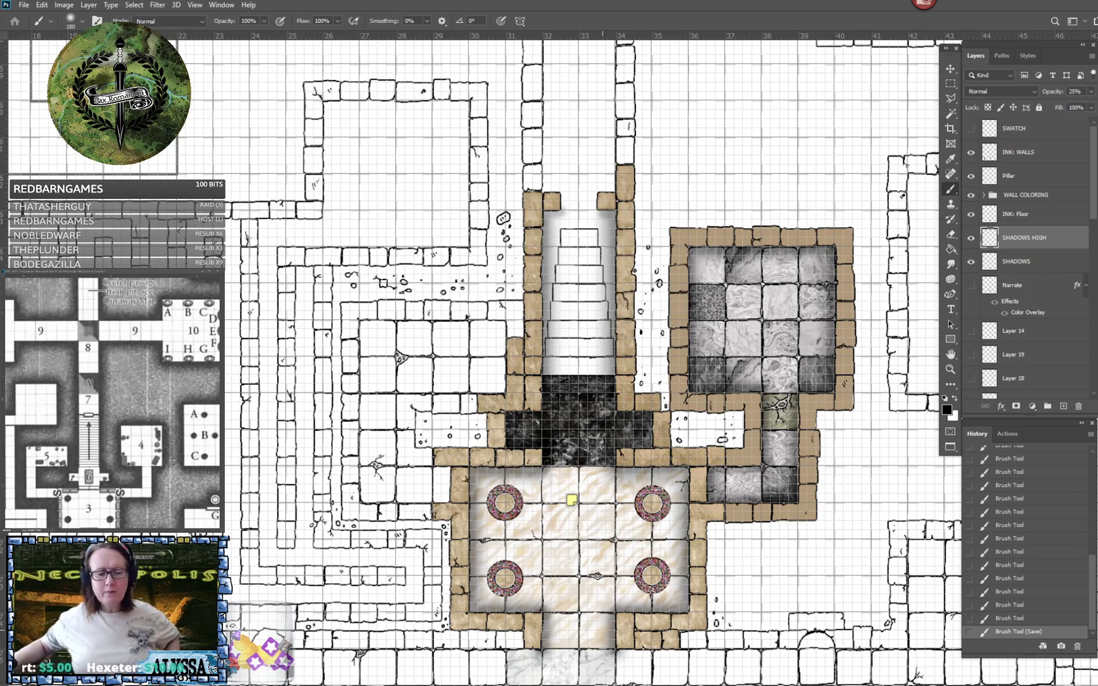
- Hide and show Layer 34 to check what it contains, and make it the active layer
{"action": "scroll", "coordinate": [905, 407], "scroll_direction": "up", "scroll_amount": 3}
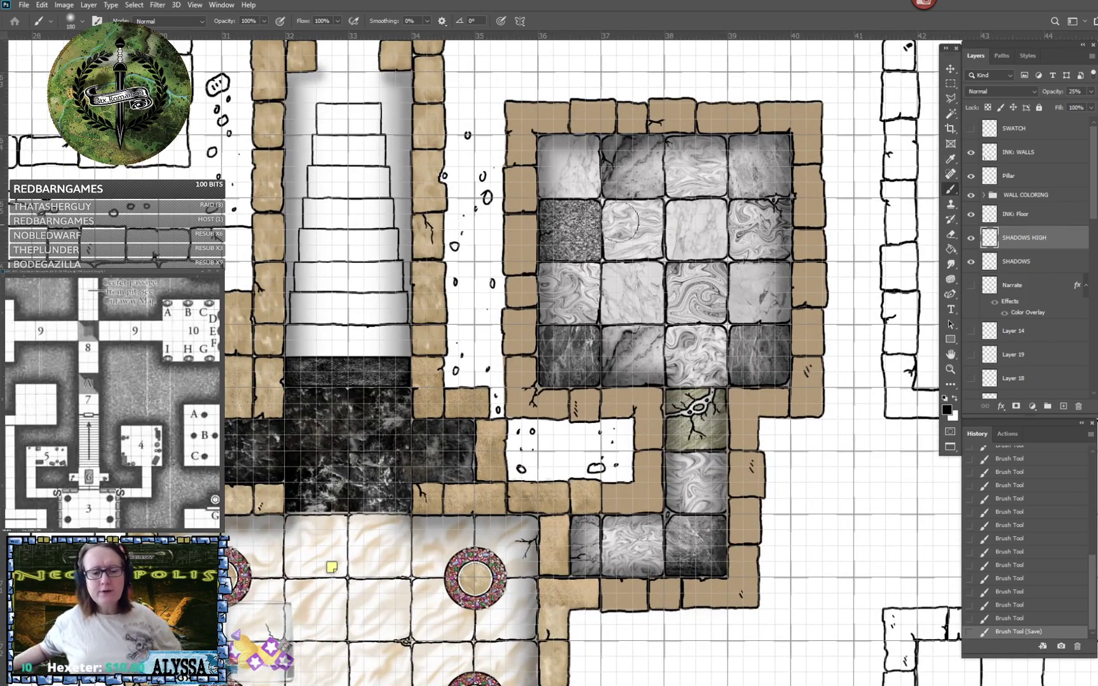
{"action": "scroll", "coordinate": [1036, 315], "scroll_direction": "down", "scroll_amount": 10}
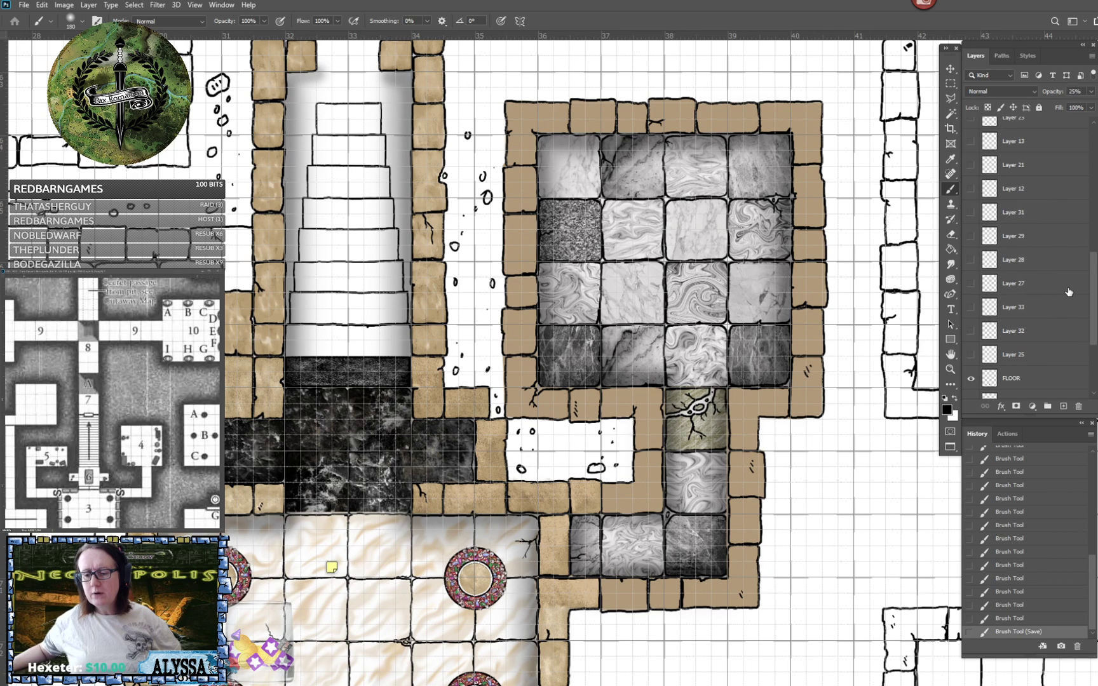
{"action": "scroll", "coordinate": [1068, 292], "scroll_direction": "down", "scroll_amount": 1}
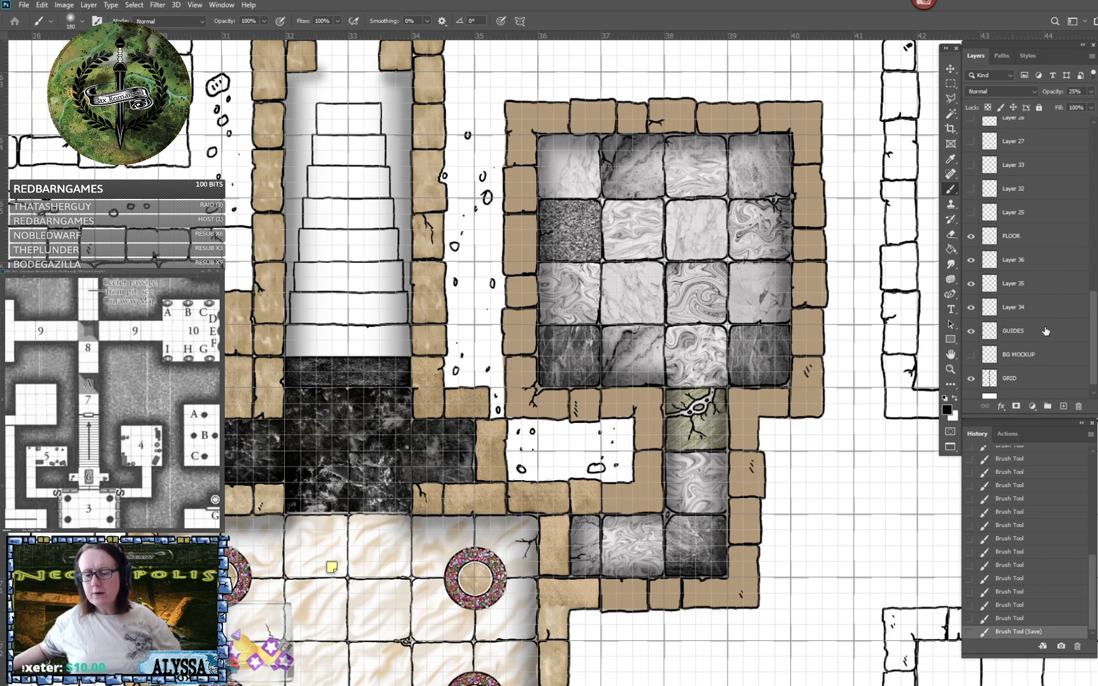
{"action": "left_click", "coordinate": [971, 309]}
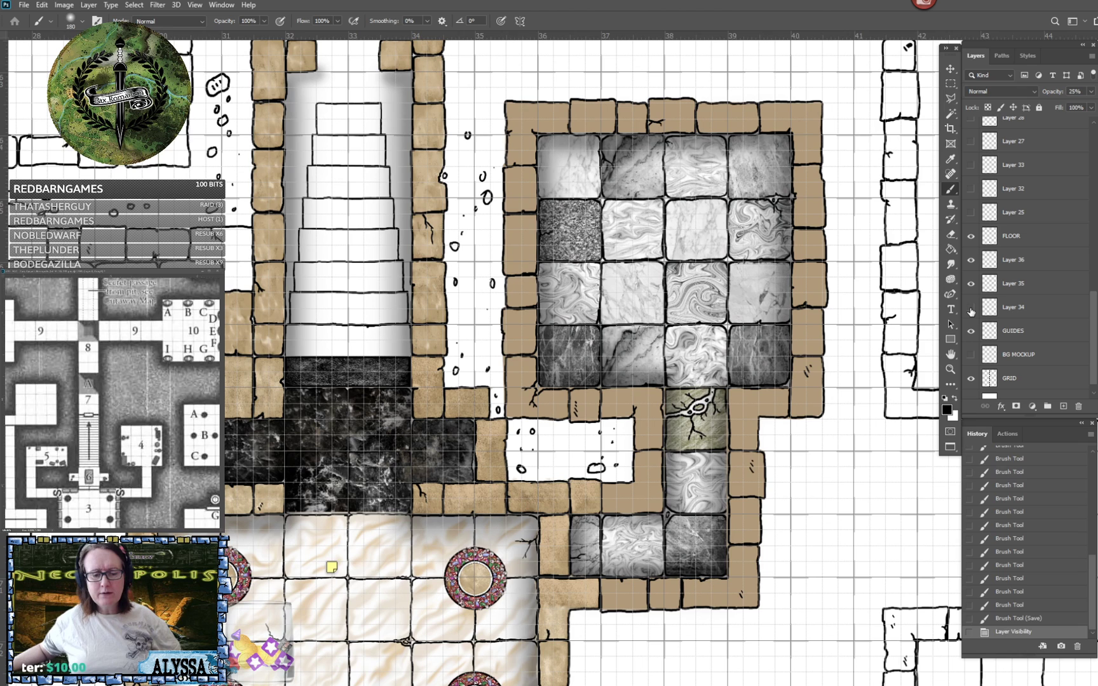
{"action": "left_click", "coordinate": [971, 309]}
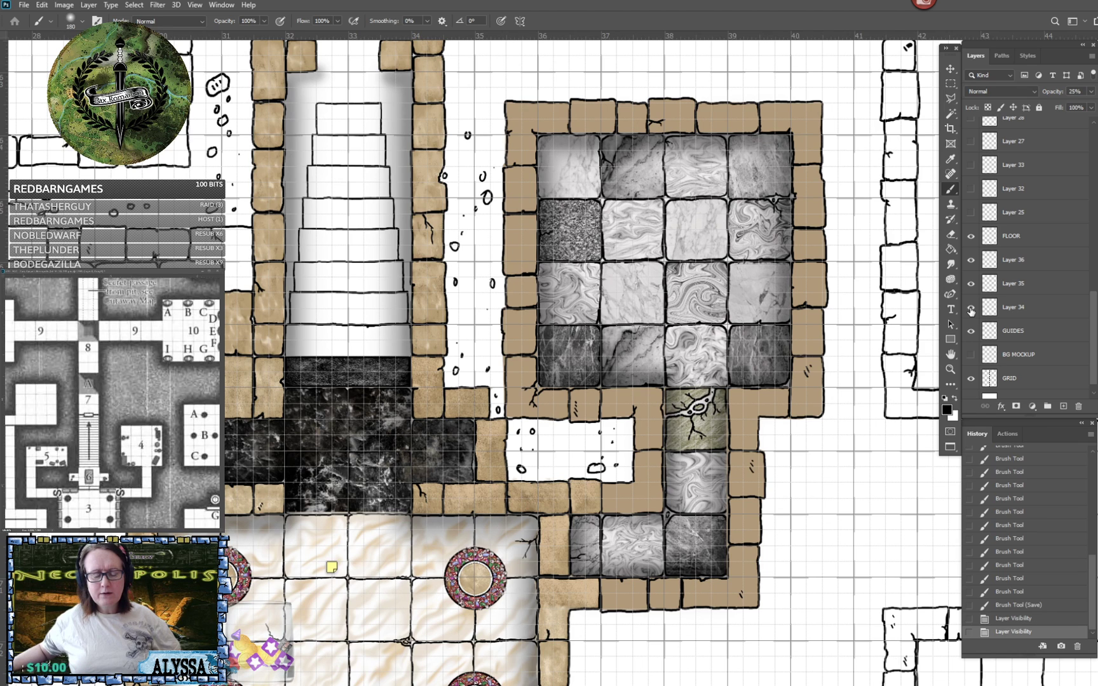
{"action": "left_click", "coordinate": [1031, 311]}
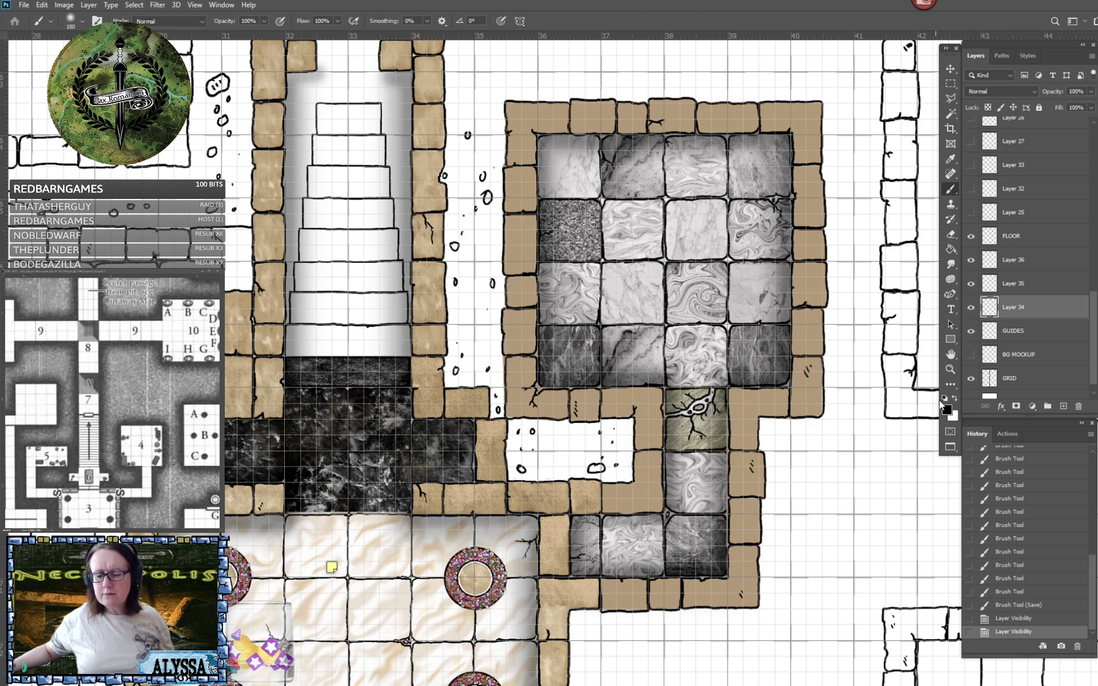
- Make white (ffffff) the foreground colour and choose a different brush preset at size 130 for painting on Layer 34
{"action": "left_click", "coordinate": [954, 399]}
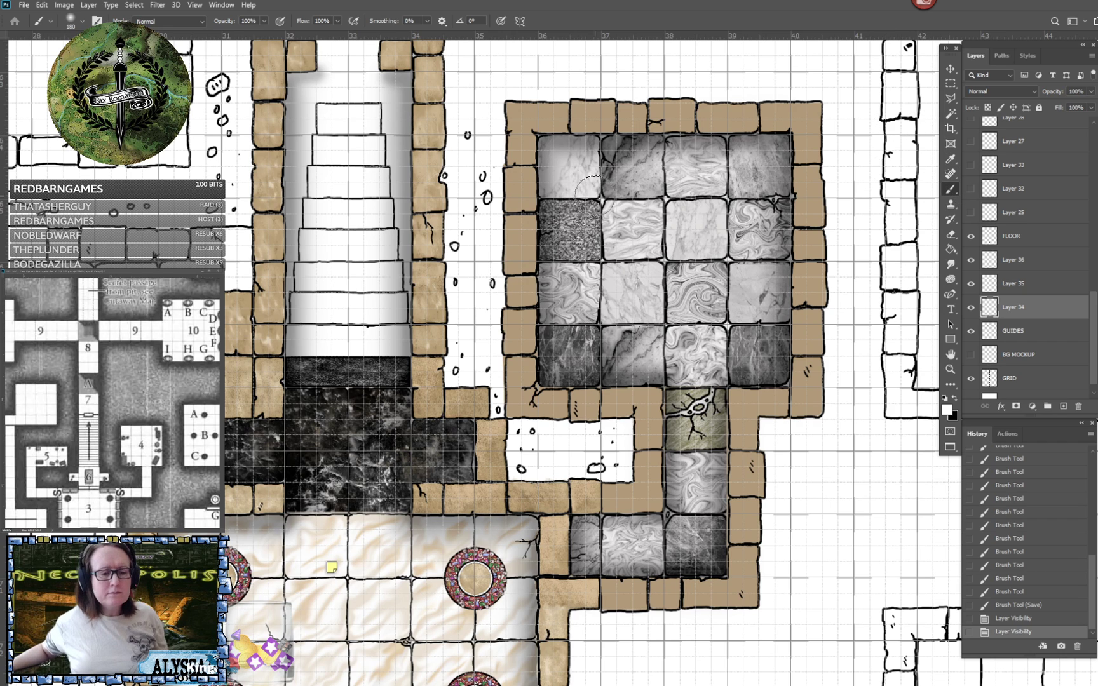
{"action": "left_click", "coordinate": [81, 21]}
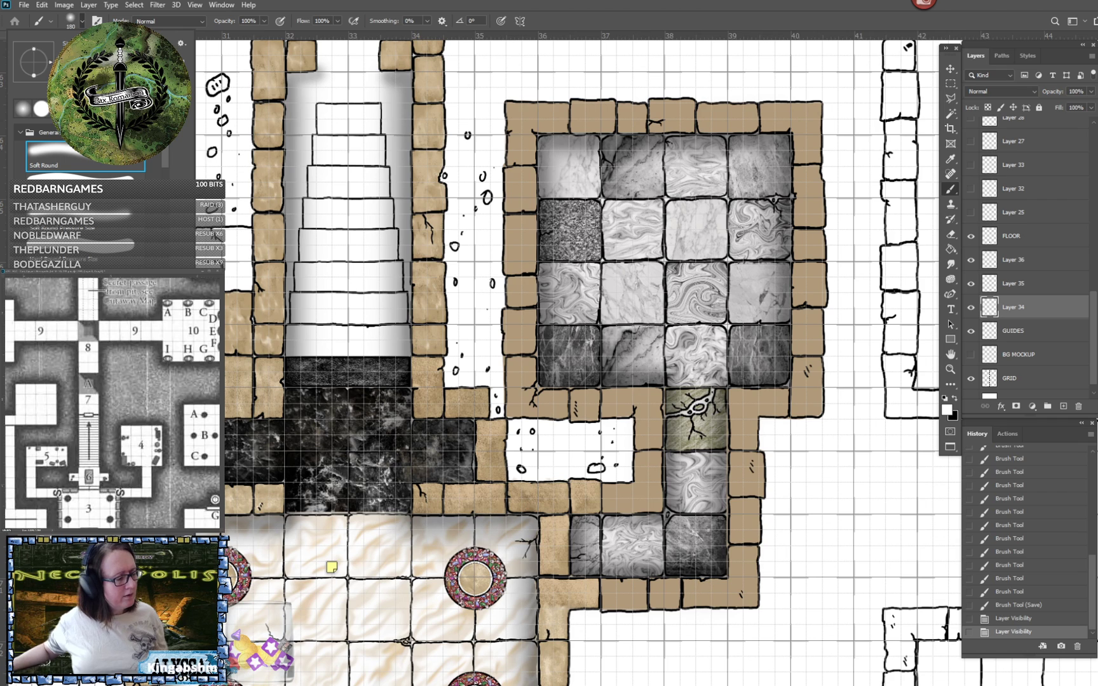
{"action": "left_click", "coordinate": [113, 247]}
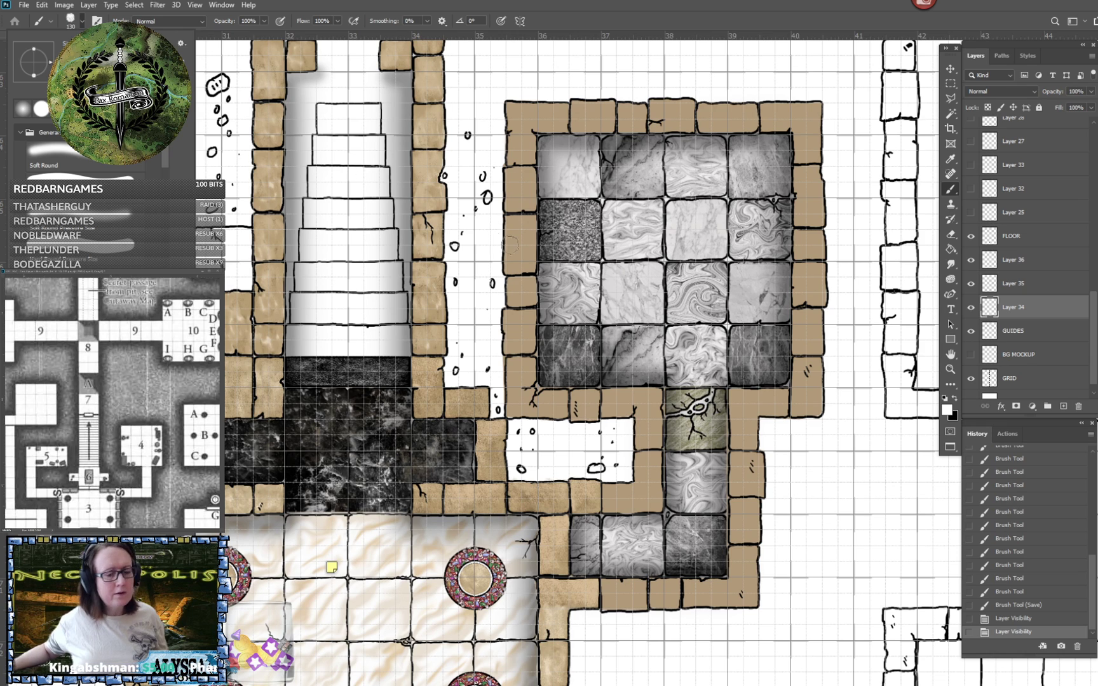
{"action": "left_click", "coordinate": [671, 17]}
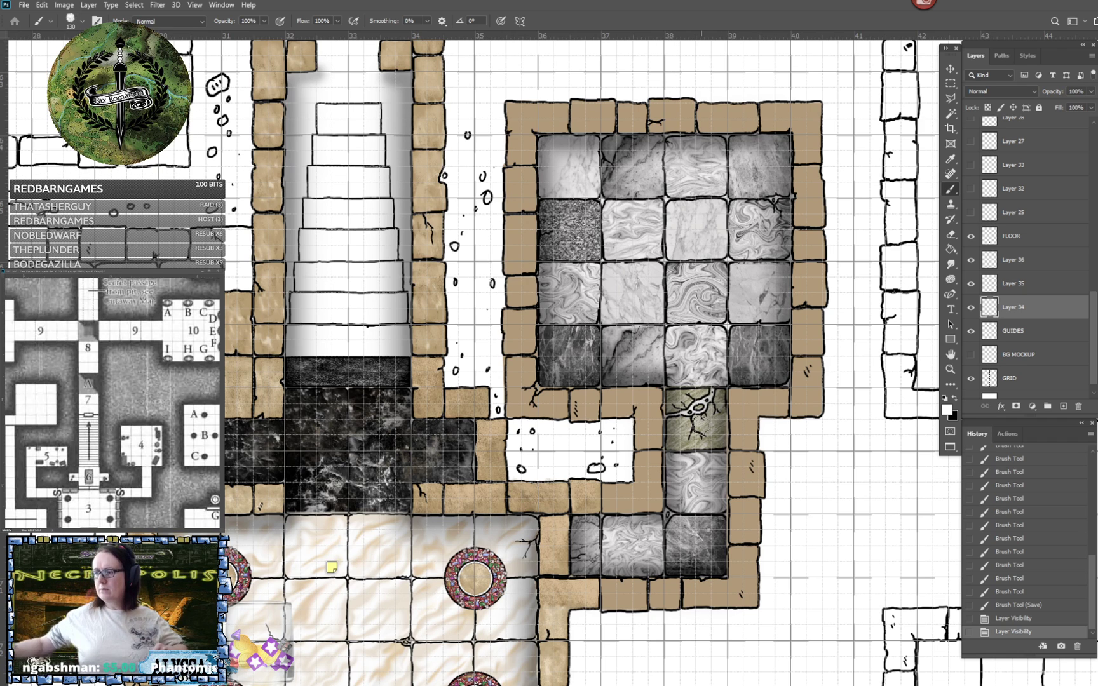
{"action": "scroll", "coordinate": [673, 583], "scroll_direction": "up", "scroll_amount": 4}
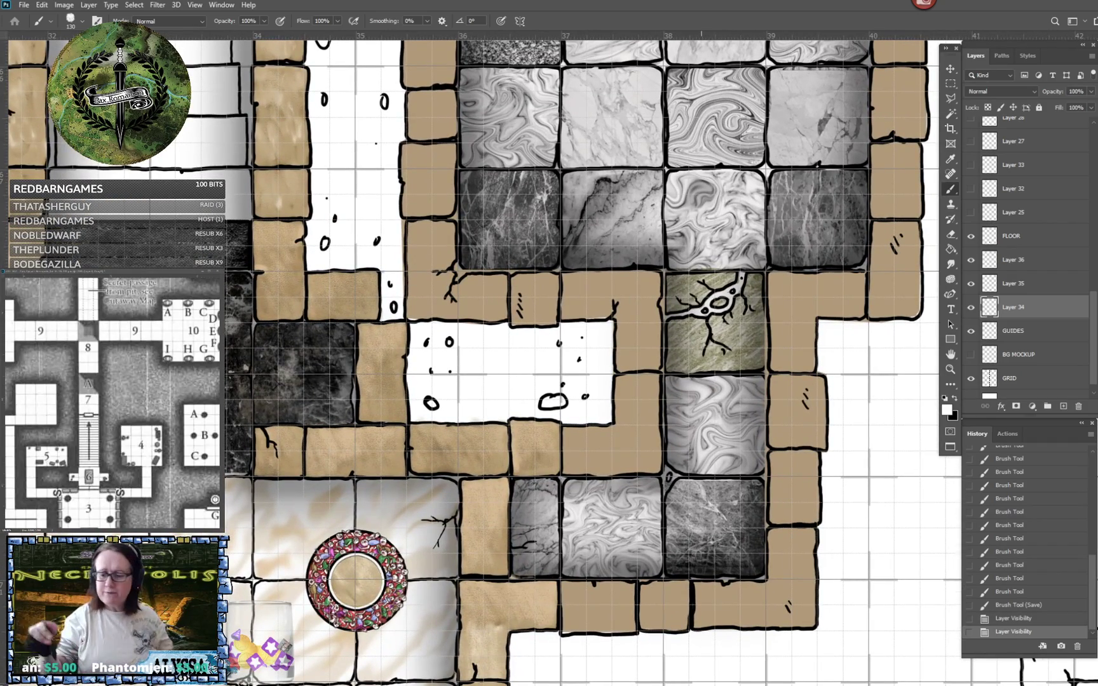
{"action": "key", "text": "ctrl+s"}
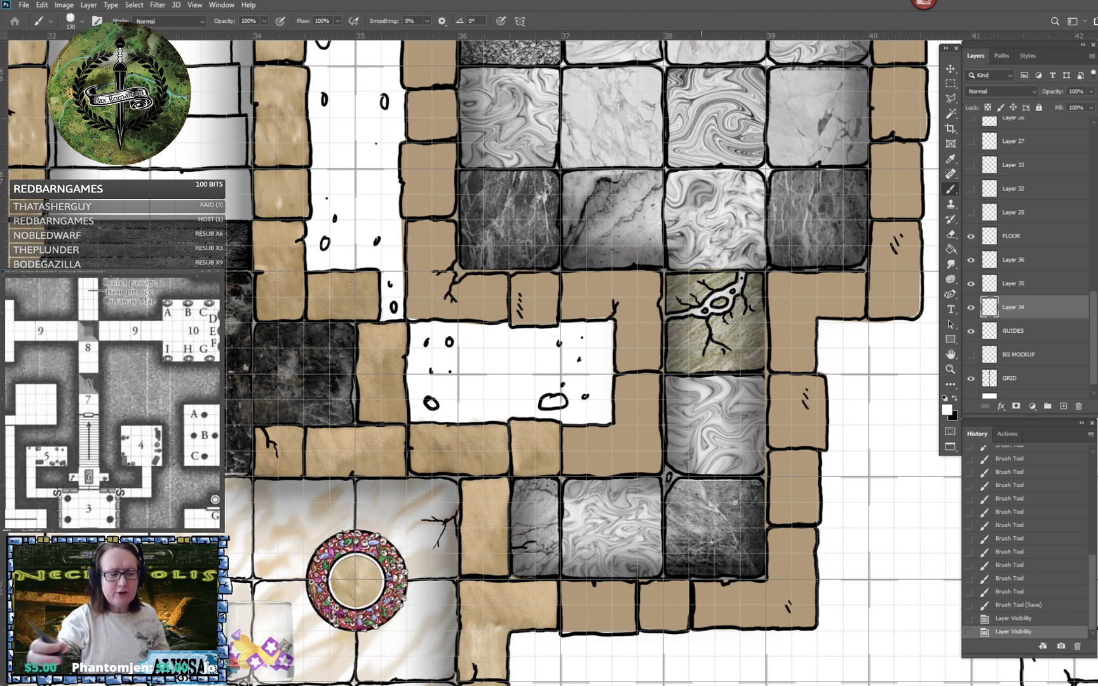
{"action": "left_click", "coordinate": [948, 412]}
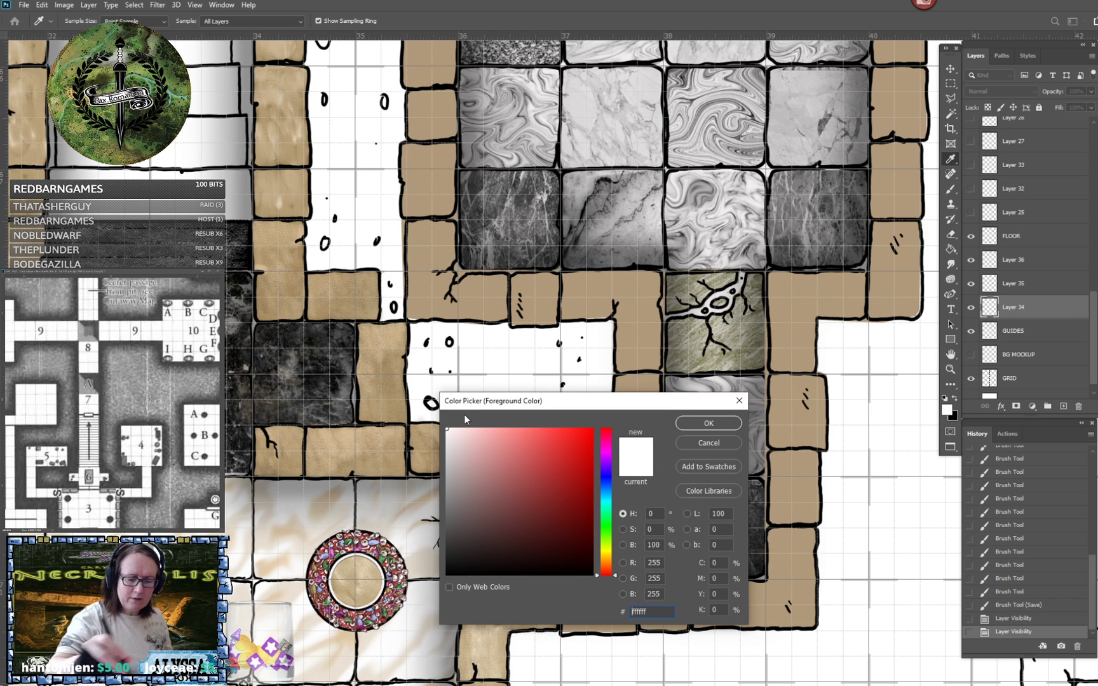
{"action": "key", "text": "Return"}
{"action": "key", "text": "b"}
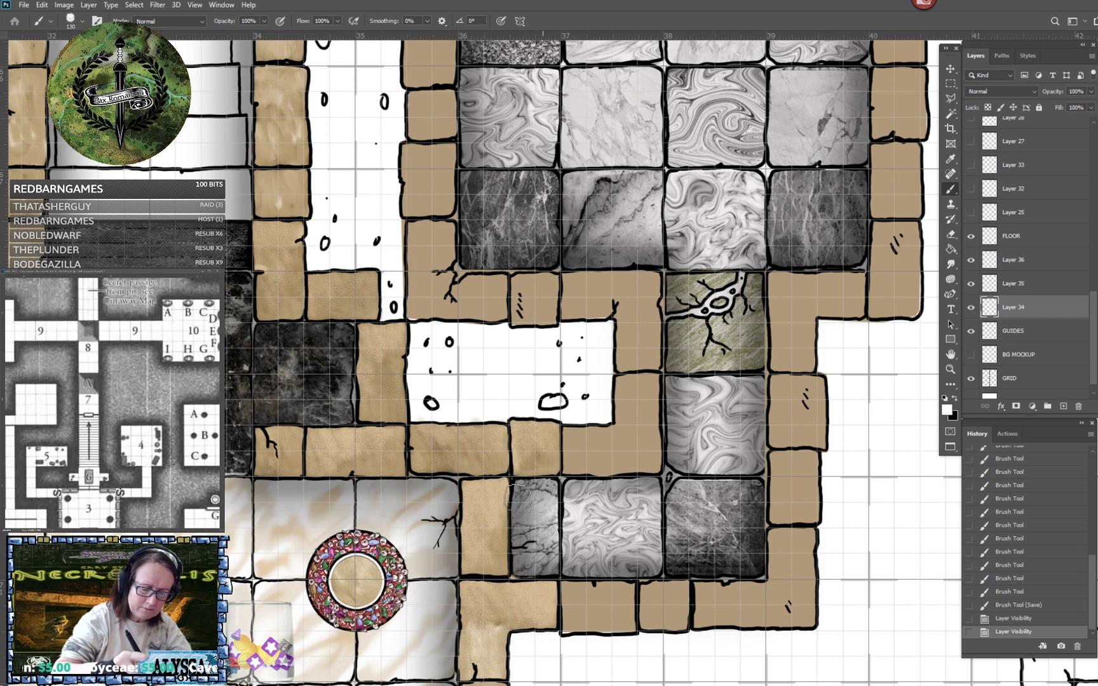
- Paint white over the three marble tiles along the bottom of the corridor, including the dark corner tile, to lighten them
{"action": "left_click_drag", "start_coordinate": [518, 499], "coordinate": [542, 507]}
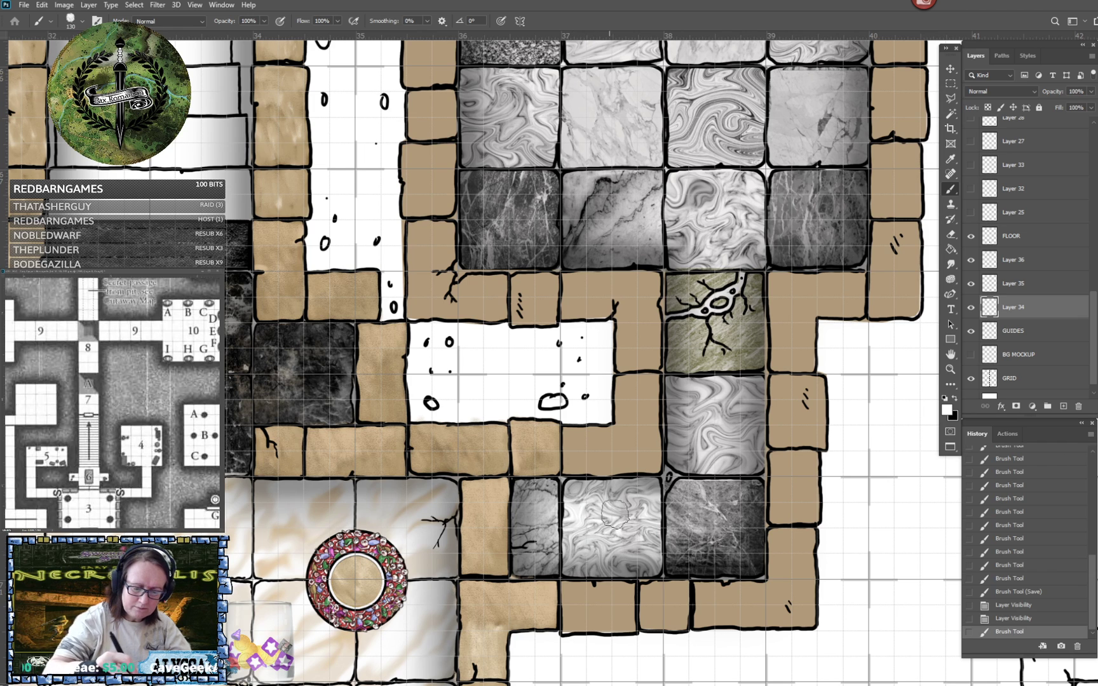
{"action": "left_click_drag", "start_coordinate": [664, 565], "coordinate": [663, 510]}
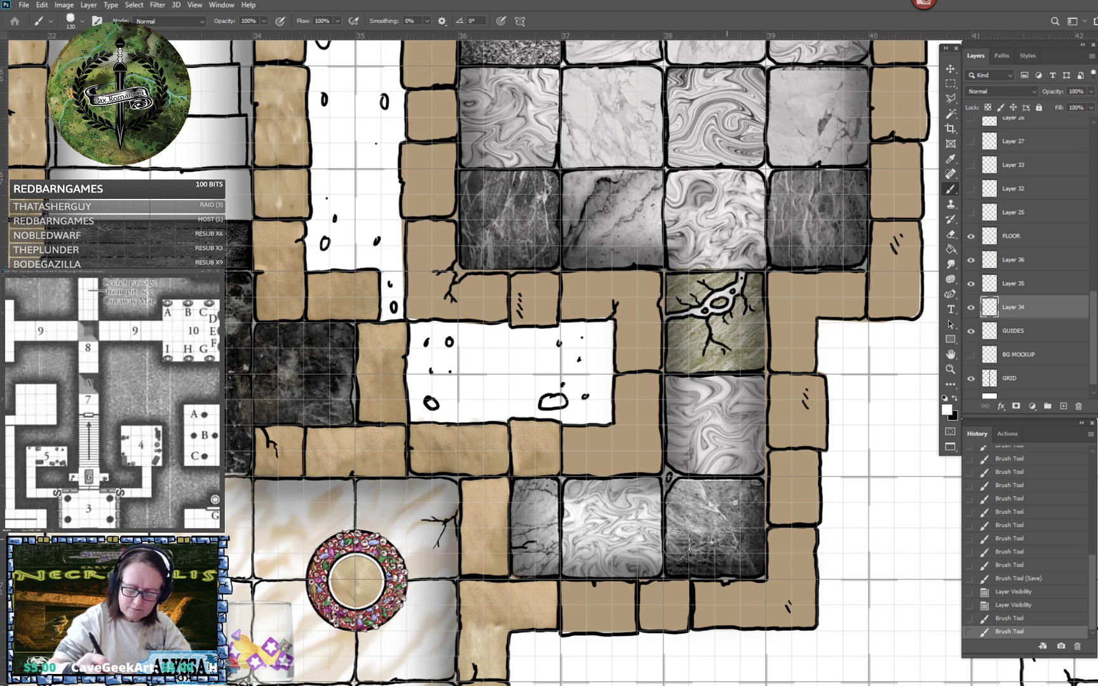
{"action": "left_click", "coordinate": [784, 531]}
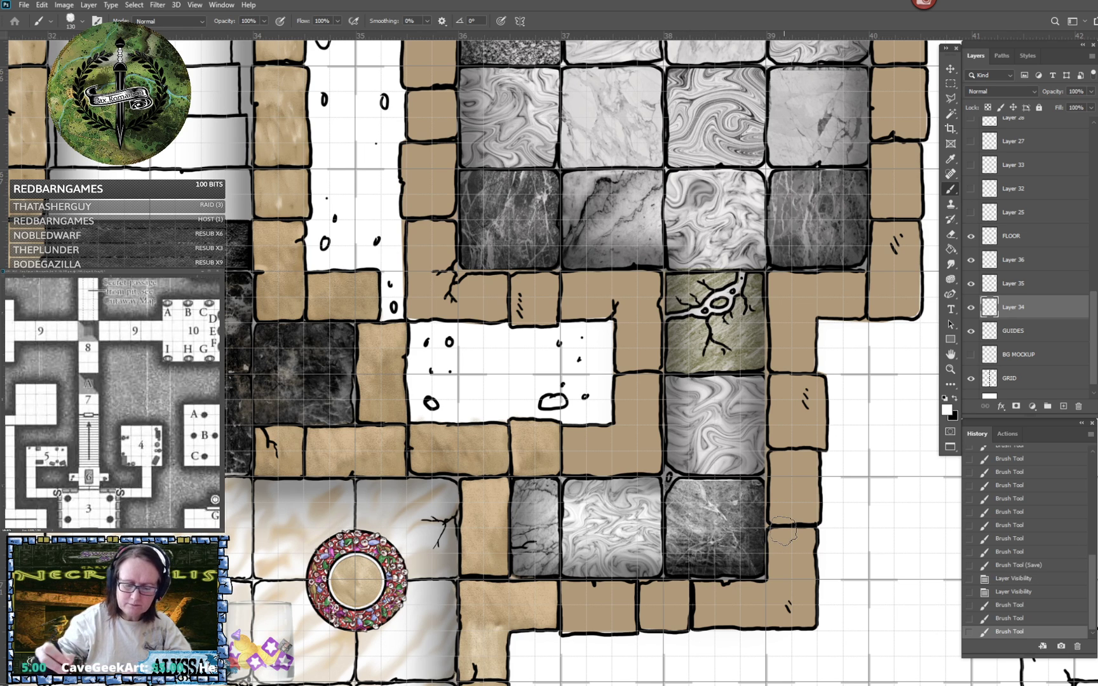
- Try tinting the swirled corridor tile below the cracked tile with grey-green c7c9aa, and undo the tint
{"action": "left_click", "coordinate": [948, 411]}
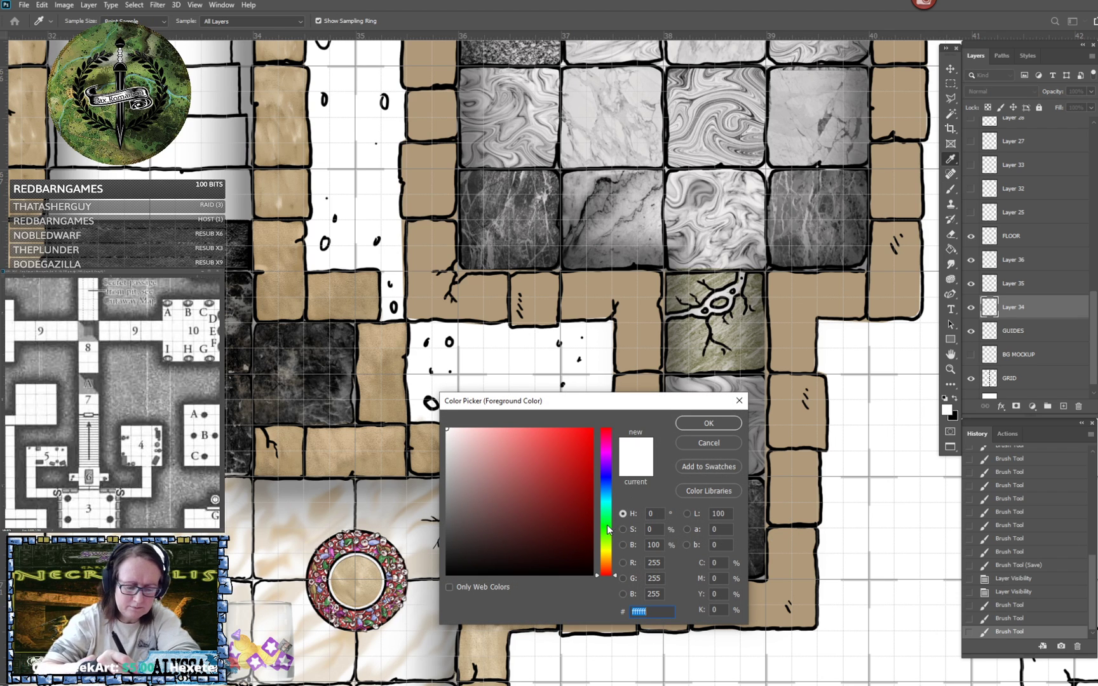
{"action": "left_click", "coordinate": [608, 552]}
{"action": "left_click_drag", "start_coordinate": [482, 470], "coordinate": [468, 459]}
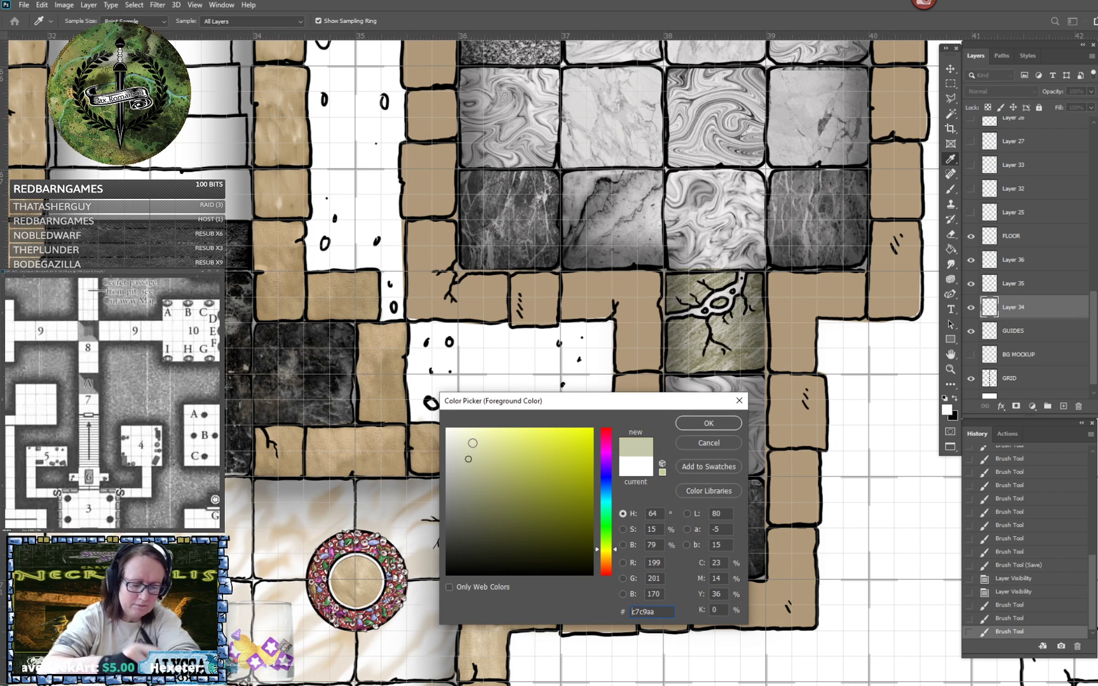
{"action": "left_click", "coordinate": [702, 425]}
{"action": "mouse_move", "coordinate": [737, 438]}
{"action": "left_mouse_down"}
{"action": "mouse_move", "coordinate": [687, 434]}
{"action": "mouse_move", "coordinate": [699, 431]}
{"action": "mouse_move", "coordinate": [692, 457]}
{"action": "mouse_move", "coordinate": [678, 451]}
{"action": "mouse_move", "coordinate": [679, 384]}
{"action": "mouse_move", "coordinate": [755, 381]}
{"action": "left_mouse_up"}
{"action": "mouse_move", "coordinate": [685, 433]}
{"action": "left_mouse_down"}
{"action": "mouse_move", "coordinate": [716, 435]}
{"action": "mouse_move", "coordinate": [742, 390]}
{"action": "mouse_move", "coordinate": [750, 416]}
{"action": "mouse_move", "coordinate": [760, 412]}
{"action": "mouse_move", "coordinate": [760, 441]}
{"action": "mouse_move", "coordinate": [696, 461]}
{"action": "mouse_move", "coordinate": [753, 457]}
{"action": "left_mouse_up"}
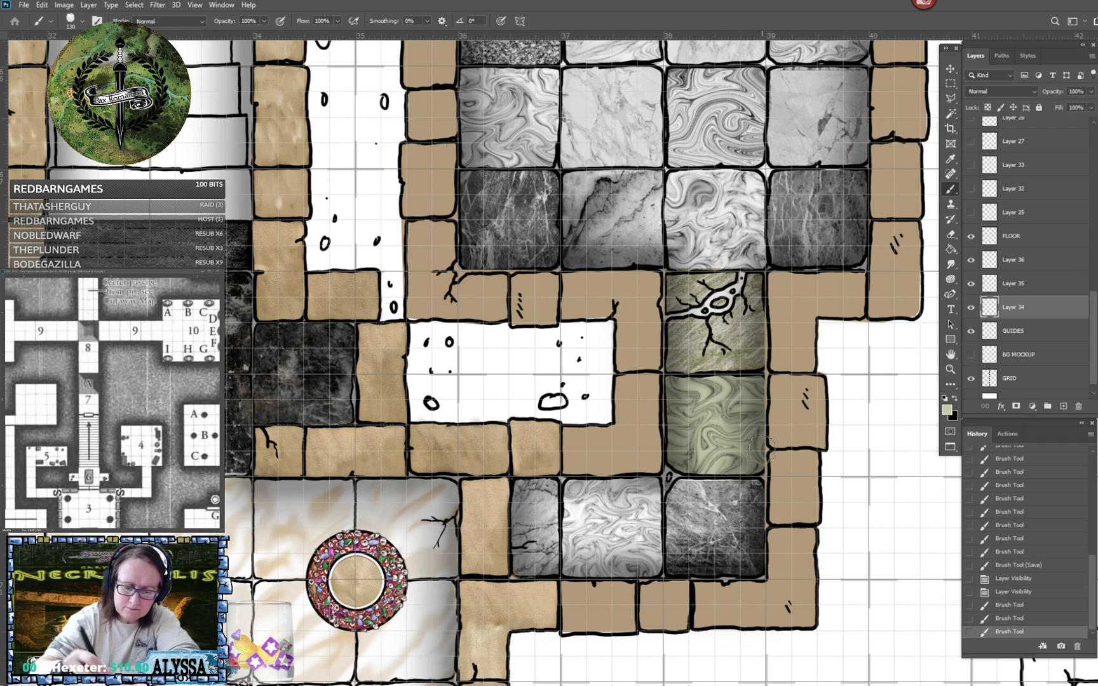
{"action": "scroll", "coordinate": [760, 448], "scroll_direction": "up", "scroll_amount": 4}
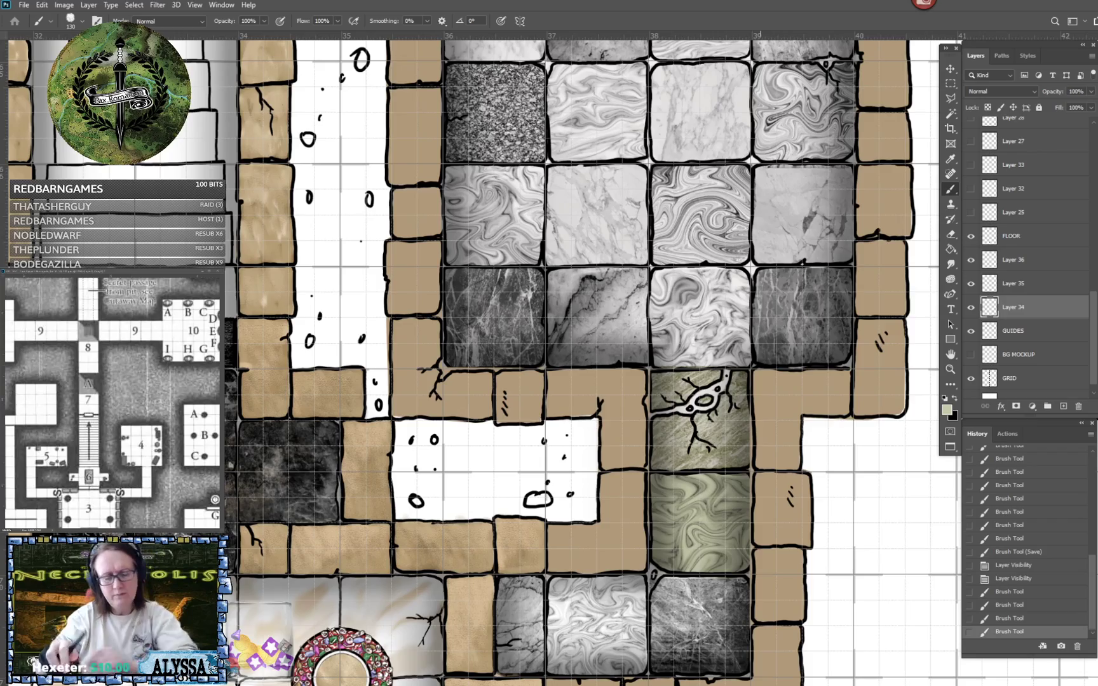
{"action": "scroll", "coordinate": [626, 521], "scroll_direction": "down", "scroll_amount": 6}
{"action": "scroll", "coordinate": [607, 509], "scroll_direction": "up", "scroll_amount": 3}
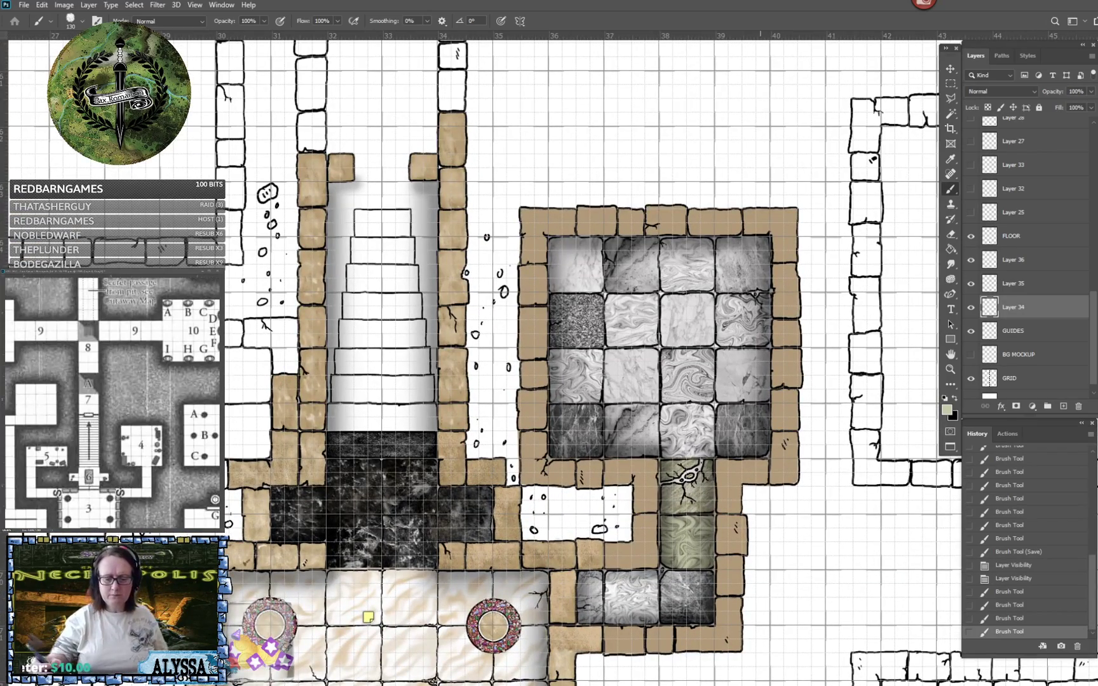
{"action": "key", "text": "ctrl+z"}
- Set the foreground colour to blue b2c0e0 and tint the room's lower-left dark tile and the swirled third-row, third-column tile
{"action": "scroll", "coordinate": [721, 397], "scroll_direction": "up", "scroll_amount": 4}
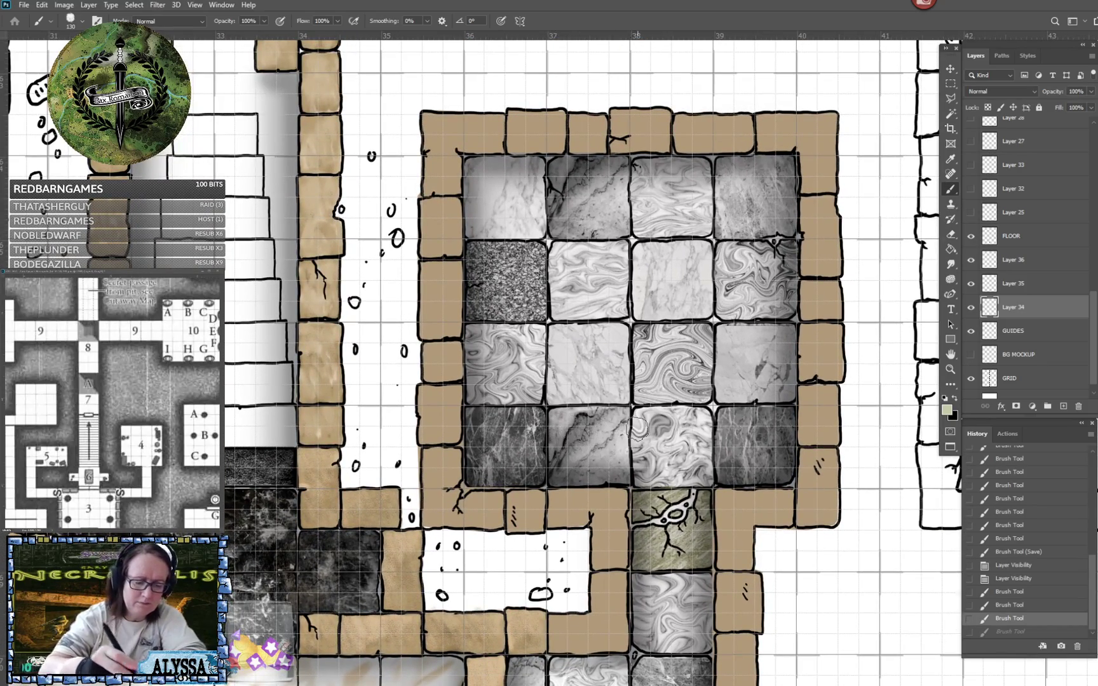
{"action": "left_click", "coordinate": [946, 409]}
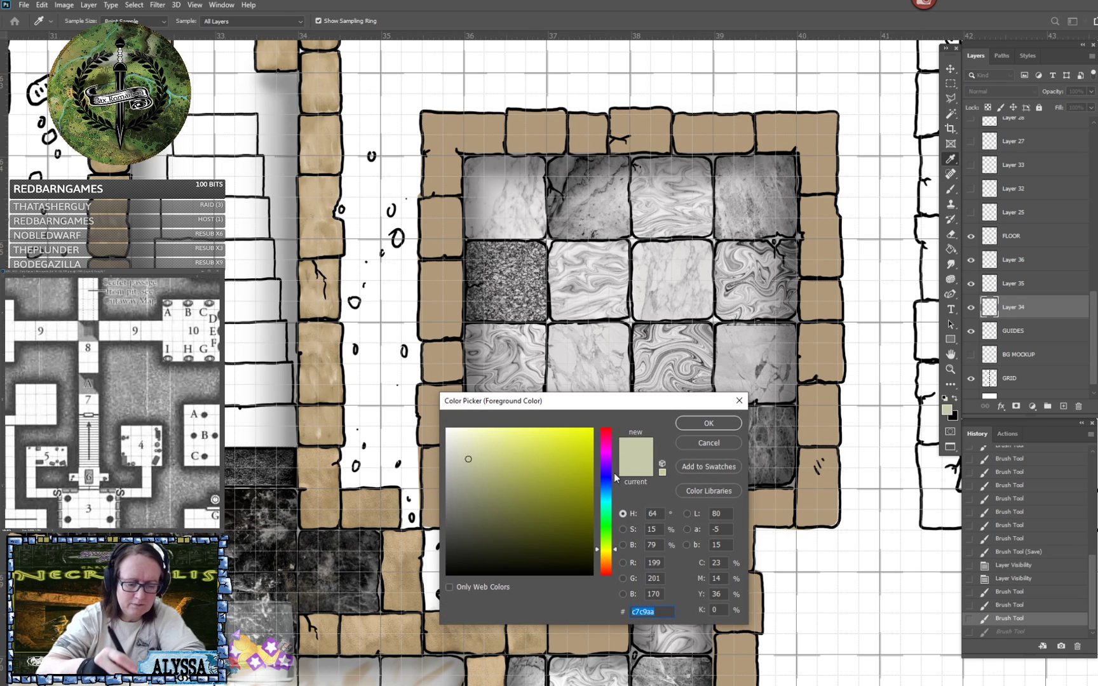
{"action": "left_click", "coordinate": [607, 486]}
{"action": "left_click", "coordinate": [476, 446]}
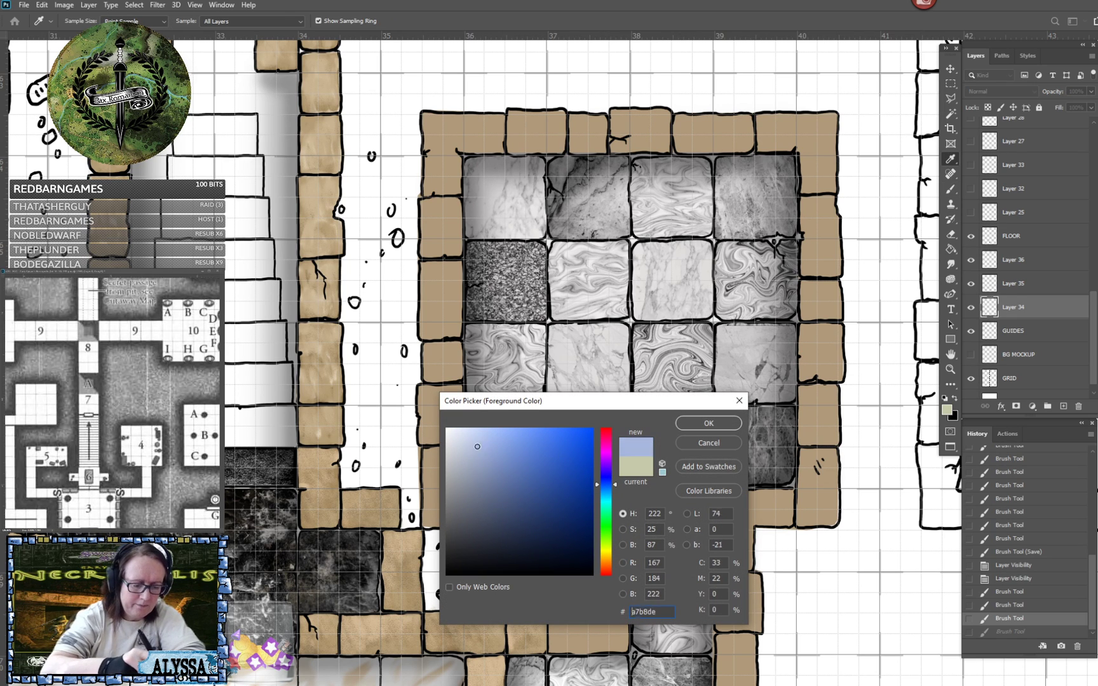
{"action": "left_click", "coordinate": [690, 424]}
{"action": "mouse_move", "coordinate": [518, 471]}
{"action": "left_mouse_down"}
{"action": "mouse_move", "coordinate": [477, 432]}
{"action": "mouse_move", "coordinate": [475, 460]}
{"action": "mouse_move", "coordinate": [488, 439]}
{"action": "mouse_move", "coordinate": [502, 442]}
{"action": "mouse_move", "coordinate": [517, 469]}
{"action": "mouse_move", "coordinate": [530, 431]}
{"action": "mouse_move", "coordinate": [534, 457]}
{"action": "mouse_move", "coordinate": [535, 425]}
{"action": "mouse_move", "coordinate": [473, 418]}
{"action": "mouse_move", "coordinate": [478, 474]}
{"action": "mouse_move", "coordinate": [507, 476]}
{"action": "mouse_move", "coordinate": [495, 457]}
{"action": "mouse_move", "coordinate": [534, 468]}
{"action": "mouse_move", "coordinate": [539, 437]}
{"action": "left_mouse_up"}
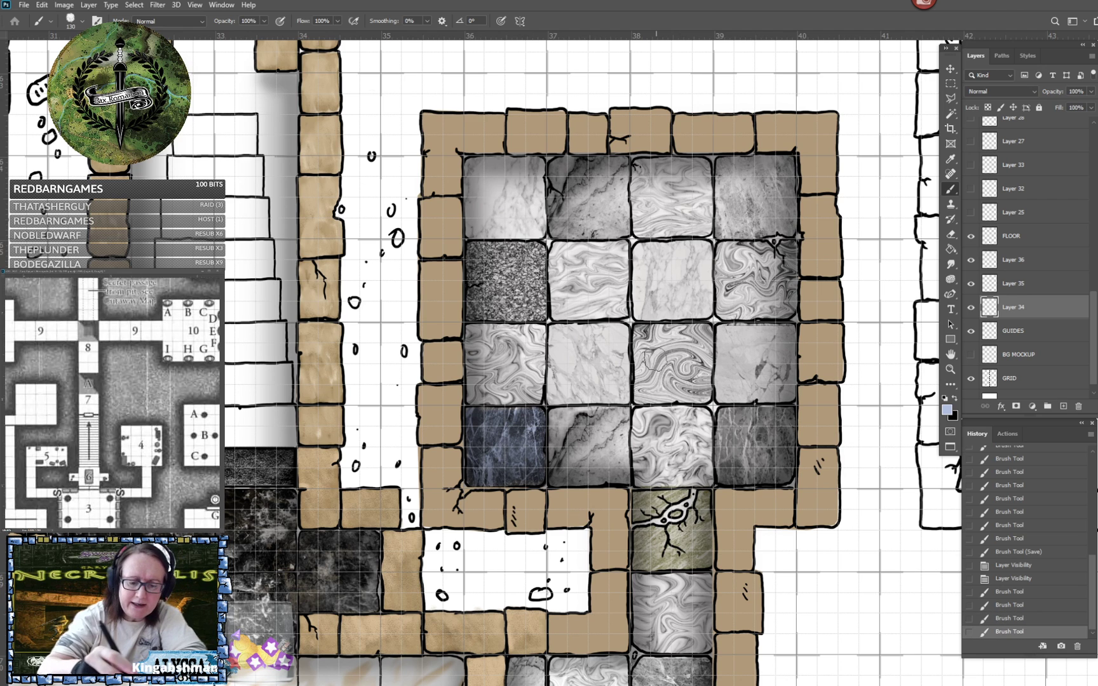
{"action": "mouse_move", "coordinate": [648, 337]}
{"action": "left_mouse_down"}
{"action": "mouse_move", "coordinate": [648, 374]}
{"action": "mouse_move", "coordinate": [673, 362]}
{"action": "mouse_move", "coordinate": [699, 381]}
{"action": "mouse_move", "coordinate": [705, 333]}
{"action": "mouse_move", "coordinate": [664, 330]}
{"action": "mouse_move", "coordinate": [643, 392]}
{"action": "mouse_move", "coordinate": [667, 380]}
{"action": "mouse_move", "coordinate": [696, 397]}
{"action": "mouse_move", "coordinate": [711, 374]}
{"action": "left_mouse_up"}
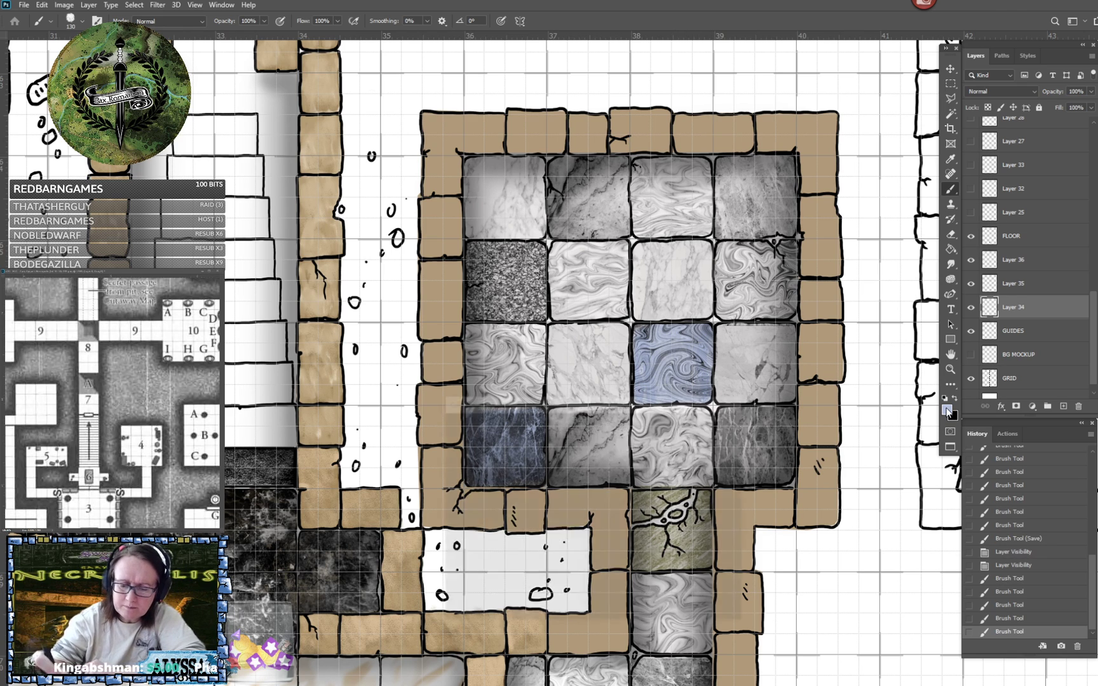
- Change the foreground colour to pale yellow e1e0ca and tint the swirled tile directly above the cracked doorway tile
{"action": "left_click", "coordinate": [947, 413]}
{"action": "left_click_drag", "start_coordinate": [607, 506], "coordinate": [607, 552]}
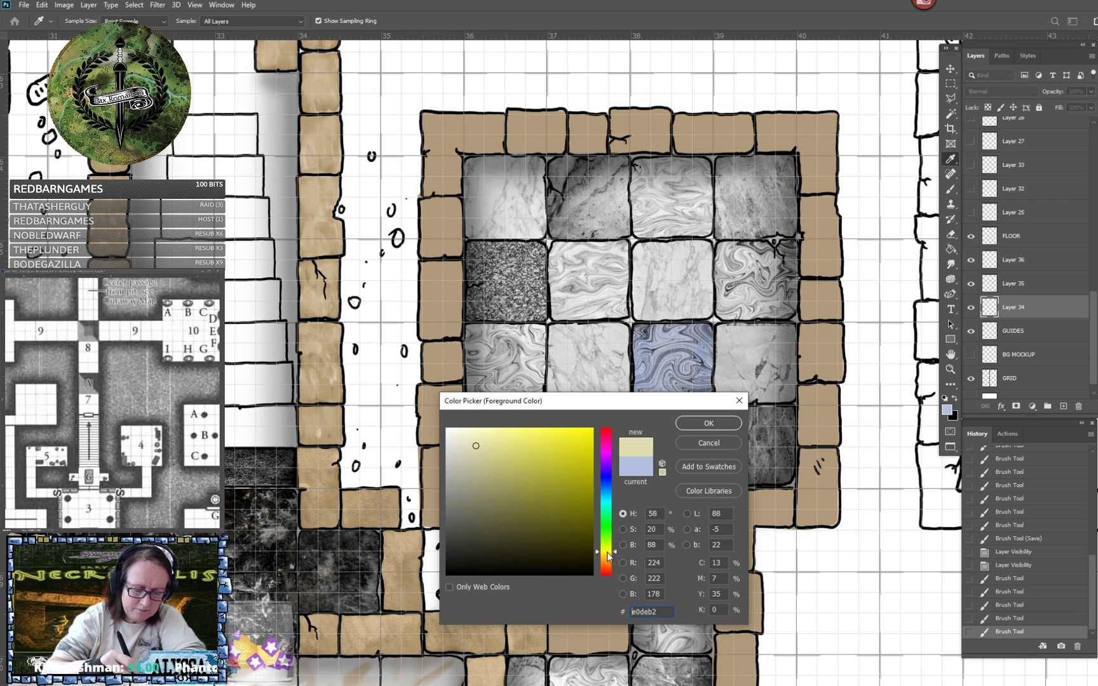
{"action": "left_click_drag", "start_coordinate": [504, 480], "coordinate": [461, 446]}
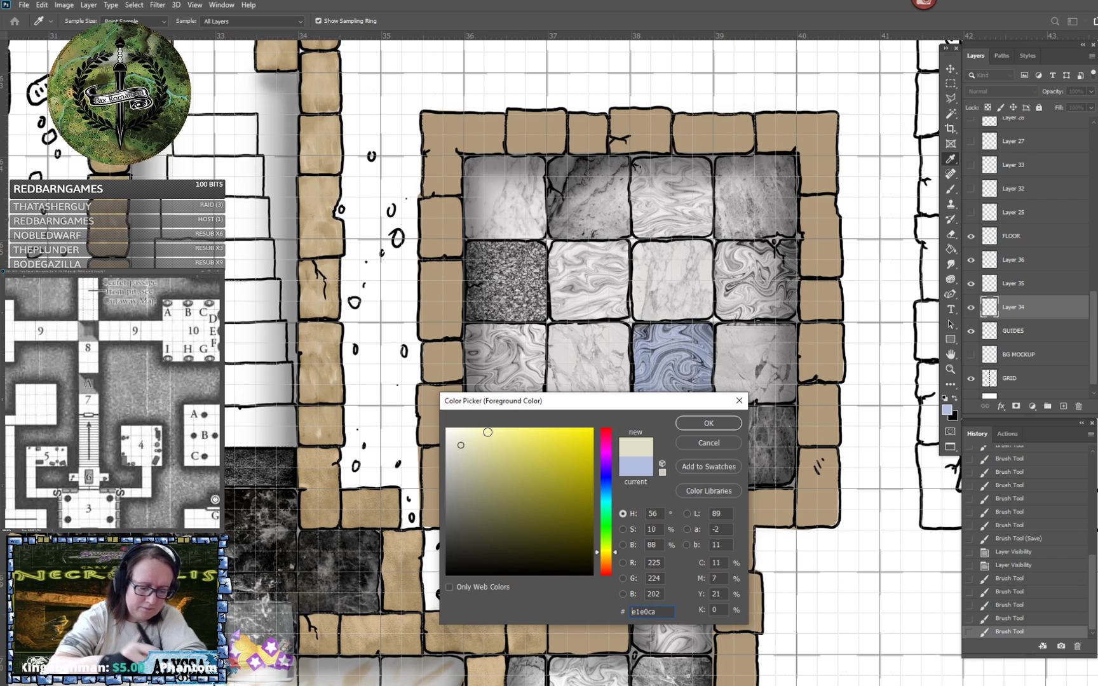
{"action": "left_click", "coordinate": [704, 424]}
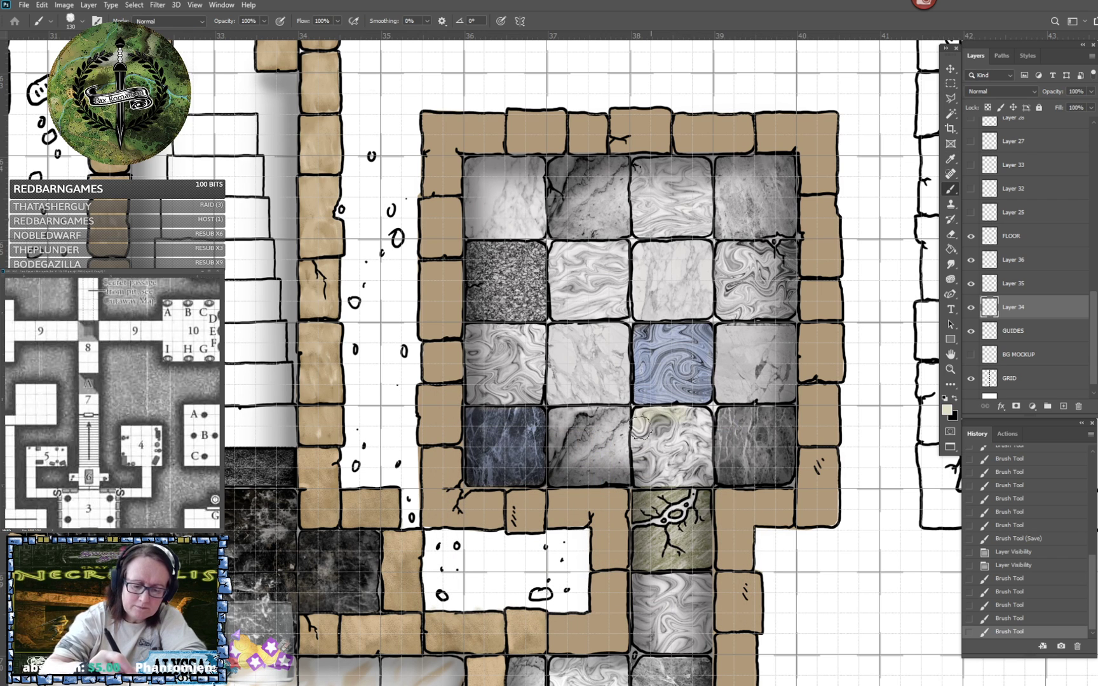
{"action": "mouse_move", "coordinate": [640, 430]}
{"action": "left_mouse_down"}
{"action": "mouse_move", "coordinate": [671, 464]}
{"action": "mouse_move", "coordinate": [697, 428]}
{"action": "mouse_move", "coordinate": [702, 450]}
{"action": "mouse_move", "coordinate": [700, 419]}
{"action": "mouse_move", "coordinate": [646, 419]}
{"action": "mouse_move", "coordinate": [643, 478]}
{"action": "mouse_move", "coordinate": [673, 476]}
{"action": "mouse_move", "coordinate": [662, 459]}
{"action": "mouse_move", "coordinate": [669, 477]}
{"action": "mouse_move", "coordinate": [704, 476]}
{"action": "mouse_move", "coordinate": [703, 429]}
{"action": "mouse_move", "coordinate": [693, 453]}
{"action": "left_mouse_up"}
{"action": "scroll", "coordinate": [693, 452], "scroll_direction": "down", "scroll_amount": 5}
{"action": "scroll", "coordinate": [694, 459], "scroll_direction": "down", "scroll_amount": 5}
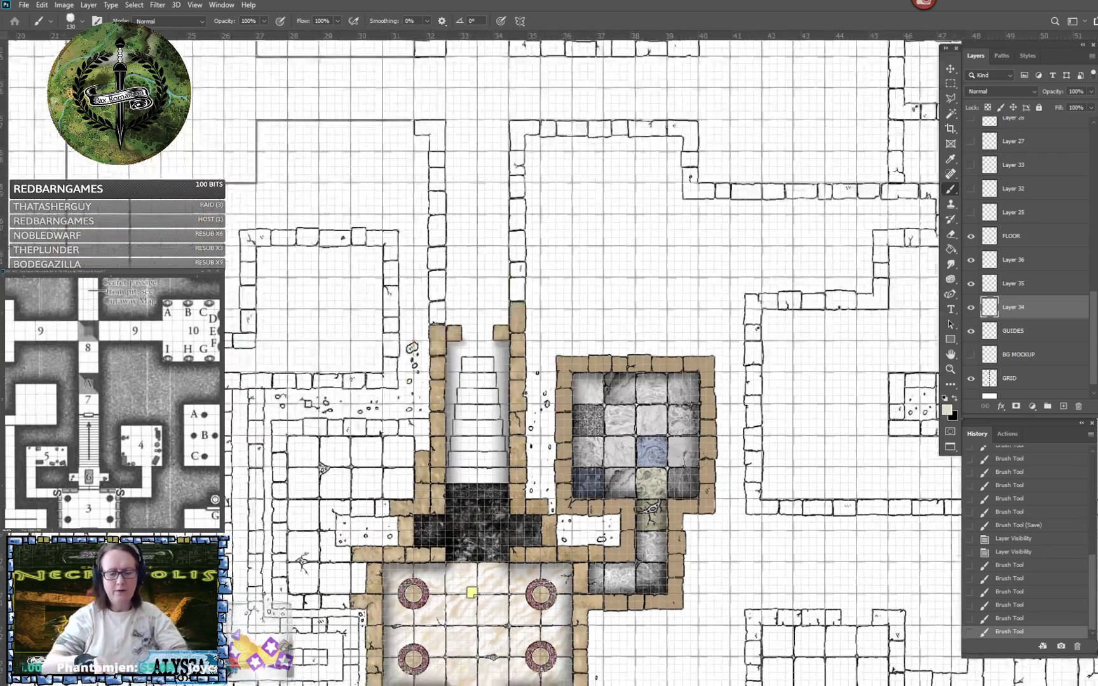
- Paint white over the untinted marble tiles in the room's two middle rows to brighten them
{"action": "scroll", "coordinate": [694, 459], "scroll_direction": "up", "scroll_amount": 5}
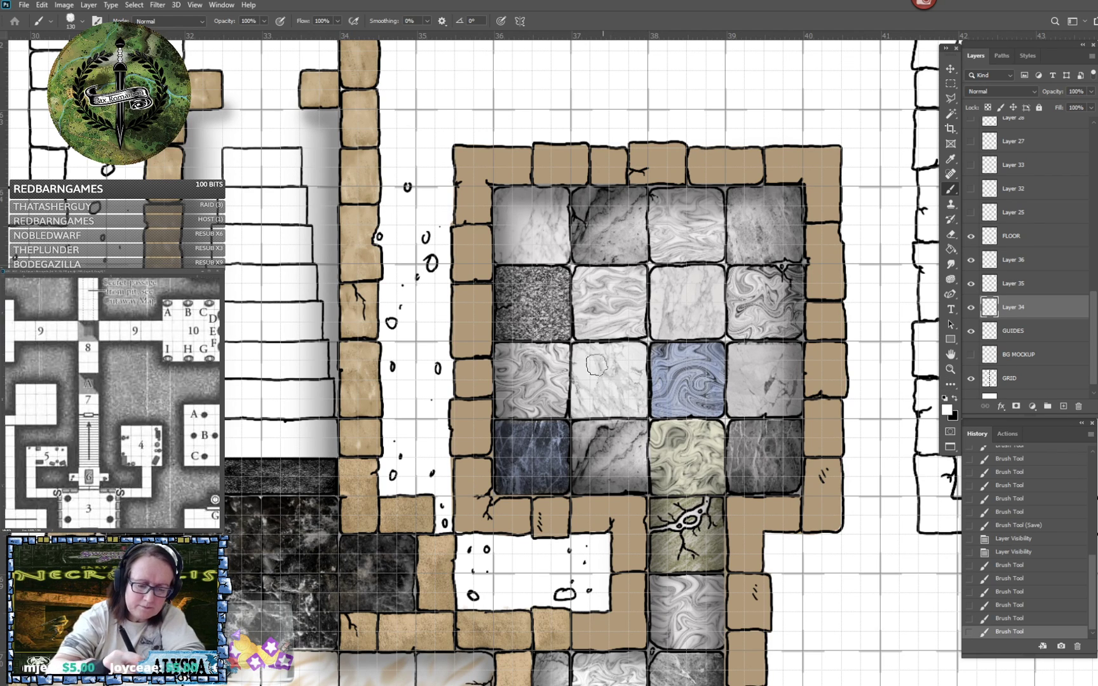
{"action": "mouse_move", "coordinate": [681, 285]}
{"action": "left_mouse_down"}
{"action": "mouse_move", "coordinate": [671, 313]}
{"action": "mouse_move", "coordinate": [695, 298]}
{"action": "left_mouse_up"}
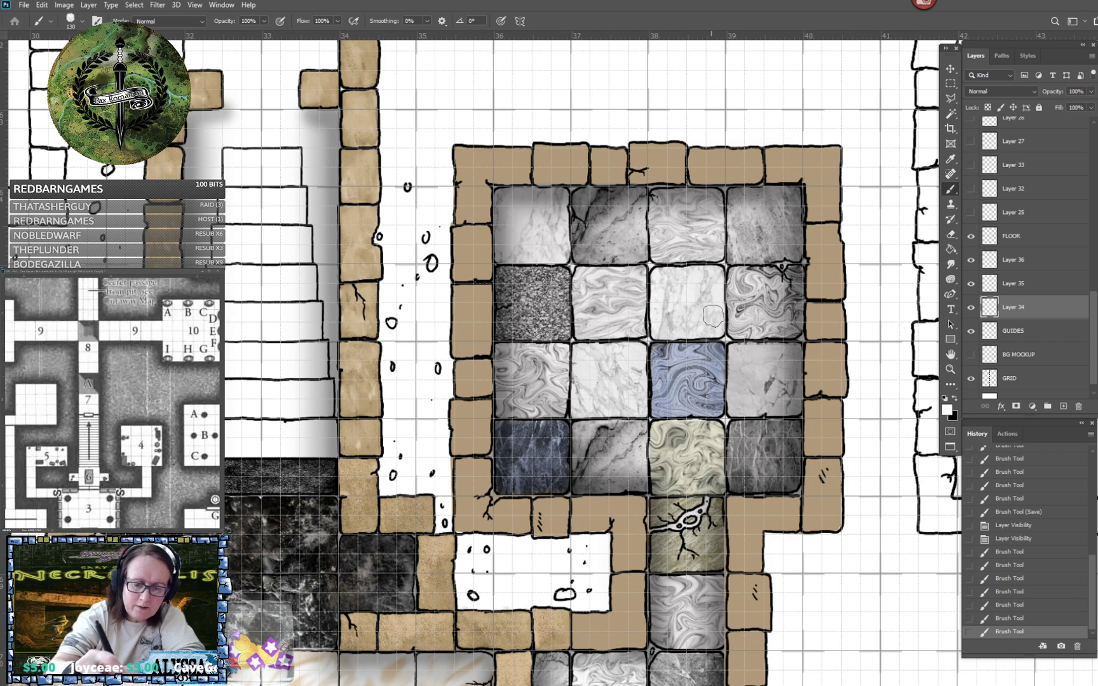
{"action": "left_click_drag", "start_coordinate": [713, 315], "coordinate": [725, 319]}
{"action": "mouse_move", "coordinate": [759, 280]}
{"action": "left_mouse_down"}
{"action": "mouse_move", "coordinate": [732, 298]}
{"action": "mouse_move", "coordinate": [751, 330]}
{"action": "mouse_move", "coordinate": [791, 296]}
{"action": "mouse_move", "coordinate": [770, 283]}
{"action": "mouse_move", "coordinate": [749, 316]}
{"action": "mouse_move", "coordinate": [759, 331]}
{"action": "mouse_move", "coordinate": [785, 325]}
{"action": "mouse_move", "coordinate": [763, 283]}
{"action": "mouse_move", "coordinate": [737, 305]}
{"action": "mouse_move", "coordinate": [744, 312]}
{"action": "left_mouse_up"}
{"action": "mouse_move", "coordinate": [772, 363]}
{"action": "left_mouse_down"}
{"action": "mouse_move", "coordinate": [745, 361]}
{"action": "mouse_move", "coordinate": [737, 387]}
{"action": "mouse_move", "coordinate": [753, 368]}
{"action": "mouse_move", "coordinate": [781, 380]}
{"action": "mouse_move", "coordinate": [787, 361]}
{"action": "mouse_move", "coordinate": [760, 354]}
{"action": "mouse_move", "coordinate": [736, 404]}
{"action": "mouse_move", "coordinate": [775, 407]}
{"action": "mouse_move", "coordinate": [762, 391]}
{"action": "mouse_move", "coordinate": [786, 368]}
{"action": "mouse_move", "coordinate": [759, 357]}
{"action": "mouse_move", "coordinate": [749, 388]}
{"action": "mouse_move", "coordinate": [796, 374]}
{"action": "mouse_move", "coordinate": [828, 418]}
{"action": "left_mouse_up"}
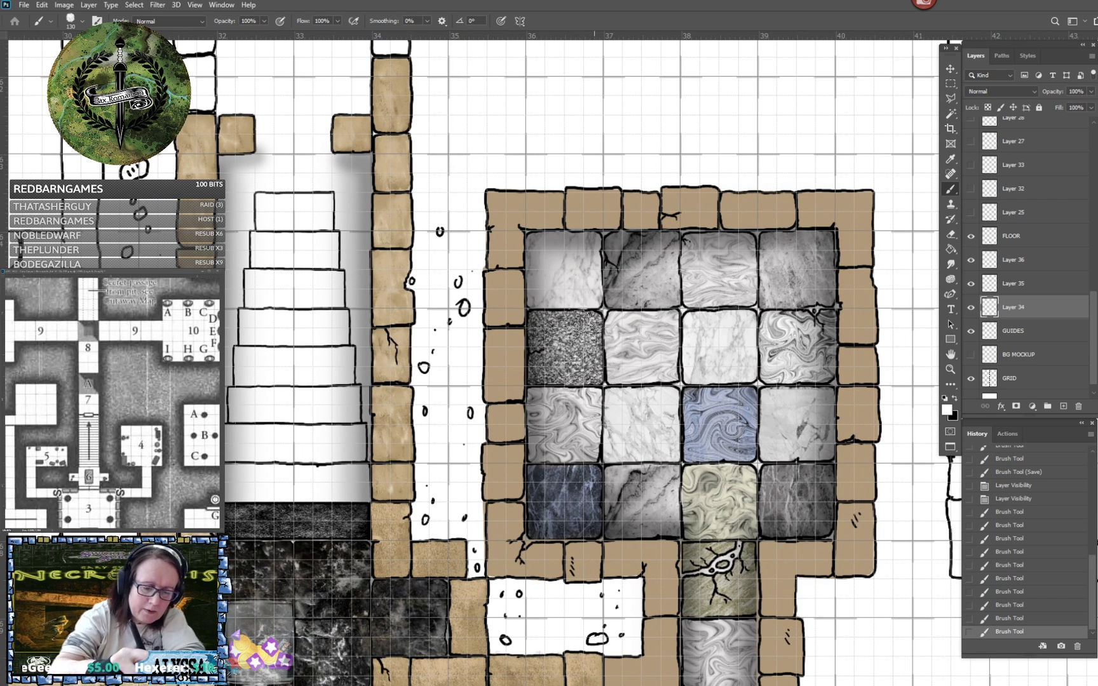
{"action": "left_click_drag", "start_coordinate": [589, 355], "coordinate": [595, 355]}
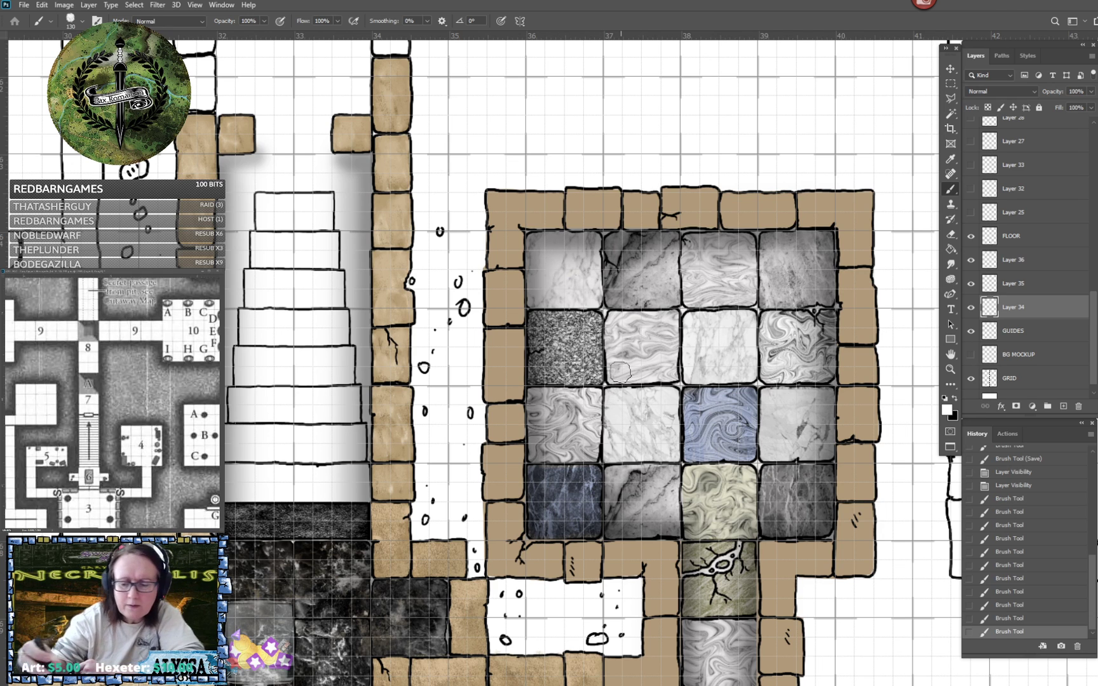
- Set the foreground colour to light blue d3f0fd and tint the whole upper-left marble tile of the room
{"action": "left_click", "coordinate": [946, 409]}
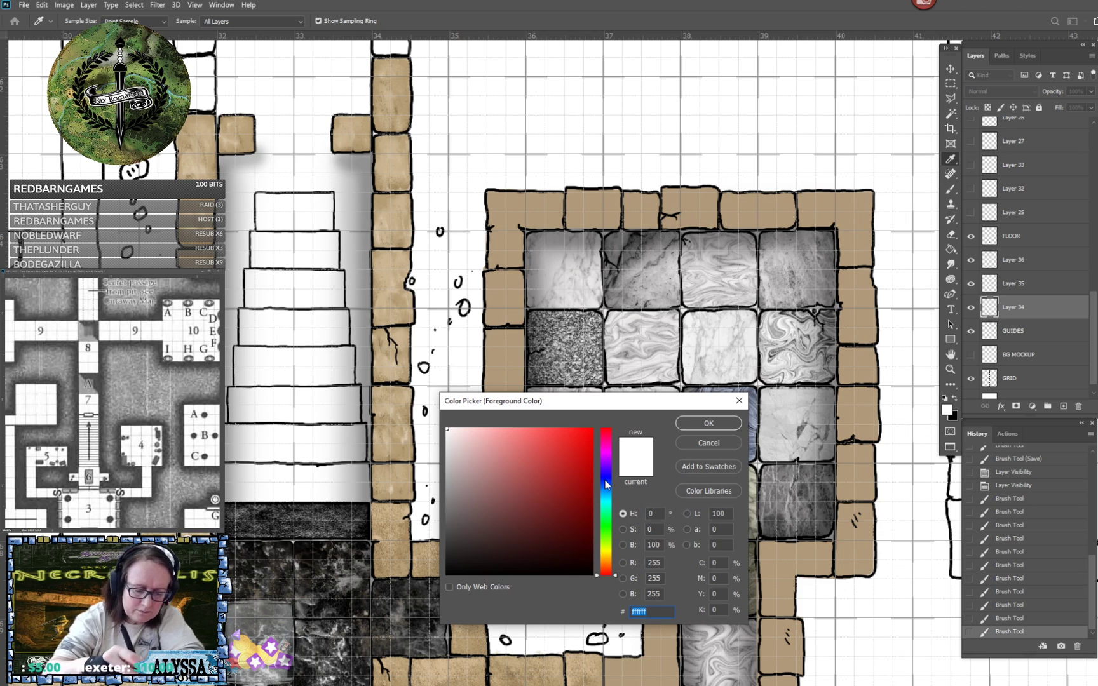
{"action": "left_click_drag", "start_coordinate": [604, 481], "coordinate": [606, 495]}
{"action": "mouse_move", "coordinate": [470, 449]}
{"action": "left_mouse_down"}
{"action": "mouse_move", "coordinate": [460, 437]}
{"action": "mouse_move", "coordinate": [470, 429]}
{"action": "left_mouse_up"}
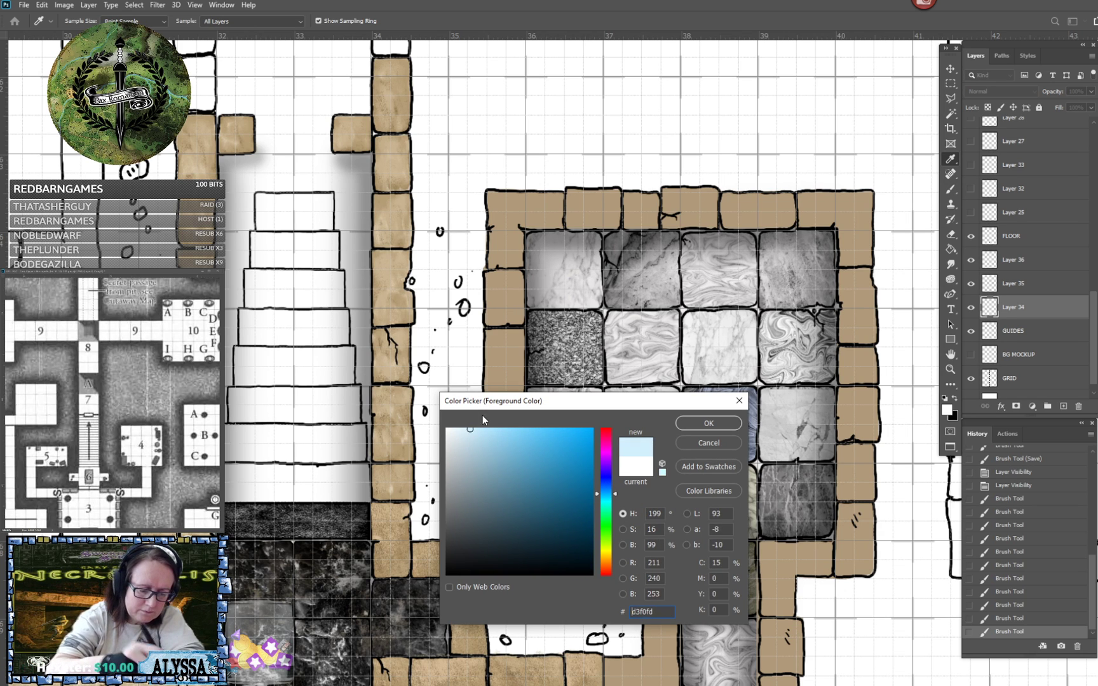
{"action": "left_click", "coordinate": [701, 426]}
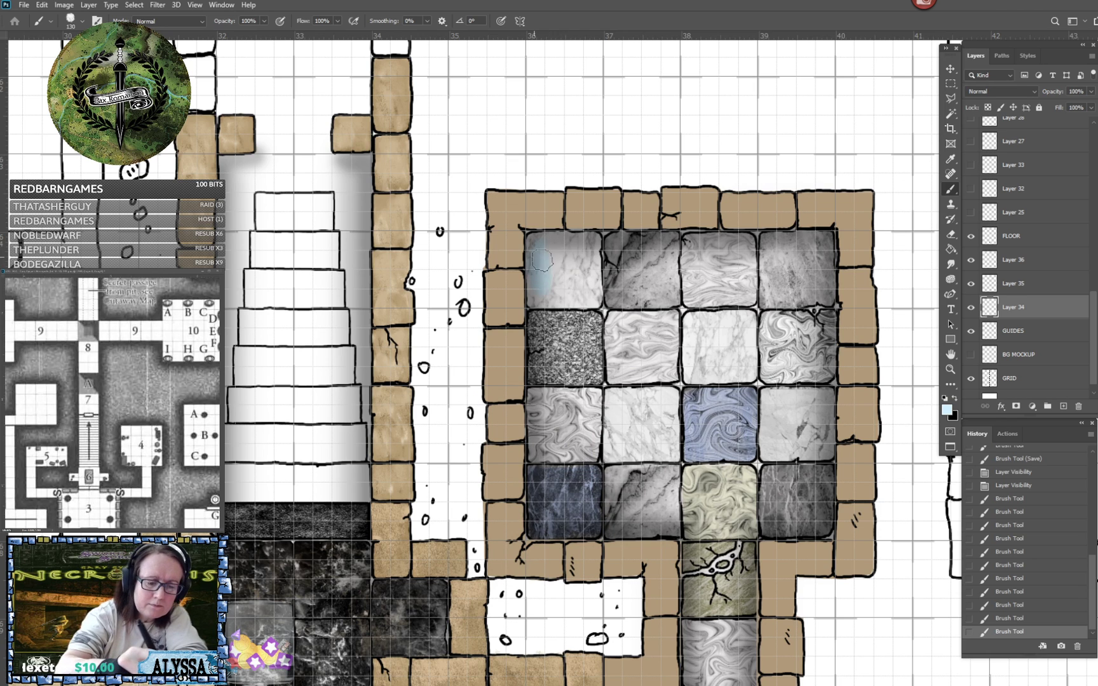
{"action": "mouse_move", "coordinate": [541, 260]}
{"action": "left_mouse_down"}
{"action": "mouse_move", "coordinate": [558, 282]}
{"action": "mouse_move", "coordinate": [579, 251]}
{"action": "mouse_move", "coordinate": [589, 284]}
{"action": "mouse_move", "coordinate": [556, 252]}
{"action": "left_mouse_up"}
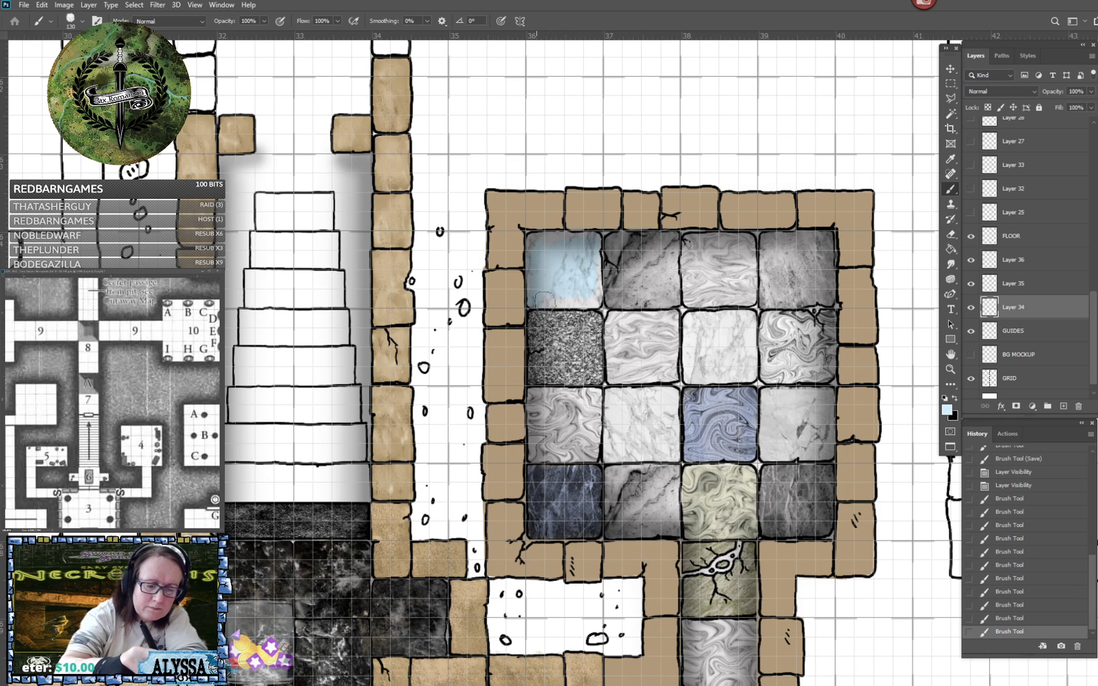
{"action": "mouse_move", "coordinate": [544, 301]}
{"action": "left_mouse_down"}
{"action": "mouse_move", "coordinate": [593, 301]}
{"action": "mouse_move", "coordinate": [558, 297]}
{"action": "mouse_move", "coordinate": [594, 289]}
{"action": "mouse_move", "coordinate": [592, 256]}
{"action": "left_mouse_up"}
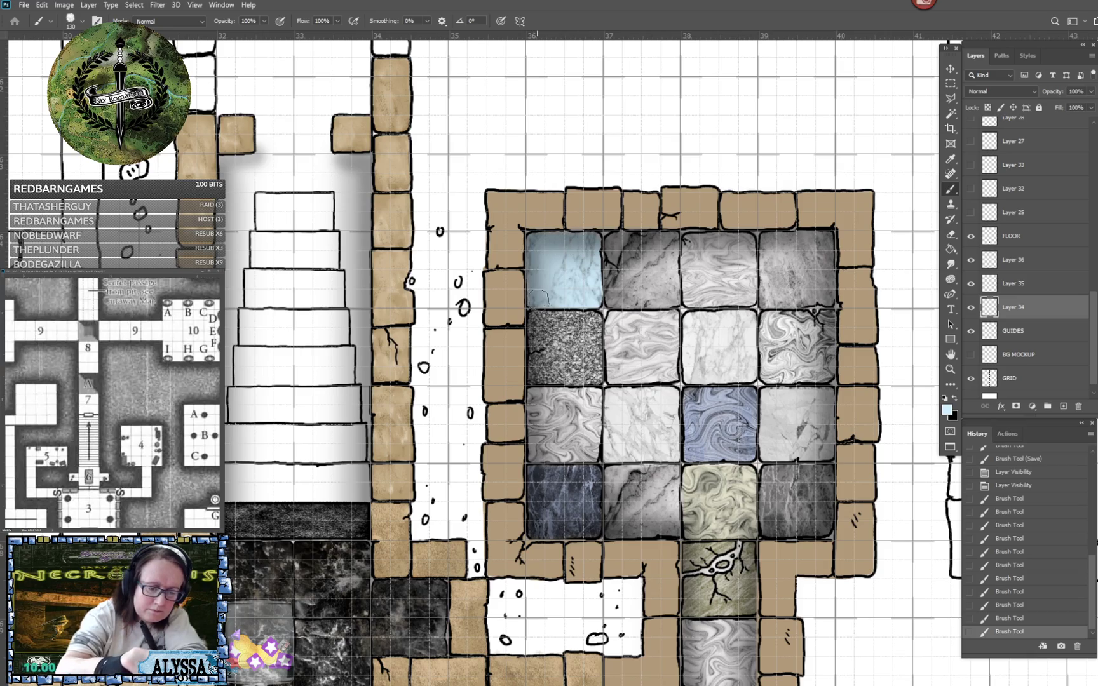
{"action": "left_click", "coordinate": [584, 287]}
{"action": "scroll", "coordinate": [584, 287], "scroll_direction": "down", "scroll_amount": 6}
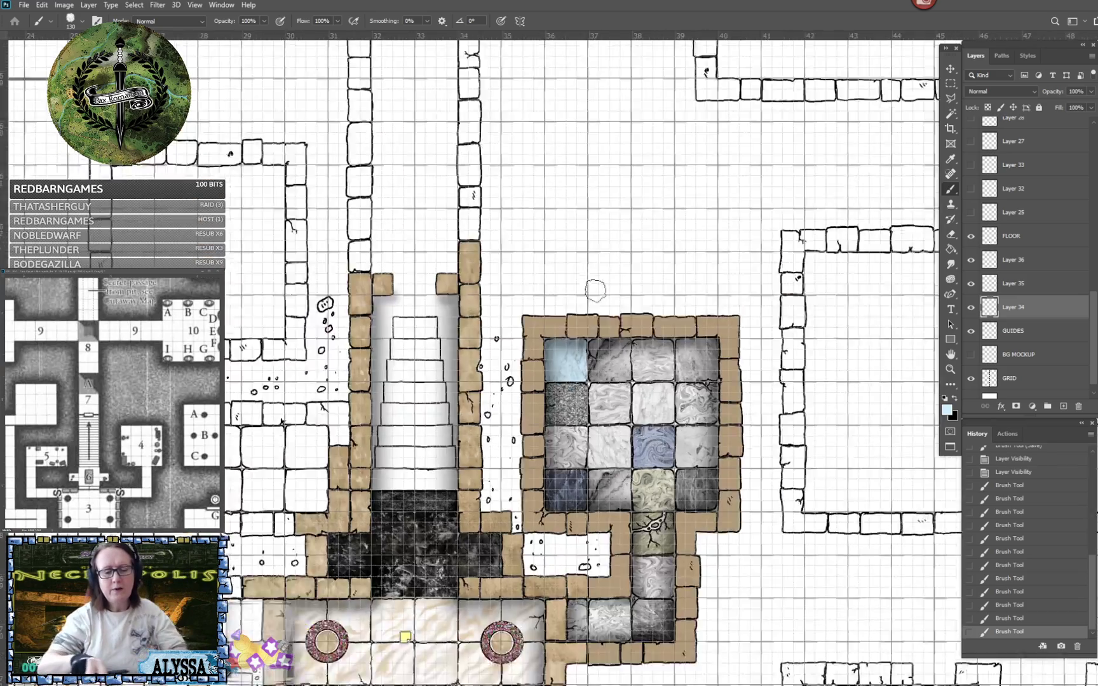
- Try tinting the room's upper-right marble tile with an olive green foreground colour
{"action": "scroll", "coordinate": [596, 356], "scroll_direction": "down", "scroll_amount": 4}
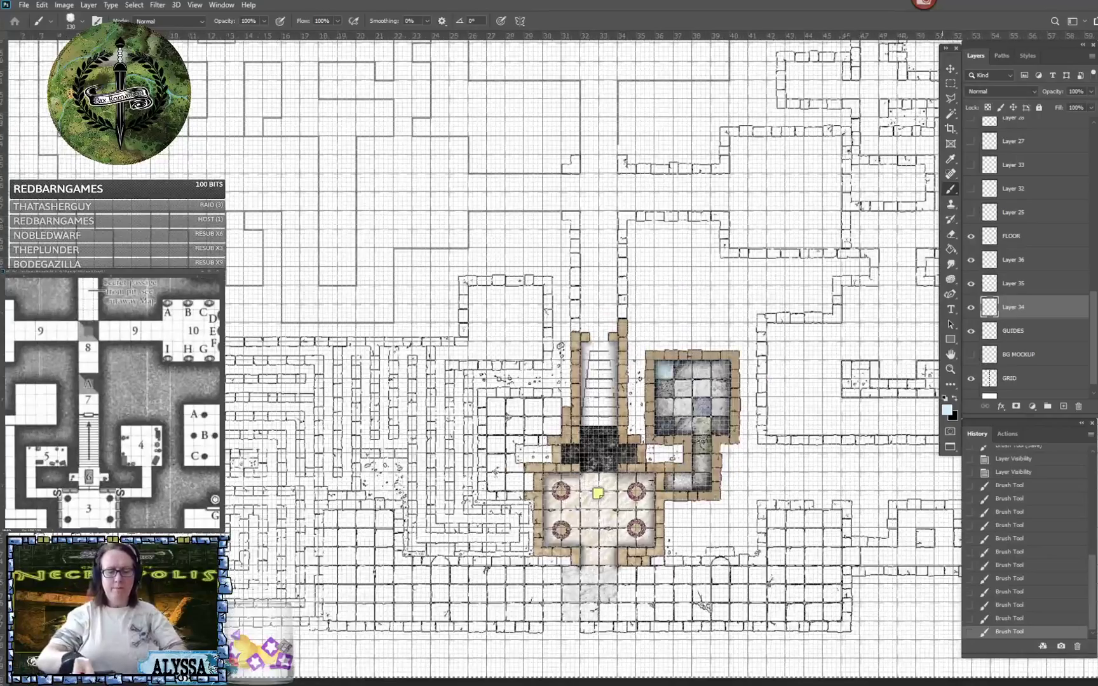
{"action": "scroll", "coordinate": [596, 356], "scroll_direction": "up", "scroll_amount": 2}
{"action": "scroll", "coordinate": [596, 355], "scroll_direction": "up", "scroll_amount": 1}
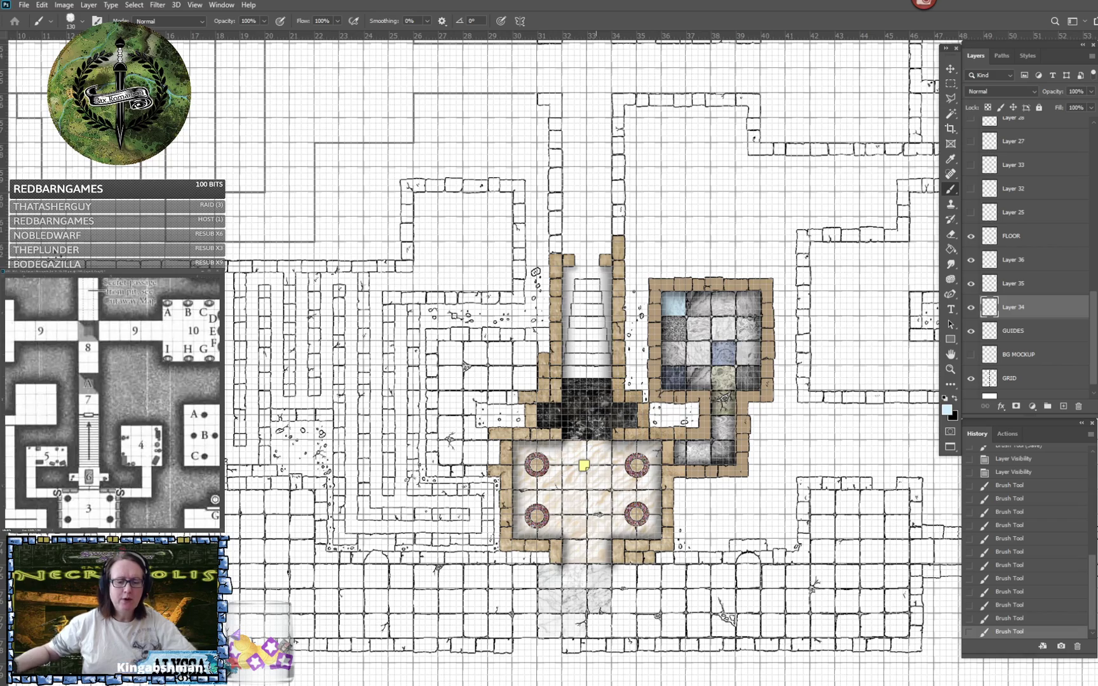
{"action": "scroll", "coordinate": [708, 306], "scroll_direction": "up", "scroll_amount": 6}
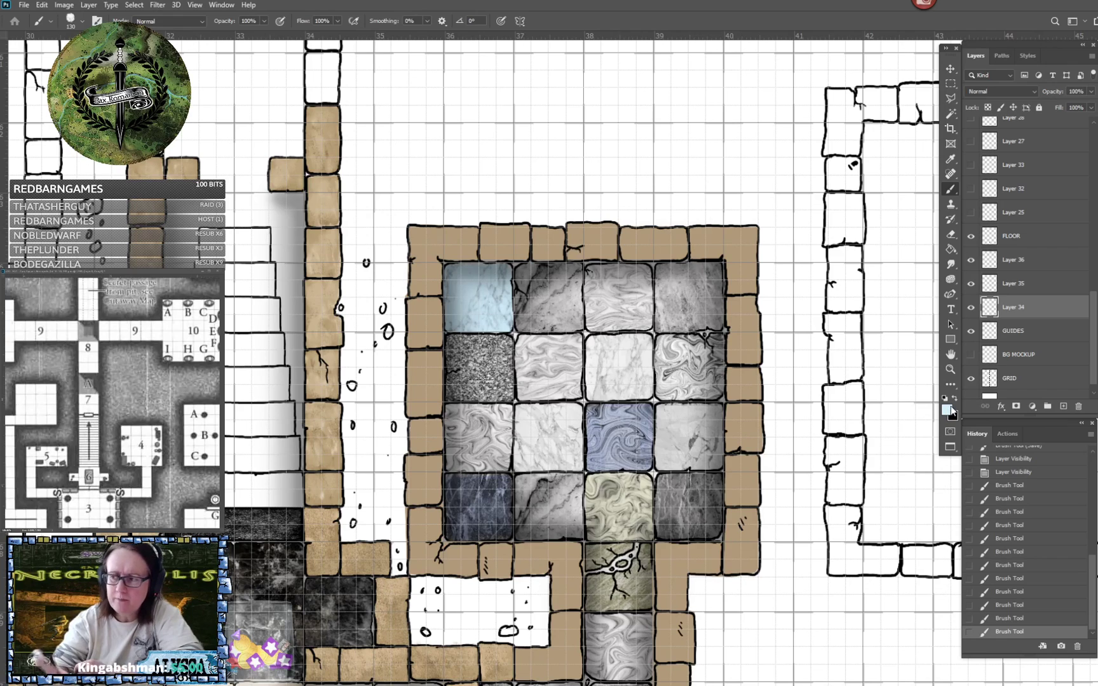
{"action": "left_click", "coordinate": [947, 410]}
{"action": "left_click_drag", "start_coordinate": [610, 512], "coordinate": [609, 551]}
{"action": "mouse_move", "coordinate": [539, 479]}
{"action": "left_mouse_down"}
{"action": "mouse_move", "coordinate": [491, 483]}
{"action": "mouse_move", "coordinate": [508, 473]}
{"action": "mouse_move", "coordinate": [511, 488]}
{"action": "left_mouse_up"}
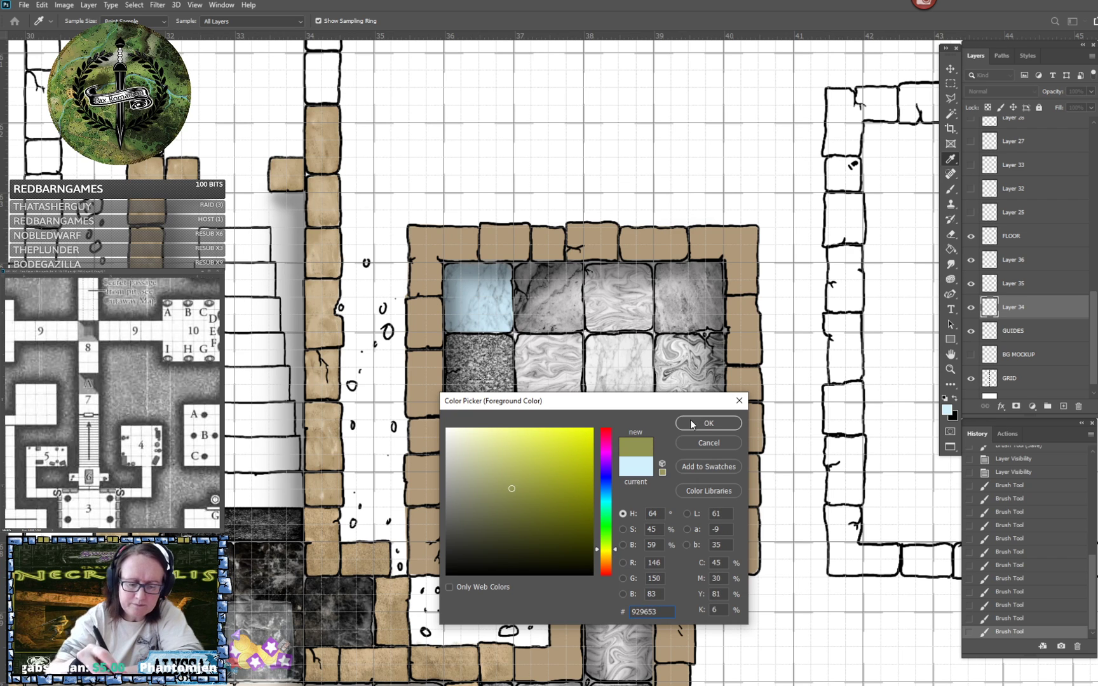
{"action": "left_click", "coordinate": [515, 461]}
{"action": "left_click", "coordinate": [707, 423]}
{"action": "key", "text": "b"}
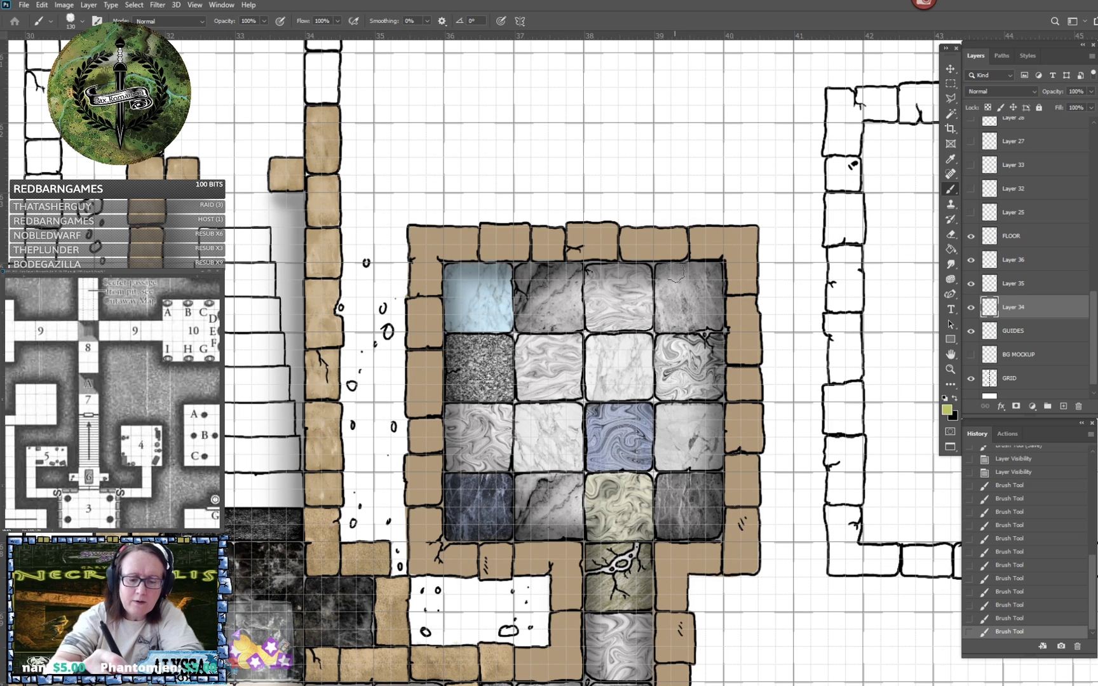
{"action": "mouse_move", "coordinate": [676, 274]}
{"action": "left_mouse_down"}
{"action": "mouse_move", "coordinate": [667, 302]}
{"action": "mouse_move", "coordinate": [699, 295]}
{"action": "mouse_move", "coordinate": [706, 270]}
{"action": "mouse_move", "coordinate": [674, 266]}
{"action": "mouse_move", "coordinate": [716, 276]}
{"action": "mouse_move", "coordinate": [713, 318]}
{"action": "mouse_move", "coordinate": [661, 321]}
{"action": "mouse_move", "coordinate": [697, 319]}
{"action": "mouse_move", "coordinate": [719, 282]}
{"action": "mouse_move", "coordinate": [718, 305]}
{"action": "left_mouse_up"}
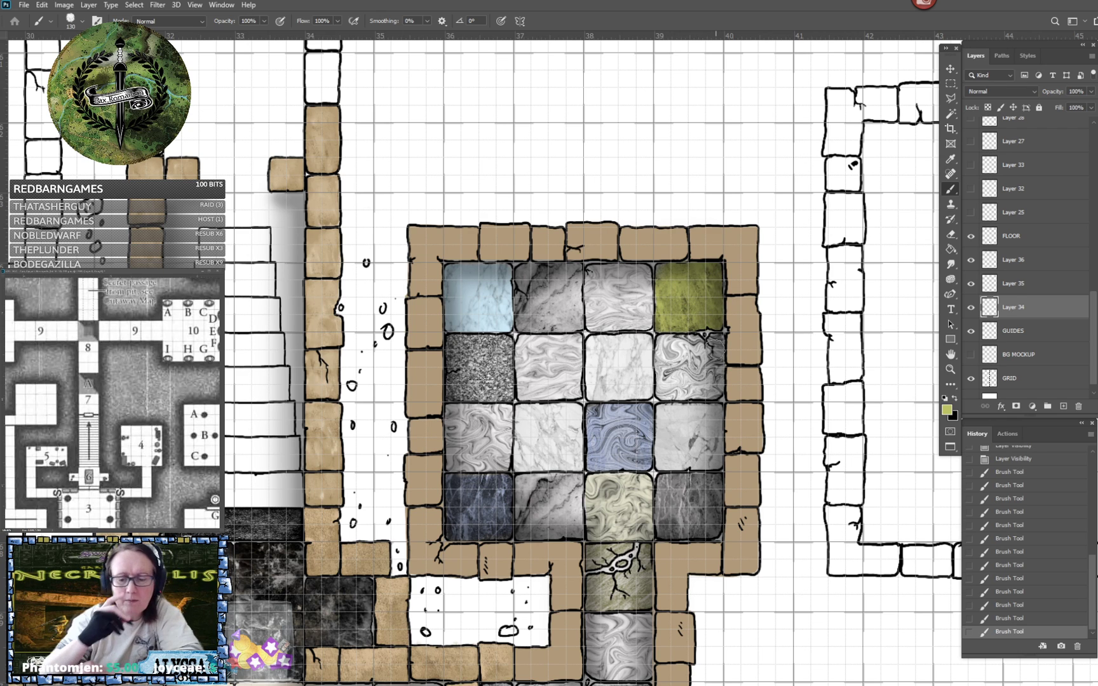
- Reset the foreground colour to white and paint over the olive tile in the room's upper-right corner
{"action": "left_click", "coordinate": [944, 399]}
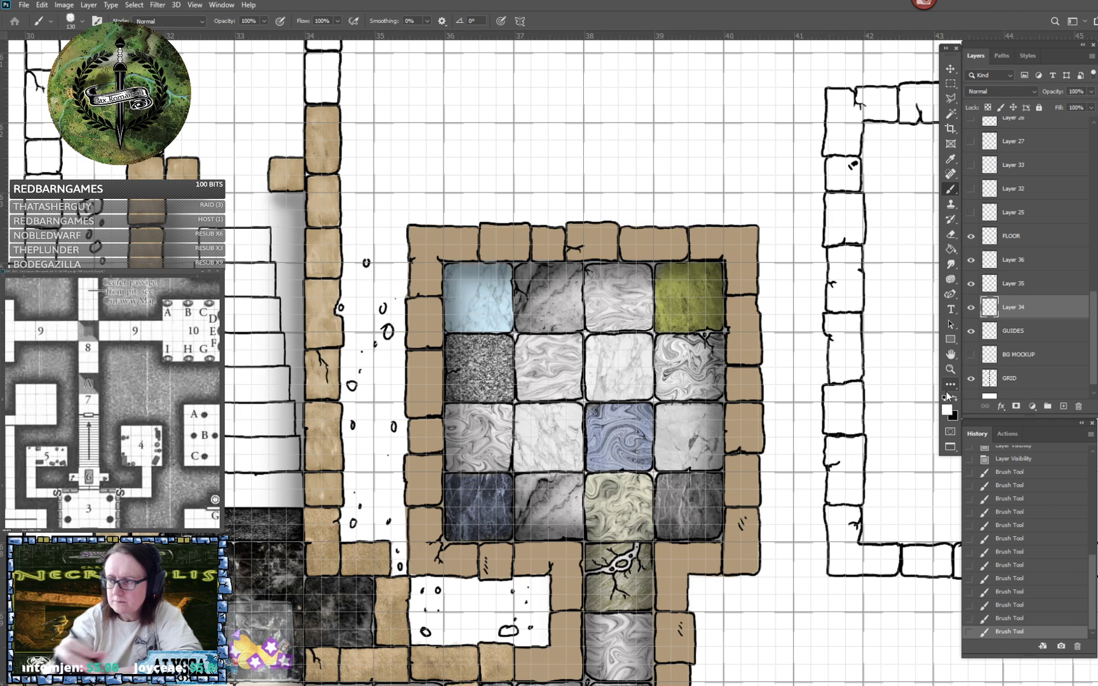
{"action": "mouse_move", "coordinate": [663, 267]}
{"action": "left_mouse_down"}
{"action": "mouse_move", "coordinate": [667, 293]}
{"action": "mouse_move", "coordinate": [676, 270]}
{"action": "mouse_move", "coordinate": [685, 300]}
{"action": "mouse_move", "coordinate": [710, 269]}
{"action": "mouse_move", "coordinate": [690, 269]}
{"action": "mouse_move", "coordinate": [715, 269]}
{"action": "mouse_move", "coordinate": [718, 321]}
{"action": "mouse_move", "coordinate": [676, 317]}
{"action": "mouse_move", "coordinate": [683, 309]}
{"action": "mouse_move", "coordinate": [664, 279]}
{"action": "mouse_move", "coordinate": [684, 305]}
{"action": "mouse_move", "coordinate": [718, 315]}
{"action": "left_mouse_up"}
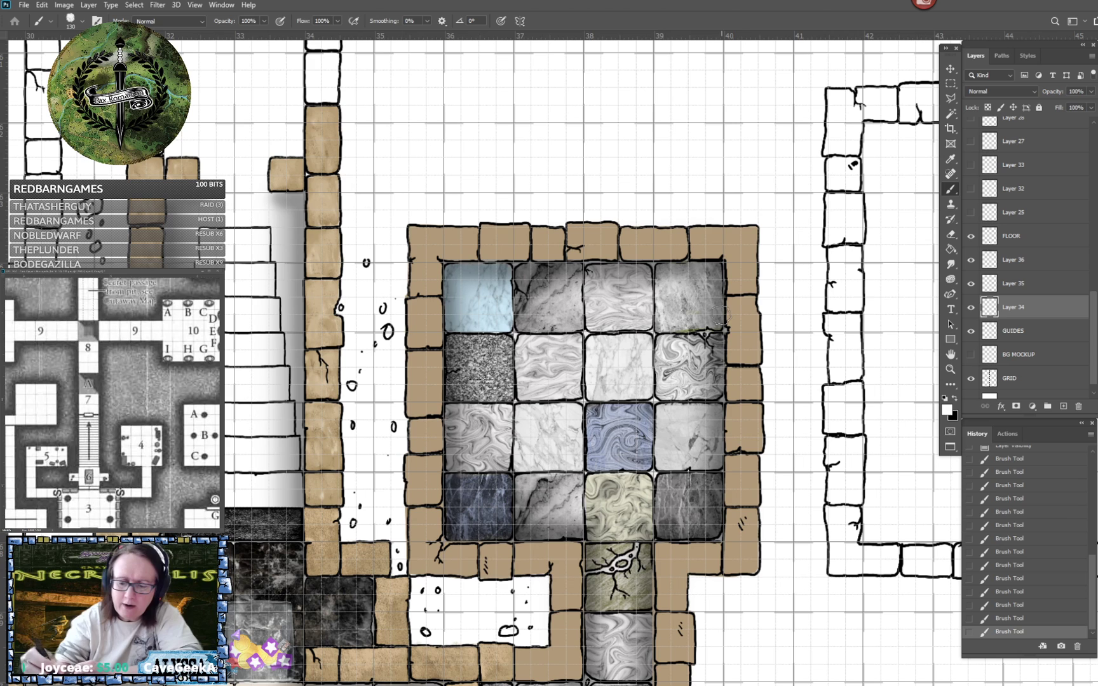
- Set the foreground colour to grey-blue b6c9d7 and tint the third marble tile in the room's top row
{"action": "left_click", "coordinate": [950, 412]}
{"action": "type", "text": "9487e2"}
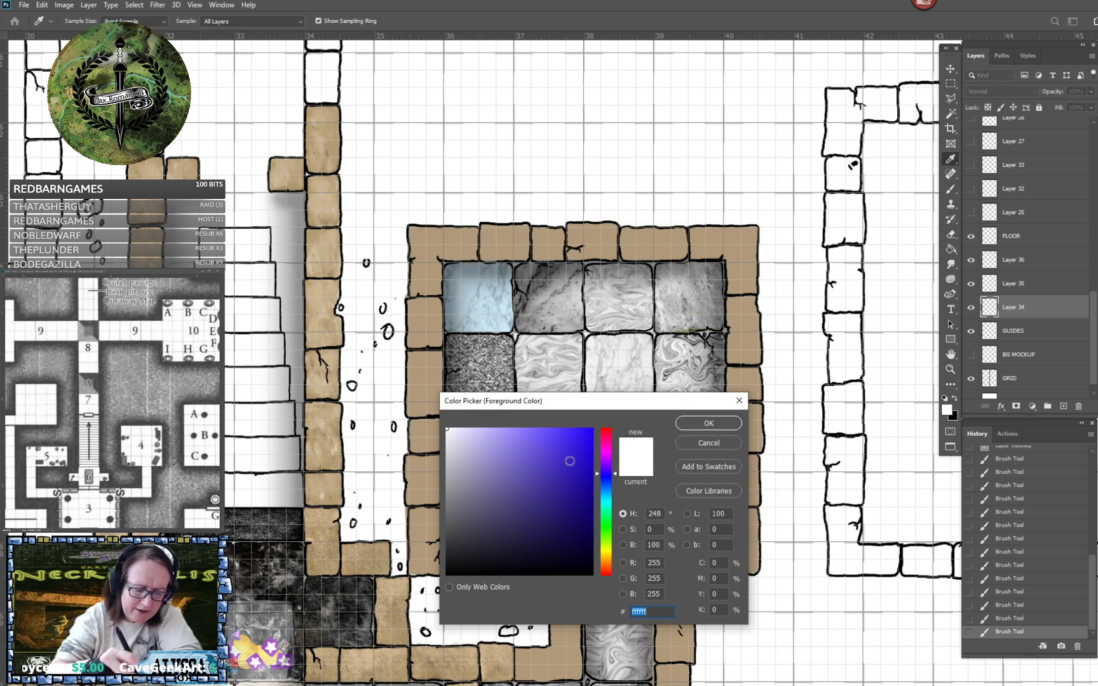
{"action": "left_click_drag", "start_coordinate": [608, 477], "coordinate": [604, 491]}
{"action": "left_click_drag", "start_coordinate": [489, 452], "coordinate": [469, 451]}
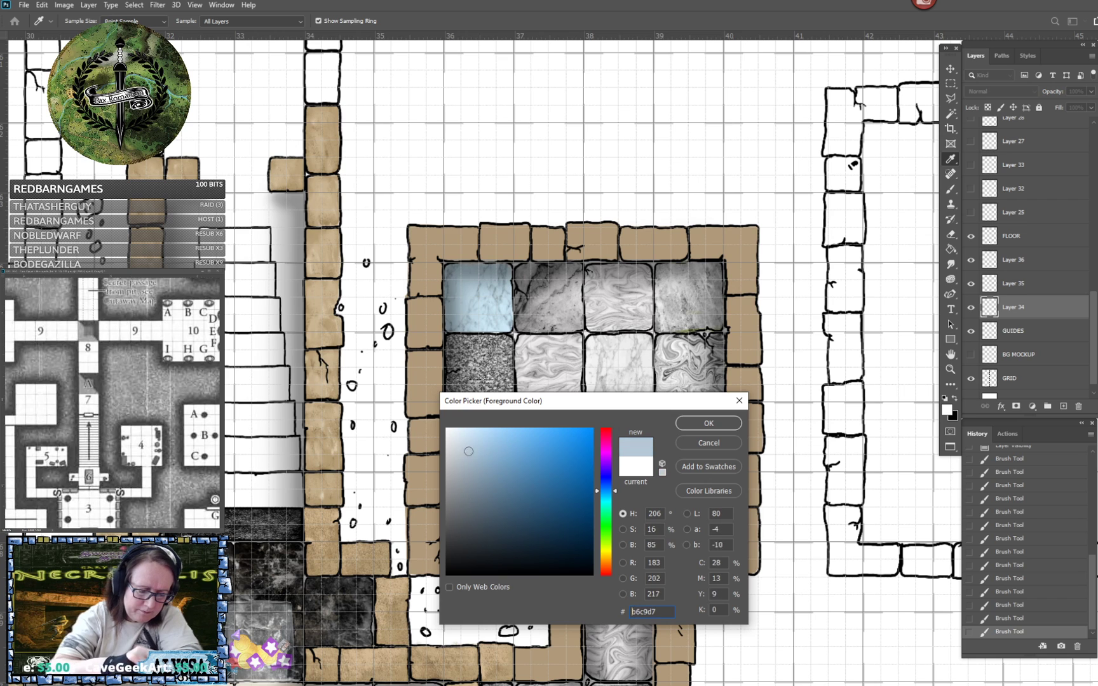
{"action": "left_click", "coordinate": [691, 428]}
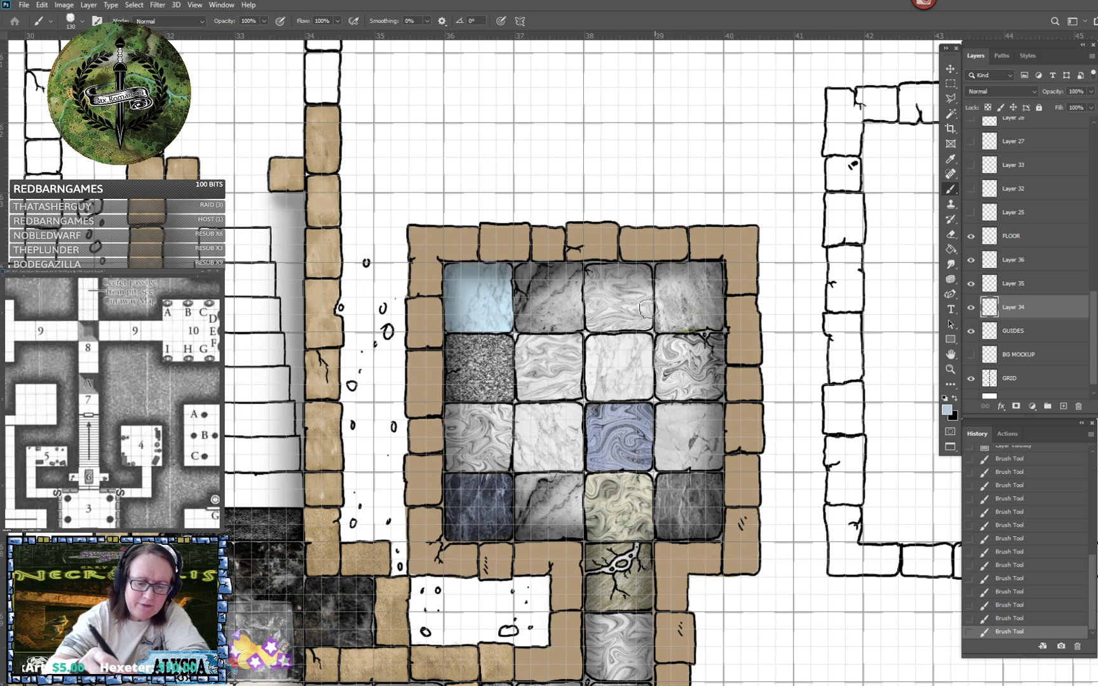
{"action": "mouse_move", "coordinate": [593, 306]}
{"action": "left_mouse_down"}
{"action": "mouse_move", "coordinate": [594, 321]}
{"action": "mouse_move", "coordinate": [600, 299]}
{"action": "mouse_move", "coordinate": [605, 320]}
{"action": "mouse_move", "coordinate": [645, 318]}
{"action": "mouse_move", "coordinate": [648, 279]}
{"action": "mouse_move", "coordinate": [595, 272]}
{"action": "left_mouse_up"}
{"action": "mouse_move", "coordinate": [593, 289]}
{"action": "left_mouse_down"}
{"action": "mouse_move", "coordinate": [617, 306]}
{"action": "mouse_move", "coordinate": [626, 290]}
{"action": "mouse_move", "coordinate": [643, 302]}
{"action": "mouse_move", "coordinate": [609, 294]}
{"action": "mouse_move", "coordinate": [591, 324]}
{"action": "mouse_move", "coordinate": [633, 289]}
{"action": "mouse_move", "coordinate": [643, 321]}
{"action": "mouse_move", "coordinate": [643, 304]}
{"action": "mouse_move", "coordinate": [632, 329]}
{"action": "left_mouse_up"}
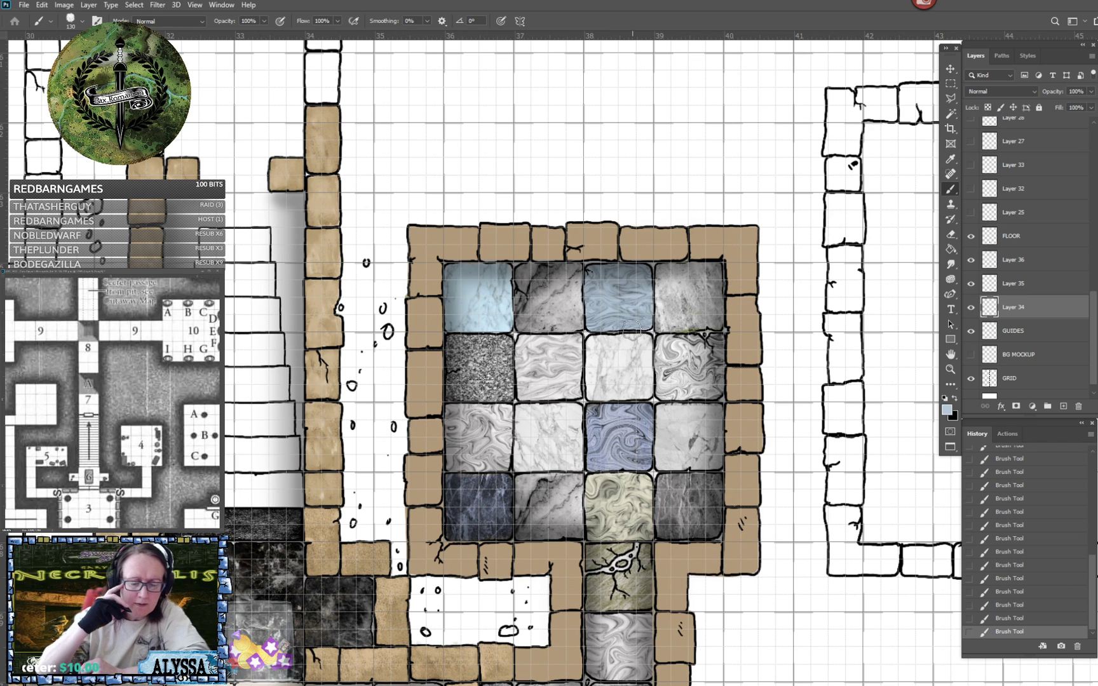
- Set the foreground colour to pale yellow-green d0d29f and tint the second-row, second-column swirled tile
{"action": "left_click", "coordinate": [947, 411]}
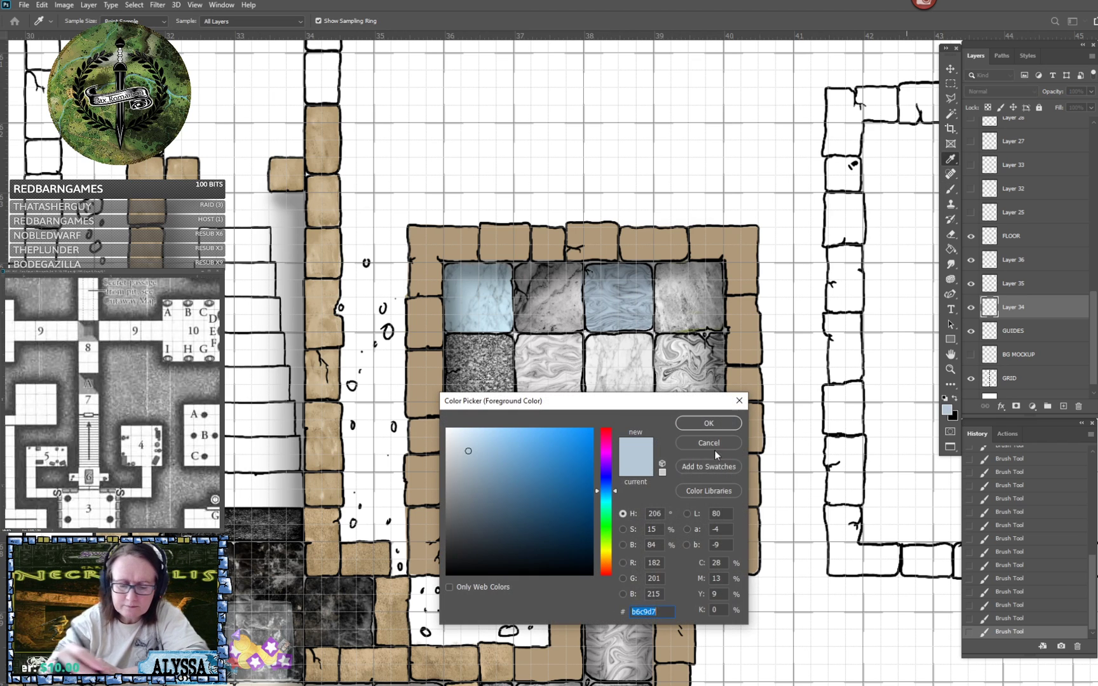
{"action": "left_click_drag", "start_coordinate": [605, 512], "coordinate": [607, 551]}
{"action": "left_click", "coordinate": [476, 475]}
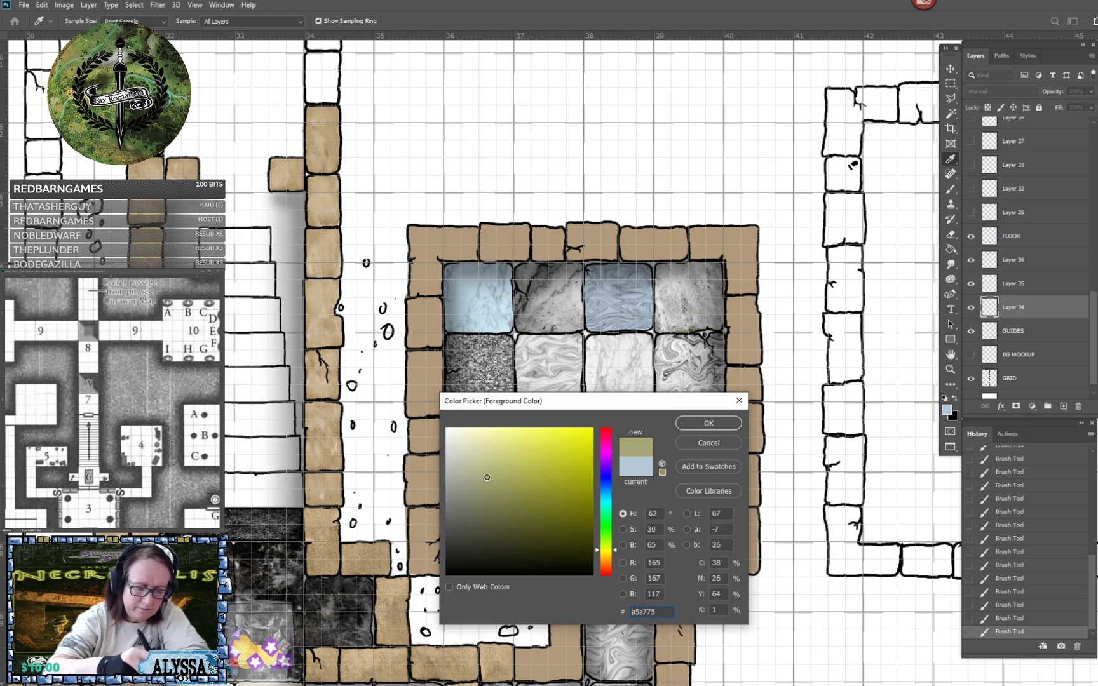
{"action": "left_click", "coordinate": [501, 460]}
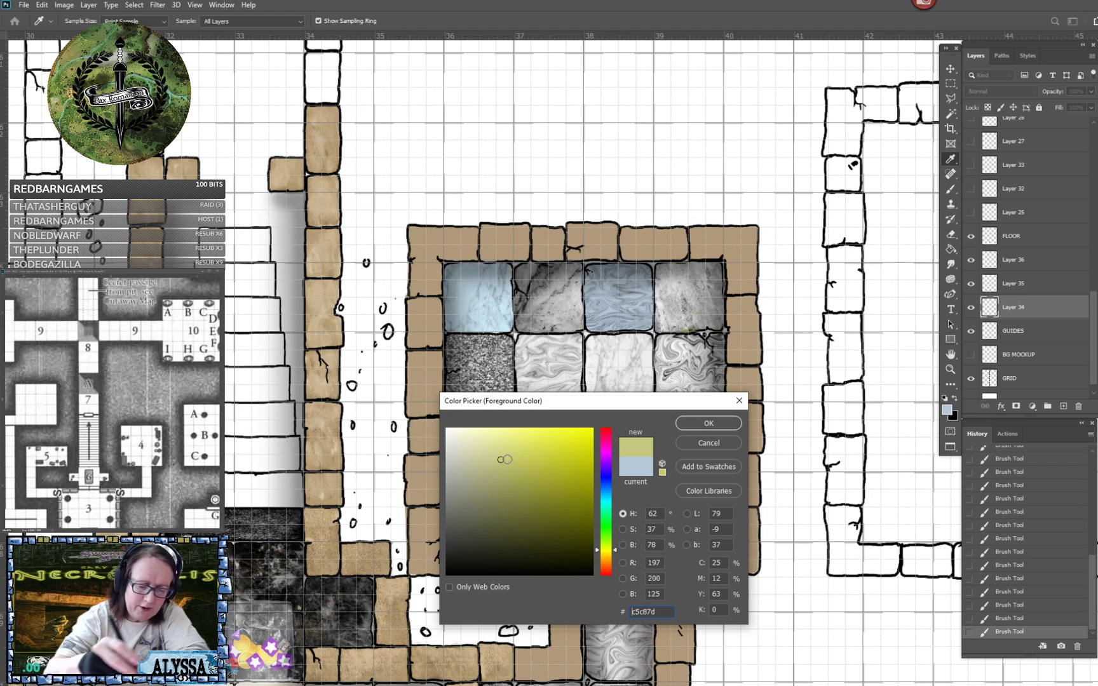
{"action": "left_click", "coordinate": [482, 453]}
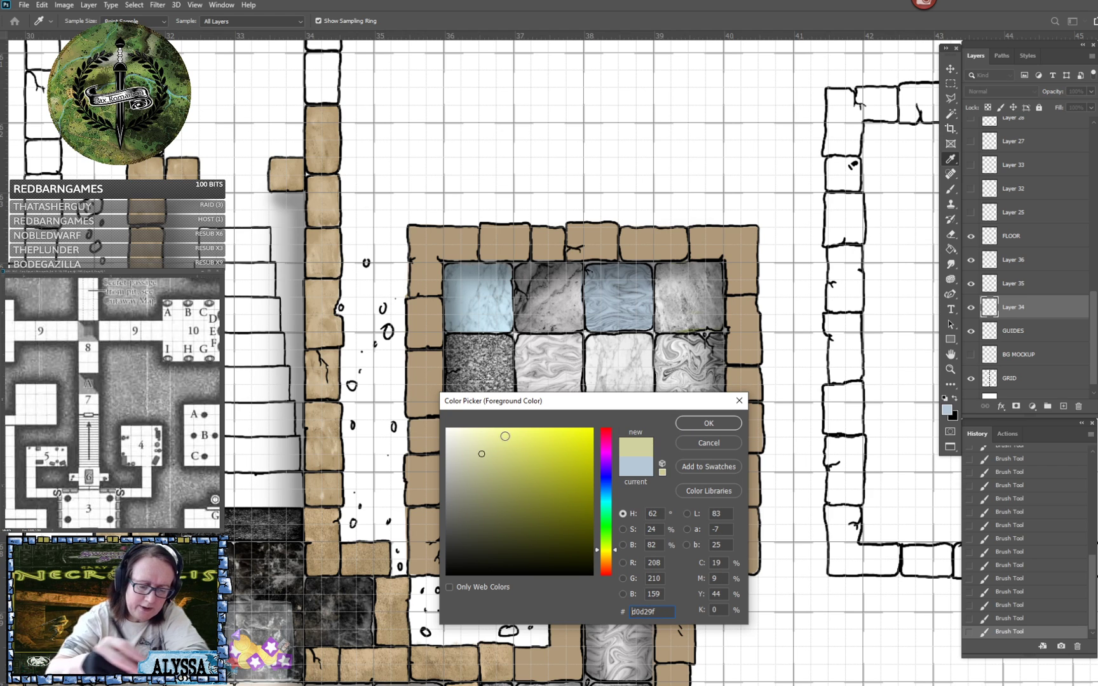
{"action": "left_click", "coordinate": [691, 429]}
{"action": "key", "text": "b"}
{"action": "mouse_move", "coordinate": [562, 346]}
{"action": "left_mouse_down"}
{"action": "mouse_move", "coordinate": [525, 352]}
{"action": "mouse_move", "coordinate": [538, 385]}
{"action": "mouse_move", "coordinate": [547, 349]}
{"action": "mouse_move", "coordinate": [560, 378]}
{"action": "mouse_move", "coordinate": [571, 348]}
{"action": "mouse_move", "coordinate": [573, 377]}
{"action": "mouse_move", "coordinate": [568, 341]}
{"action": "mouse_move", "coordinate": [526, 345]}
{"action": "mouse_move", "coordinate": [524, 375]}
{"action": "mouse_move", "coordinate": [529, 392]}
{"action": "mouse_move", "coordinate": [531, 381]}
{"action": "mouse_move", "coordinate": [573, 389]}
{"action": "left_mouse_up"}
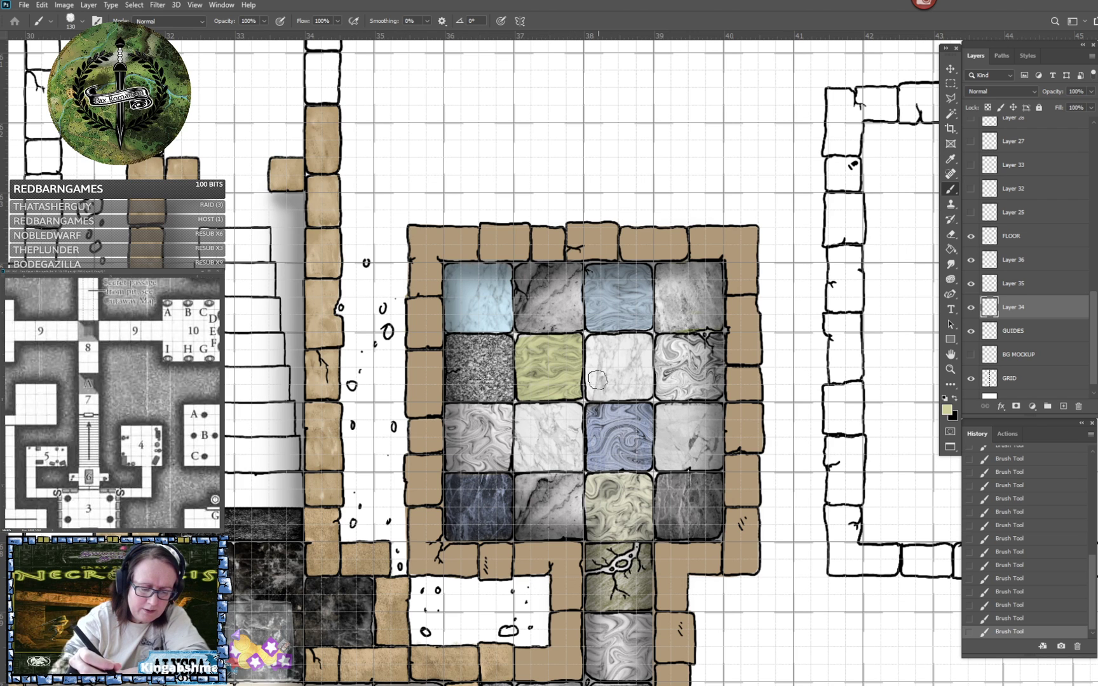
- Save the map document with the newly tinted room tiles
{"action": "scroll", "coordinate": [597, 380], "scroll_direction": "down", "scroll_amount": 5}
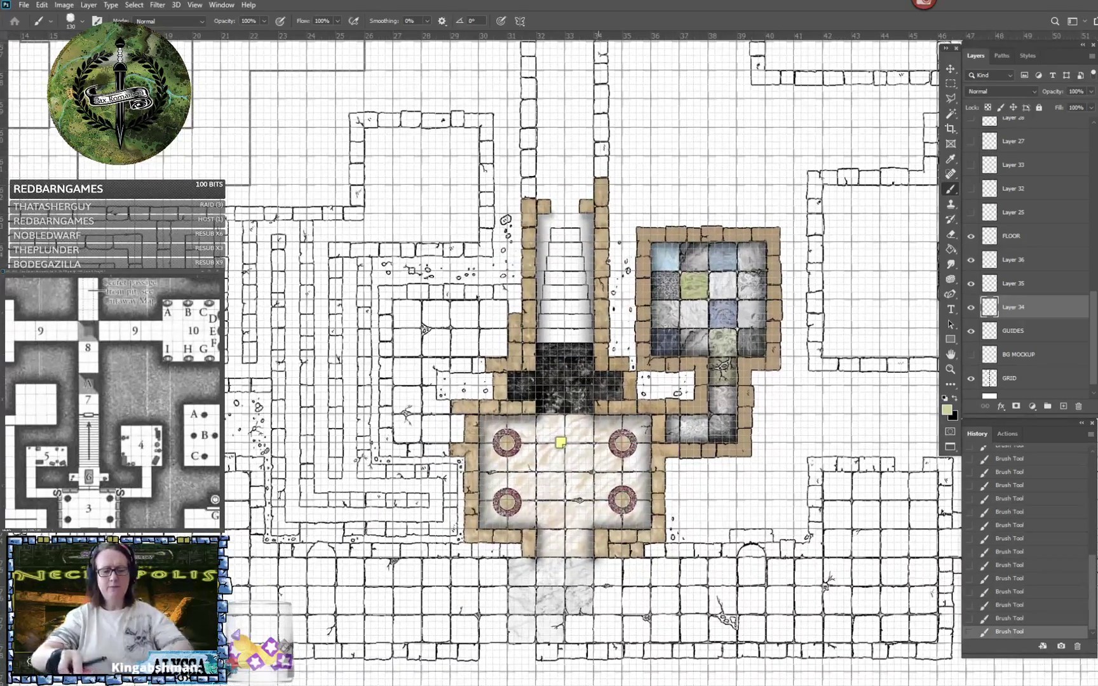
{"action": "left_click_drag", "start_coordinate": [599, 380], "coordinate": [639, 402]}
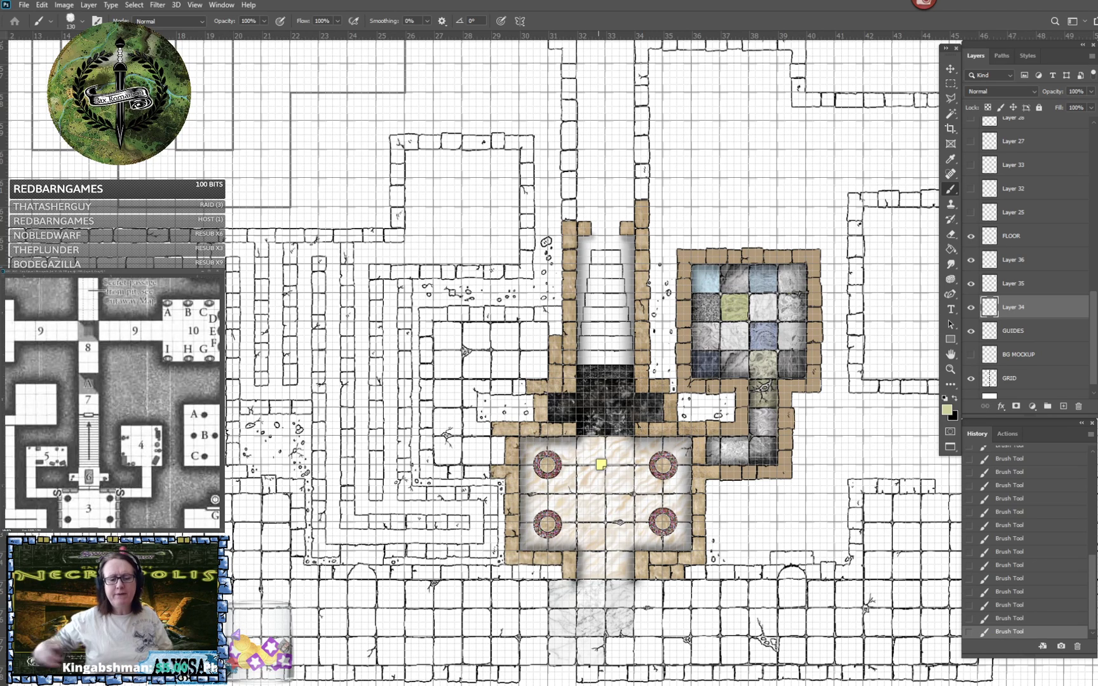
{"action": "key", "text": "ctrl+s"}
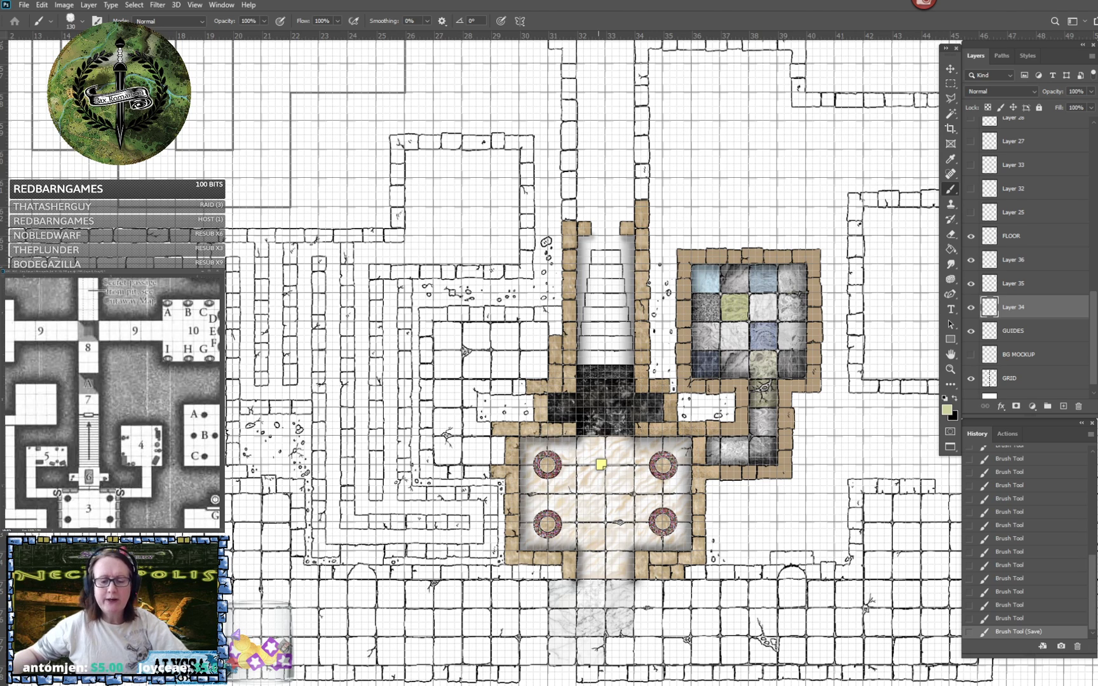
{"action": "scroll", "coordinate": [785, 479], "scroll_direction": "up", "scroll_amount": 4}
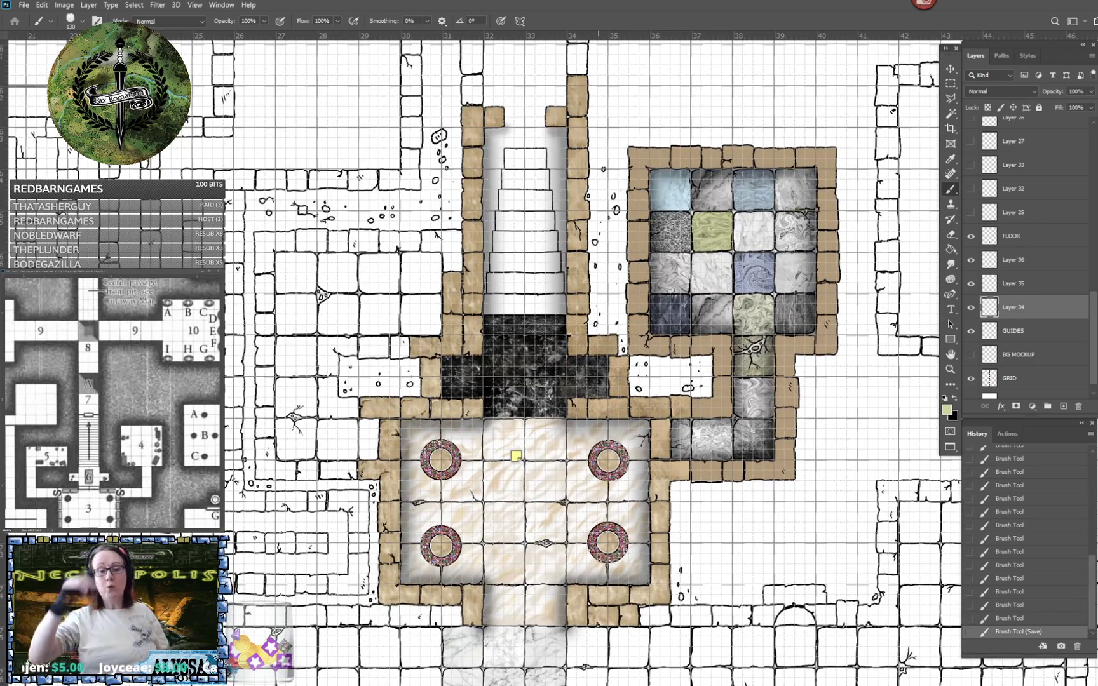
{"action": "left_click_drag", "start_coordinate": [598, 381], "coordinate": [629, 368]}
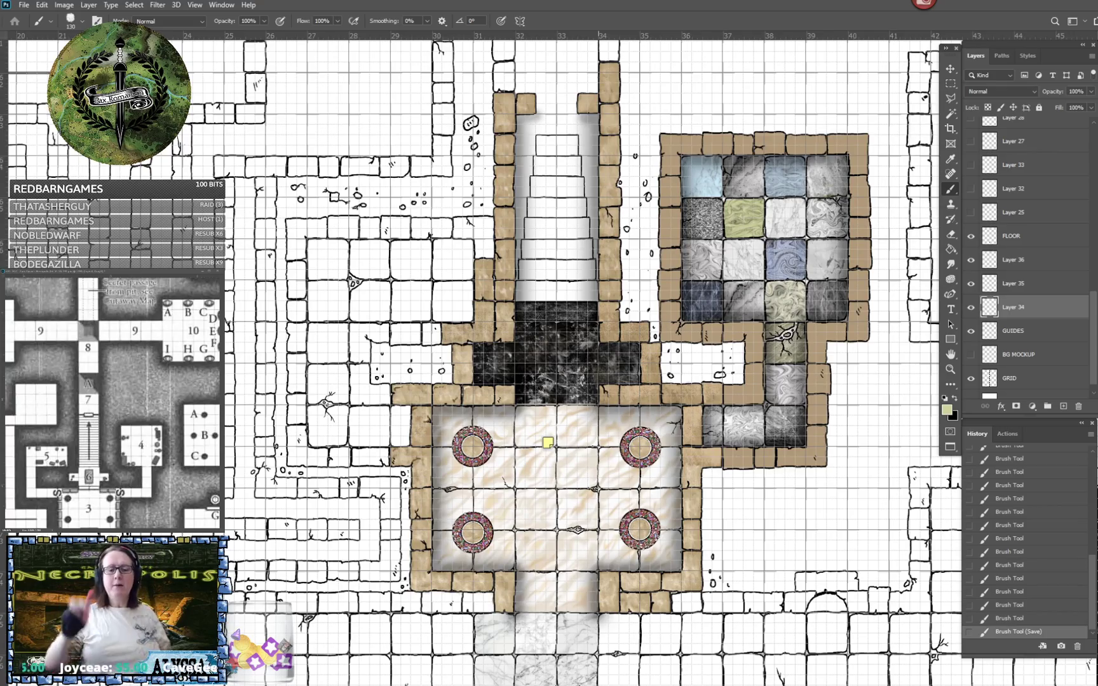
{"action": "scroll", "coordinate": [537, 556], "scroll_direction": "down", "scroll_amount": 10}
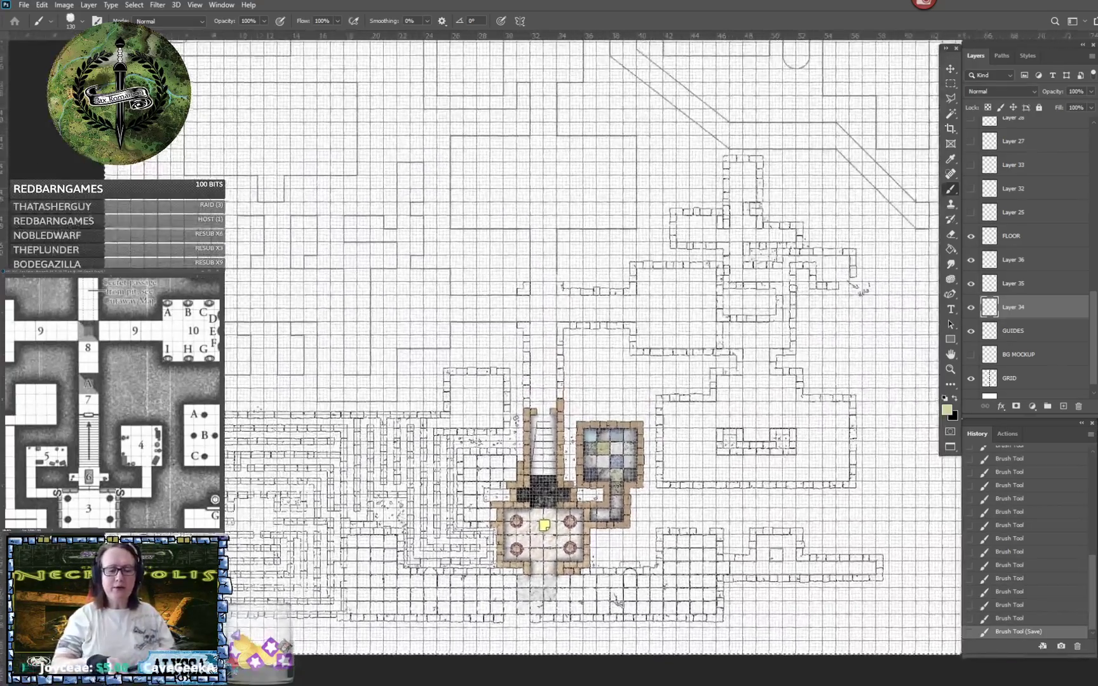
{"action": "scroll", "coordinate": [497, 533], "scroll_direction": "up", "scroll_amount": 3}
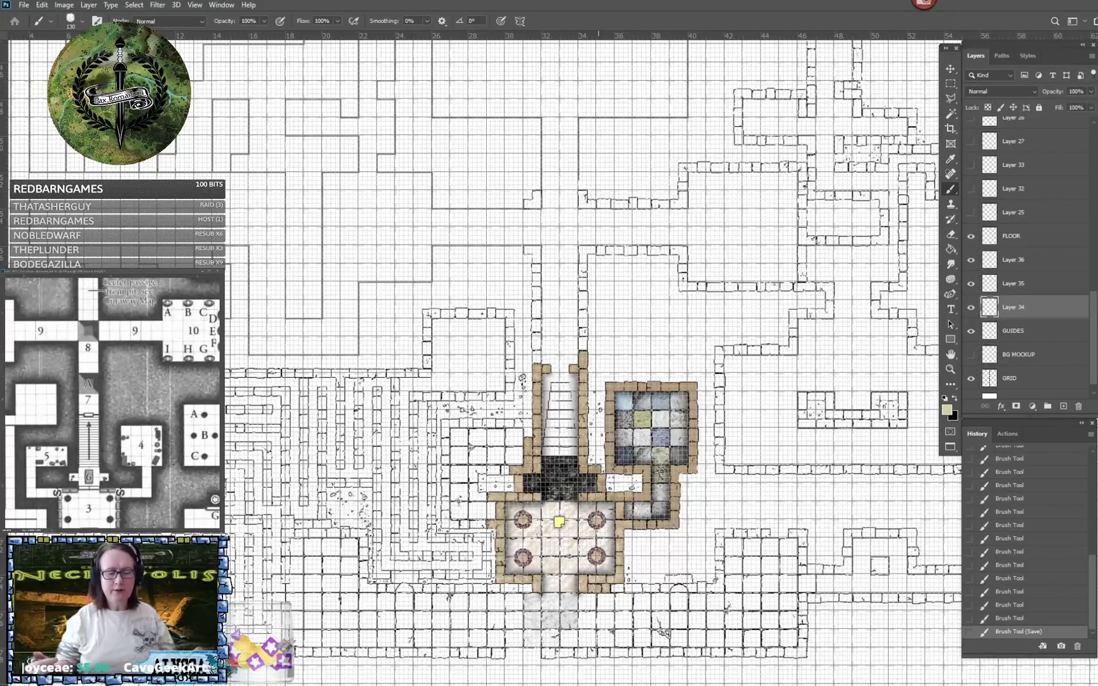
{"action": "scroll", "coordinate": [559, 522], "scroll_direction": "up", "scroll_amount": 6}
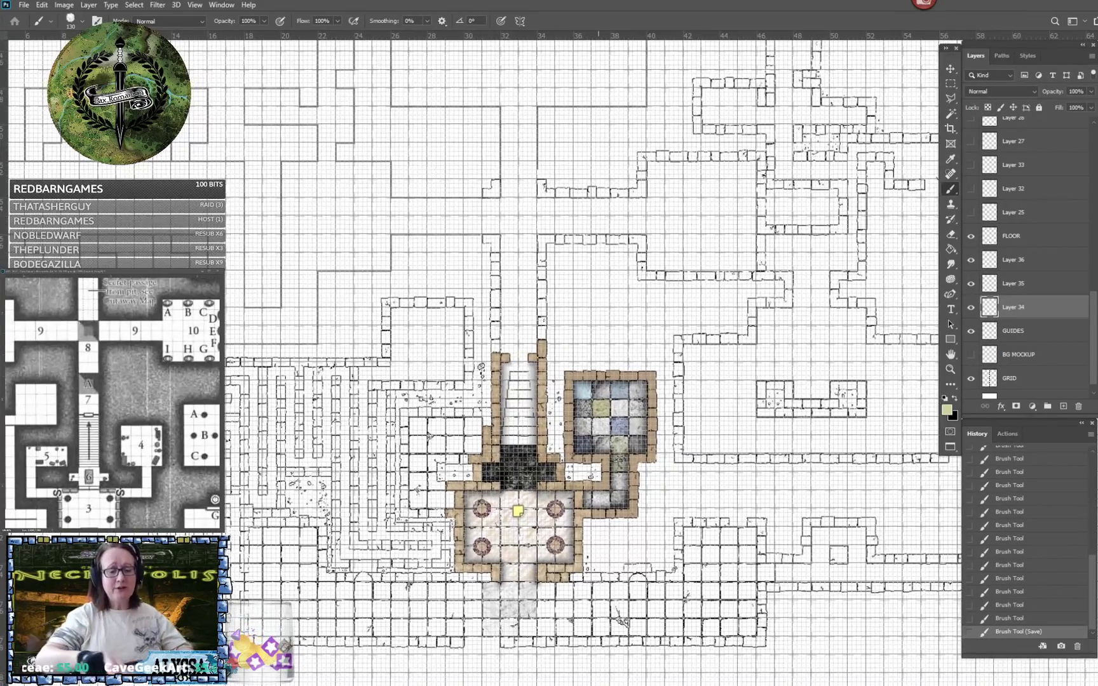
{"action": "scroll", "coordinate": [381, 419], "scroll_direction": "up", "scroll_amount": 1}
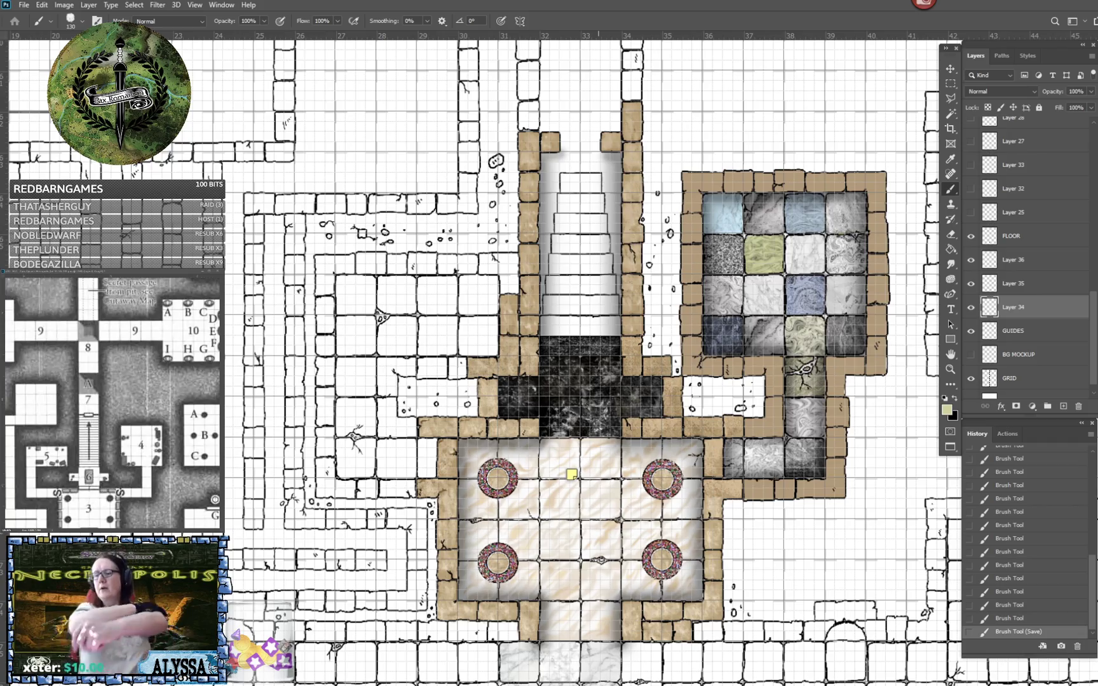
{"action": "scroll", "coordinate": [560, 501], "scroll_direction": "down", "scroll_amount": 4}
{"action": "scroll", "coordinate": [635, 540], "scroll_direction": "down", "scroll_amount": 2}
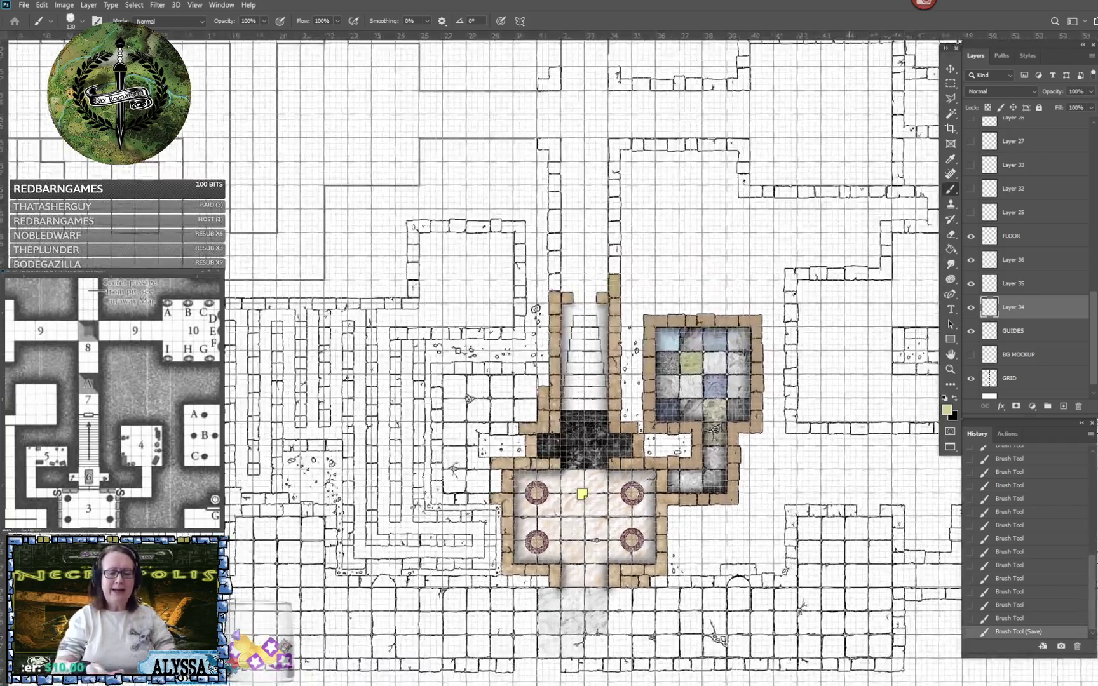
{"action": "scroll", "coordinate": [636, 540], "scroll_direction": "up", "scroll_amount": 3}
{"action": "scroll", "coordinate": [556, 584], "scroll_direction": "up", "scroll_amount": 1}
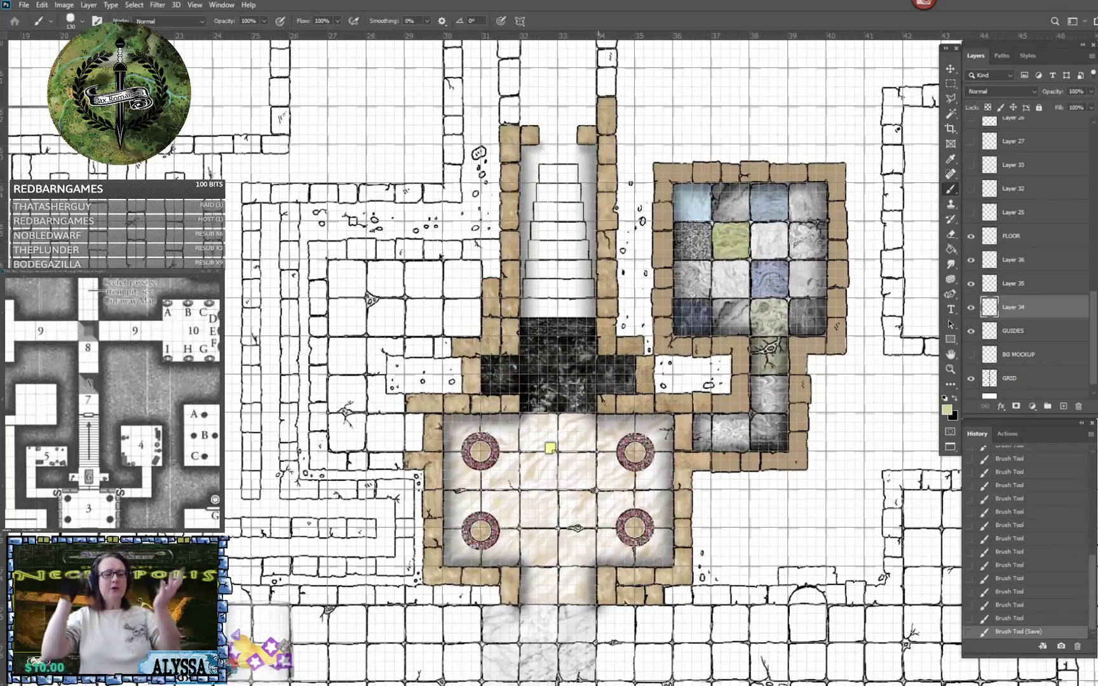
{"action": "left_click_drag", "start_coordinate": [598, 483], "coordinate": [605, 590]}
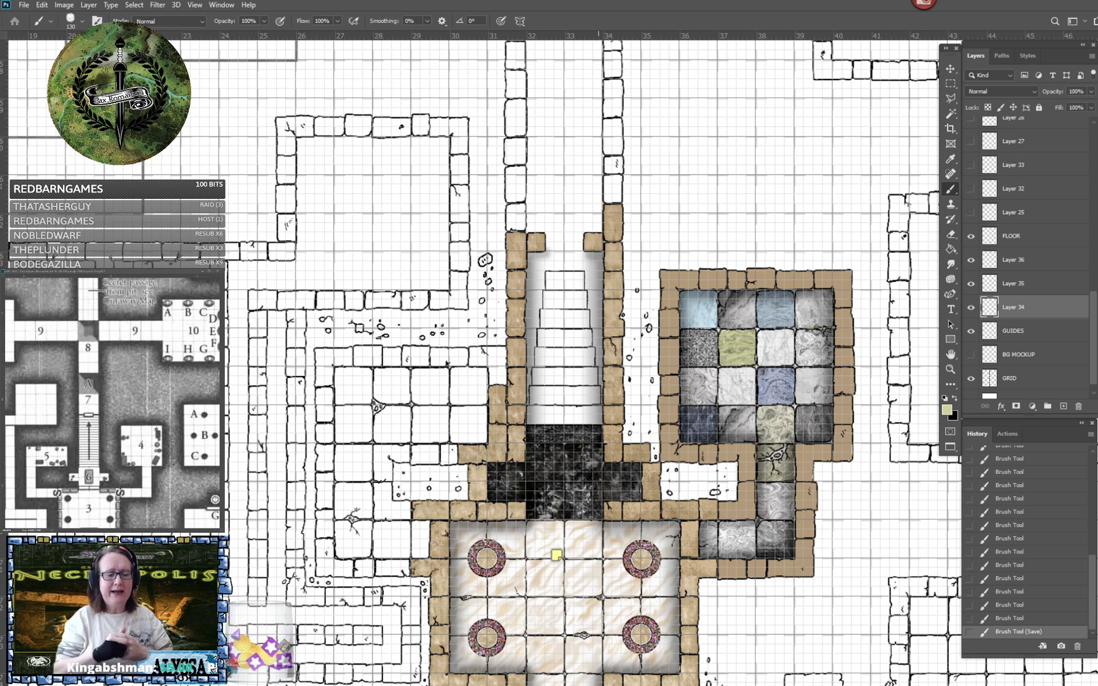
{"action": "scroll", "coordinate": [608, 565], "scroll_direction": "up", "scroll_amount": 2}
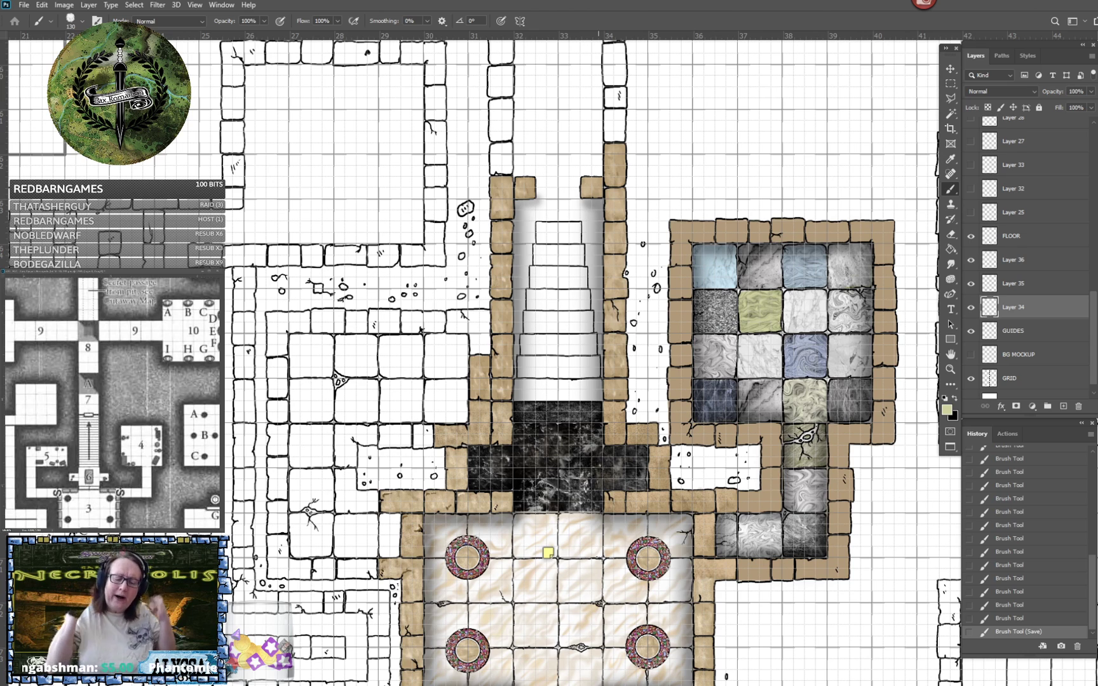
{"action": "scroll", "coordinate": [572, 356], "scroll_direction": "down", "scroll_amount": 2}
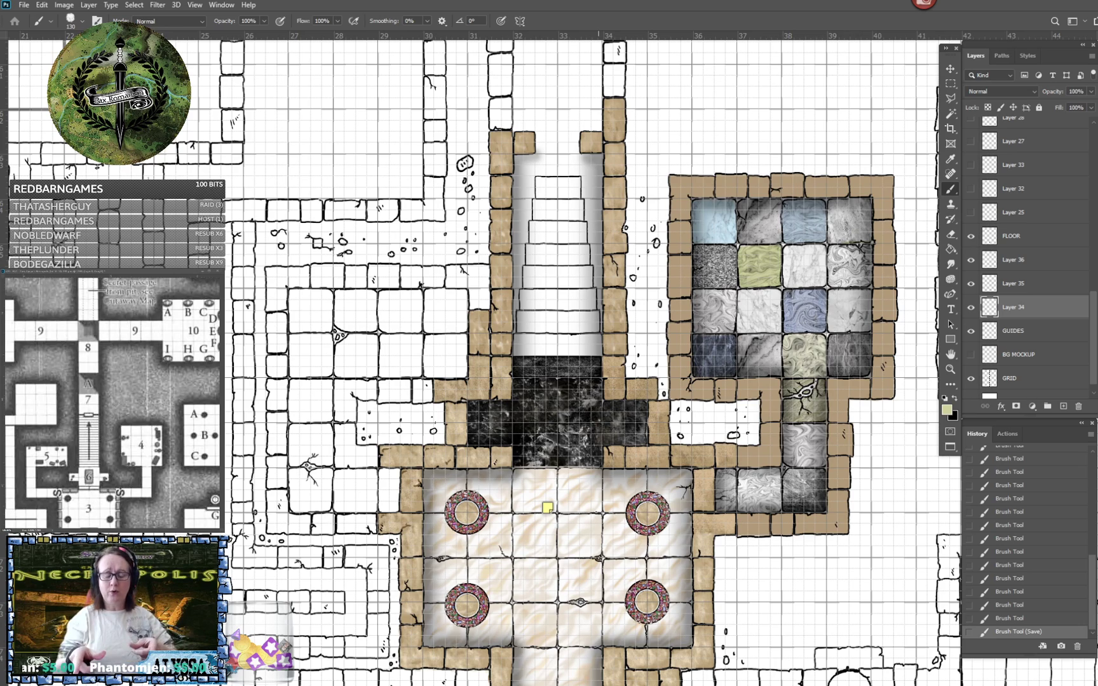
{"action": "scroll", "coordinate": [613, 445], "scroll_direction": "up", "scroll_amount": 1}
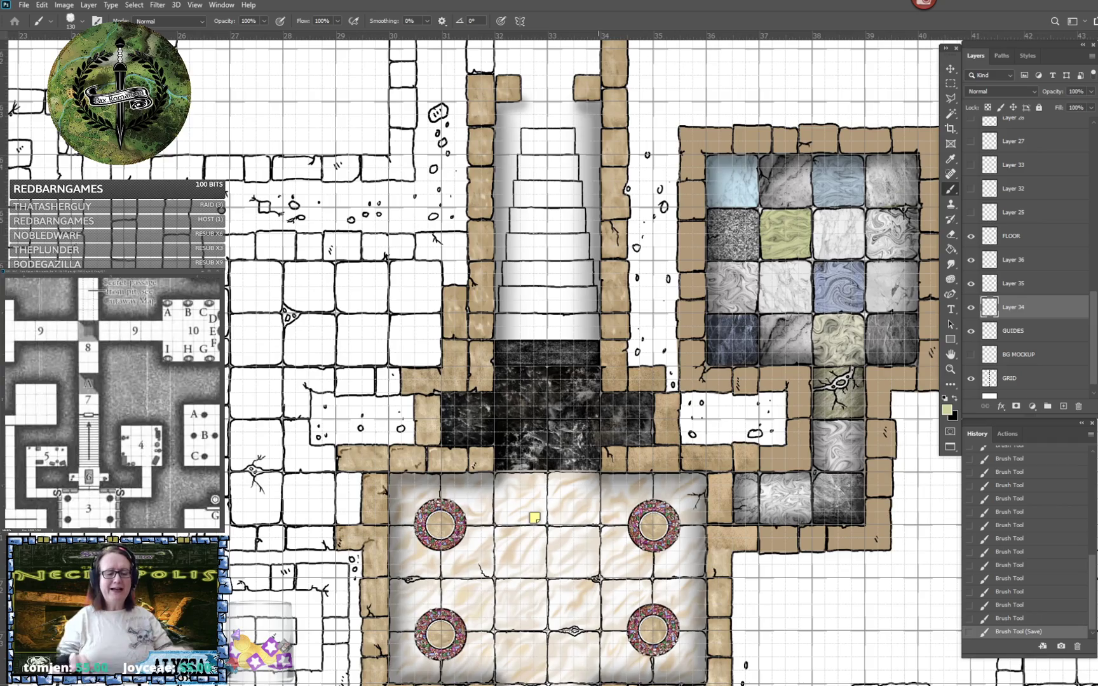
{"action": "scroll", "coordinate": [598, 356], "scroll_direction": "down", "scroll_amount": 3}
{"action": "scroll", "coordinate": [599, 381], "scroll_direction": "up", "scroll_amount": 1}
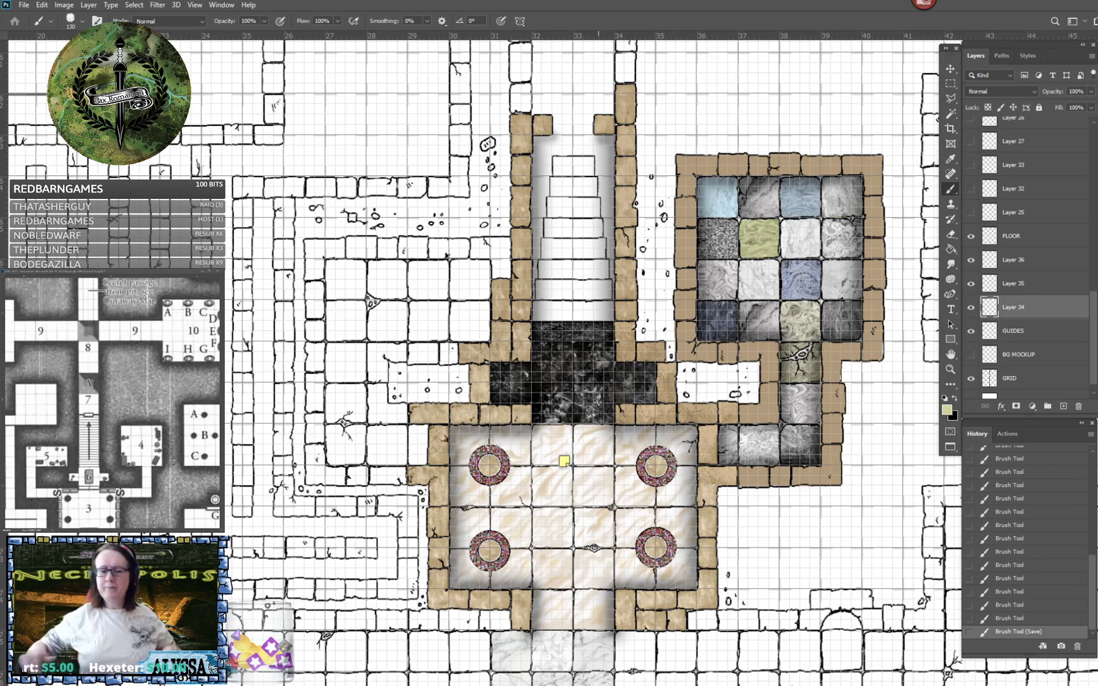
{"action": "scroll", "coordinate": [598, 381], "scroll_direction": "down", "scroll_amount": 2}
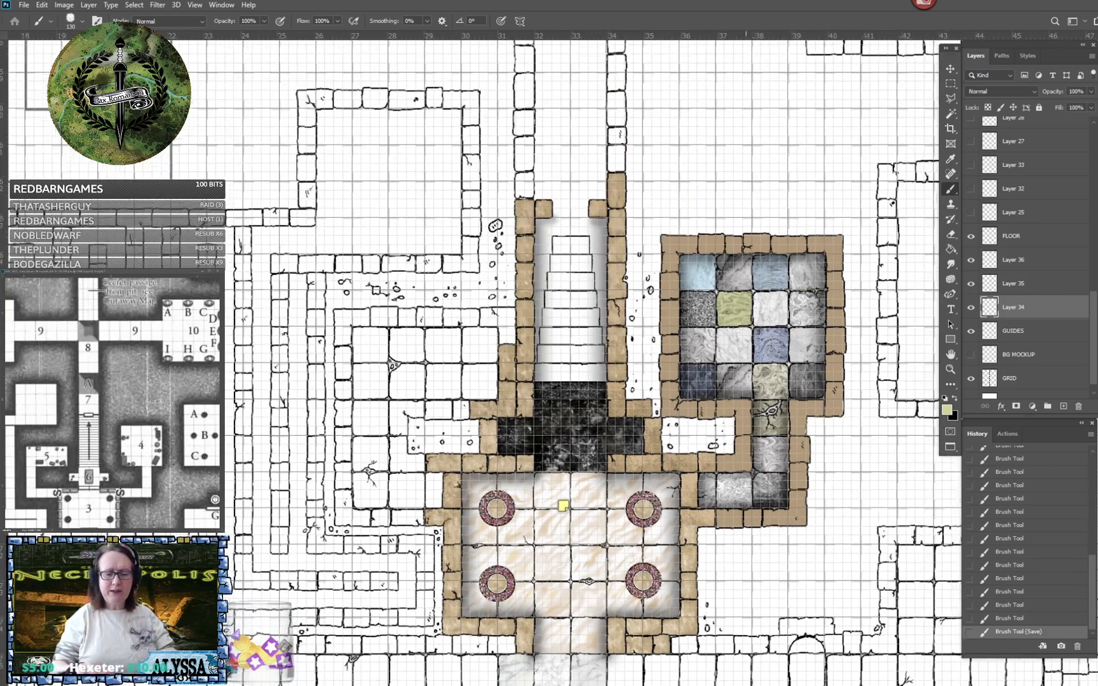
{"action": "scroll", "coordinate": [597, 381], "scroll_direction": "up", "scroll_amount": 3}
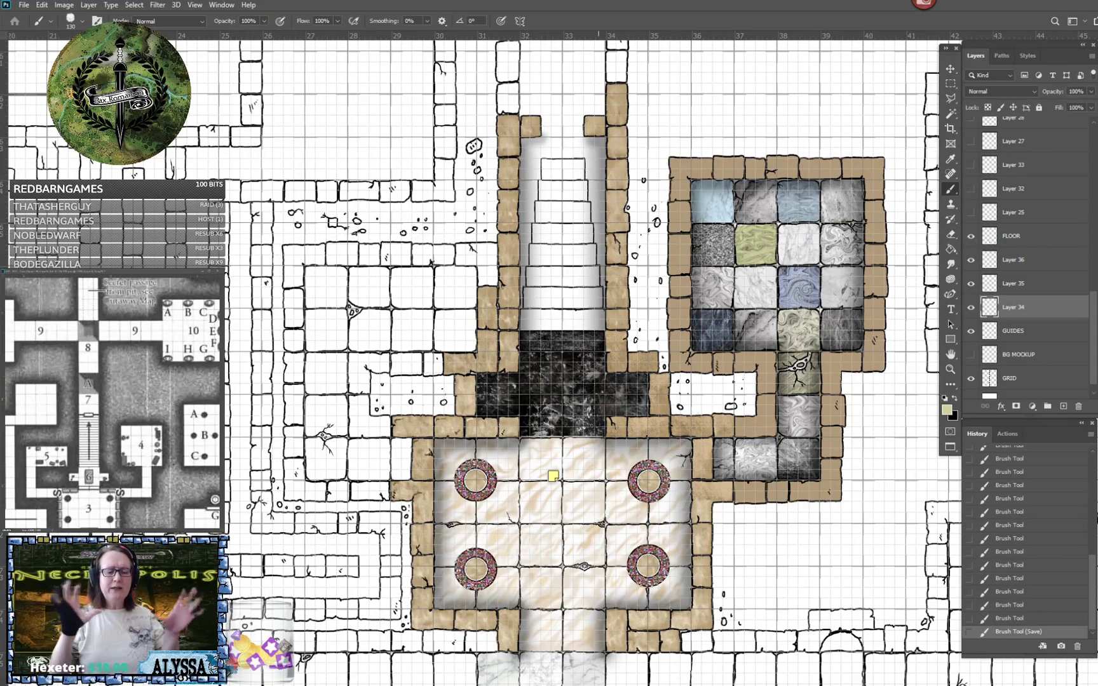
{"action": "scroll", "coordinate": [540, 319], "scroll_direction": "up", "scroll_amount": 5}
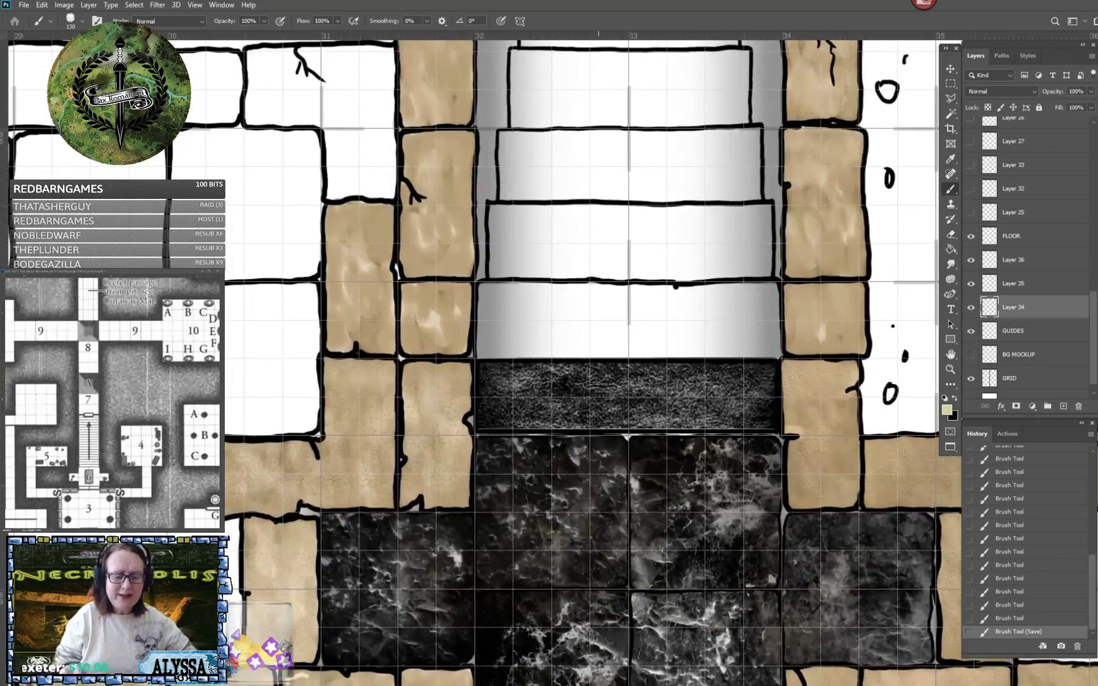
{"action": "scroll", "coordinate": [545, 435], "scroll_direction": "down", "scroll_amount": 5}
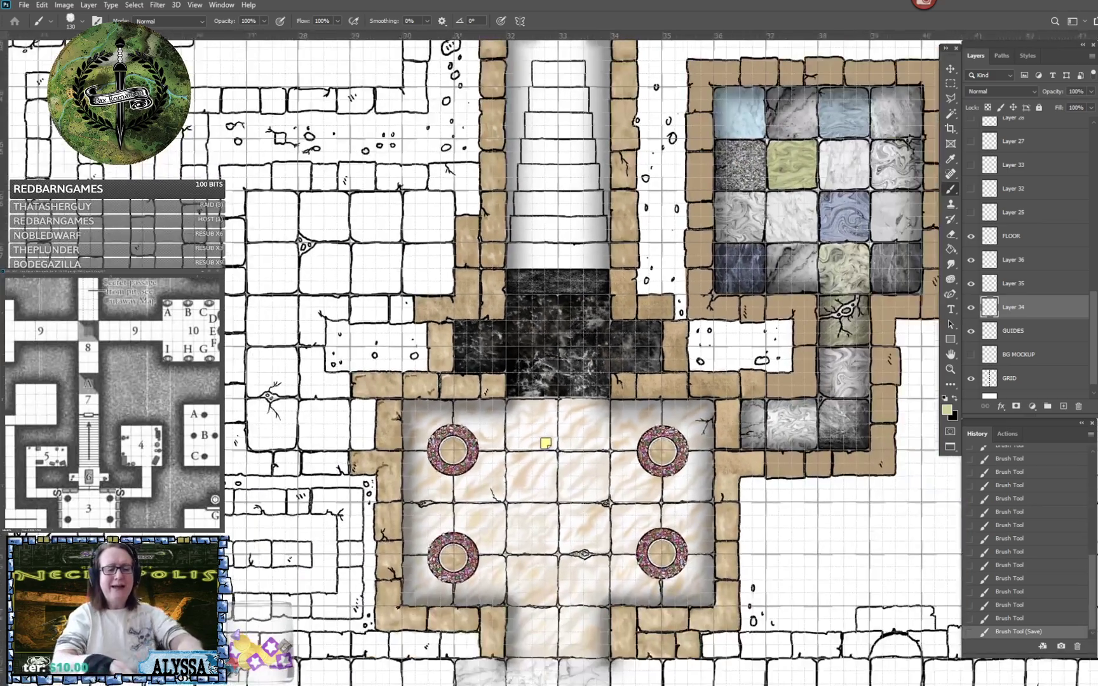
{"action": "scroll", "coordinate": [545, 435], "scroll_direction": "up", "scroll_amount": 1}
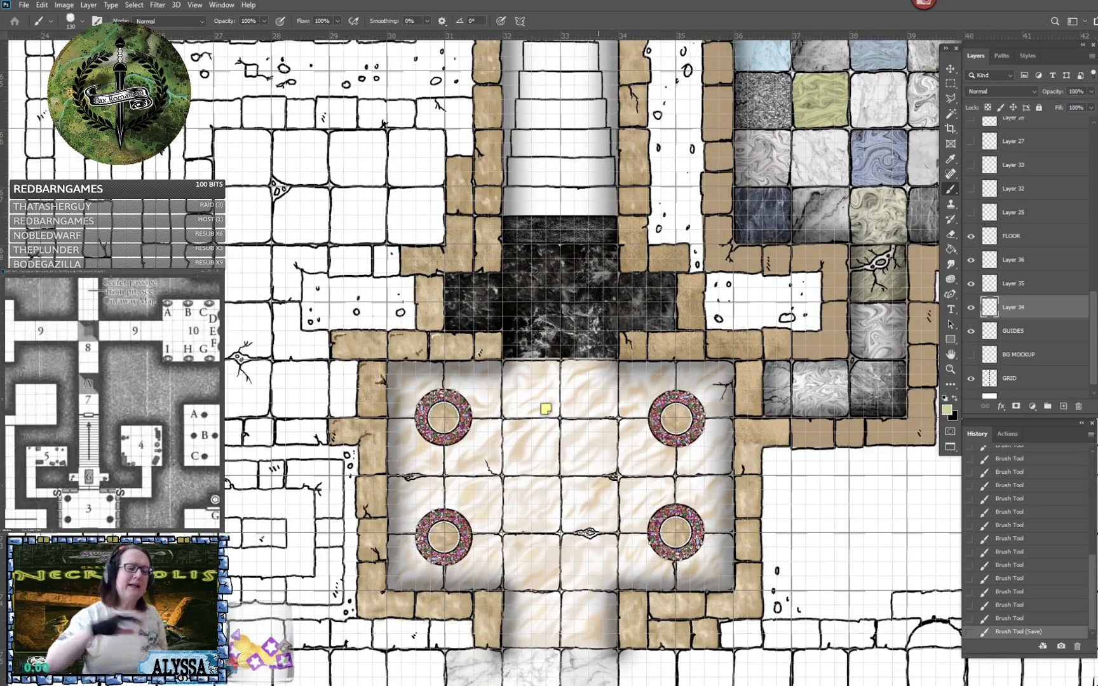
{"action": "scroll", "coordinate": [636, 597], "scroll_direction": "down", "scroll_amount": 3}
{"action": "scroll", "coordinate": [635, 597], "scroll_direction": "up", "scroll_amount": 1}
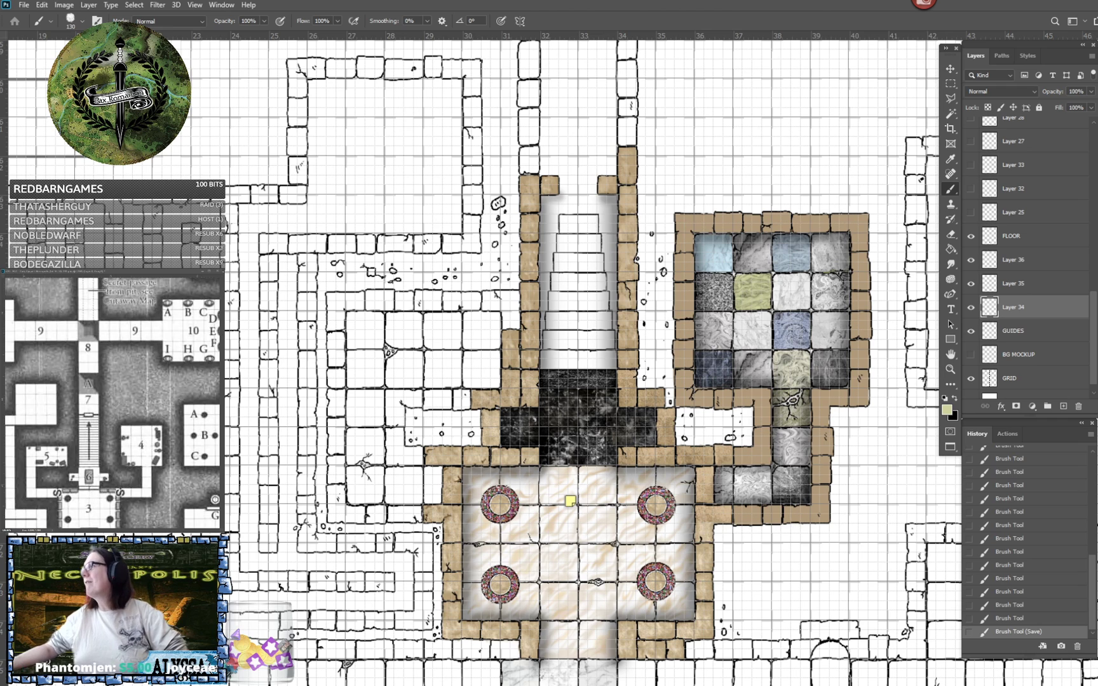
- Close the floating greyscale reference map document without saving its changes
{"action": "left_click", "coordinate": [219, 272]}
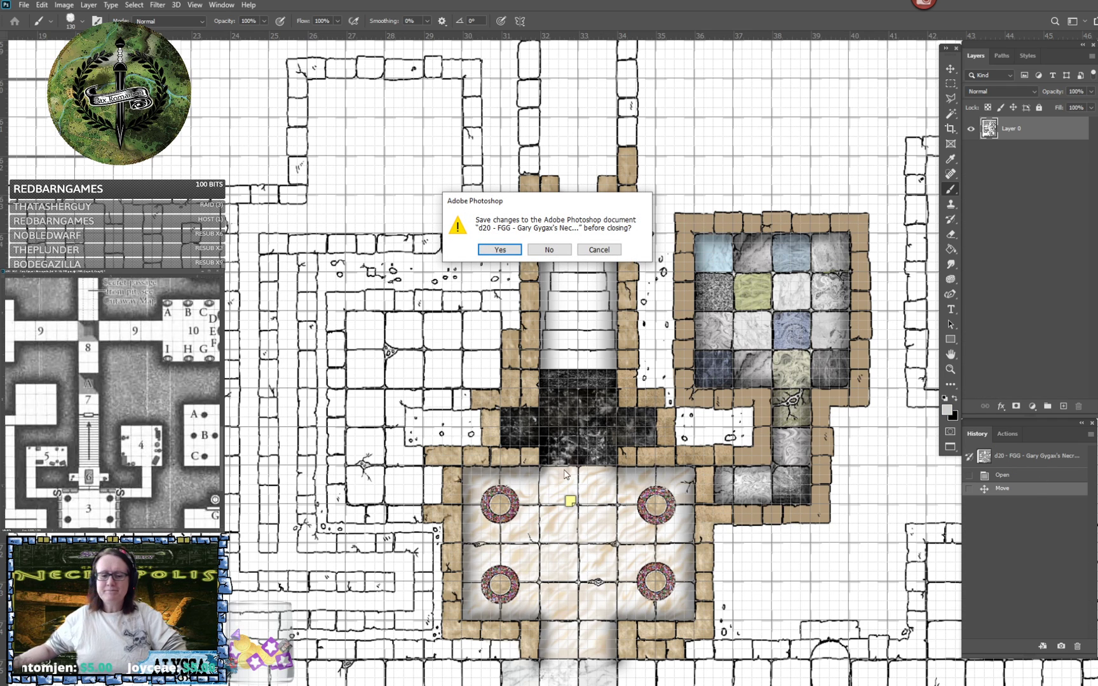
{"action": "left_click", "coordinate": [540, 250]}
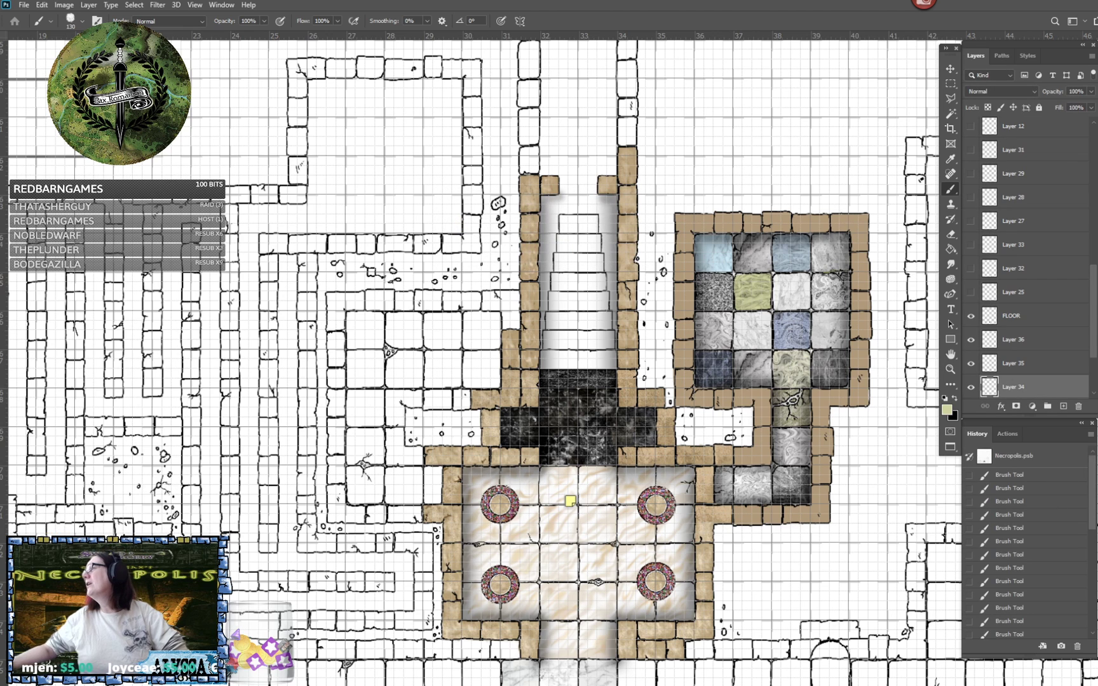